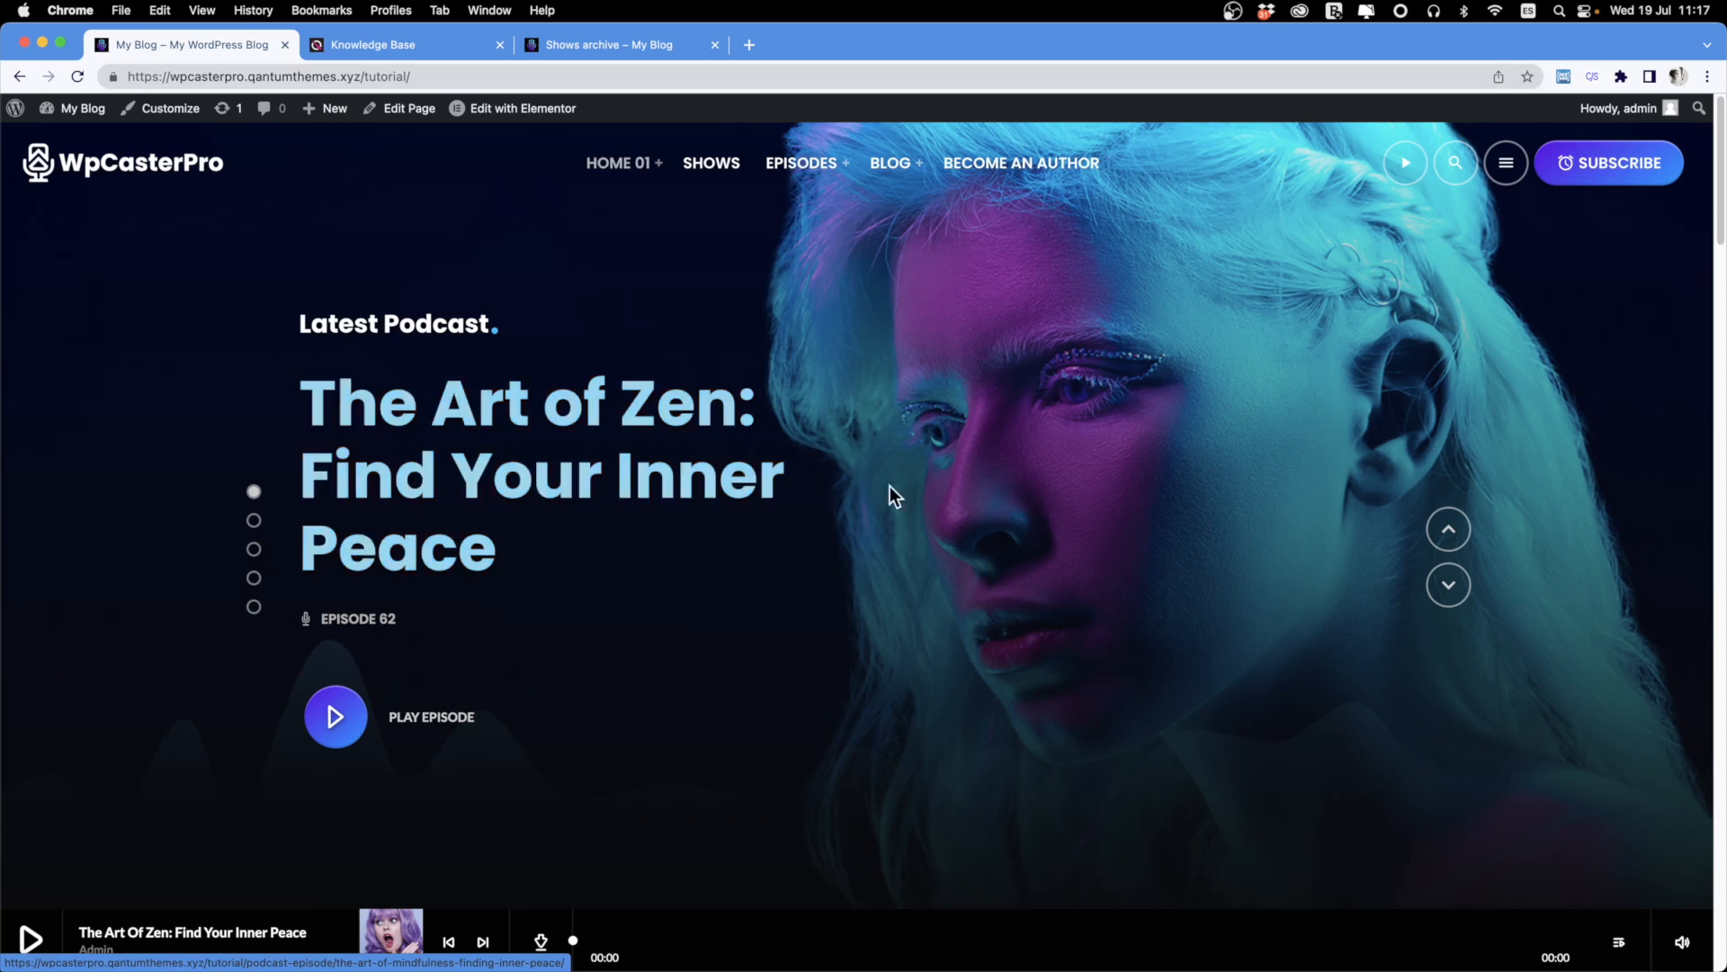
# Open the Design Customizations category in the Knowledge Base manual and look through its list of articles.
pyautogui.click(432, 47)
pyautogui.scroll(-6, 289, 456)
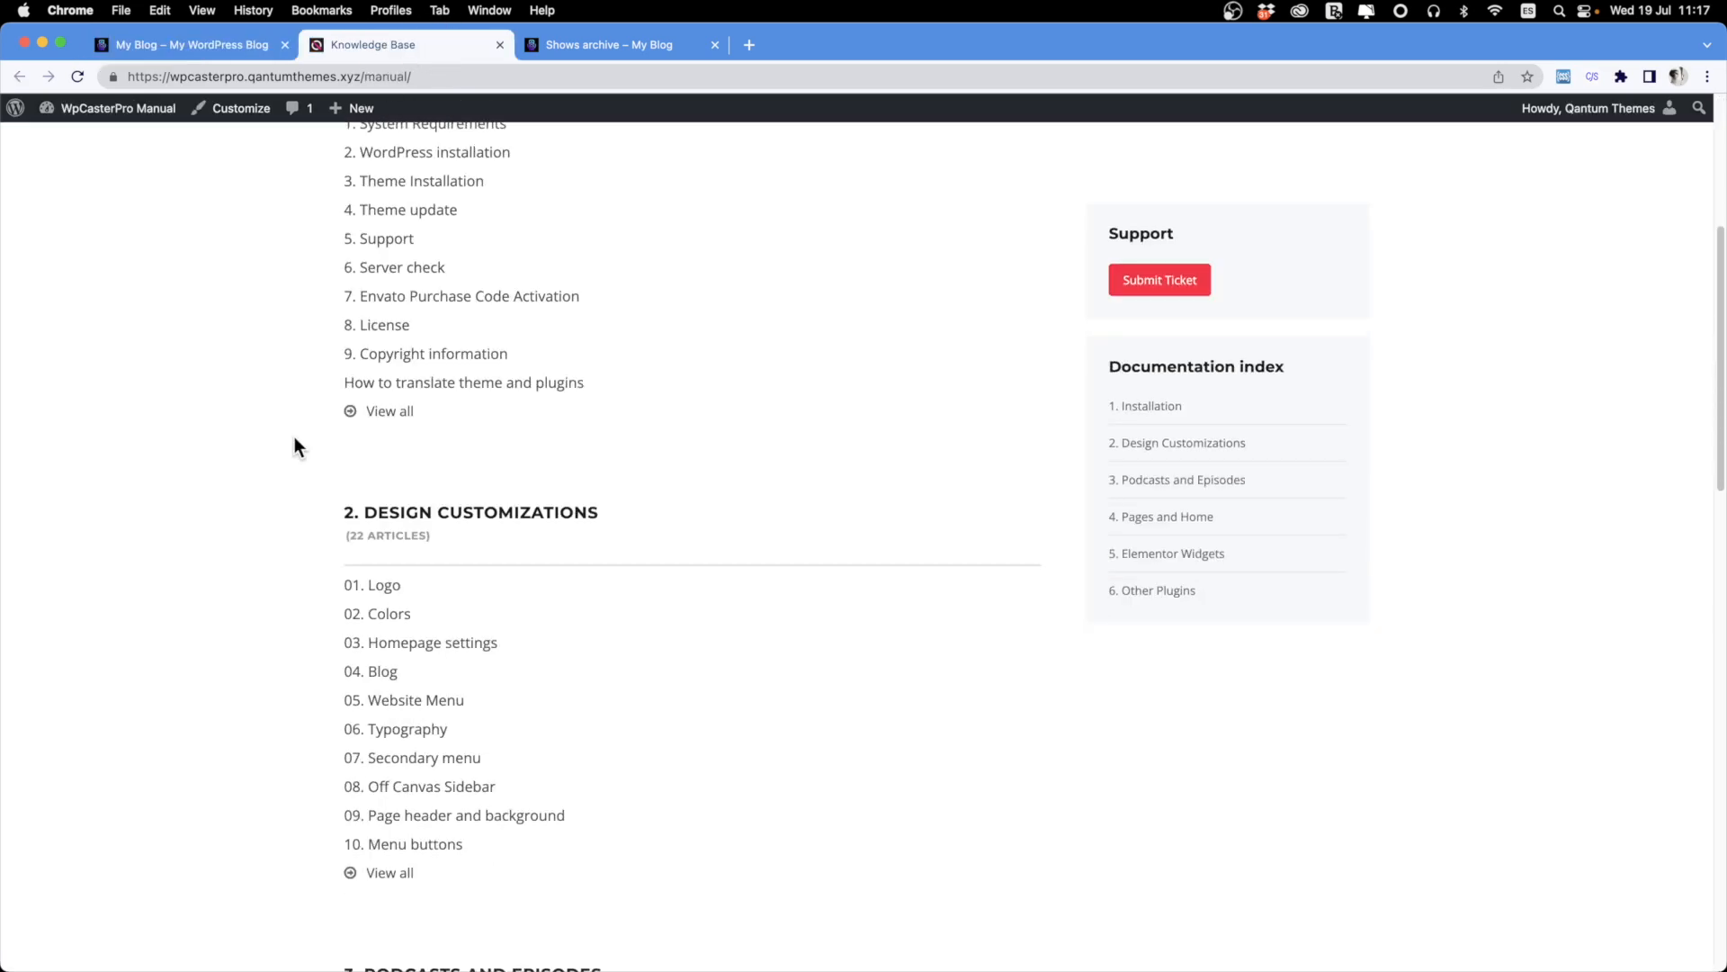
pyautogui.click(459, 414)
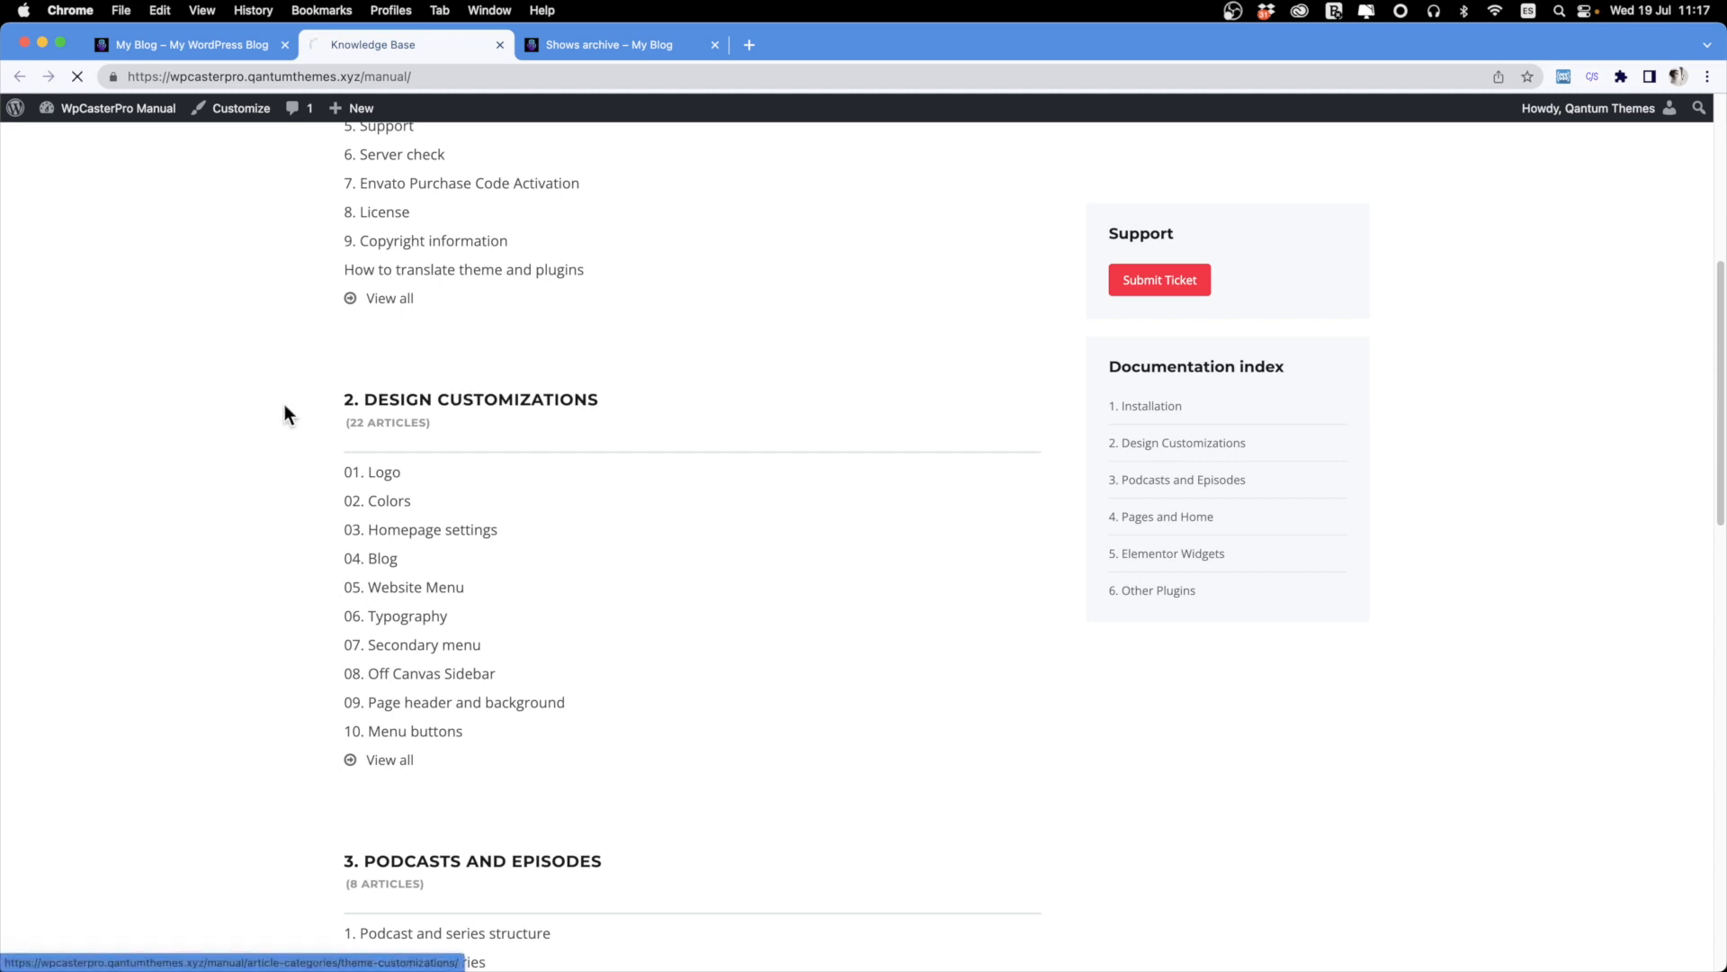
pyautogui.scroll(-4, 394, 392)
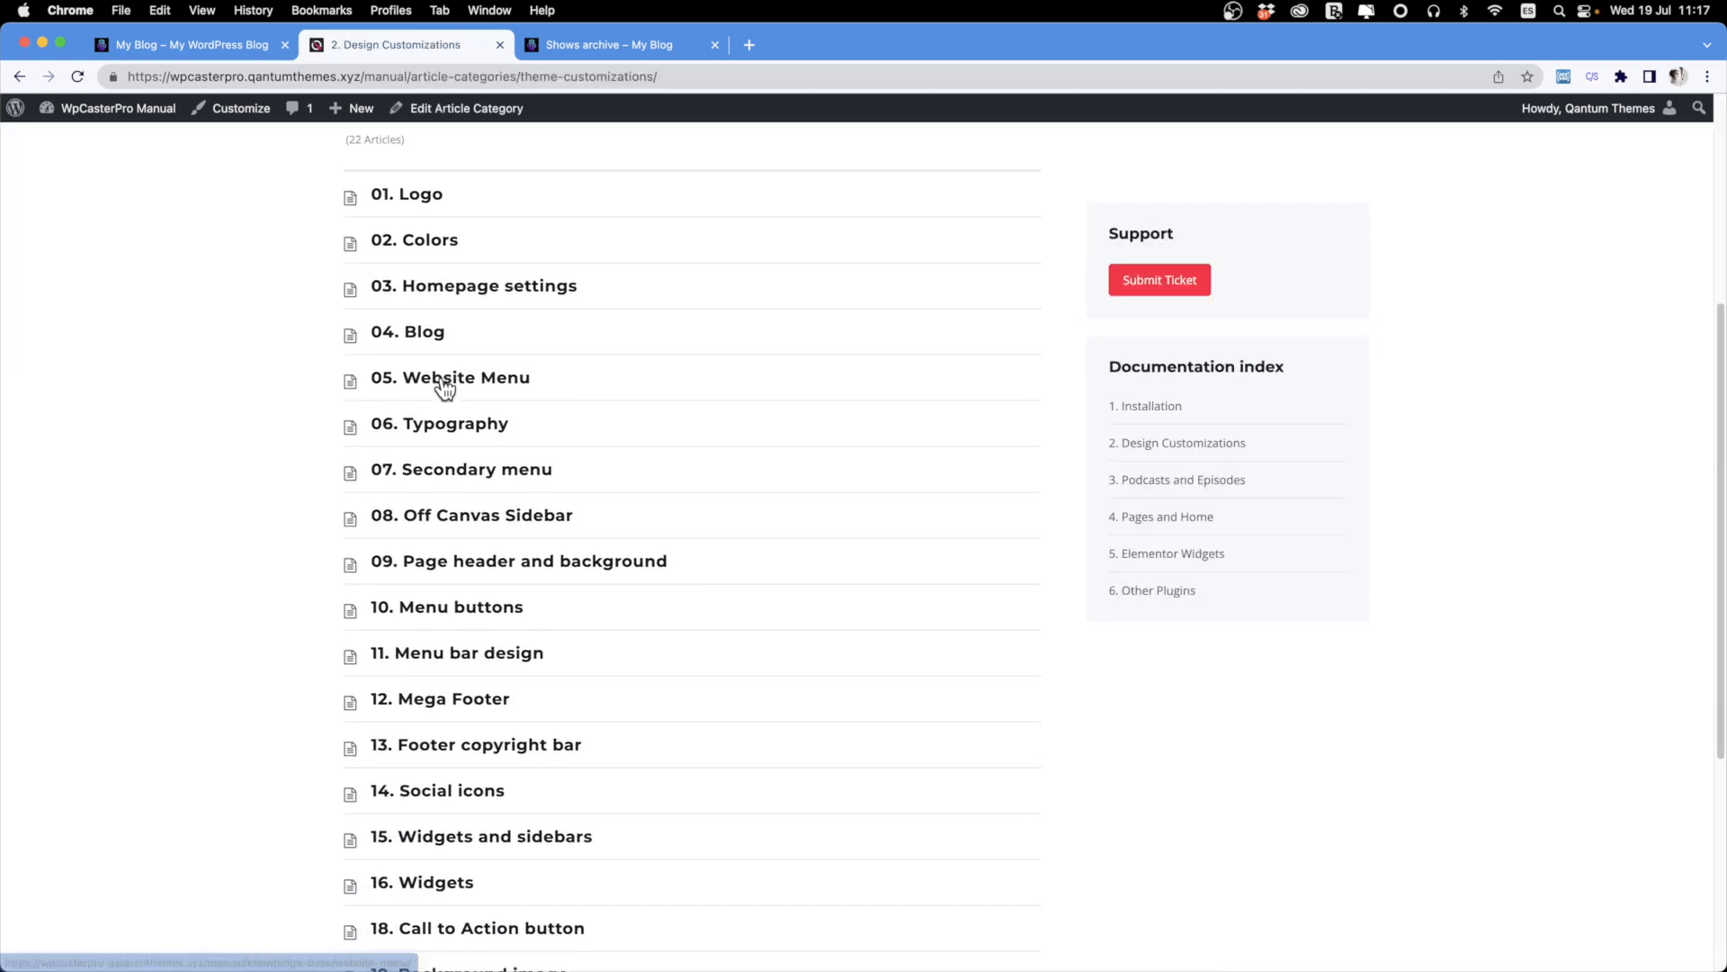
pyautogui.scroll(-5, 441, 387)
pyautogui.scroll(8, 426, 640)
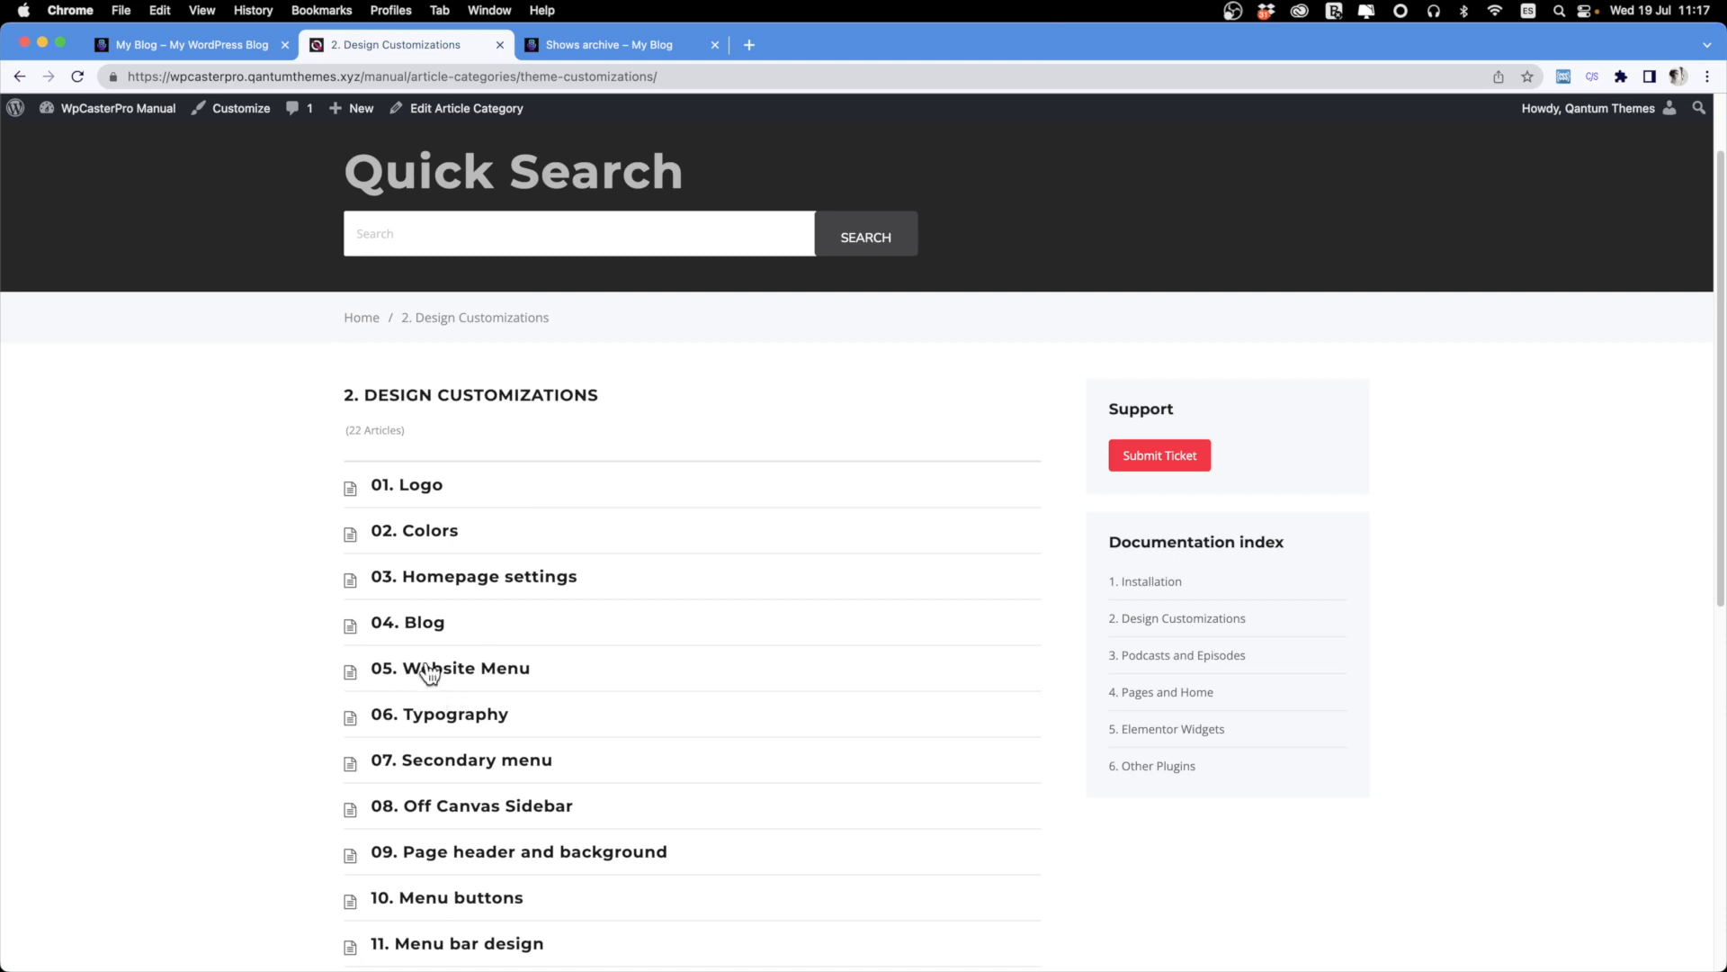
pyautogui.scroll(-1, 285, 646)
pyautogui.scroll(-2, 270, 642)
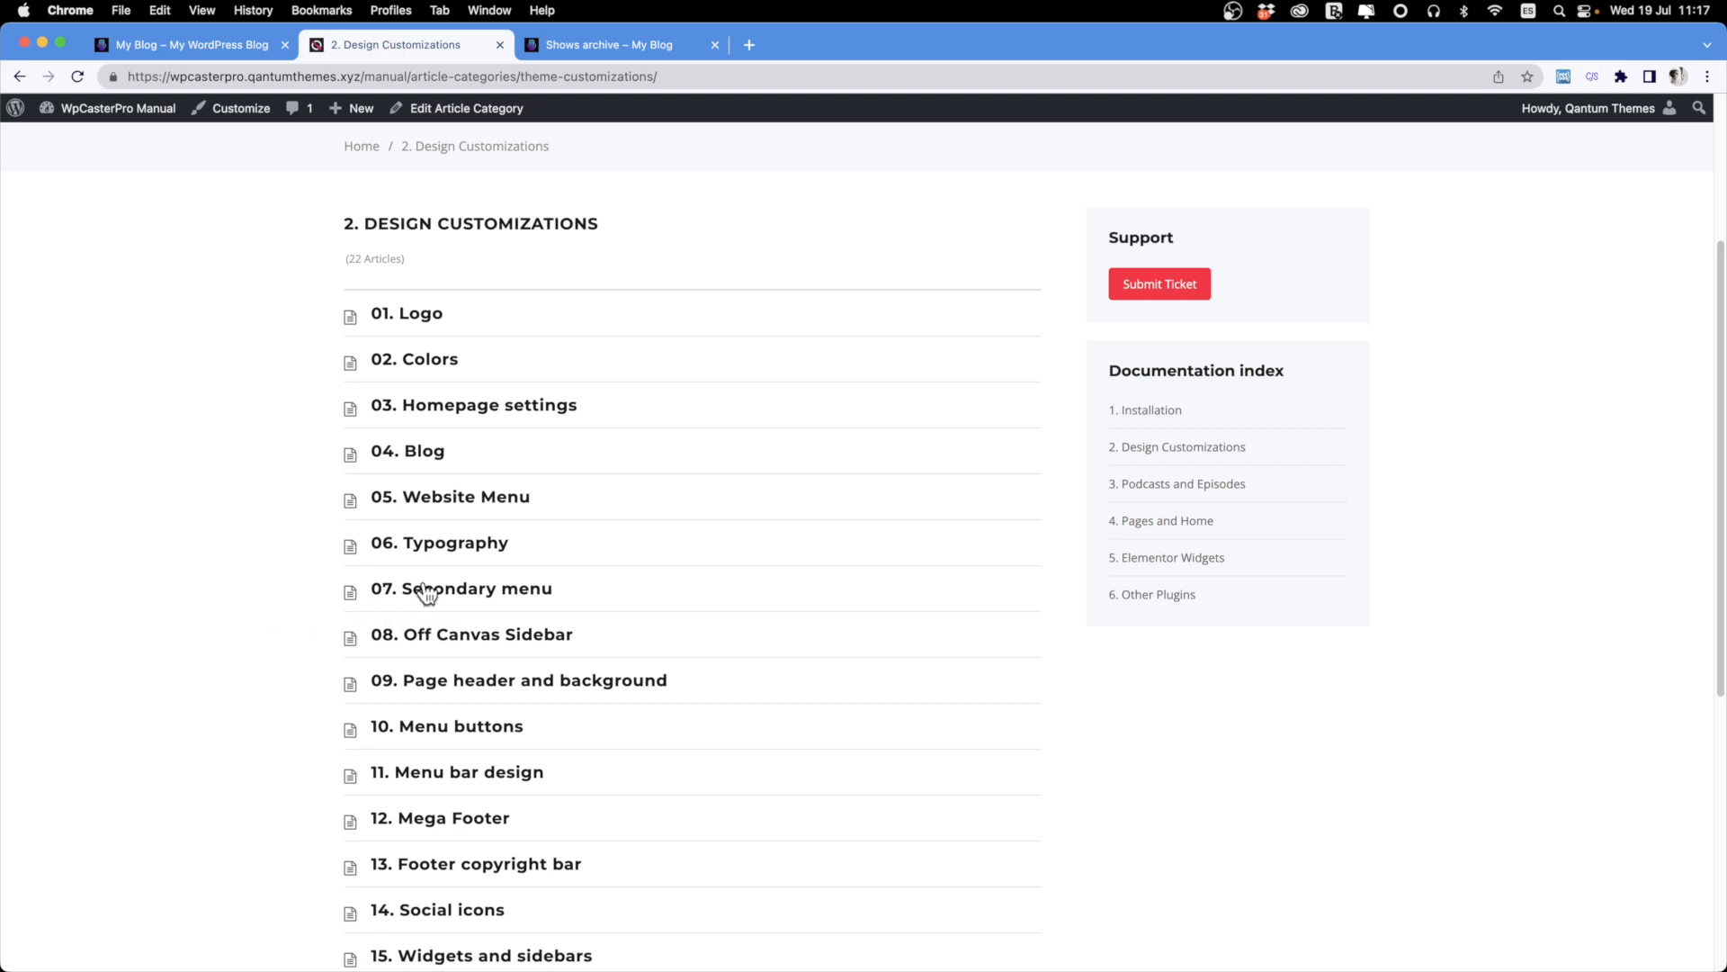
pyautogui.scroll(-6, 449, 568)
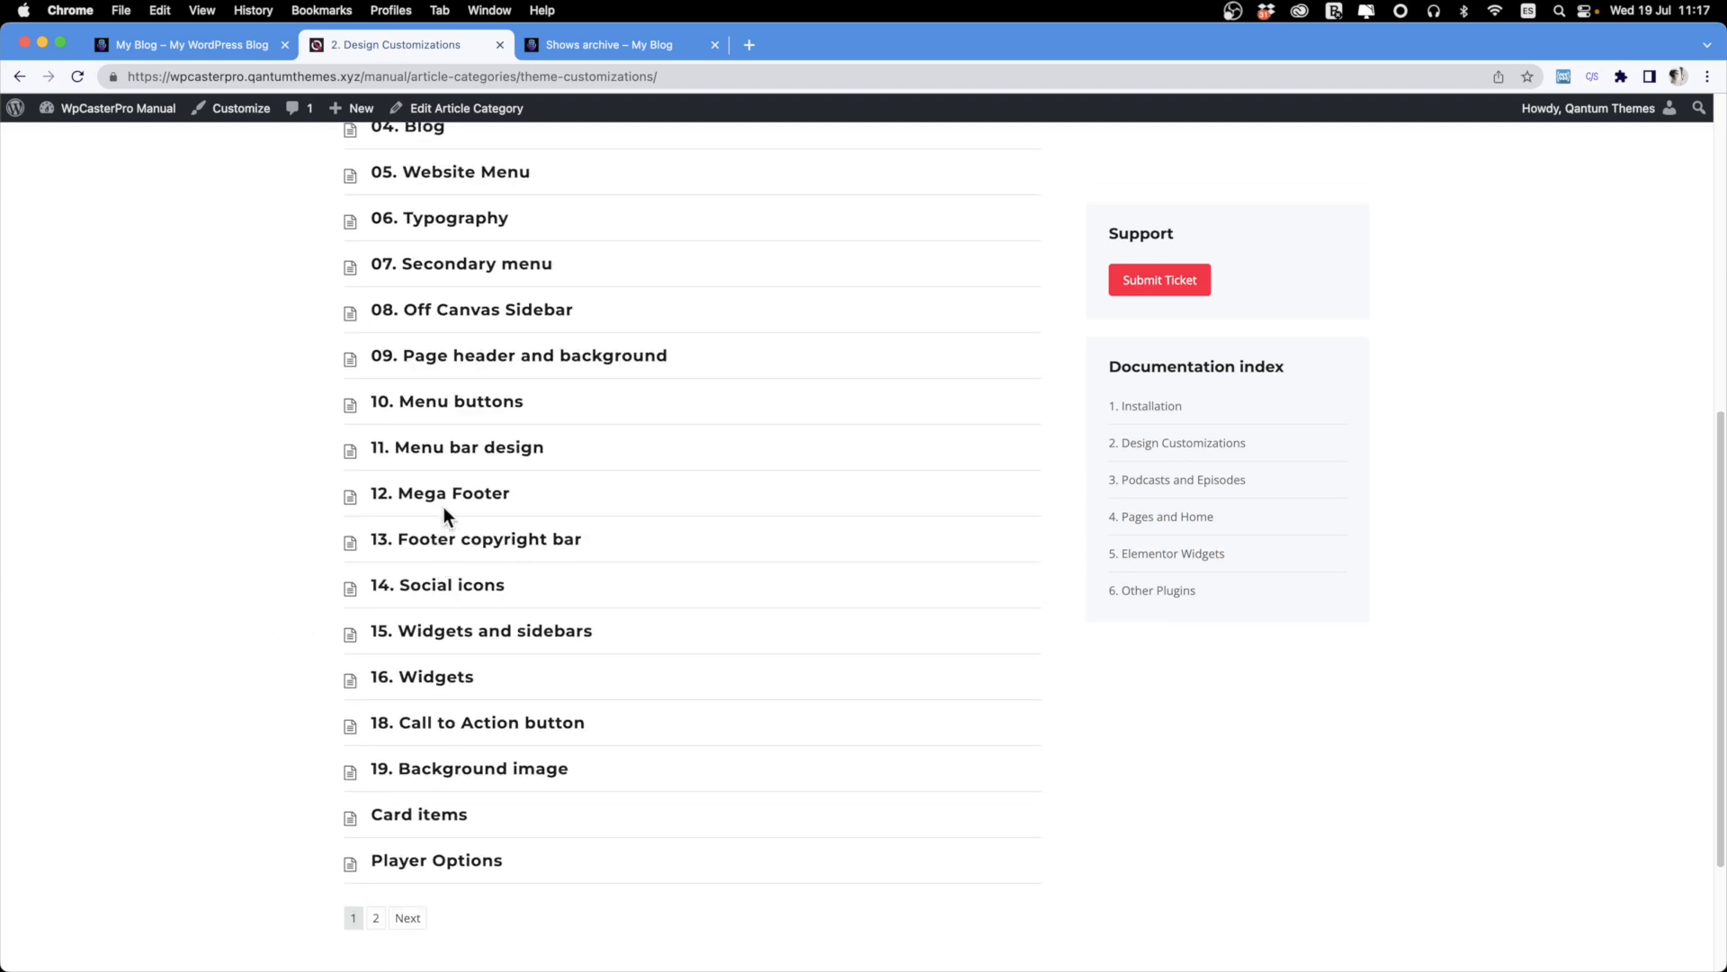
pyautogui.scroll(10, 366, 624)
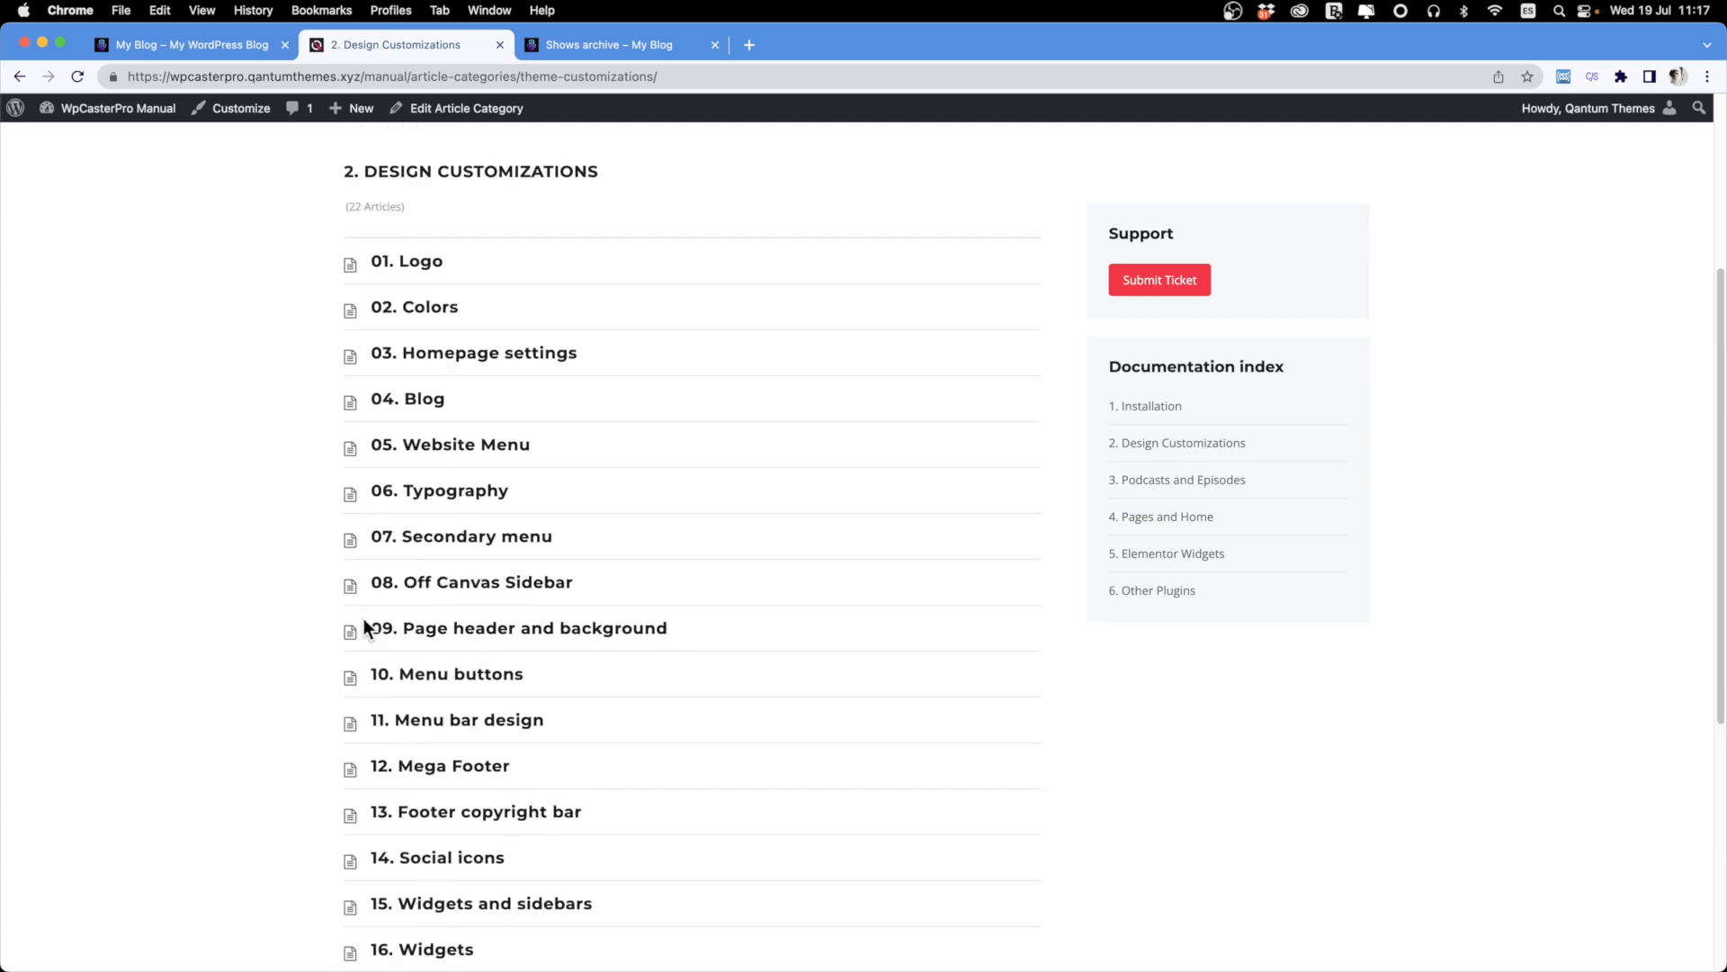
# Return to the My Blog site and open the Site Identity settings in its theme customizer.
pyautogui.click(167, 43)
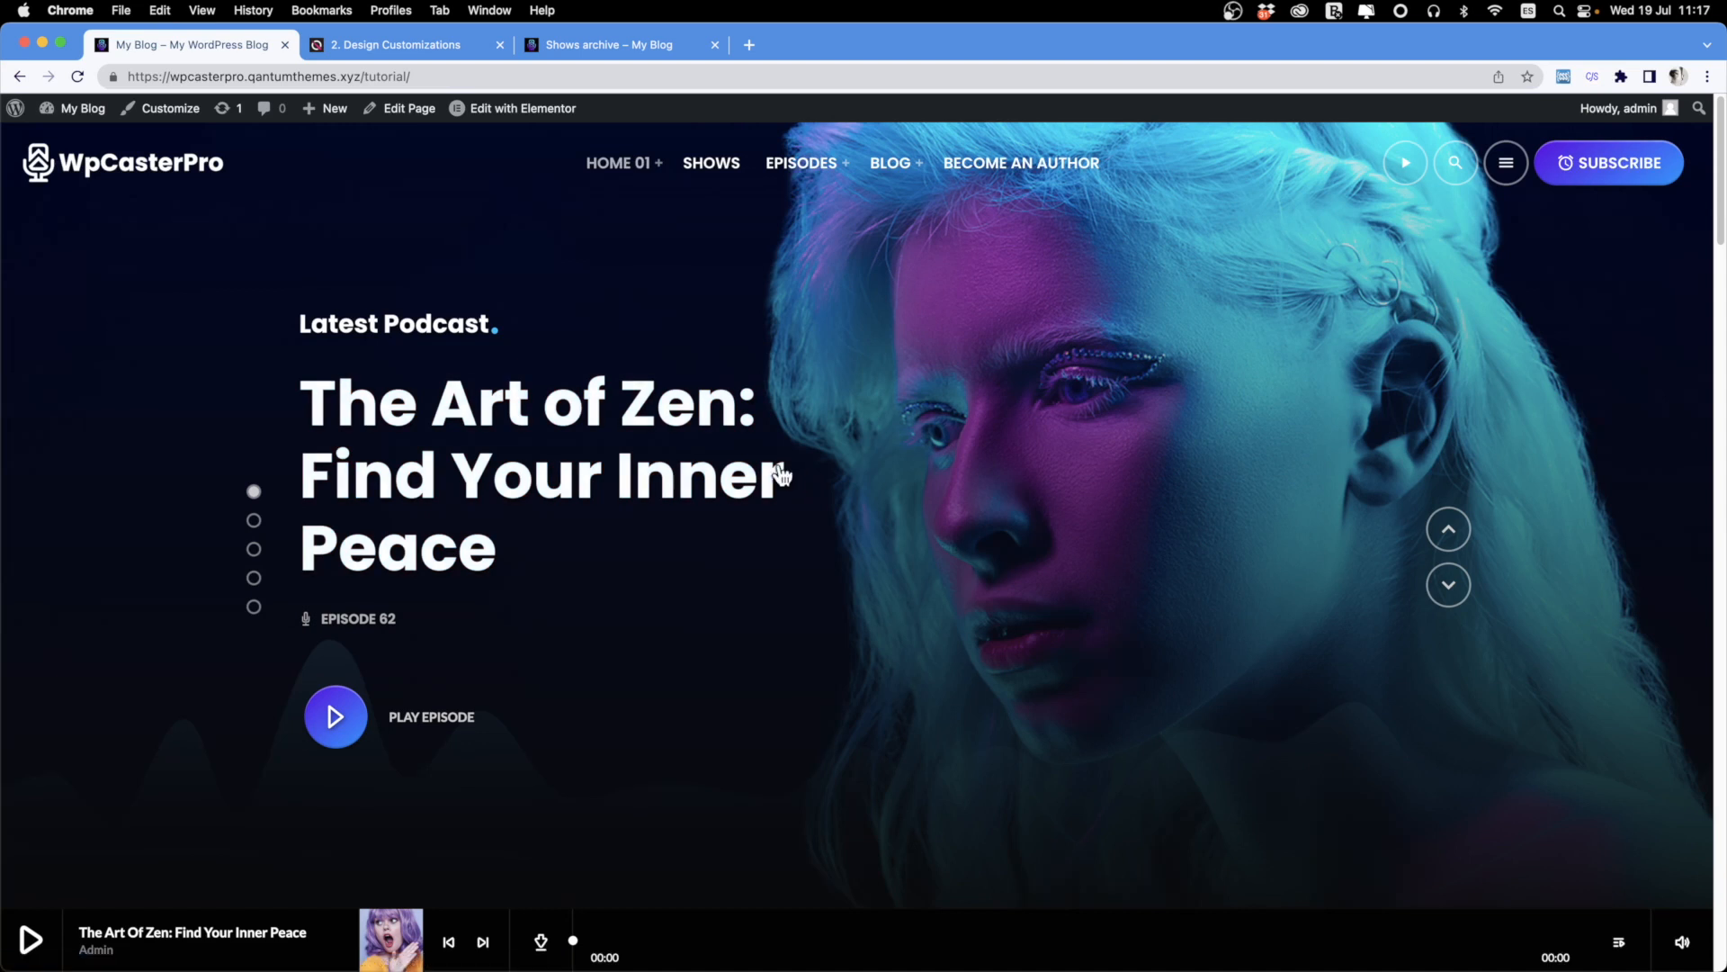
pyautogui.click(172, 110)
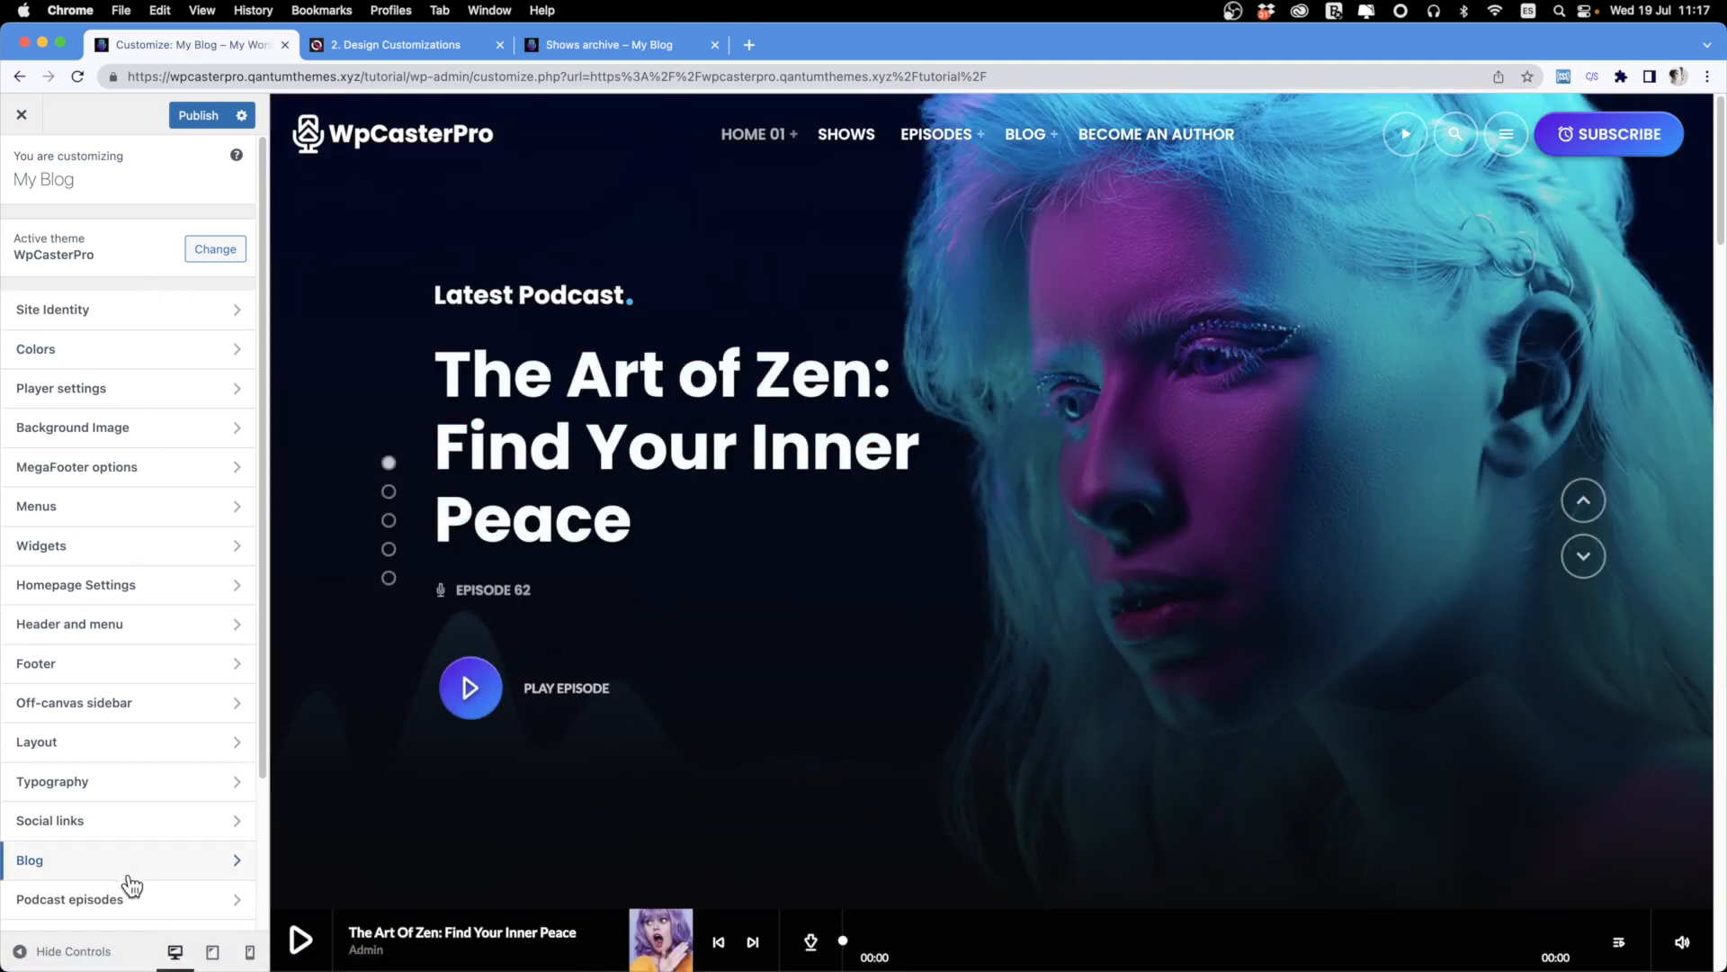
pyautogui.click(141, 309)
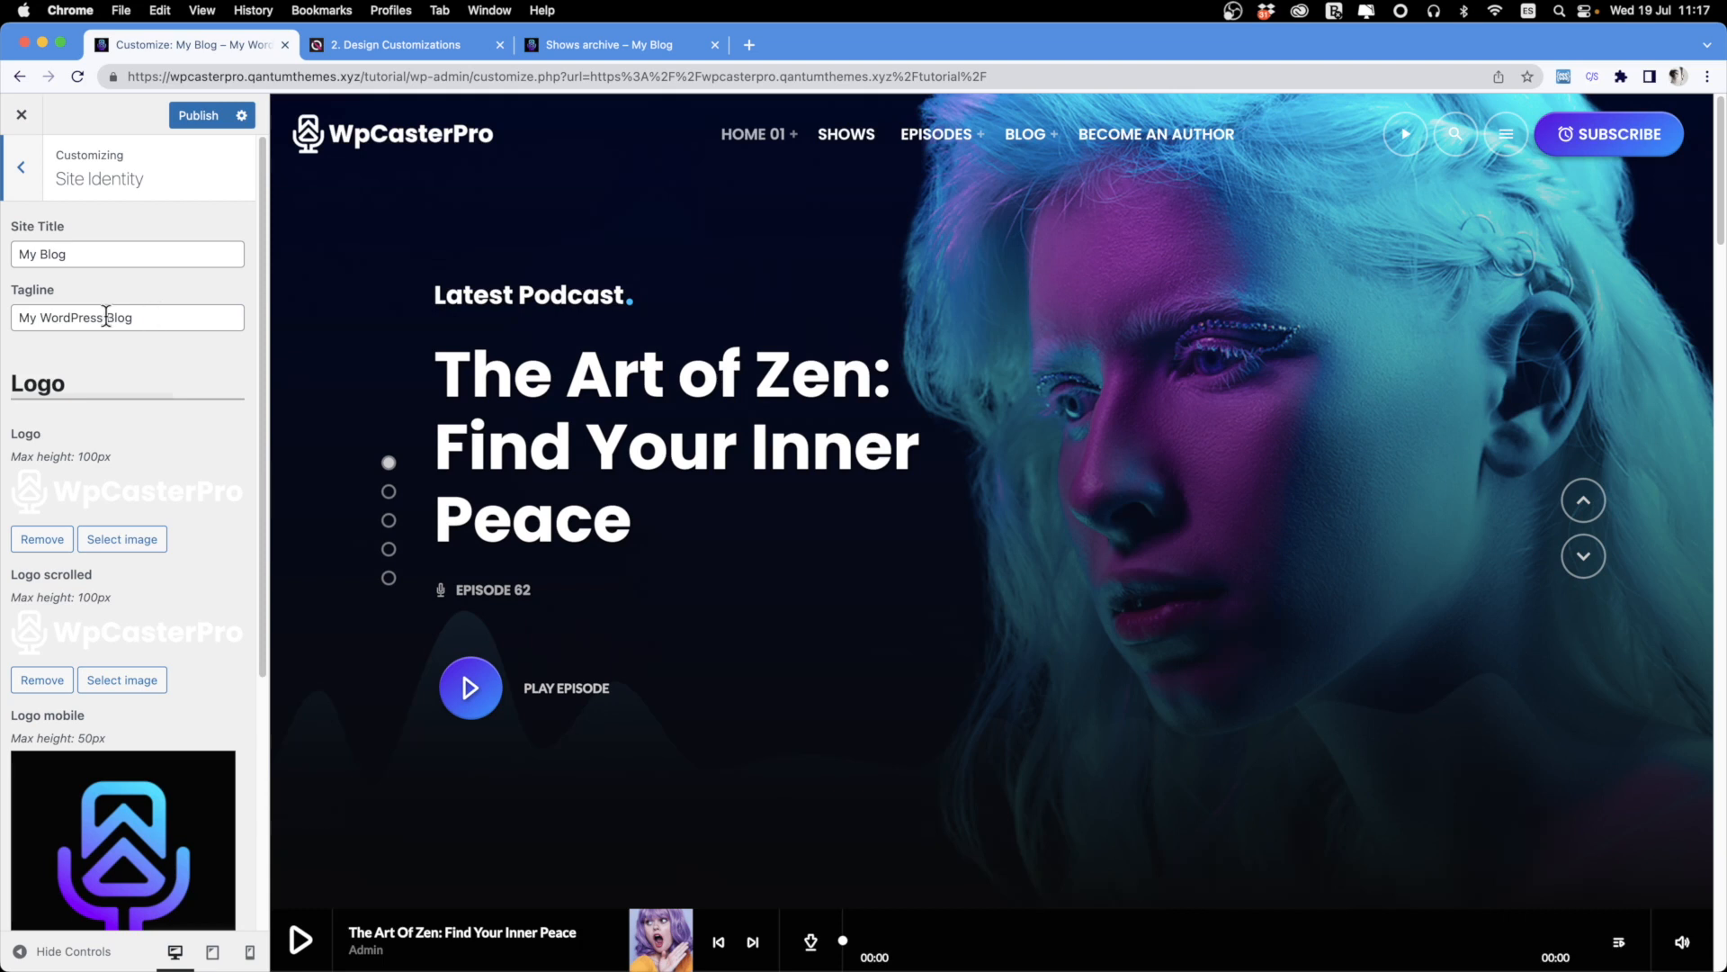
# Examine the tagline, logo and site icon settings and check the mobile logo in the phone-size preview.
pyautogui.moveTo(137, 321); pyautogui.dragTo(36, 323)
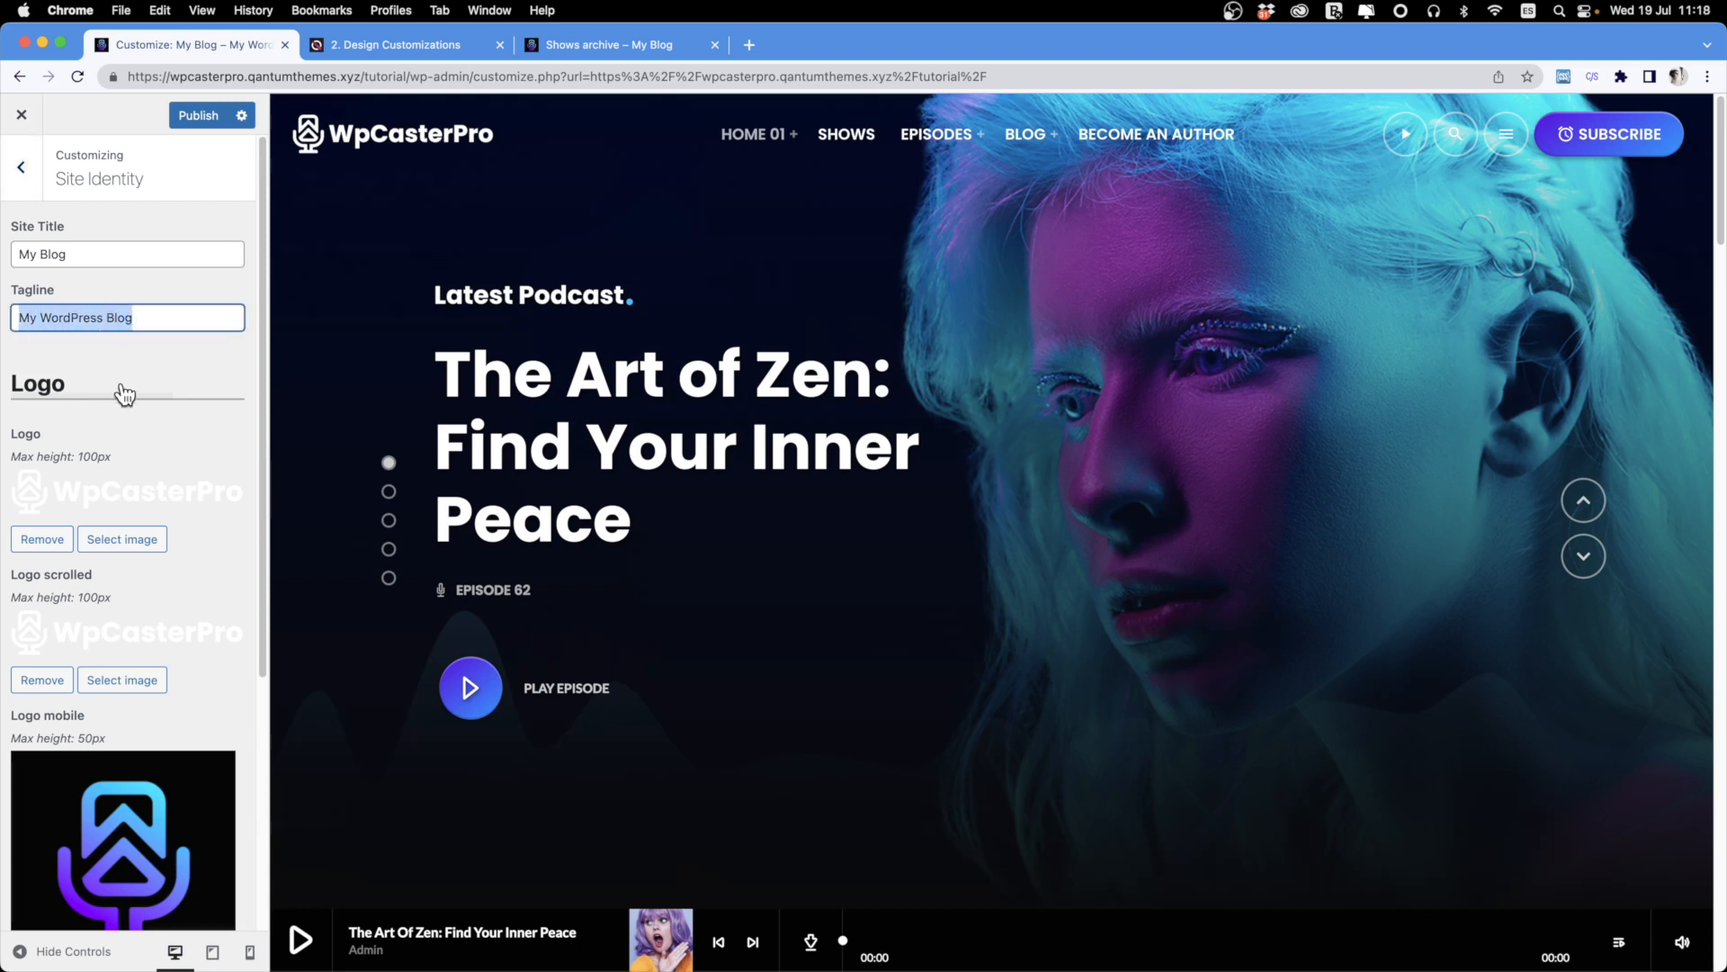
pyautogui.scroll(-3, 81, 581)
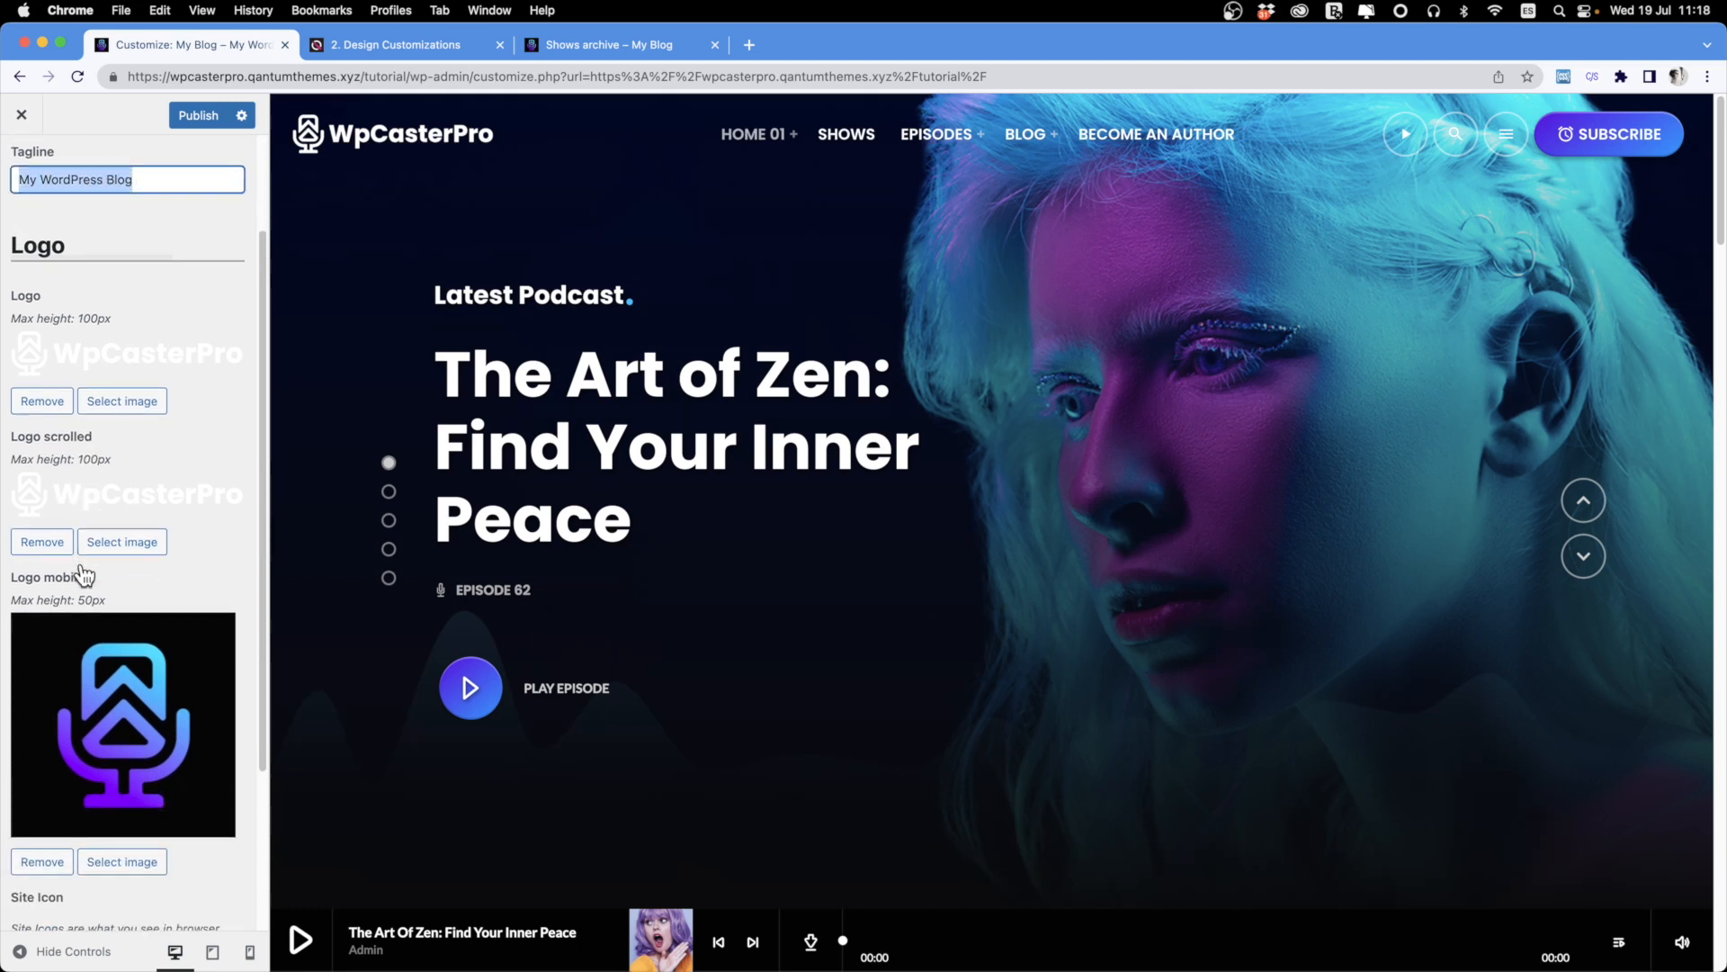
pyautogui.scroll(-5, 110, 784)
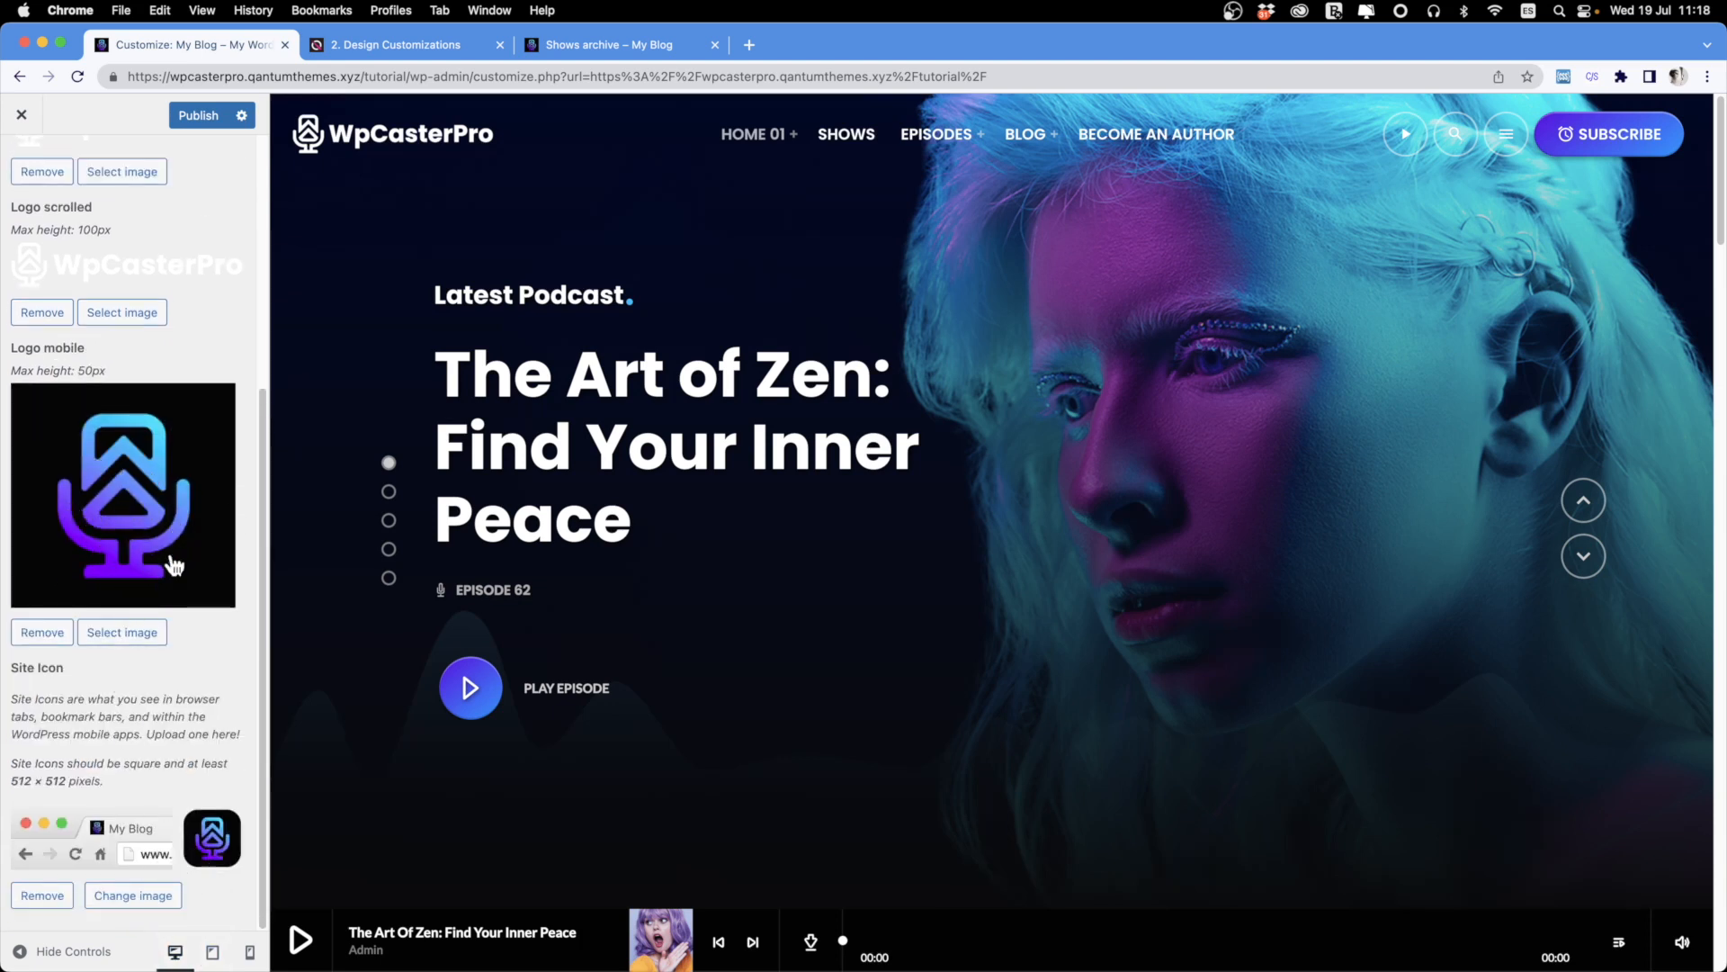
pyautogui.click(249, 953)
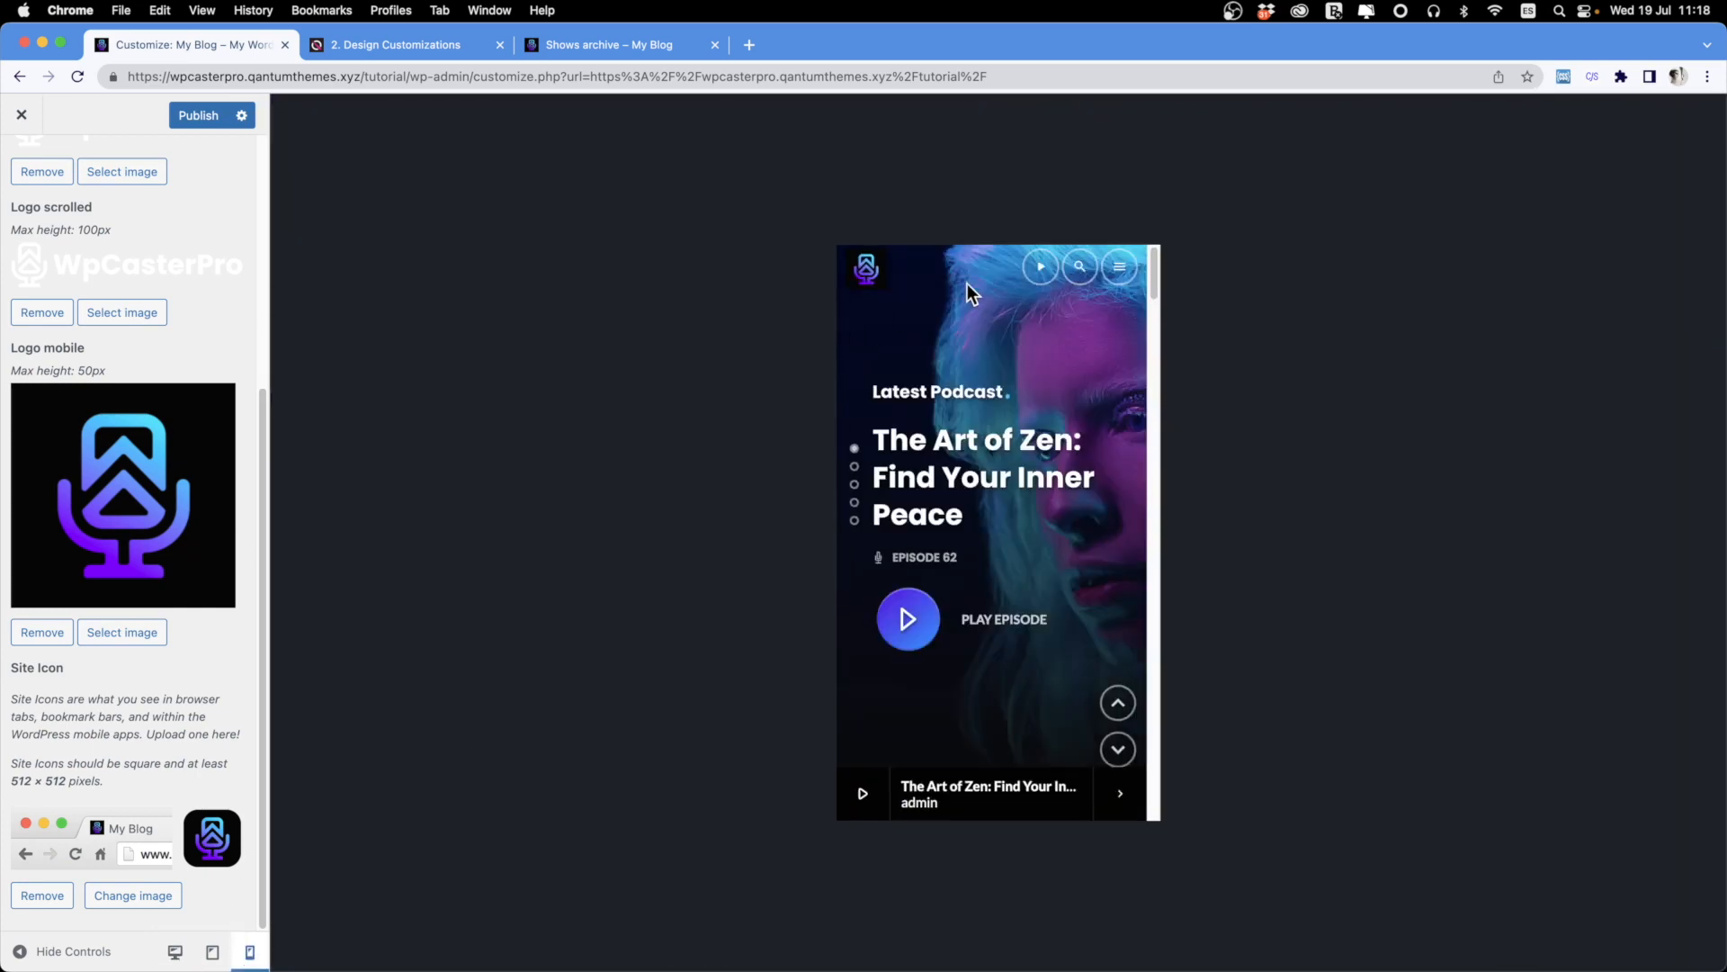
pyautogui.click(176, 951)
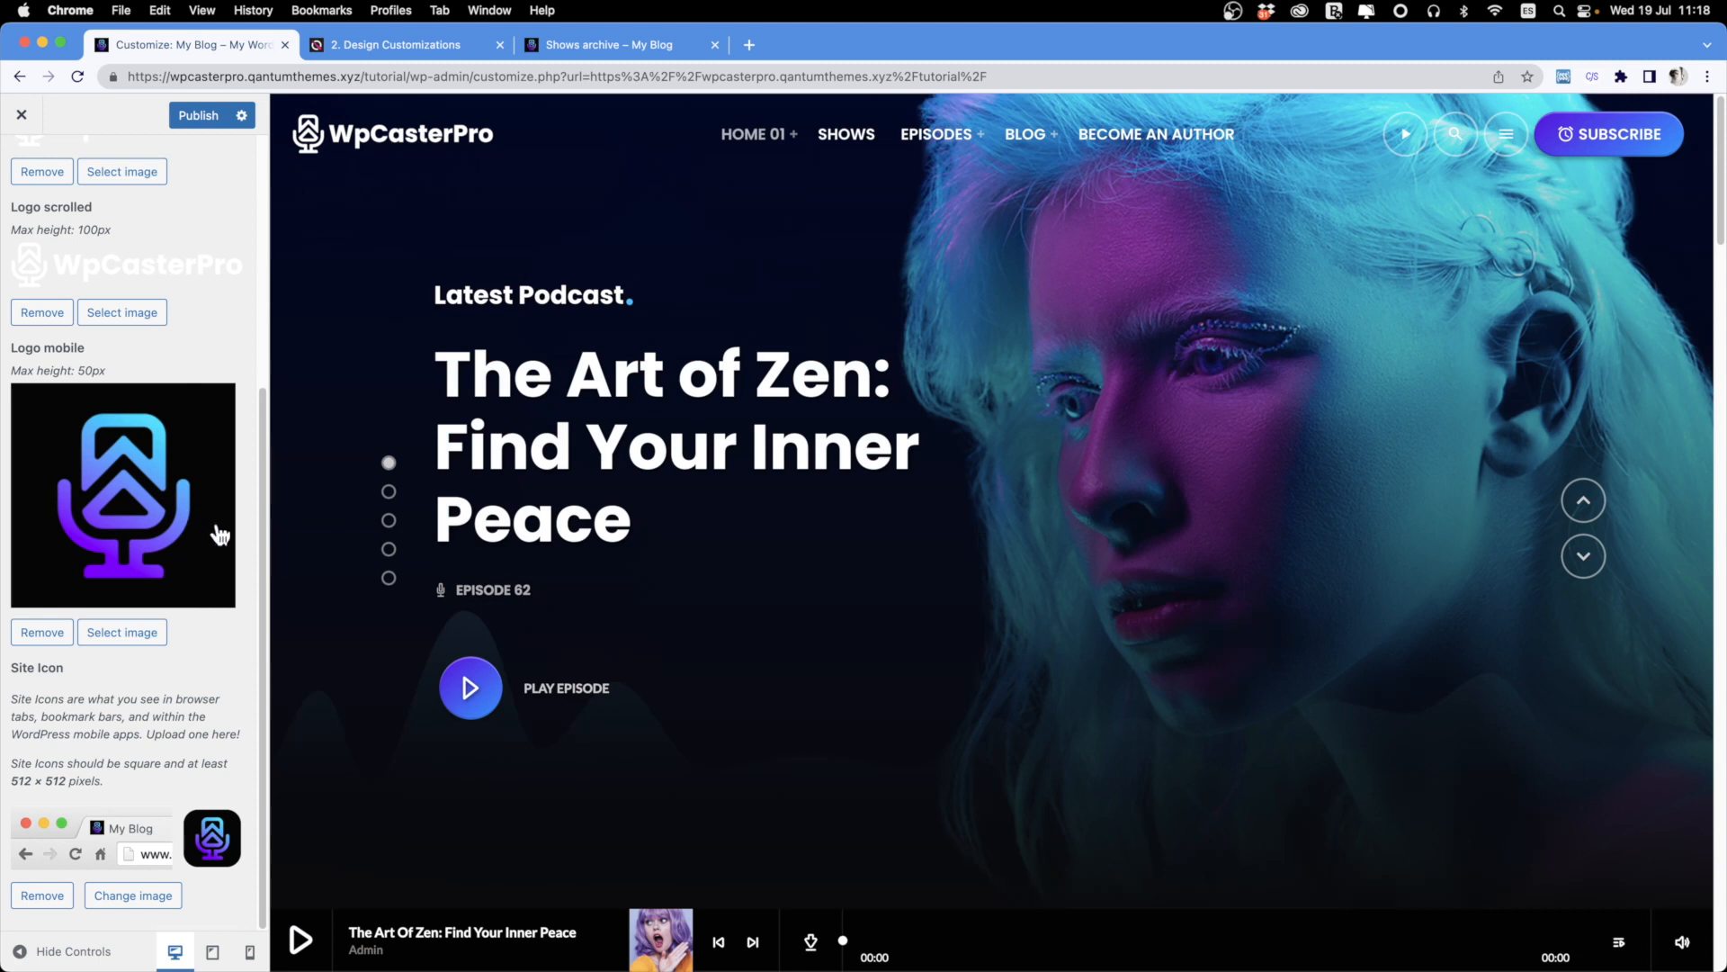
# Examine the logo settings and the homepage preview down to the footer, comparing the header logo at the page start and while scrolled.
pyautogui.scroll(5, 218, 533)
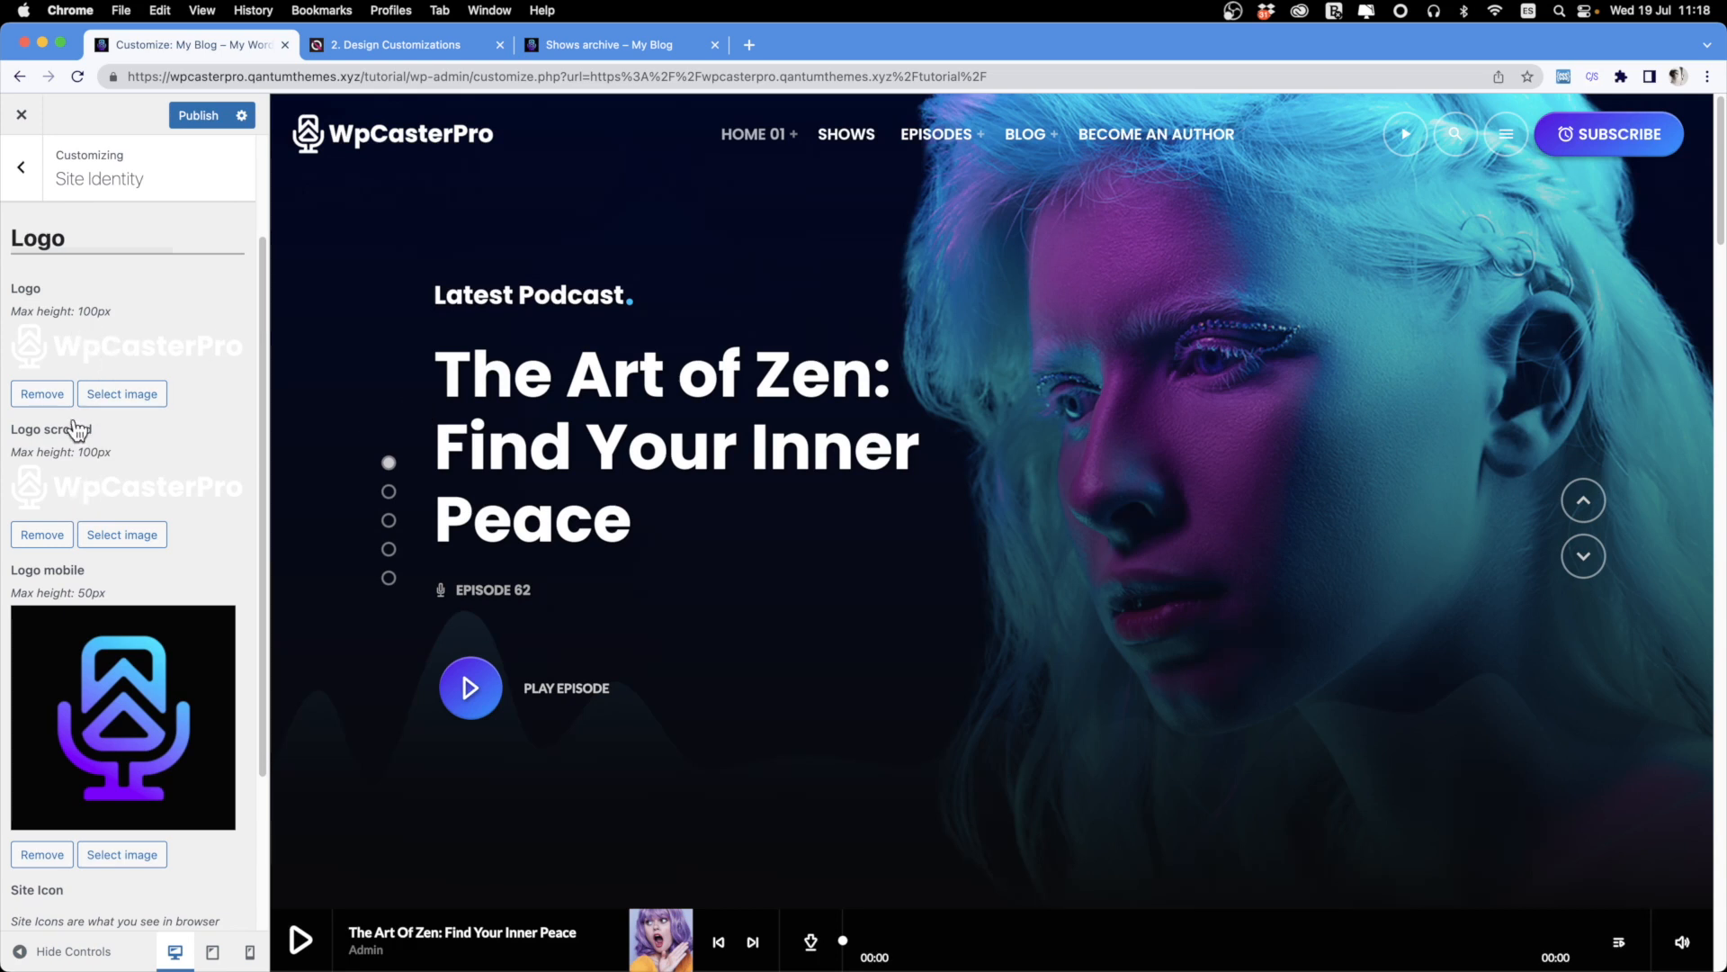
pyautogui.scroll(-5, 562, 463)
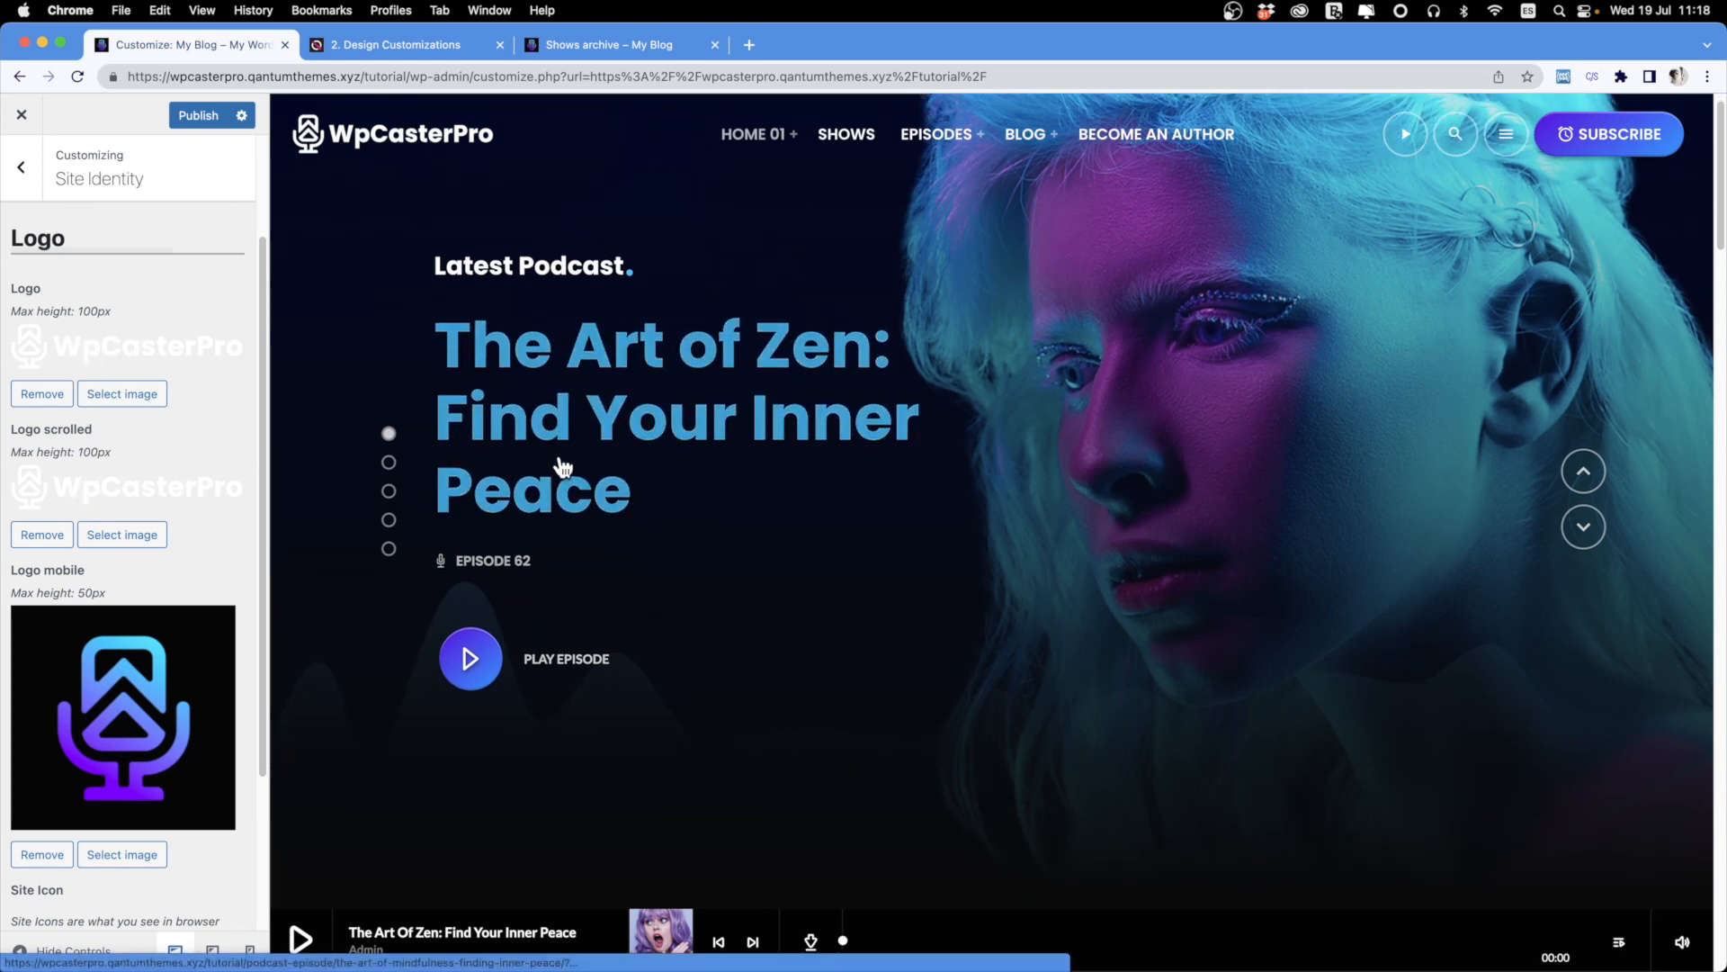
pyautogui.scroll(-15, 558, 454)
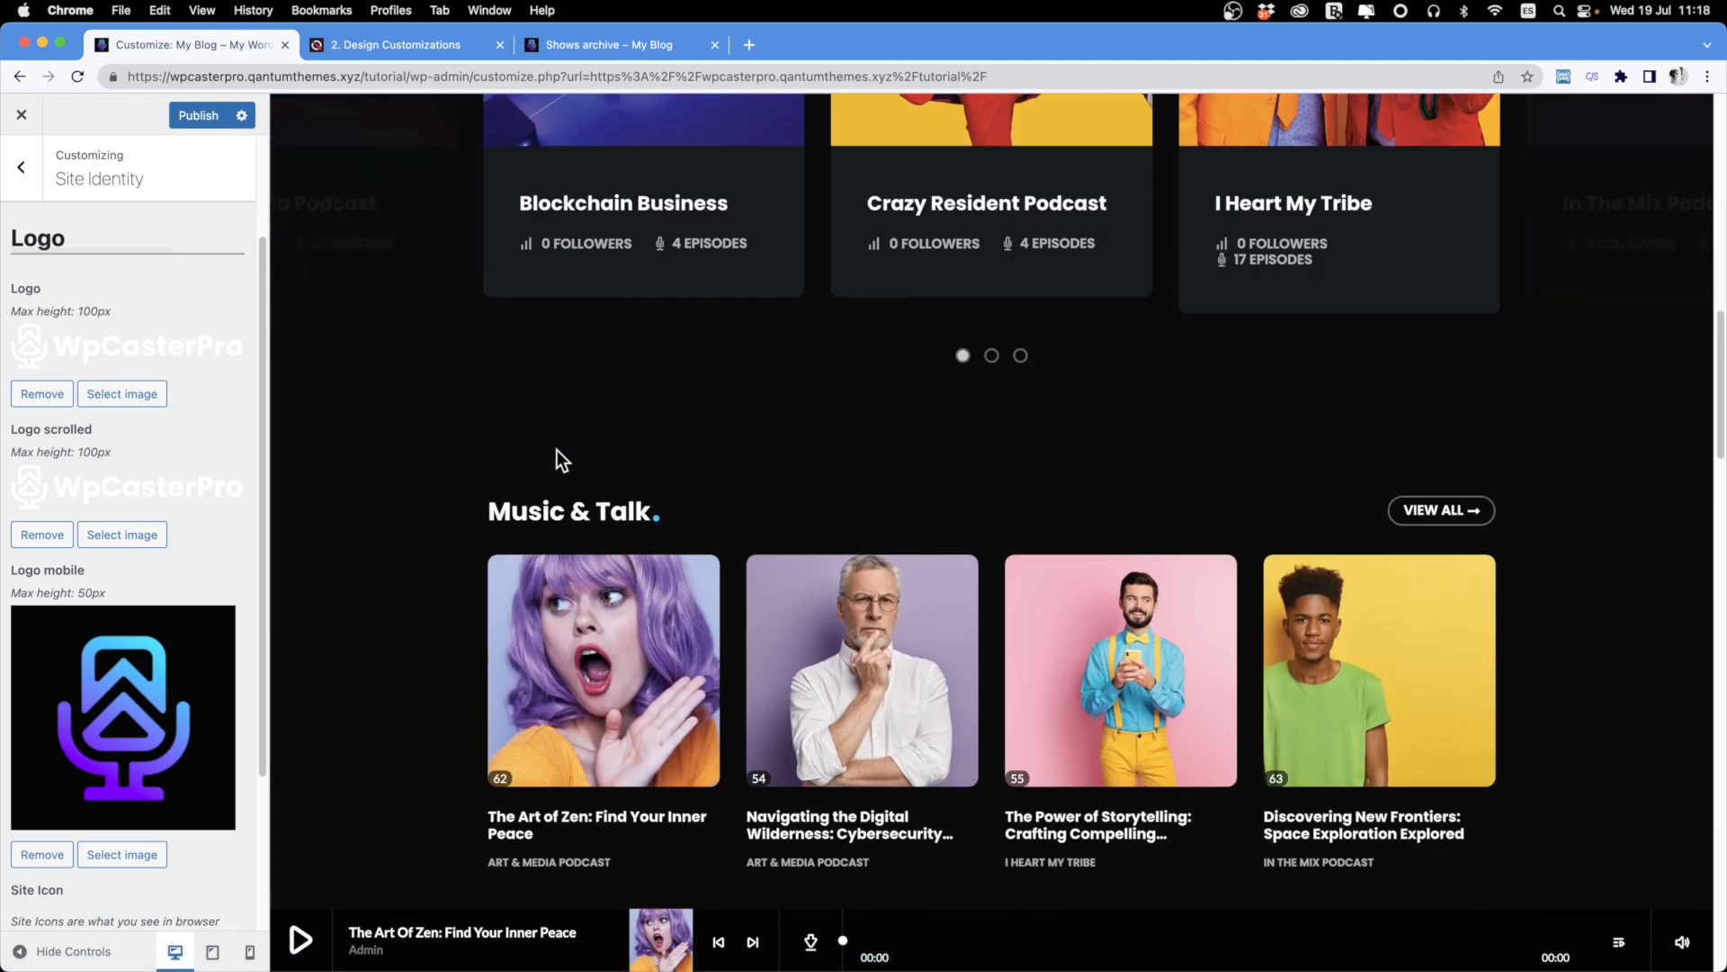
pyautogui.scroll(-10, 555, 450)
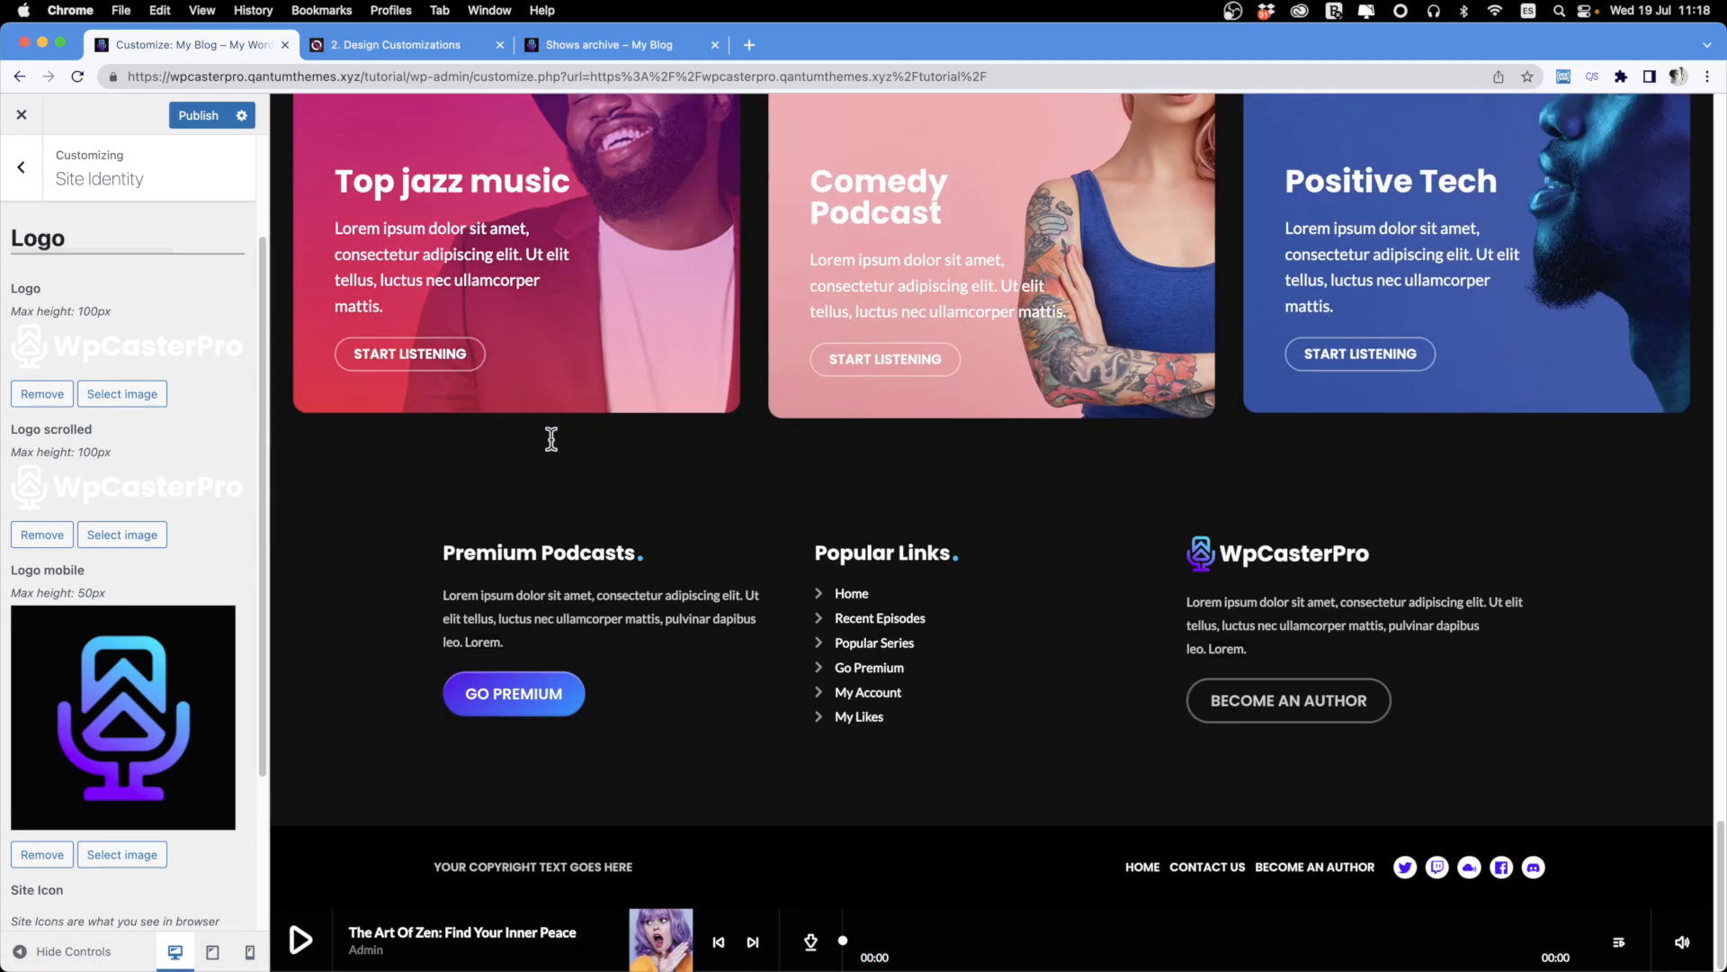
pyautogui.scroll(6, 551, 439)
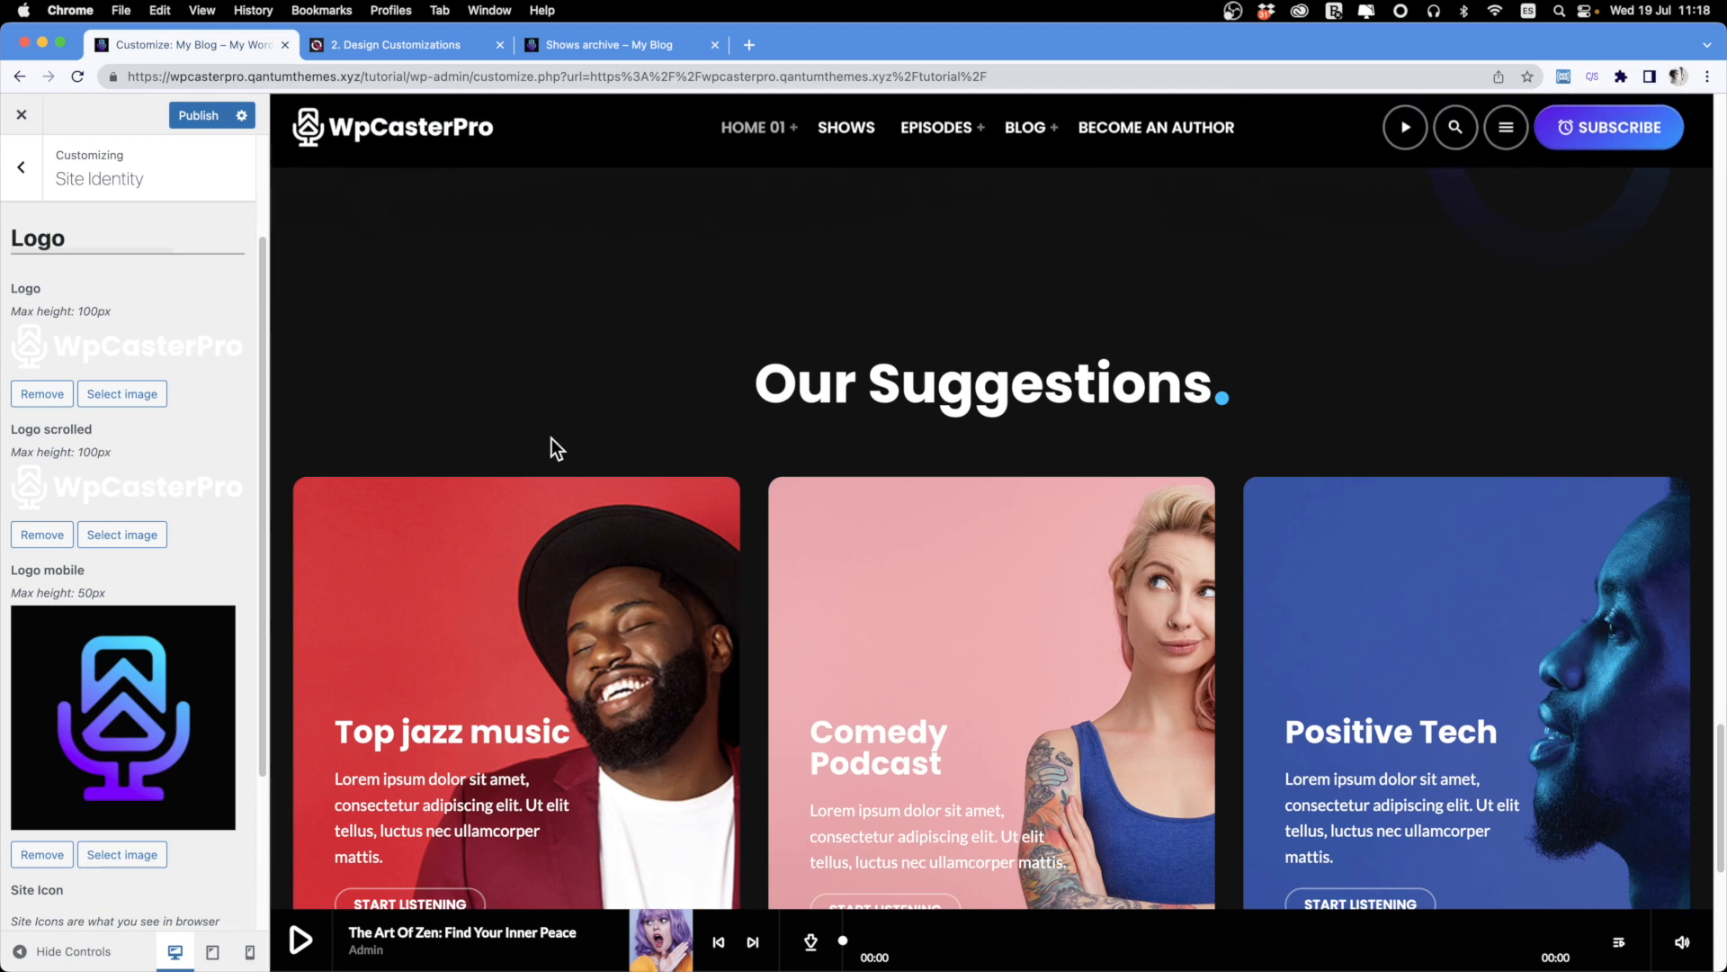
pyautogui.scroll(3, 500, 297)
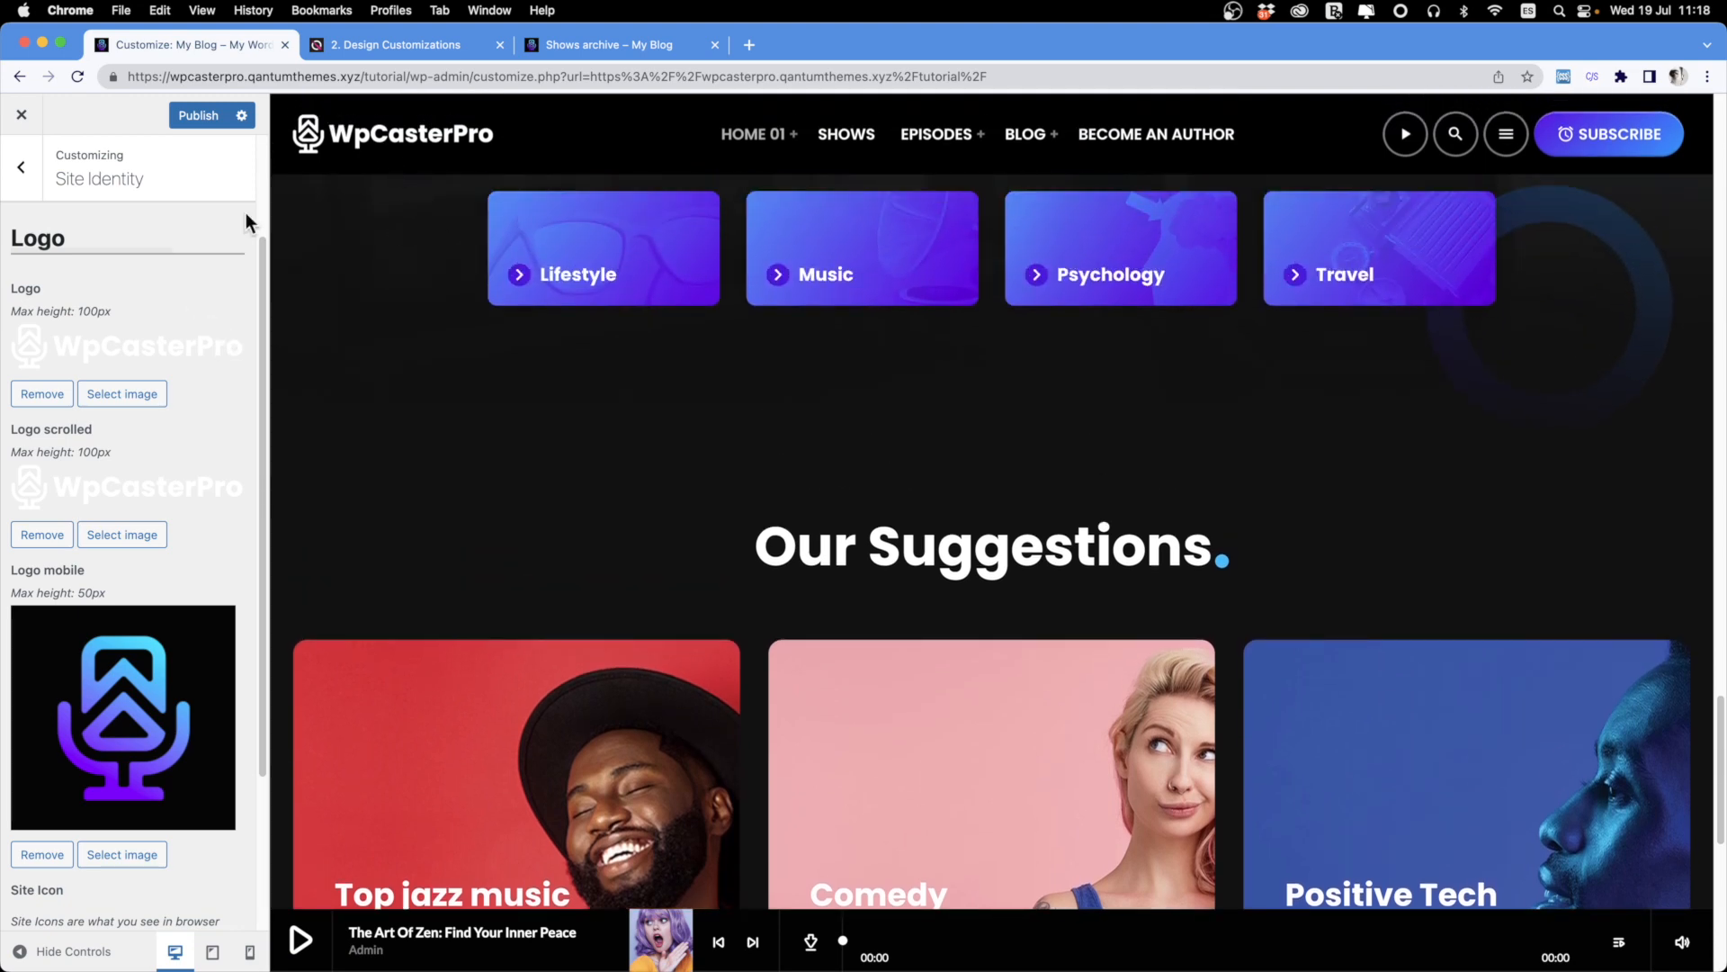
pyautogui.scroll(20, 360, 382)
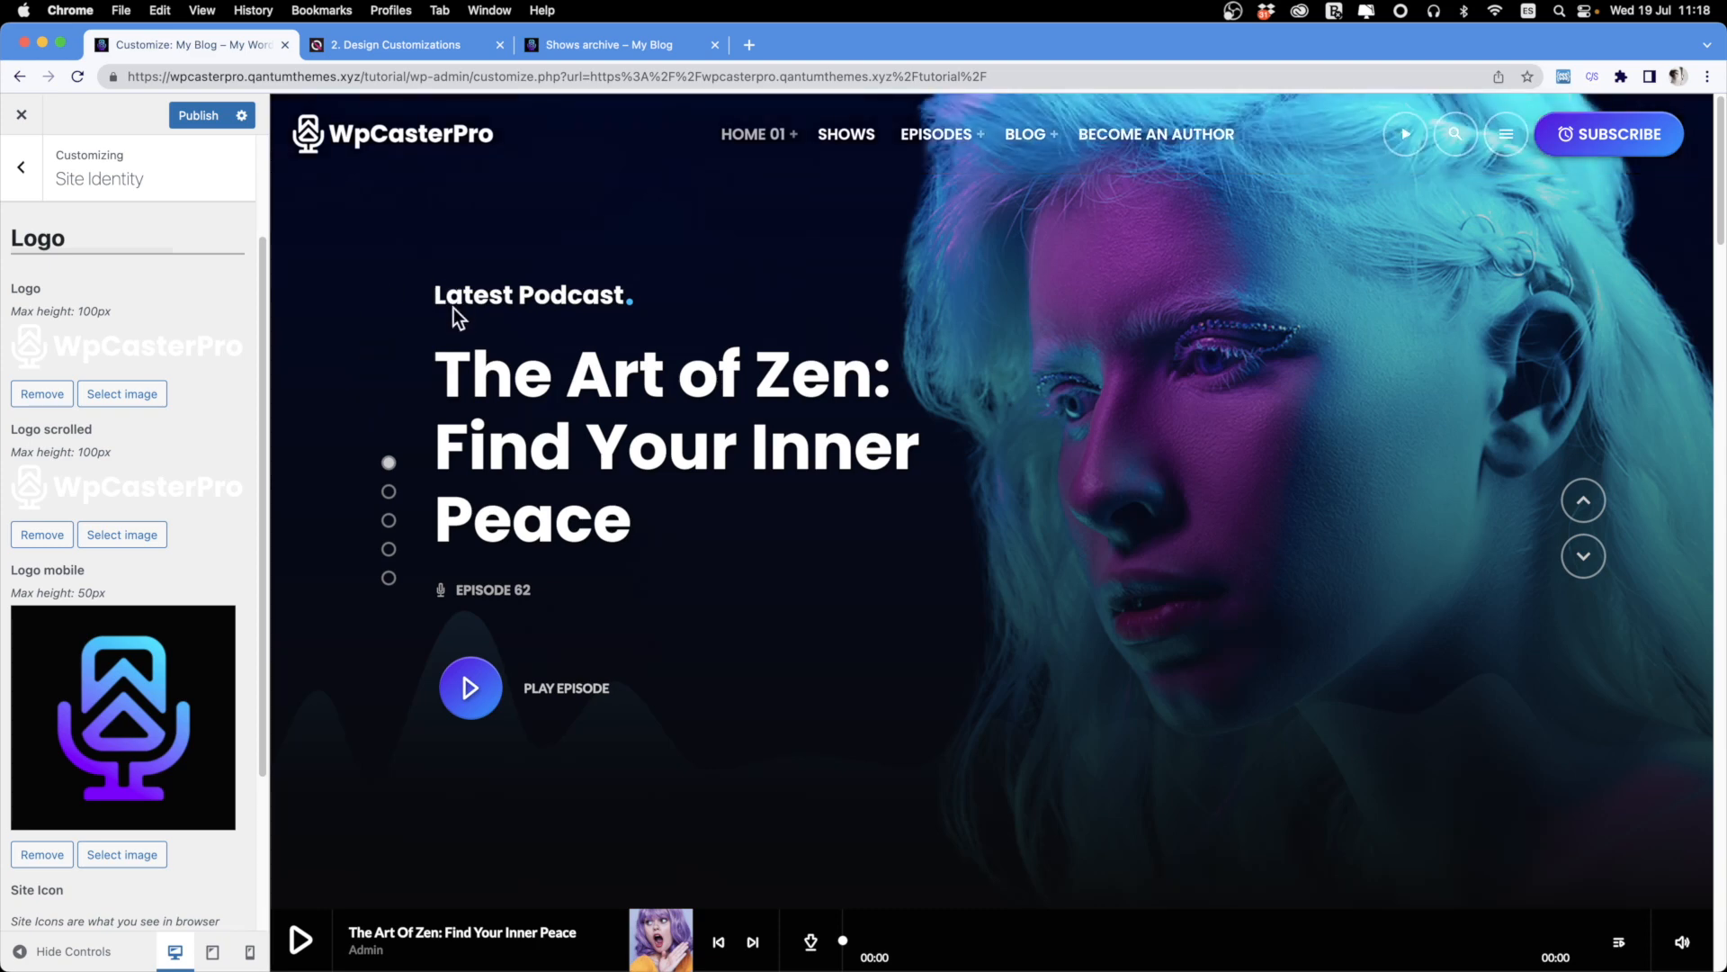
pyautogui.scroll(-10, 452, 351)
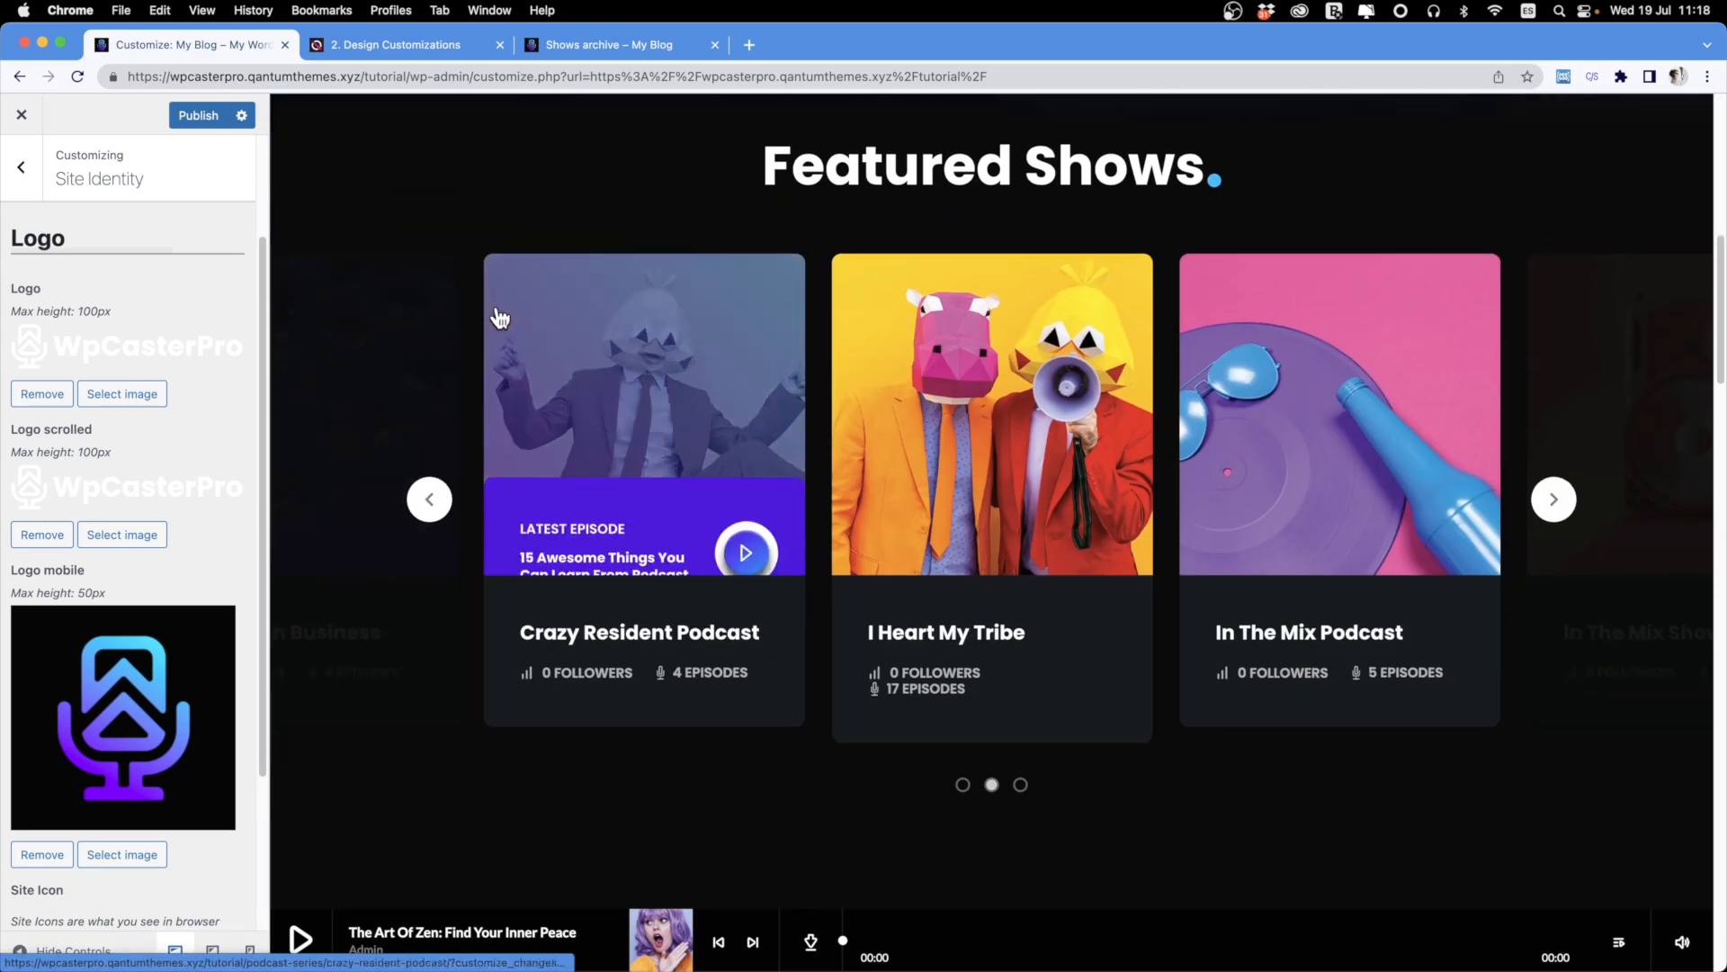
pyautogui.scroll(10, 501, 314)
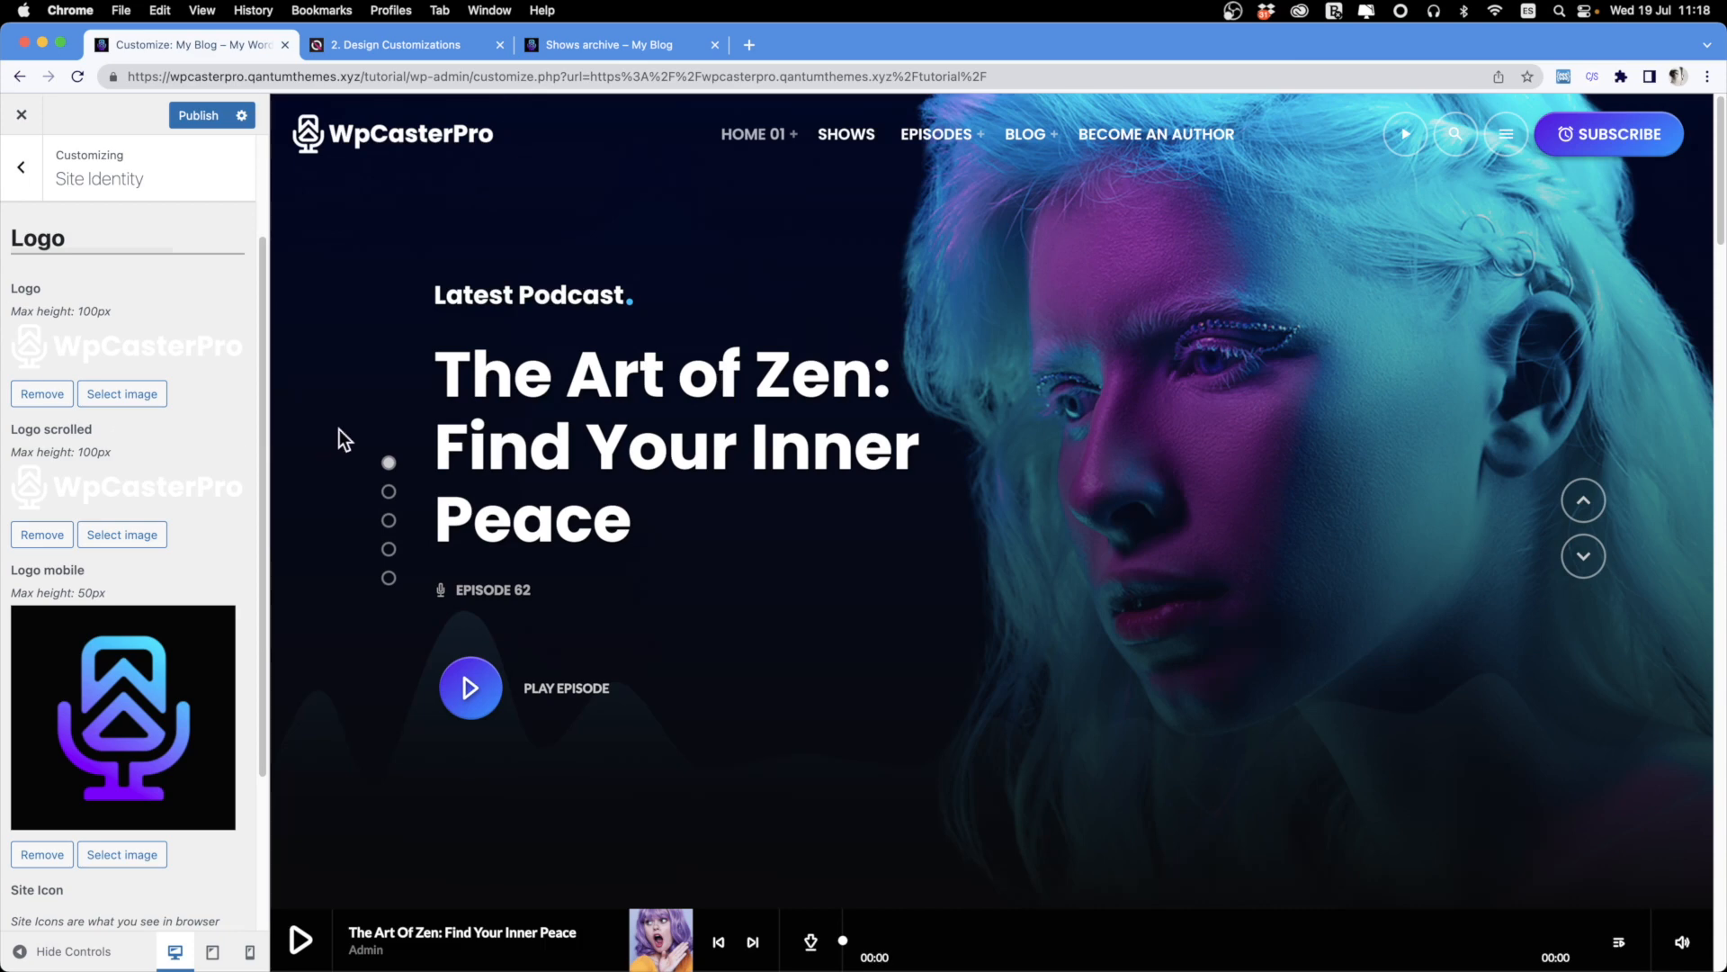
# Switch to Photoshop, where the logo document DEMO-LOGO.psd is open.
pyautogui.press('super+Tab')
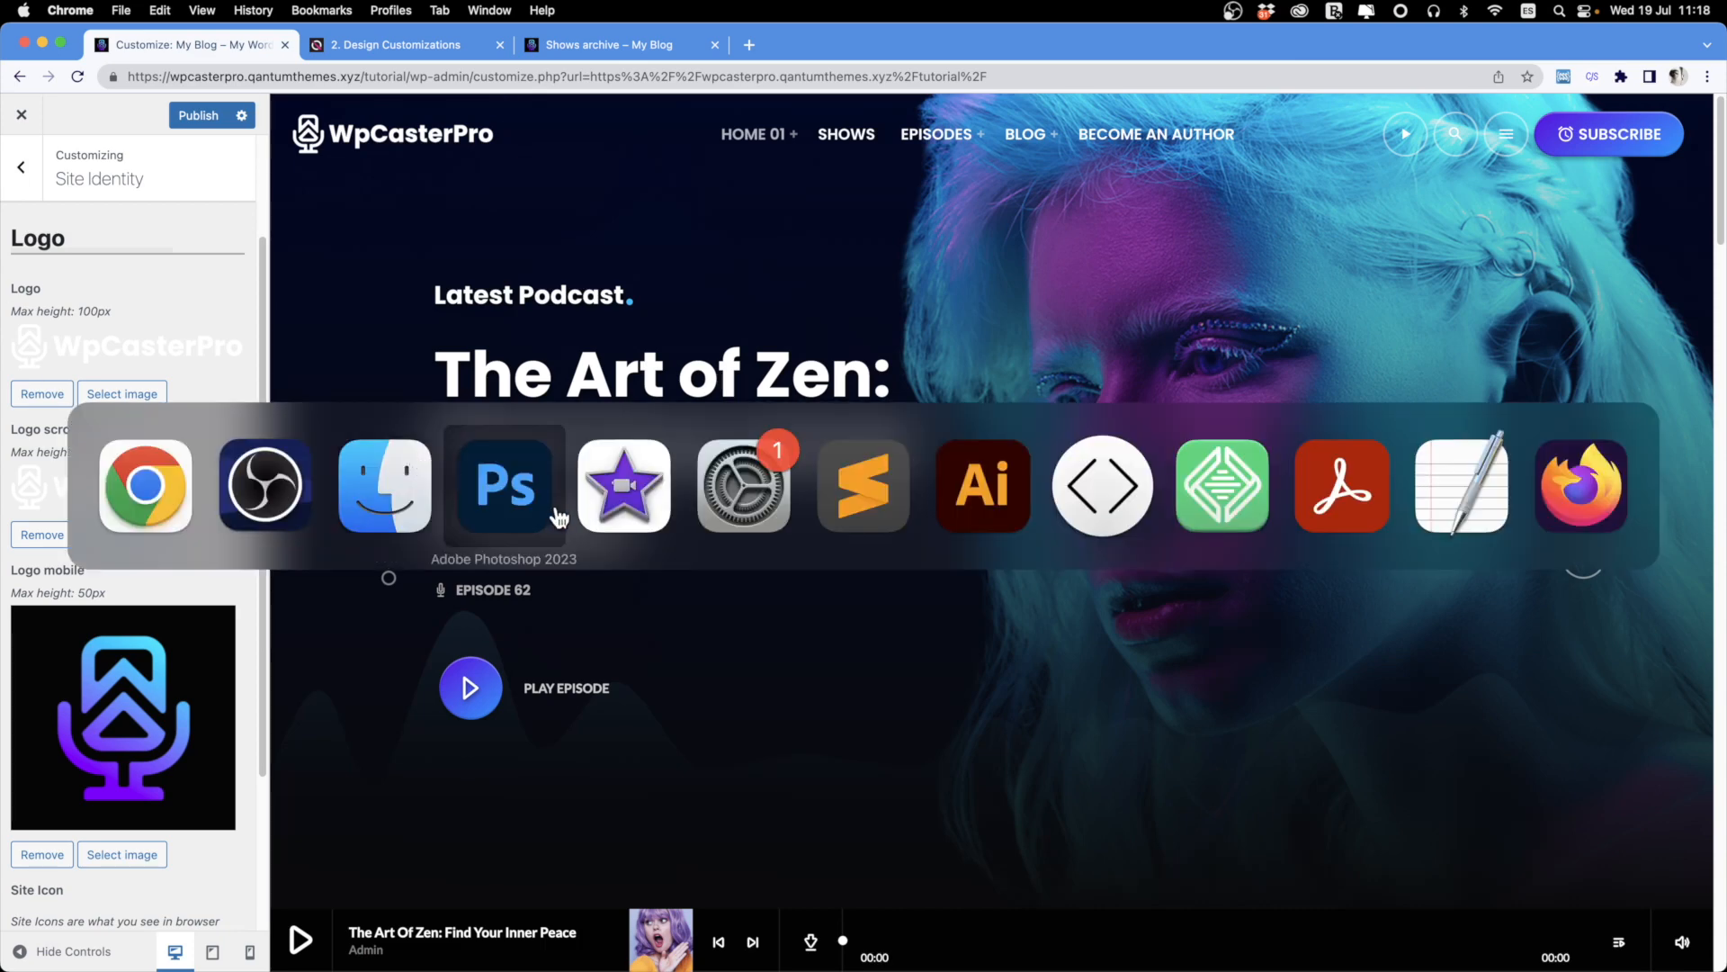
pyautogui.moveTo(576, 961)
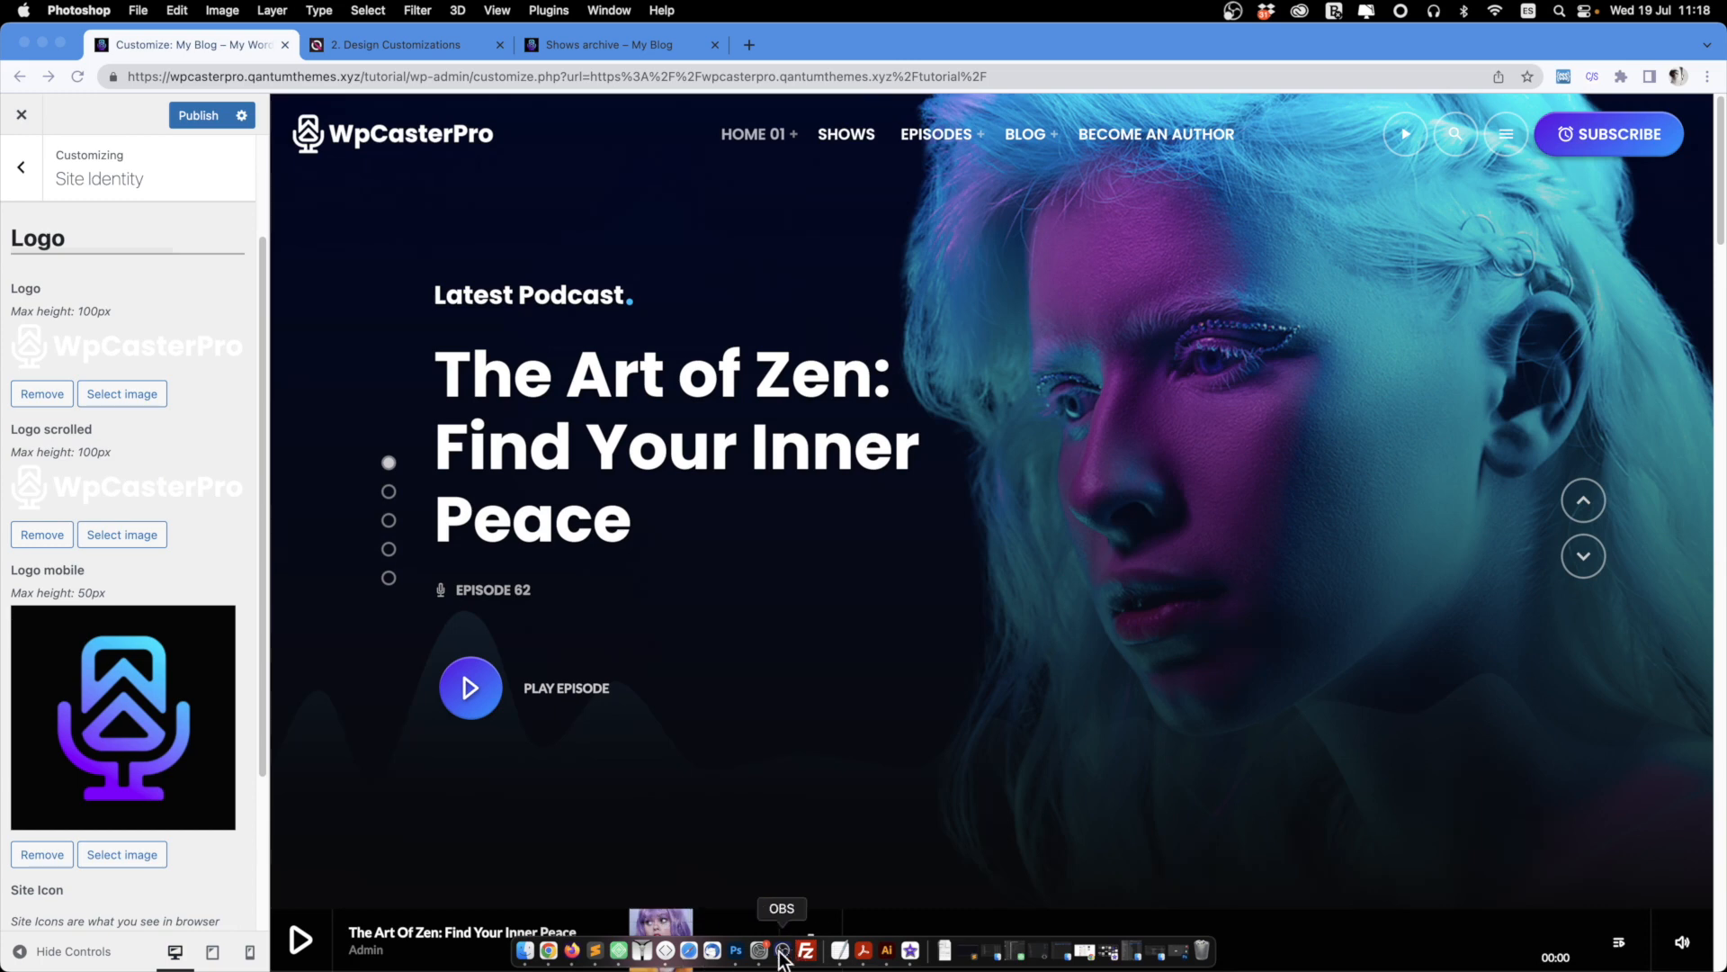
pyautogui.click(739, 956)
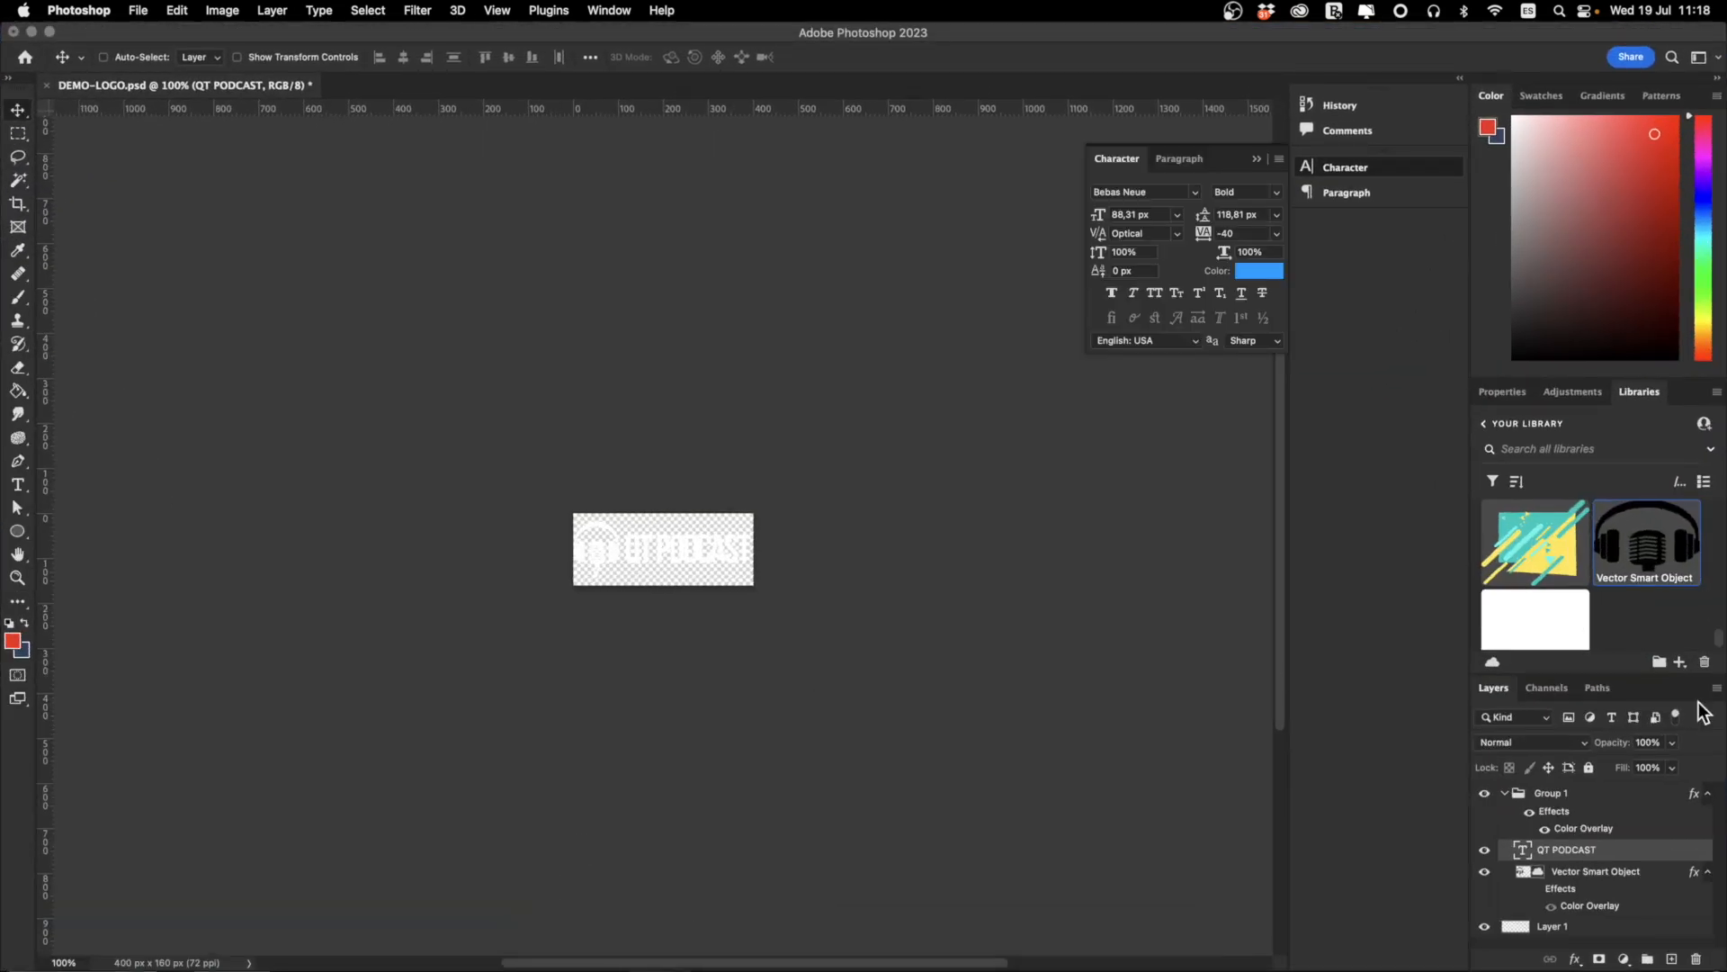
# Toggle Group 1's layer effects off and on to compare the coloured and white versions of the logo.
pyautogui.click(1531, 811)
pyautogui.click(1531, 813)
pyautogui.click(1531, 813)
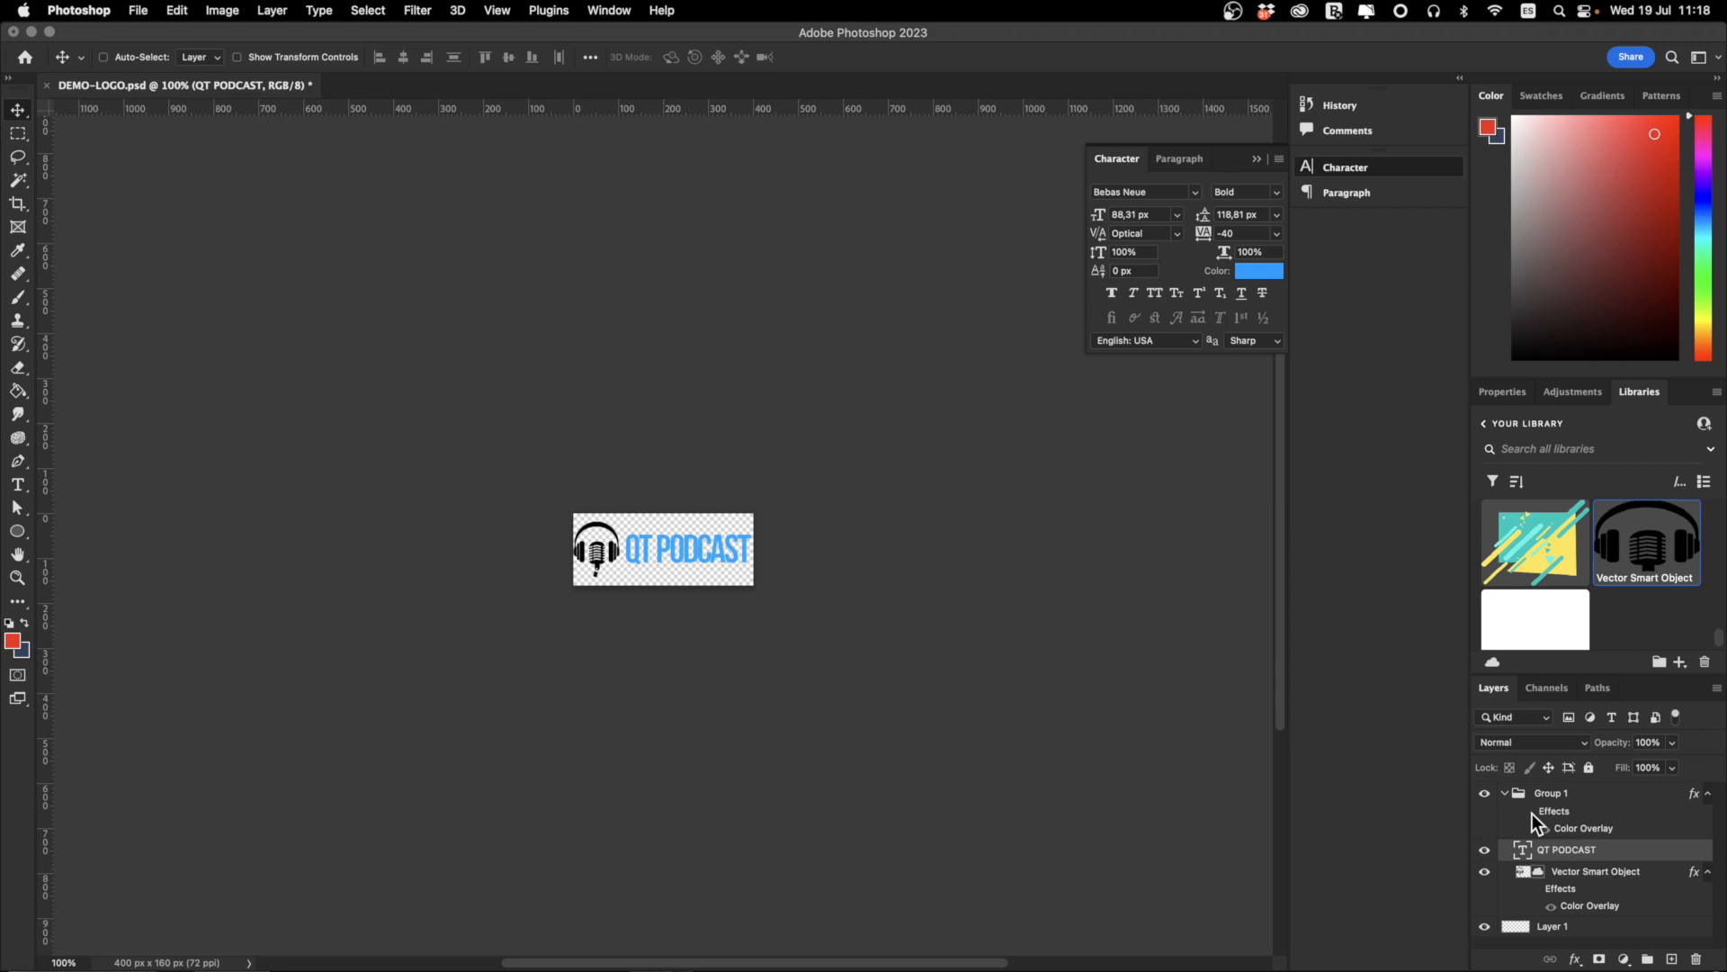
pyautogui.click(1531, 813)
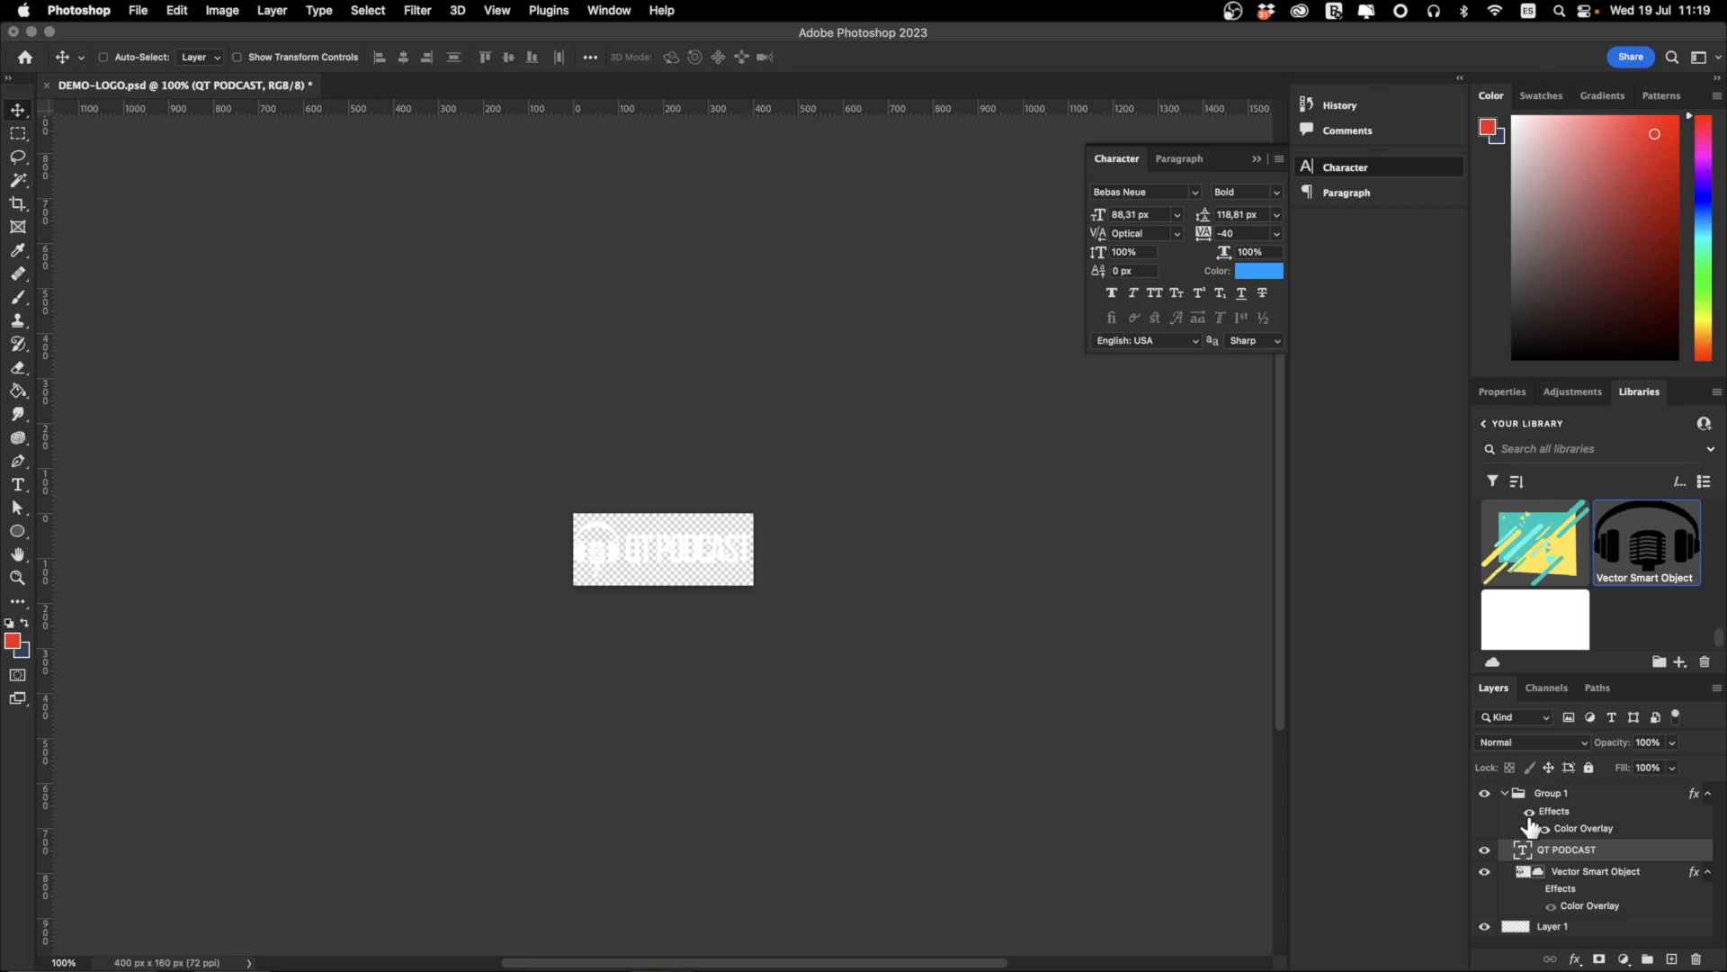
# Export the white logo as a transparent 400 x 160 px PNG named DEMO-LOGO-WHITE.png in the temp folder.
pyautogui.click(138, 11)
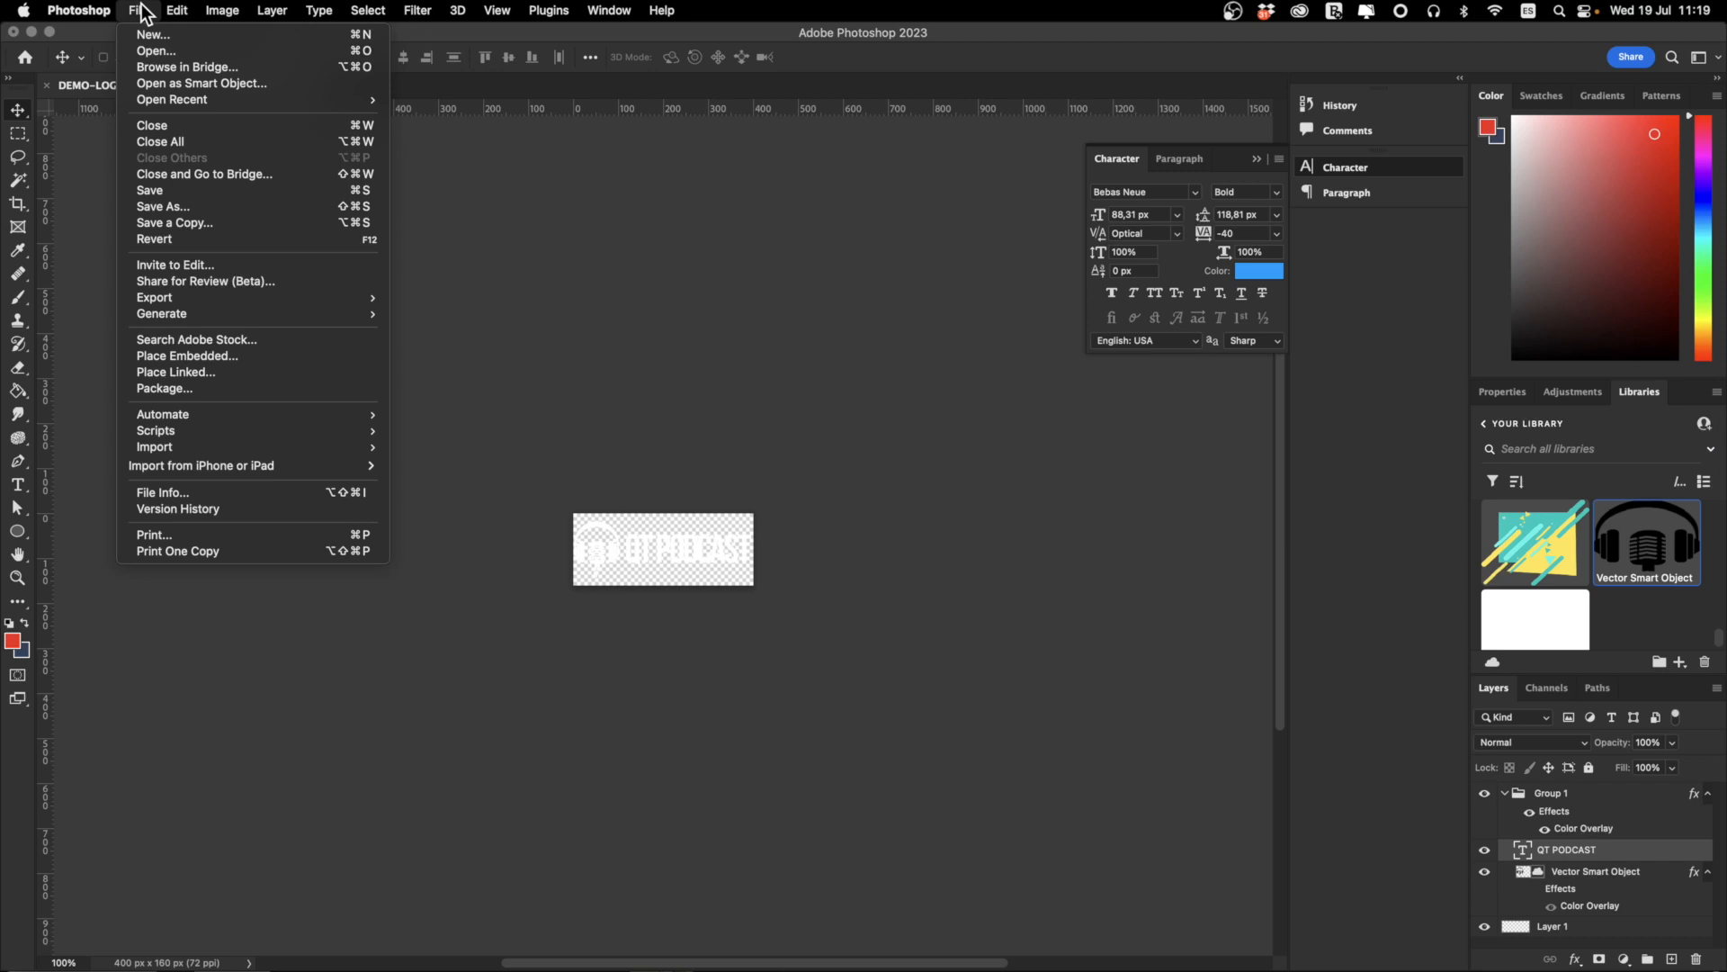
pyautogui.click(141, 7)
pyautogui.press('alt+shift+super+w')
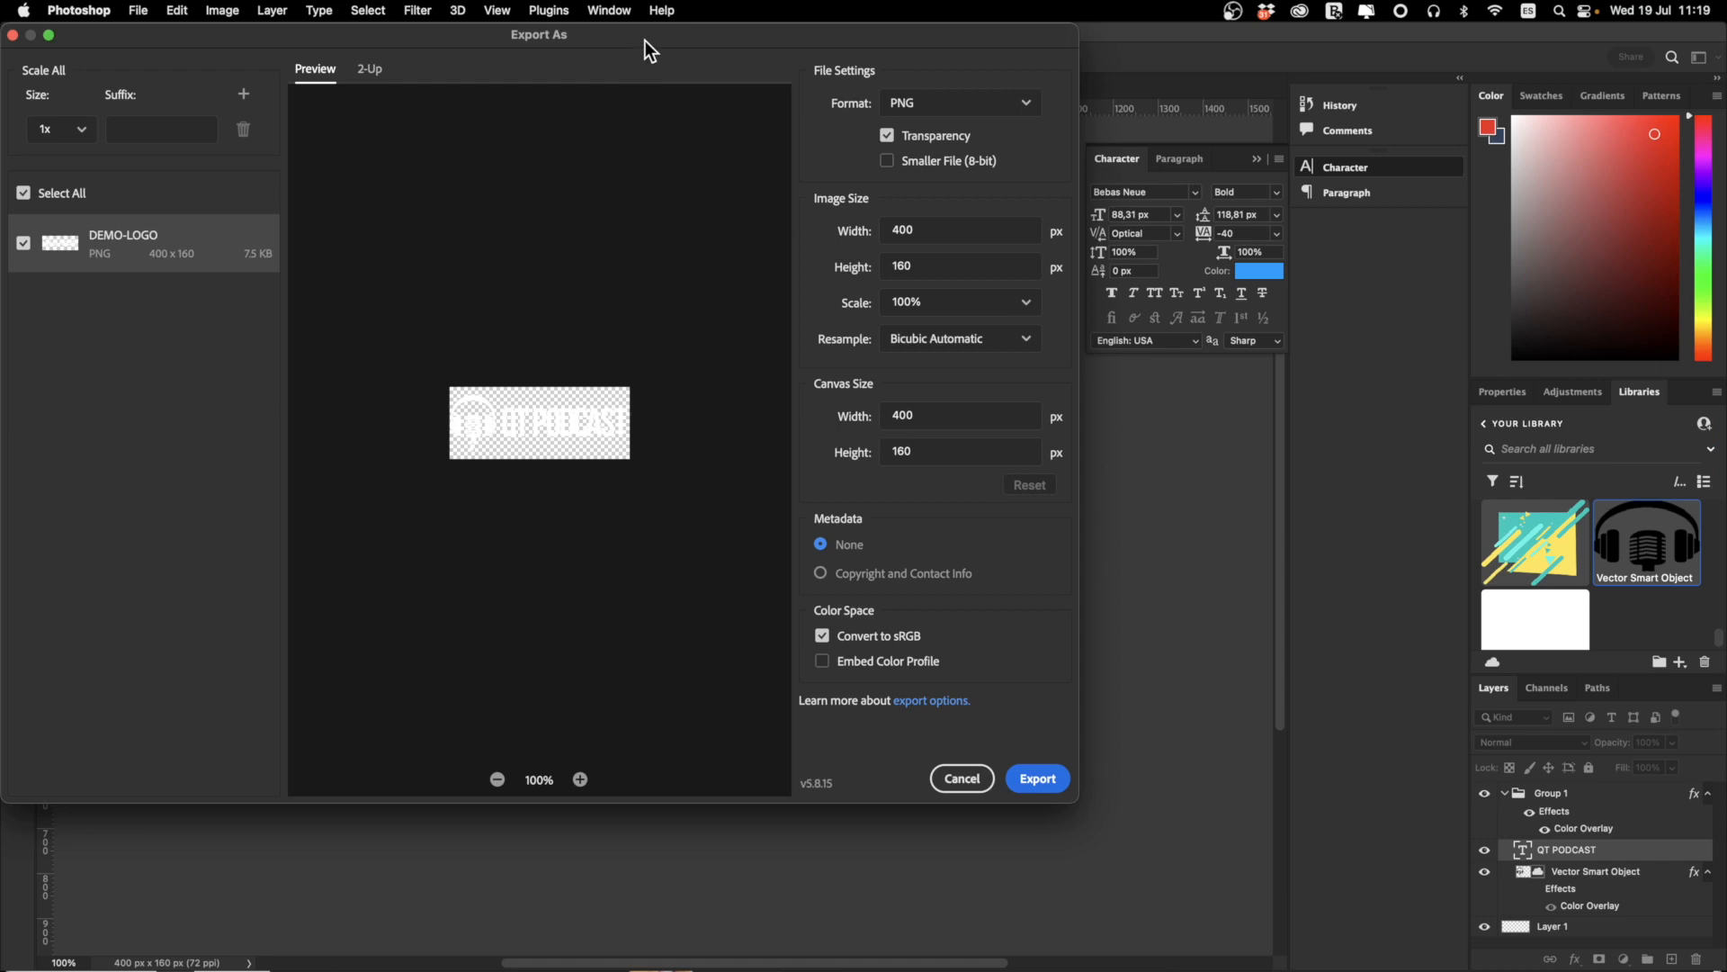
pyautogui.moveTo(645, 41); pyautogui.dragTo(887, 97)
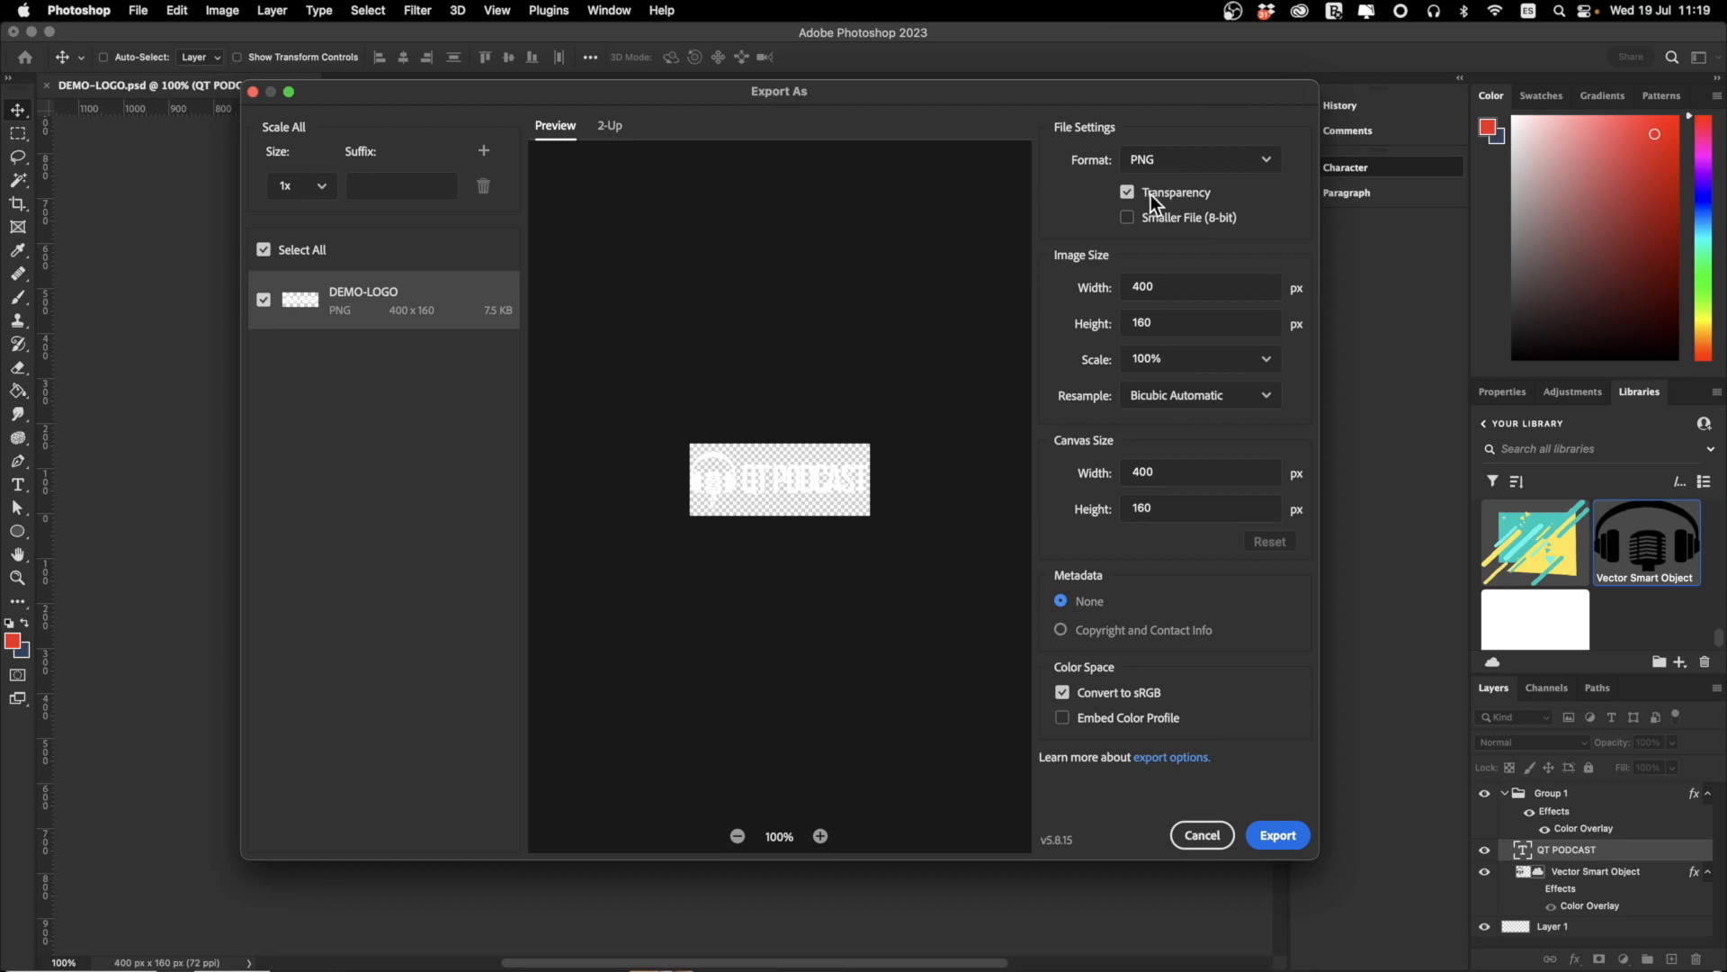
pyautogui.moveTo(1169, 328); pyautogui.dragTo(1117, 325)
pyautogui.click(1285, 835)
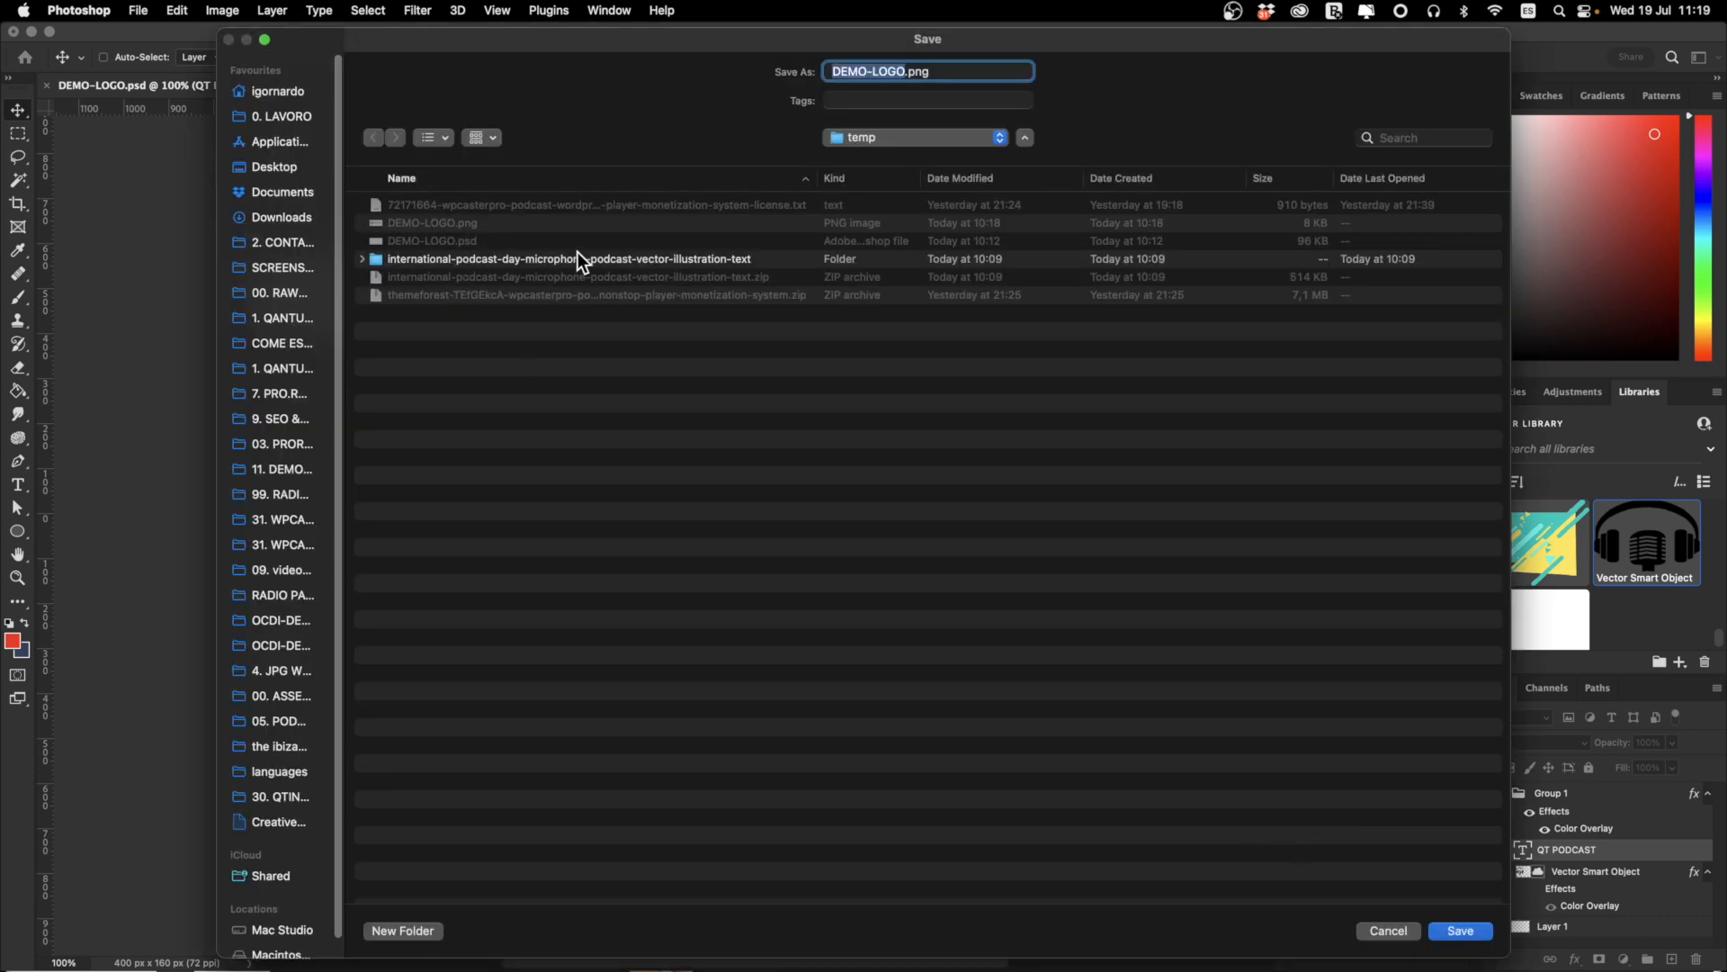
pyautogui.press('Right')
pyautogui.write('-WHITE')
pyautogui.press('Return')
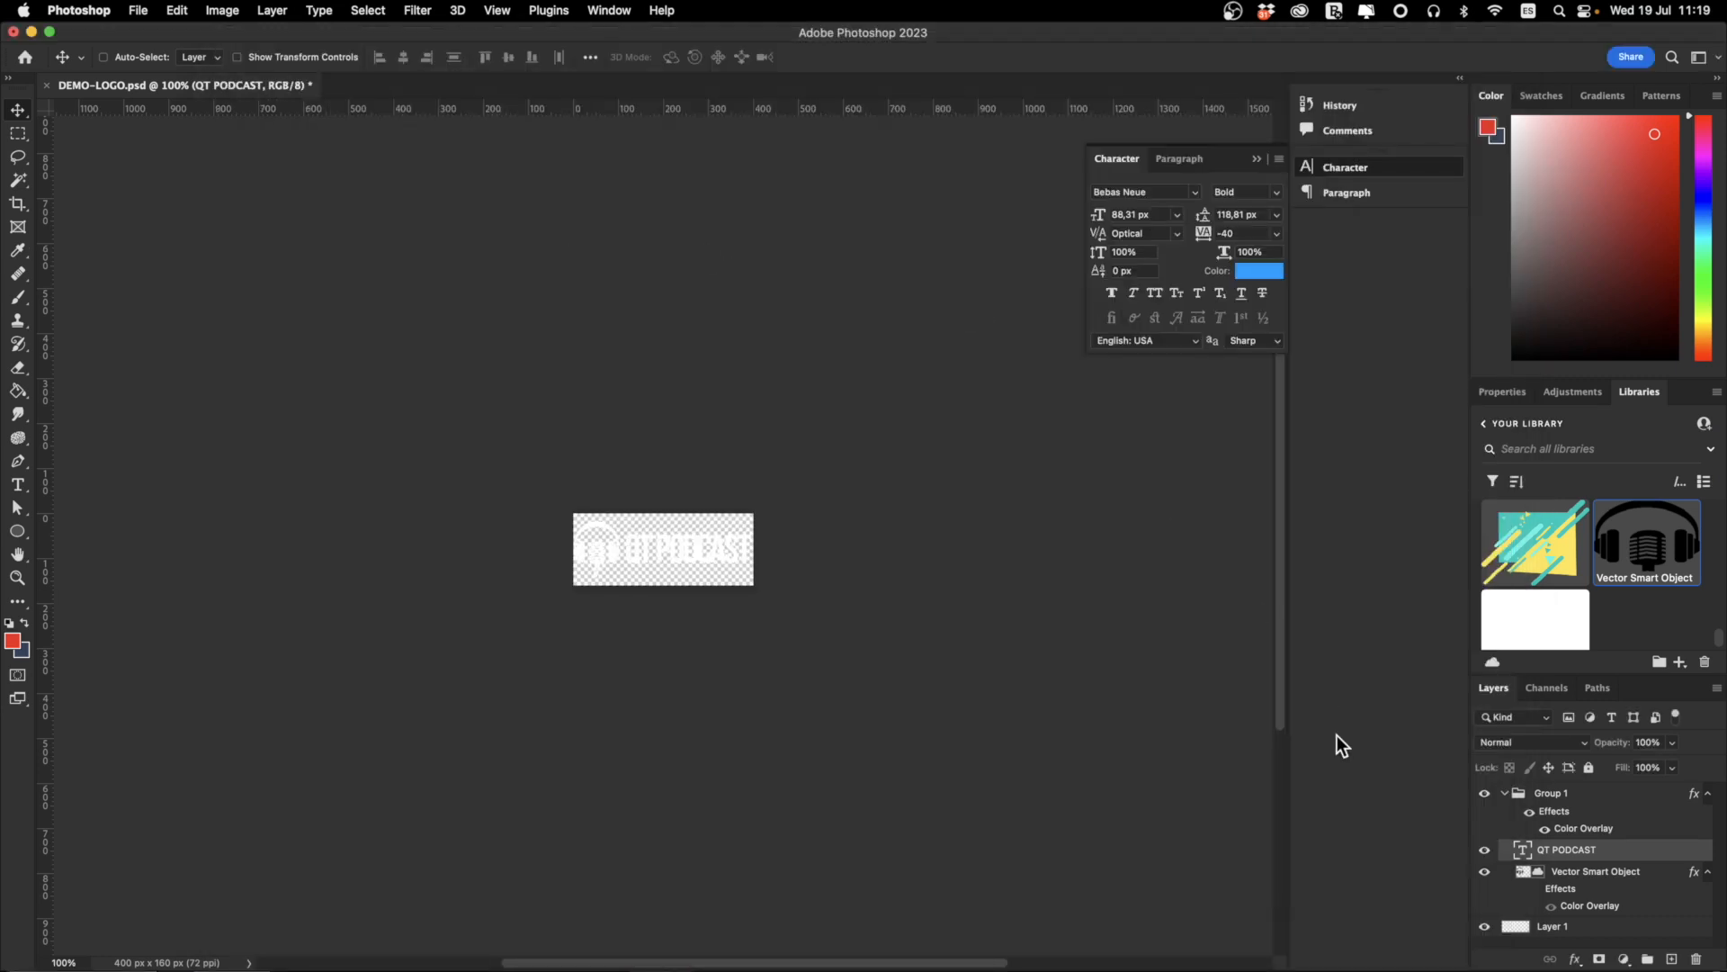
# Hide Group 1's layer effects to restore the logo's black and blue colours.
pyautogui.click(1528, 814)
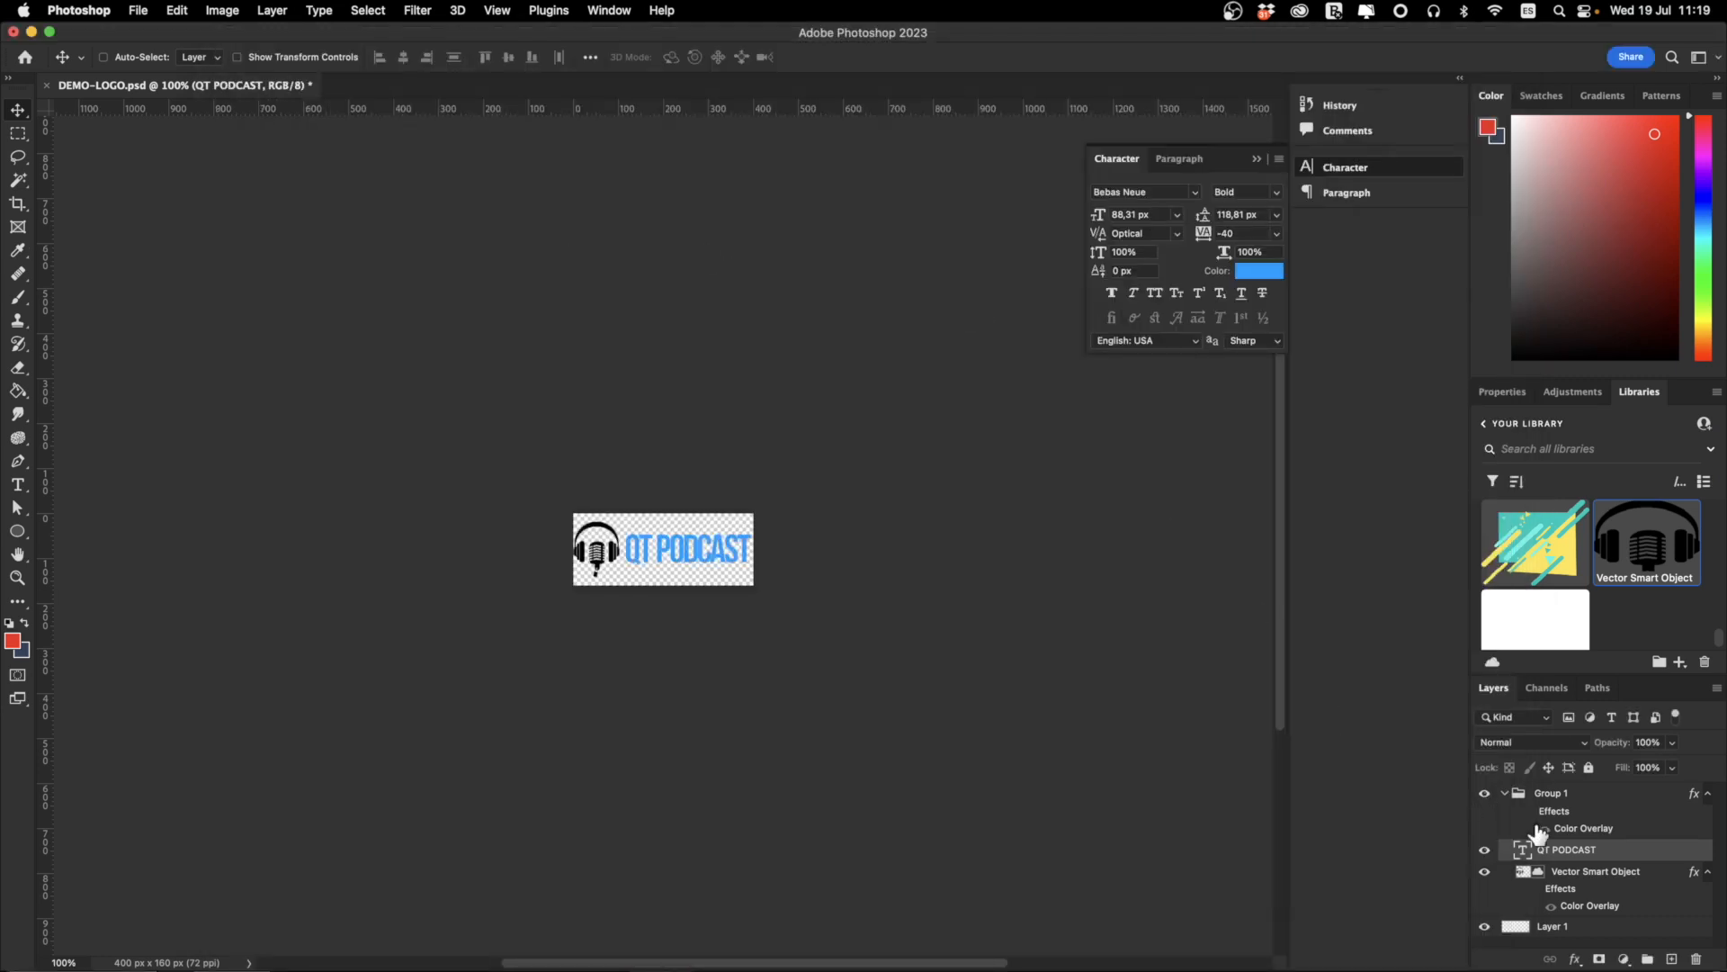
# Export the black and blue logo as a PNG named DEMO-LOGO-POSITIVE.png in the temp folder.
pyautogui.press('super+alt+shift+w')
pyautogui.click(1278, 837)
pyautogui.press('Right')
pyautogui.write('-')
pyautogui.write('POSITIVE')
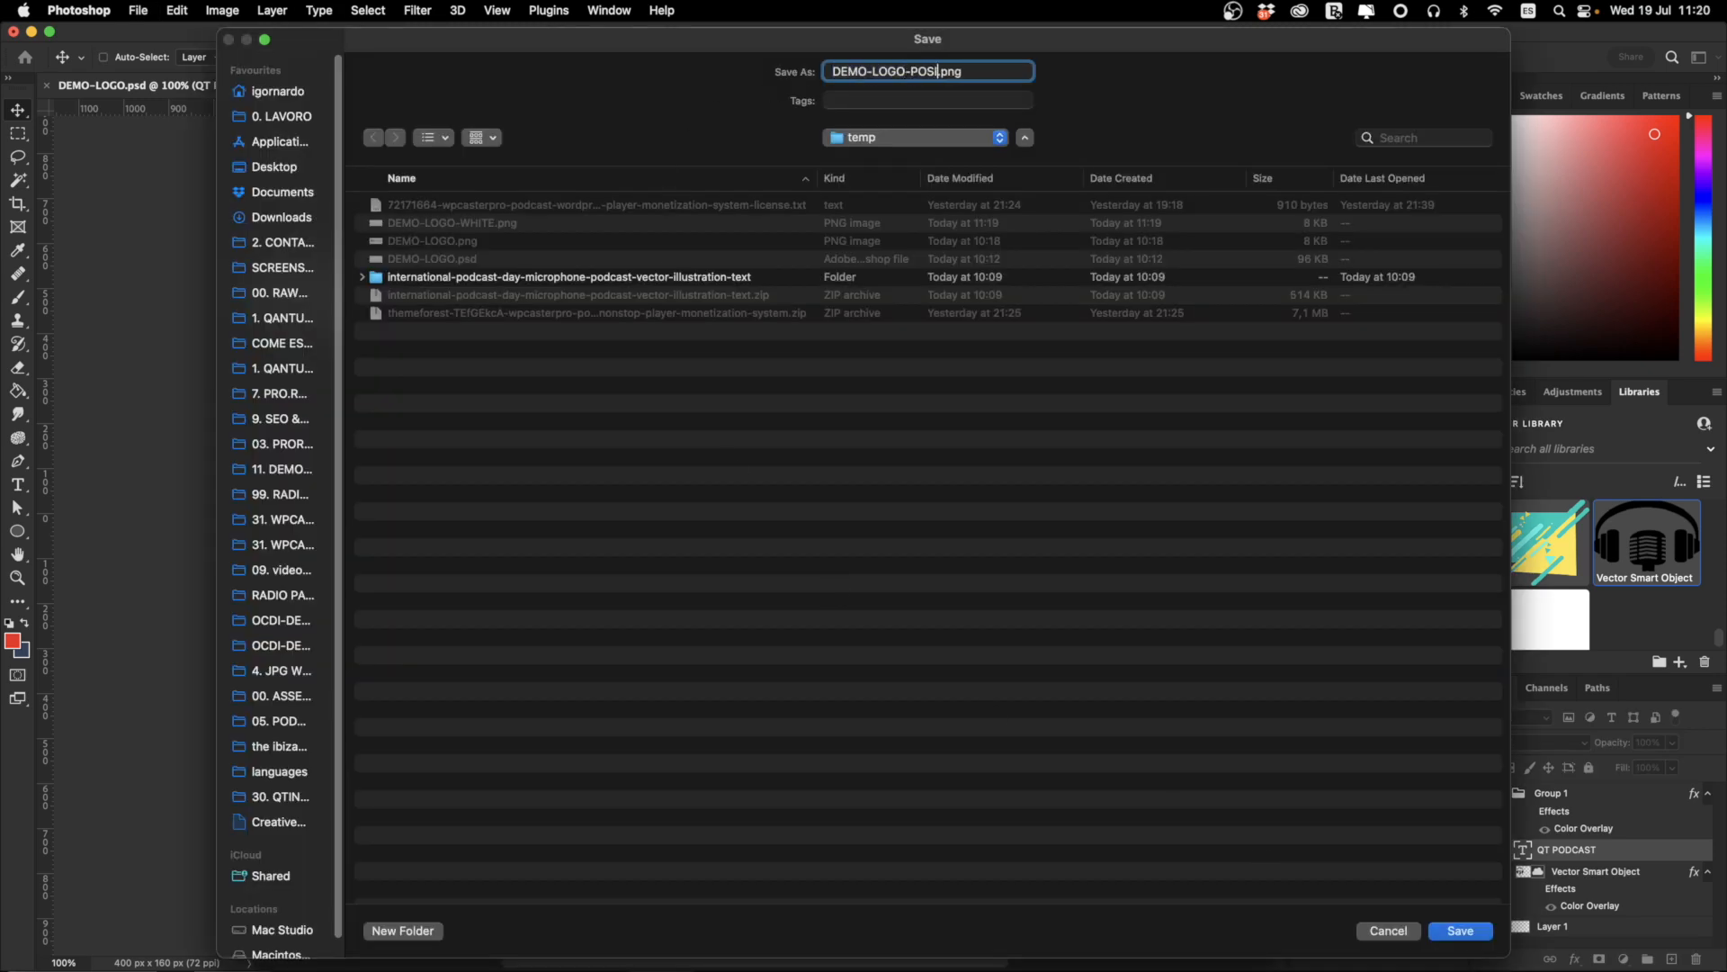
pyautogui.press('Return')
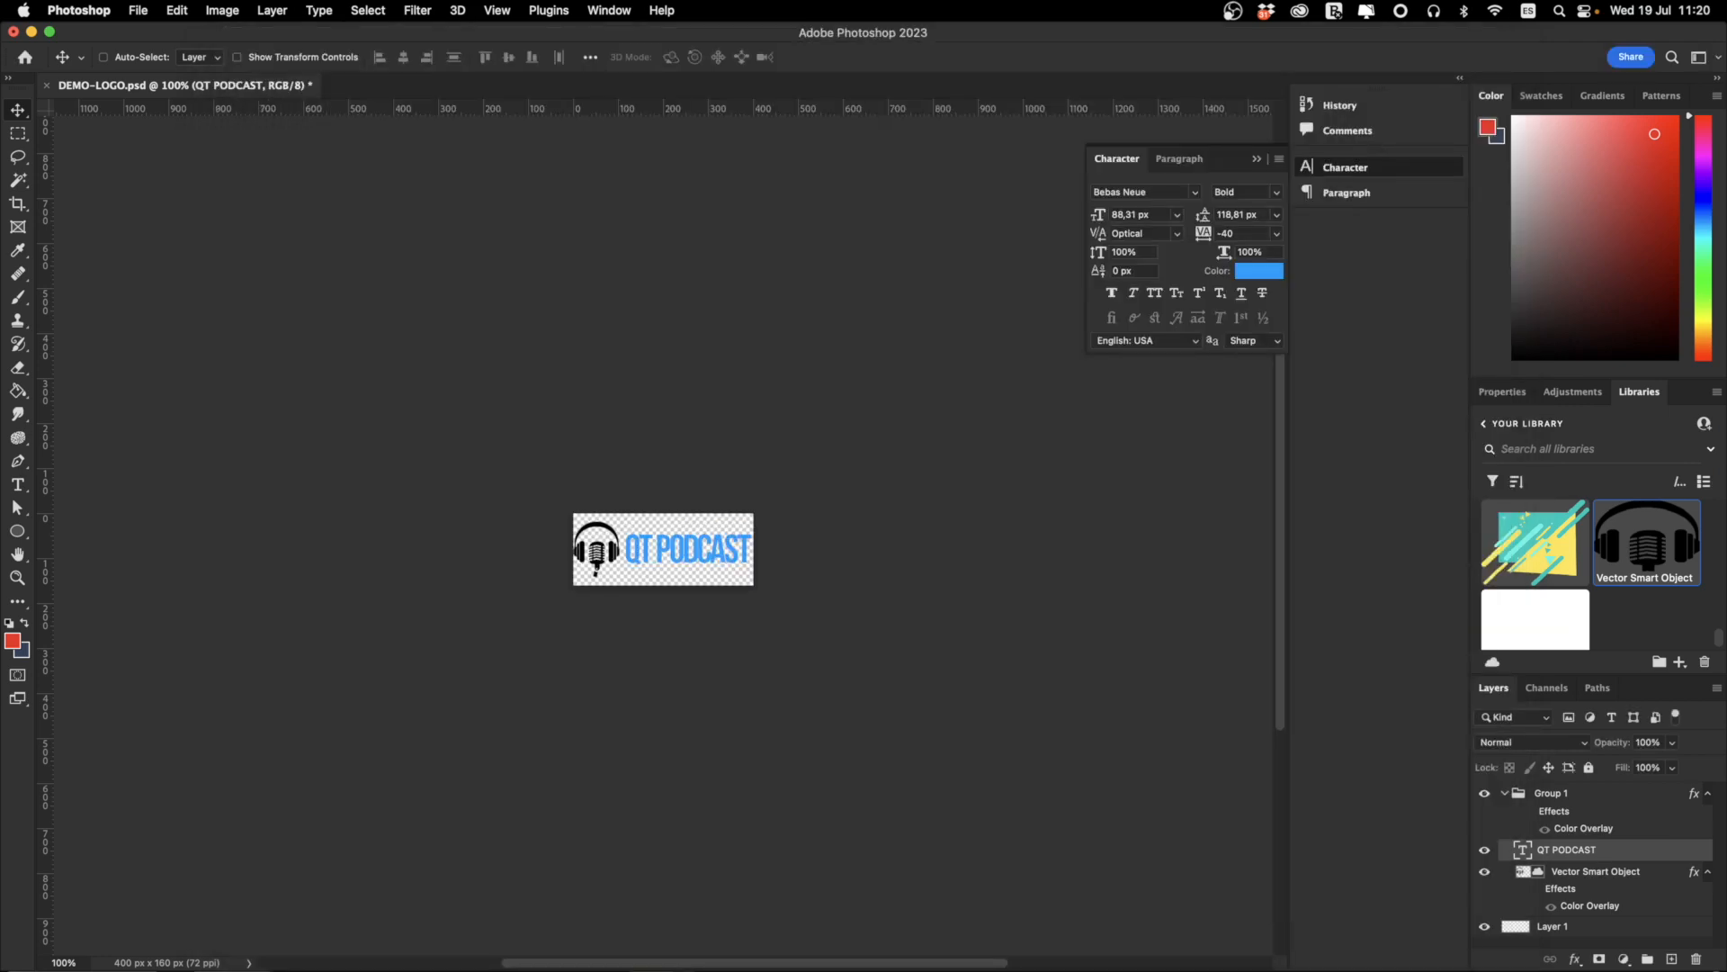
# Switch to Chrome and set the Site Identity main logo to DEMO-LOGO.png from the media library.
pyautogui.press('super+Tab')
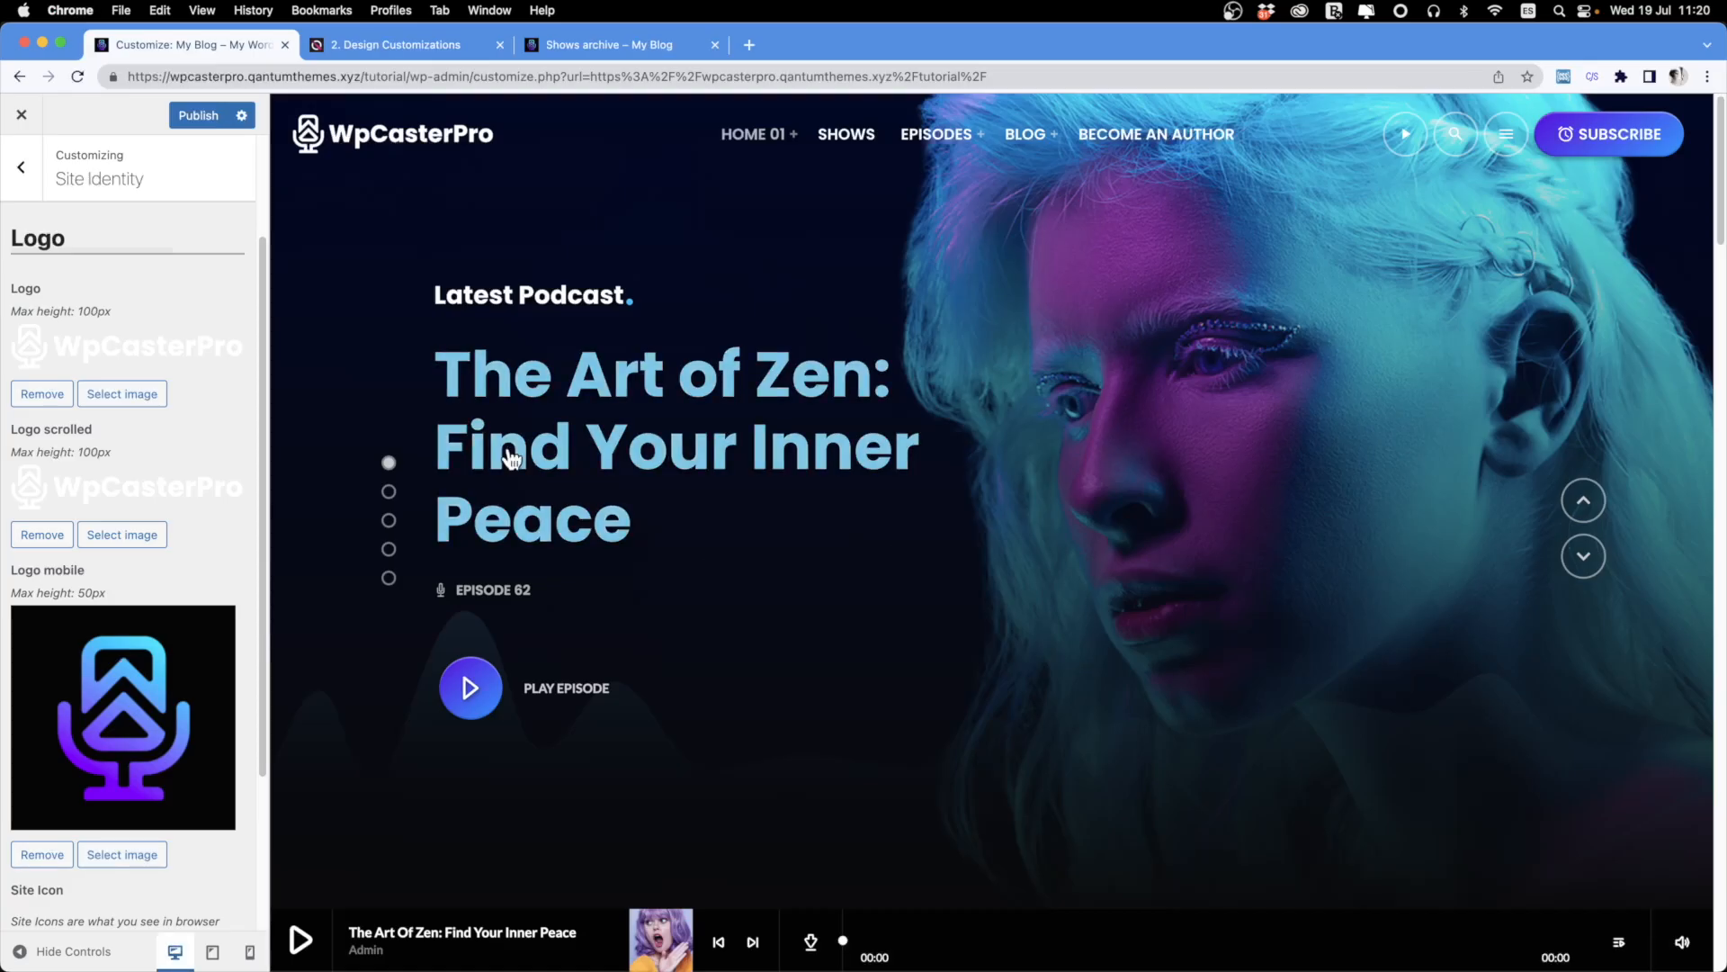
pyautogui.scroll(-15, 698, 418)
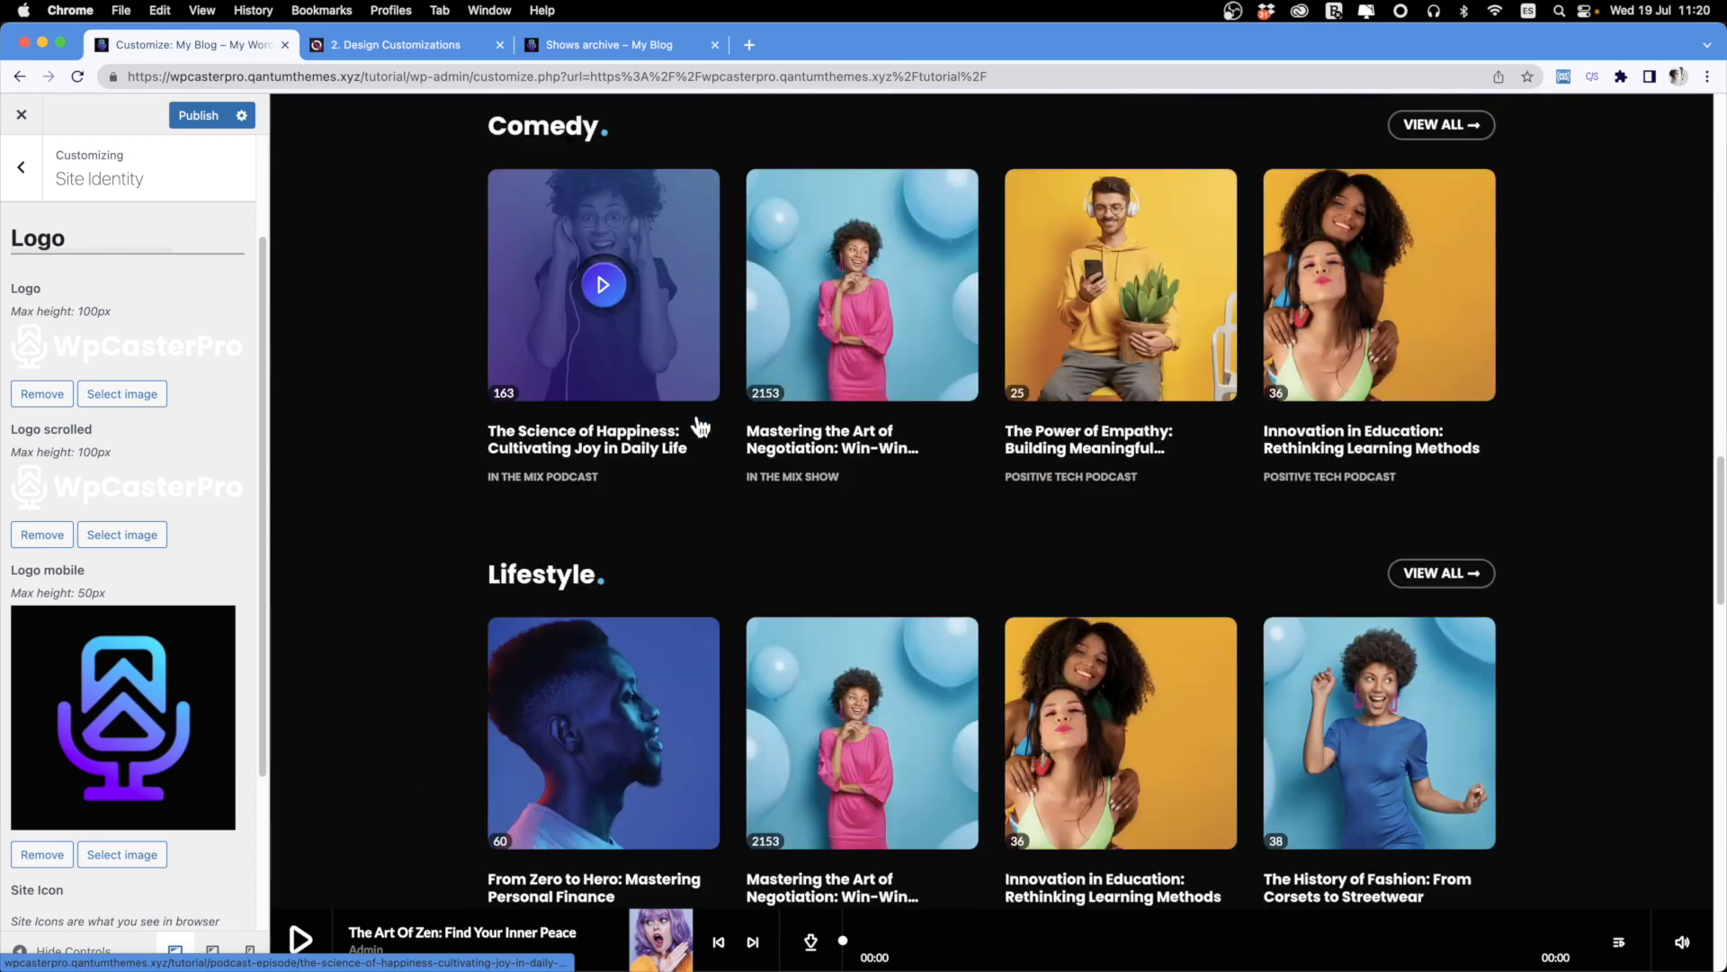
pyautogui.scroll(-8, 698, 423)
pyautogui.scroll(5, 698, 425)
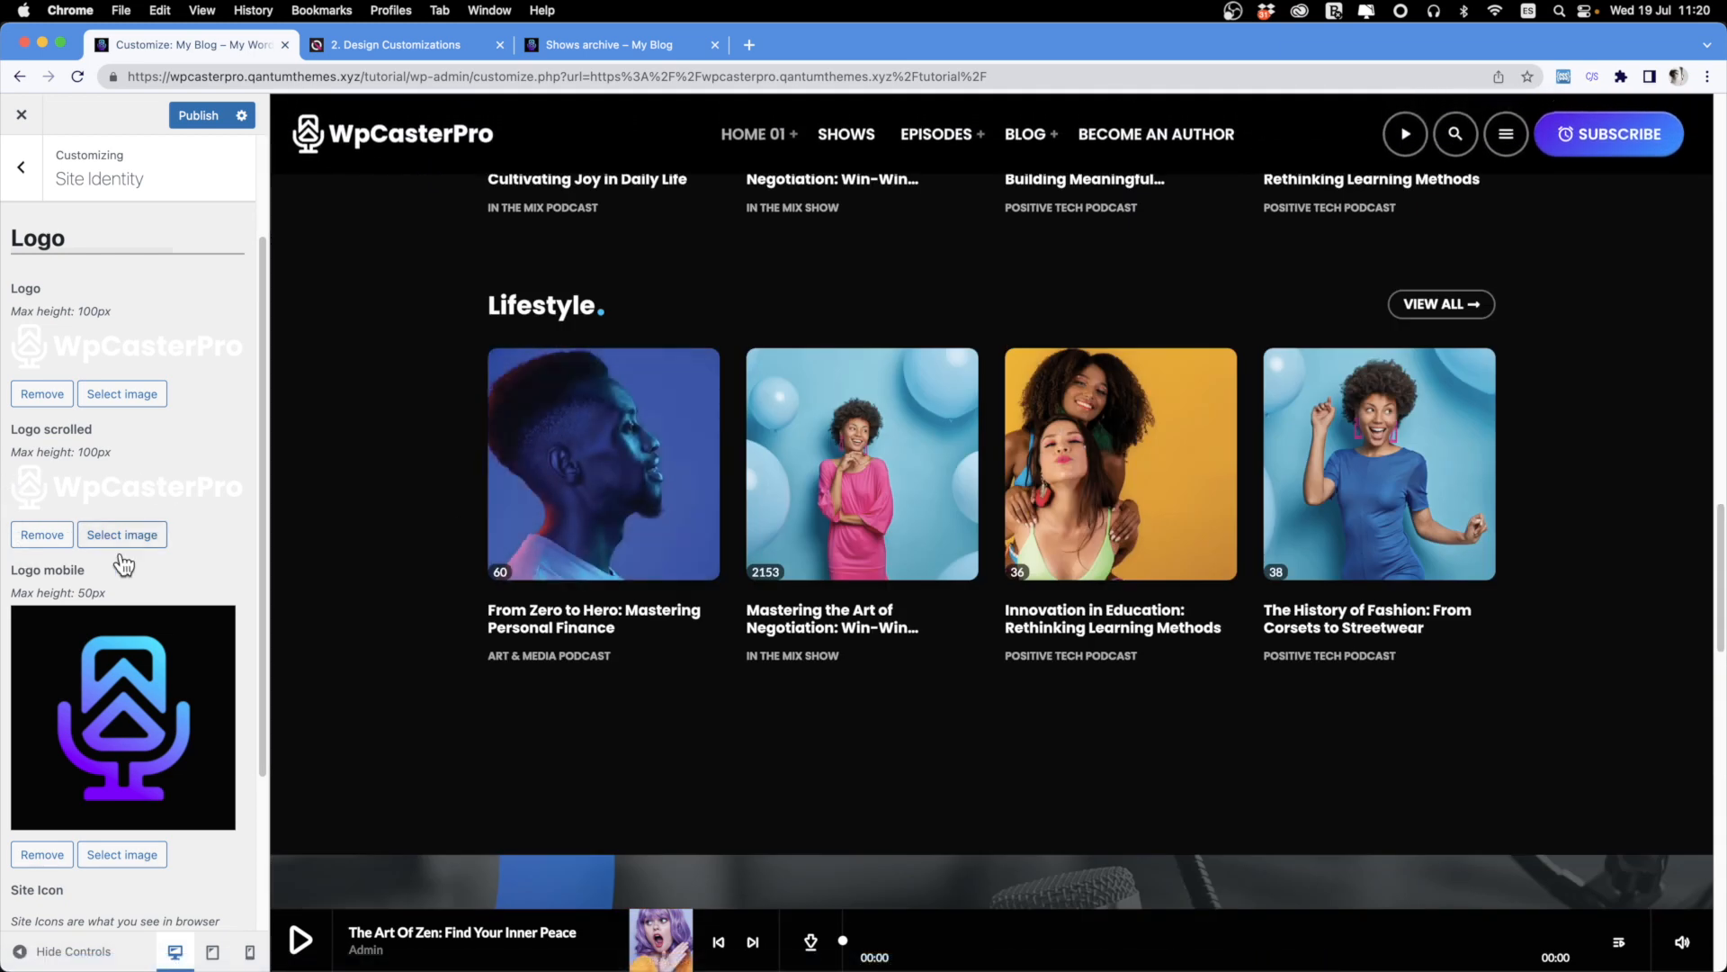
pyautogui.click(121, 395)
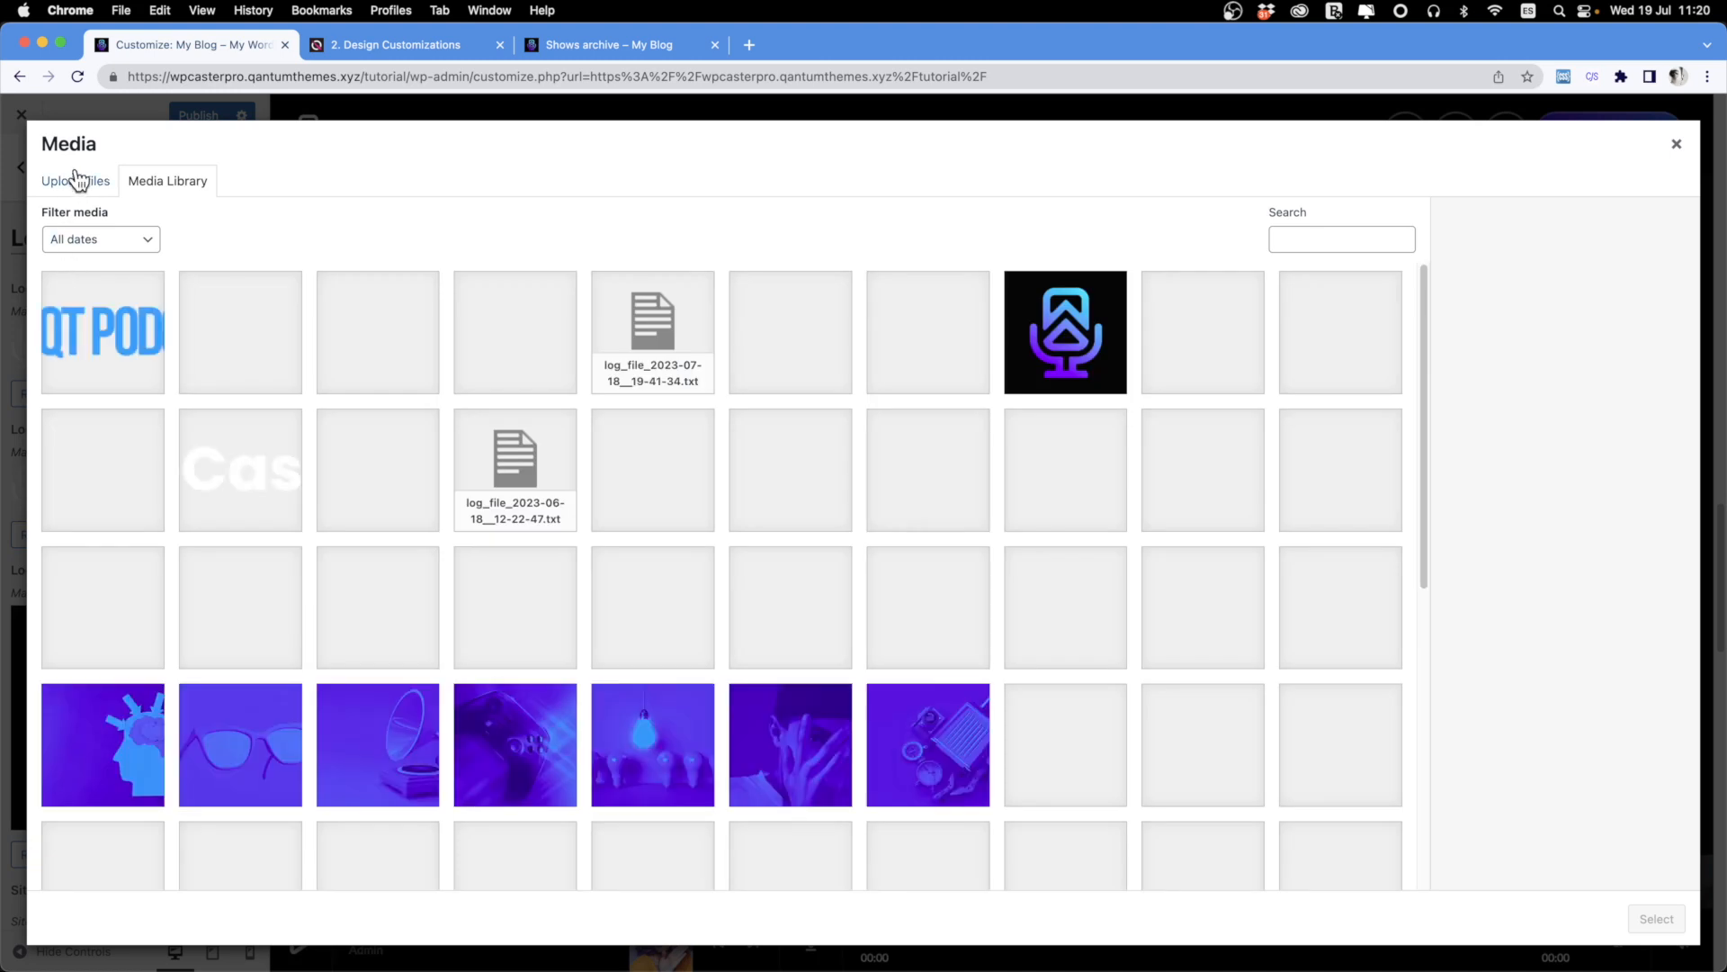
pyautogui.click(76, 180)
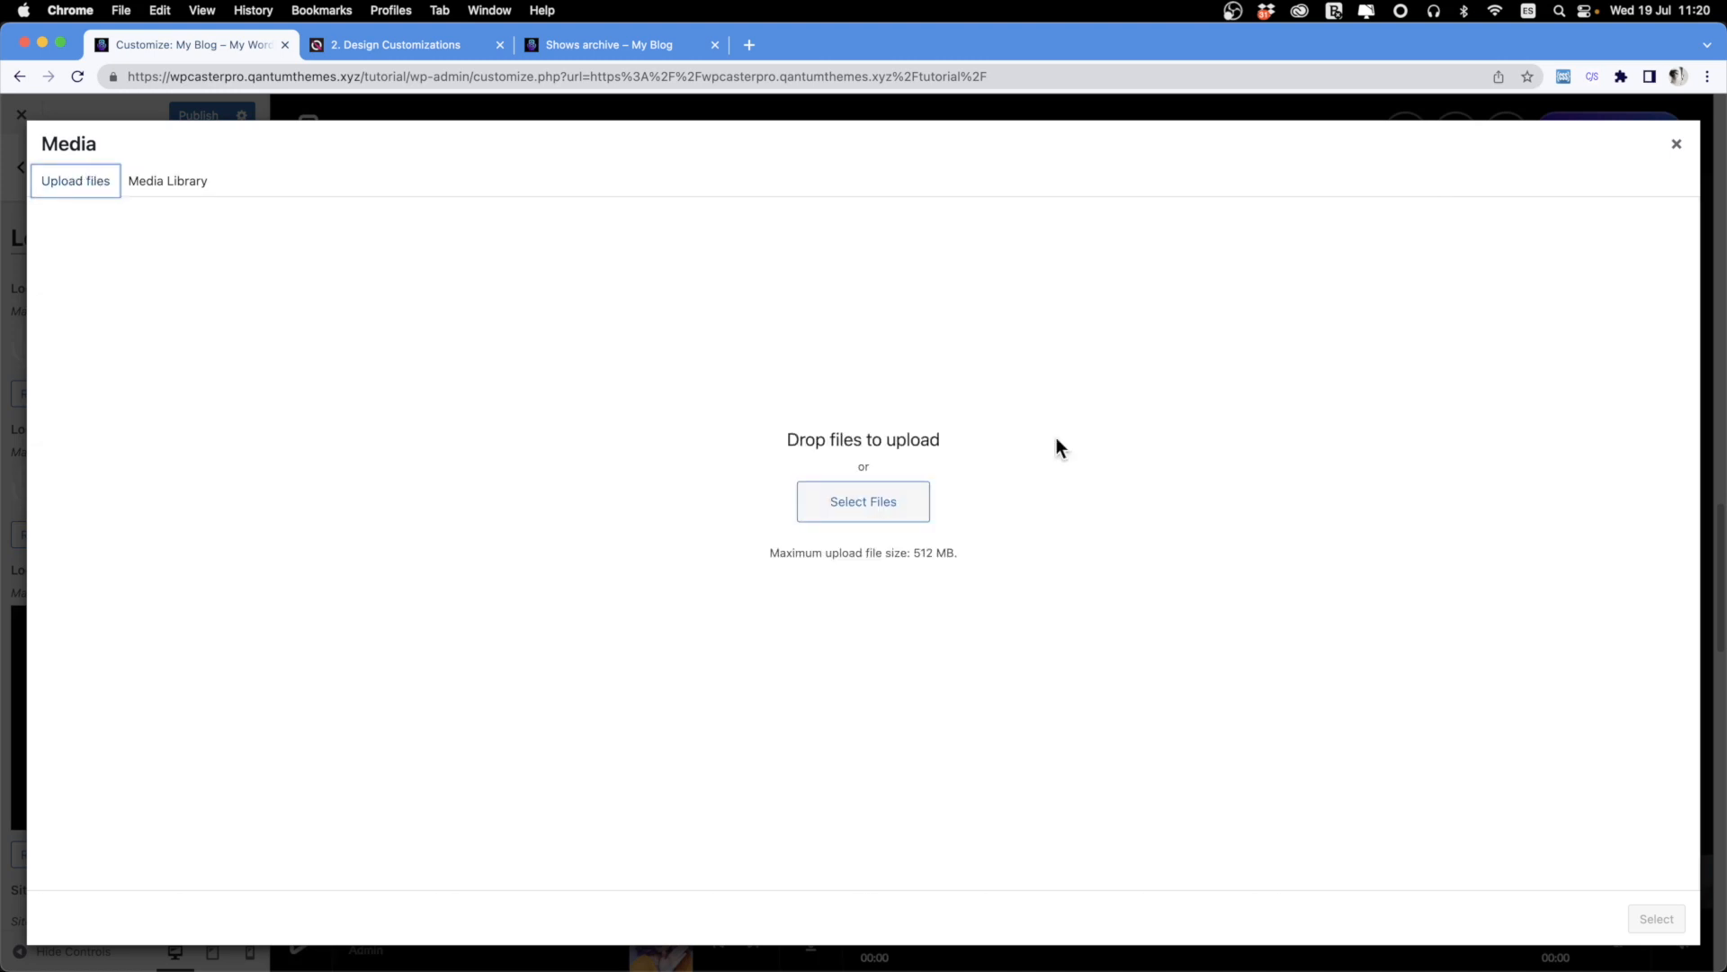
pyautogui.click(180, 185)
pyautogui.click(138, 337)
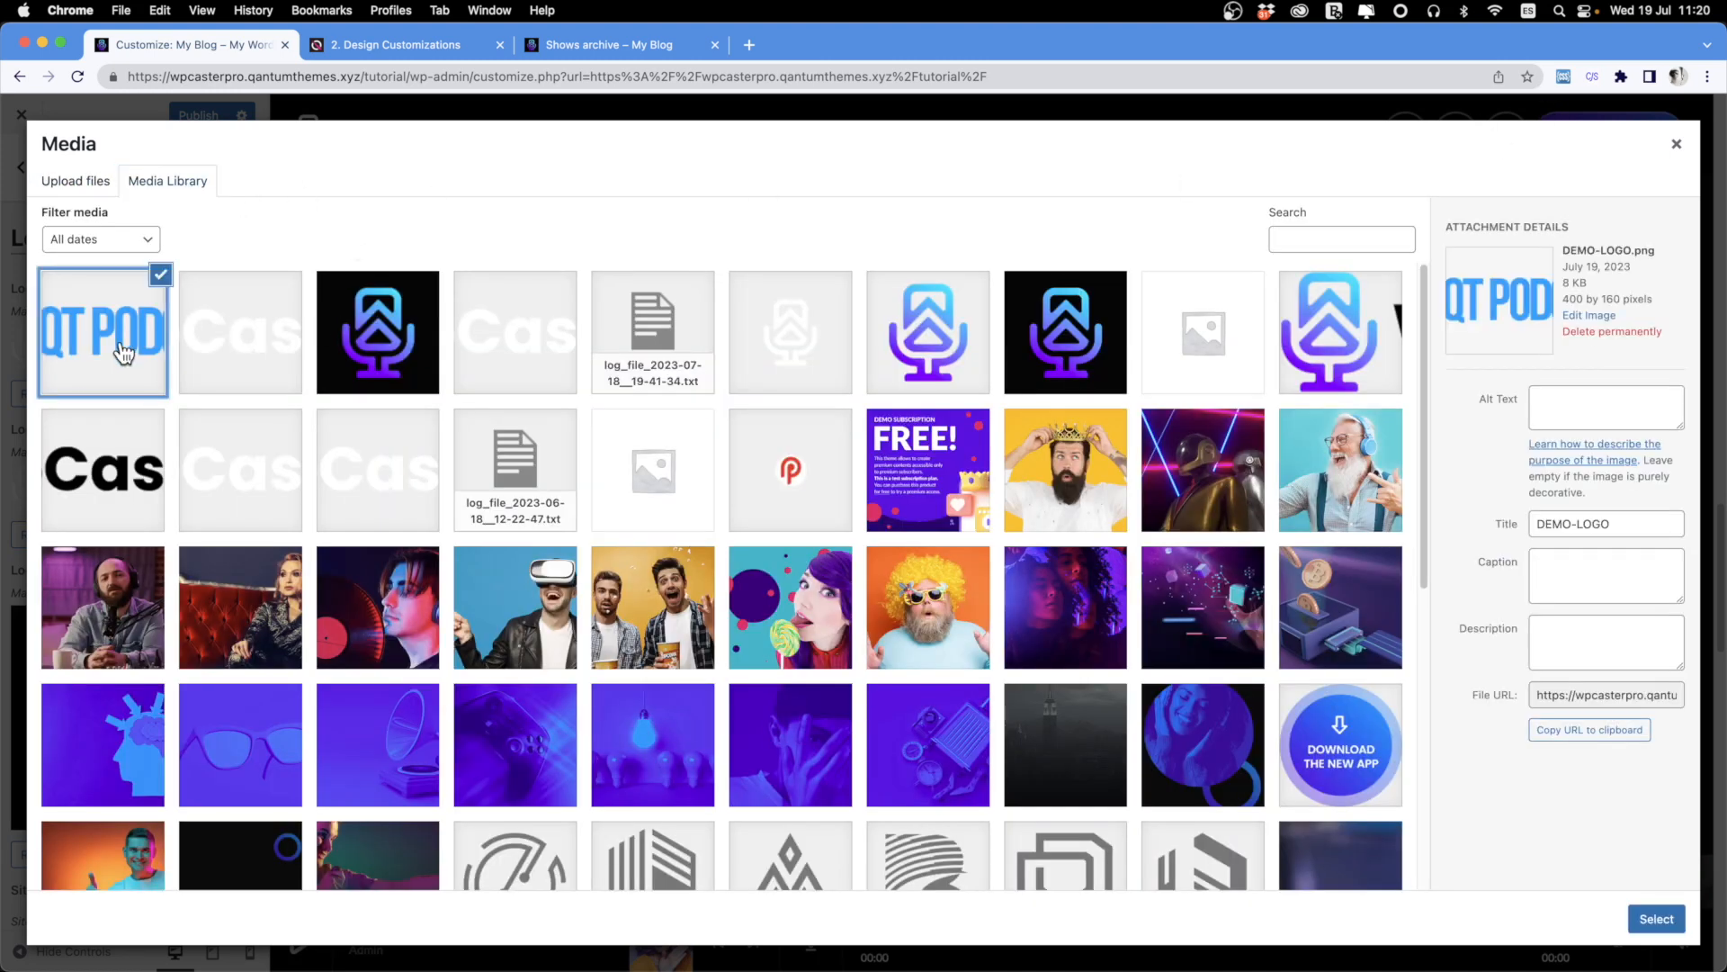
pyautogui.click(1660, 919)
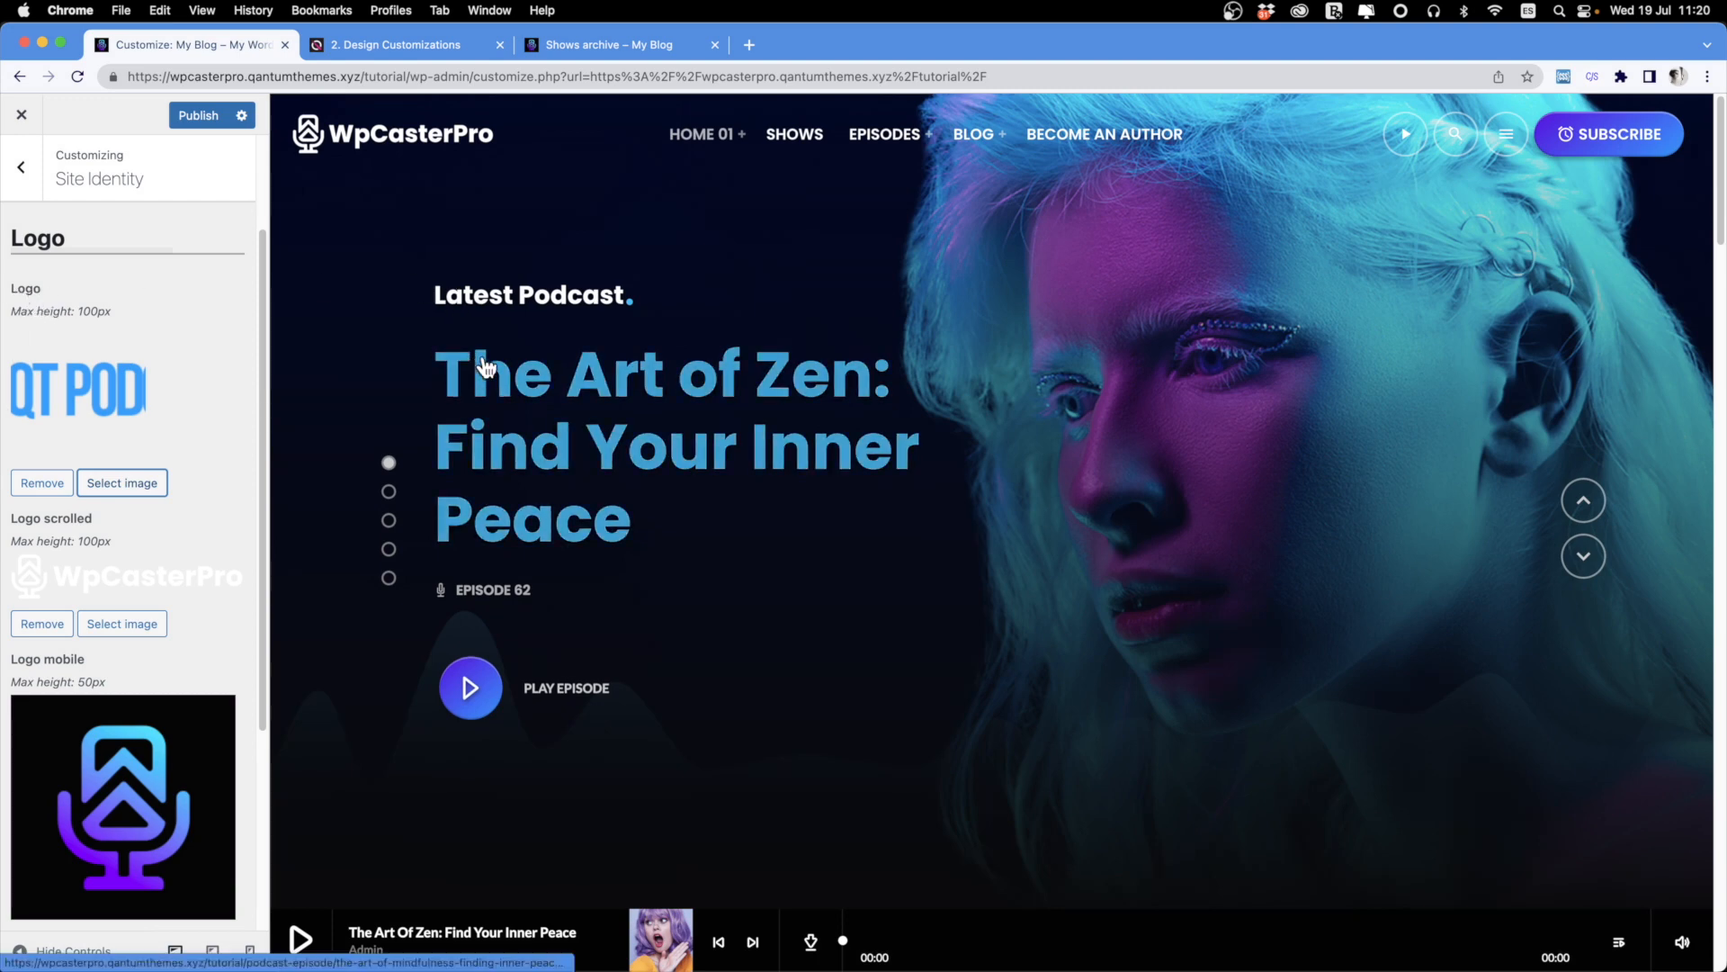
# Upload DEMO-LOGO-WHITE.png from the temp folder and set it as the scrolled logo.
pyautogui.scroll(-5, 484, 362)
pyautogui.scroll(-10, 484, 362)
pyautogui.scroll(3, 486, 363)
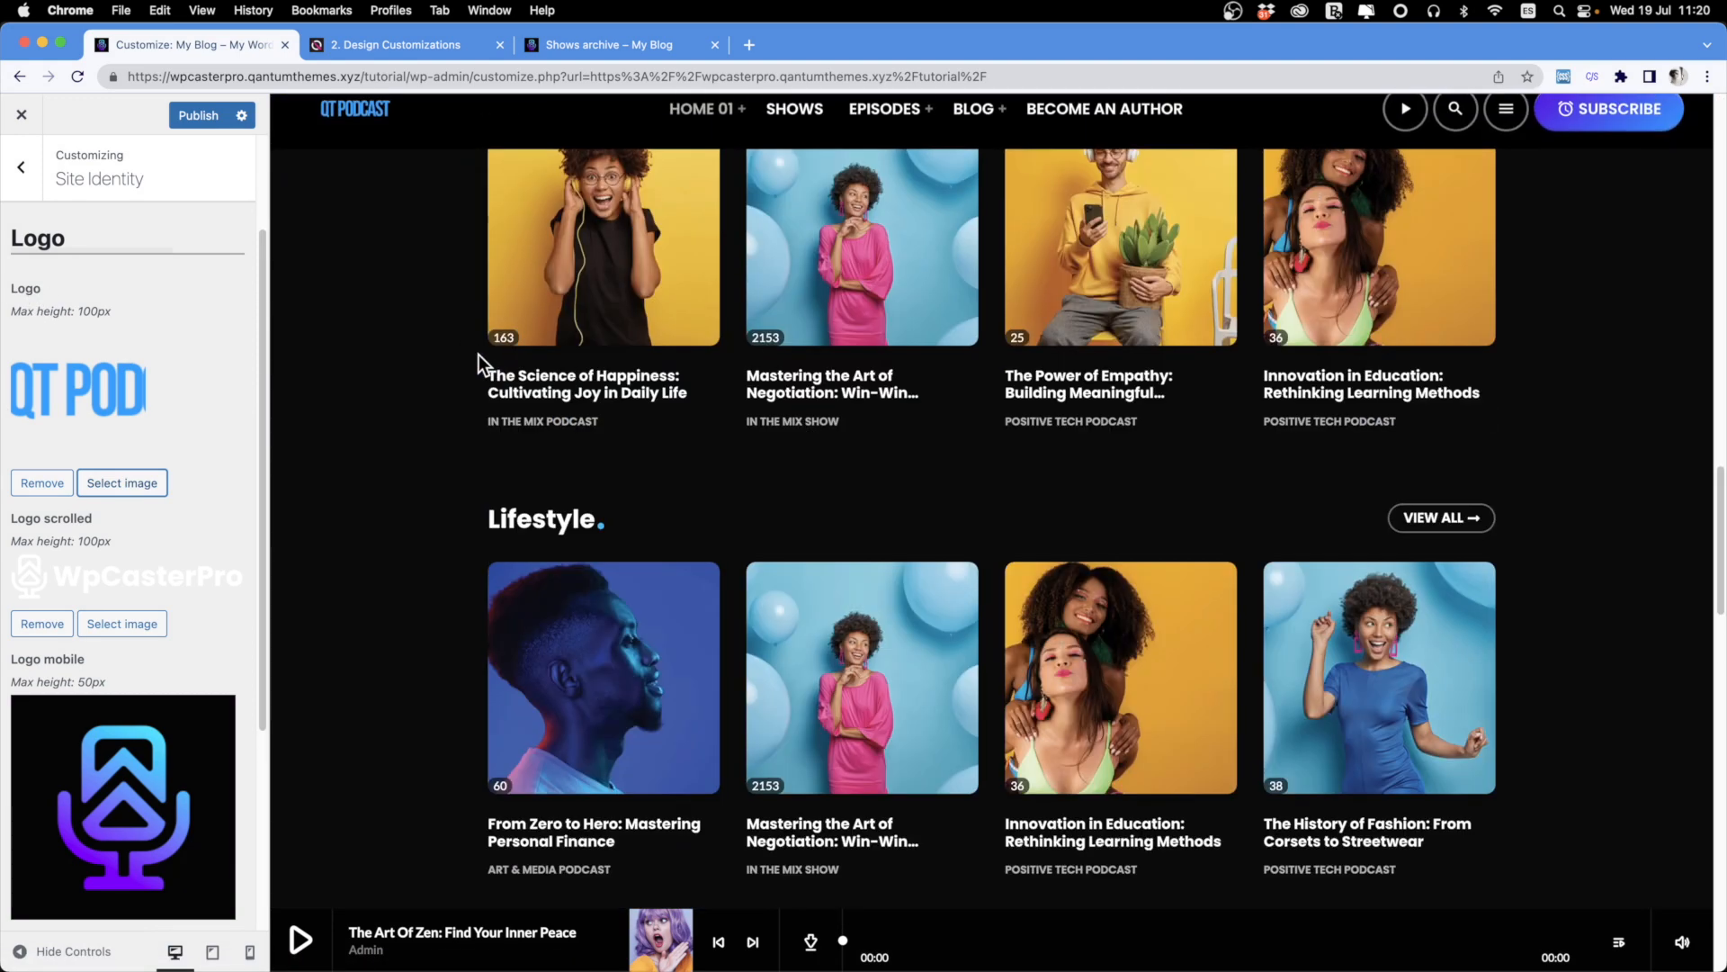
pyautogui.moveTo(721, 139)
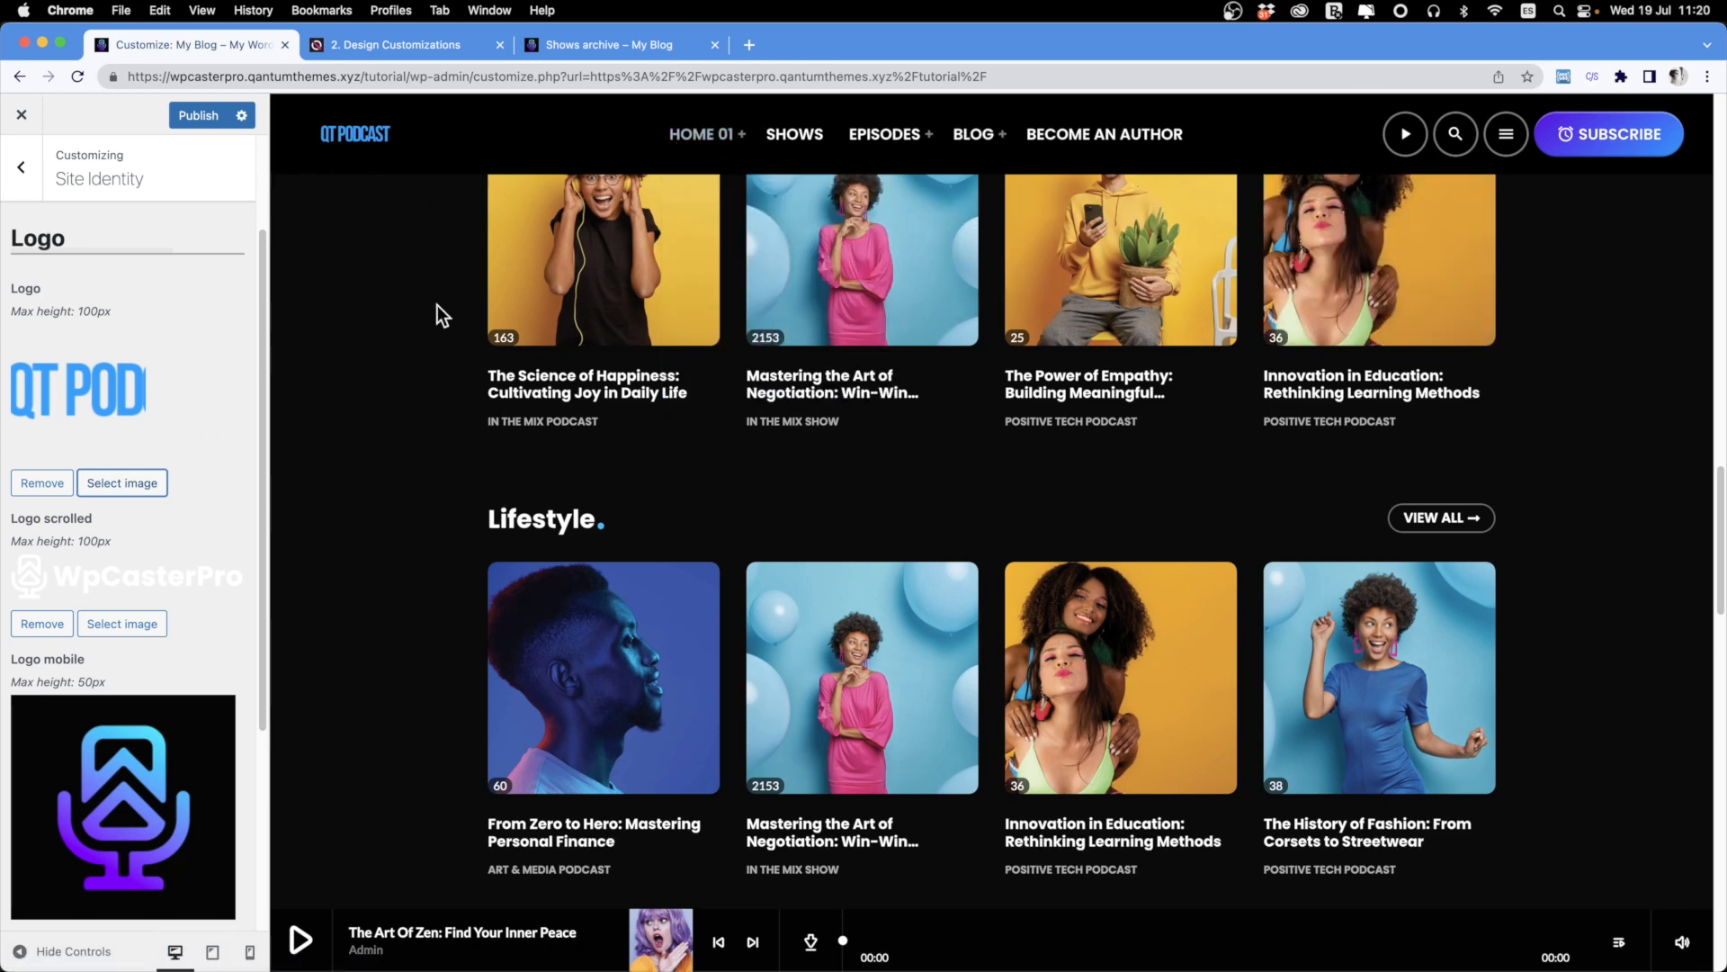
pyautogui.scroll(10, 437, 305)
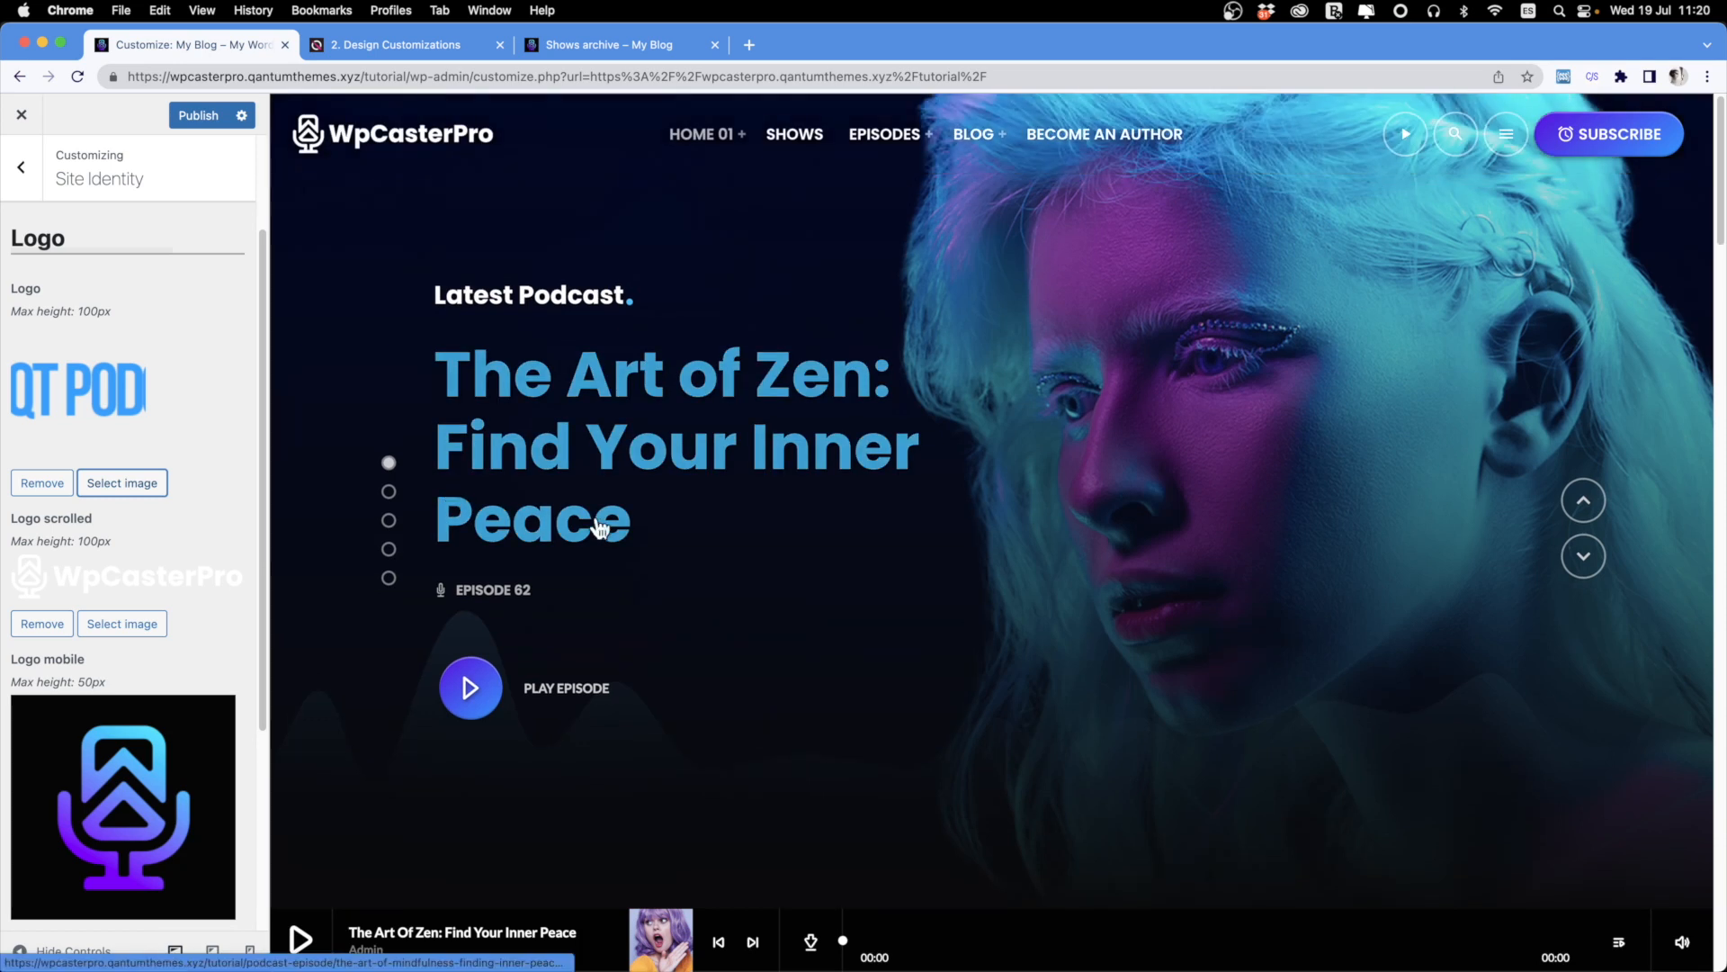
pyautogui.click(131, 636)
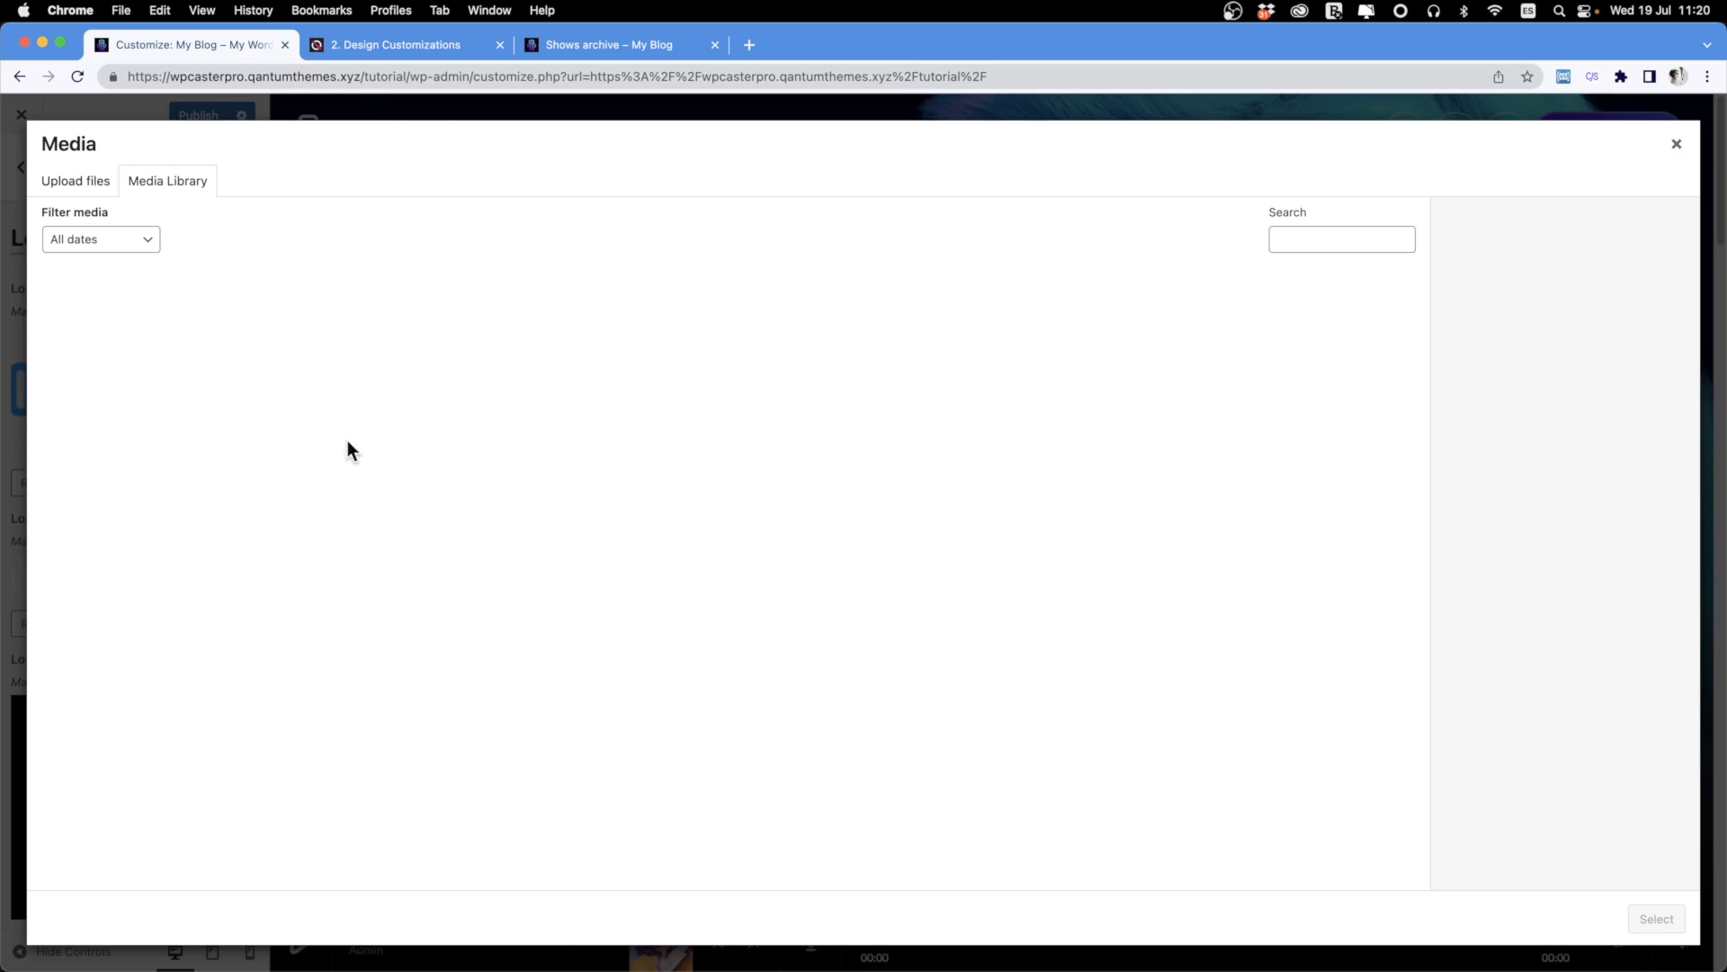
pyautogui.click(83, 181)
pyautogui.click(888, 506)
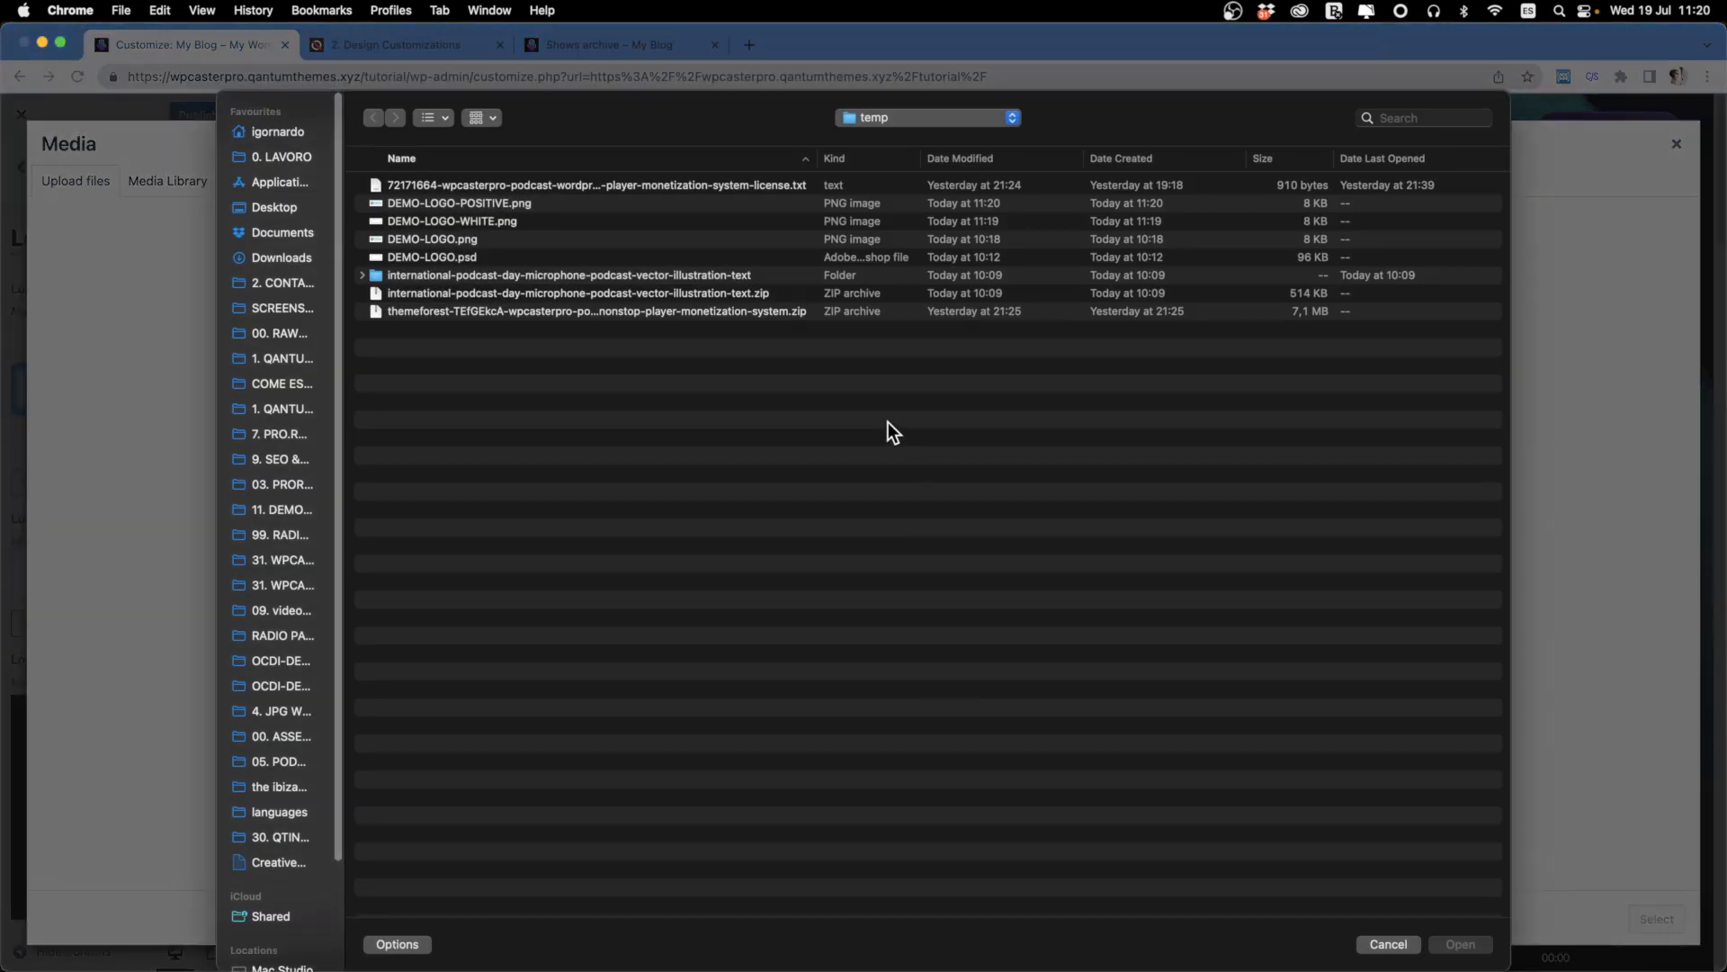
pyautogui.click(504, 223)
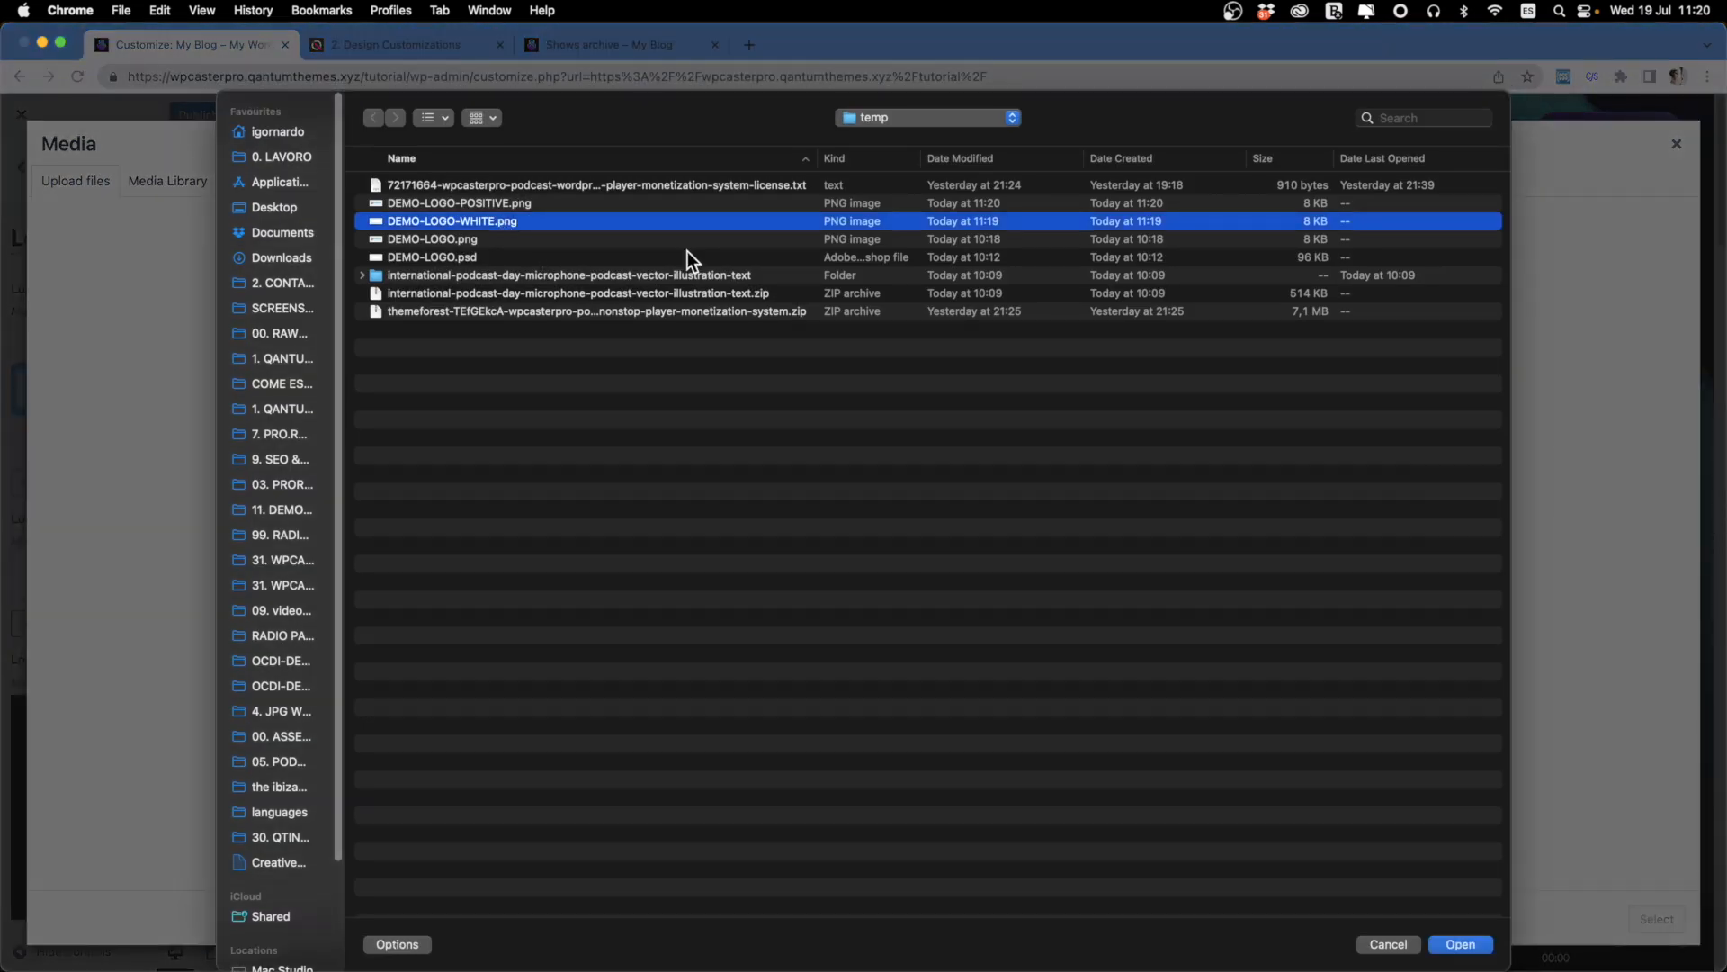
pyautogui.click(1460, 943)
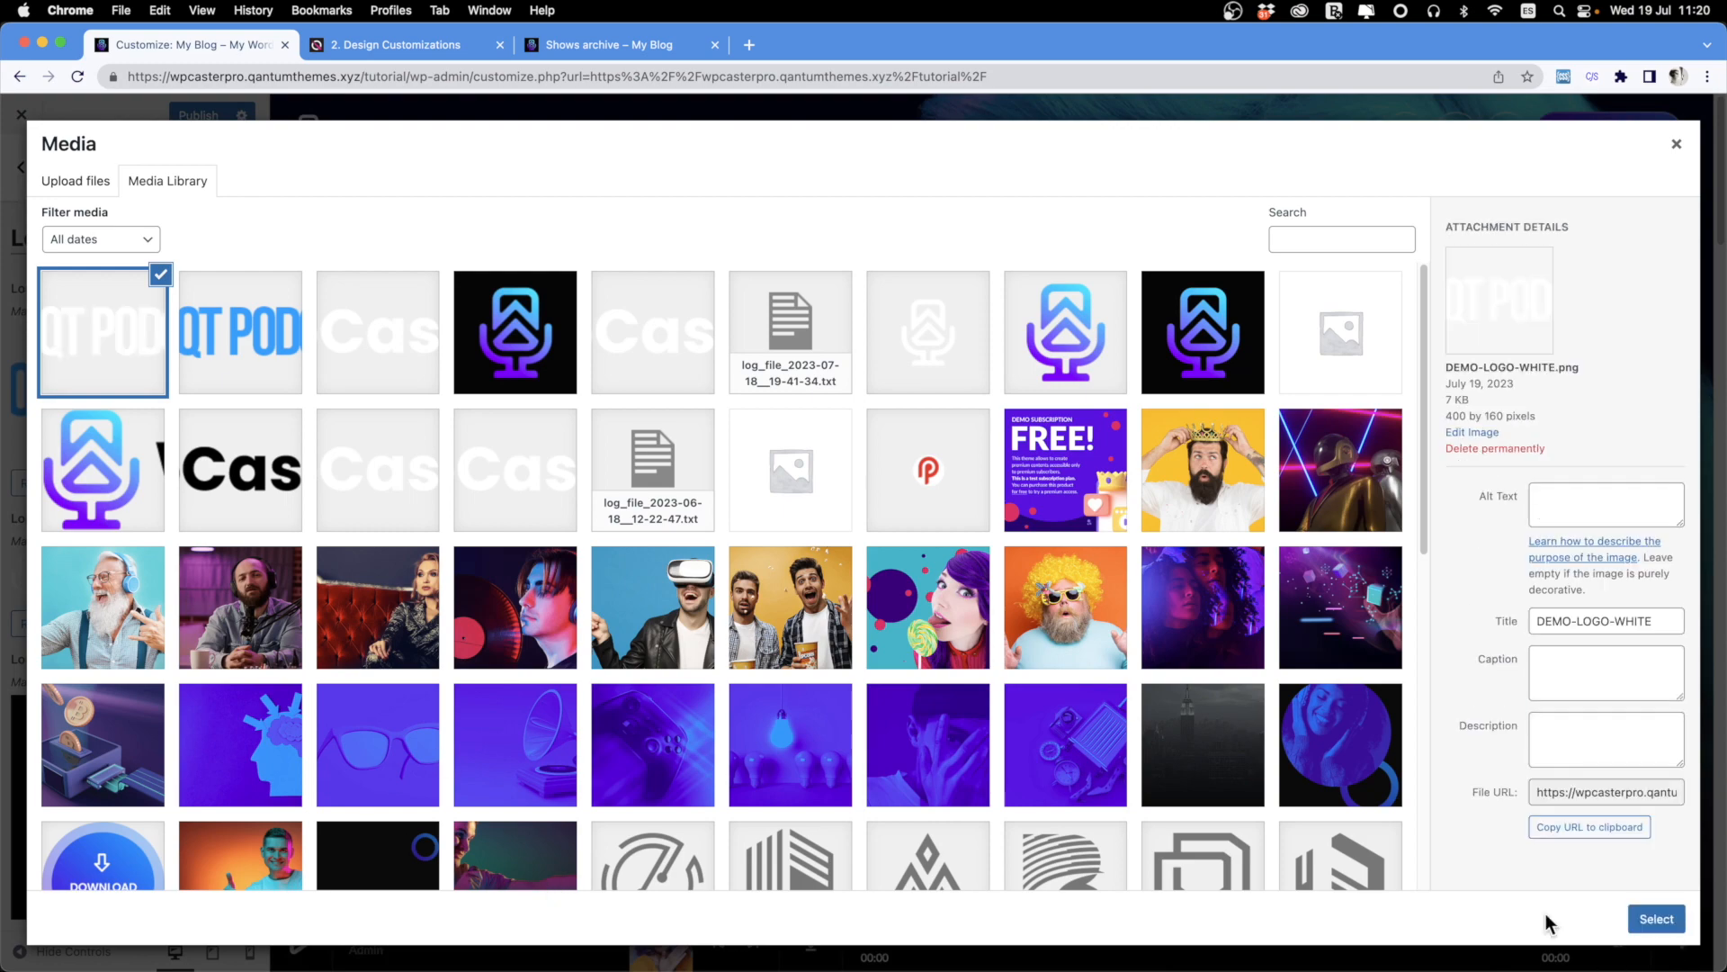
pyautogui.click(1656, 918)
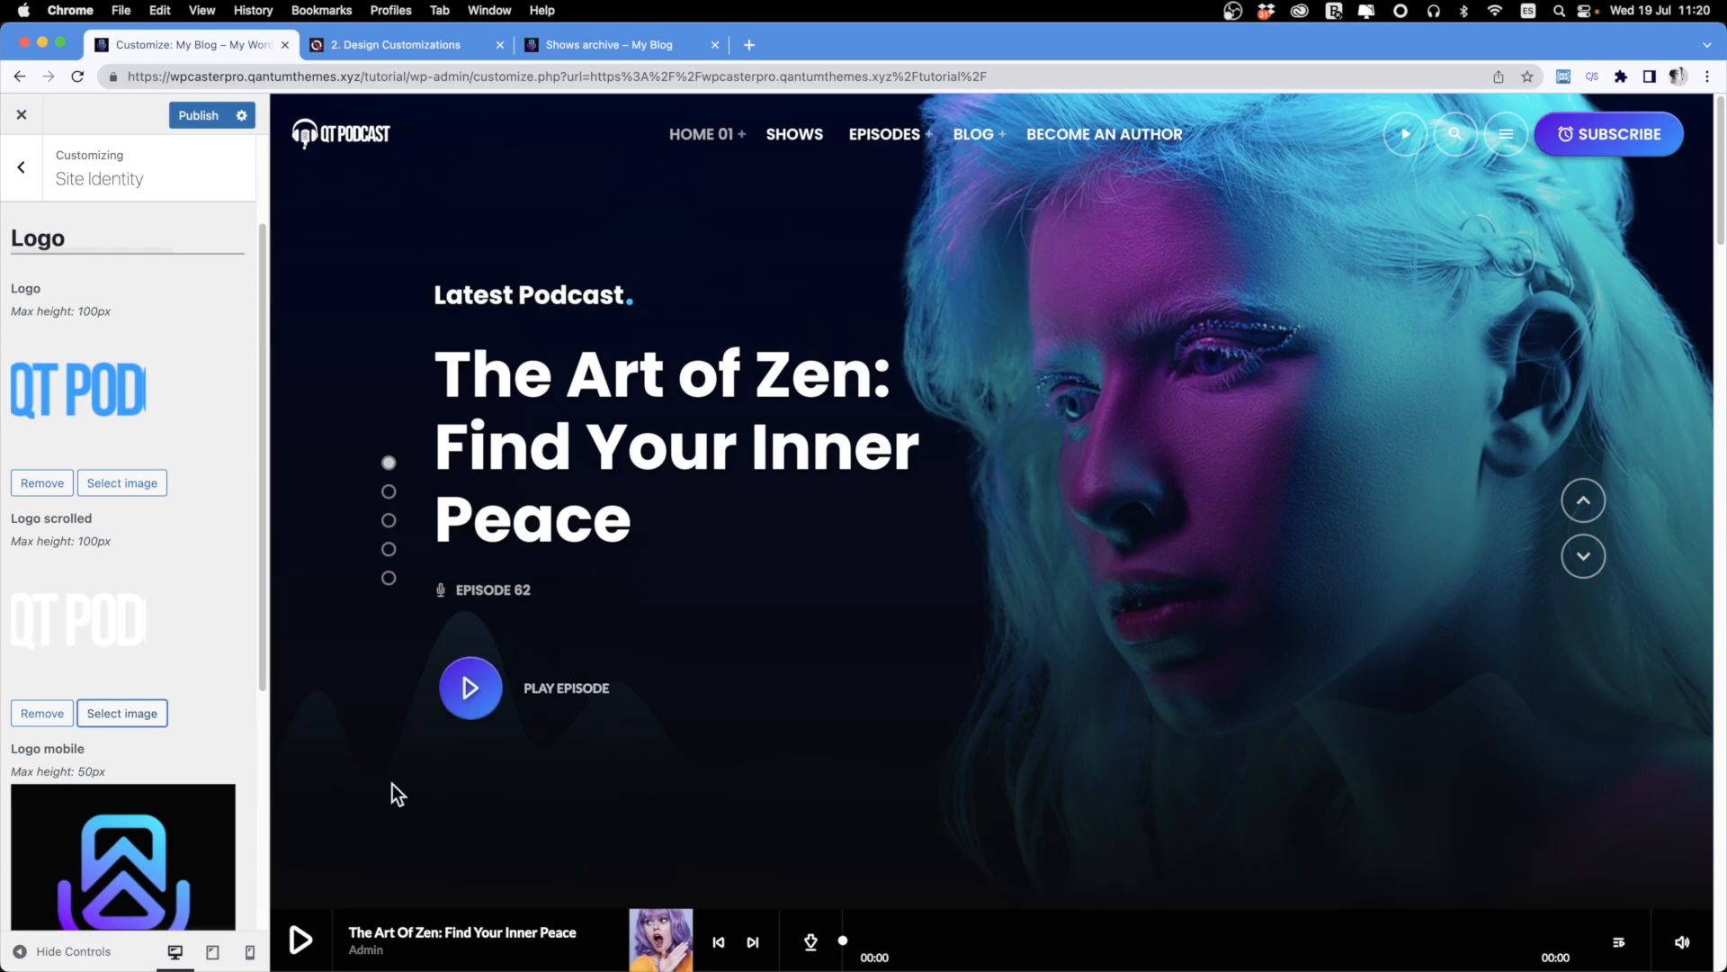
# Switch to Photoshop and create a new 100 x 100 px document with a transparent background.
pyautogui.press('super+Tab')
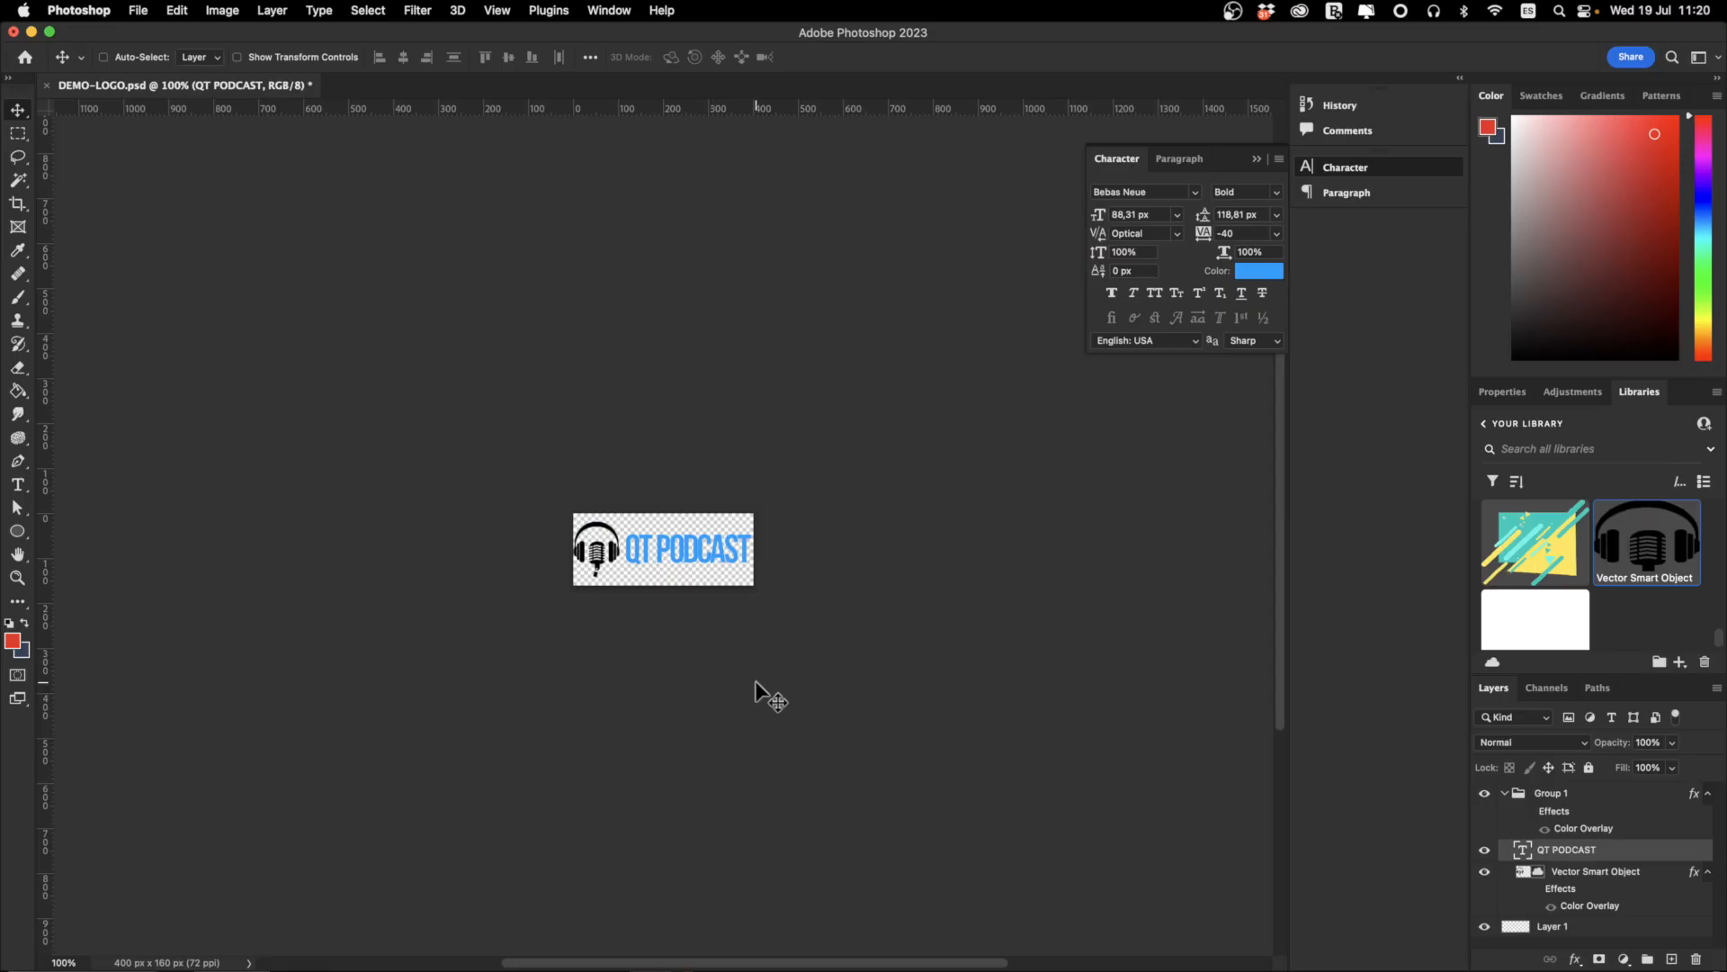
pyautogui.press('super+n')
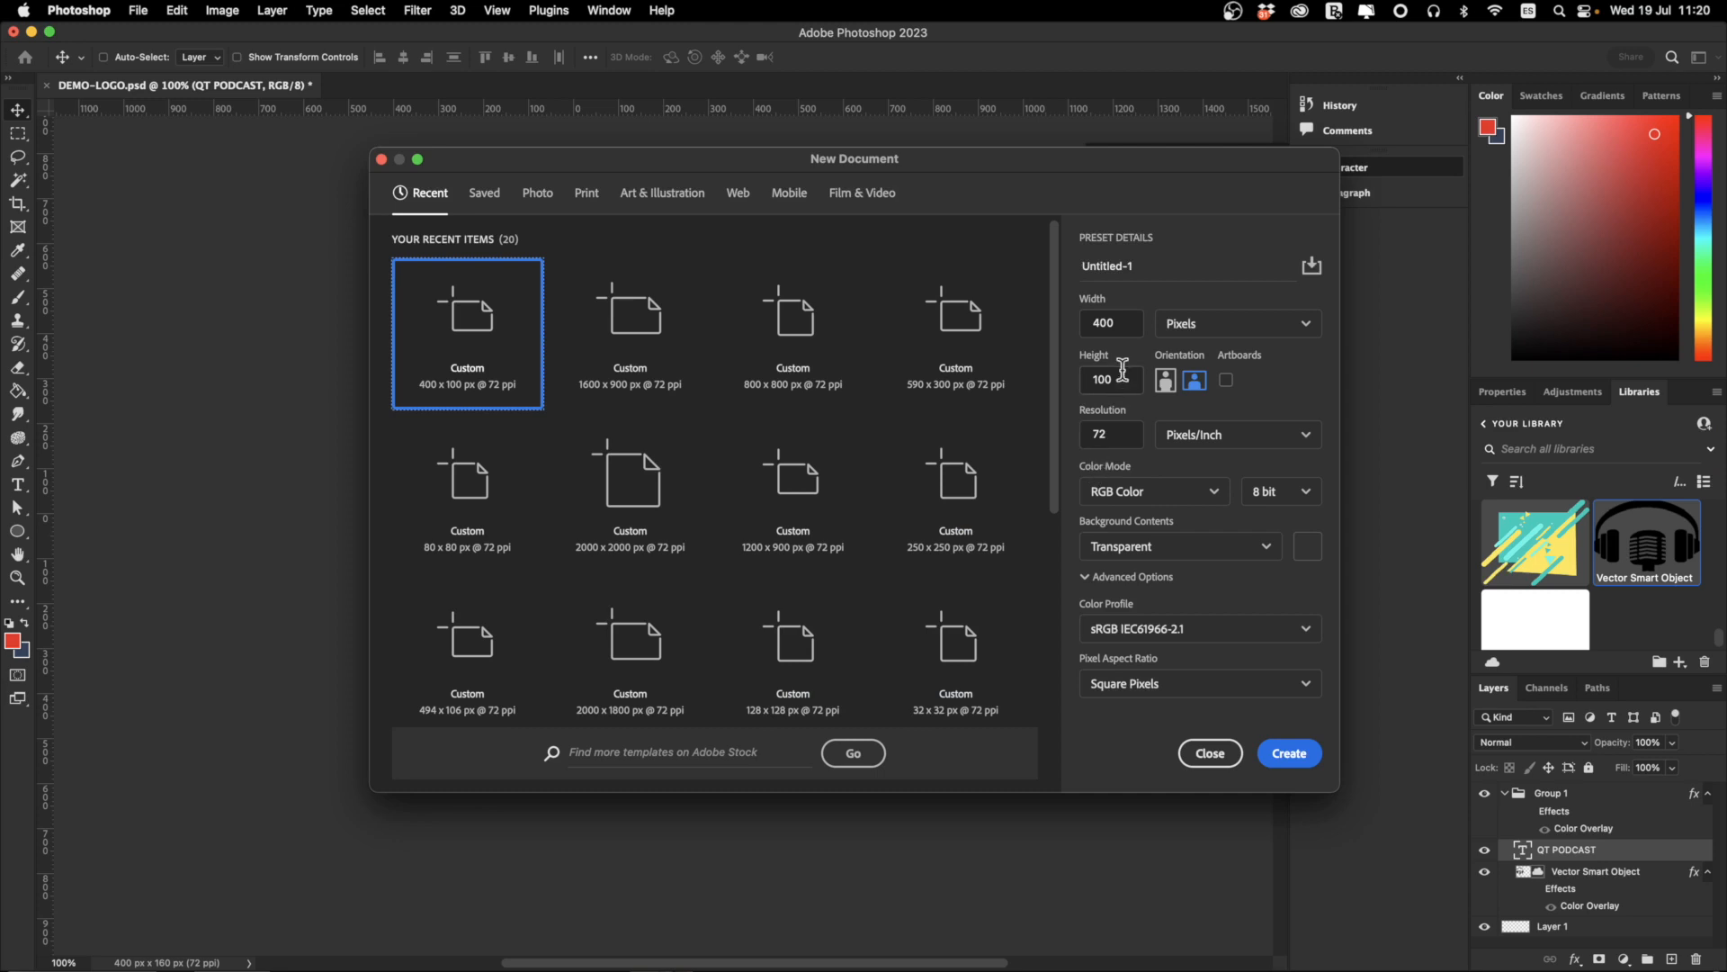
pyautogui.doubleClick(1105, 322)
pyautogui.write('10')
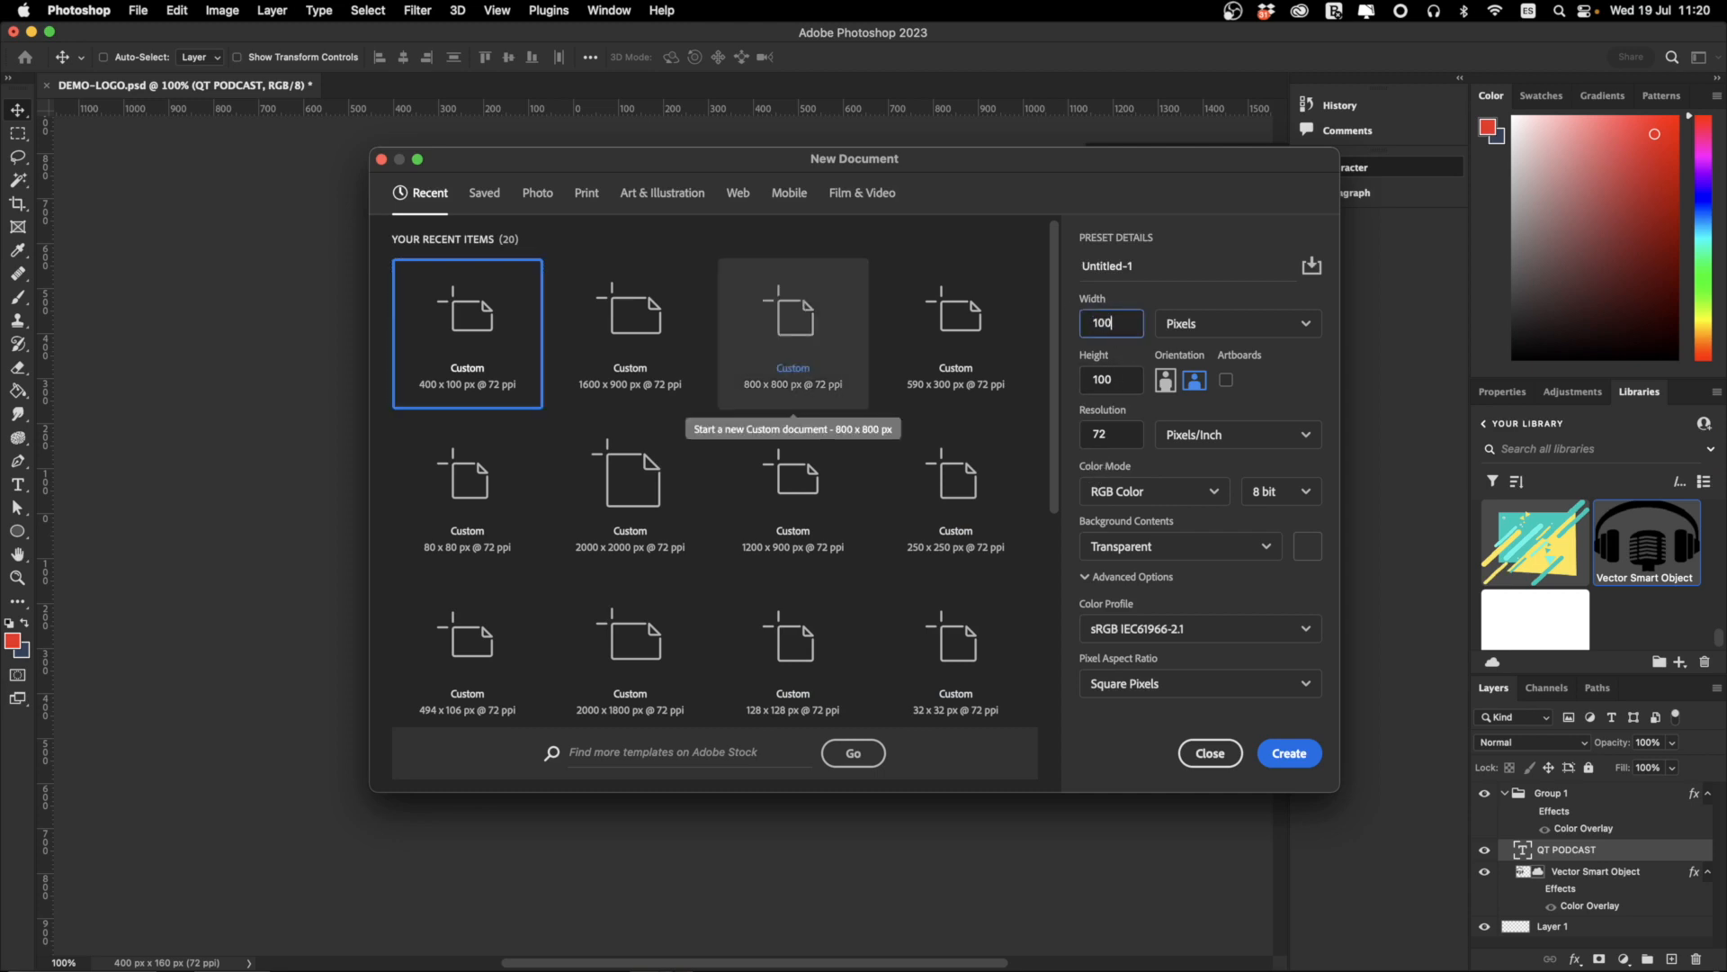
pyautogui.press('Tab')
pyautogui.write('100')
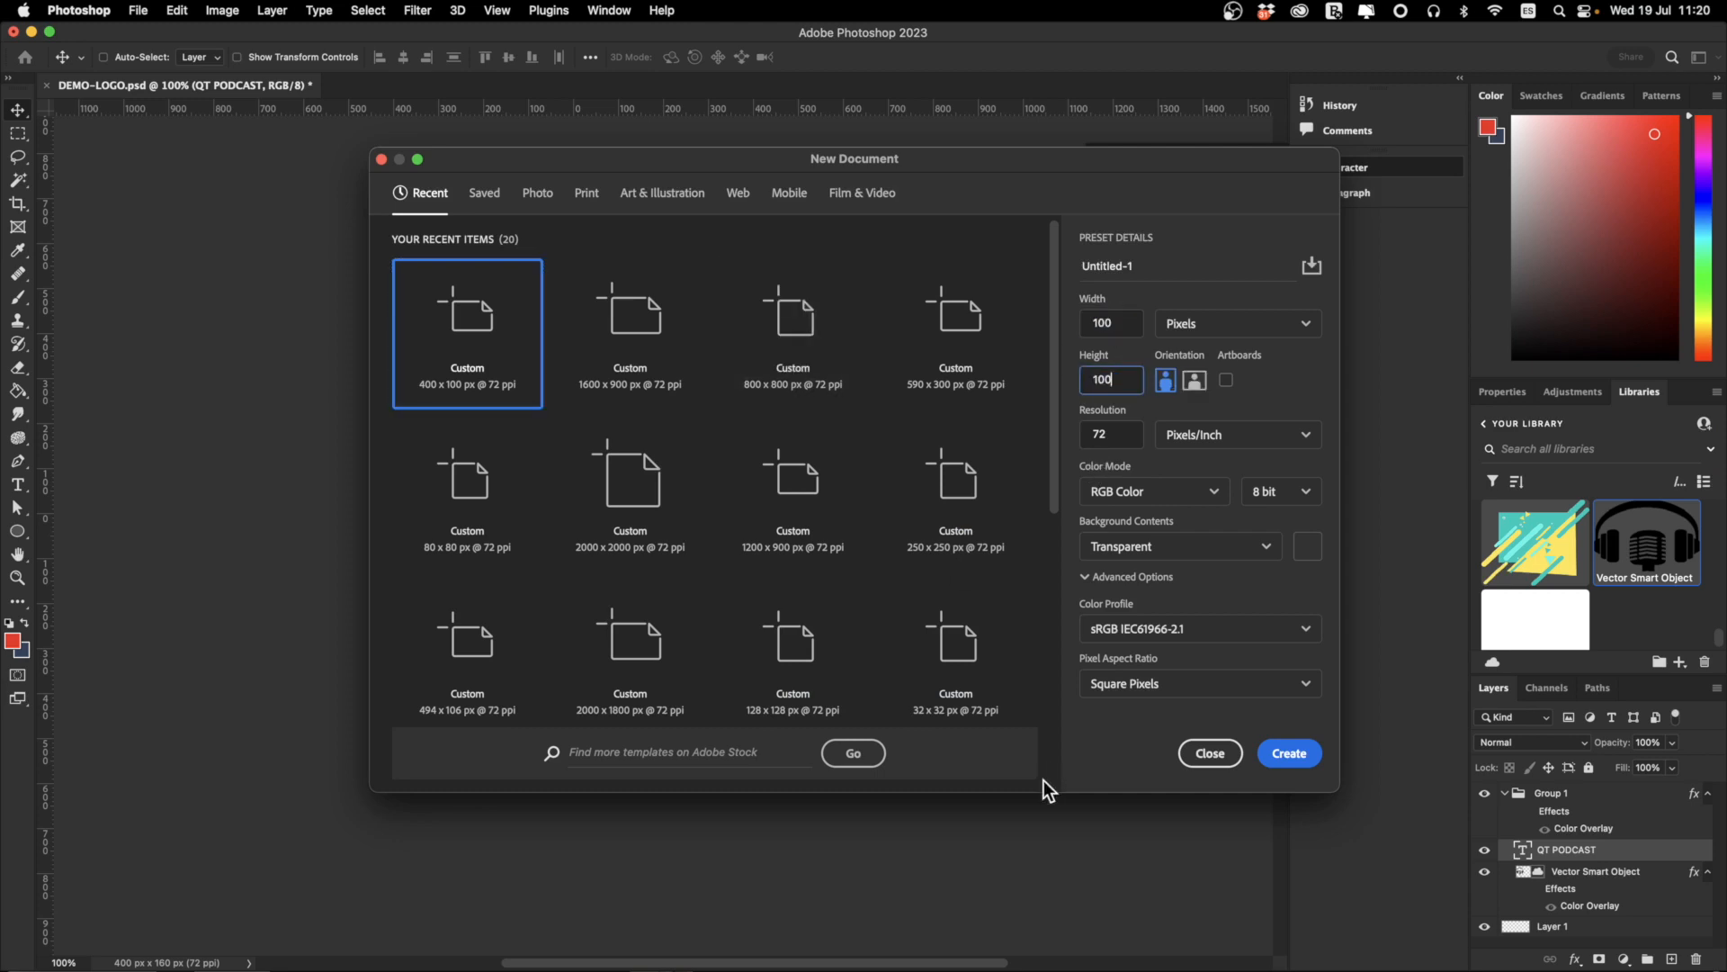
pyautogui.click(1312, 754)
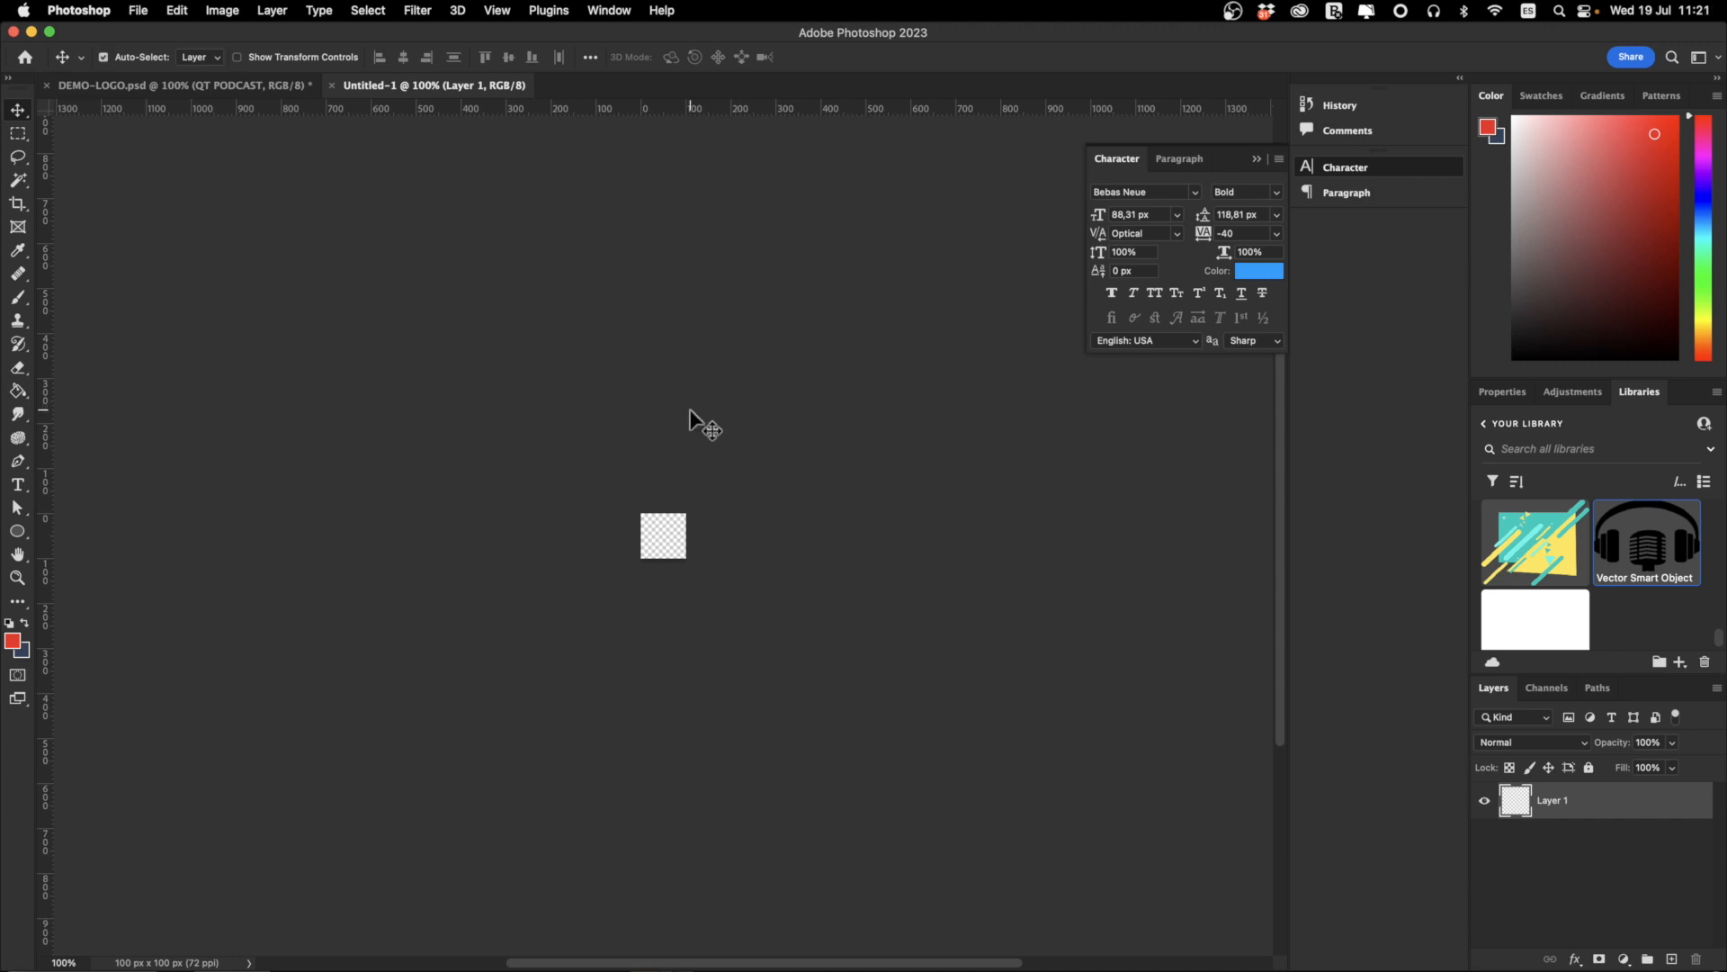
# Copy the headphones and microphone smart object from DEMO-LOGO.psd into the new square document and position it on the canvas.
pyautogui.press('super+plus')
pyautogui.press('super+plus')
pyautogui.press('super+plus')
pyautogui.press('super+plus')
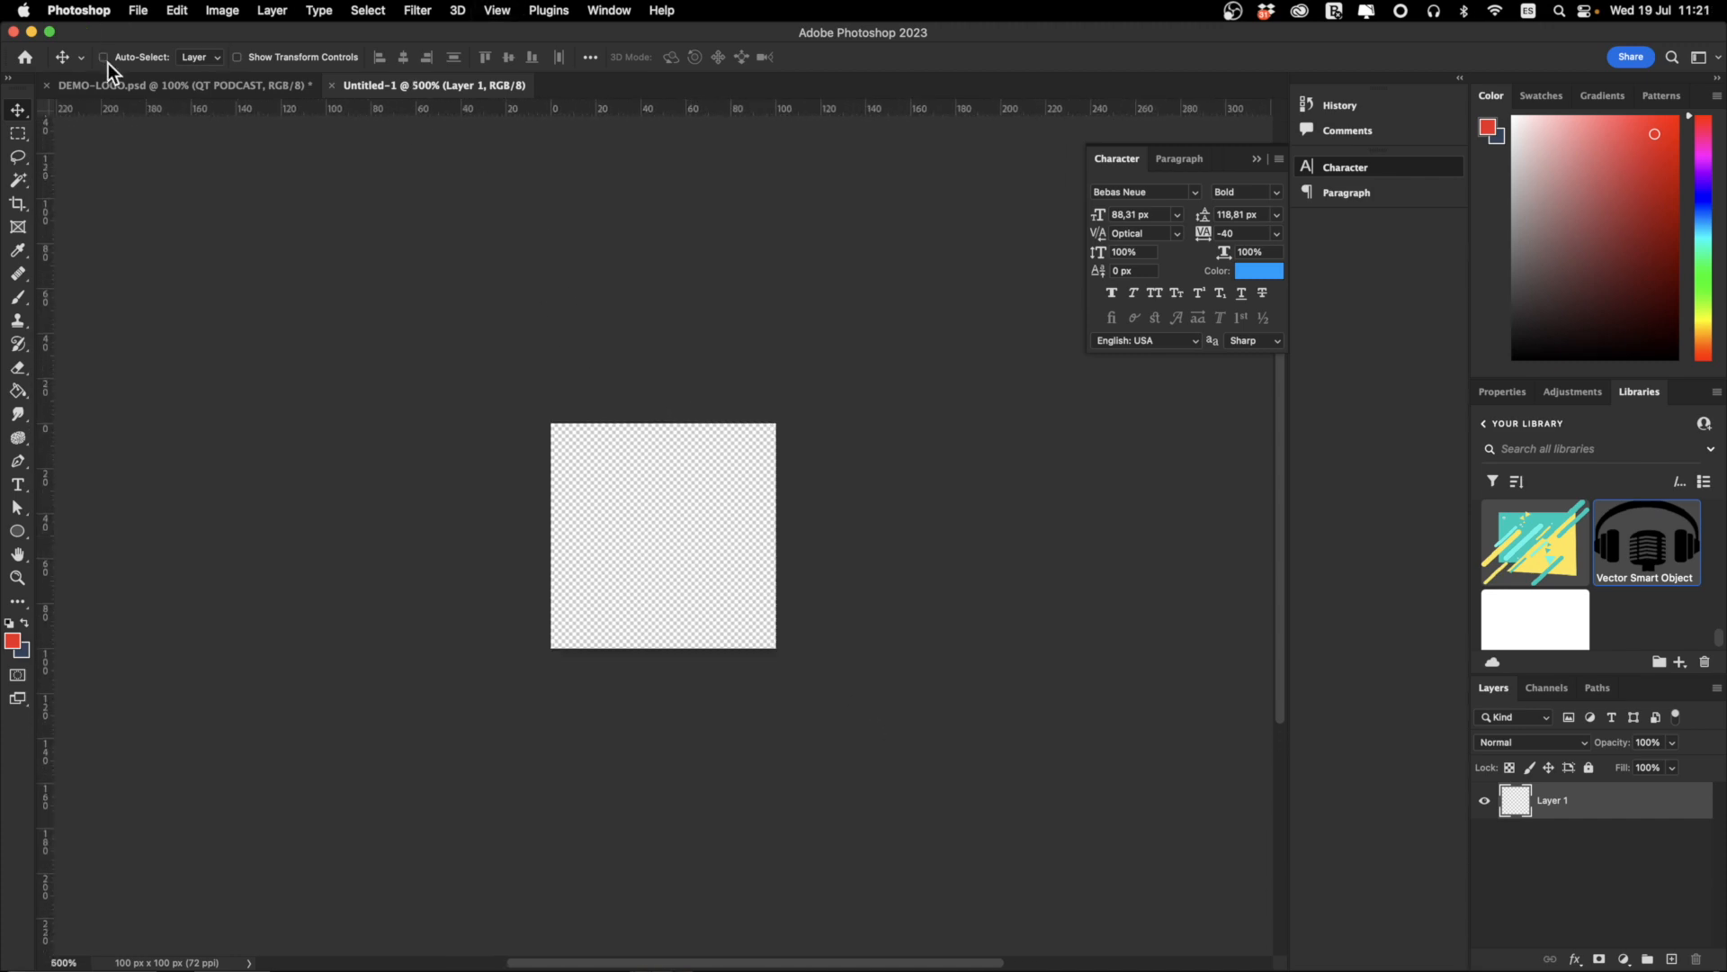
pyautogui.click(128, 84)
pyautogui.moveTo(607, 551); pyautogui.dragTo(709, 658)
pyautogui.press('super+z')
pyautogui.keyDown('super'); pyautogui.click(599, 645); pyautogui.keyUp('super')
pyautogui.moveTo(599, 645); pyautogui.dragTo(672, 562)
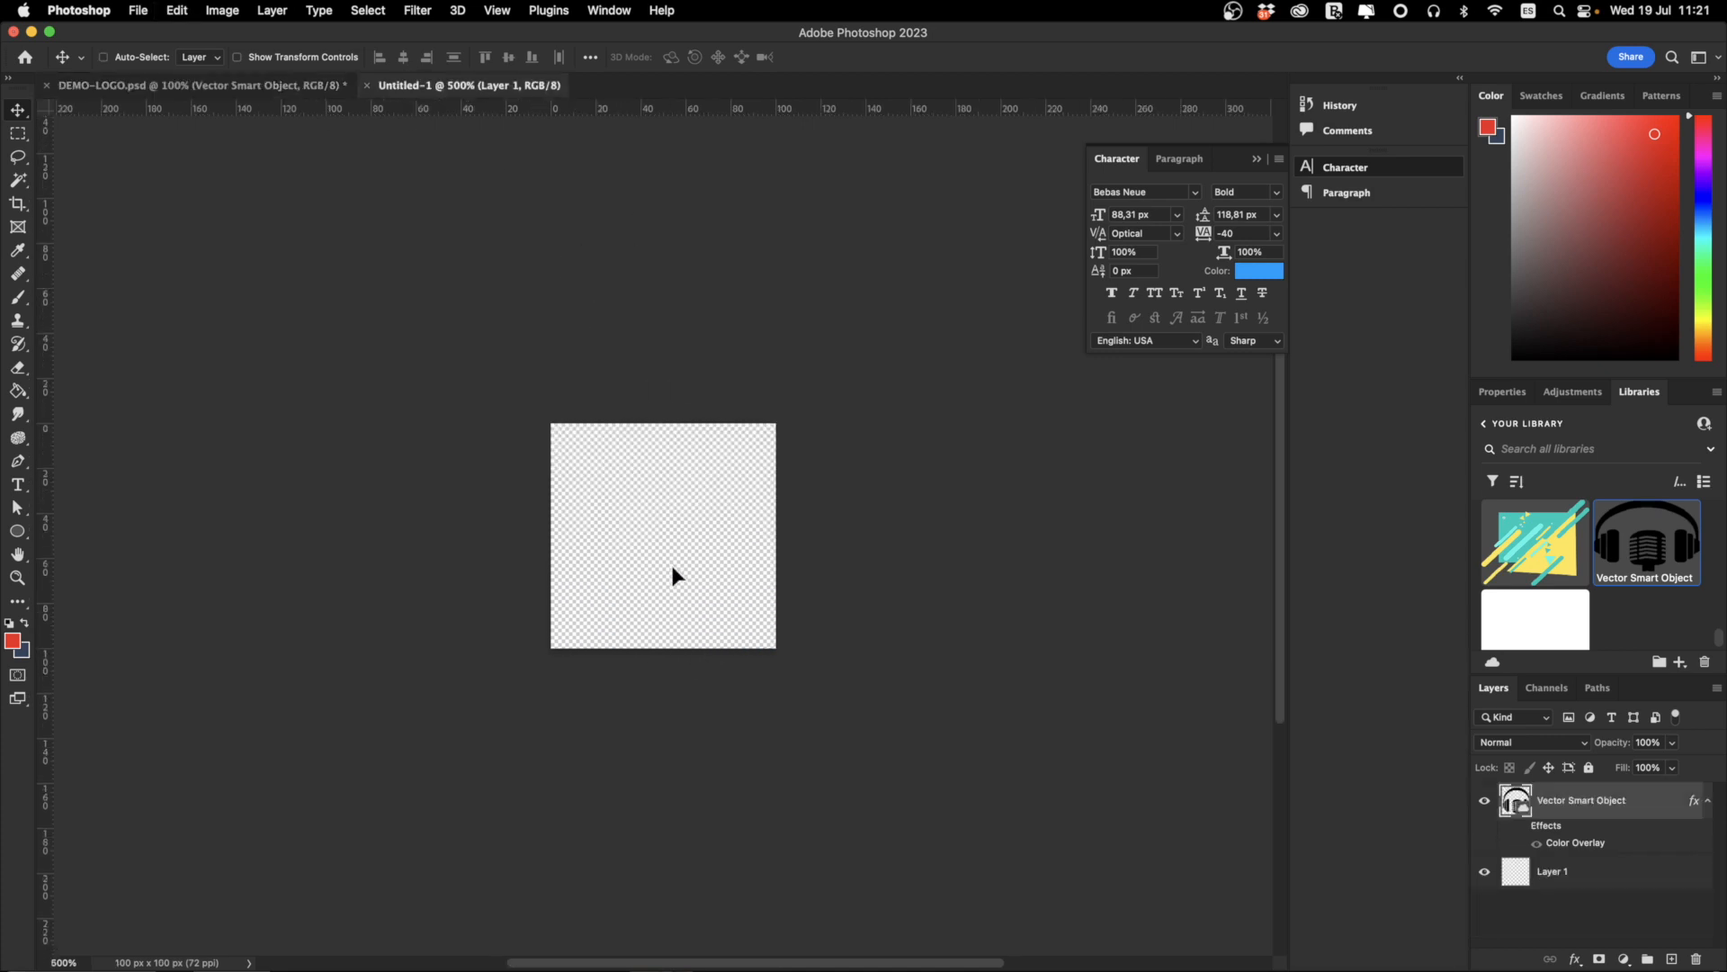
pyautogui.moveTo(788, 707); pyautogui.dragTo(725, 630)
pyautogui.moveTo(660, 571); pyautogui.dragTo(674, 585)
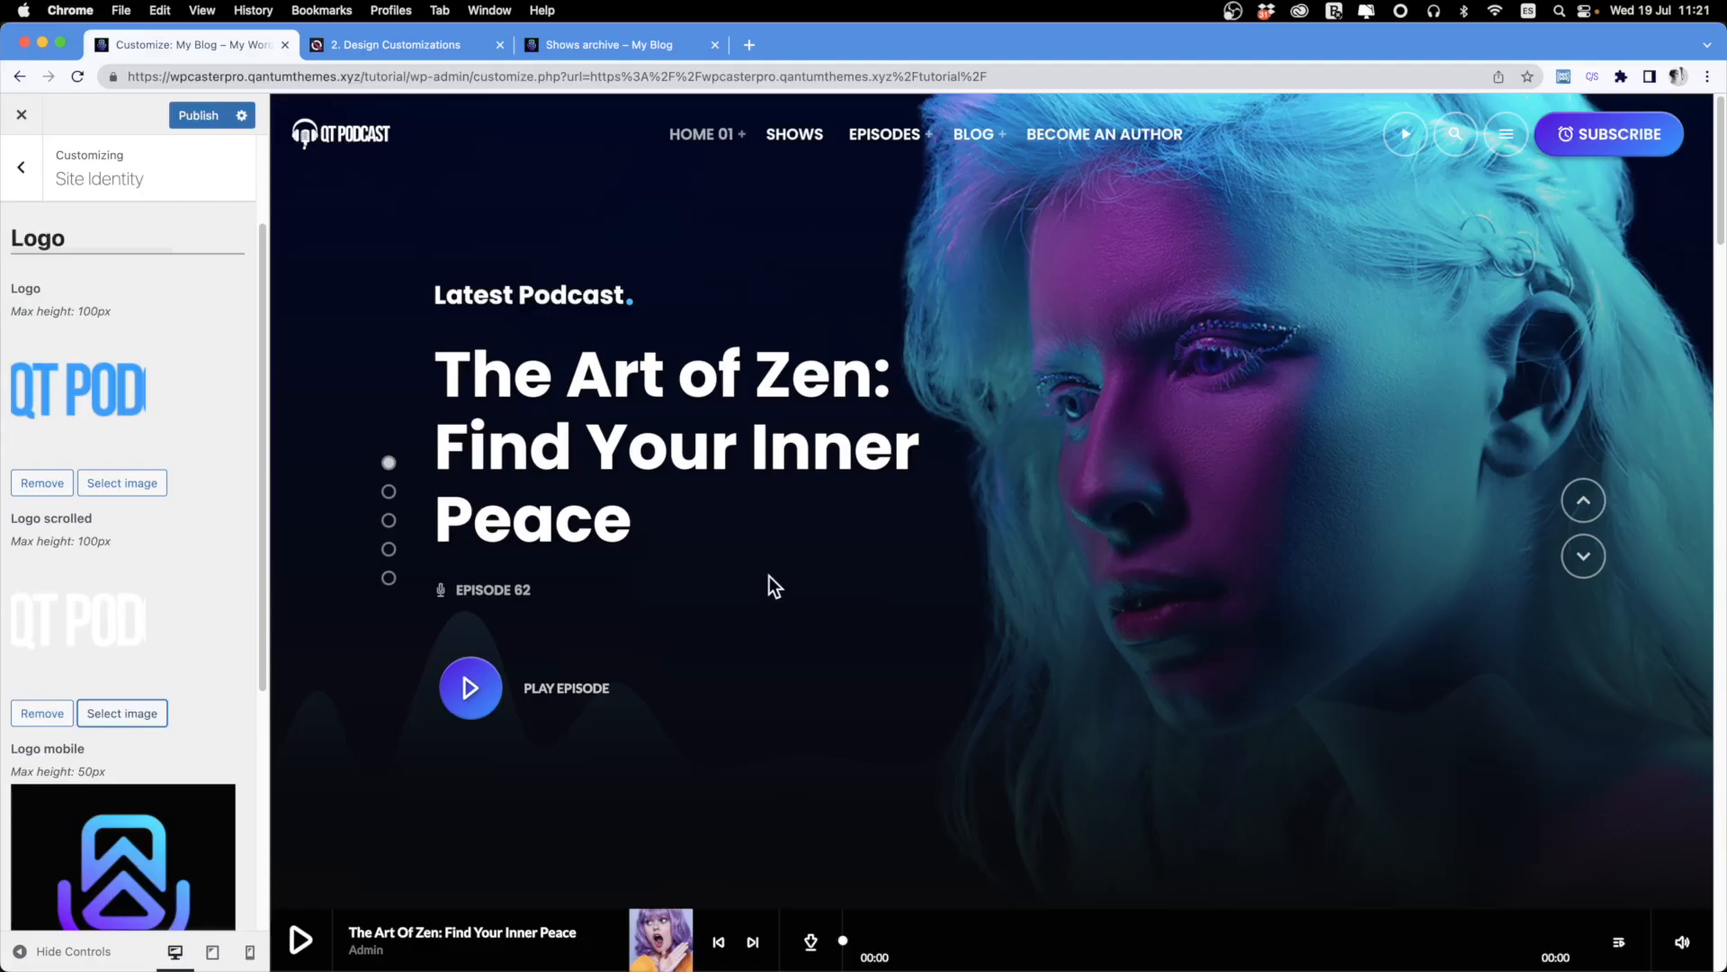
# Preview the site at mobile size in Chrome and set the mobile logo to DEMO-LOGO-WHITE.png from the media library.
pyautogui.click(249, 951)
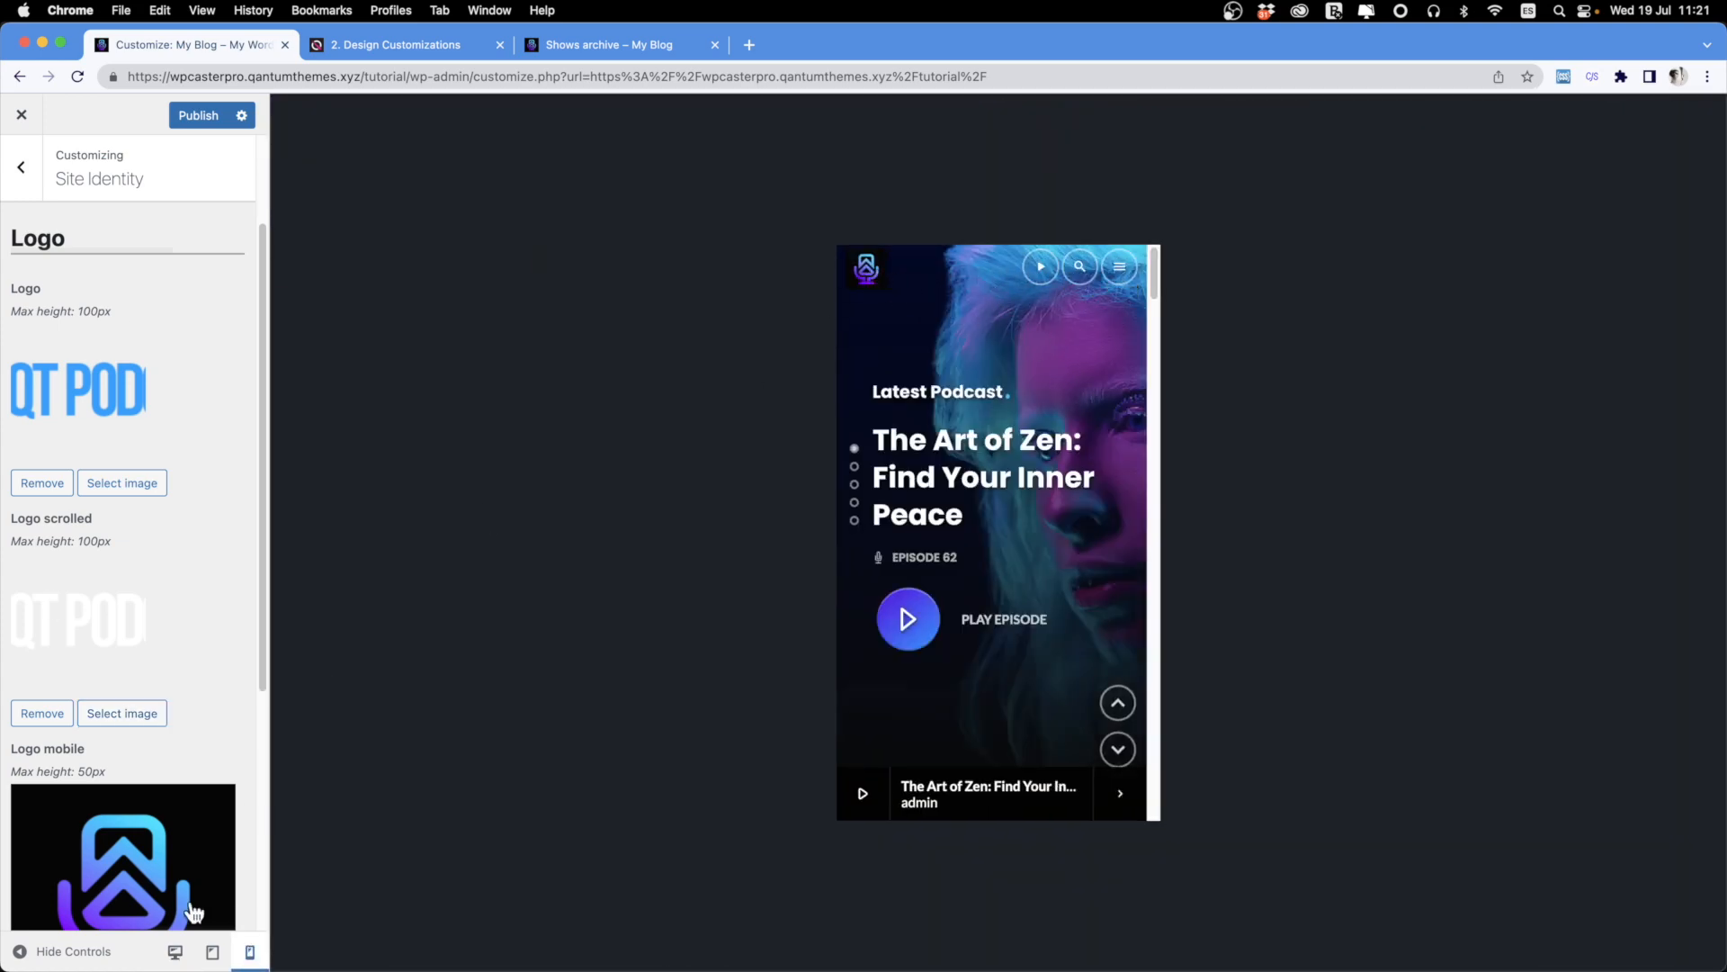
pyautogui.scroll(-5, 174, 675)
pyautogui.click(106, 634)
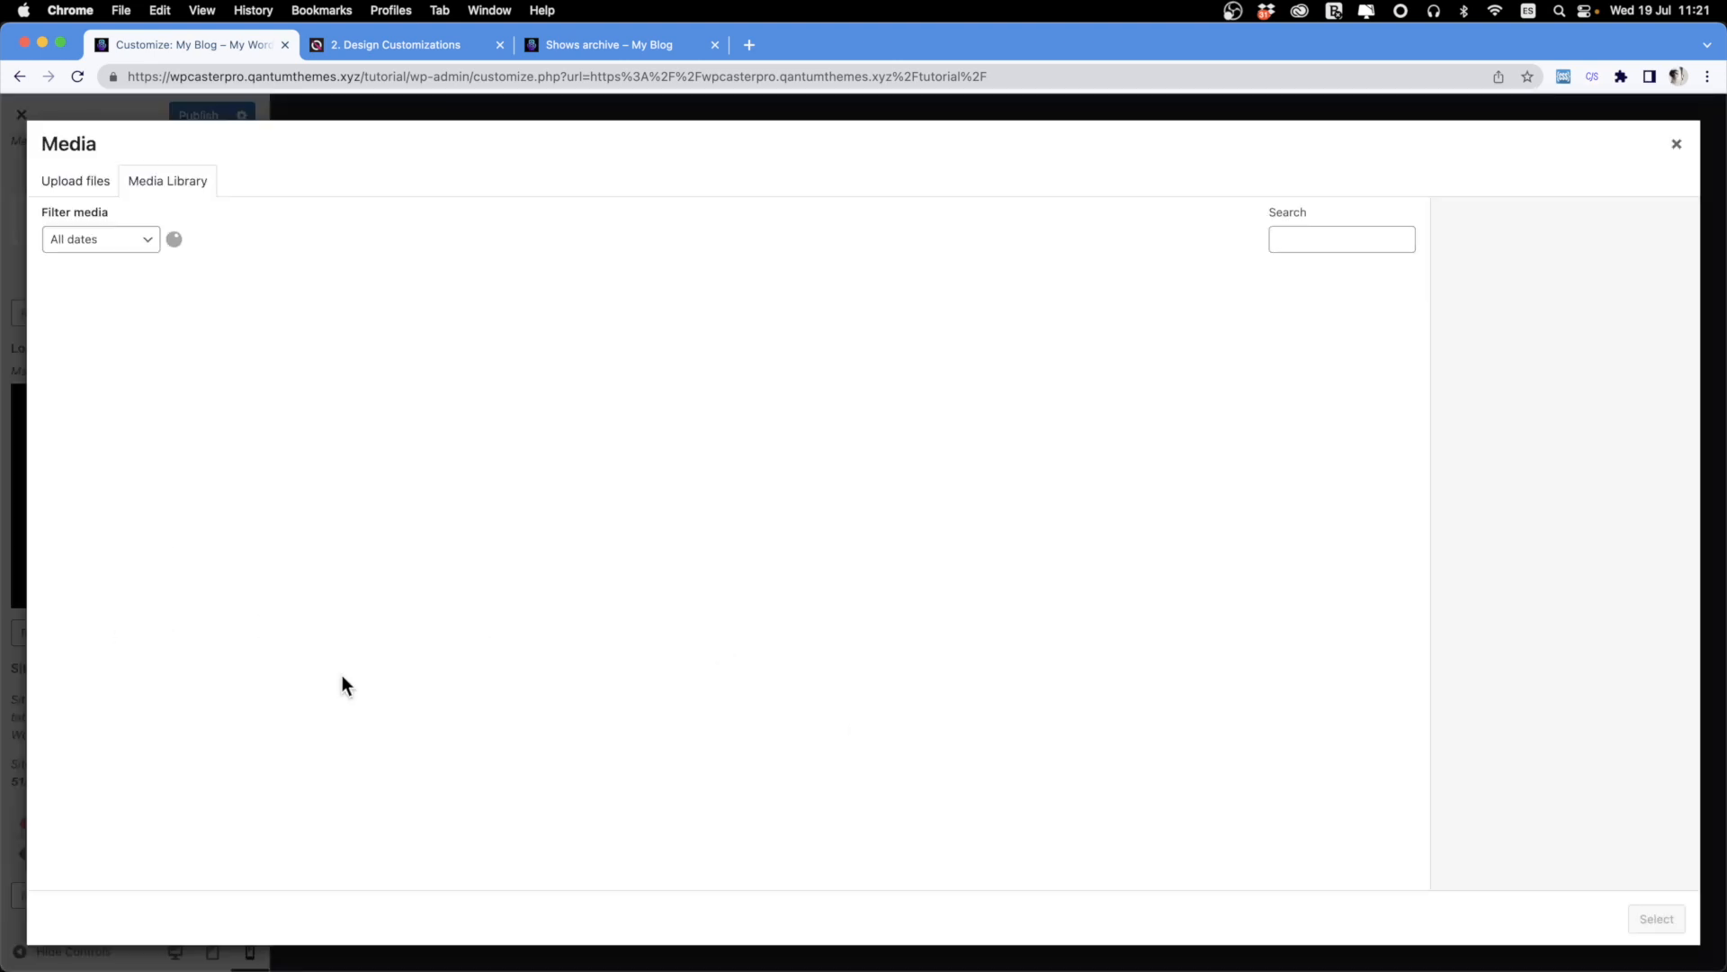
pyautogui.click(112, 360)
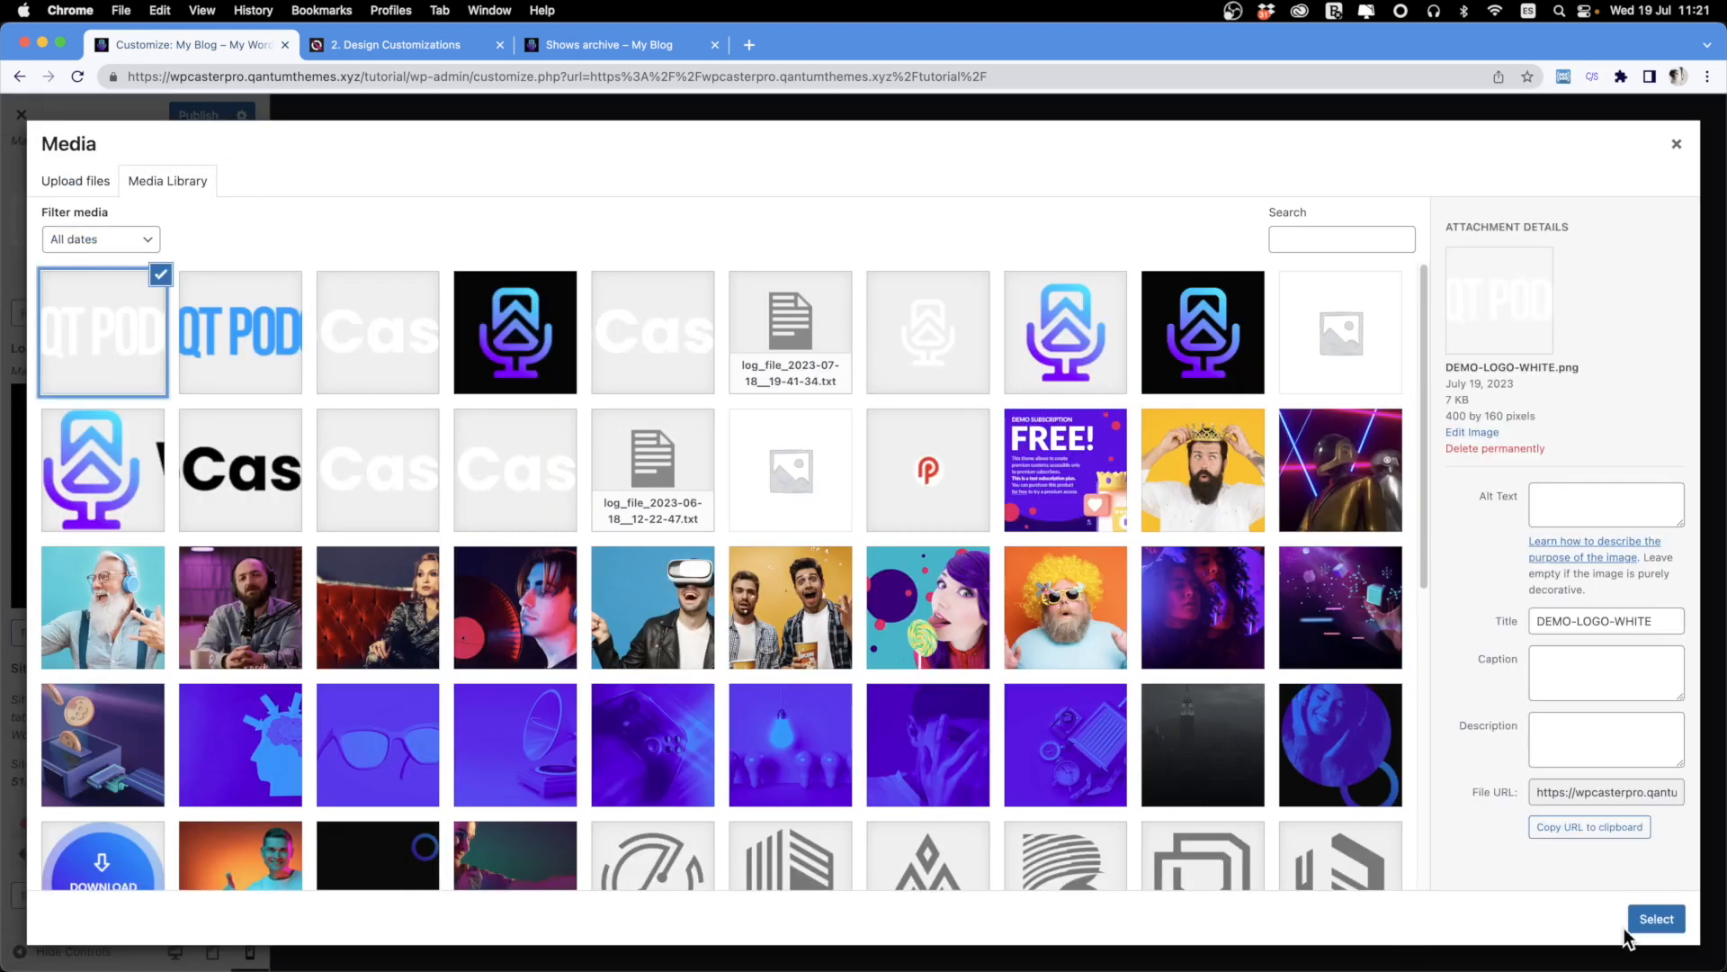
pyautogui.click(1656, 918)
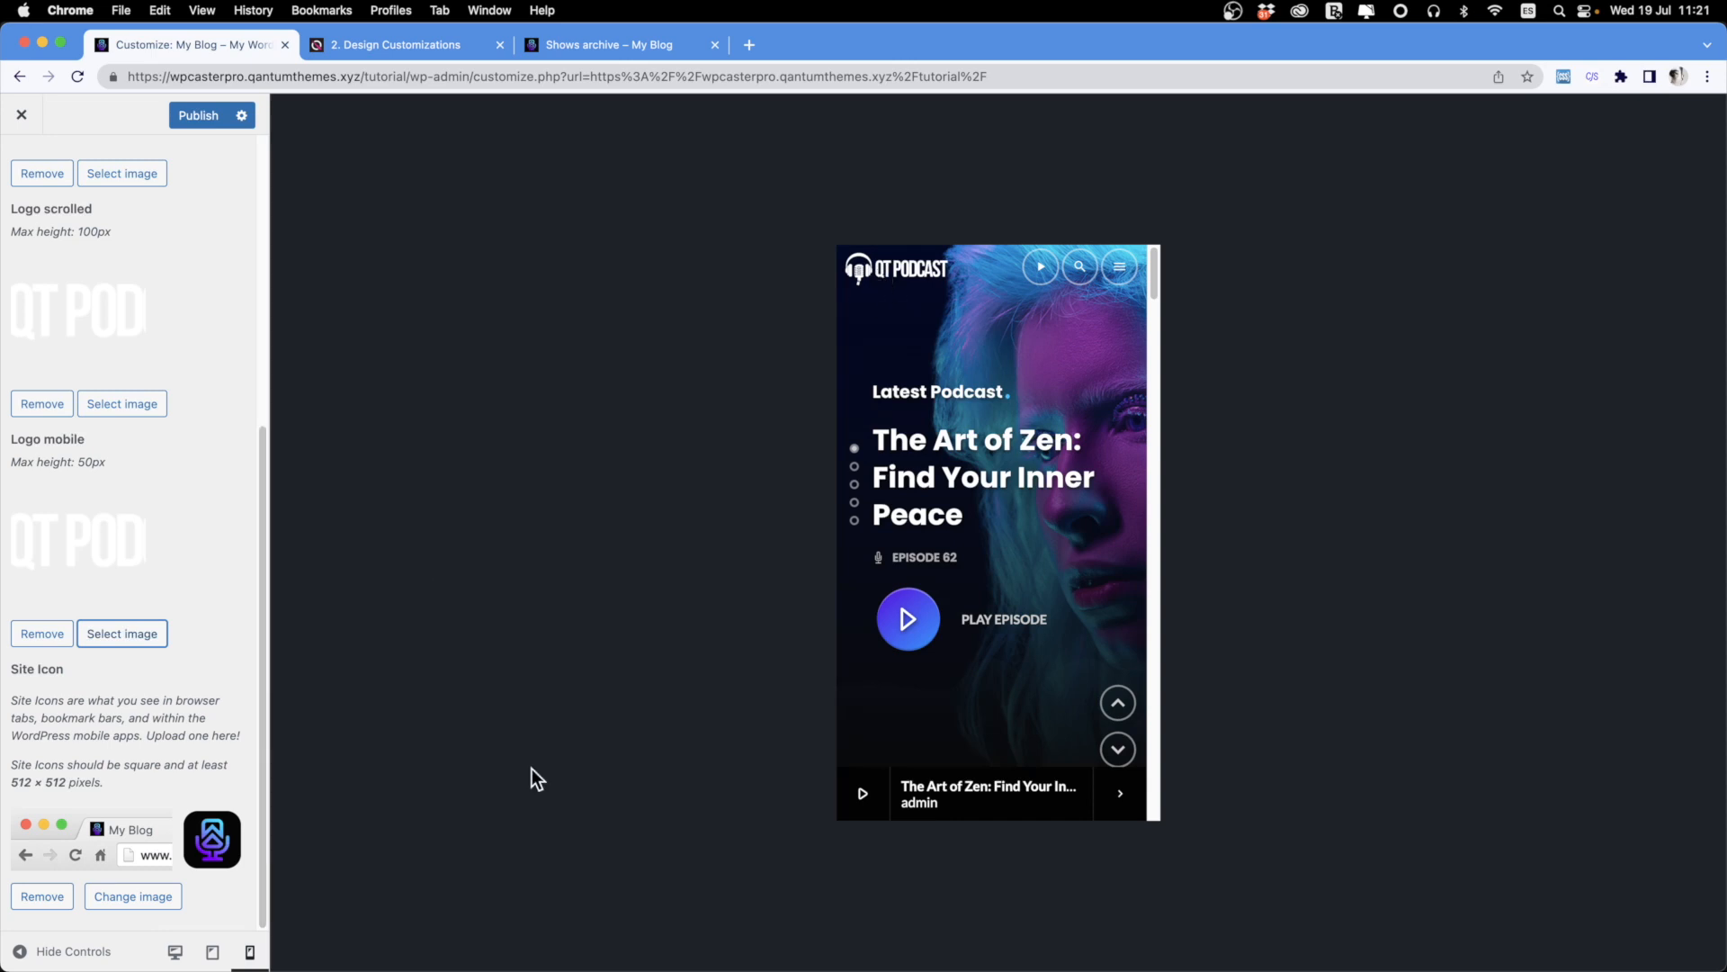
# Leave Site Identity, open the Colors settings and return the site preview to desktop size.
pyautogui.scroll(-2, 988, 515)
pyautogui.scroll(2, 988, 515)
pyautogui.scroll(6, 173, 471)
pyautogui.click(13, 166)
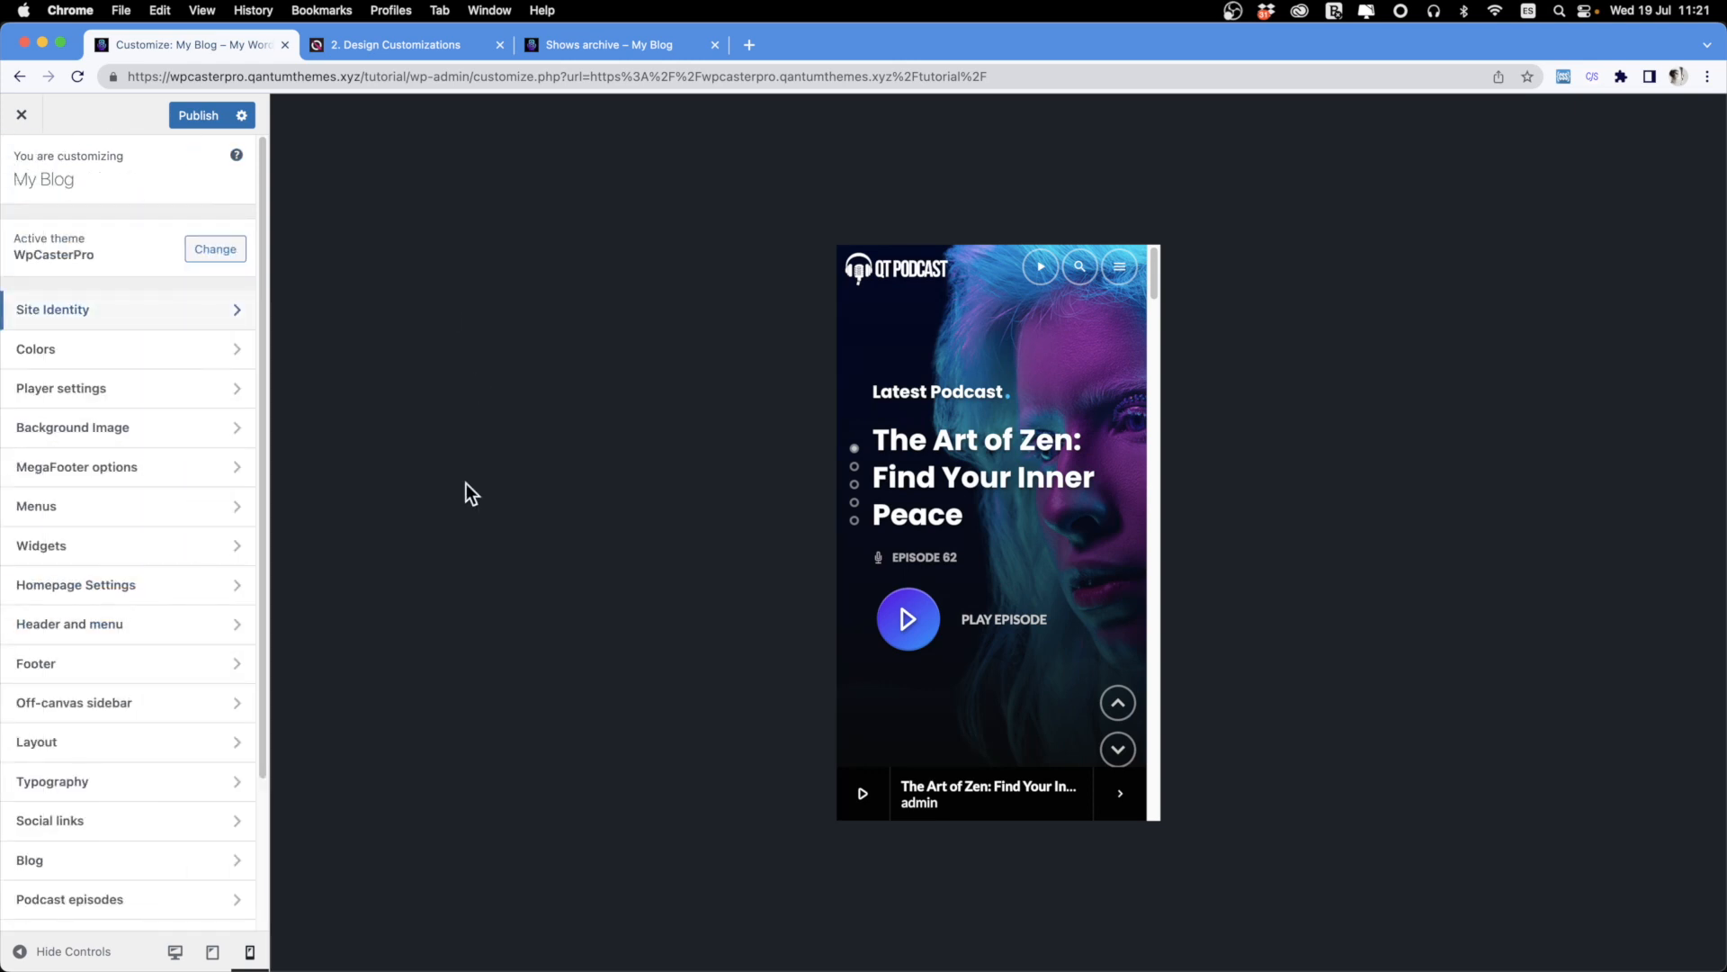
pyautogui.click(99, 364)
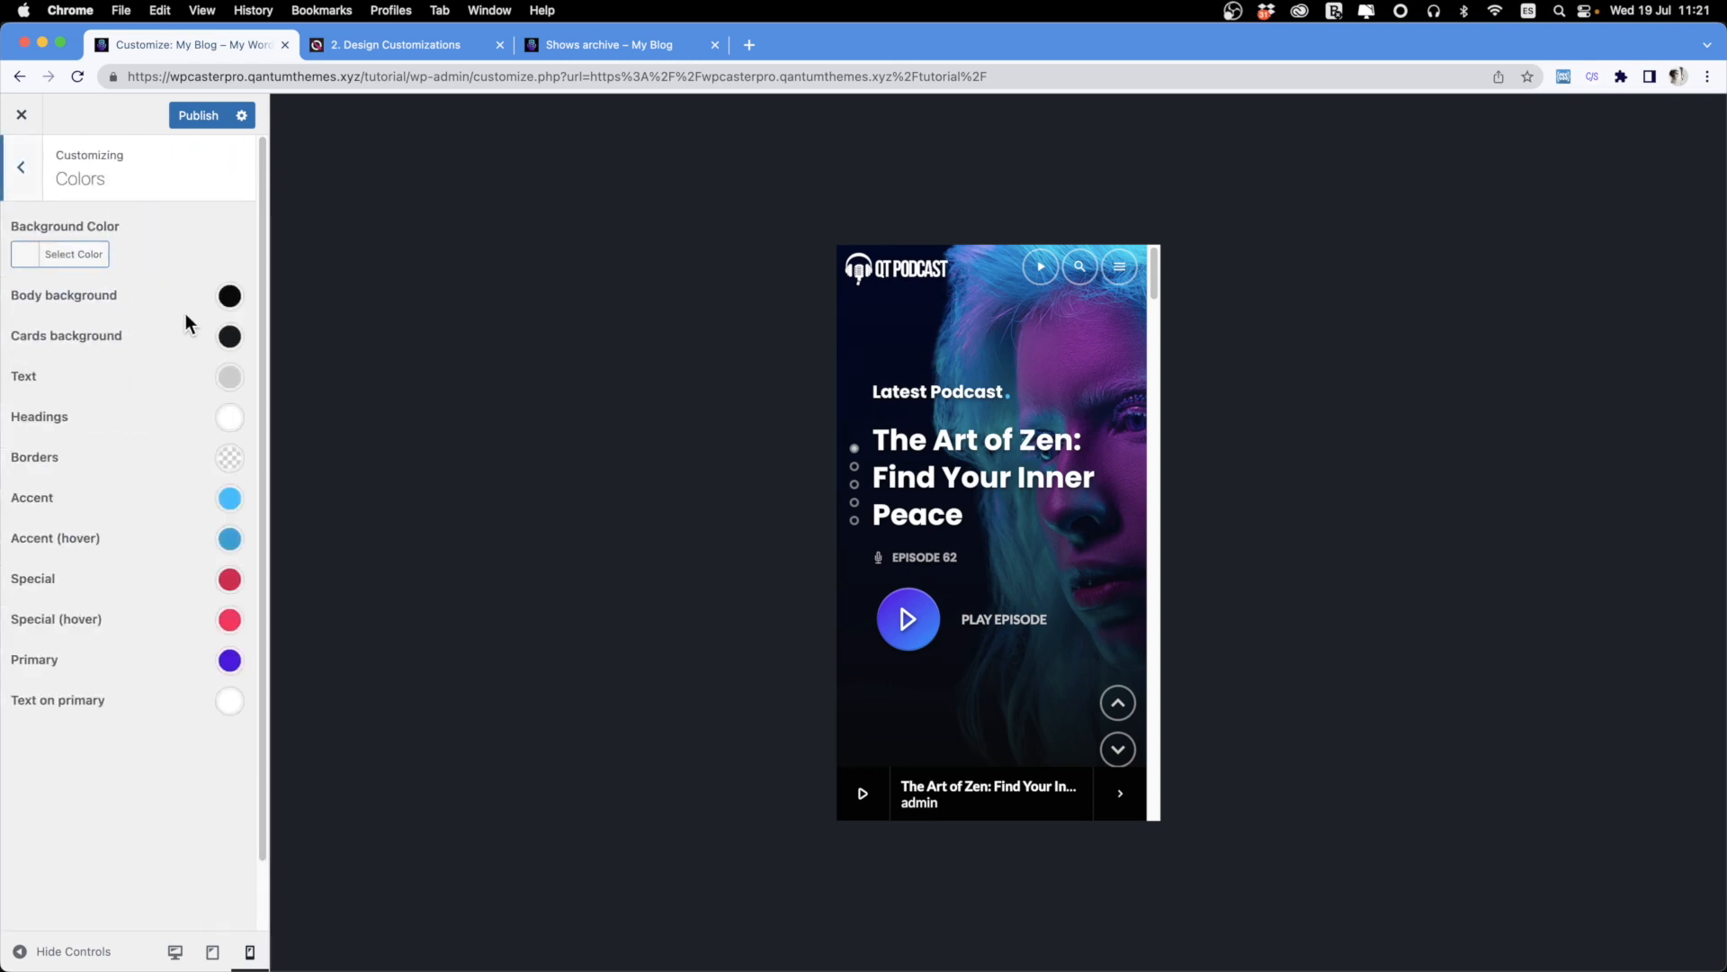
pyautogui.click(177, 952)
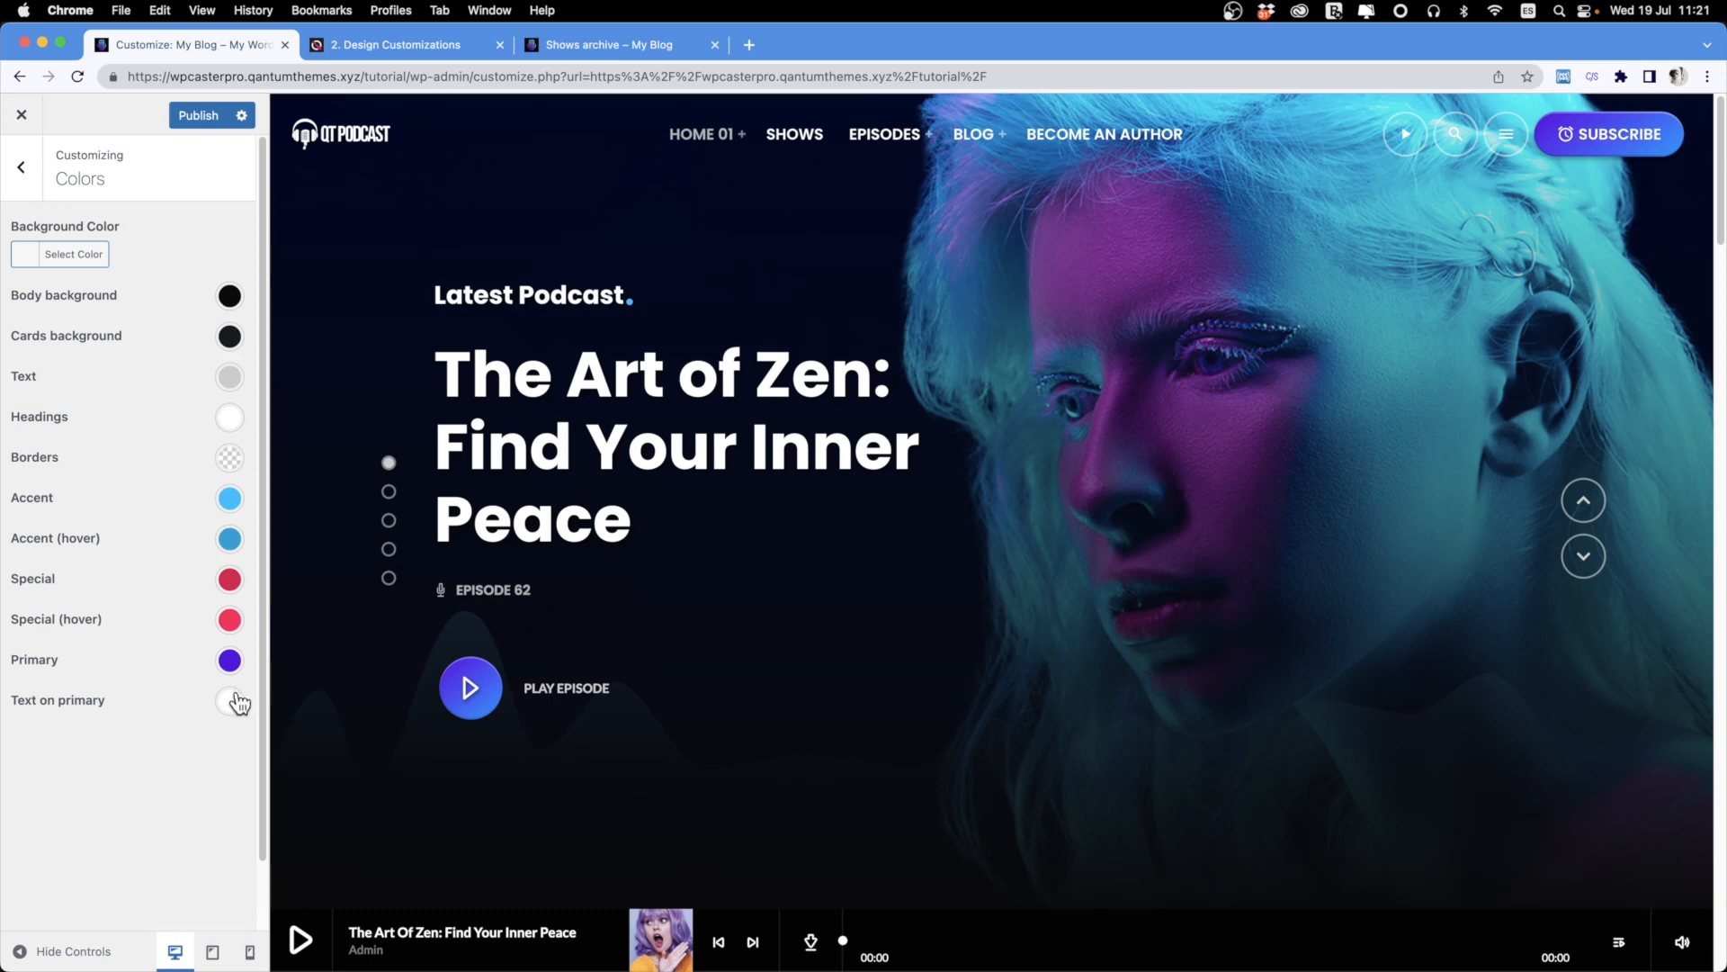
# Look over the homepage preview and open the episode "The Art of Zen: Find Your Inner Peace" in it.
pyautogui.scroll(-20, 1227, 599)
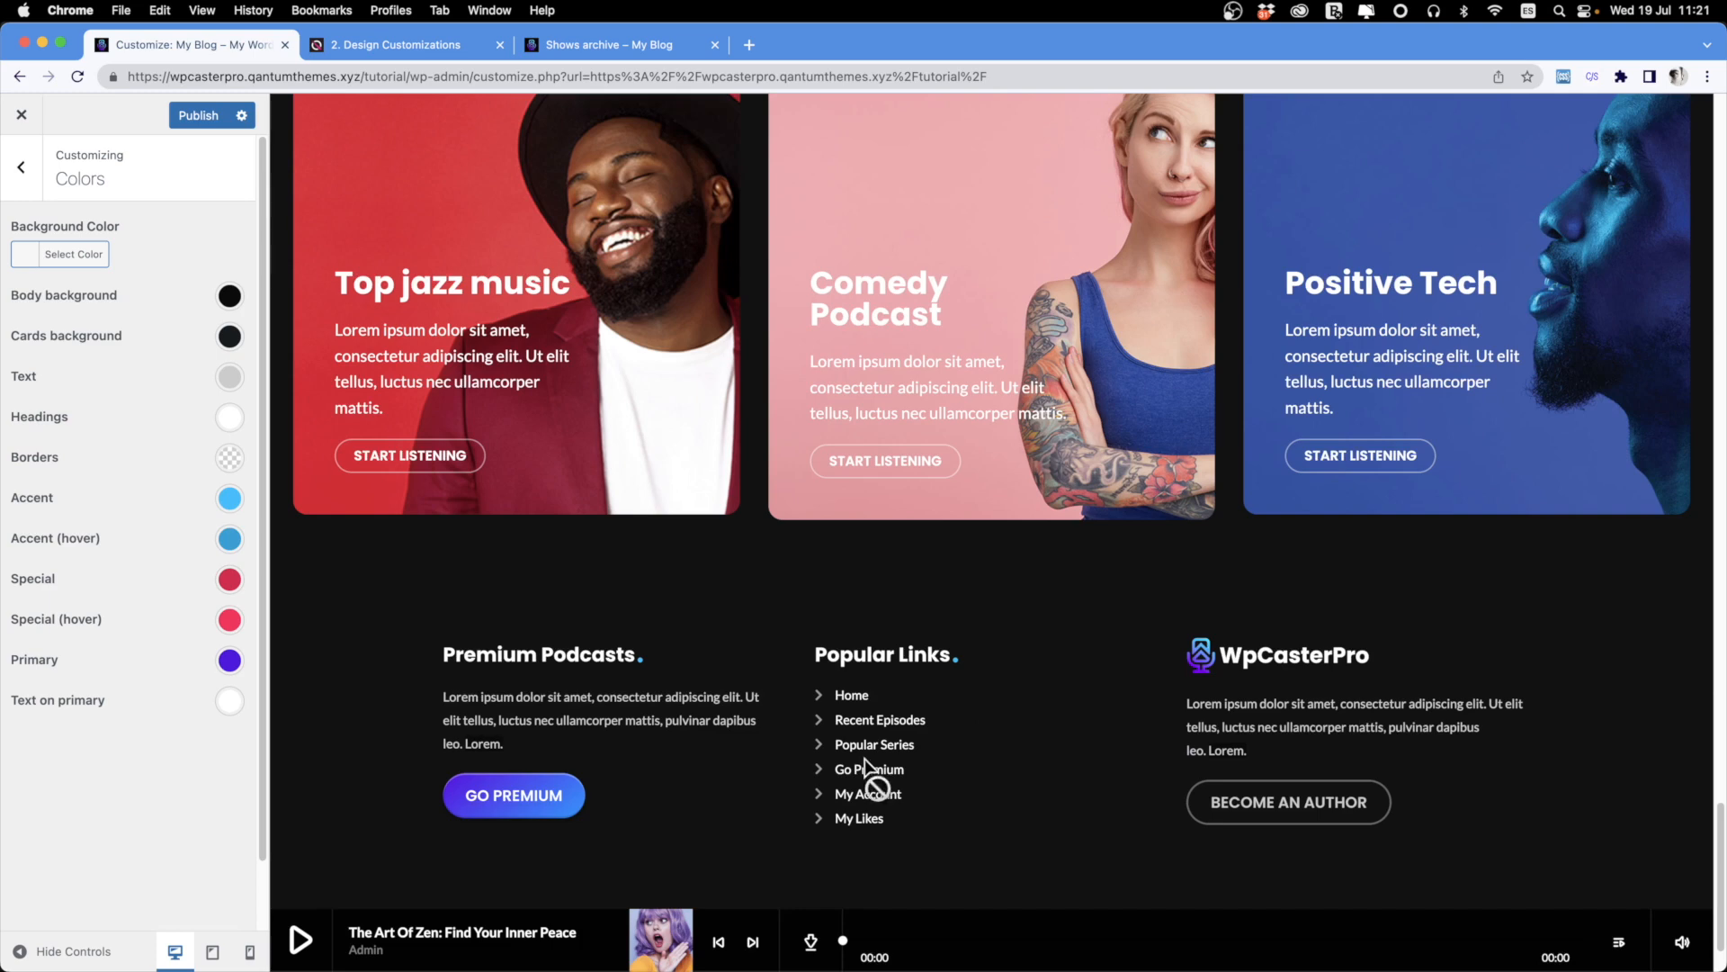
pyautogui.scroll(20, 768, 760)
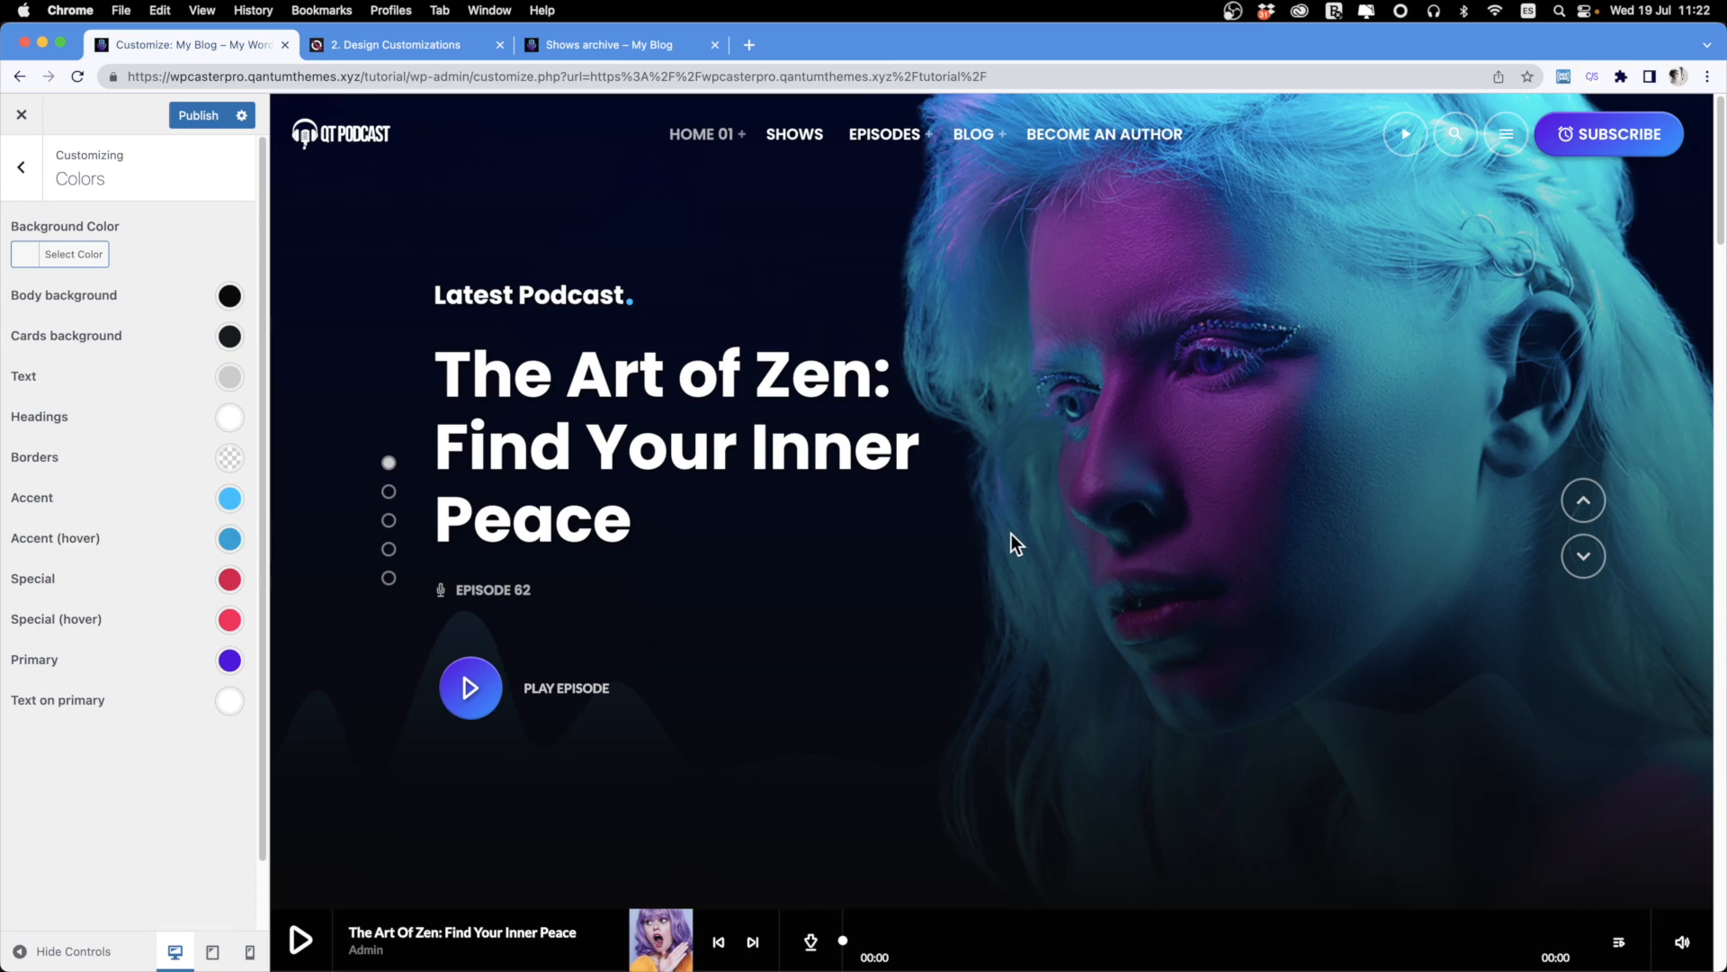
pyautogui.click(831, 450)
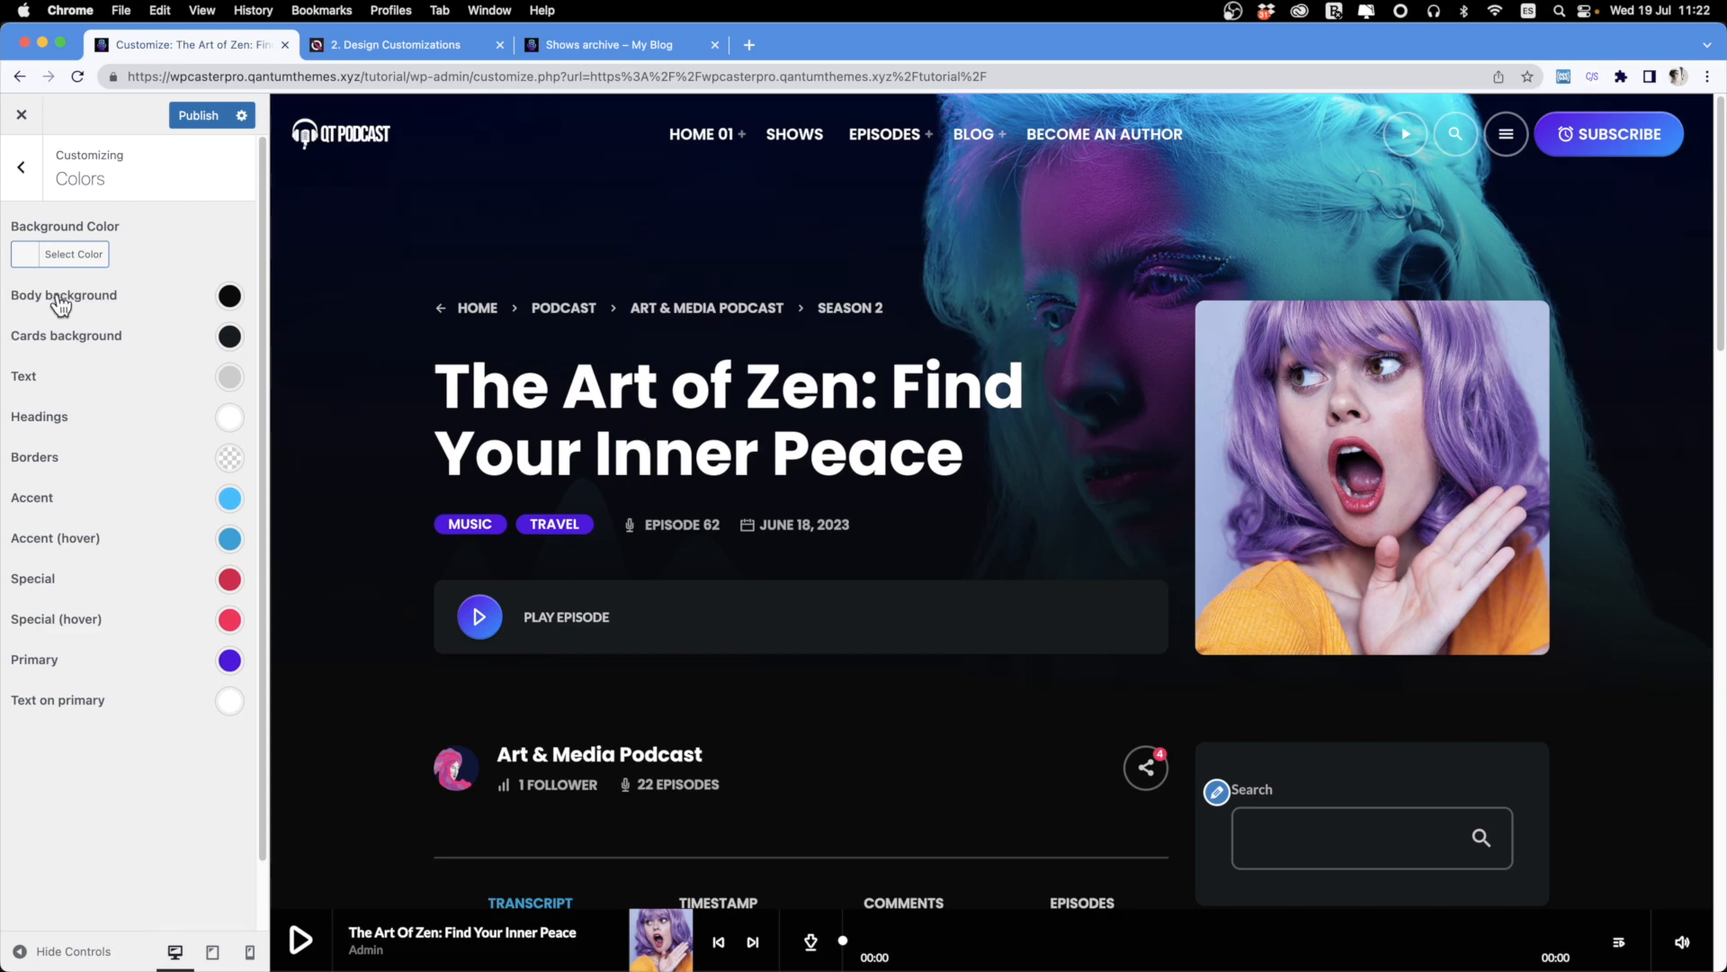
# Look over the episode page preview and set the cards background color to #212629.
pyautogui.scroll(-20, 444, 565)
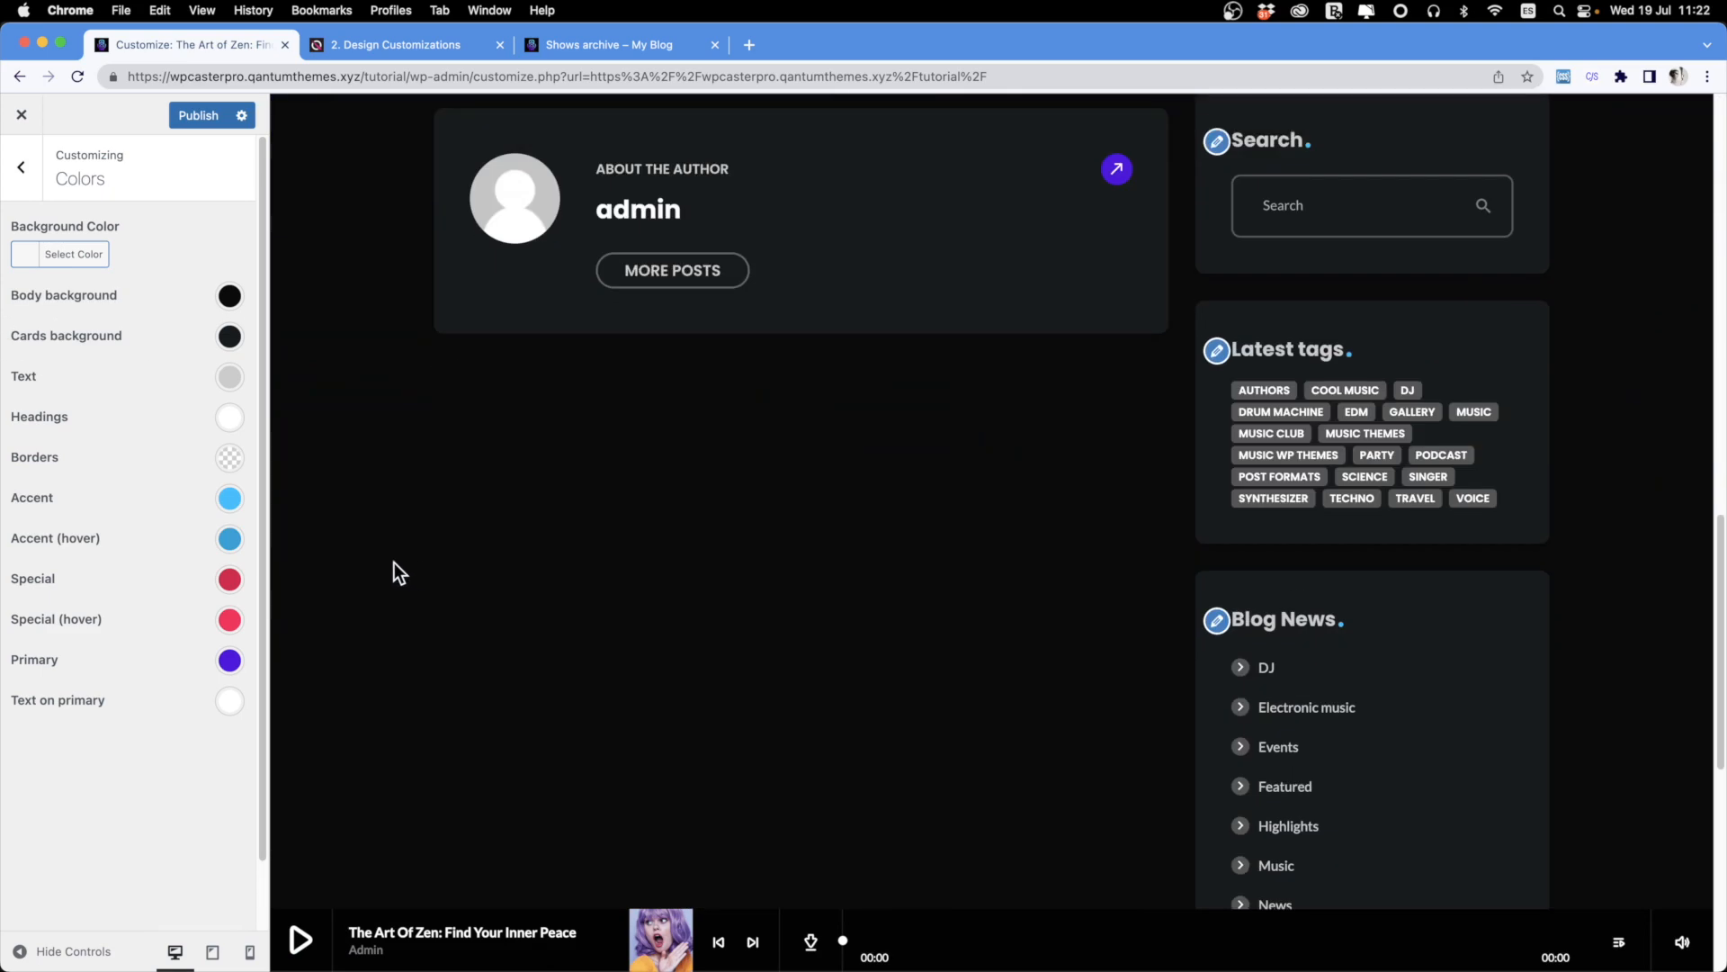
pyautogui.scroll(20, 428, 567)
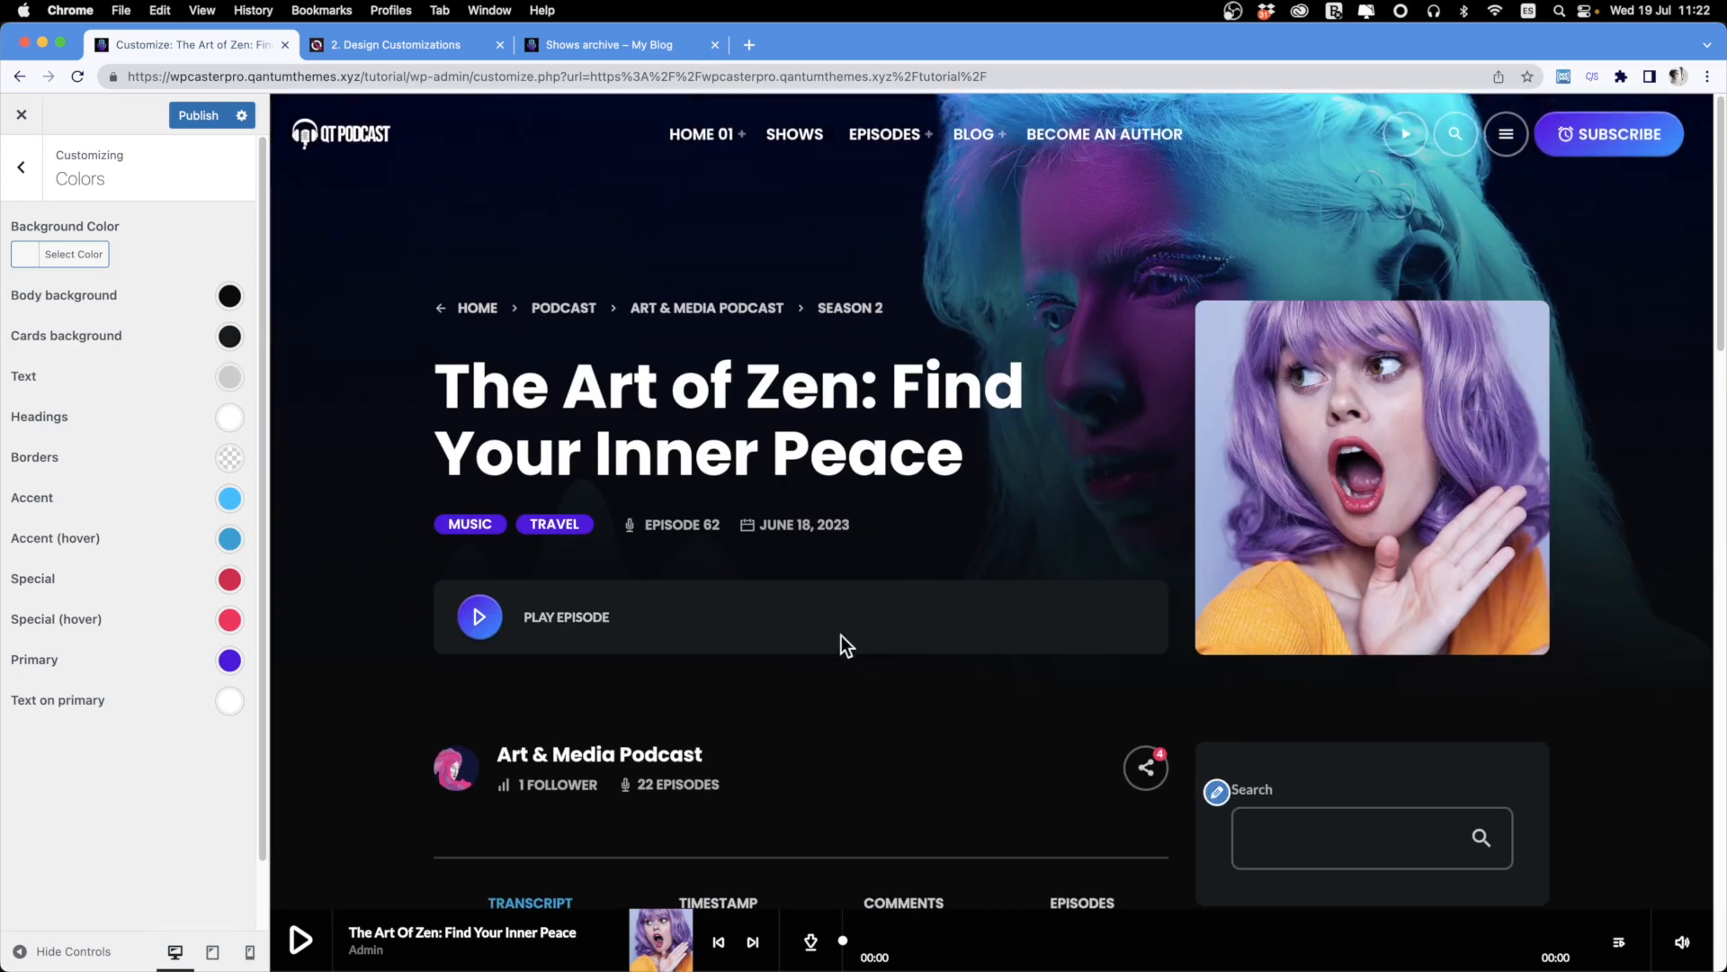
pyautogui.scroll(-4, 1094, 614)
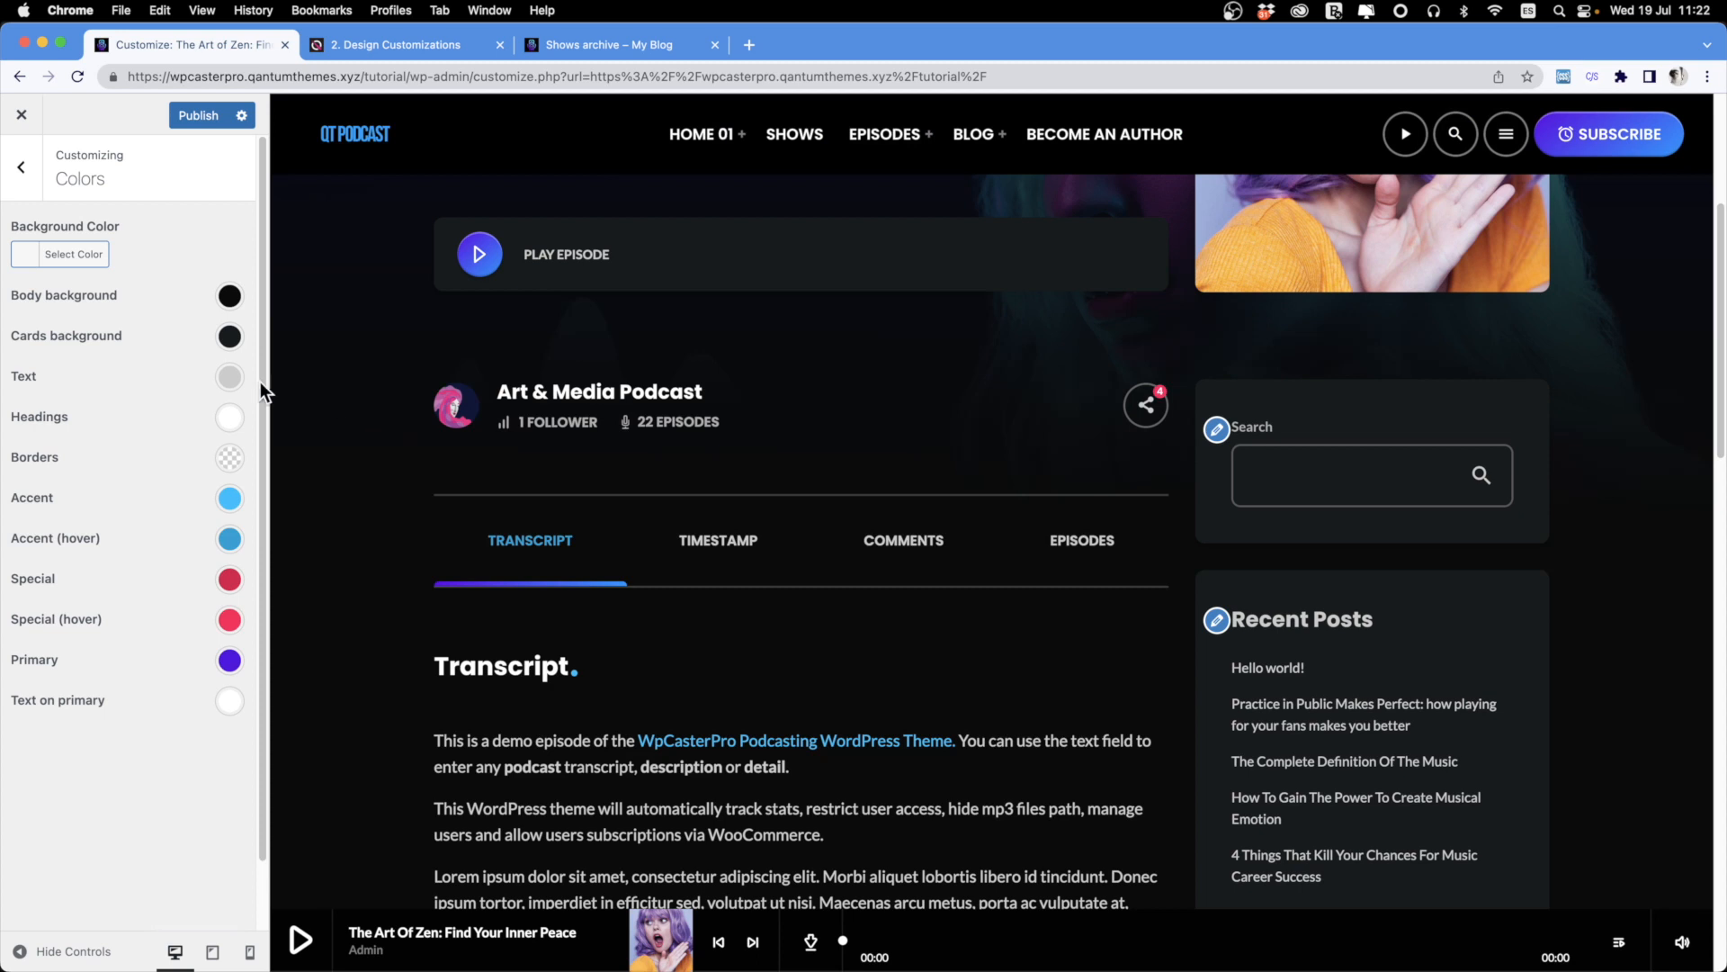
pyautogui.click(227, 347)
pyautogui.moveTo(64, 500)
pyautogui.mouseDown()
pyautogui.moveTo(62, 461)
pyautogui.moveTo(116, 450)
pyautogui.moveTo(144, 500)
pyautogui.moveTo(66, 509)
pyautogui.mouseUp()
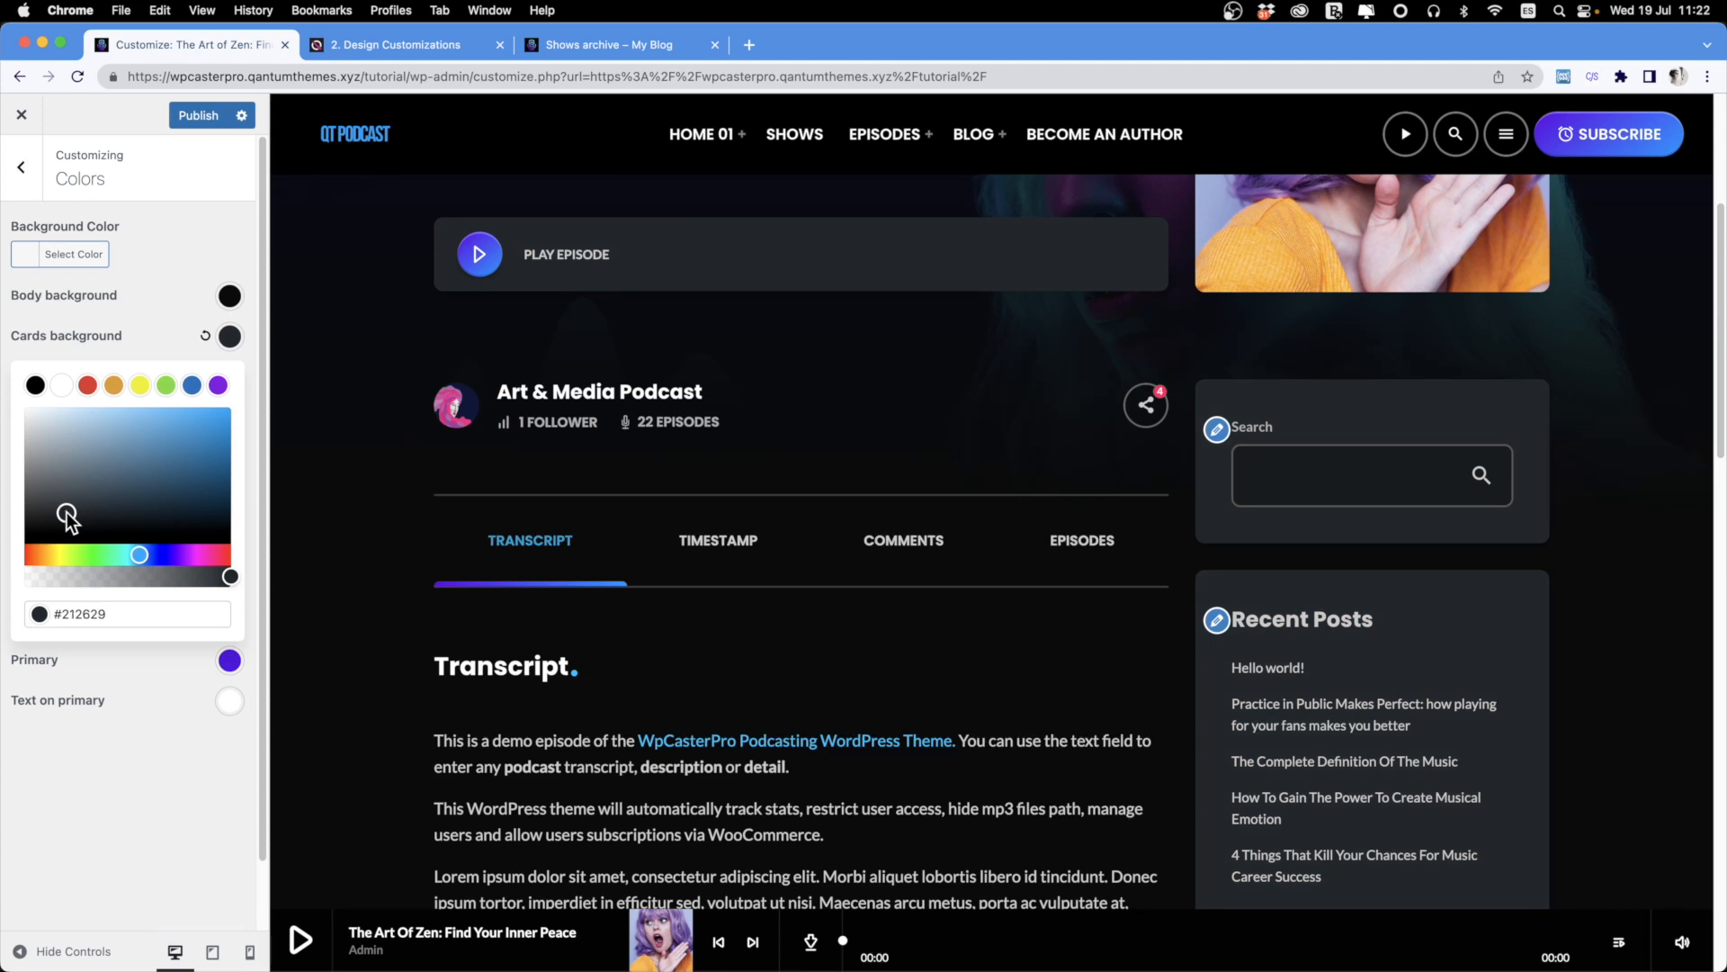
pyautogui.click(122, 320)
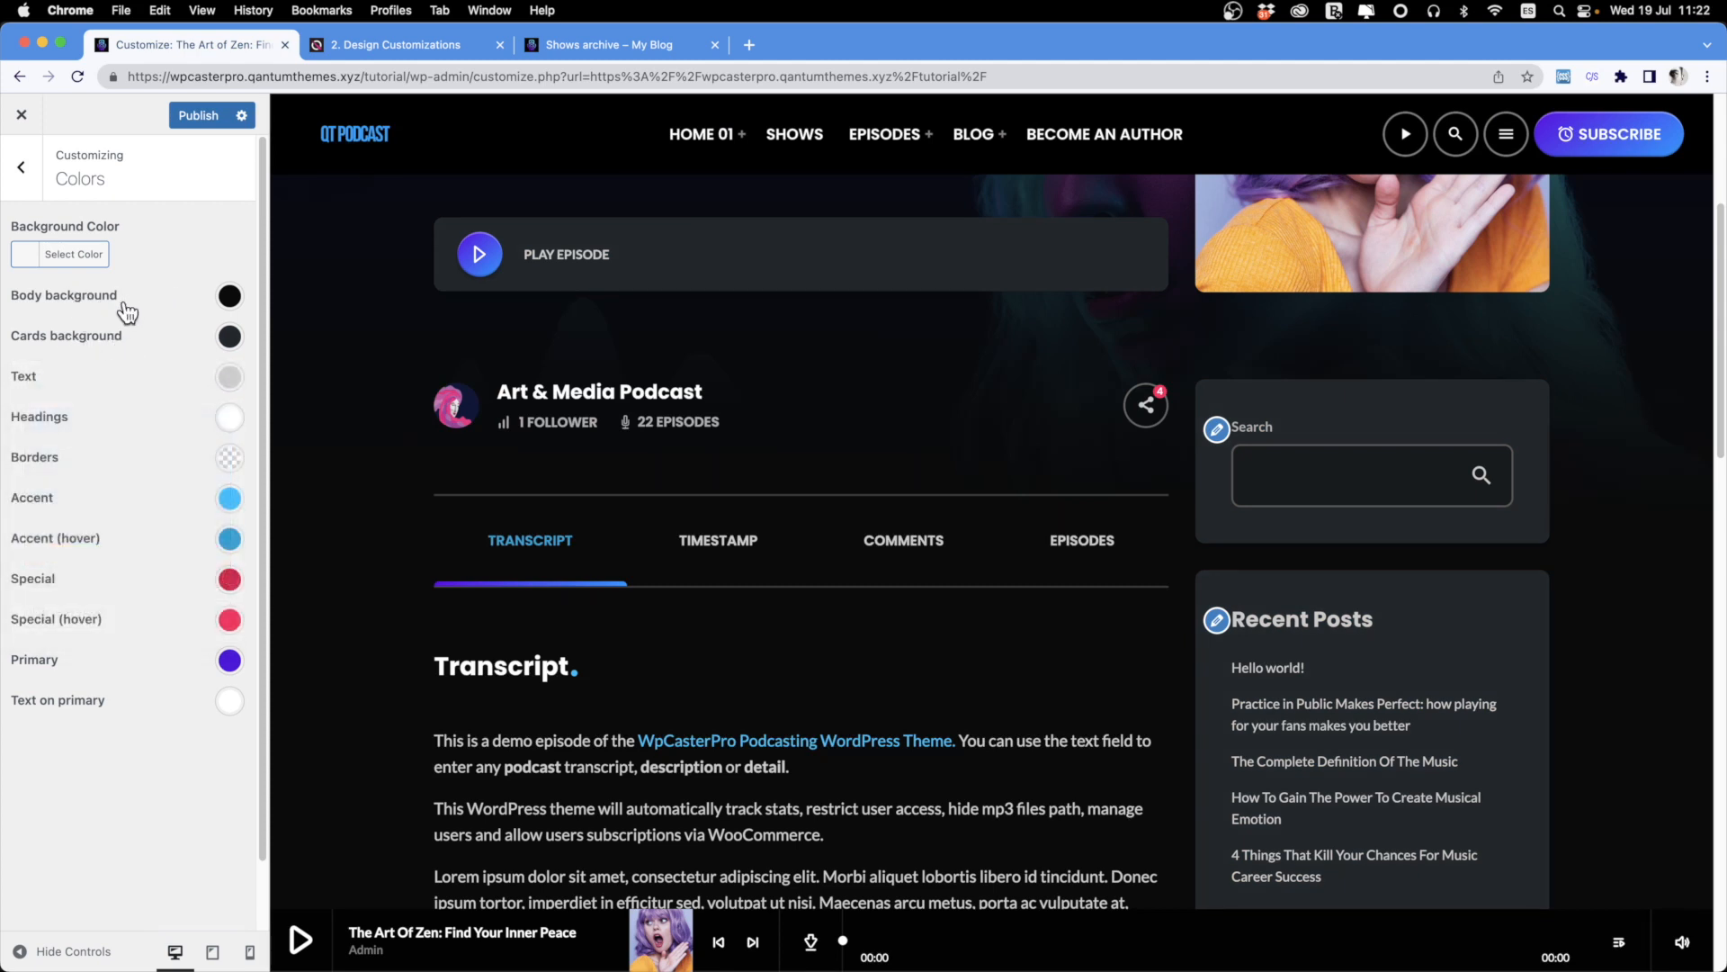
# Set the text color to the mid grey #7b7979 and check it on the episode's transcript.
pyautogui.click(230, 377)
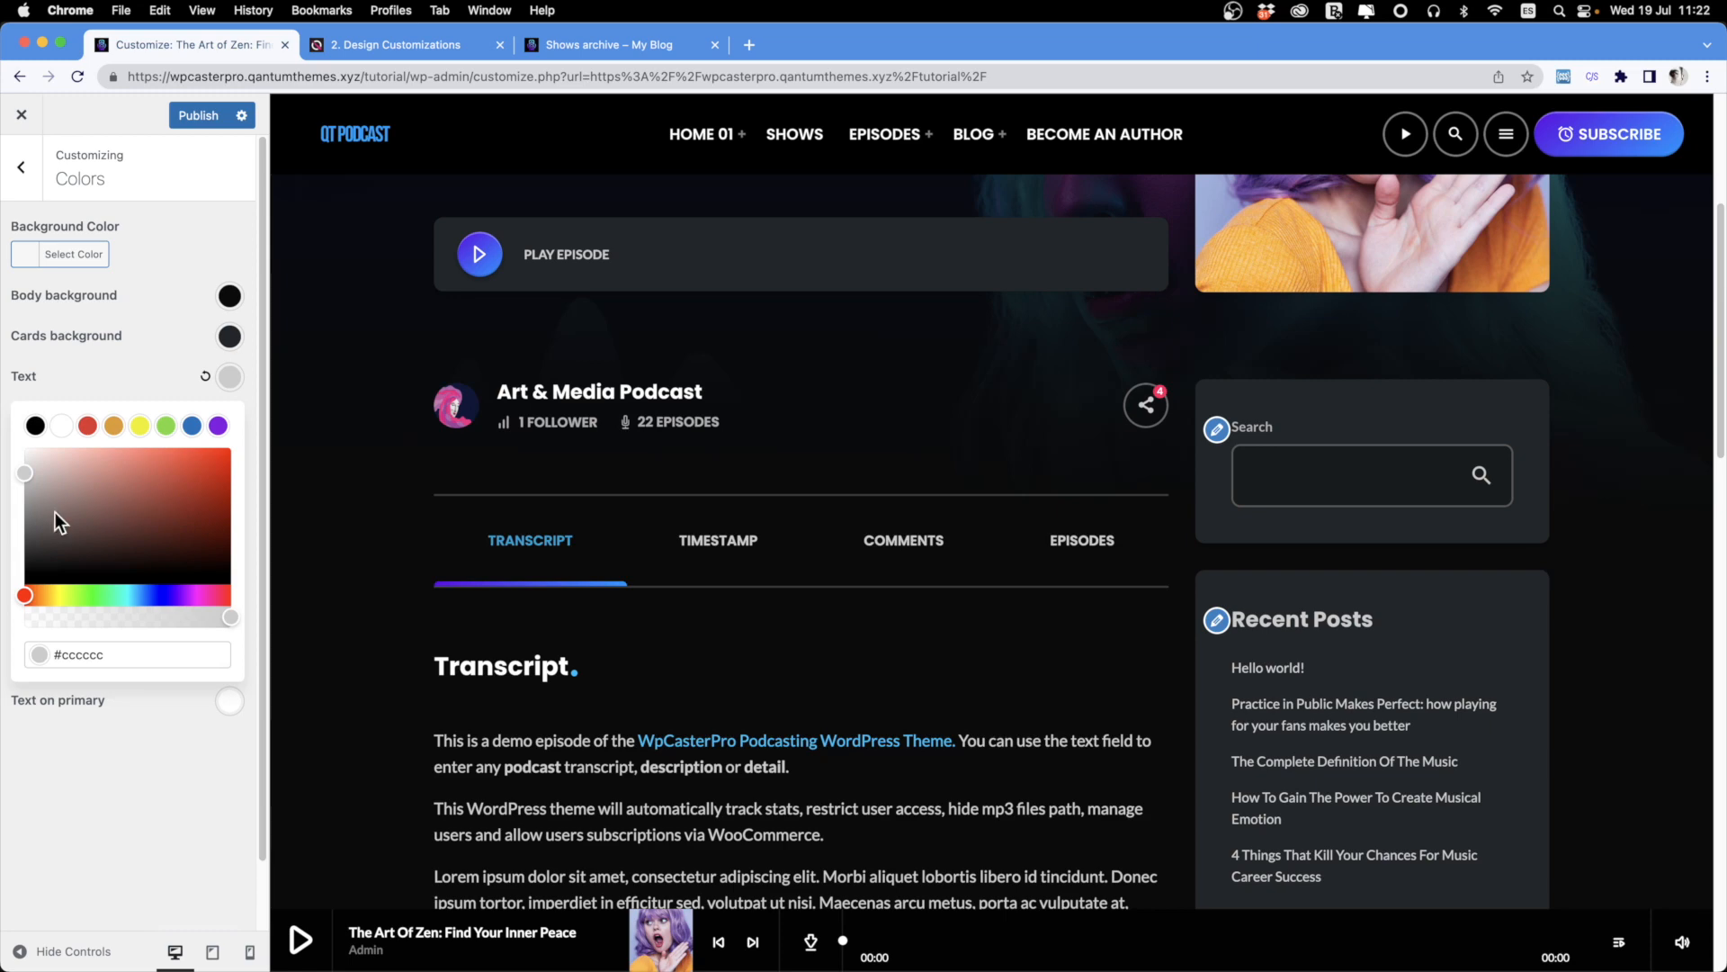
pyautogui.moveTo(38, 472); pyautogui.dragTo(28, 513)
pyautogui.scroll(-5, 783, 605)
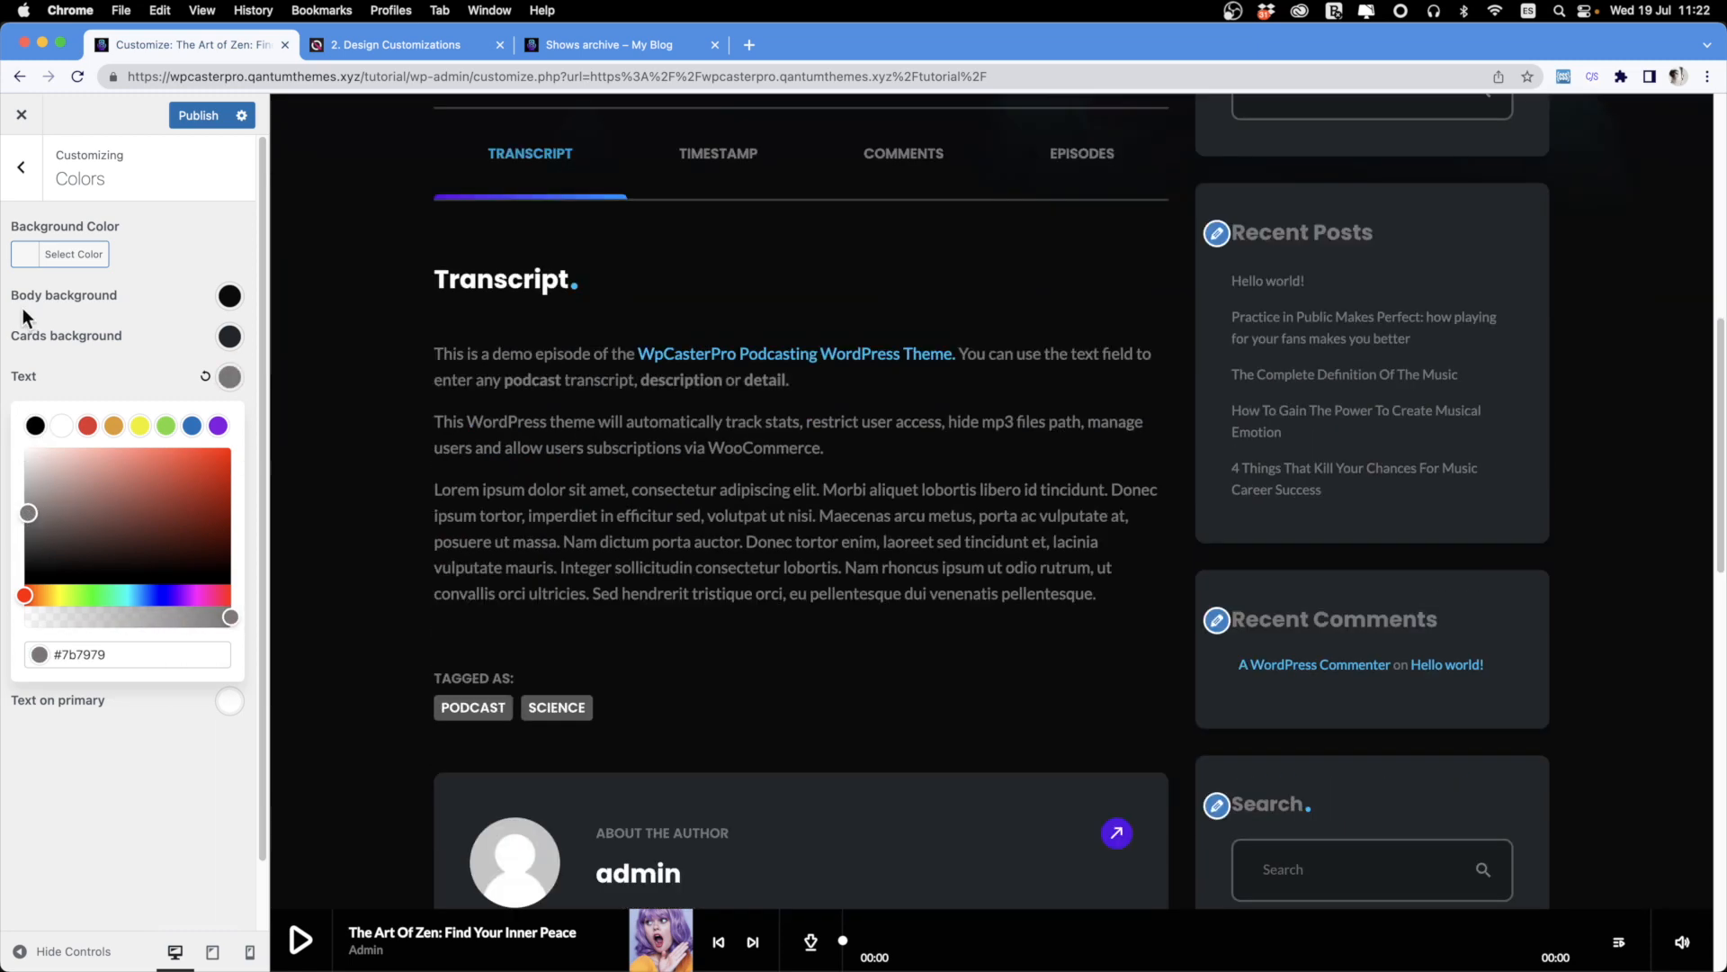
# Try the pale blue #ddeeff as the body background and settle on white.
pyautogui.click(188, 291)
pyautogui.click(230, 296)
pyautogui.moveTo(46, 380); pyautogui.dragTo(58, 360)
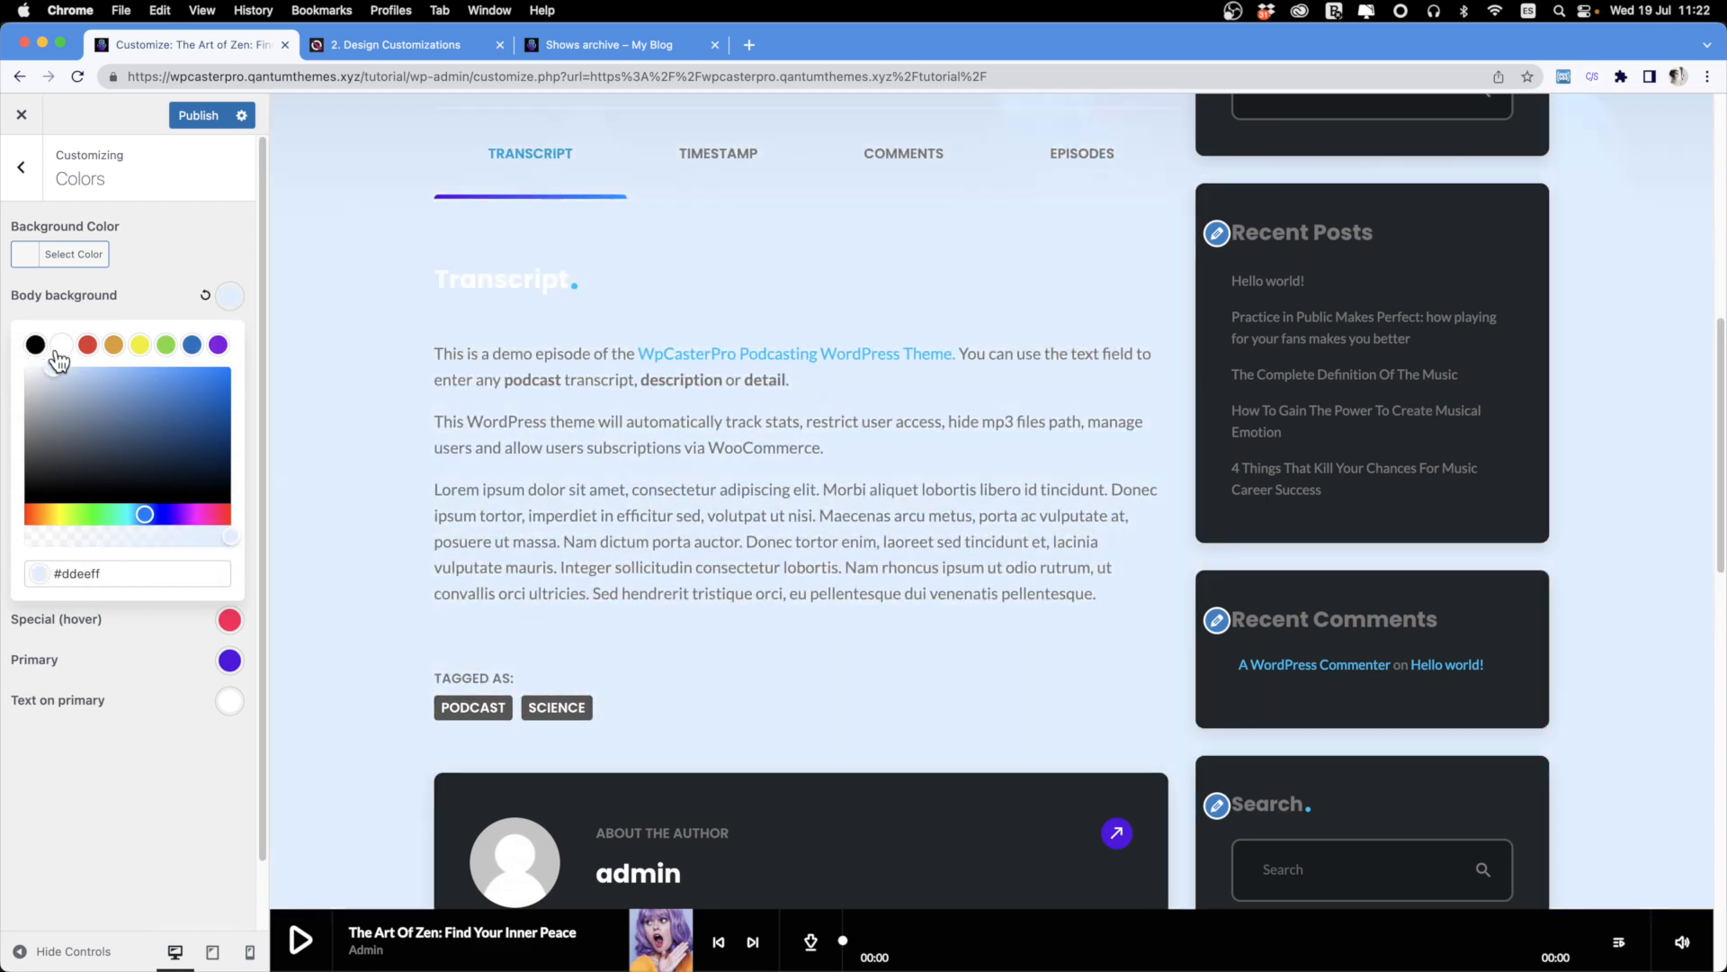
pyautogui.click(60, 345)
pyautogui.click(131, 252)
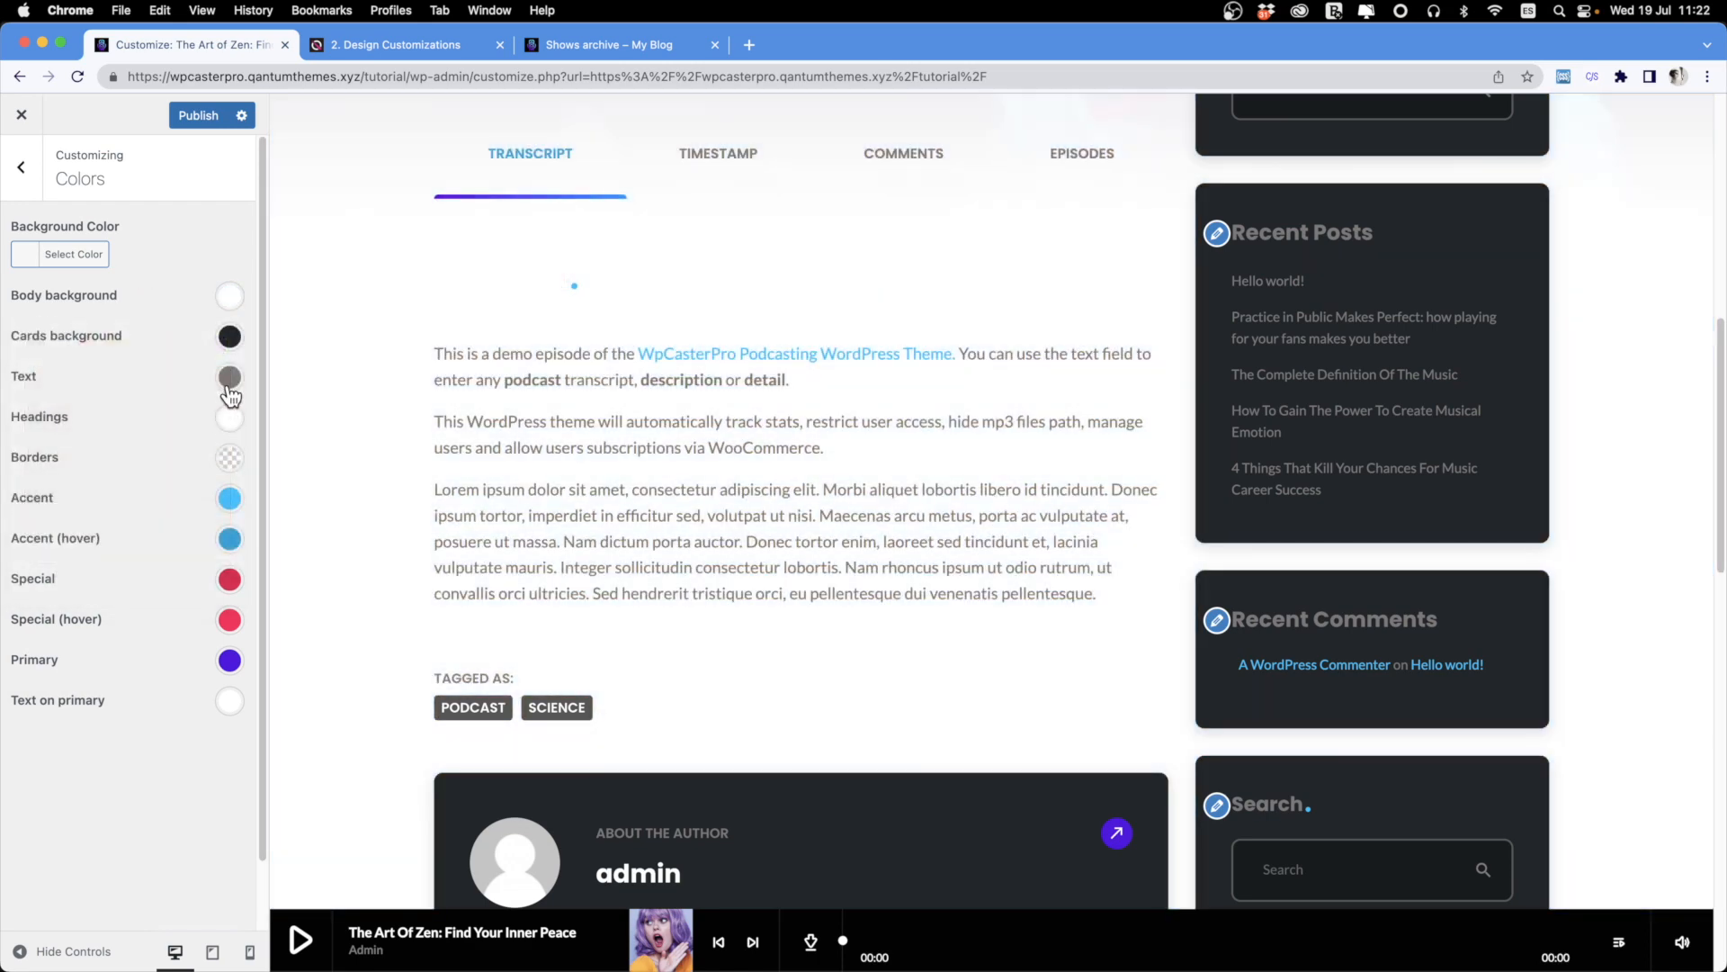
# Try white as the text color and replace it with the dark grey #616161.
pyautogui.click(230, 377)
pyautogui.click(58, 425)
pyautogui.click(117, 349)
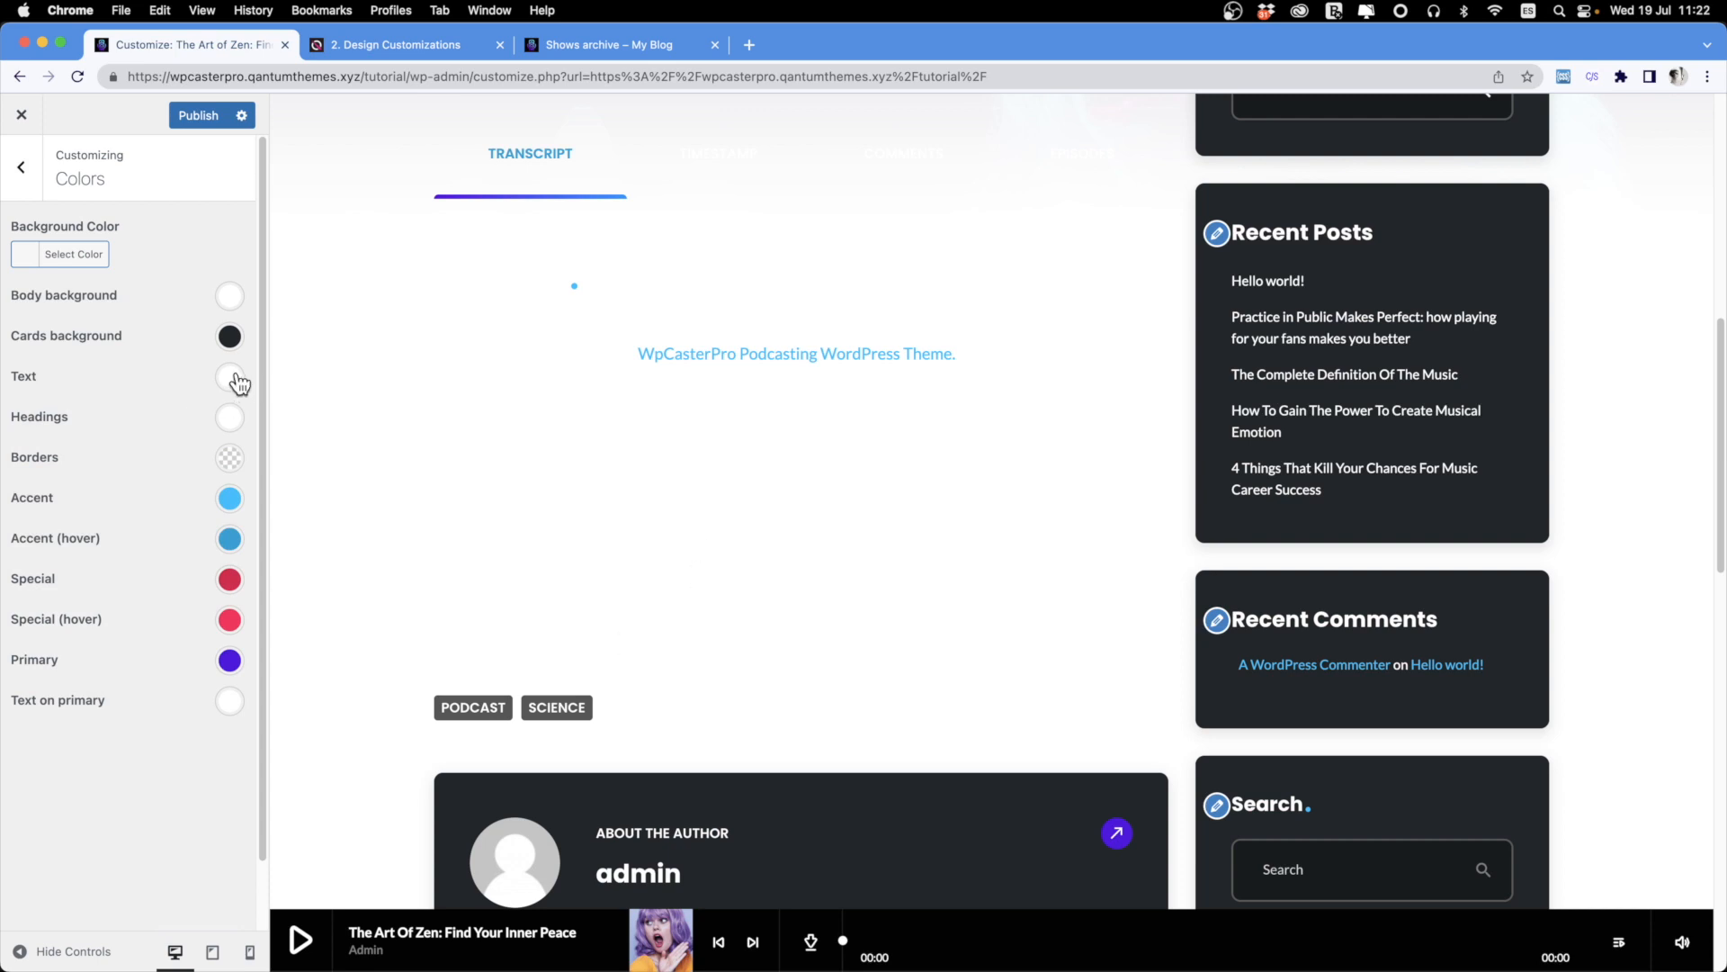
pyautogui.click(230, 378)
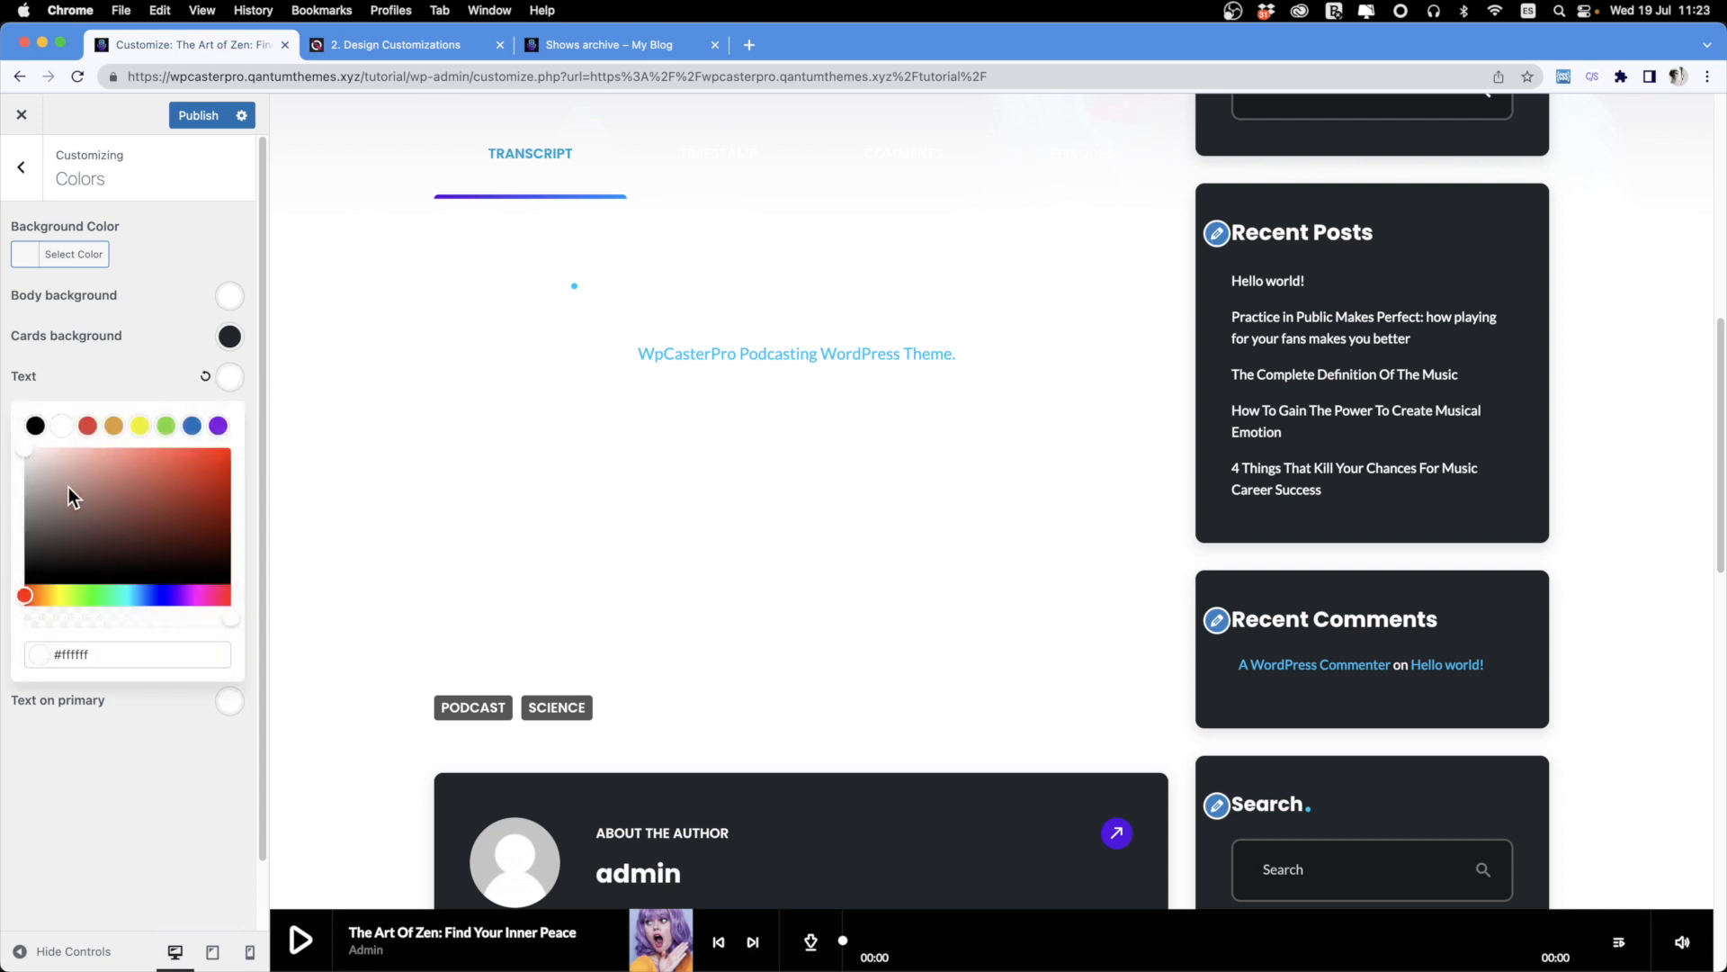
pyautogui.moveTo(26, 452); pyautogui.dragTo(24, 526)
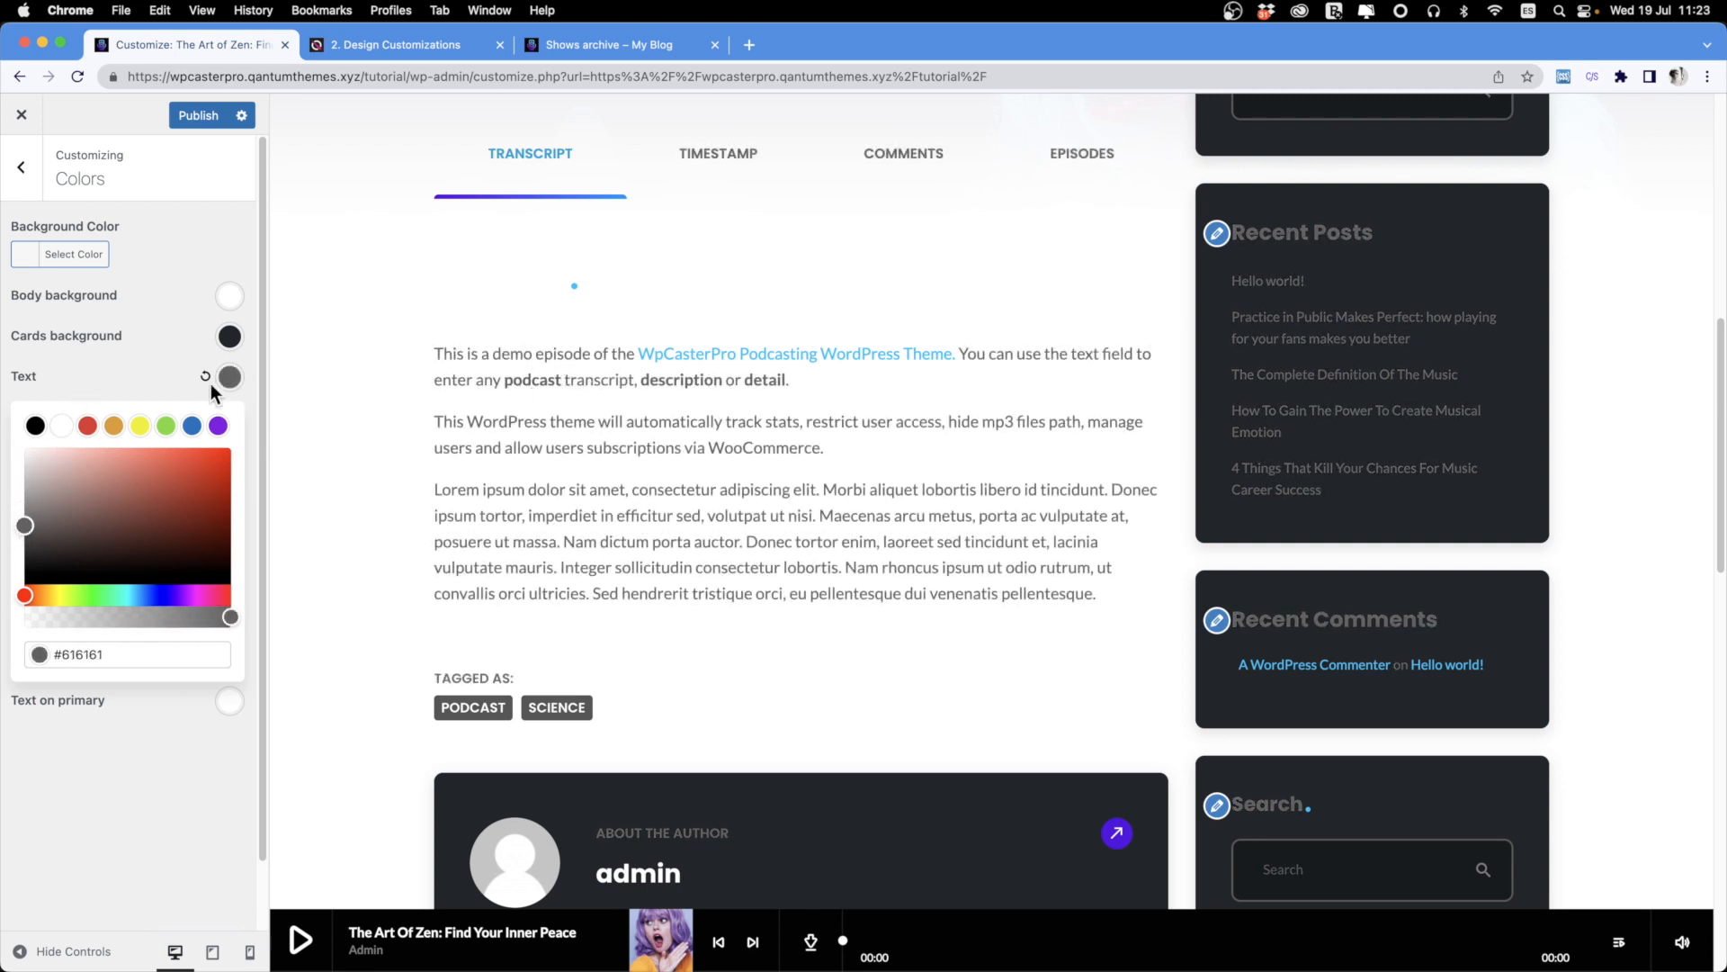
pyautogui.click(115, 355)
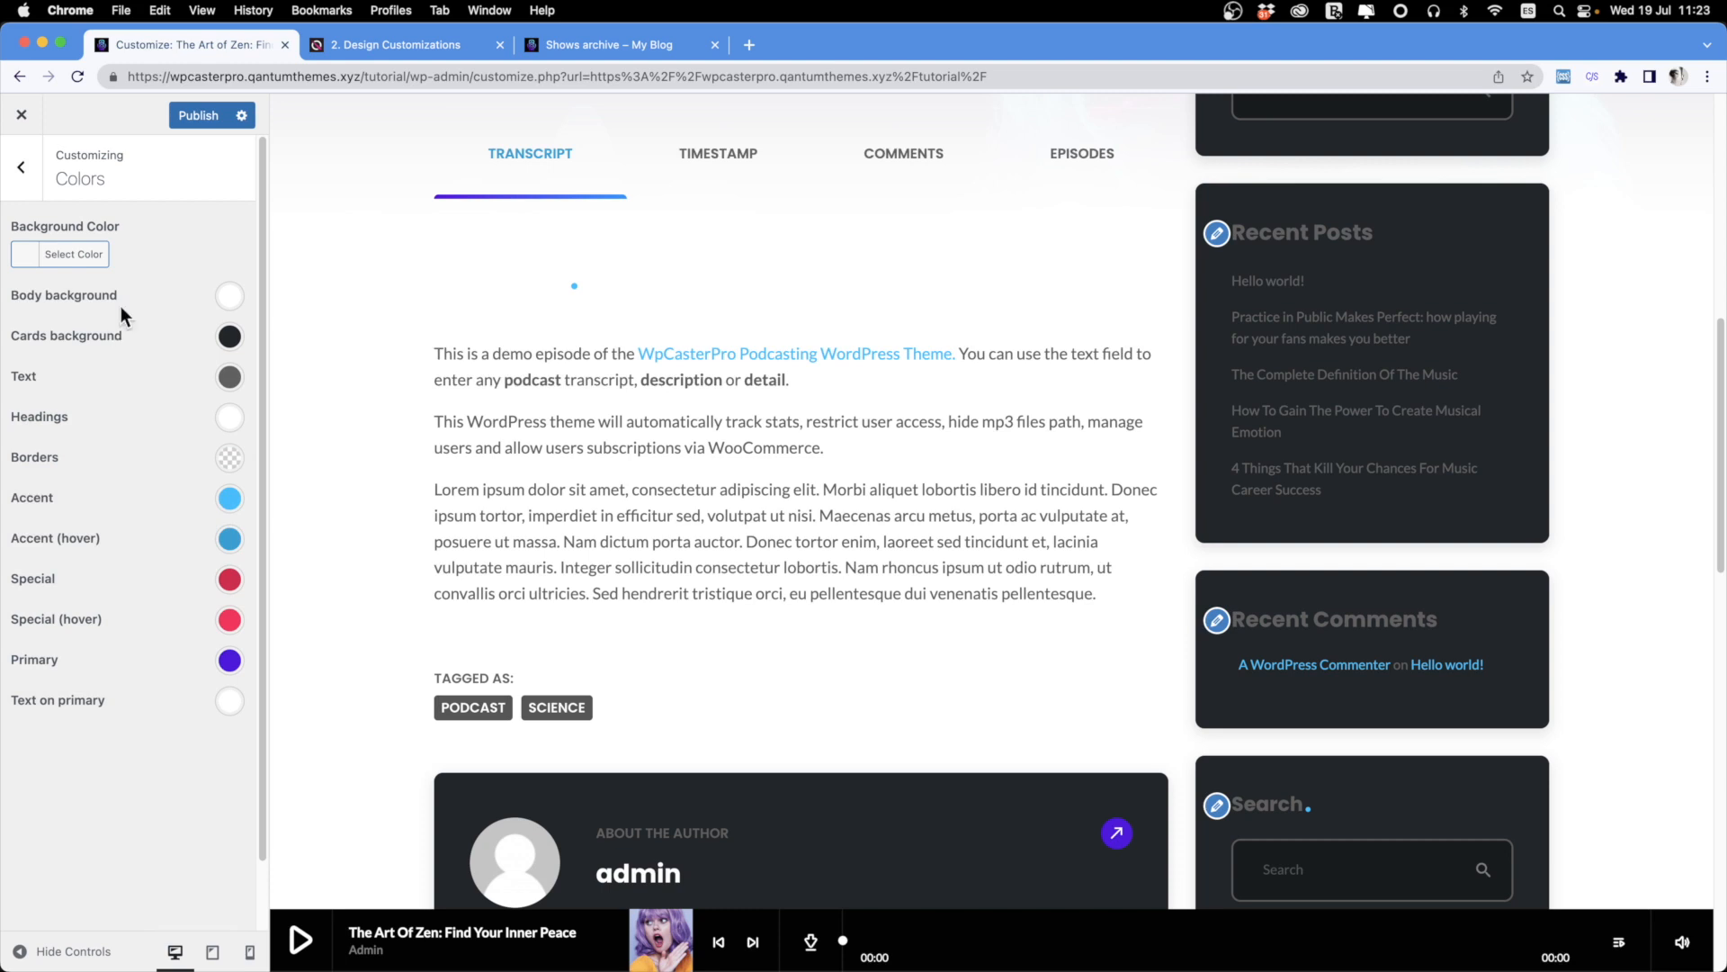
# Set the body background color to black (#000000).
pyautogui.click(231, 297)
pyautogui.click(35, 344)
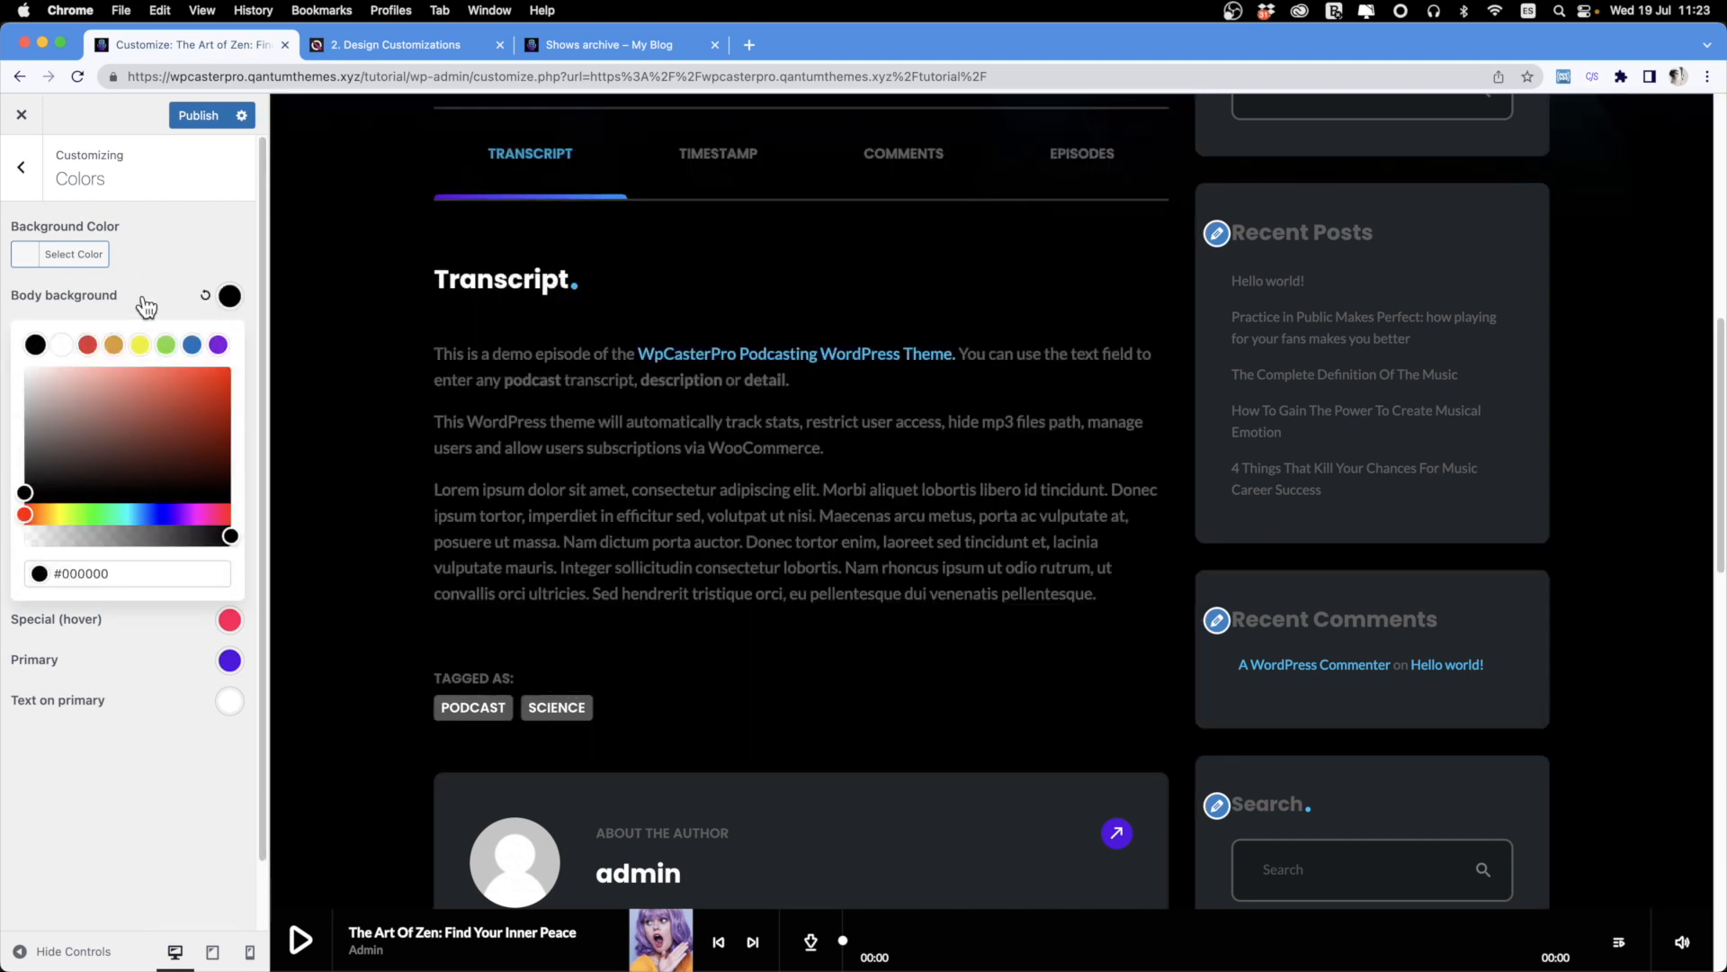
pyautogui.click(143, 295)
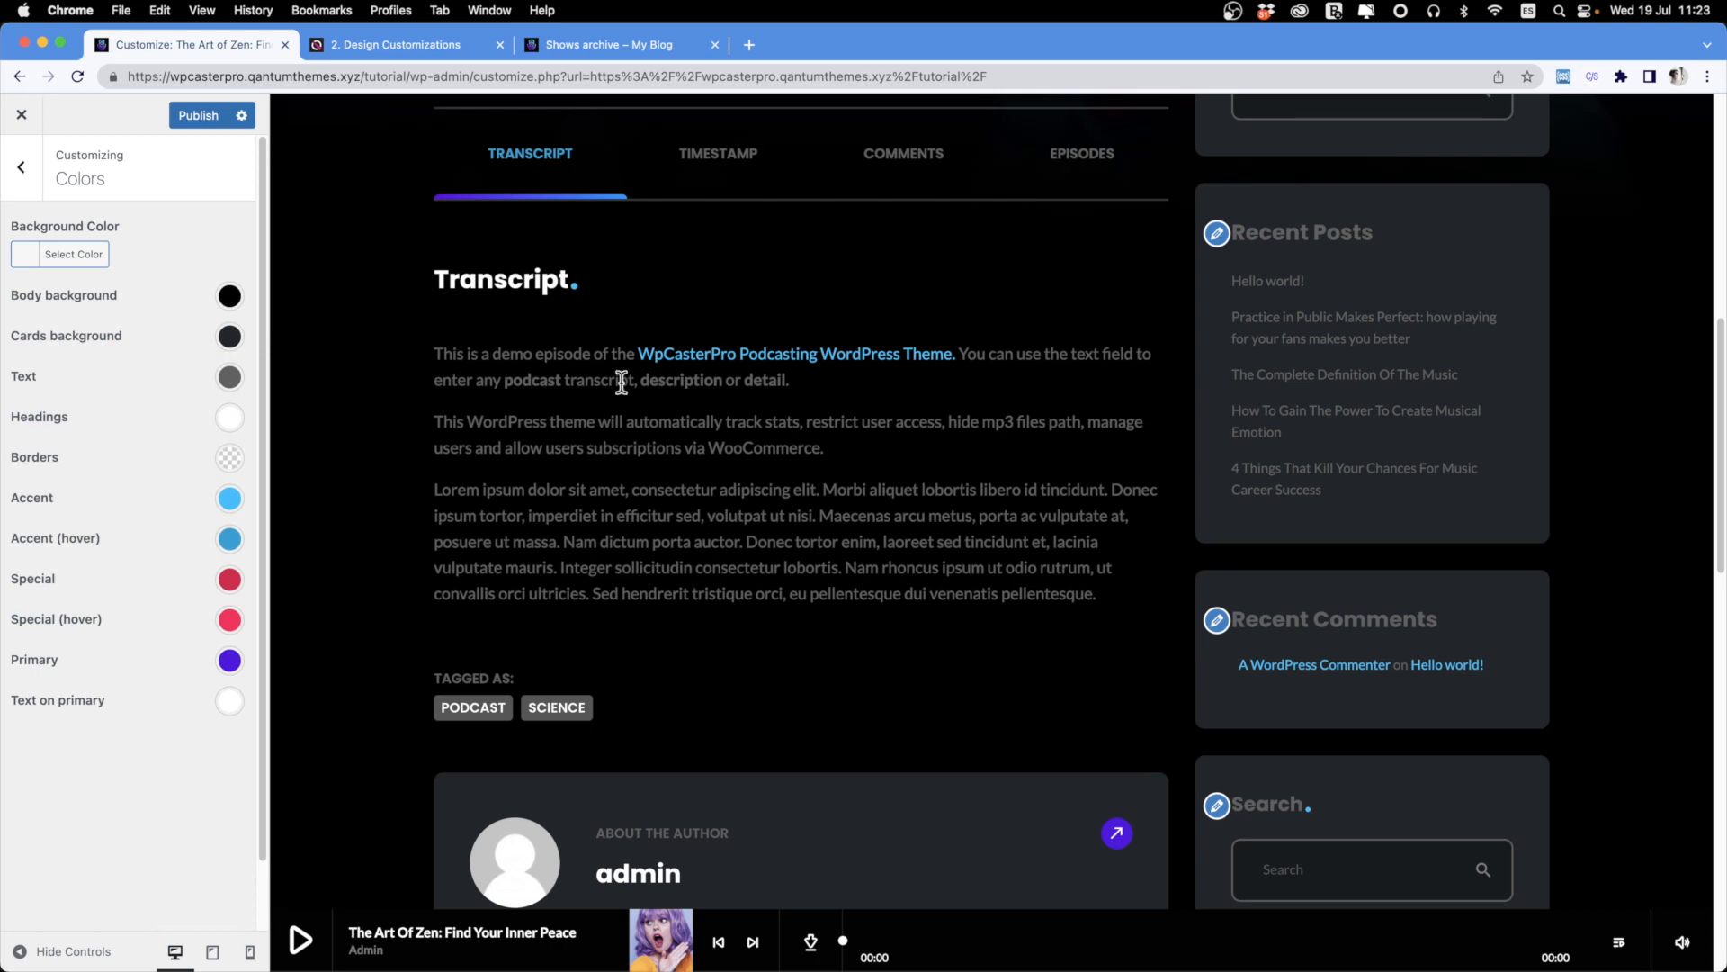
# Set the text color to the light grey #c9c9c9 and check it on the episode page.
pyautogui.scroll(3, 628, 398)
pyautogui.click(231, 376)
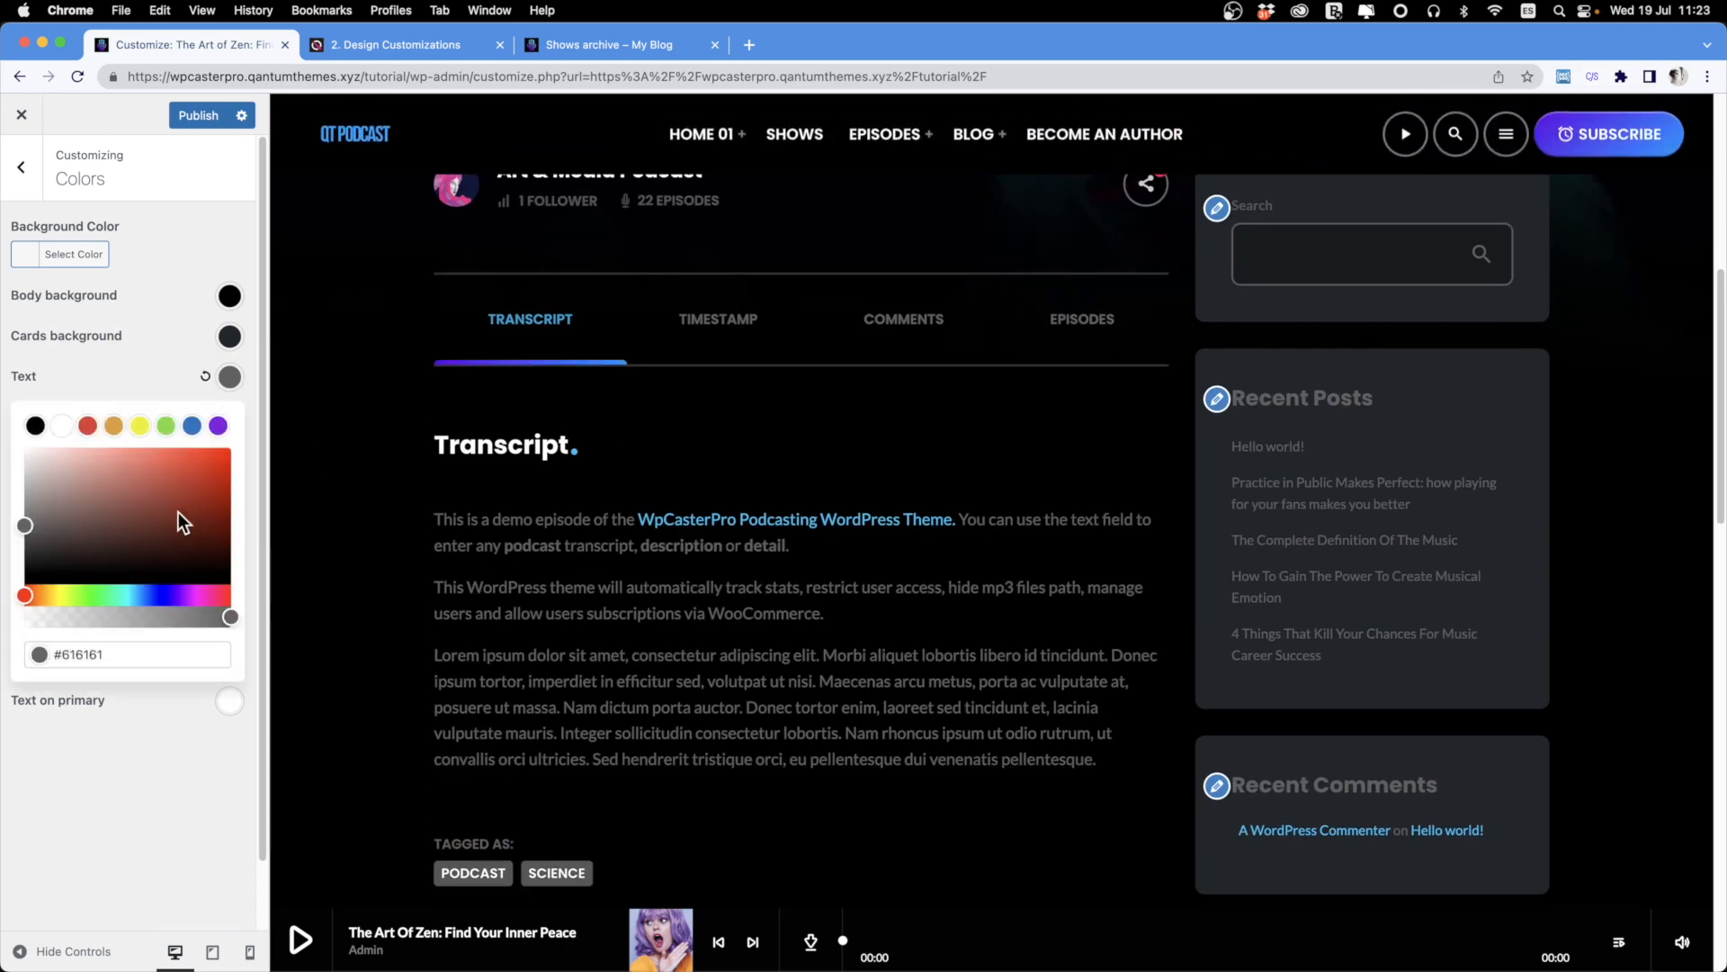
pyautogui.click(25, 477)
pyautogui.click(23, 475)
pyautogui.scroll(5, 692, 495)
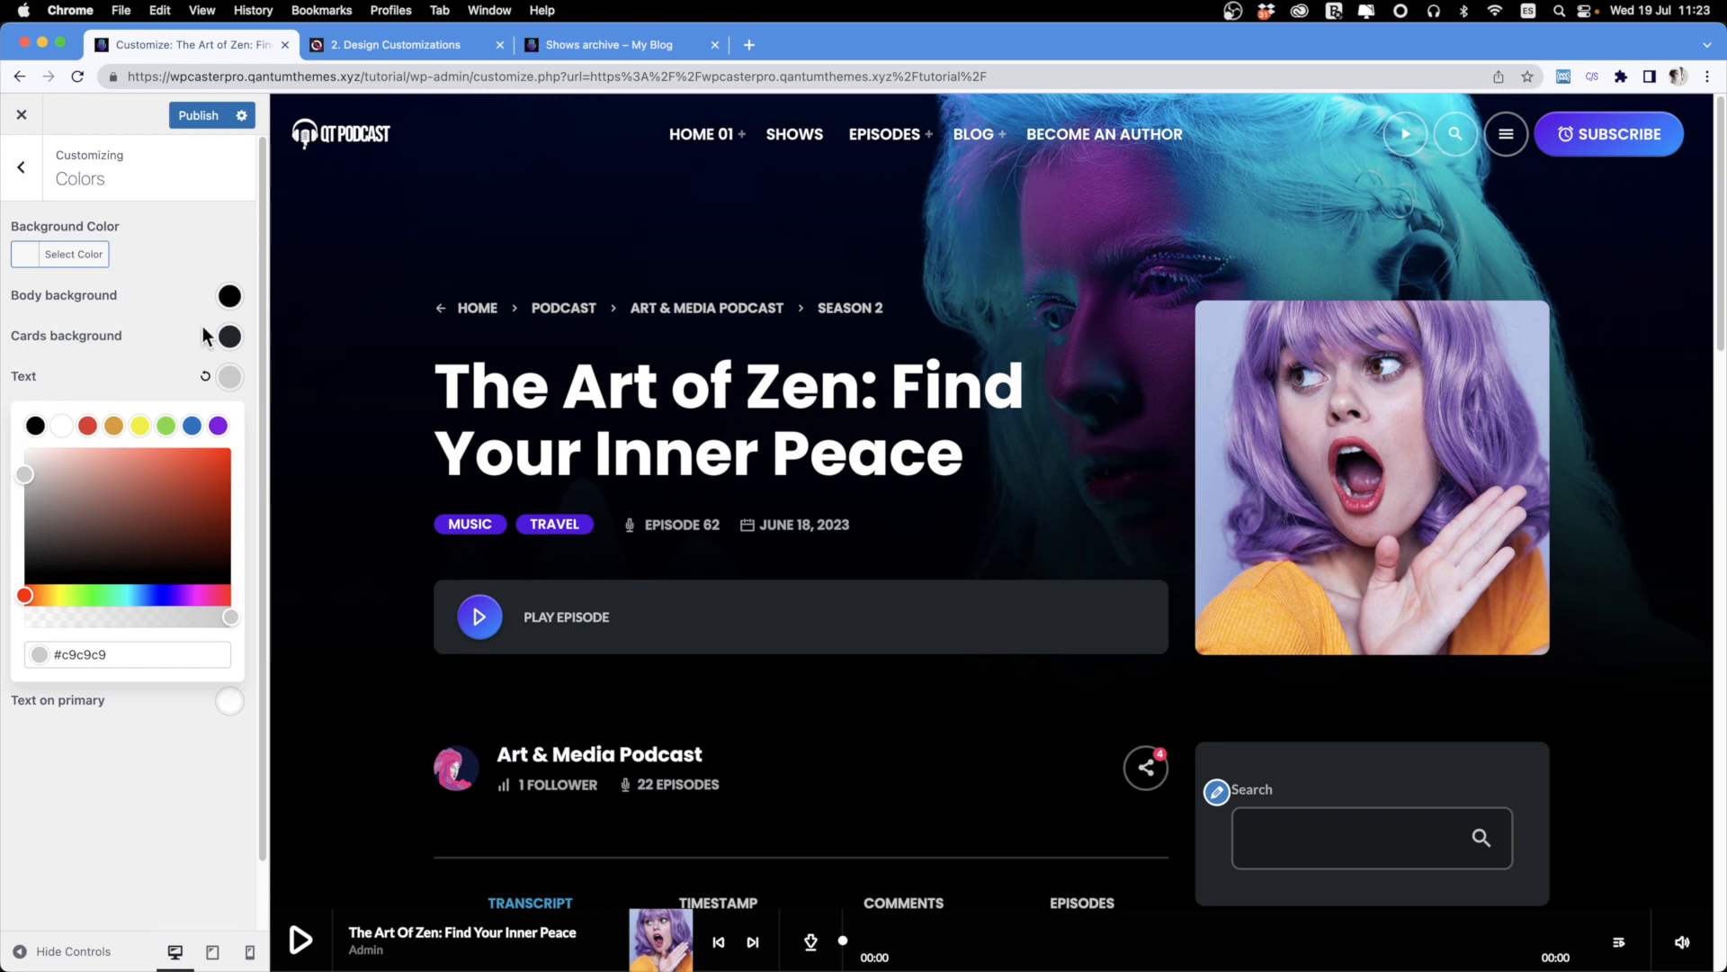
pyautogui.click(89, 385)
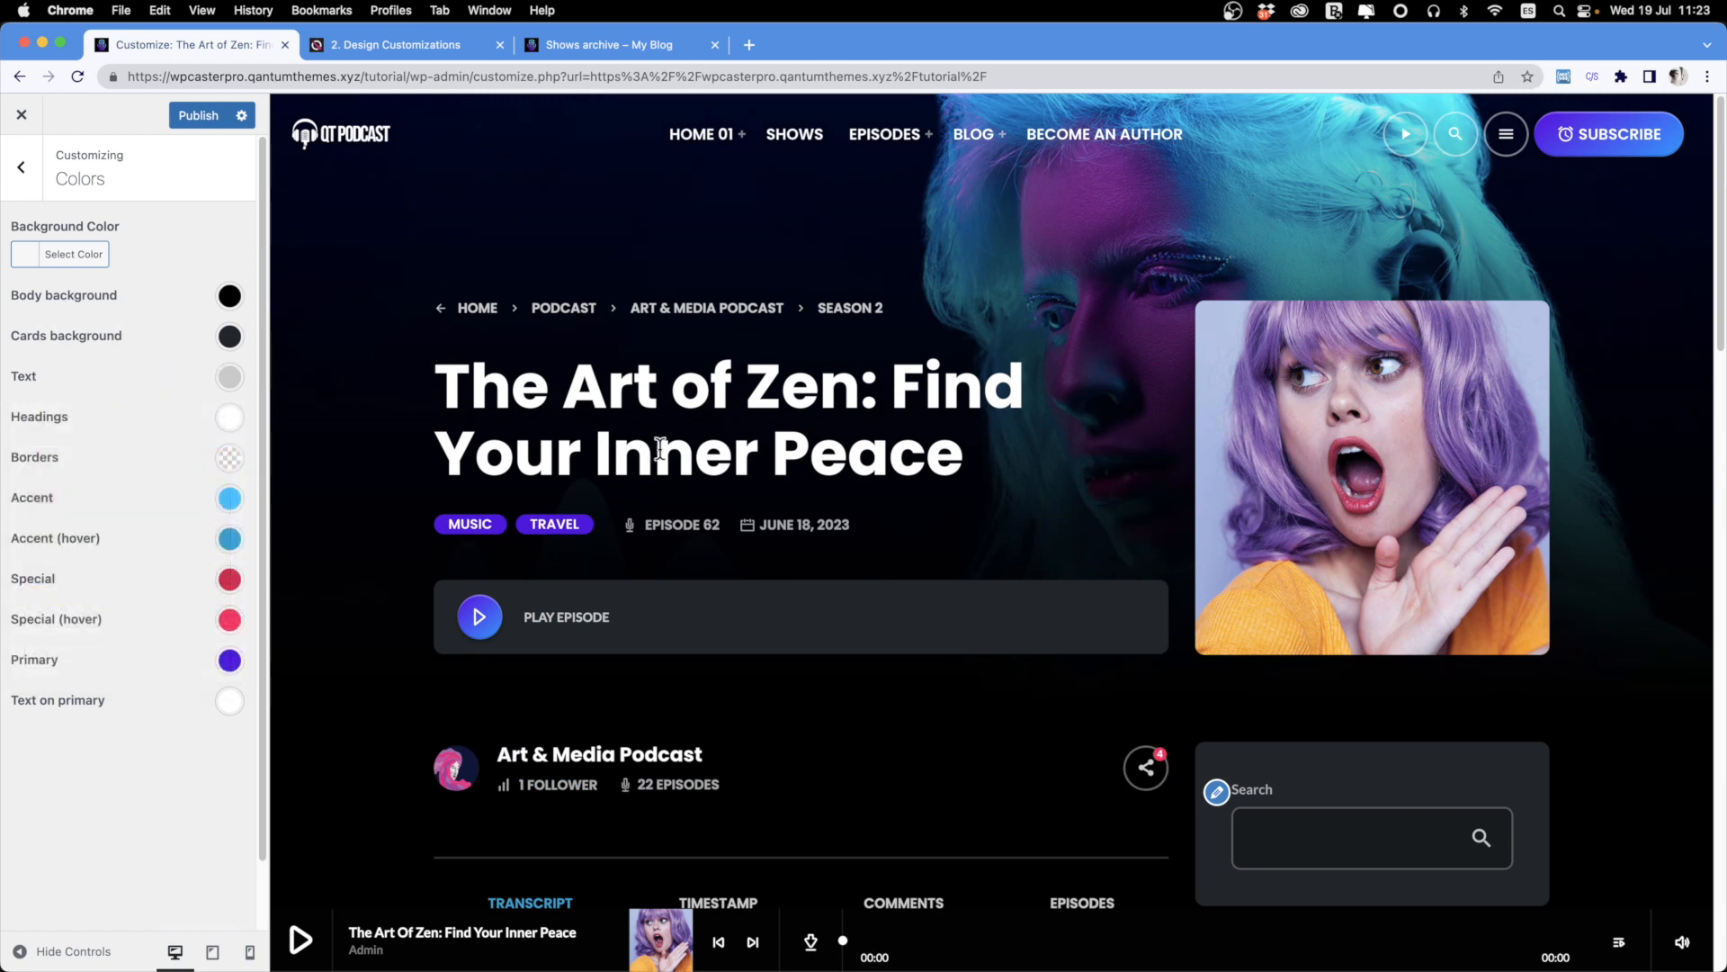
# Set the body background to white and the cards background to the light grey #c9c9c9.
pyautogui.click(229, 297)
pyautogui.click(67, 351)
pyautogui.click(191, 306)
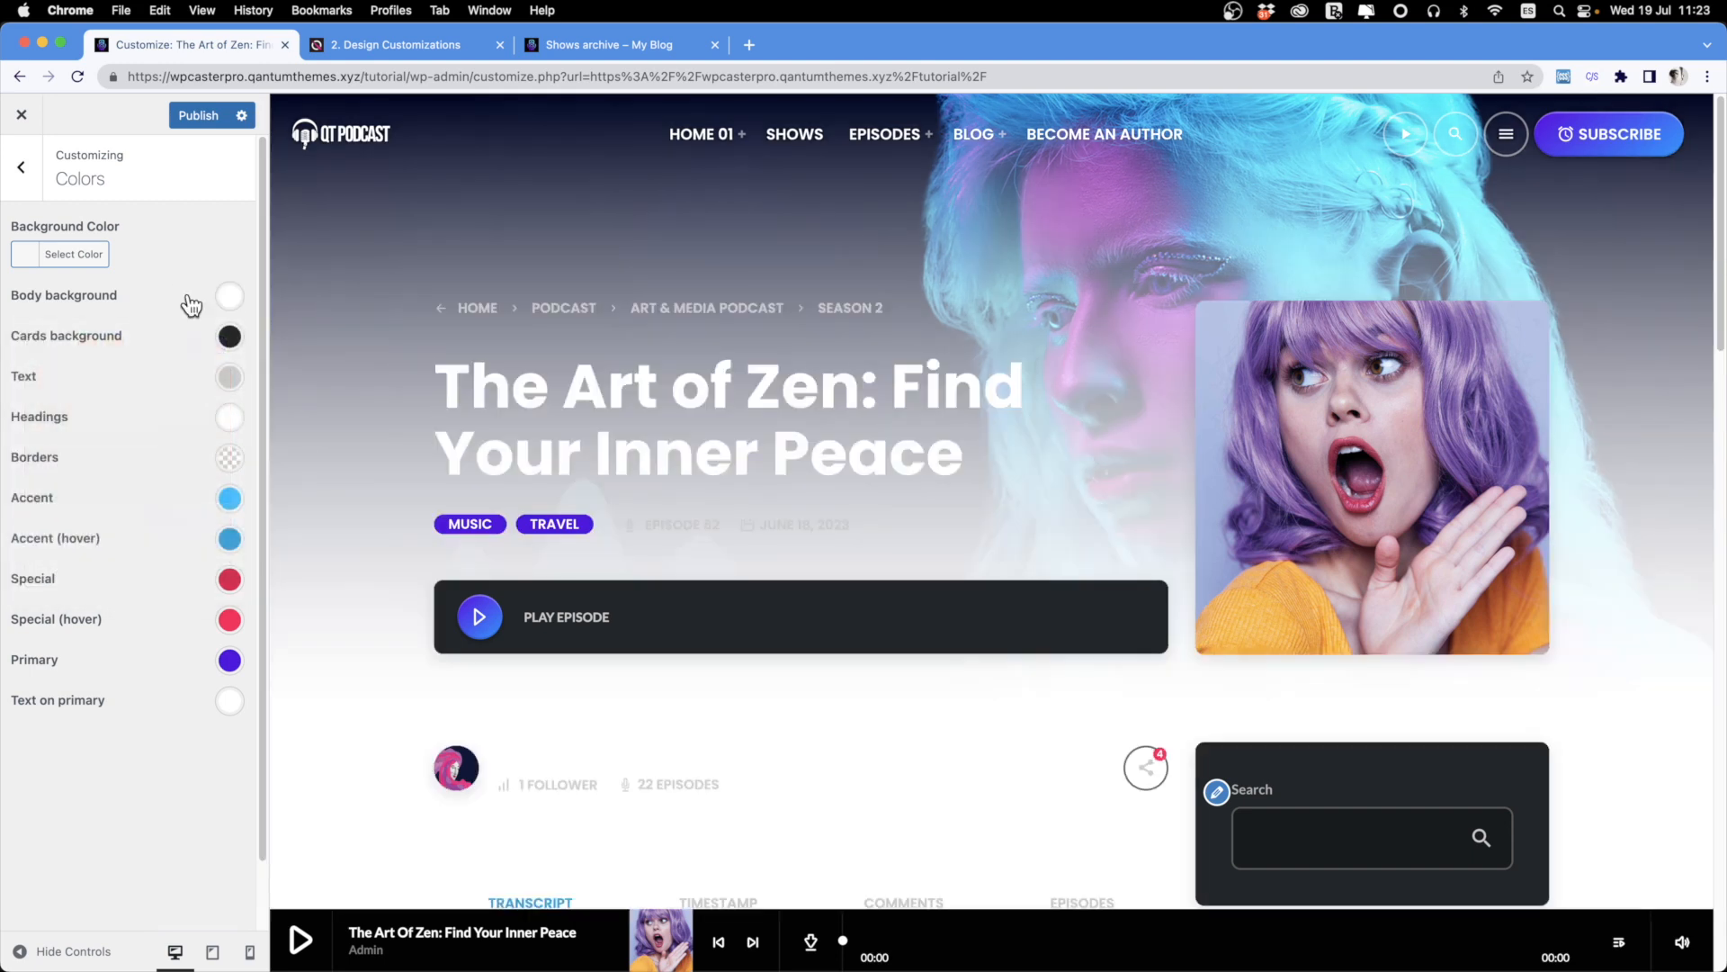
pyautogui.click(231, 342)
pyautogui.moveTo(100, 435); pyautogui.dragTo(8, 436)
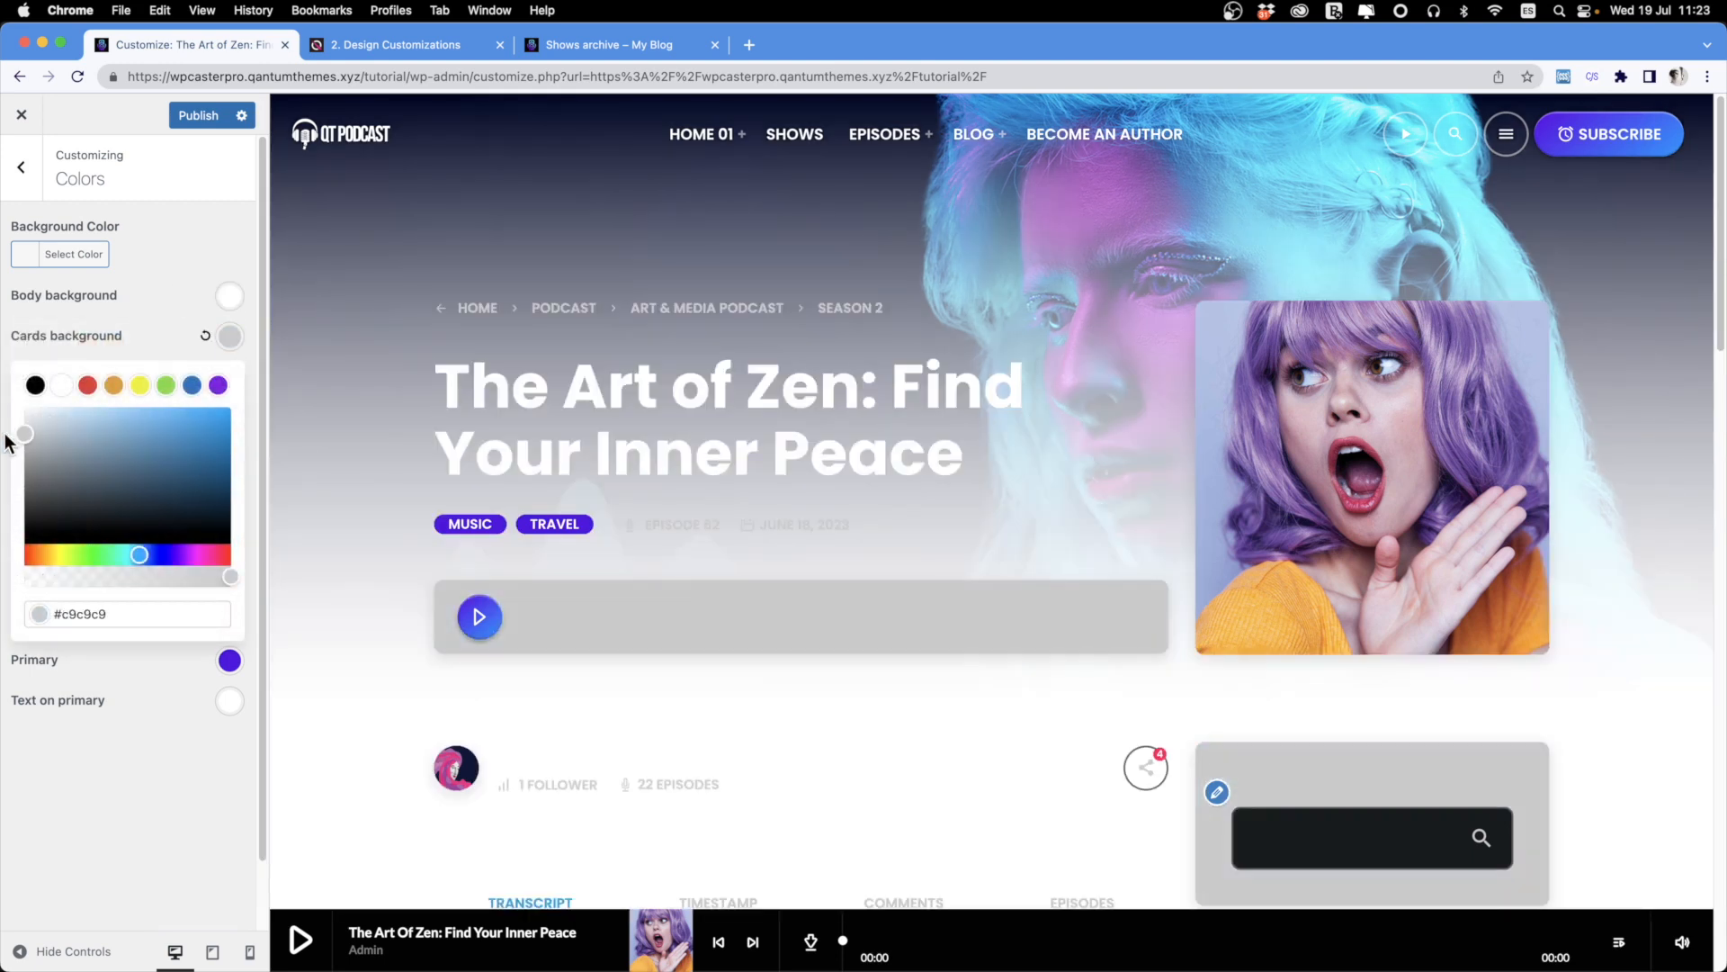
pyautogui.click(124, 297)
# Set the headings color to black.
pyautogui.click(230, 419)
pyautogui.click(34, 464)
pyautogui.click(111, 360)
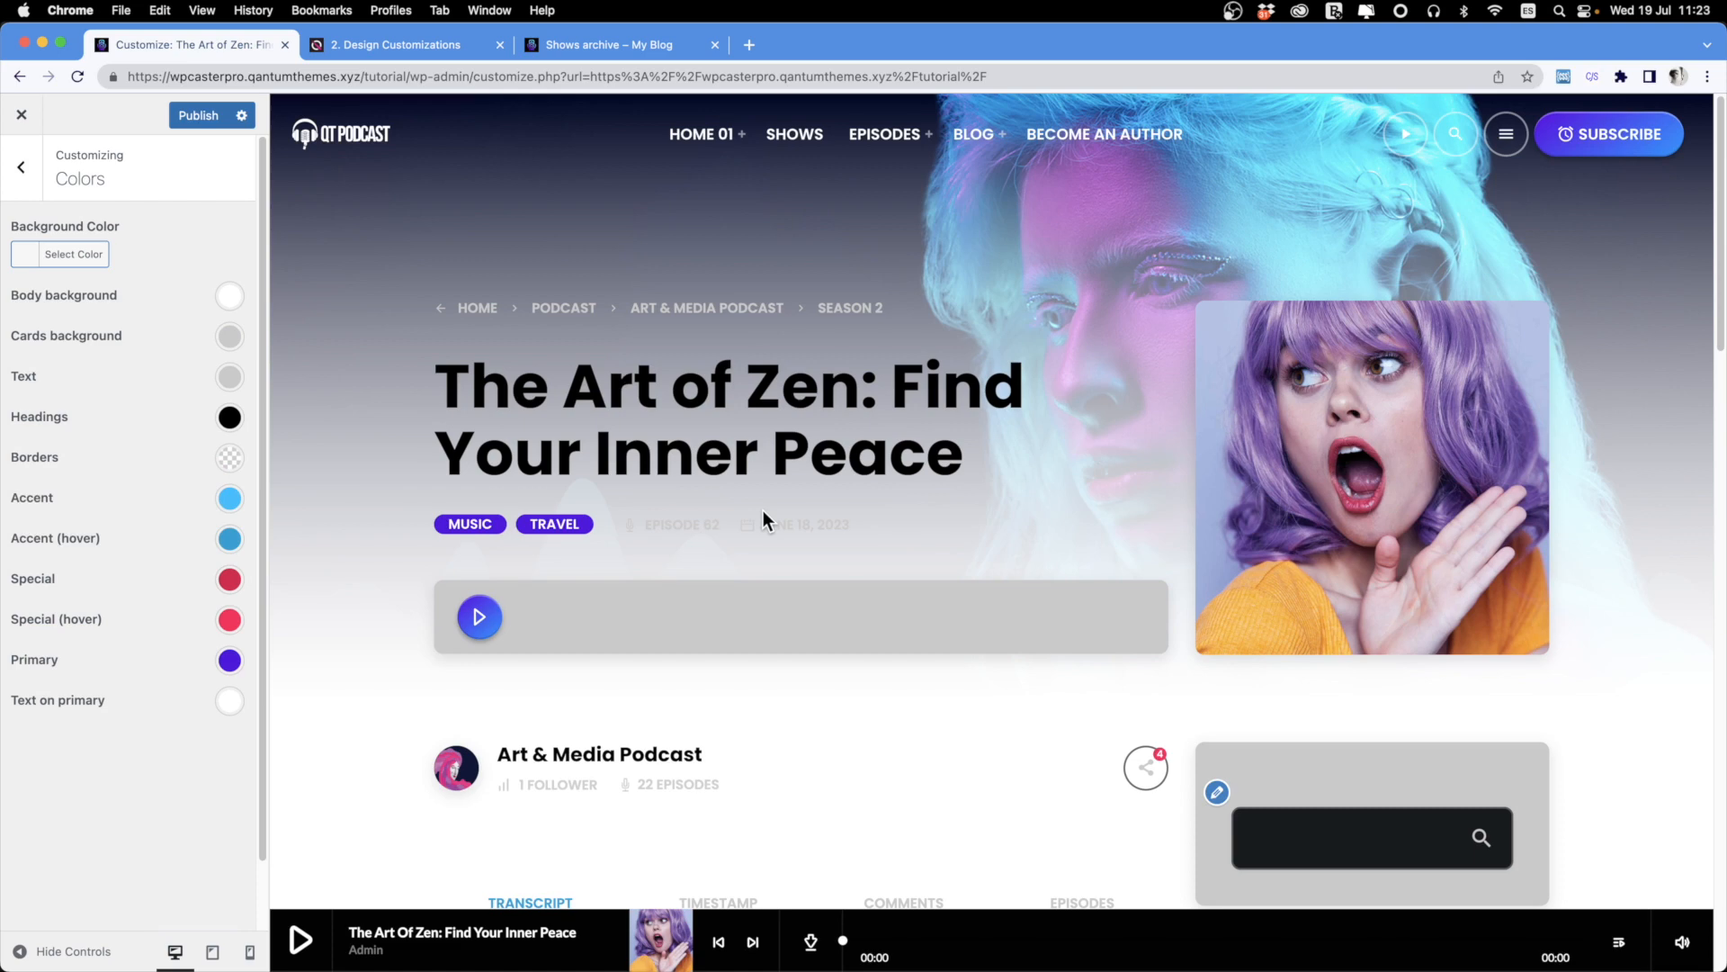
# Look over the episode page's text and set the text color to the dark grey #3d3d3d.
pyautogui.scroll(-10, 763, 510)
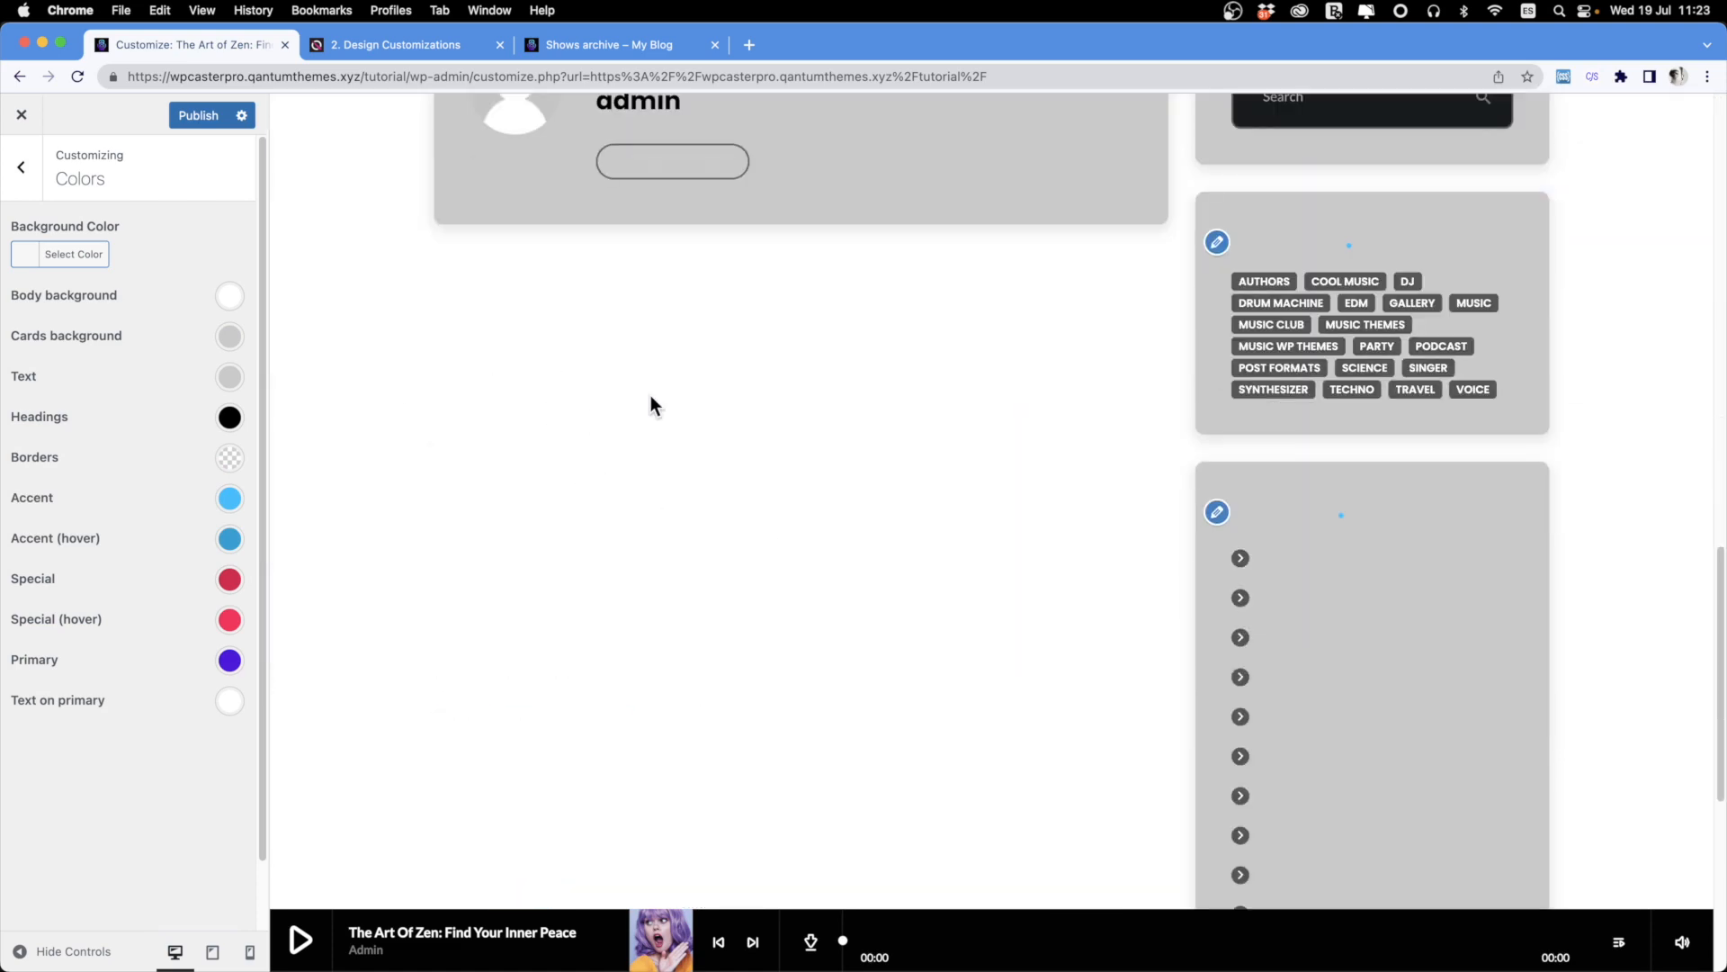
pyautogui.scroll(10, 660, 397)
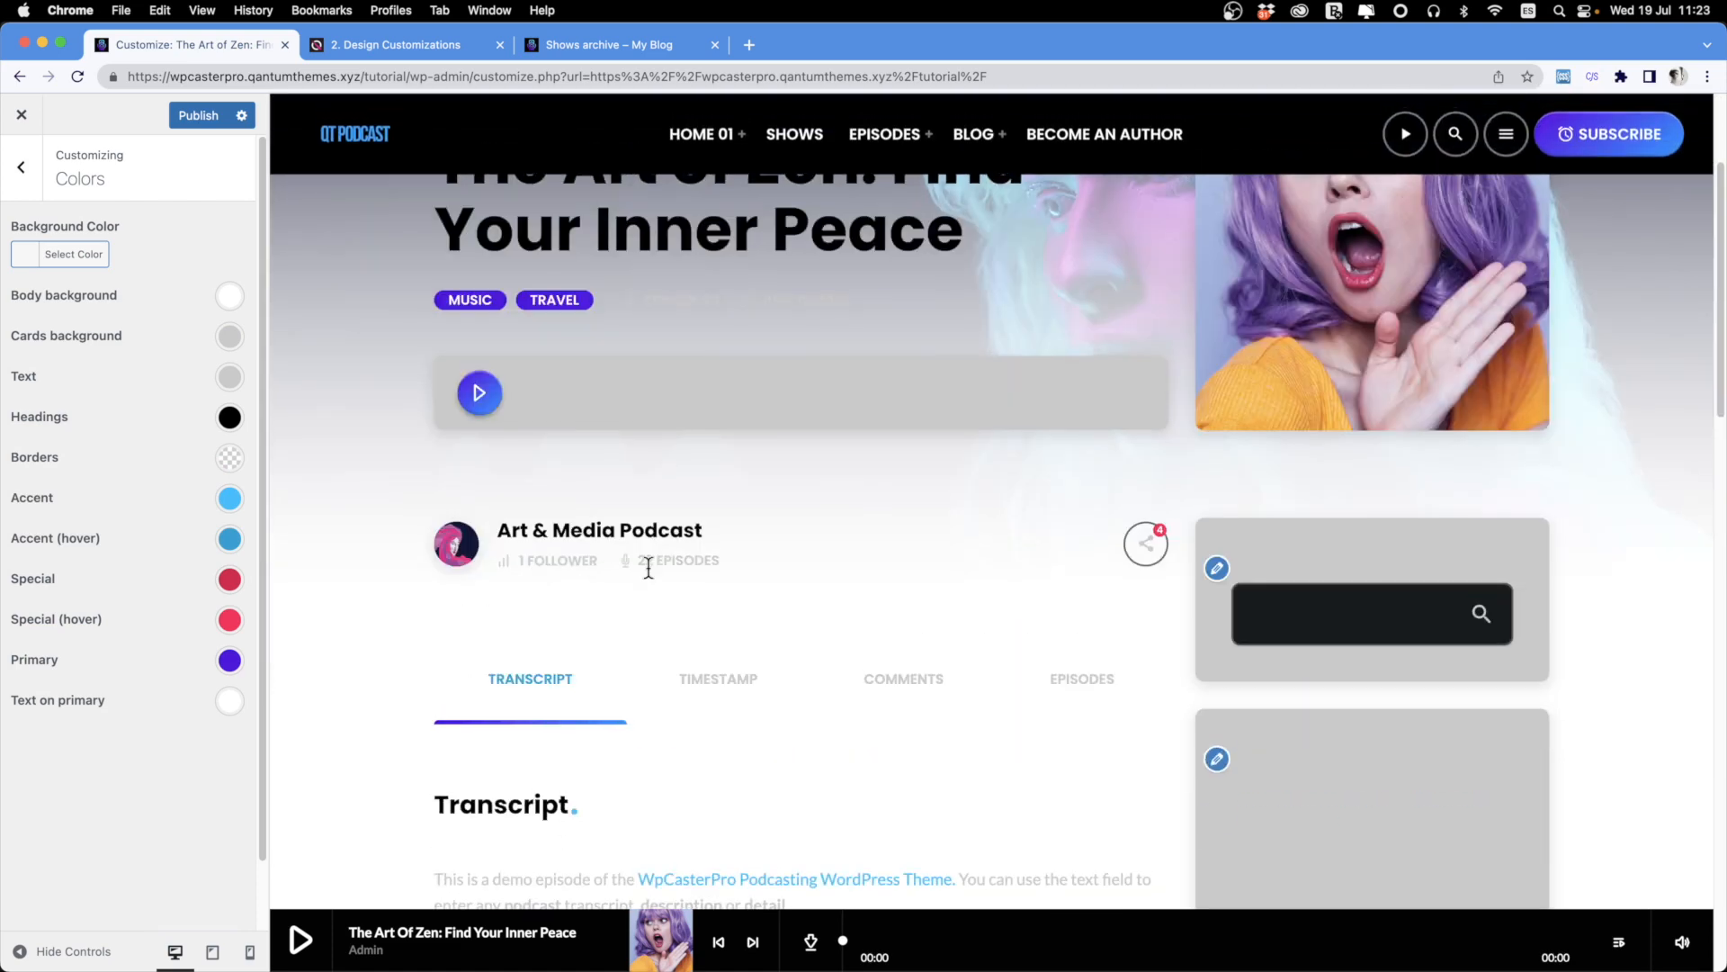
pyautogui.scroll(-5, 694, 472)
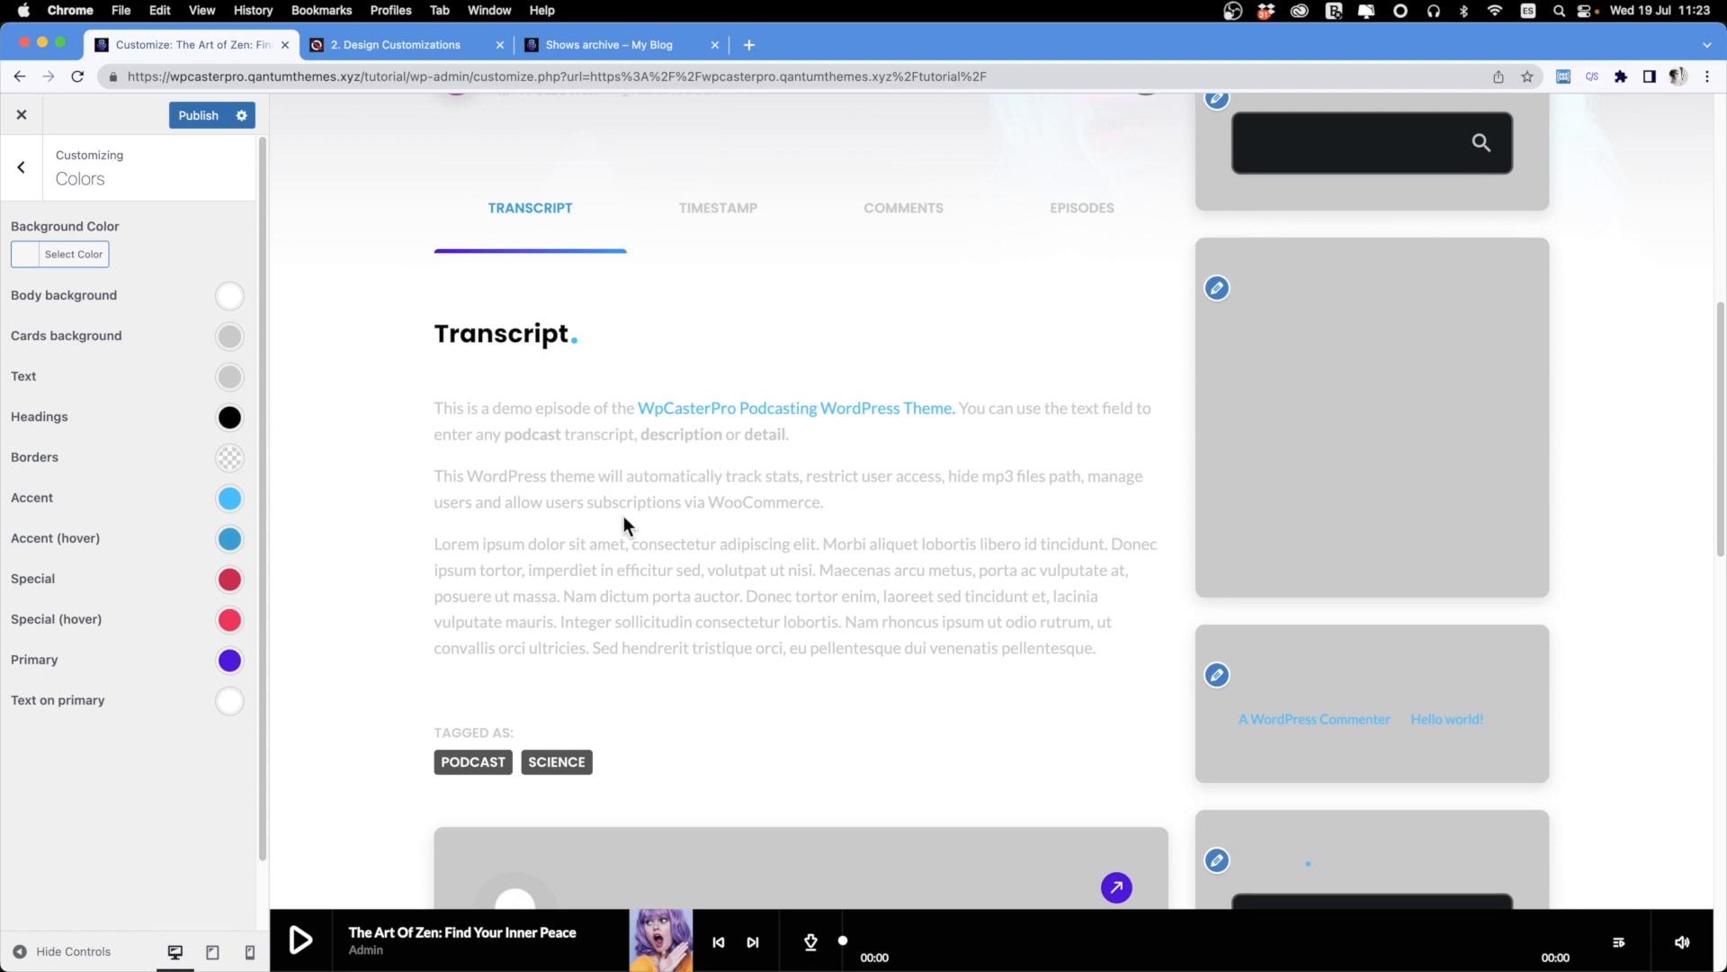
pyautogui.click(227, 387)
pyautogui.moveTo(110, 484); pyautogui.dragTo(23, 544)
pyautogui.scroll(10, 418, 410)
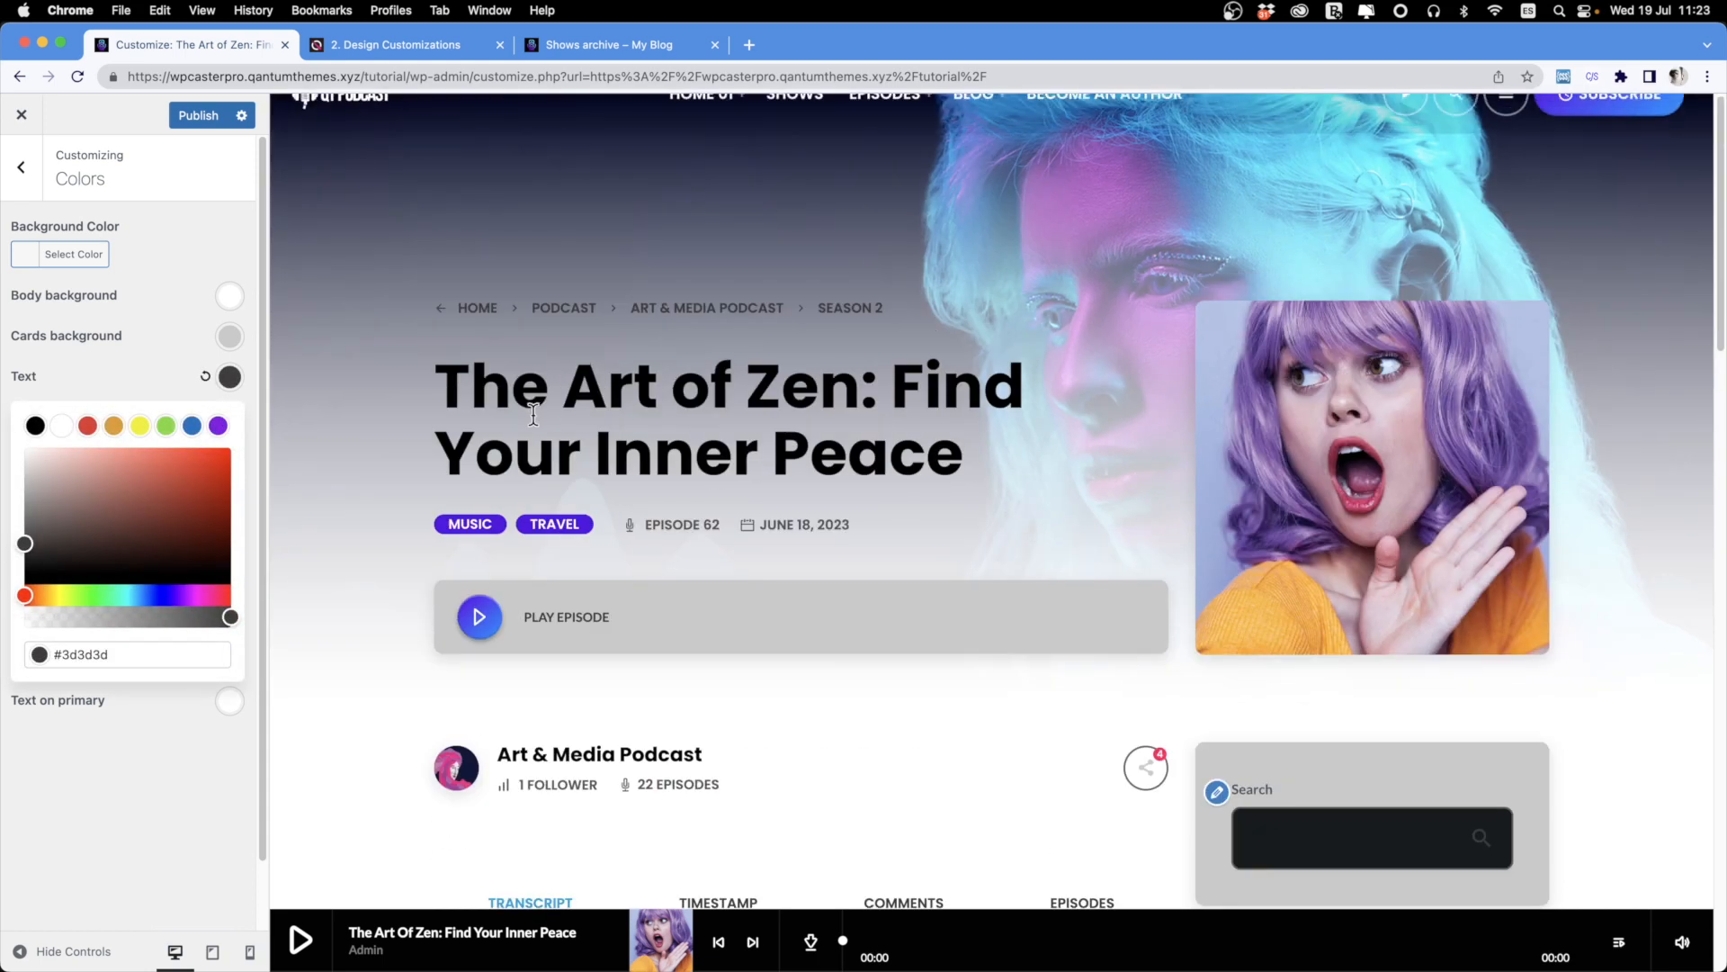
pyautogui.click(156, 362)
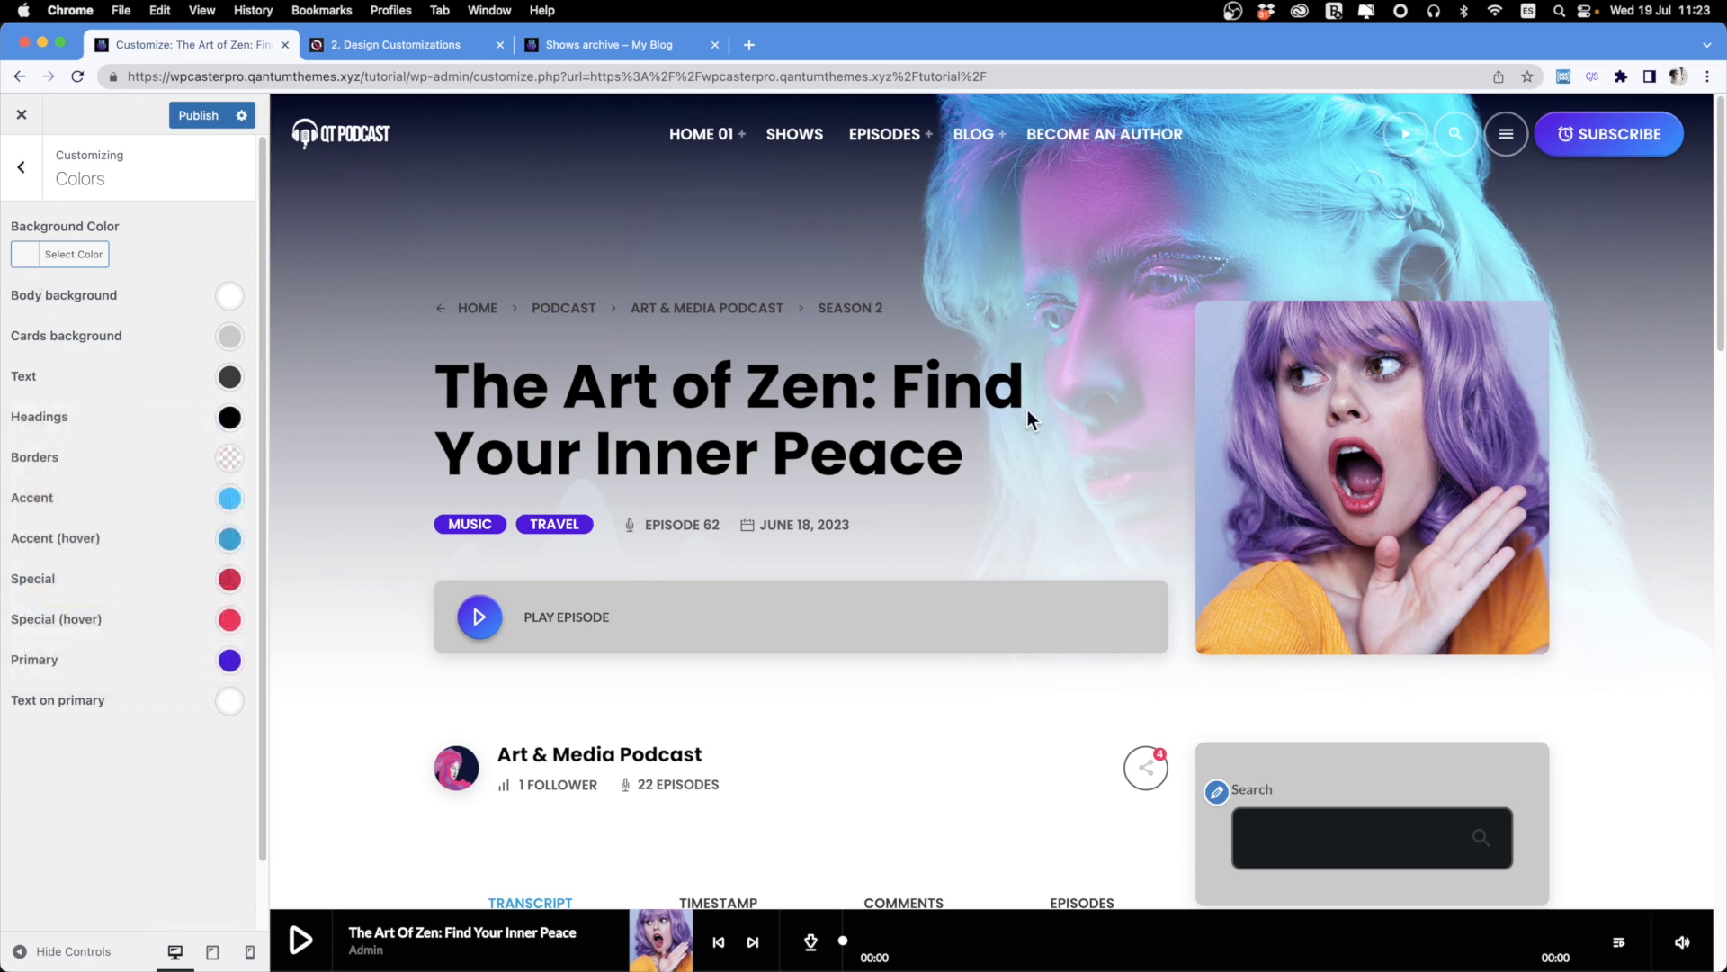
# Review the light scheme on the episode page, then set the body background to black and the cards background to #2e2e2e.
pyautogui.scroll(-10, 1028, 408)
pyautogui.scroll(10, 1031, 412)
pyautogui.scroll(-1, 1310, 709)
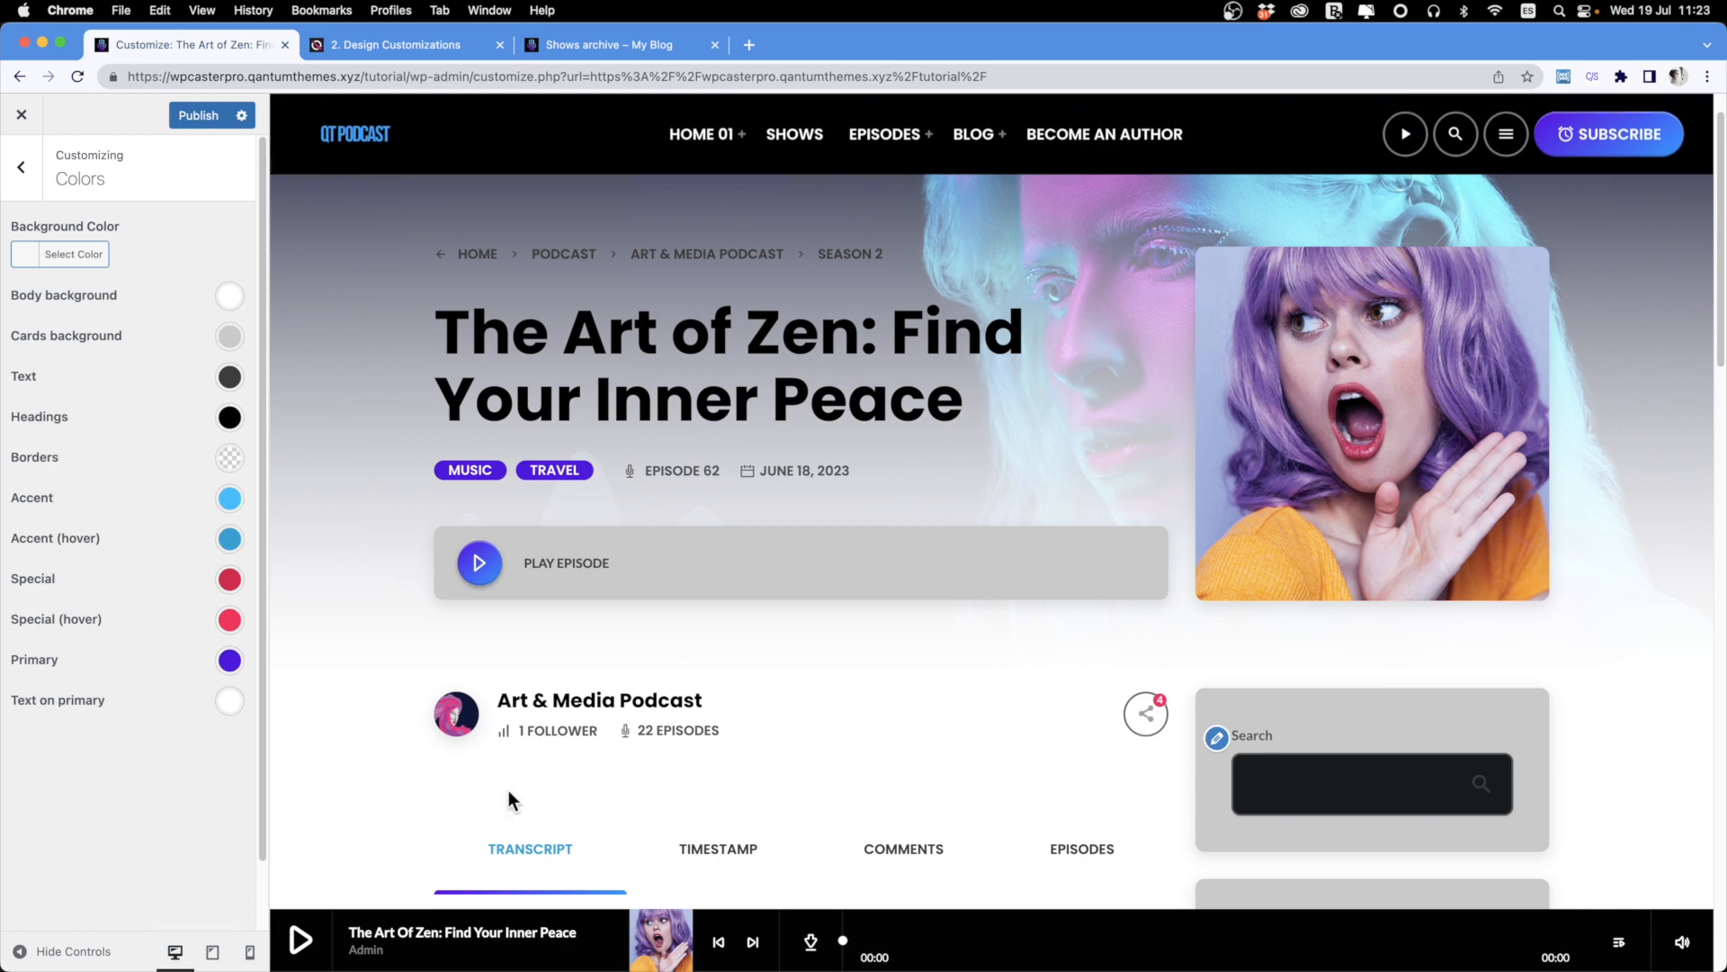
pyautogui.scroll(-10, 481, 780)
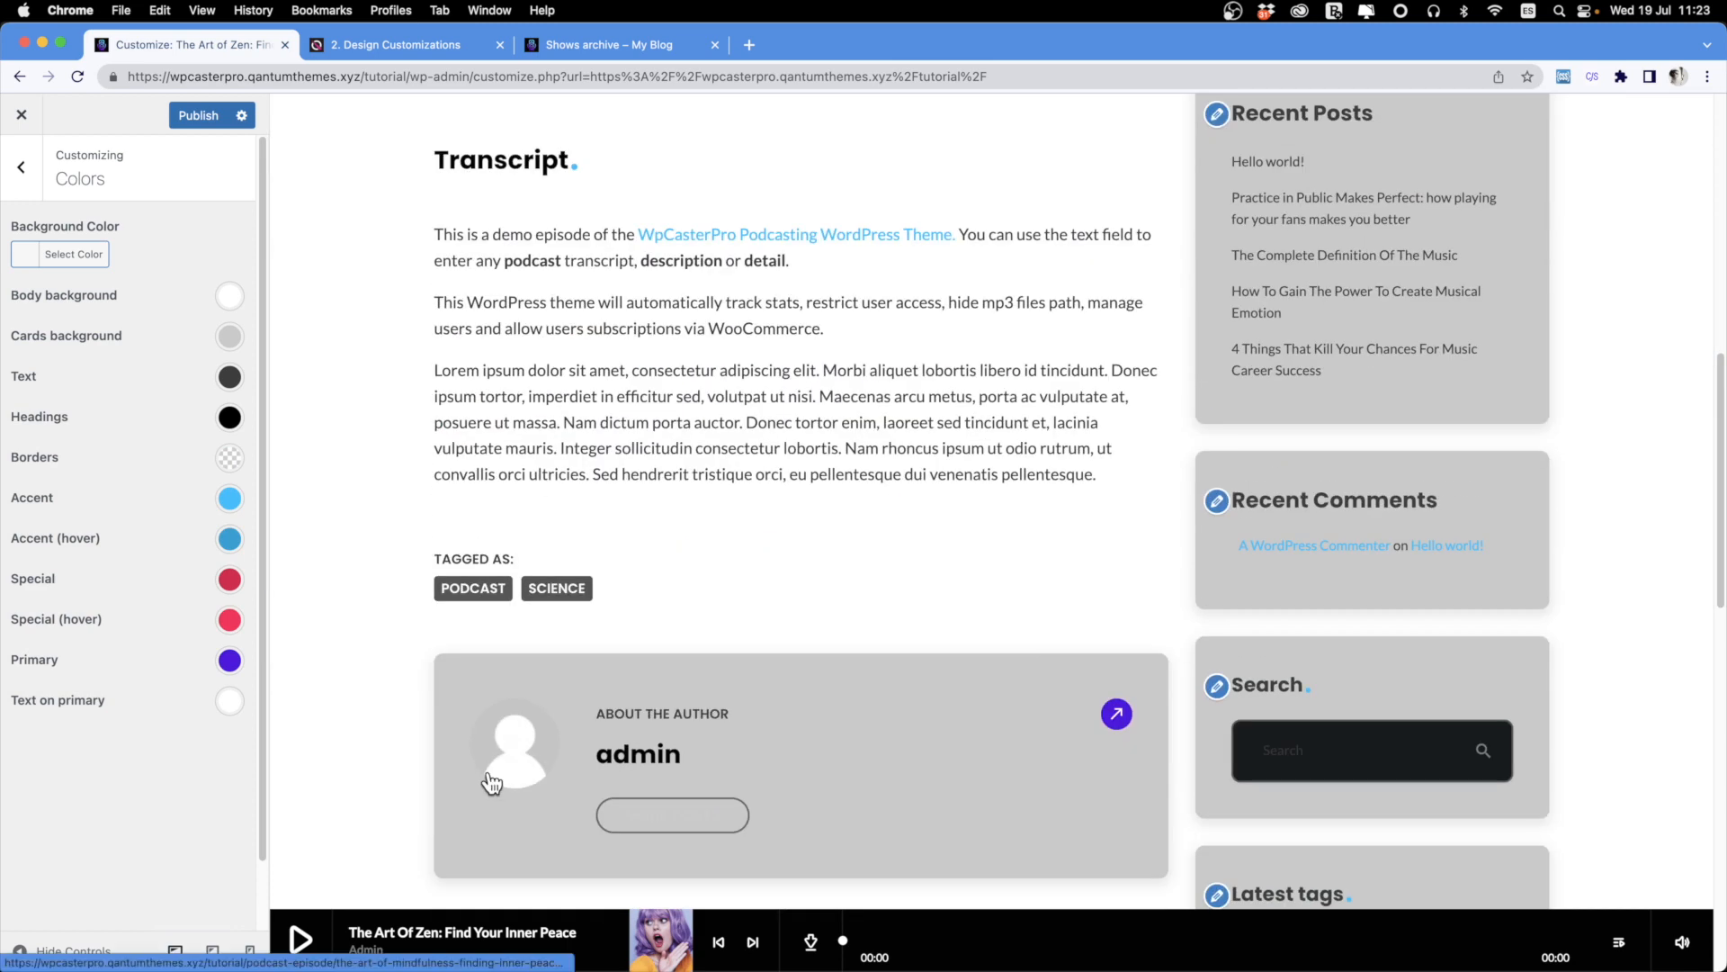
pyautogui.click(229, 298)
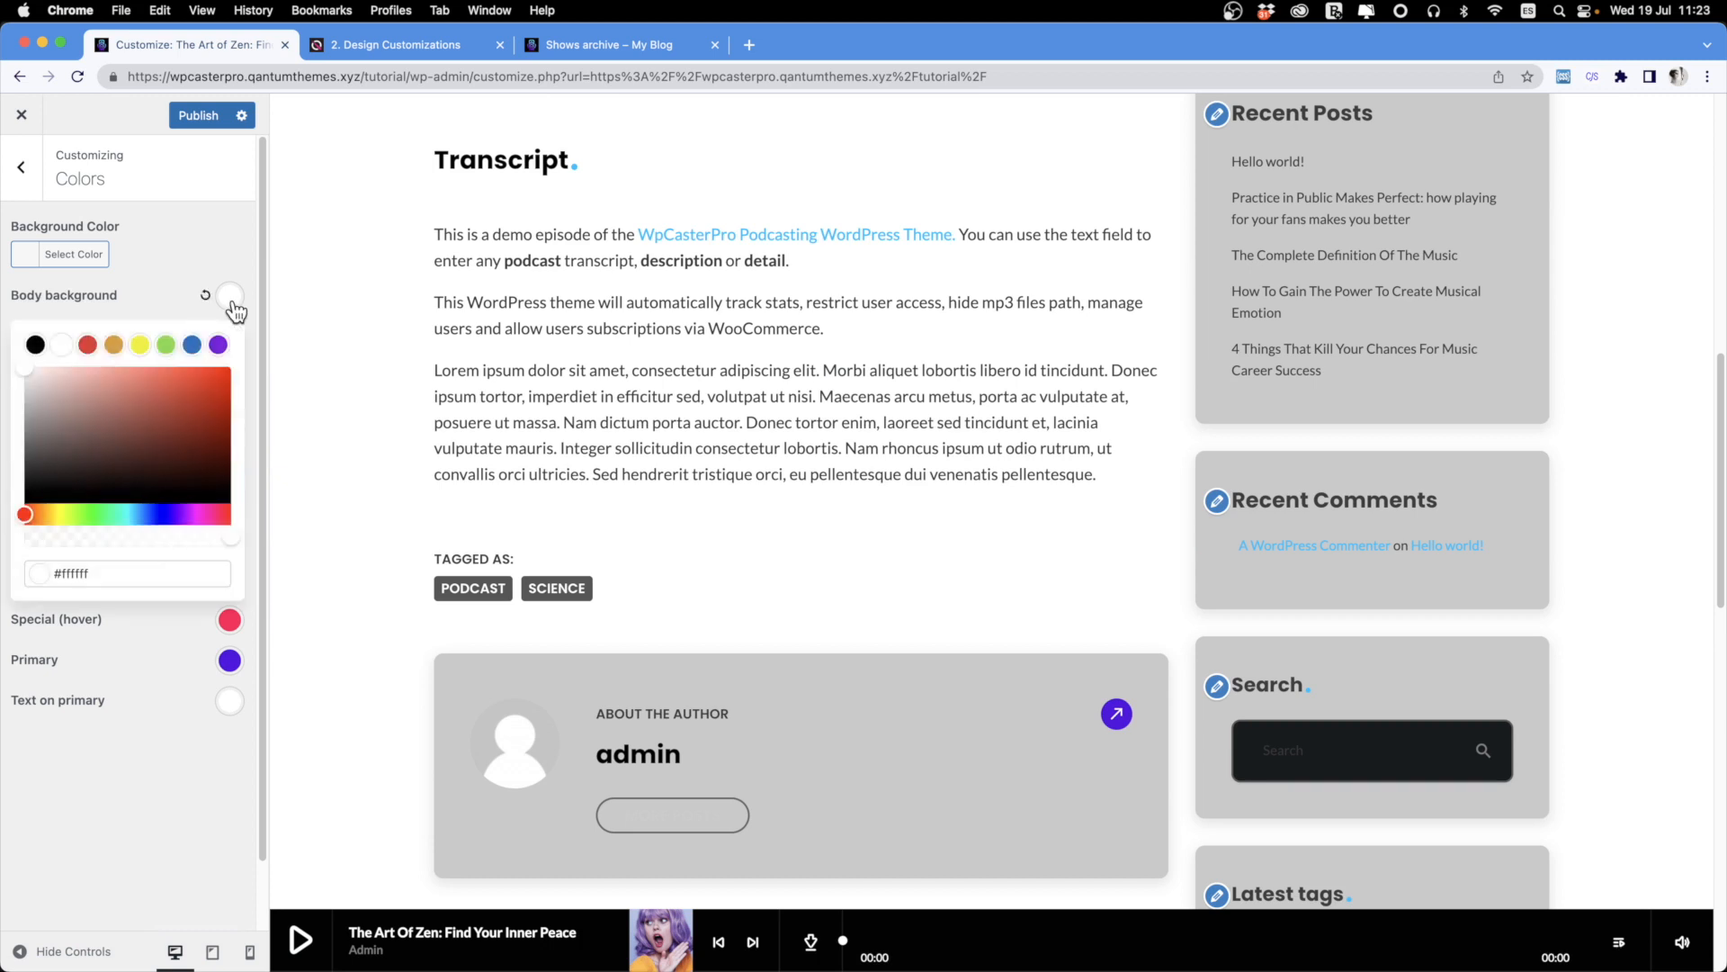
pyautogui.click(35, 344)
pyautogui.click(207, 304)
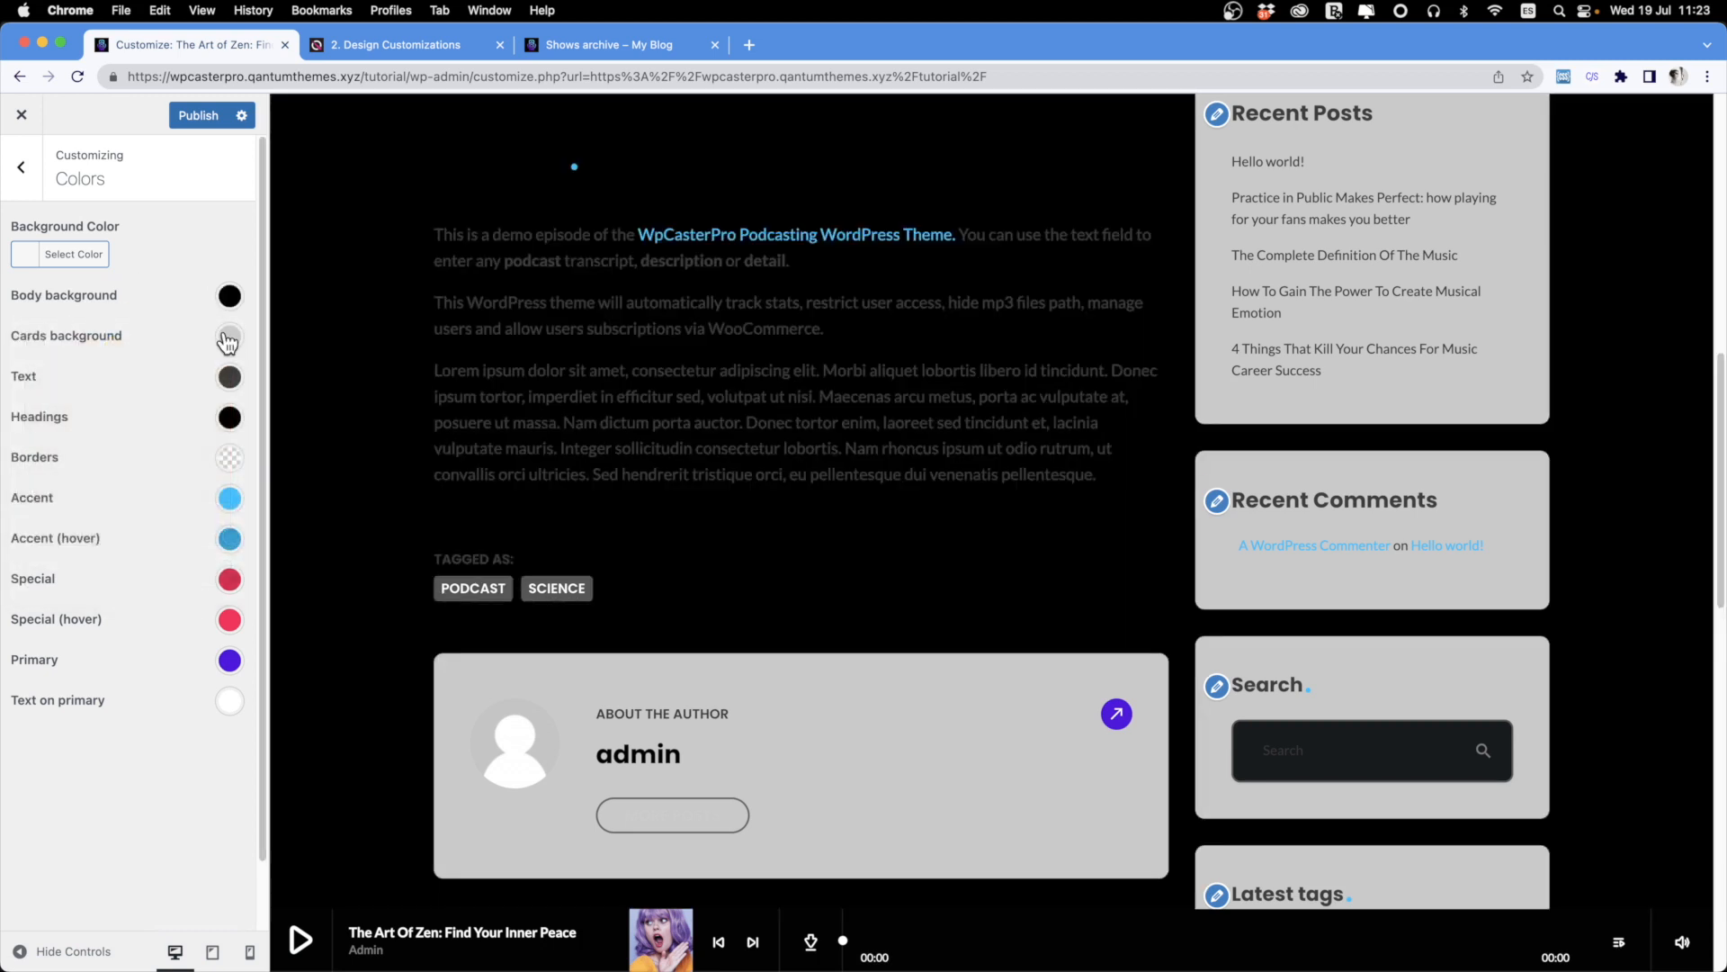
pyautogui.click(227, 338)
pyautogui.moveTo(85, 450); pyautogui.dragTo(13, 517)
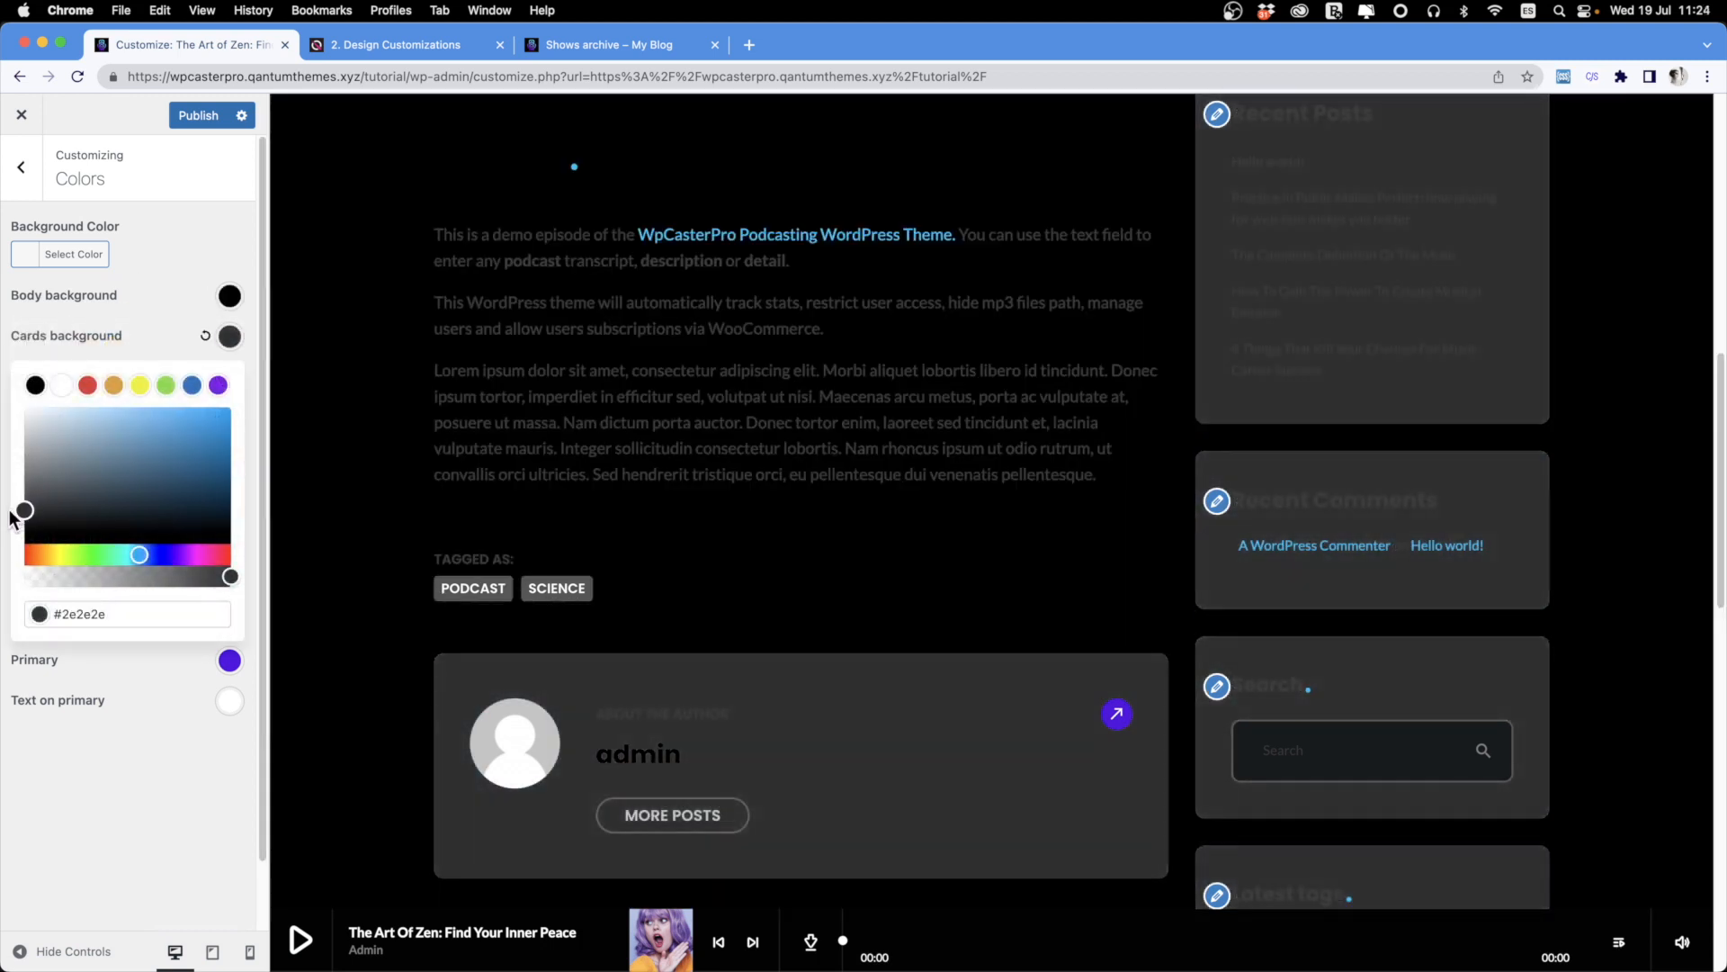
pyautogui.click(143, 310)
# Set the text color to light grey and the headings color to white.
pyautogui.click(230, 376)
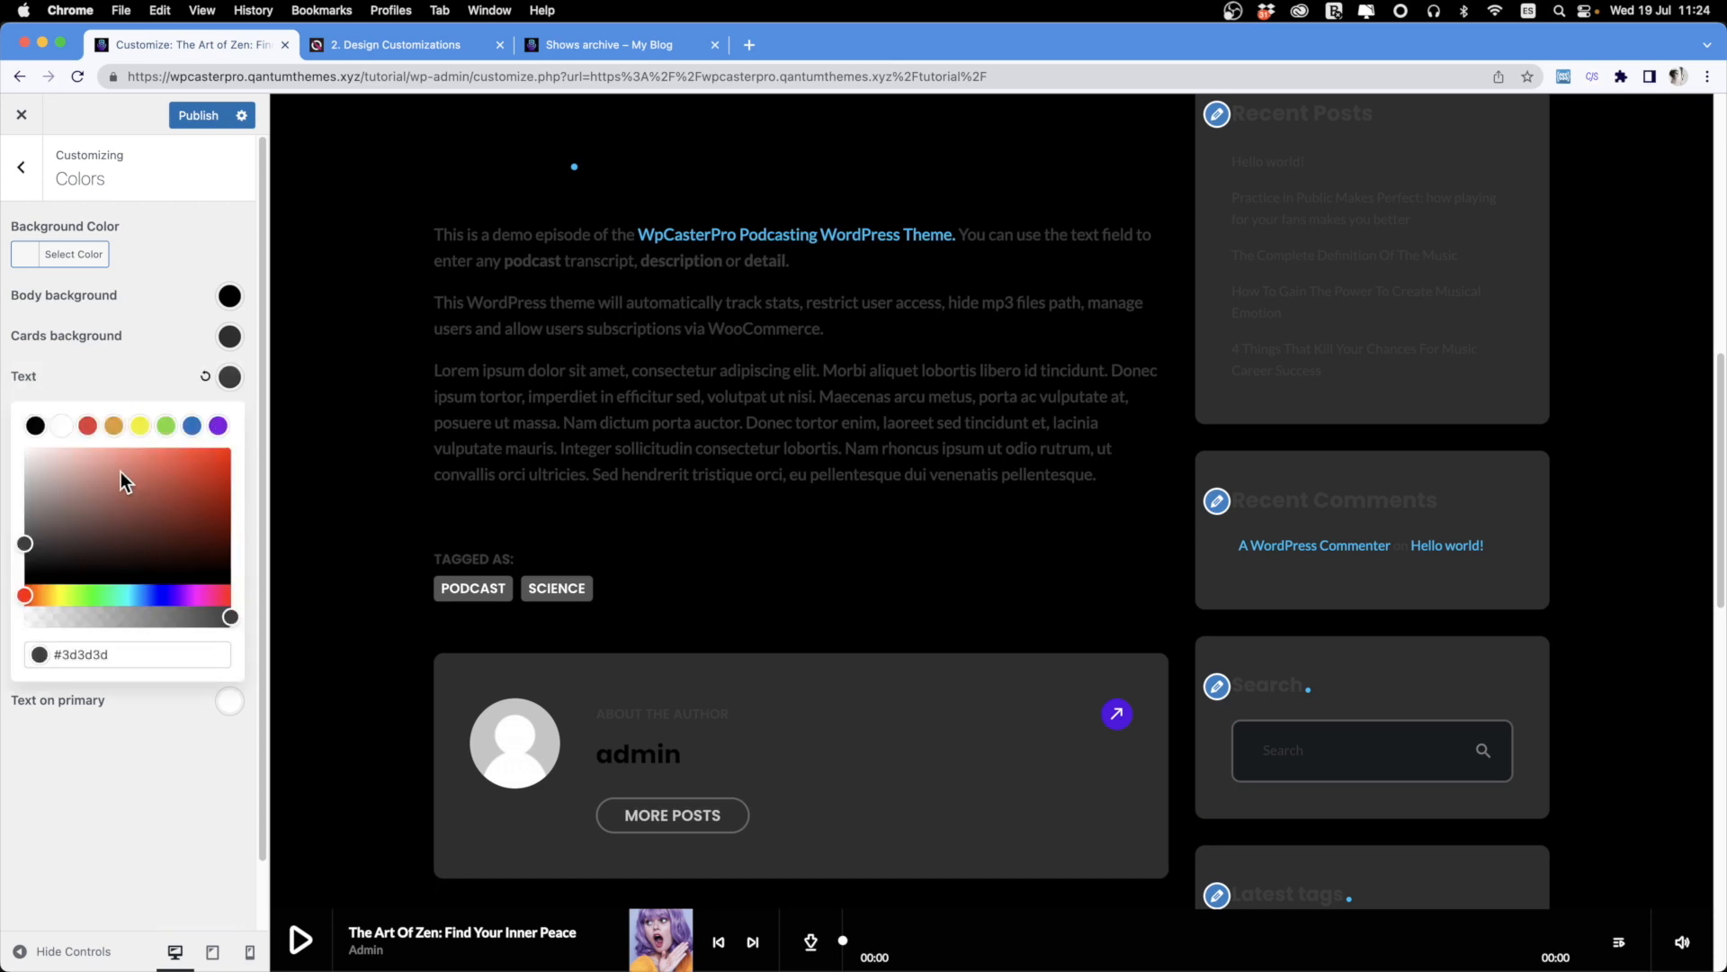
pyautogui.moveTo(120, 472); pyautogui.dragTo(27, 460)
pyautogui.click(128, 363)
pyautogui.click(230, 417)
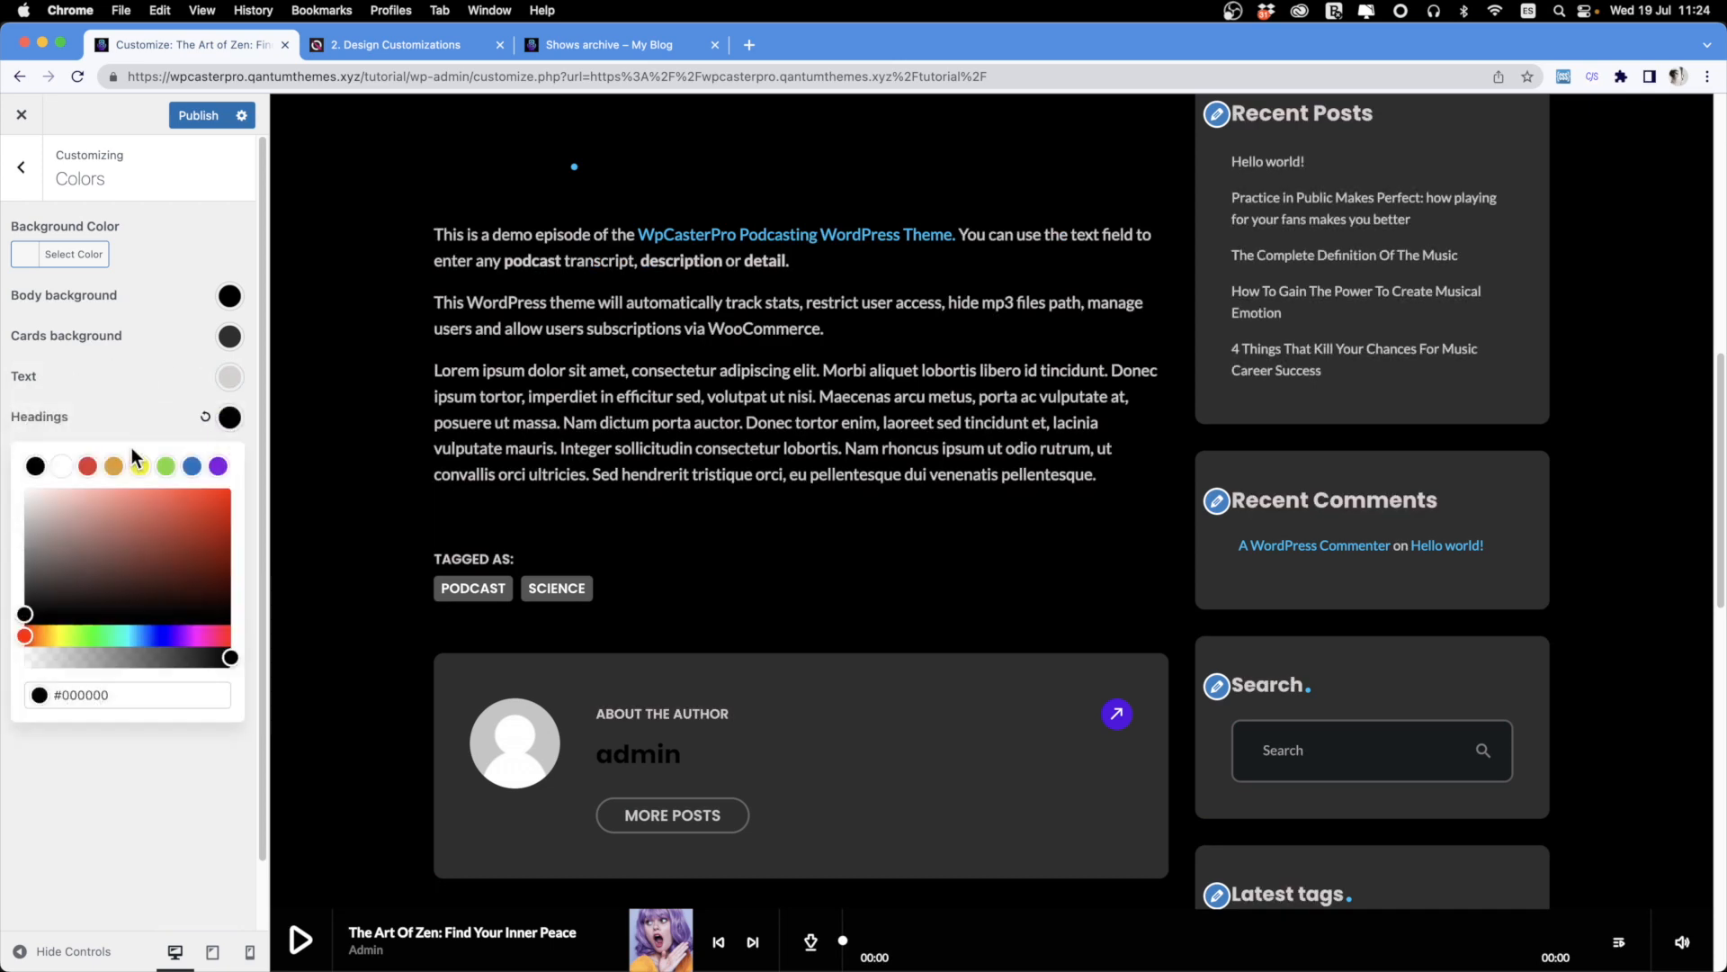
pyautogui.click(61, 466)
pyautogui.click(119, 390)
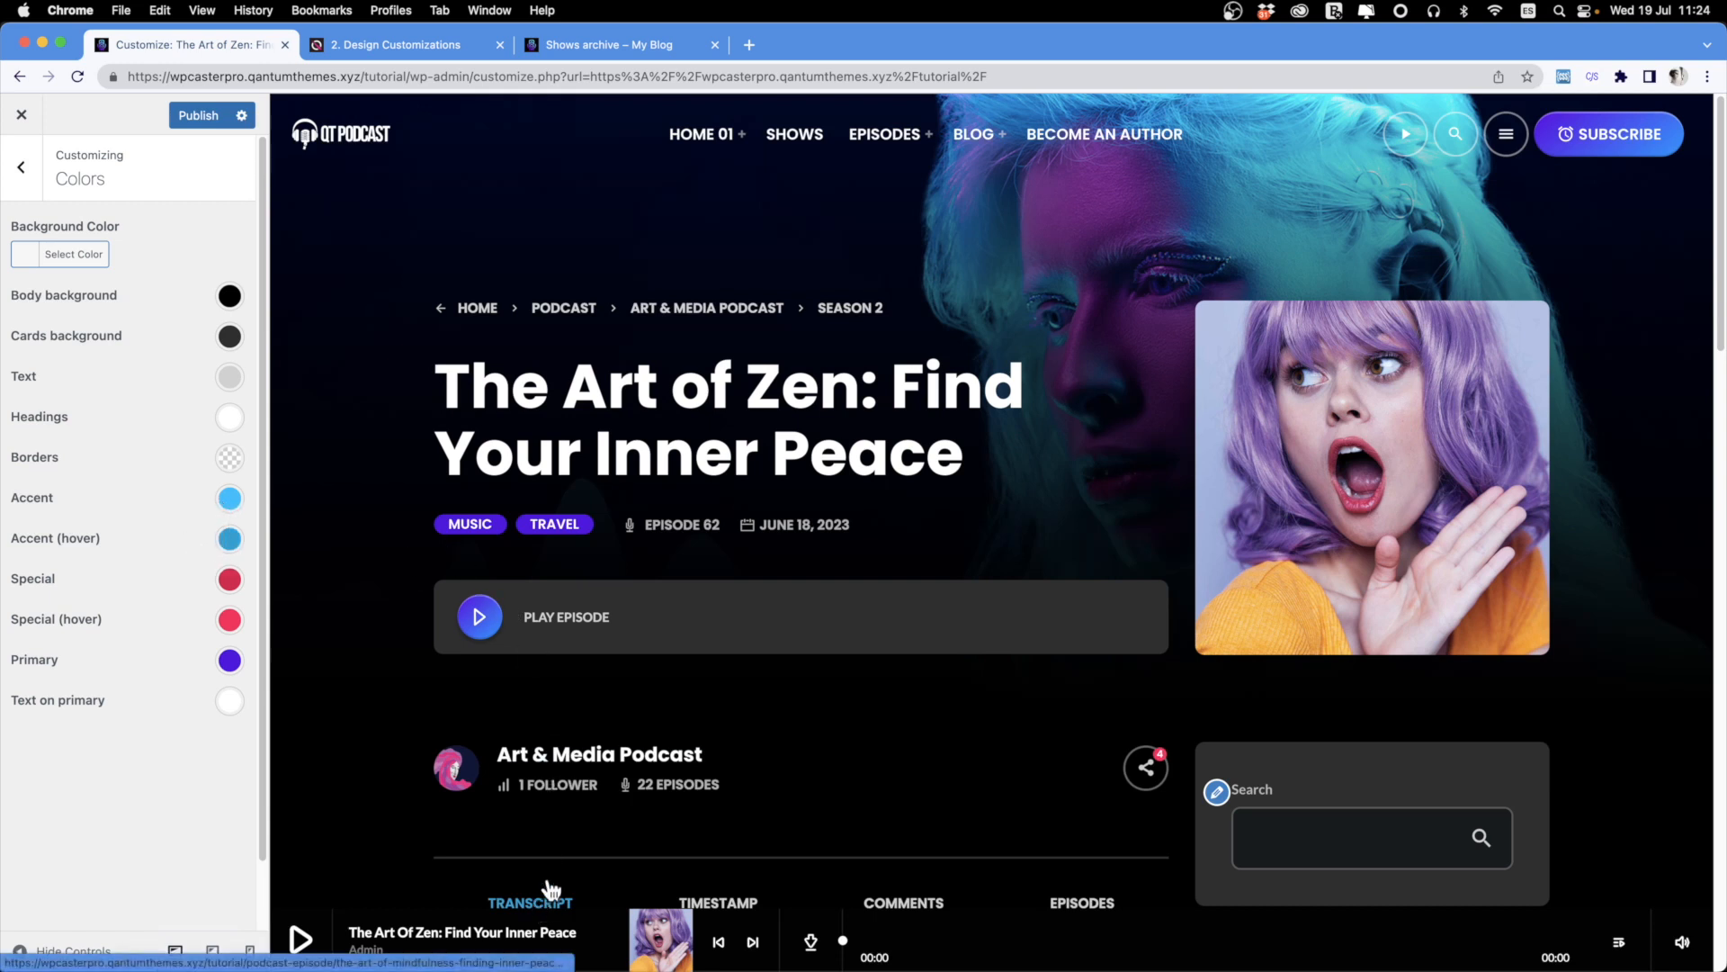
pyautogui.scroll(-2, 153, 575)
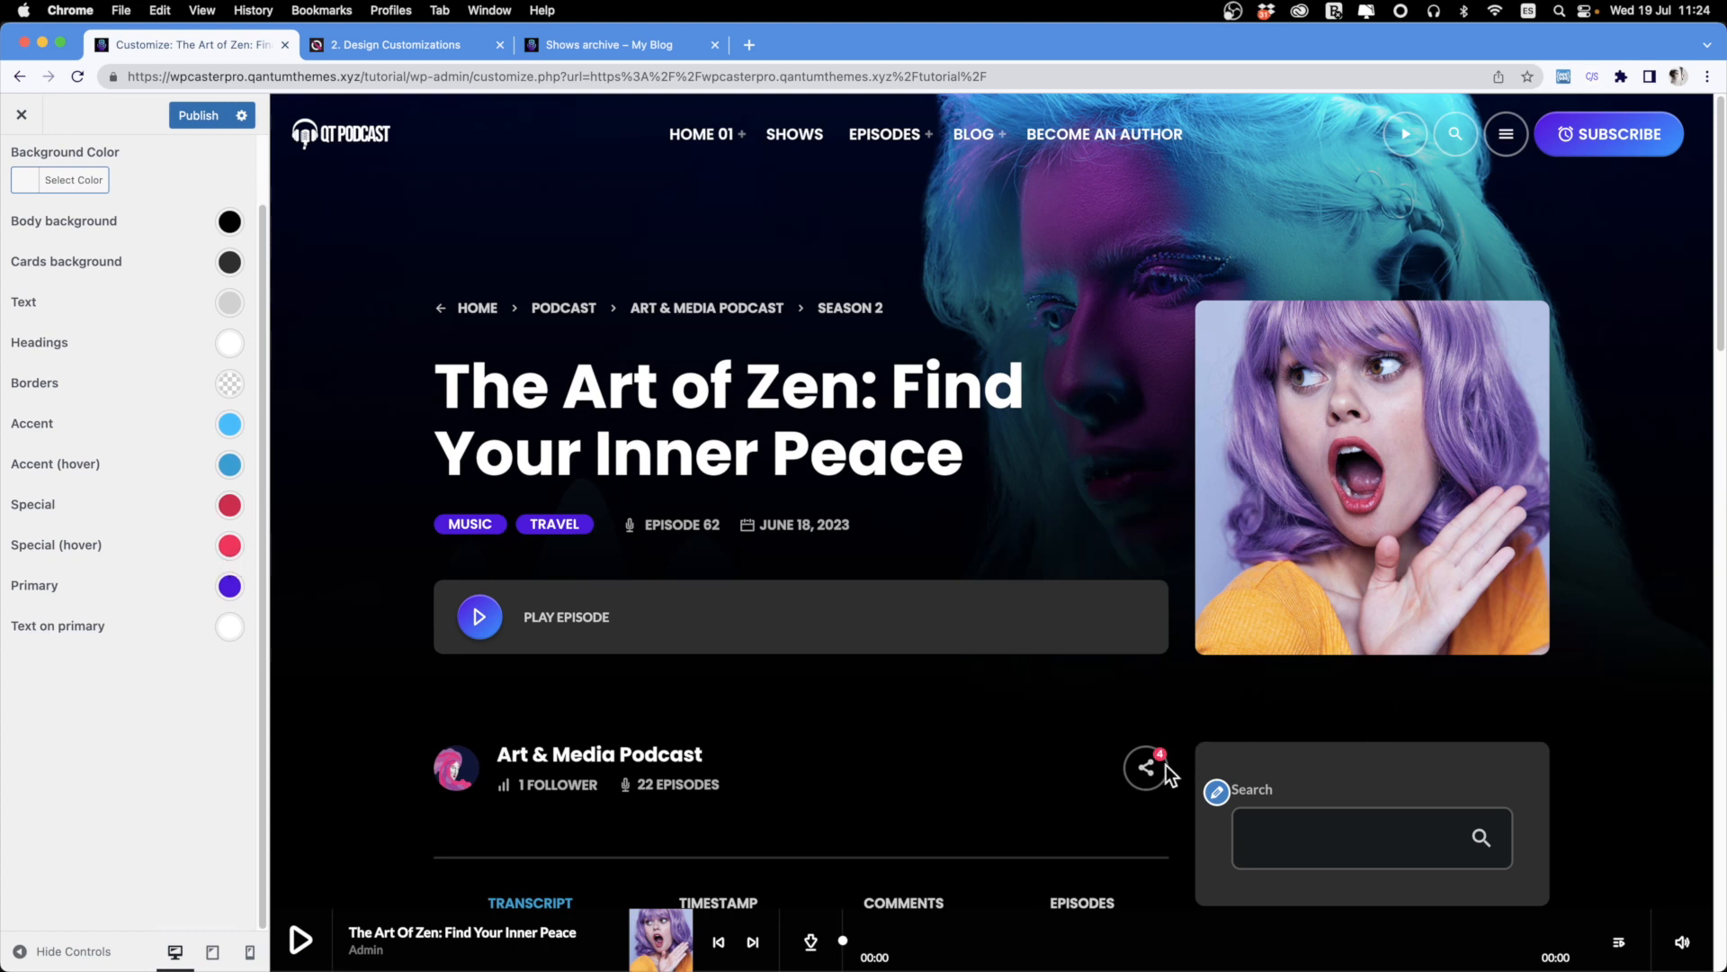
# Try the dark purple #2c176a as the primary color and check the episode page down to its footer.
pyautogui.click(229, 586)
pyautogui.moveTo(138, 706); pyautogui.dragTo(186, 743)
pyautogui.scroll(-20, 819, 558)
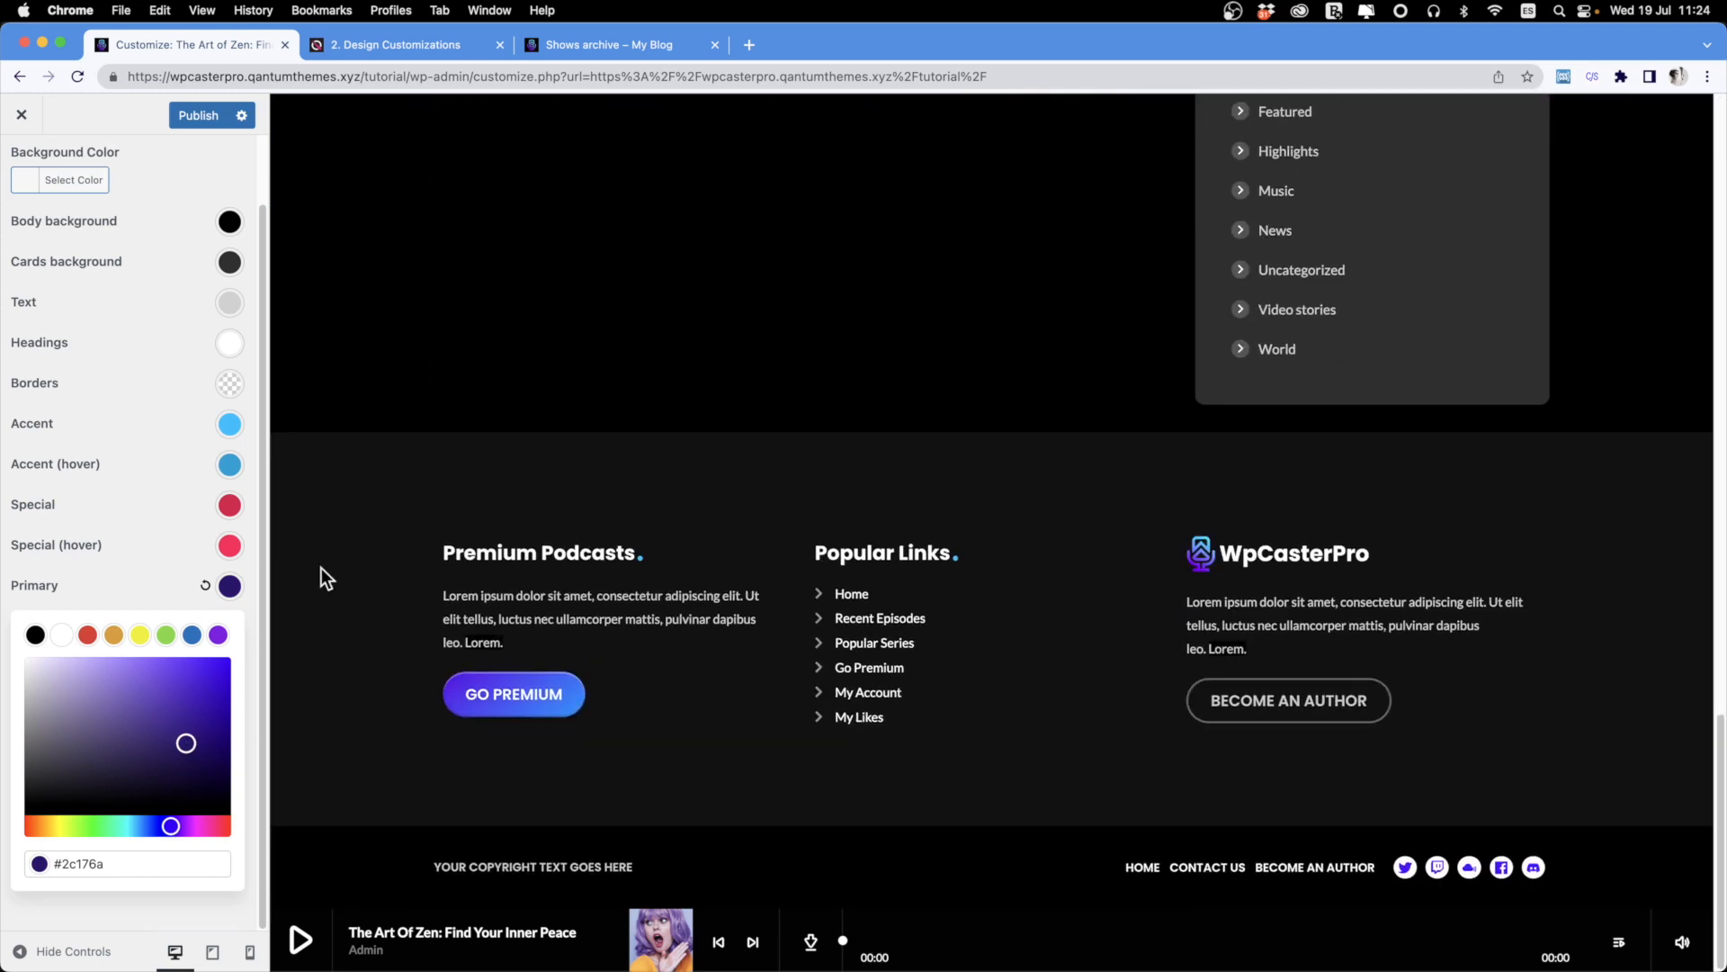
pyautogui.click(191, 585)
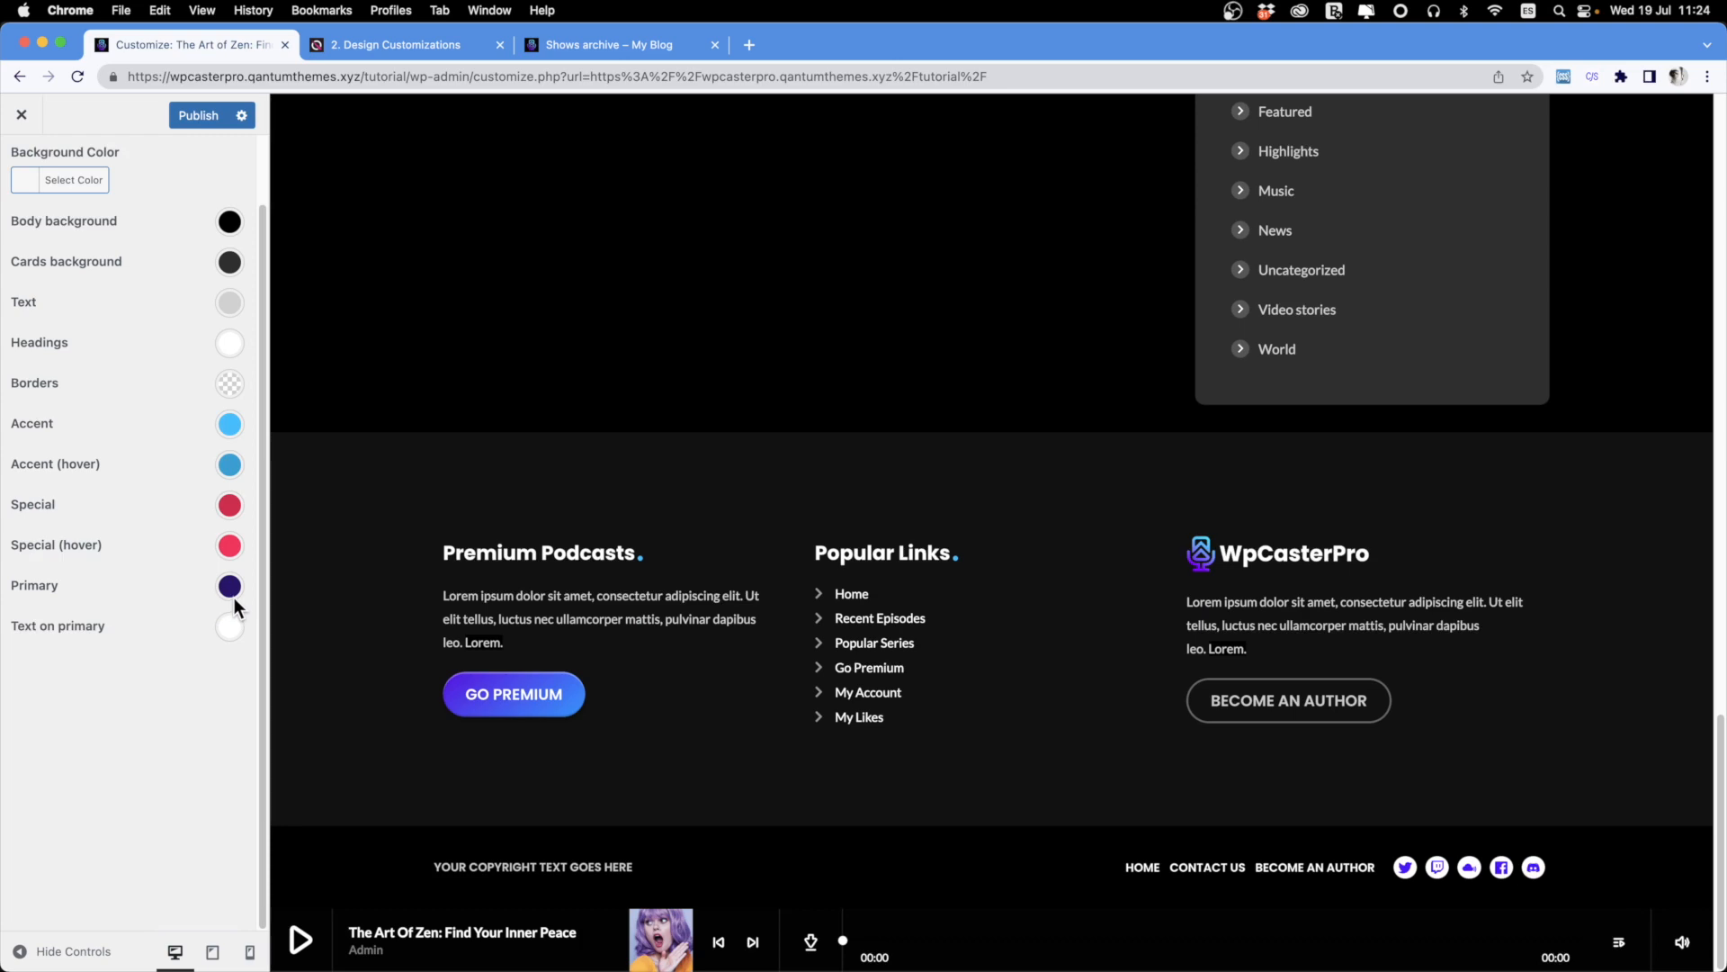
pyautogui.scroll(20, 824, 438)
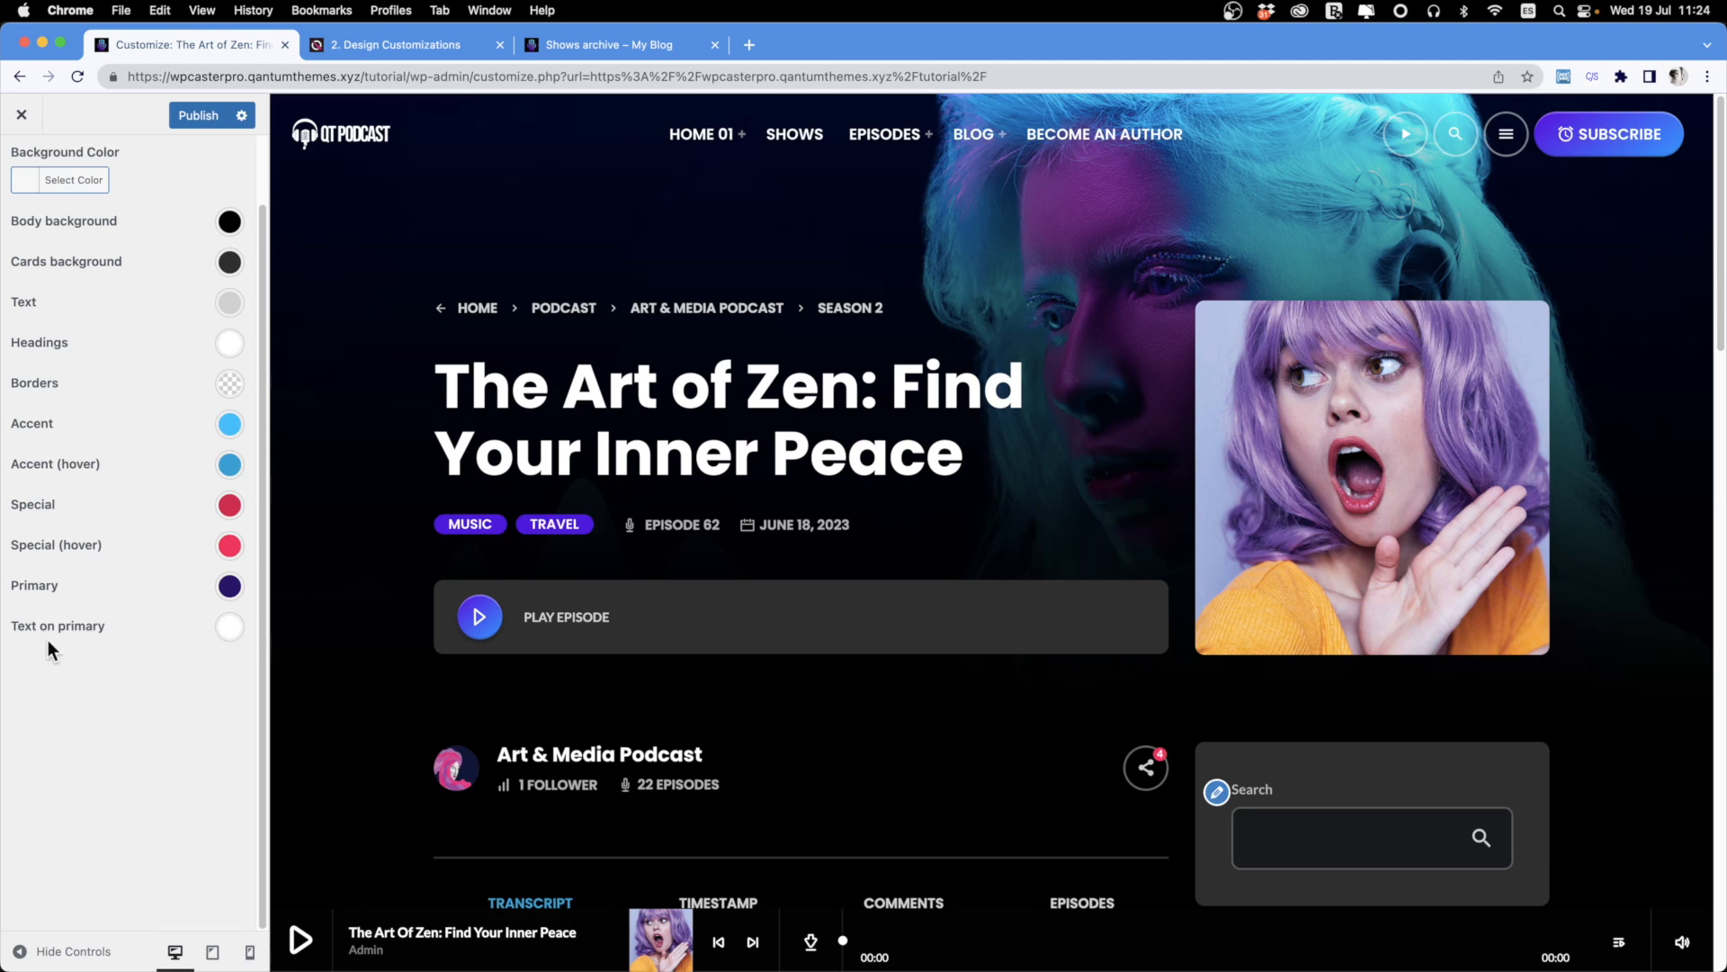
# Reset the primary color to its default #5222df.
pyautogui.moveTo(65, 594); pyautogui.dragTo(8, 594)
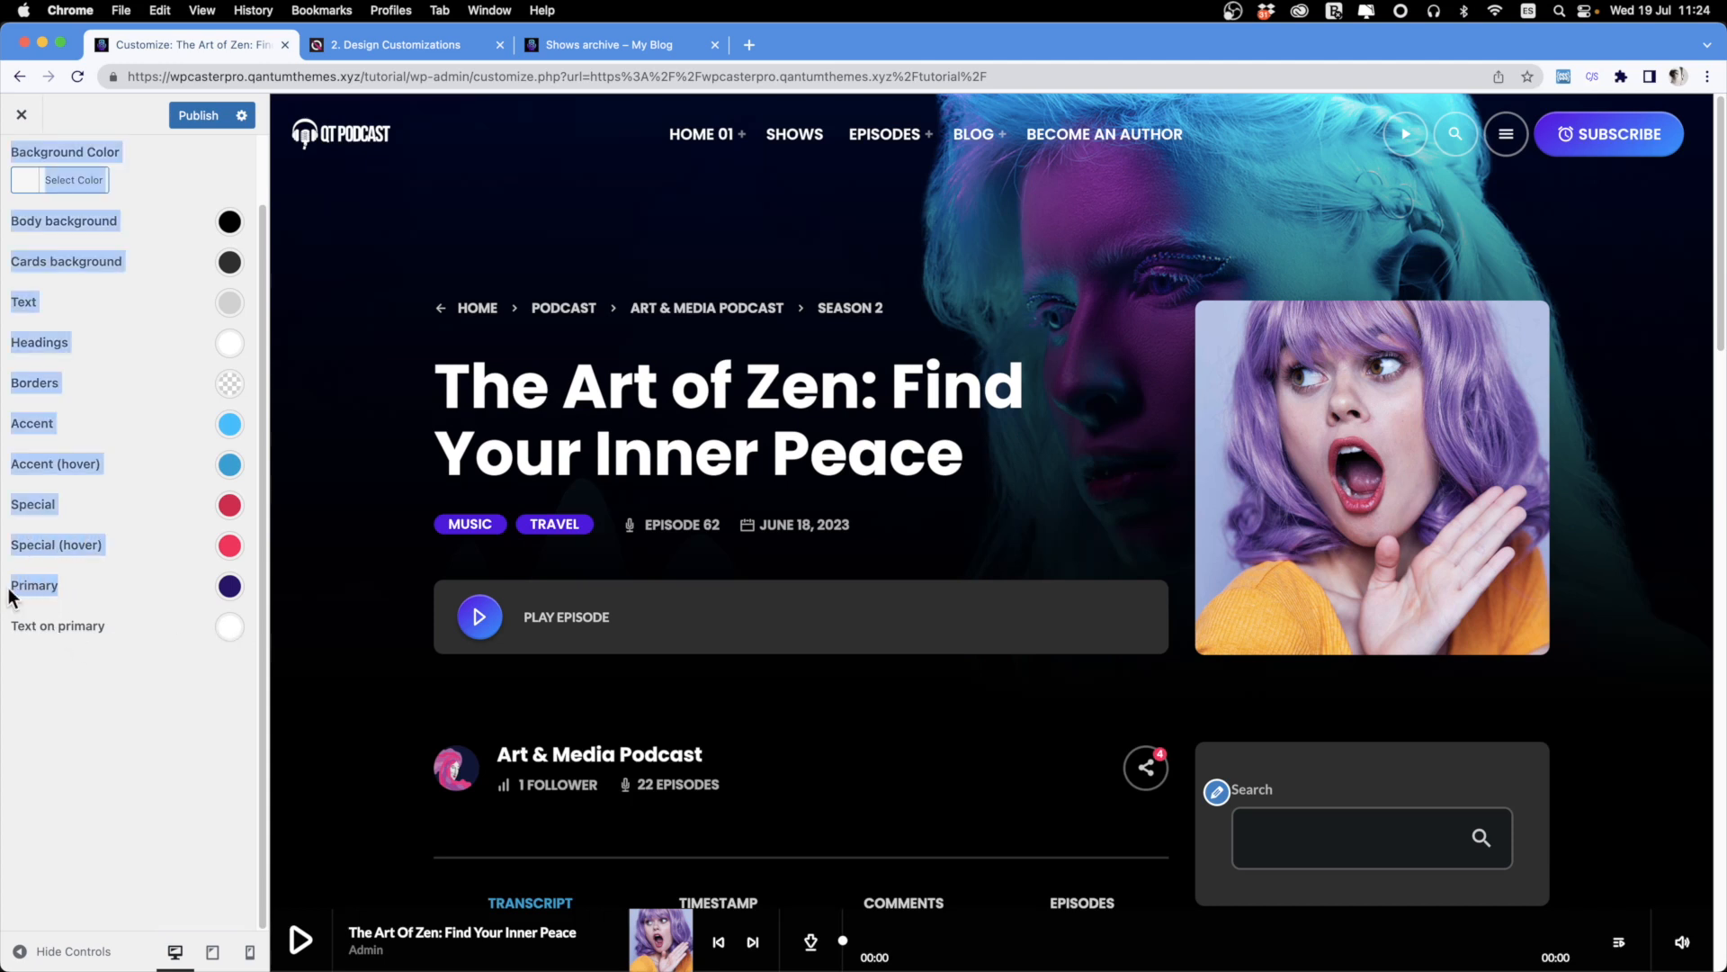
pyautogui.click(231, 586)
pyautogui.click(196, 586)
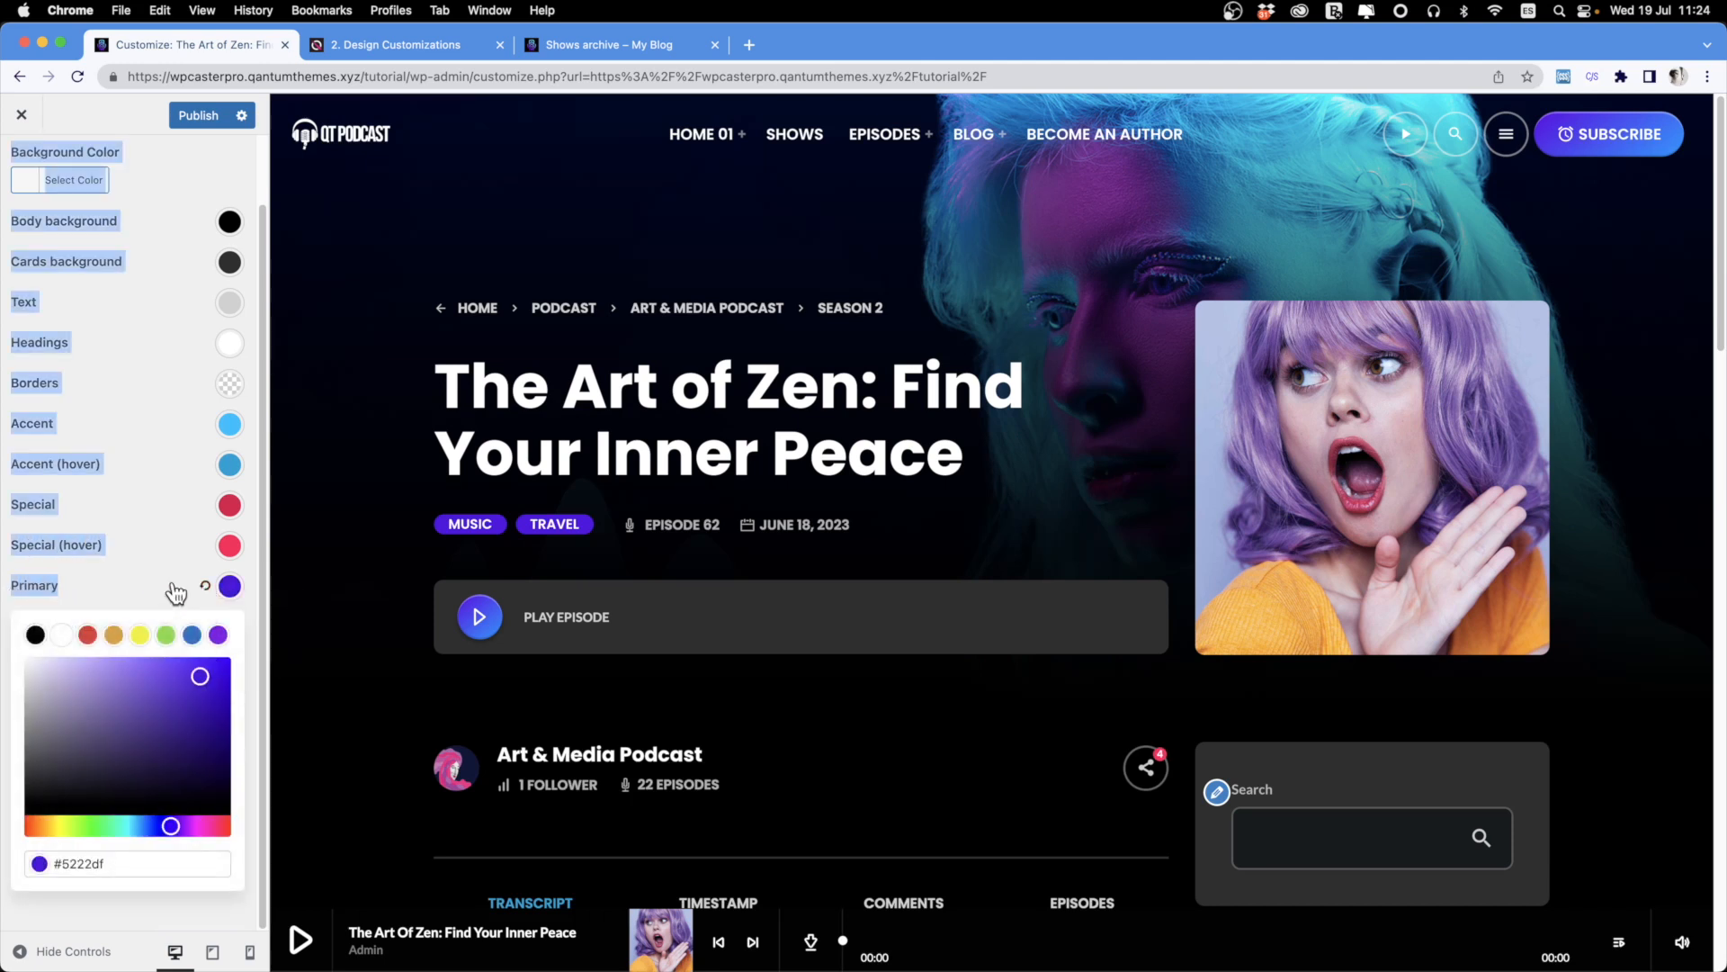
pyautogui.click(230, 586)
pyautogui.scroll(3, 116, 275)
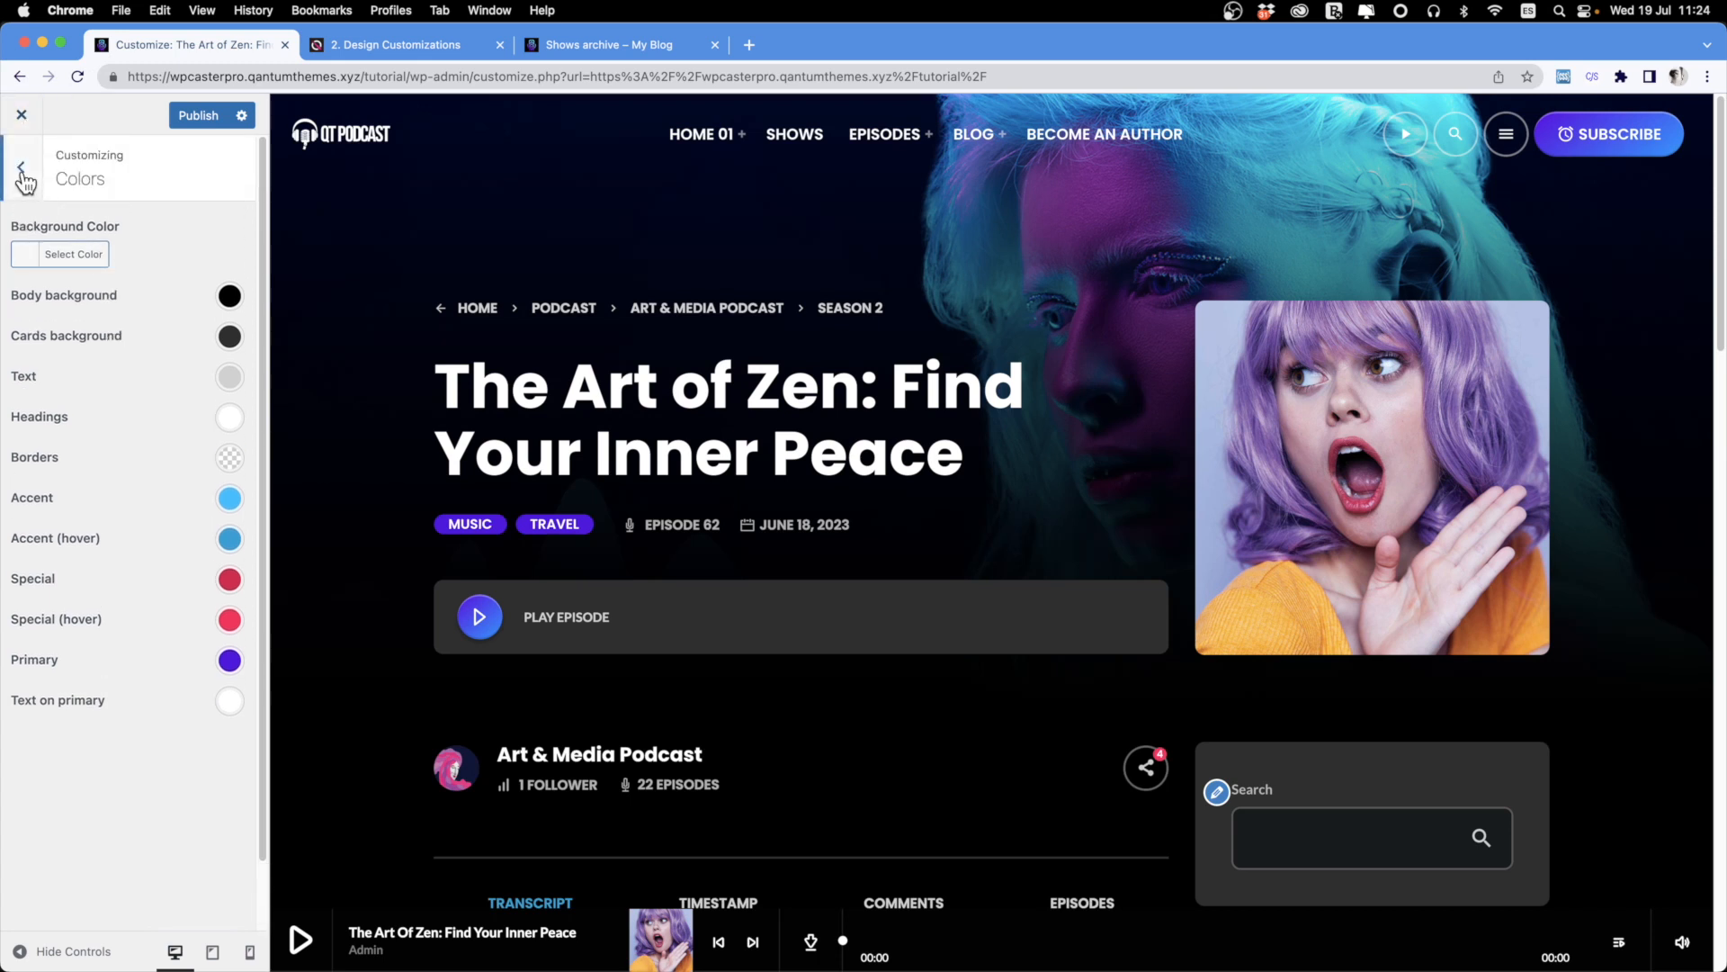
# Show the playlist in the preview player and set the player's background color to a very dark navy.
pyautogui.click(21, 169)
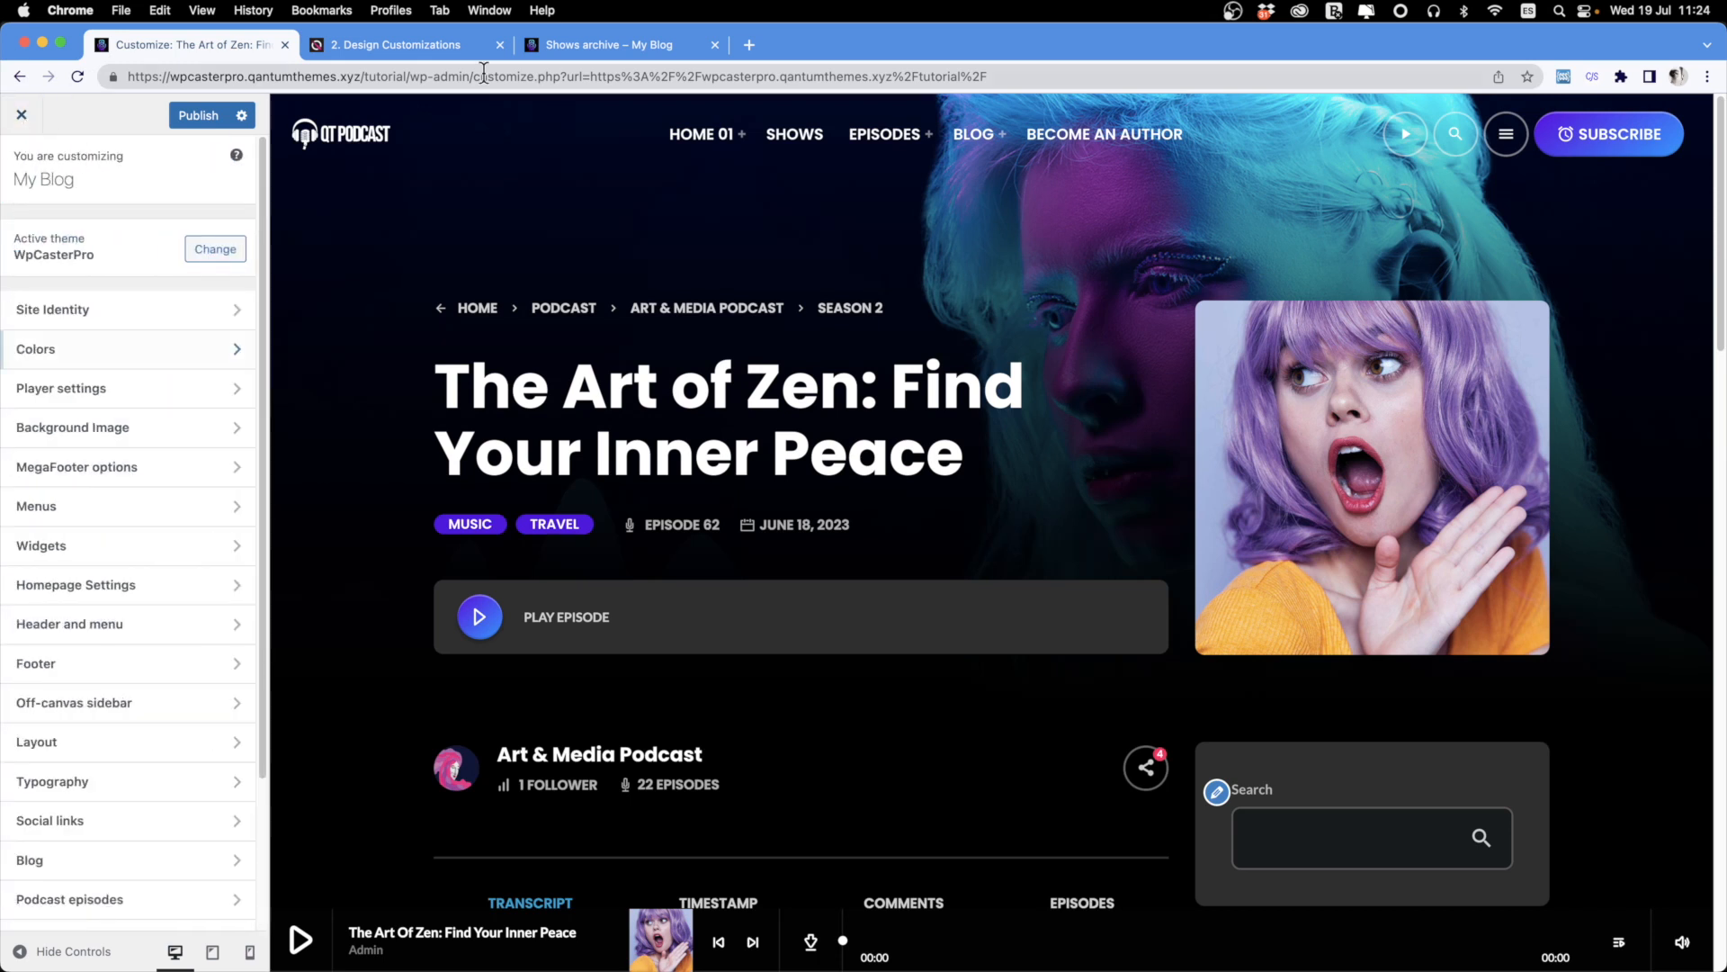
pyautogui.click(87, 402)
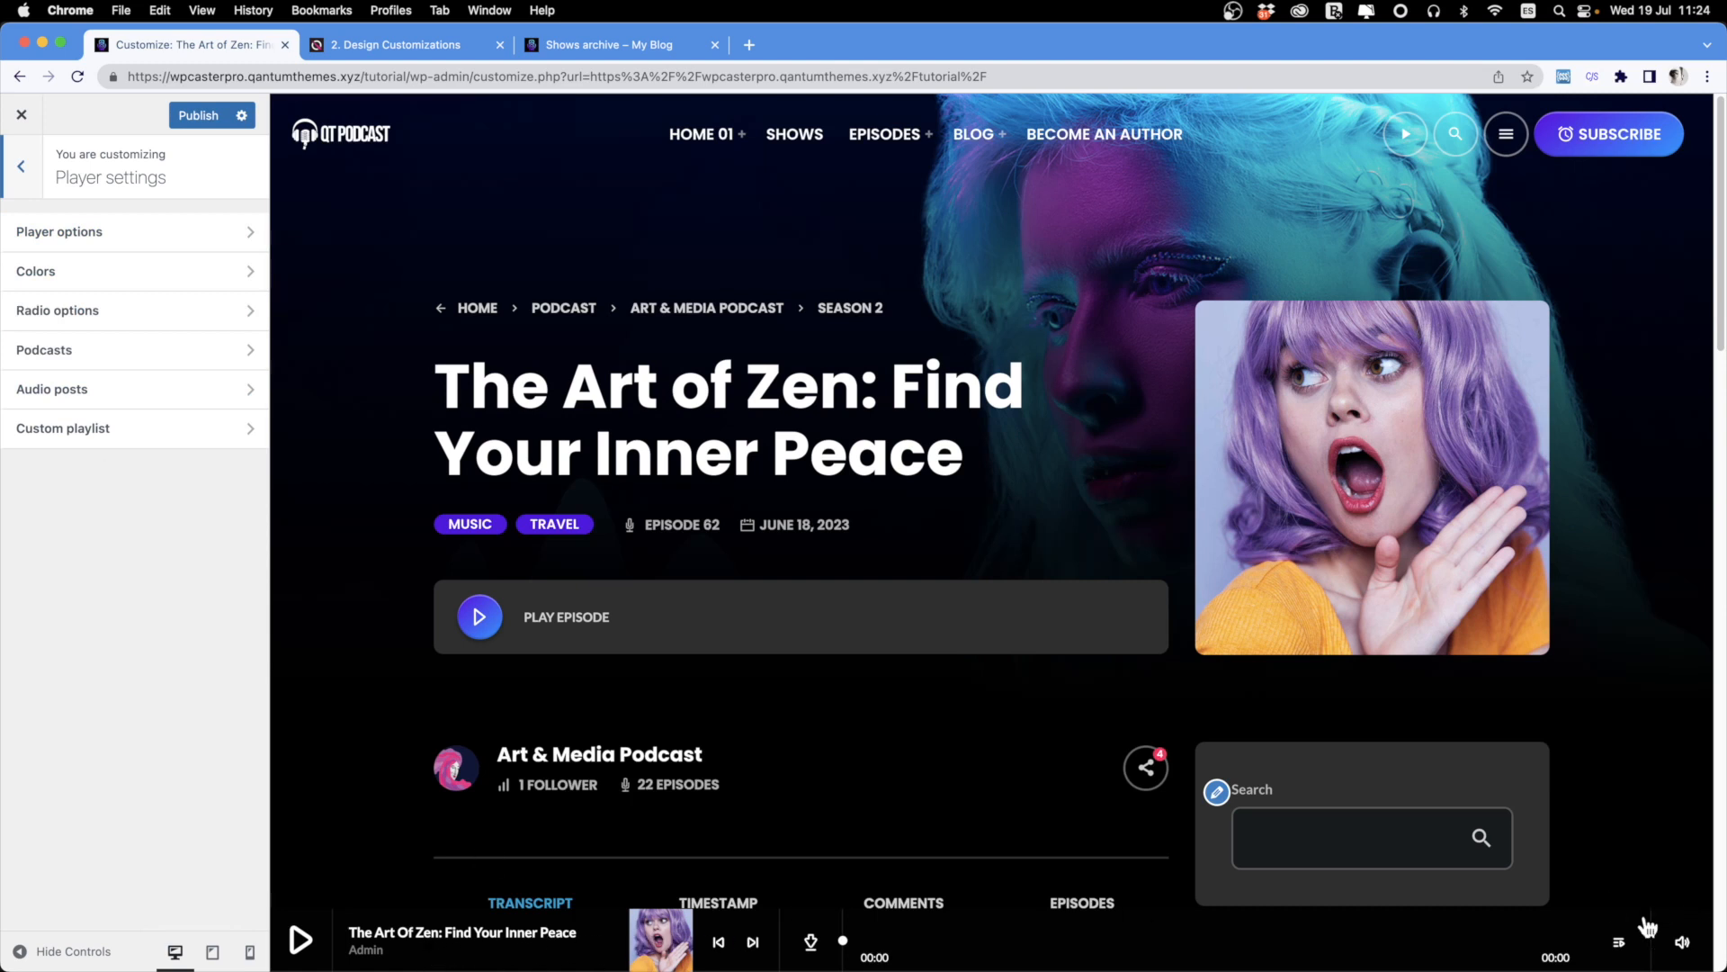
pyautogui.click(1621, 947)
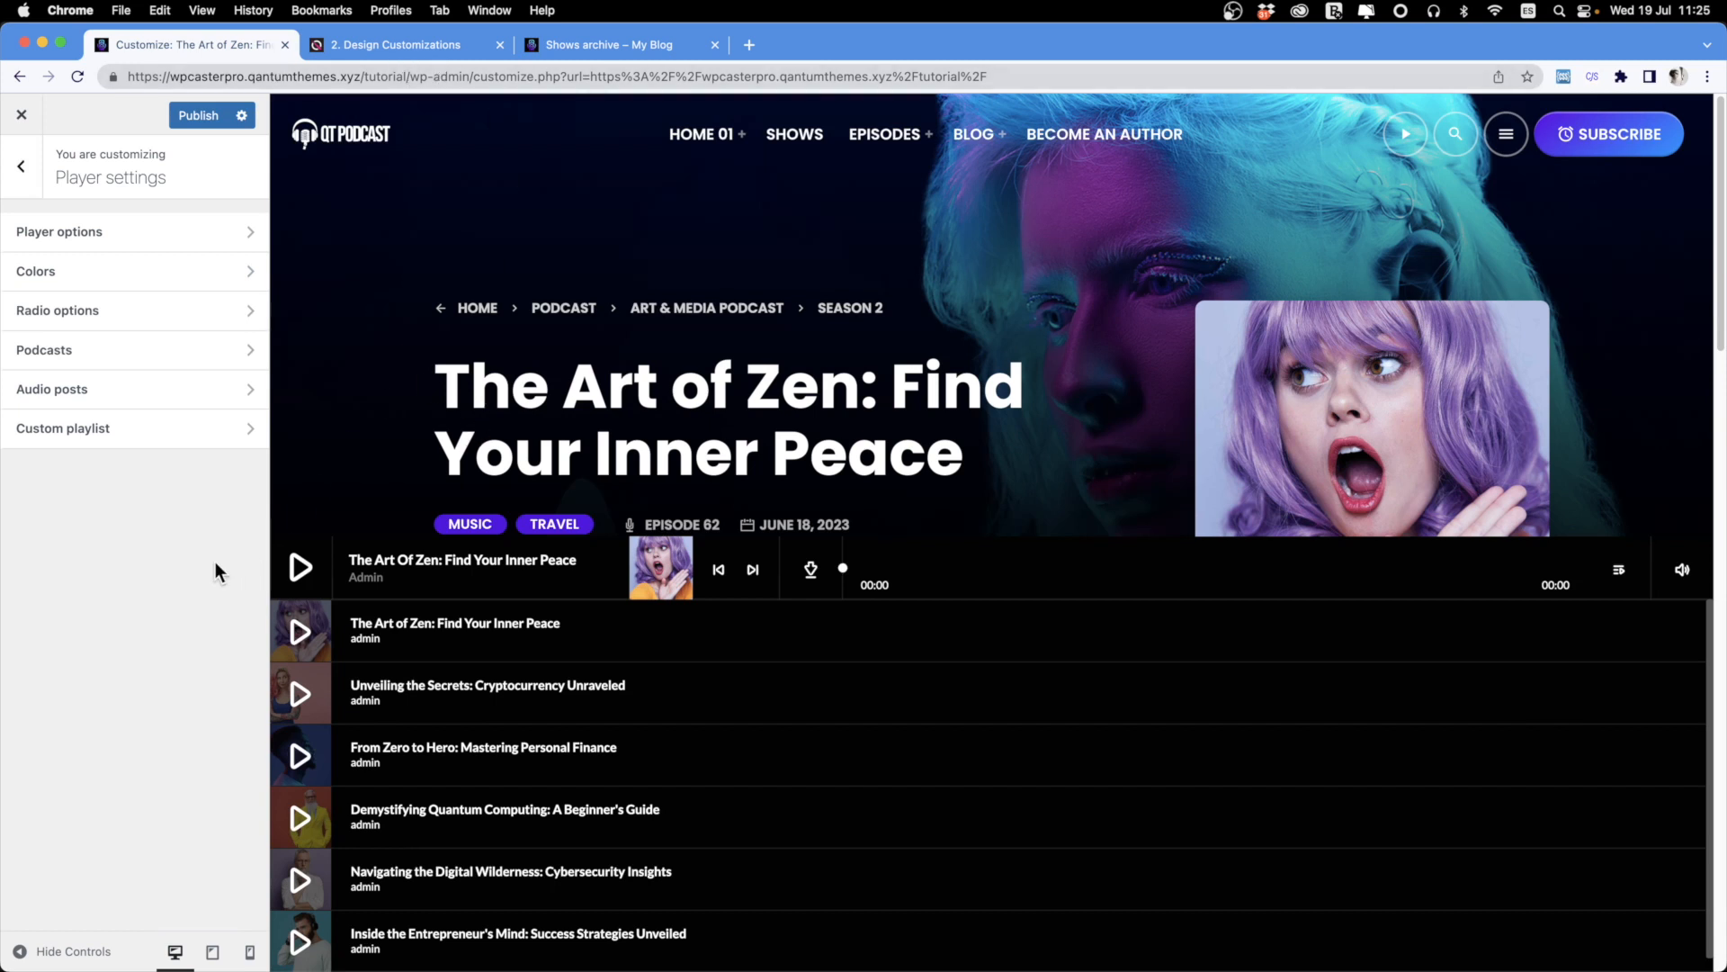
pyautogui.click(135, 283)
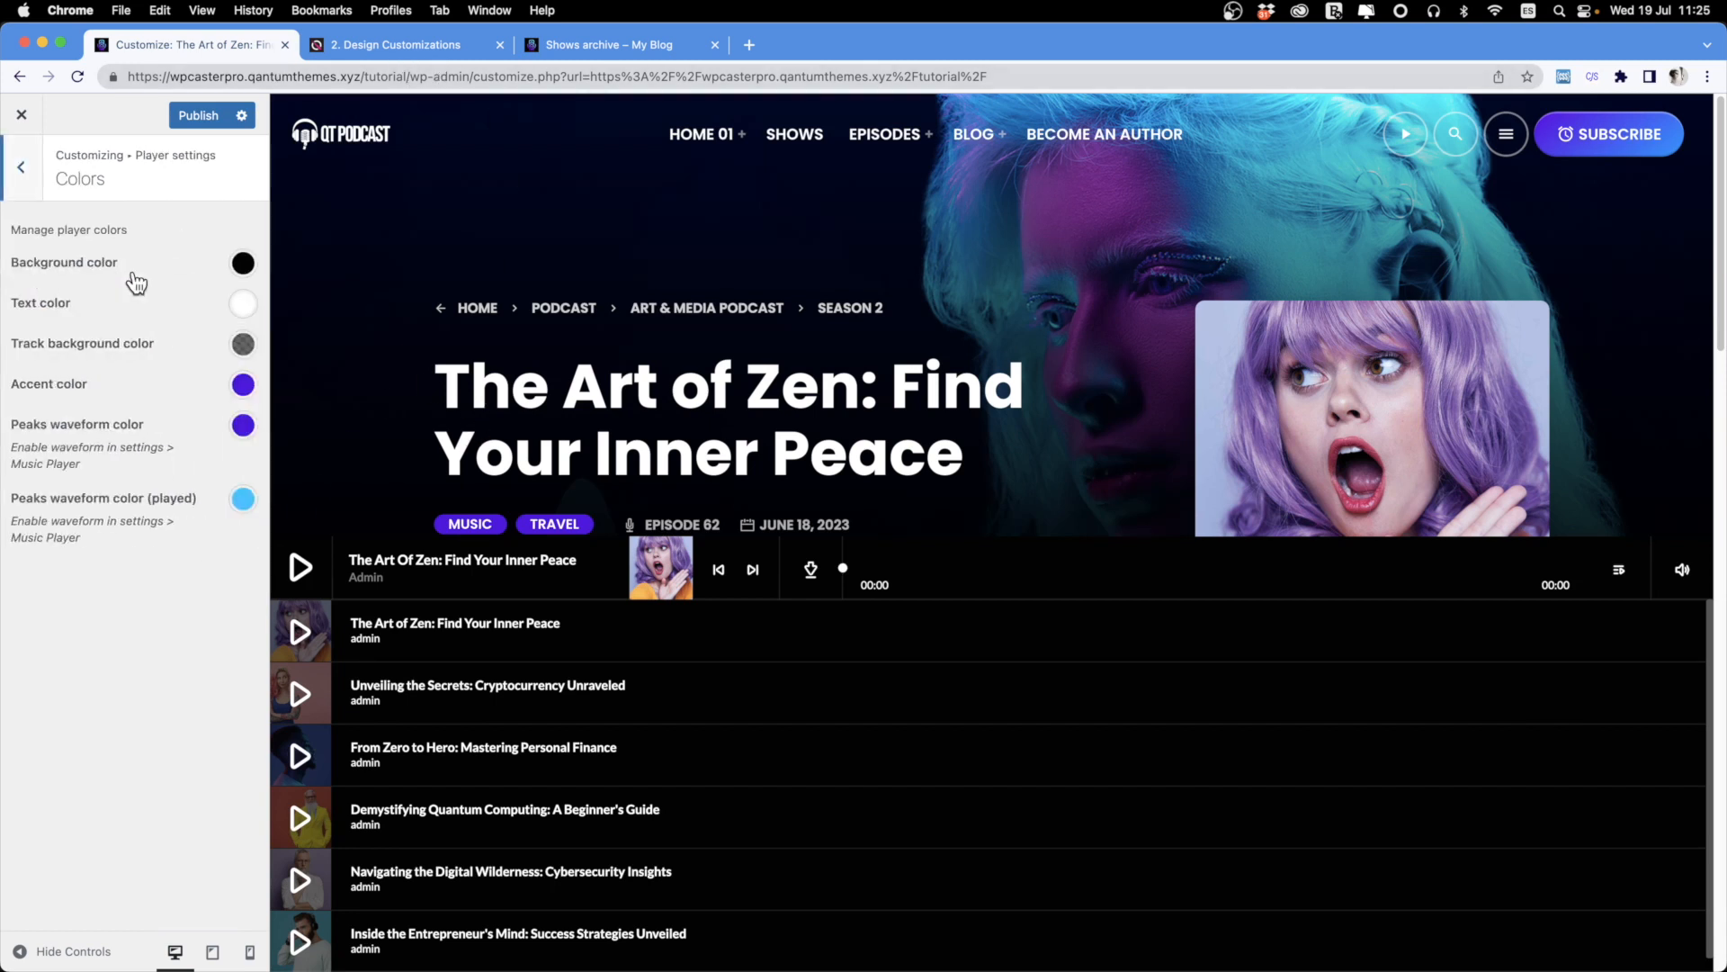
pyautogui.click(243, 262)
pyautogui.moveTo(170, 451); pyautogui.dragTo(229, 442)
pyautogui.click(192, 312)
pyautogui.click(204, 701)
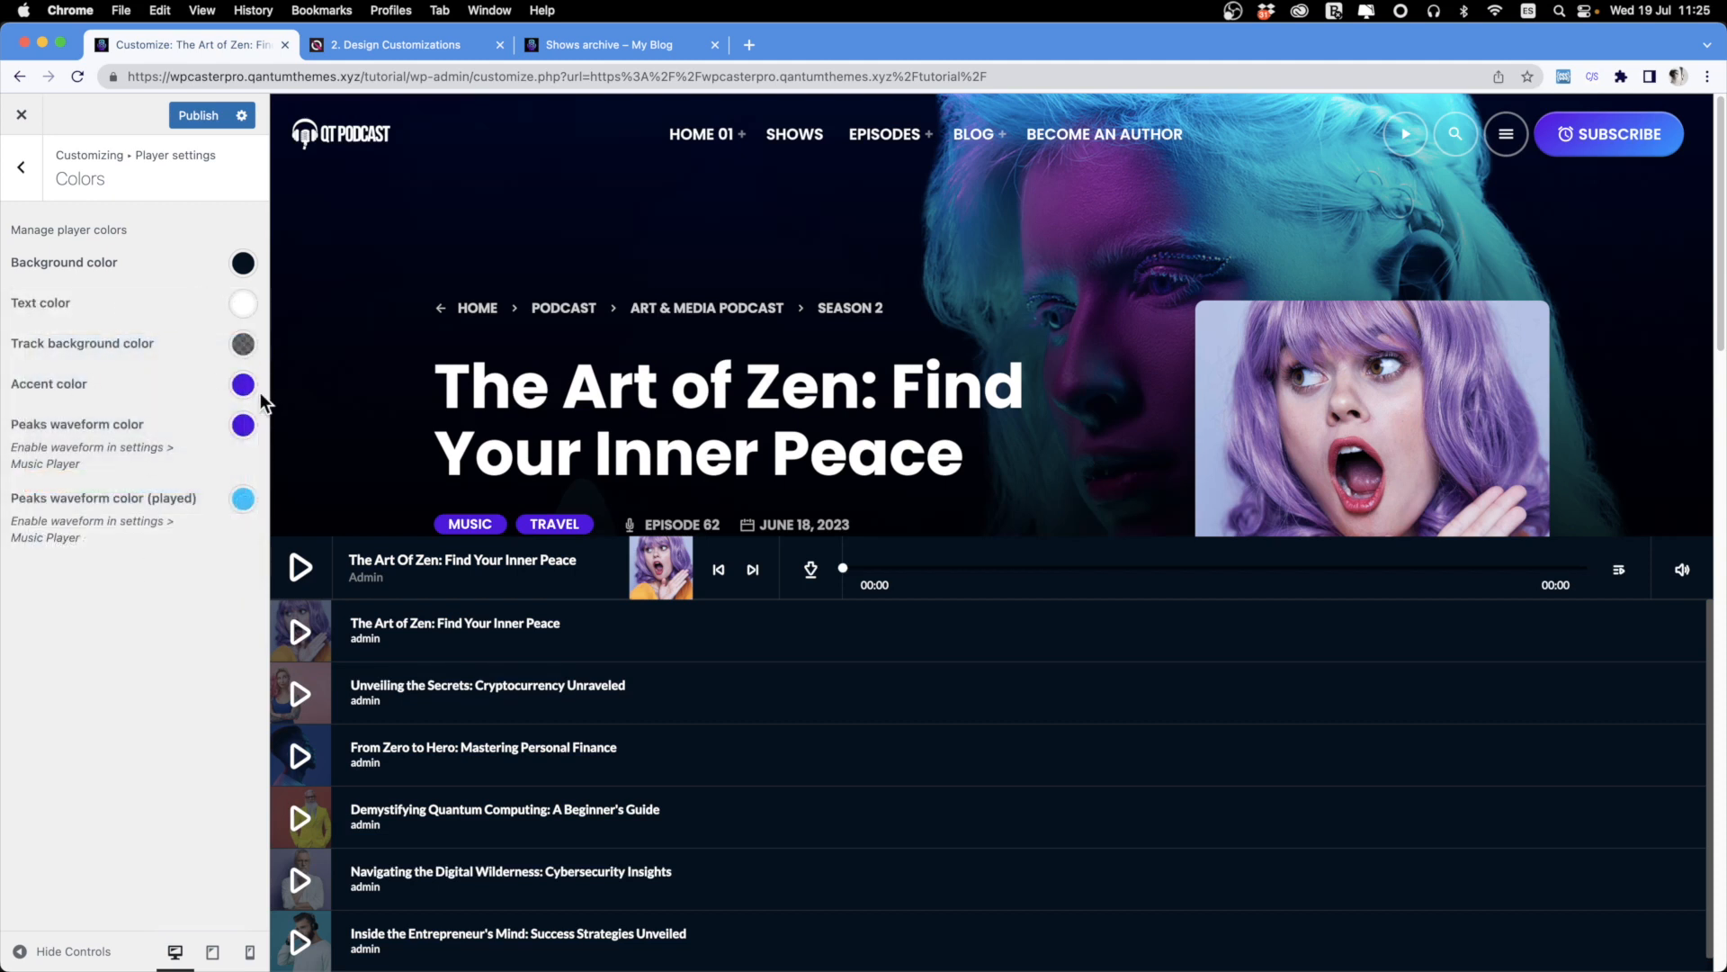
# Test the player's progress color by playing part of the episode, and inspect the played peaks waveform color.
pyautogui.click(299, 586)
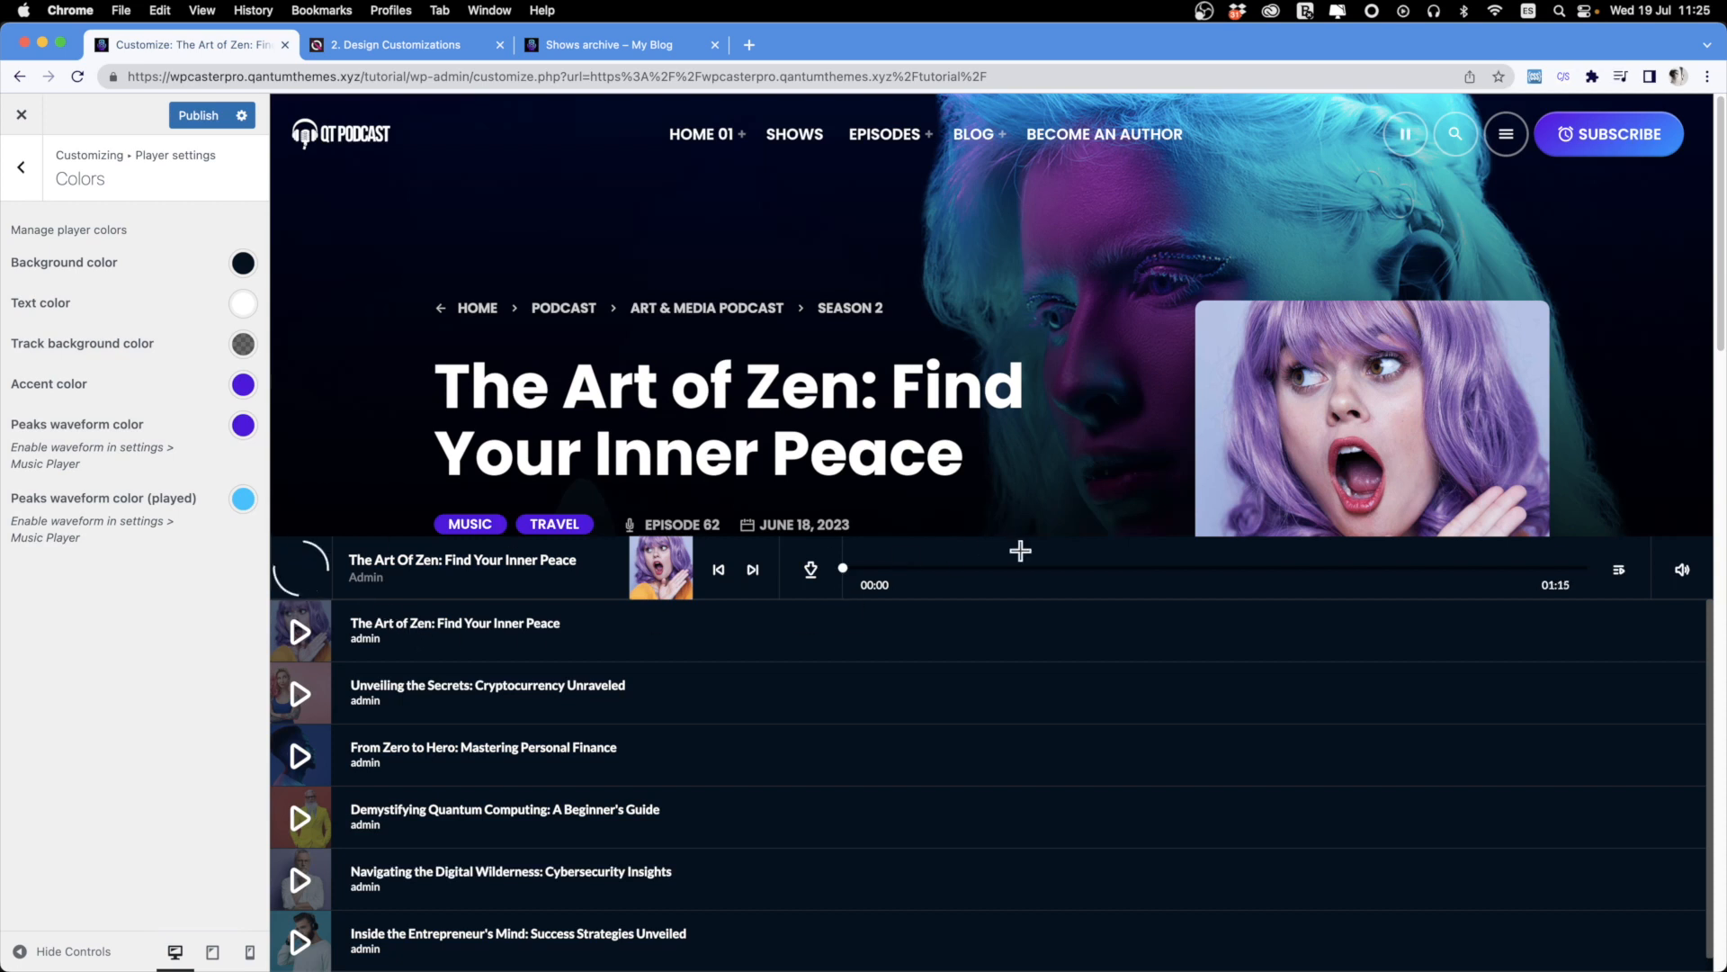
pyautogui.click(924, 568)
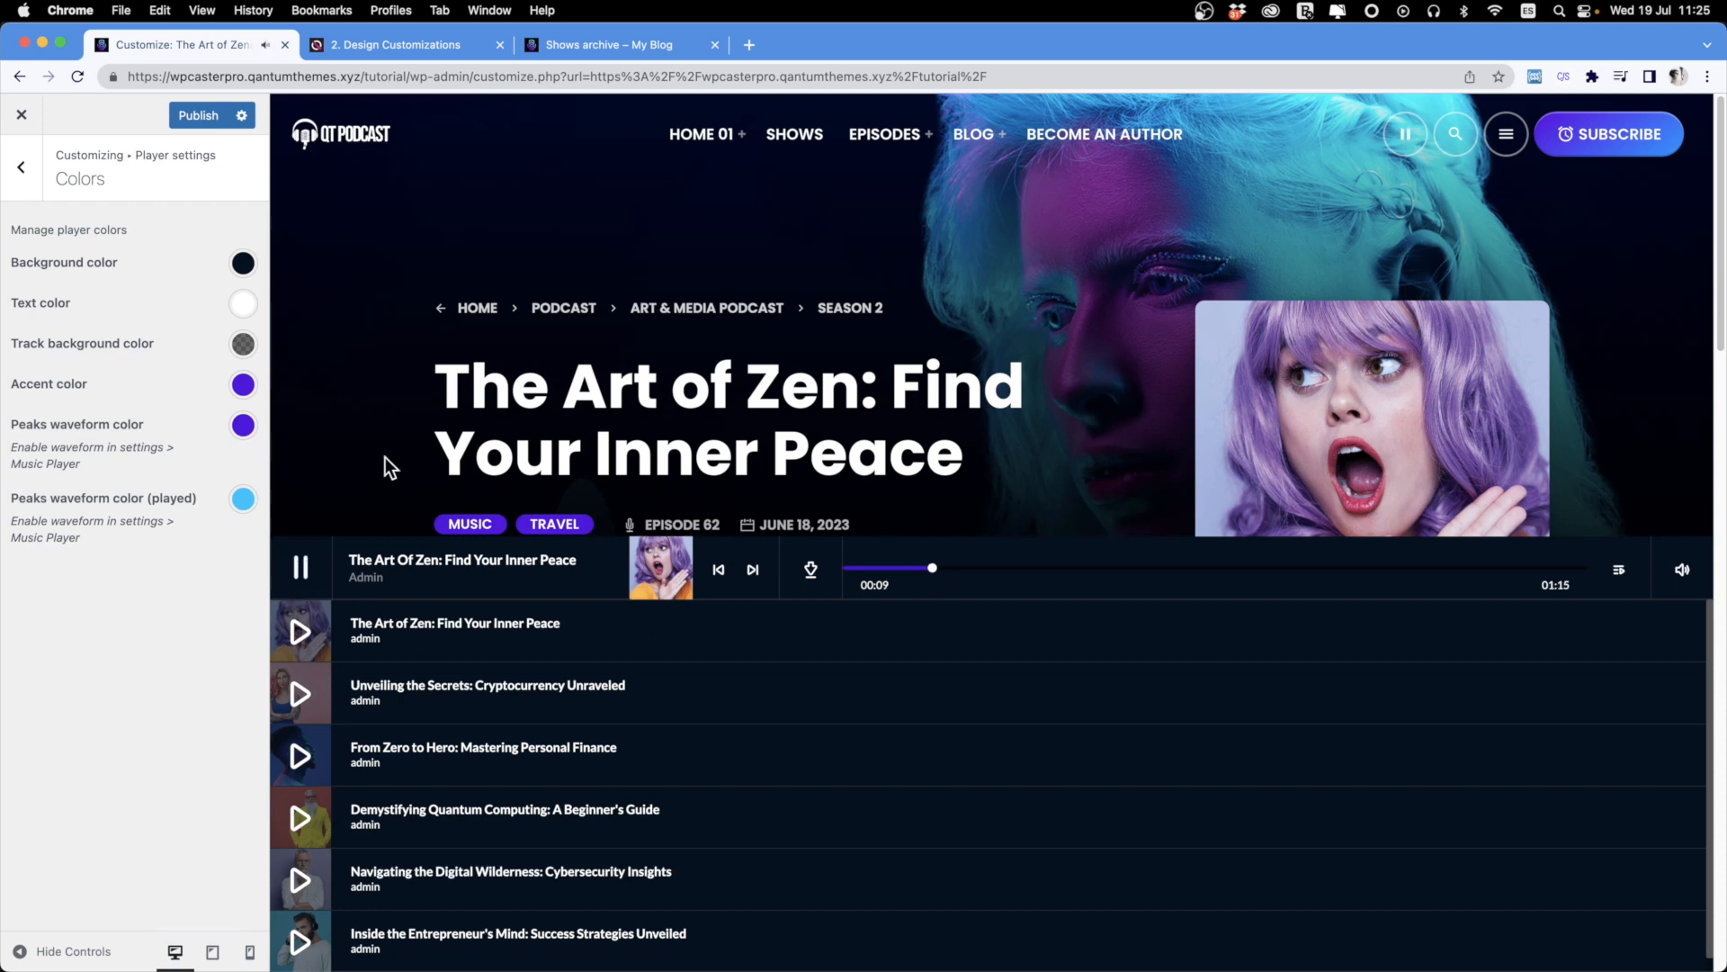
pyautogui.click(302, 576)
pyautogui.click(243, 499)
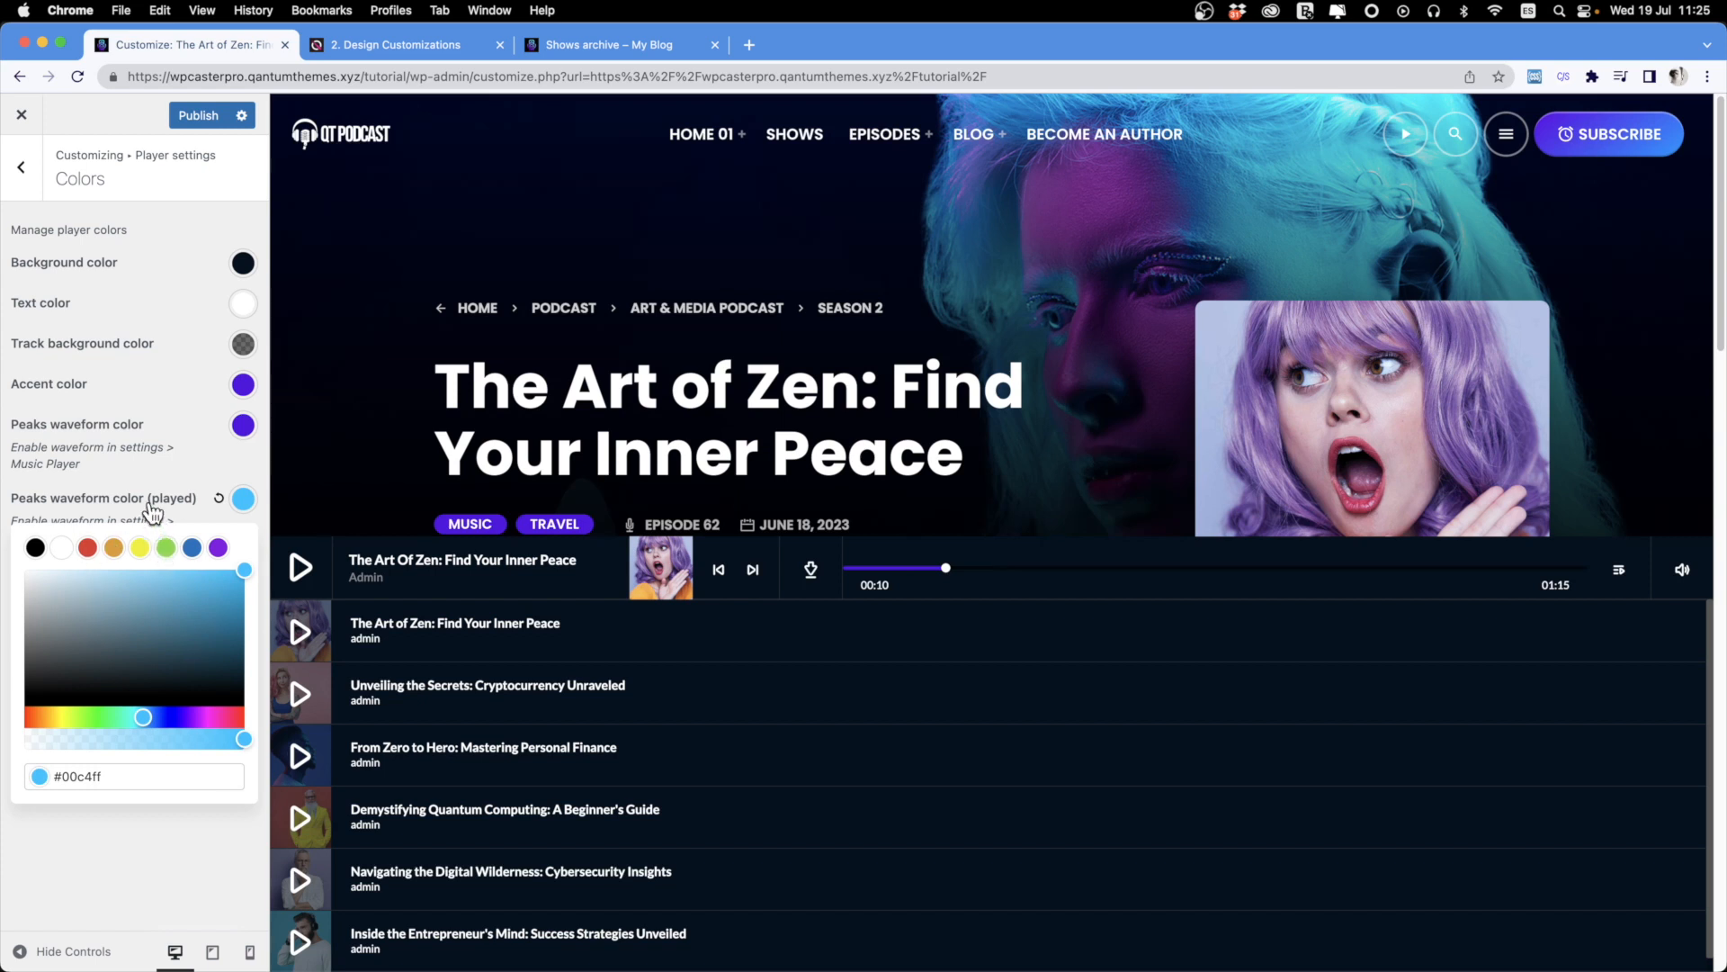
pyautogui.click(220, 439)
# Review the radio options in the player settings.
pyautogui.click(23, 167)
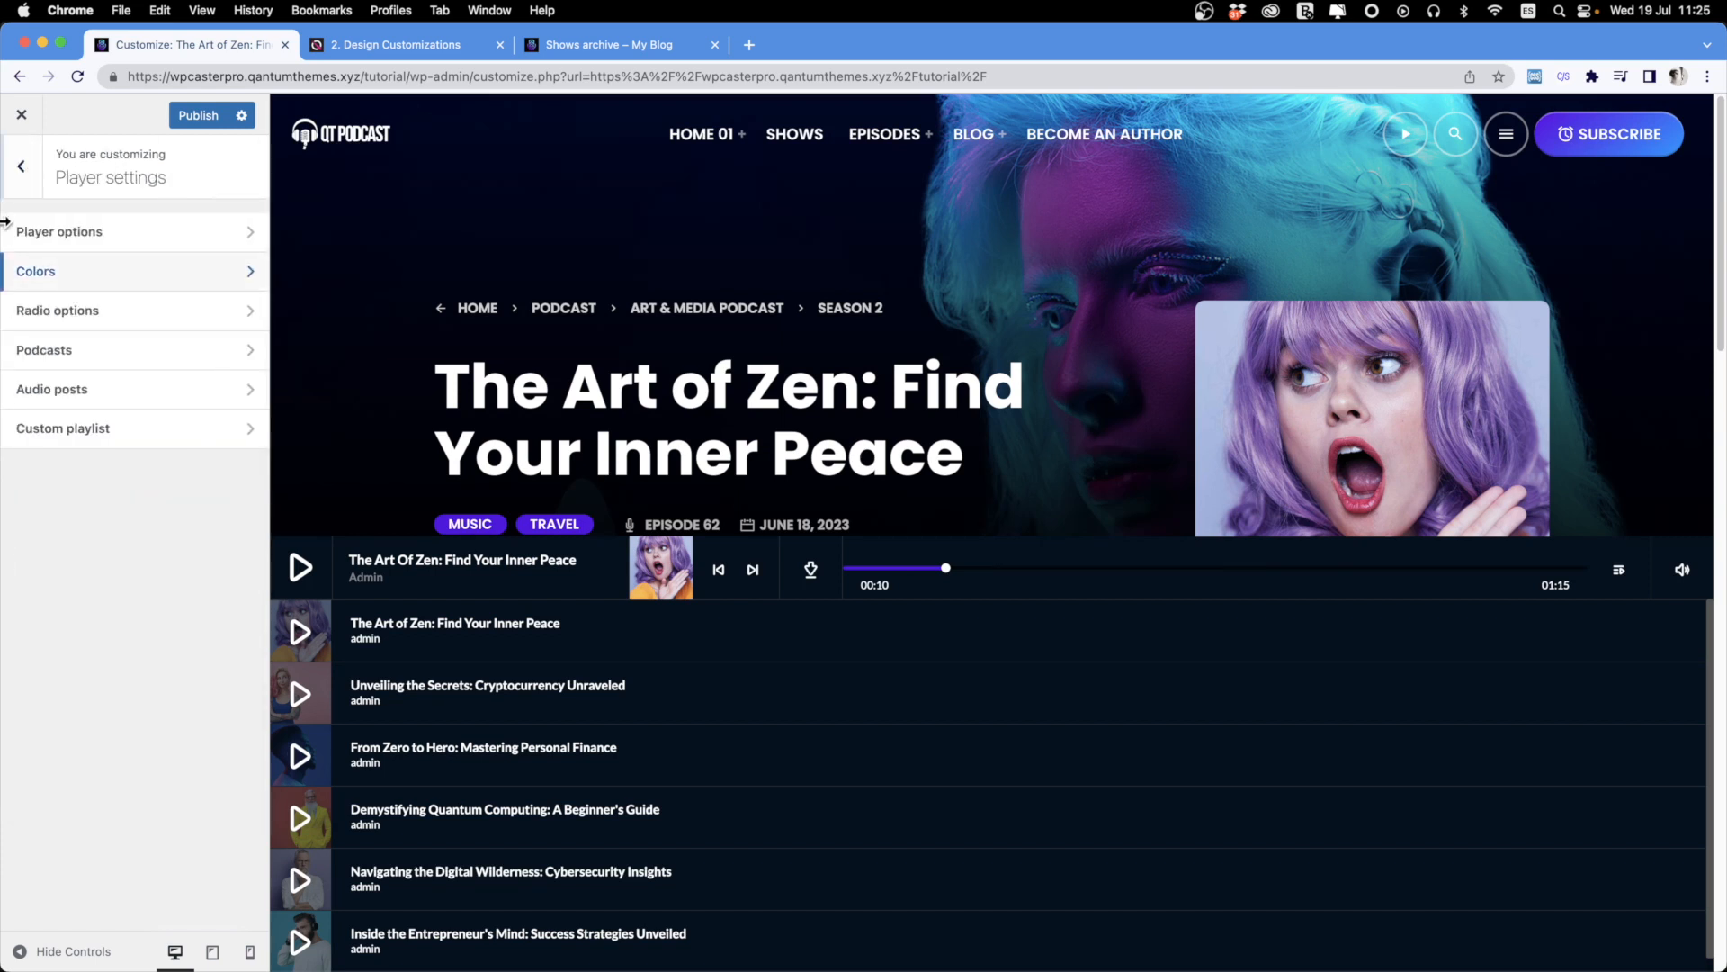
pyautogui.click(79, 309)
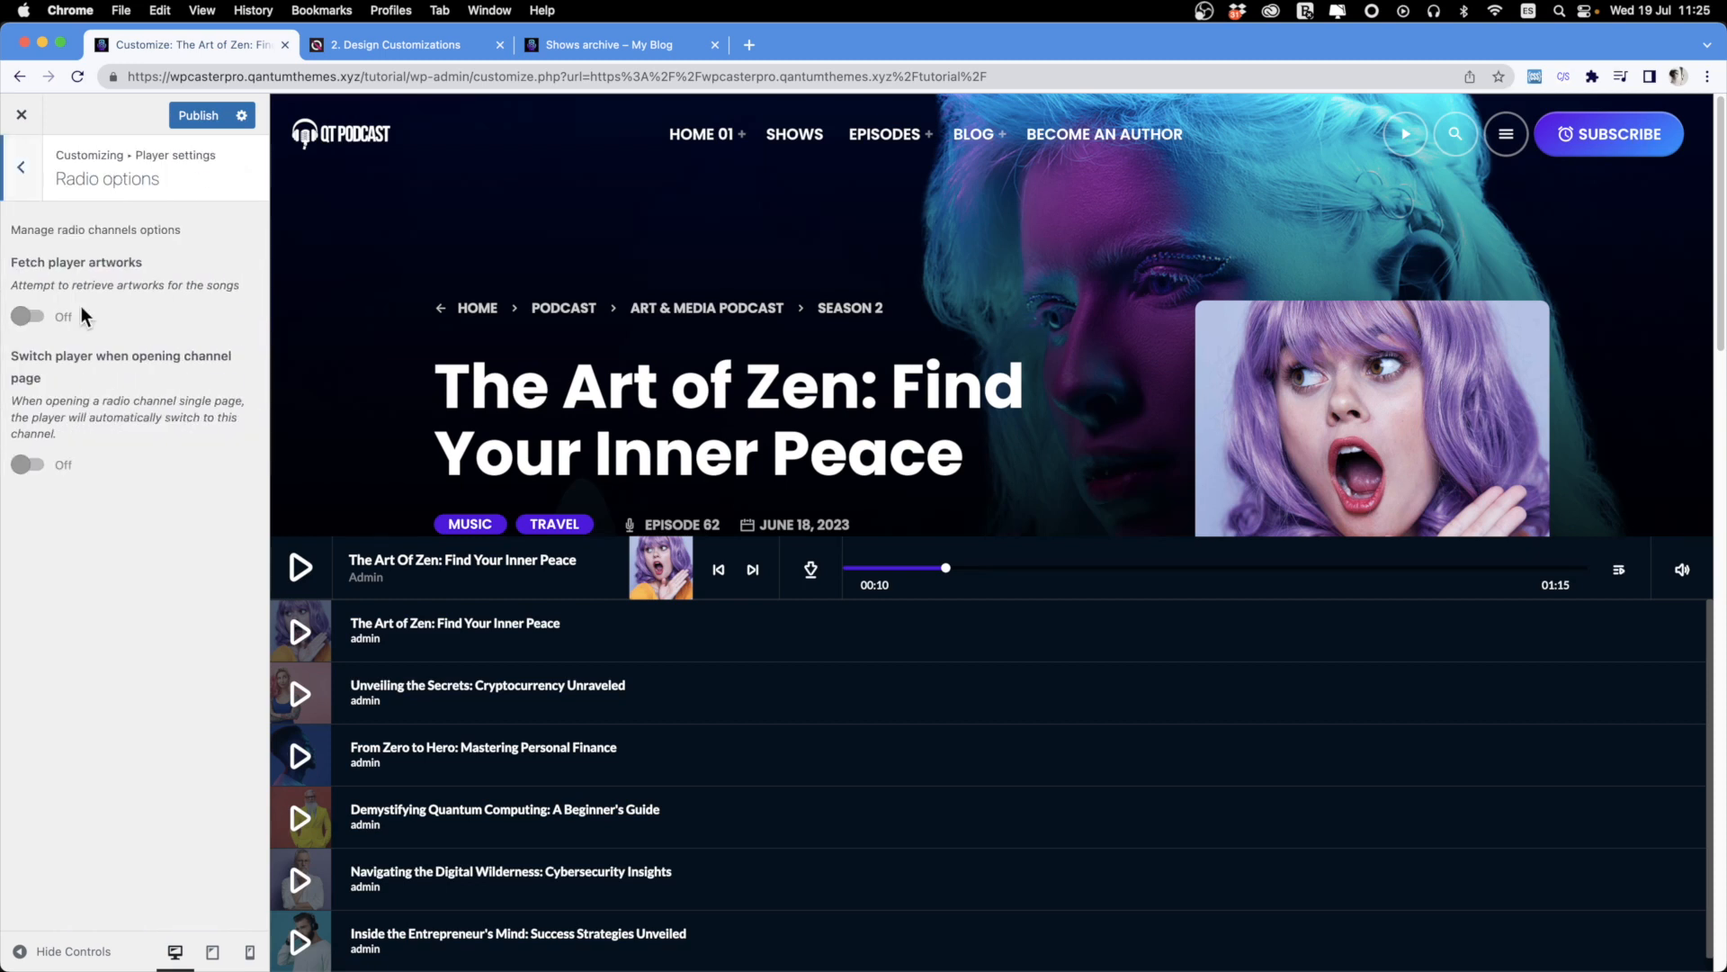
pyautogui.click(32, 190)
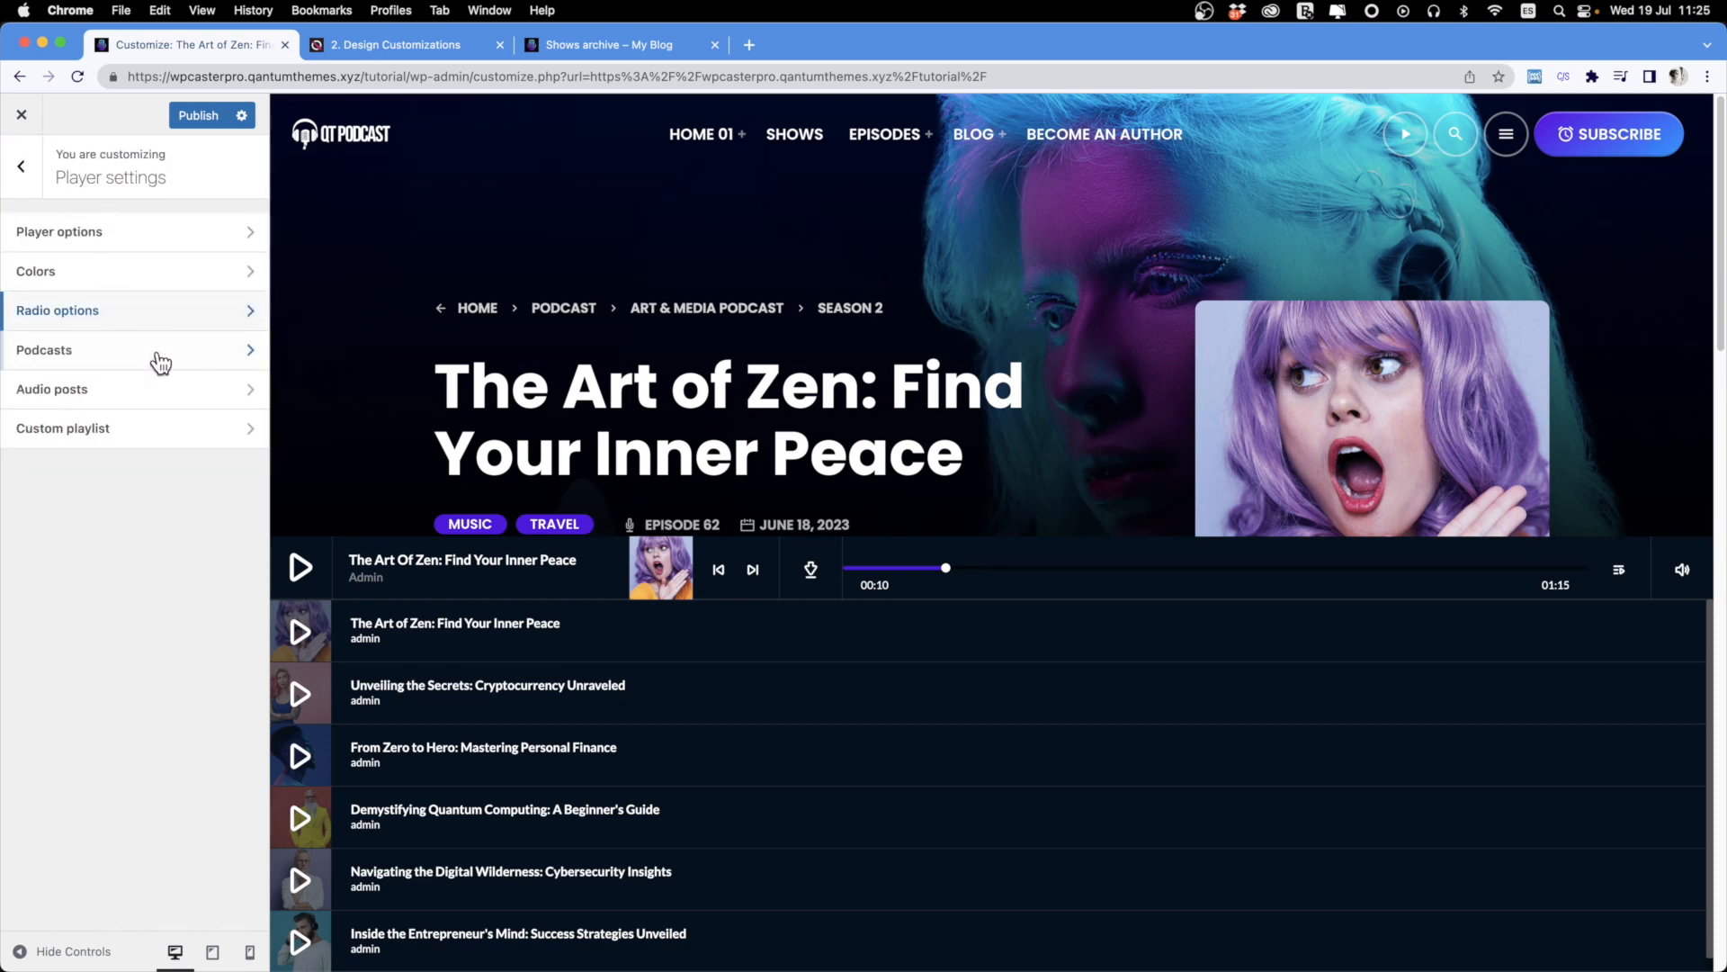
# Set the player's maximum podcast preload amount to 30 and check the playlist in the preview.
pyautogui.click(127, 355)
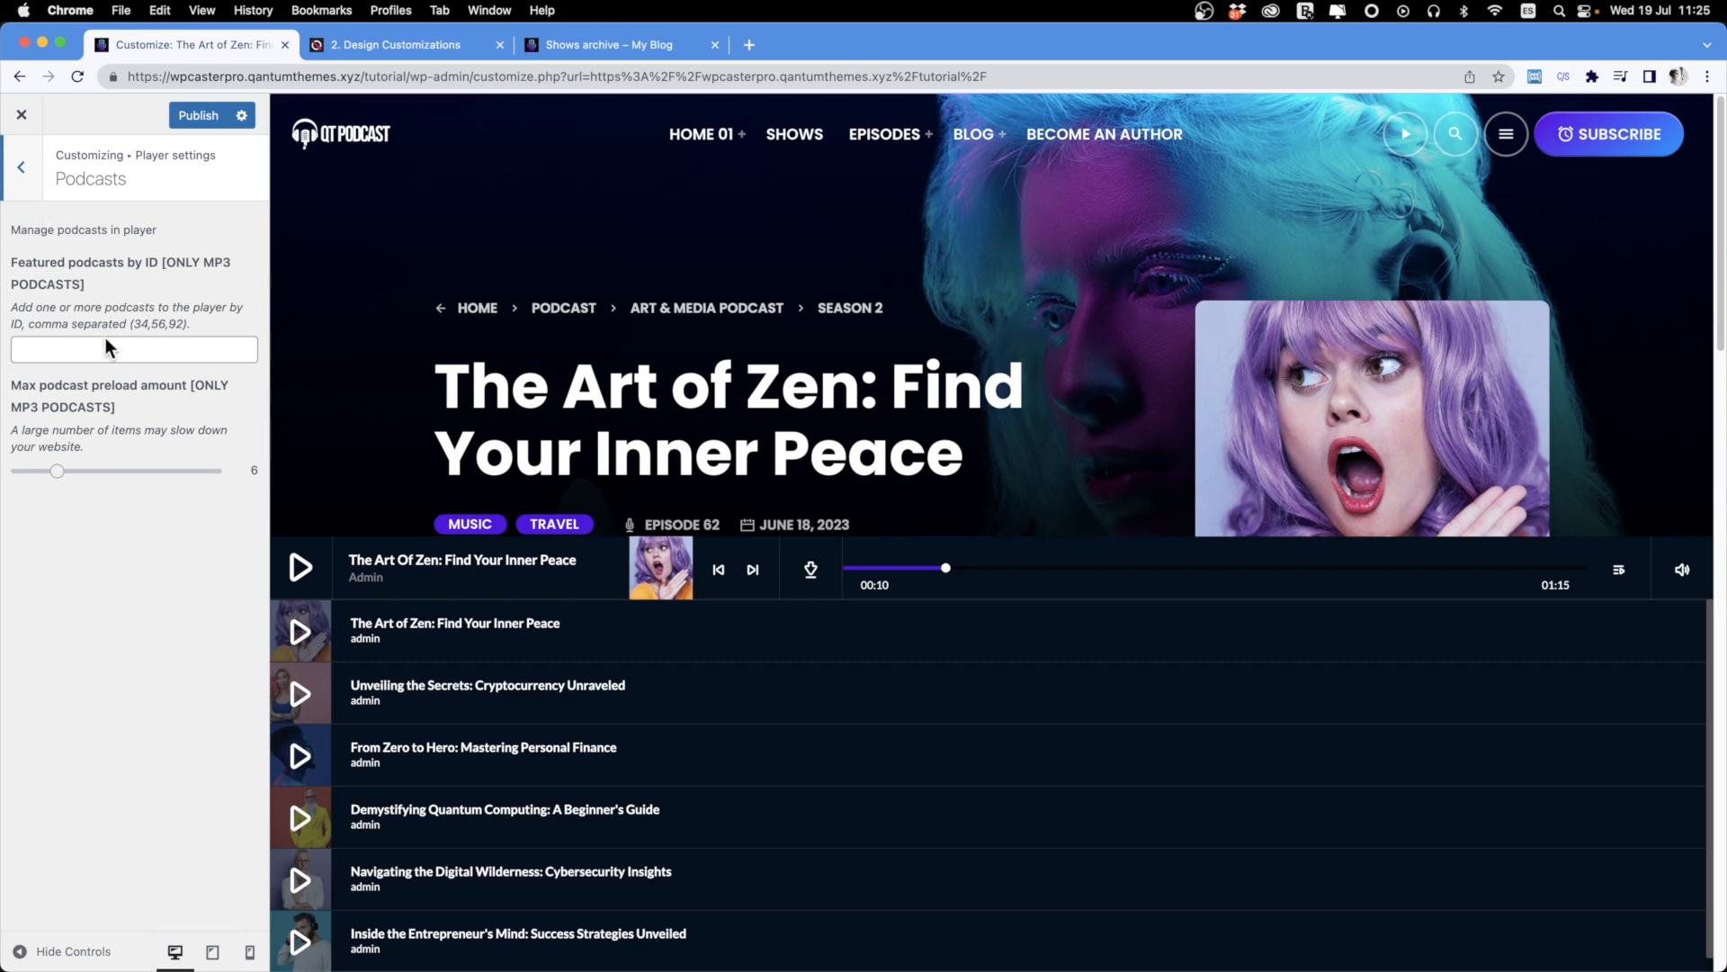
pyautogui.scroll(-1, 452, 749)
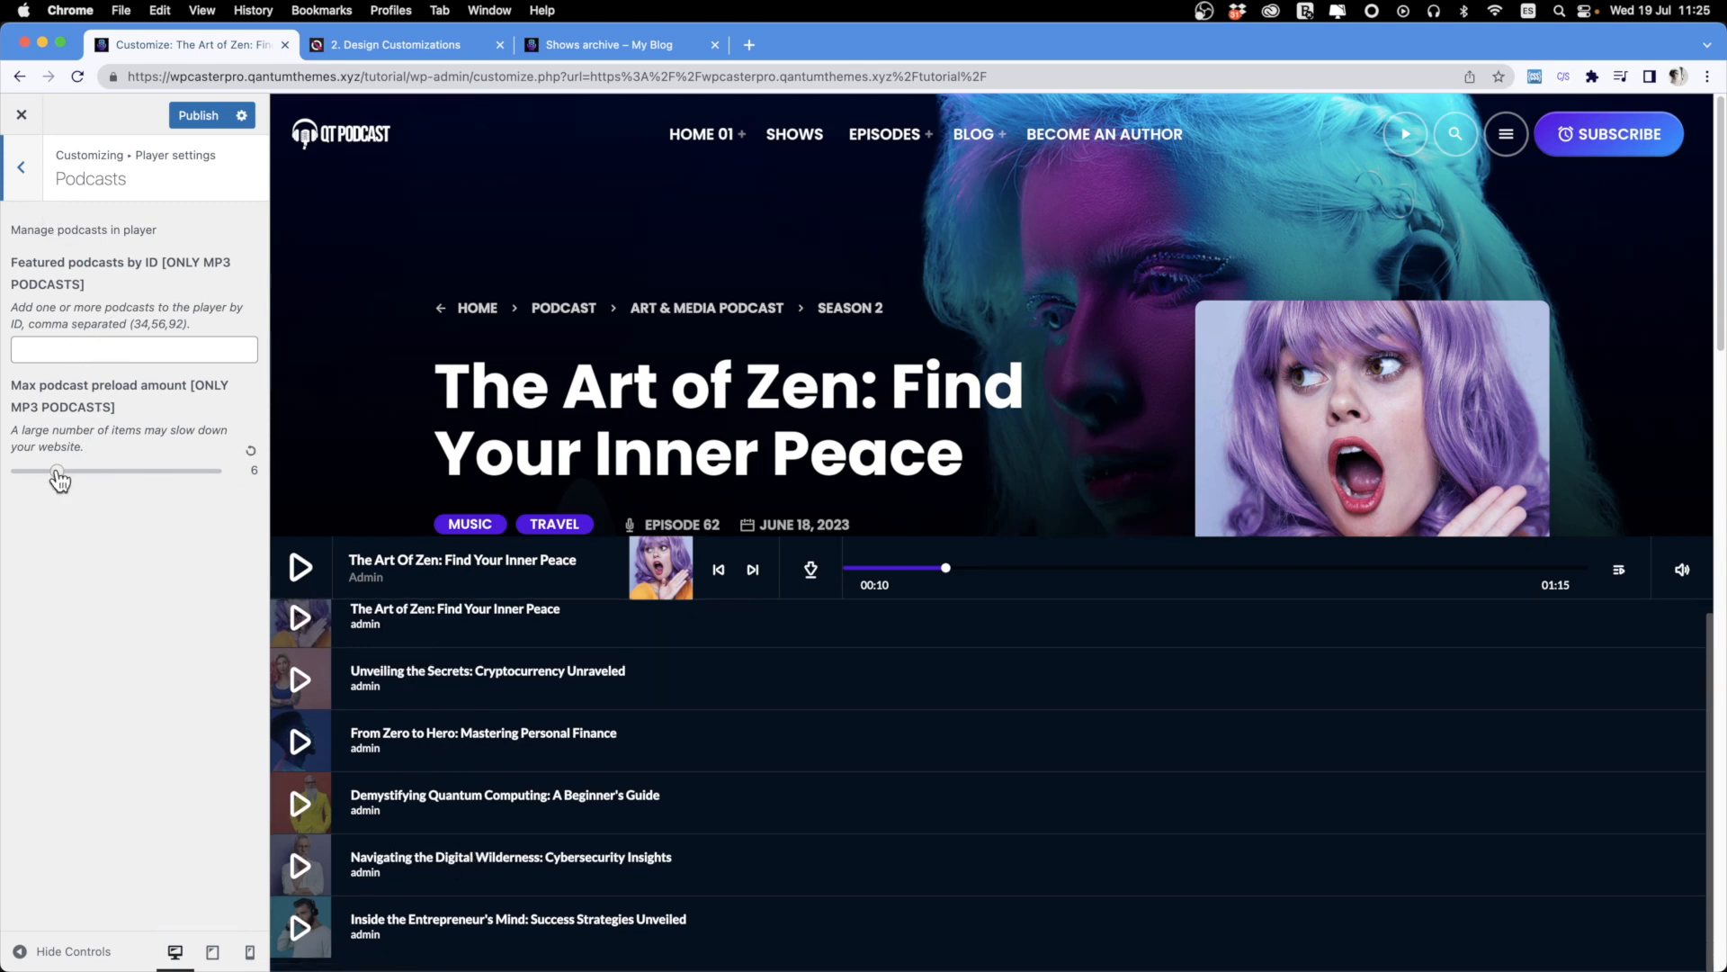
pyautogui.moveTo(56, 470); pyautogui.dragTo(284, 474)
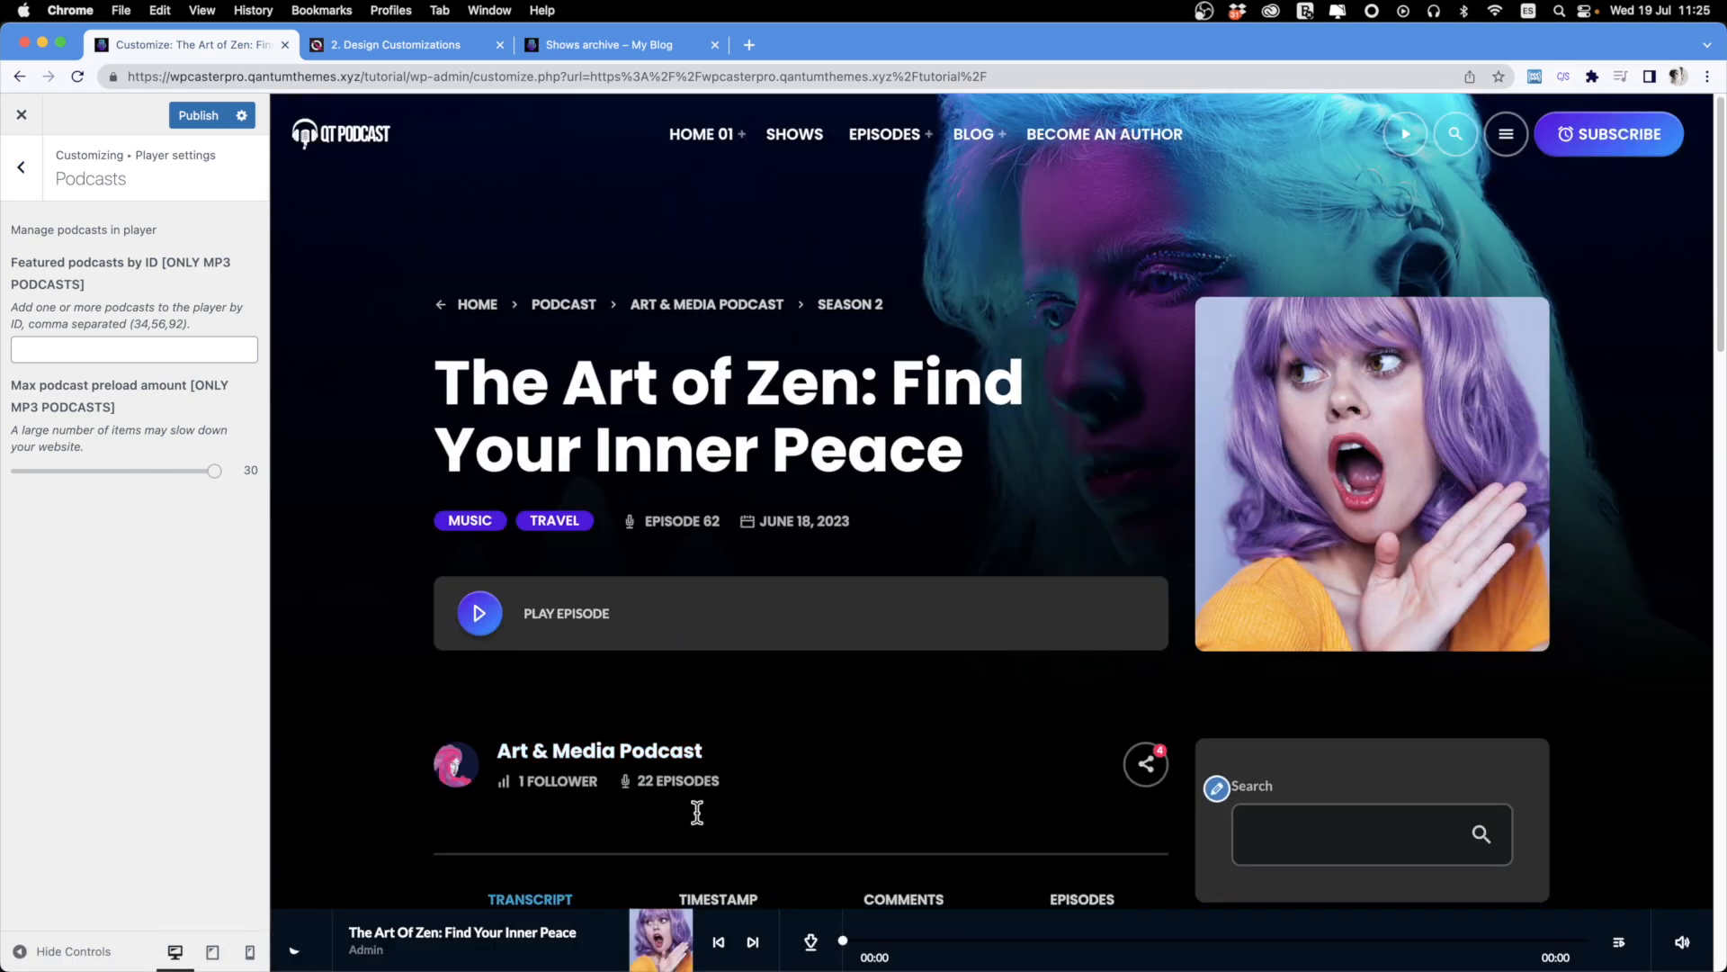
pyautogui.scroll(-10, 669, 871)
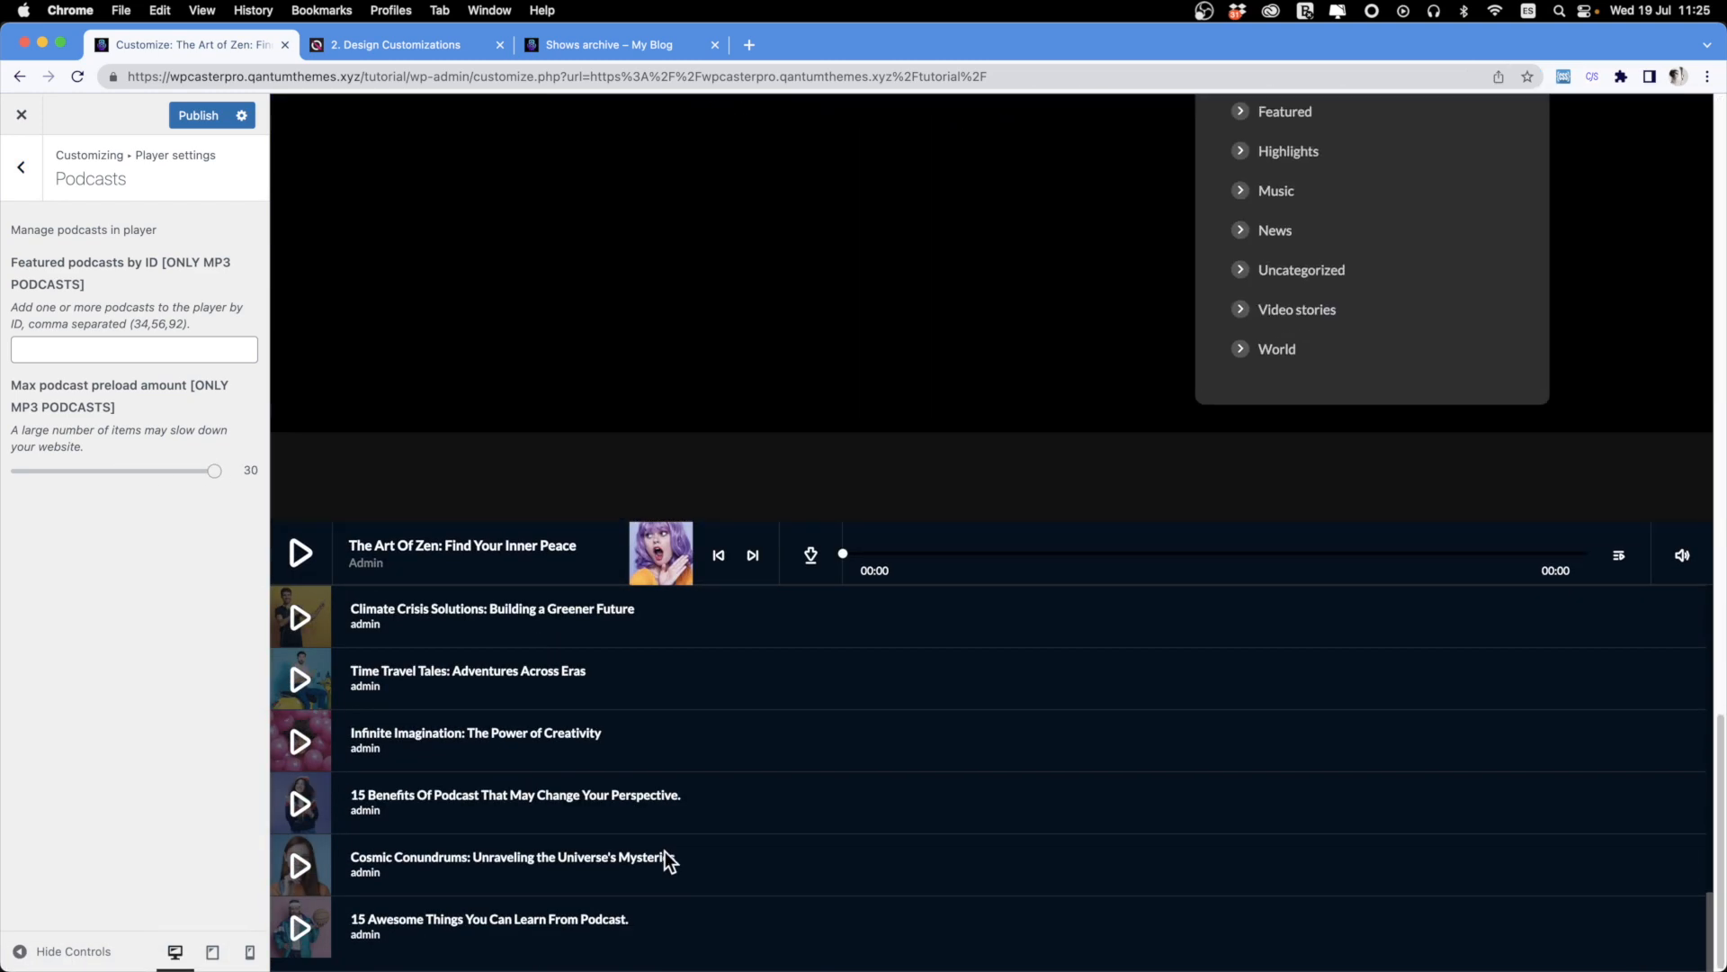
pyautogui.scroll(1, 502, 802)
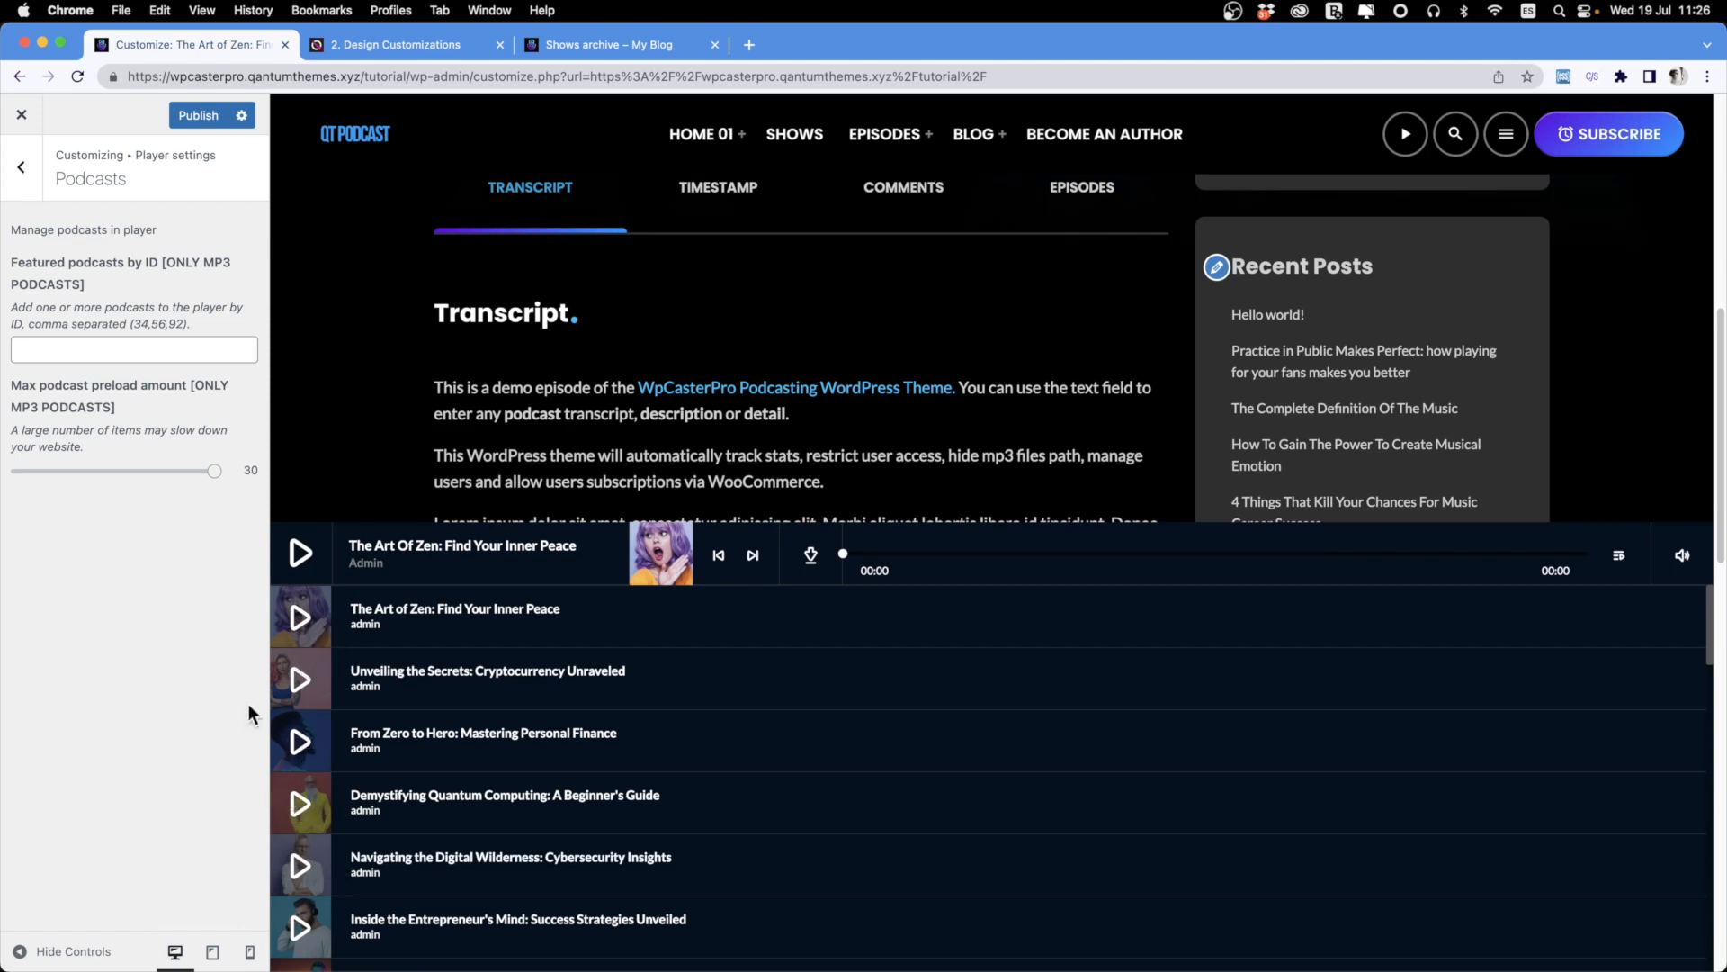
# Review the player's featured podcasts by ID setting and its audio posts options.
pyautogui.click(112, 351)
pyautogui.click(27, 190)
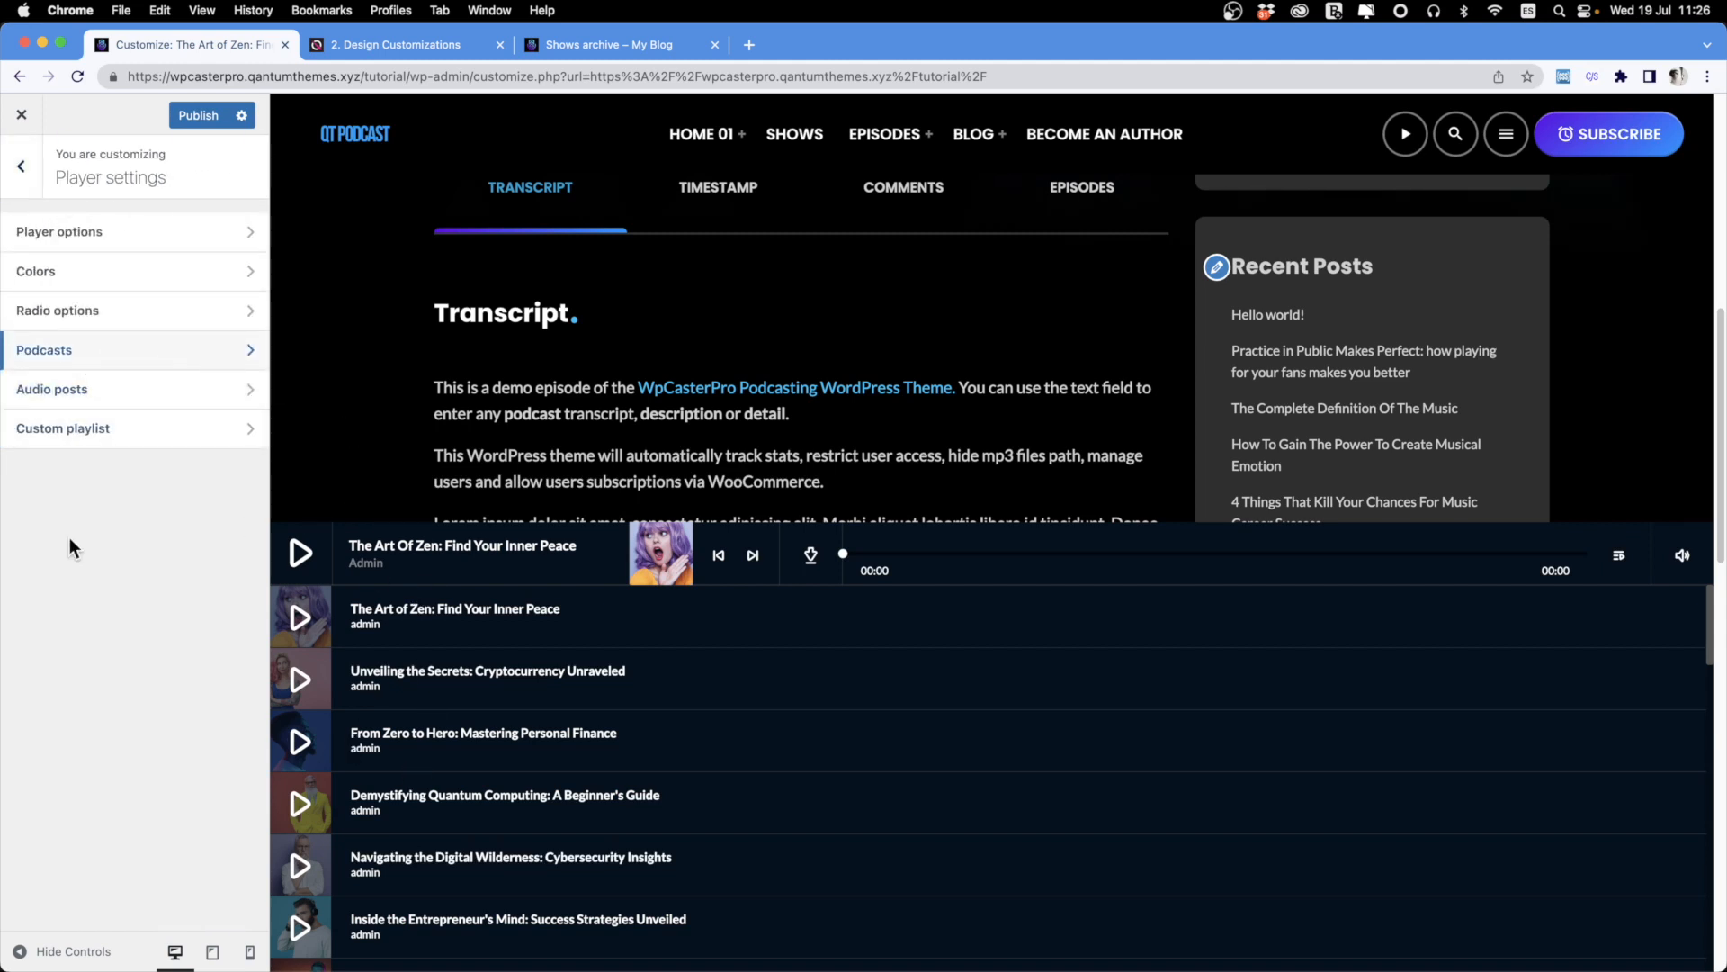
pyautogui.click(72, 357)
pyautogui.click(27, 175)
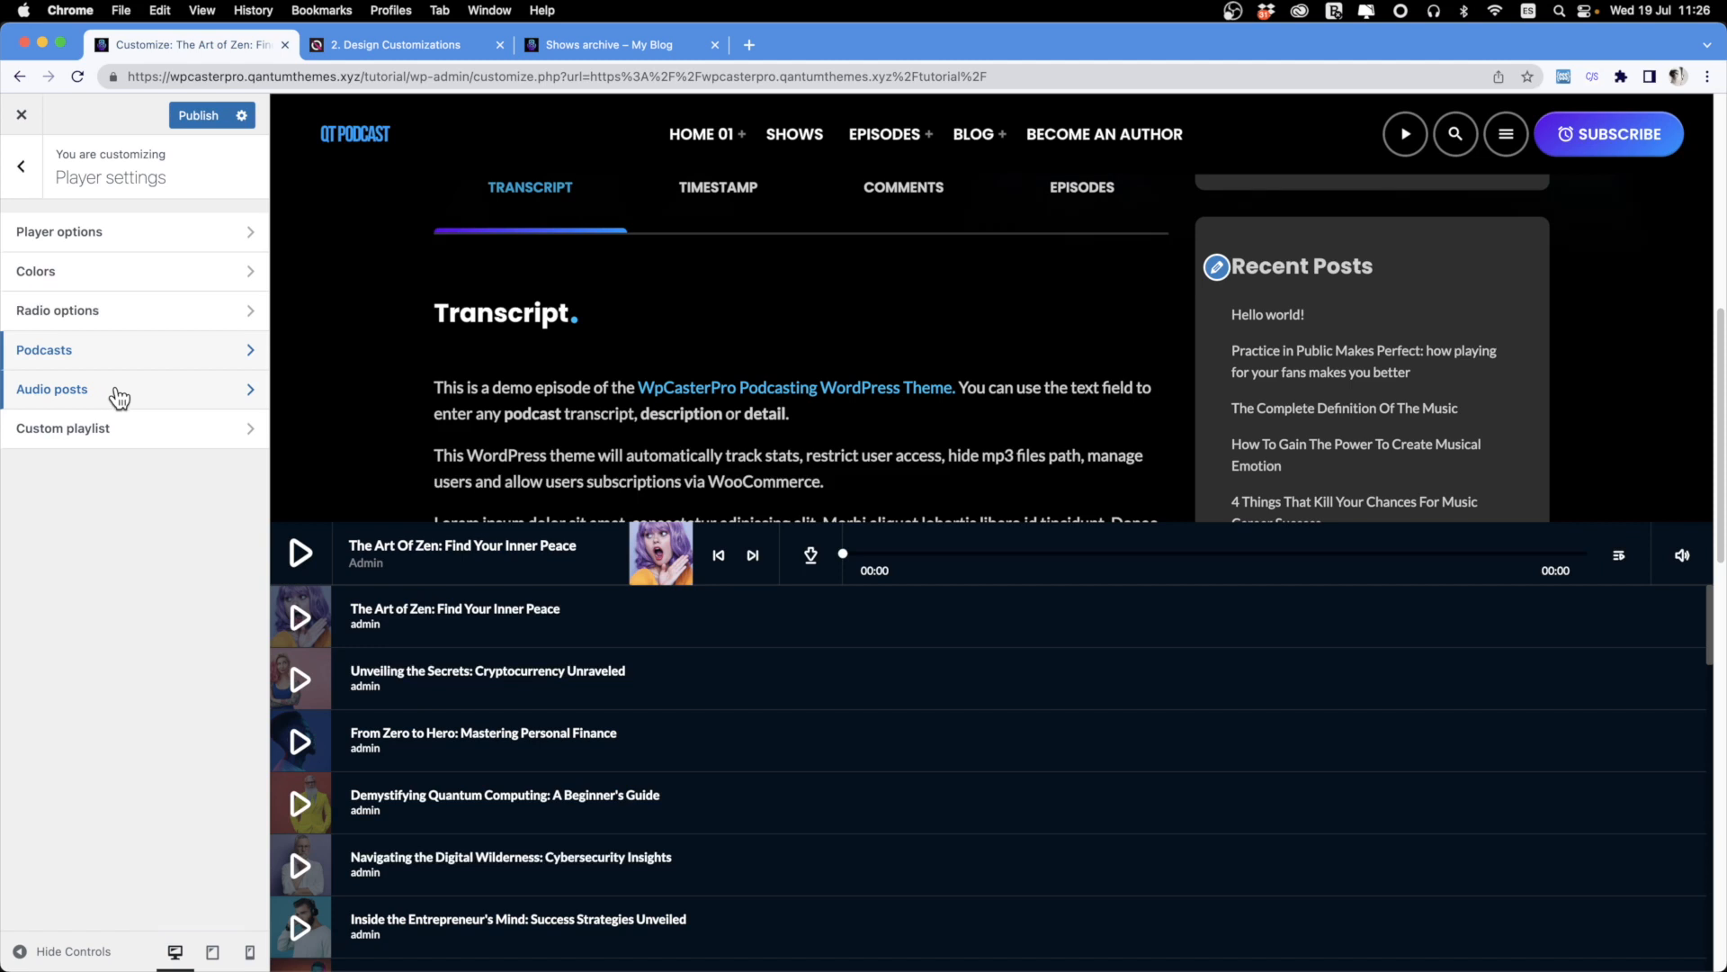
pyautogui.click(118, 398)
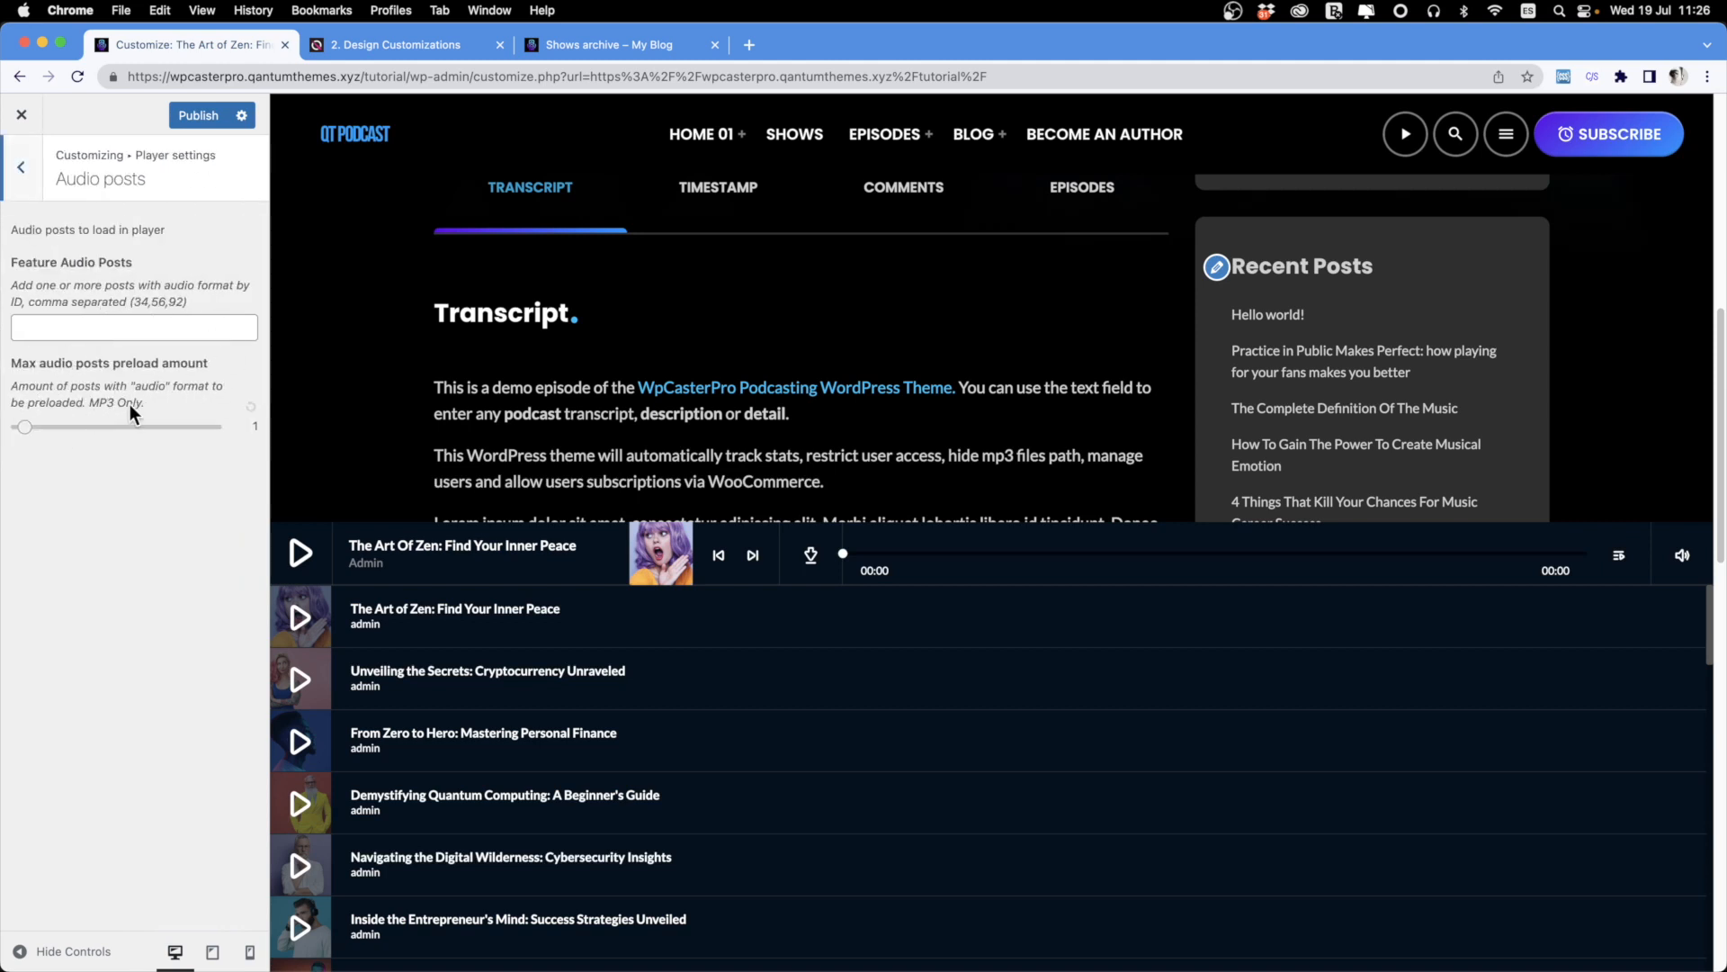
pyautogui.click(32, 184)
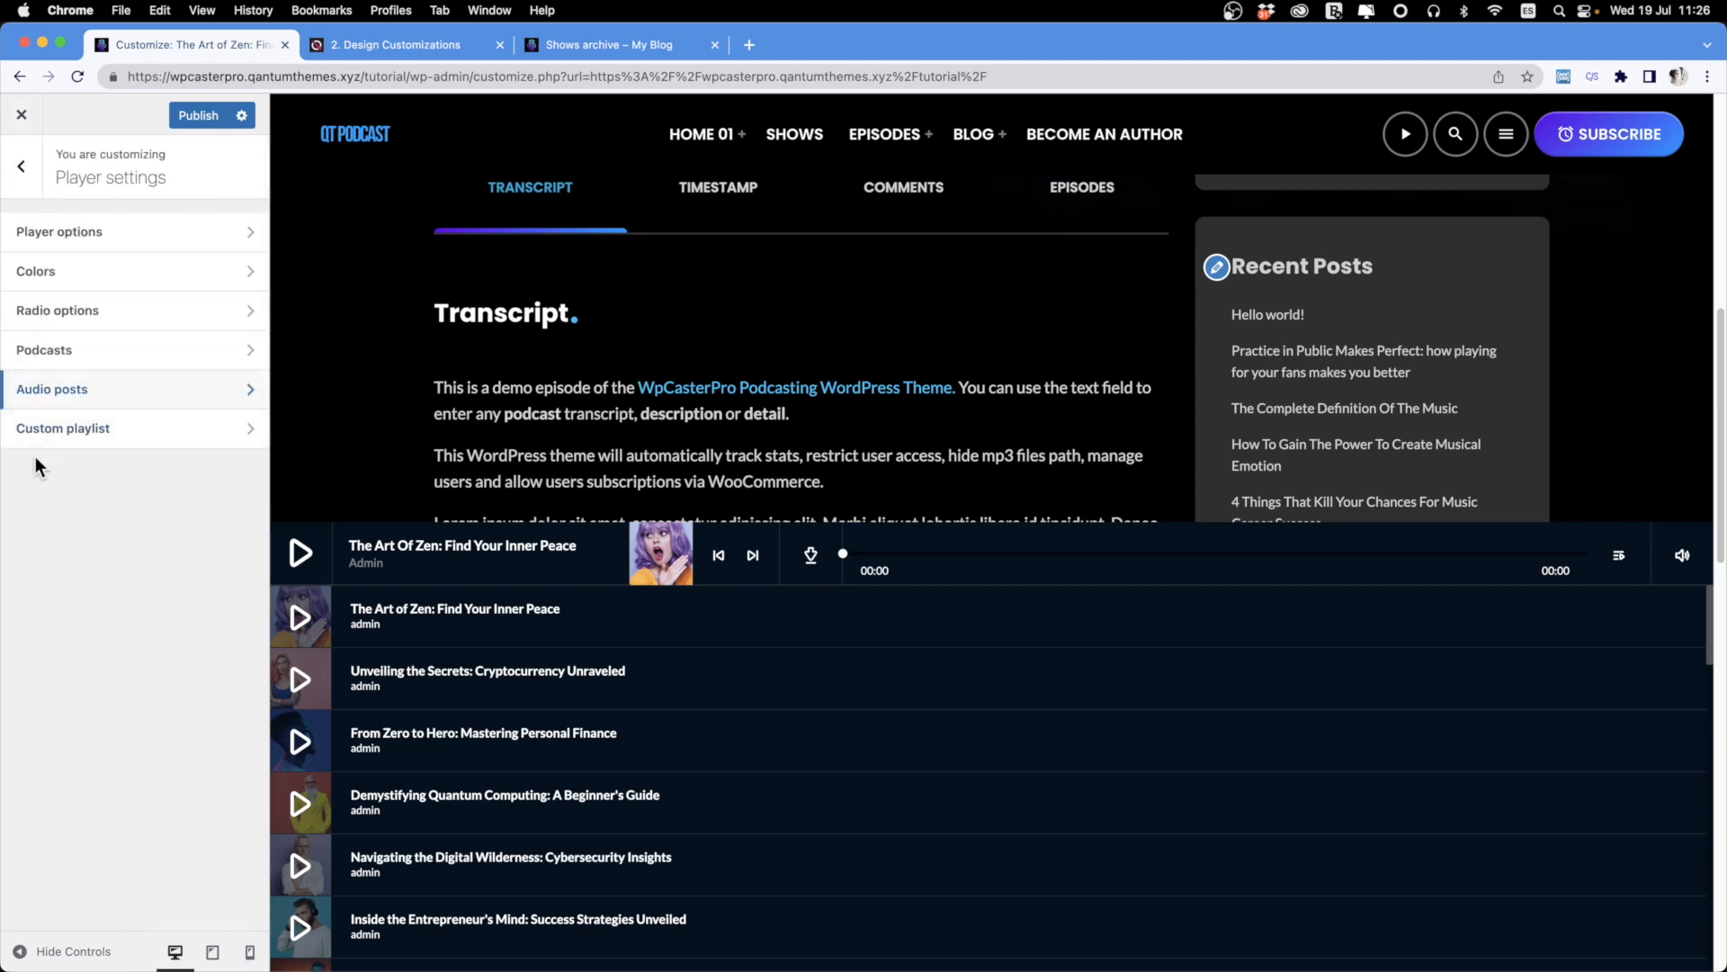
# Add an empty track to the player's custom playlist, look over its fields and show the preview player's playlist.
pyautogui.click(78, 431)
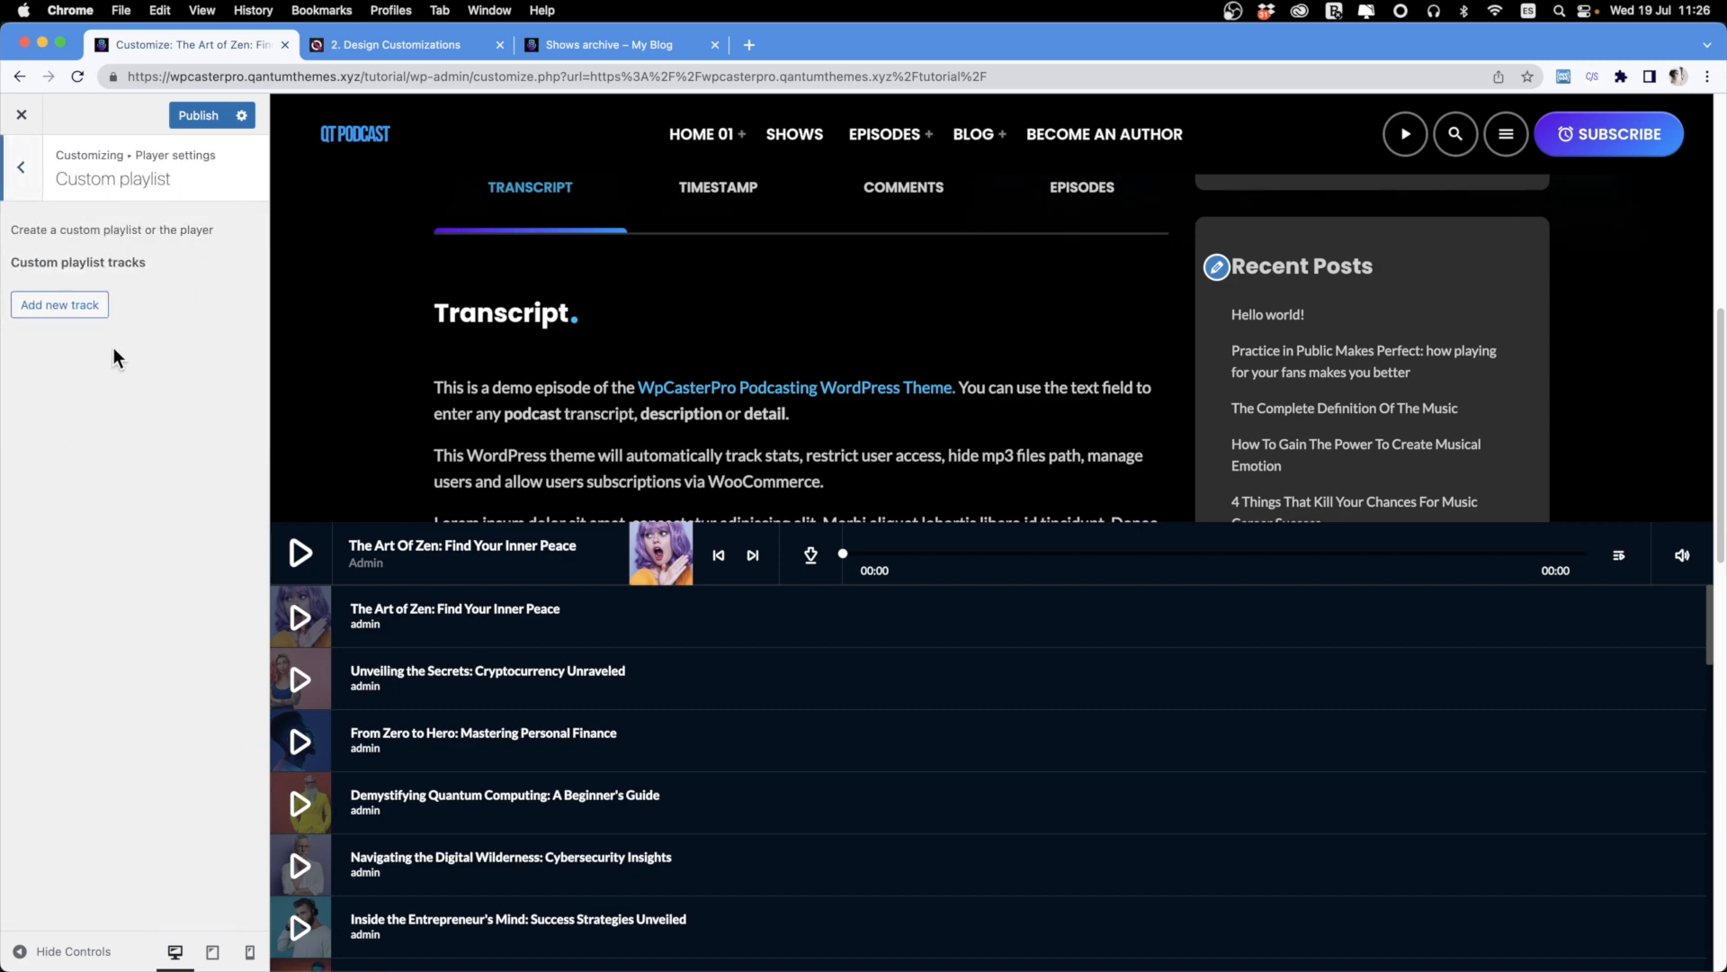
pyautogui.click(86, 310)
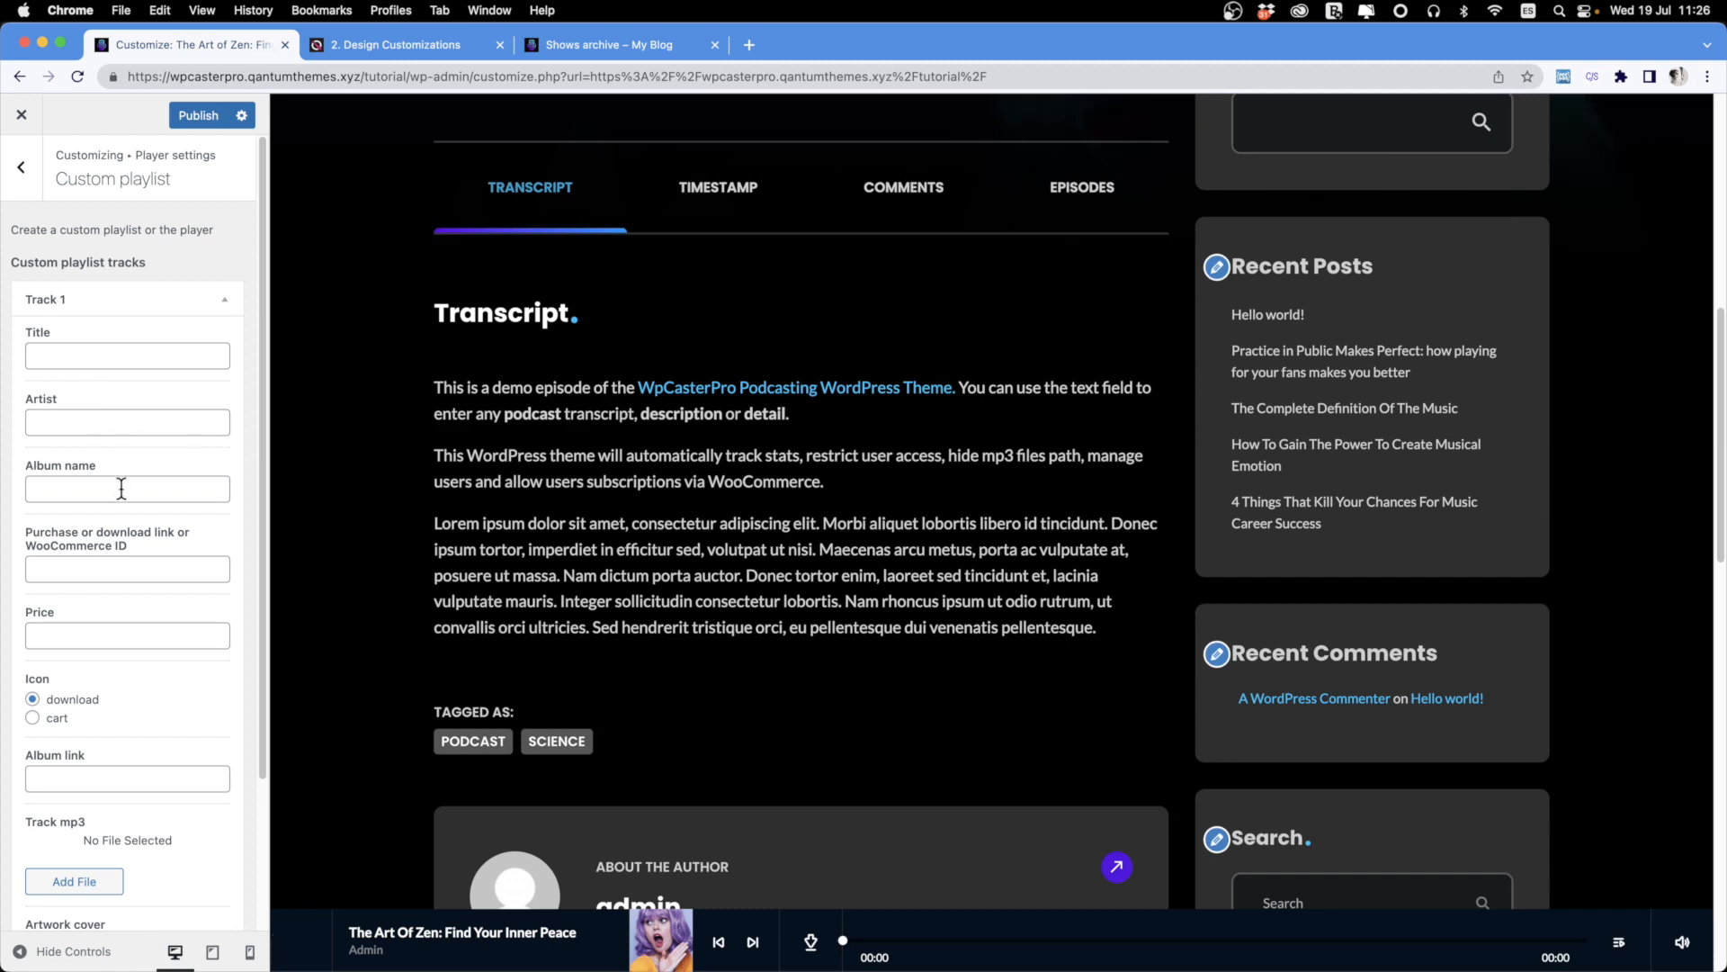
pyautogui.scroll(-1, 74, 502)
pyautogui.scroll(-1, 63, 466)
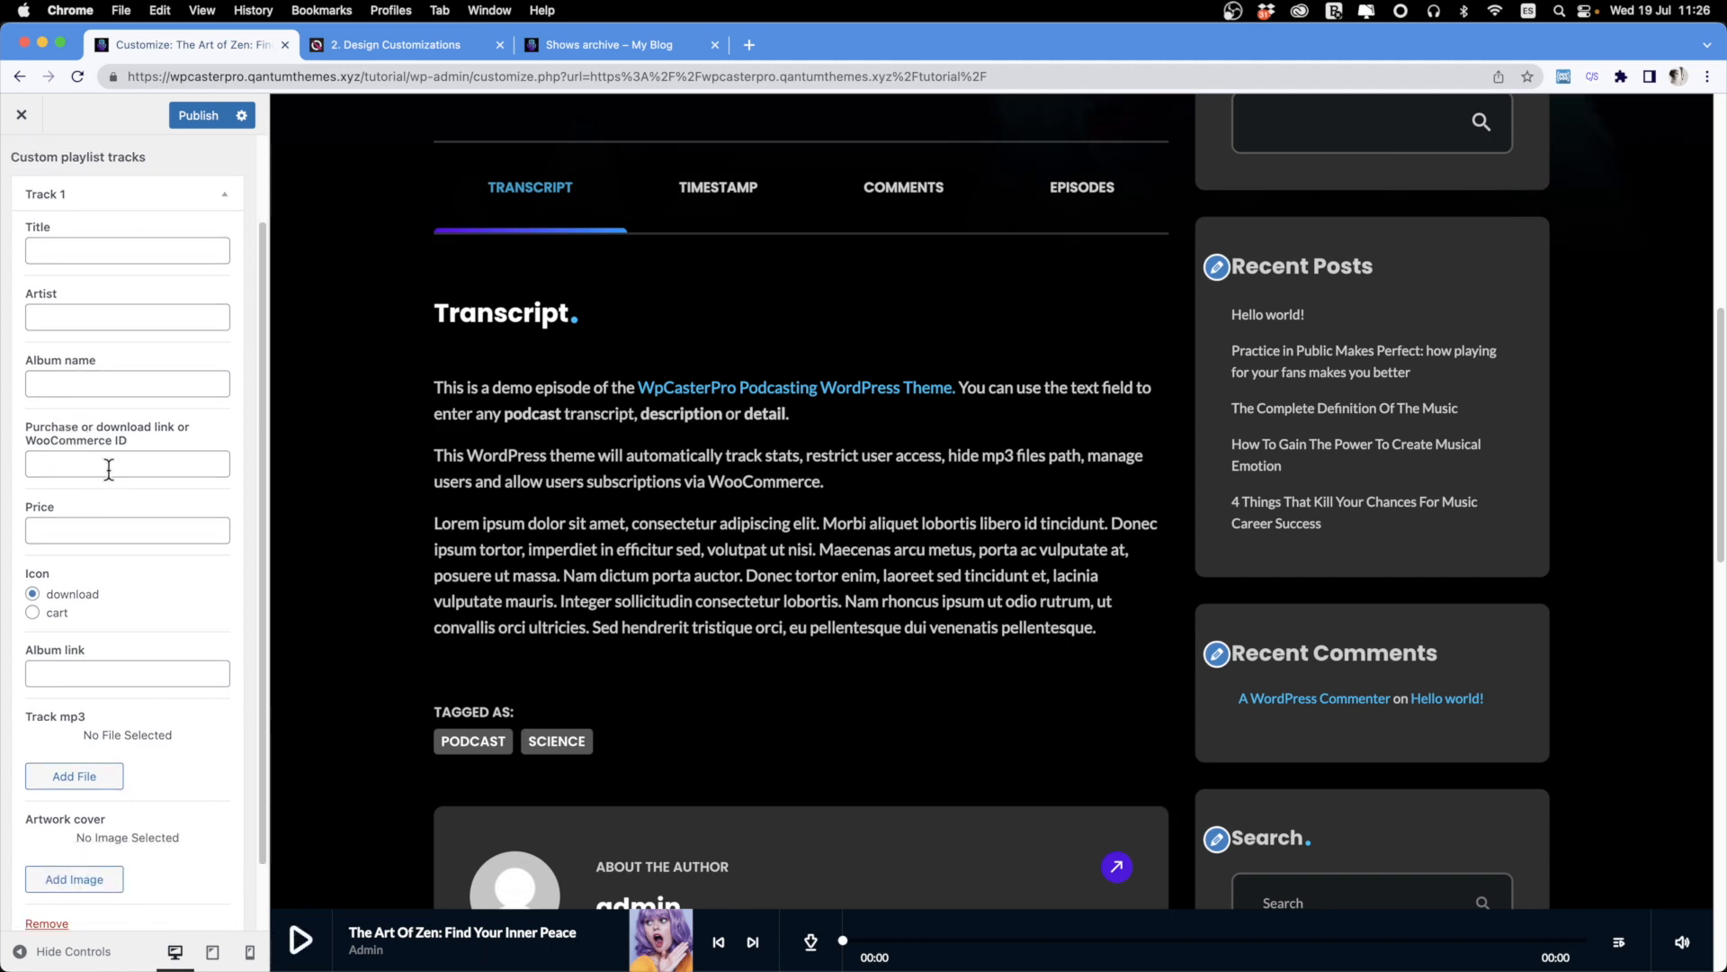
pyautogui.scroll(-2, 109, 468)
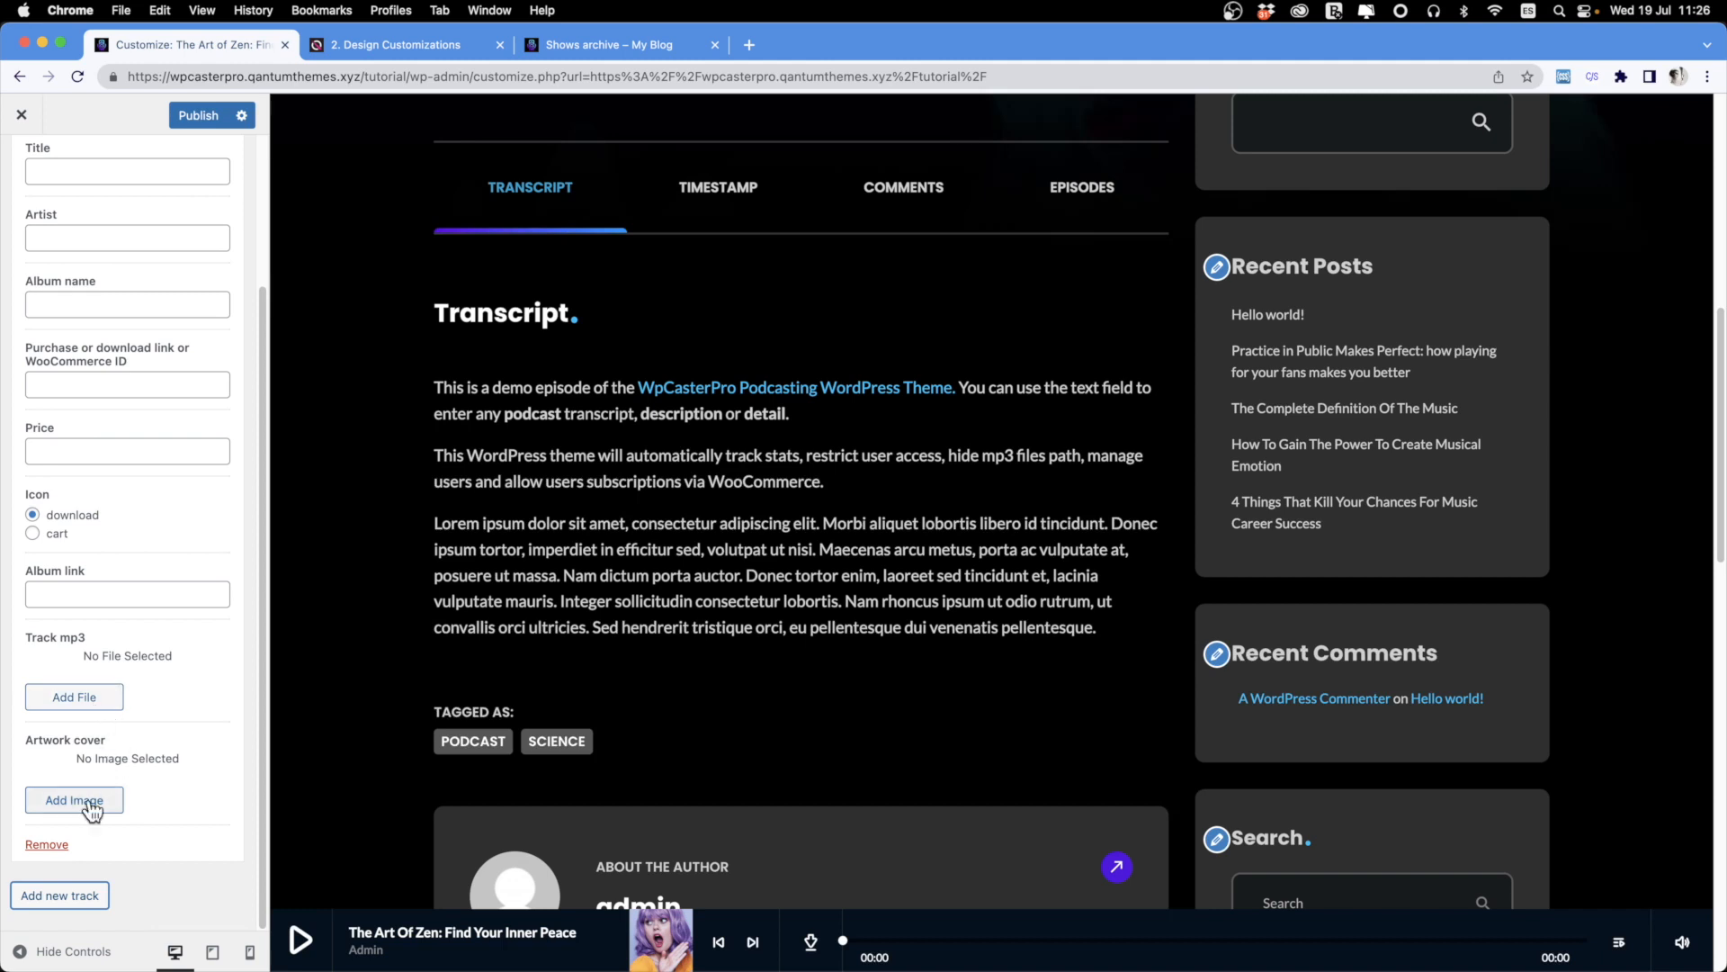
pyautogui.click(1619, 942)
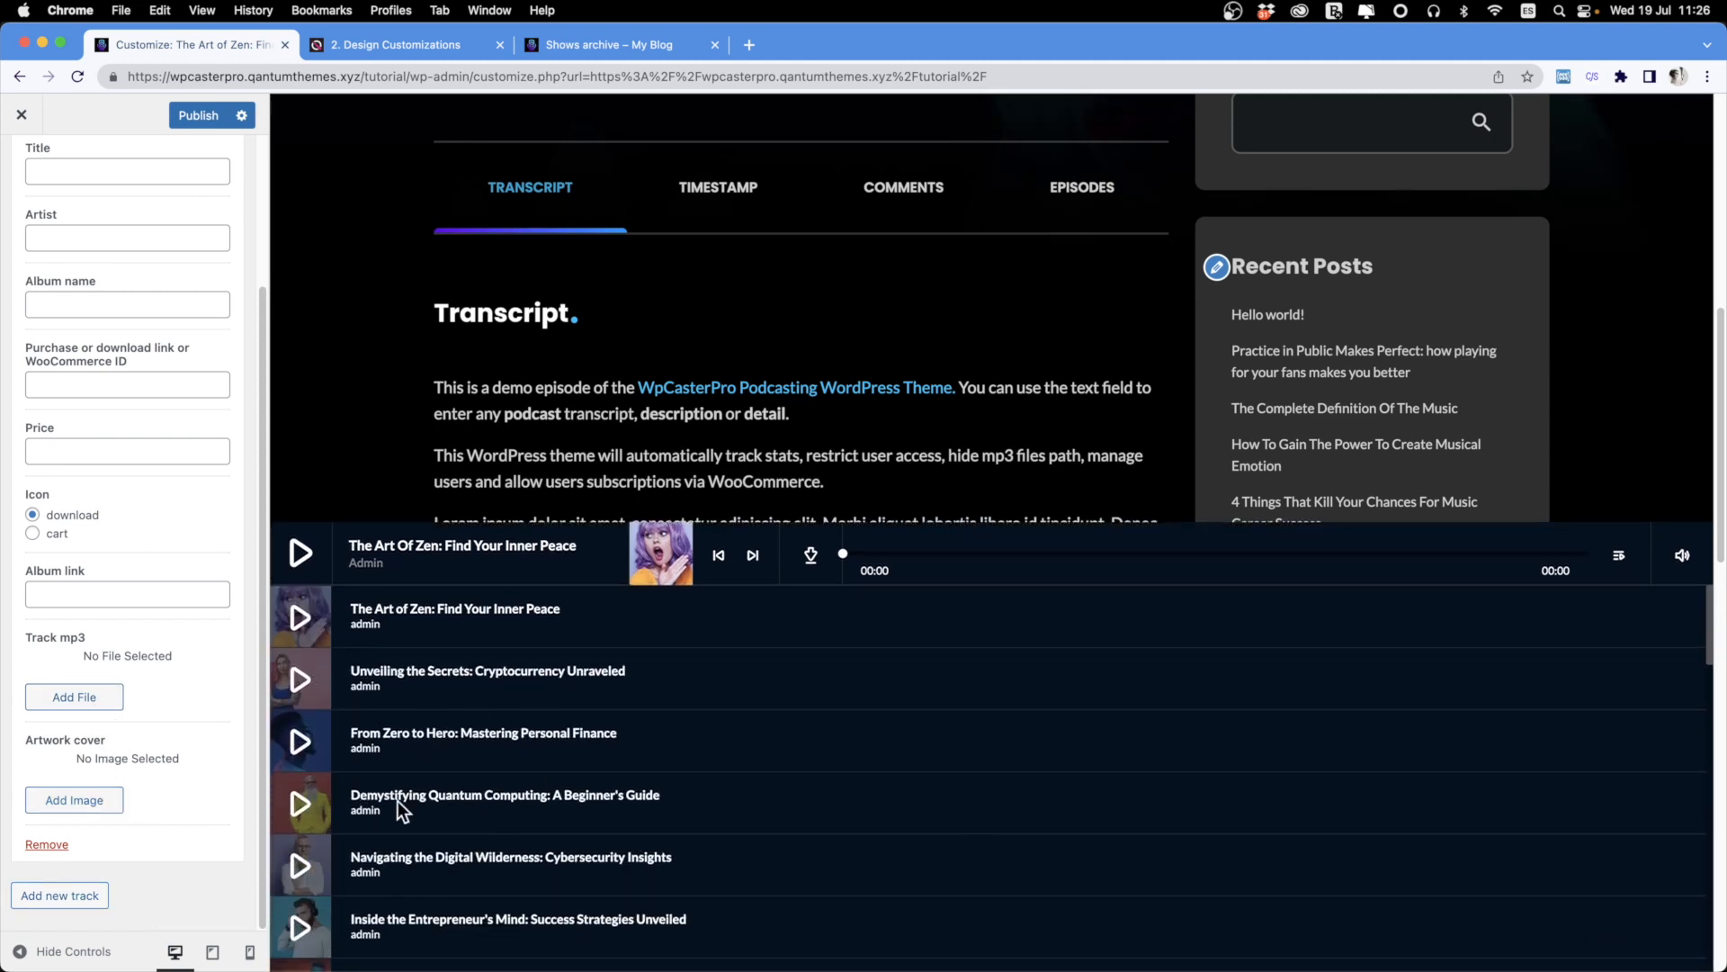
pyautogui.scroll(3, 106, 727)
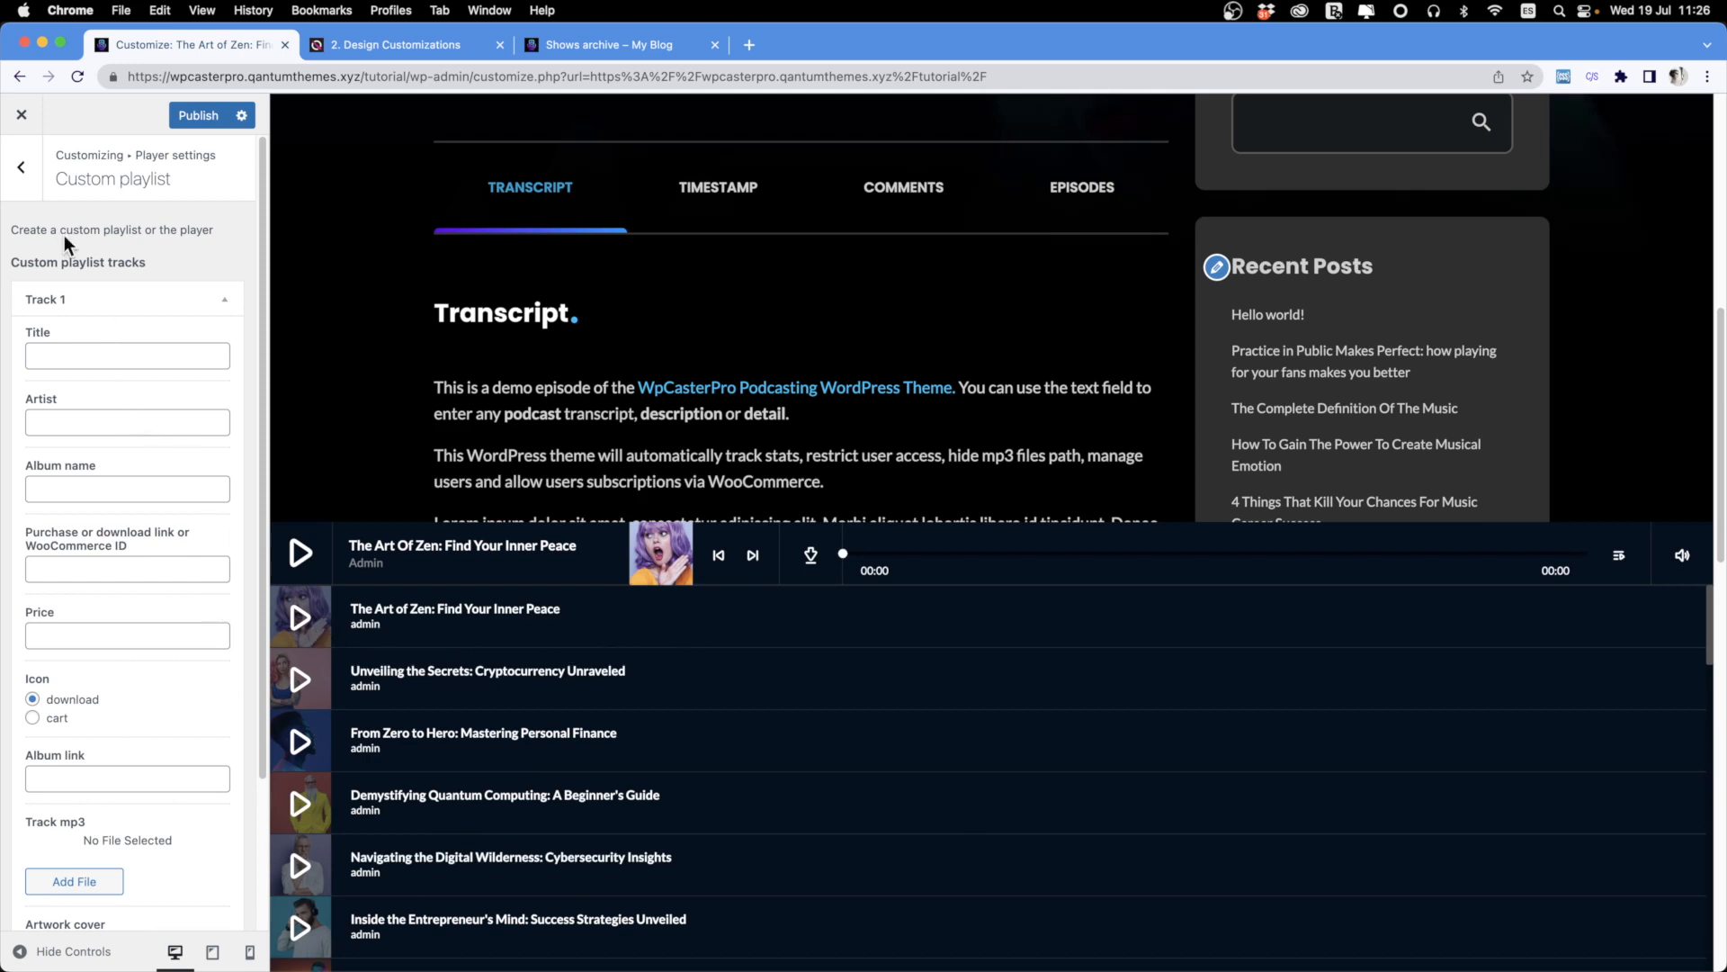
# Open the Background Image settings, return the preview to the page header and collapse the player's playlist.
pyautogui.click(21, 166)
pyautogui.click(20, 167)
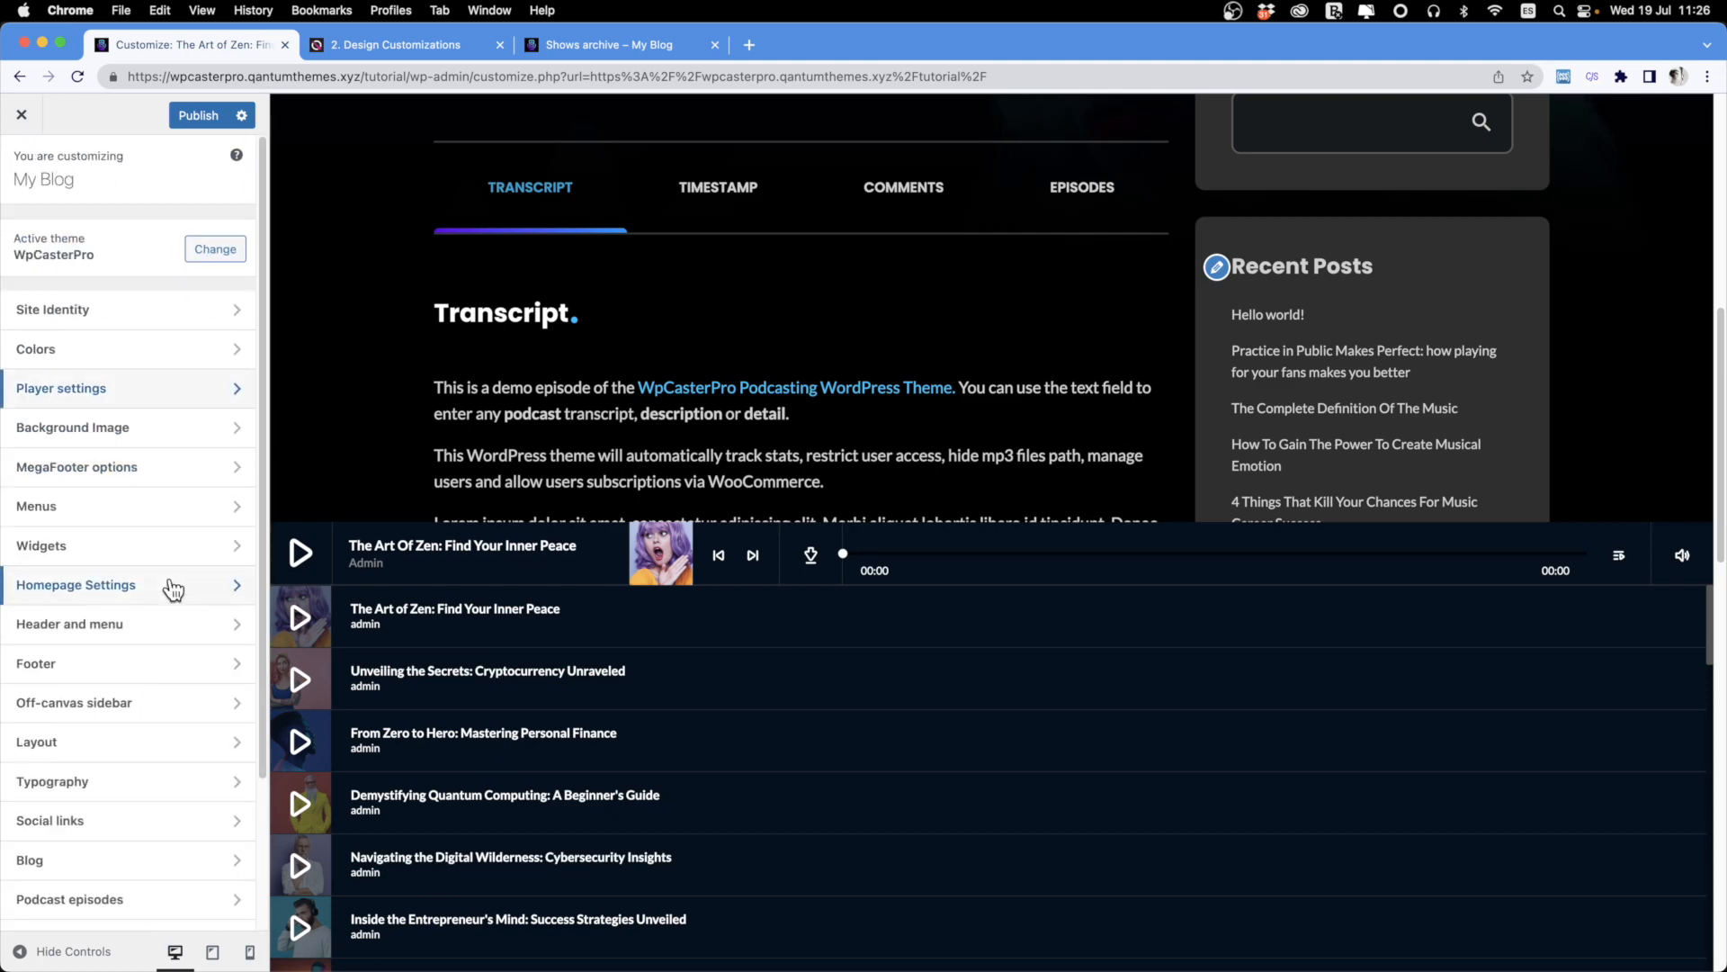
pyautogui.click(135, 432)
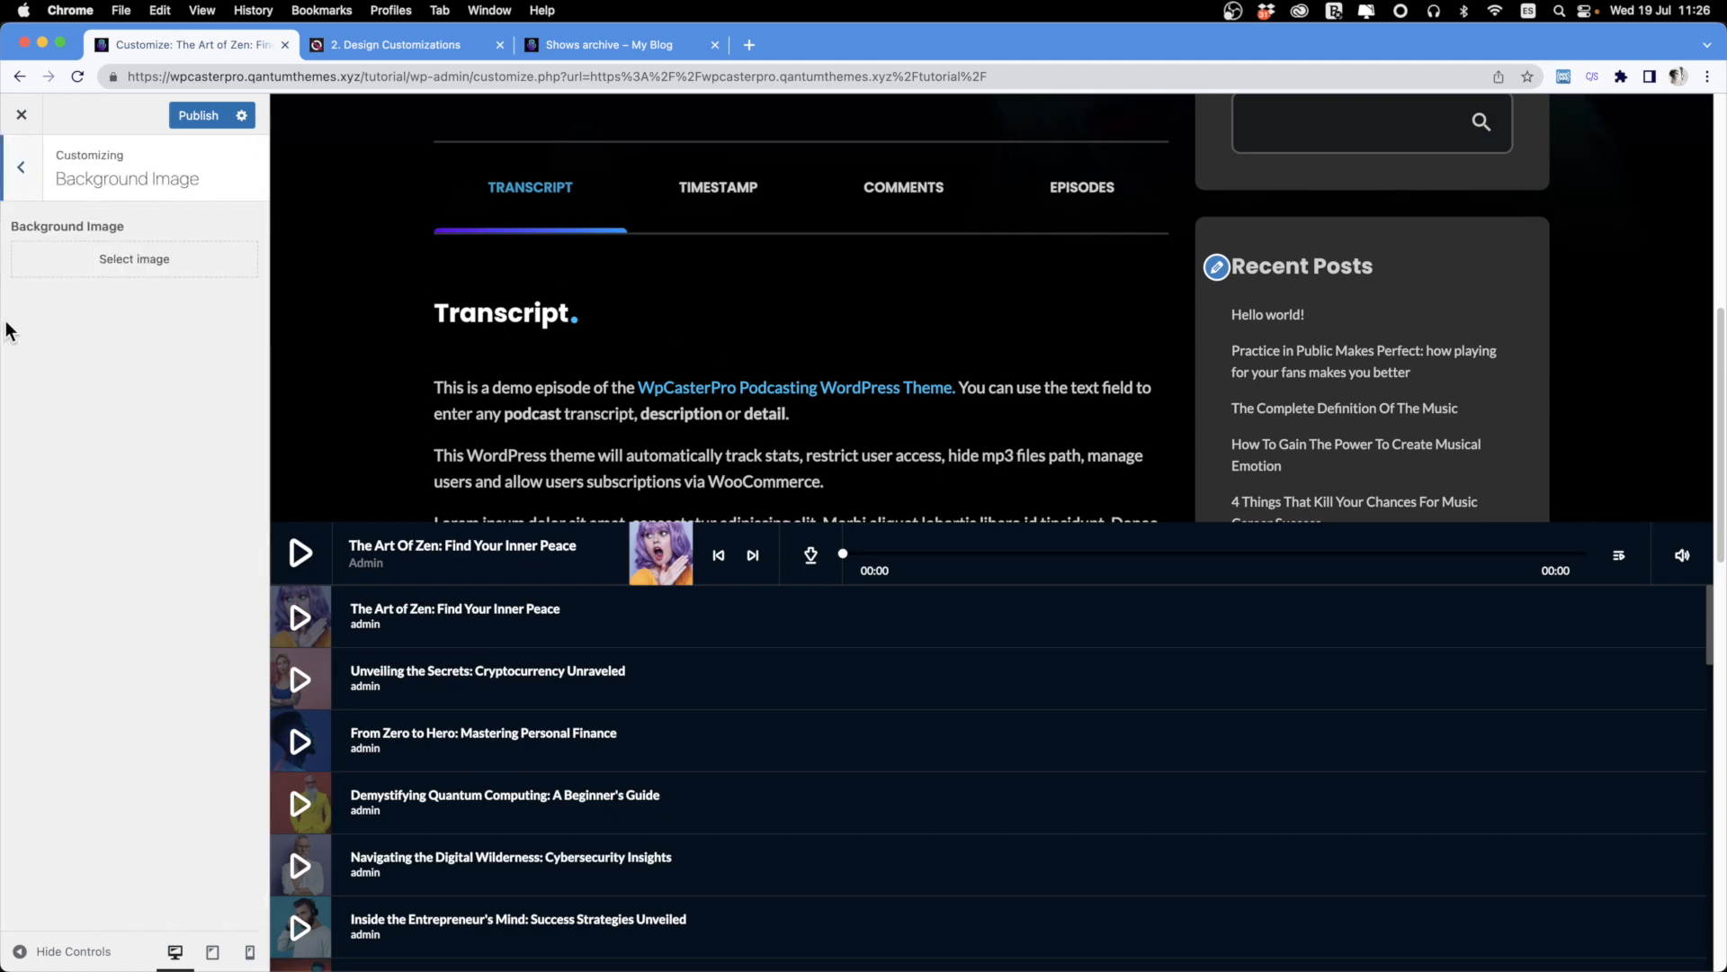
pyautogui.scroll(10, 840, 355)
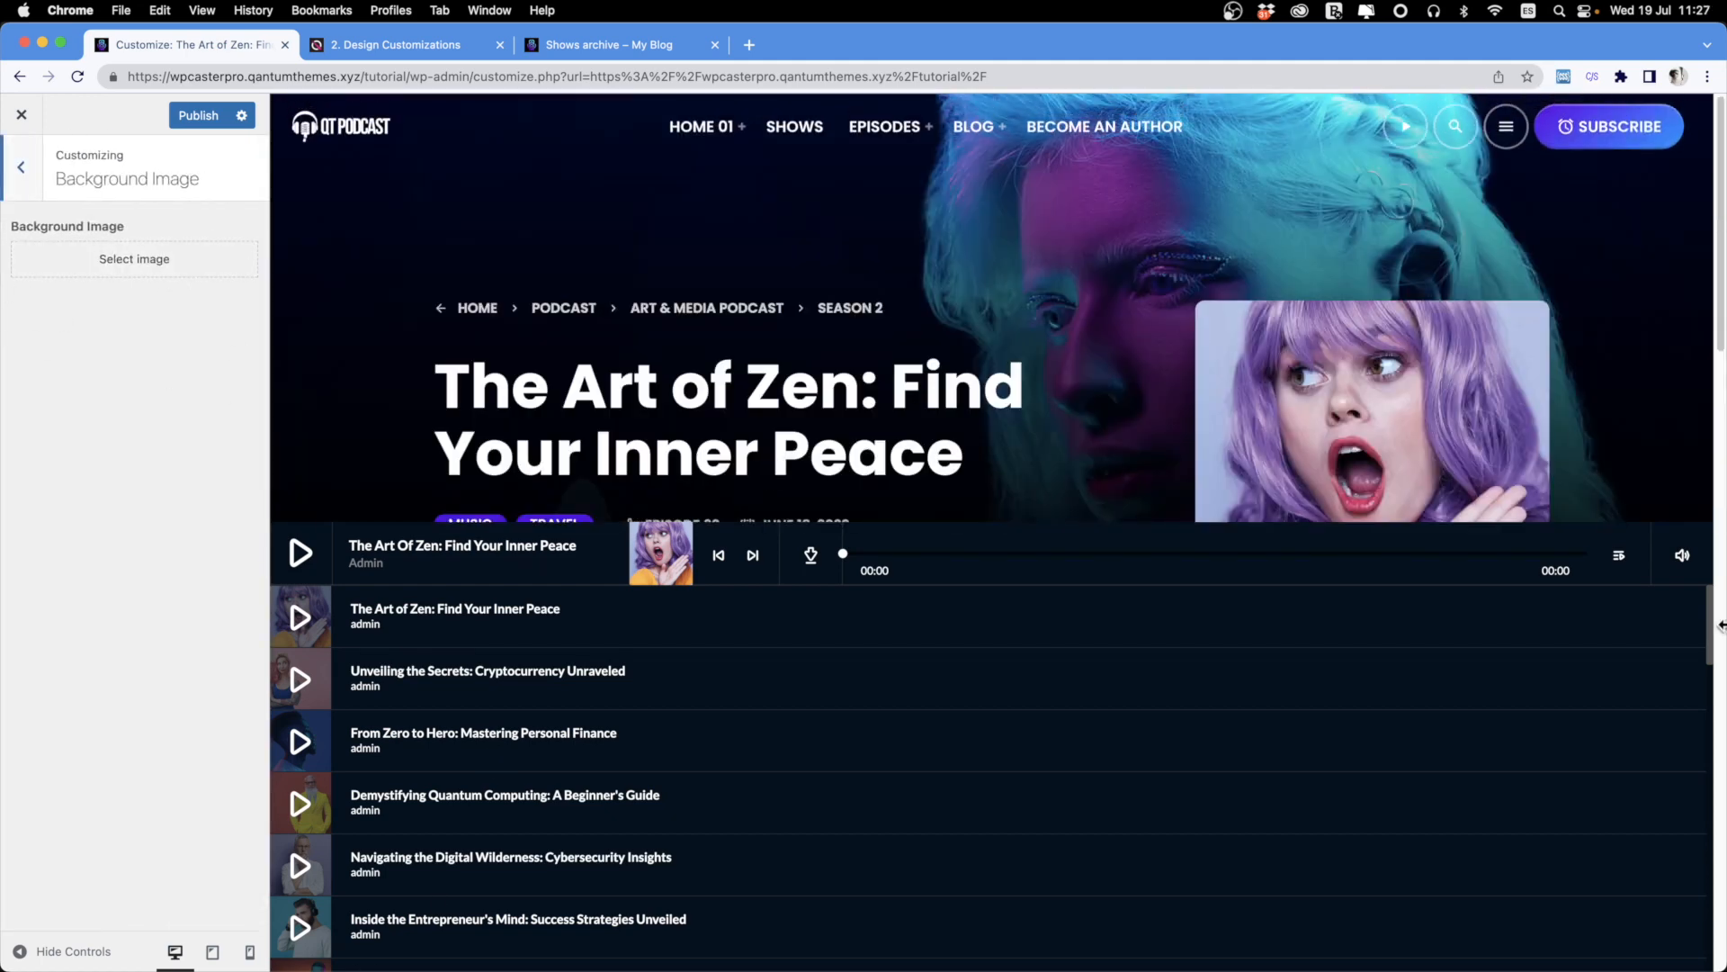
pyautogui.click(1632, 561)
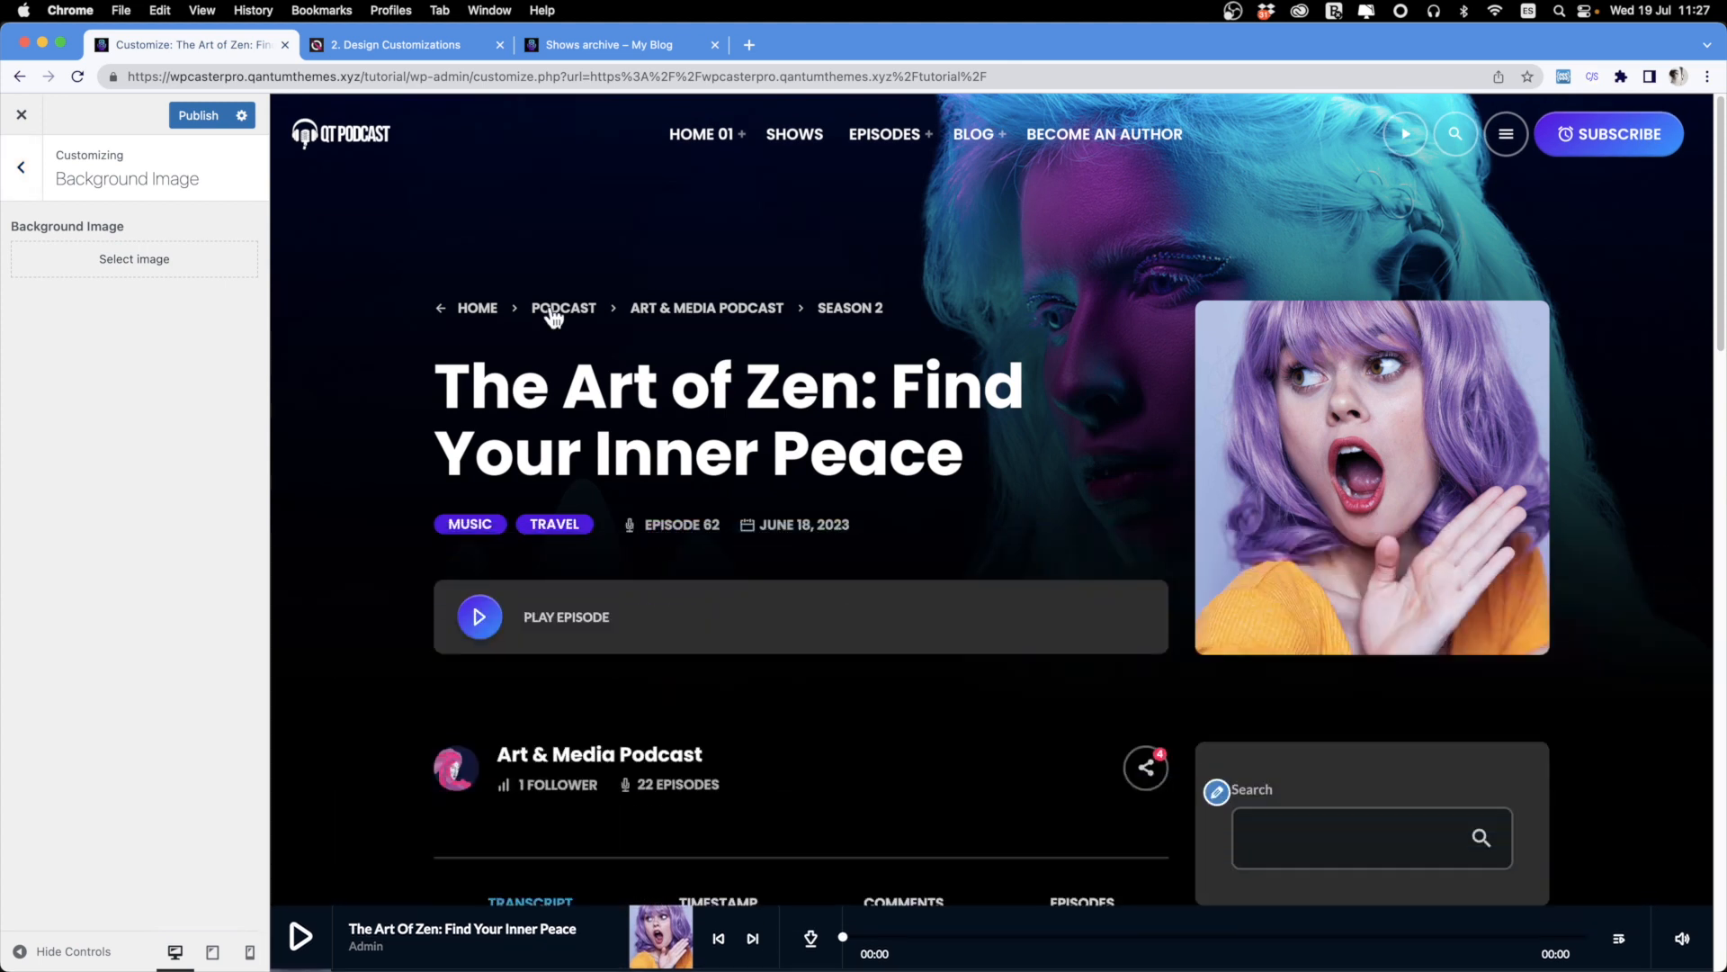
# Open the MegaFooter options and consult the Mega Footer article in the theme's design customization documentation.
pyautogui.click(19, 180)
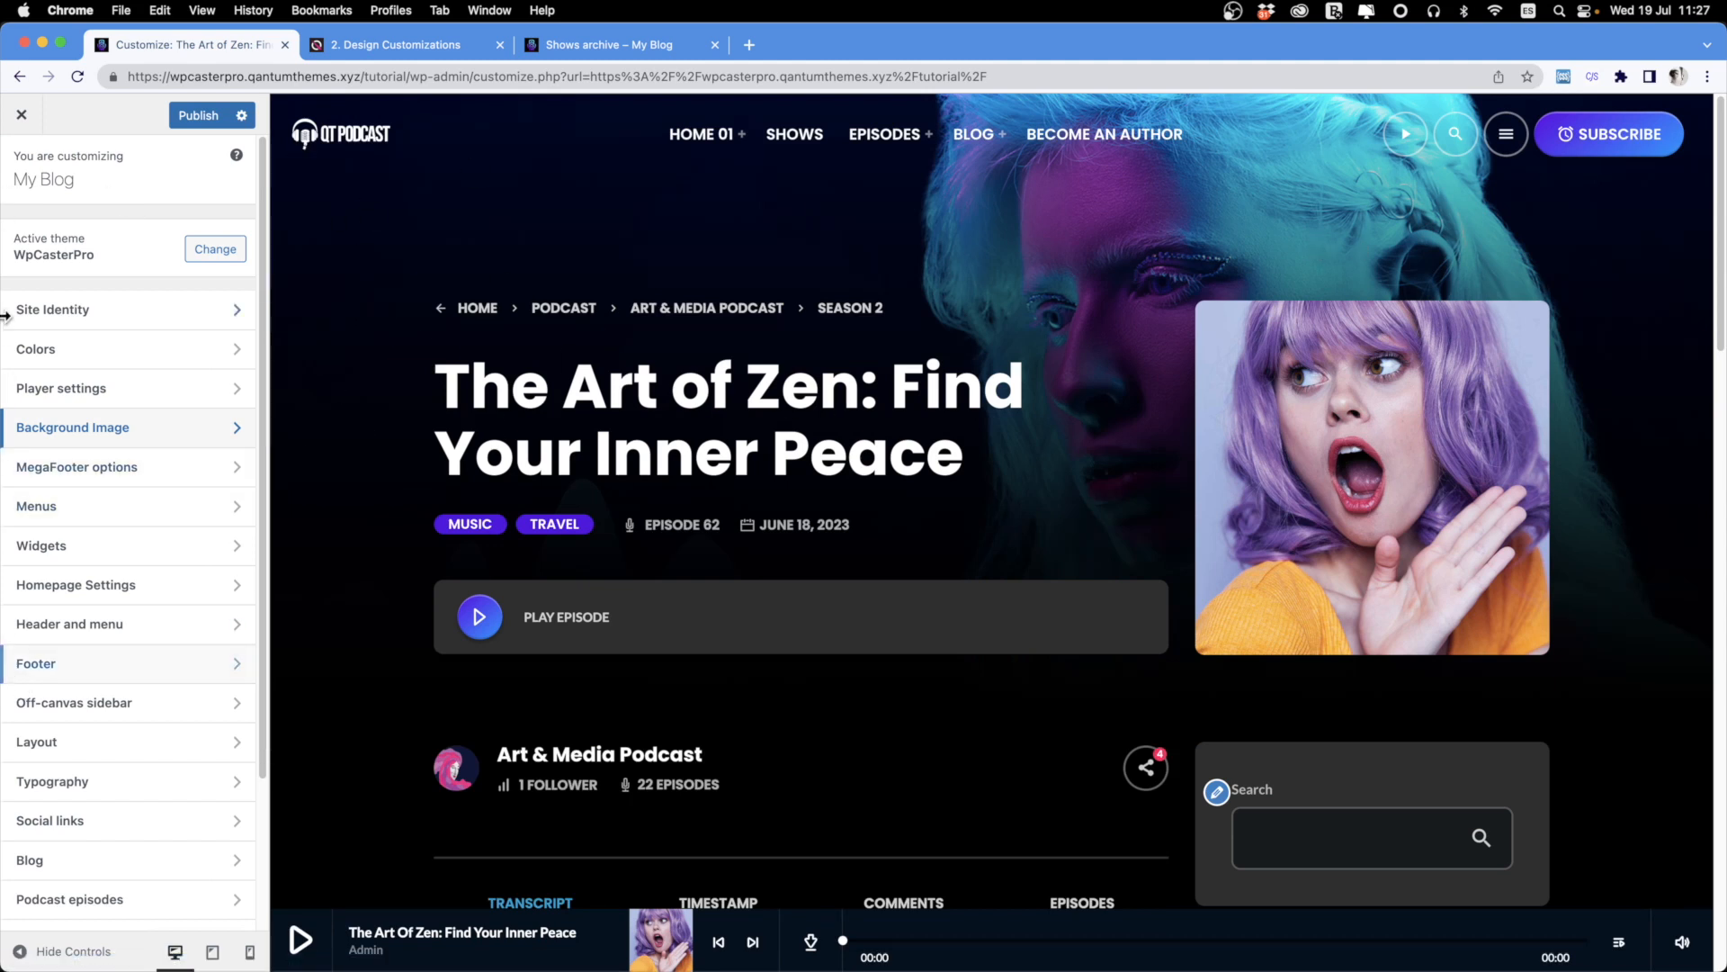
pyautogui.click(144, 467)
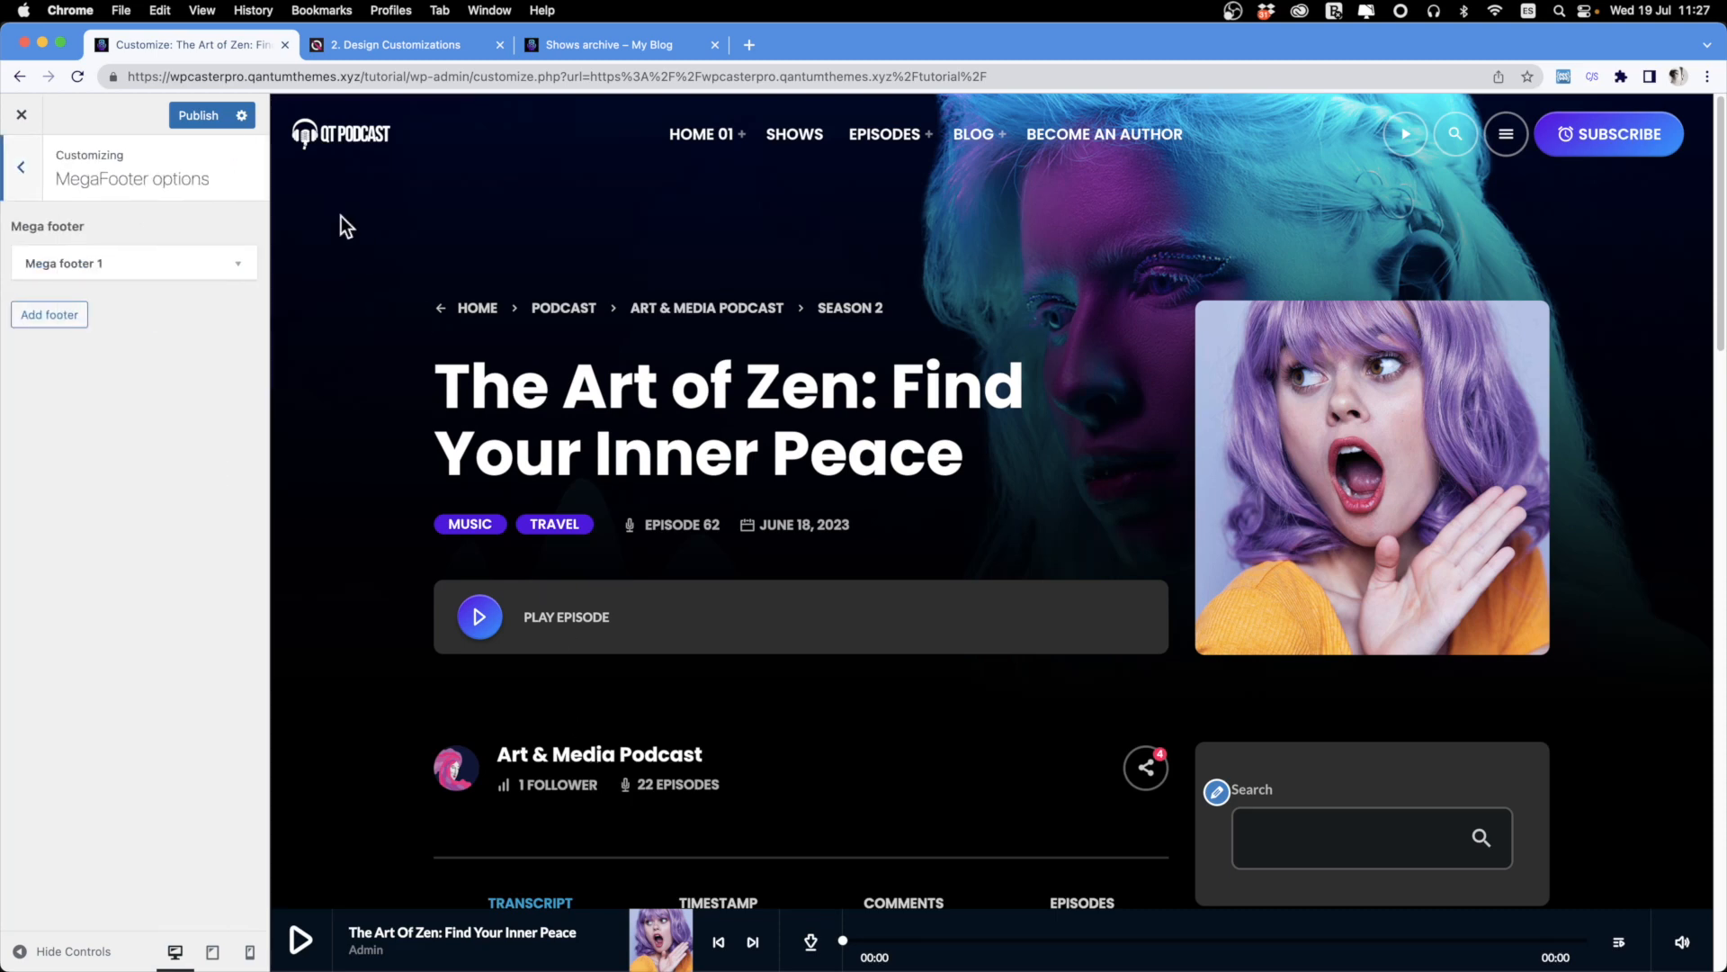
pyautogui.click(402, 45)
pyautogui.scroll(-1, 473, 628)
pyautogui.scroll(-10, 473, 628)
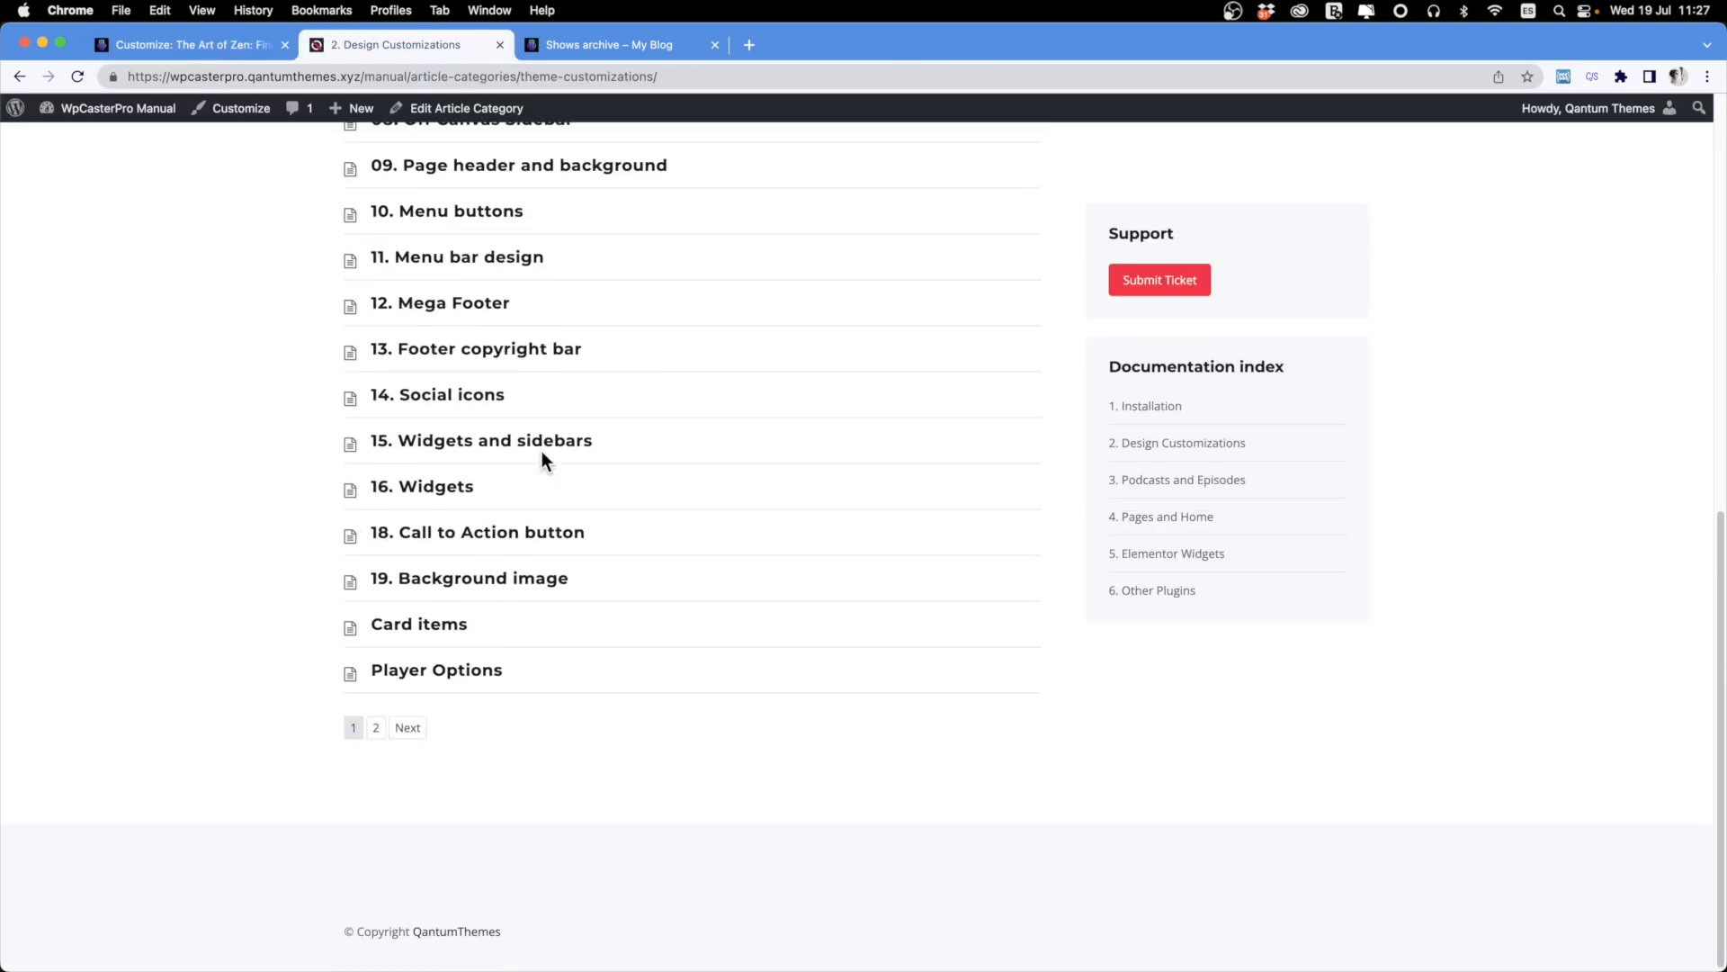
pyautogui.click(494, 306)
pyautogui.scroll(-10, 667, 591)
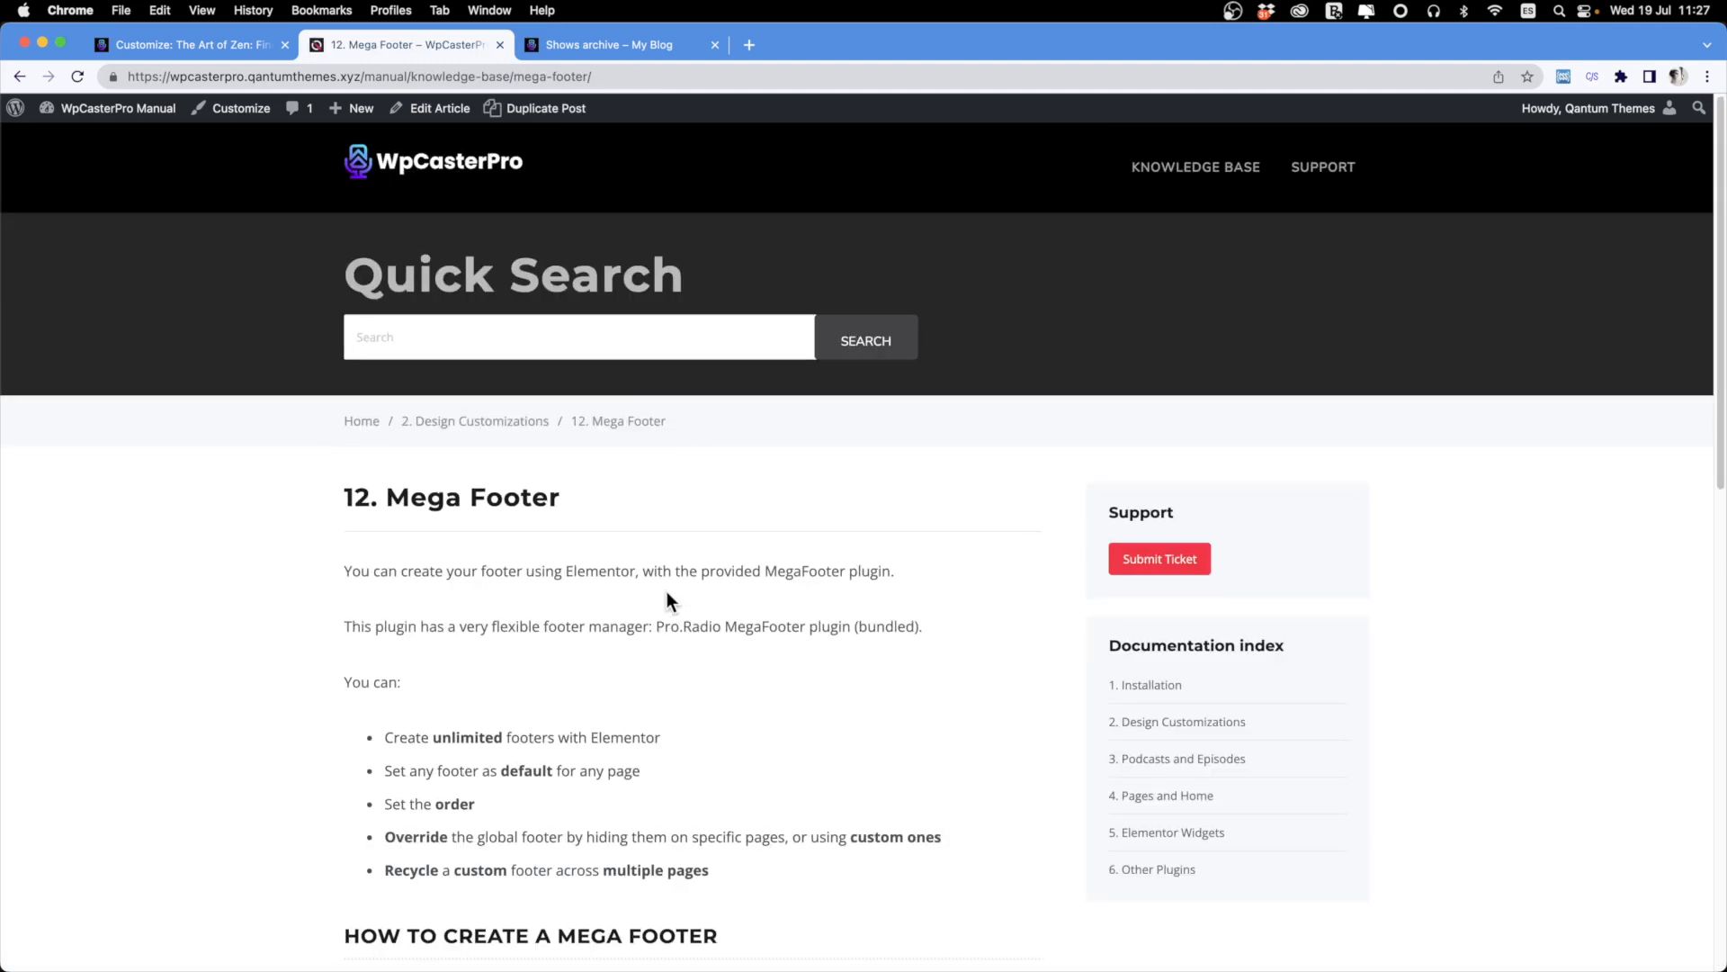
pyautogui.scroll(10, 667, 590)
pyautogui.click(169, 44)
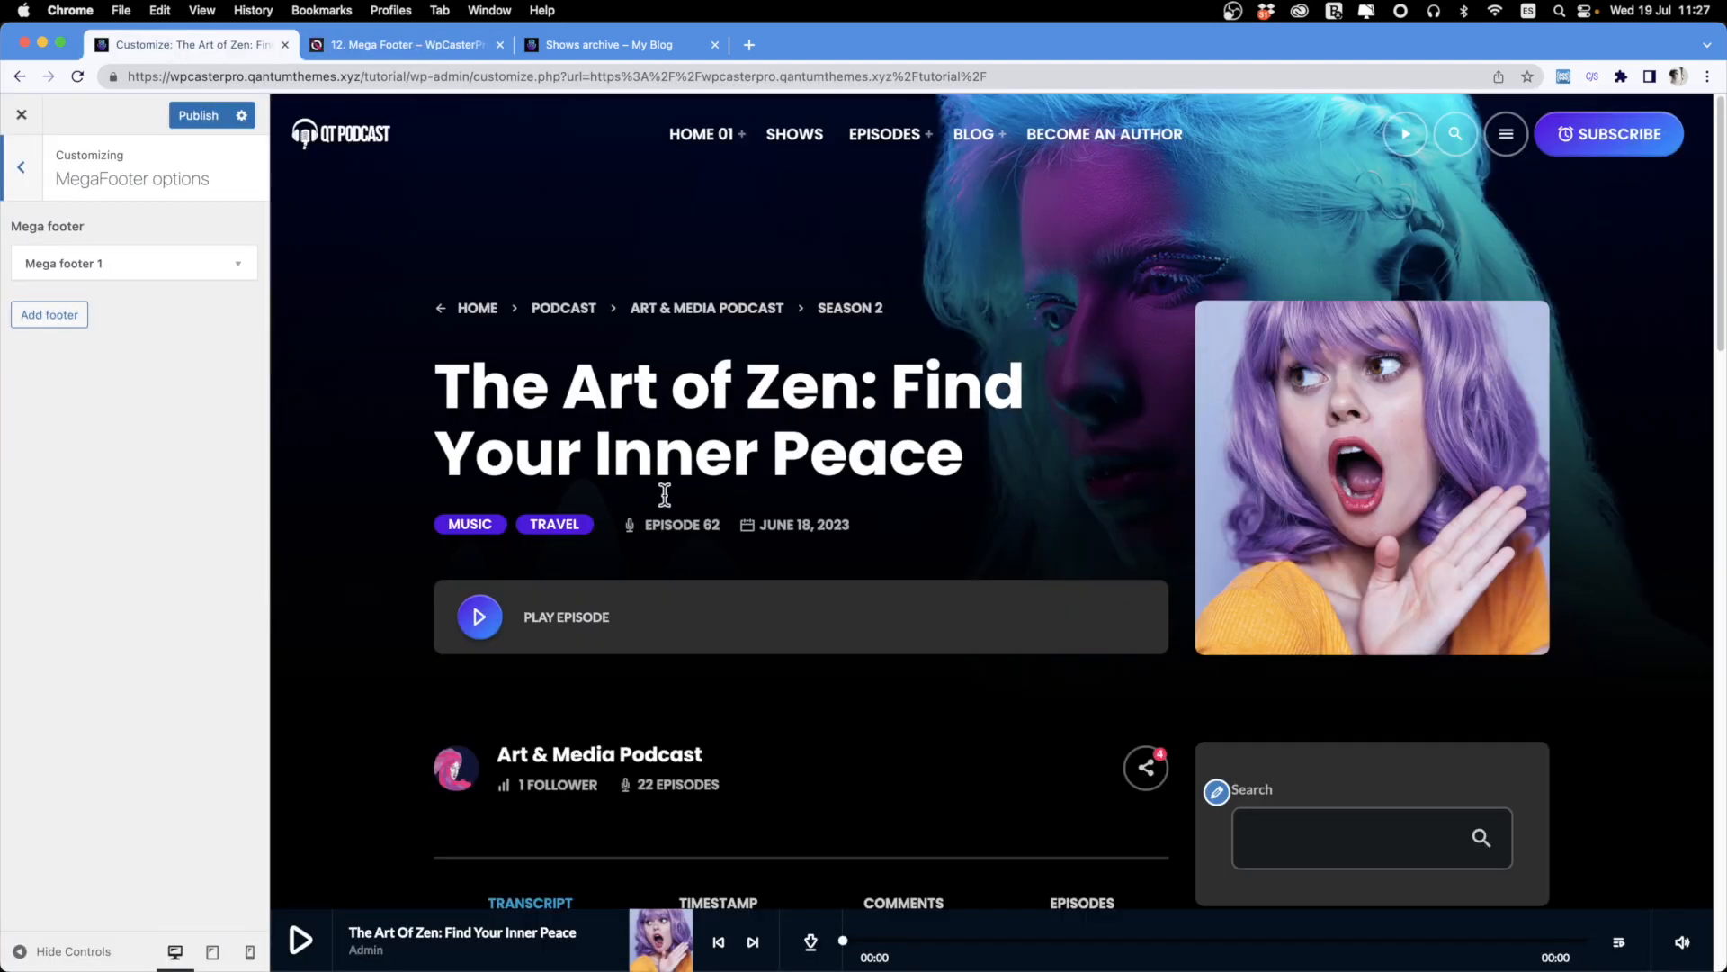
# Examine the page footer in the preview and the footer choices offered for Mega footer 1.
pyautogui.scroll(-15, 664, 503)
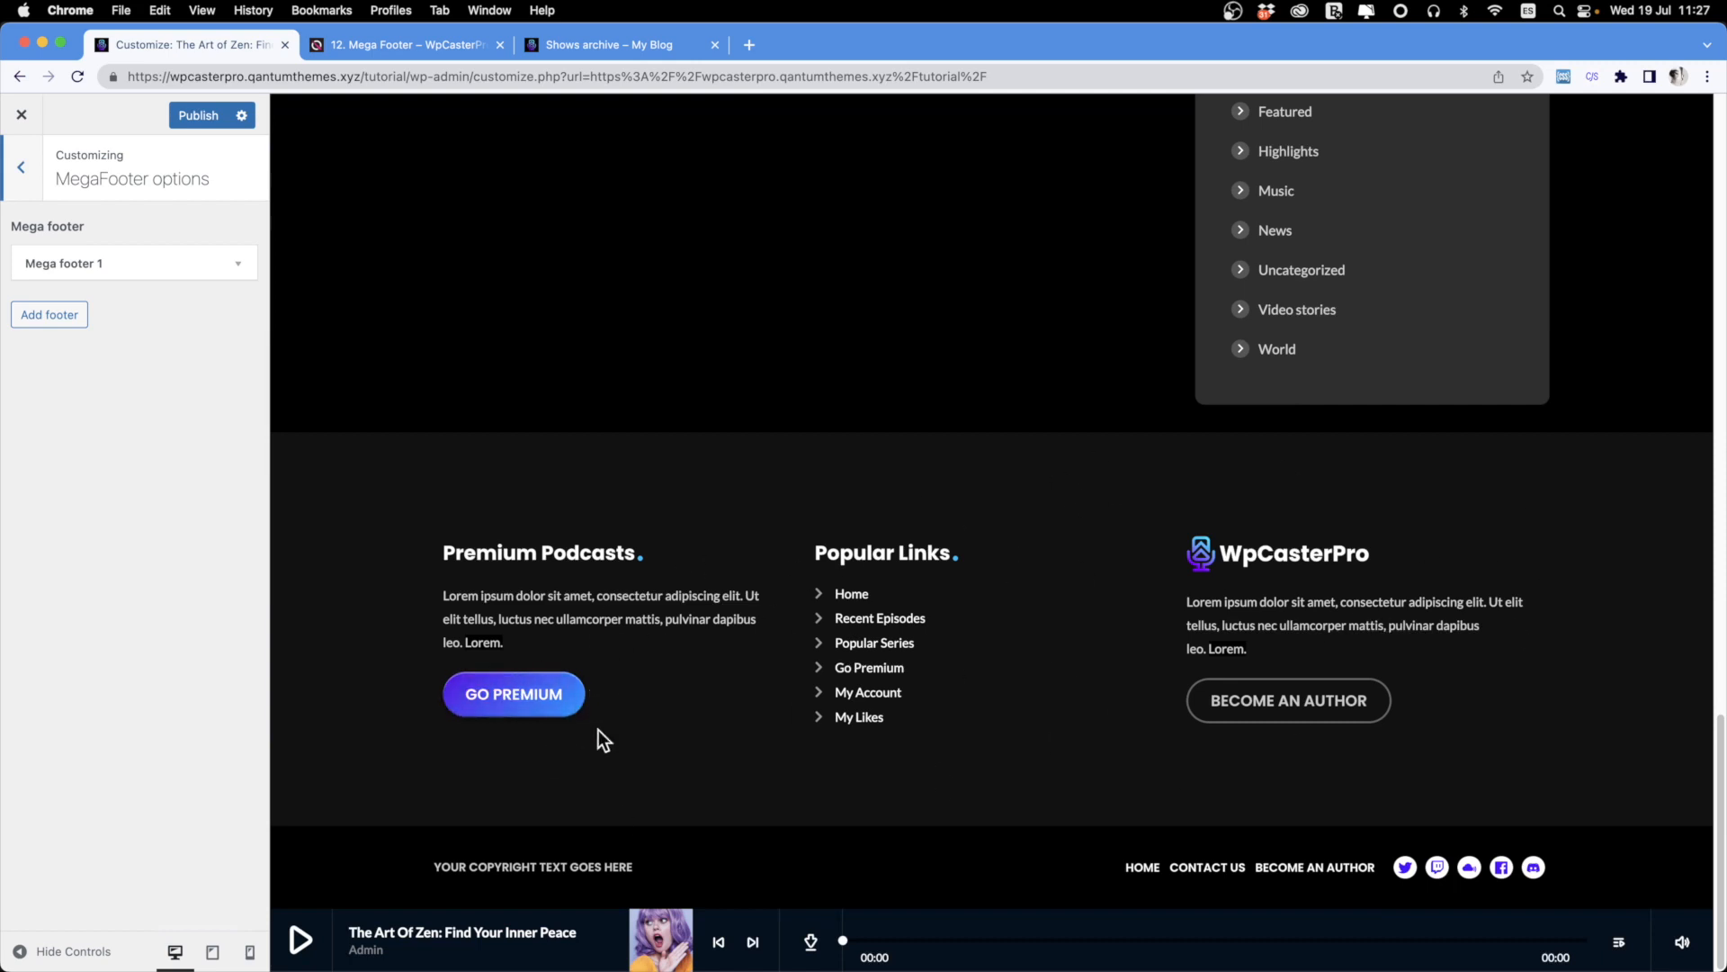
pyautogui.click(117, 268)
pyautogui.click(160, 316)
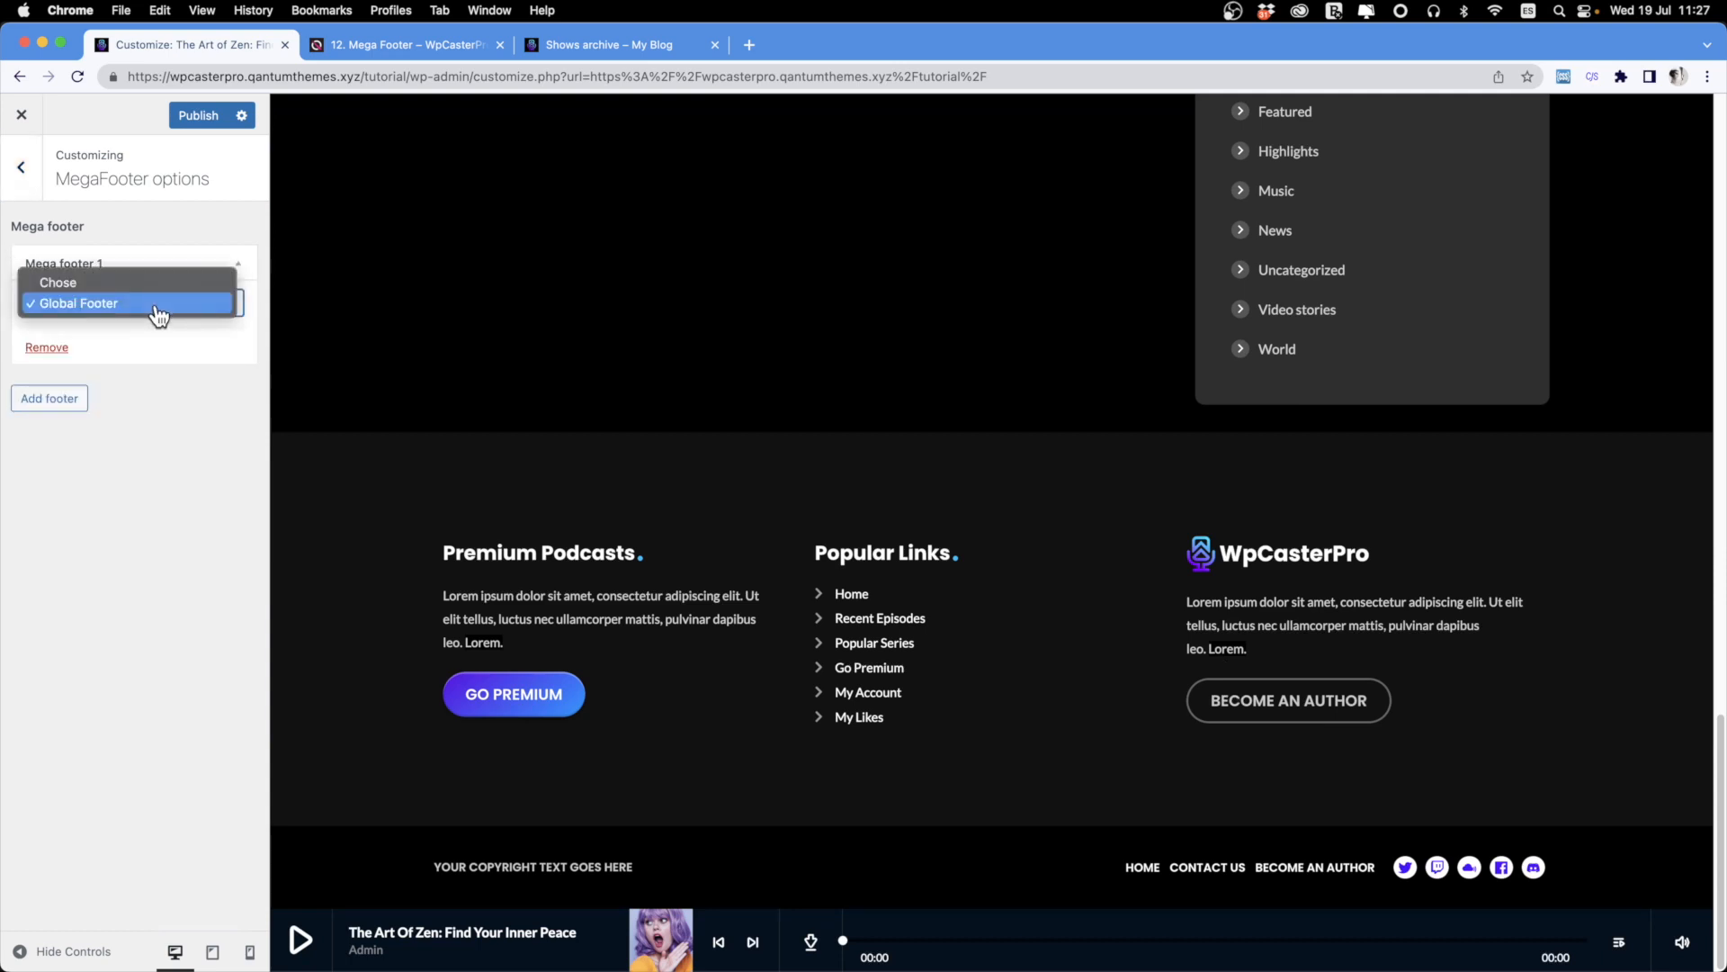
pyautogui.click(84, 686)
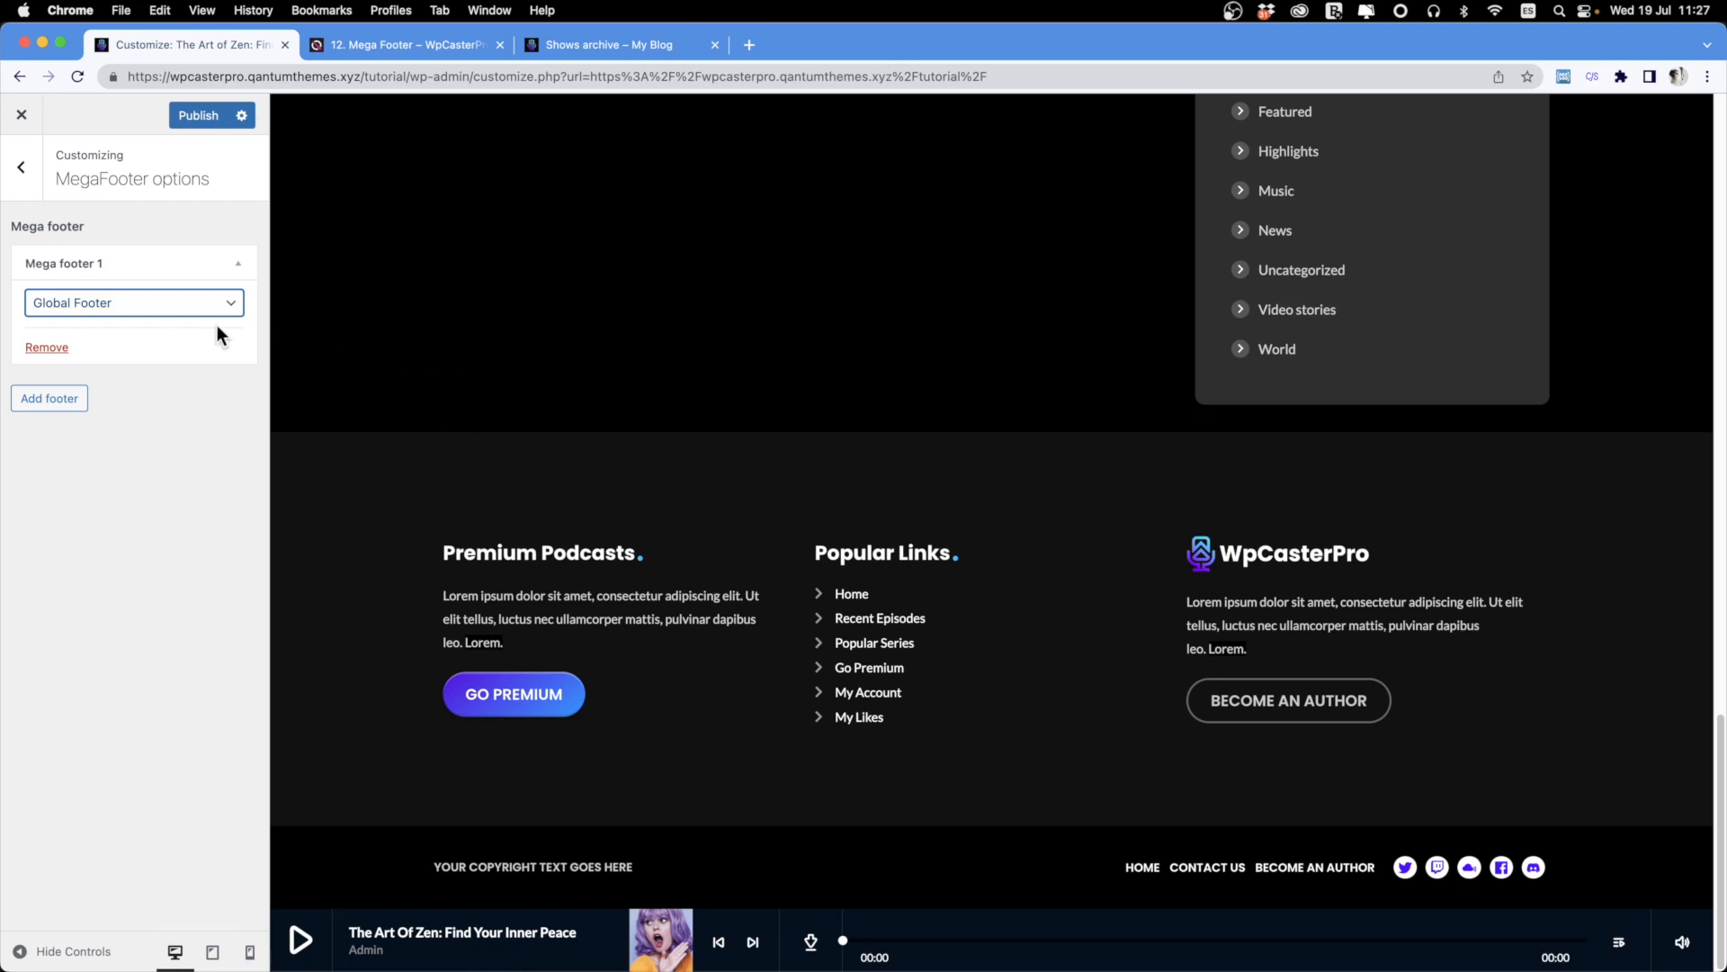
pyautogui.click(21, 169)
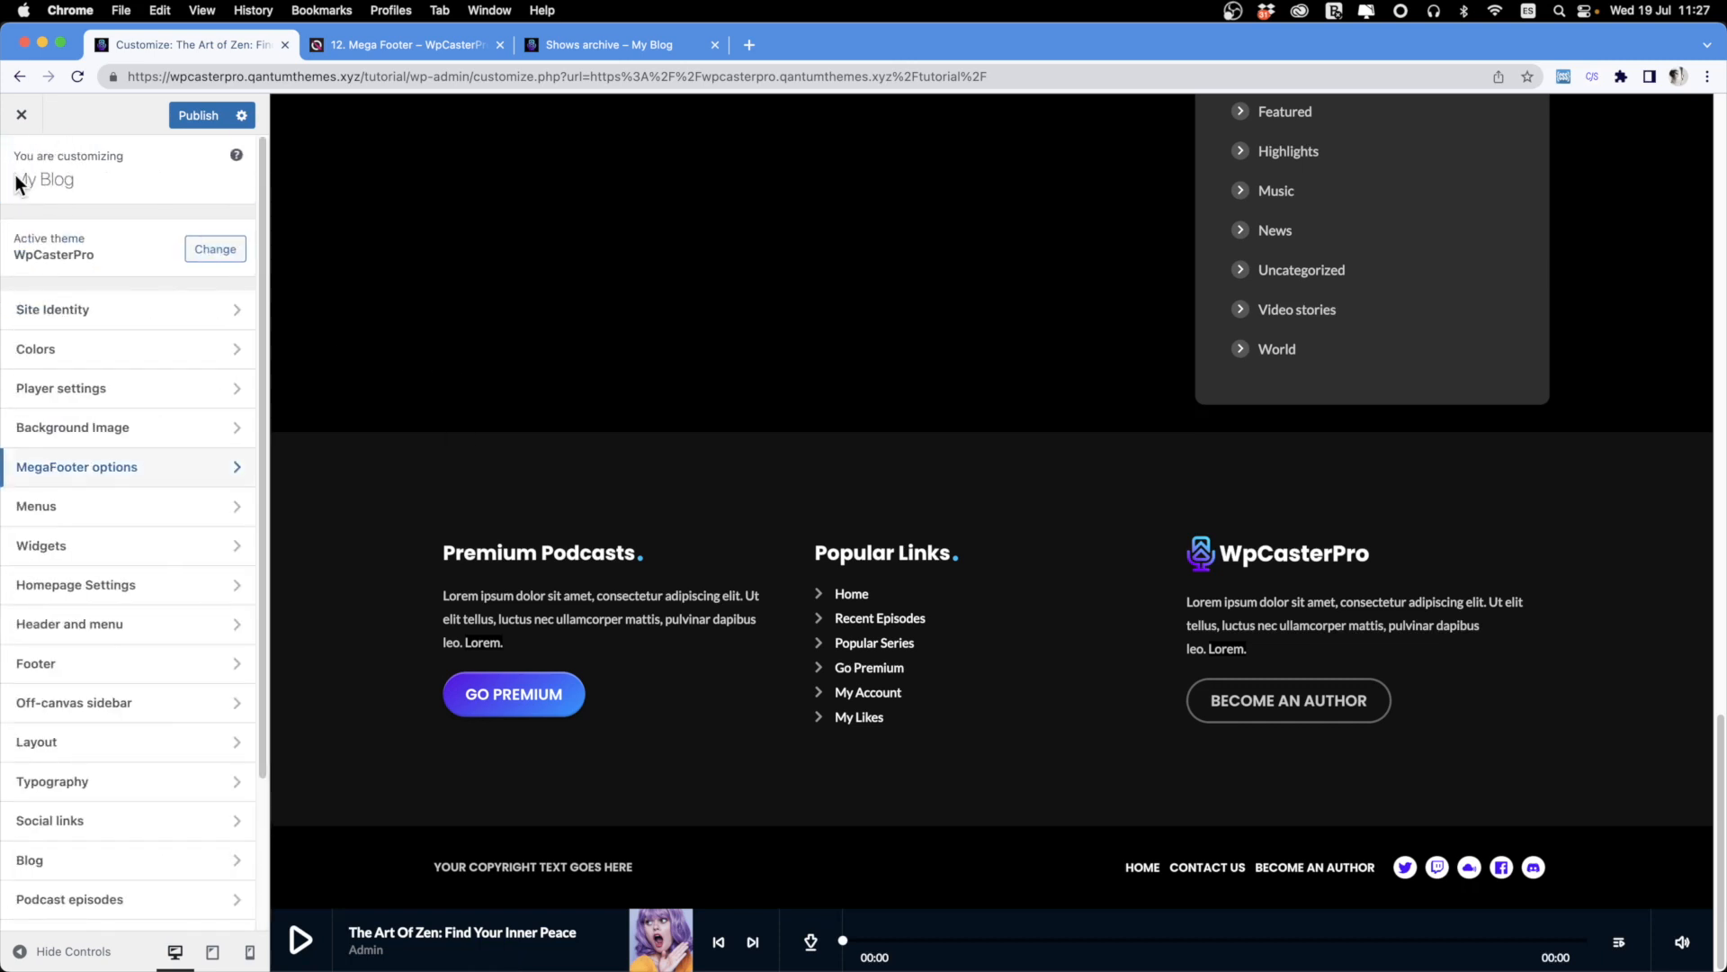
# Review the items of the Primary and Footer menus and the menu assignments for all theme locations.
pyautogui.click(76, 518)
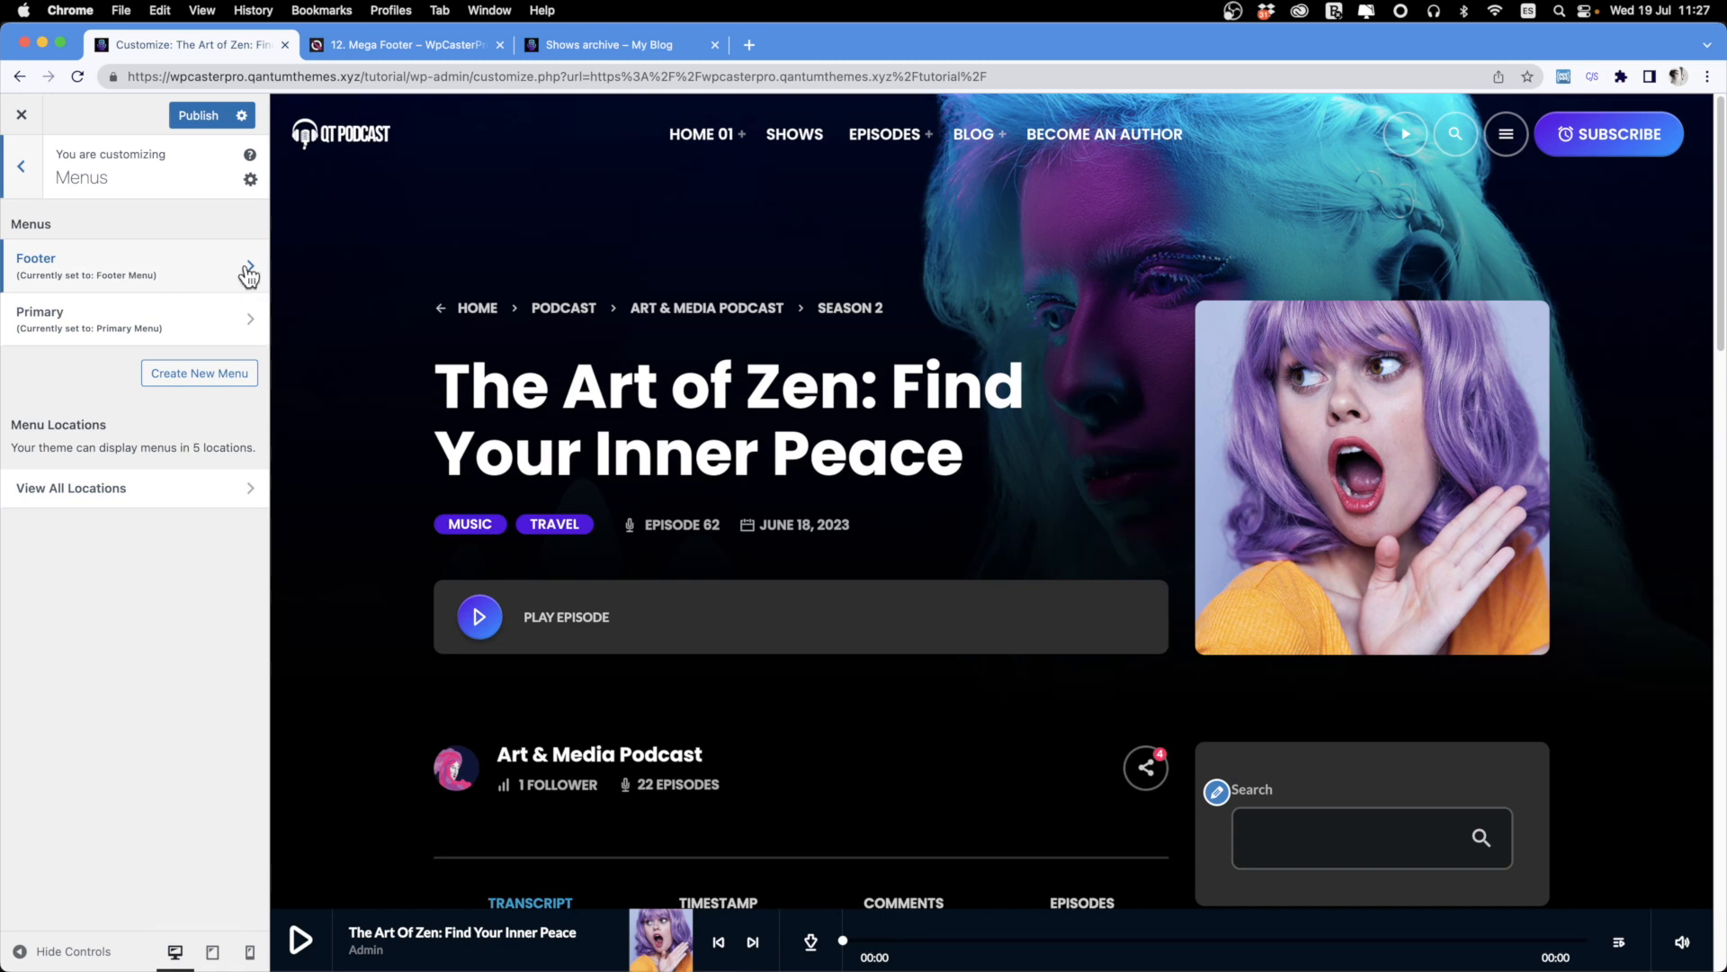
pyautogui.click(201, 315)
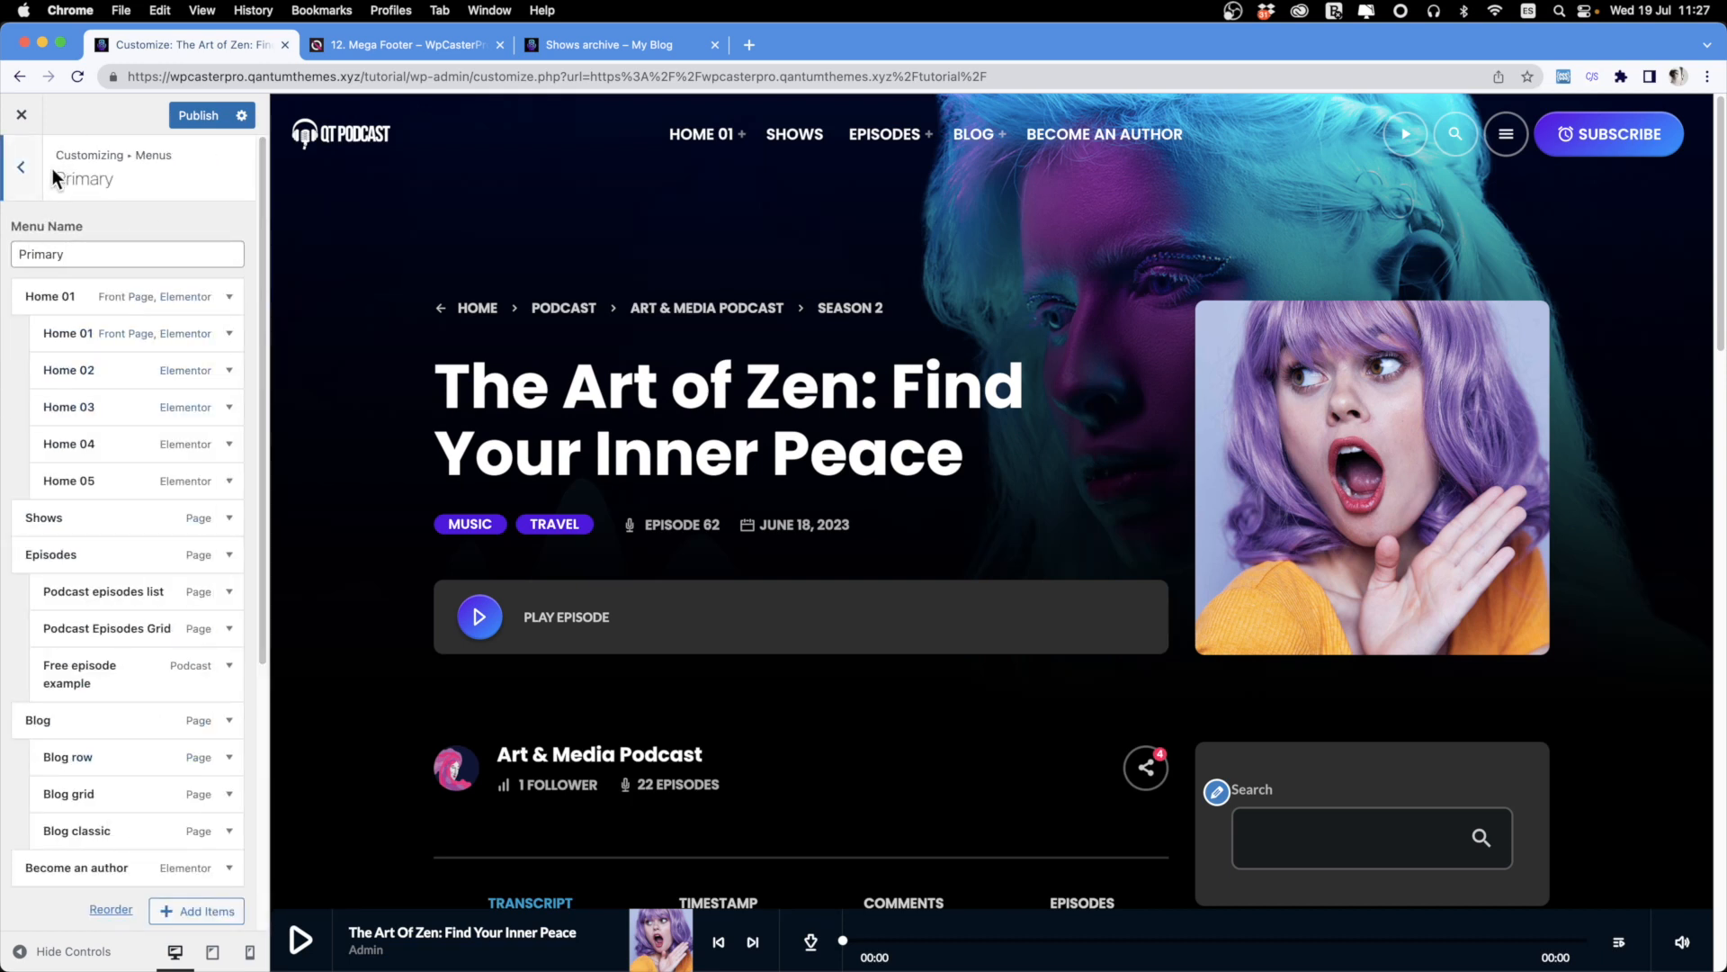
pyautogui.click(25, 168)
pyautogui.click(95, 269)
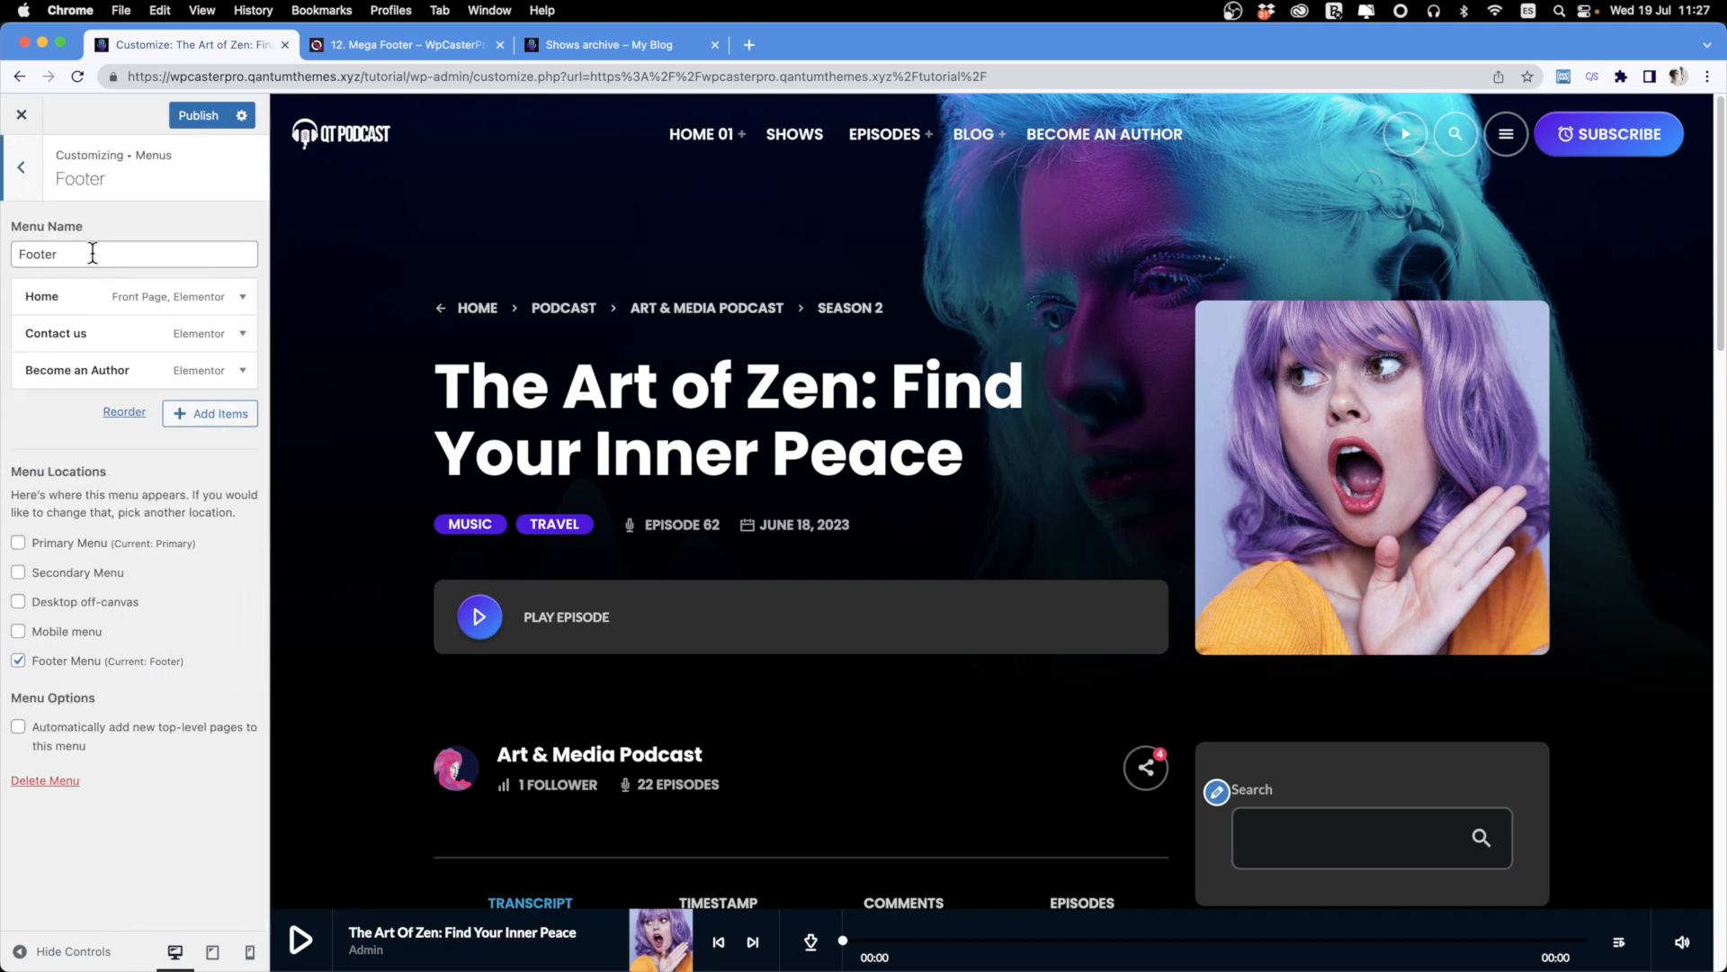
pyautogui.click(22, 169)
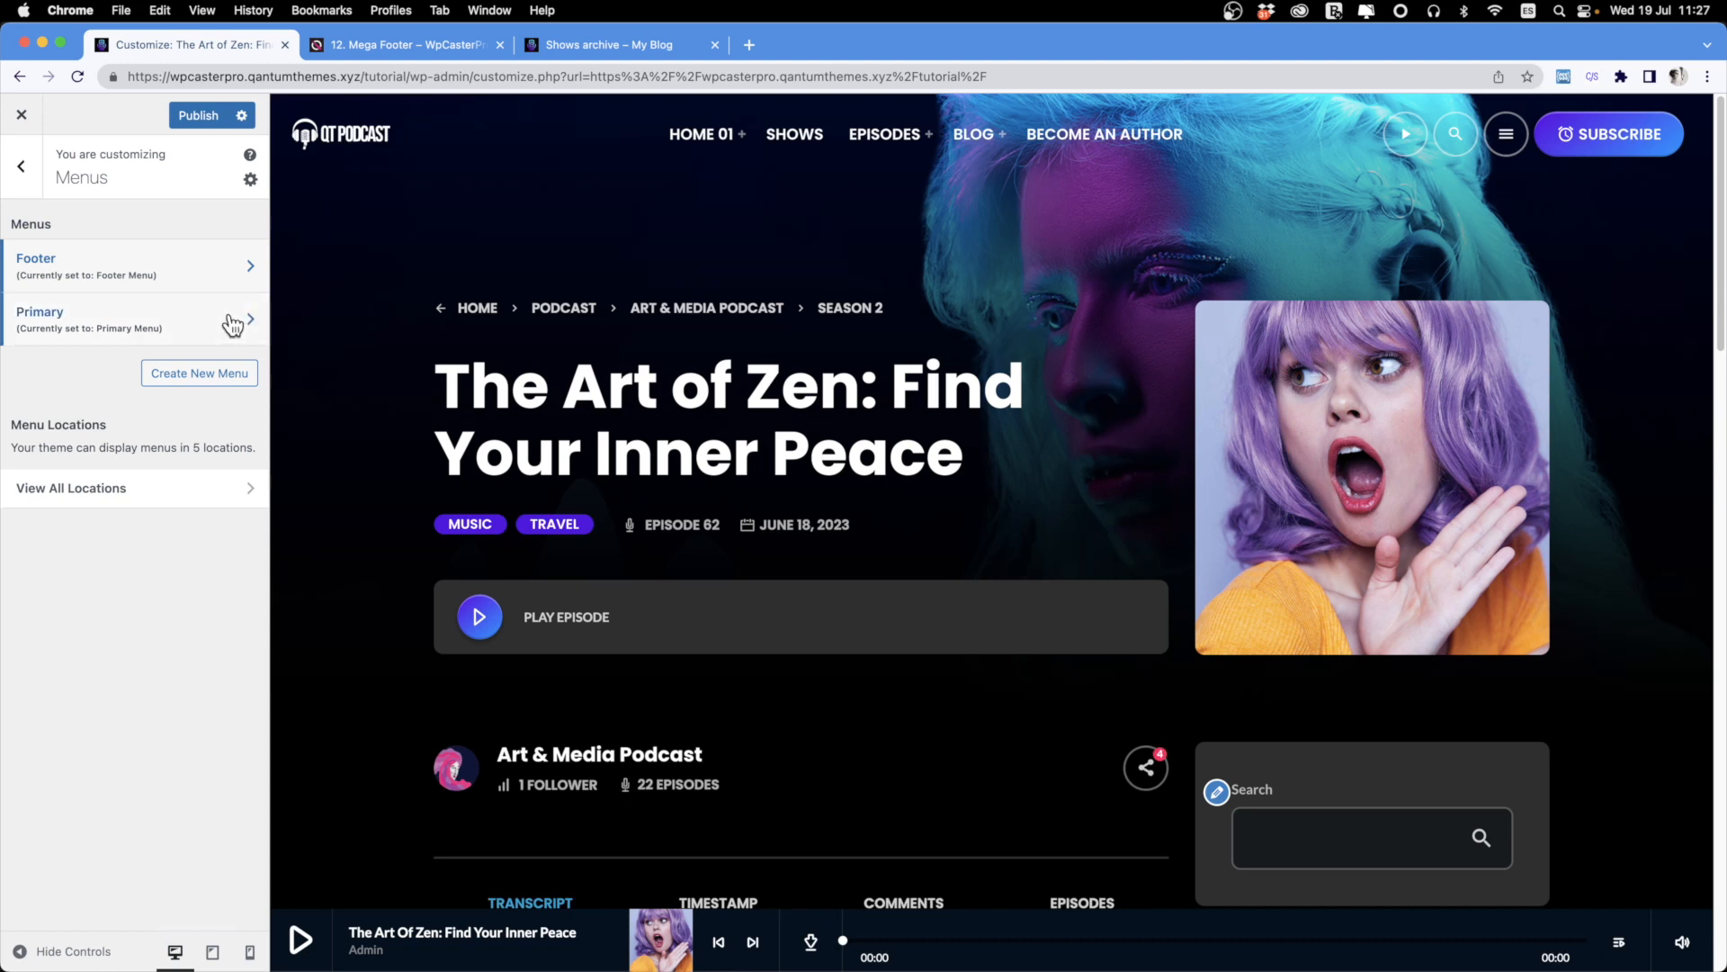
pyautogui.click(165, 491)
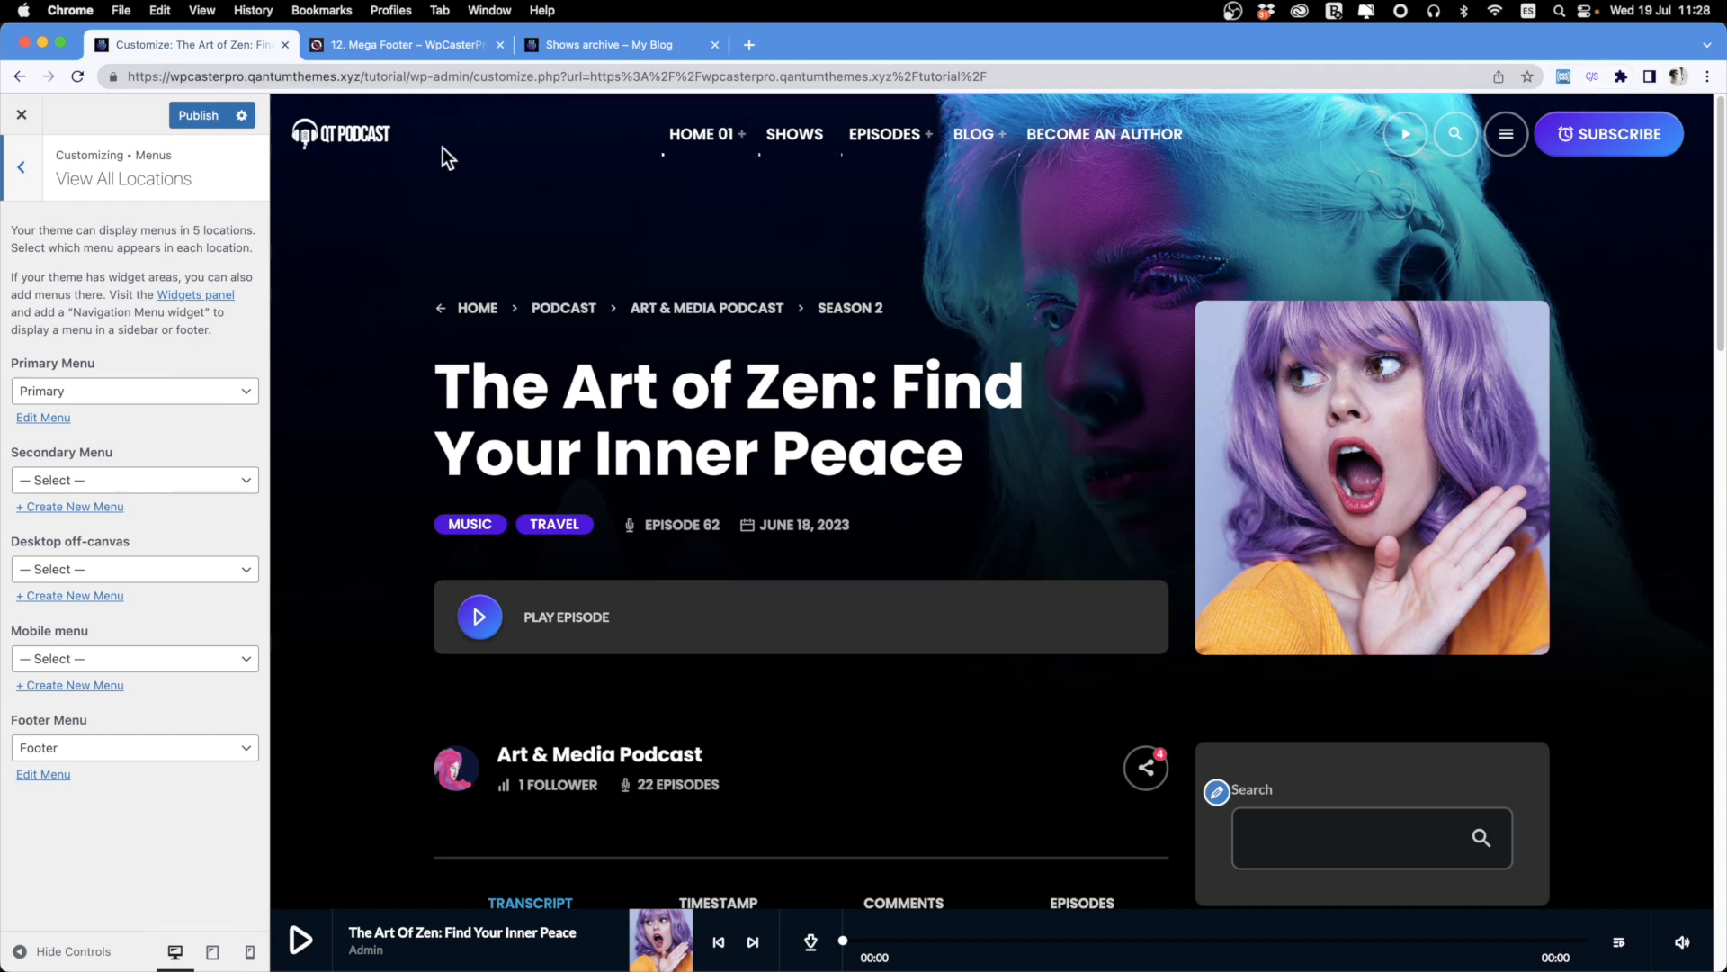
pyautogui.click(34, 171)
pyautogui.click(34, 176)
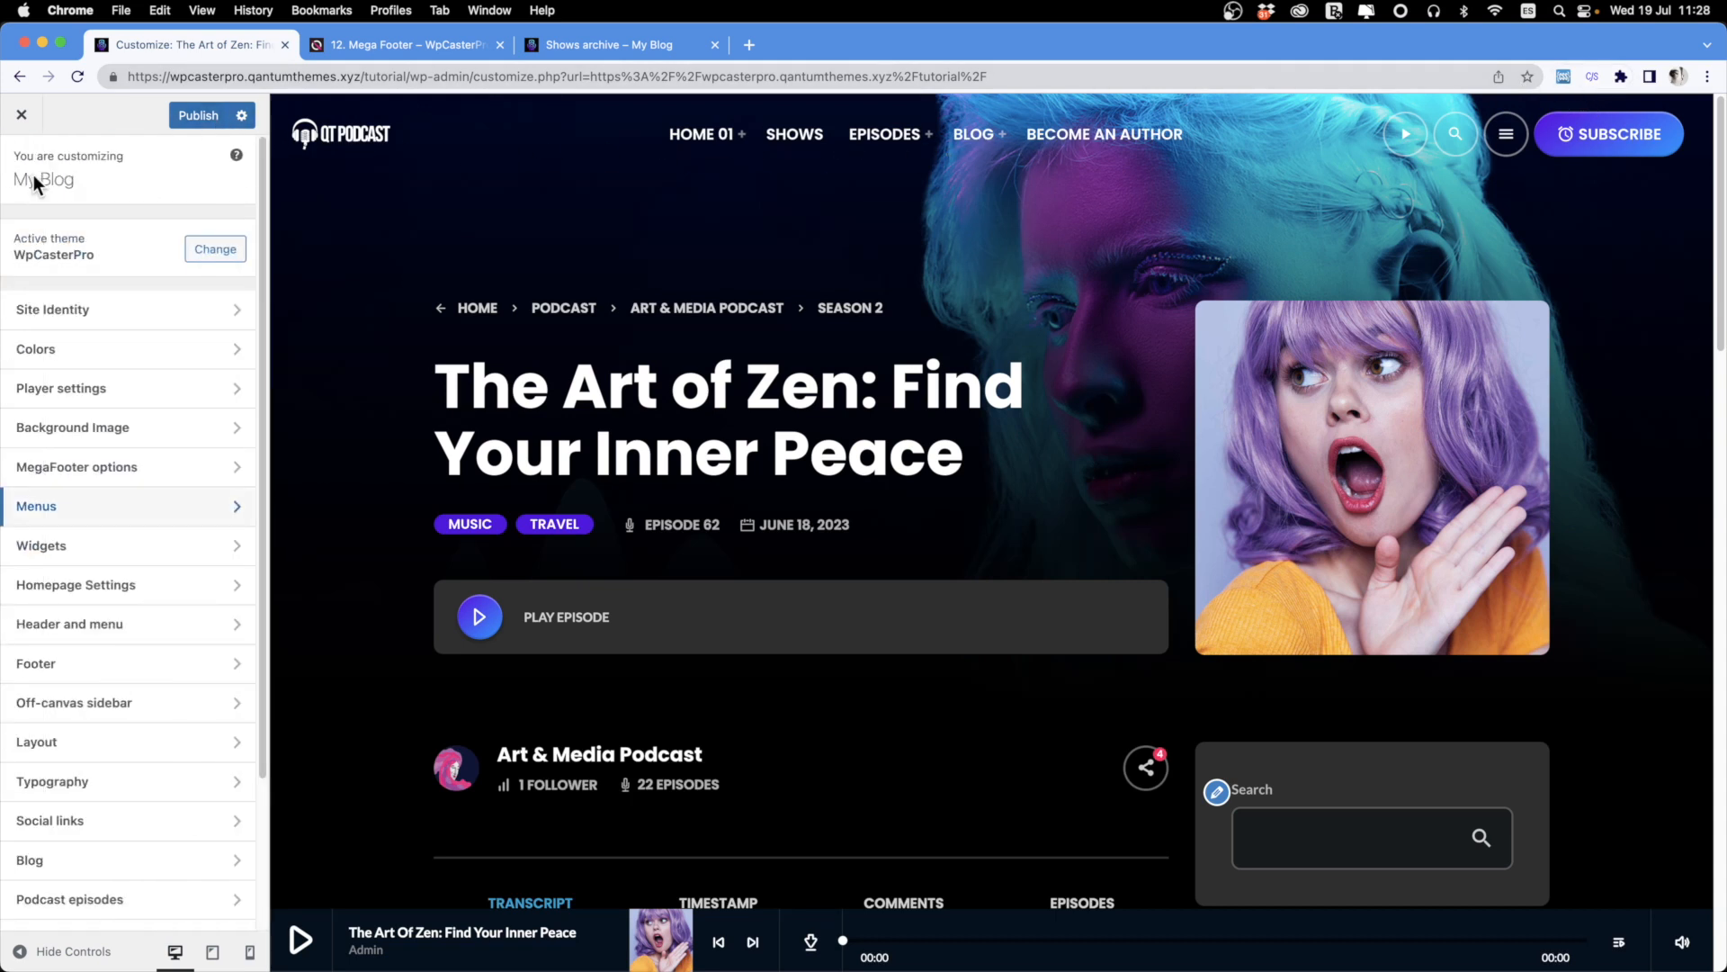
# Enable the secondary header in the header and menu settings and set the secondary menu background color to blue.
pyautogui.click(74, 624)
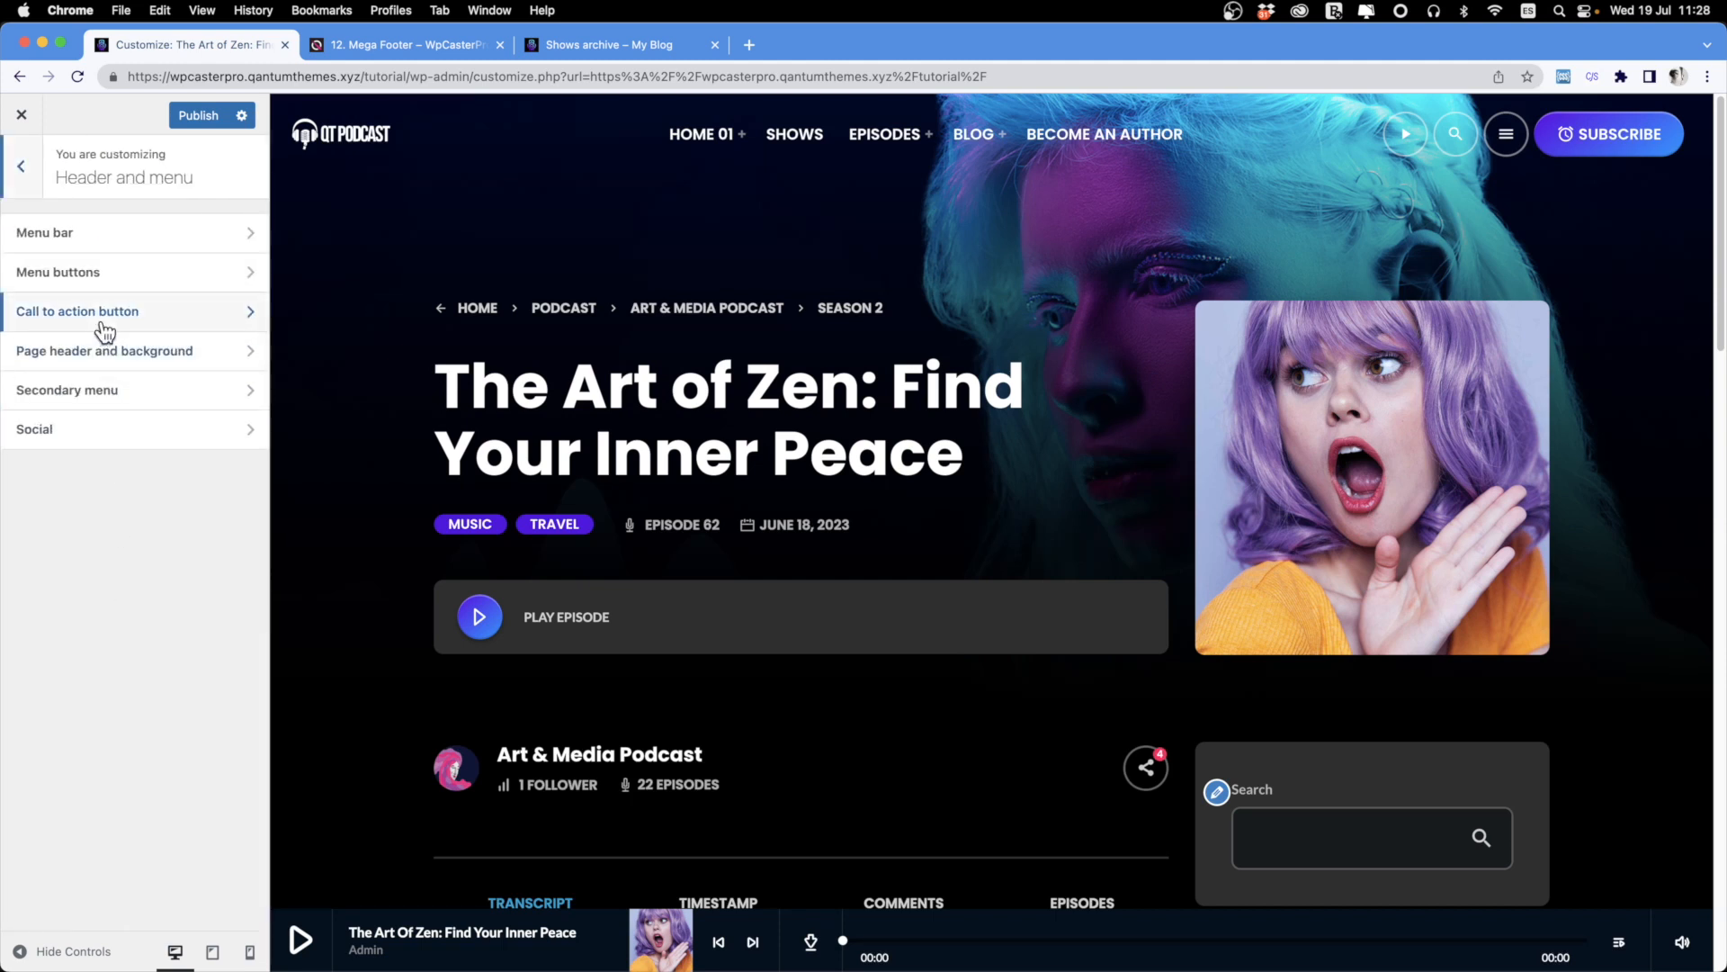
pyautogui.click(130, 395)
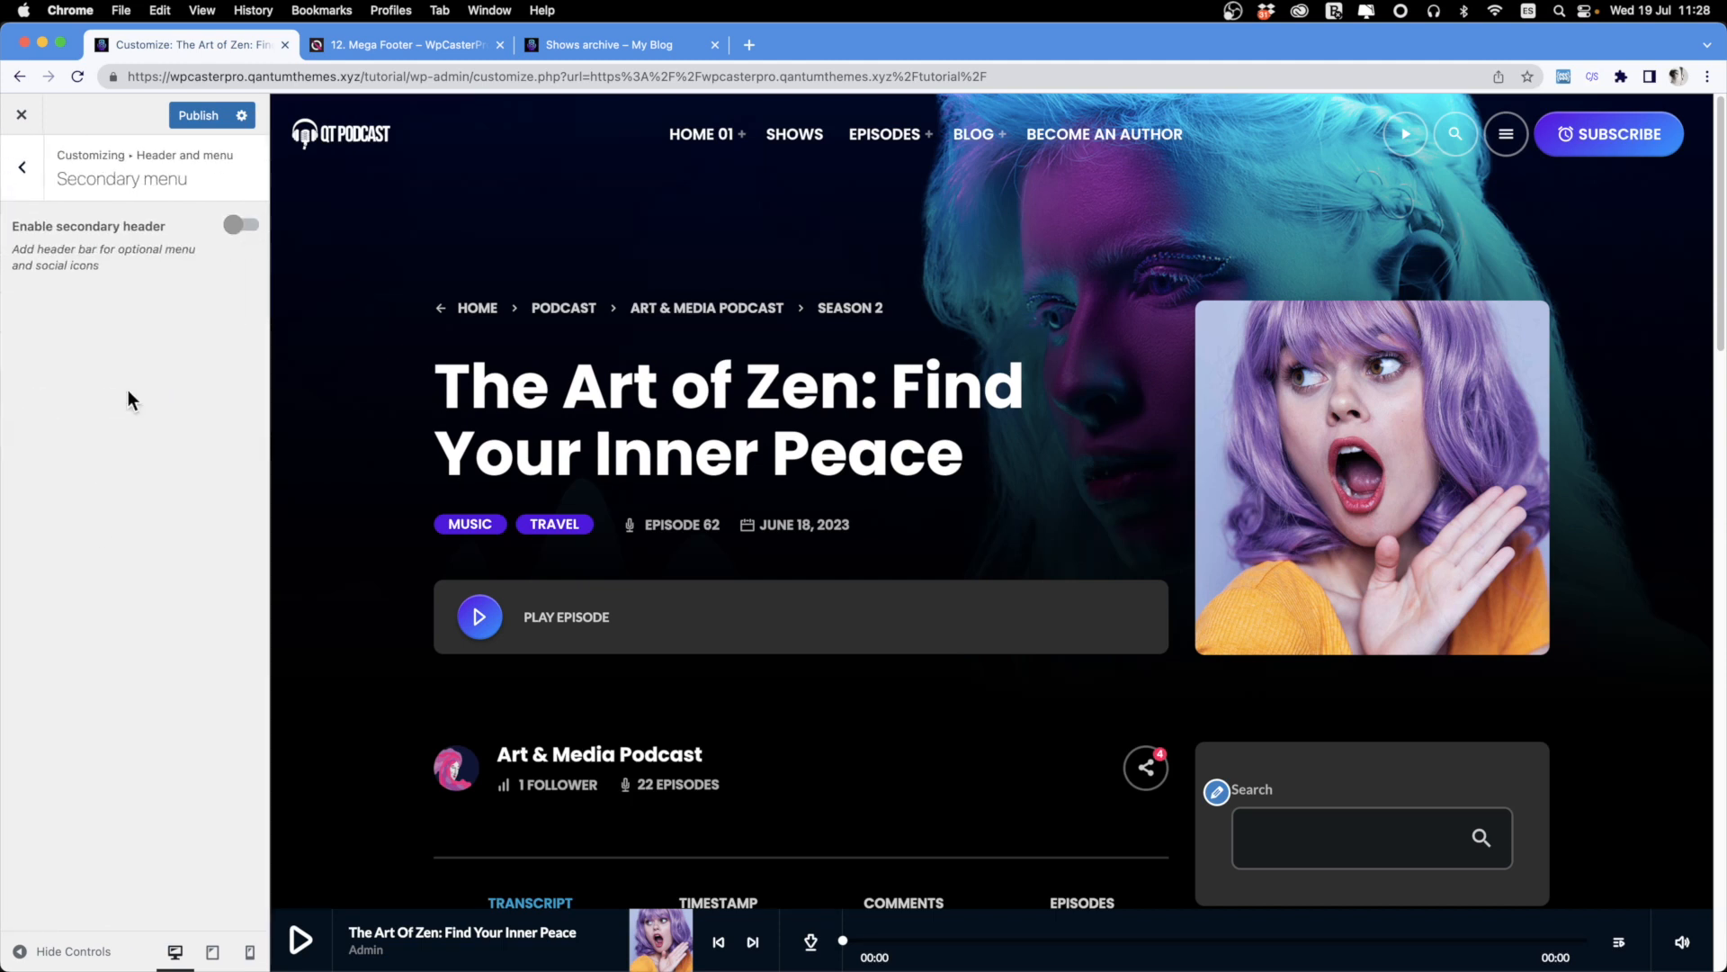
pyautogui.click(232, 226)
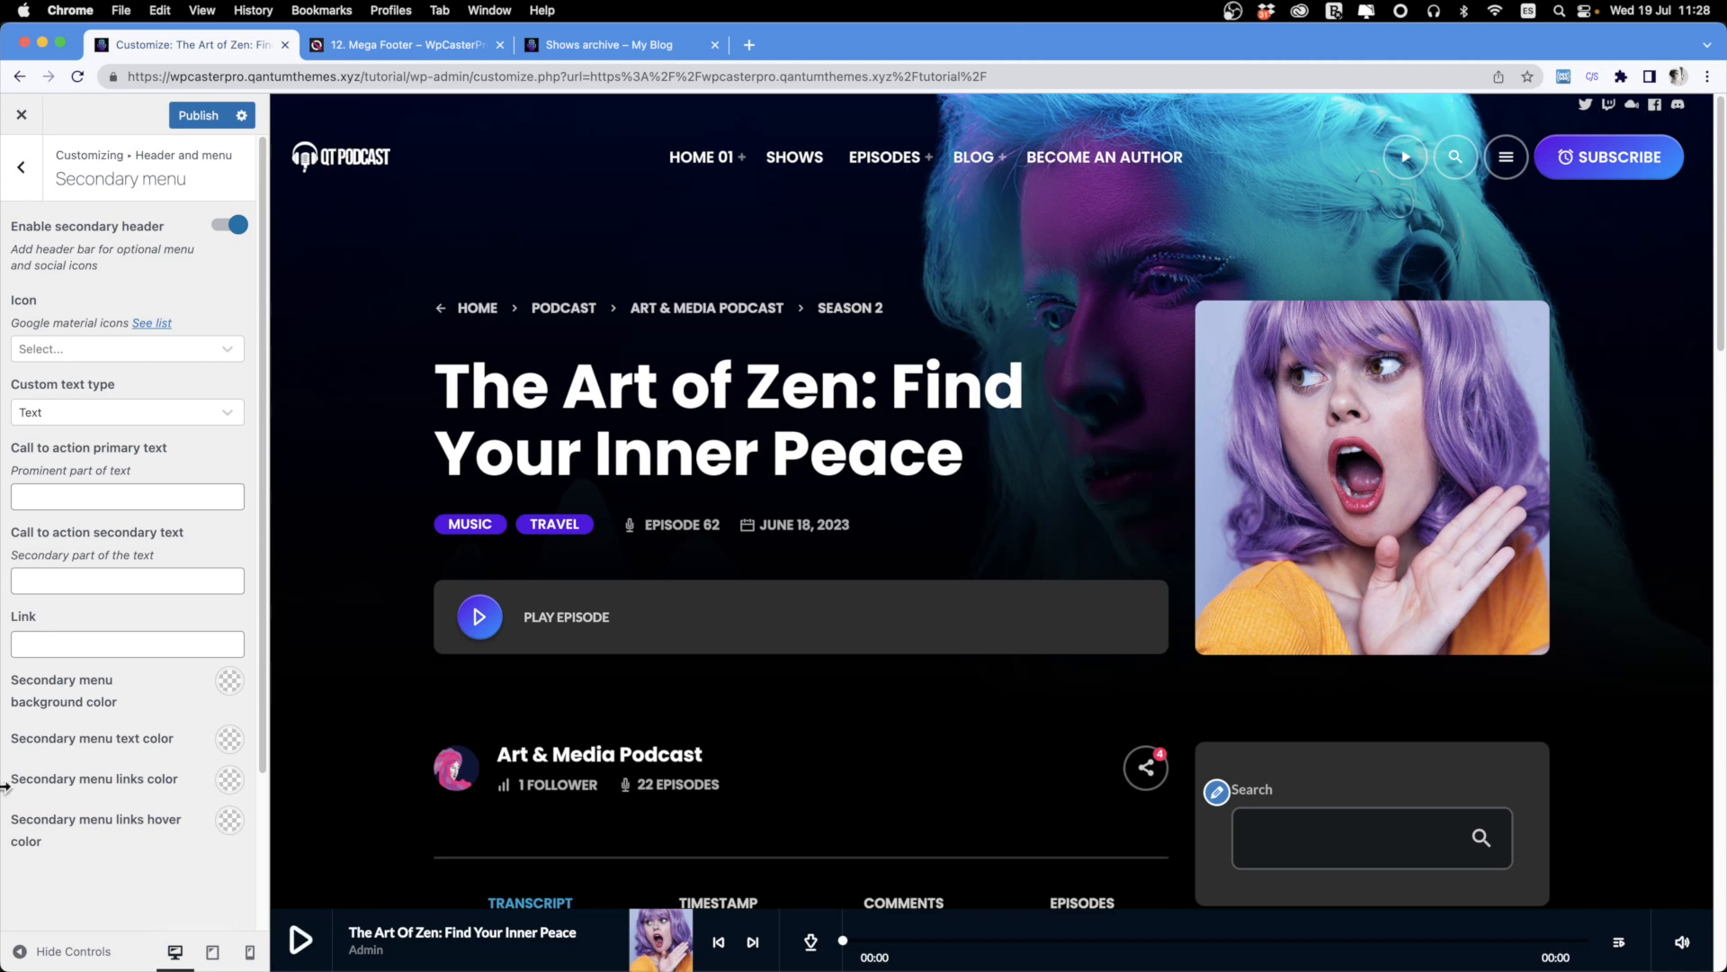
pyautogui.click(231, 684)
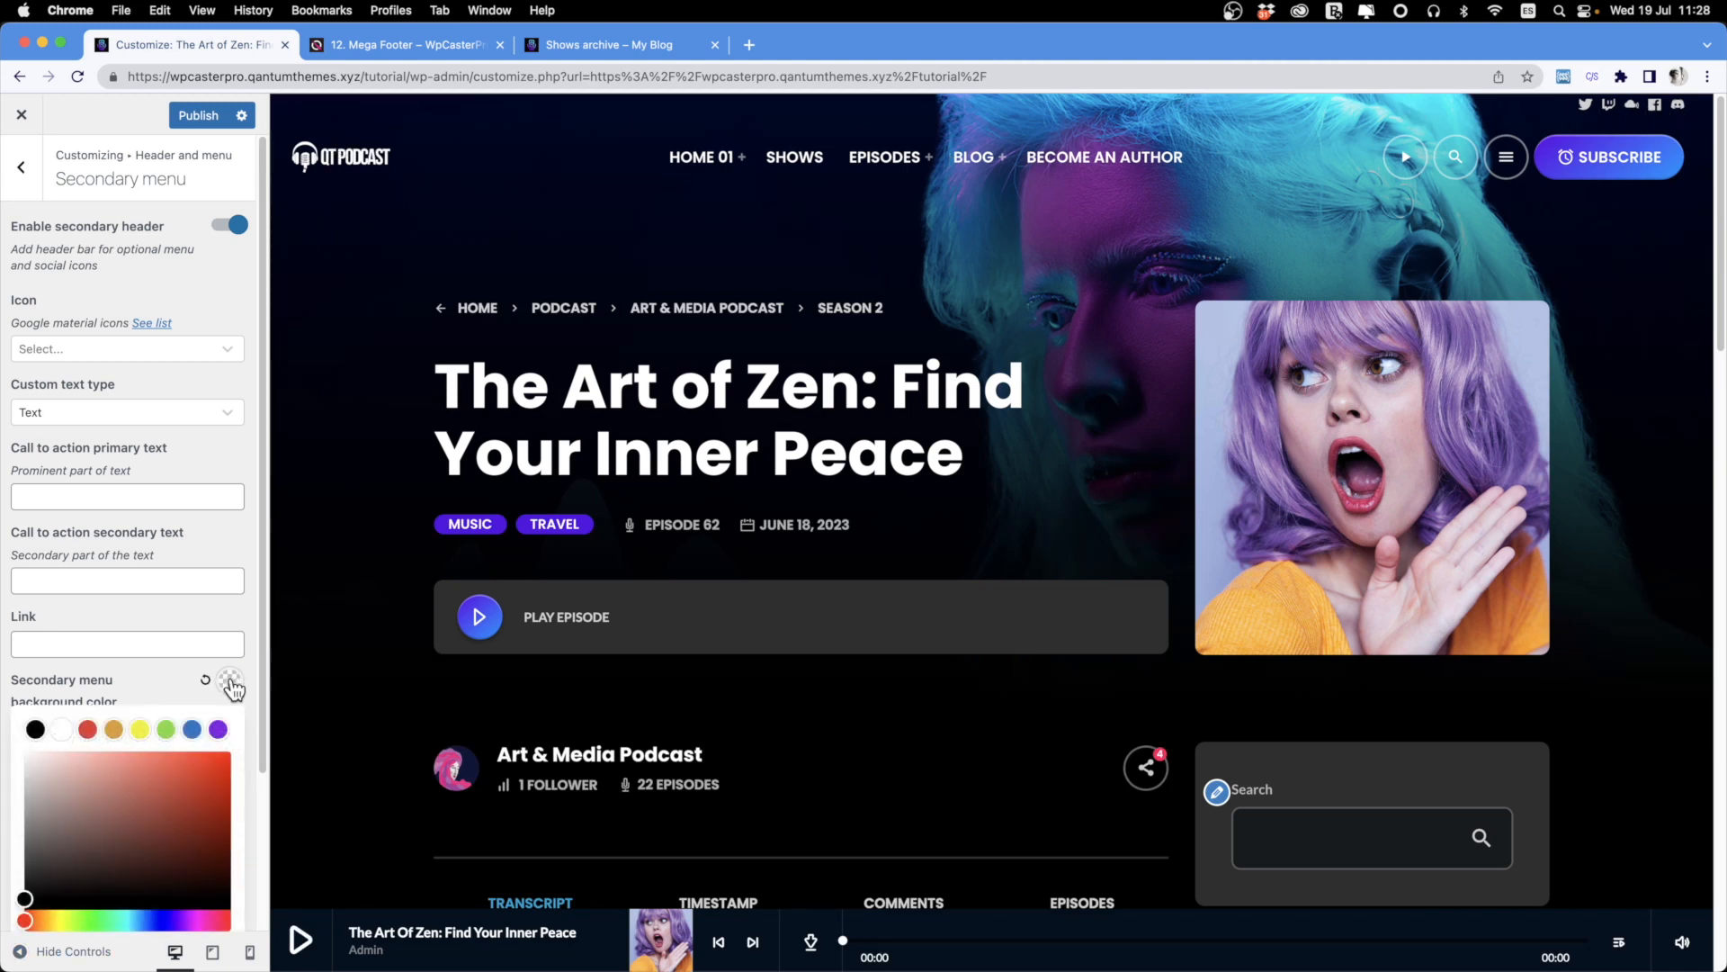
pyautogui.click(192, 730)
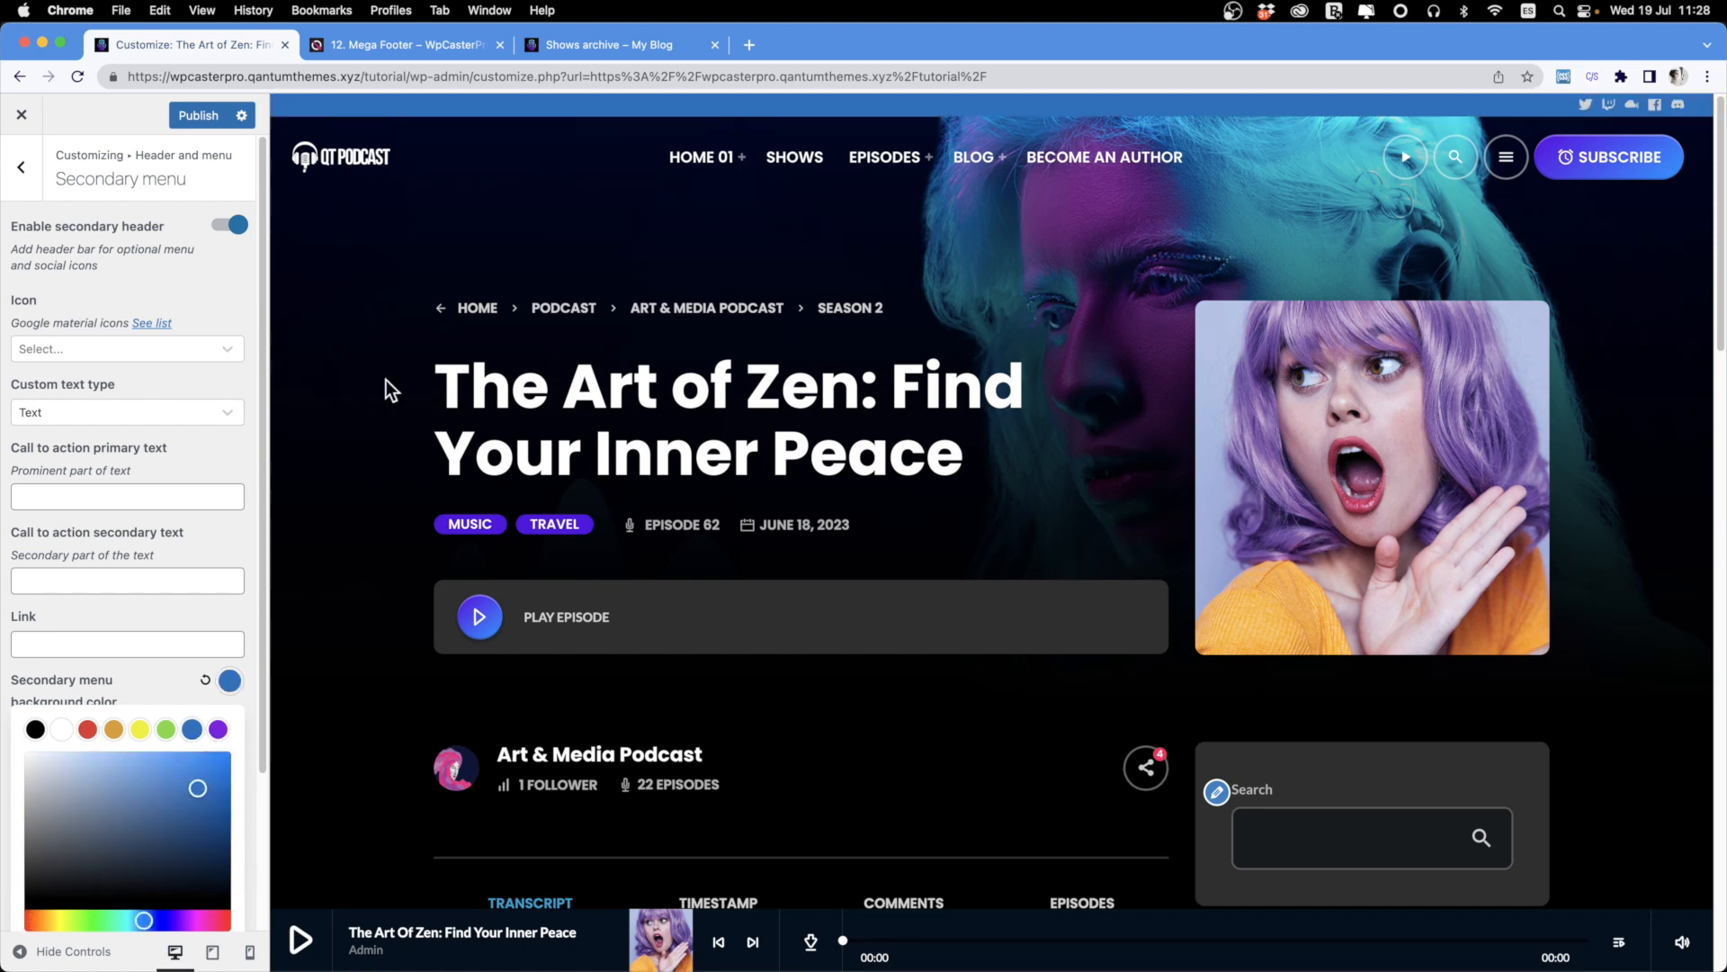
pyautogui.click(170, 285)
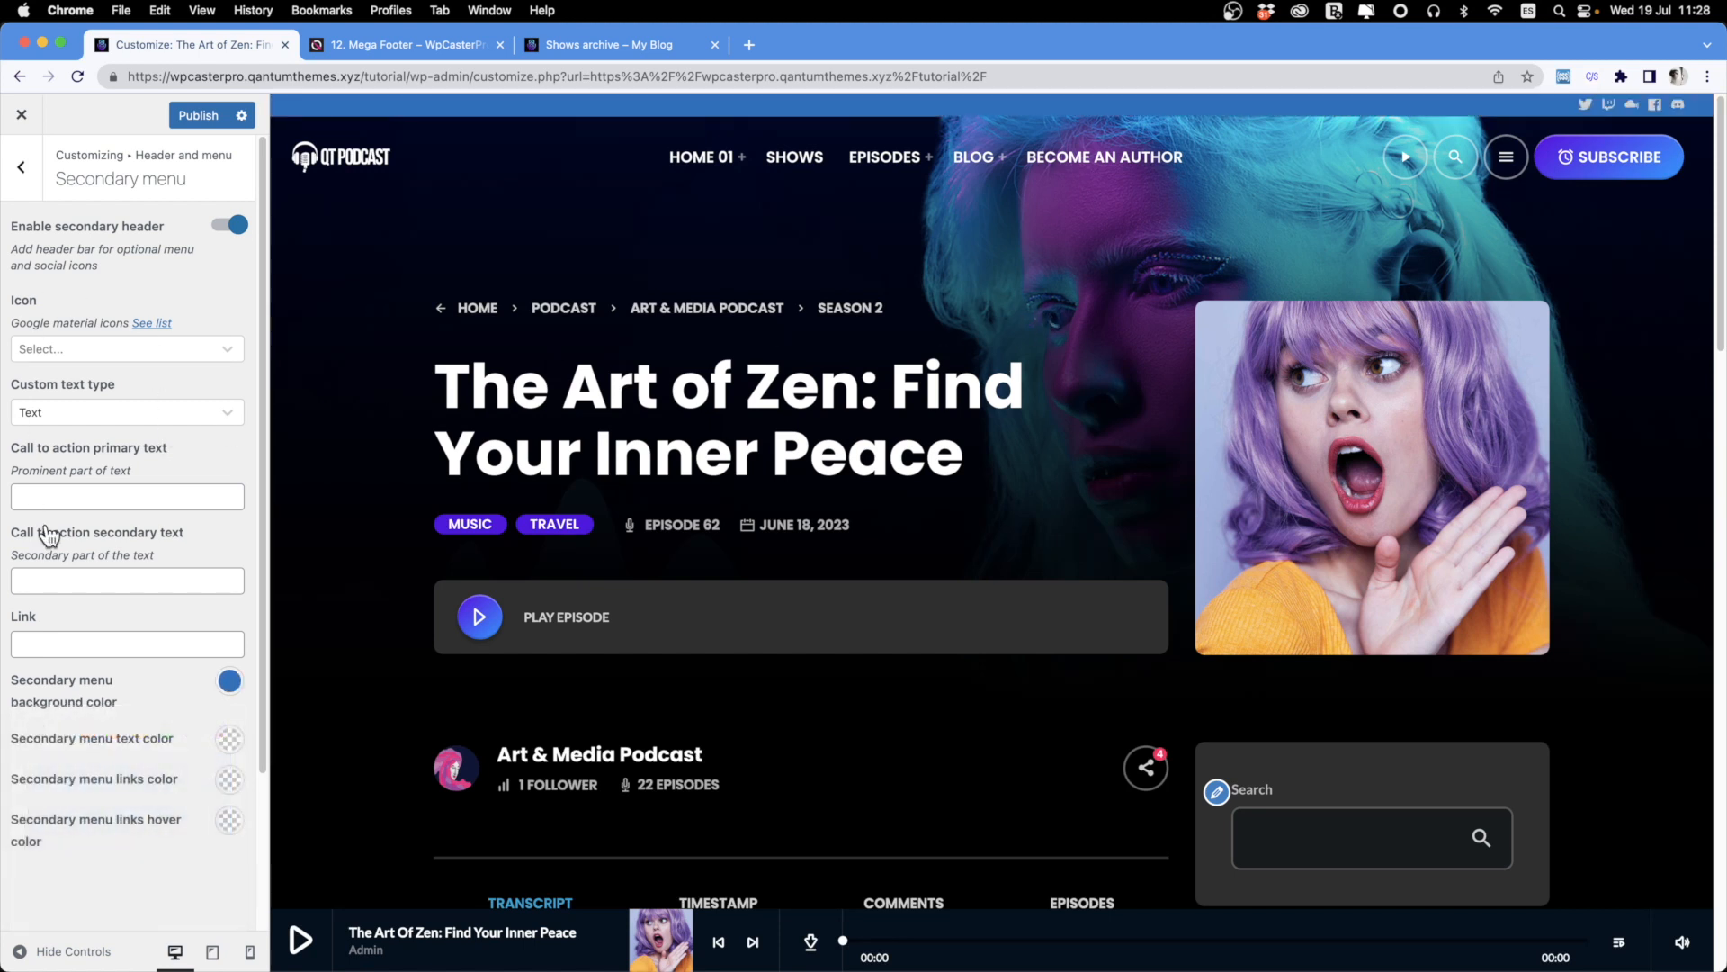
# Set the secondary header's call to action primary text to "FOLLOW US!" and its secondary text to "CLICK HERE".
pyautogui.click(66, 346)
pyautogui.click(190, 299)
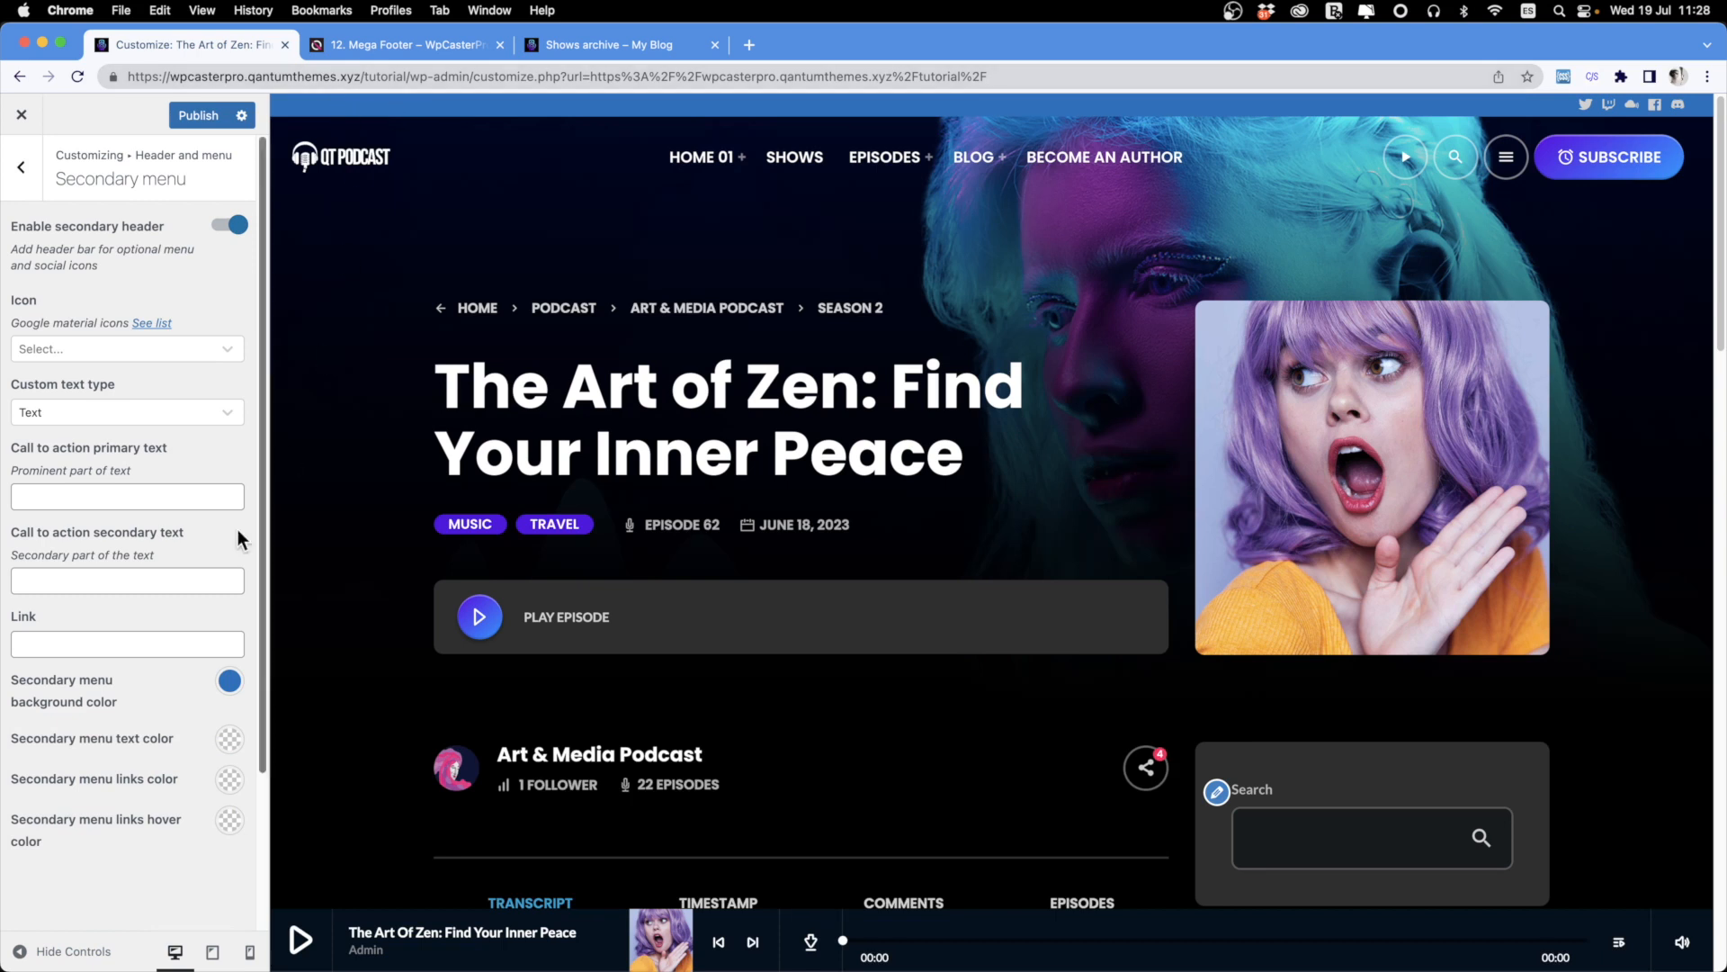
pyautogui.click(69, 499)
pyautogui.write('FOLLOW US!')
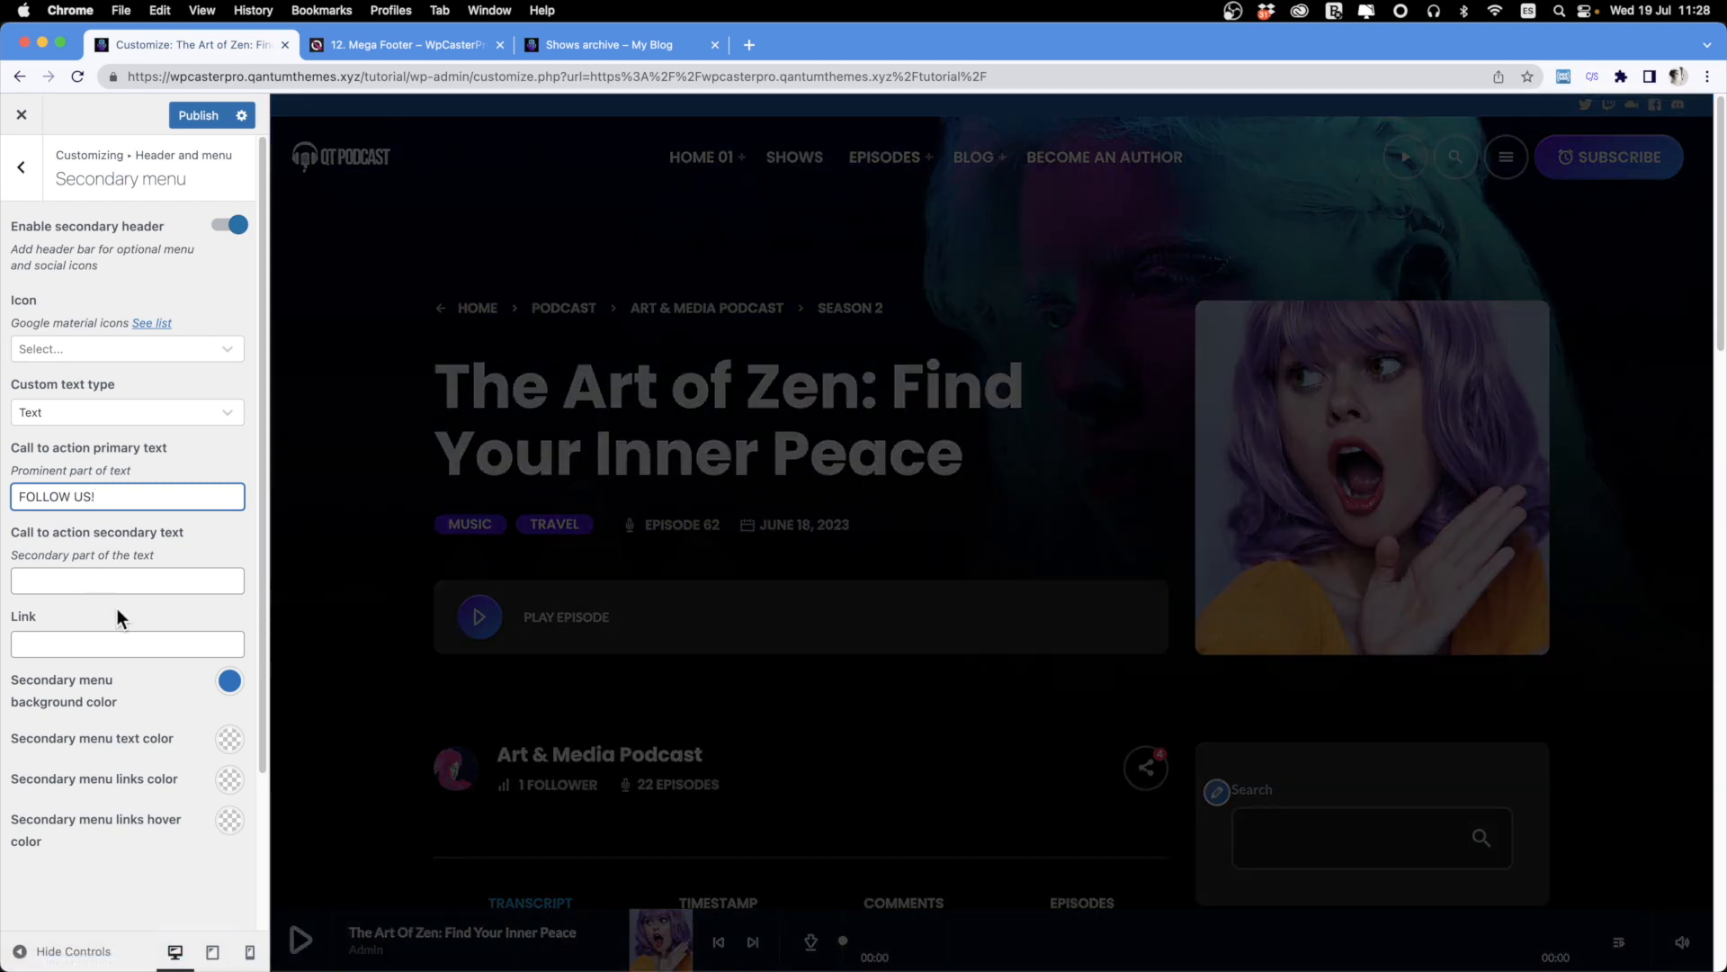
pyautogui.click(99, 582)
pyautogui.write('CLICK HERE')
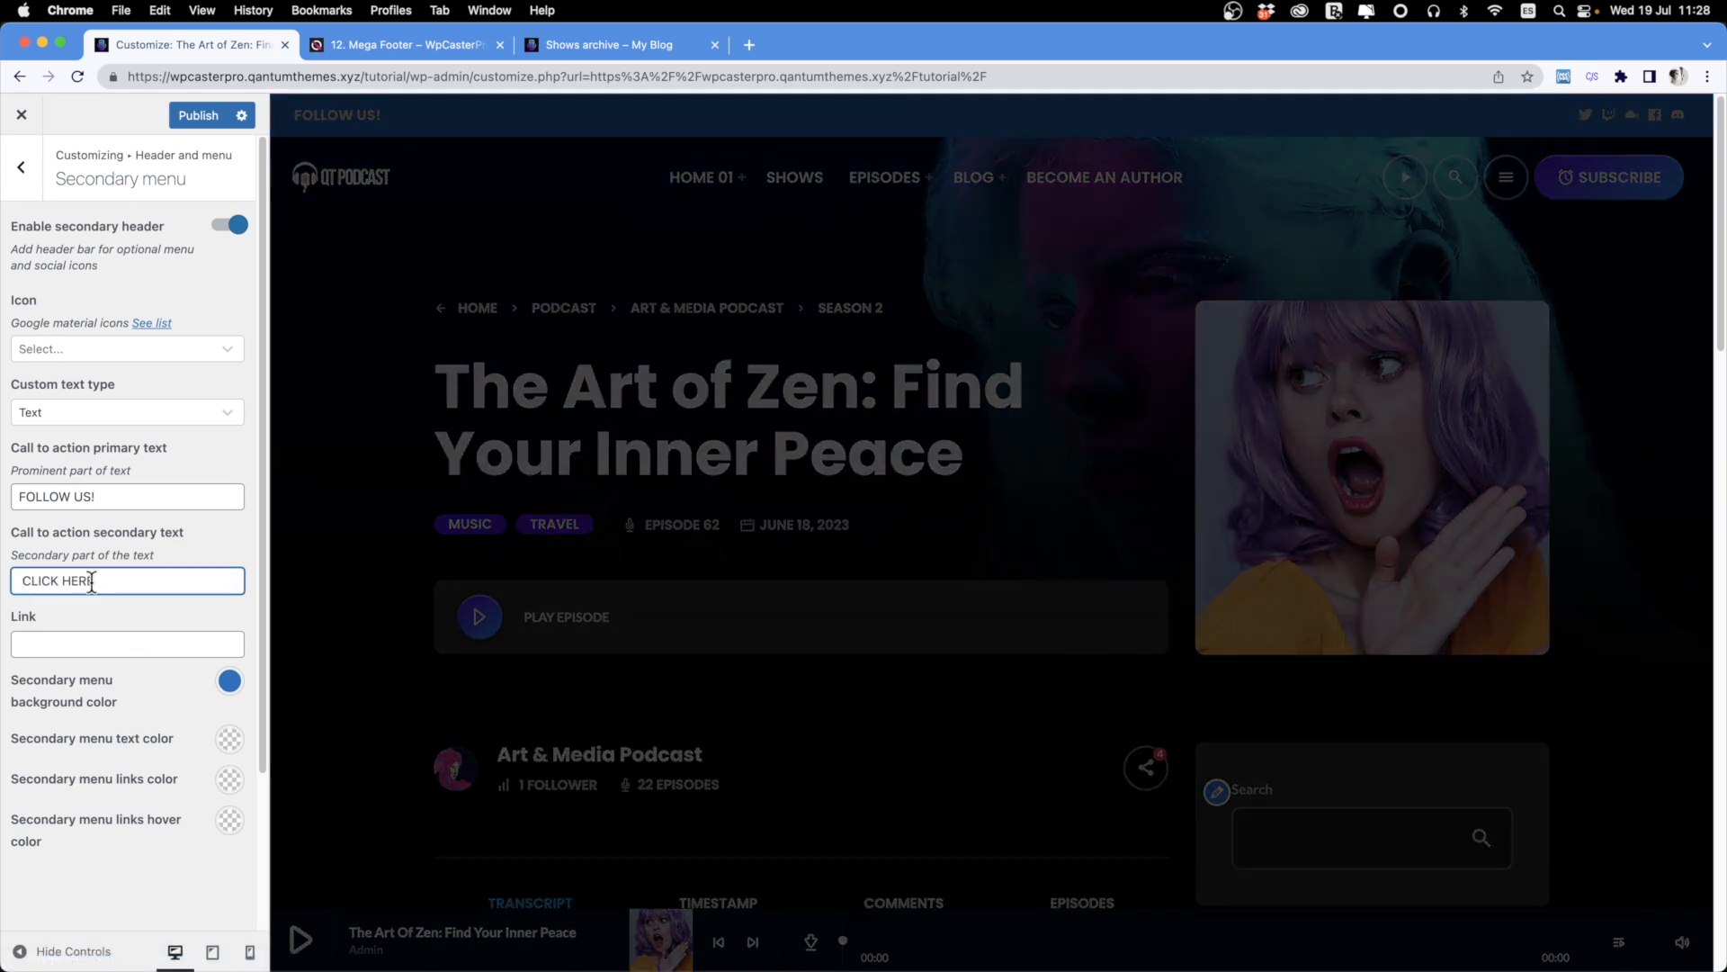
pyautogui.click(58, 646)
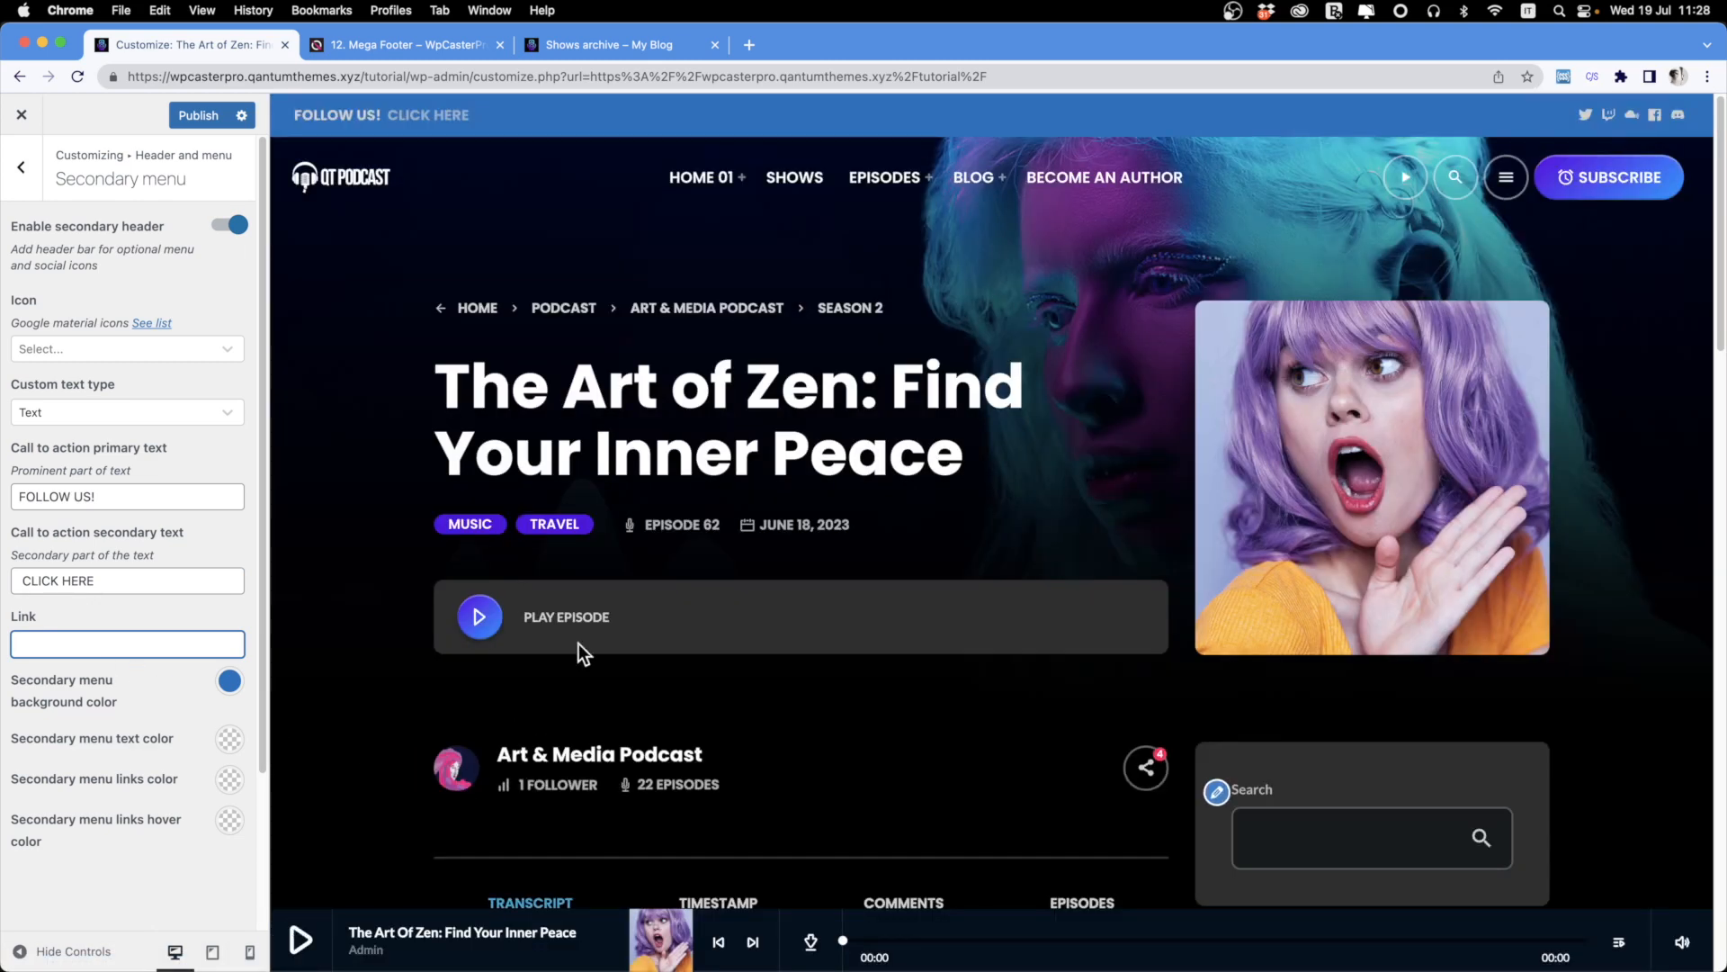
pyautogui.hotkey('ctrl', 'space')
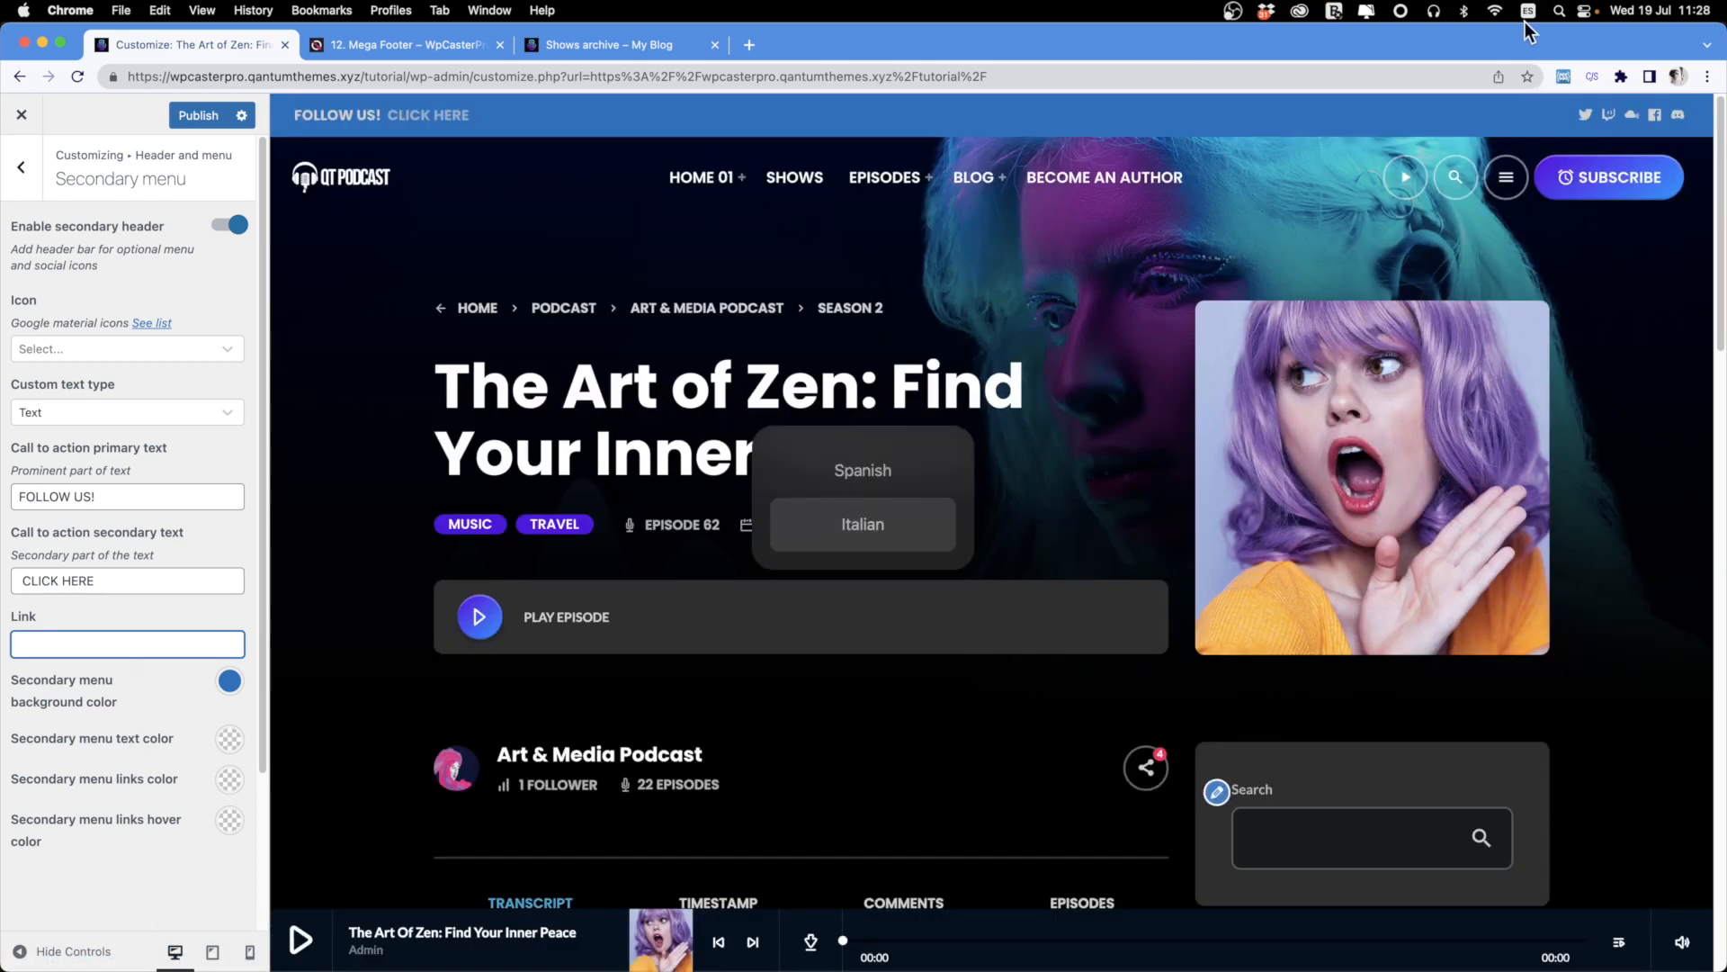
pyautogui.click(130, 882)
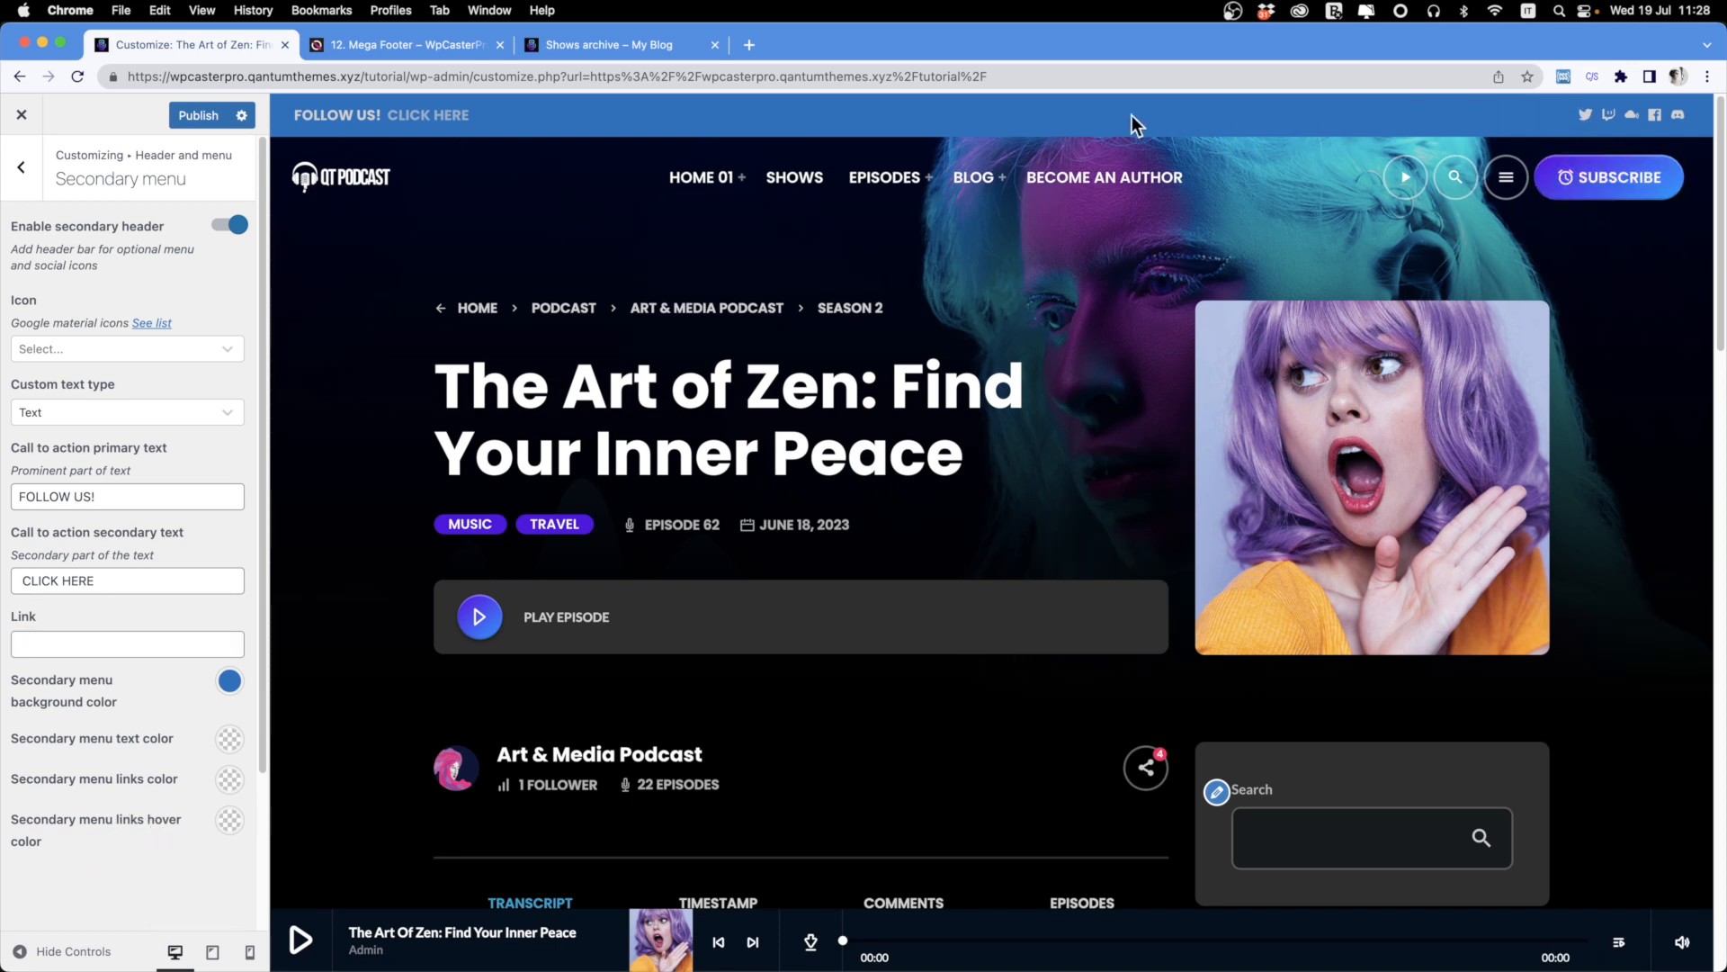
# Check which existing menus can be assigned to the Secondary Menu location.
pyautogui.click(20, 191)
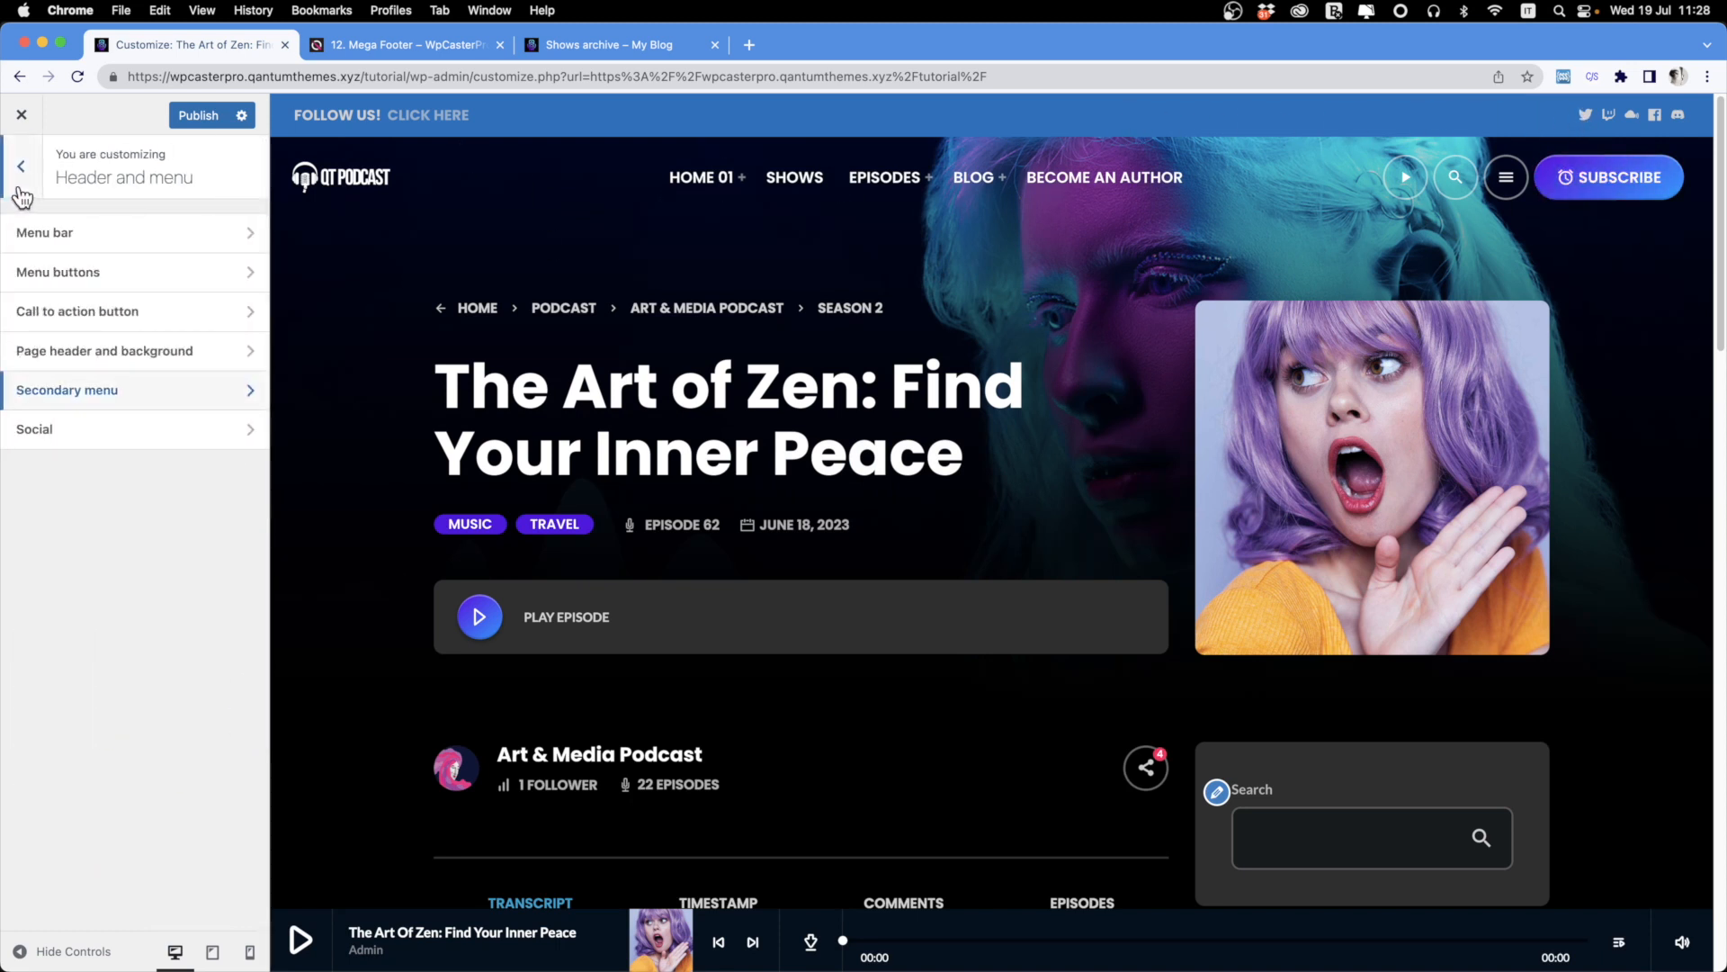
pyautogui.click(22, 194)
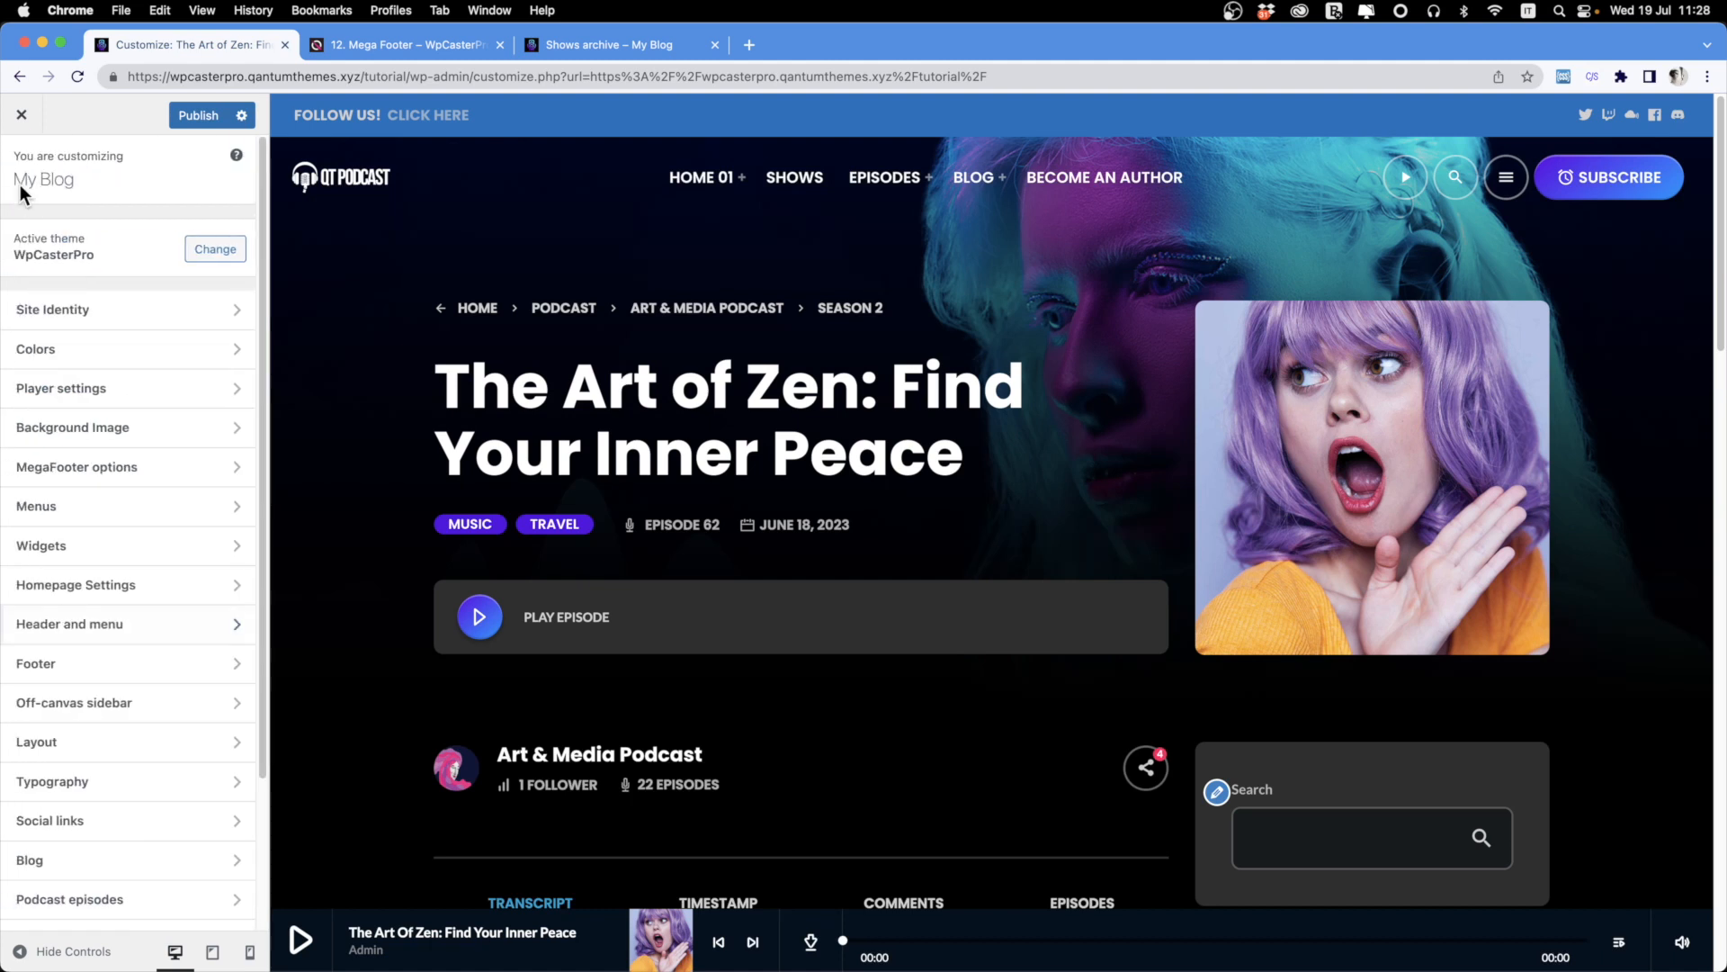
pyautogui.click(50, 510)
pyautogui.click(105, 490)
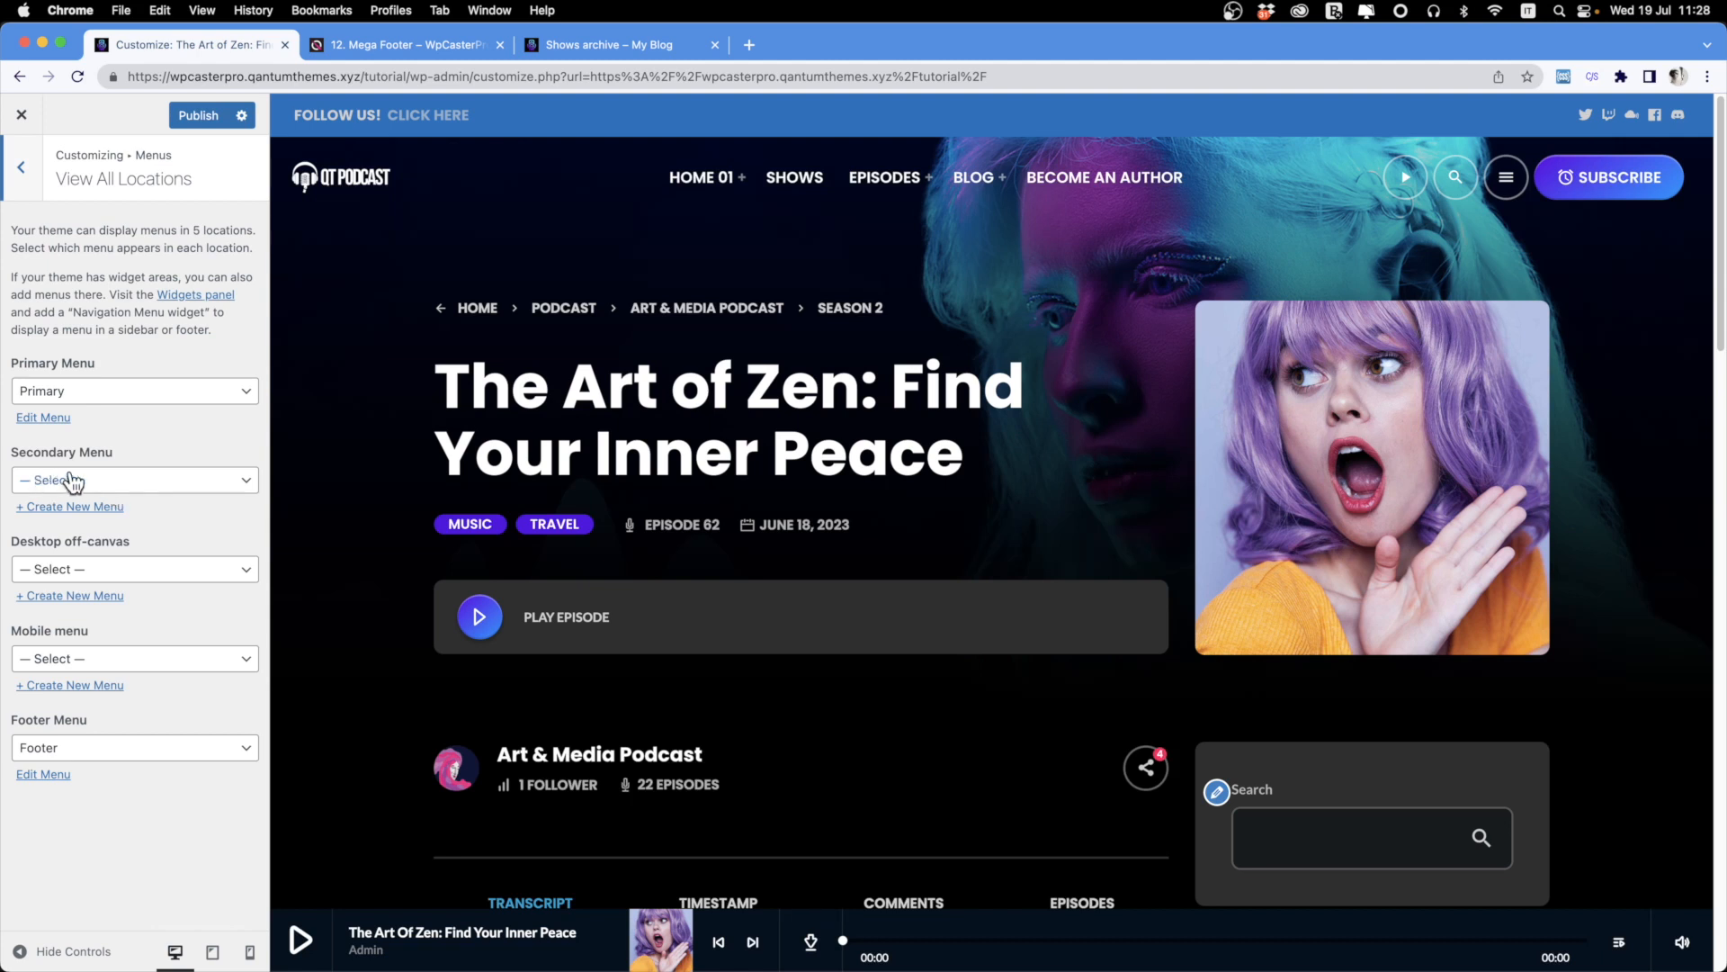
pyautogui.click(91, 483)
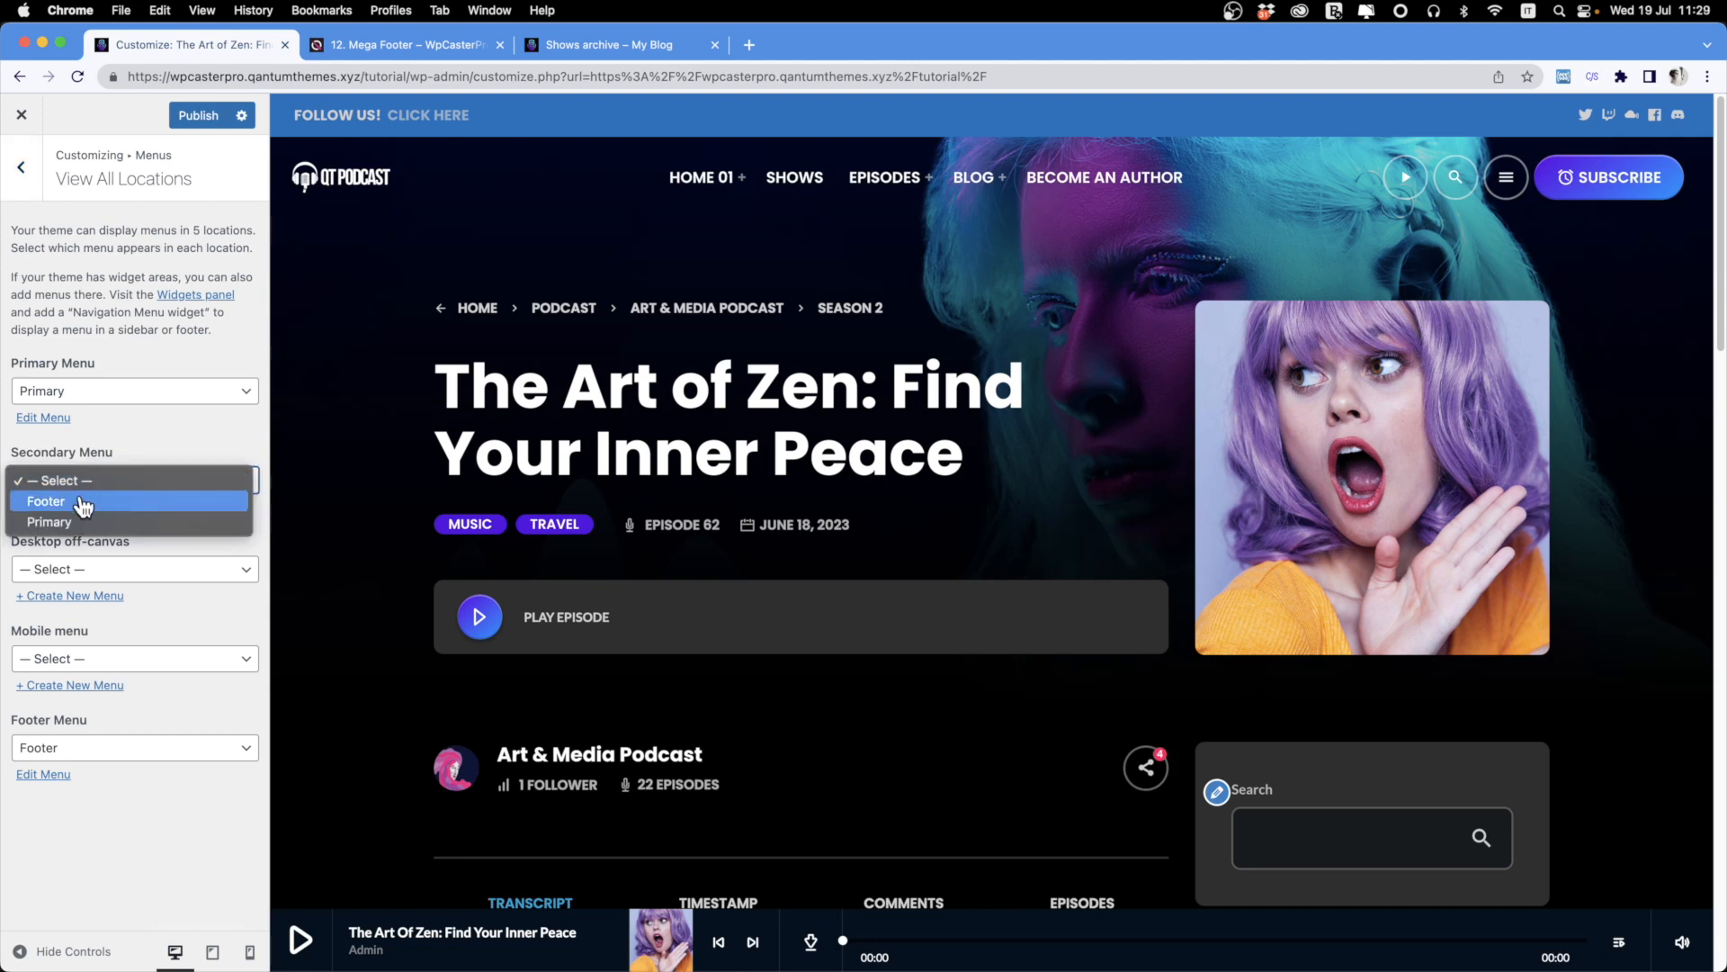
pyautogui.click(35, 189)
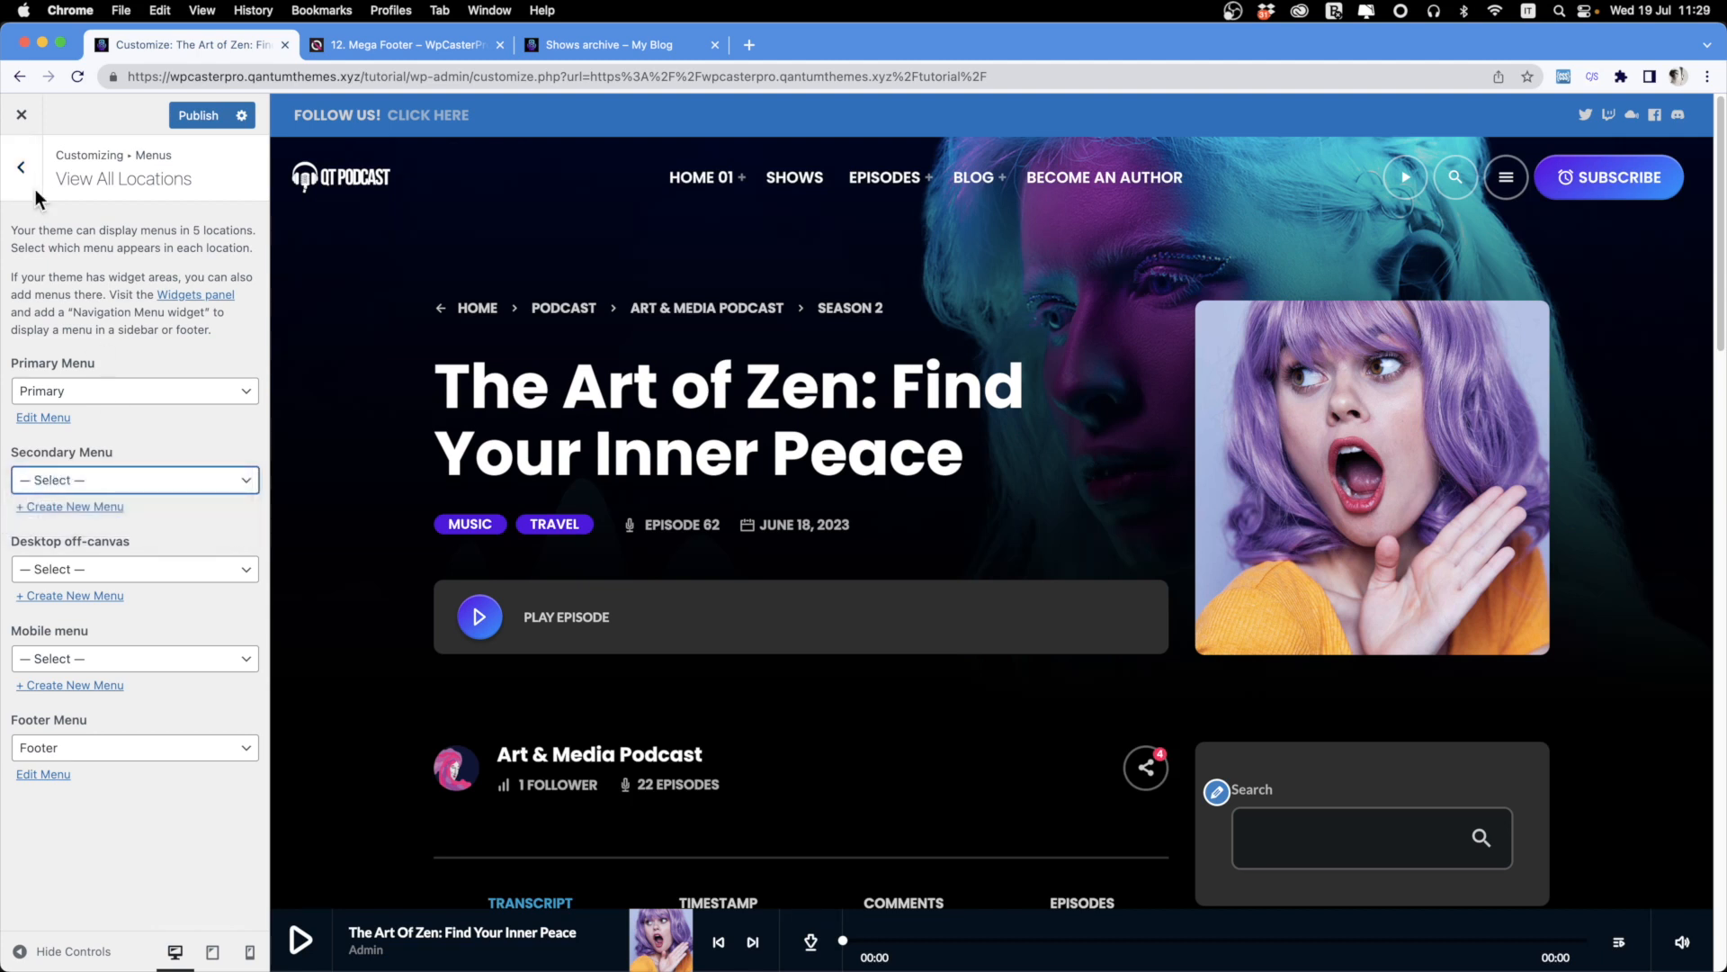
pyautogui.click(35, 186)
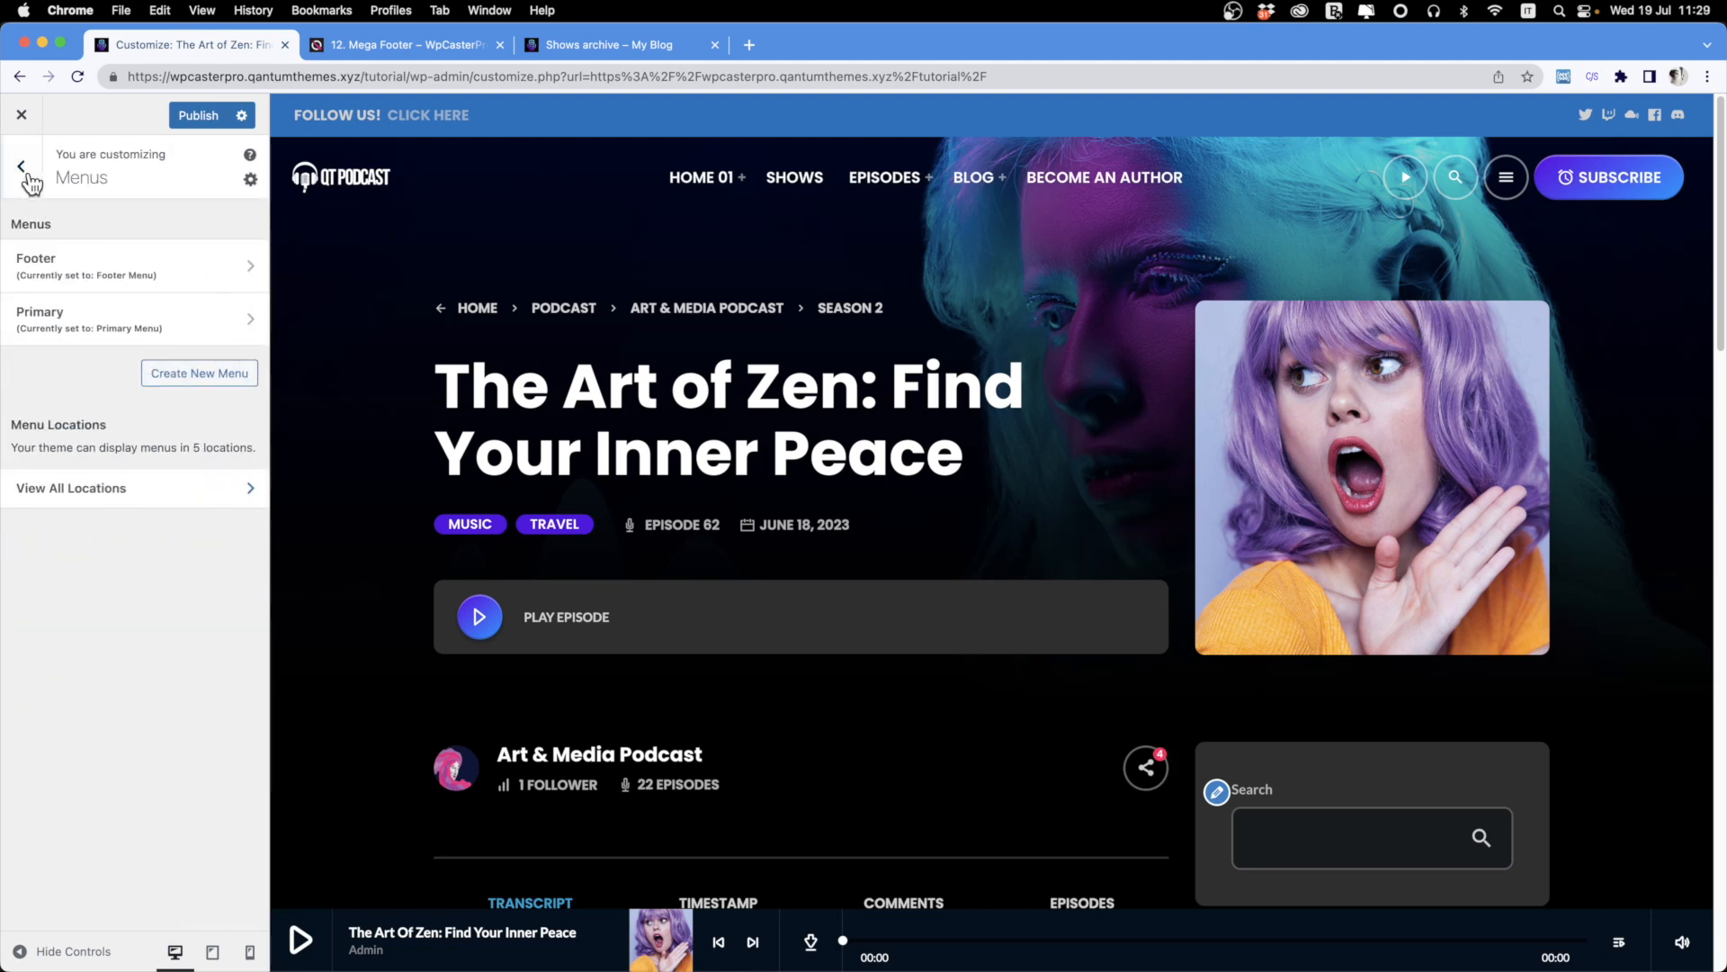
# Create a new menu named "Secondary" and assign it to the Secondary Menu location.
pyautogui.click(184, 378)
pyautogui.click(40, 254)
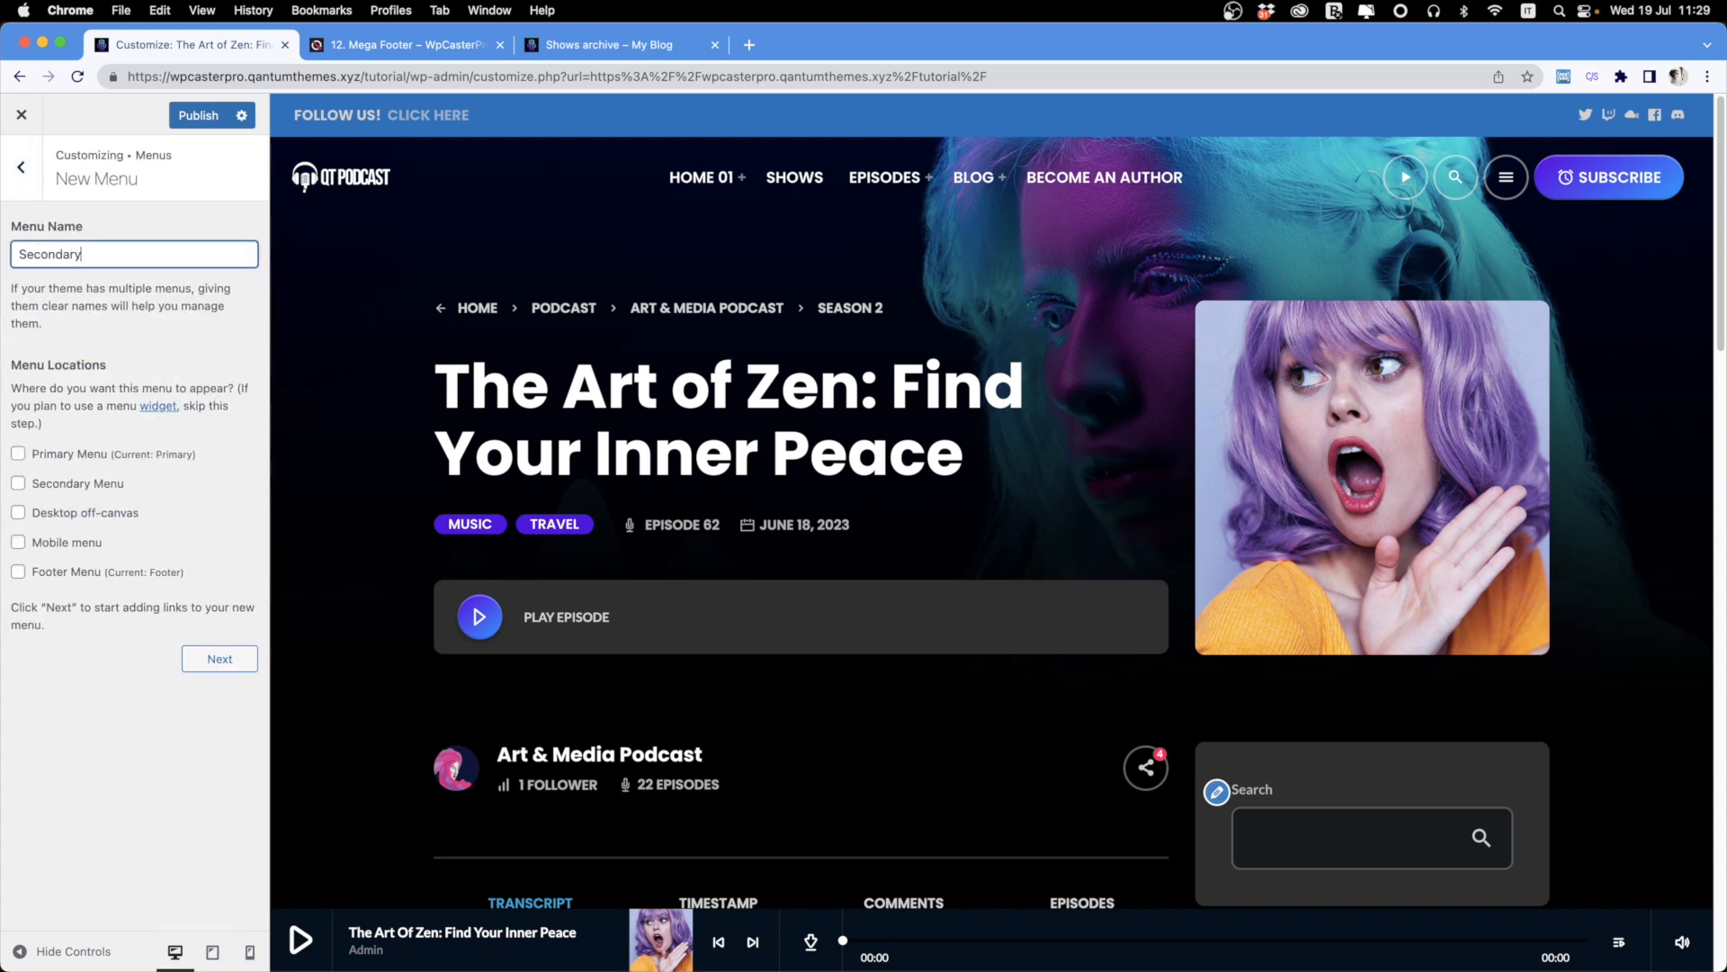
pyautogui.click(18, 483)
pyautogui.click(221, 658)
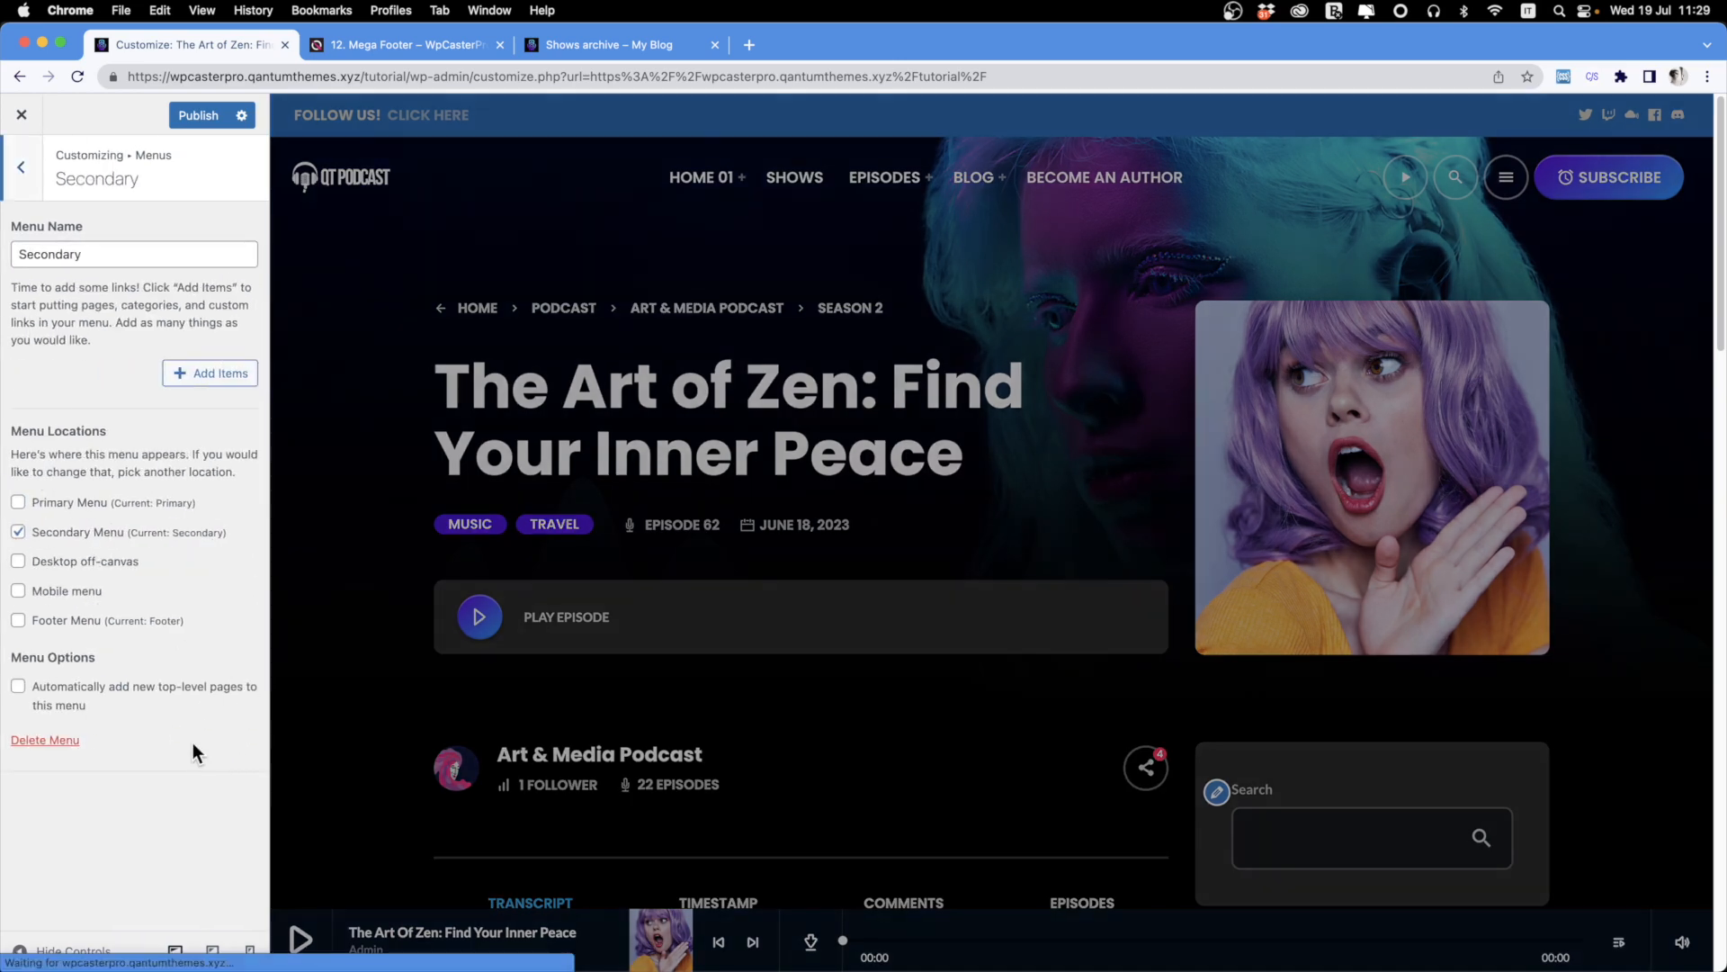
# Add the Home 01 page to the Secondary menu and return to the main customizer options.
pyautogui.click(198, 383)
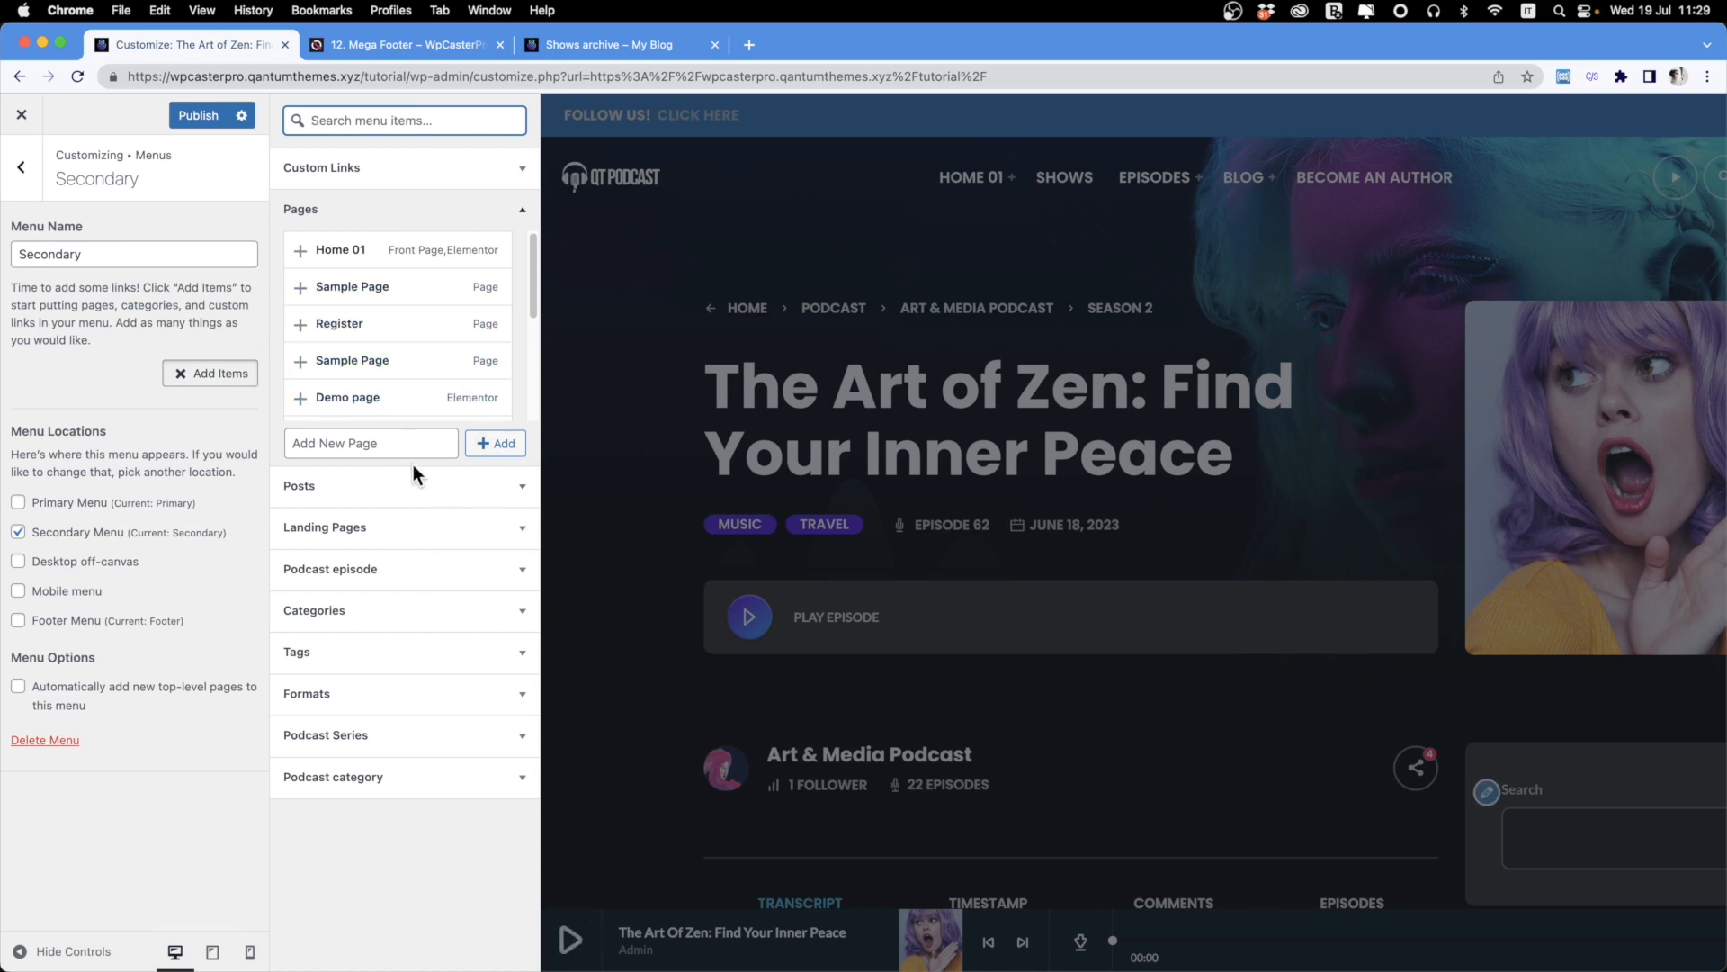
pyautogui.click(350, 257)
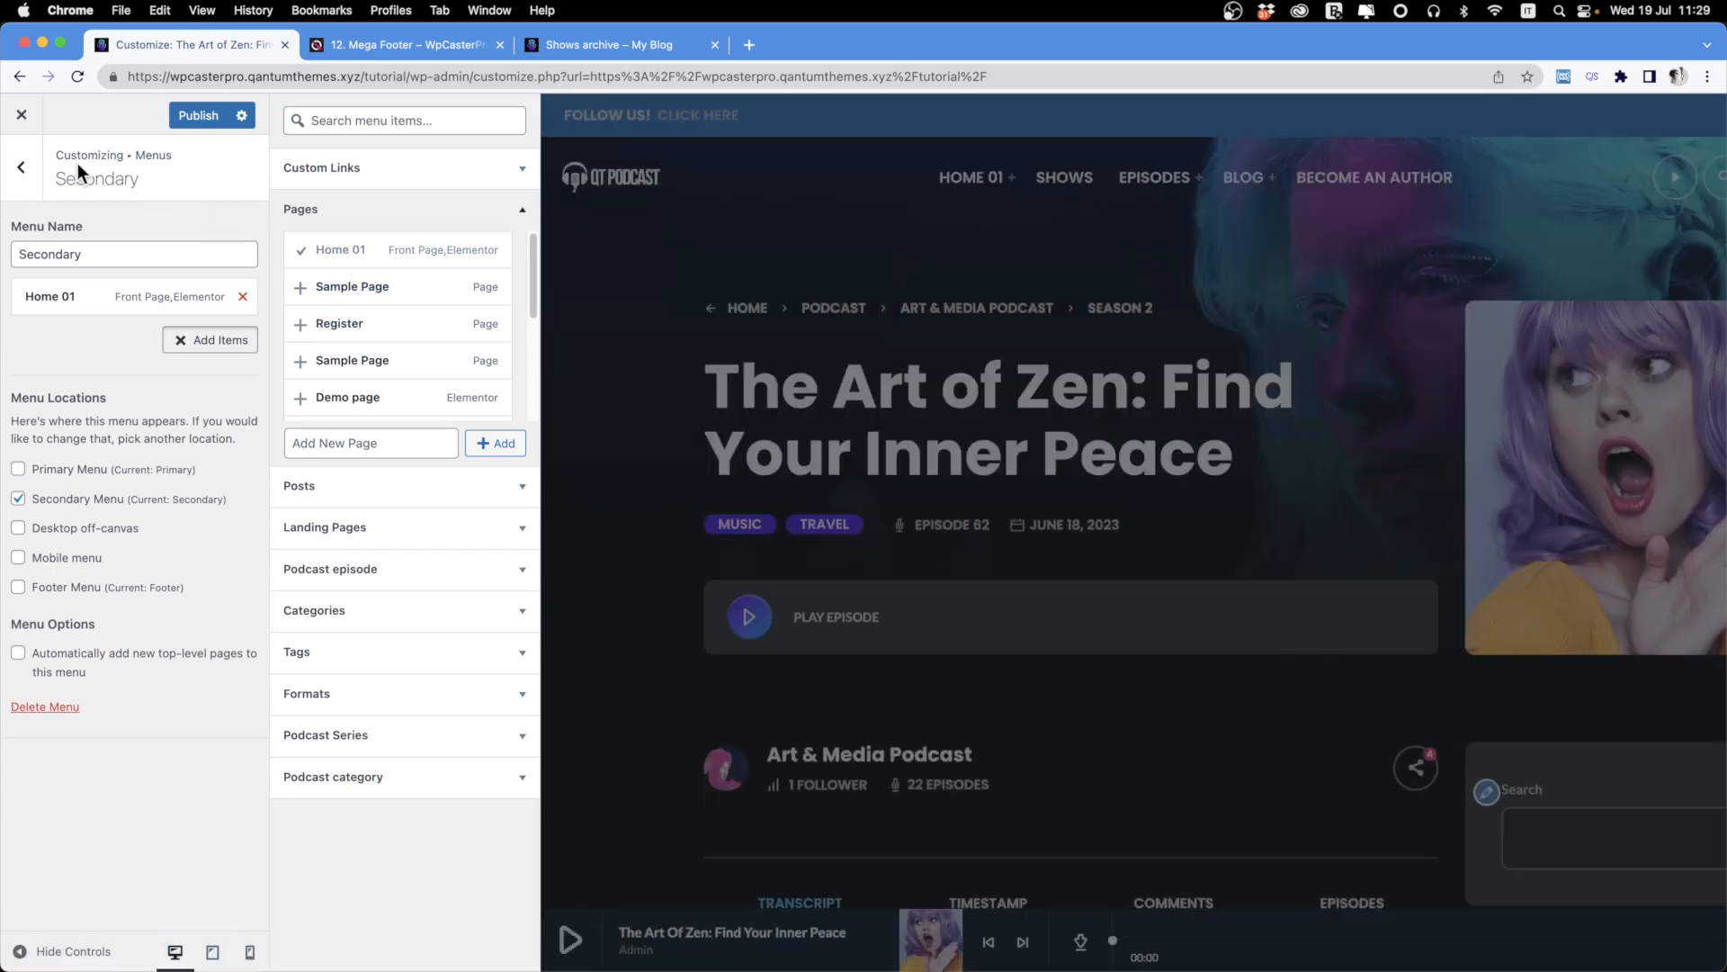
pyautogui.click(36, 184)
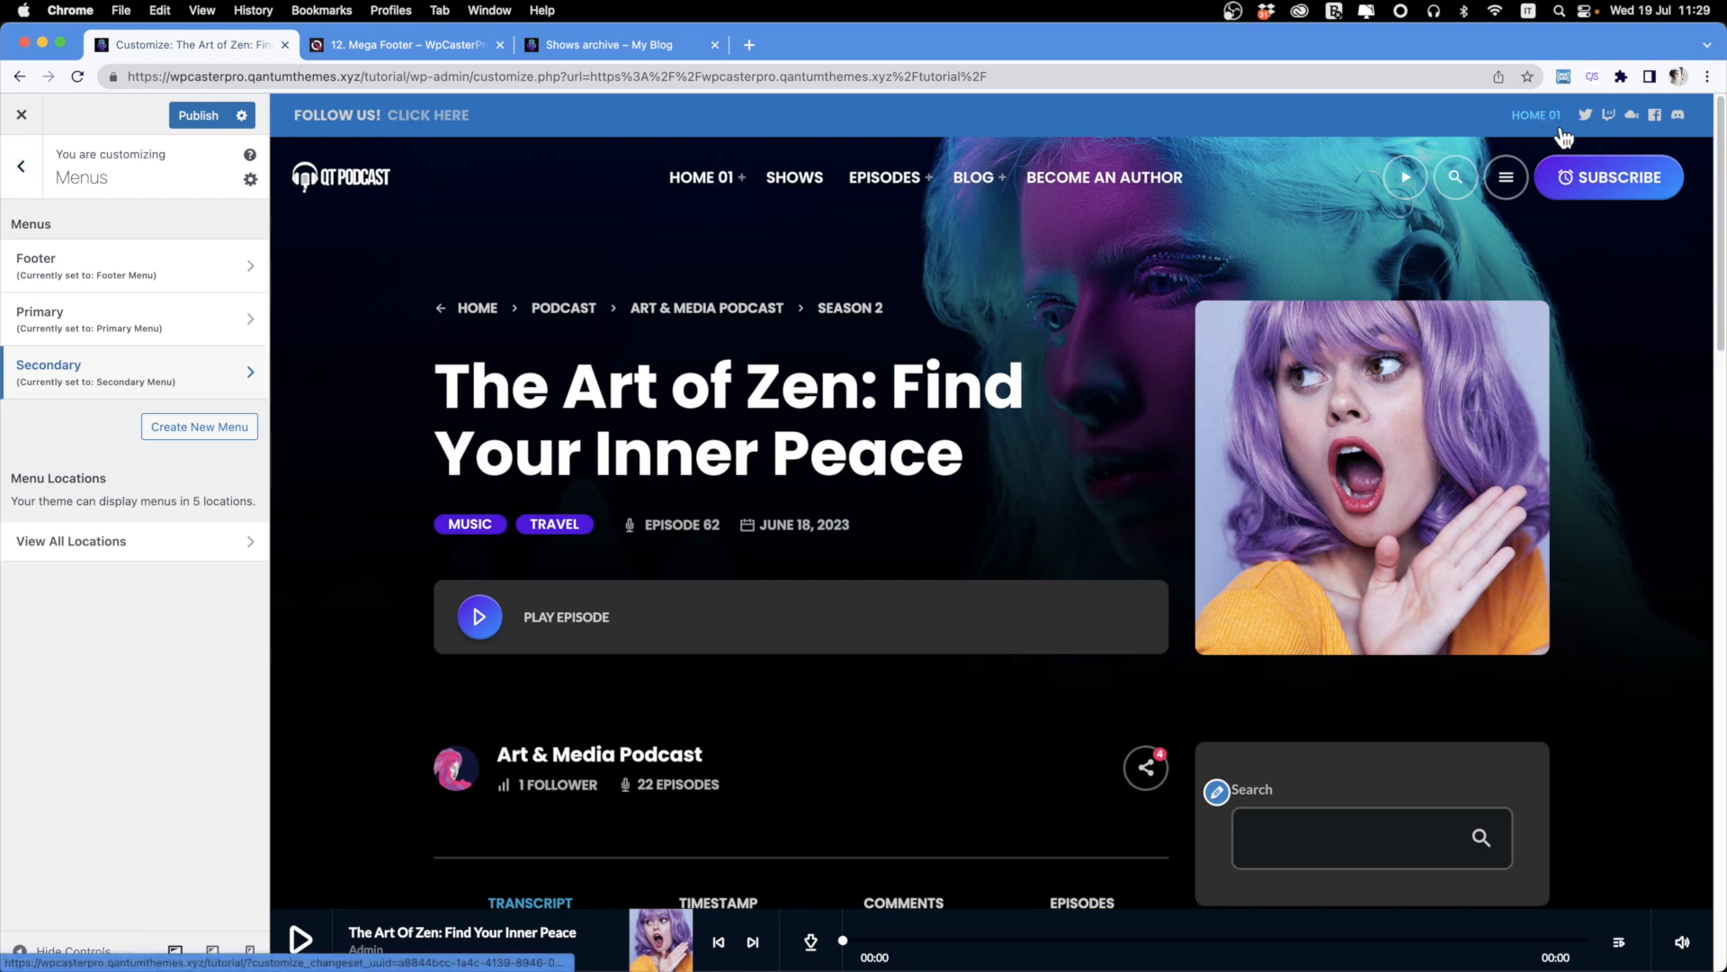
pyautogui.click(33, 194)
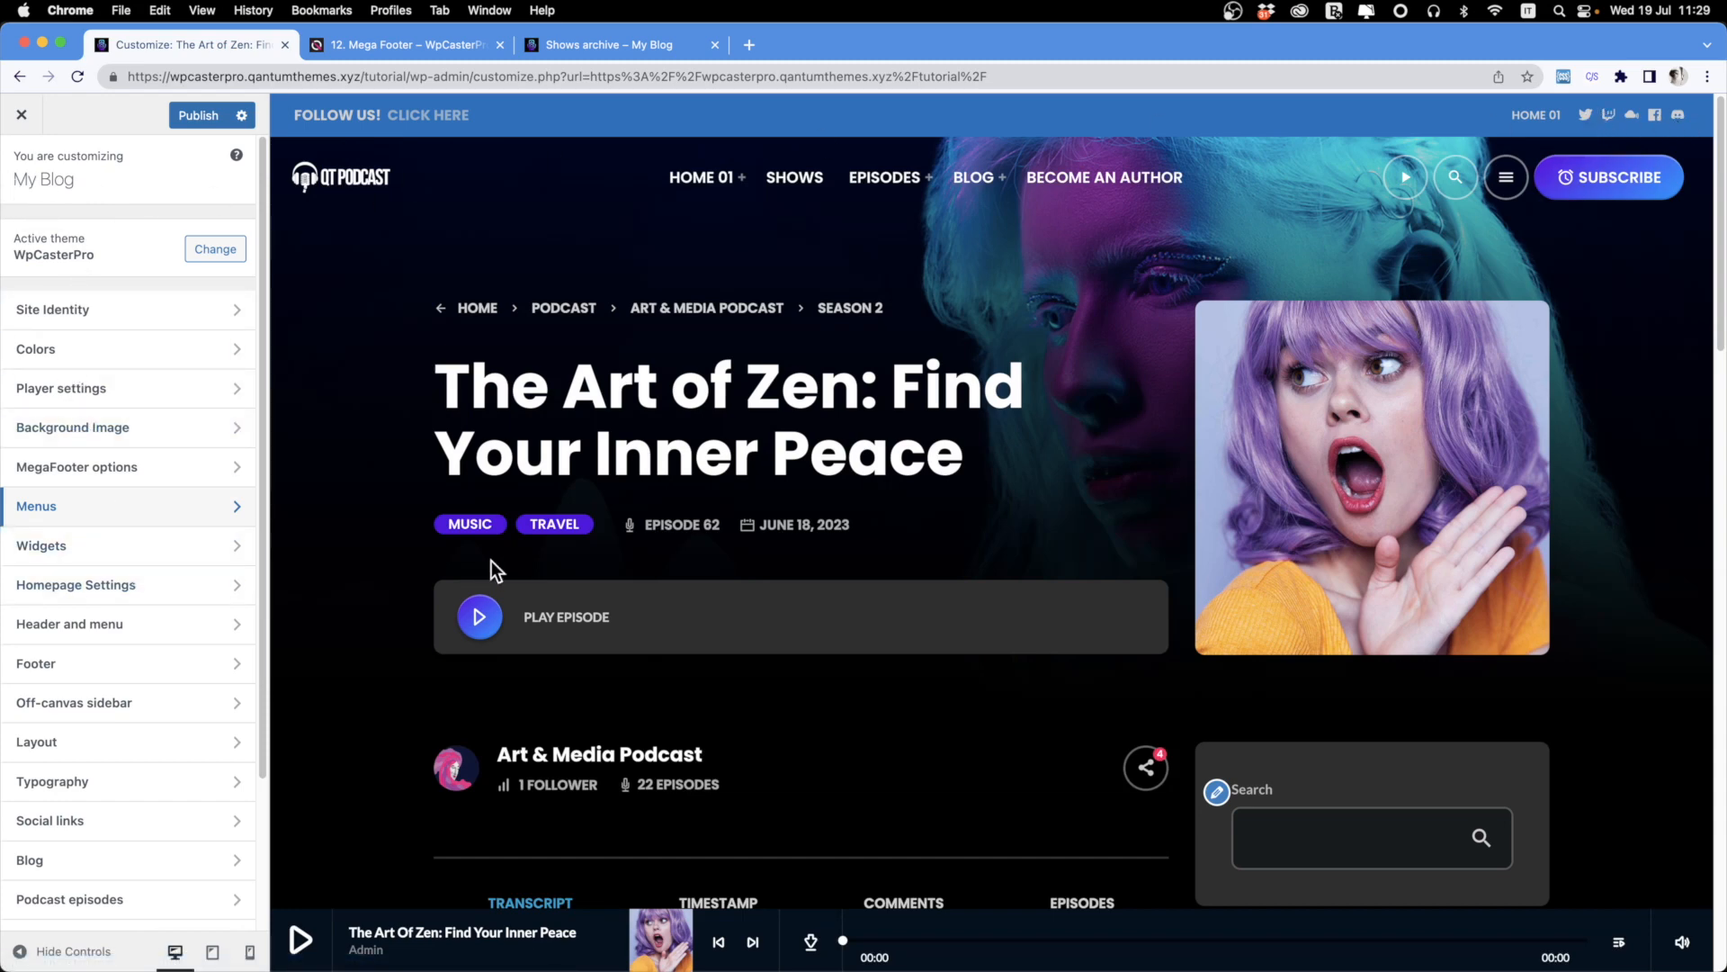
pyautogui.scroll(-20, 493, 562)
pyautogui.scroll(15, 1035, 756)
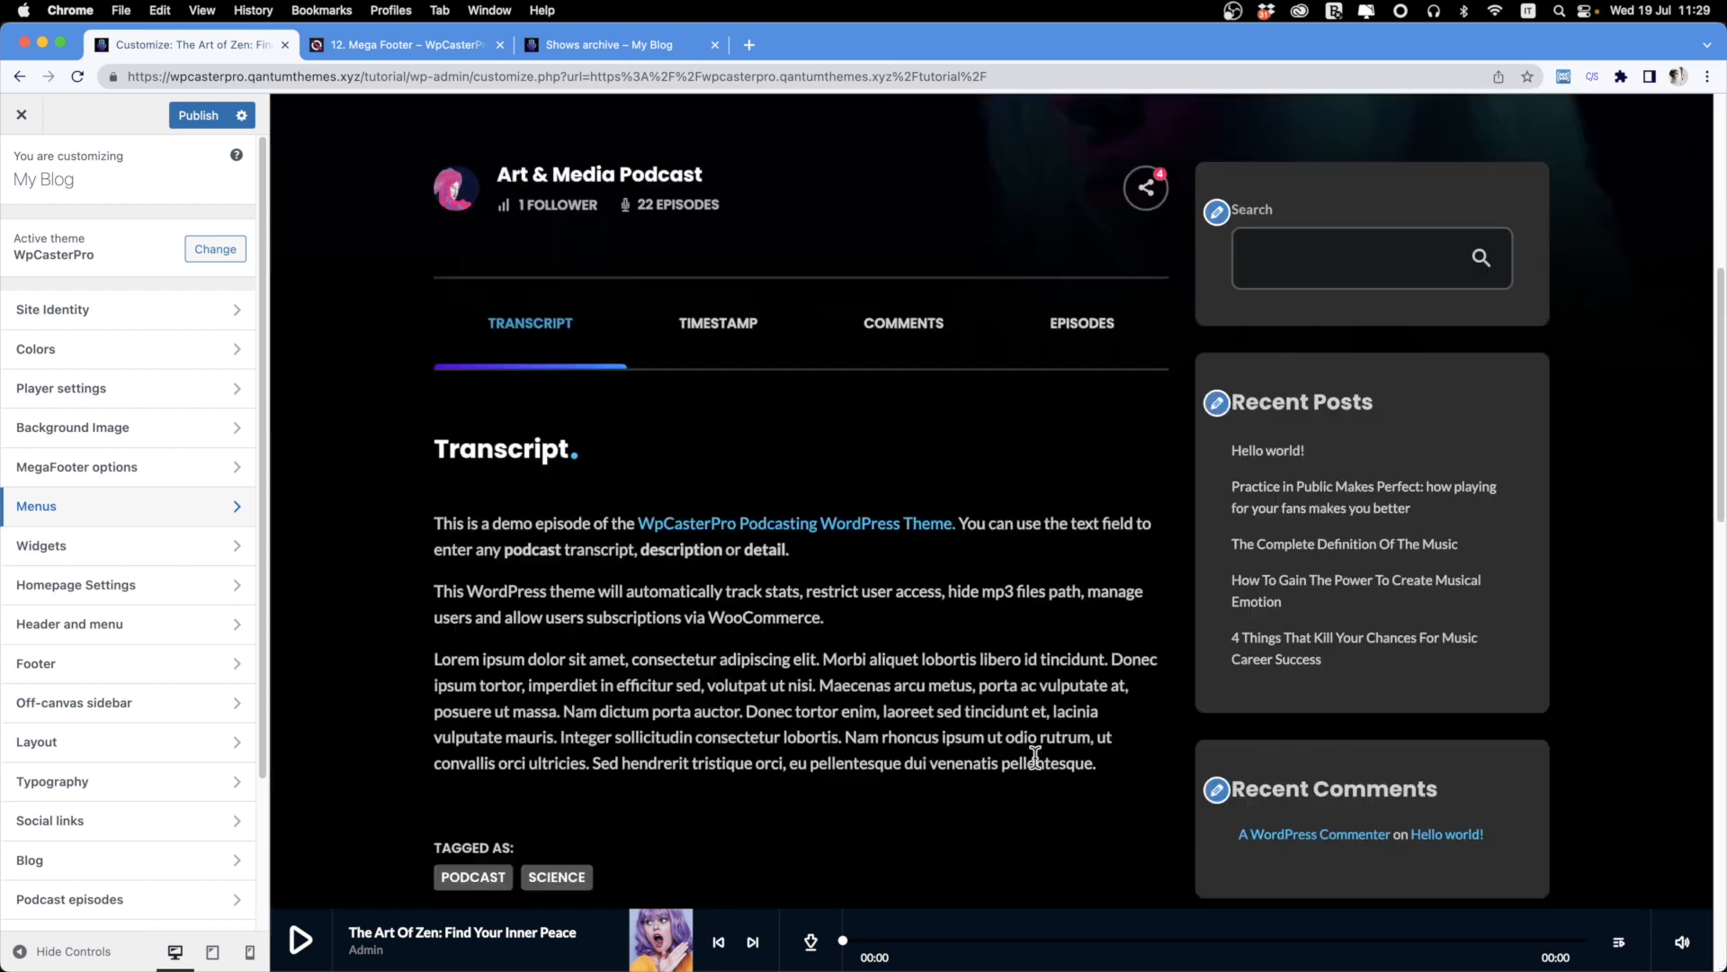
pyautogui.scroll(7, 1036, 757)
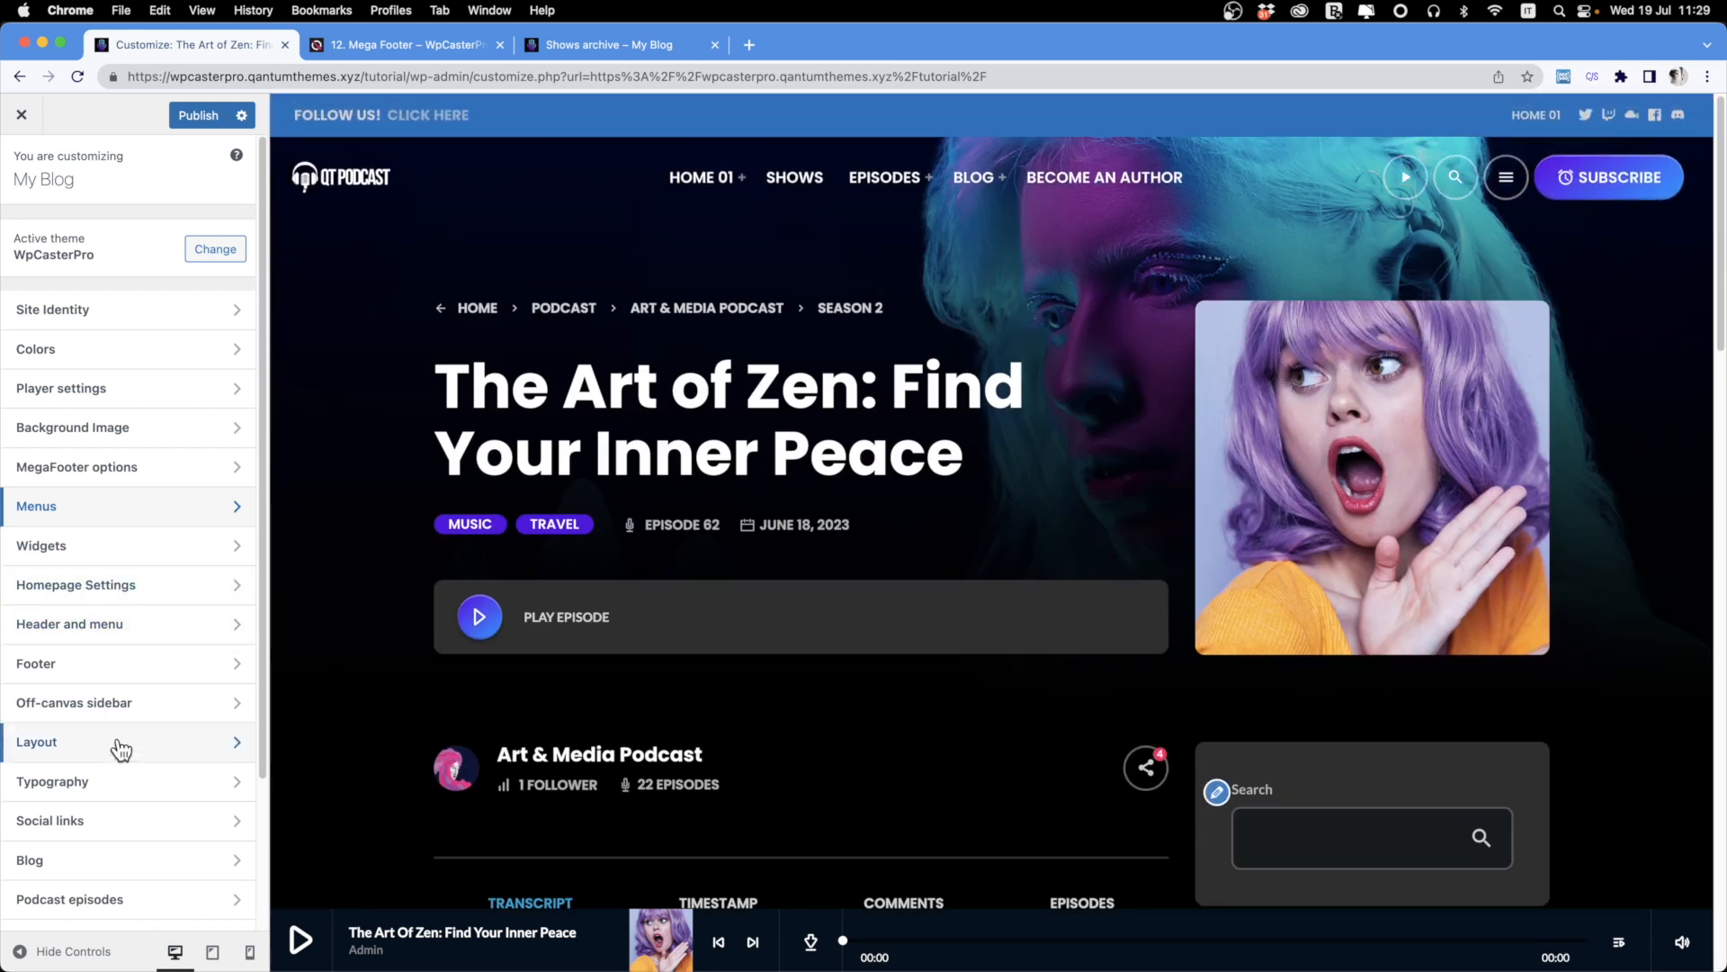
pyautogui.scroll(-2, 121, 749)
pyautogui.click(85, 711)
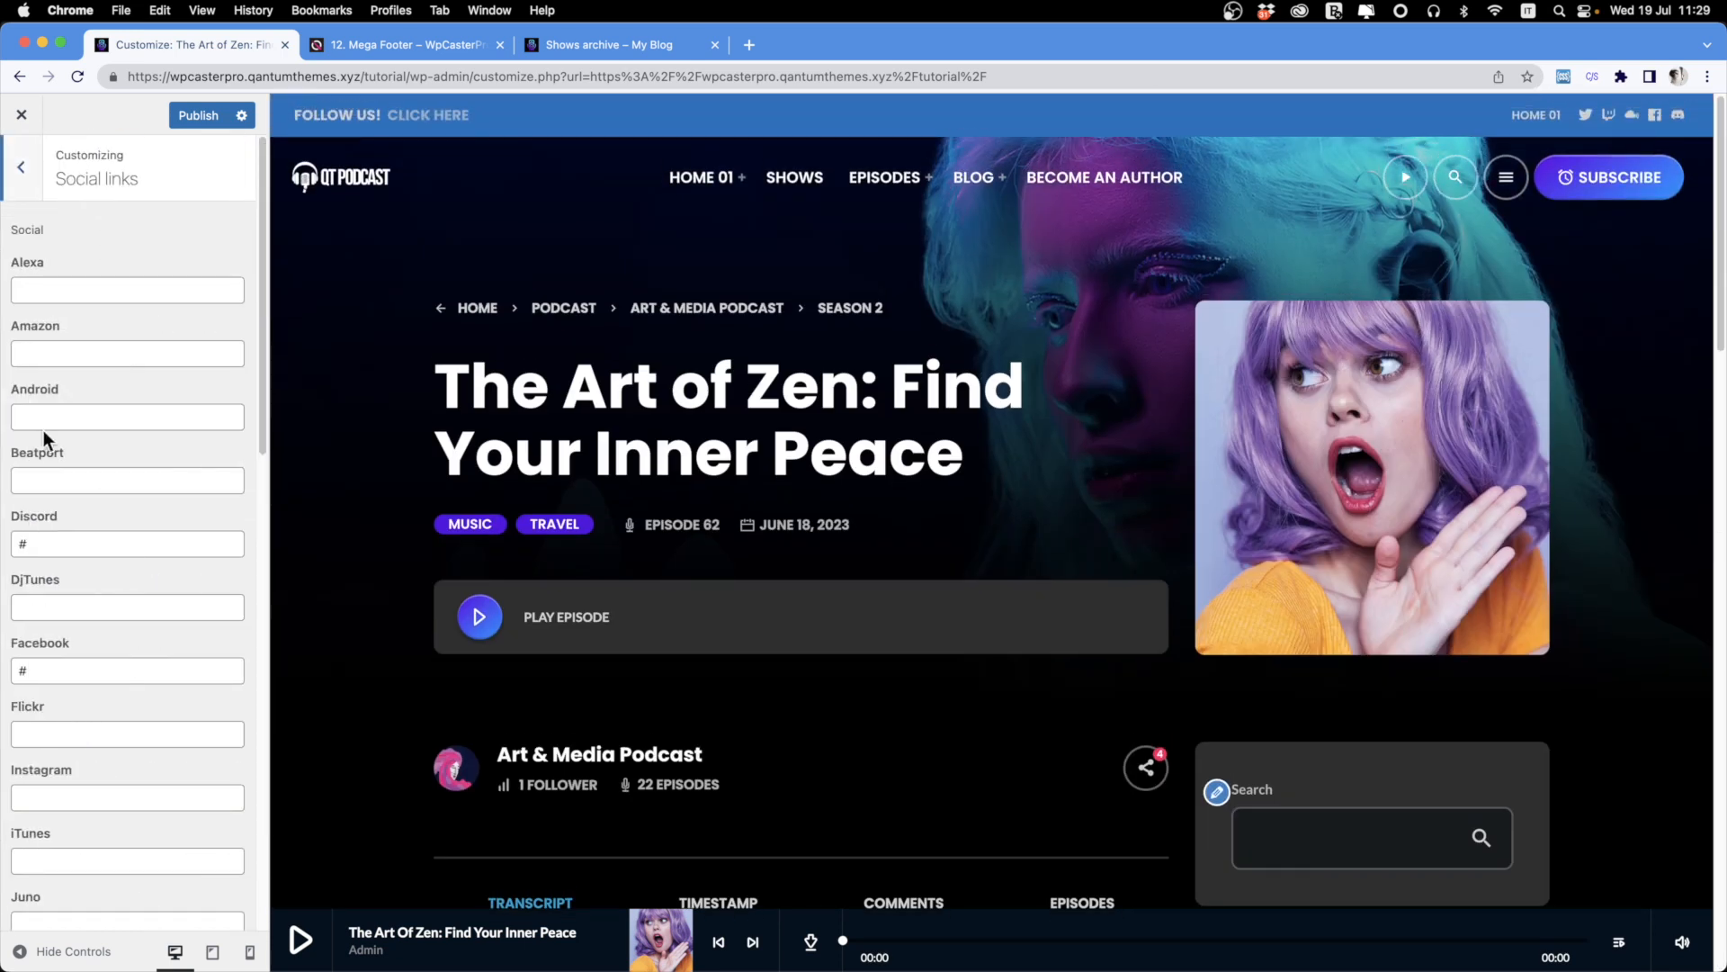
pyautogui.click(77, 287)
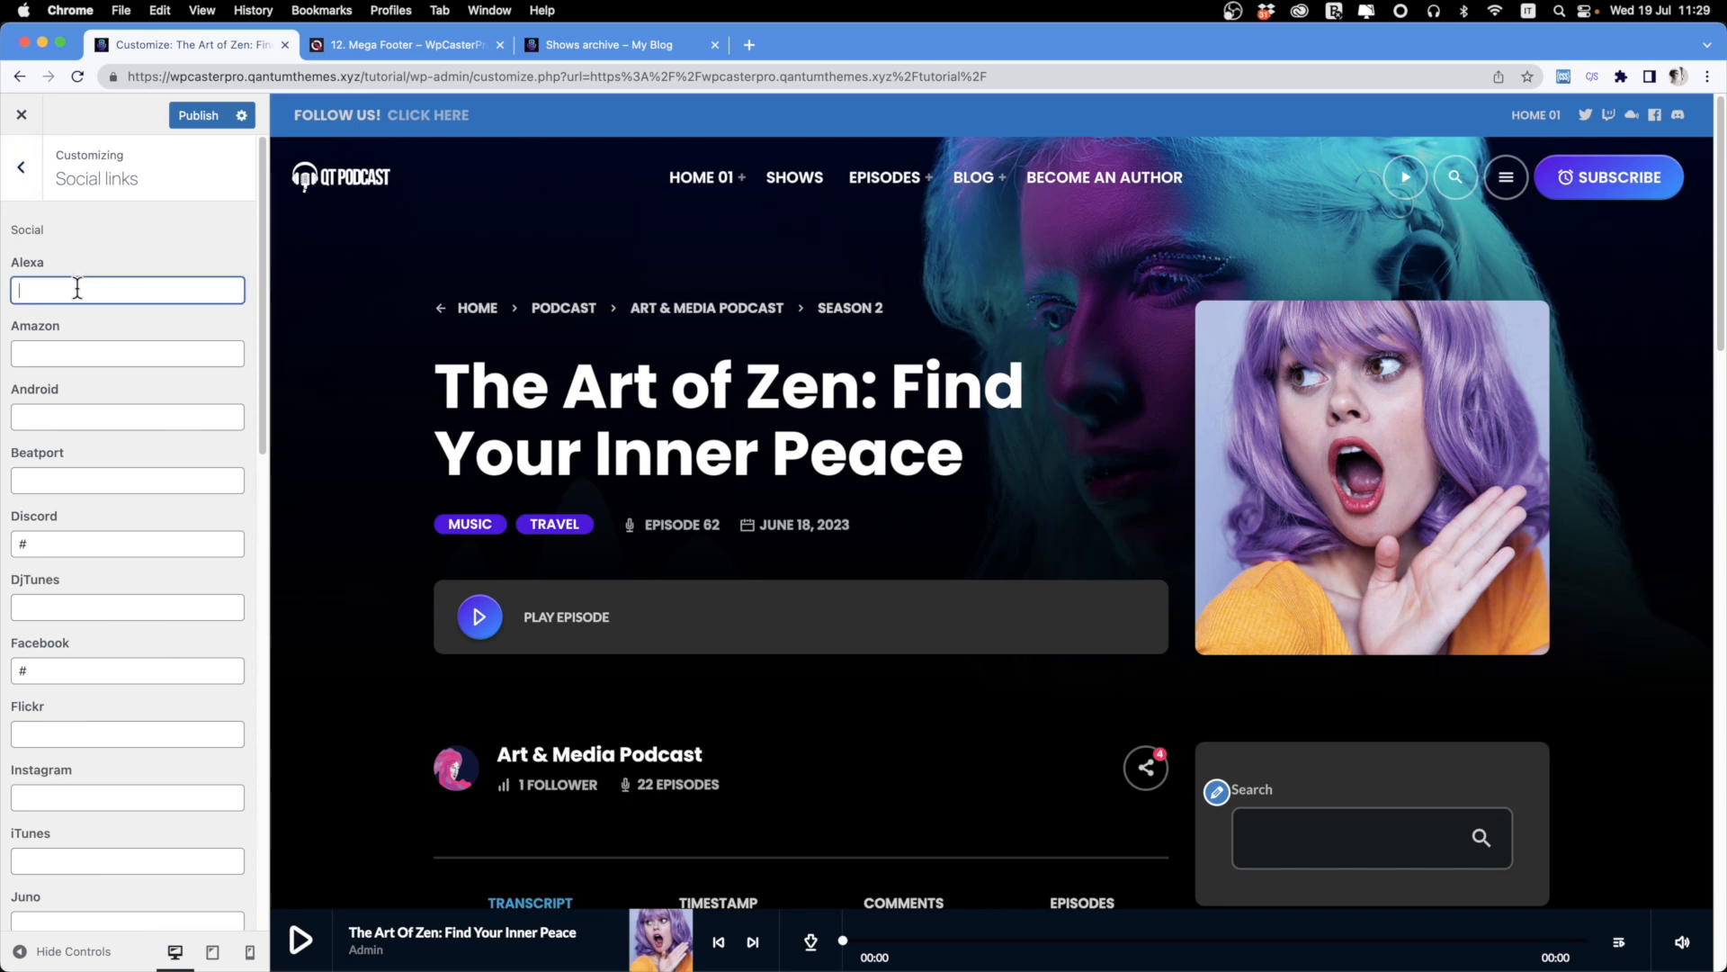
pyautogui.write('http://alexa.com')
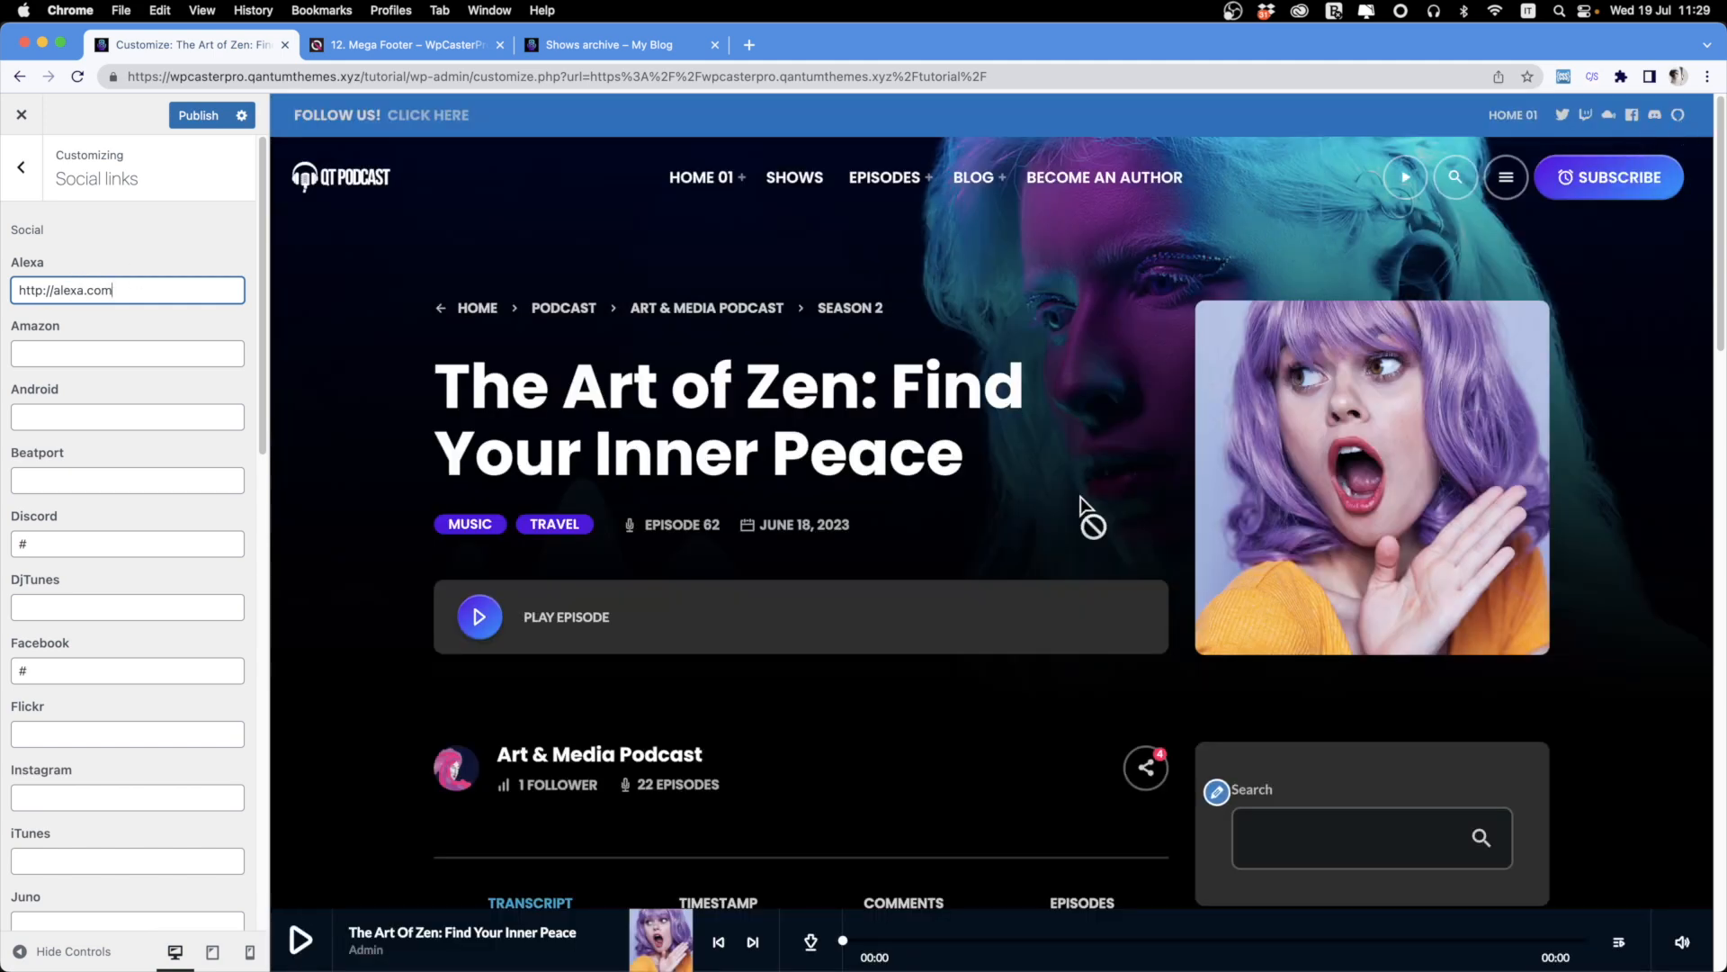
pyautogui.click(20, 167)
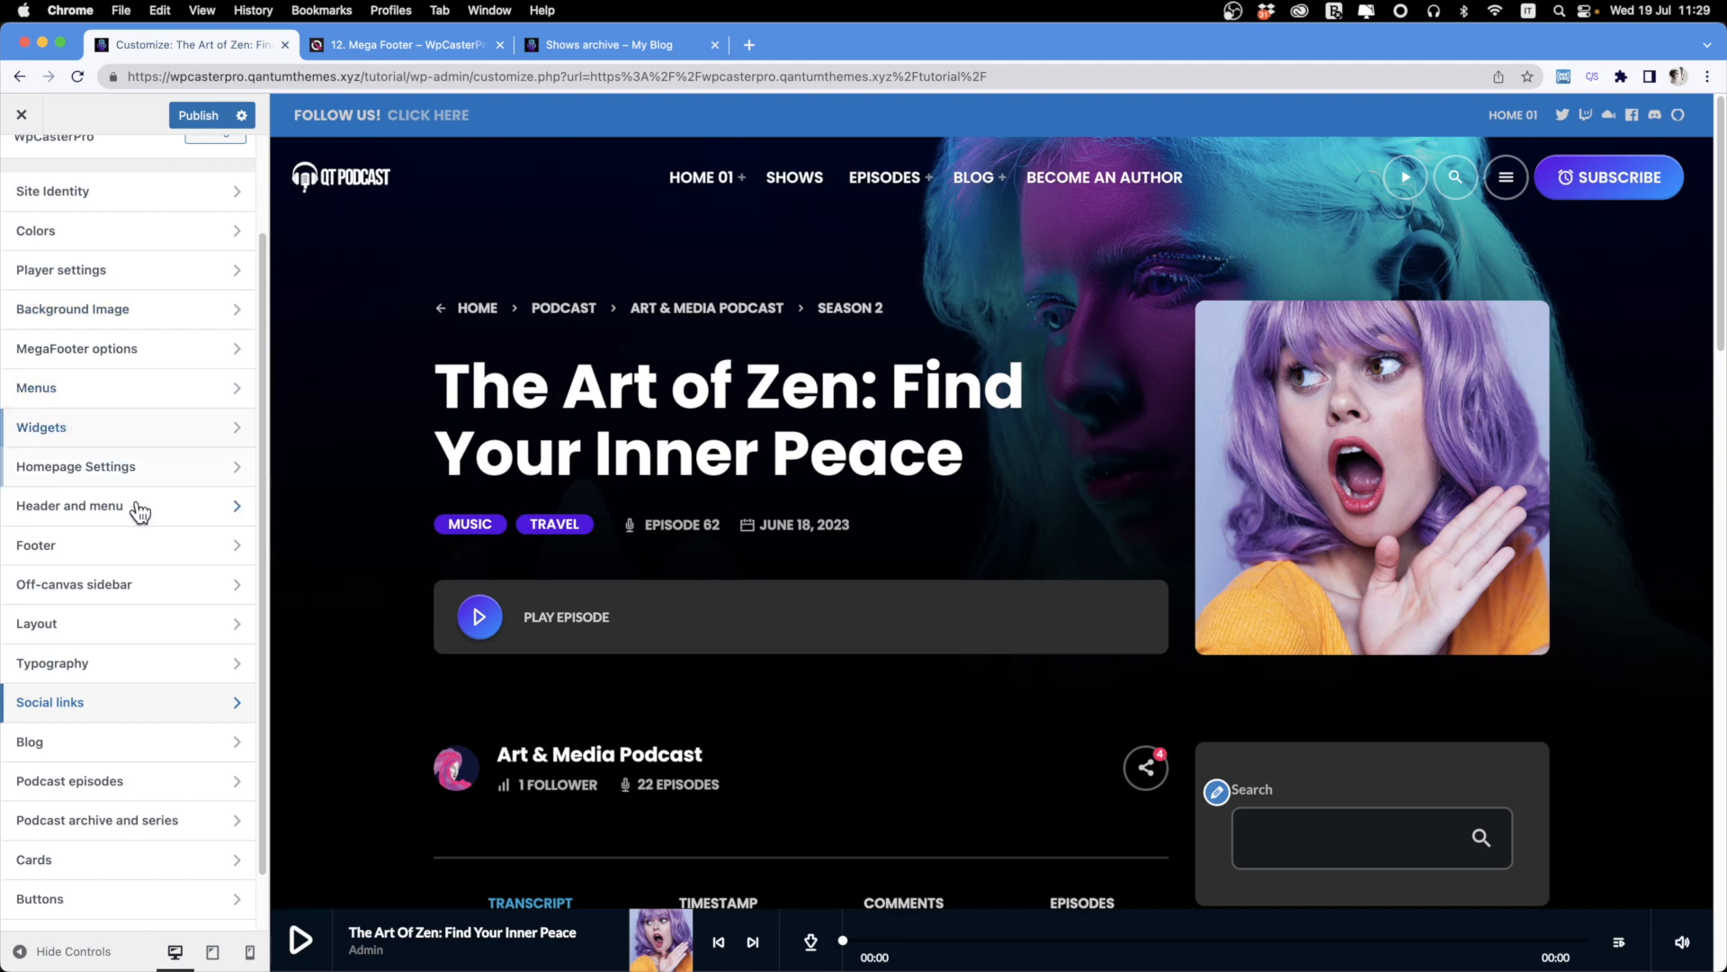
# Set the secondary menu links color to yellow in the header and menu settings.
pyautogui.scroll(3, 142, 667)
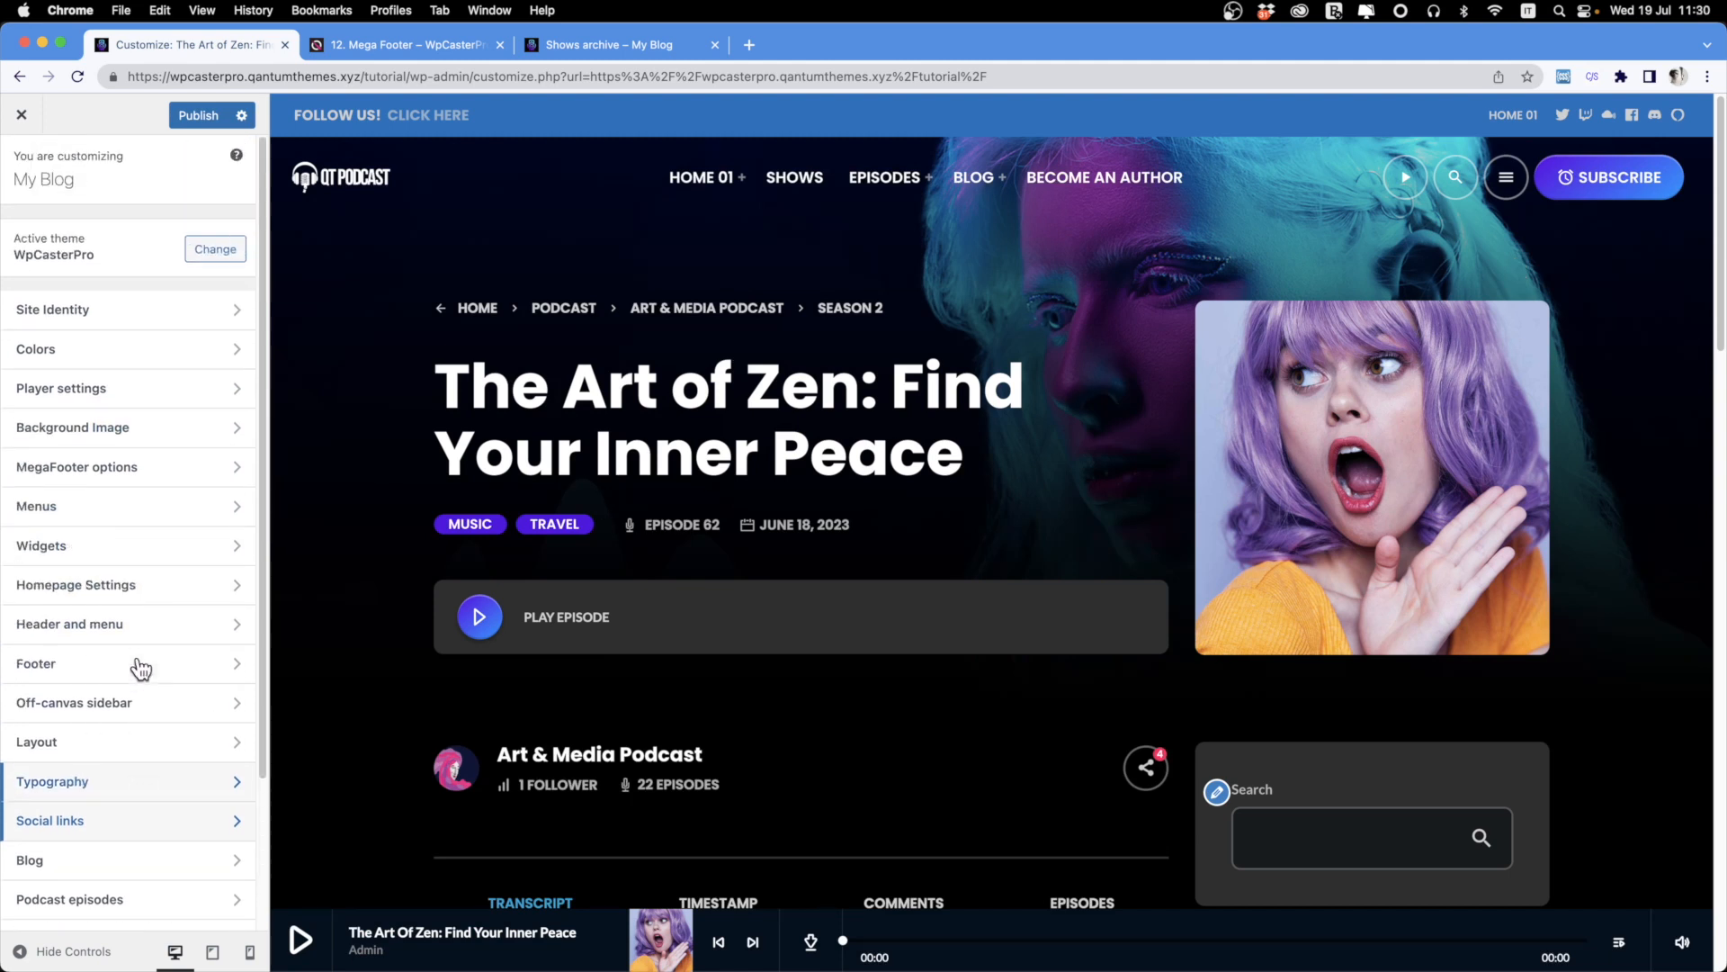
pyautogui.click(136, 633)
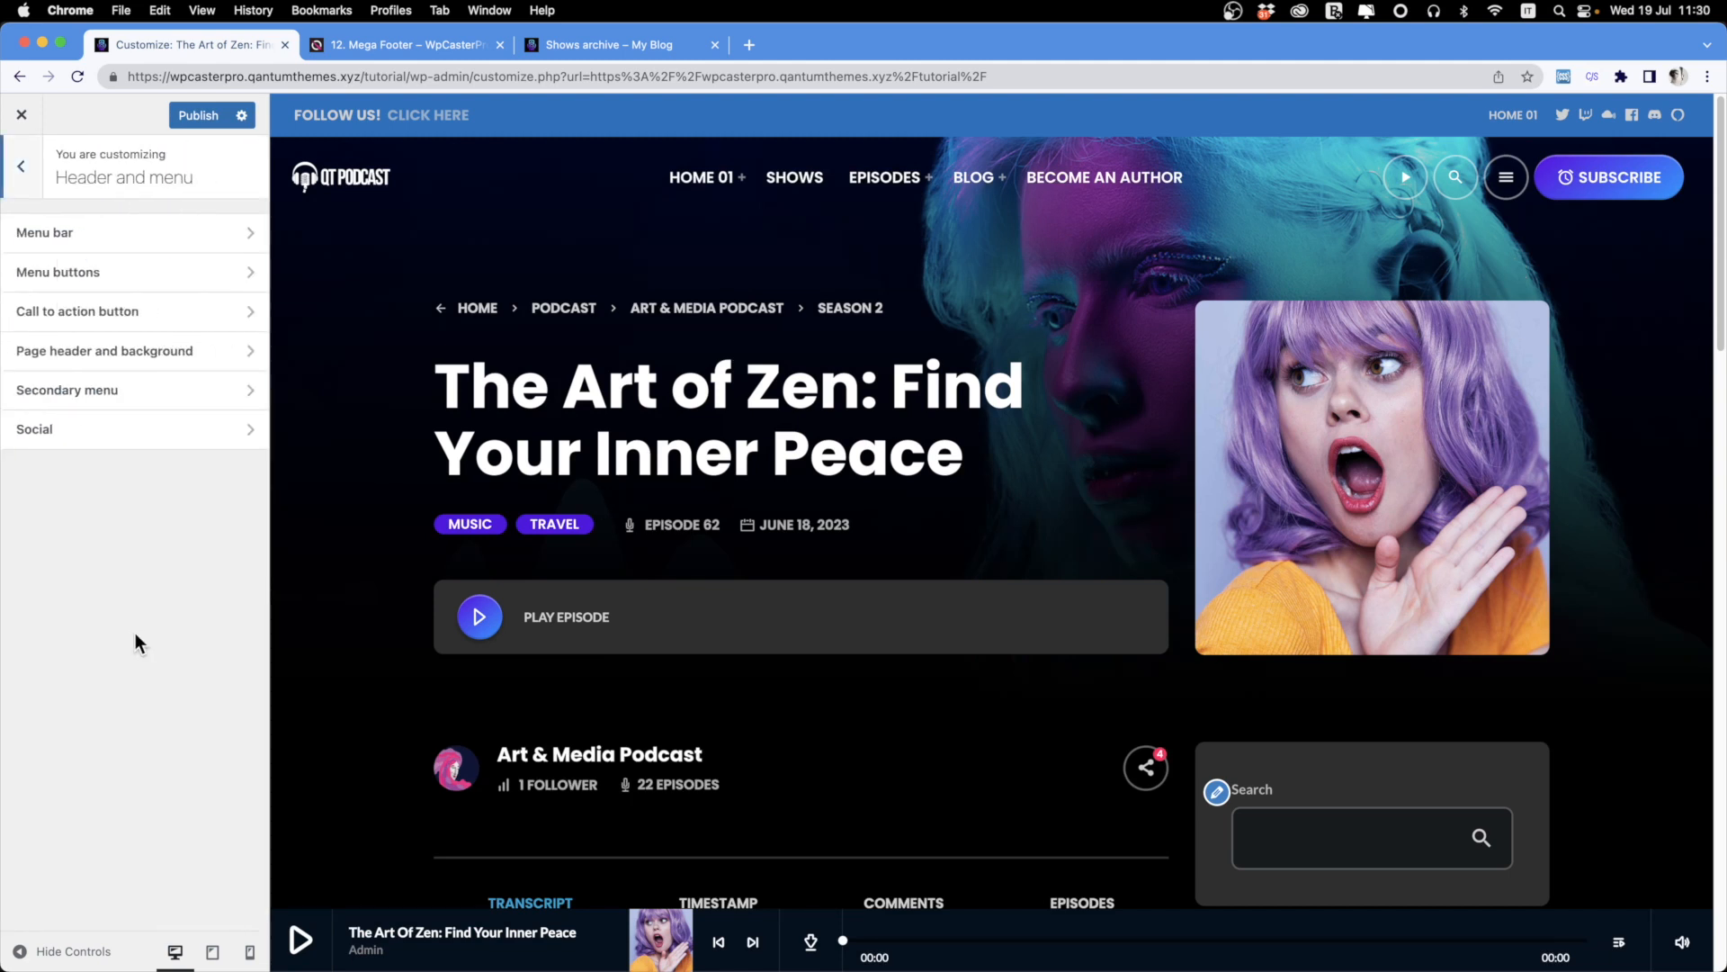
pyautogui.click(84, 390)
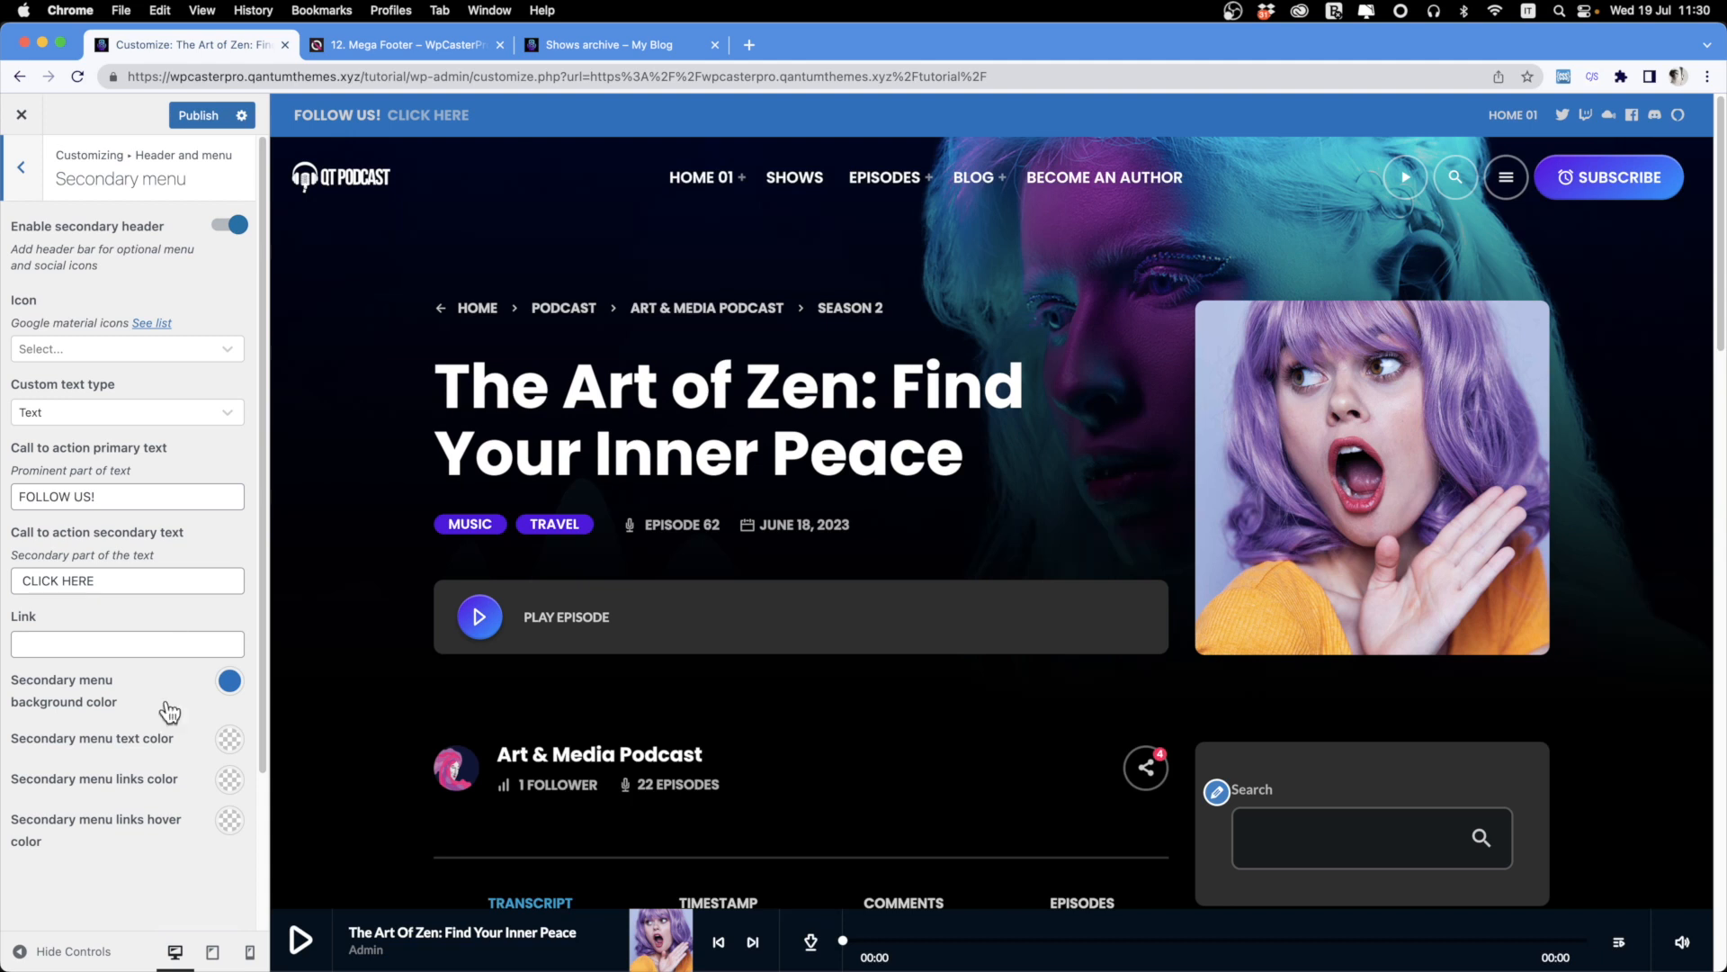
pyautogui.click(231, 781)
pyautogui.click(140, 828)
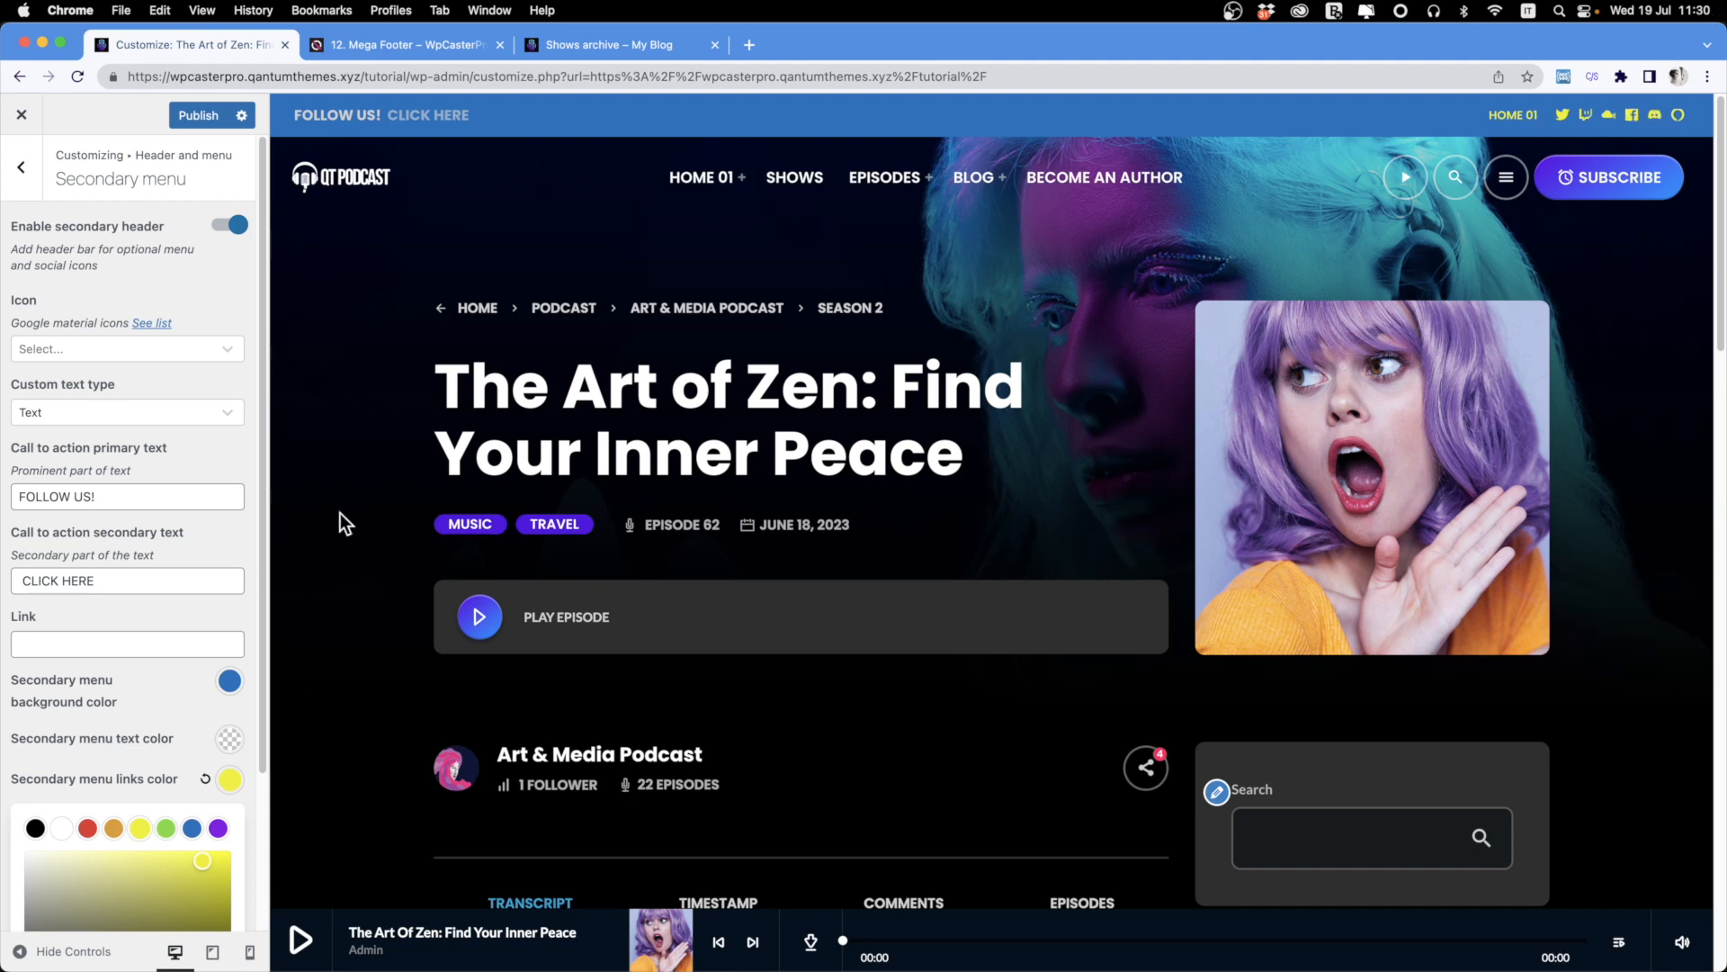
pyautogui.click(20, 184)
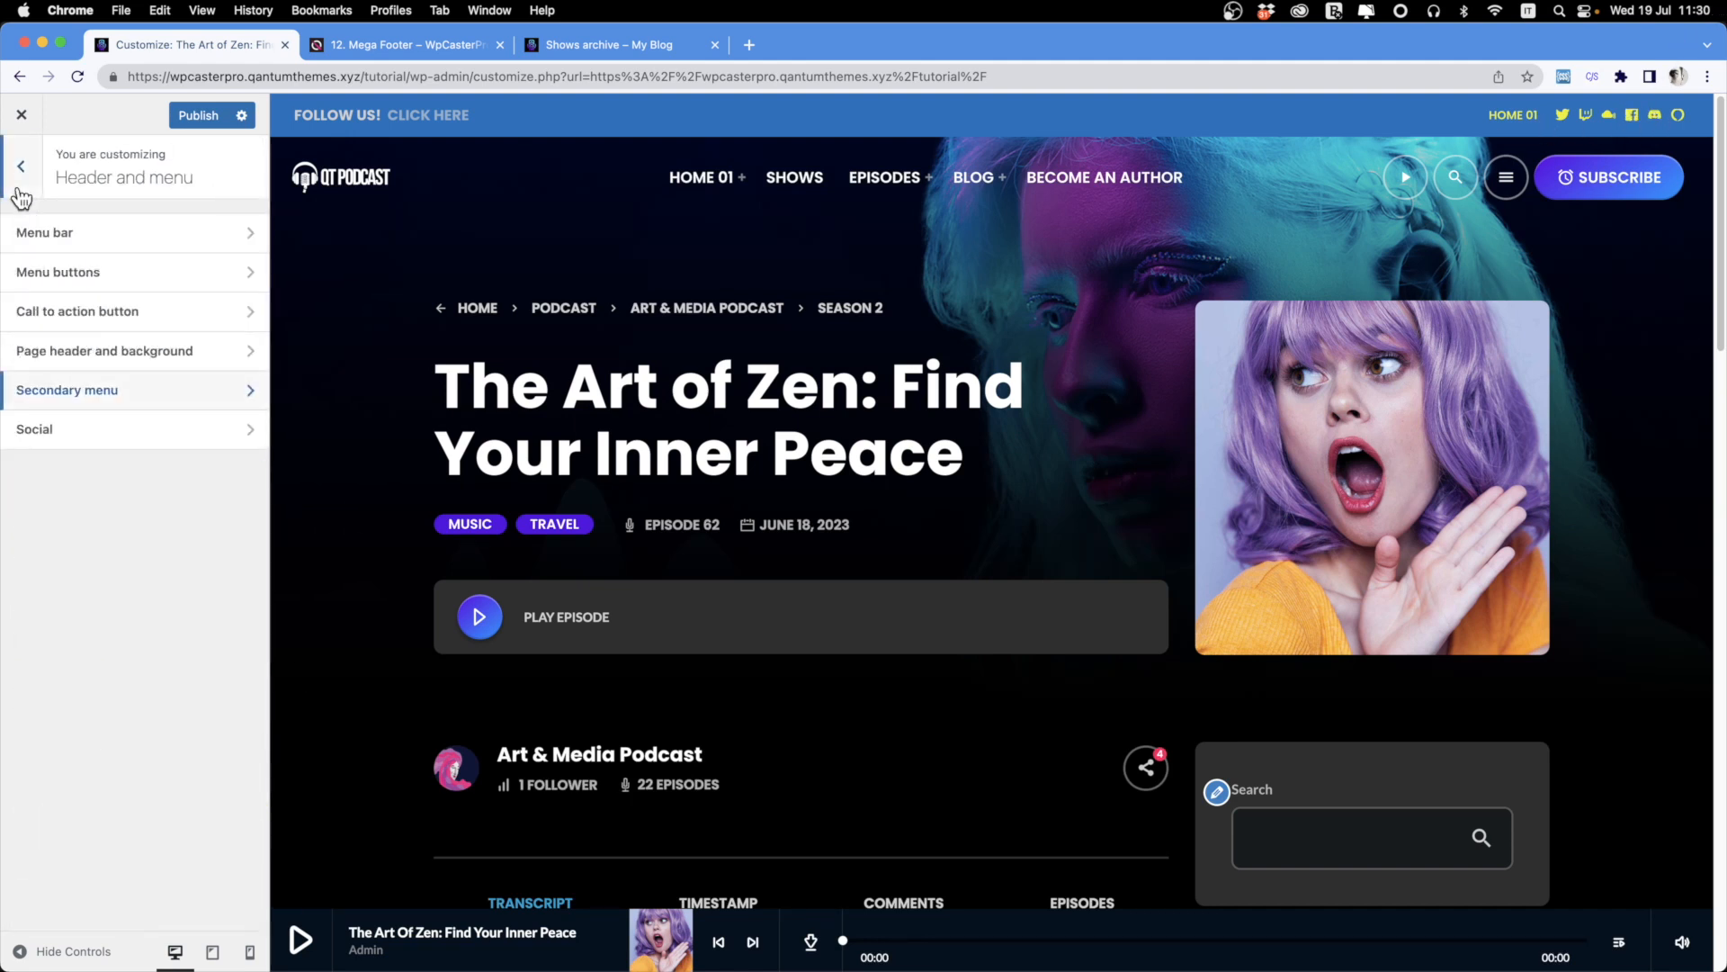
# Set the secondary header's social icons to line height 0.4, border 2 and border radius 35.
pyautogui.click(132, 441)
pyautogui.scroll(-2, 117, 320)
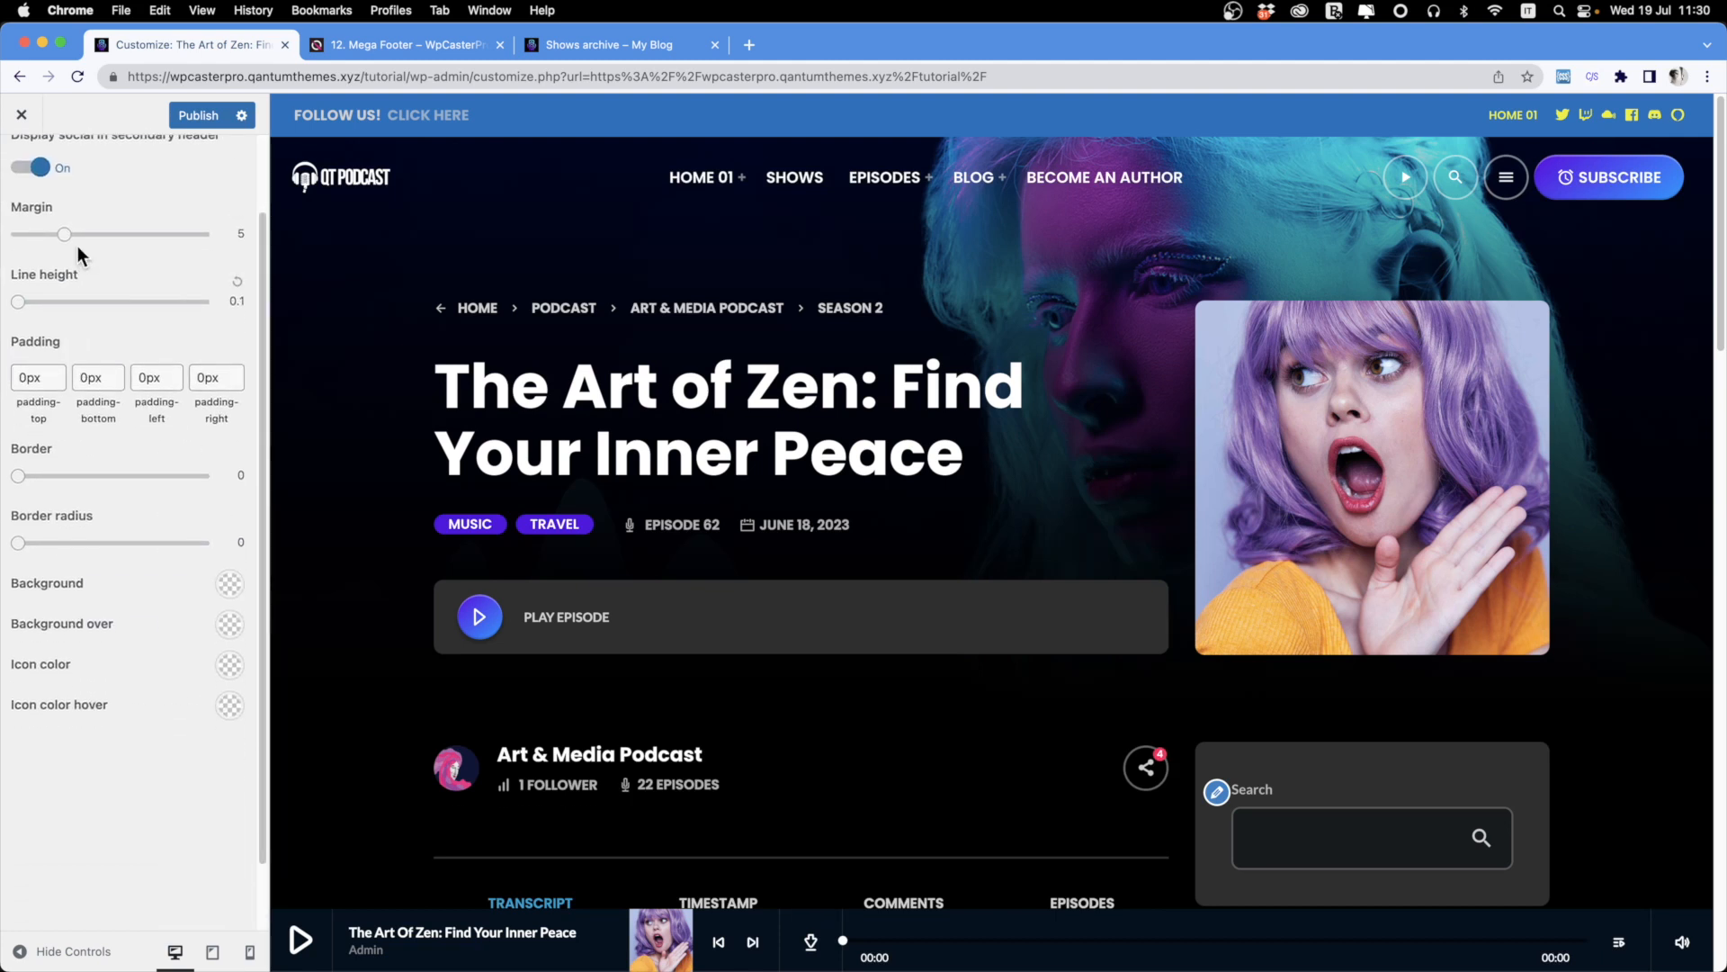
pyautogui.moveTo(64, 234)
pyautogui.mouseDown()
pyautogui.moveTo(154, 236)
pyautogui.moveTo(64, 235)
pyautogui.mouseUp()
pyautogui.moveTo(18, 306)
pyautogui.mouseDown()
pyautogui.moveTo(116, 305)
pyautogui.moveTo(37, 306)
pyautogui.mouseUp()
pyautogui.moveTo(20, 477); pyautogui.dragTo(64, 483)
pyautogui.moveTo(20, 542); pyautogui.dragTo(143, 543)
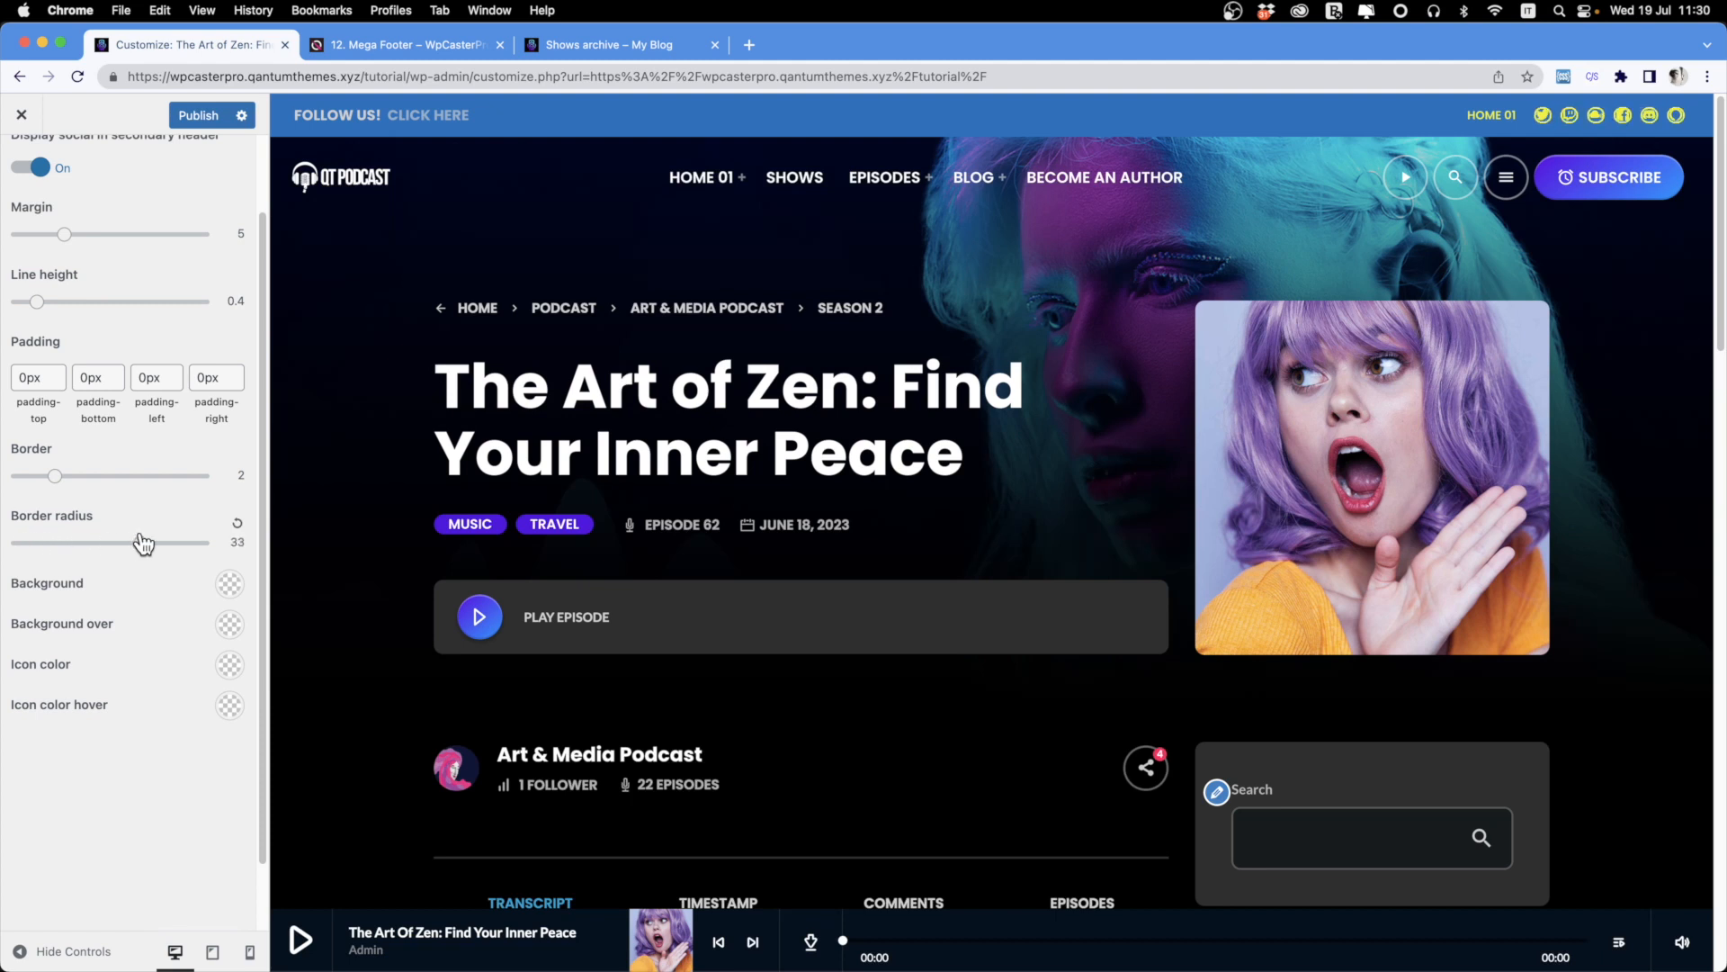
# Give the secondary header's social icons a red #dd3333 background and a white icon color.
pyautogui.click(232, 584)
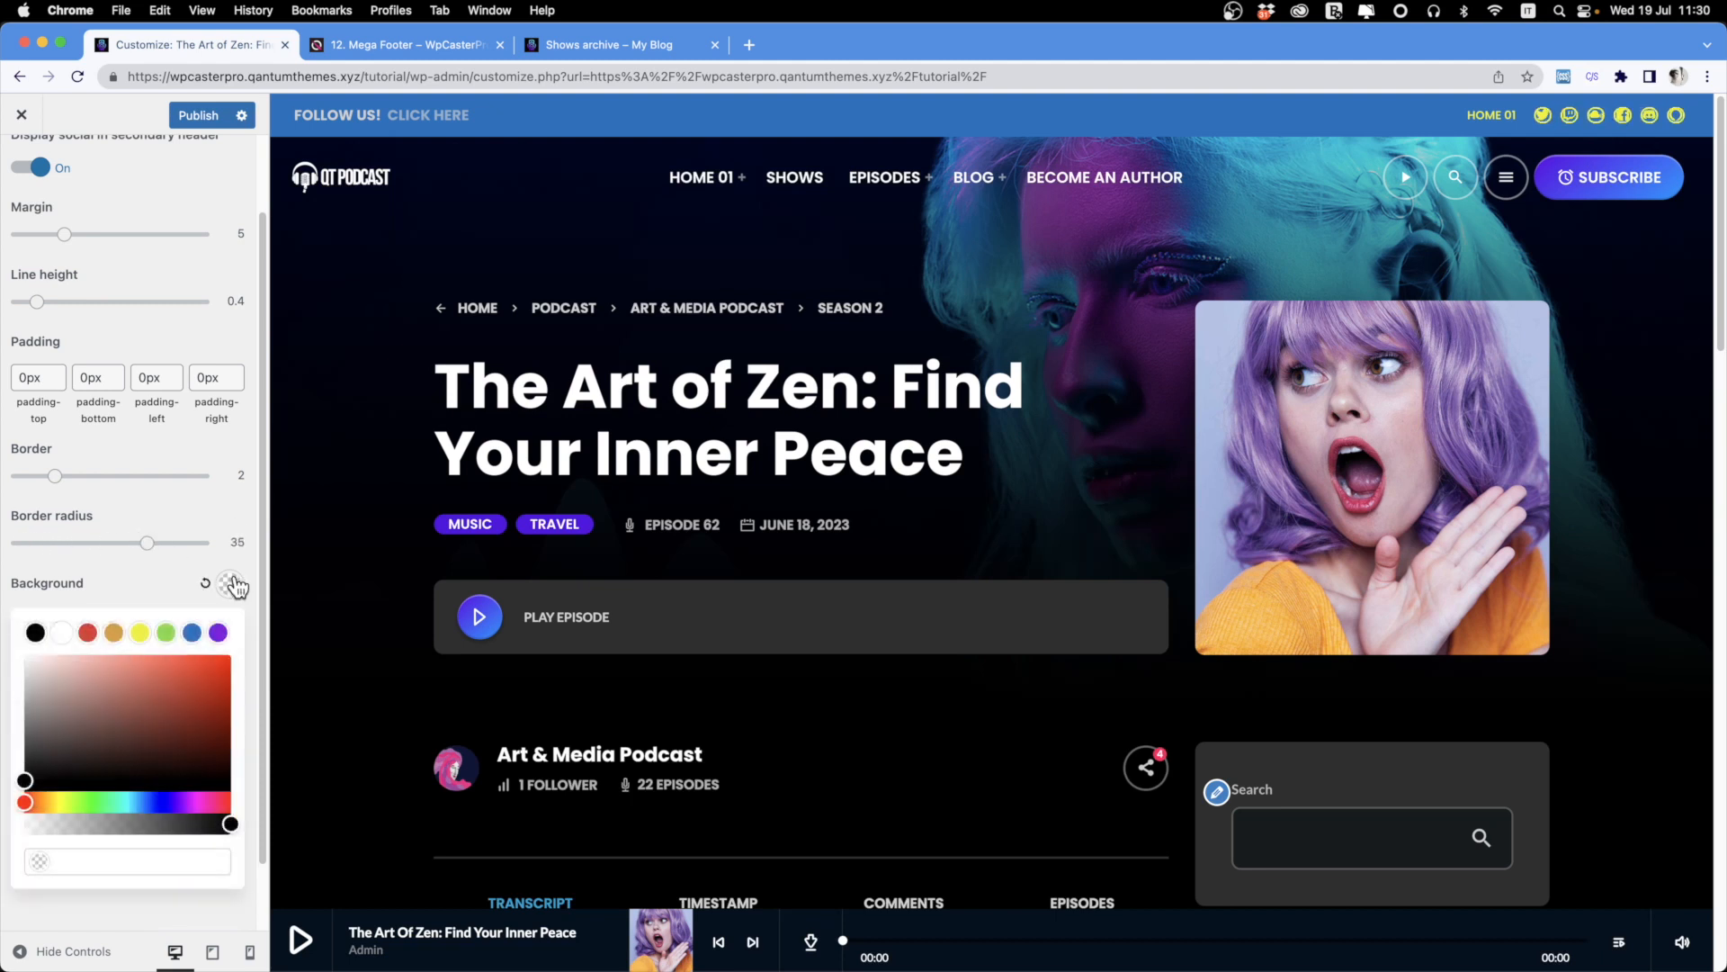
pyautogui.click(87, 633)
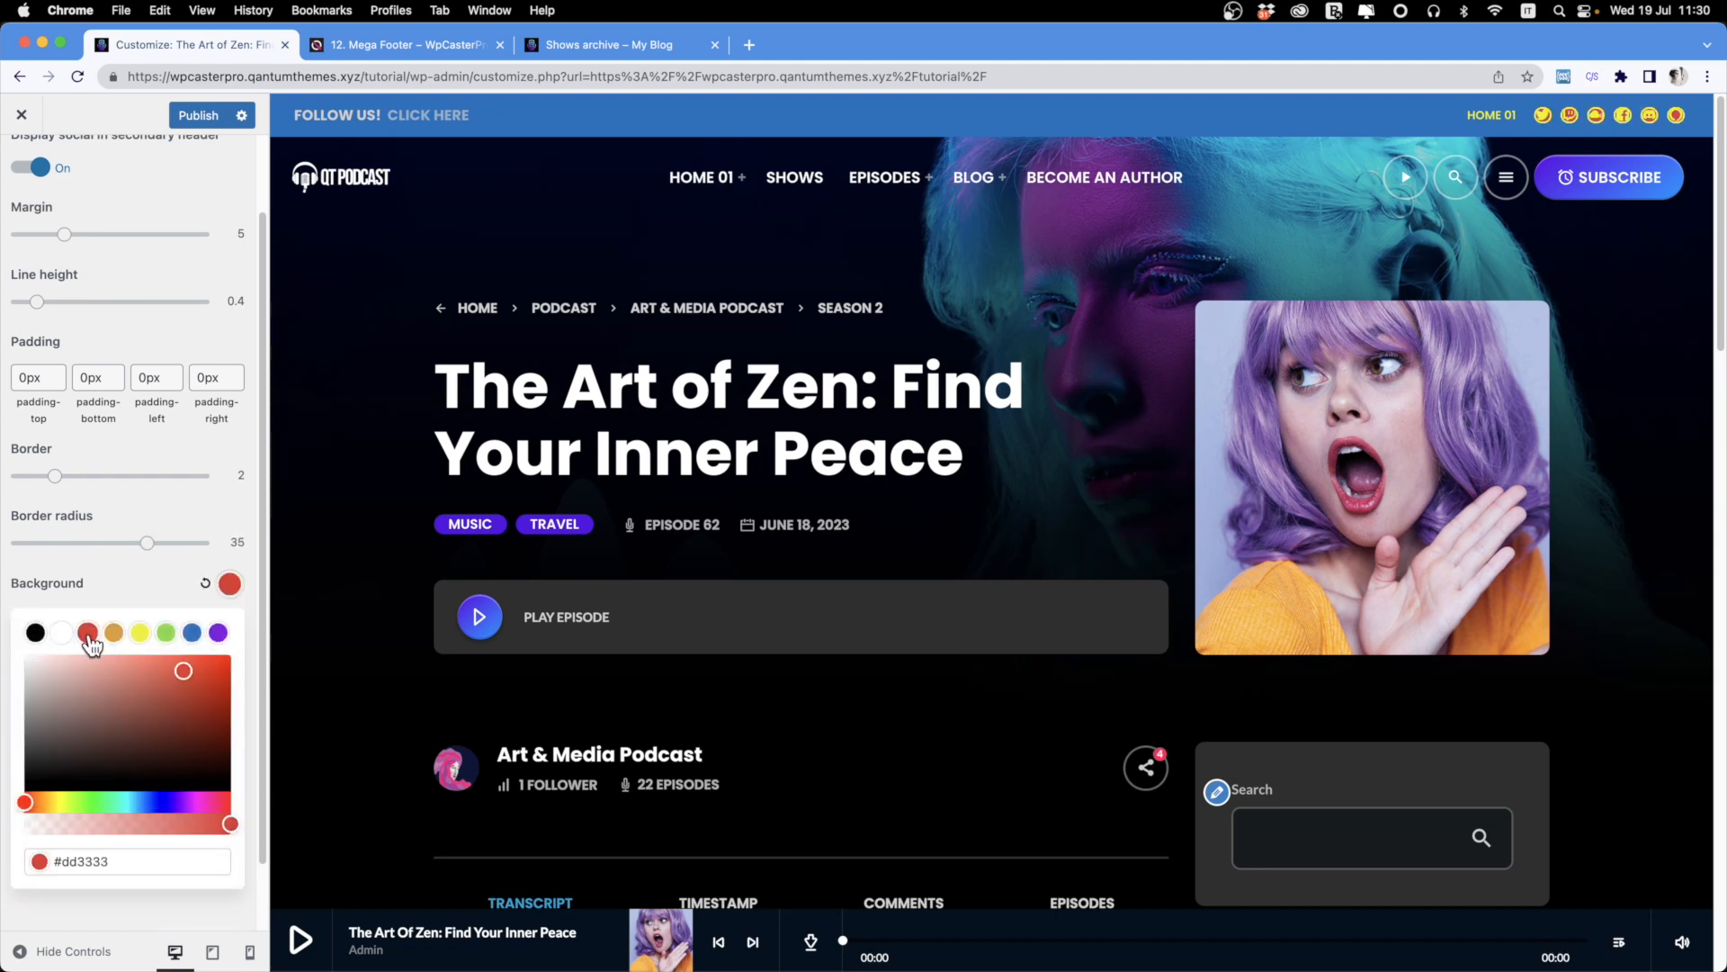
pyautogui.click(126, 598)
pyautogui.click(229, 665)
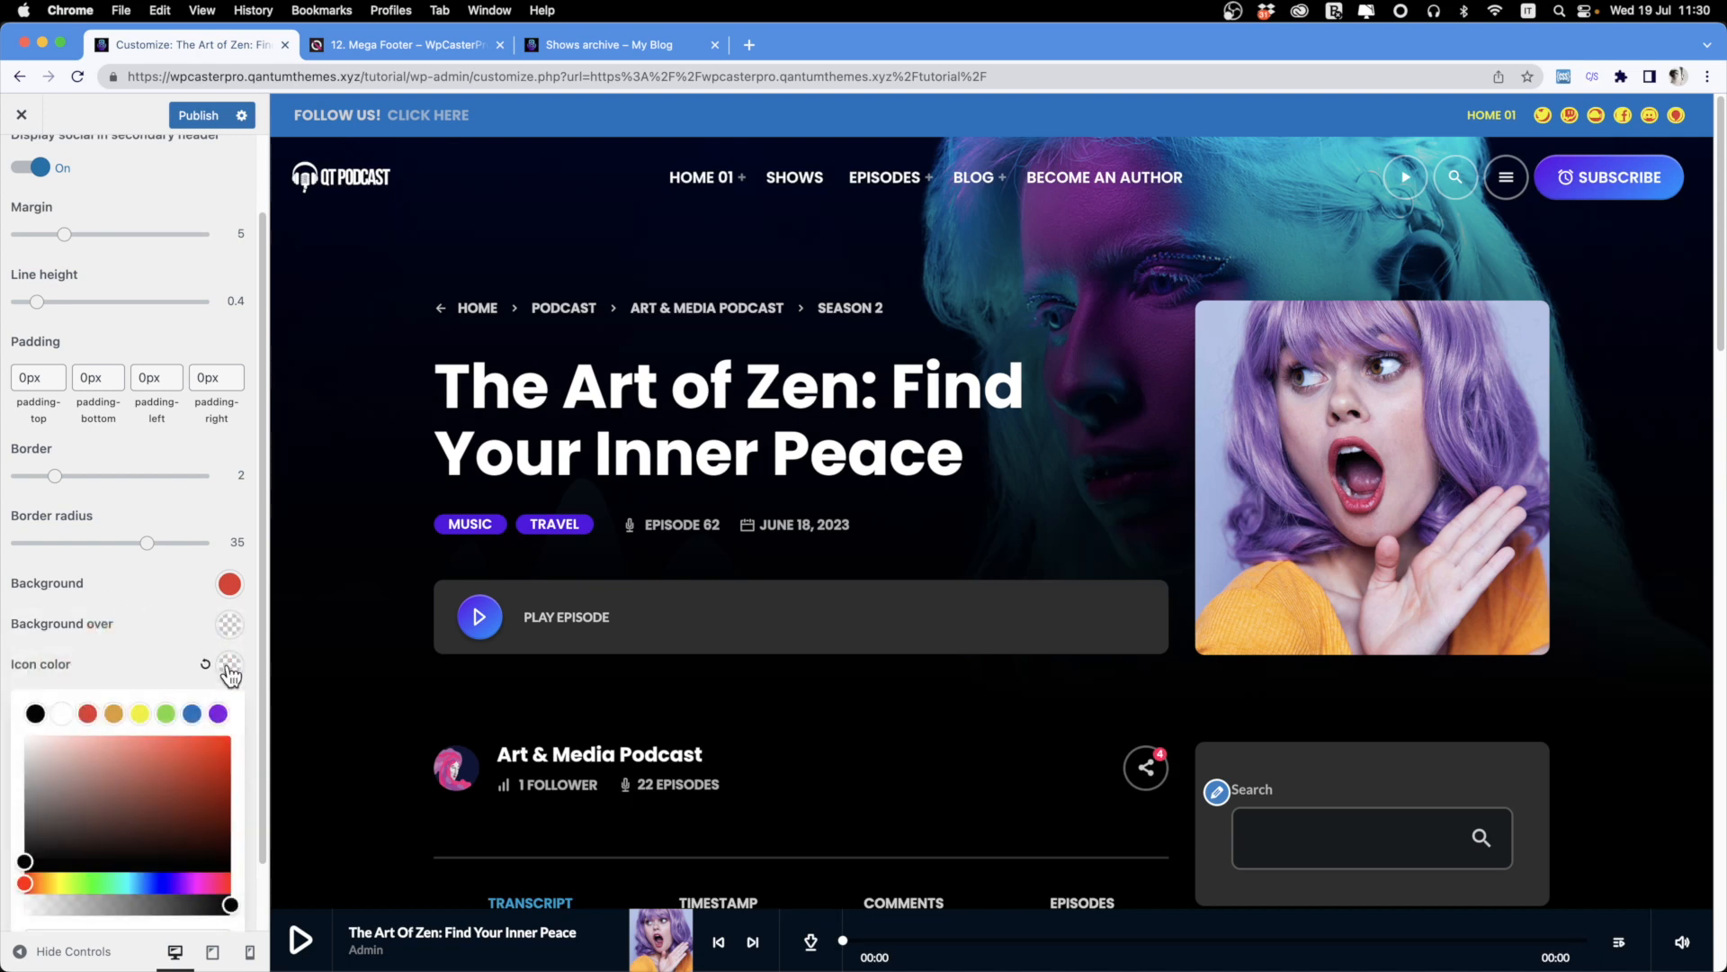
pyautogui.click(66, 718)
pyautogui.click(103, 646)
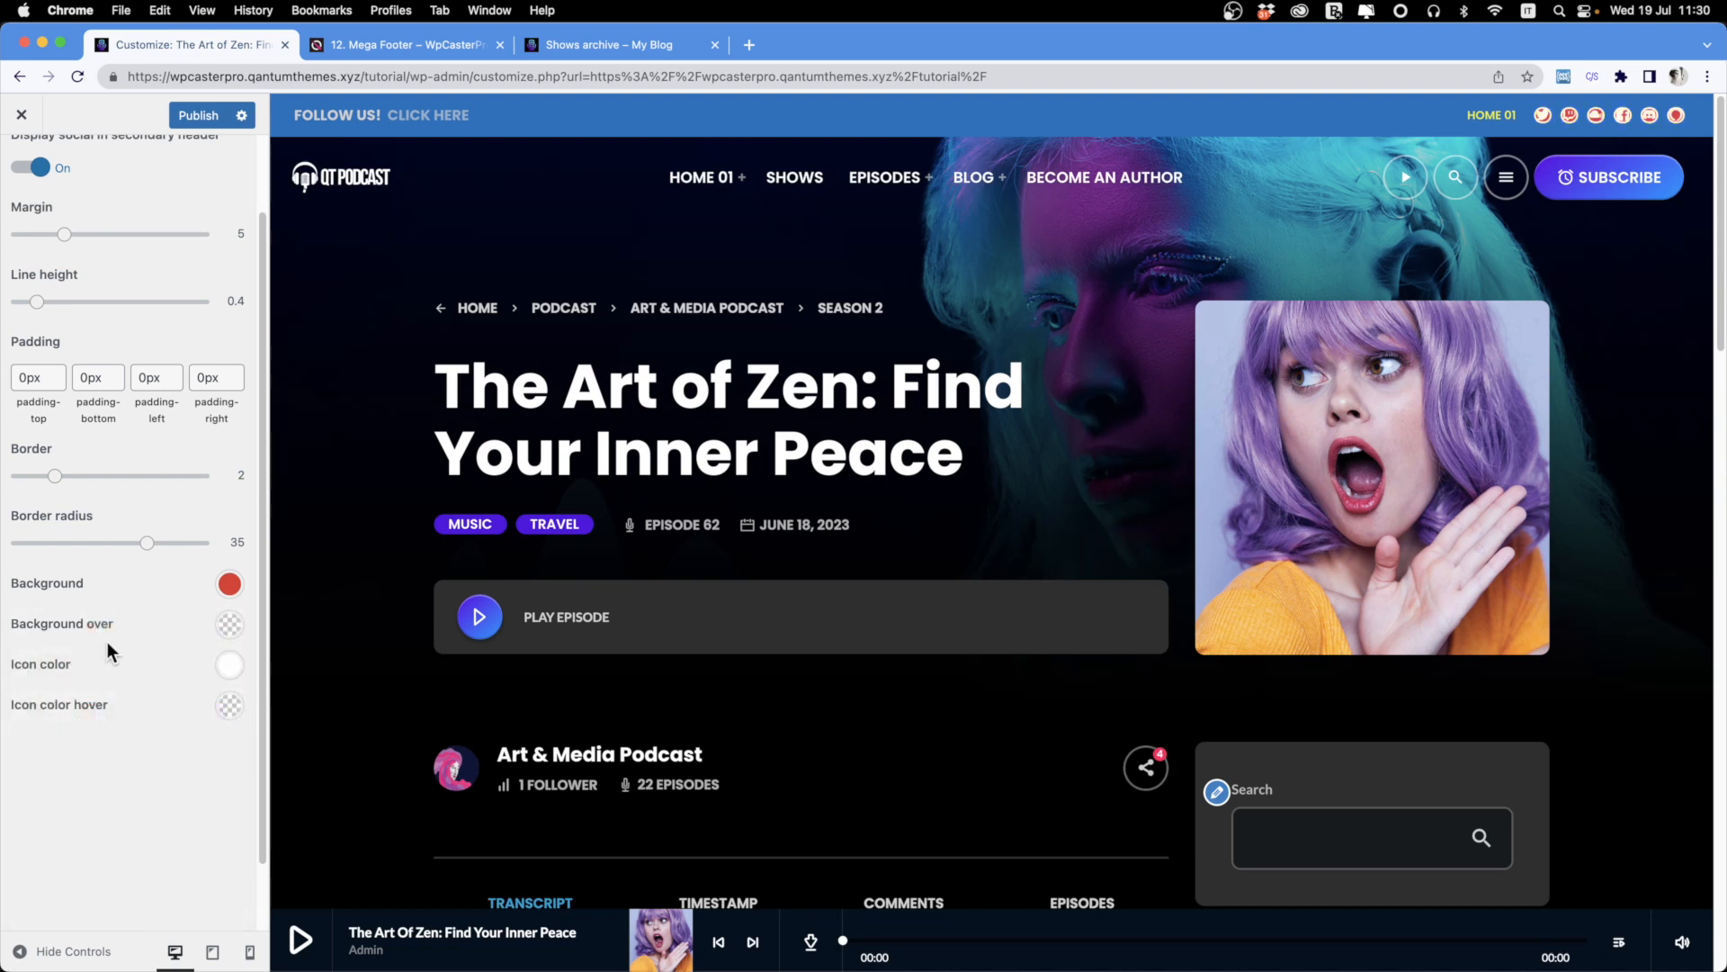
# Set the social icons' top, bottom, left and right padding to 5px each.
pyautogui.click(23, 378)
pyautogui.write('5')
pyautogui.press('Tab')
pyautogui.write('5px')
pyautogui.press('Tab')
pyautogui.write('5px')
pyautogui.press('Tab')
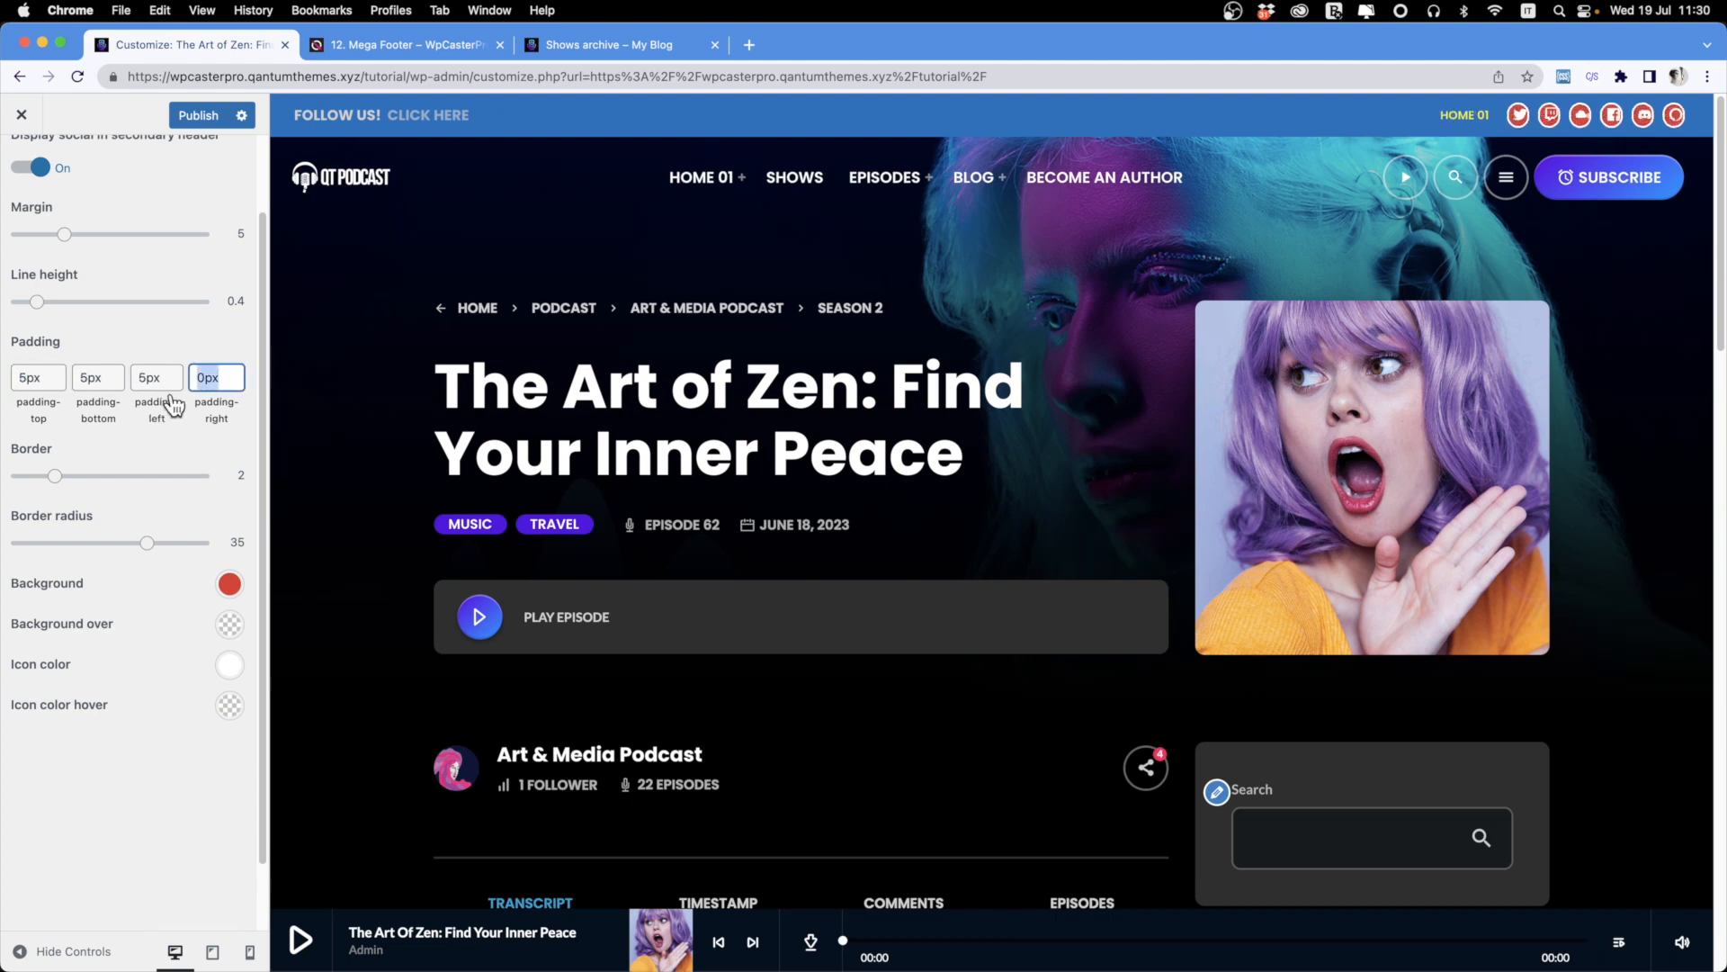
pyautogui.write('5px')
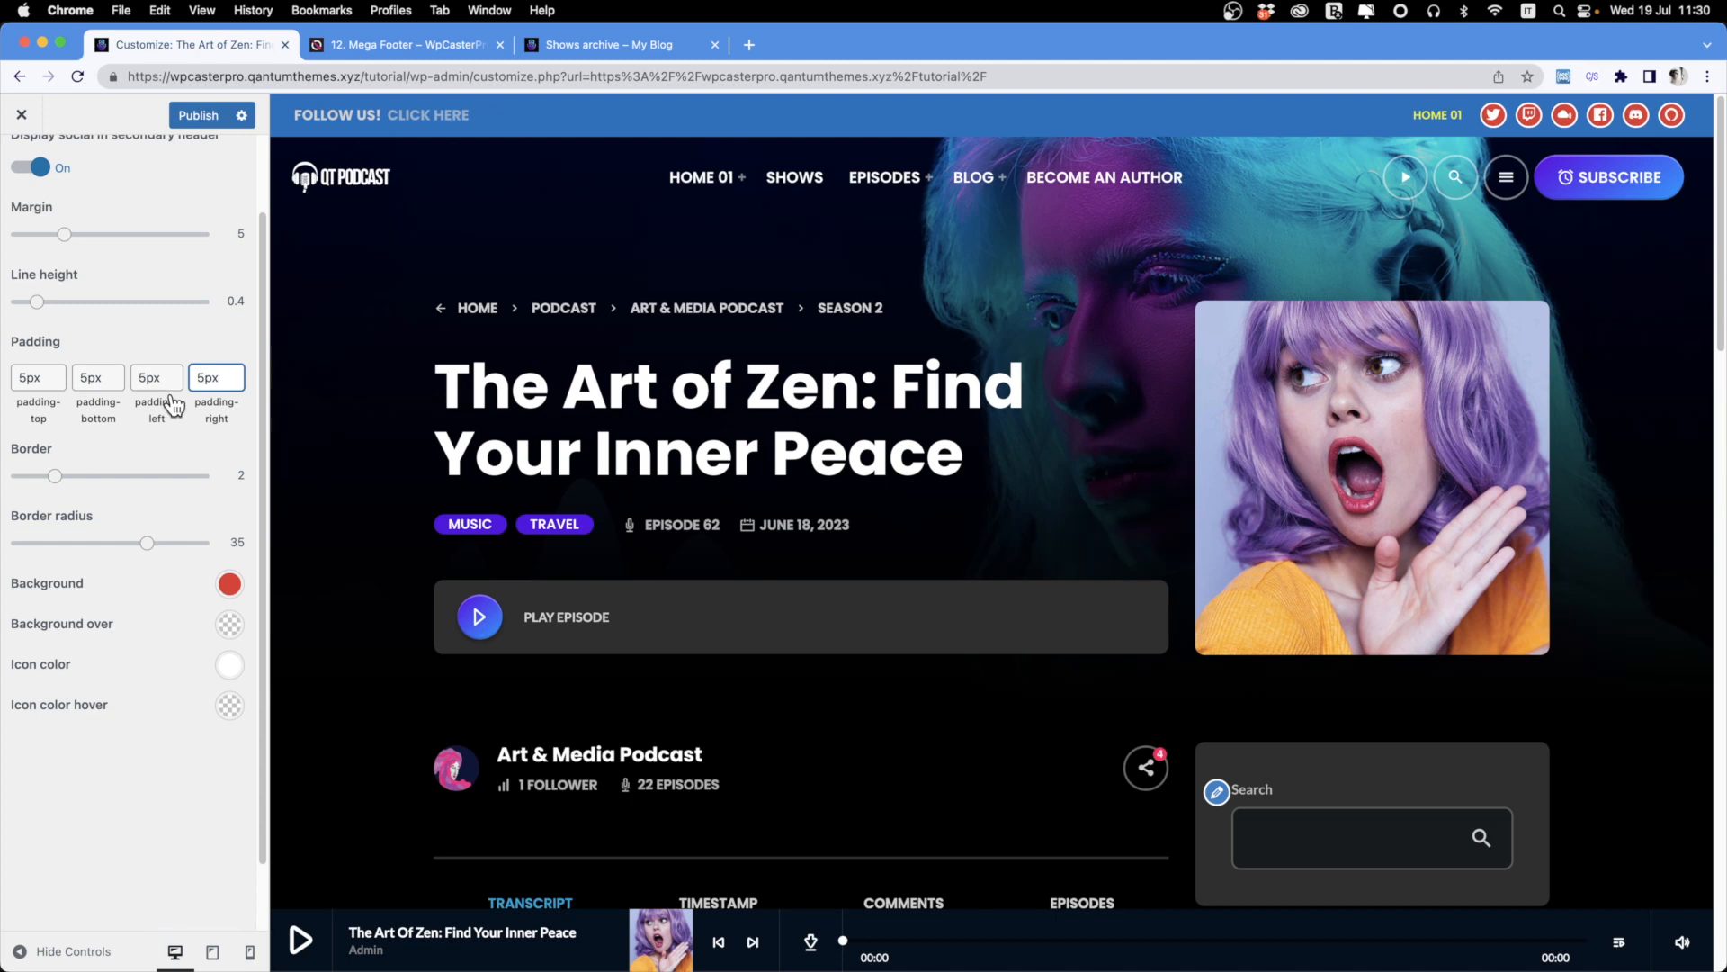
# Change the social icons' background color to purple and return to the main customizer options.
pyautogui.click(231, 586)
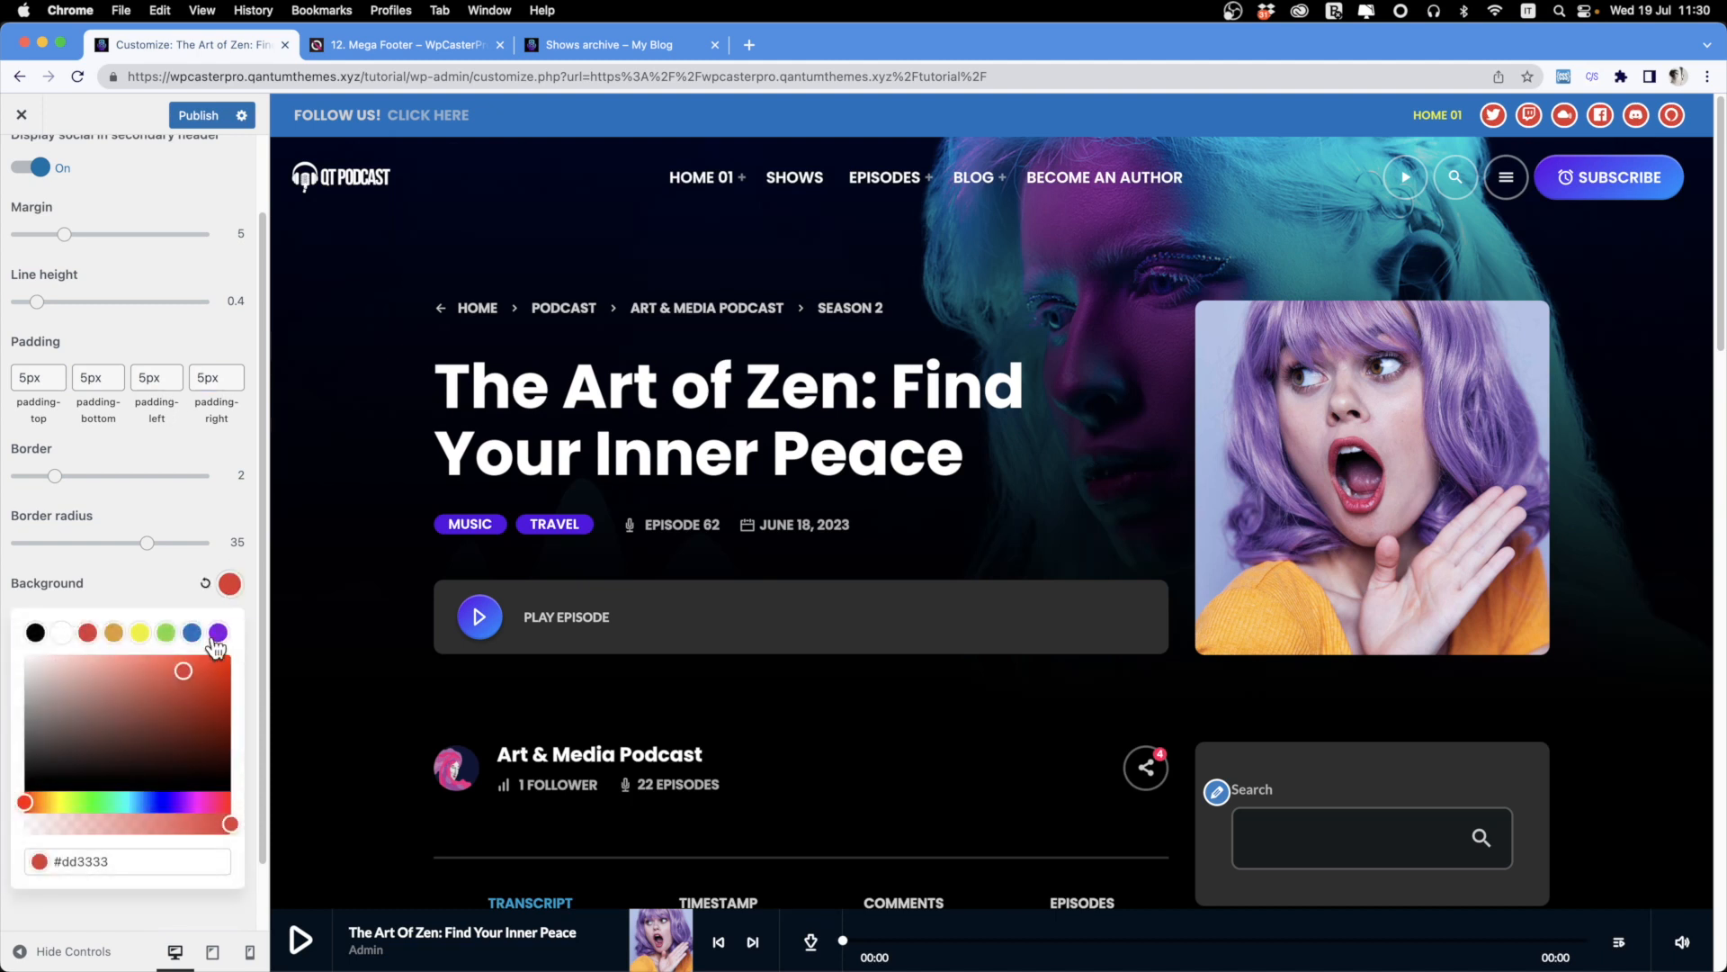
pyautogui.click(218, 634)
pyautogui.scroll(2, 165, 397)
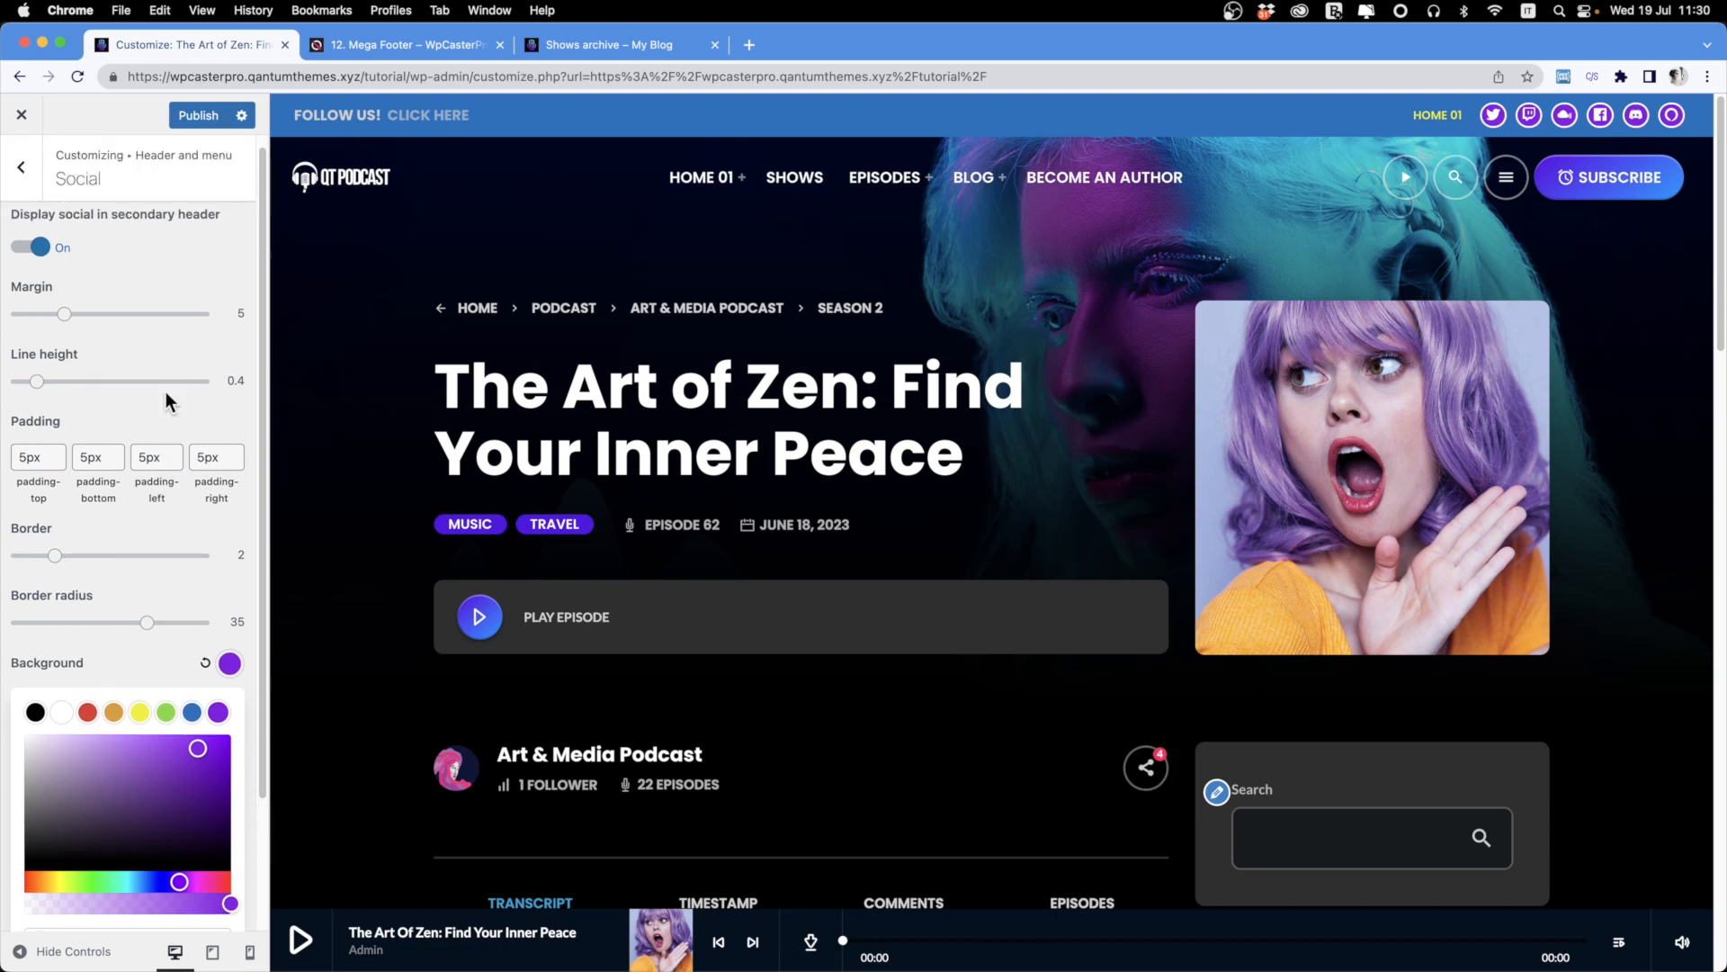
pyautogui.click(21, 171)
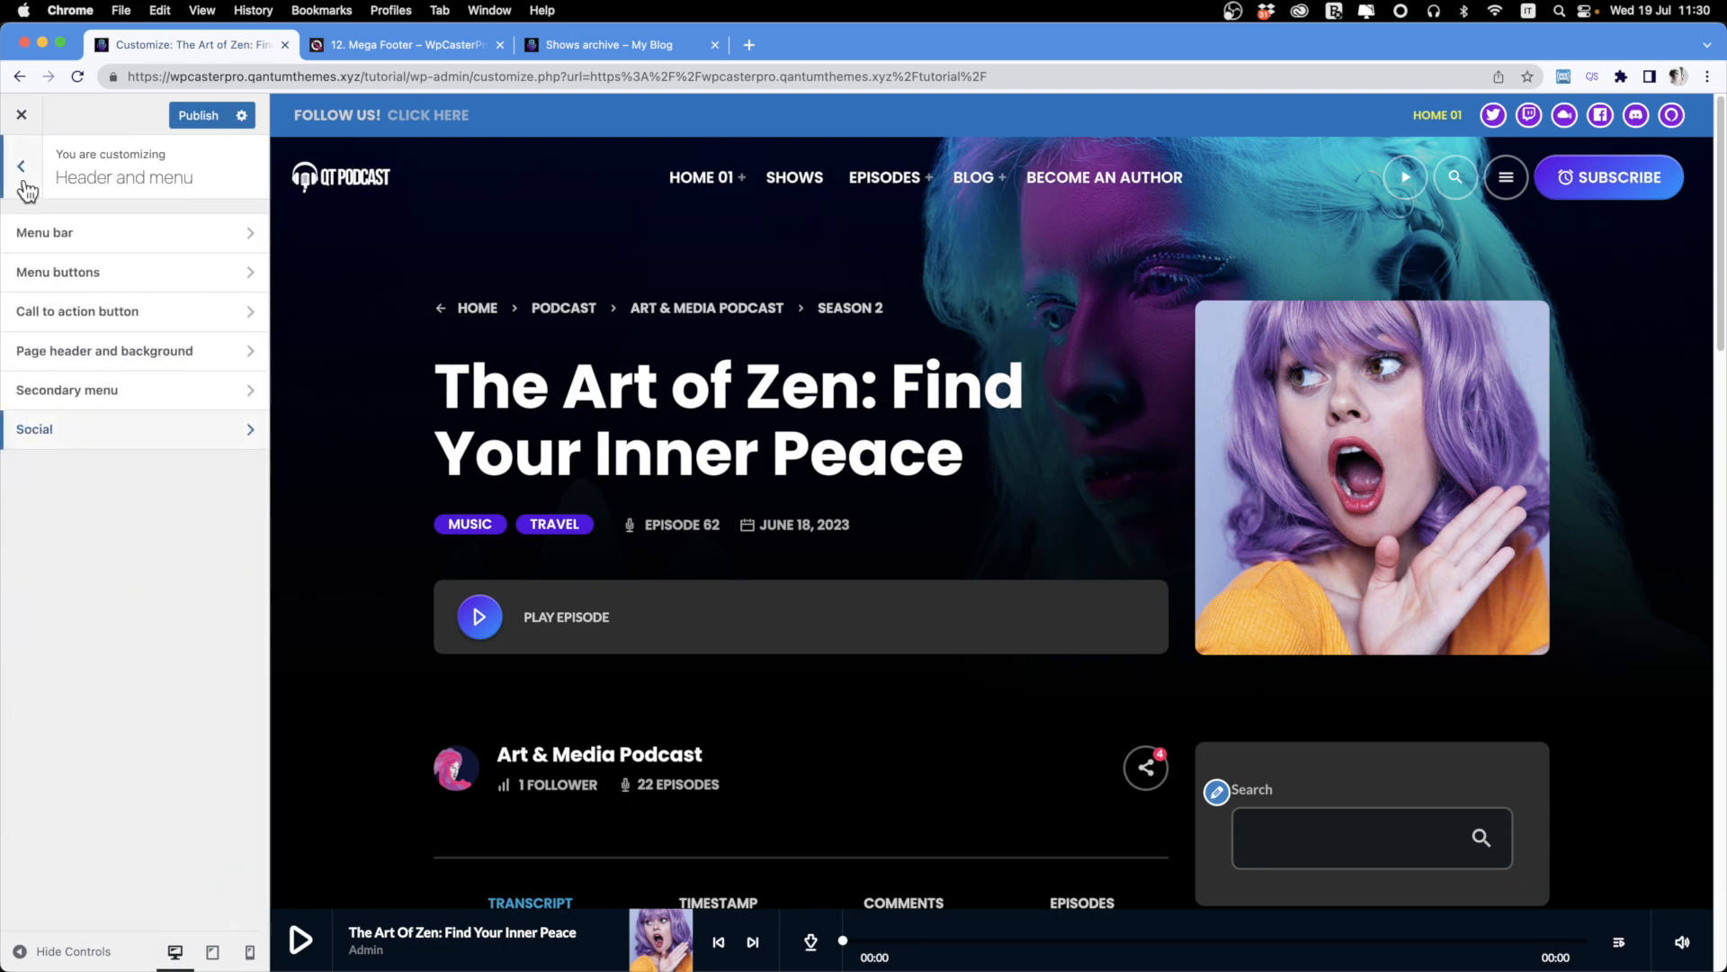
pyautogui.click(24, 179)
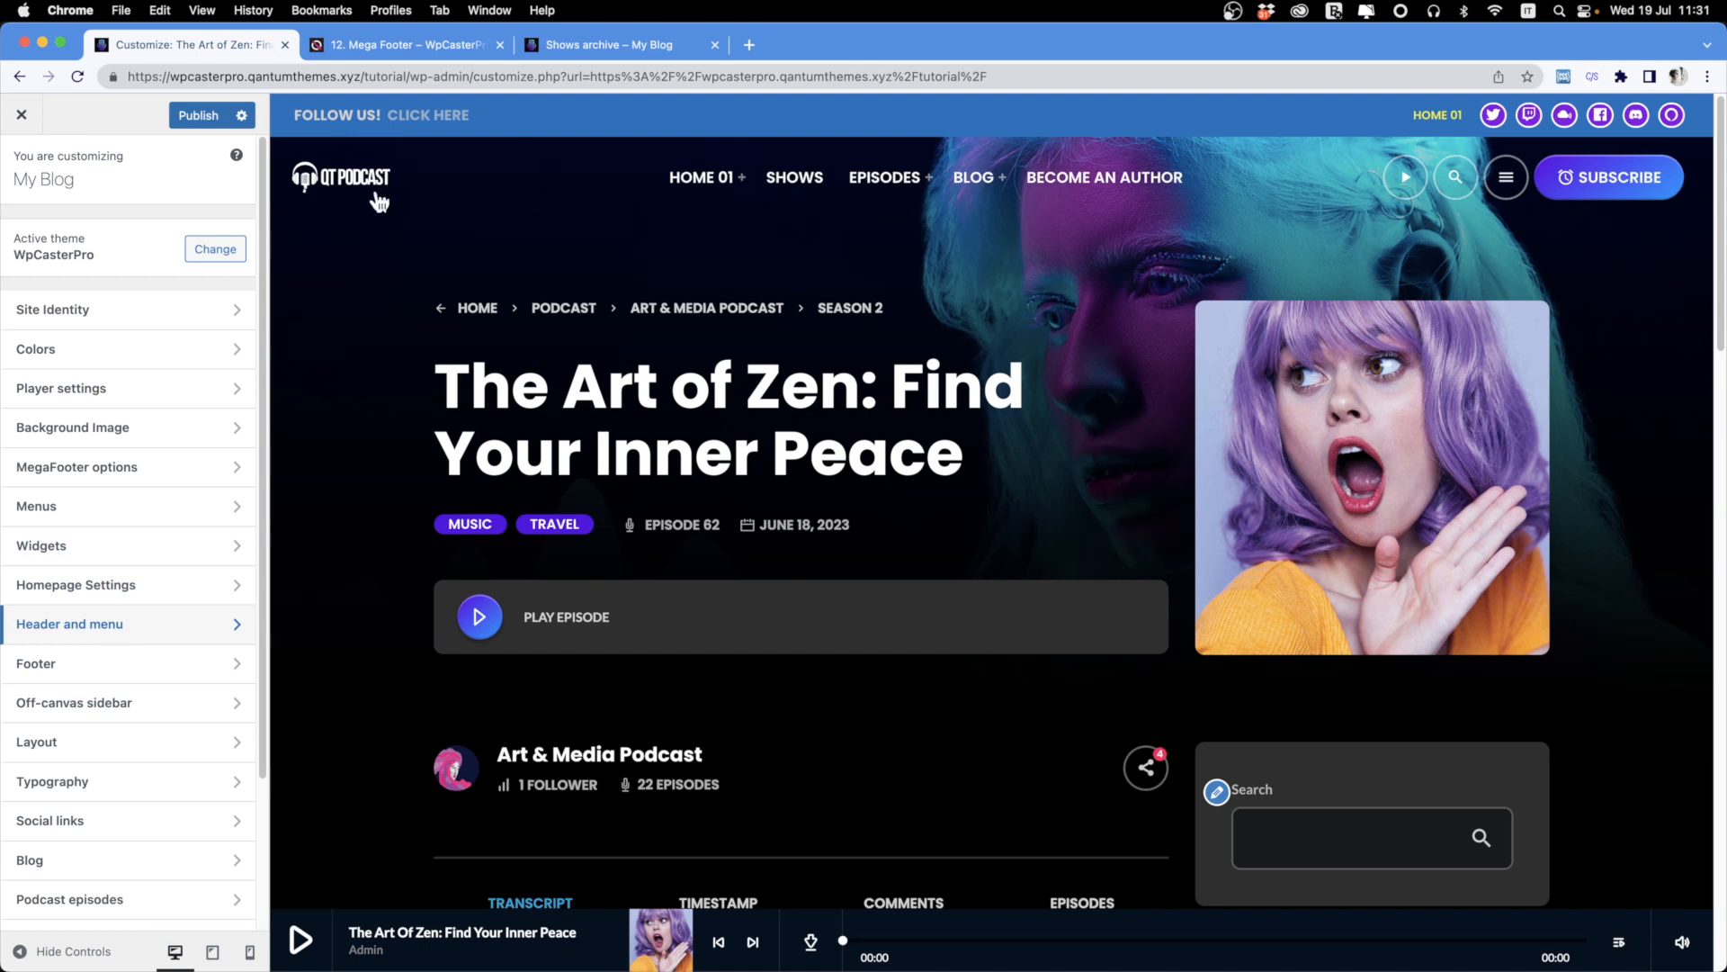
# Review the header's call to action button, page header and background, secondary menu and social settings, and open the menu bar settings.
pyautogui.click(101, 637)
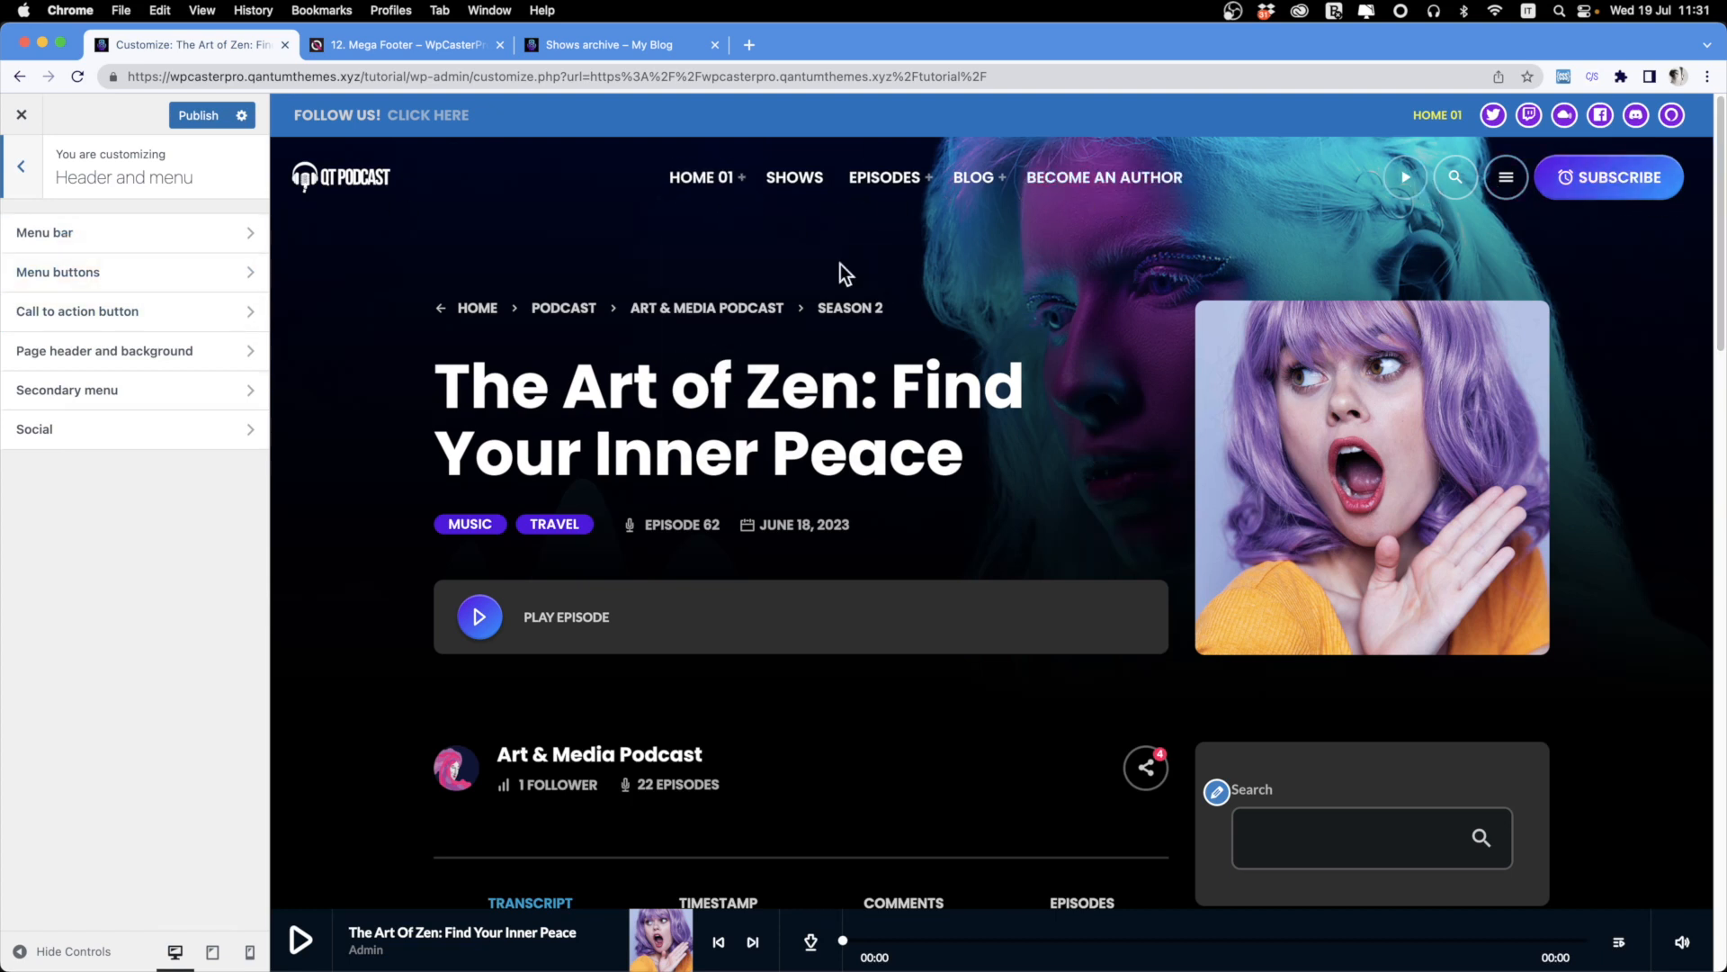
pyautogui.click(77, 311)
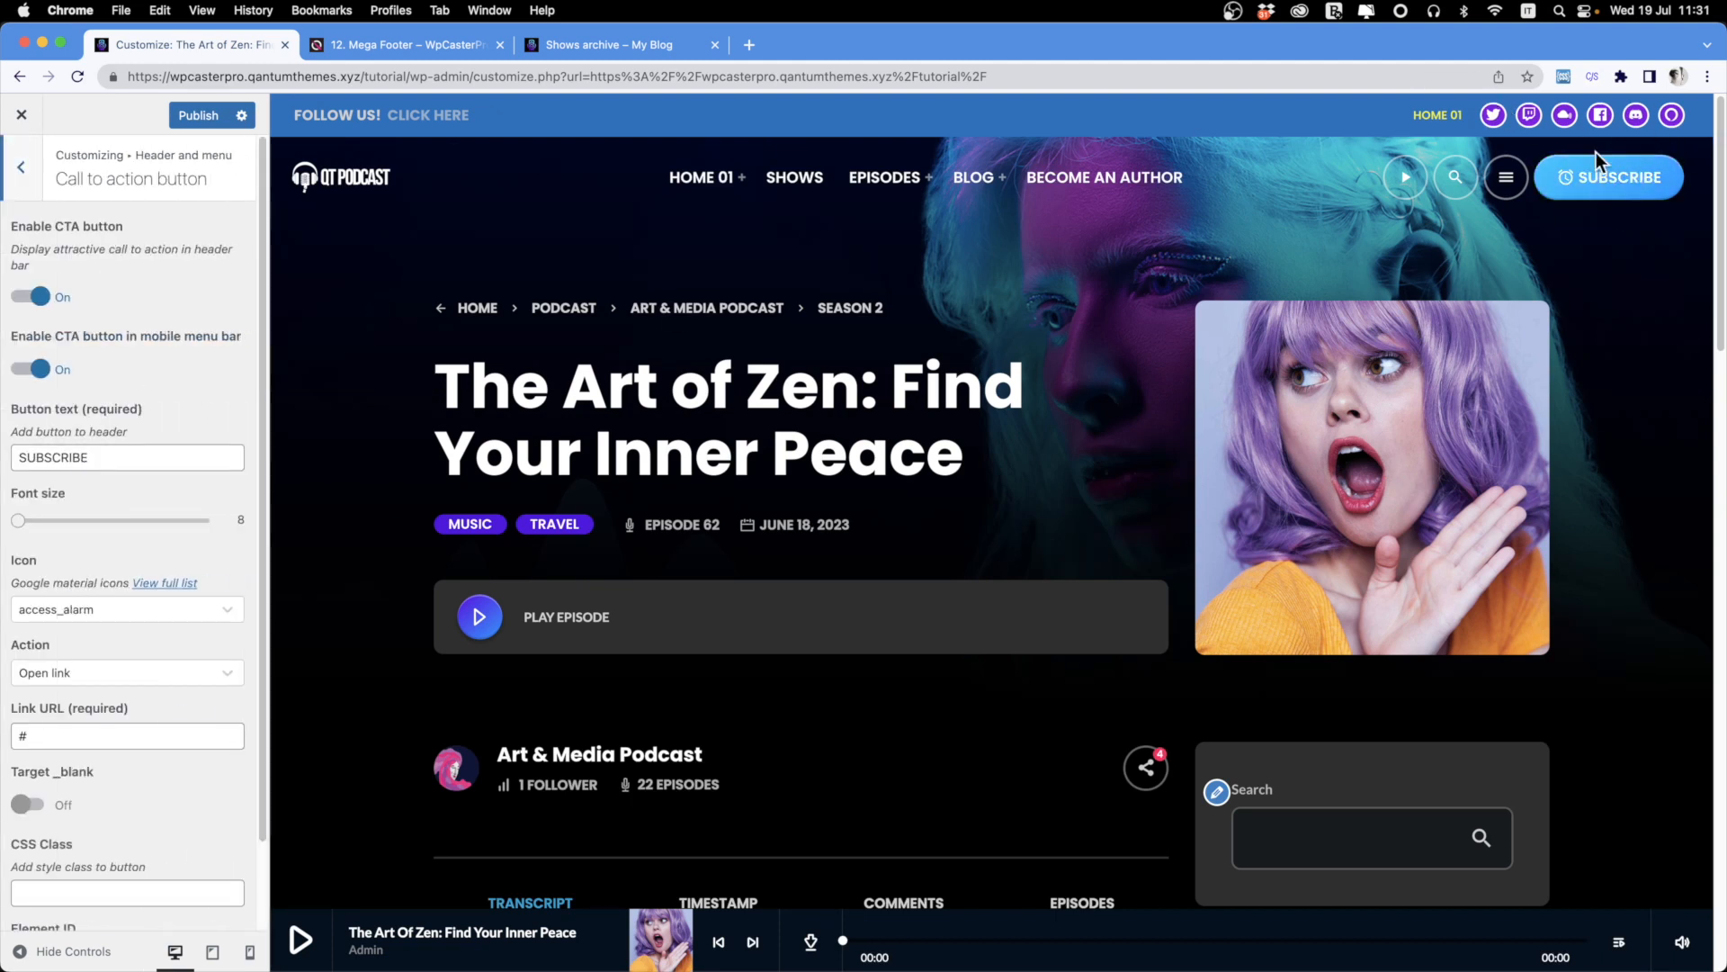
pyautogui.click(6, 159)
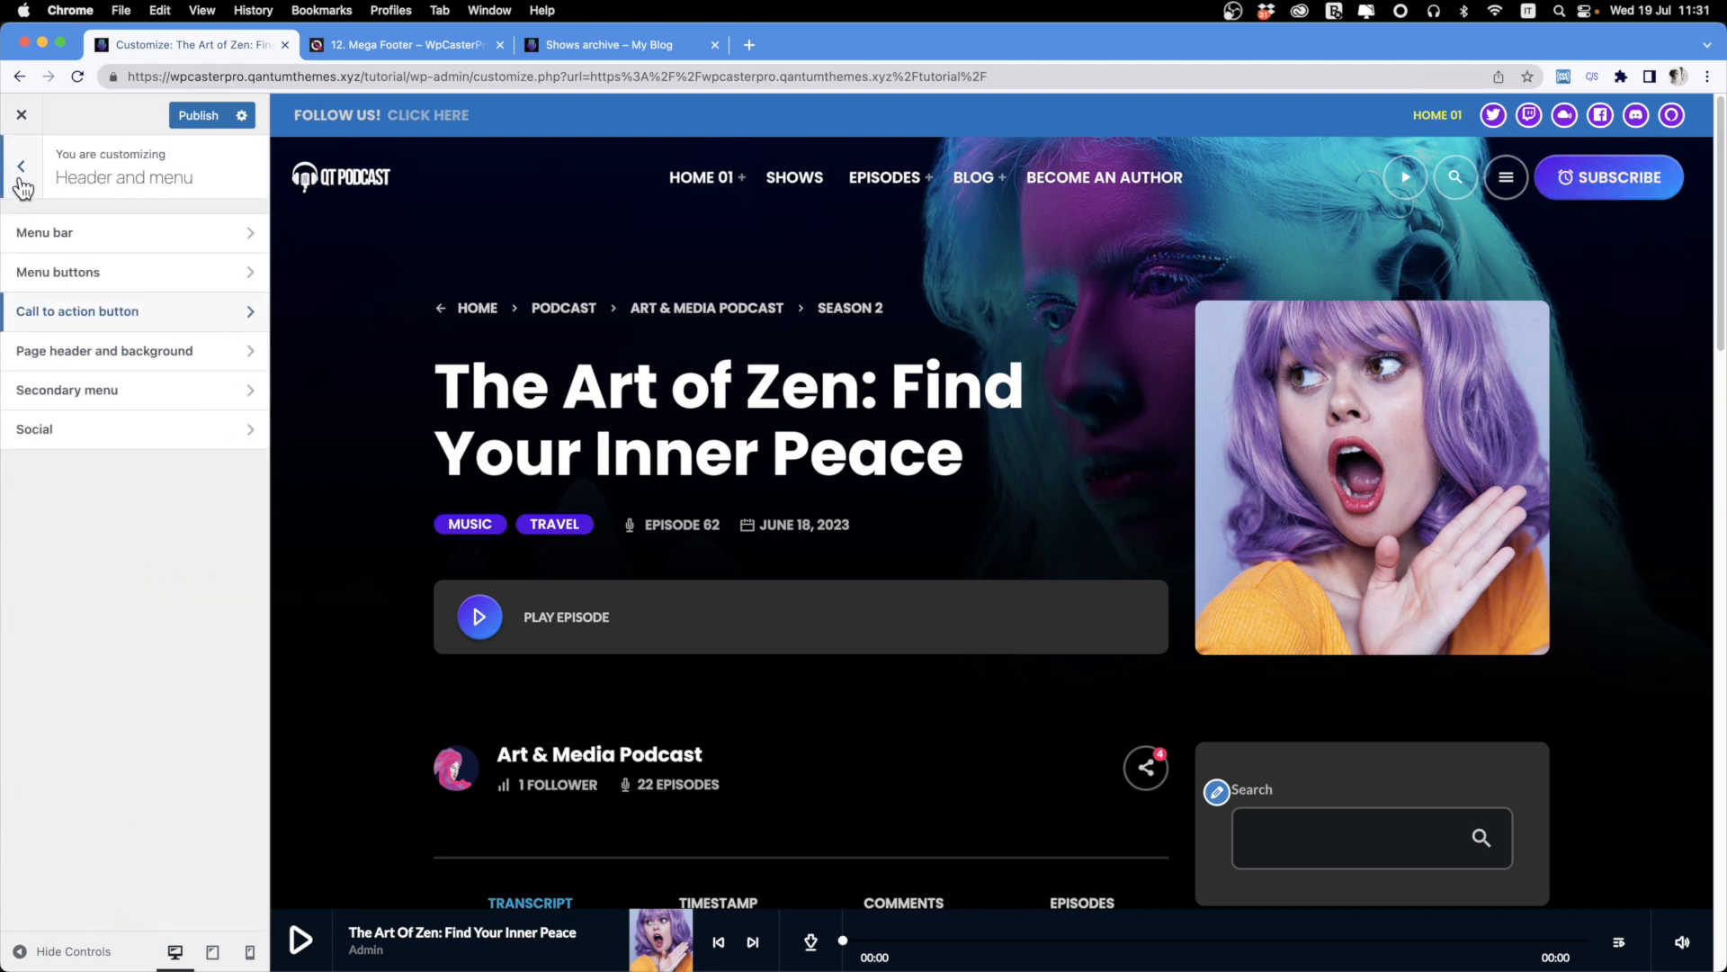
pyautogui.click(103, 352)
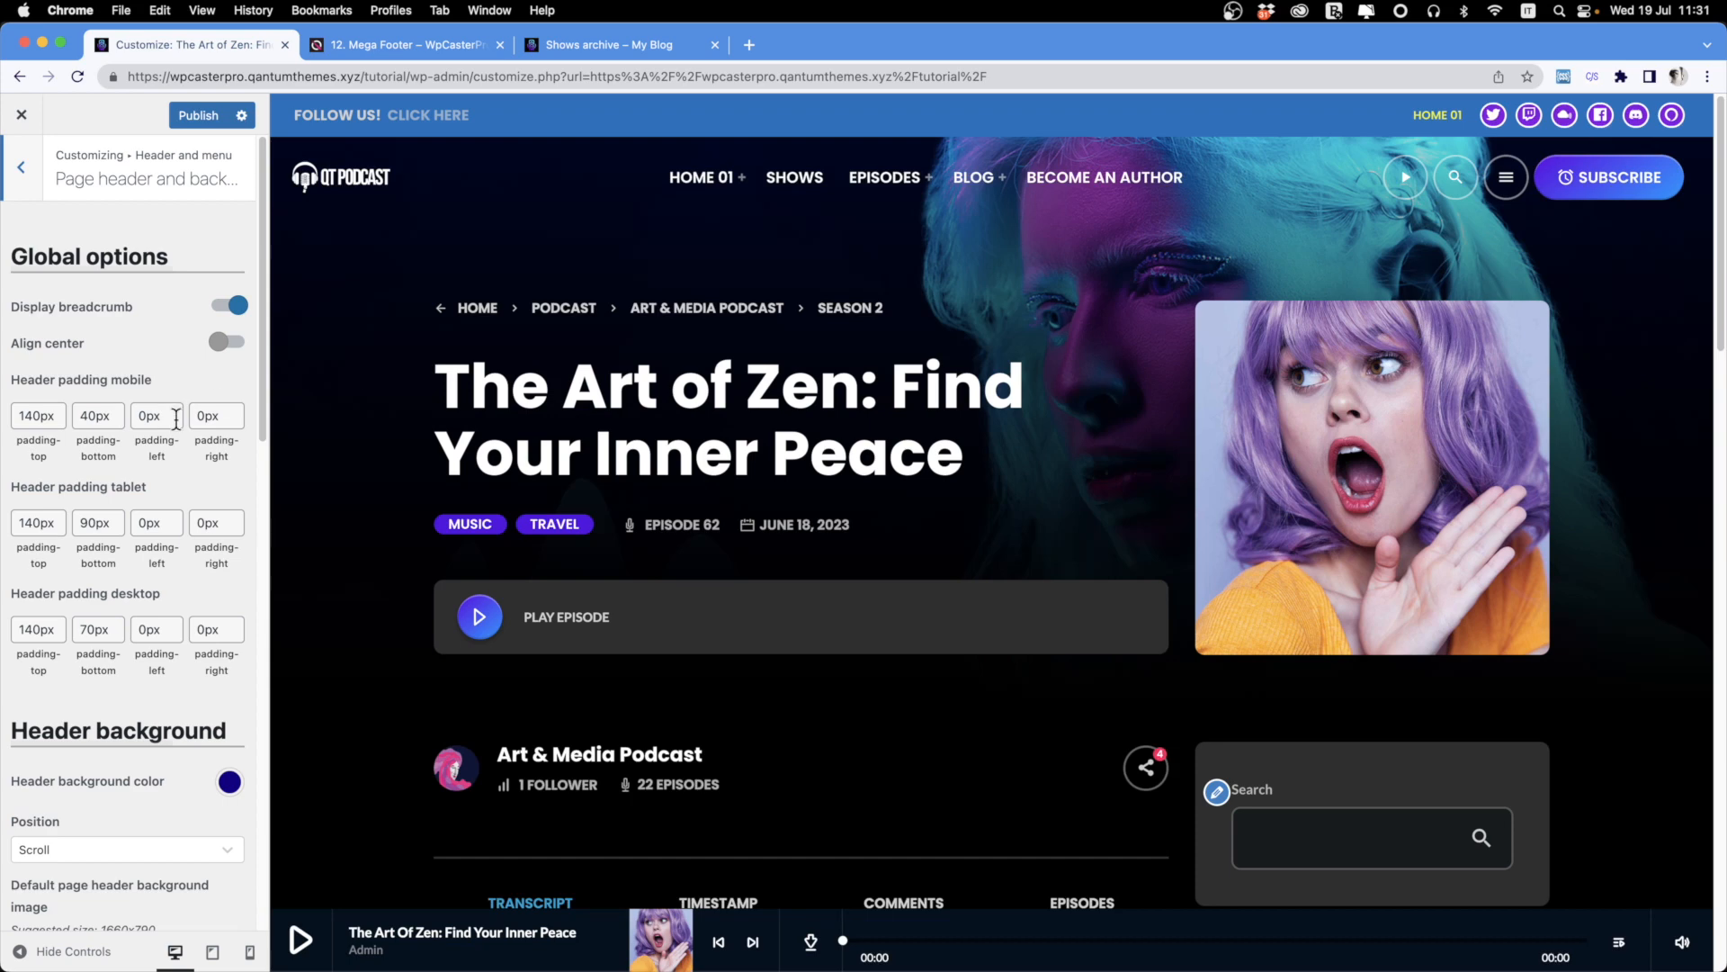
pyautogui.scroll(-15, 82, 430)
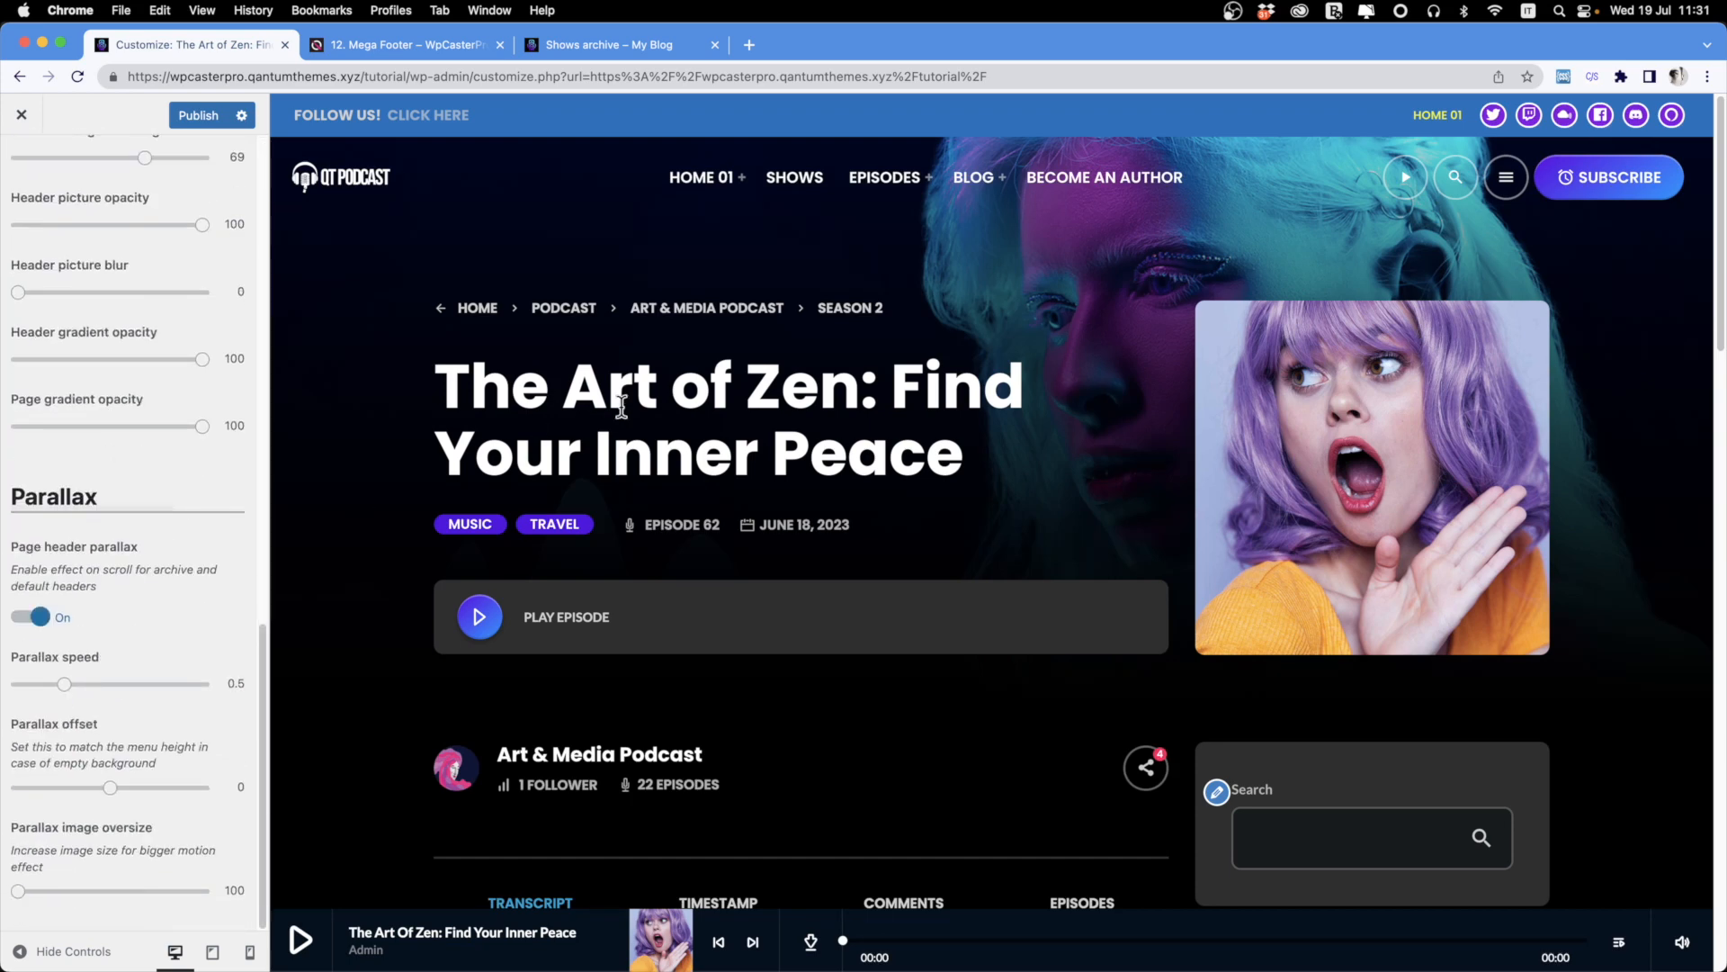
pyautogui.scroll(15, 189, 605)
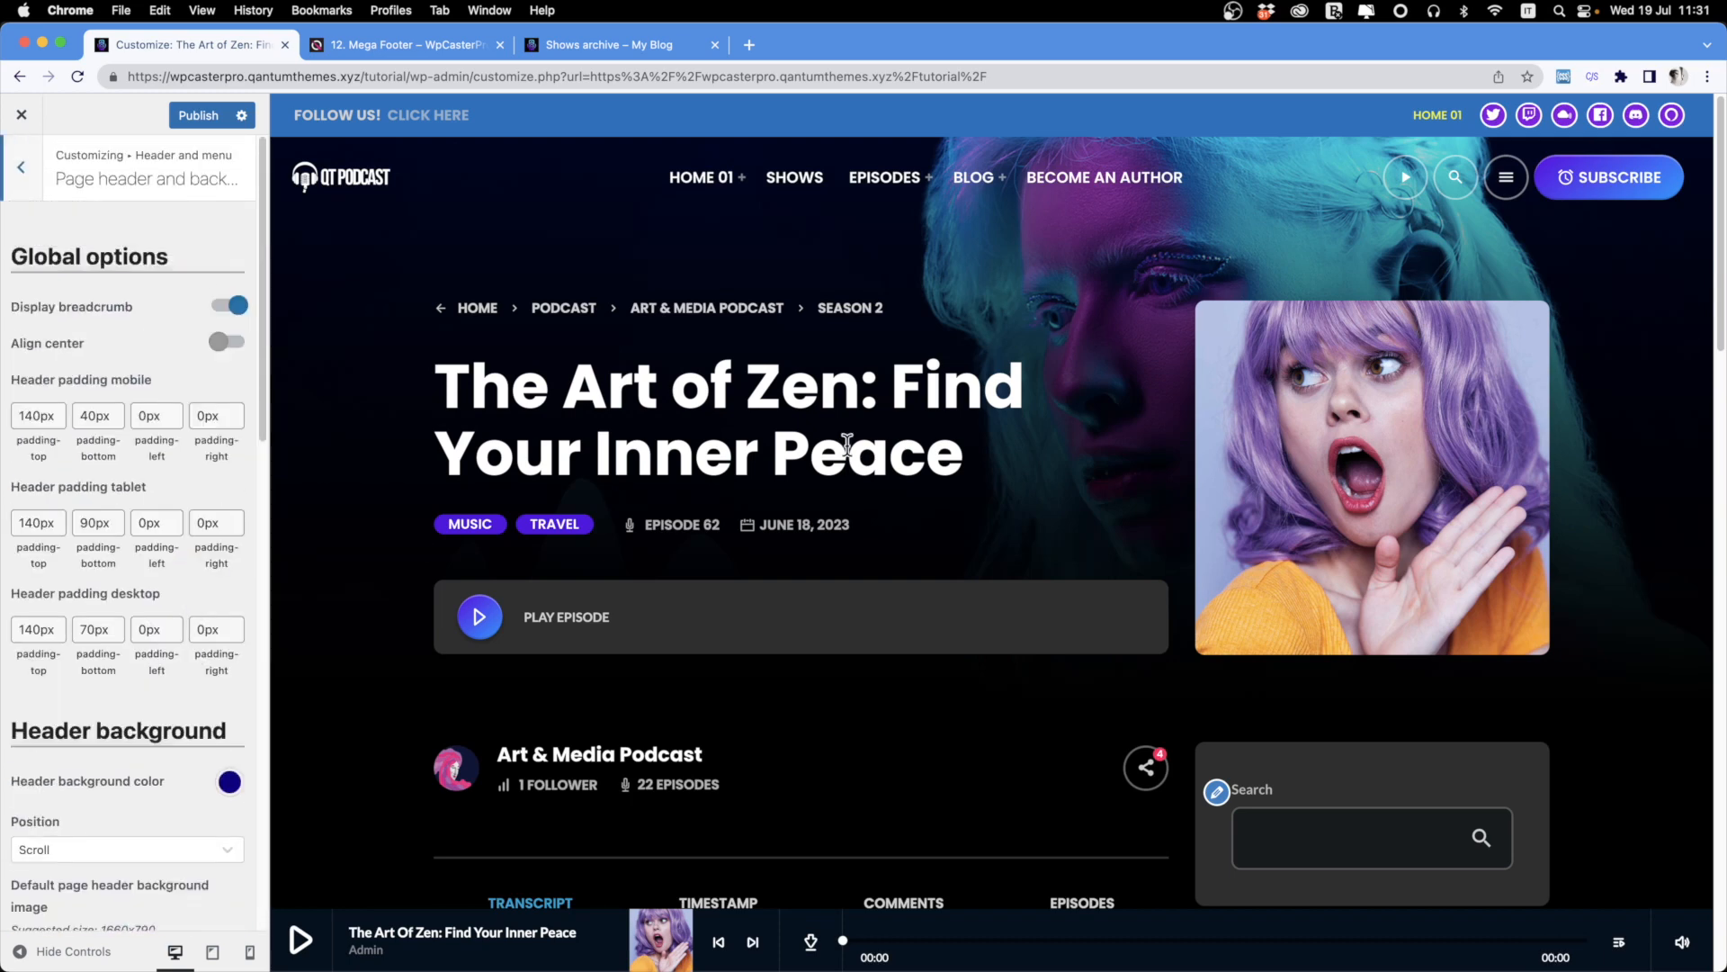
pyautogui.scroll(-1, 666, 450)
pyautogui.click(21, 168)
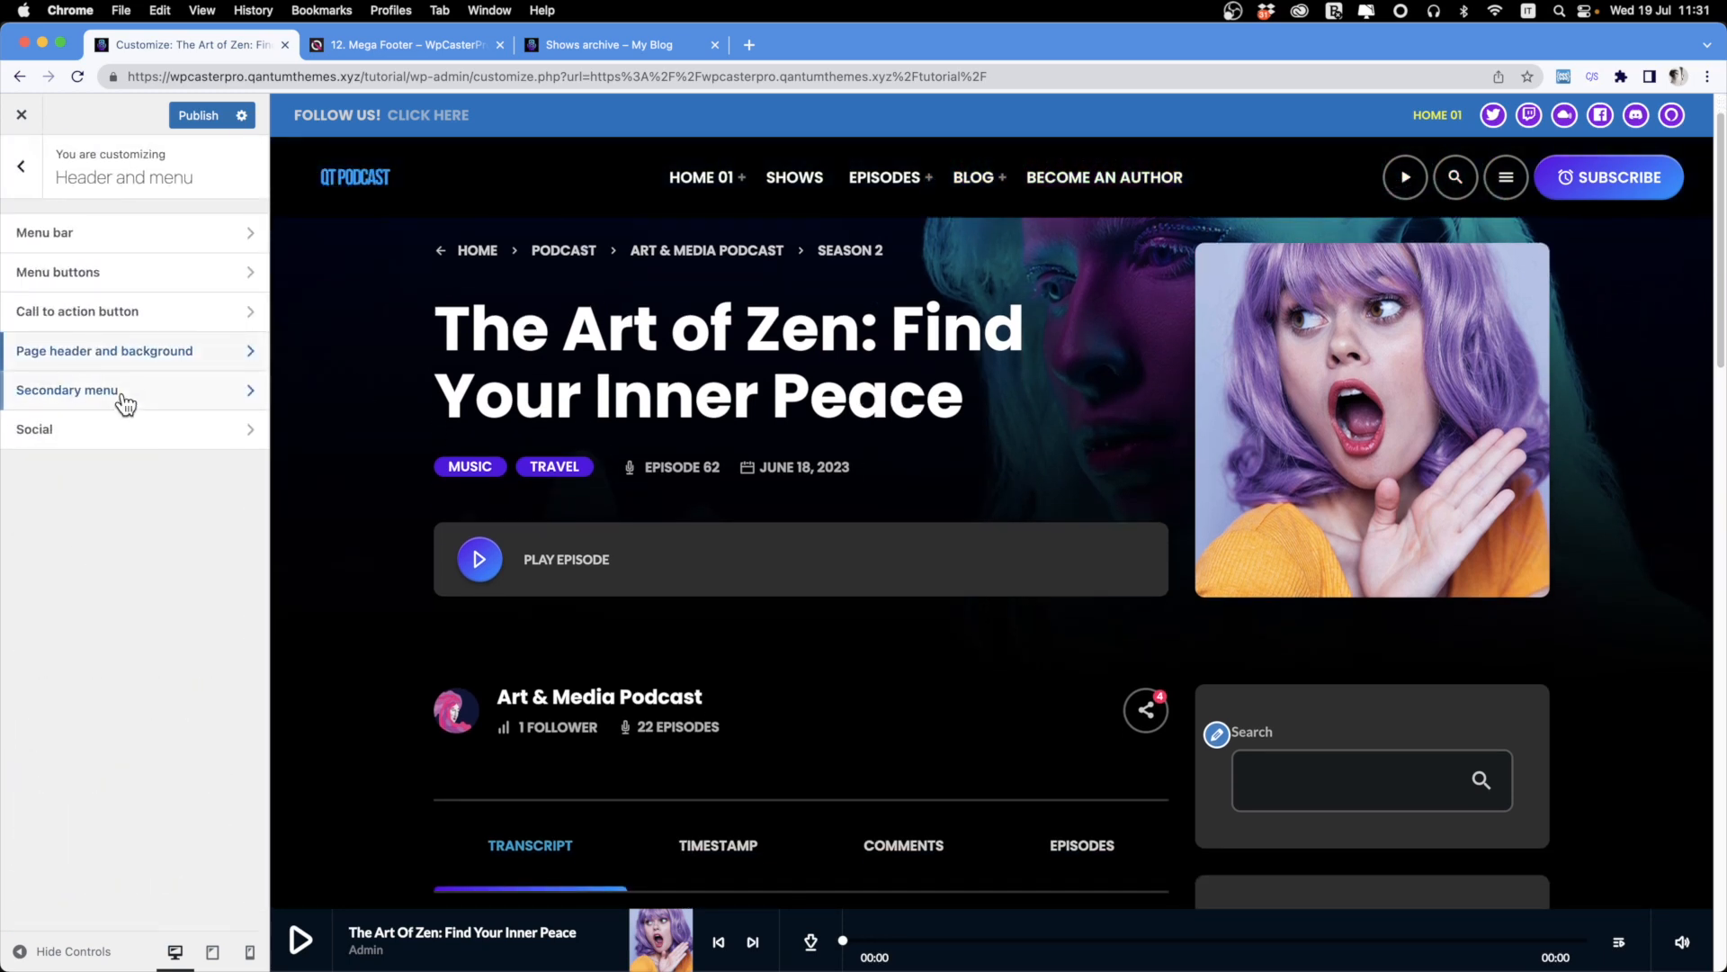
pyautogui.click(117, 391)
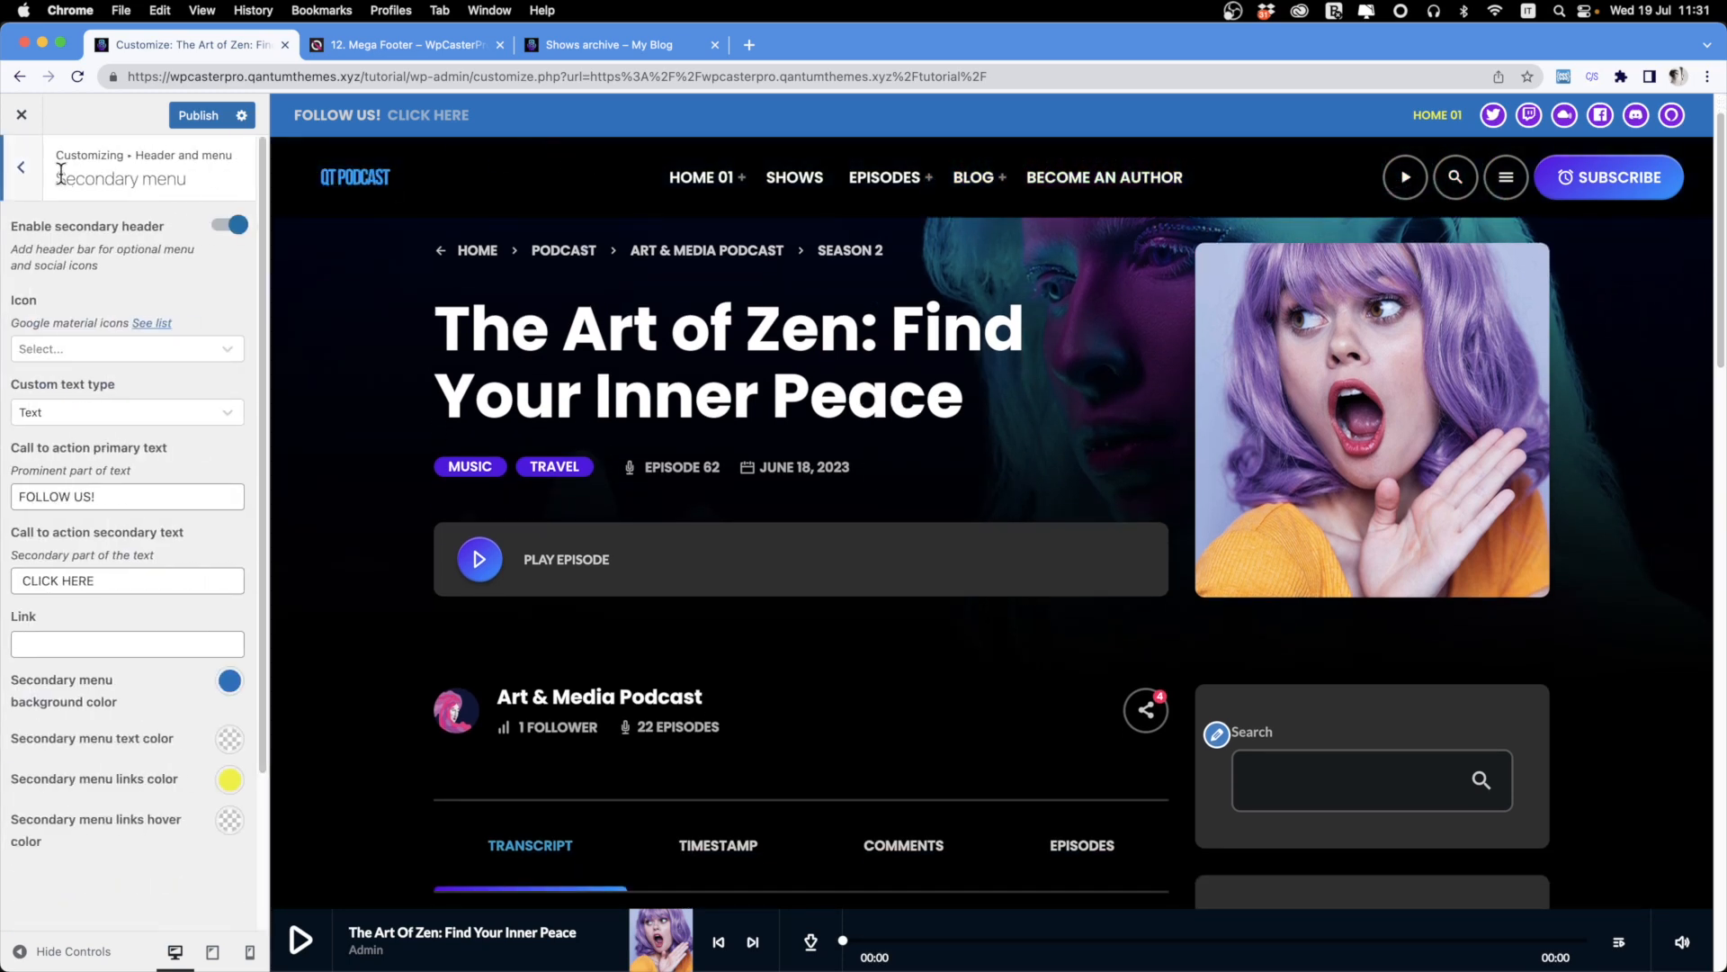
pyautogui.click(27, 180)
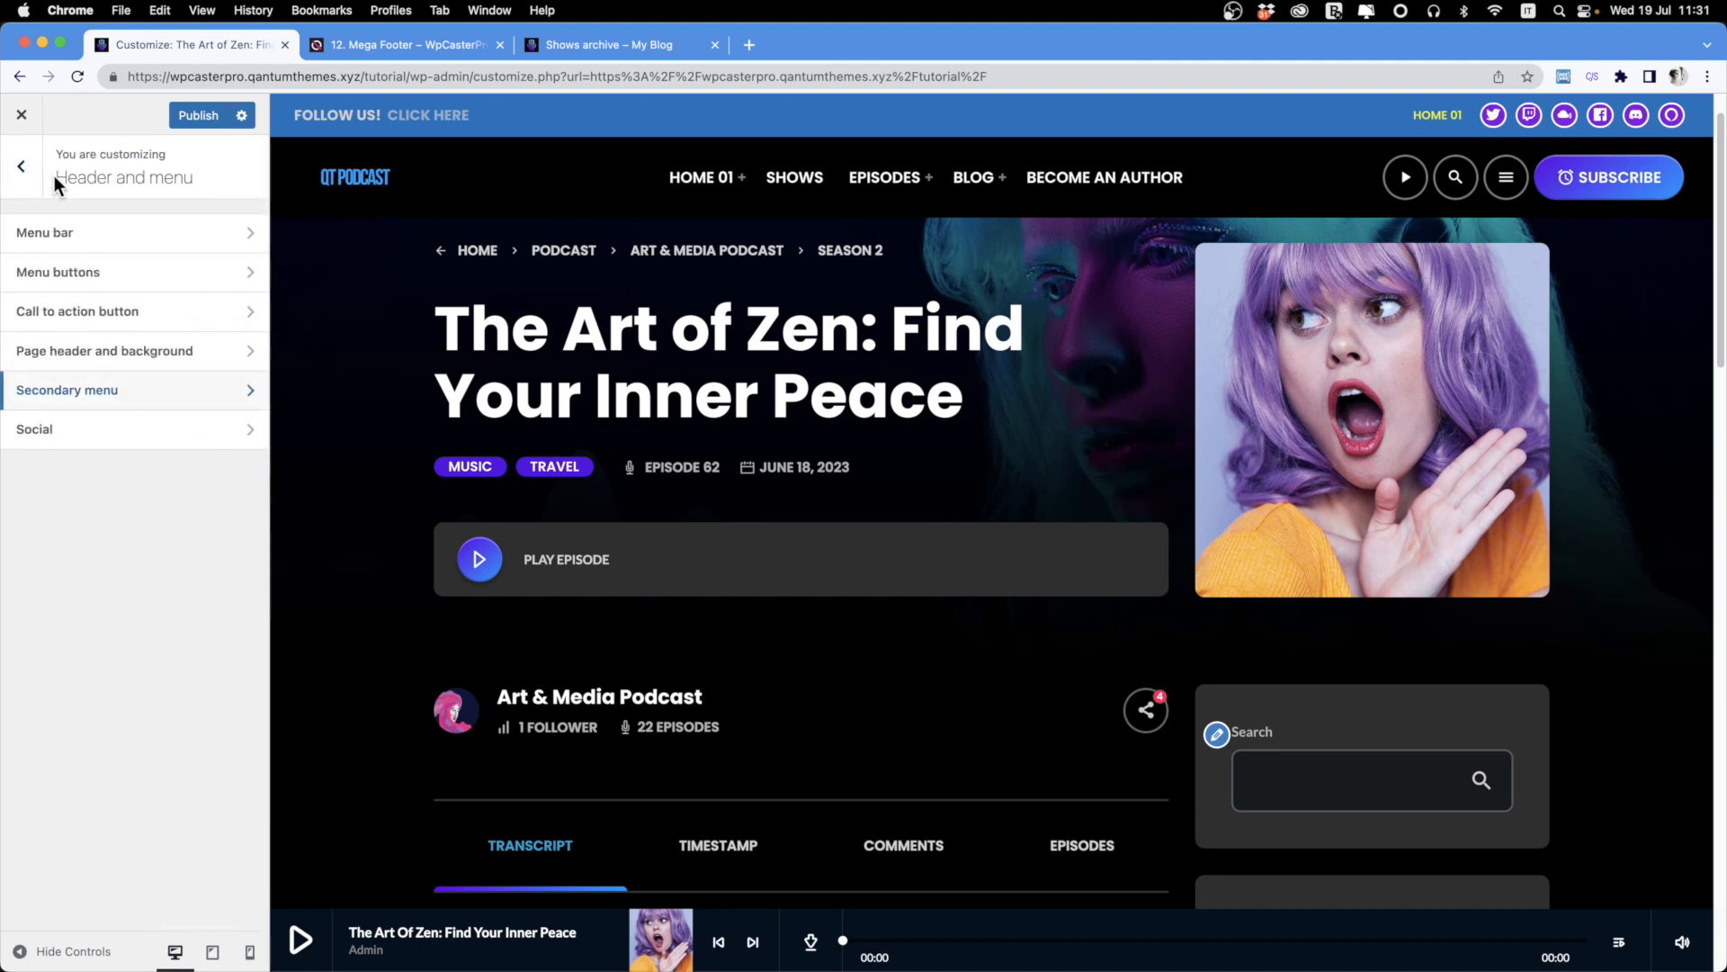
pyautogui.click(111, 430)
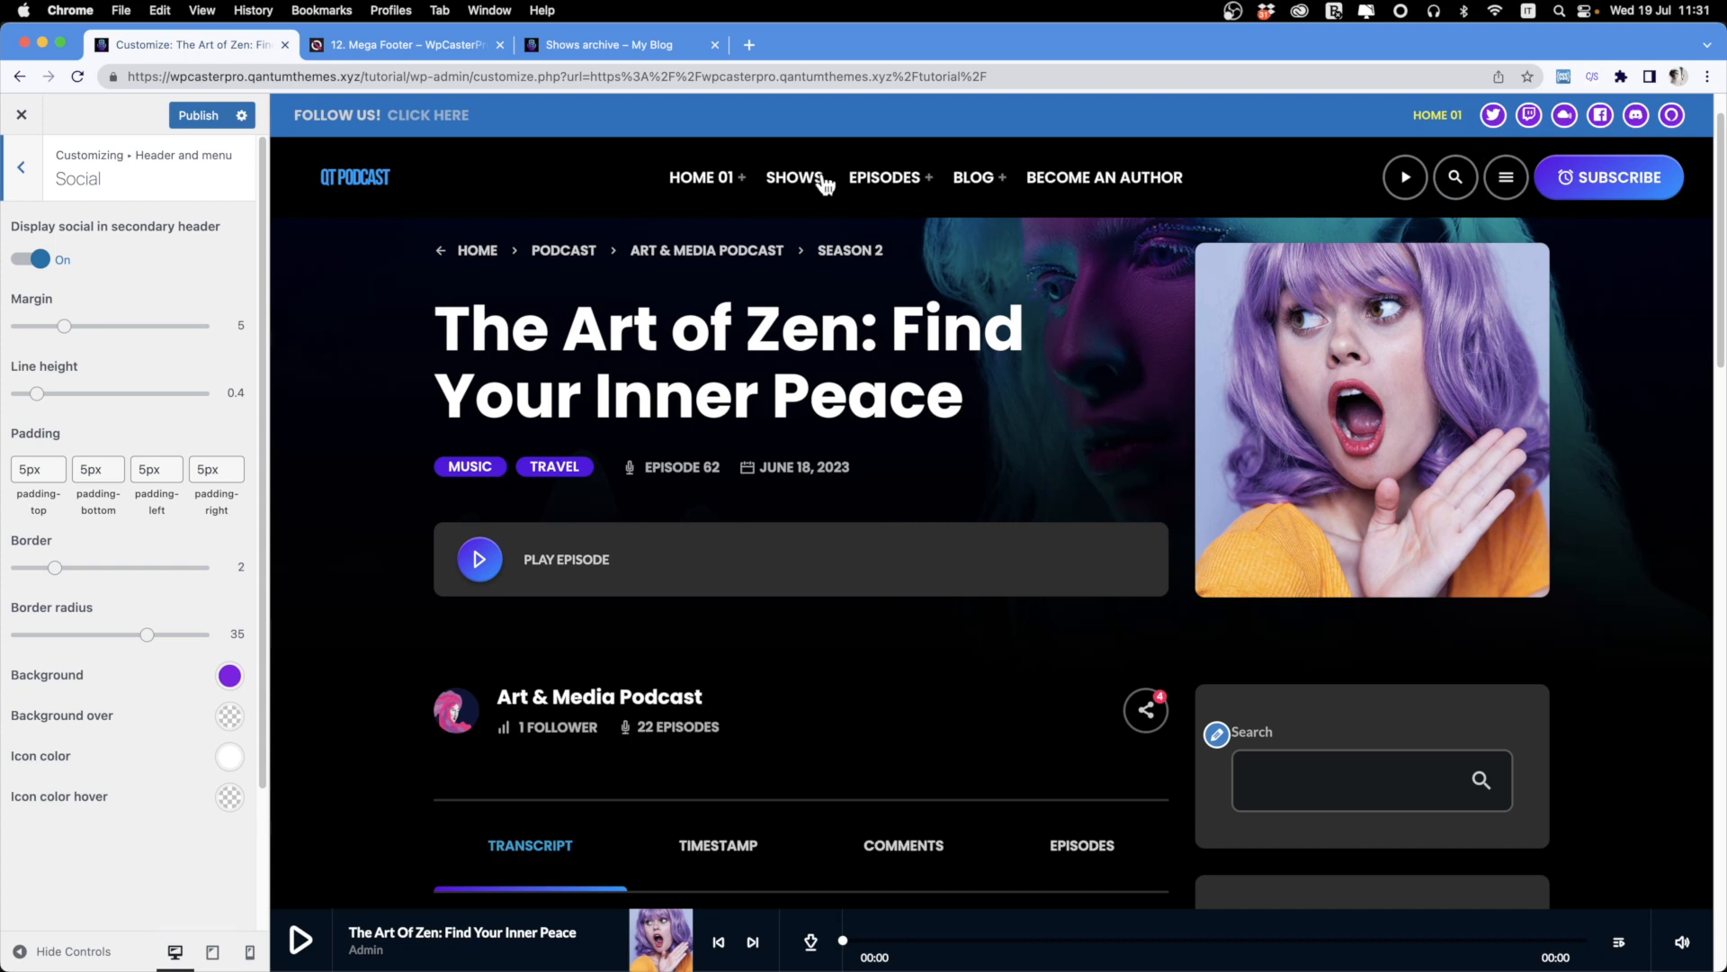
pyautogui.click(36, 191)
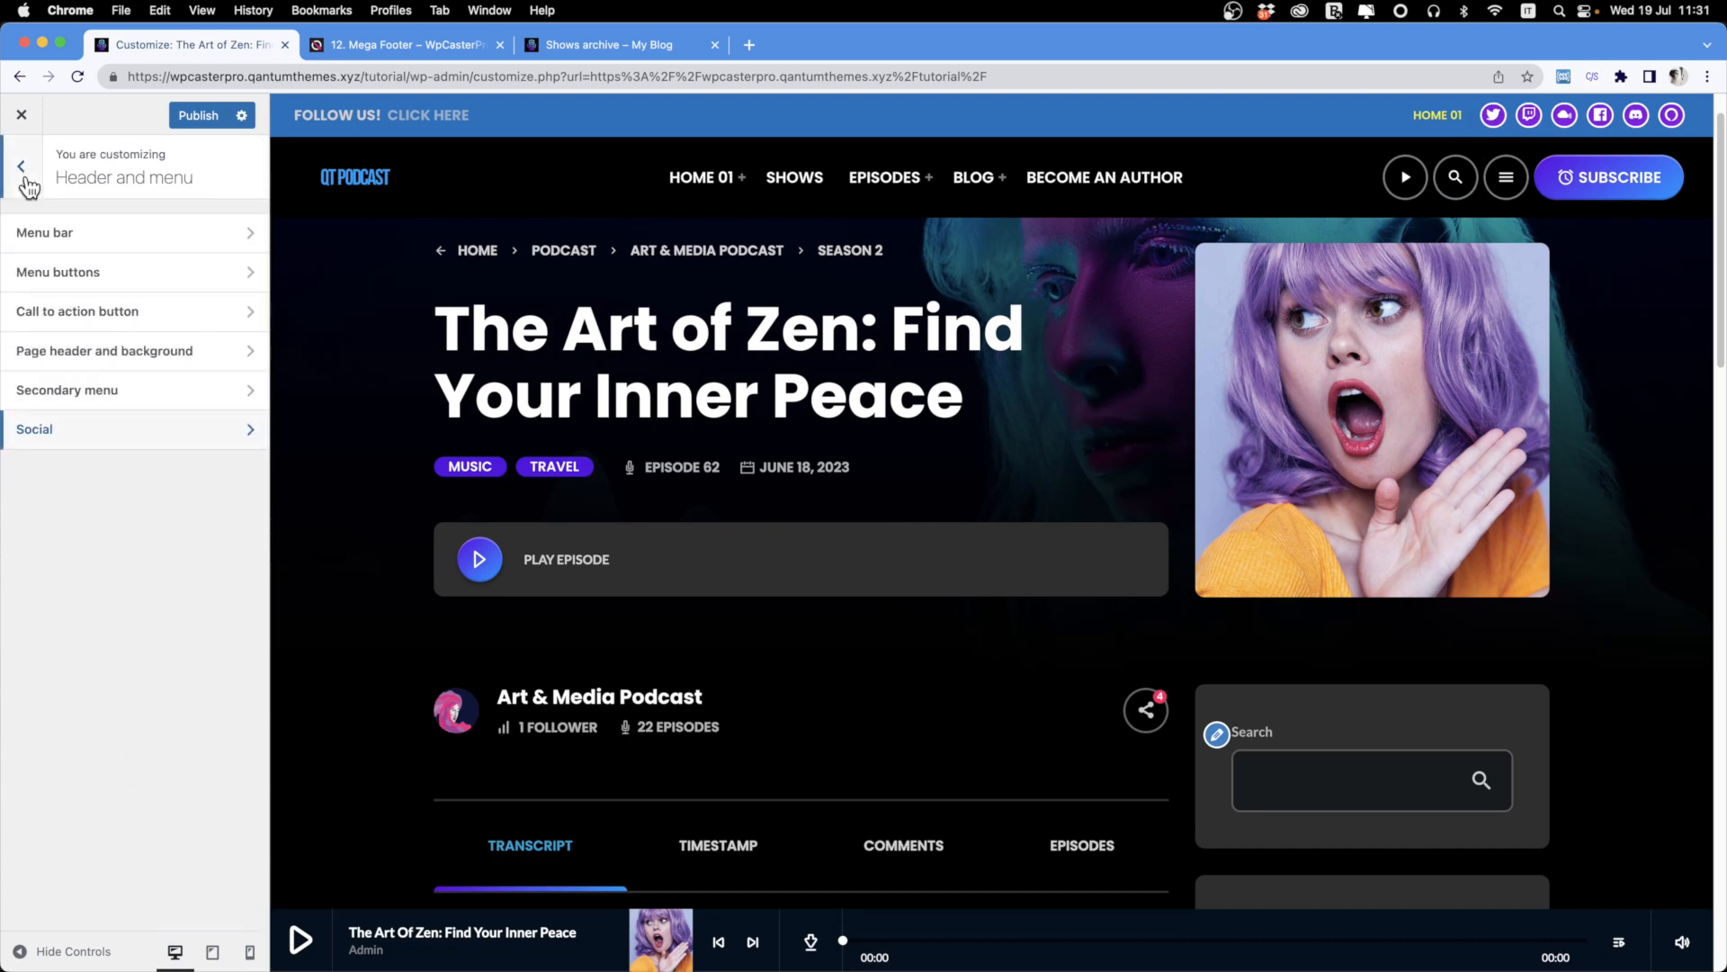
pyautogui.click(101, 239)
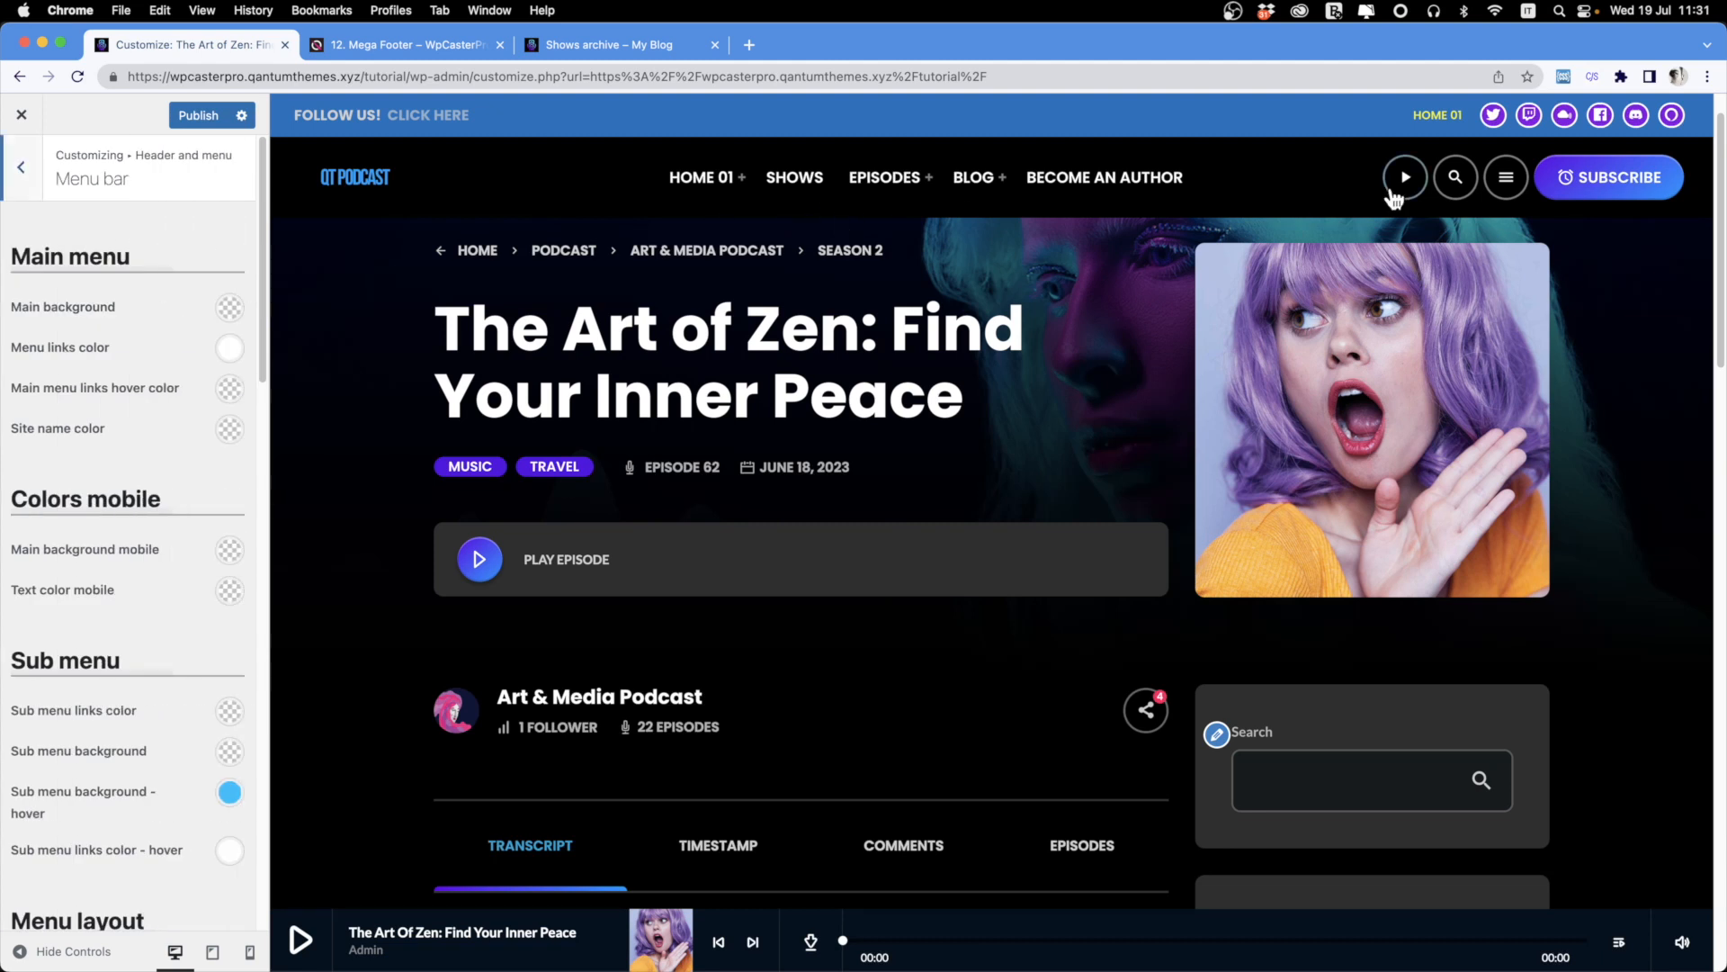
pyautogui.scroll(1, 1028, 607)
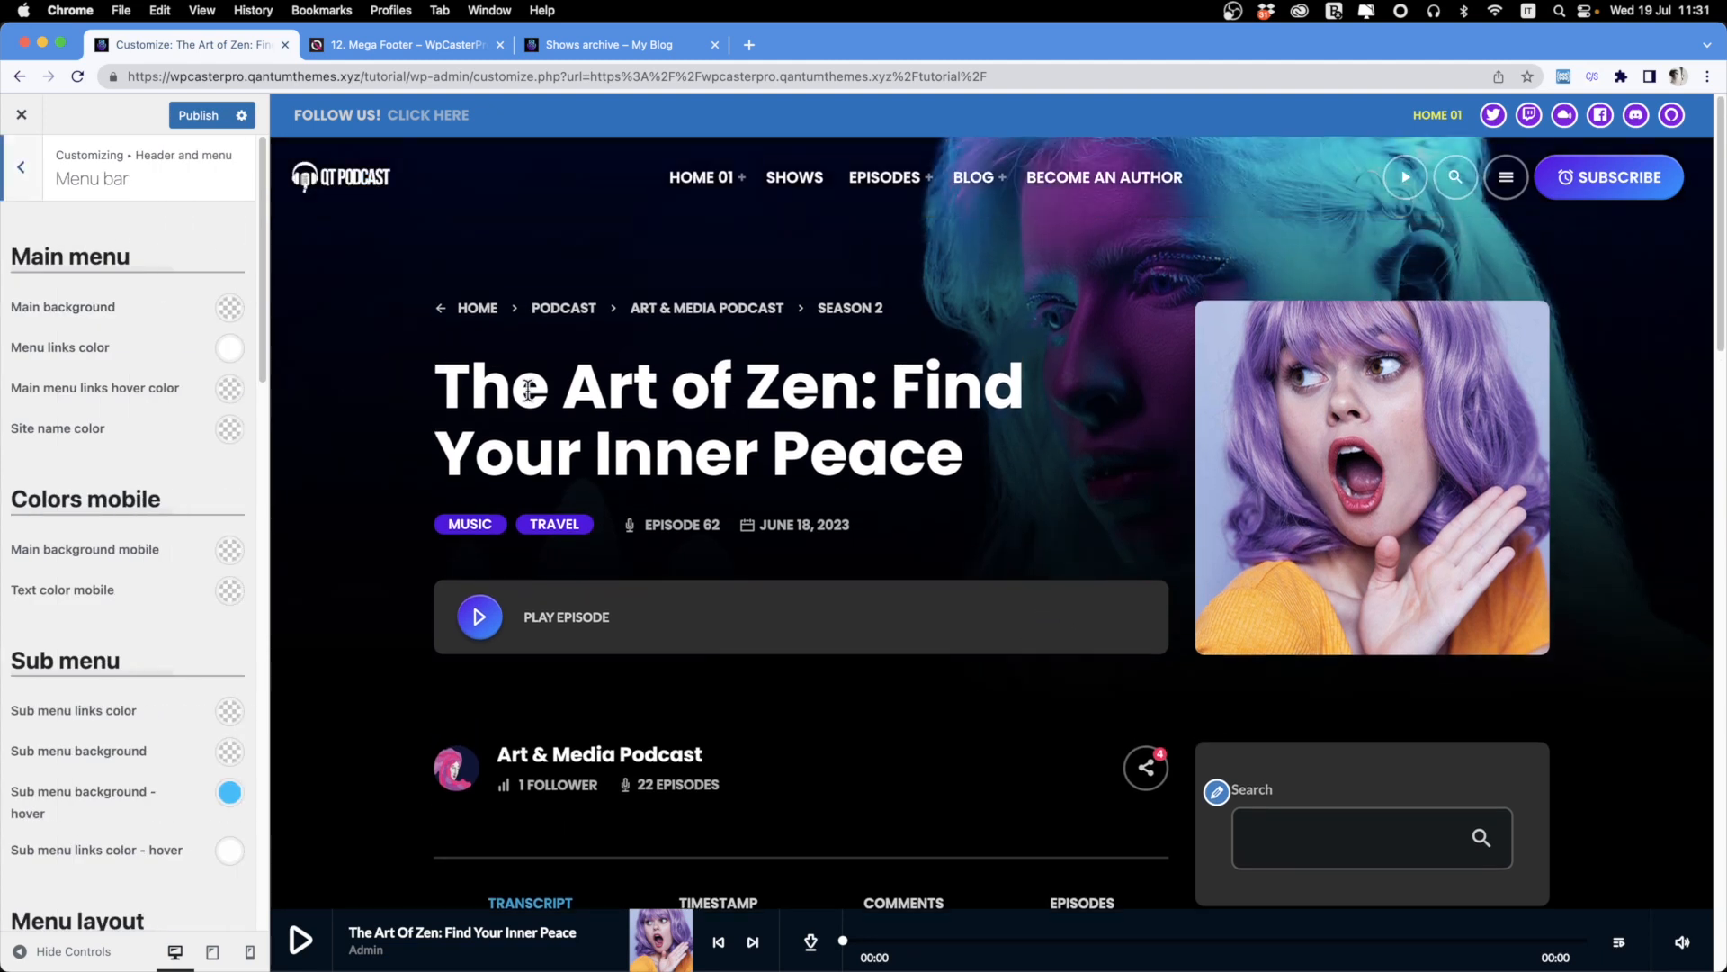
# Try black #000000 as the main menu's background and check it while scrolling the preview.
pyautogui.click(231, 309)
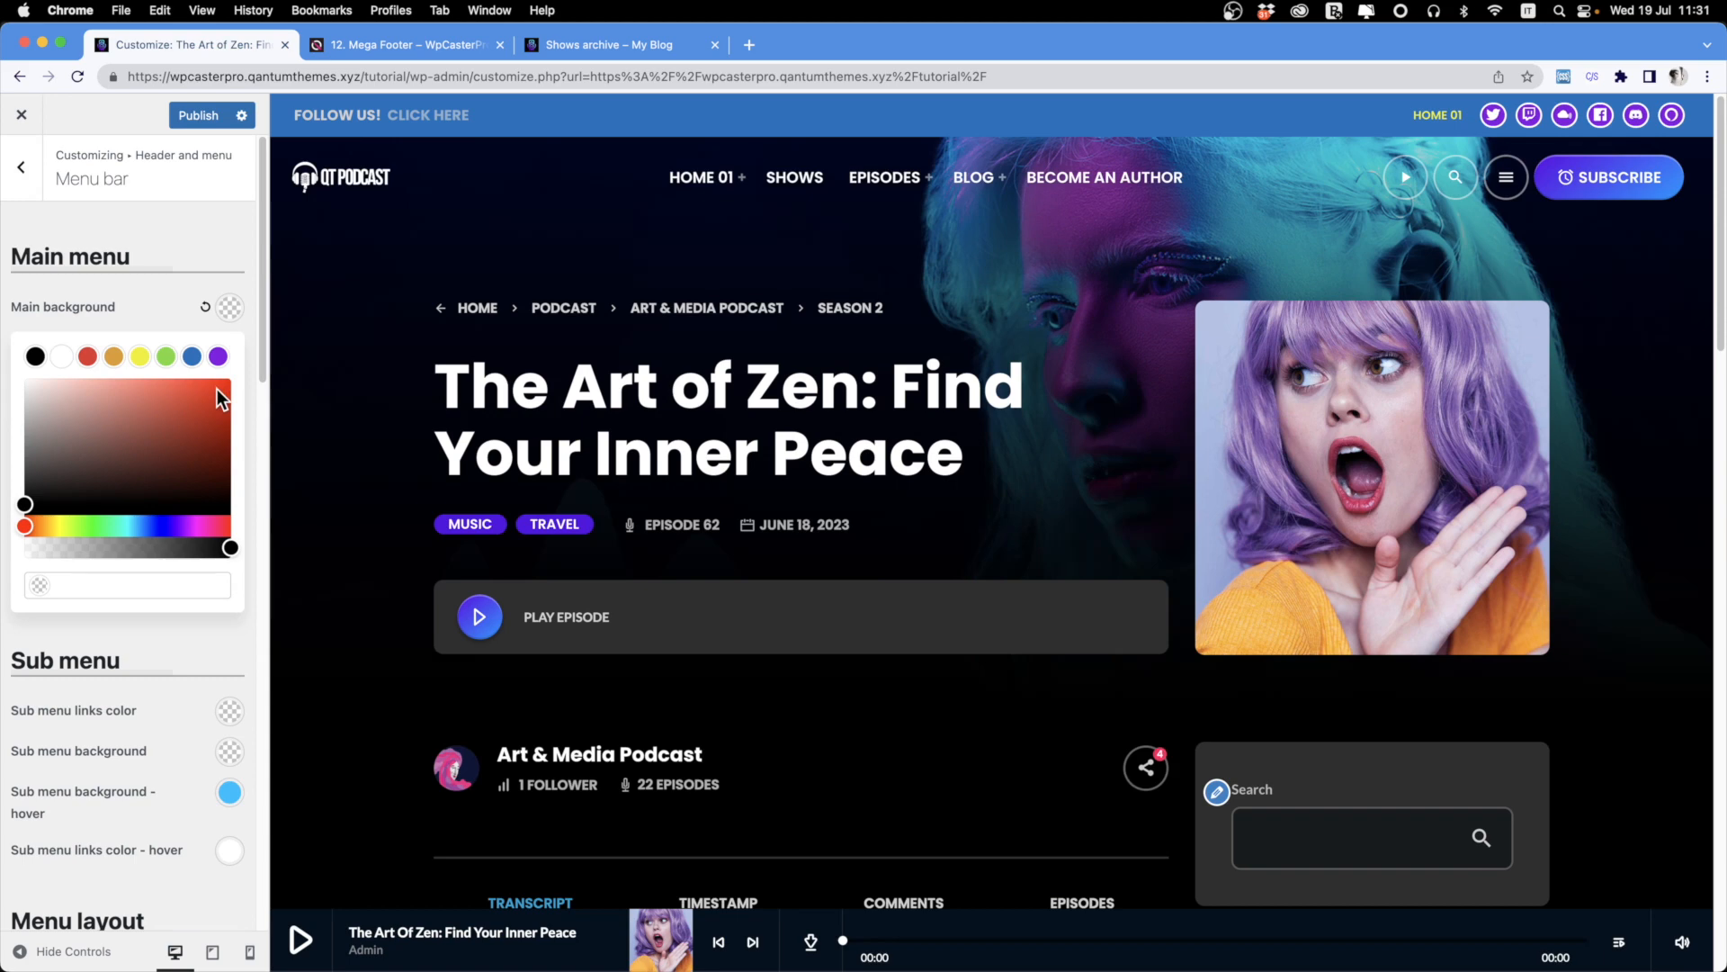
pyautogui.click(36, 358)
pyautogui.scroll(-10, 1082, 387)
pyautogui.scroll(10, 1069, 392)
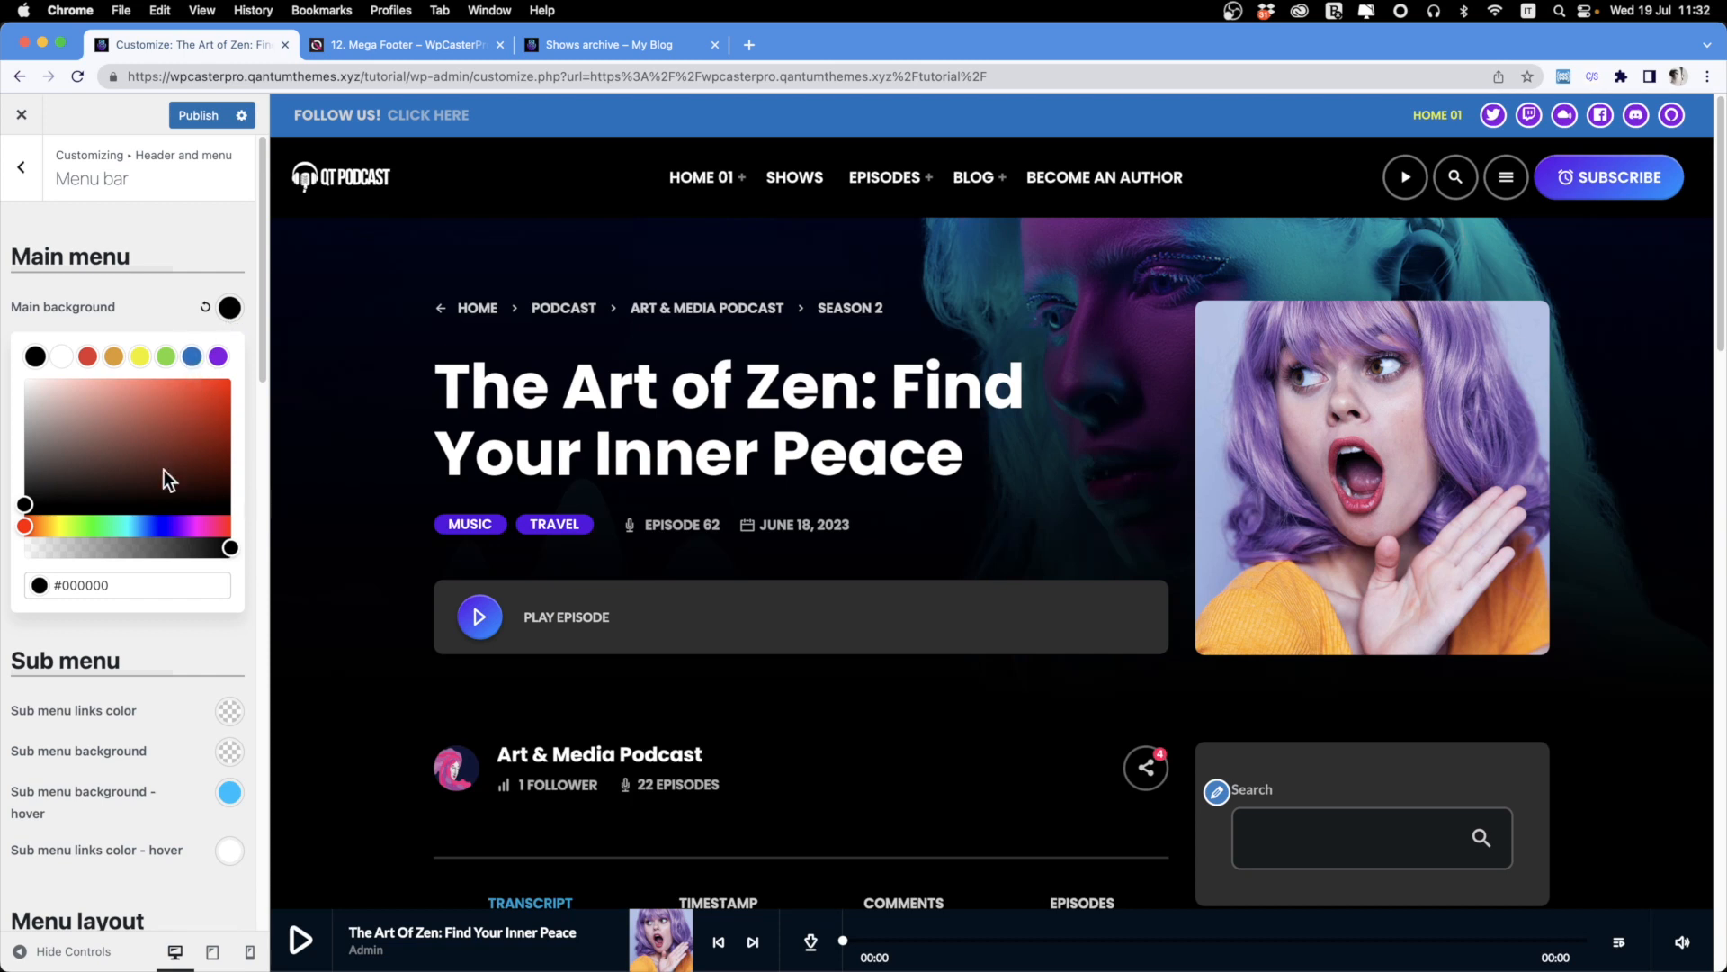
# Try red #ff0000, purple #9000ff and dark purple #250b39 as the main menu's background, and reset the color to its default.
pyautogui.moveTo(148, 531); pyautogui.dragTo(97, 529)
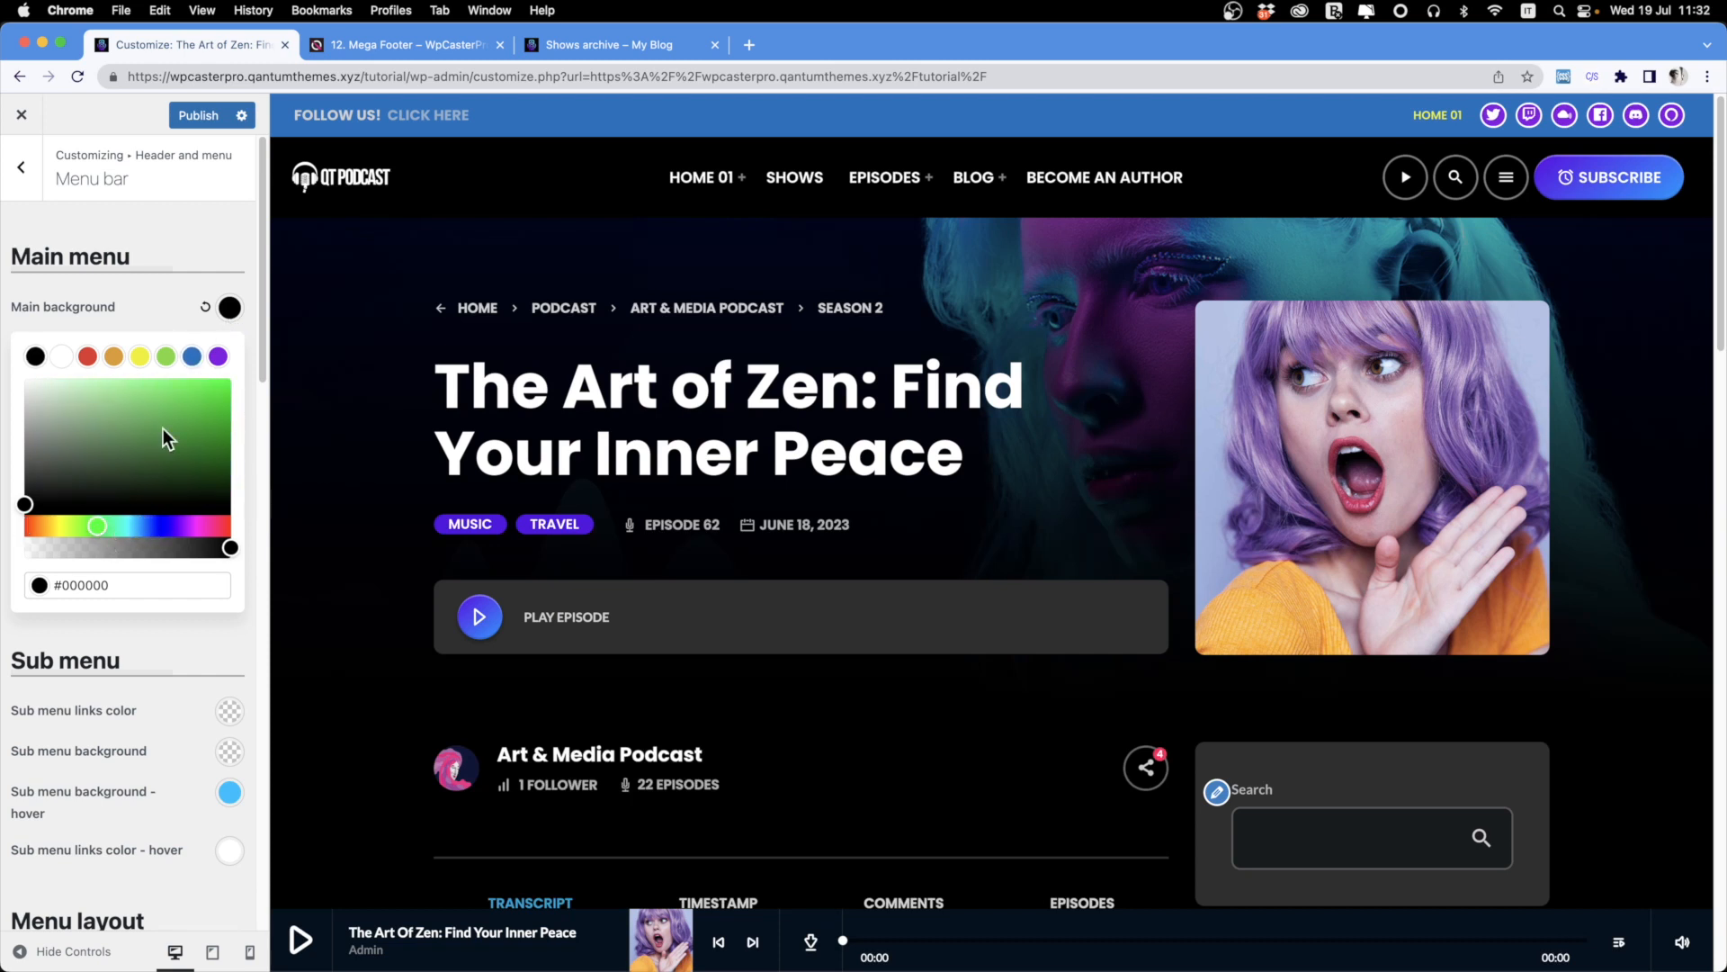
pyautogui.moveTo(160, 436); pyautogui.dragTo(221, 382)
pyautogui.moveTo(101, 527); pyautogui.dragTo(20, 527)
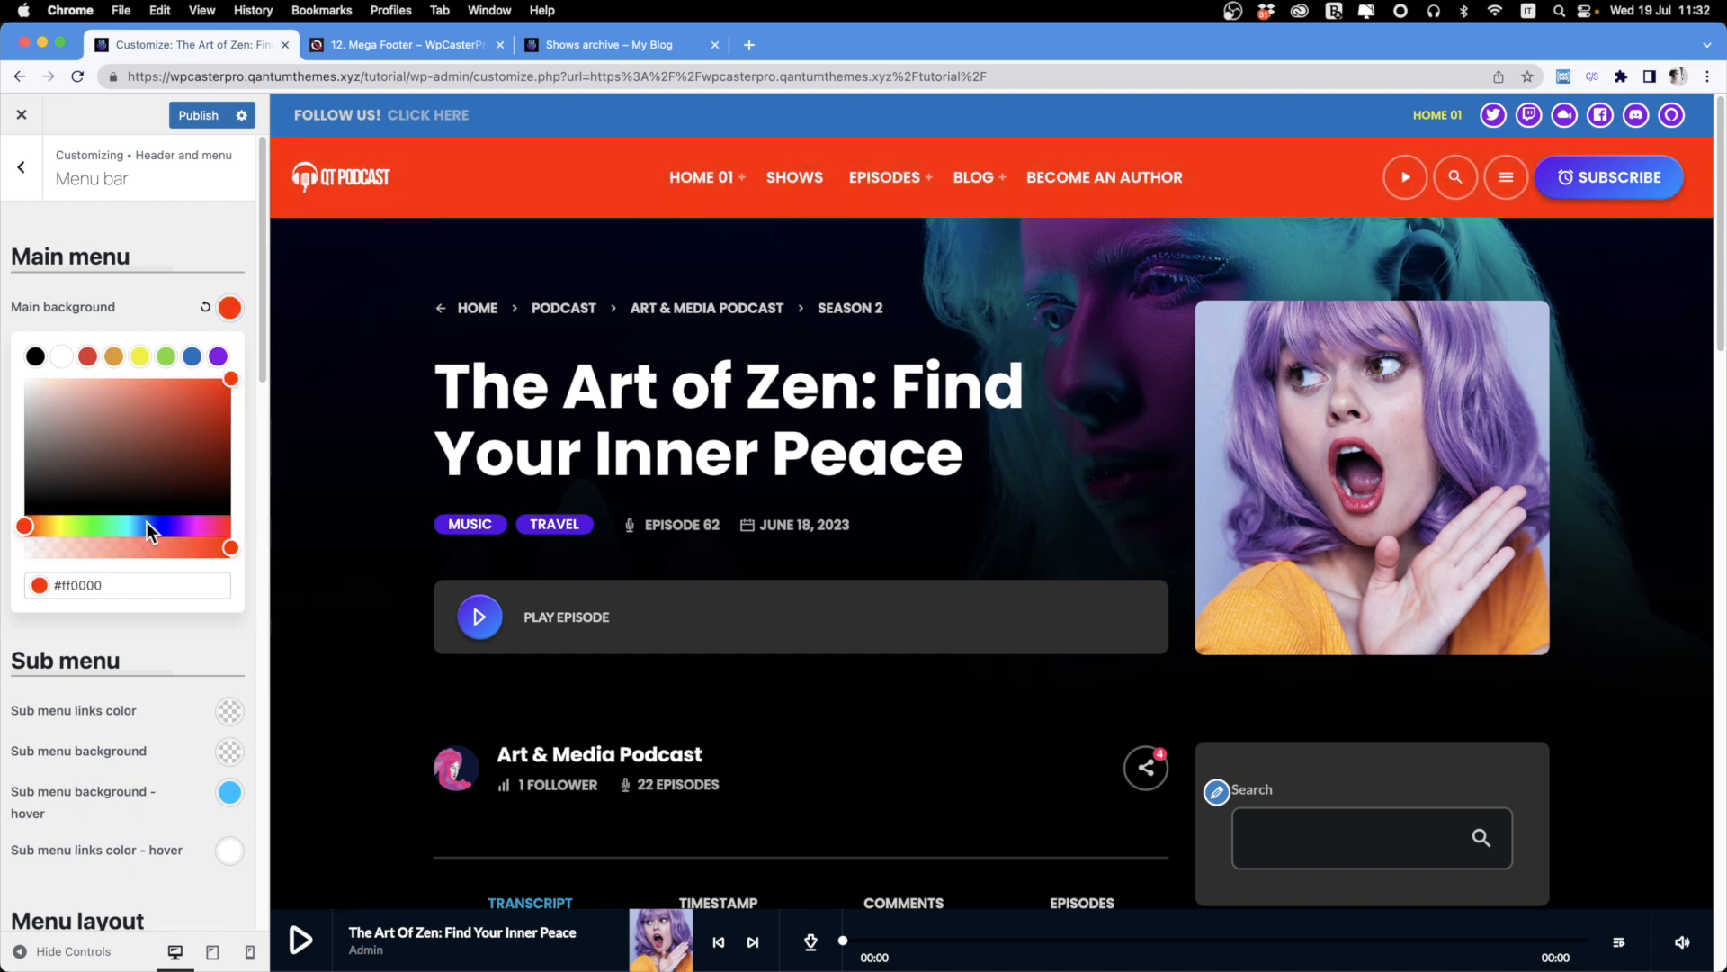
pyautogui.moveTo(139, 528); pyautogui.dragTo(182, 527)
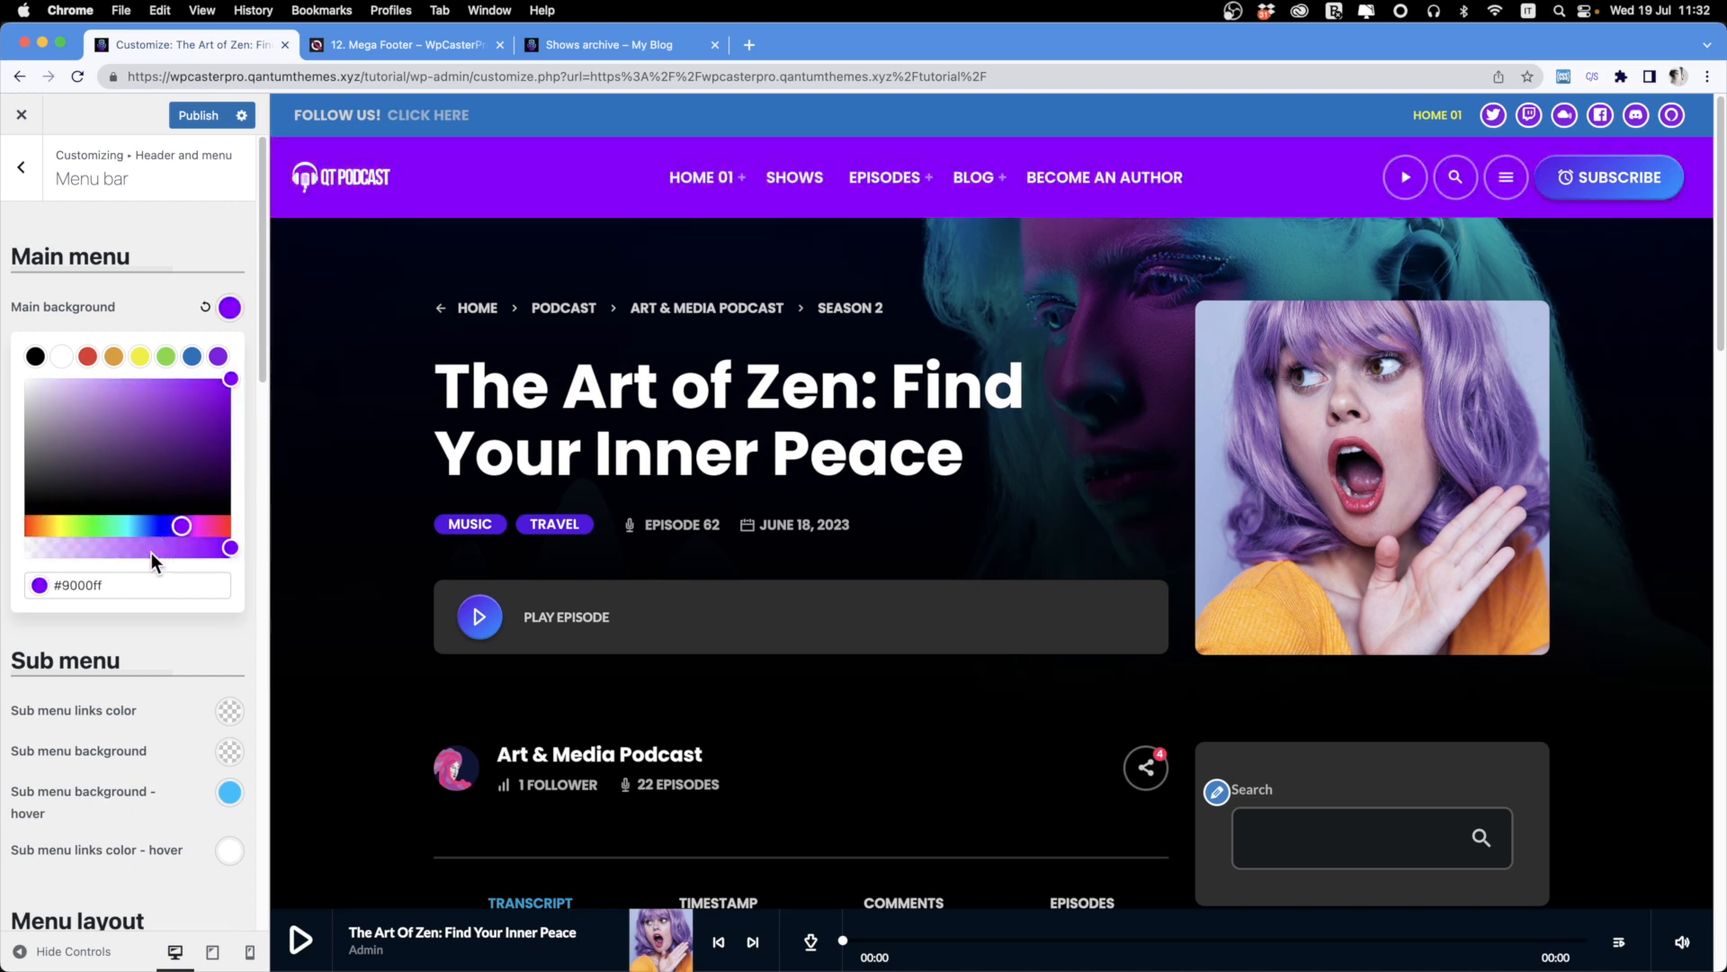
pyautogui.moveTo(187, 468)
pyautogui.mouseDown()
pyautogui.moveTo(130, 492)
pyautogui.moveTo(191, 475)
pyautogui.mouseUp()
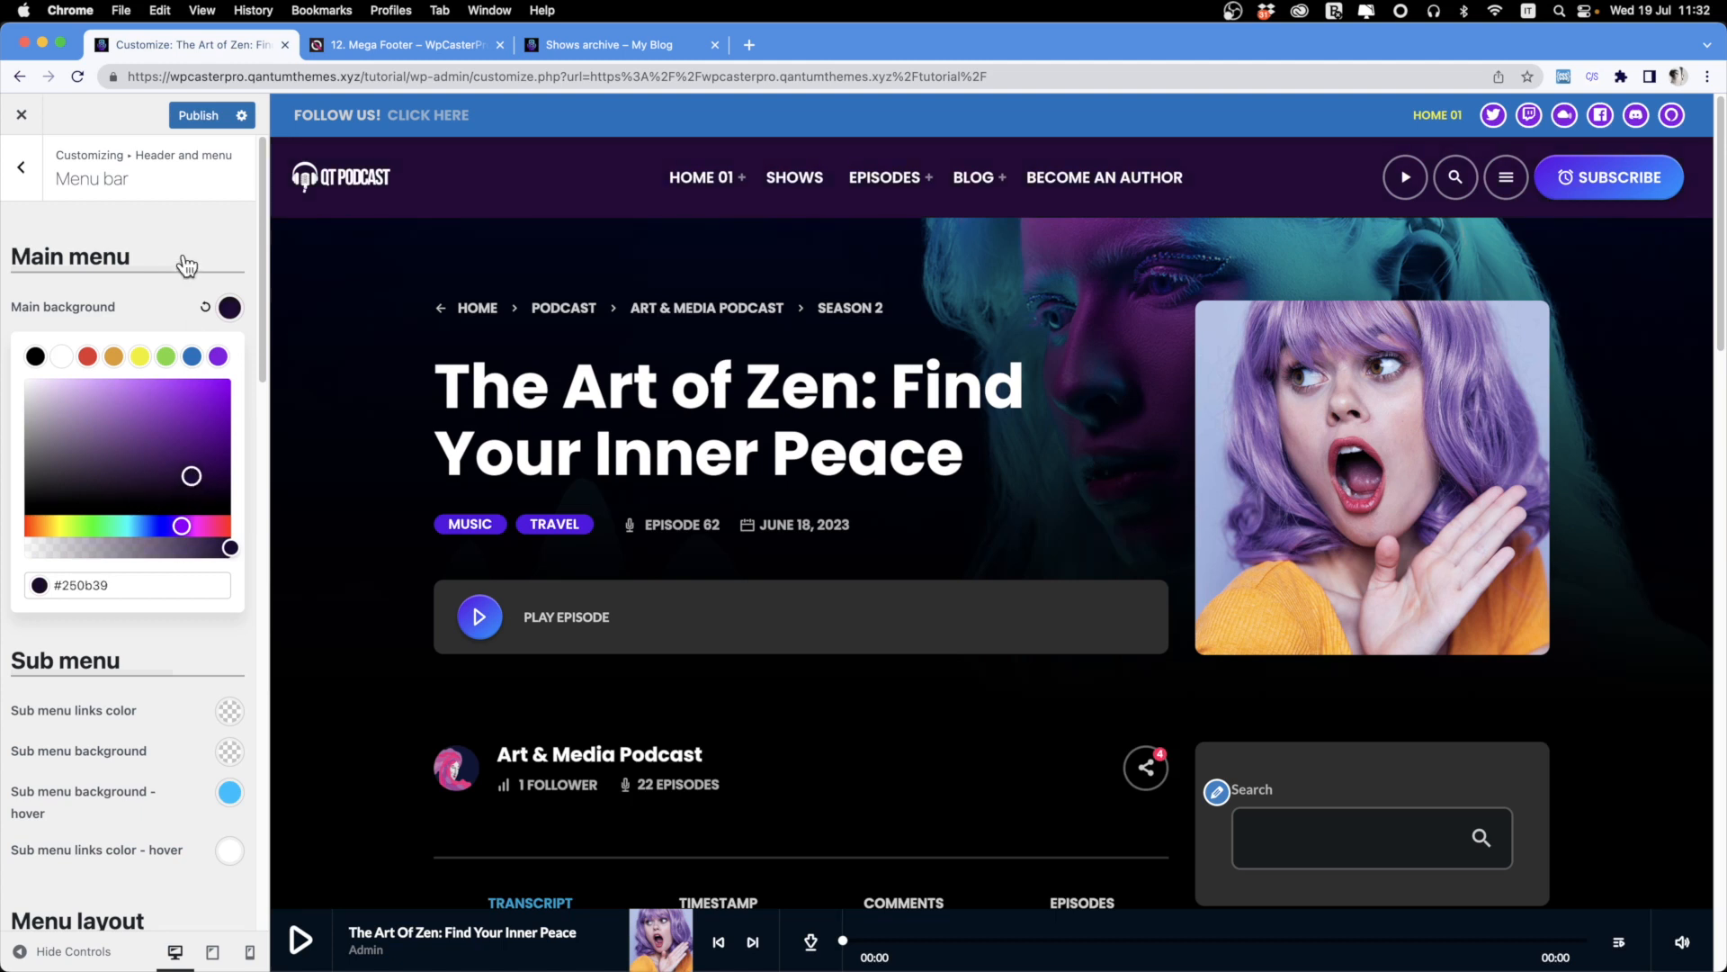
pyautogui.click(205, 307)
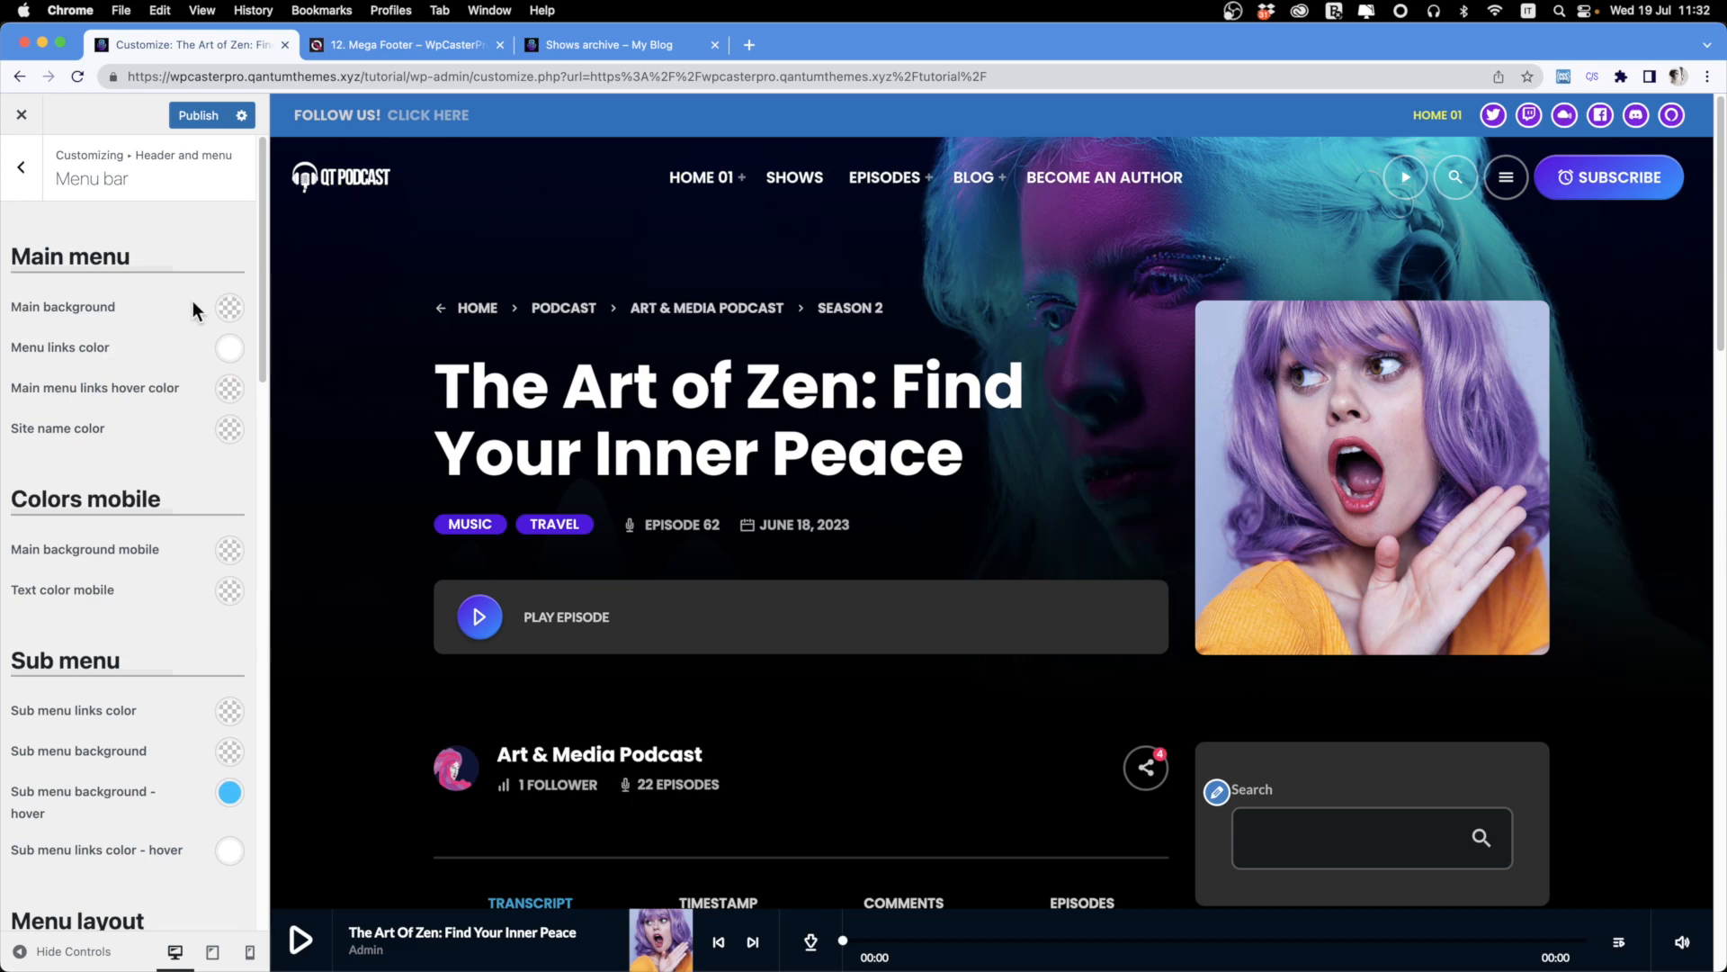
# Check how the menu behaves while scrolling the page and turn off the sticky menu.
pyautogui.scroll(-15, 409, 432)
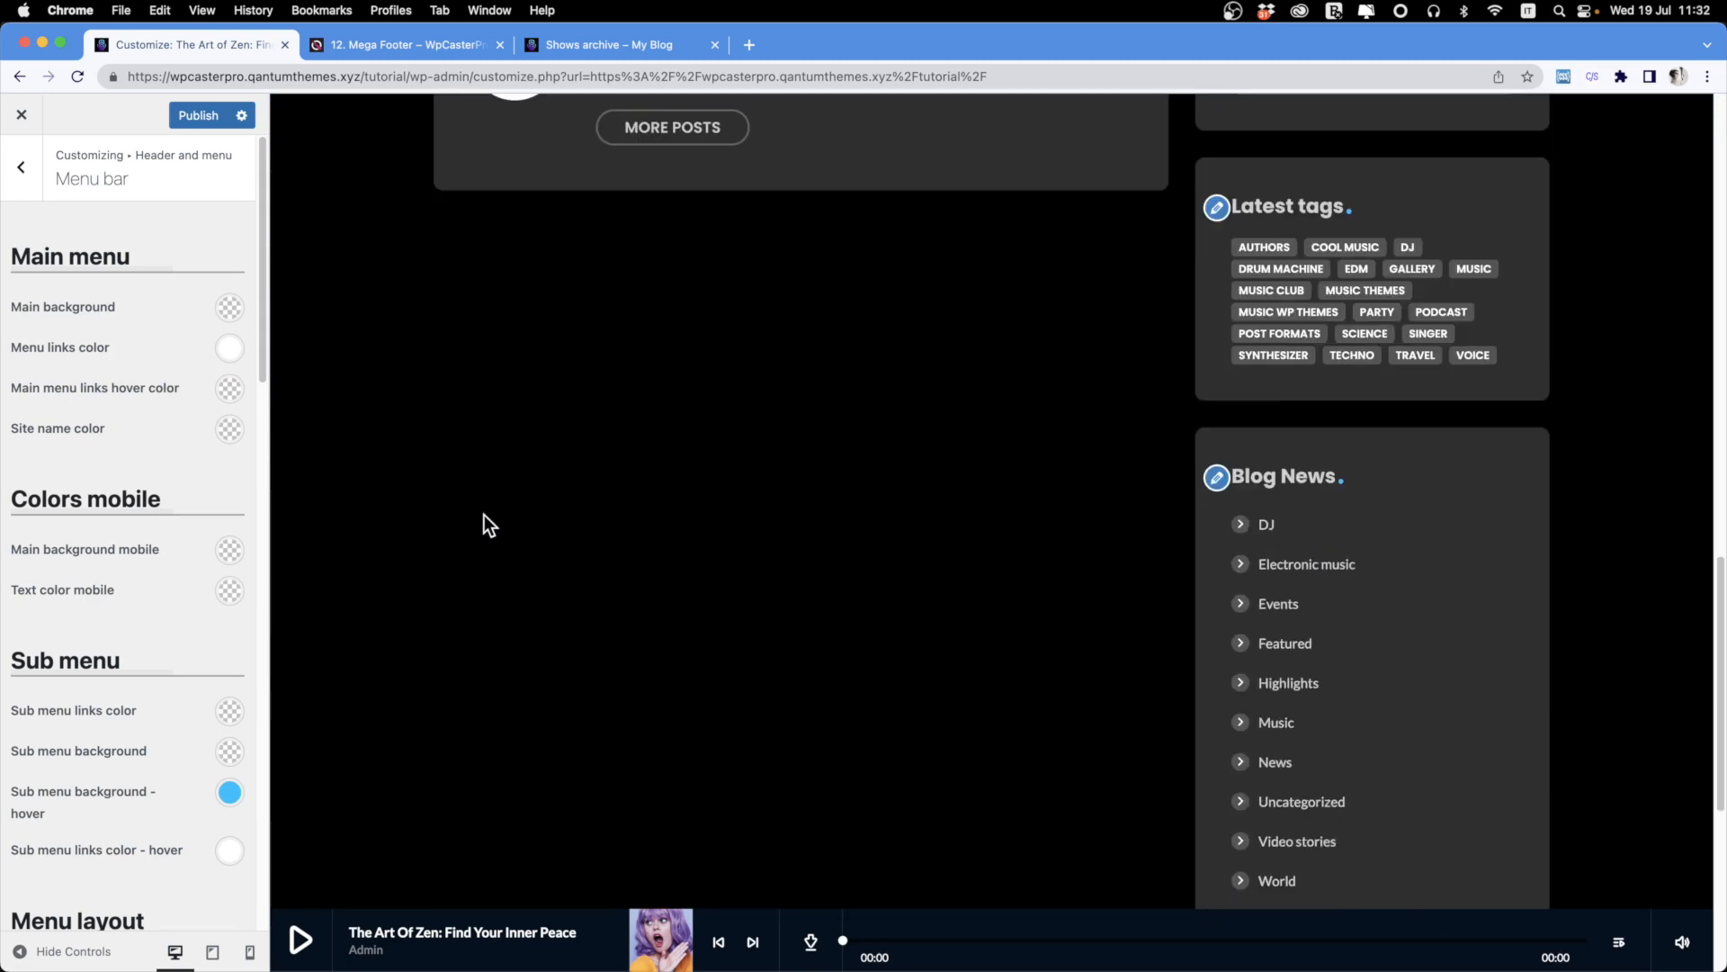
pyautogui.scroll(8, 503, 558)
pyautogui.scroll(-8, 175, 414)
pyautogui.scroll(-6, 180, 444)
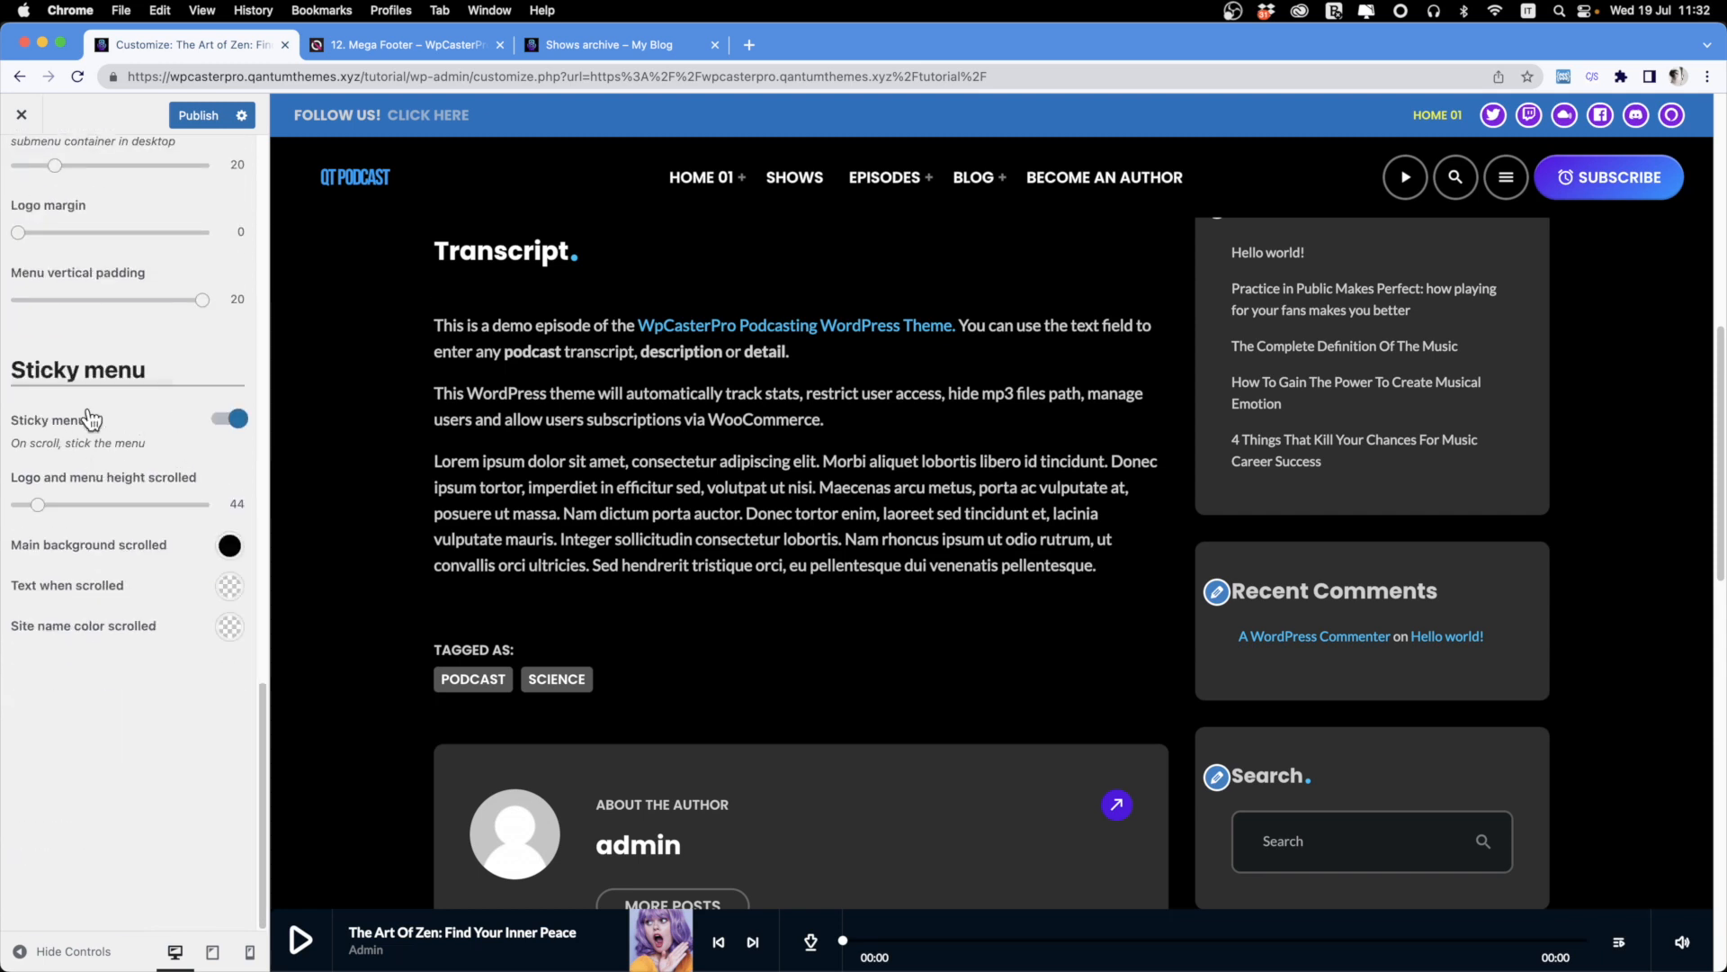
pyautogui.click(237, 422)
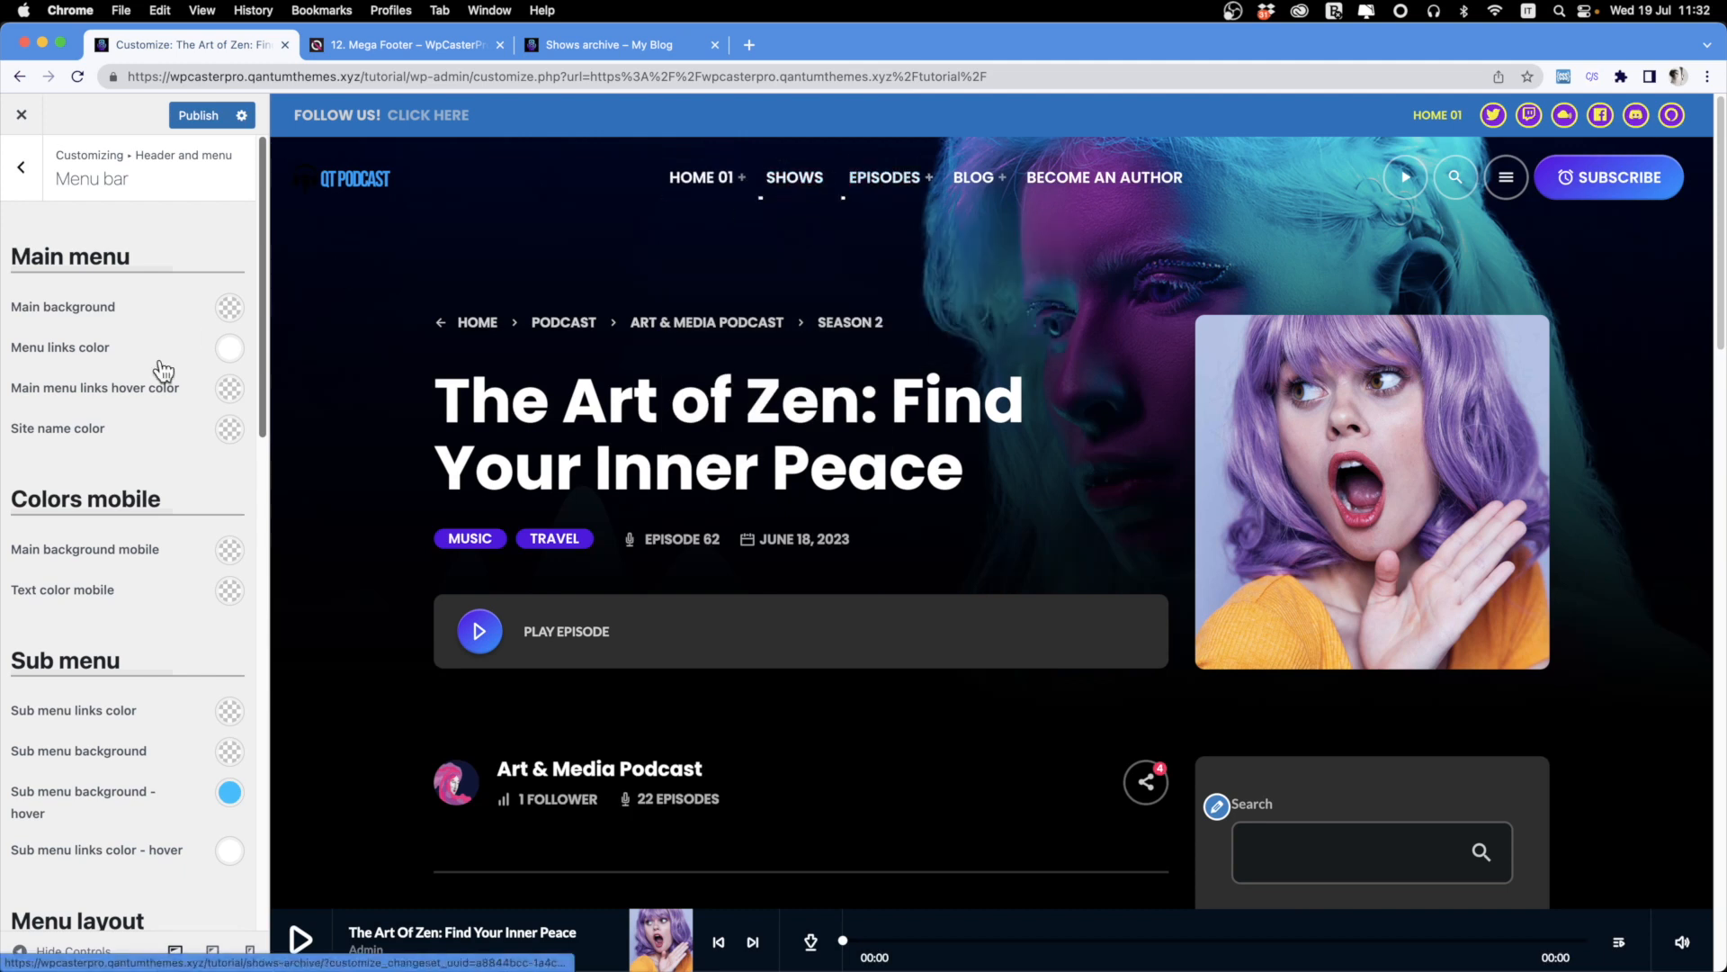
# Set the main menu's links color to a bright blue.
pyautogui.click(230, 349)
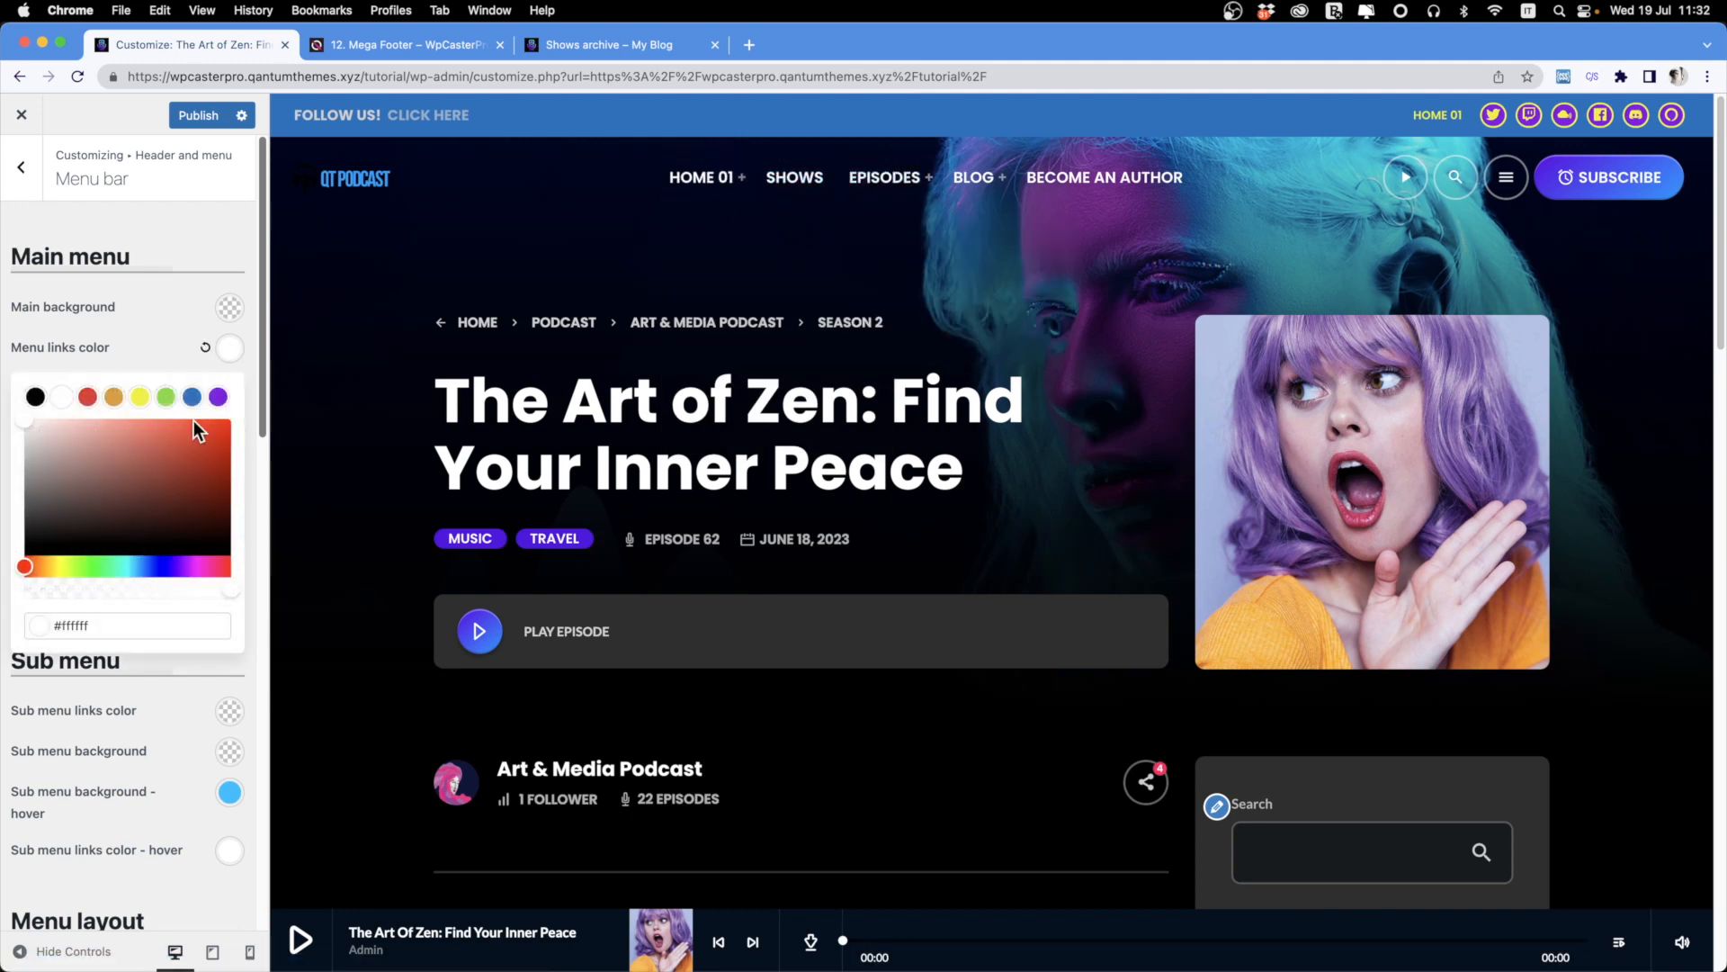
pyautogui.click(193, 399)
pyautogui.moveTo(198, 455); pyautogui.dragTo(218, 437)
pyautogui.click(163, 322)
# Set the main menu links' hover color to teal #1faabf.
pyautogui.click(230, 388)
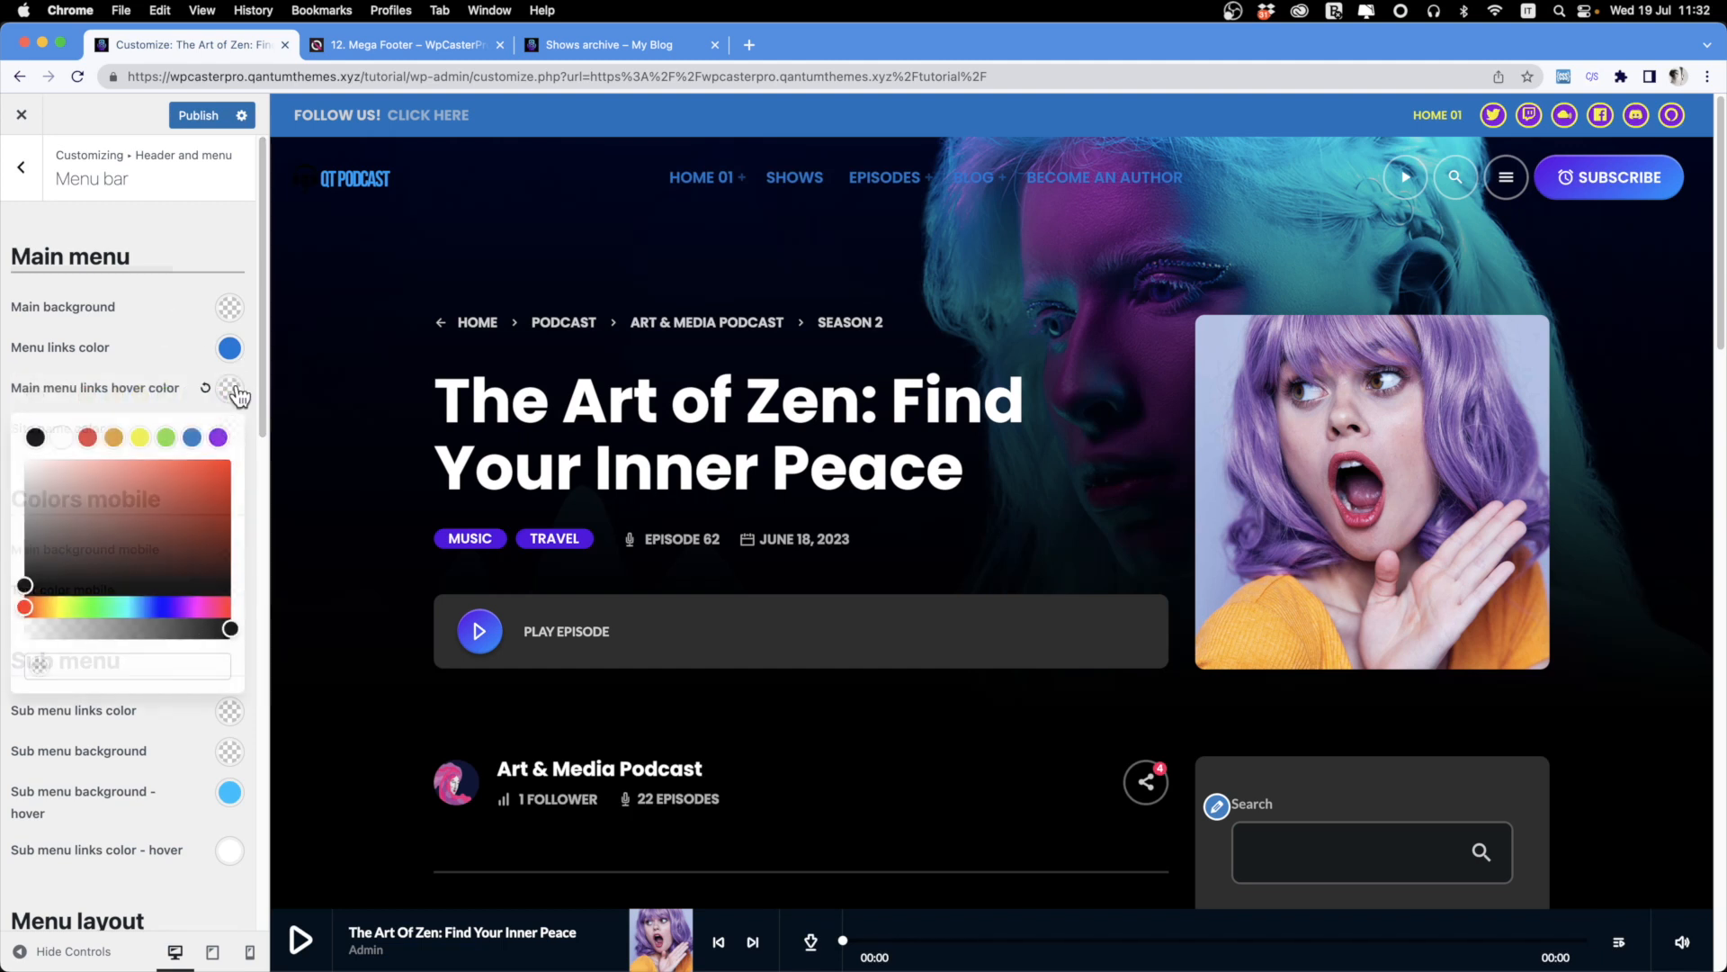
pyautogui.click(193, 438)
pyautogui.moveTo(165, 601); pyautogui.dragTo(132, 607)
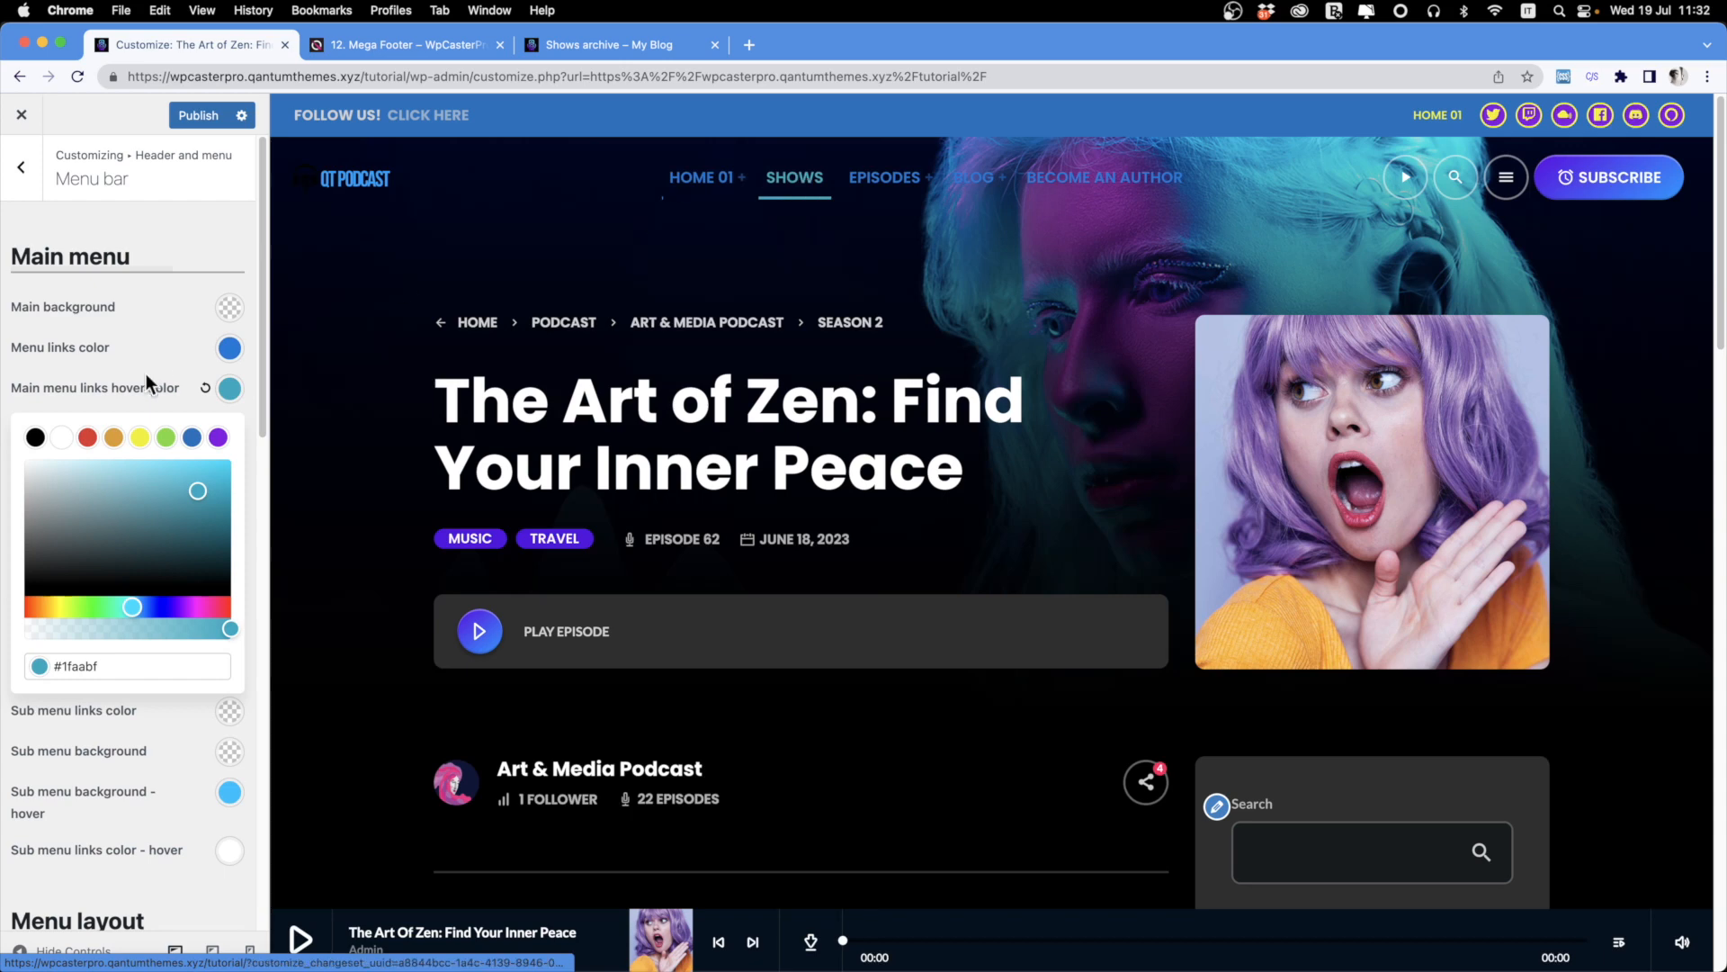
pyautogui.click(115, 360)
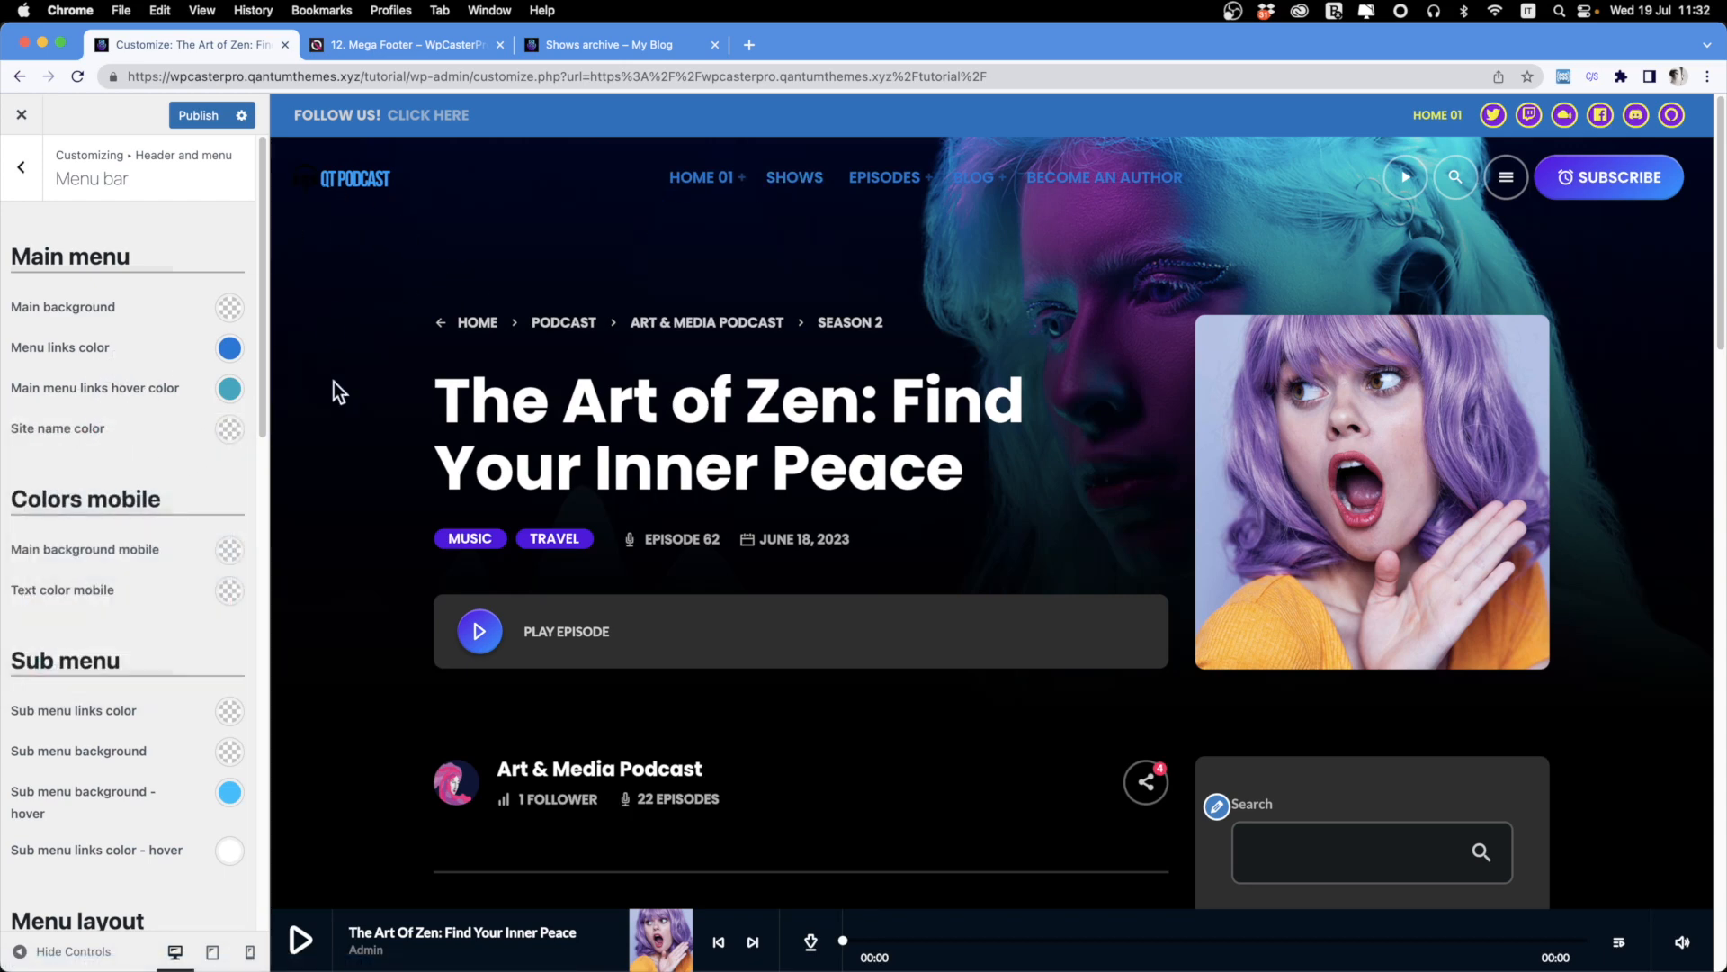
# Turn the sticky menu back on in the menu bar settings.
pyautogui.scroll(-5, 613, 435)
pyautogui.scroll(6, 607, 448)
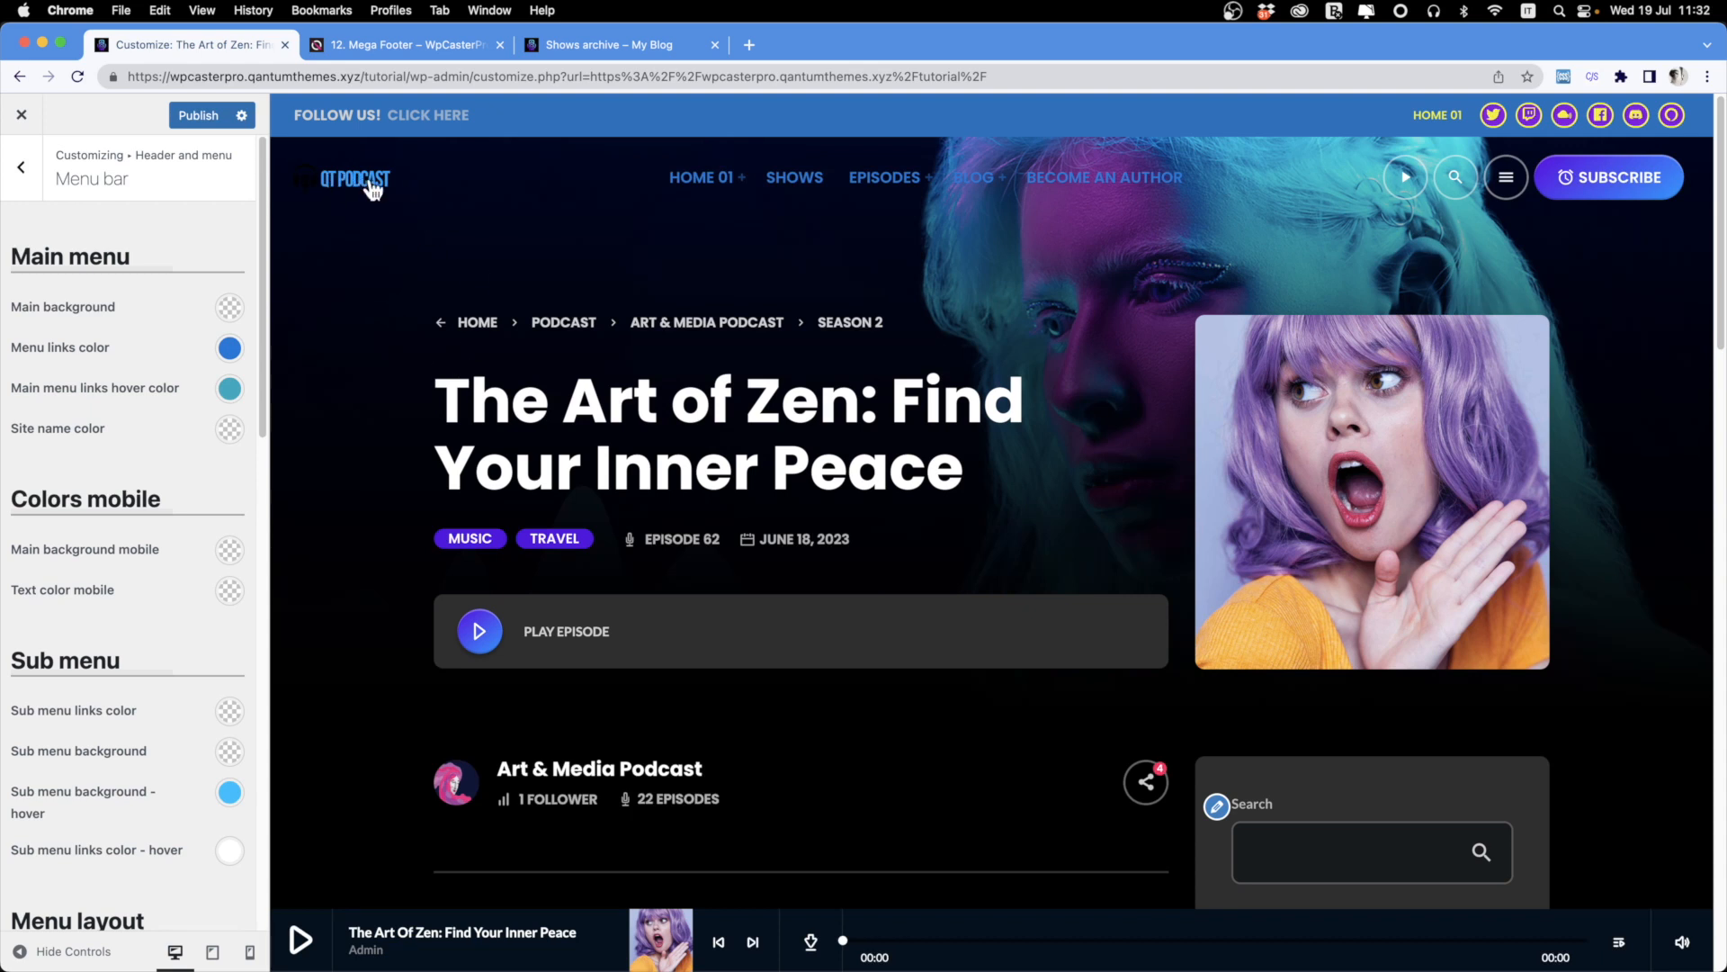
pyautogui.scroll(-15, 229, 558)
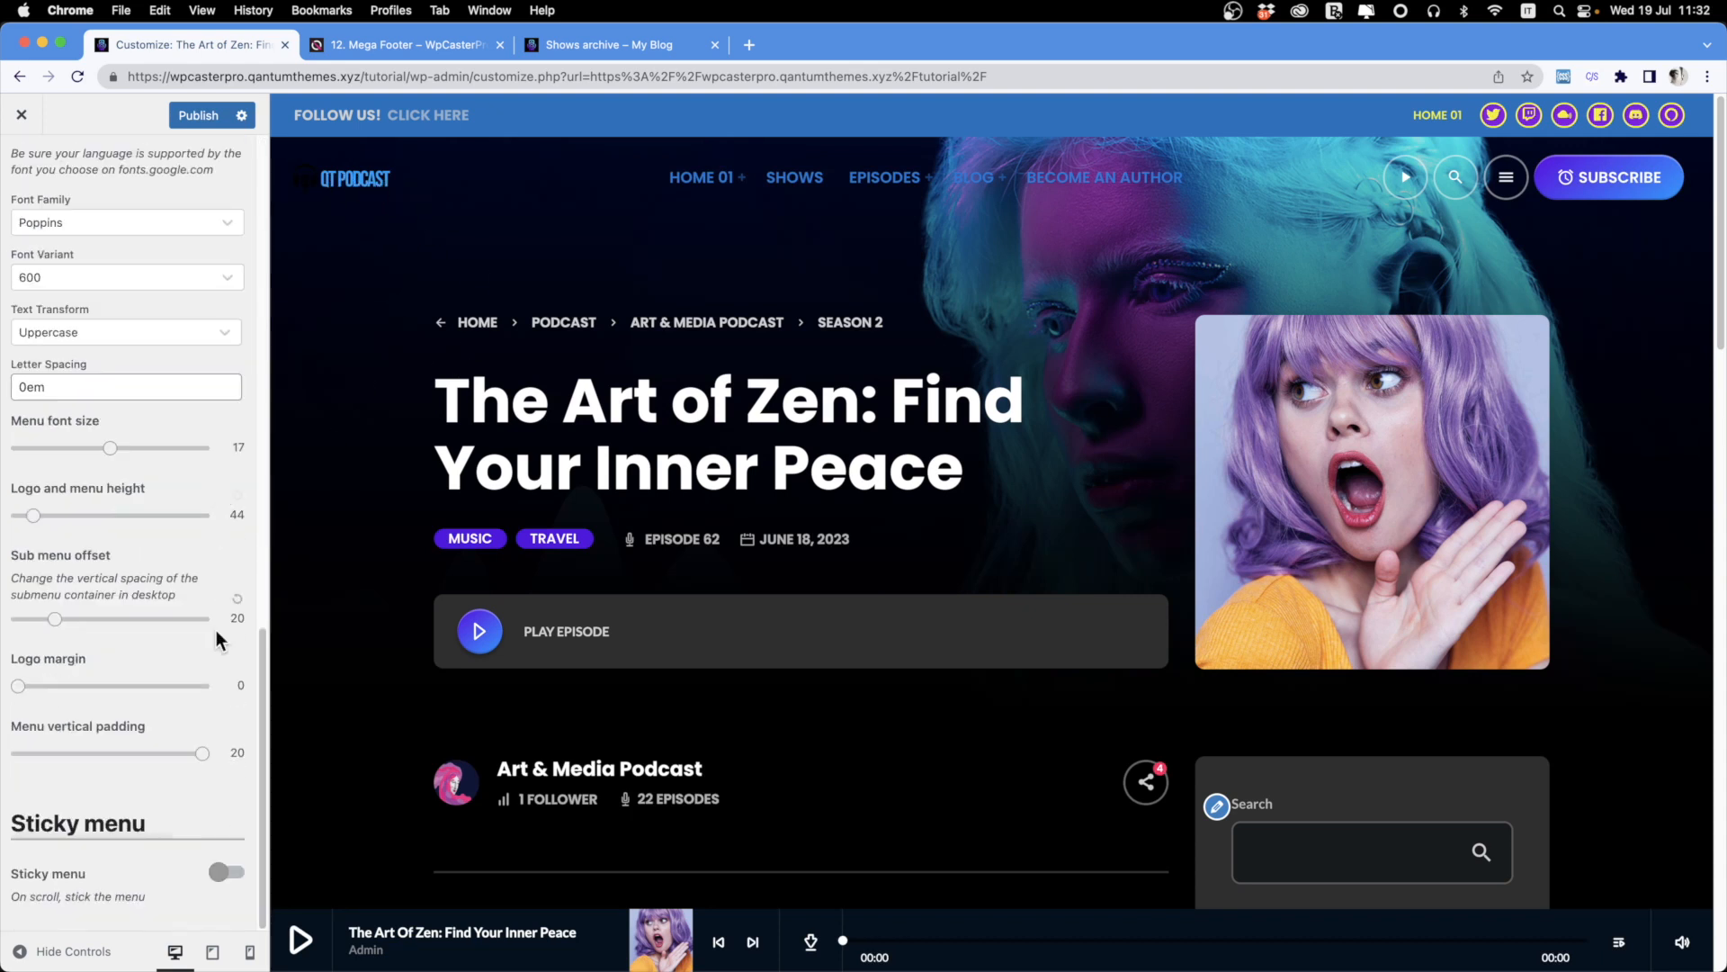
pyautogui.click(228, 874)
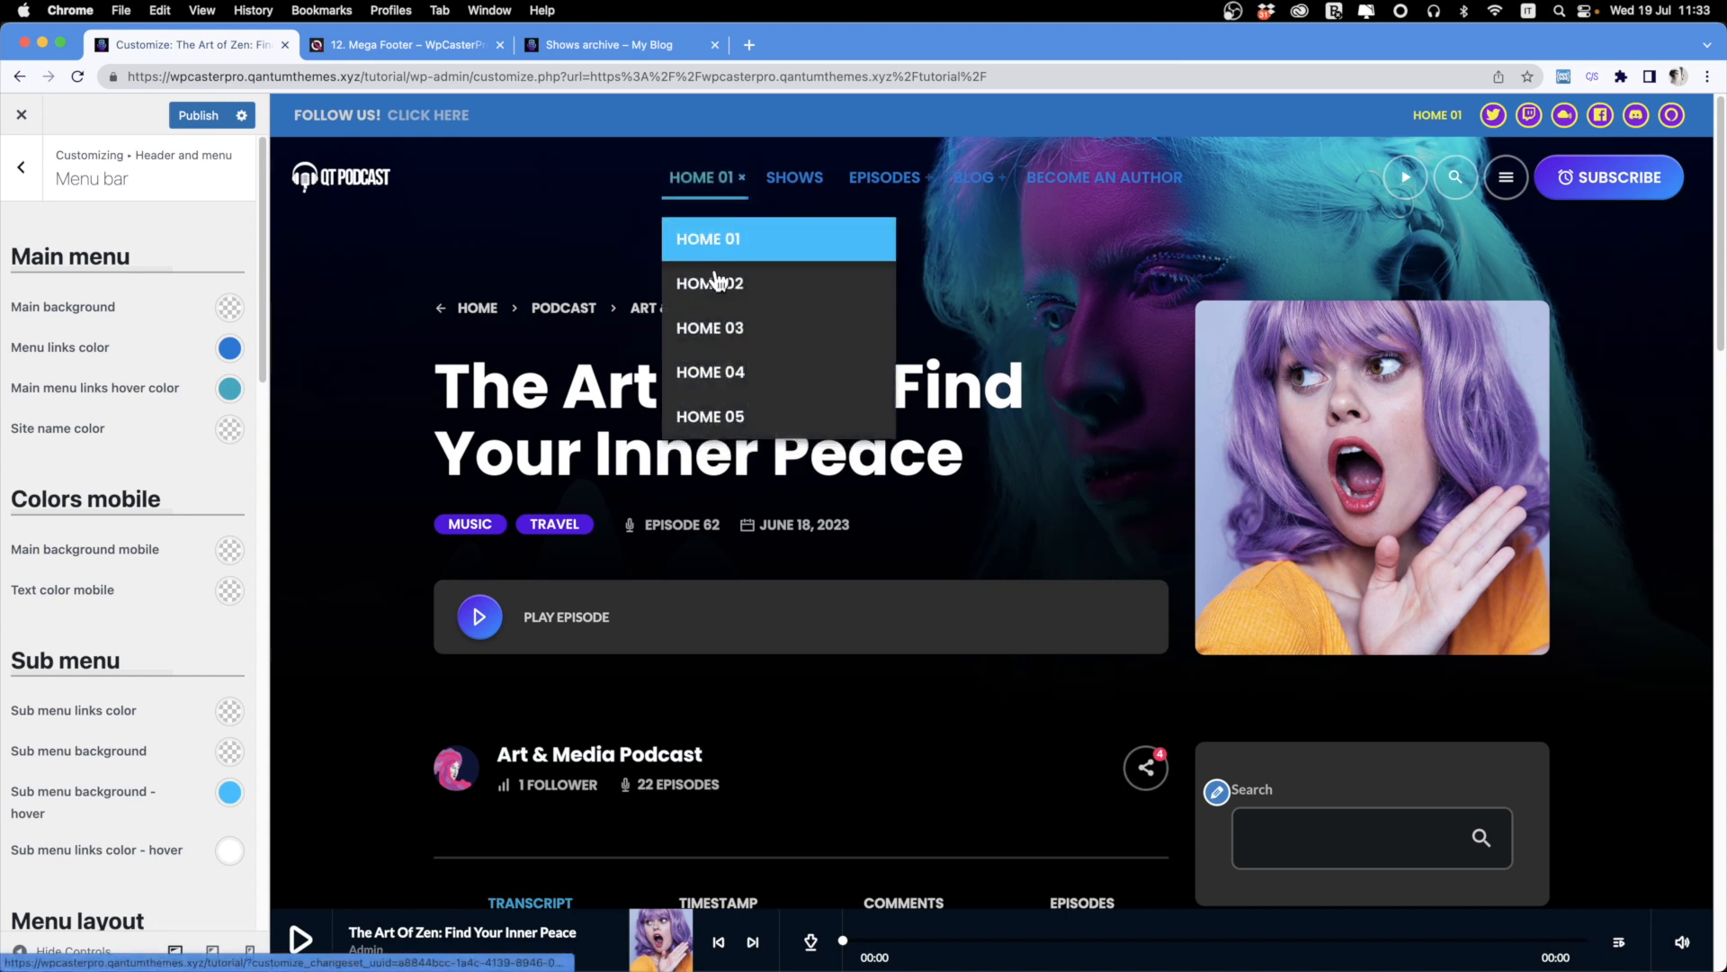
# Set the sub menu's background color to purple #8224e3.
pyautogui.scroll(-4, 69, 539)
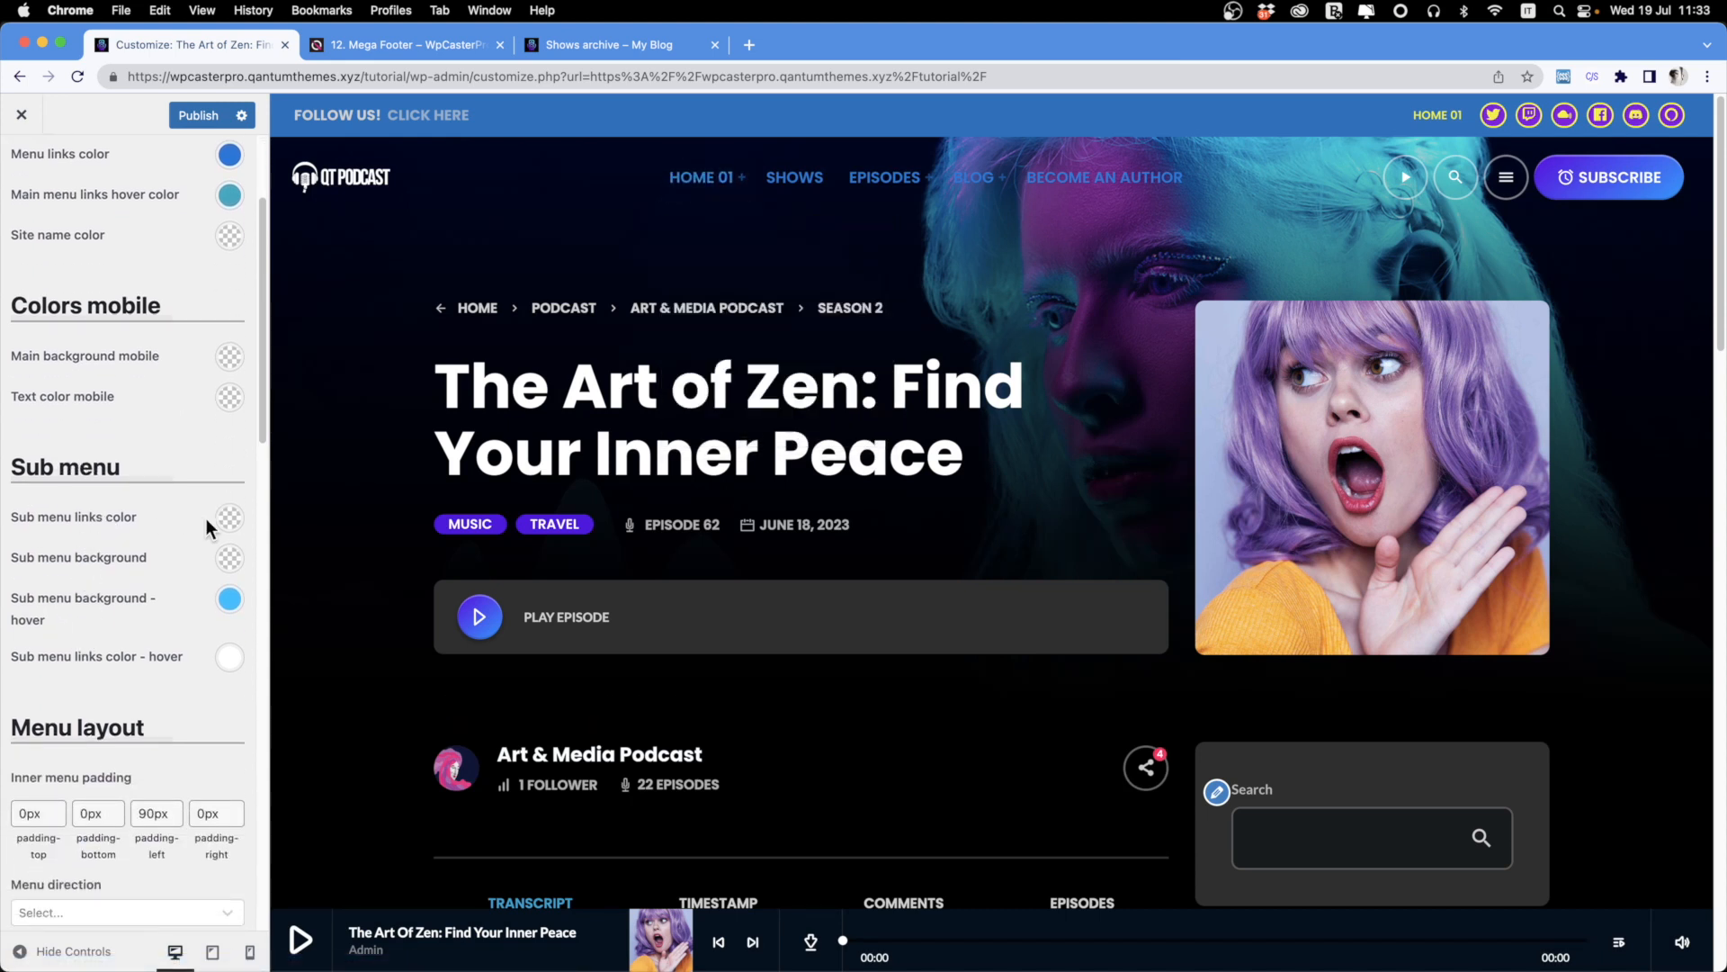
pyautogui.click(229, 557)
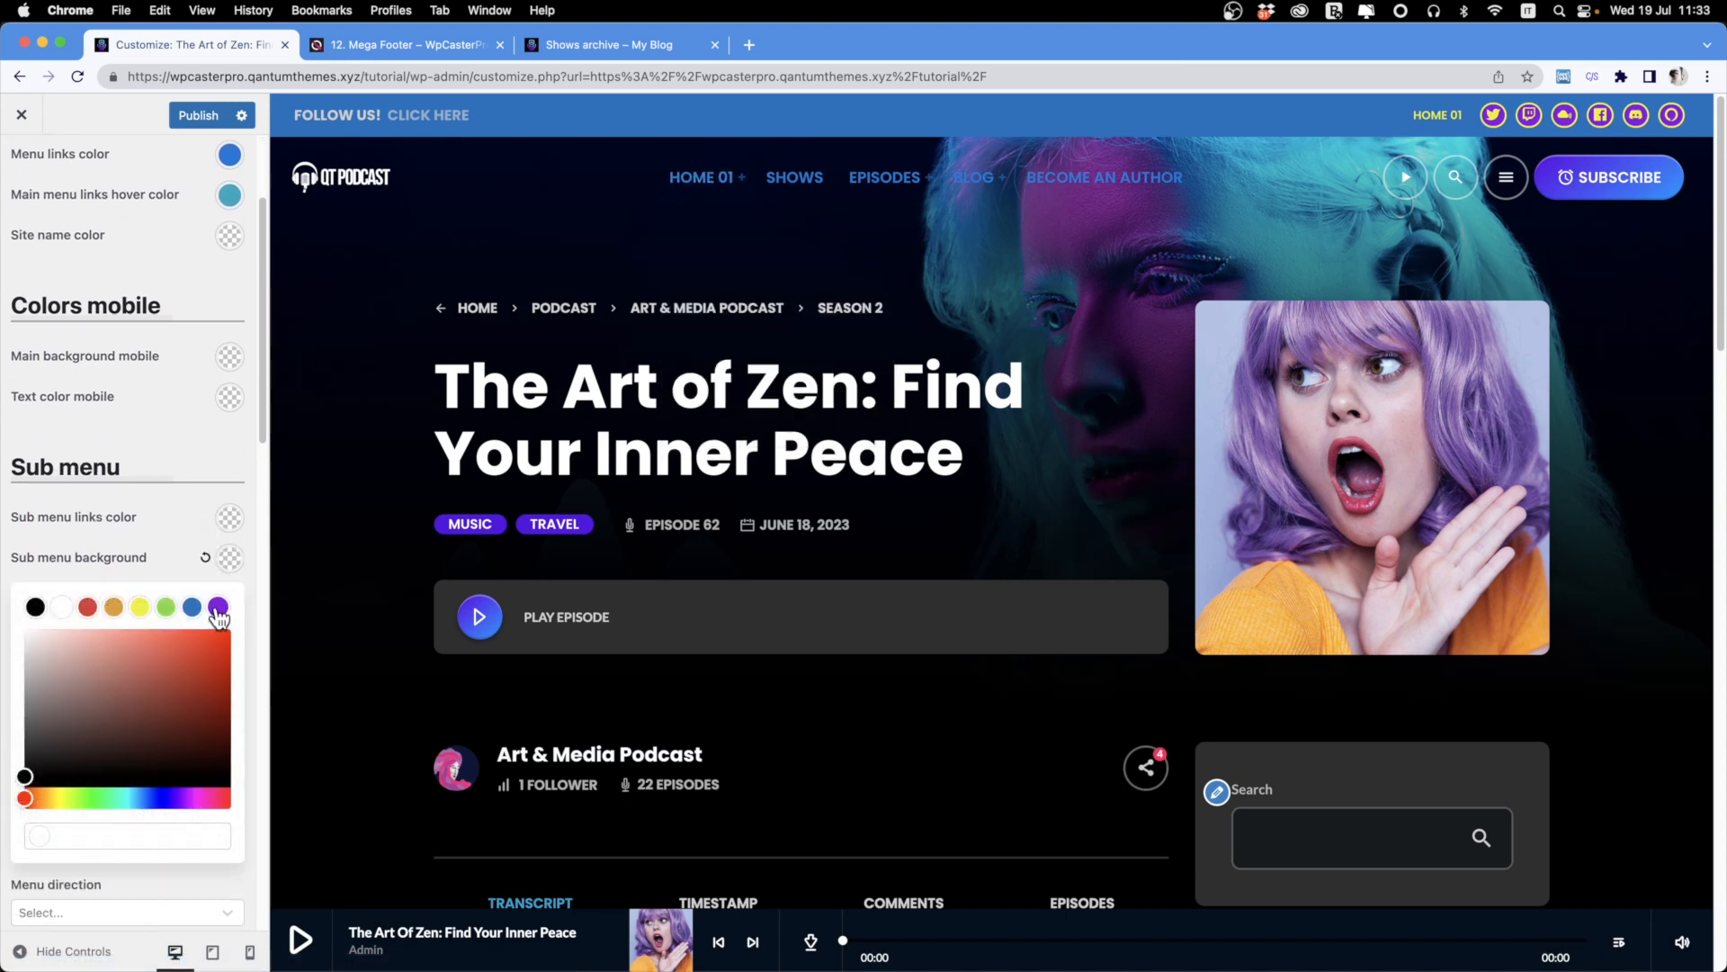
pyautogui.click(218, 607)
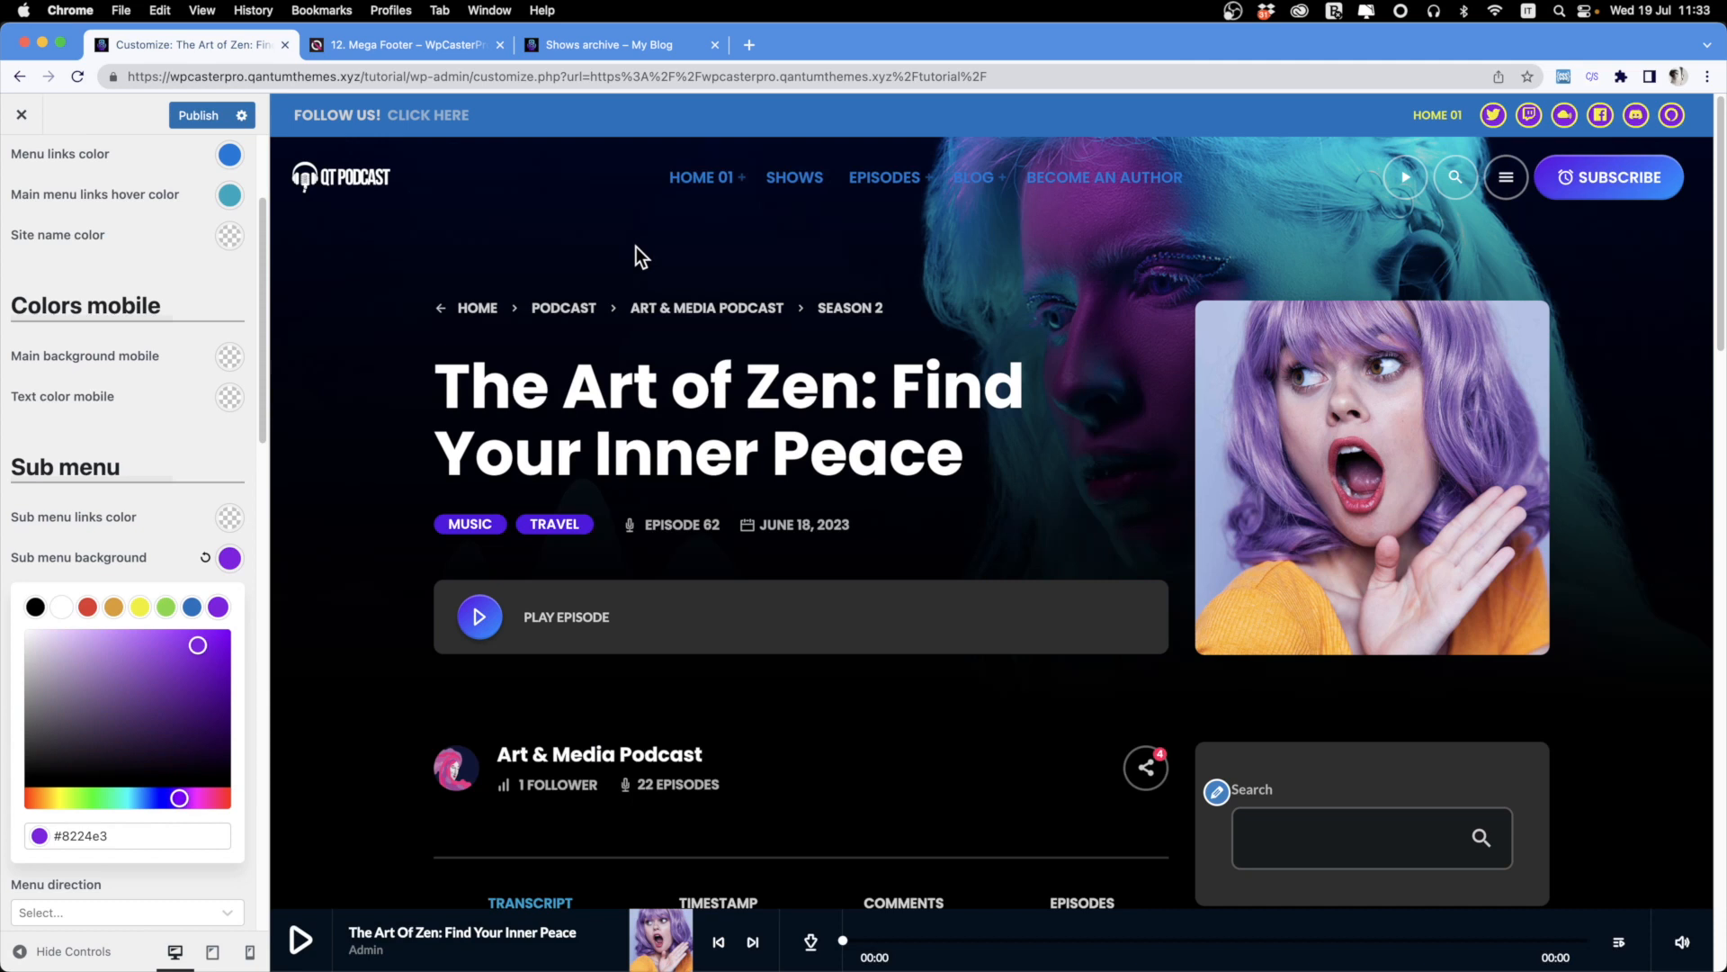
pyautogui.click(165, 562)
# Set the sub menu's hover background to dark purple #35006a and preview it on the Home 01 submenu.
pyautogui.click(230, 598)
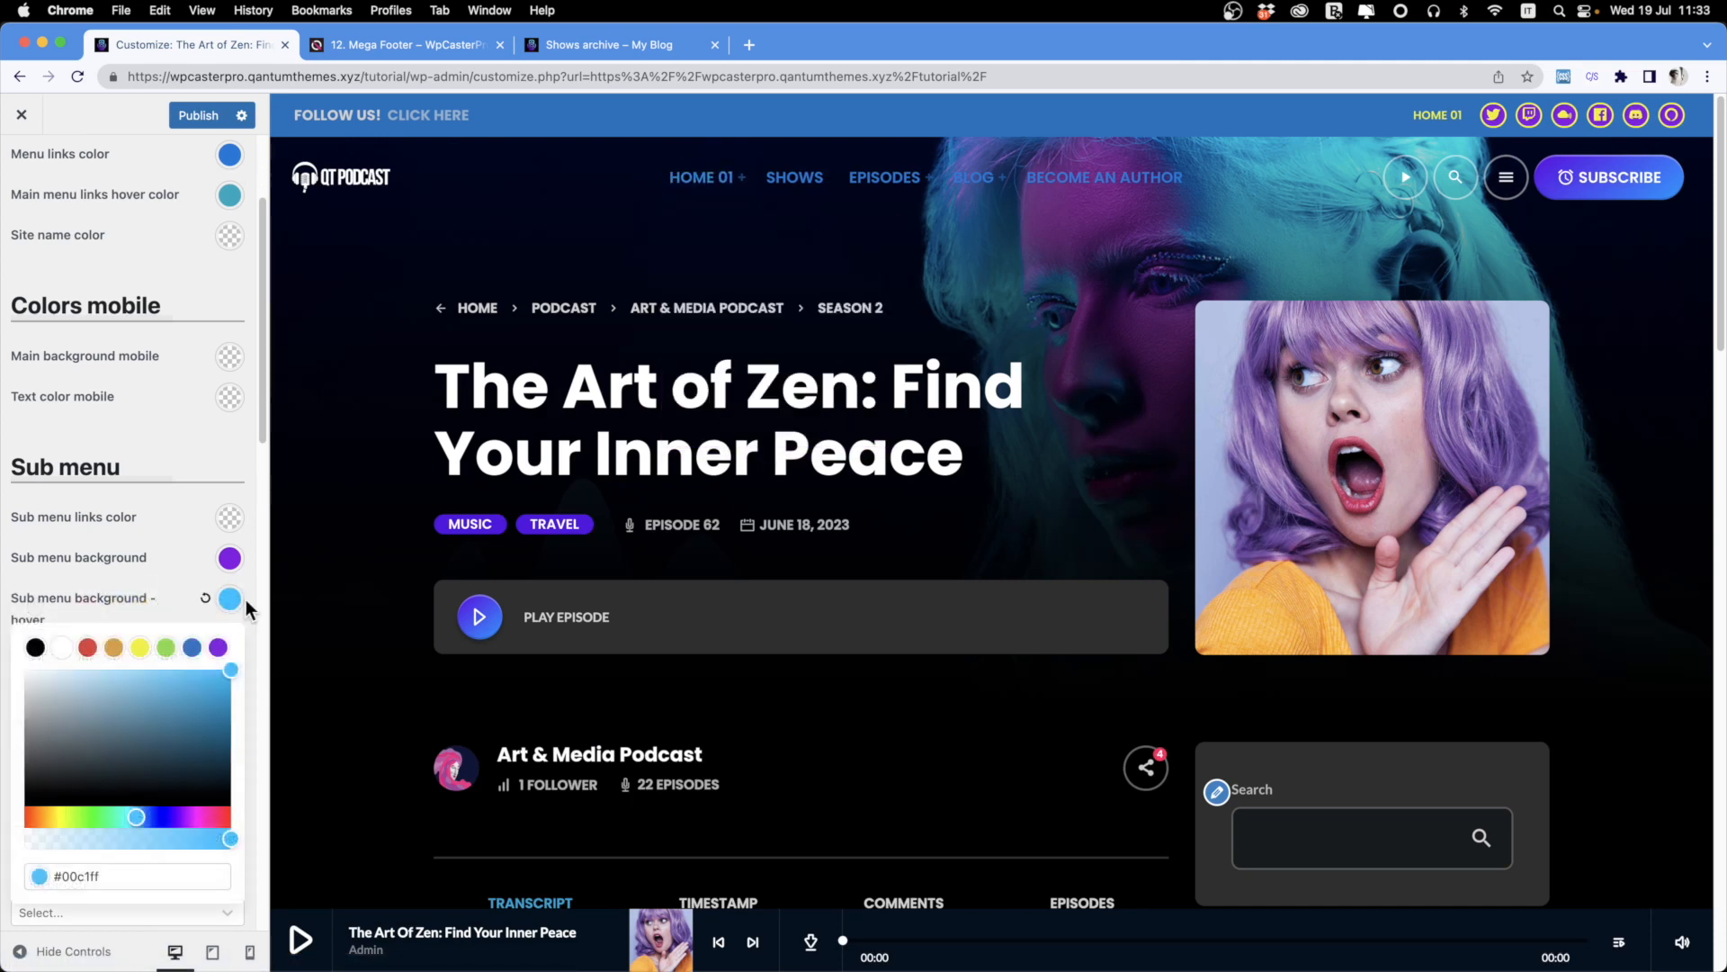
pyautogui.click(218, 646)
pyautogui.click(208, 711)
pyautogui.moveTo(208, 711); pyautogui.dragTo(231, 743)
pyautogui.moveTo(706, 176)
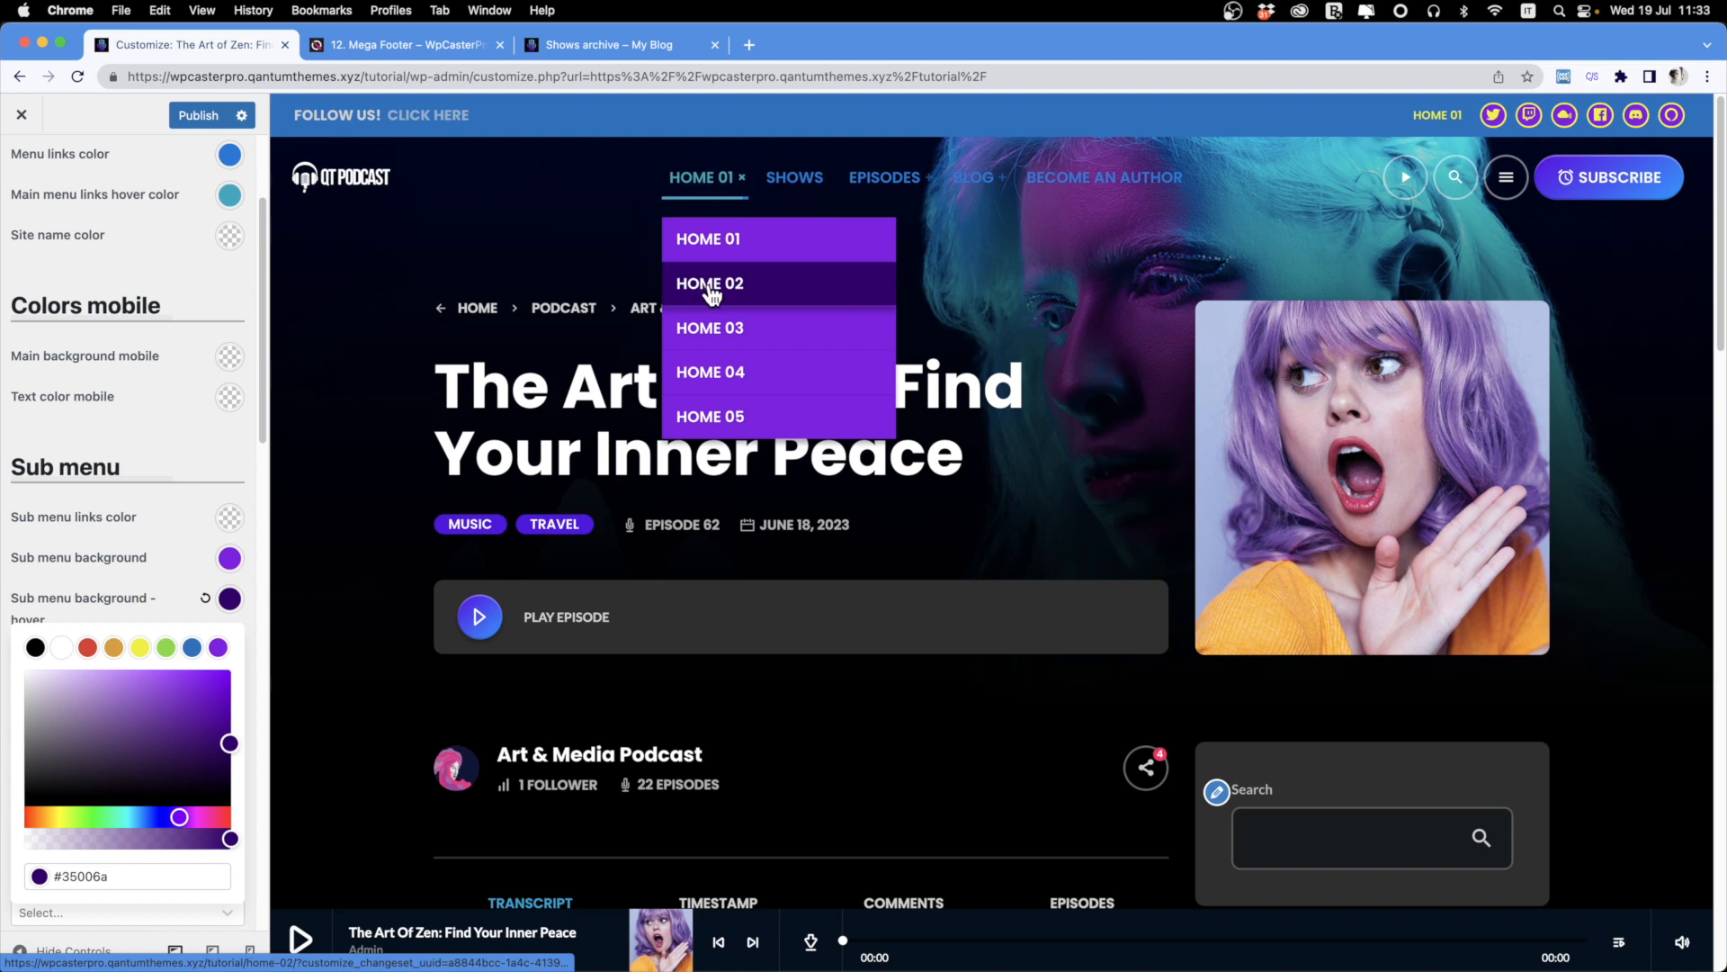
# Set the sub menu links color to light blue #0fbef4 and preview it on the Home 01 submenu.
pyautogui.click(65, 561)
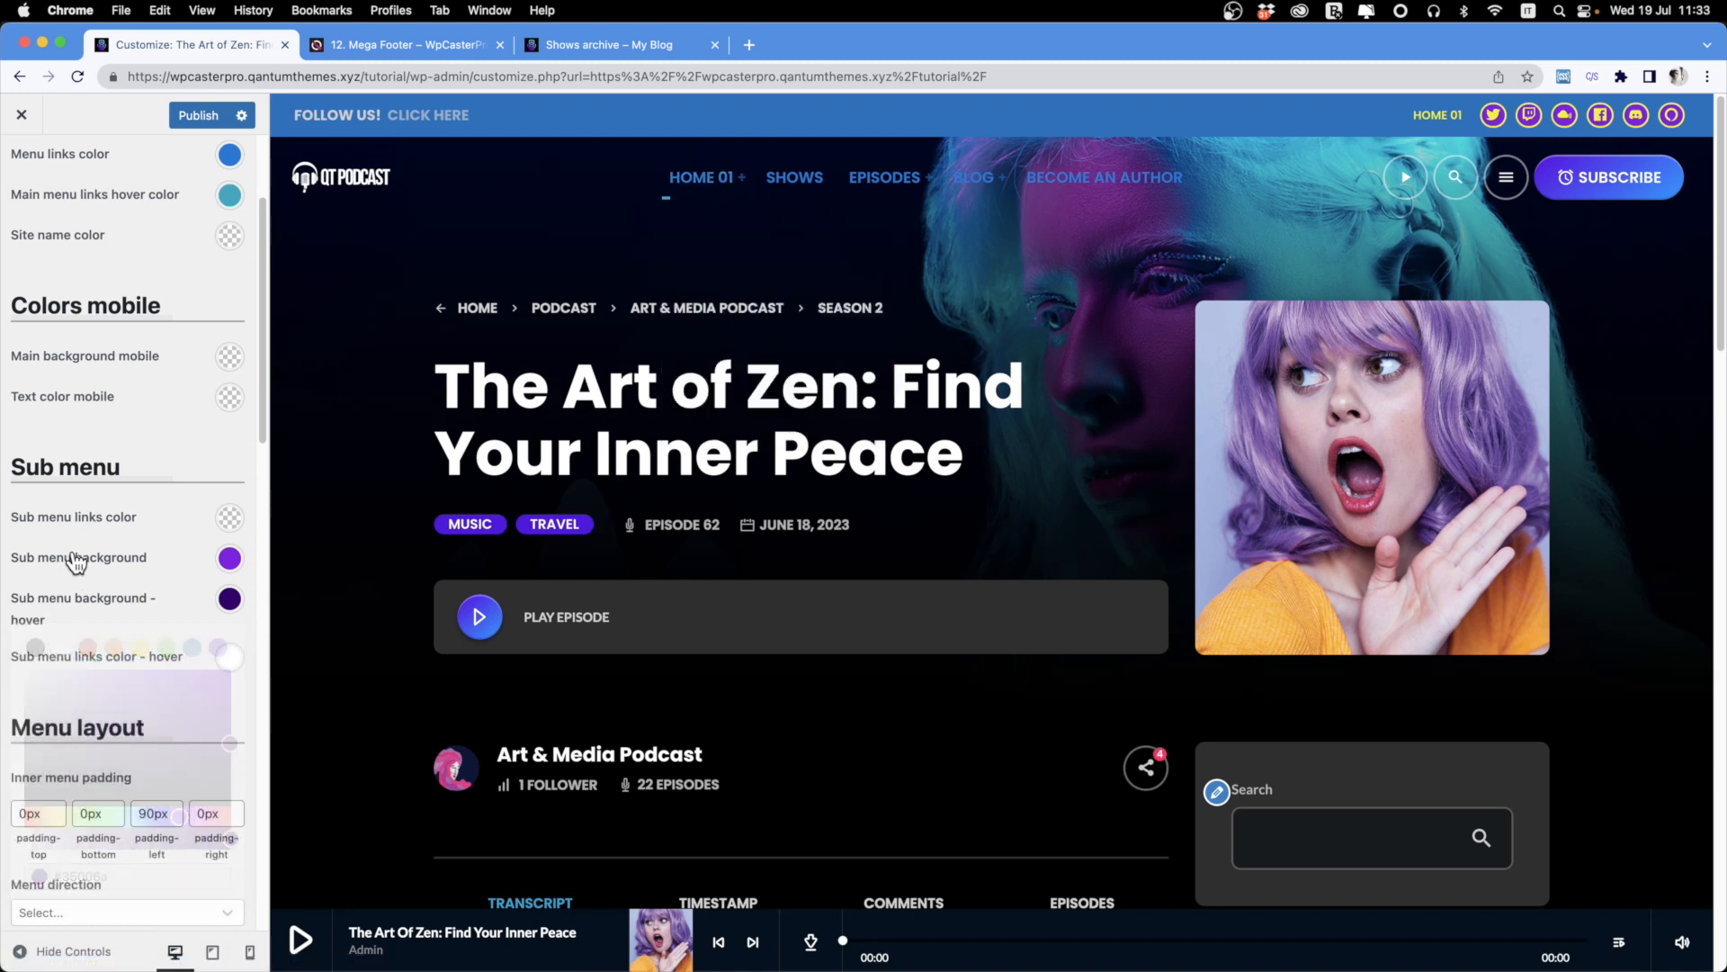
pyautogui.click(229, 519)
pyautogui.click(193, 568)
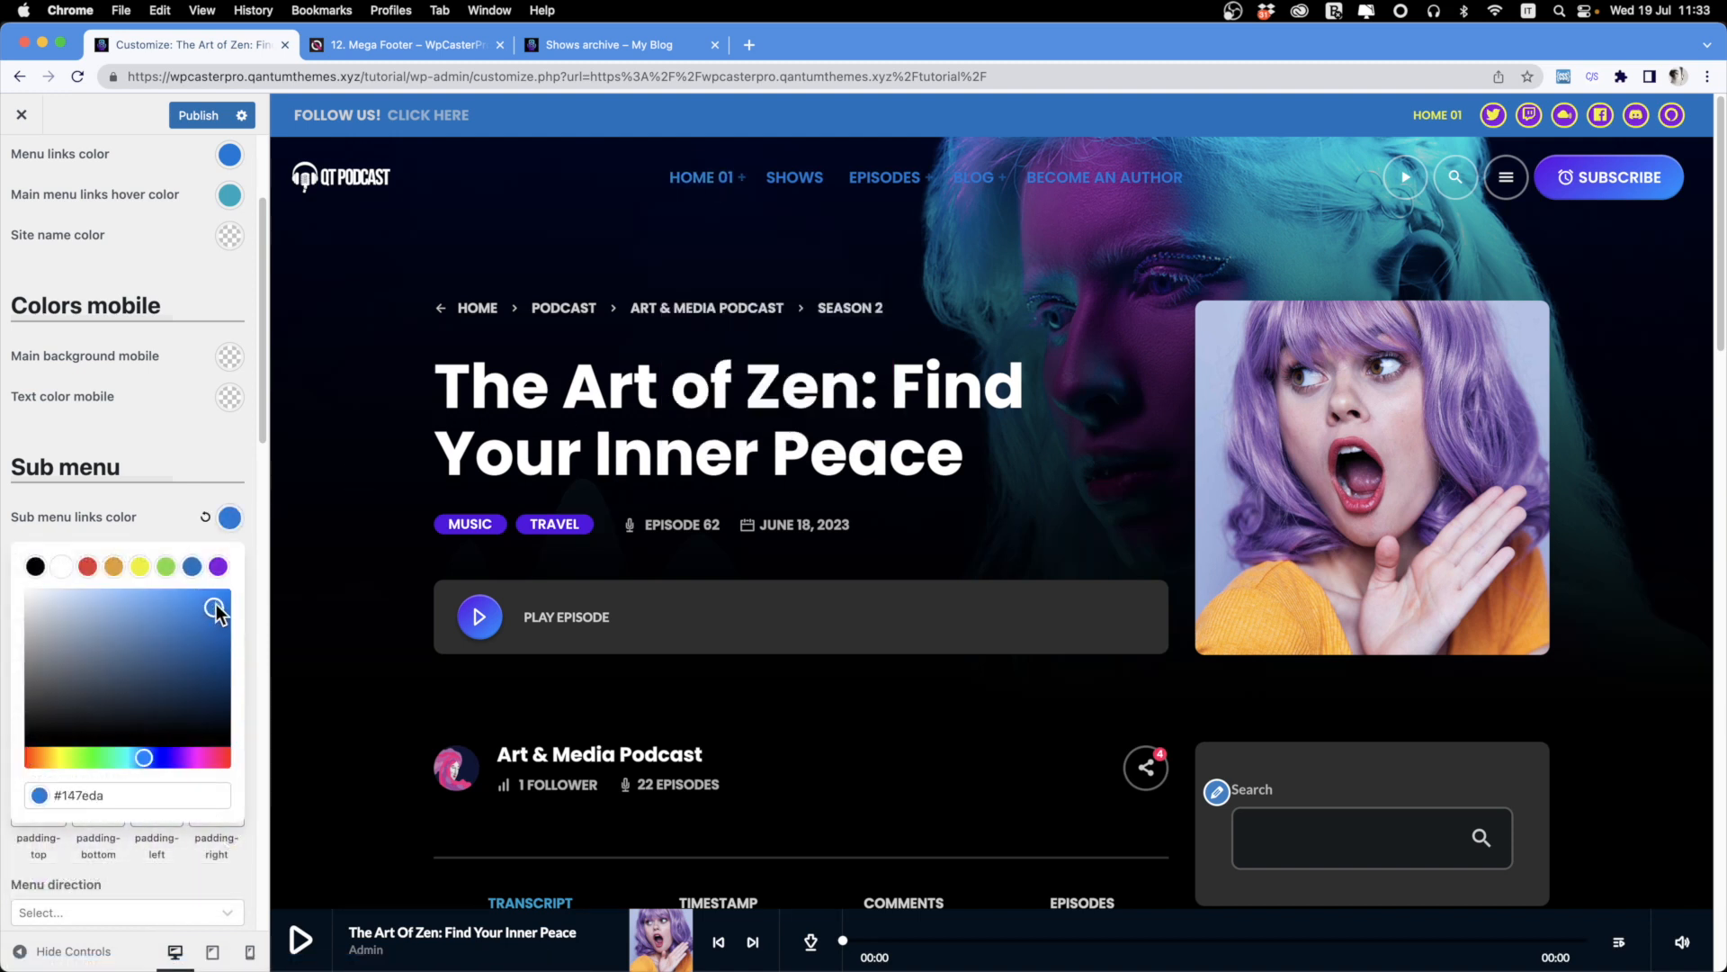
pyautogui.click(137, 756)
pyautogui.moveTo(733, 170)
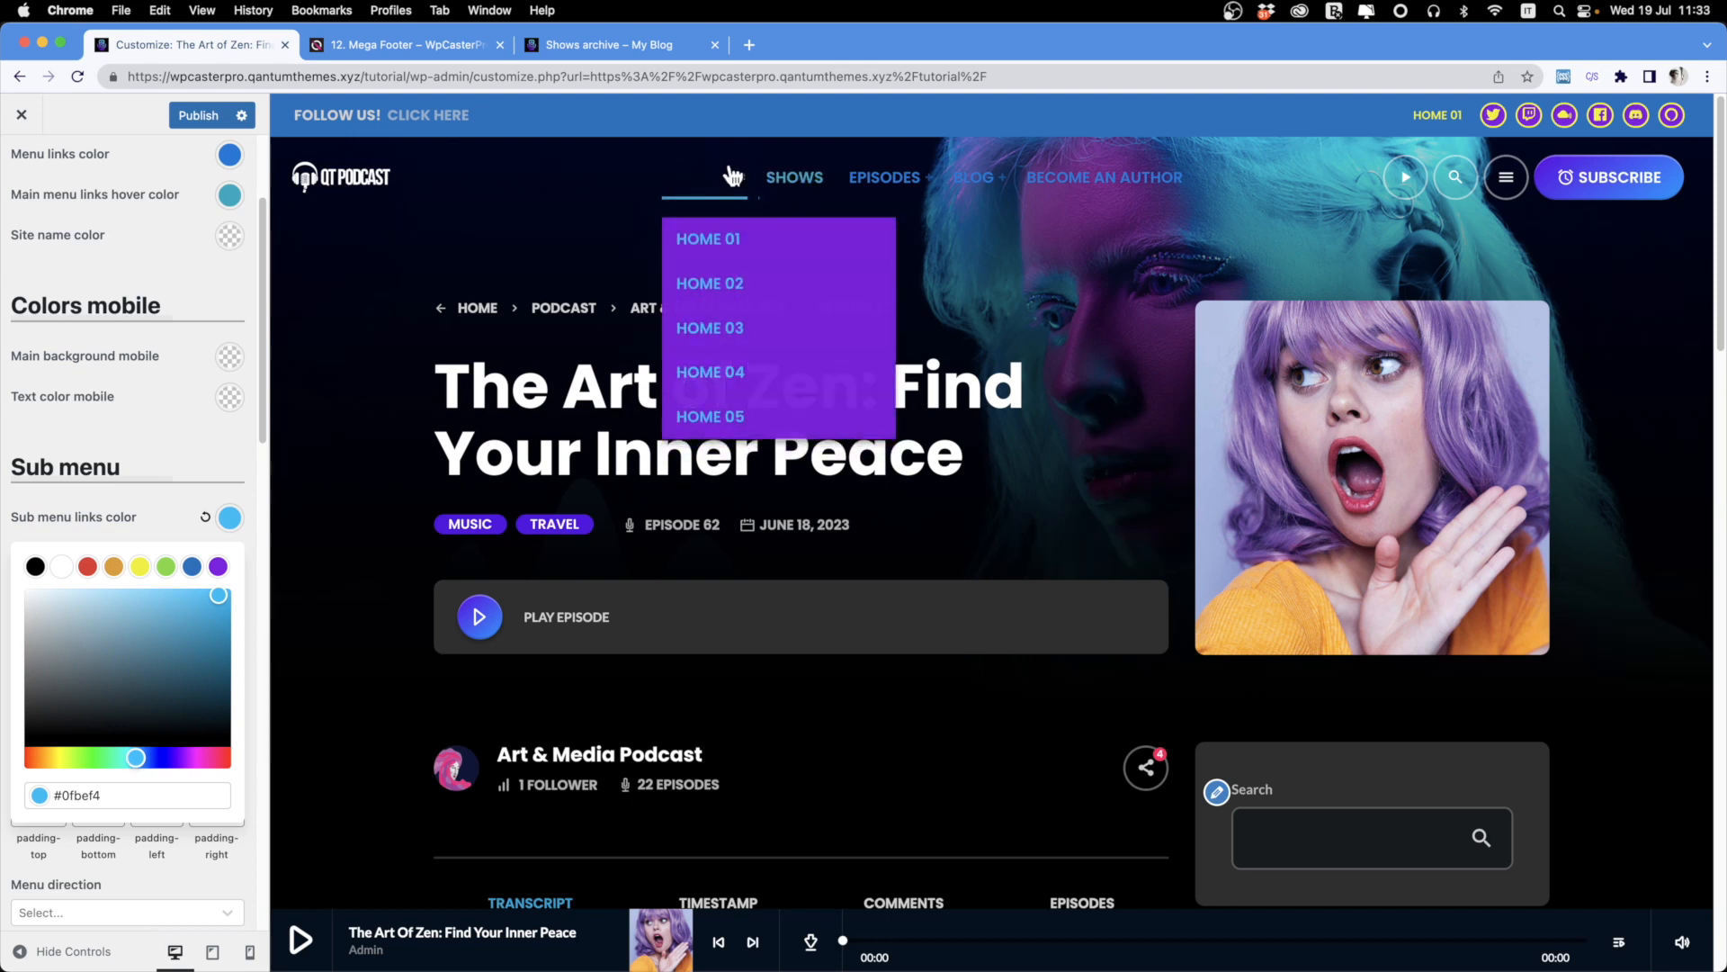
pyautogui.click(130, 491)
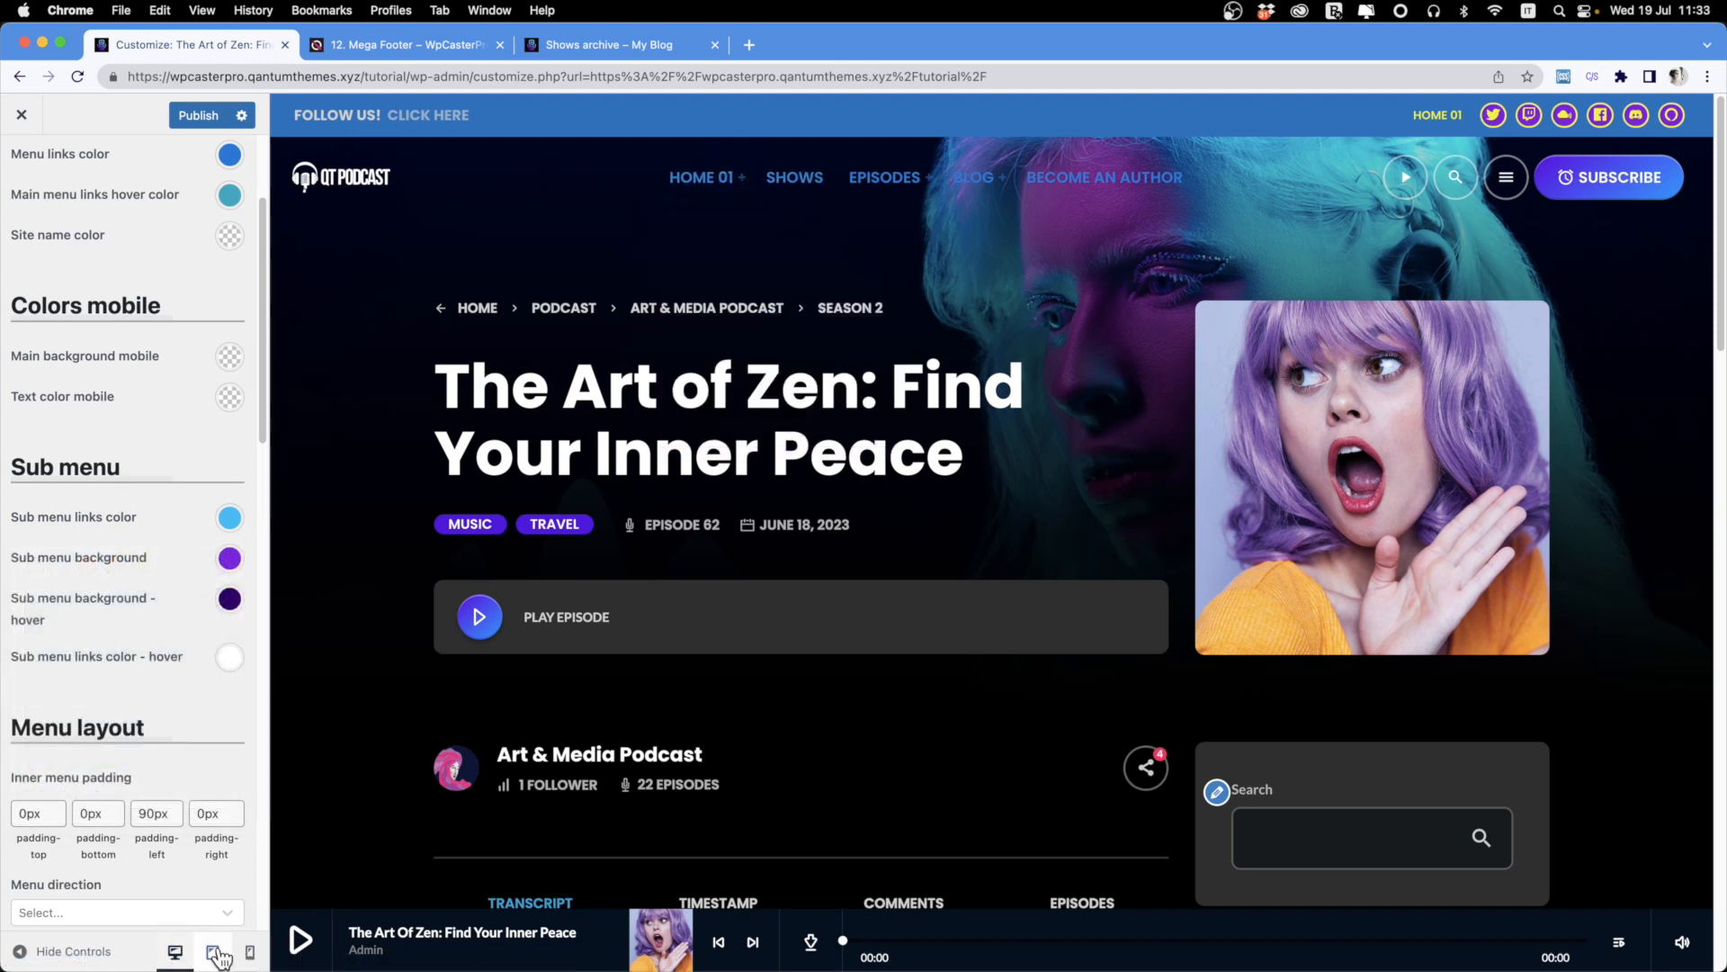
# Switch the preview to mobile and set the main background mobile color to purple #8224e3.
pyautogui.click(250, 952)
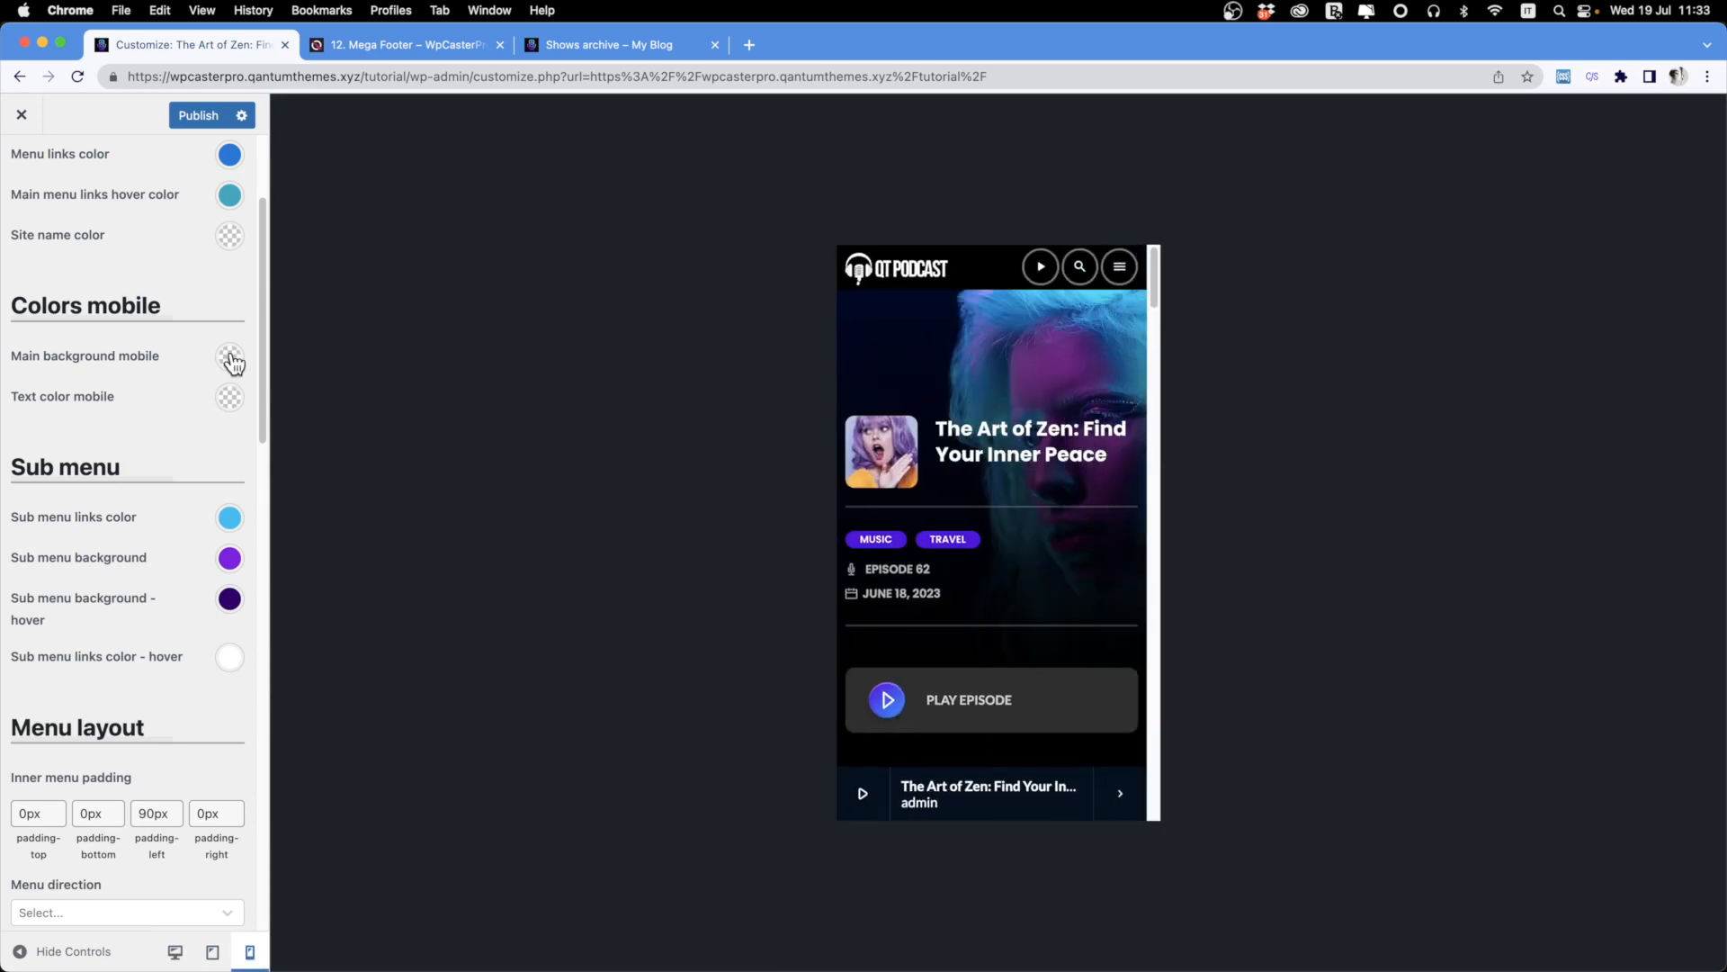
pyautogui.click(230, 359)
pyautogui.click(218, 407)
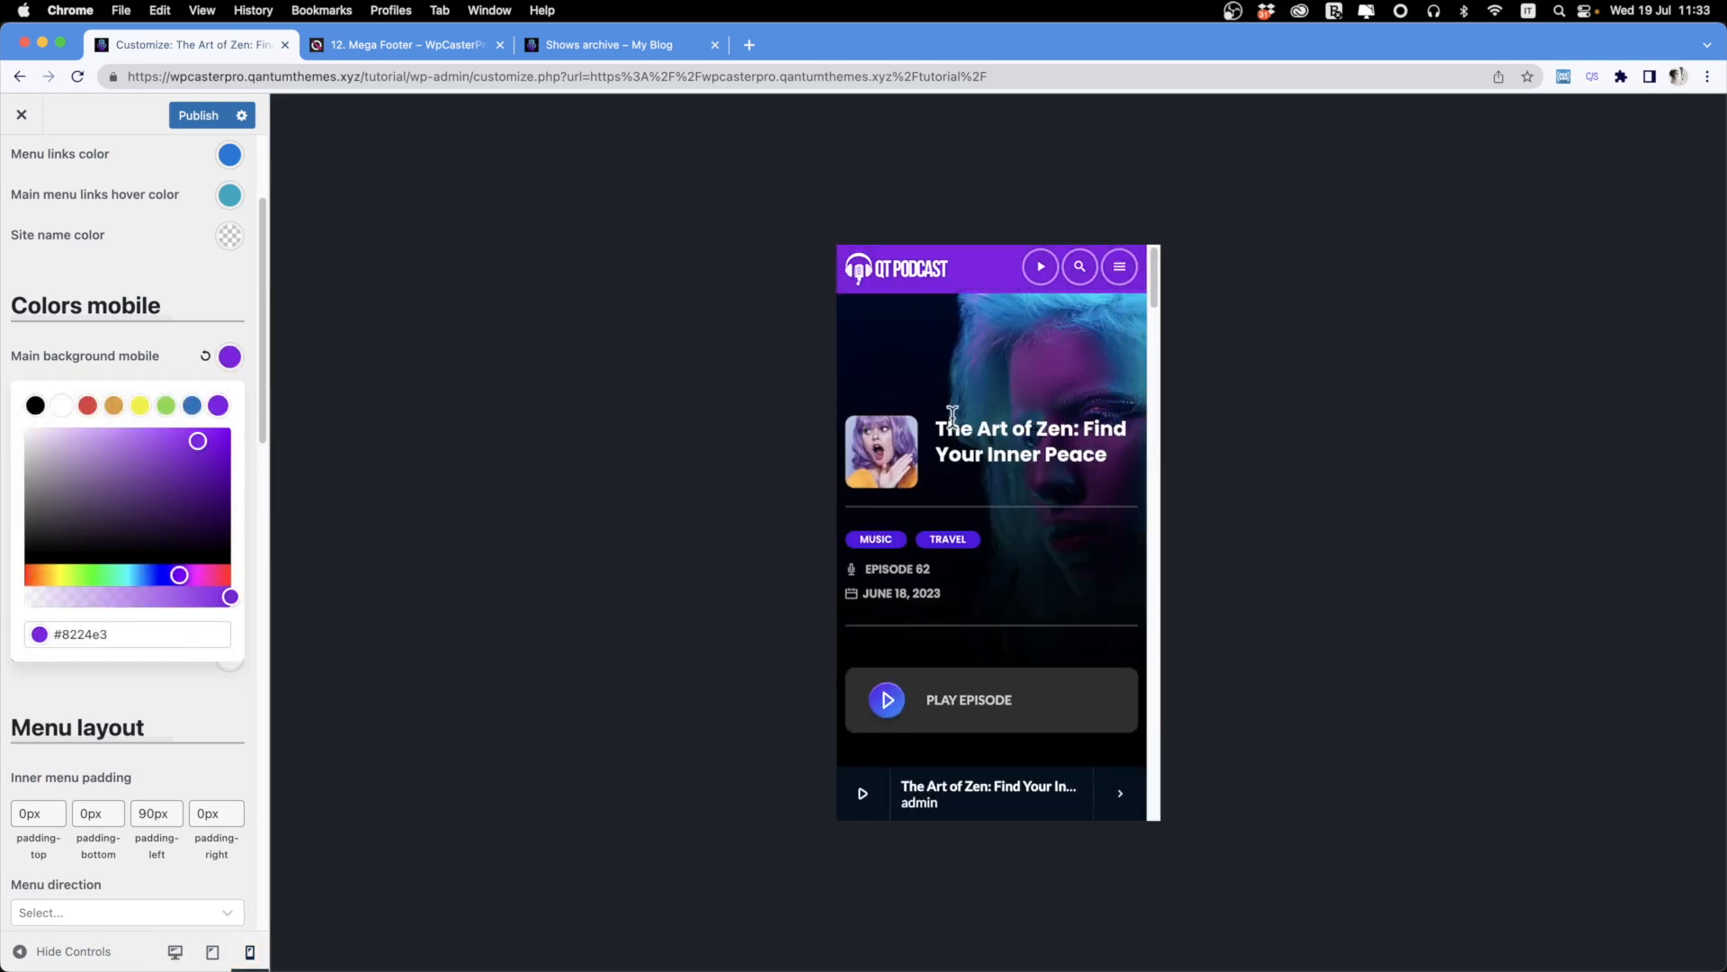
pyautogui.click(111, 343)
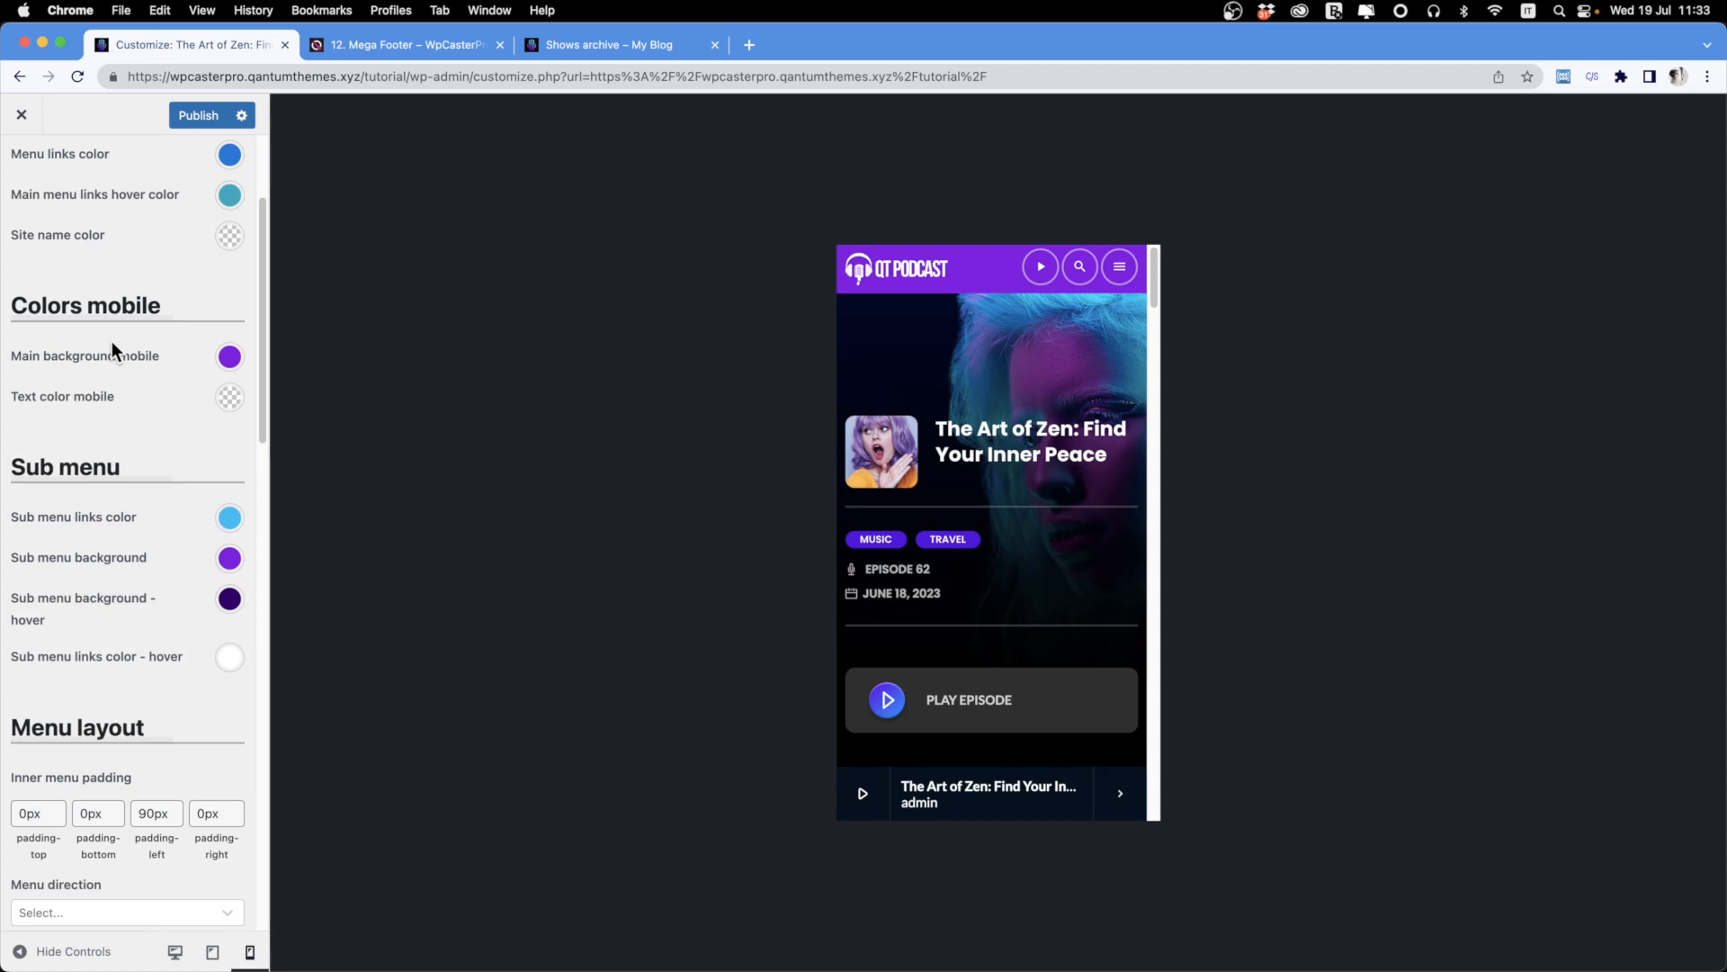
# Try the yellow swatch as the mobile text color and reset that color to its default.
pyautogui.click(230, 397)
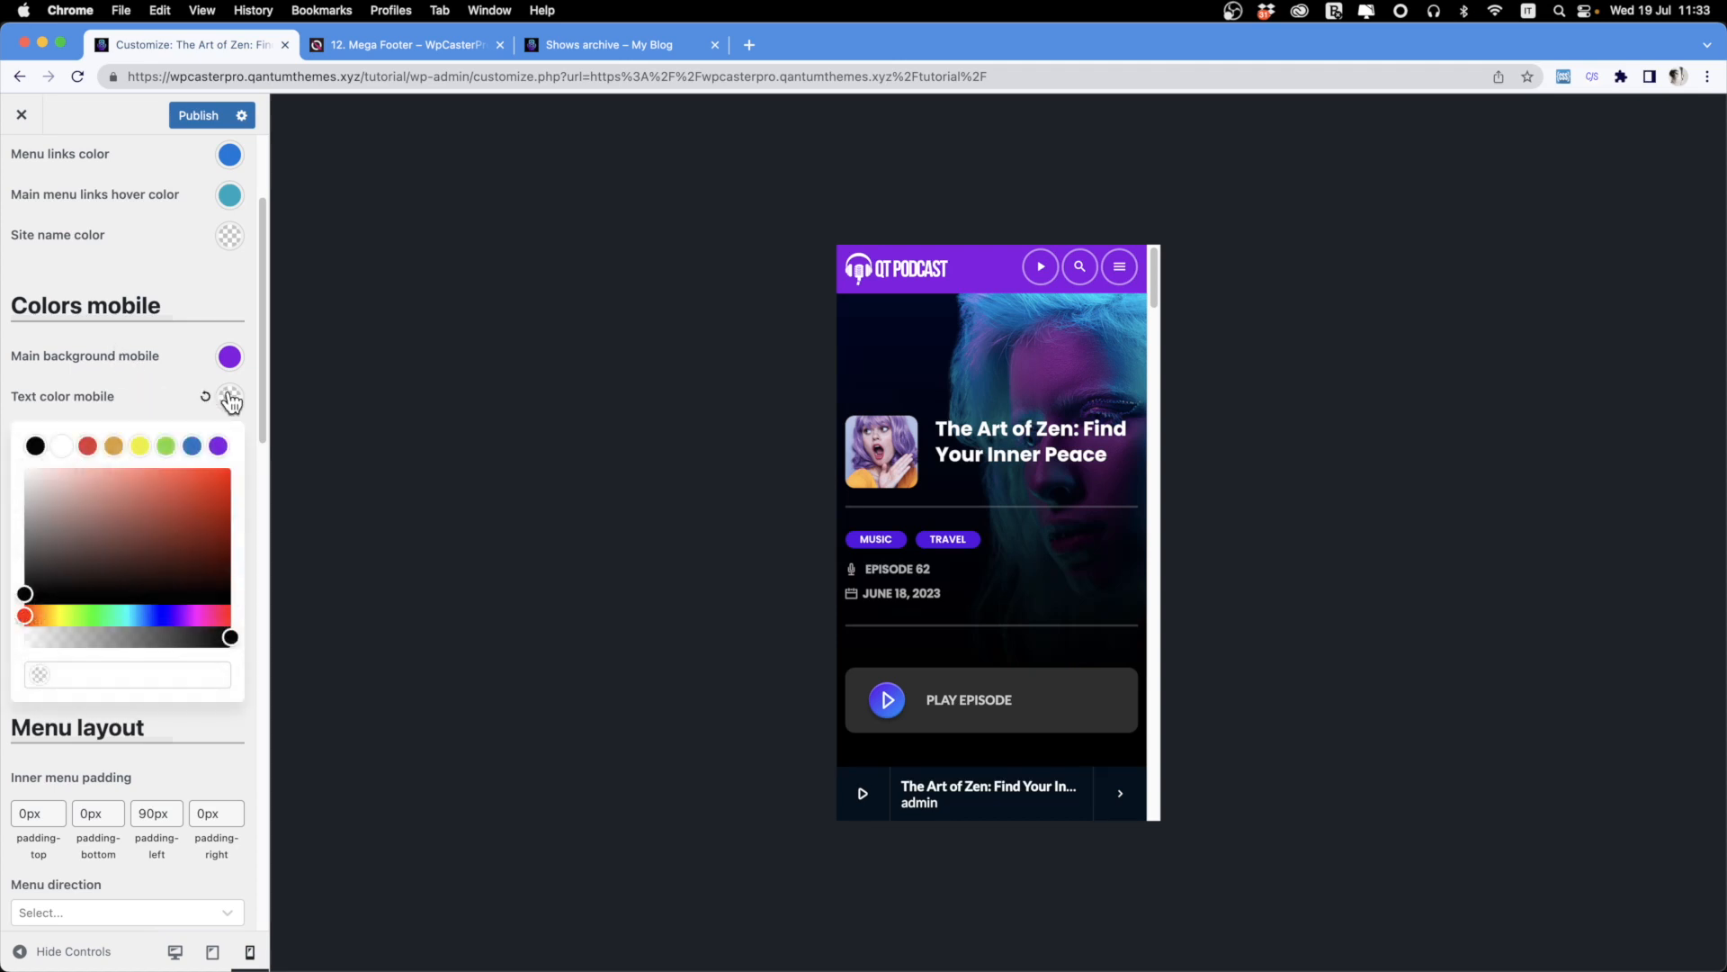
pyautogui.click(141, 446)
pyautogui.click(577, 380)
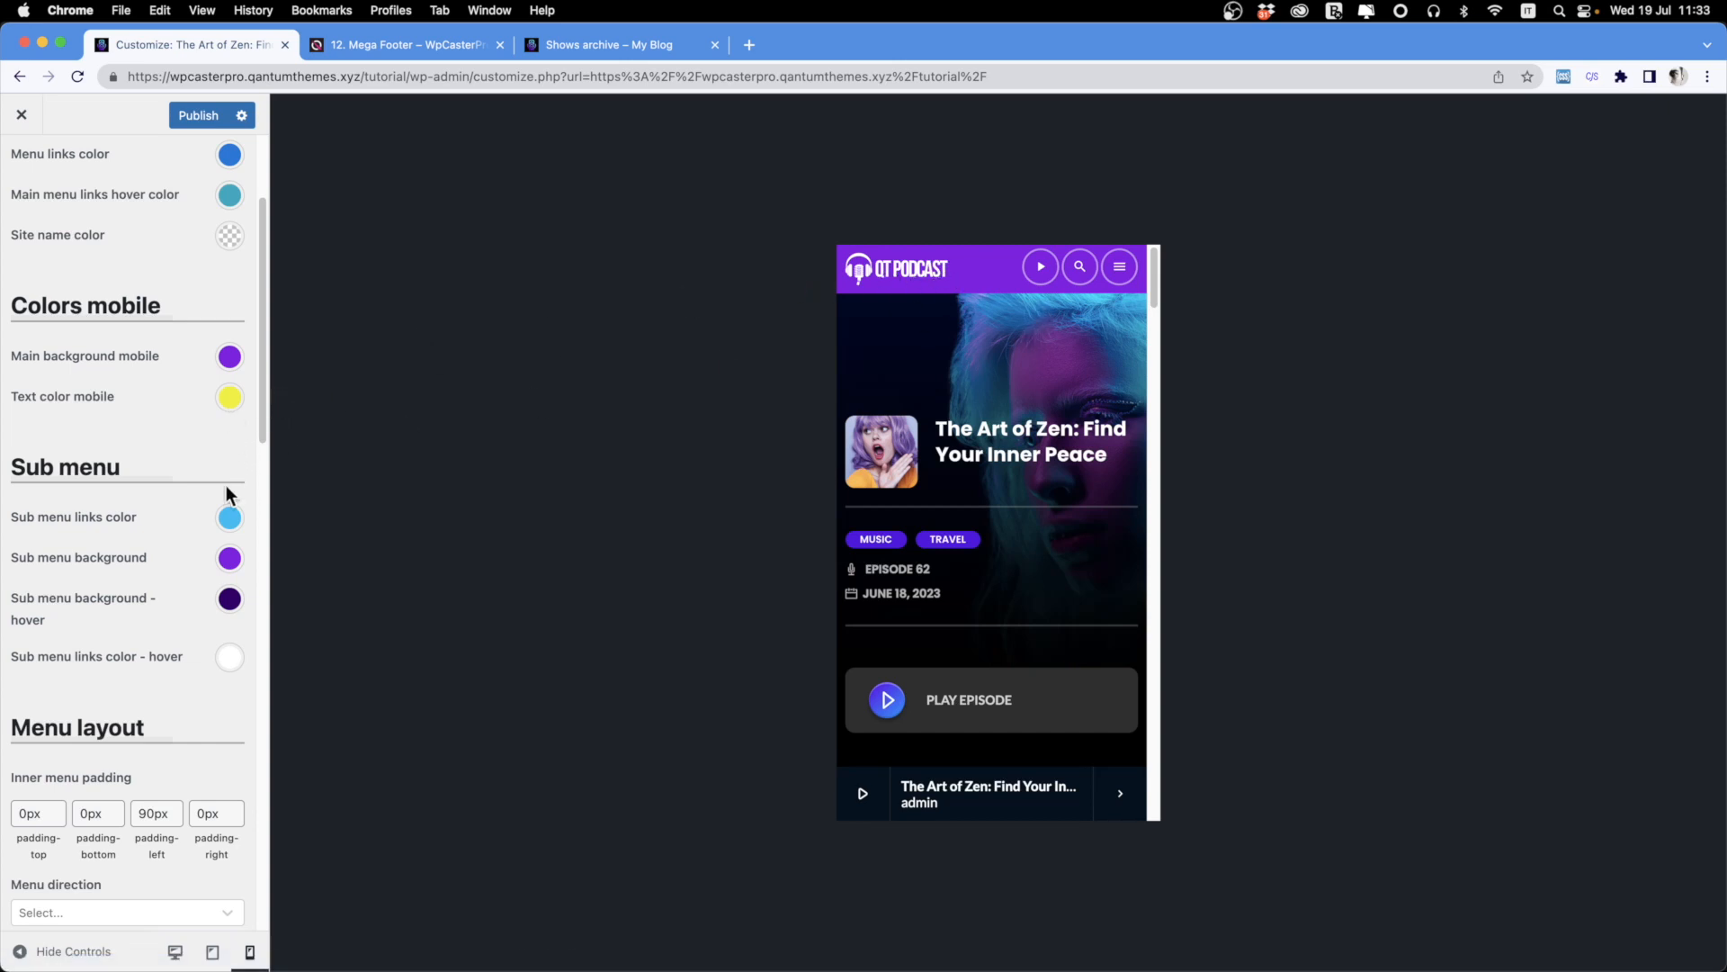
pyautogui.click(230, 398)
pyautogui.click(205, 397)
pyautogui.click(154, 369)
pyautogui.scroll(1, 141, 516)
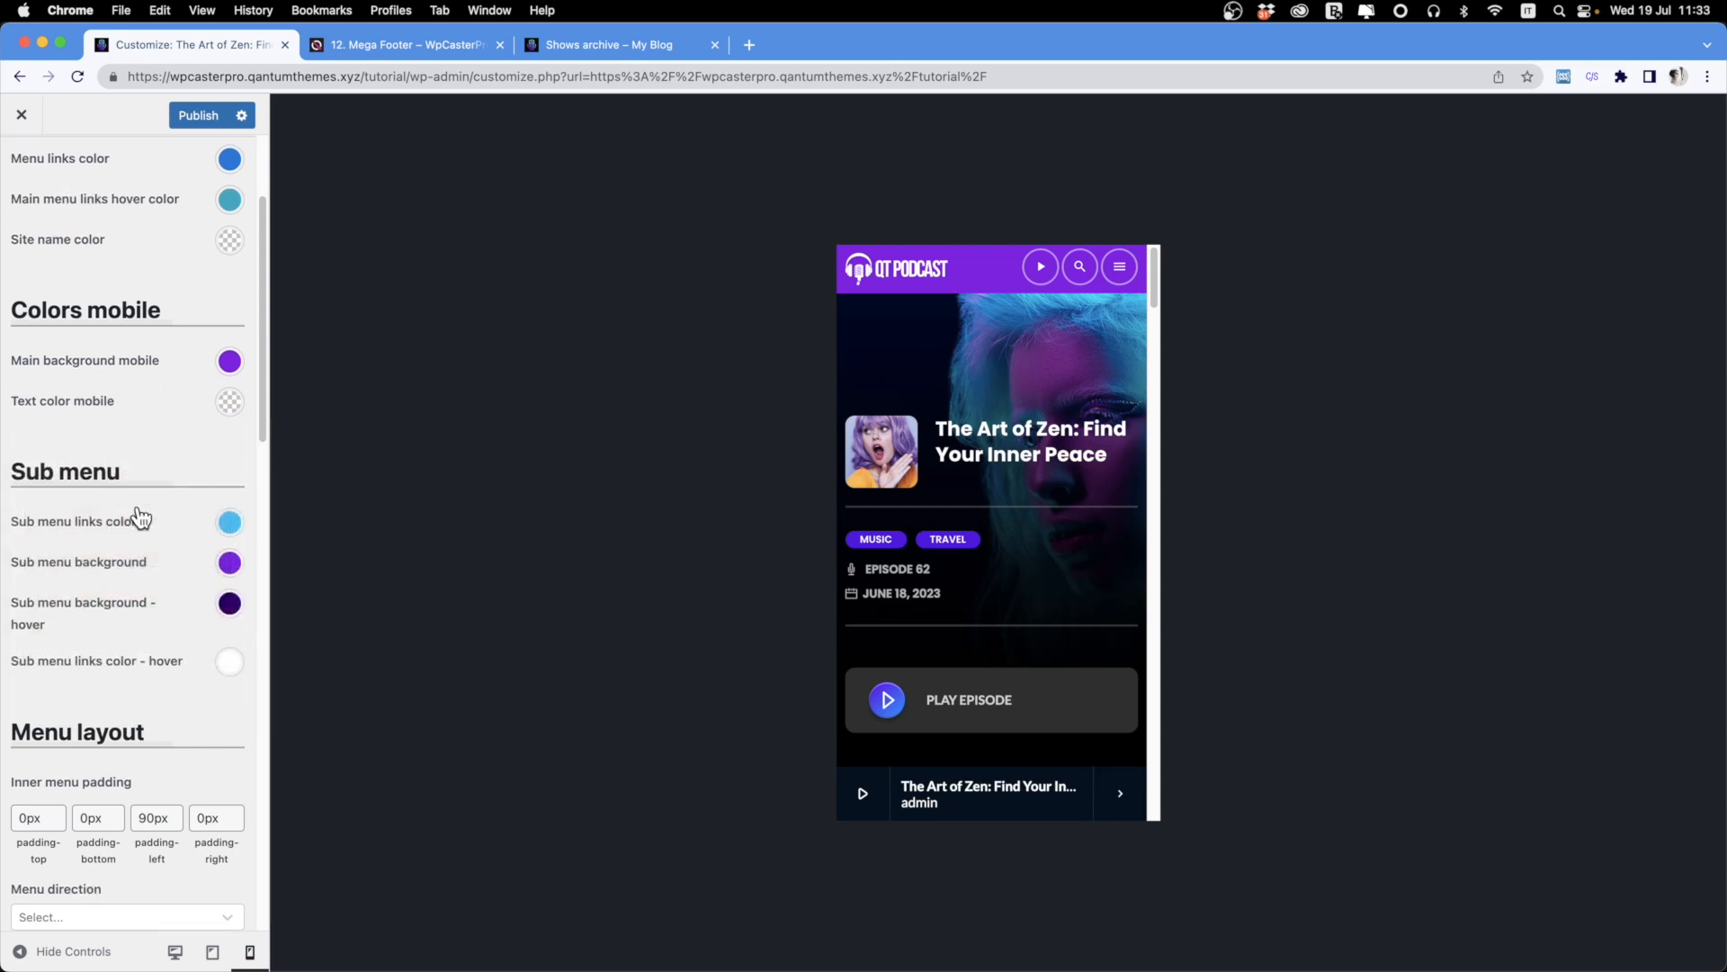
# Return to the desktop preview, try the Row reverse, Column and Column reverse menu directions, and set the direction to Default.
pyautogui.scroll(-10, 138, 506)
pyautogui.click(175, 952)
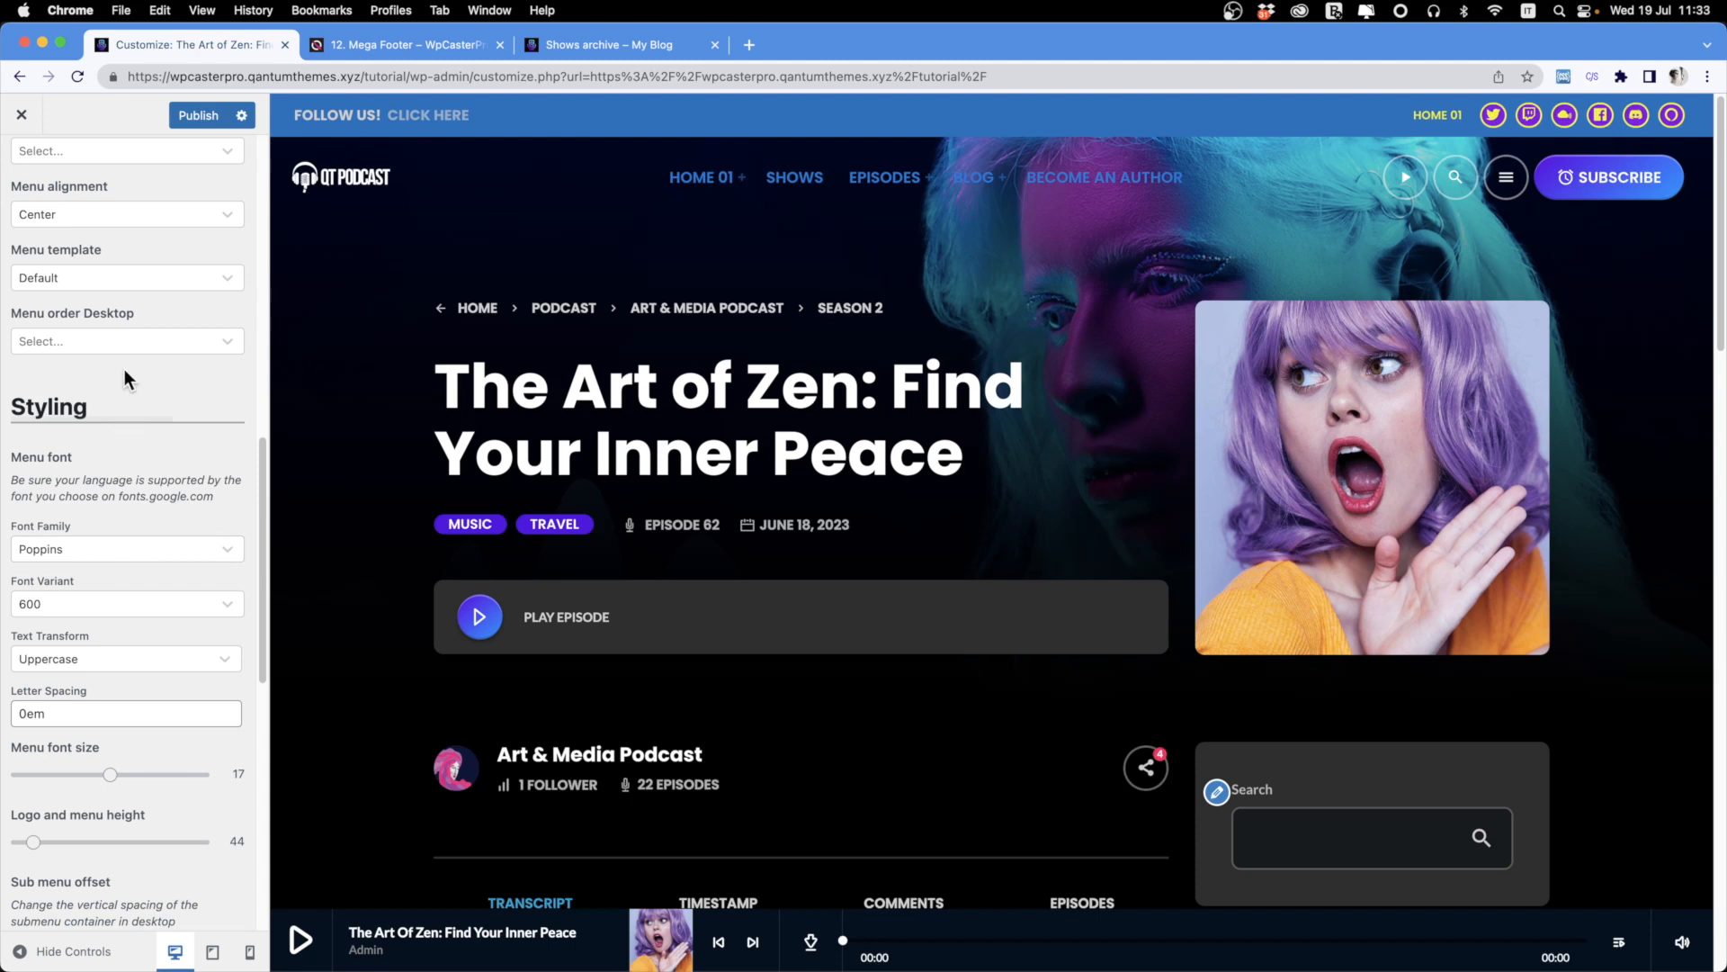
pyautogui.scroll(5, 135, 334)
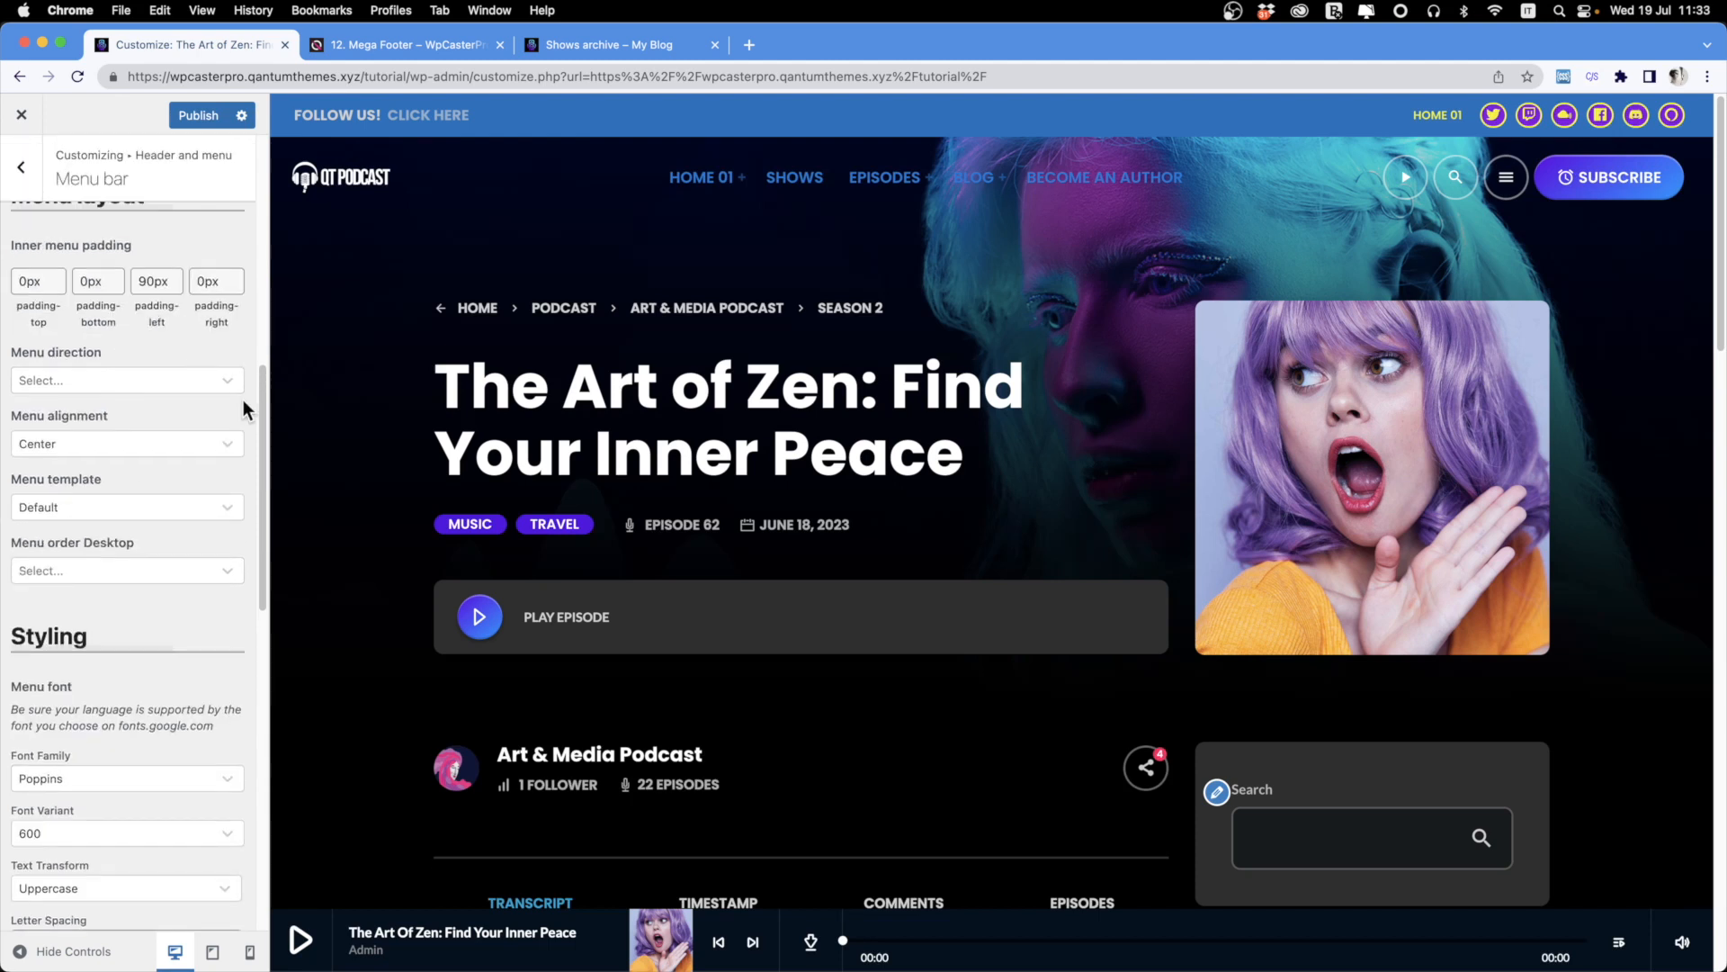
pyautogui.click(92, 391)
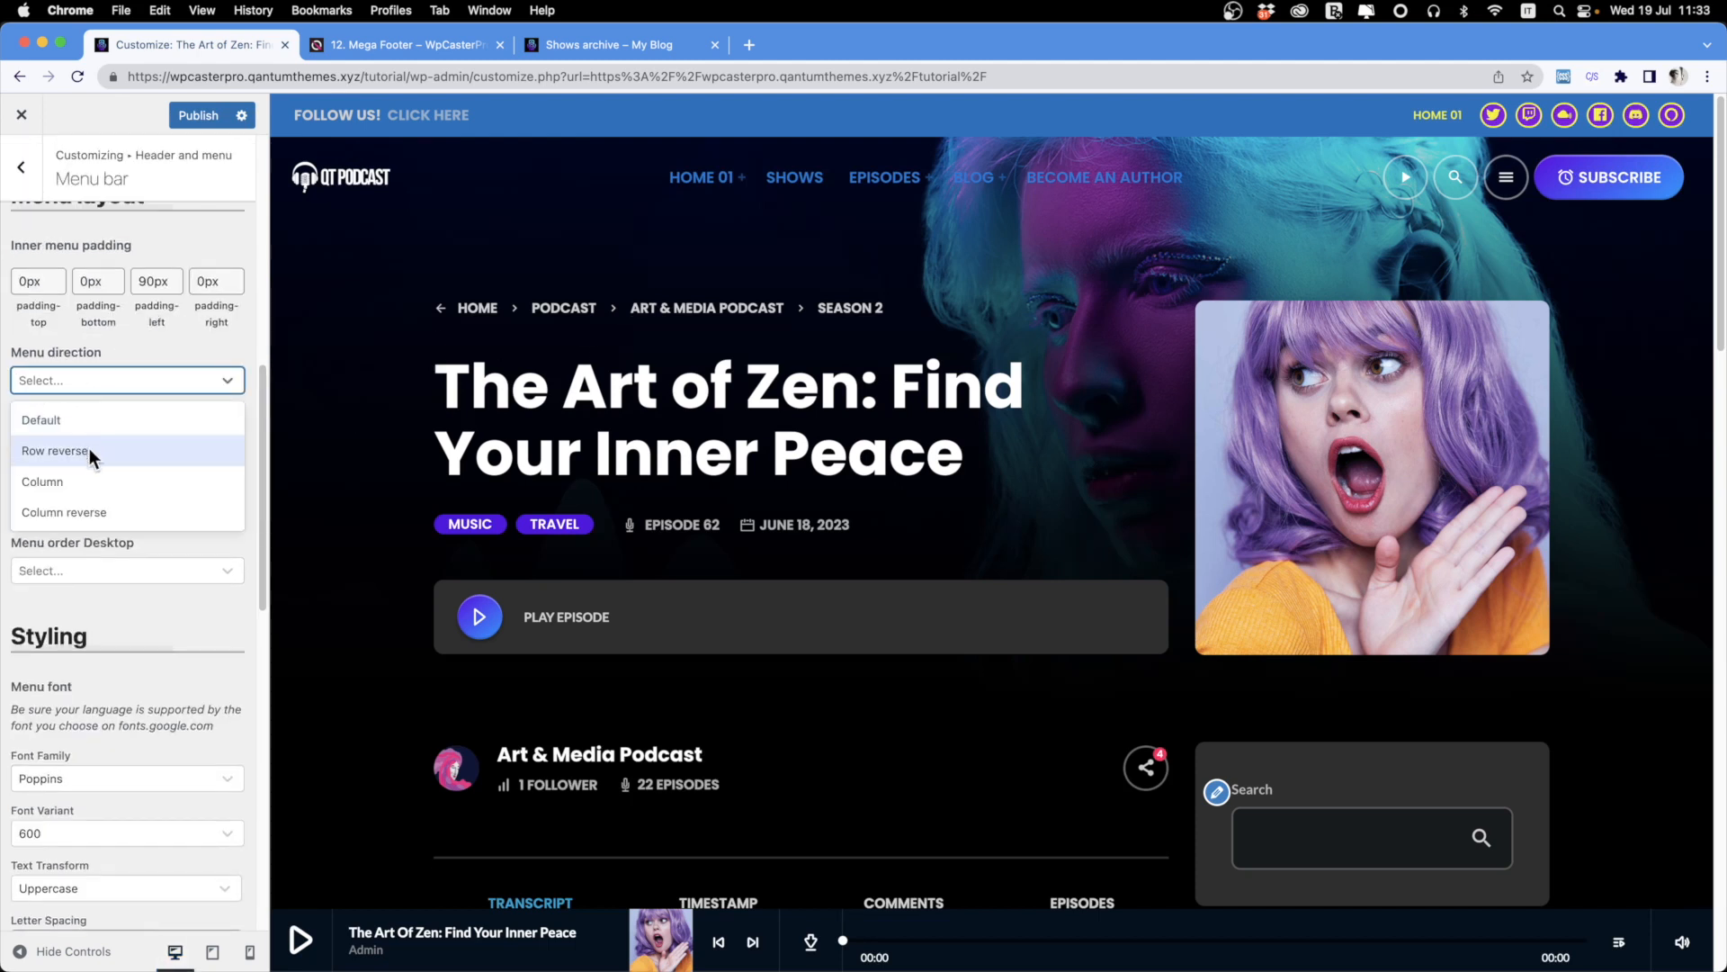
pyautogui.click(89, 448)
pyautogui.click(111, 379)
pyautogui.click(88, 484)
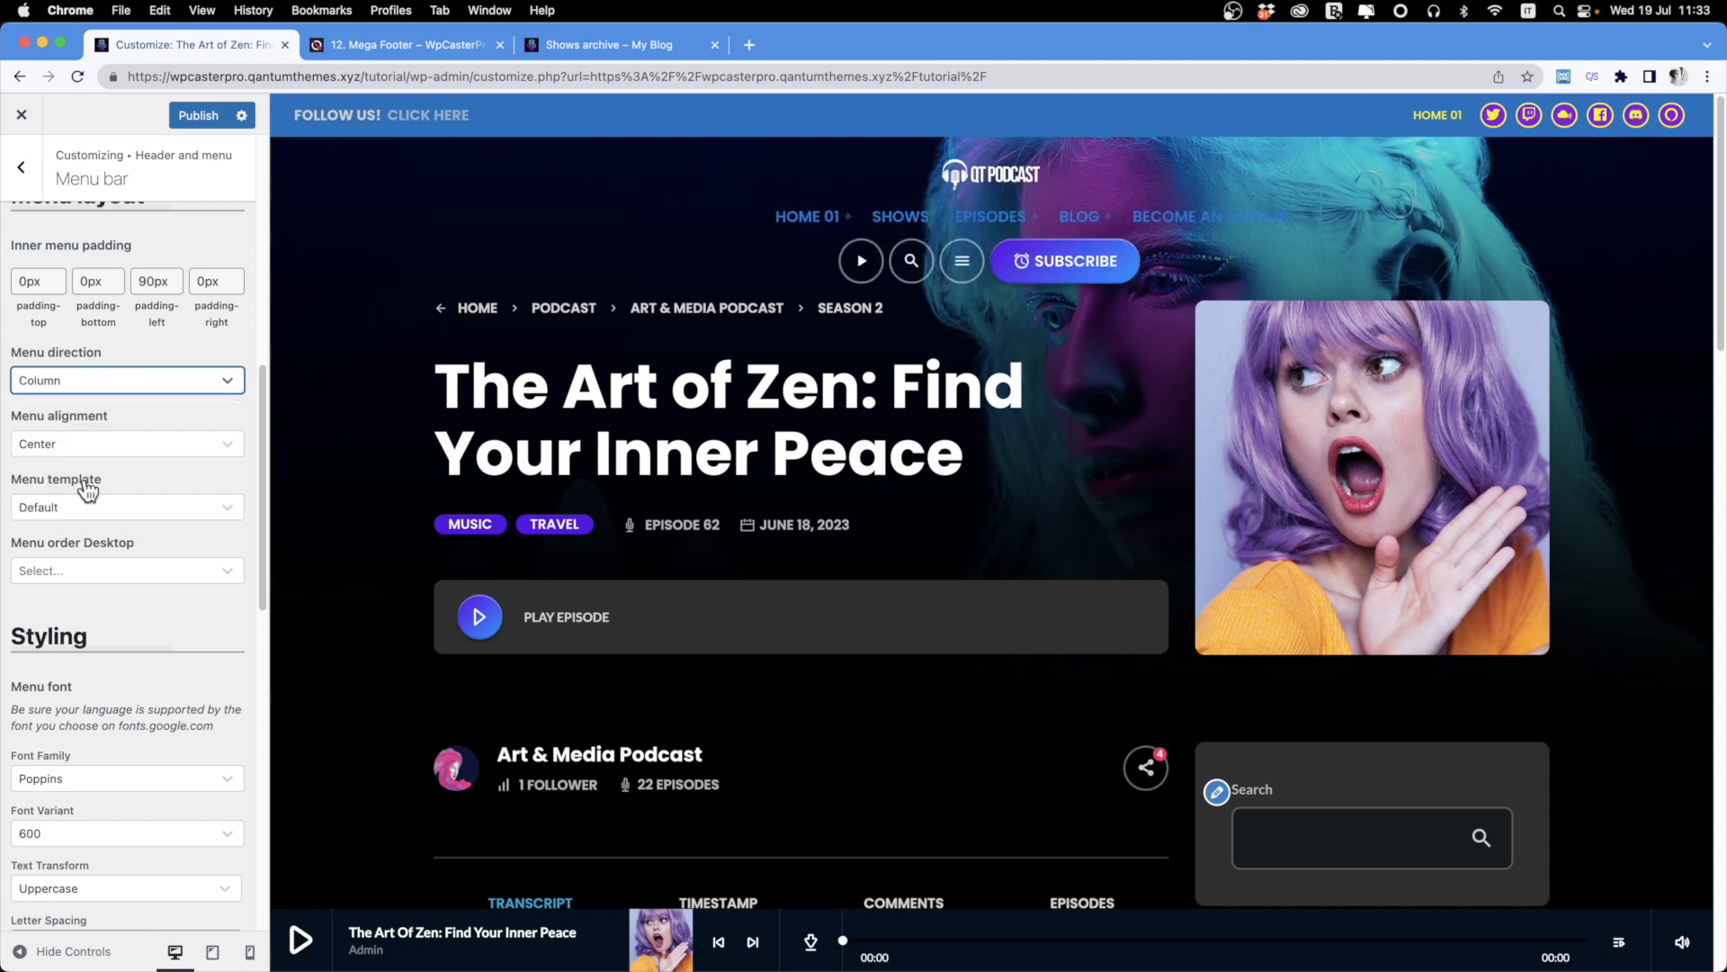
pyautogui.click(104, 386)
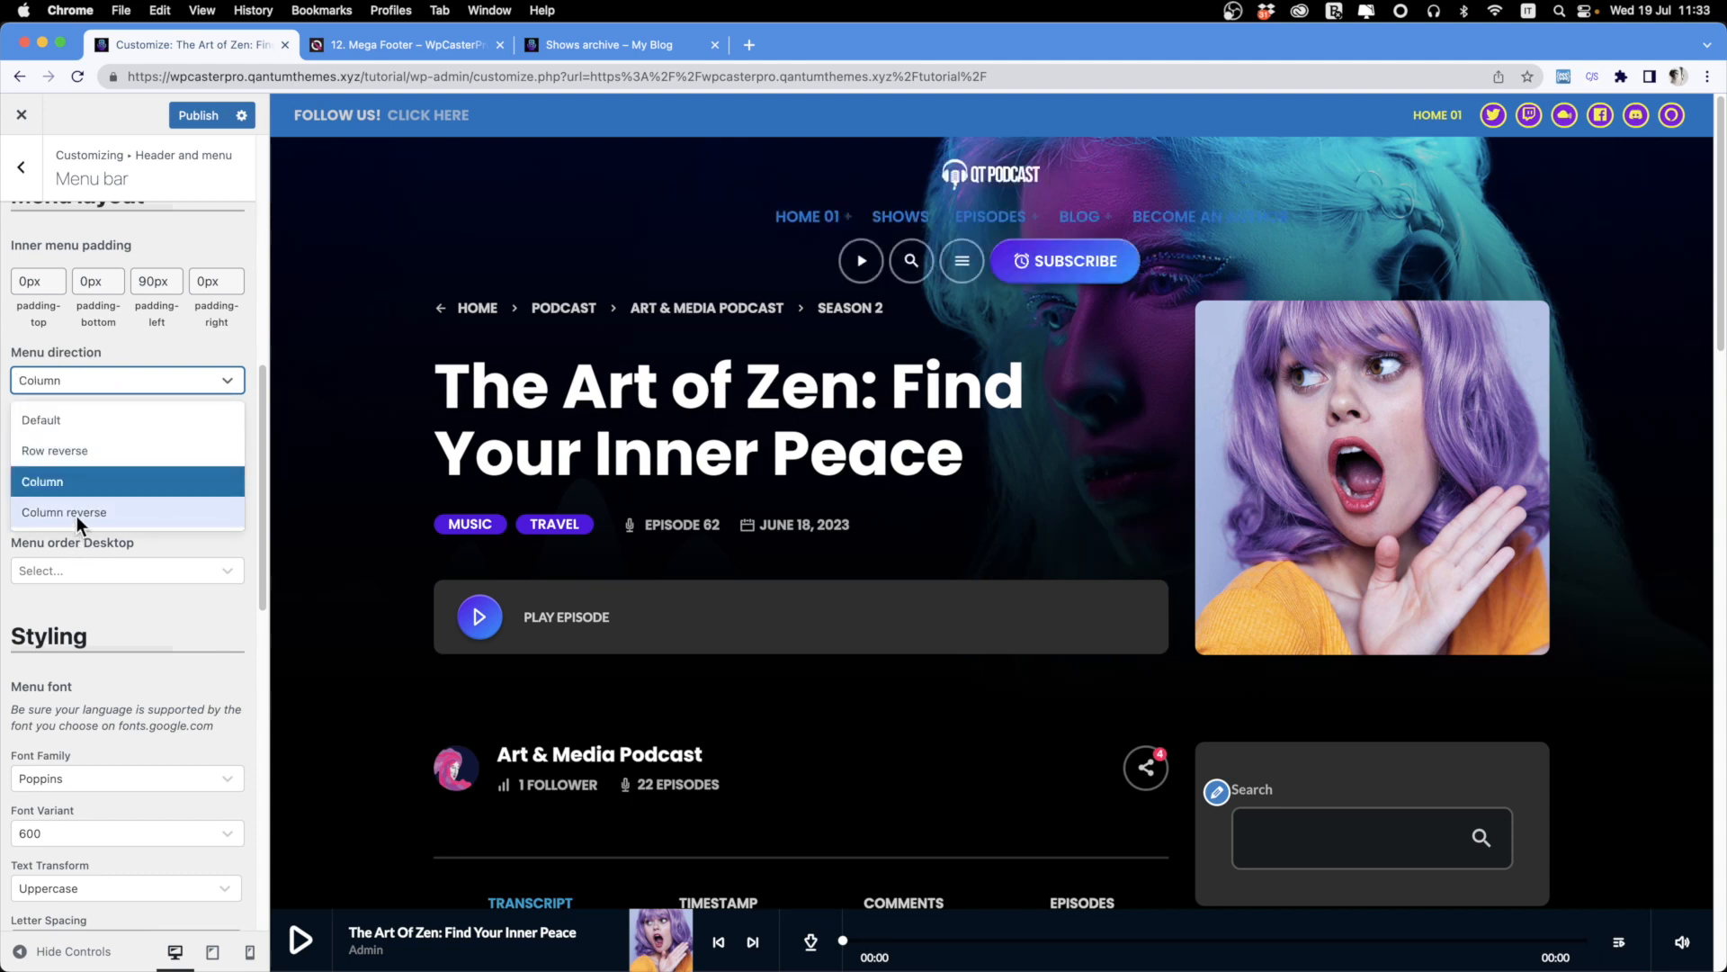
pyautogui.click(77, 511)
pyautogui.click(85, 376)
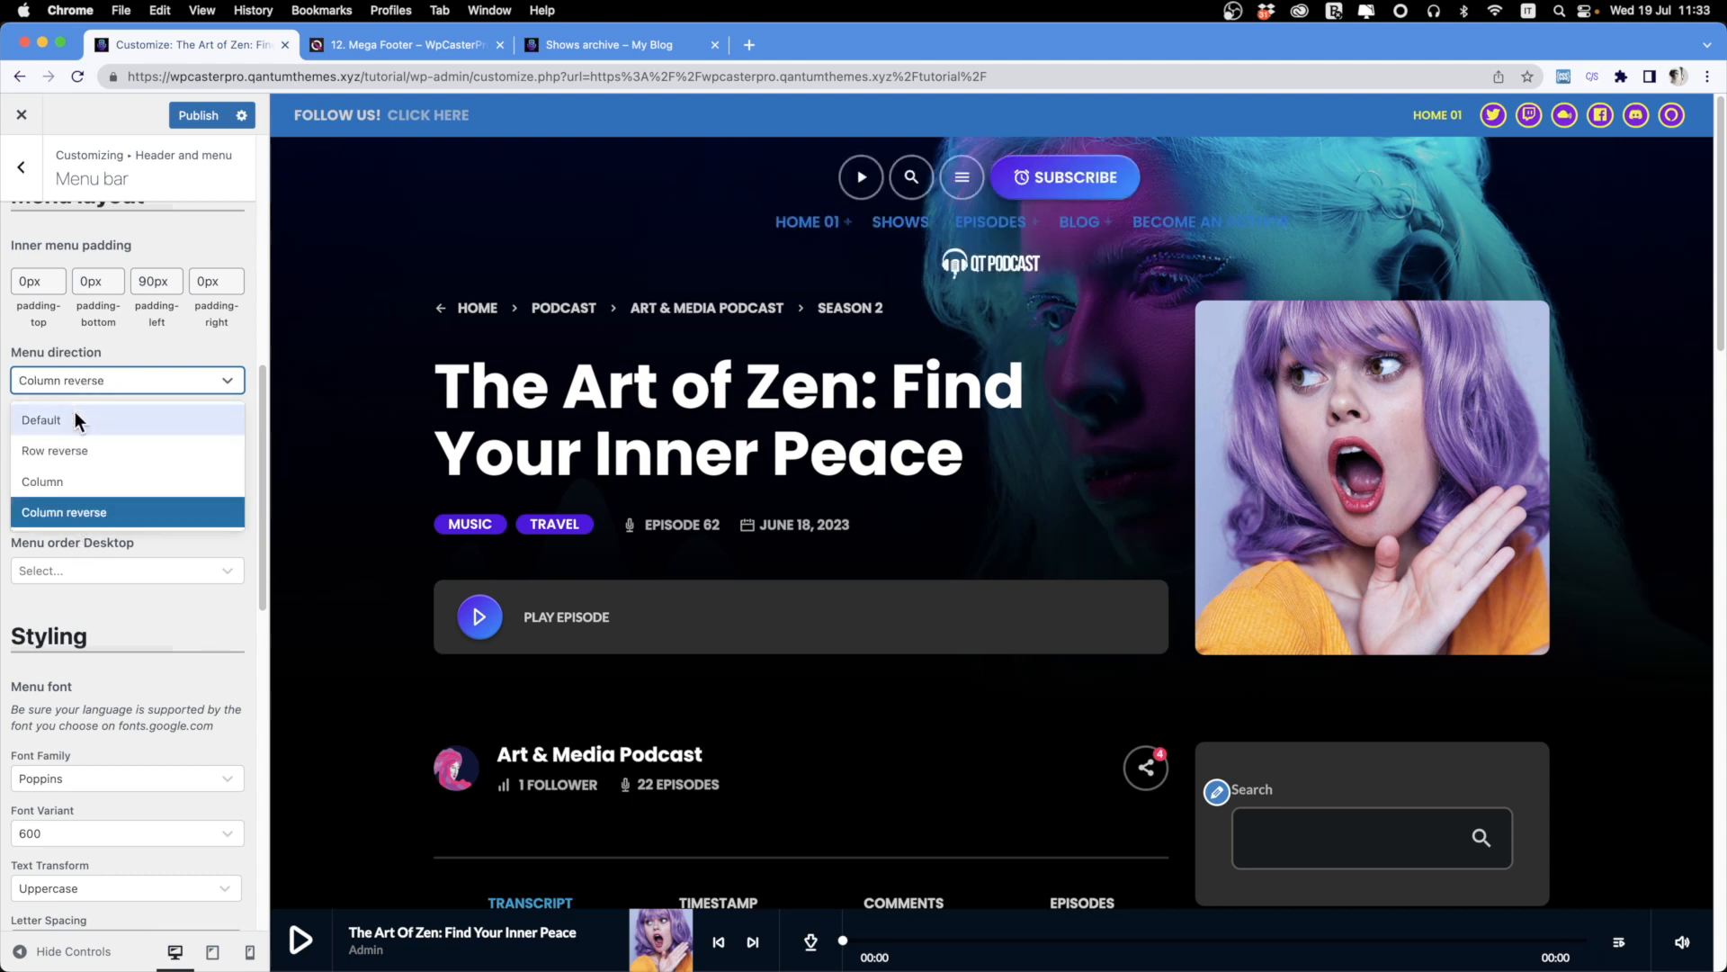
pyautogui.click(74, 414)
# Try the Left menu alignment and settle on Right.
pyautogui.click(121, 446)
pyautogui.click(84, 509)
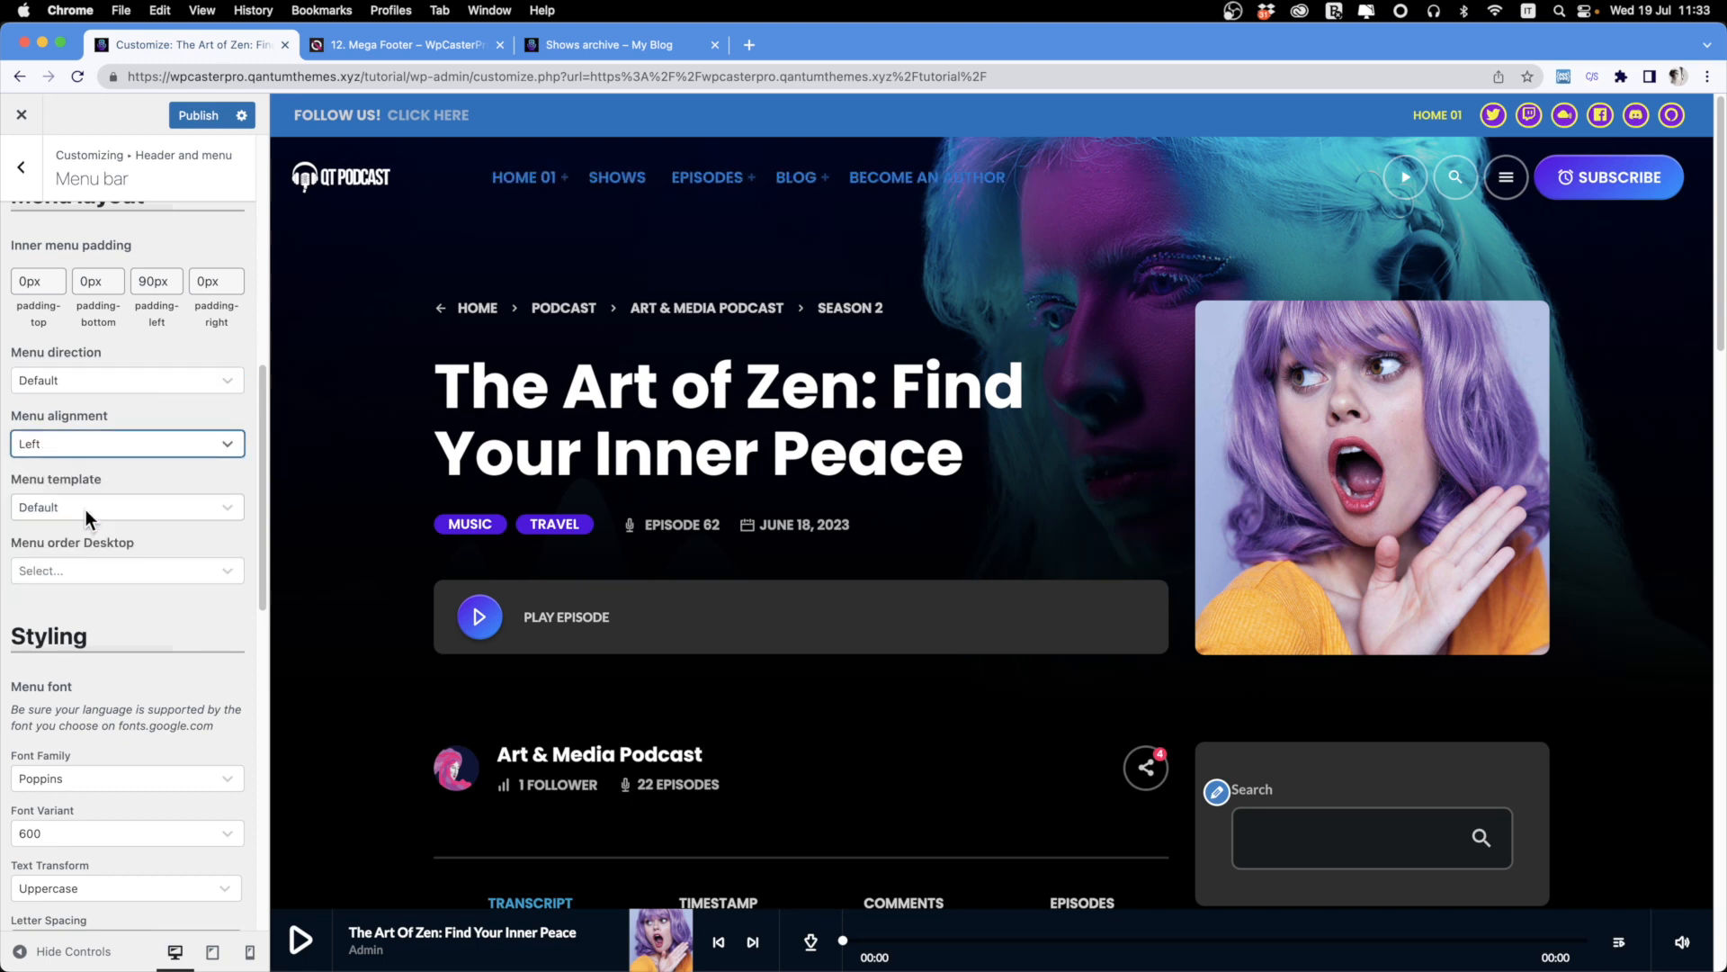
pyautogui.click(83, 455)
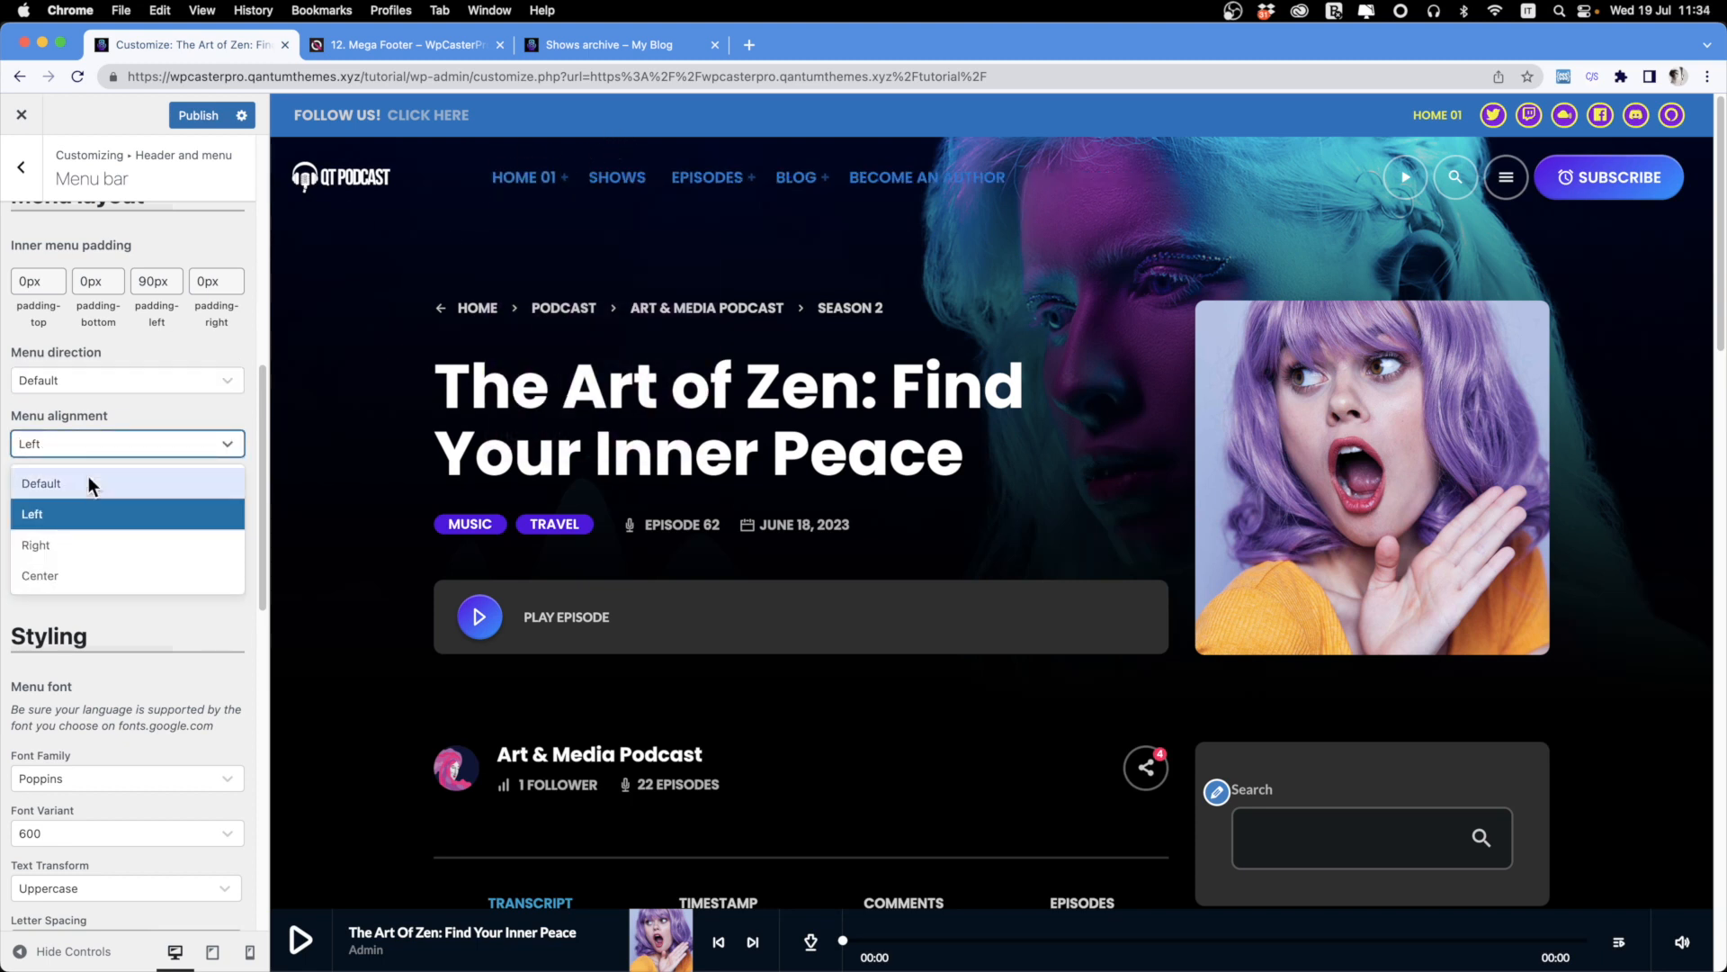
pyautogui.click(78, 544)
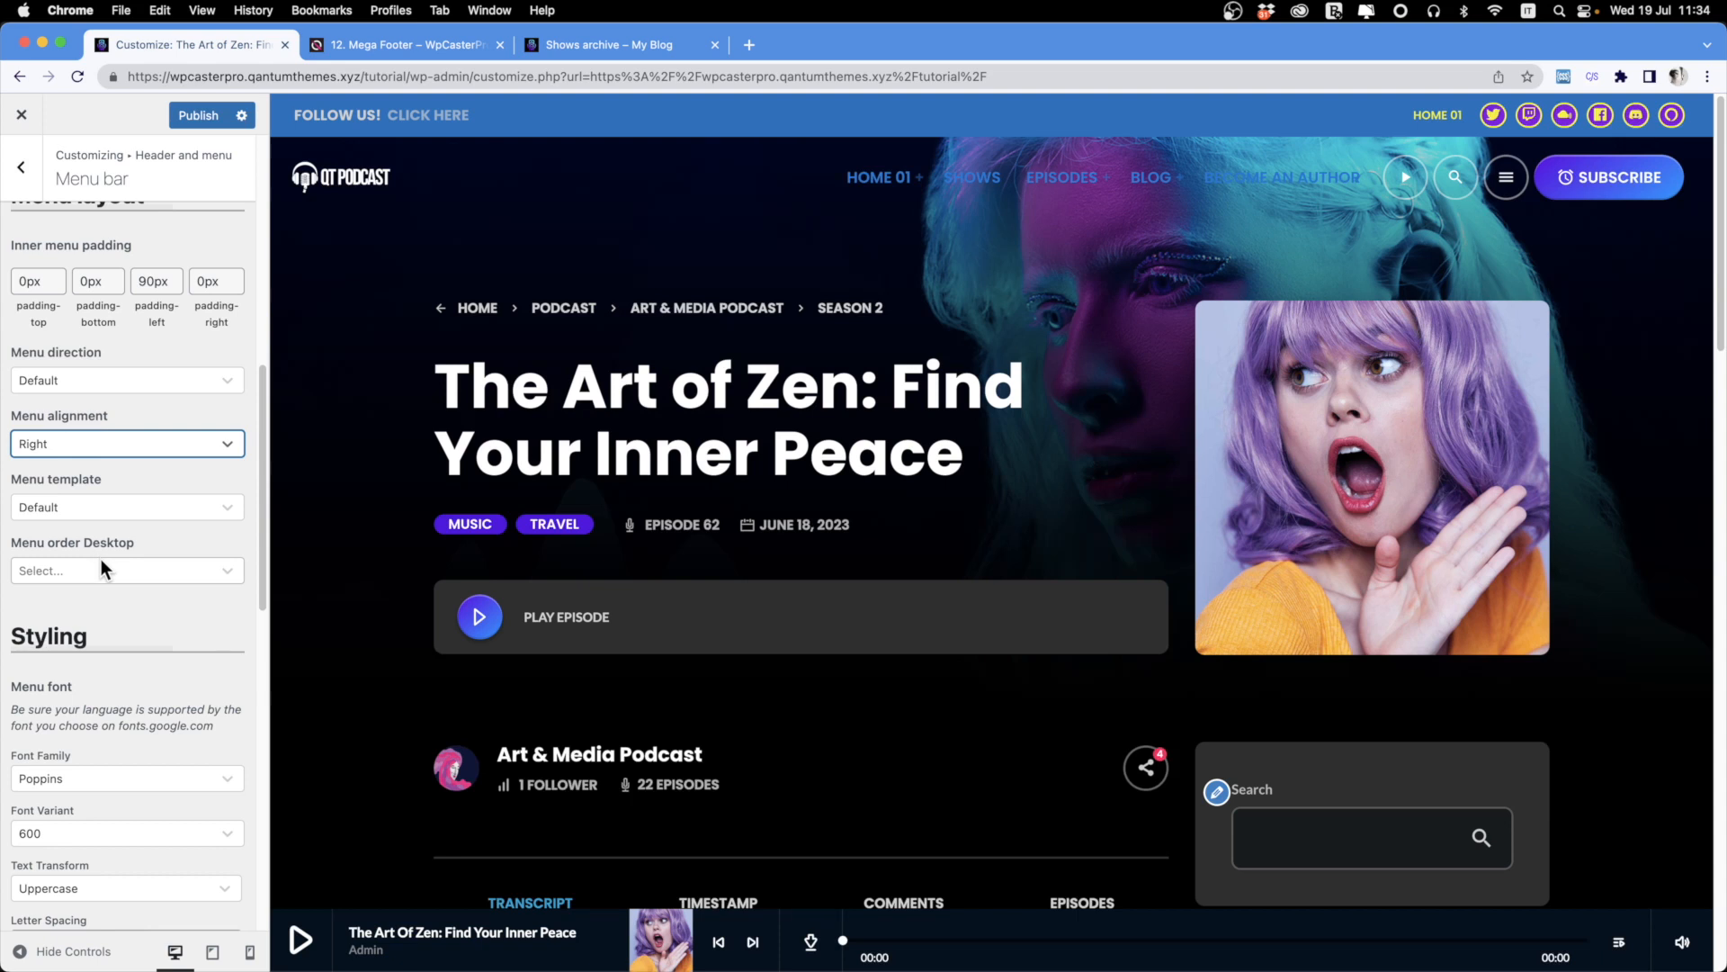
# Compare the First and Default options for the desktop menu order and set it to Last.
pyautogui.click(122, 573)
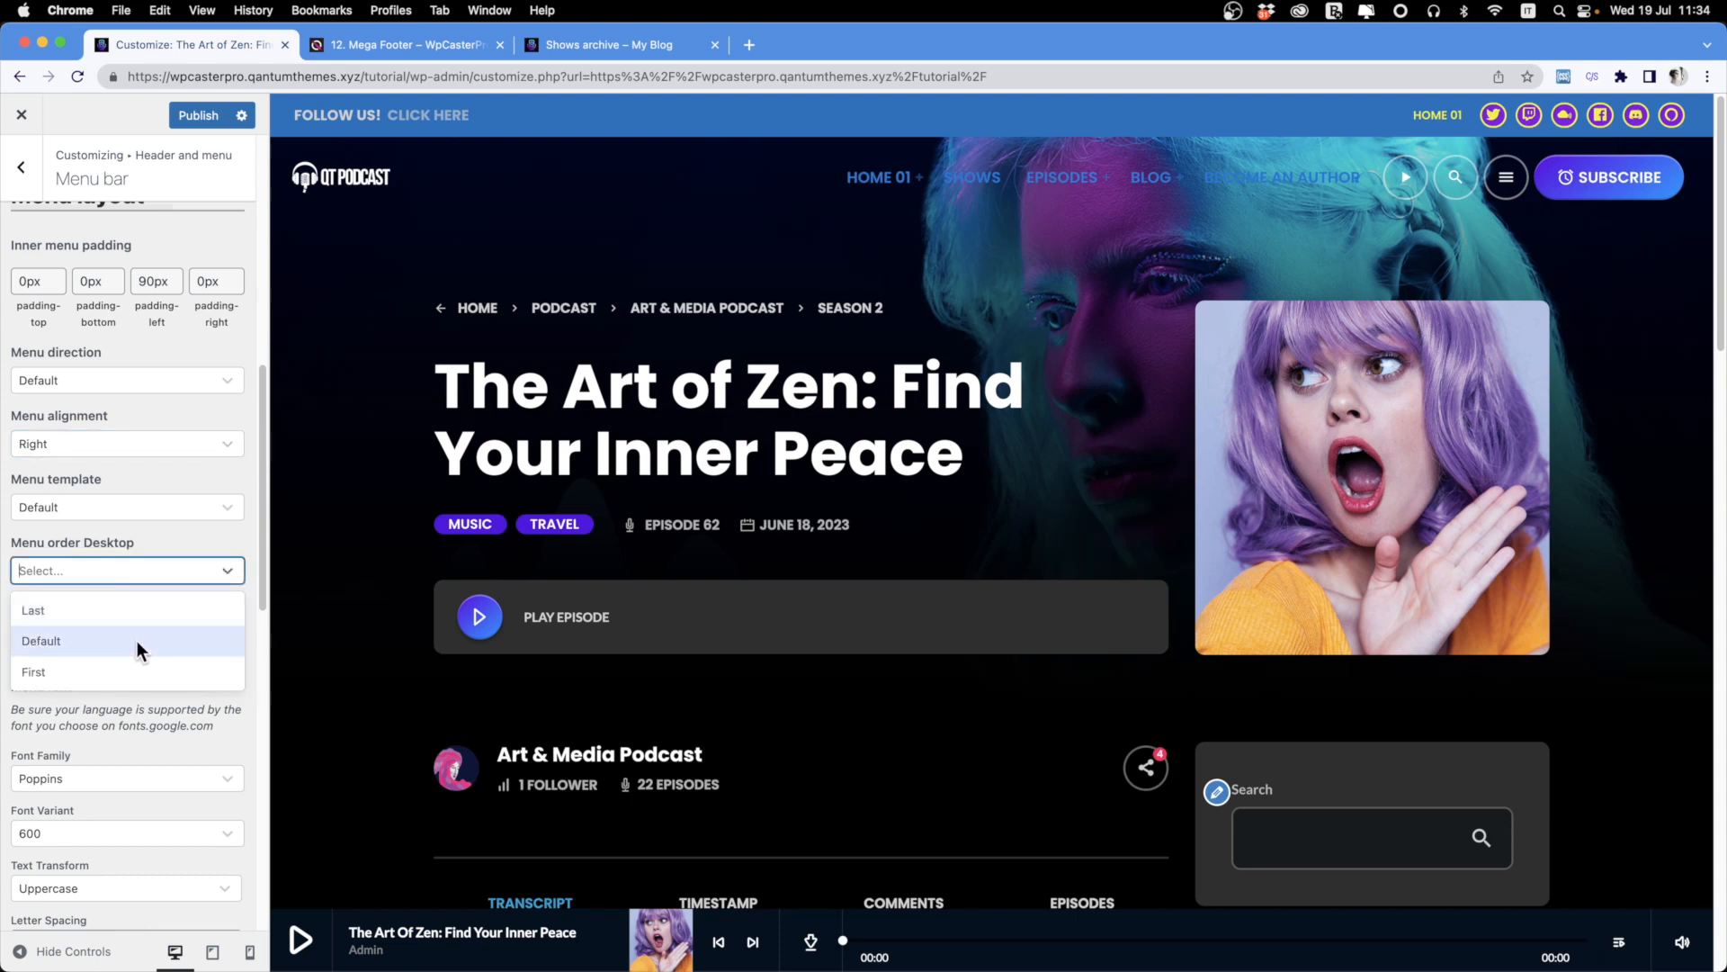
pyautogui.click(130, 674)
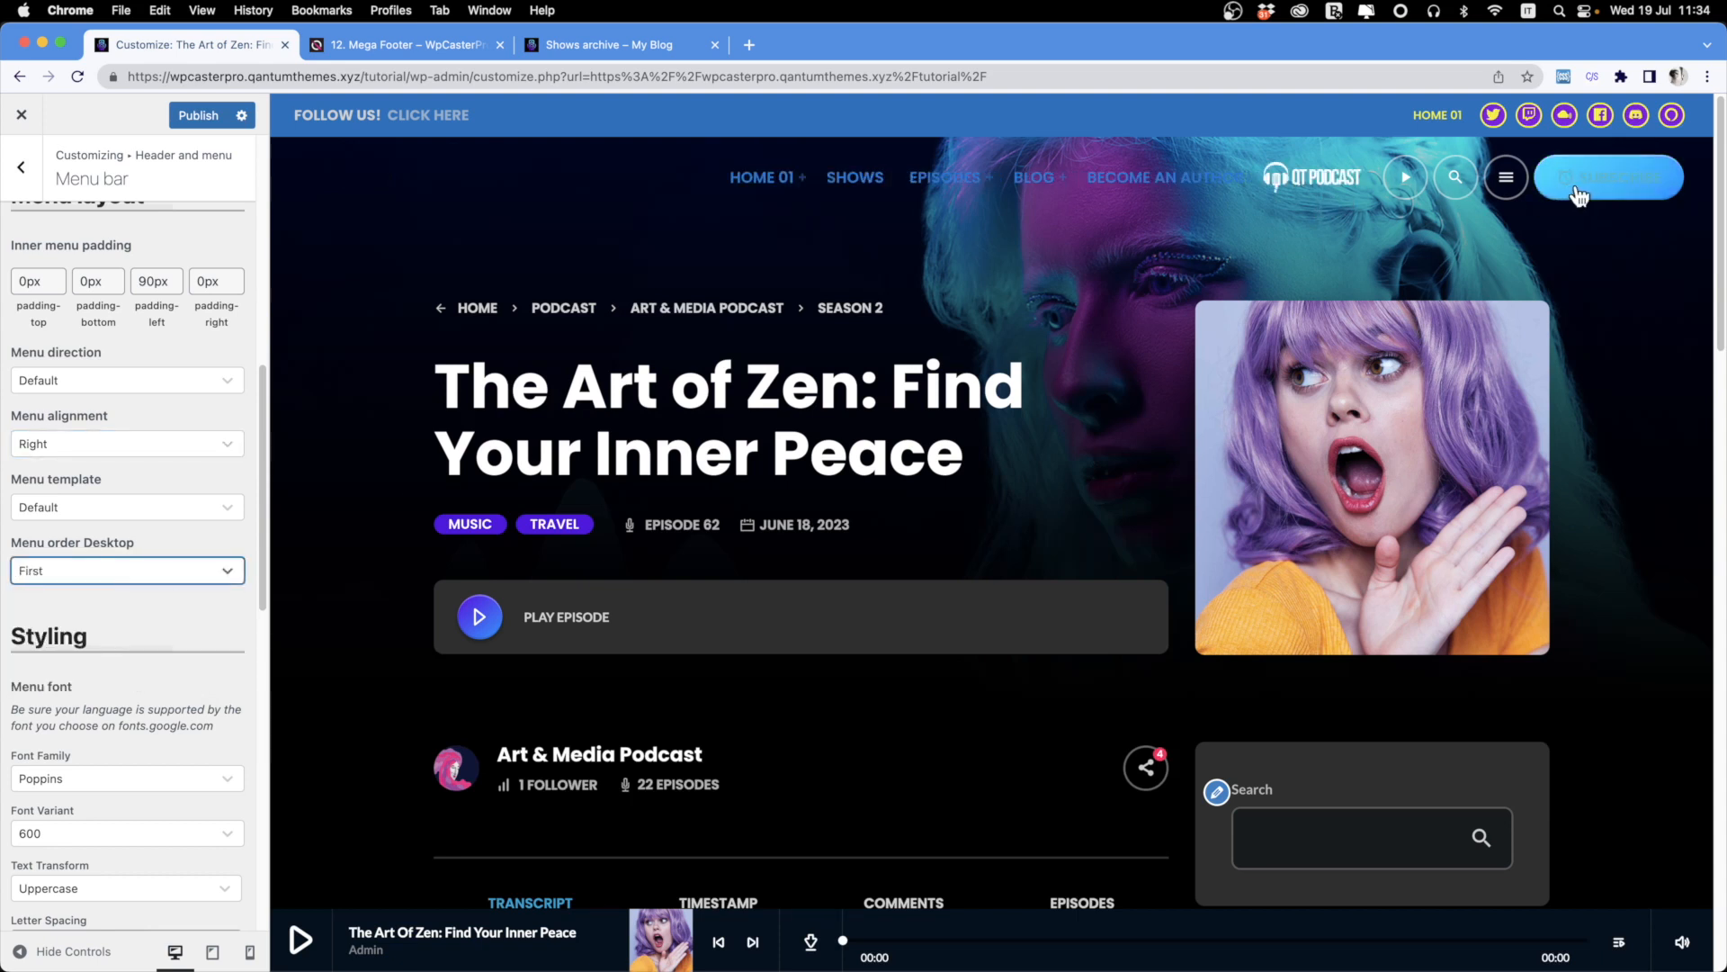
pyautogui.click(72, 567)
pyautogui.click(74, 638)
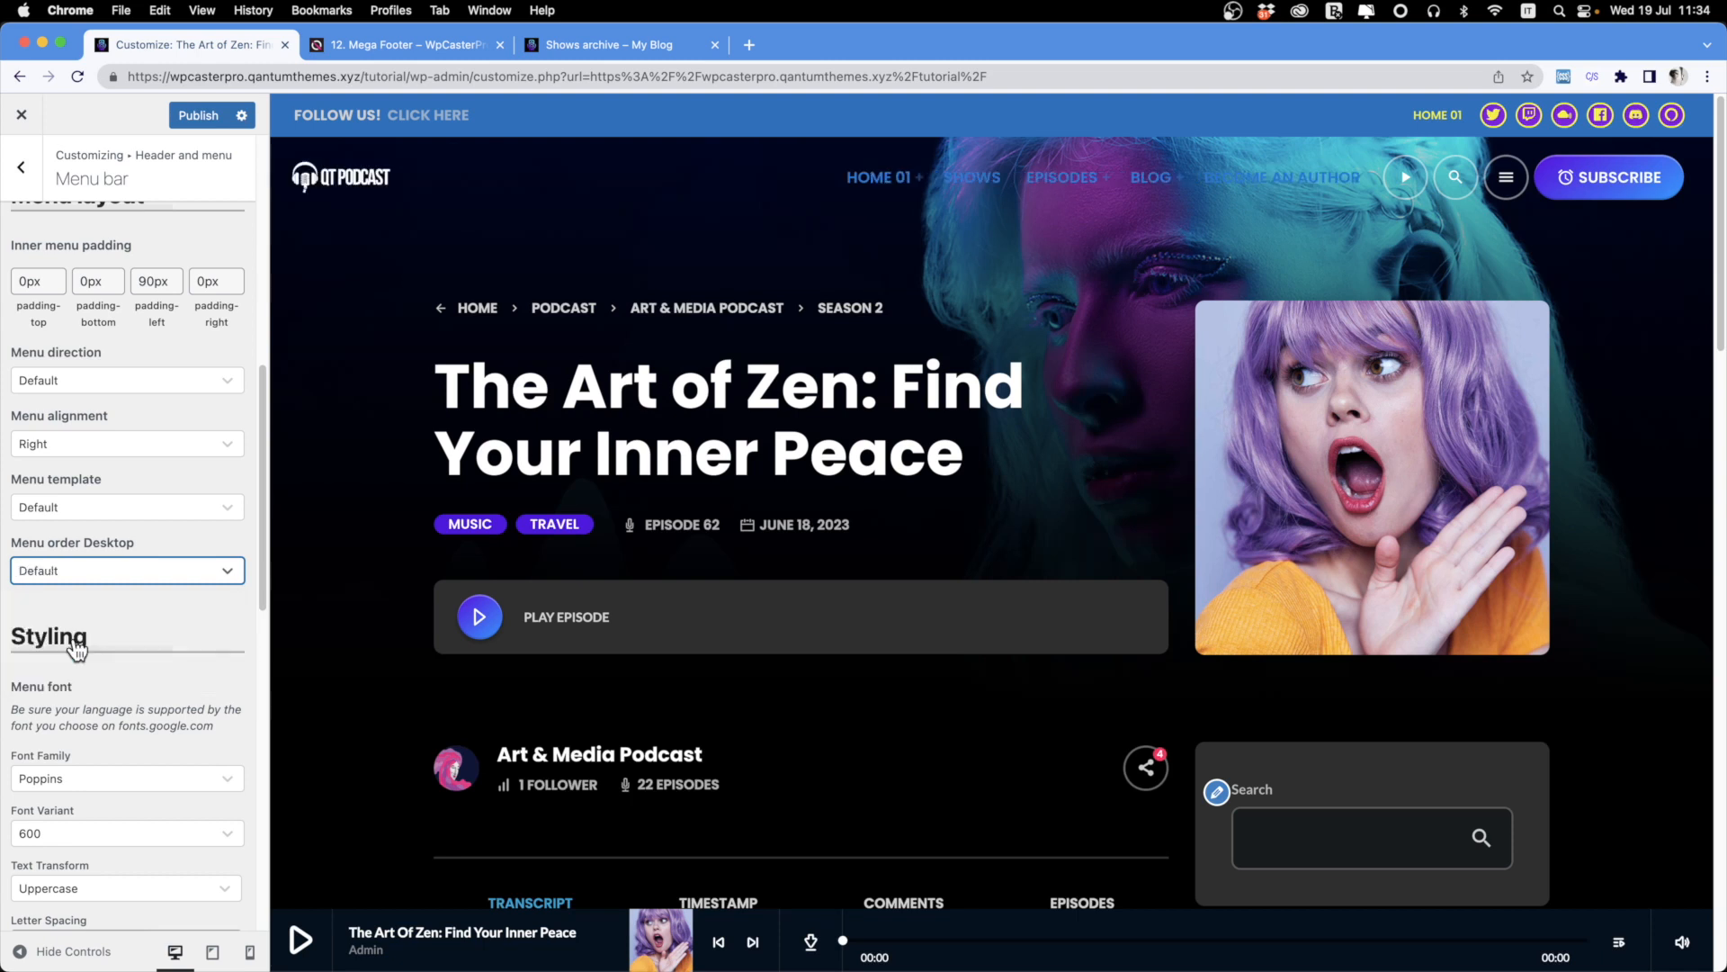
pyautogui.click(54, 570)
pyautogui.click(61, 604)
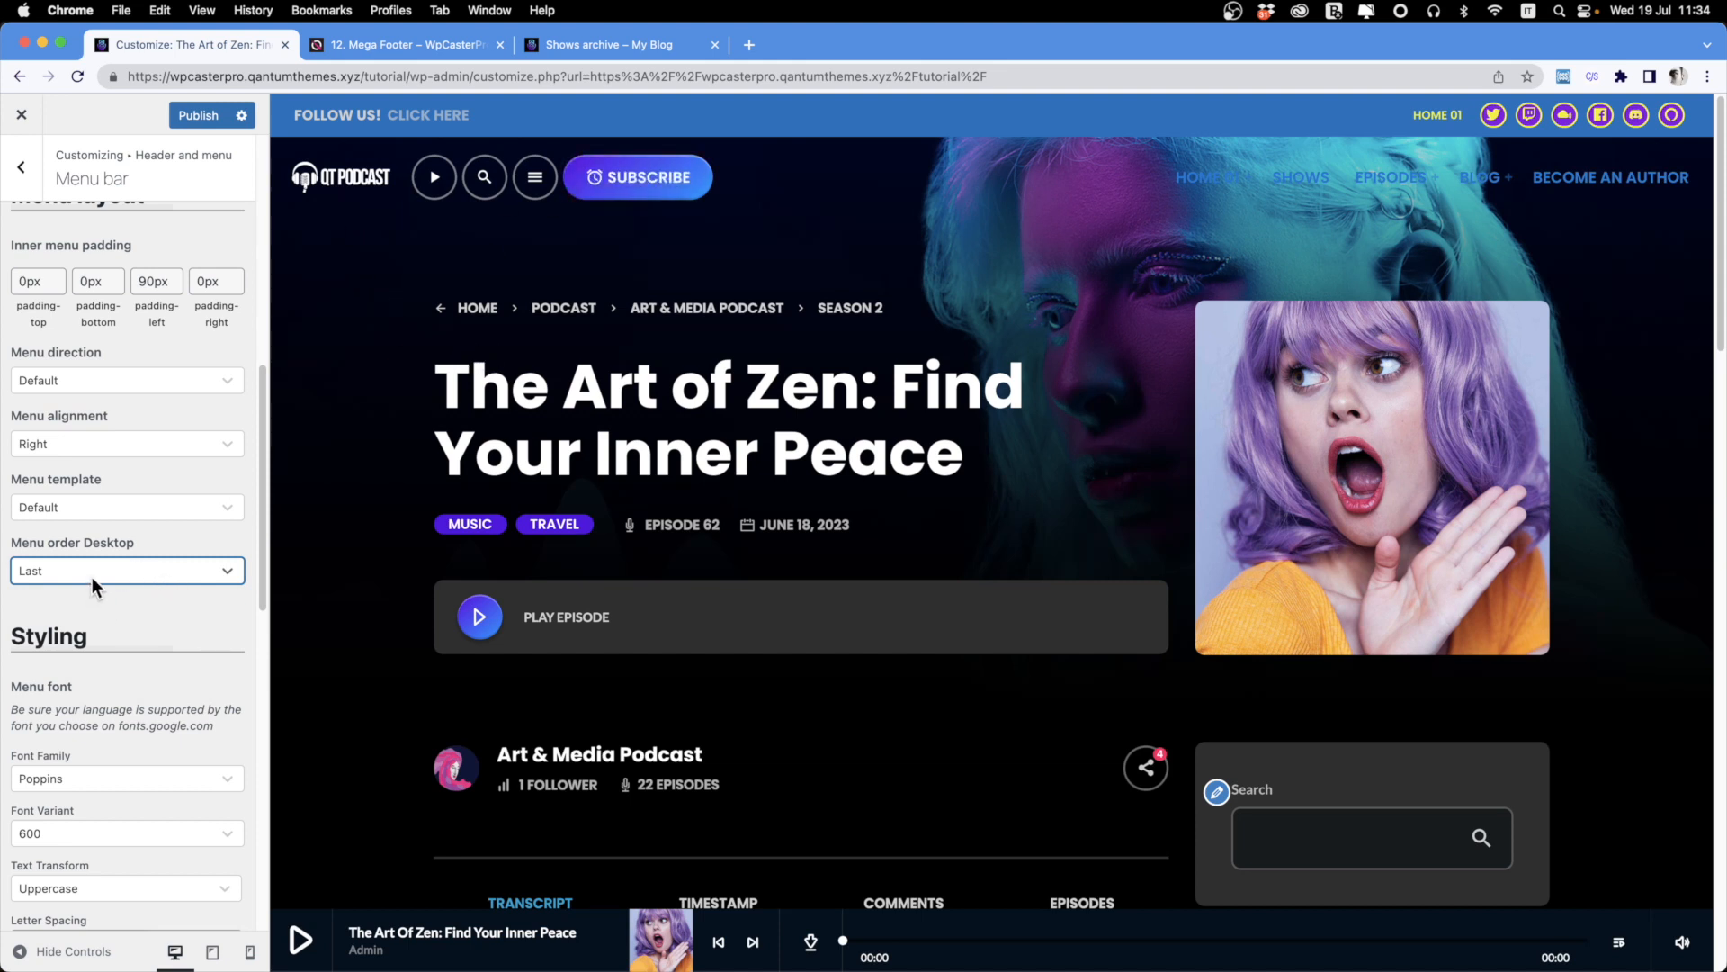
# Change the menu font family to Bebas Neue in the menu bar styling.
pyautogui.scroll(-4, 94, 576)
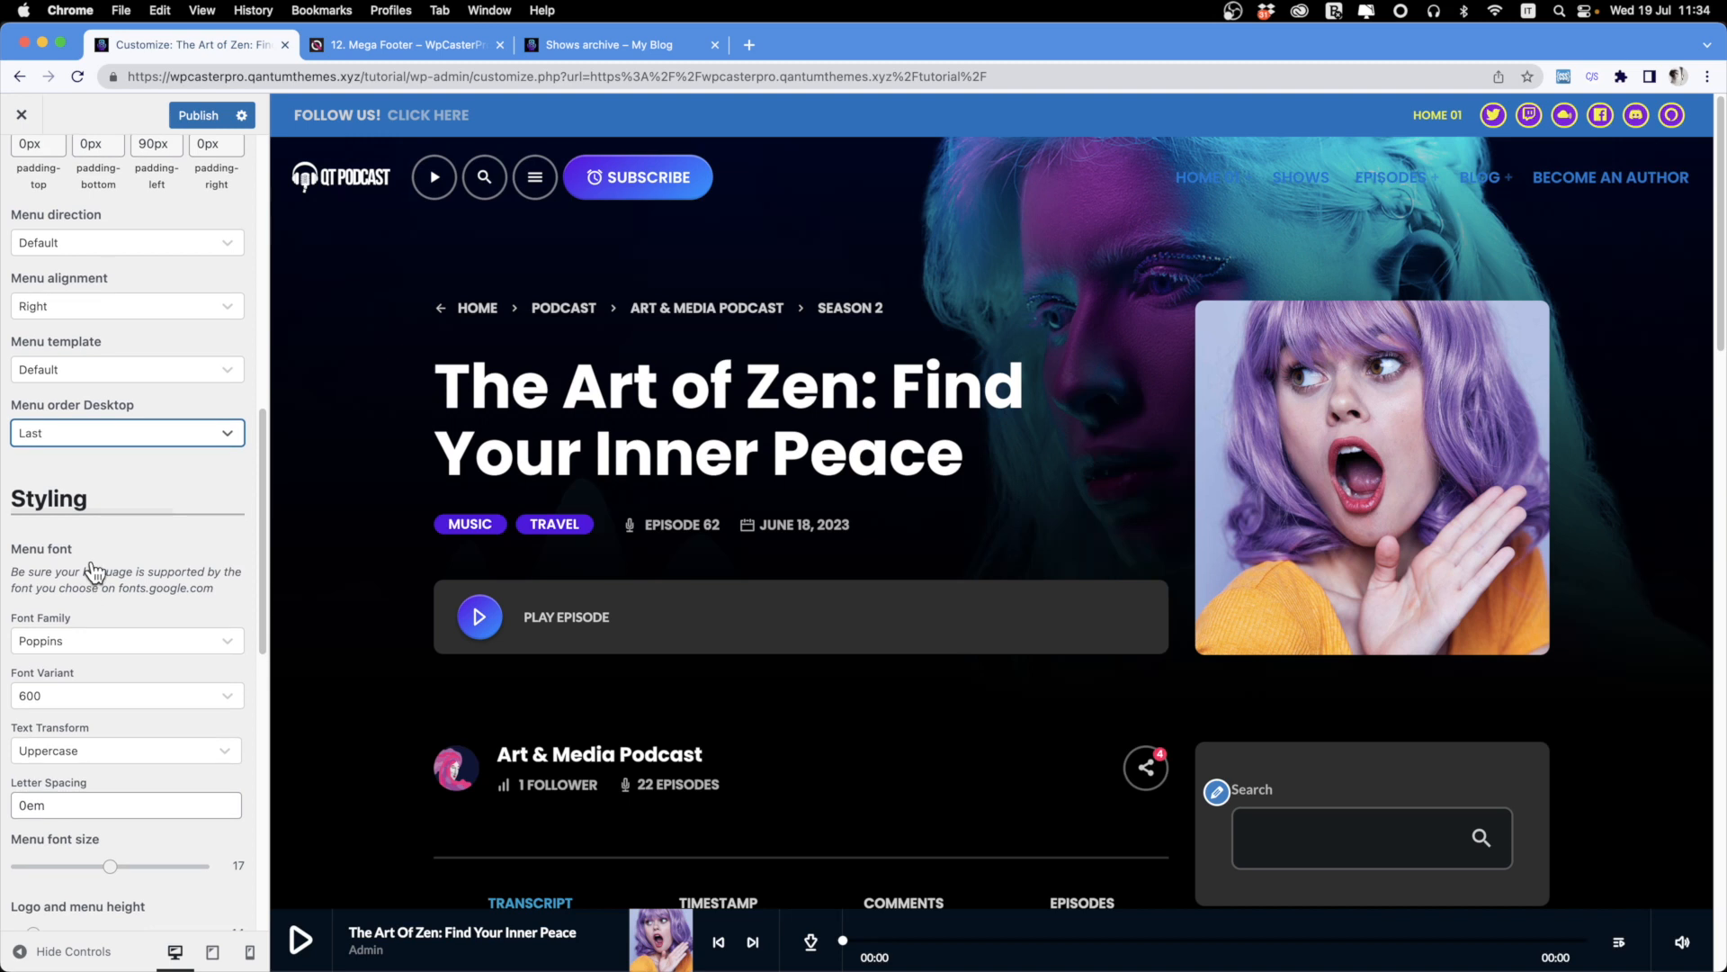
pyautogui.scroll(-10, 52, 534)
pyautogui.scroll(1, 98, 336)
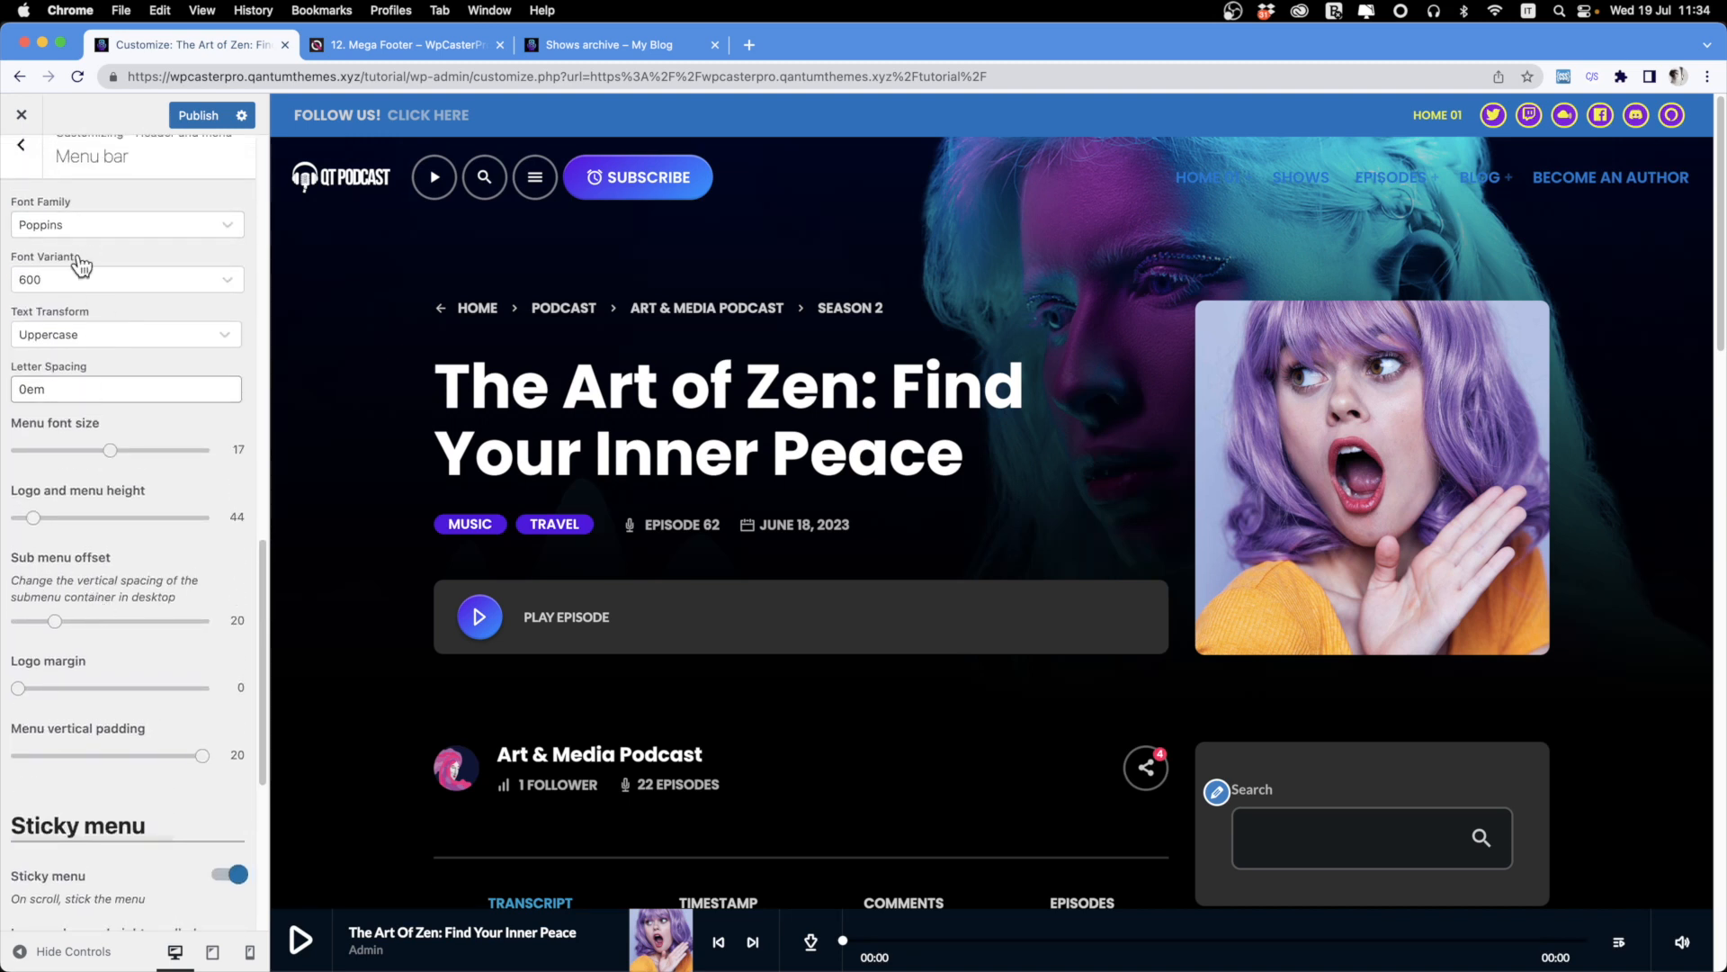
pyautogui.click(56, 225)
pyautogui.scroll(3, 90, 342)
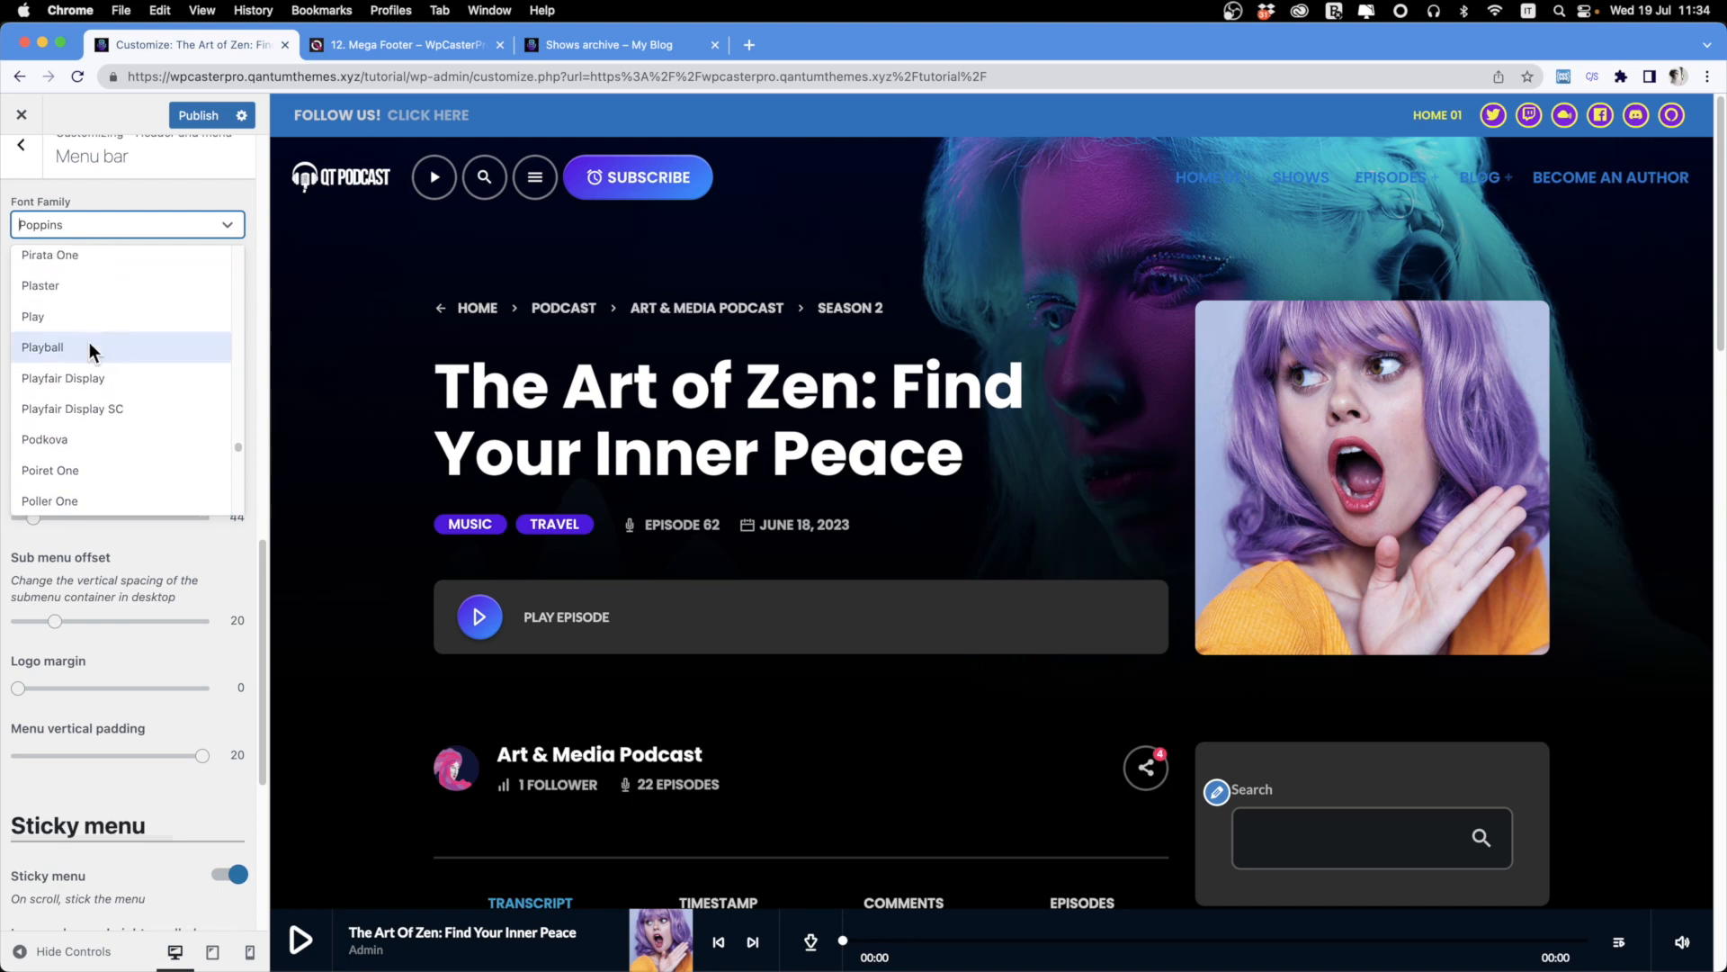
pyautogui.scroll(20, 90, 338)
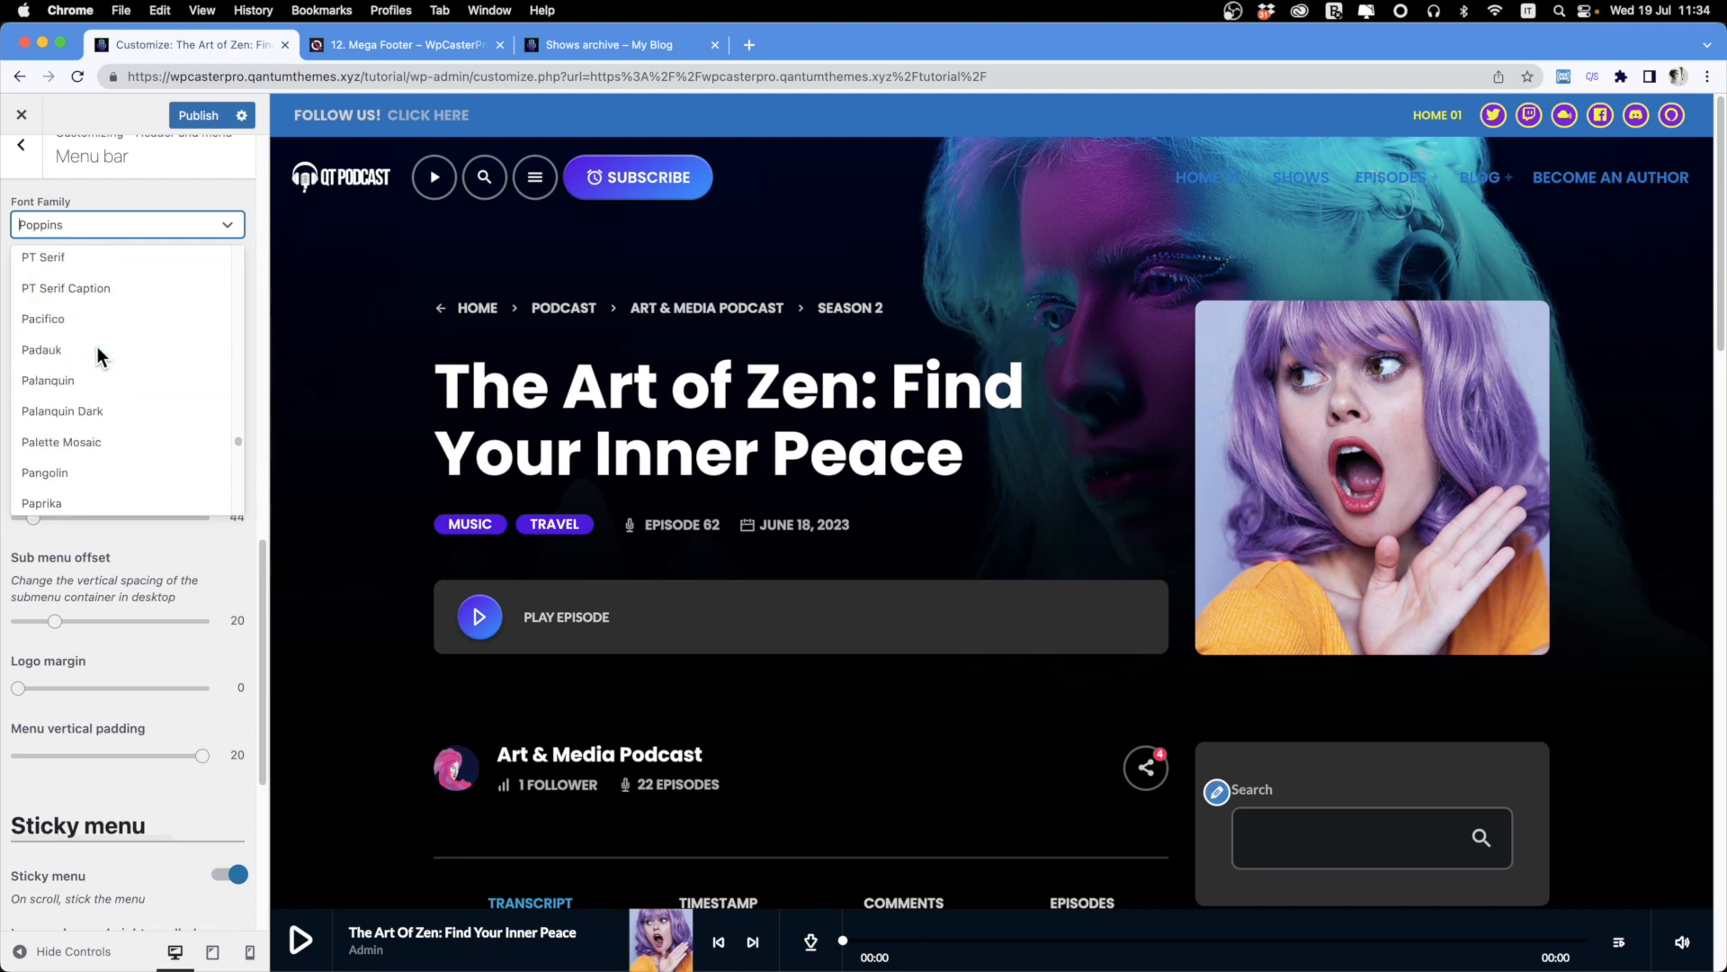
pyautogui.click(73, 223)
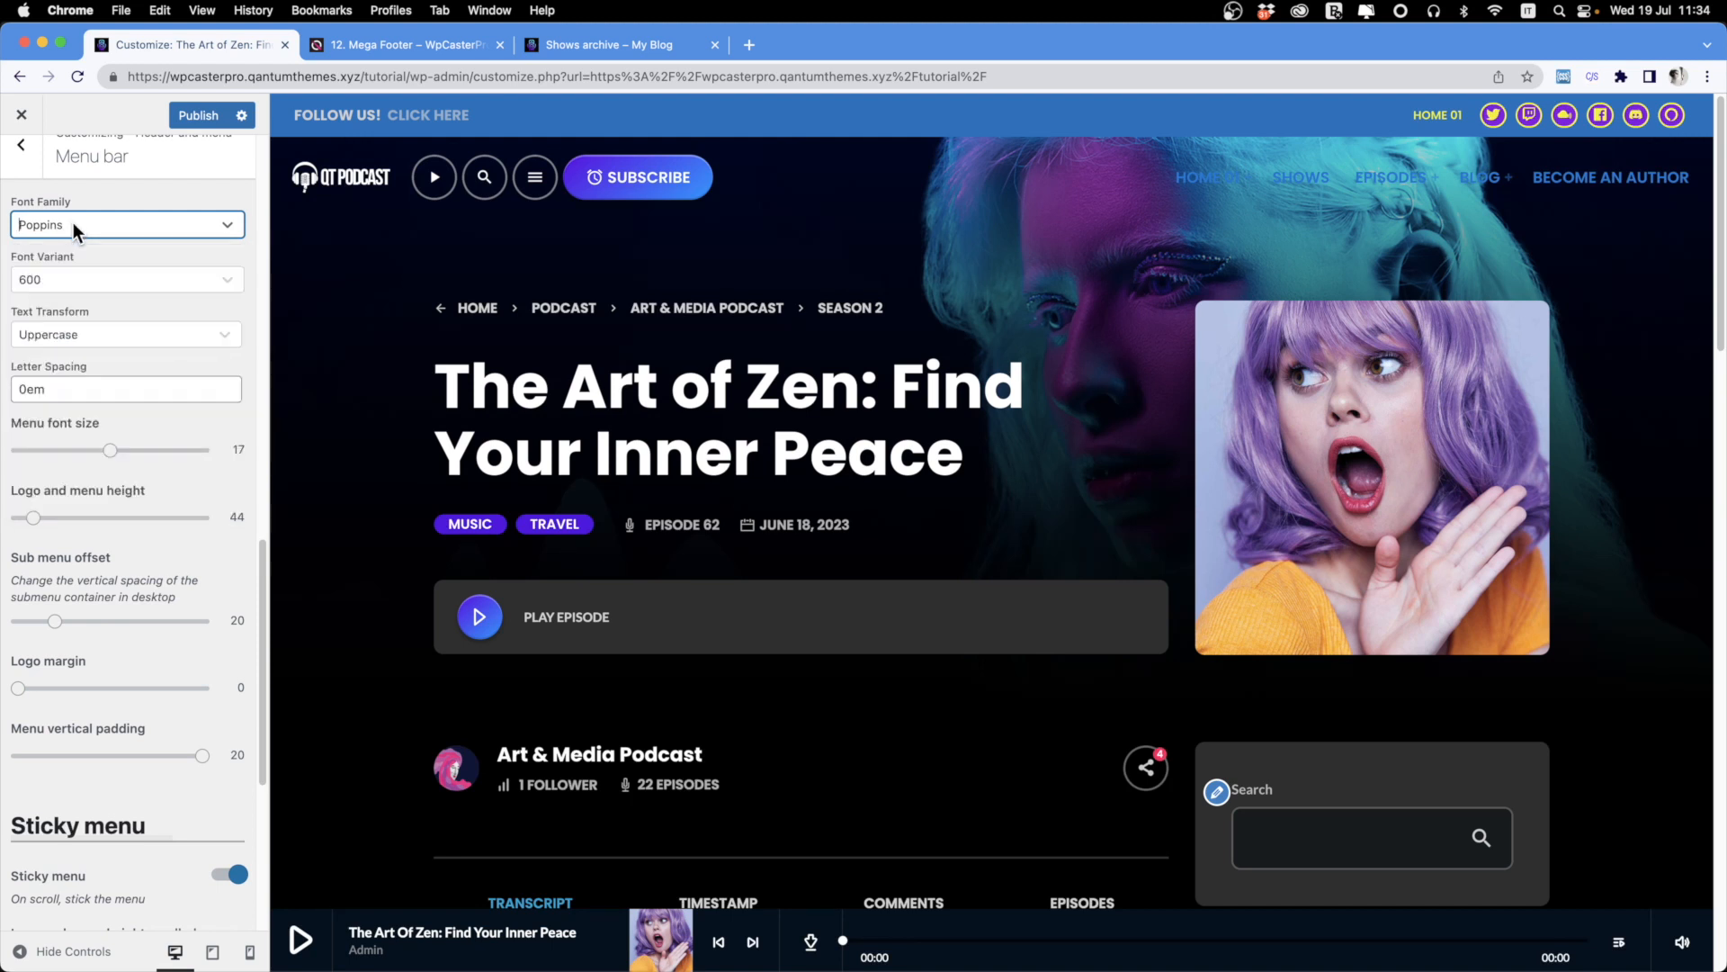
pyautogui.click(88, 223)
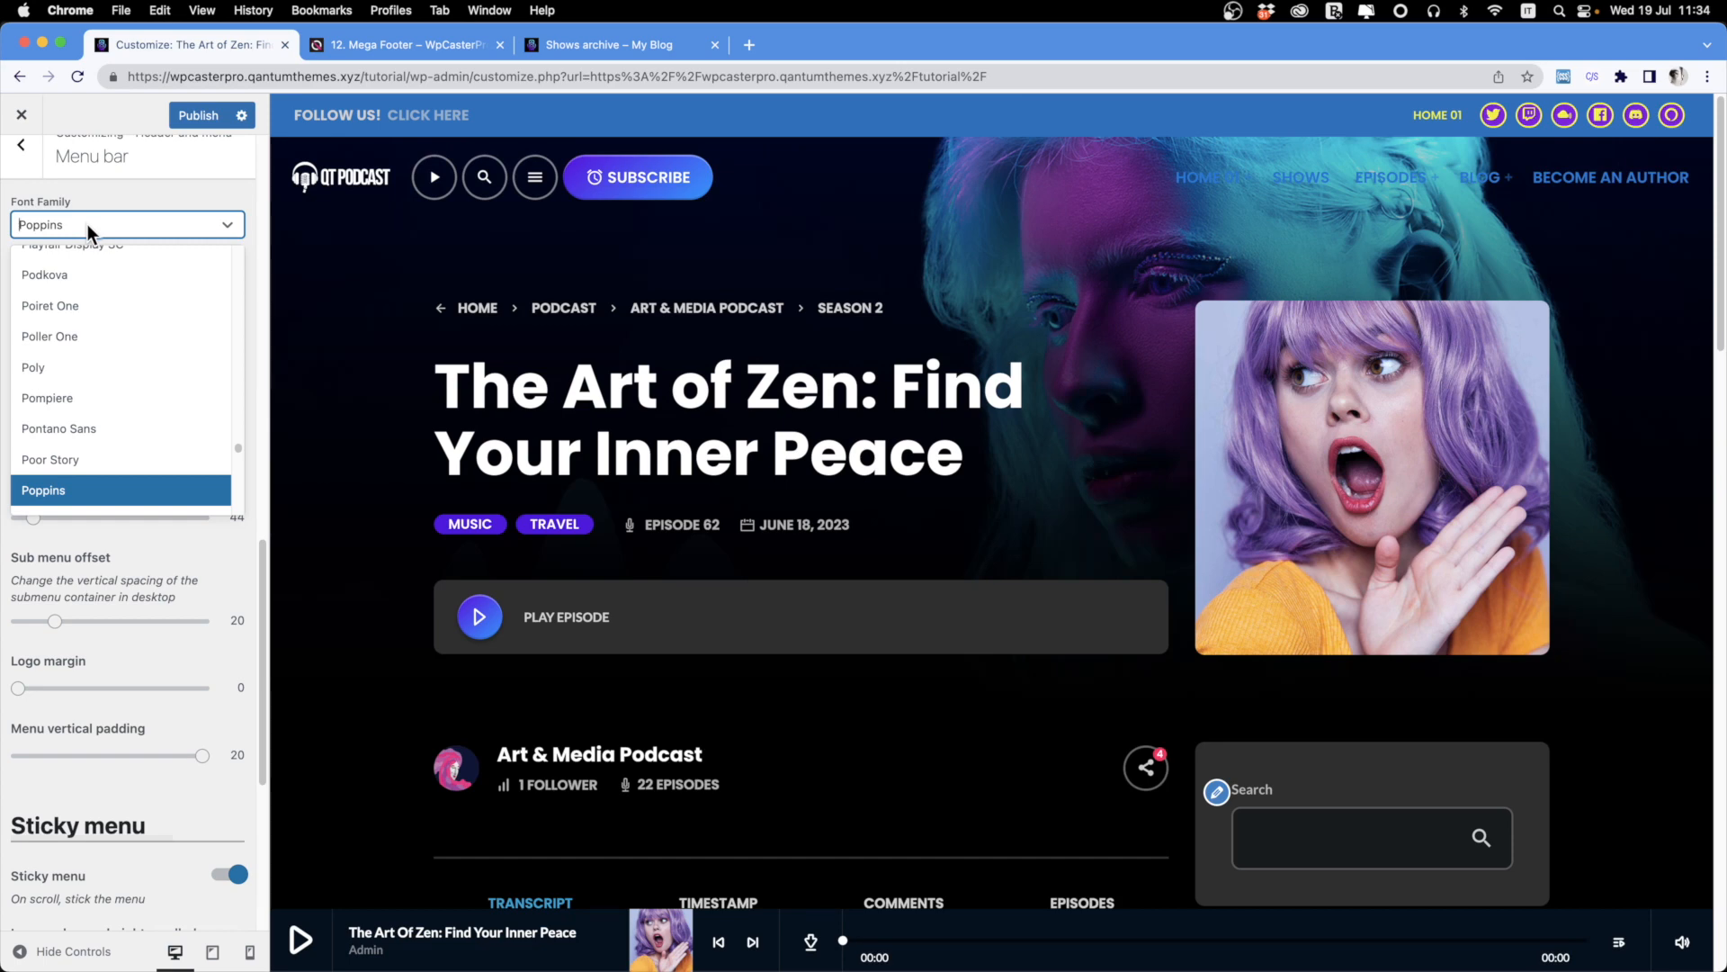
pyautogui.write('beba')
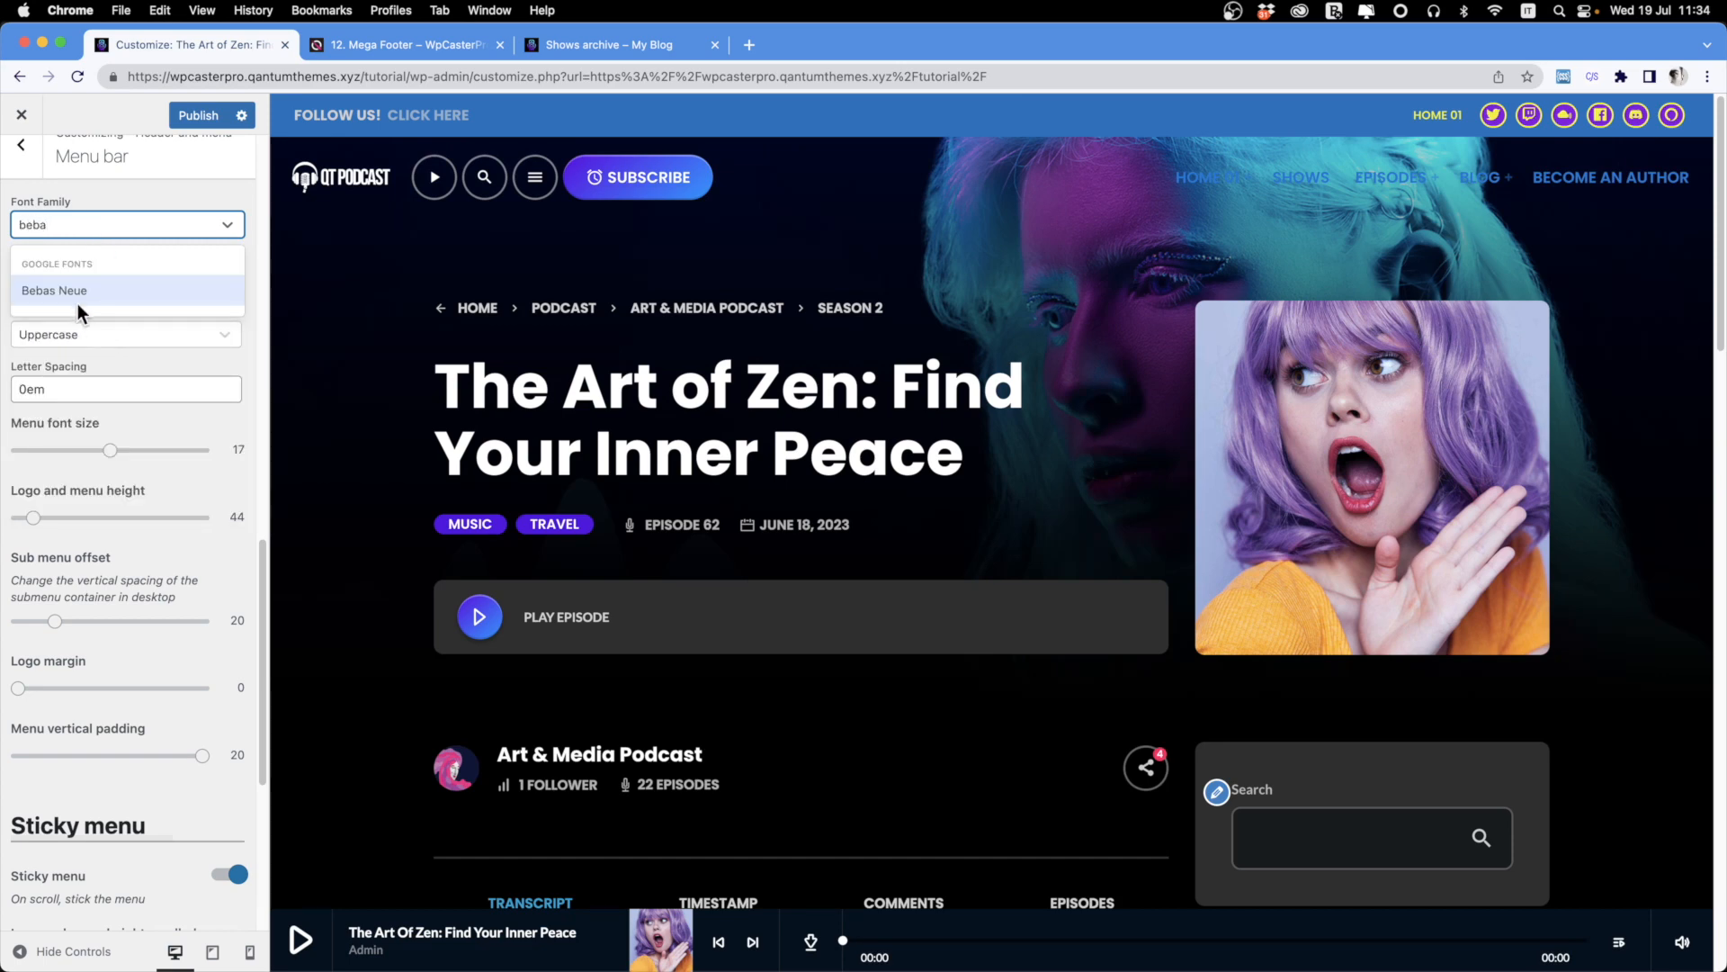
pyautogui.click(67, 289)
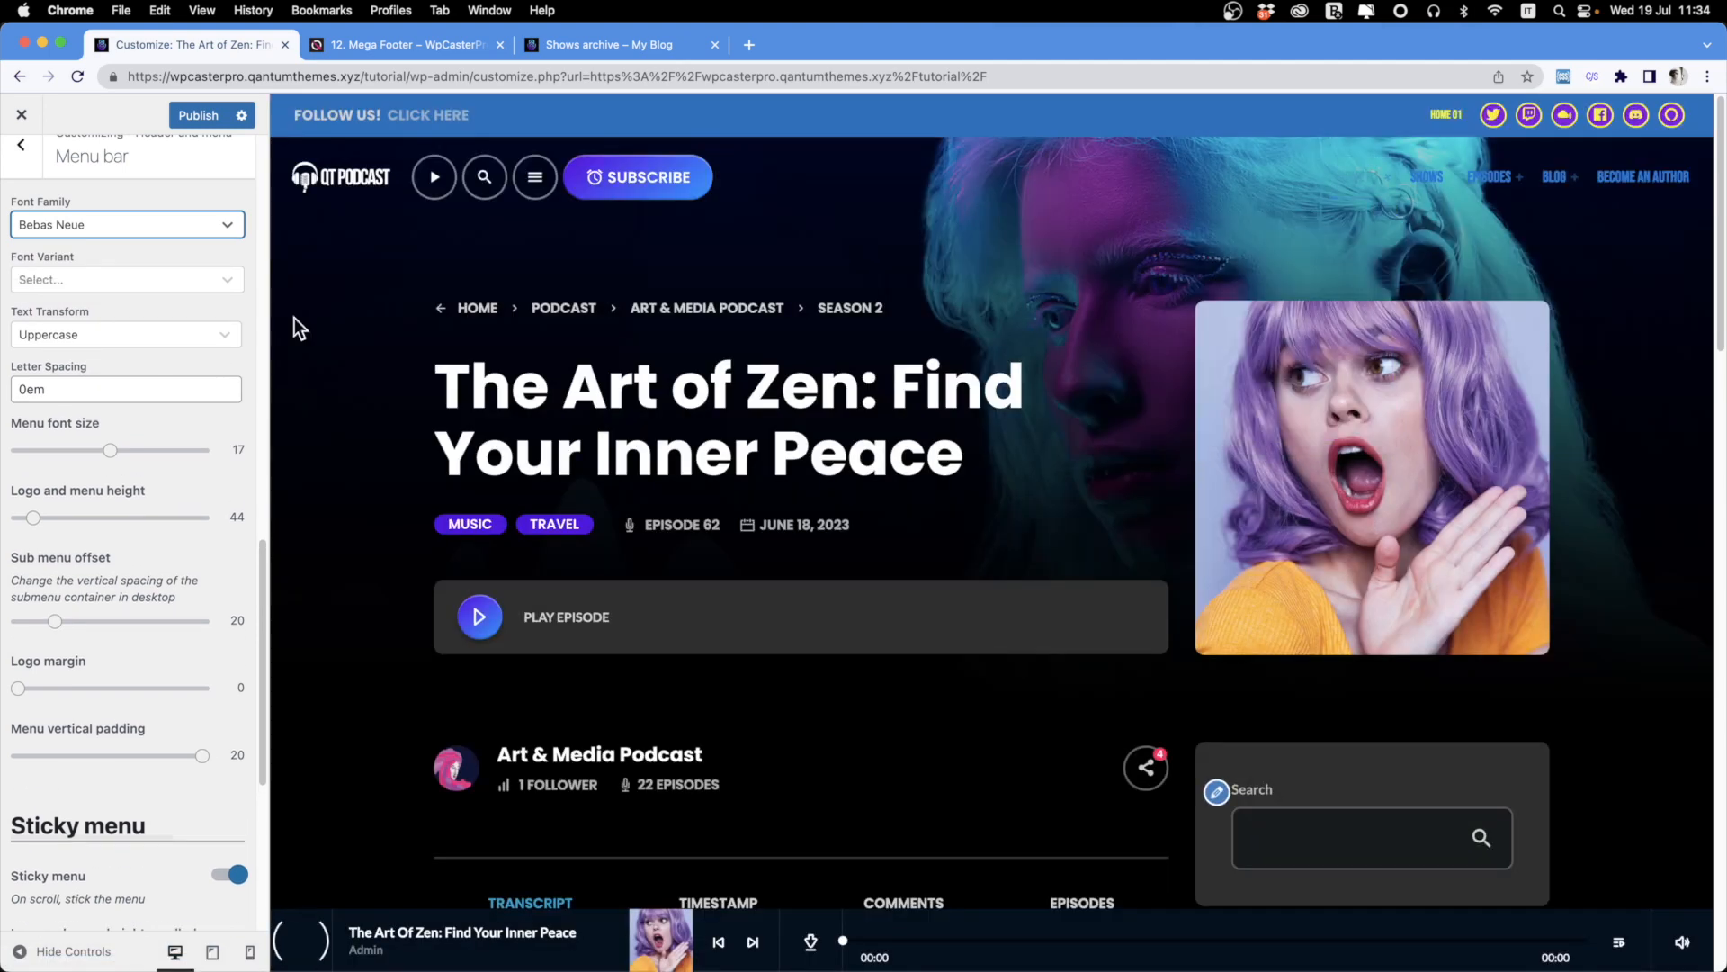
# Set the main menu's links color to white.
pyautogui.scroll(10, 192, 363)
pyautogui.click(229, 351)
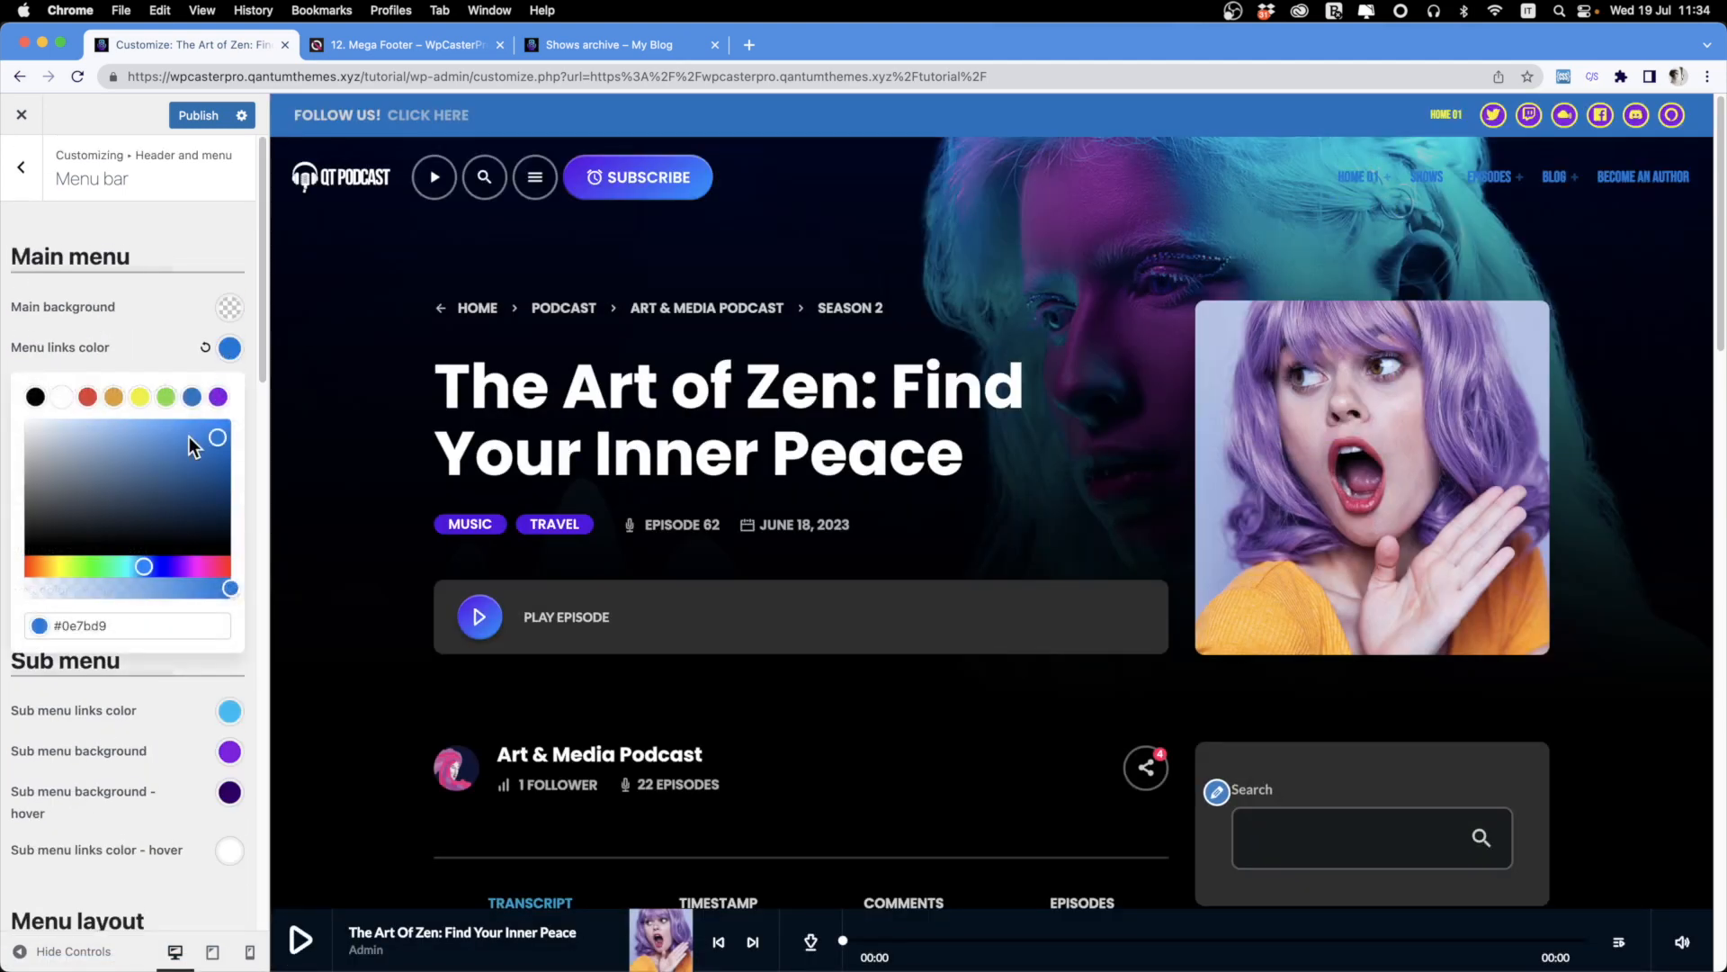
pyautogui.click(62, 397)
pyautogui.click(150, 320)
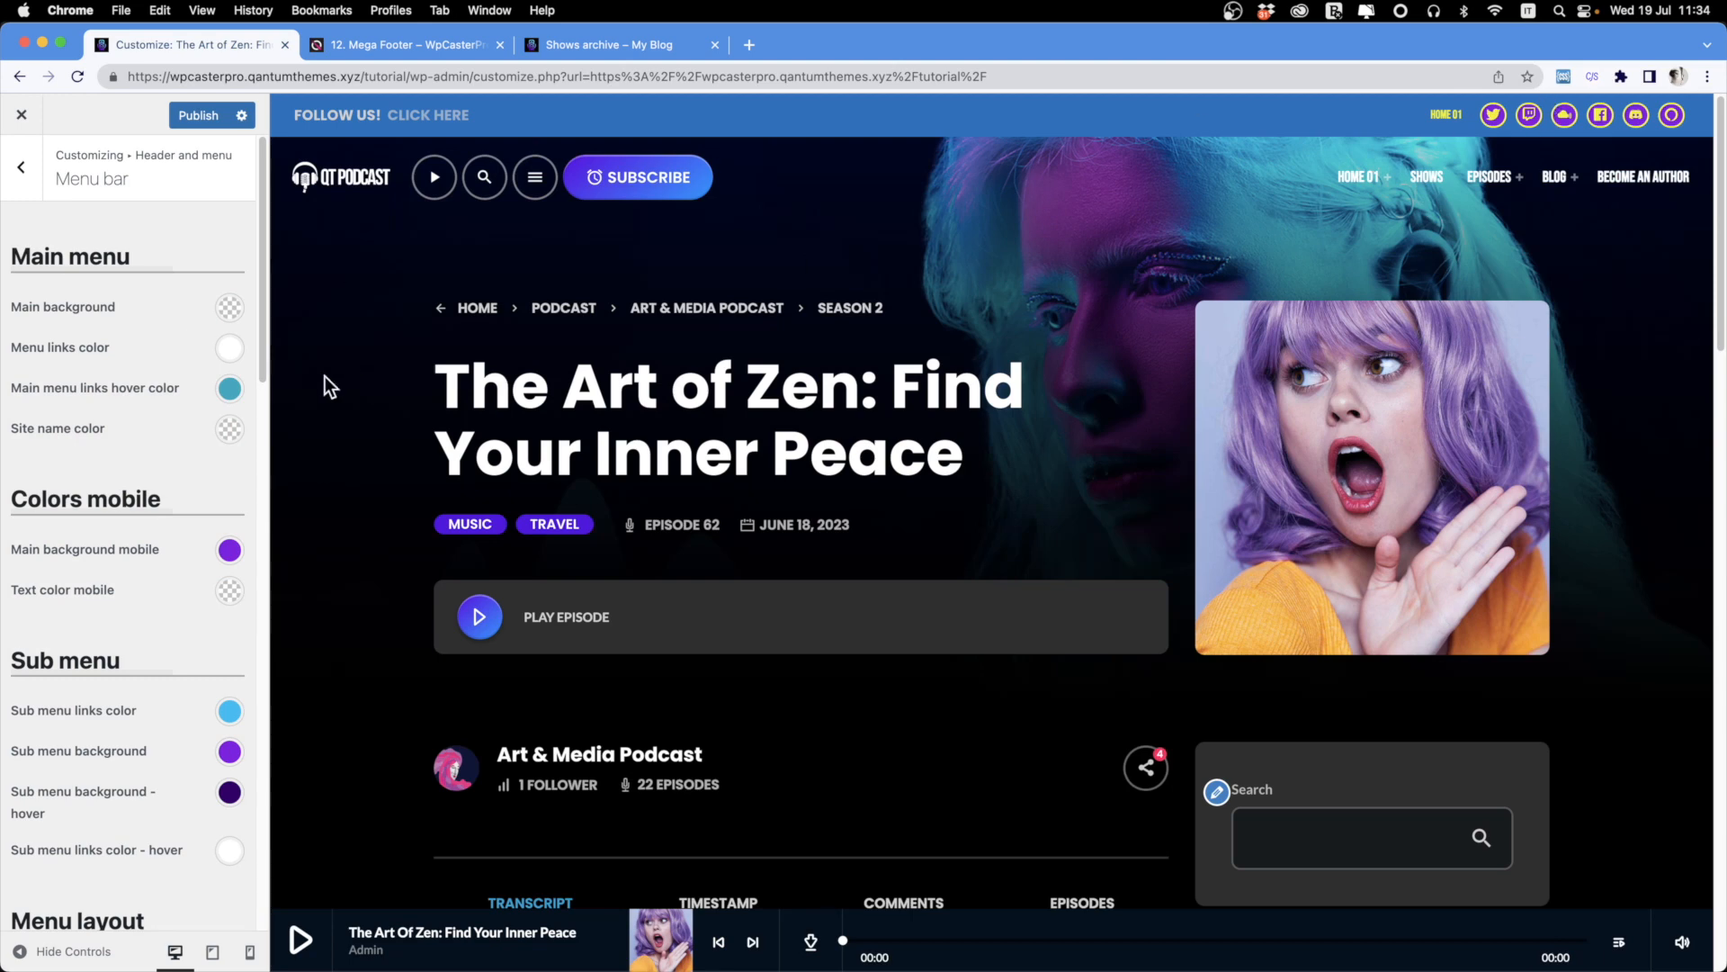
# Increase the menu font size to 22 in the menu bar styling.
pyautogui.scroll(-10, 128, 358)
pyautogui.scroll(-5, 139, 348)
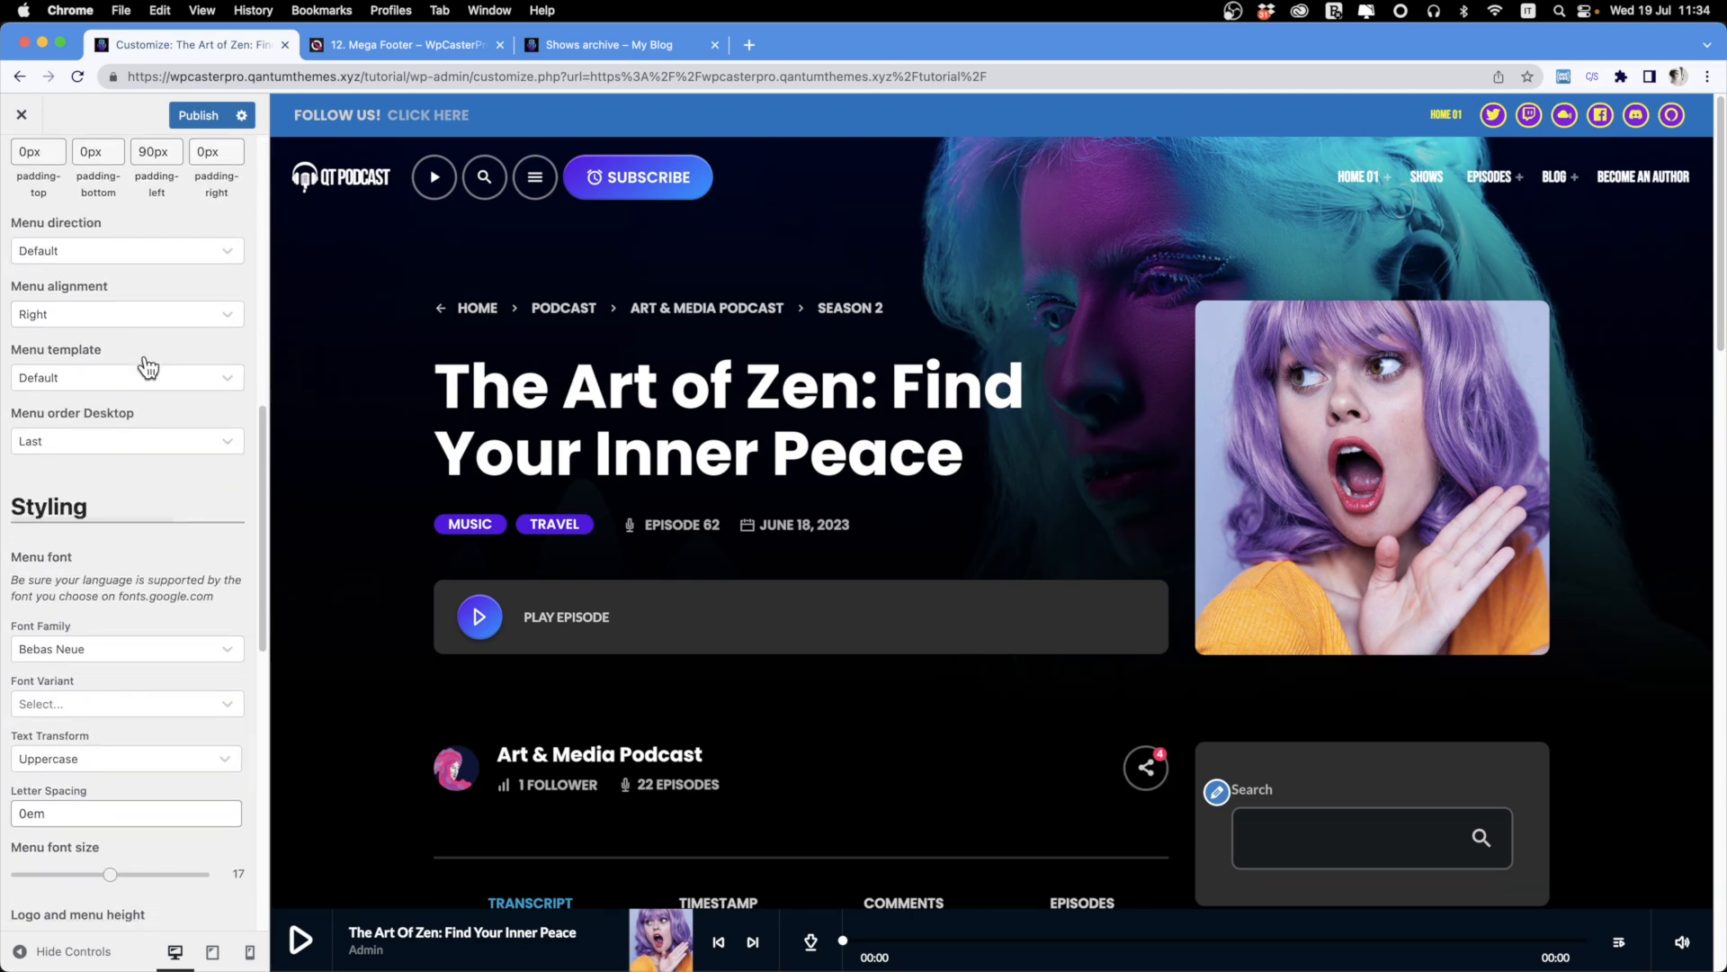
pyautogui.moveTo(111, 615); pyautogui.dragTo(198, 621)
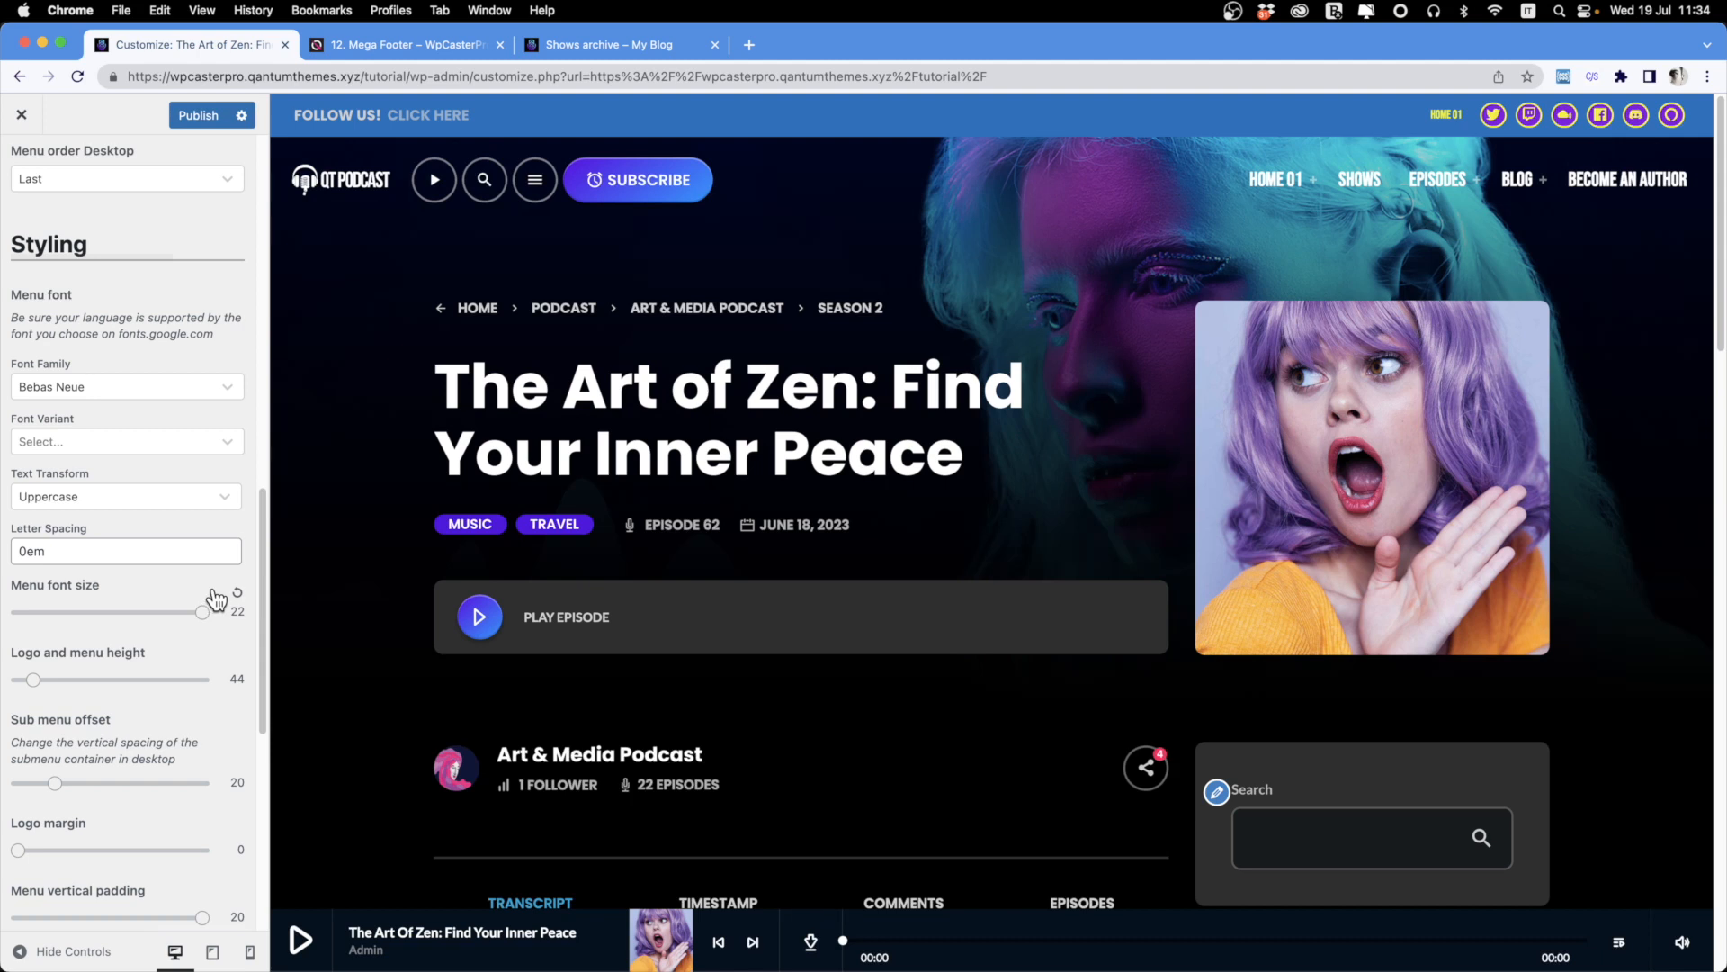
# Set the logo and menu height to 80, and both the logo margin and menu vertical padding to 6.
pyautogui.scroll(-5, 90, 436)
pyautogui.moveTo(36, 450); pyautogui.dragTo(74, 469)
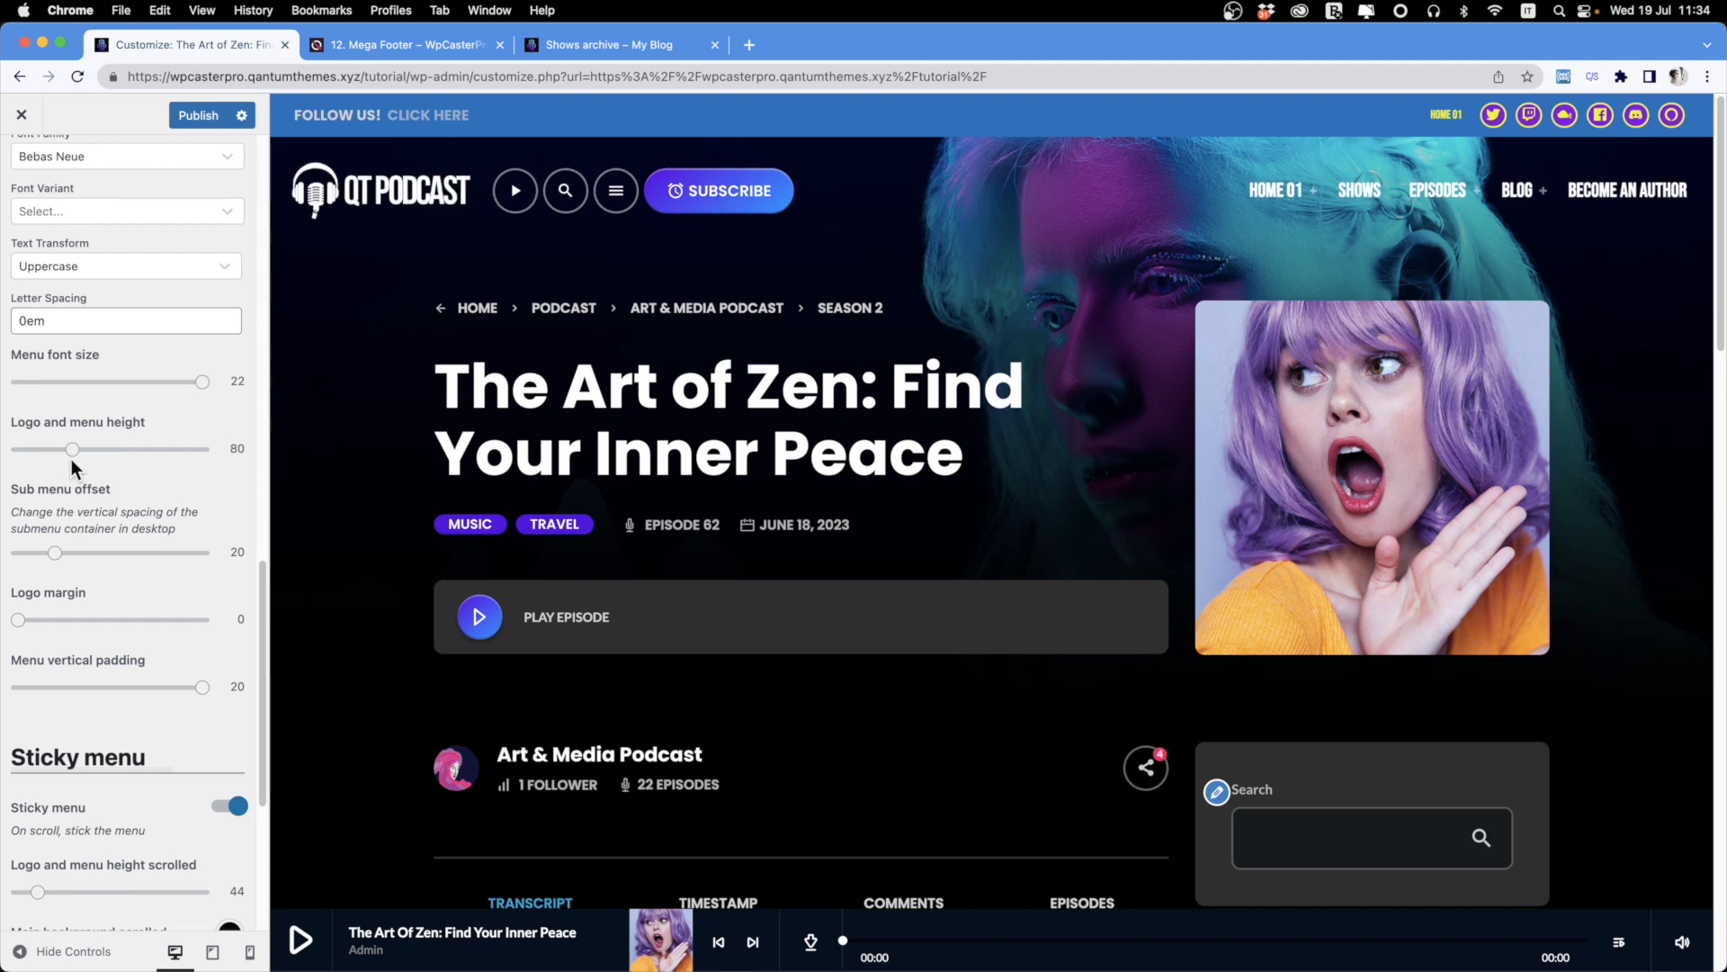
pyautogui.scroll(-1, 40, 506)
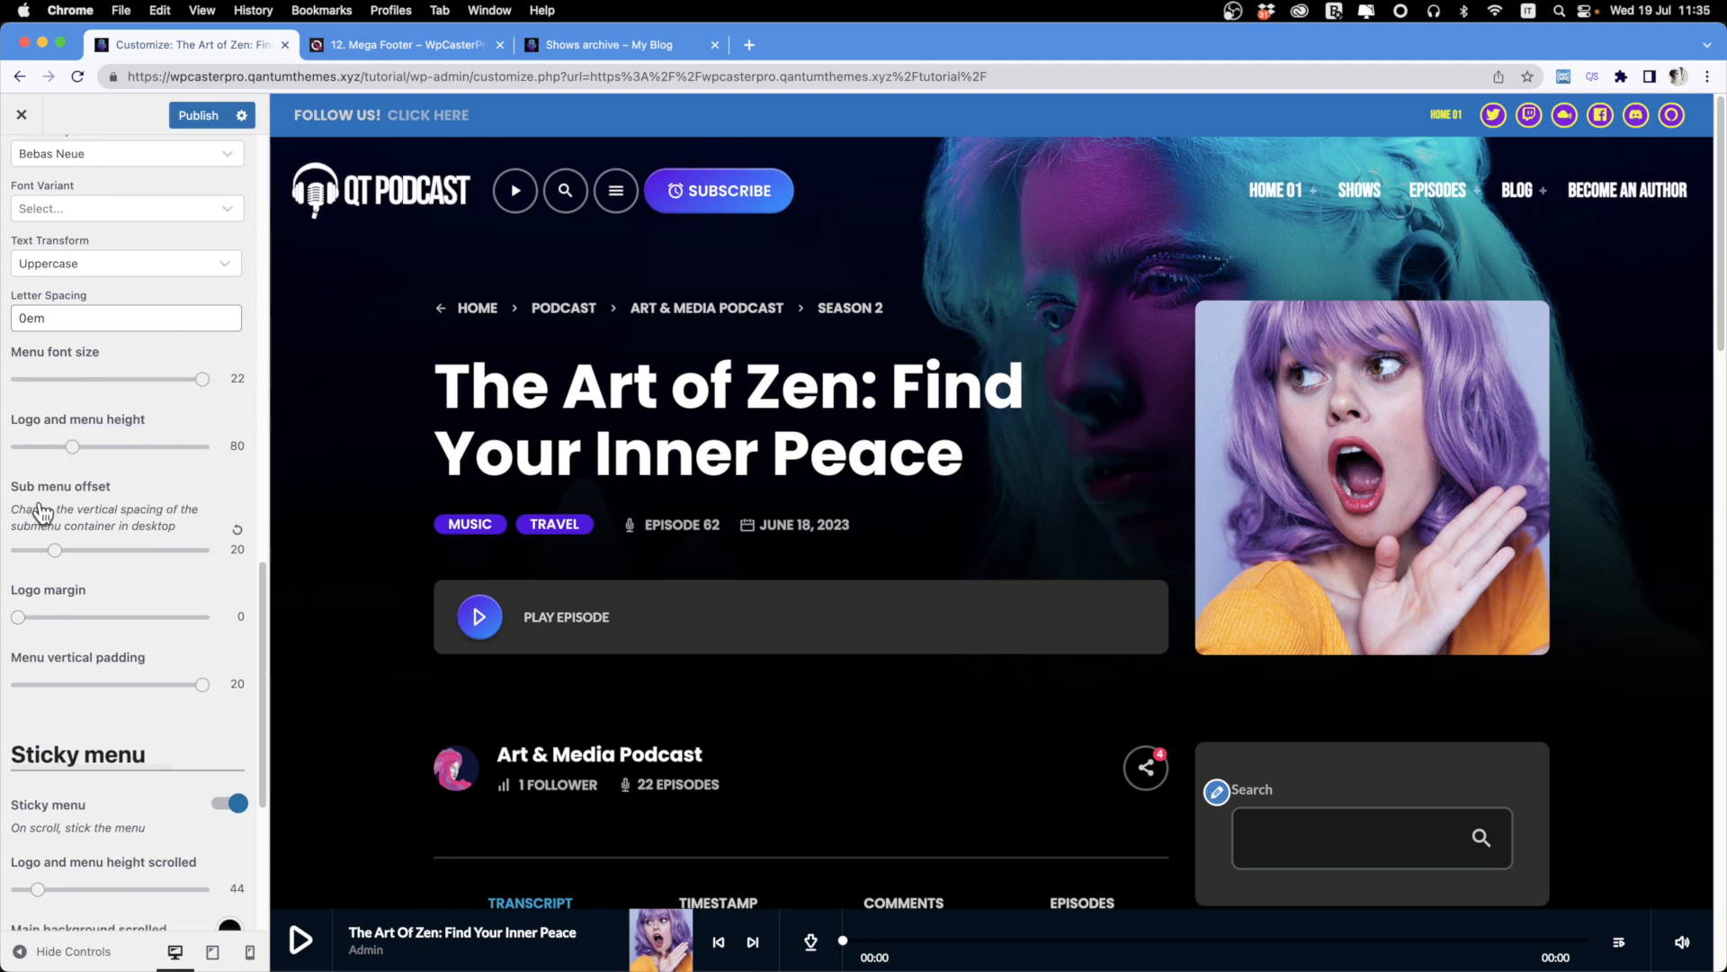
pyautogui.scroll(-3, 39, 513)
pyautogui.moveTo(17, 533); pyautogui.dragTo(73, 540)
pyautogui.moveTo(203, 607); pyautogui.dragTo(73, 612)
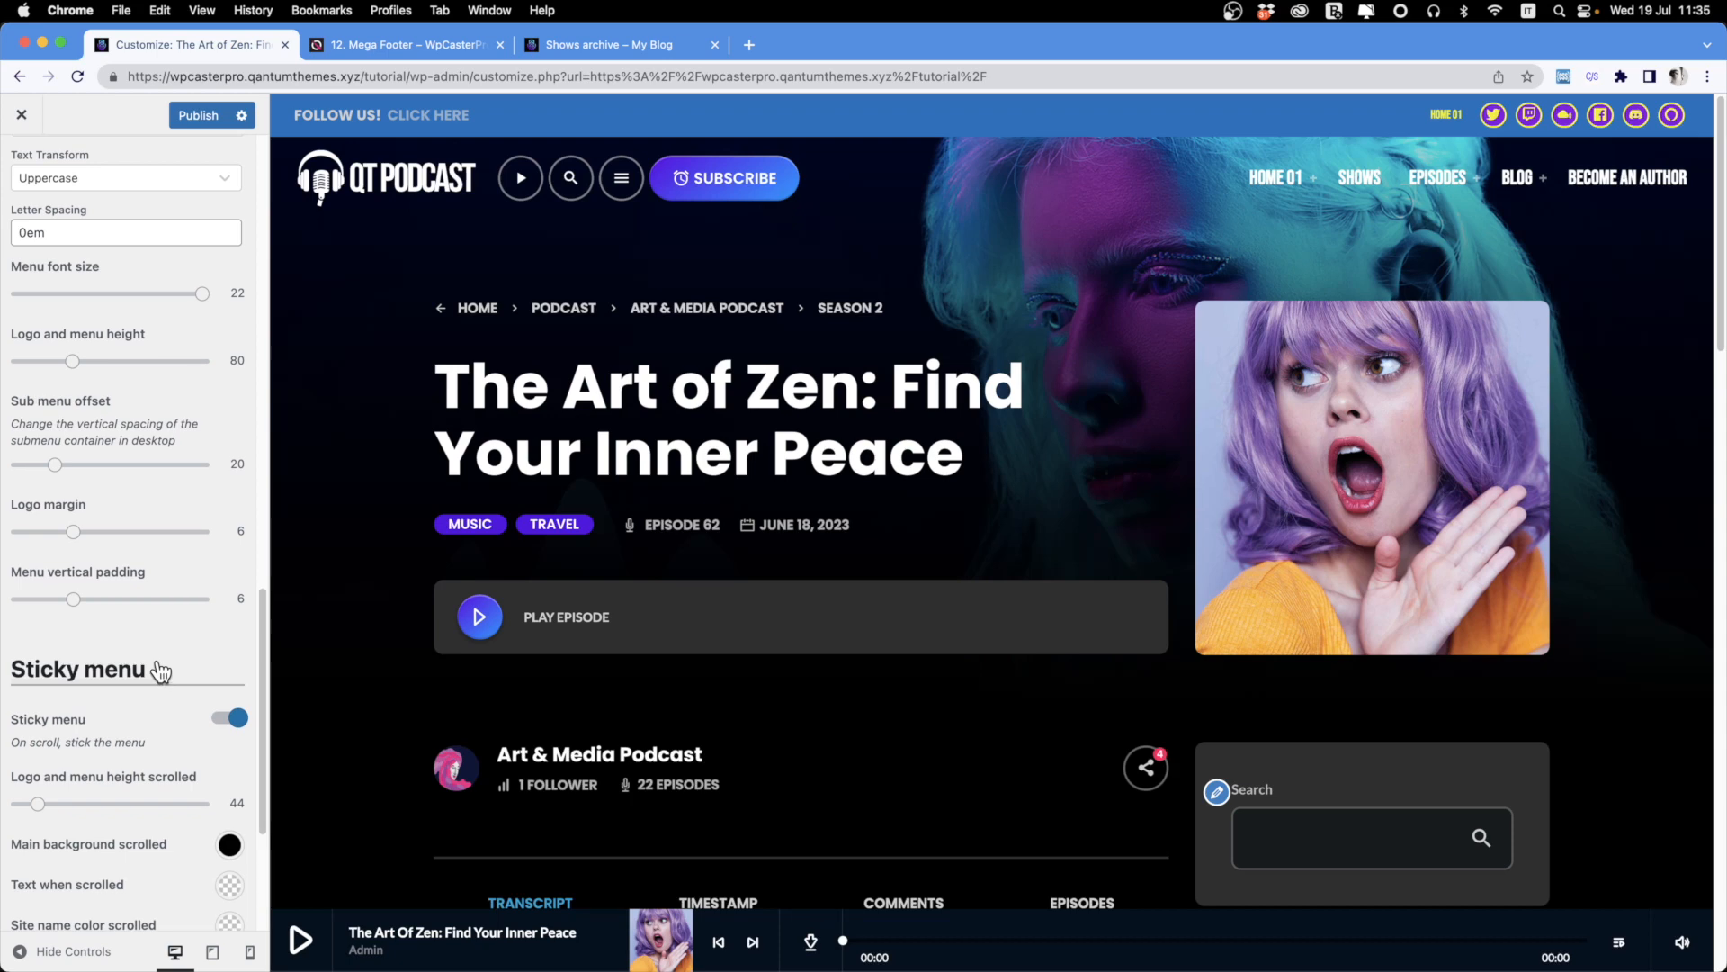
# Set the sticky menu's scrolled logo and menu height to 68 while previewing the scrolled page.
pyautogui.scroll(-5, 149, 648)
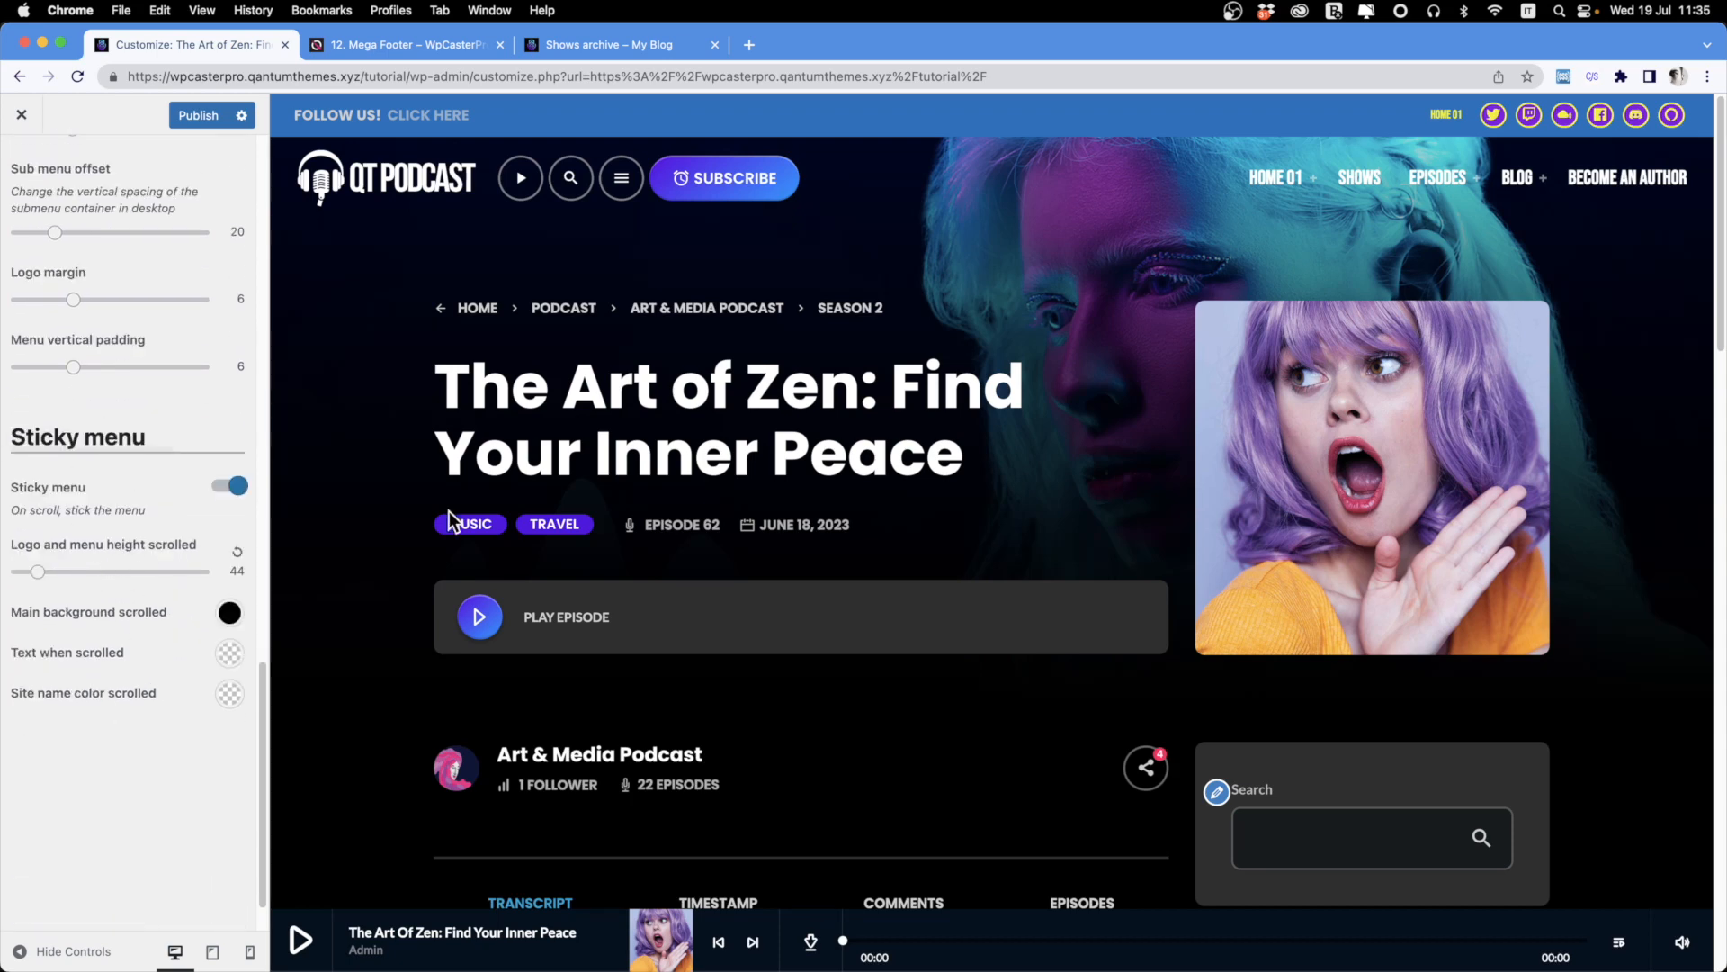
pyautogui.scroll(-20, 487, 503)
pyautogui.scroll(15, 464, 493)
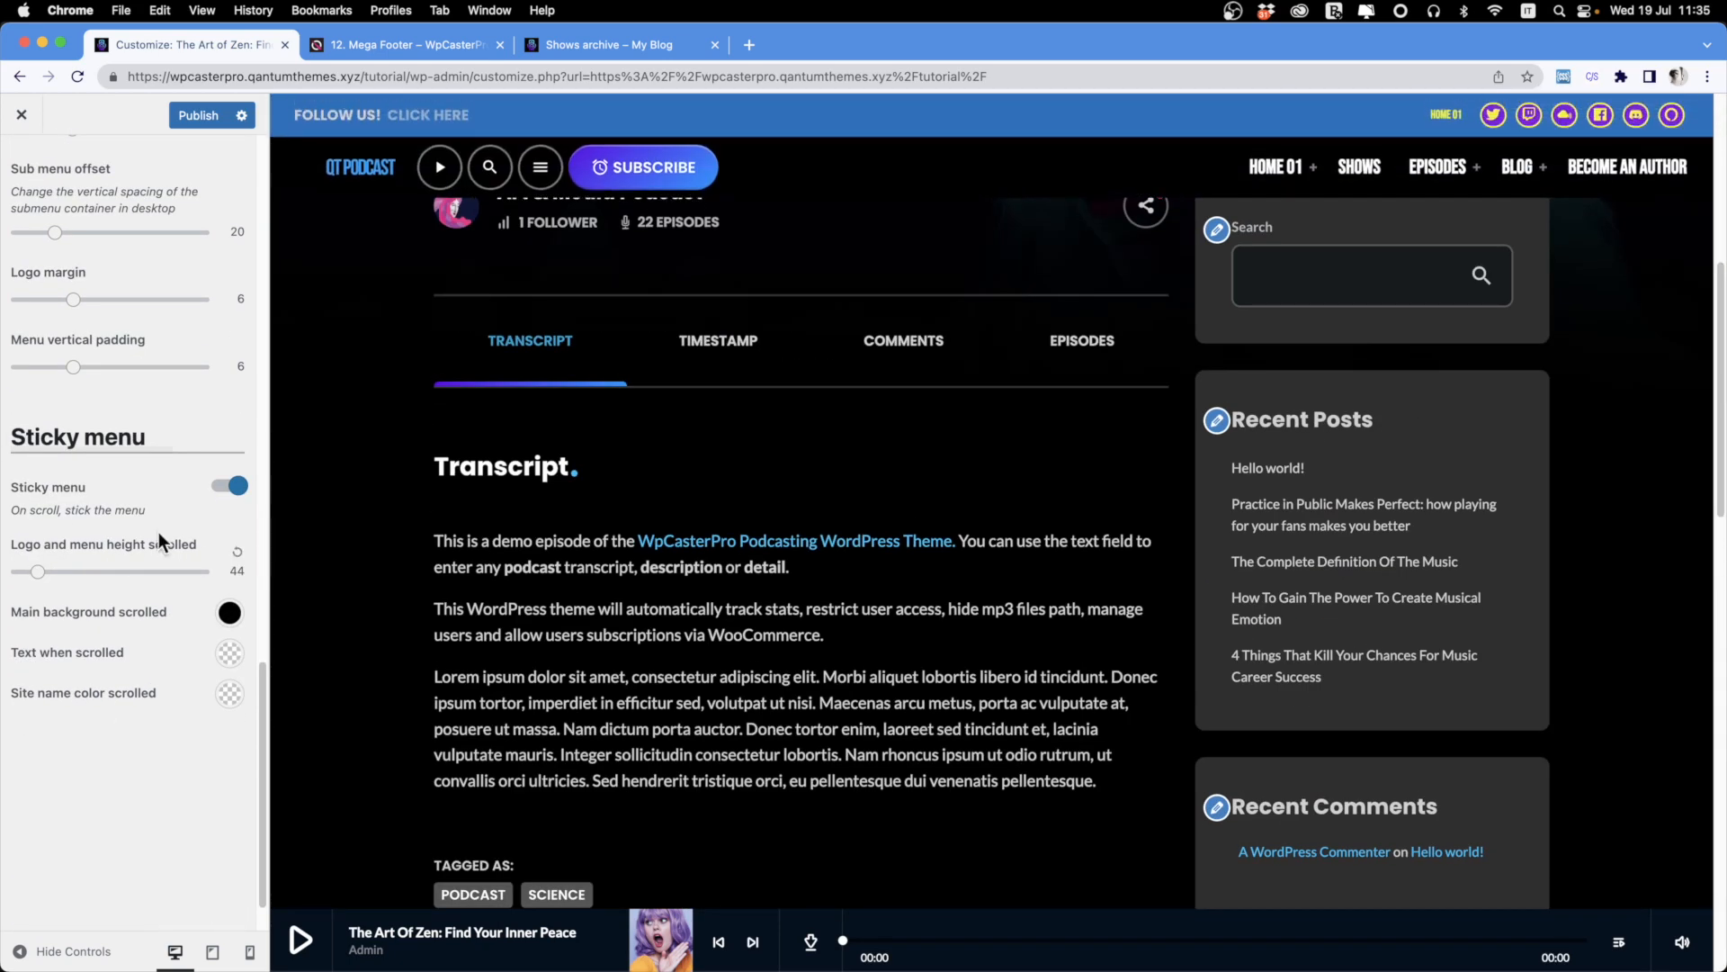
pyautogui.moveTo(37, 571); pyautogui.dragTo(73, 587)
# Try a white main background and black text for the scrolled sticky menu.
pyautogui.click(229, 612)
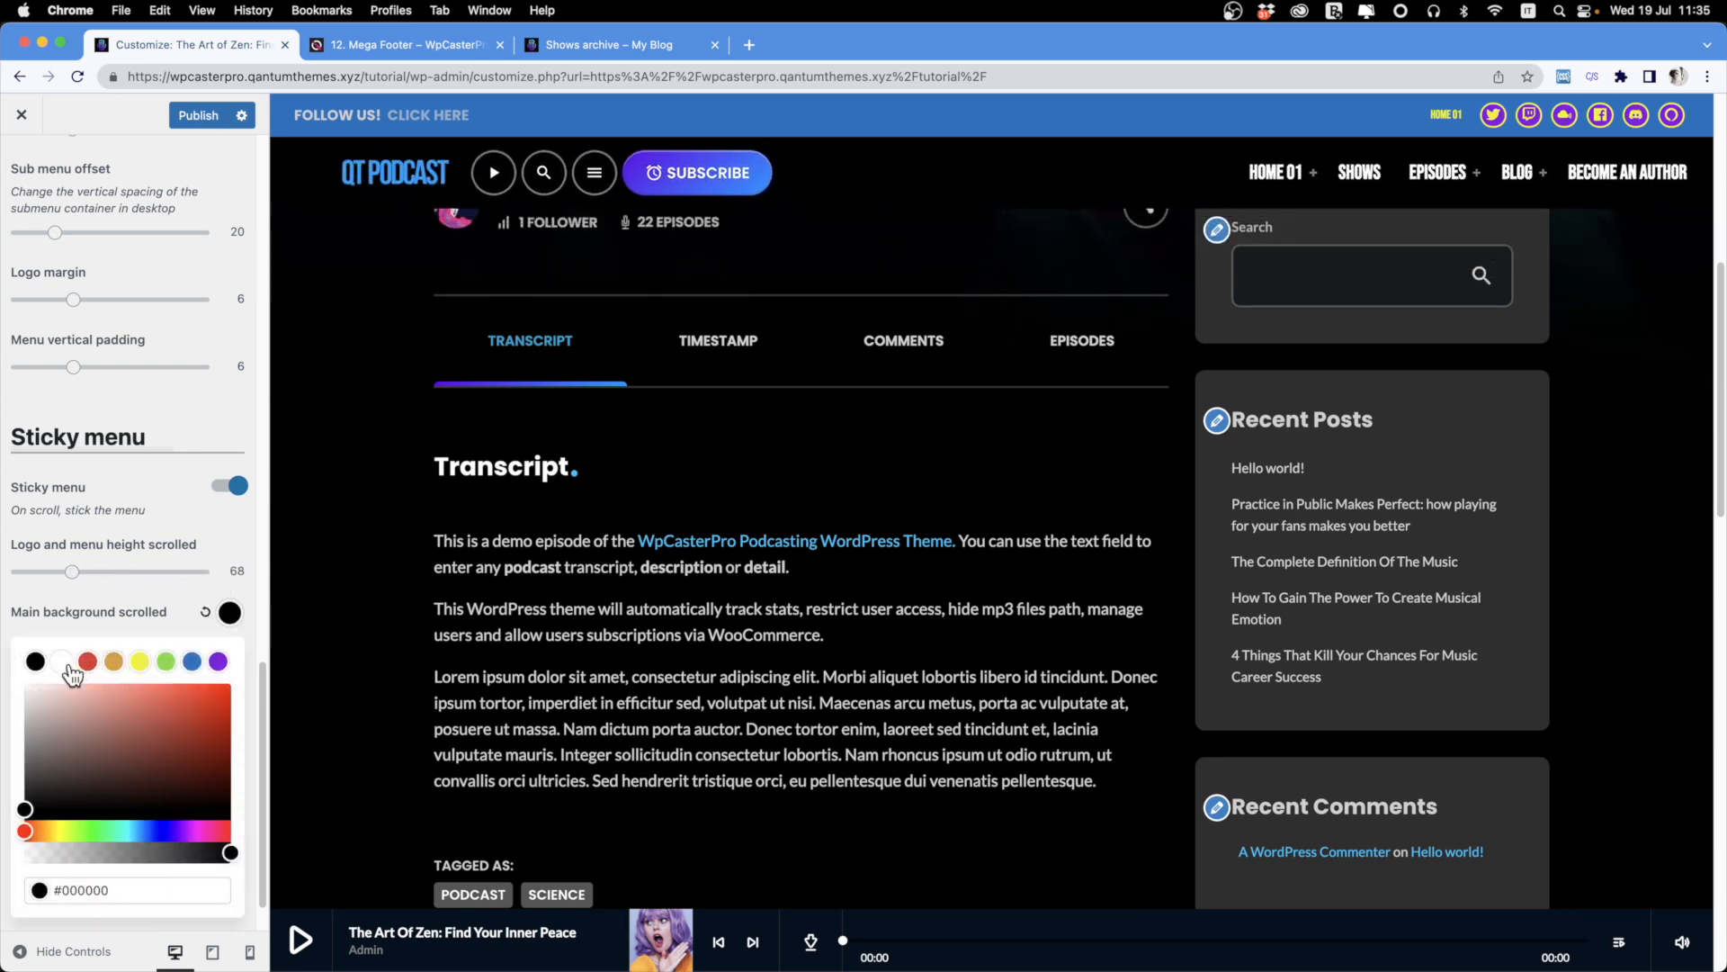
pyautogui.click(61, 662)
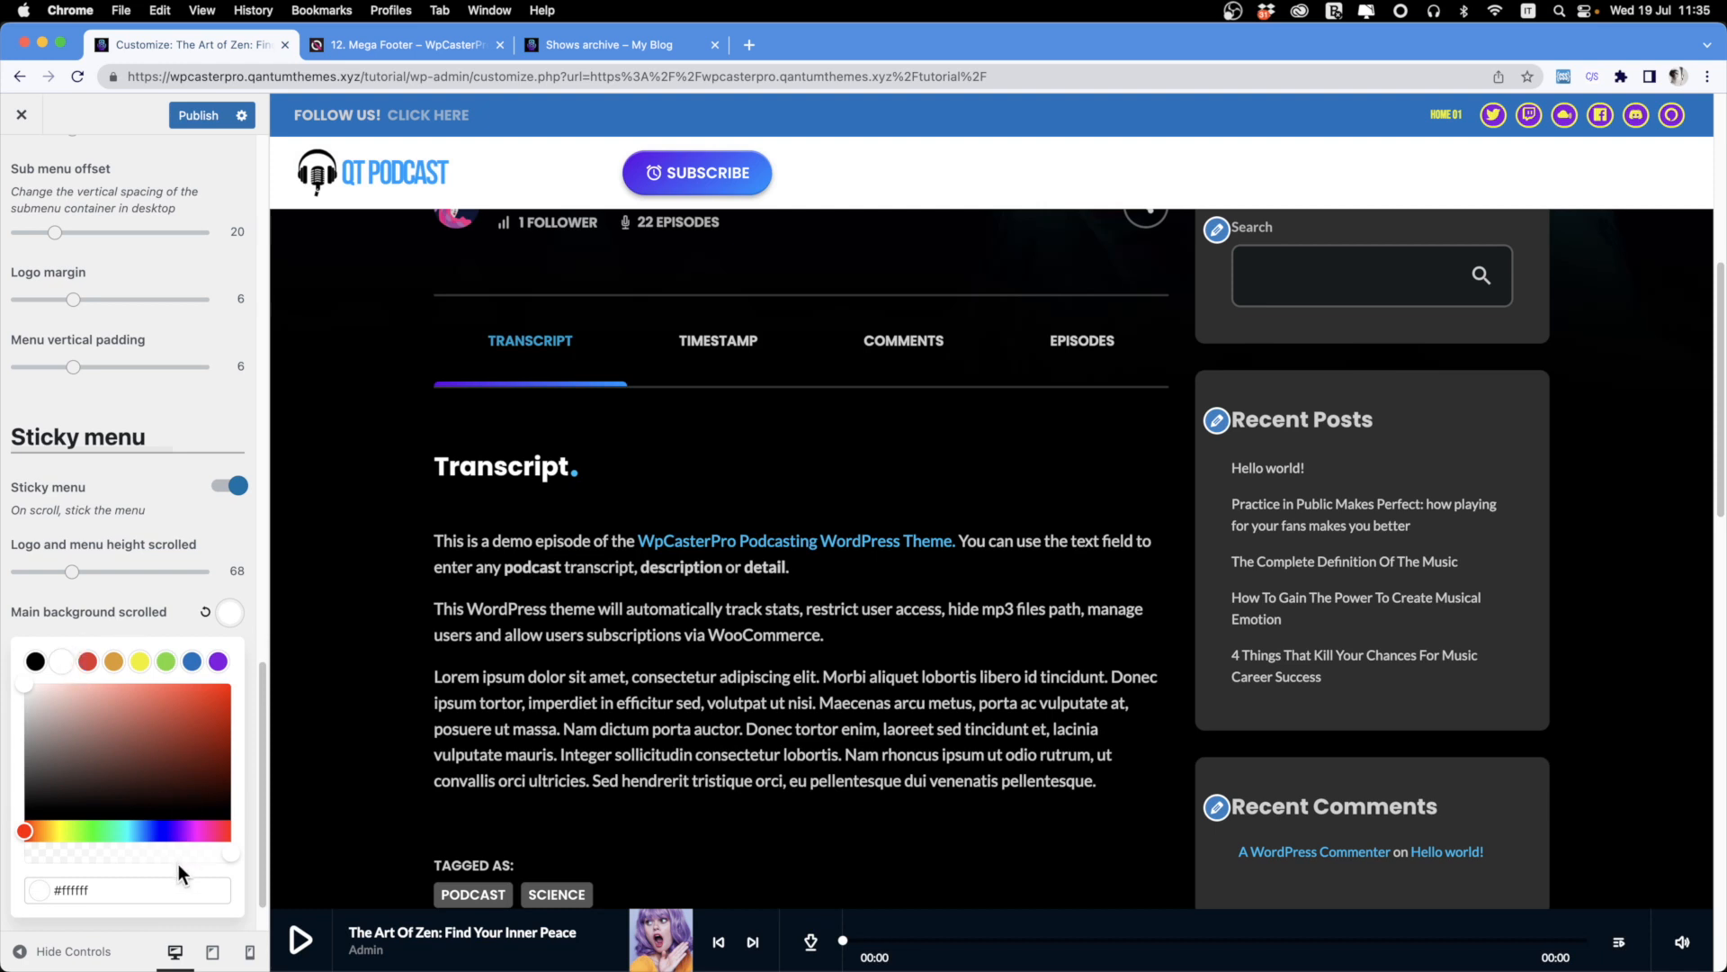
pyautogui.click(149, 597)
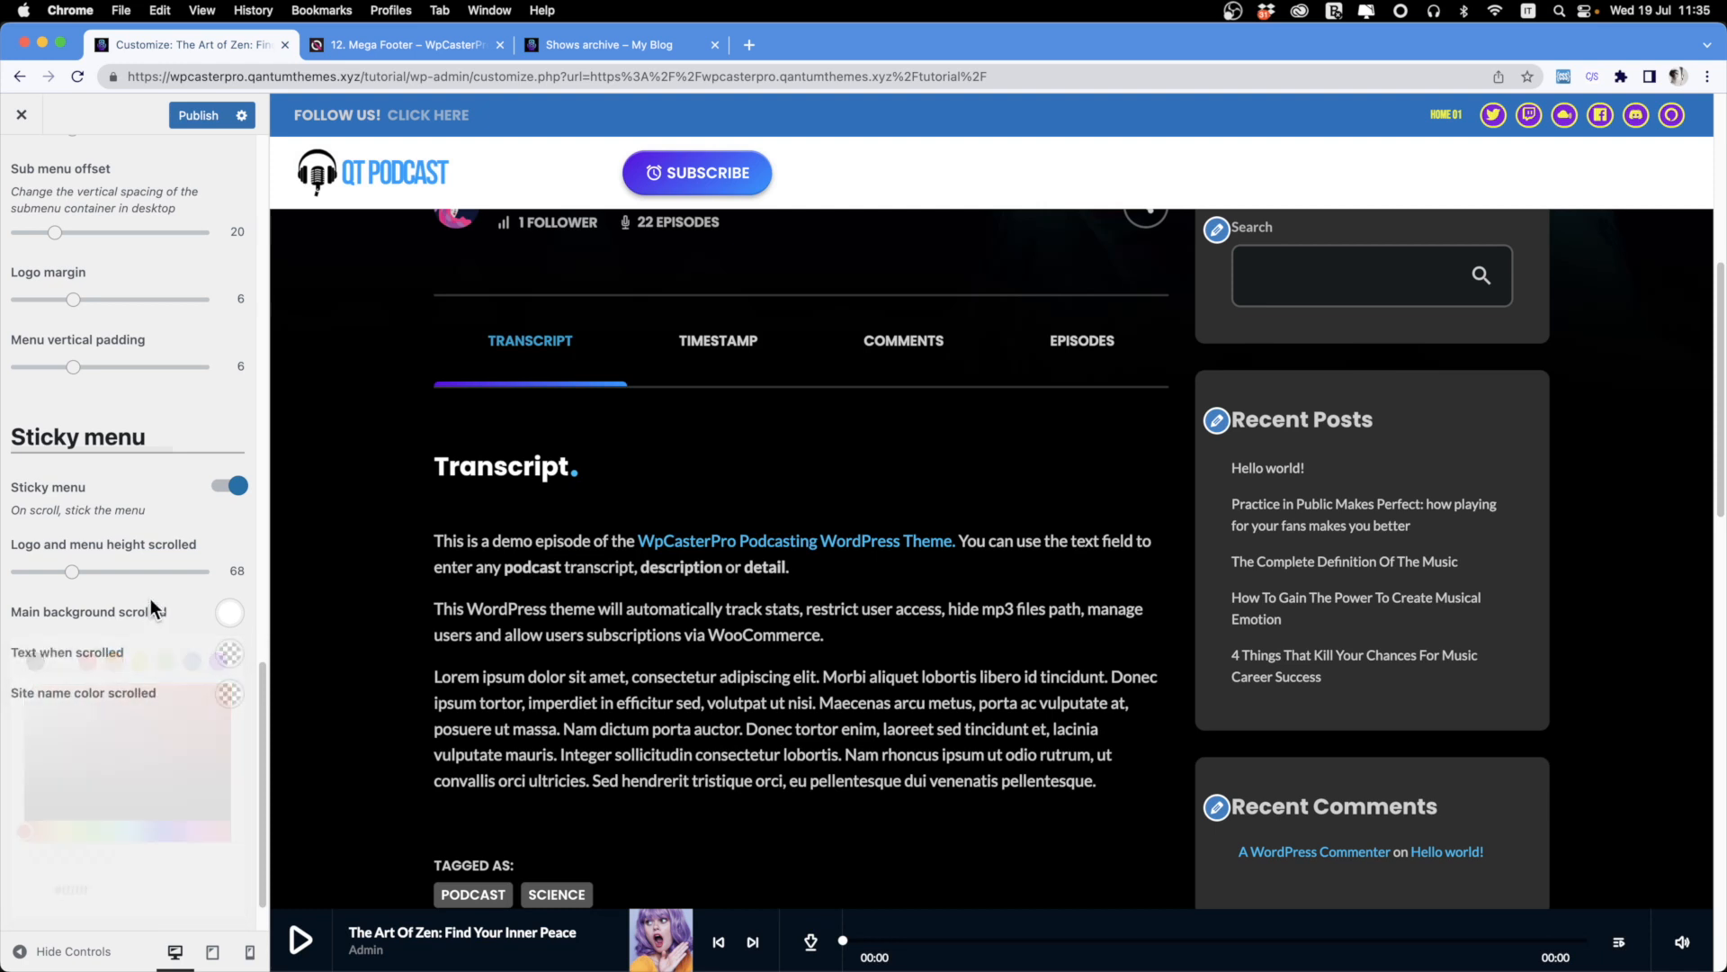
pyautogui.click(229, 654)
pyautogui.click(35, 706)
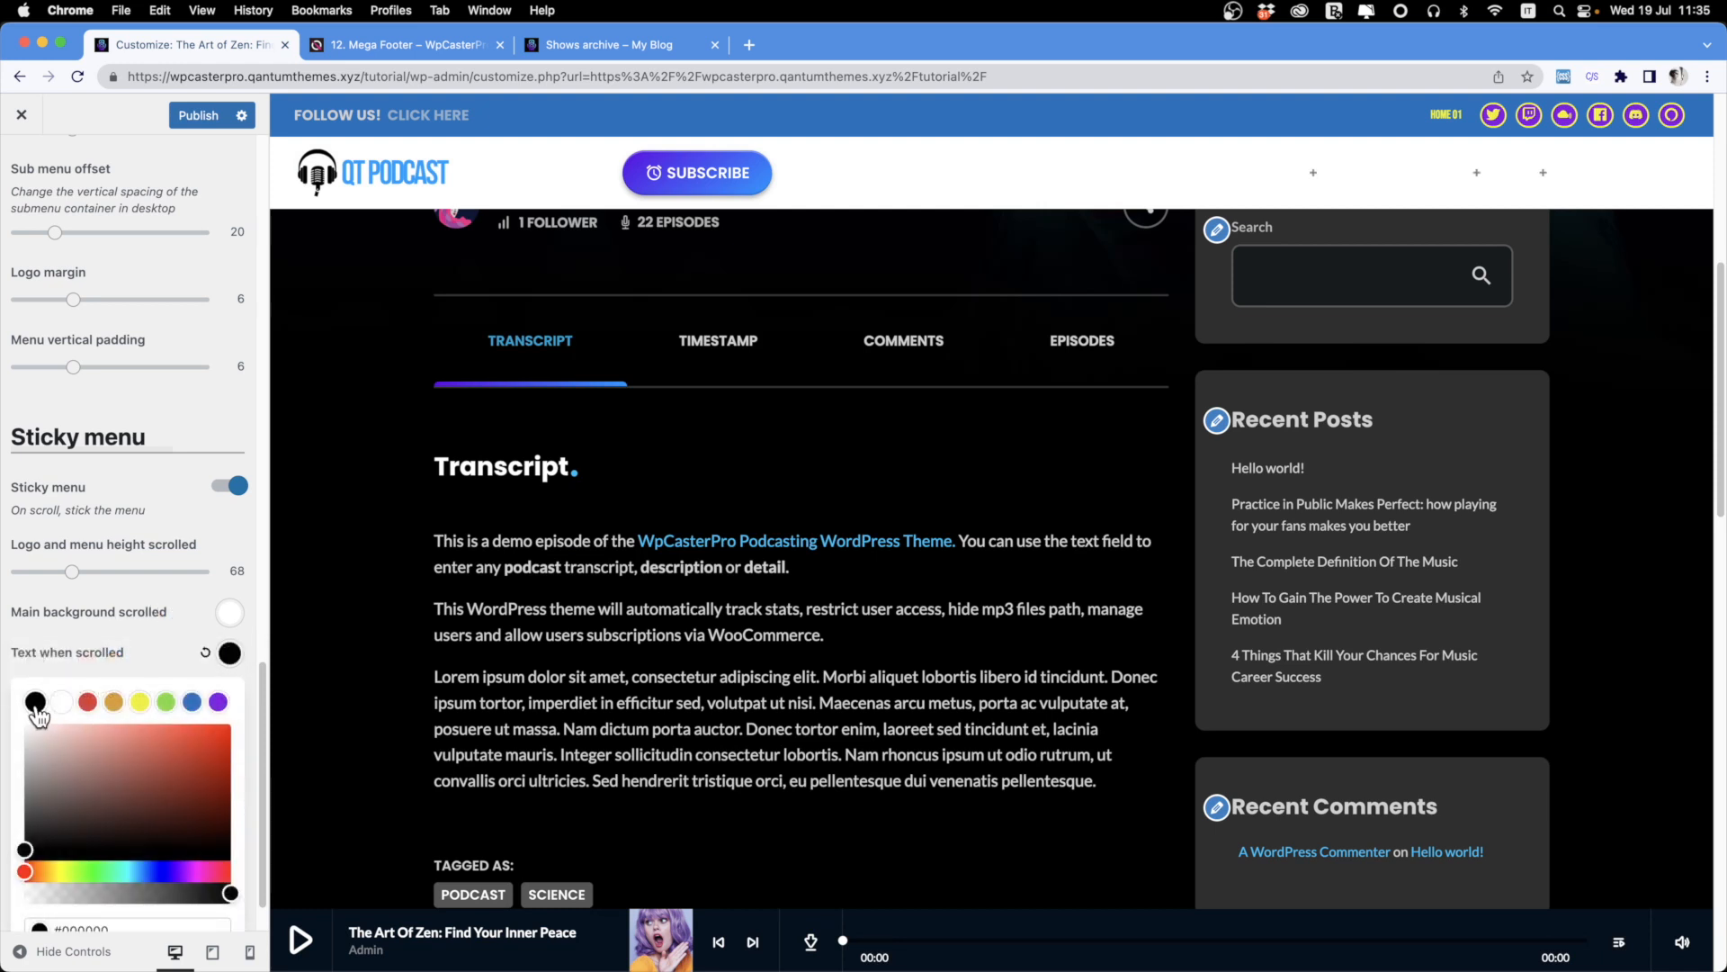
pyautogui.click(112, 642)
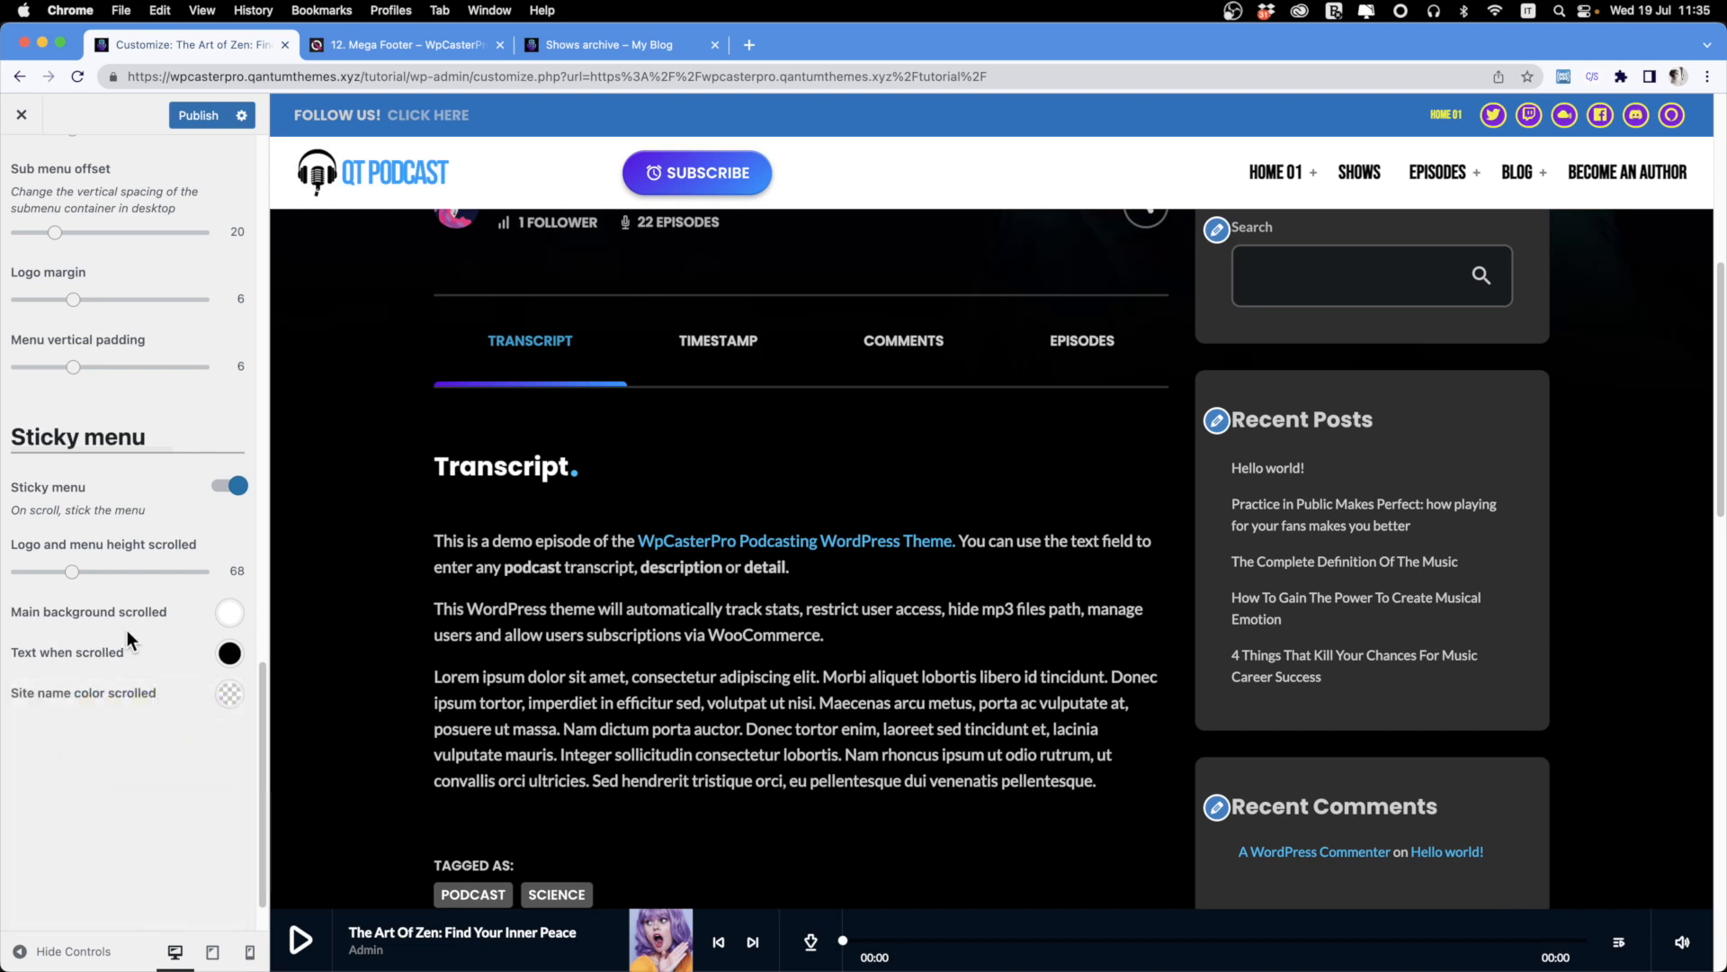
# Reset the sticky menu's scrolled text and main background colors to their defaults.
pyautogui.click(227, 654)
pyautogui.click(206, 654)
pyautogui.click(229, 615)
pyautogui.click(206, 612)
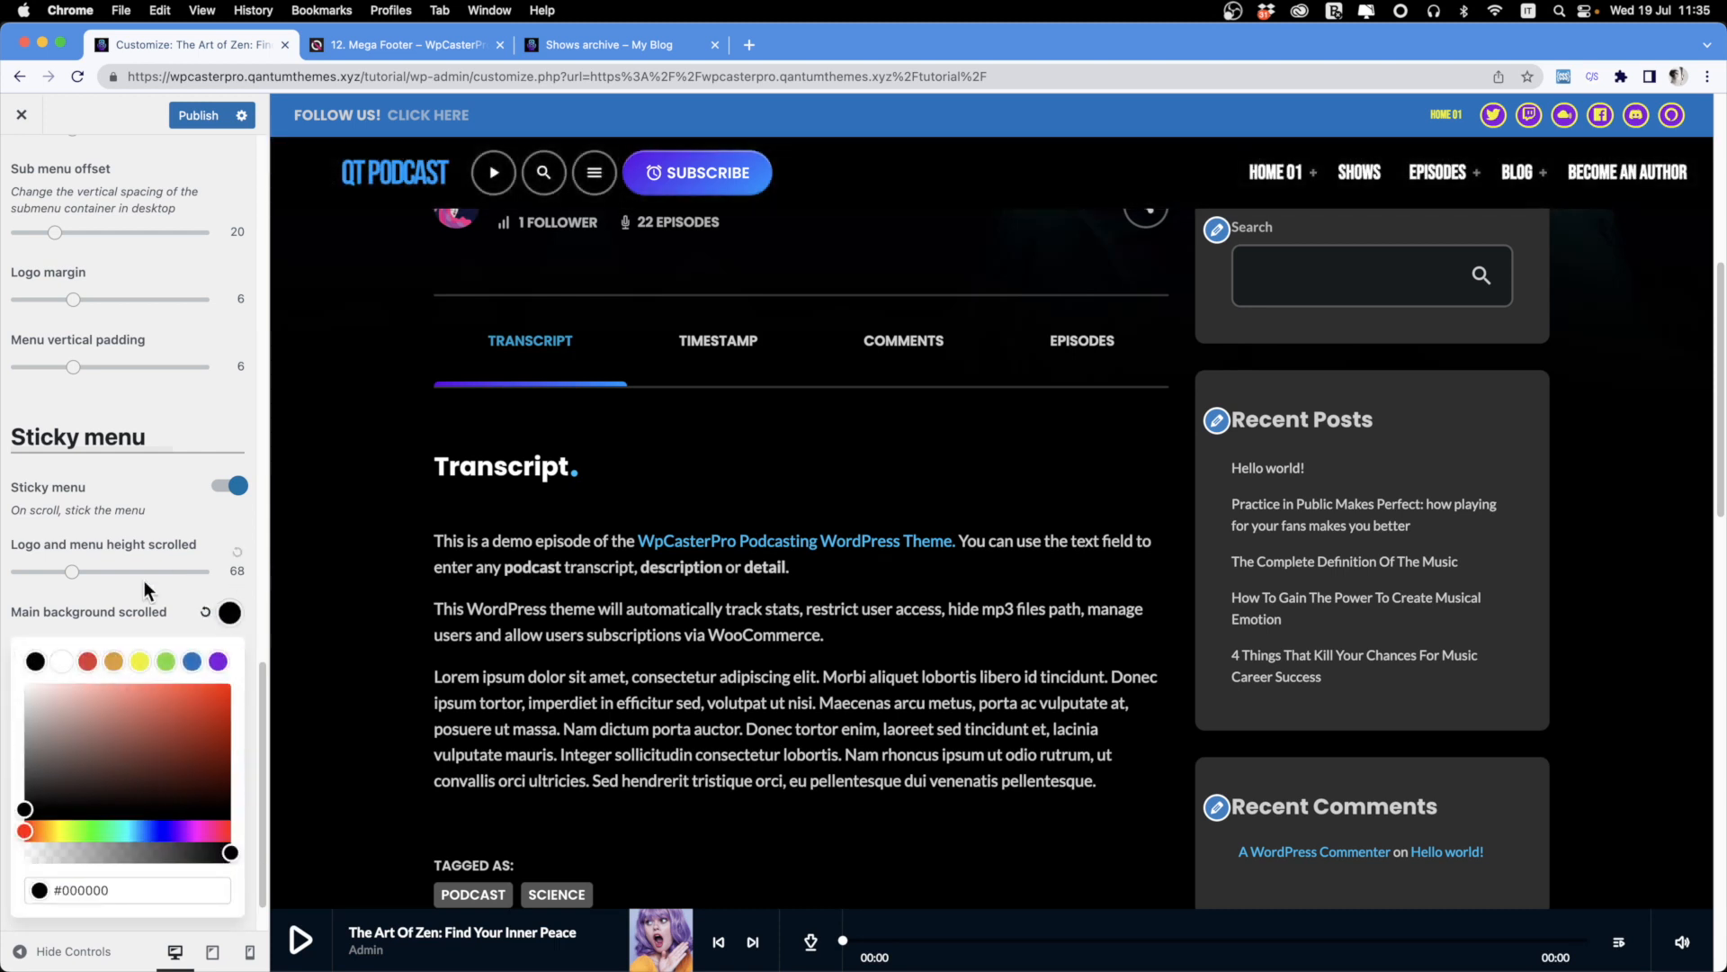
# Reduce the sticky menu's scrolled logo and menu height to 61 and return the preview to the page top.
pyautogui.moveTo(72, 572); pyautogui.dragTo(62, 572)
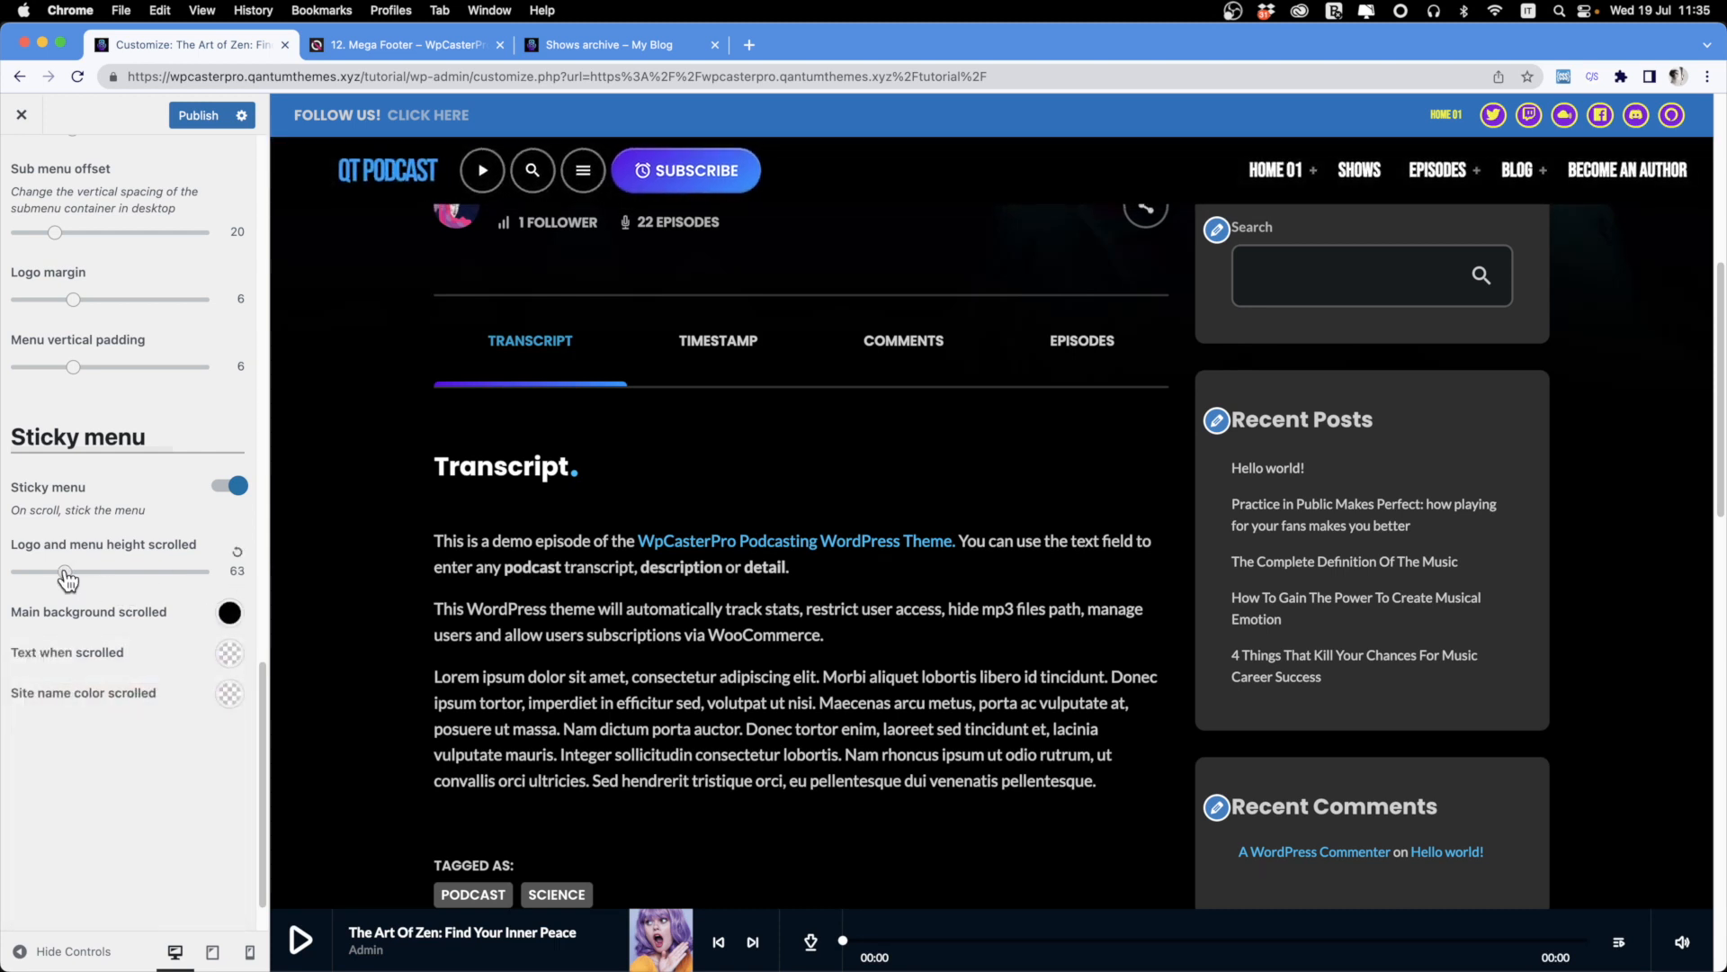
pyautogui.scroll(6, 532, 660)
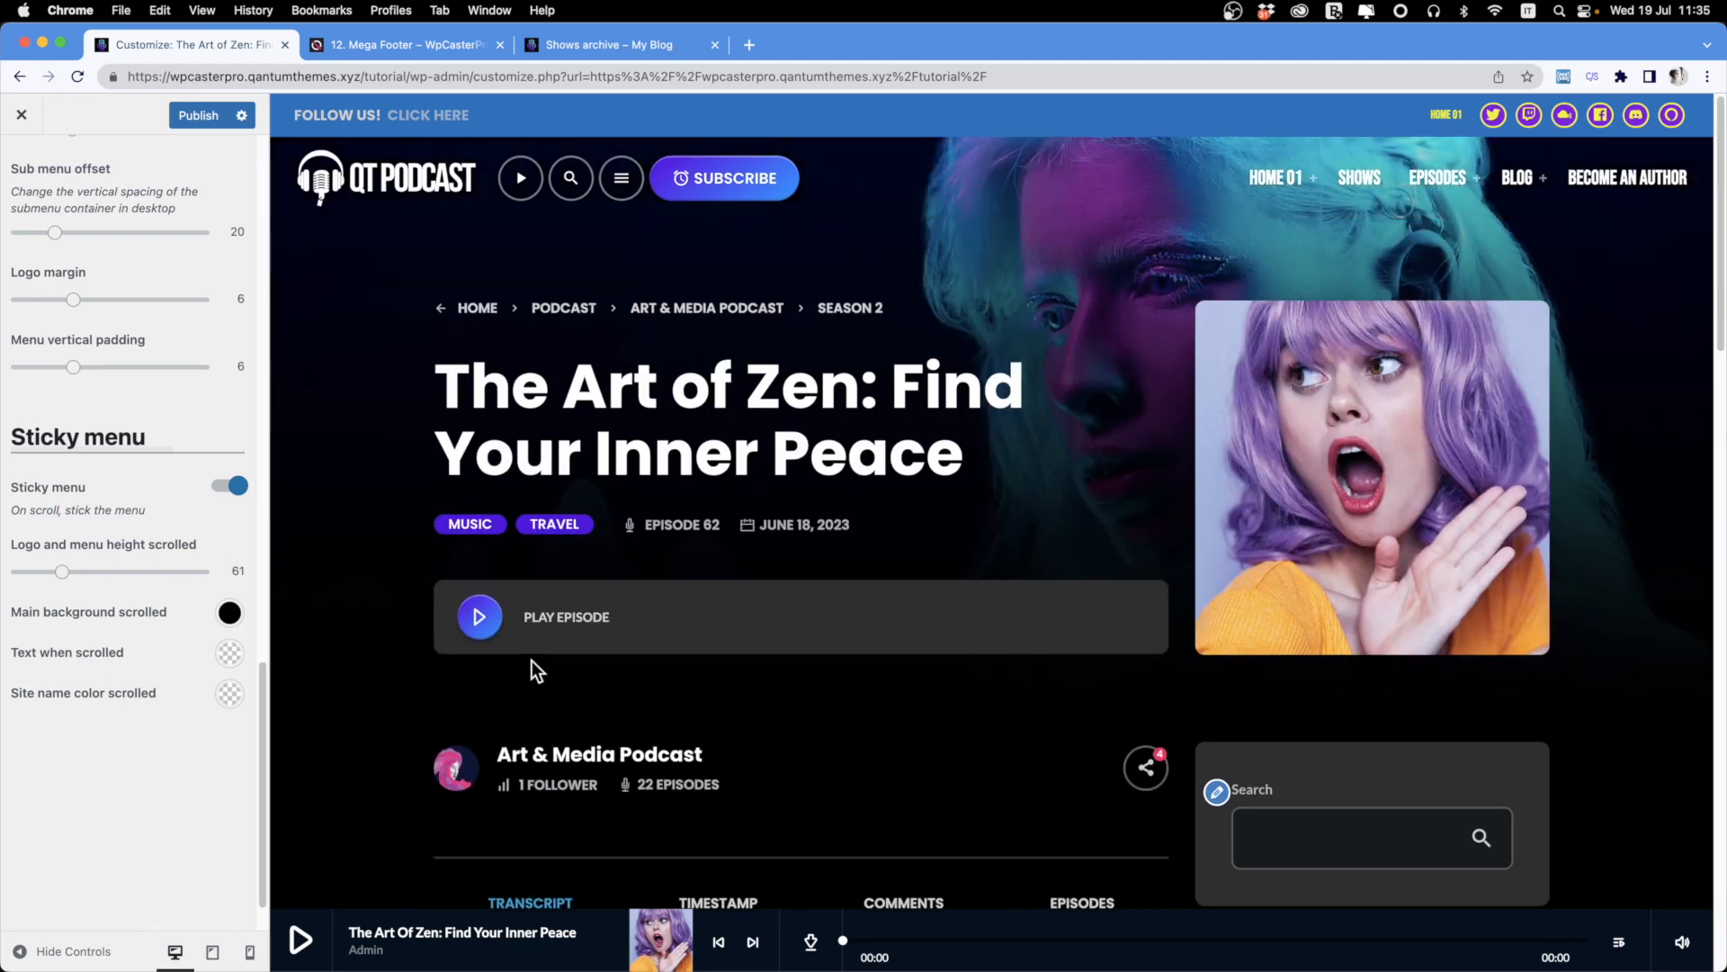
# Review the menu bar options, leave them, and open the Menu buttons settings of the header.
pyautogui.scroll(15, 150, 562)
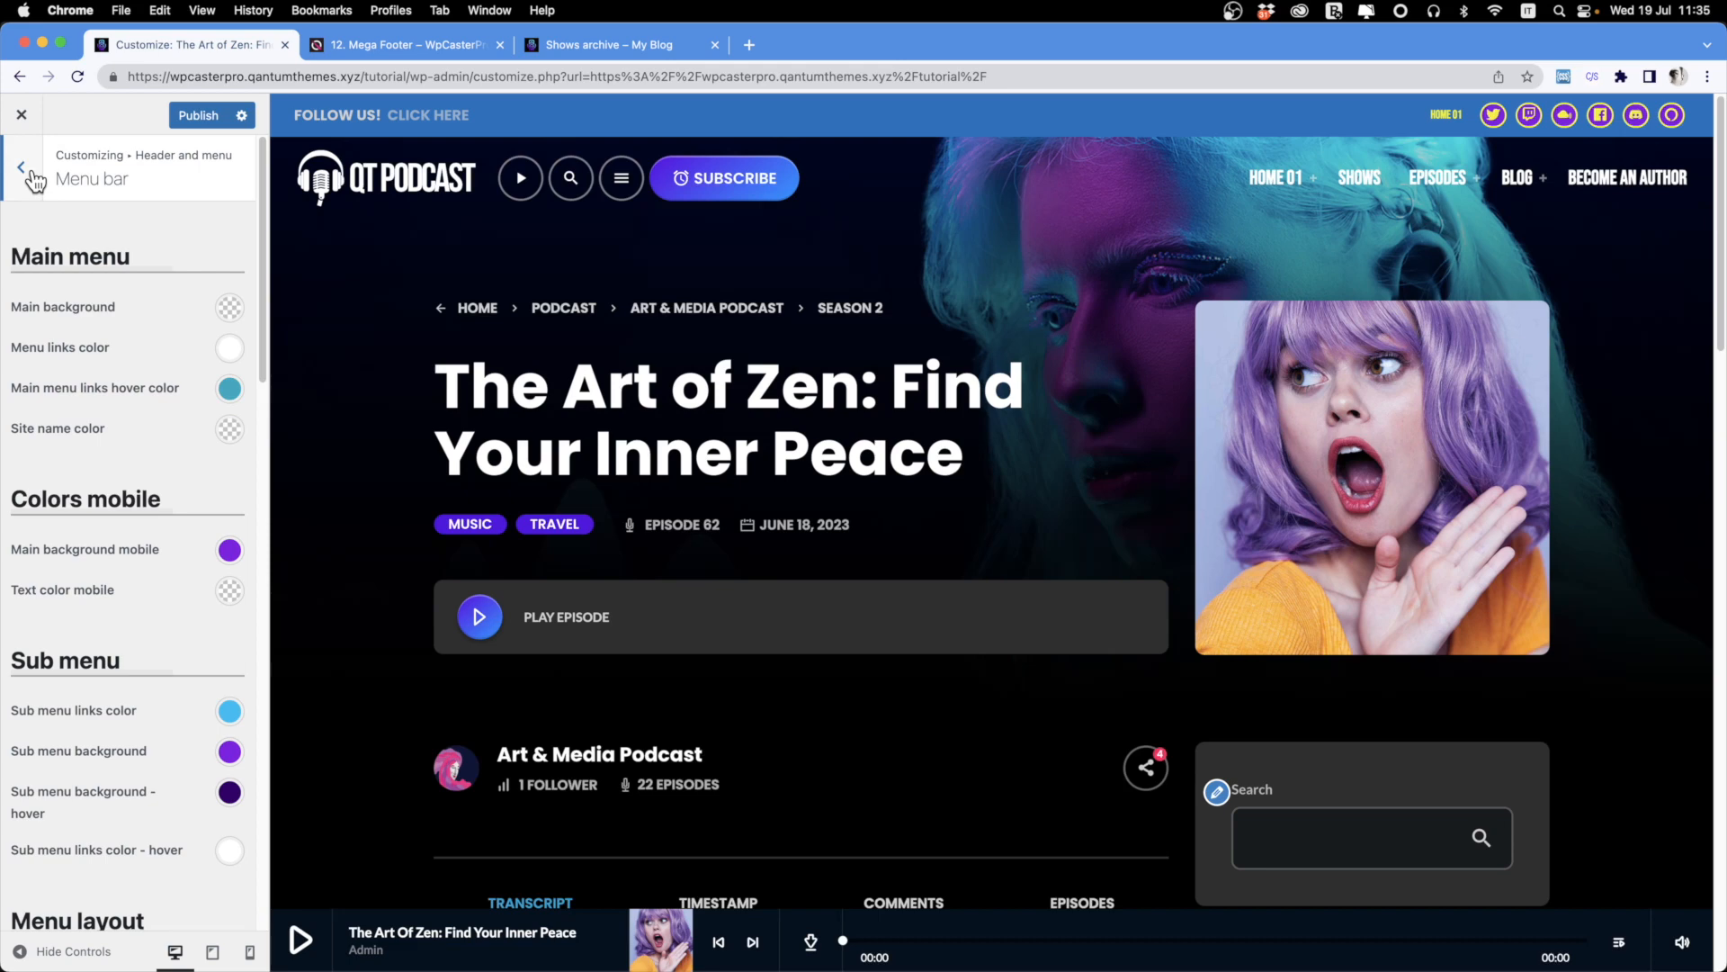
pyautogui.scroll(-15, 135, 657)
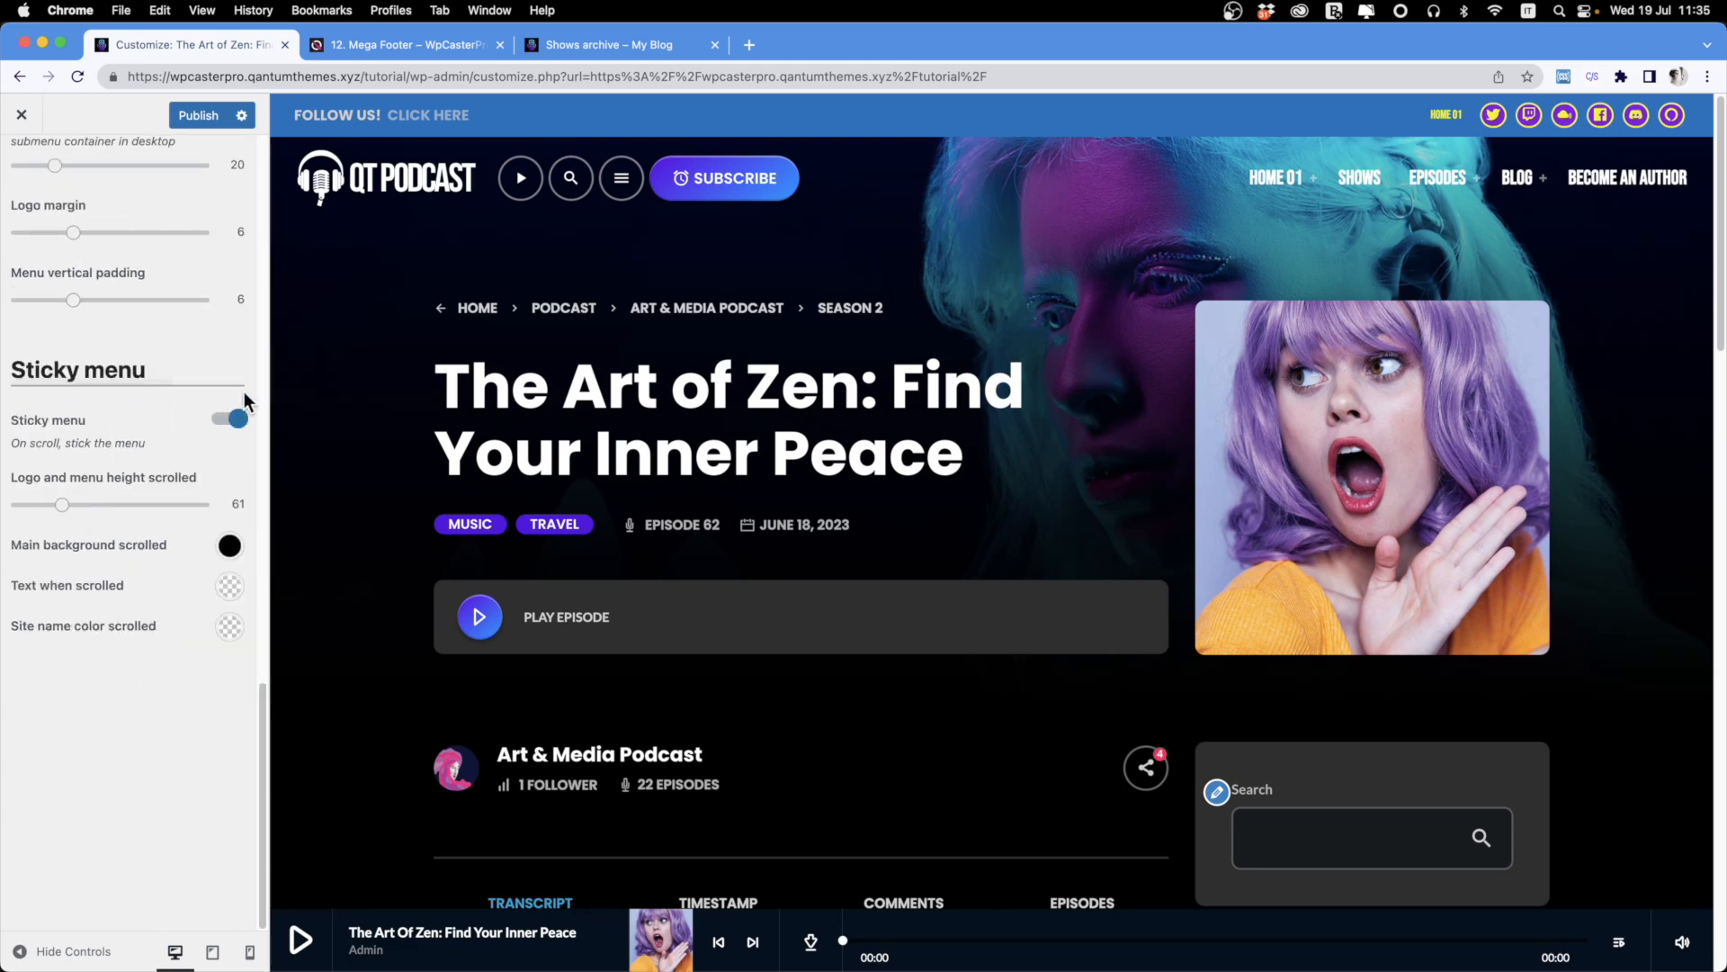
pyautogui.scroll(15, 119, 286)
pyautogui.click(23, 172)
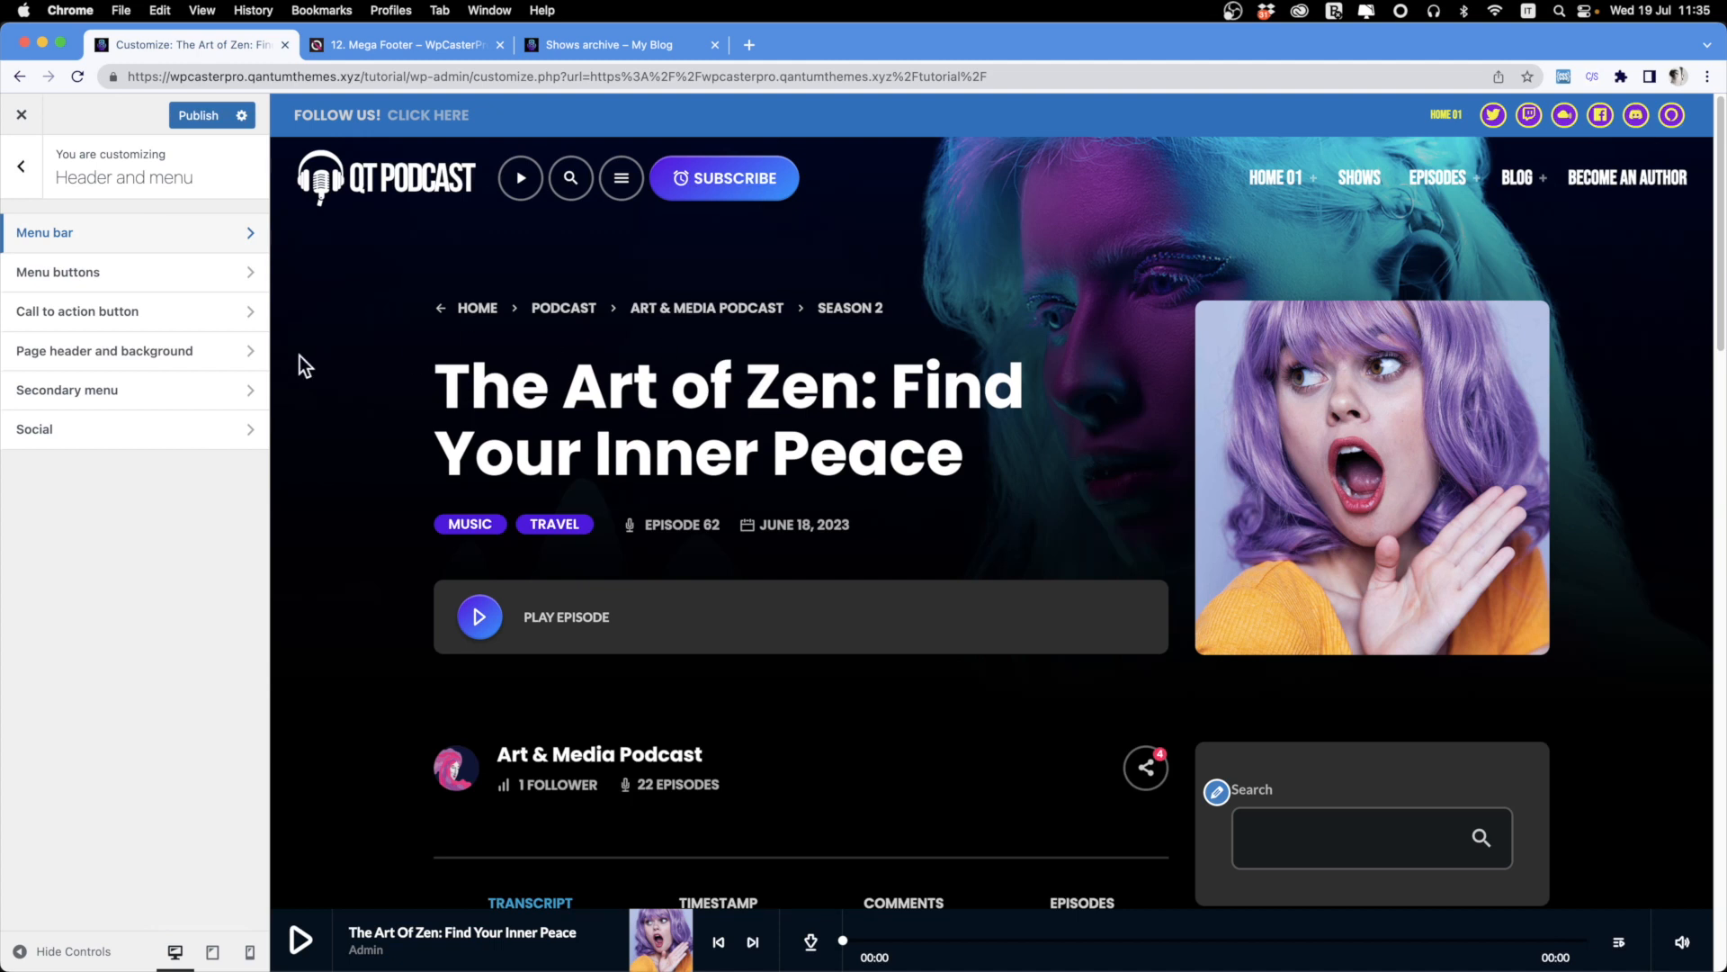
pyautogui.click(140, 281)
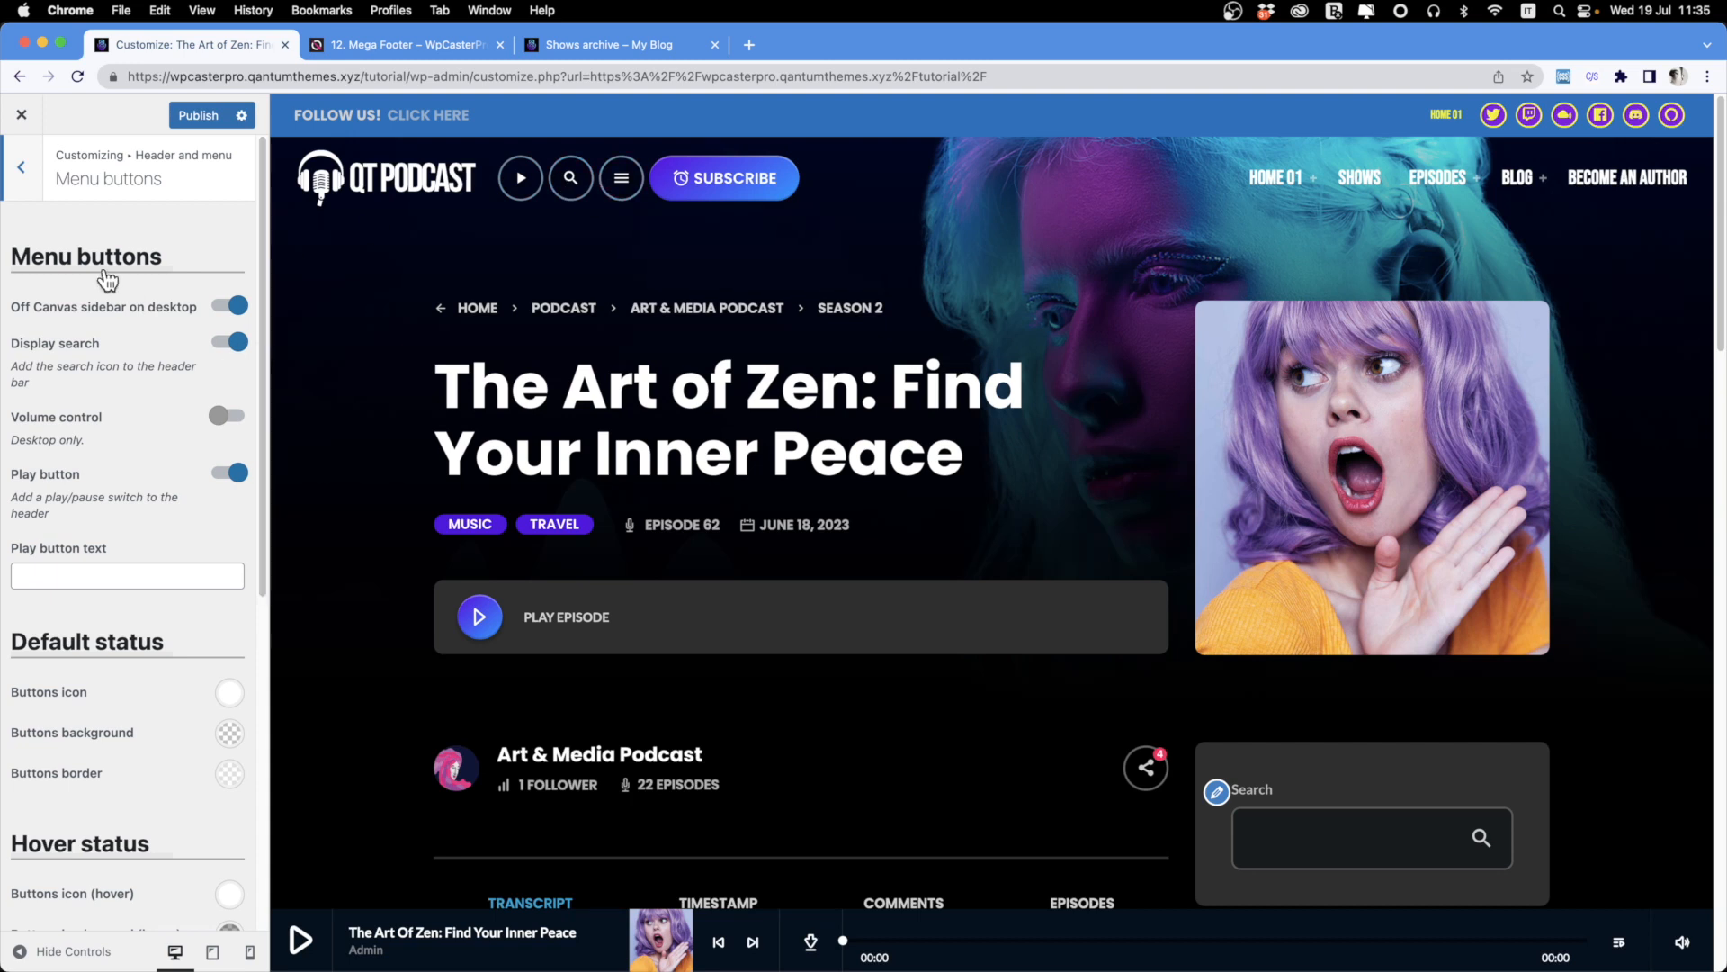
# Examine the off-canvas sidebar and the header search bar in the preview, closing each one.
pyautogui.click(621, 179)
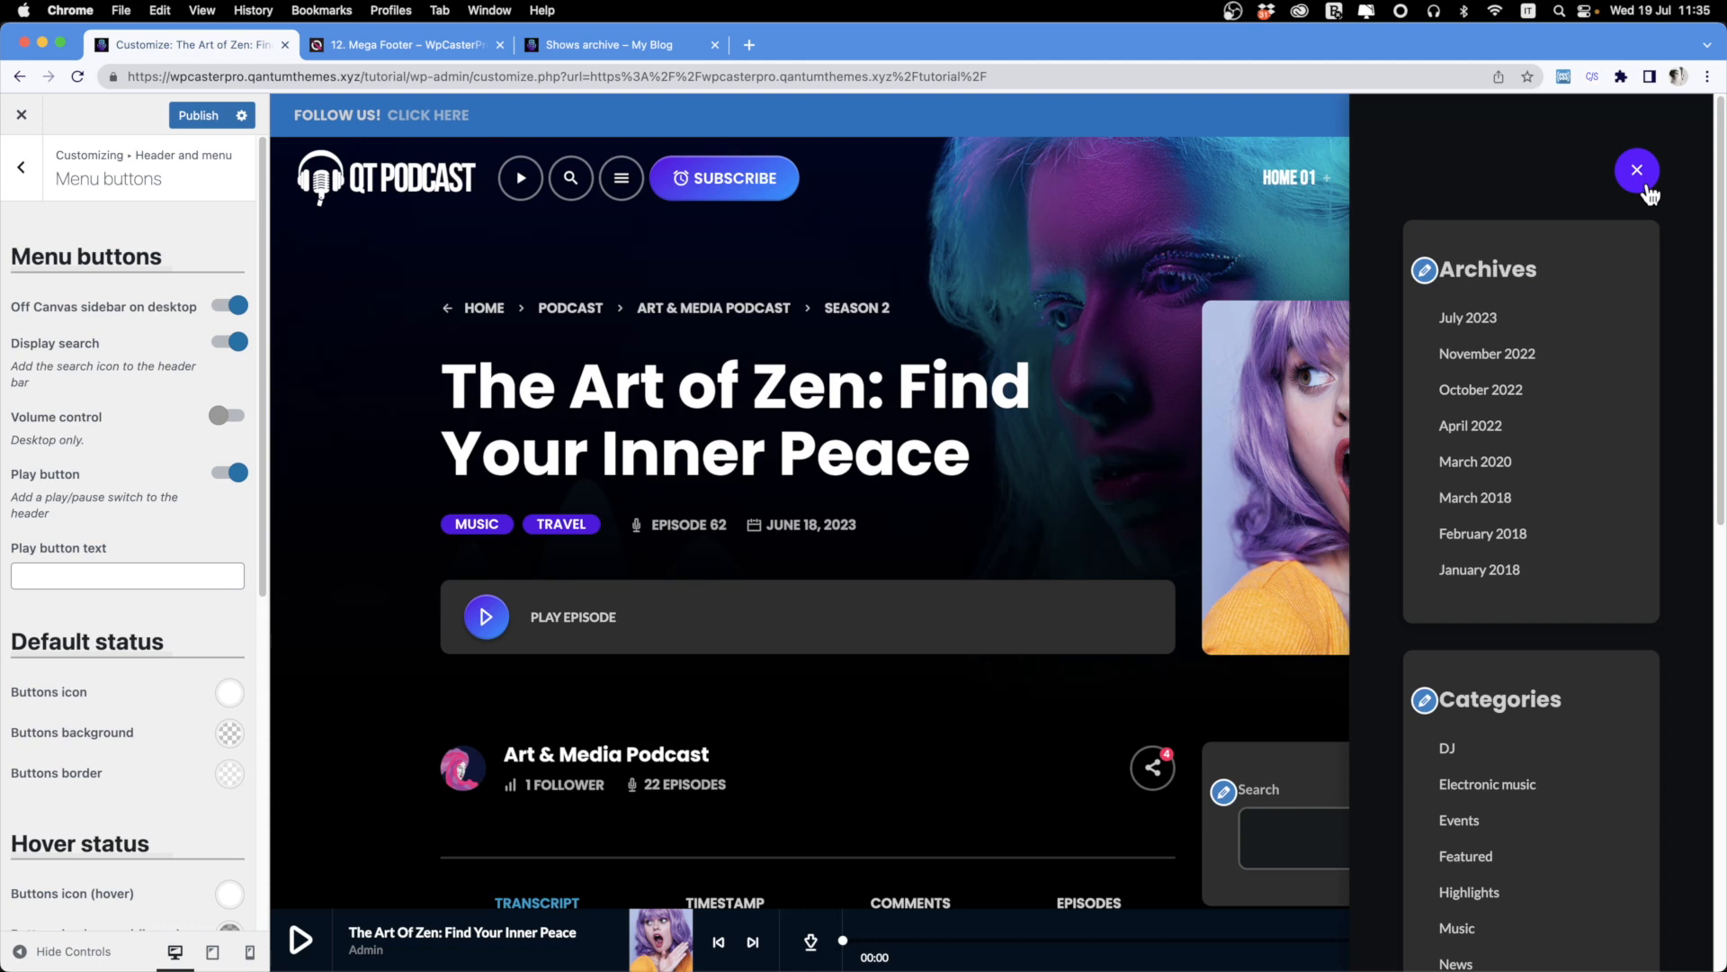
pyautogui.scroll(-5, 1573, 650)
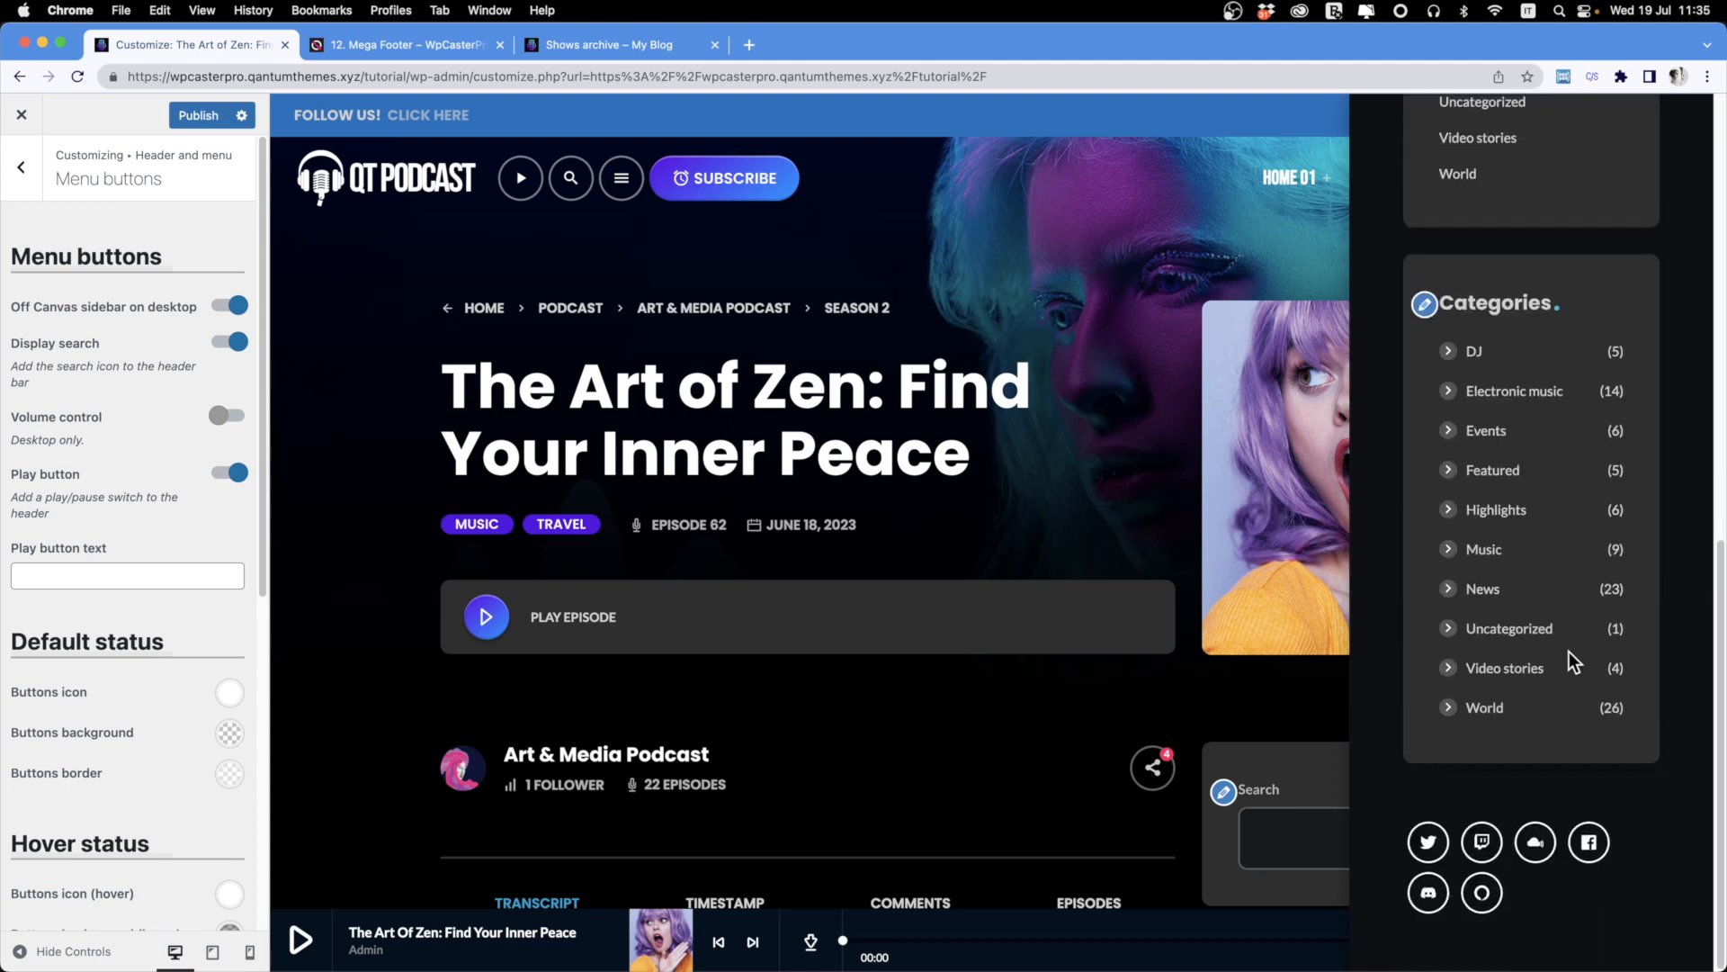
pyautogui.scroll(5, 1569, 651)
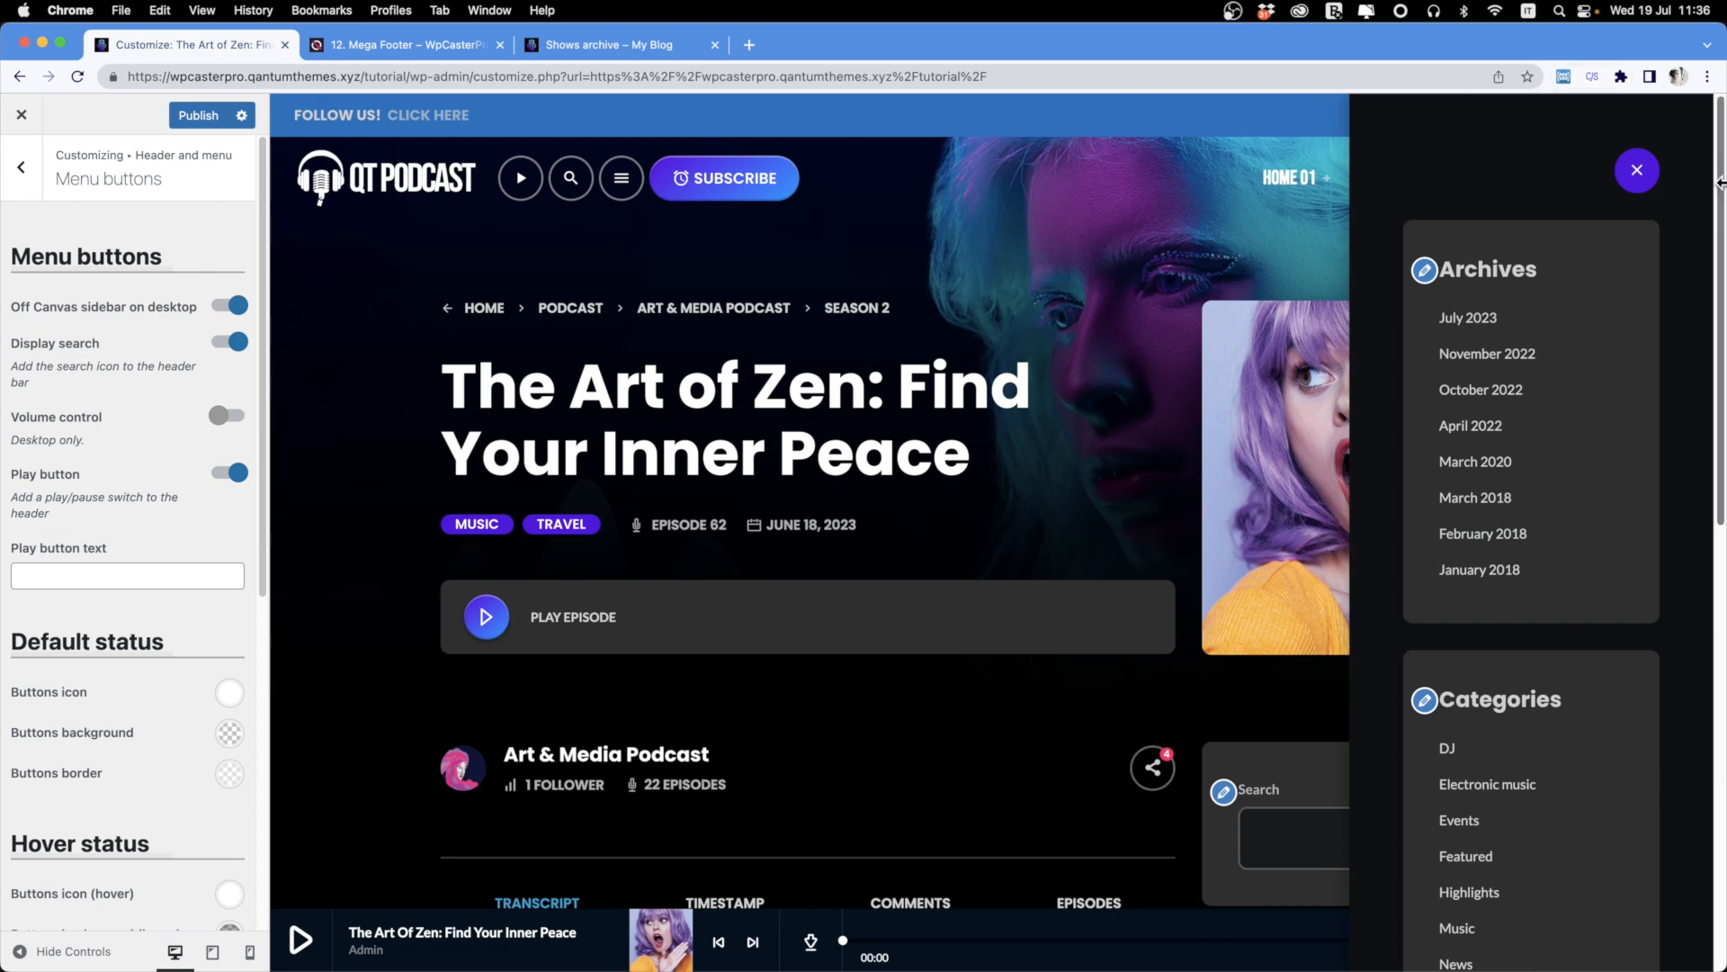
pyautogui.click(1638, 171)
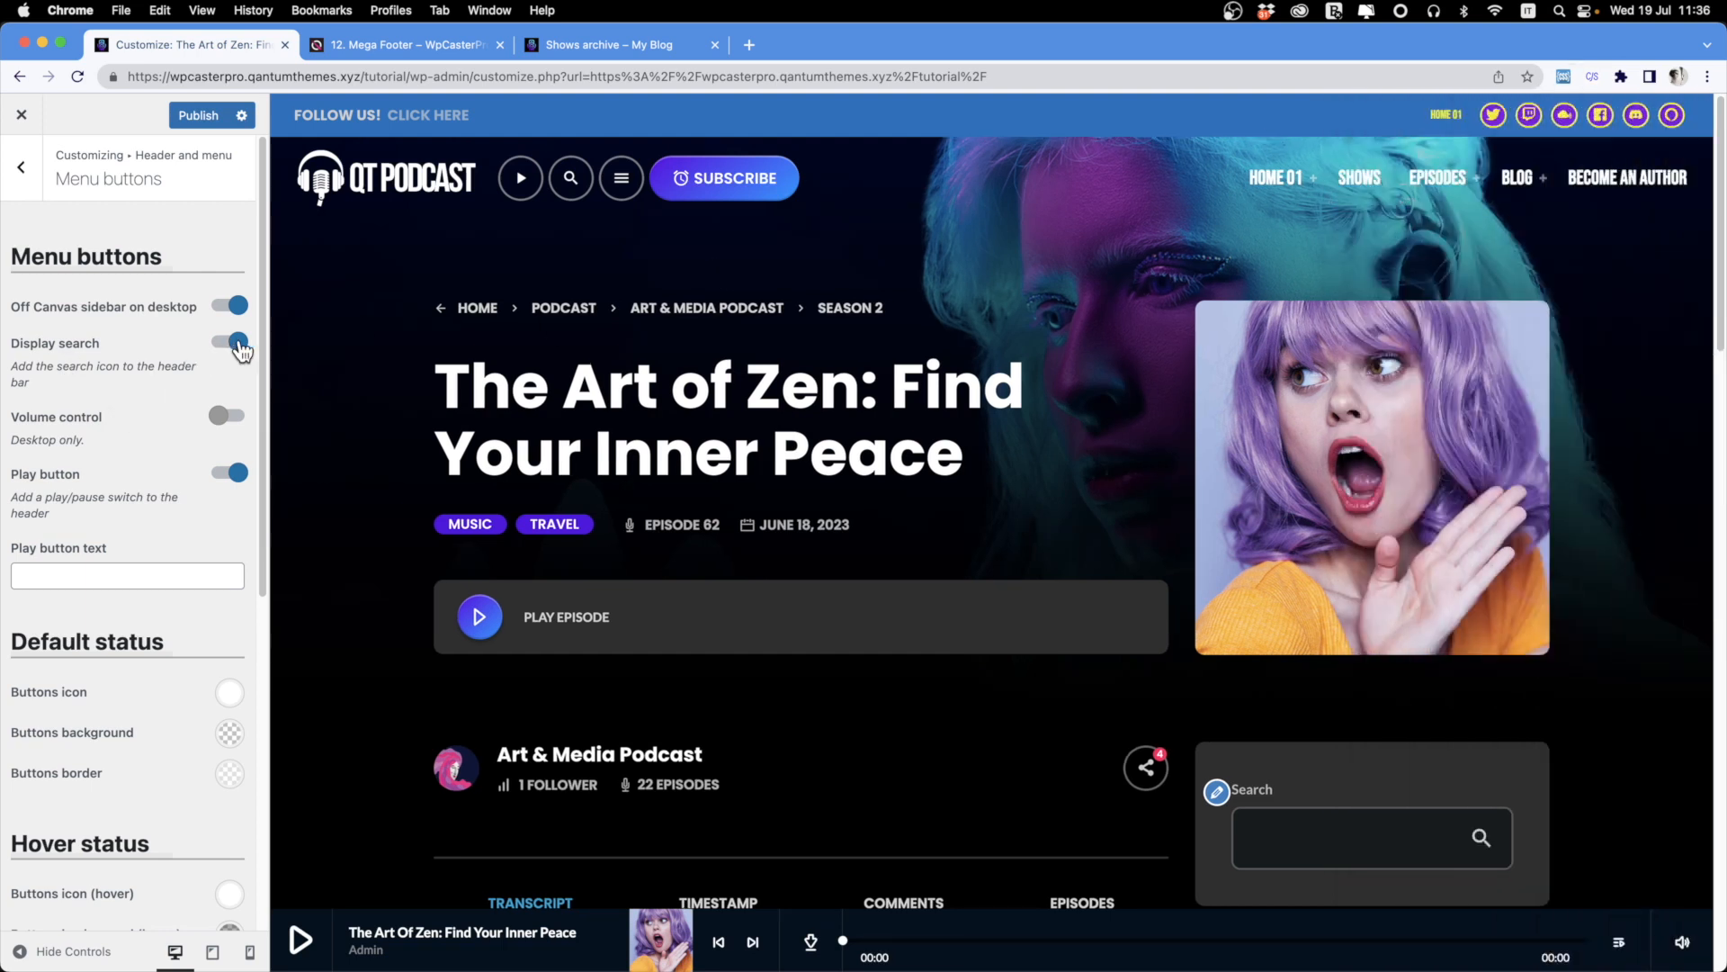
pyautogui.click(568, 177)
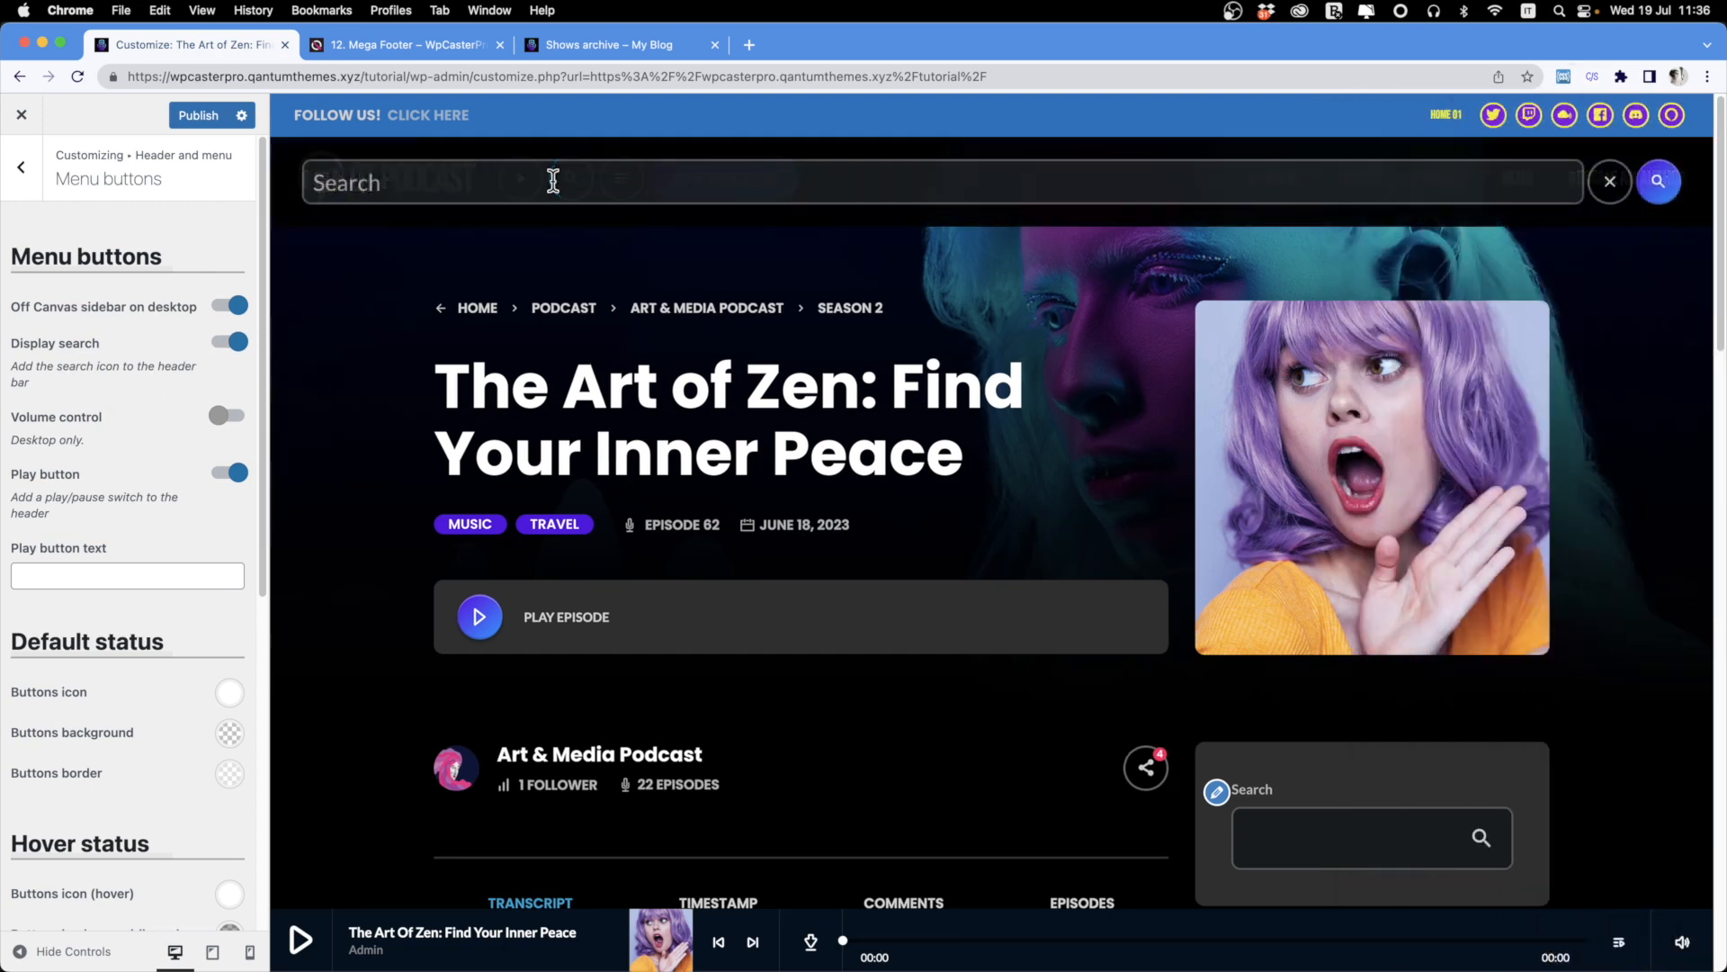
pyautogui.click(1610, 182)
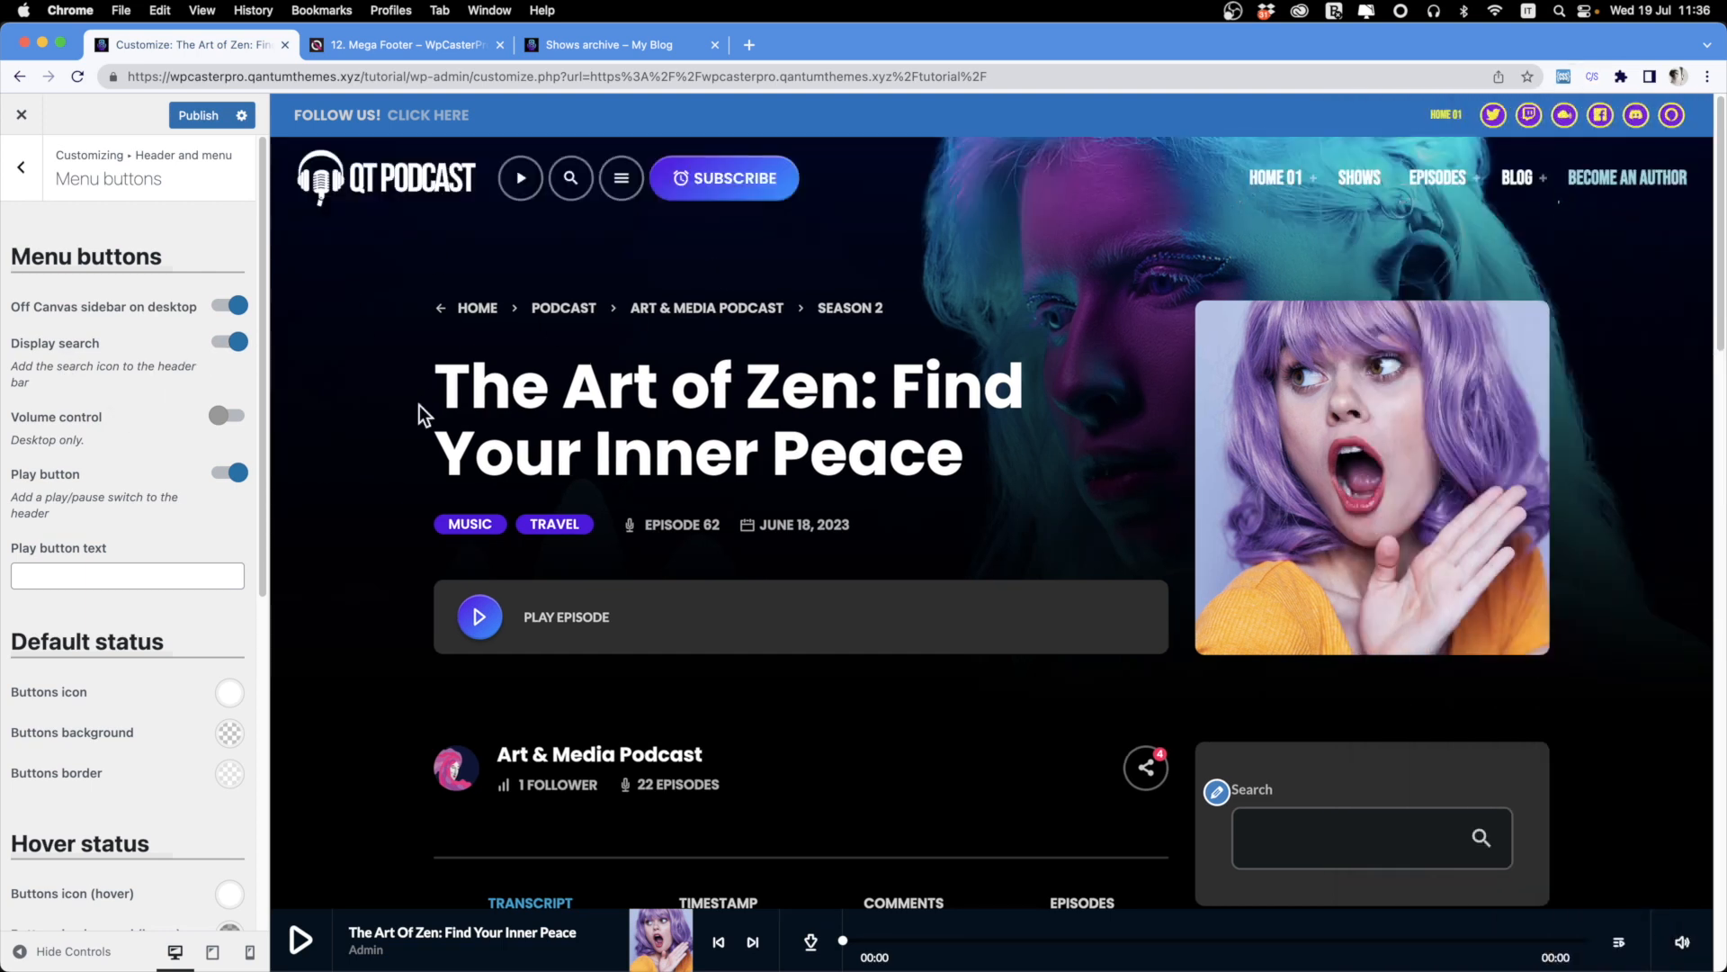
# Enable the volume control in the menu buttons and test its slider in the header preview.
pyautogui.click(227, 415)
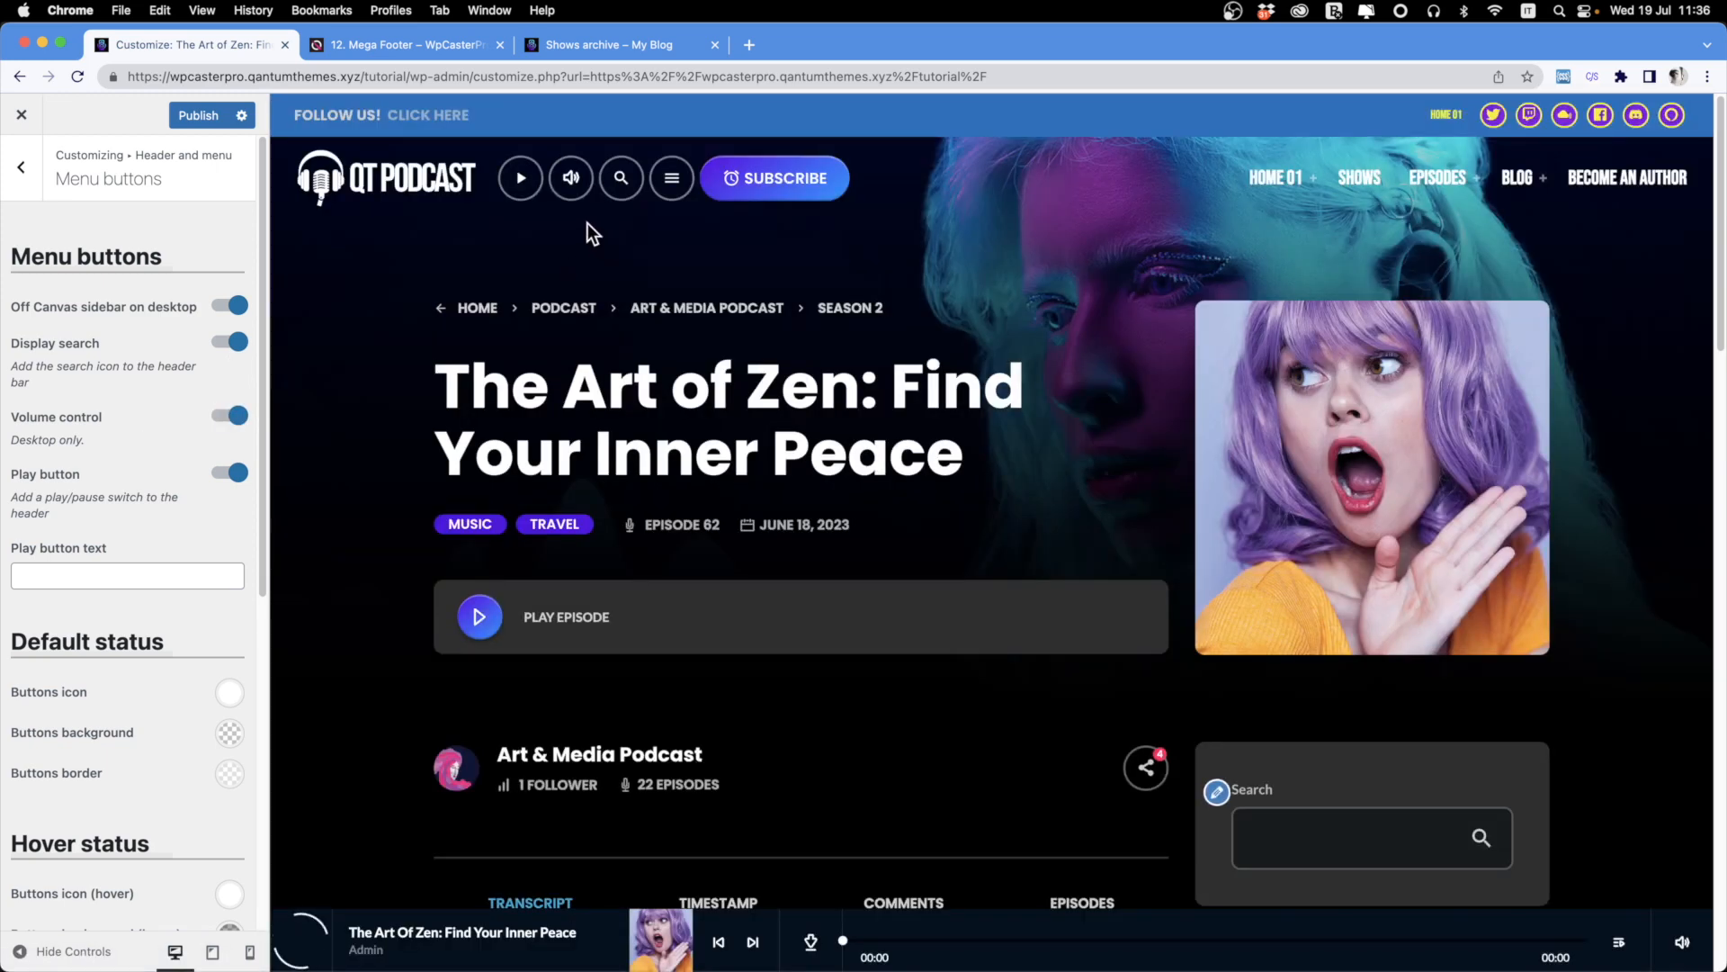
pyautogui.moveTo(578, 183)
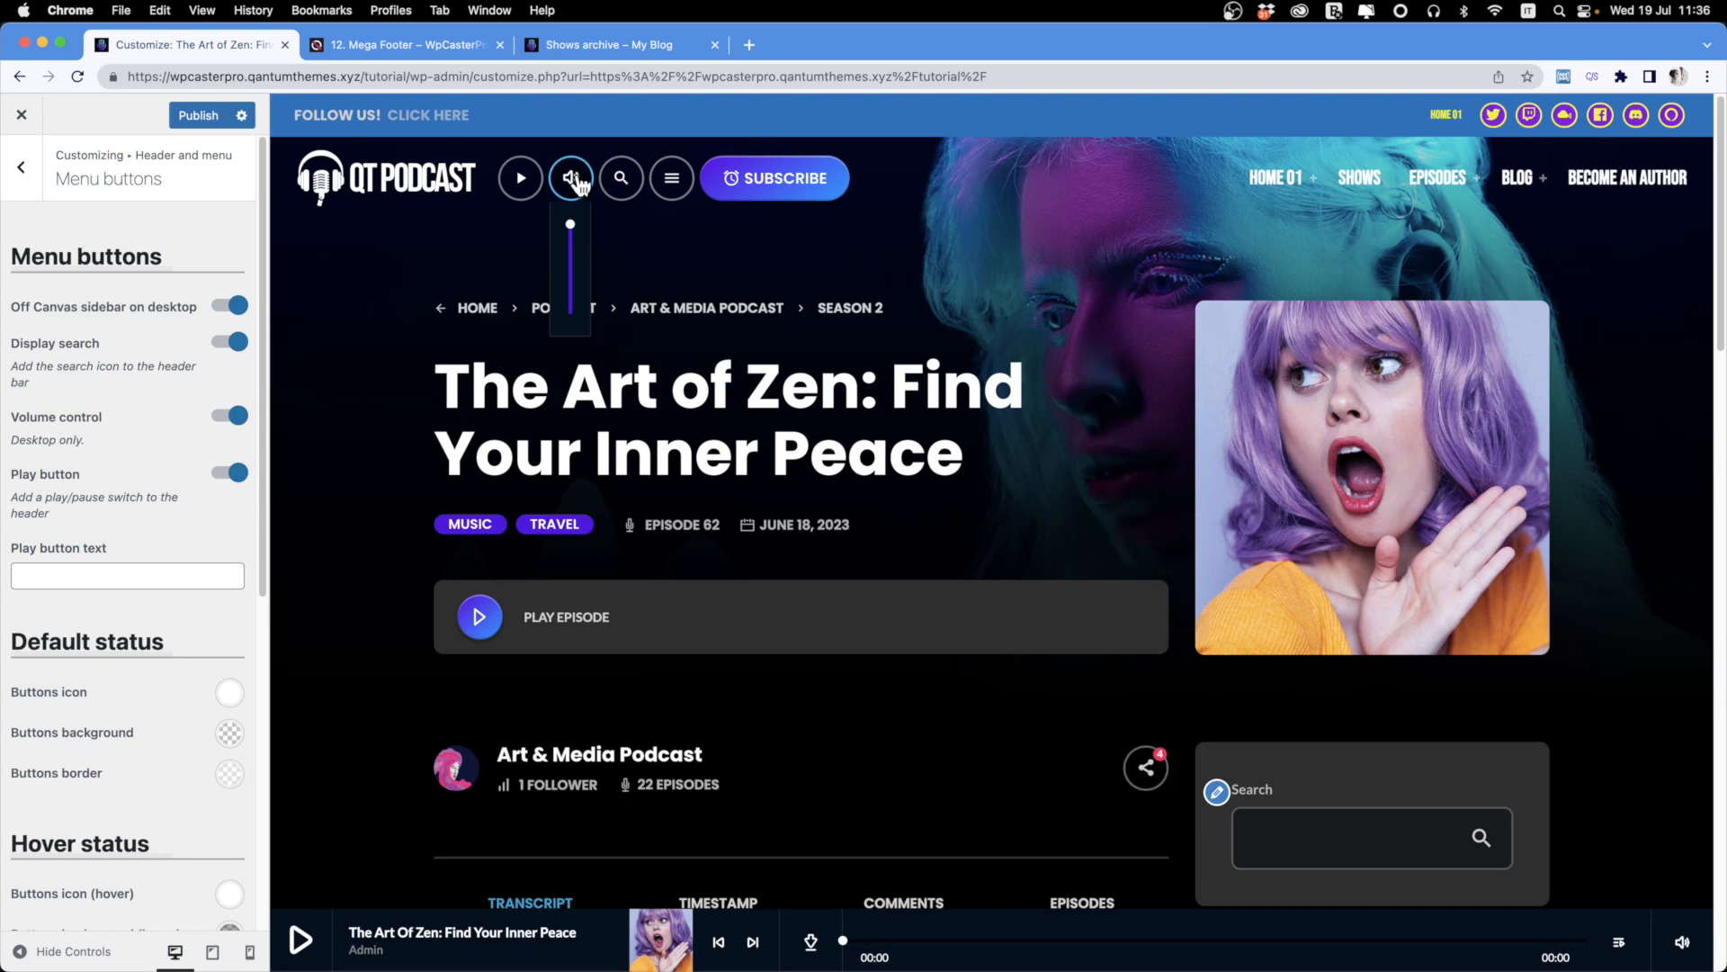
pyautogui.moveTo(570, 225); pyautogui.dragTo(577, 322)
pyautogui.click(571, 178)
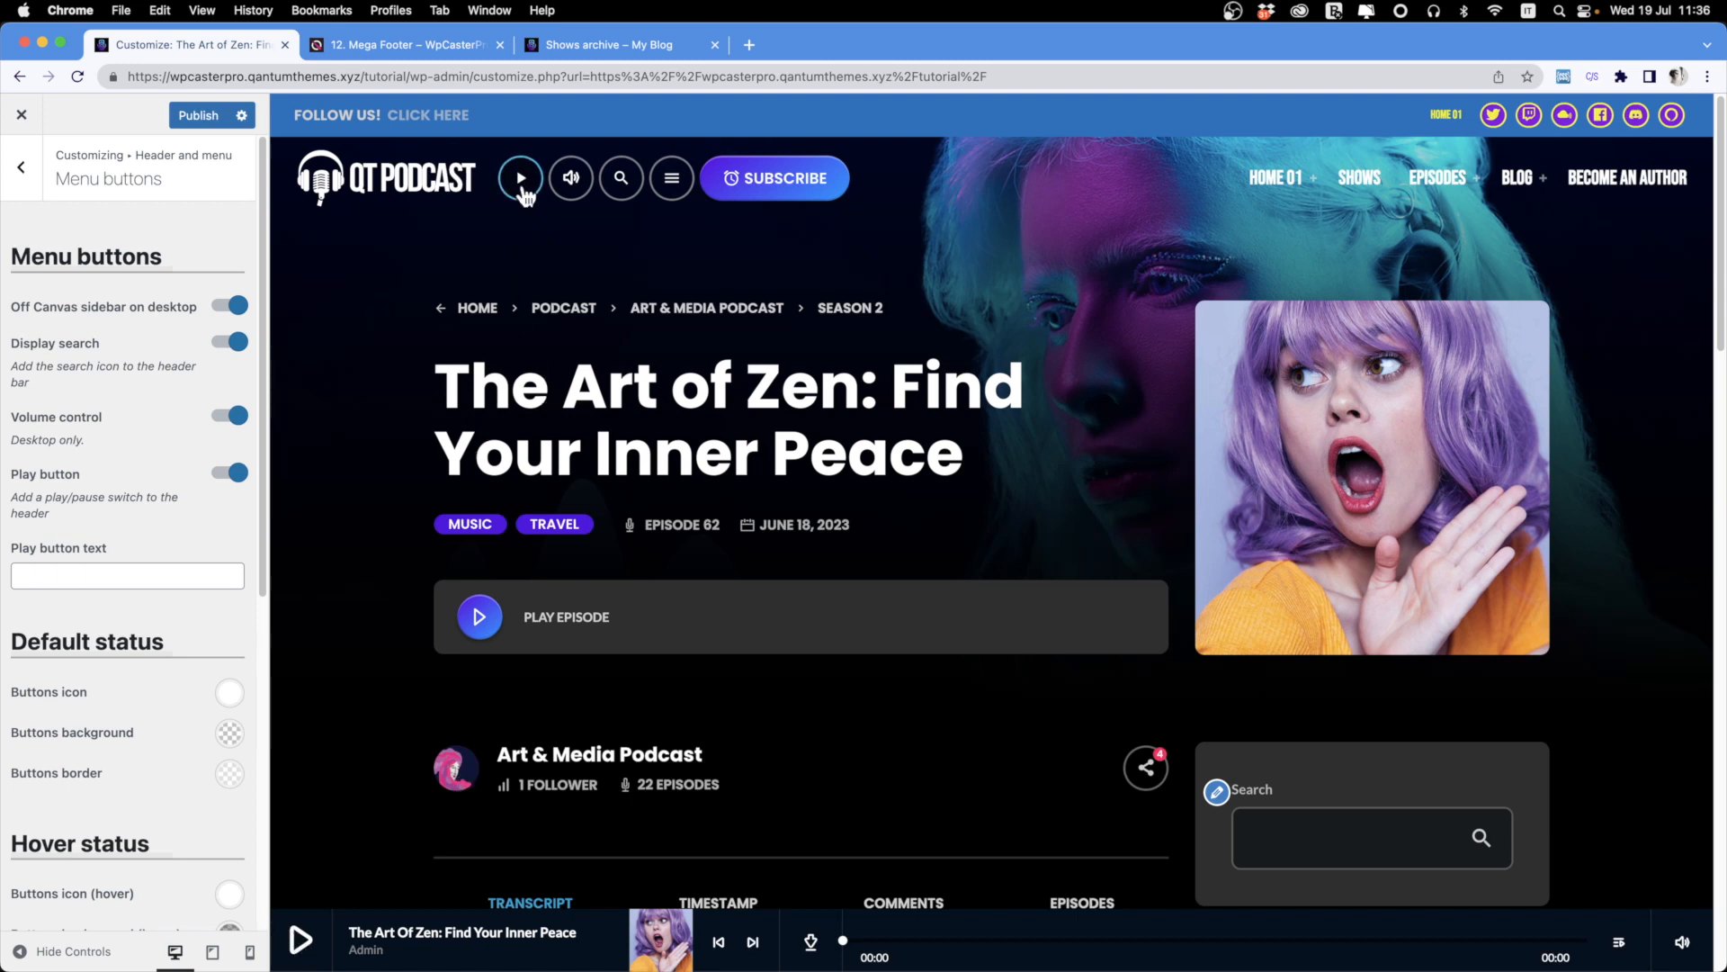
# Check the player's playlist in the preview, and set the header play button text to PLAY.
pyautogui.click(1619, 942)
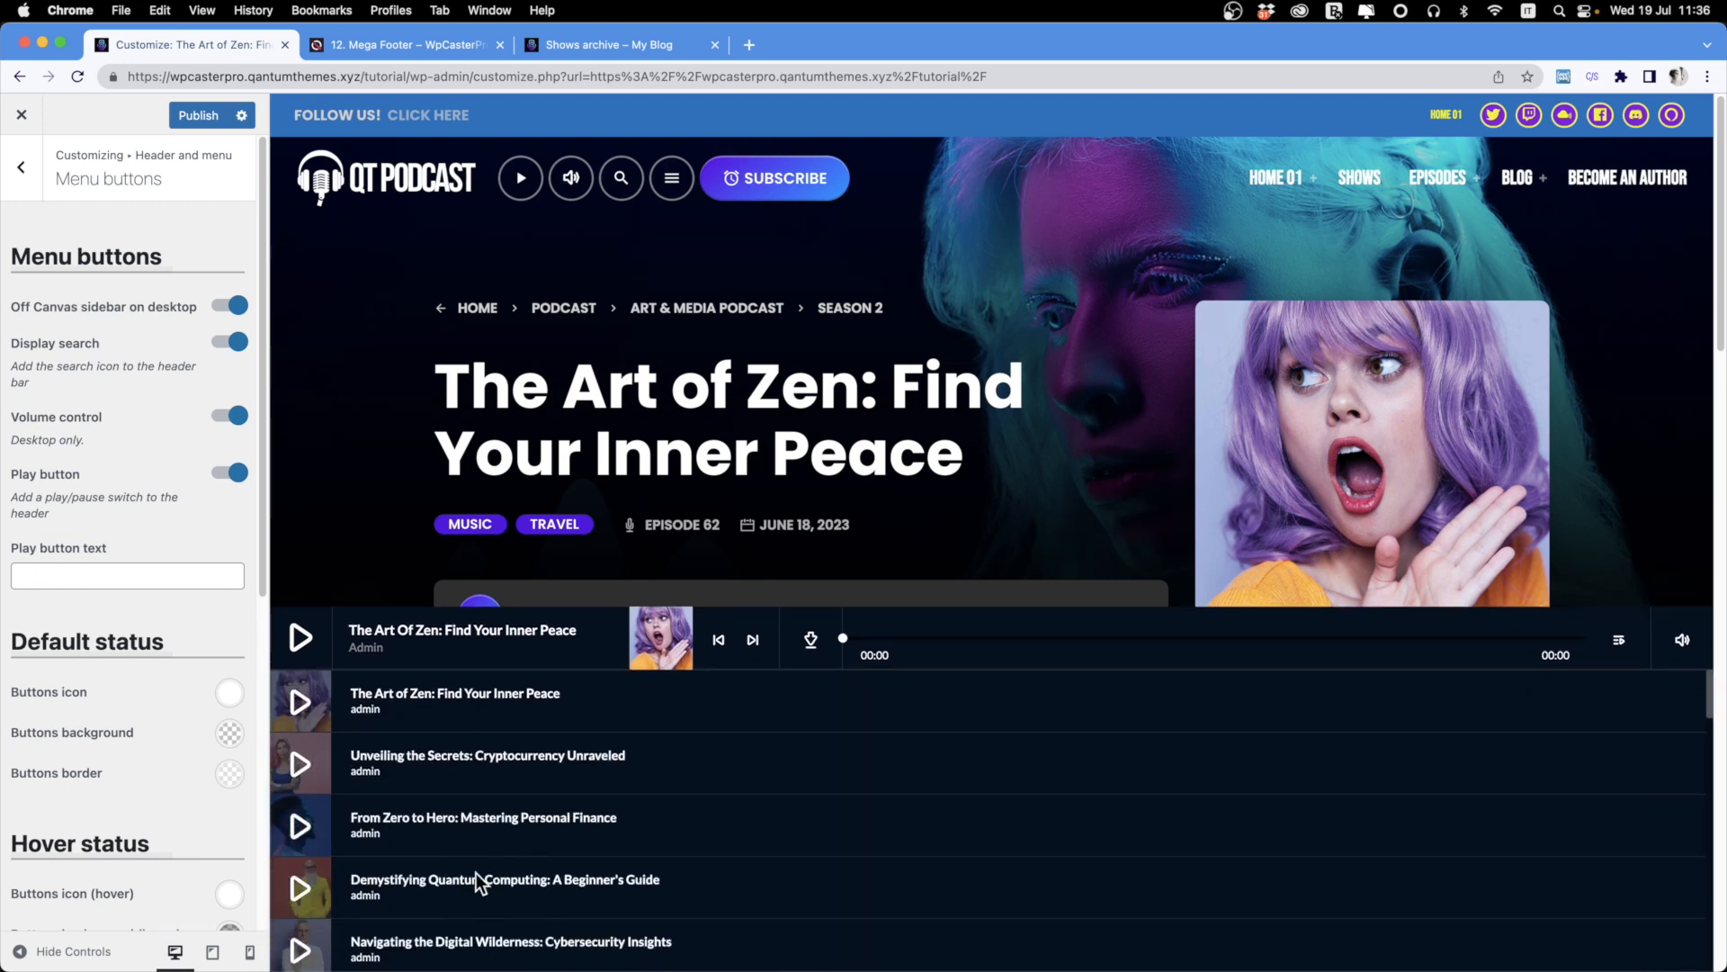
pyautogui.click(1619, 555)
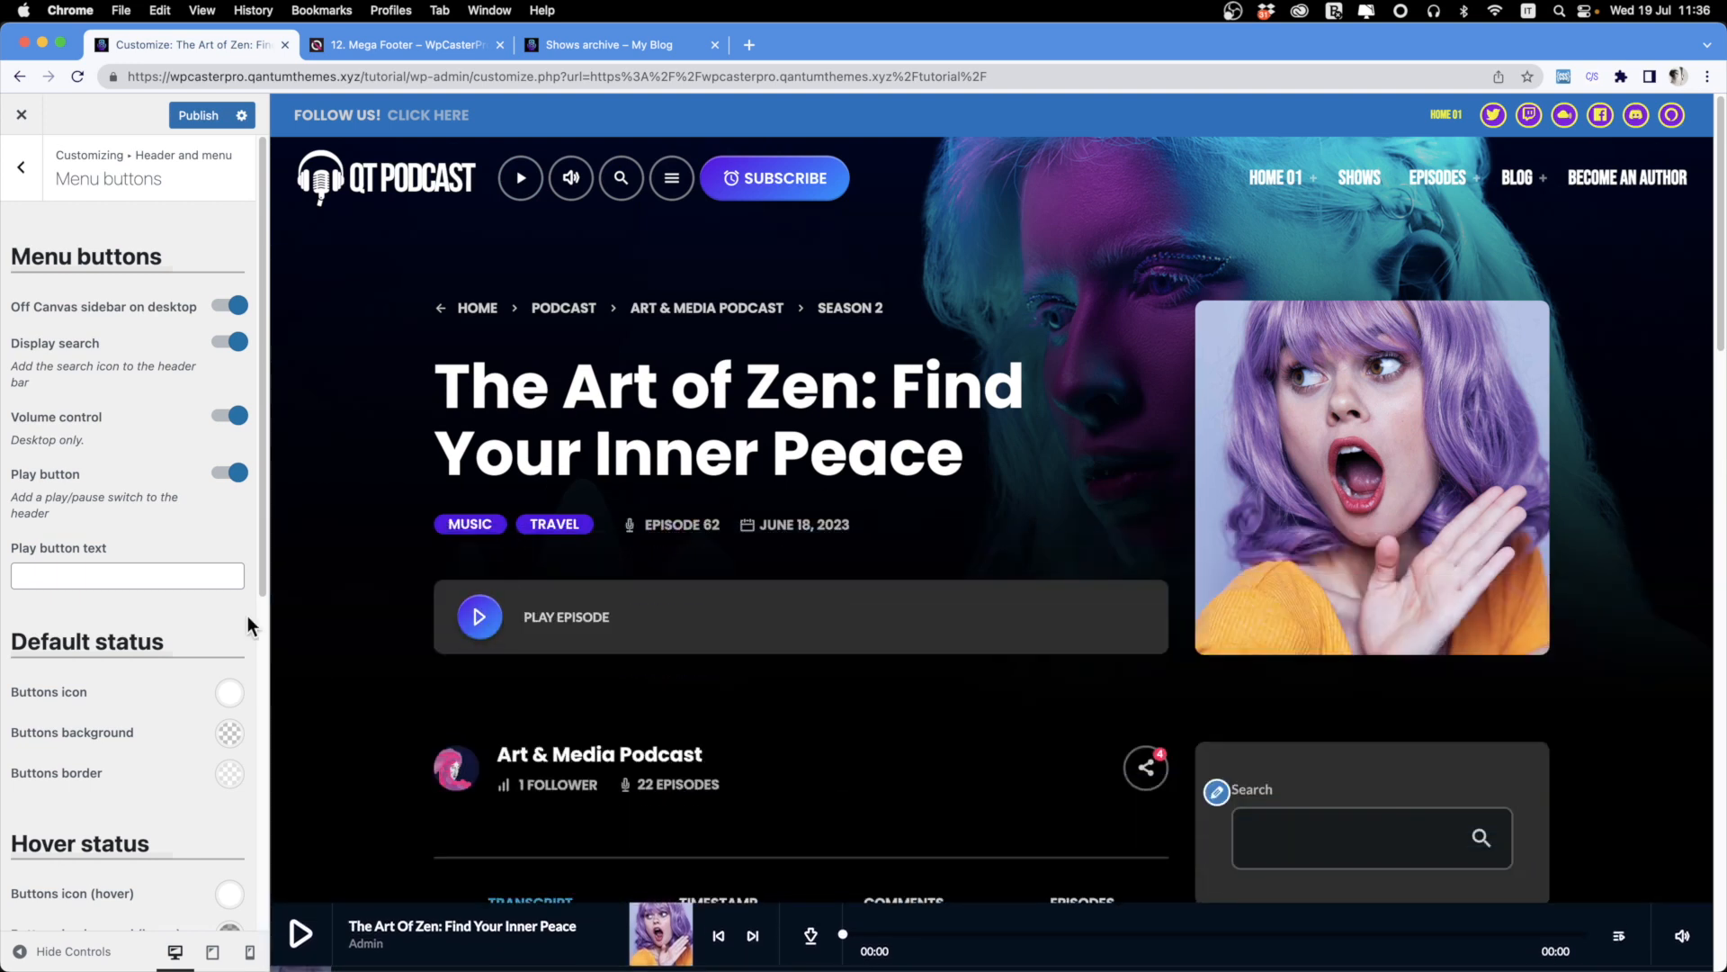
pyautogui.click(112, 577)
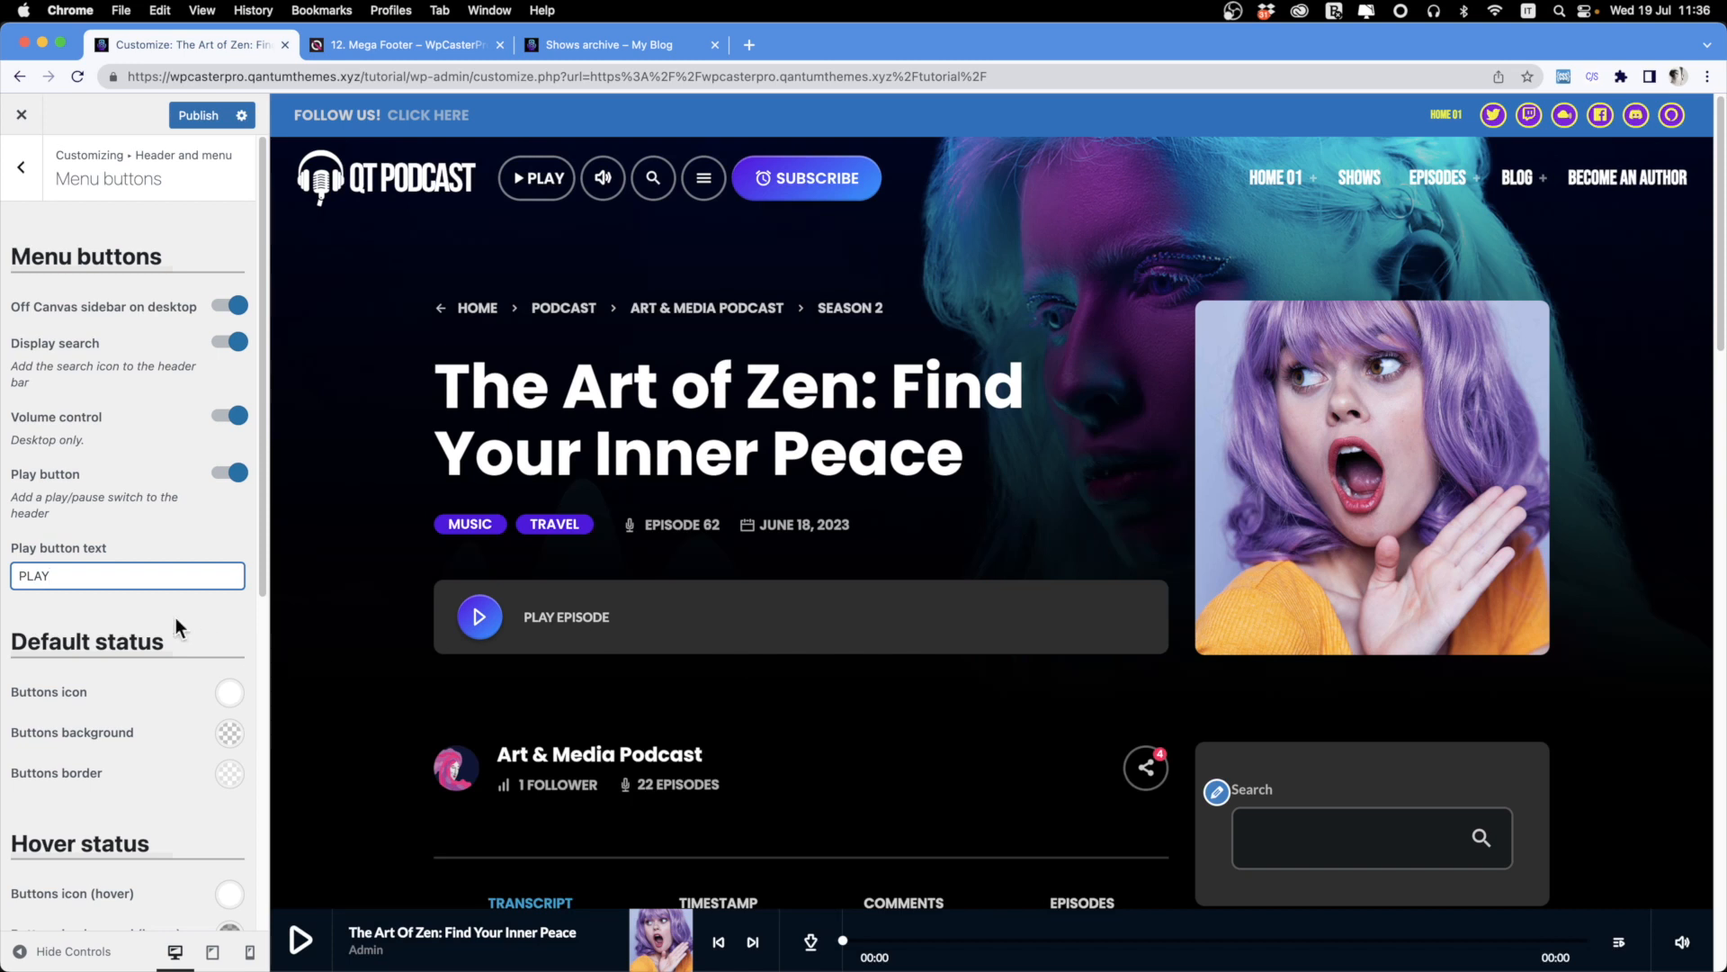
# Try purple #8224e3 for the default buttons icon and green #81d742 for the default buttons background.
pyautogui.scroll(-5, 175, 618)
pyautogui.scroll(2, 184, 546)
pyautogui.click(232, 402)
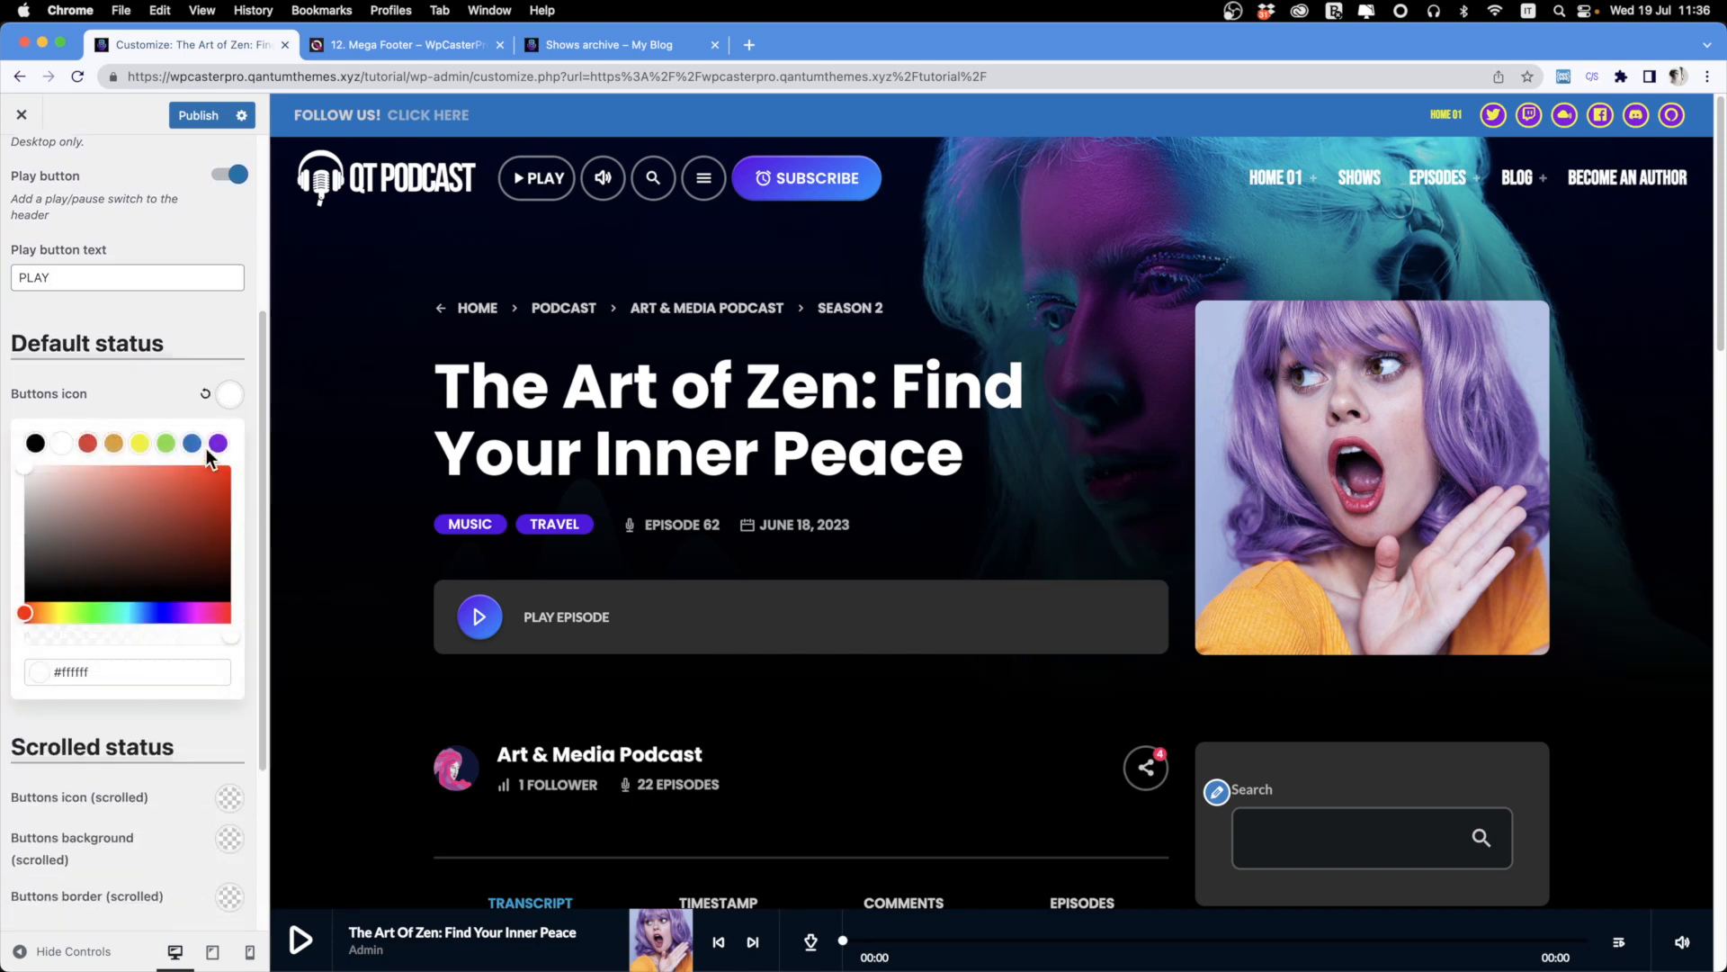
pyautogui.click(218, 444)
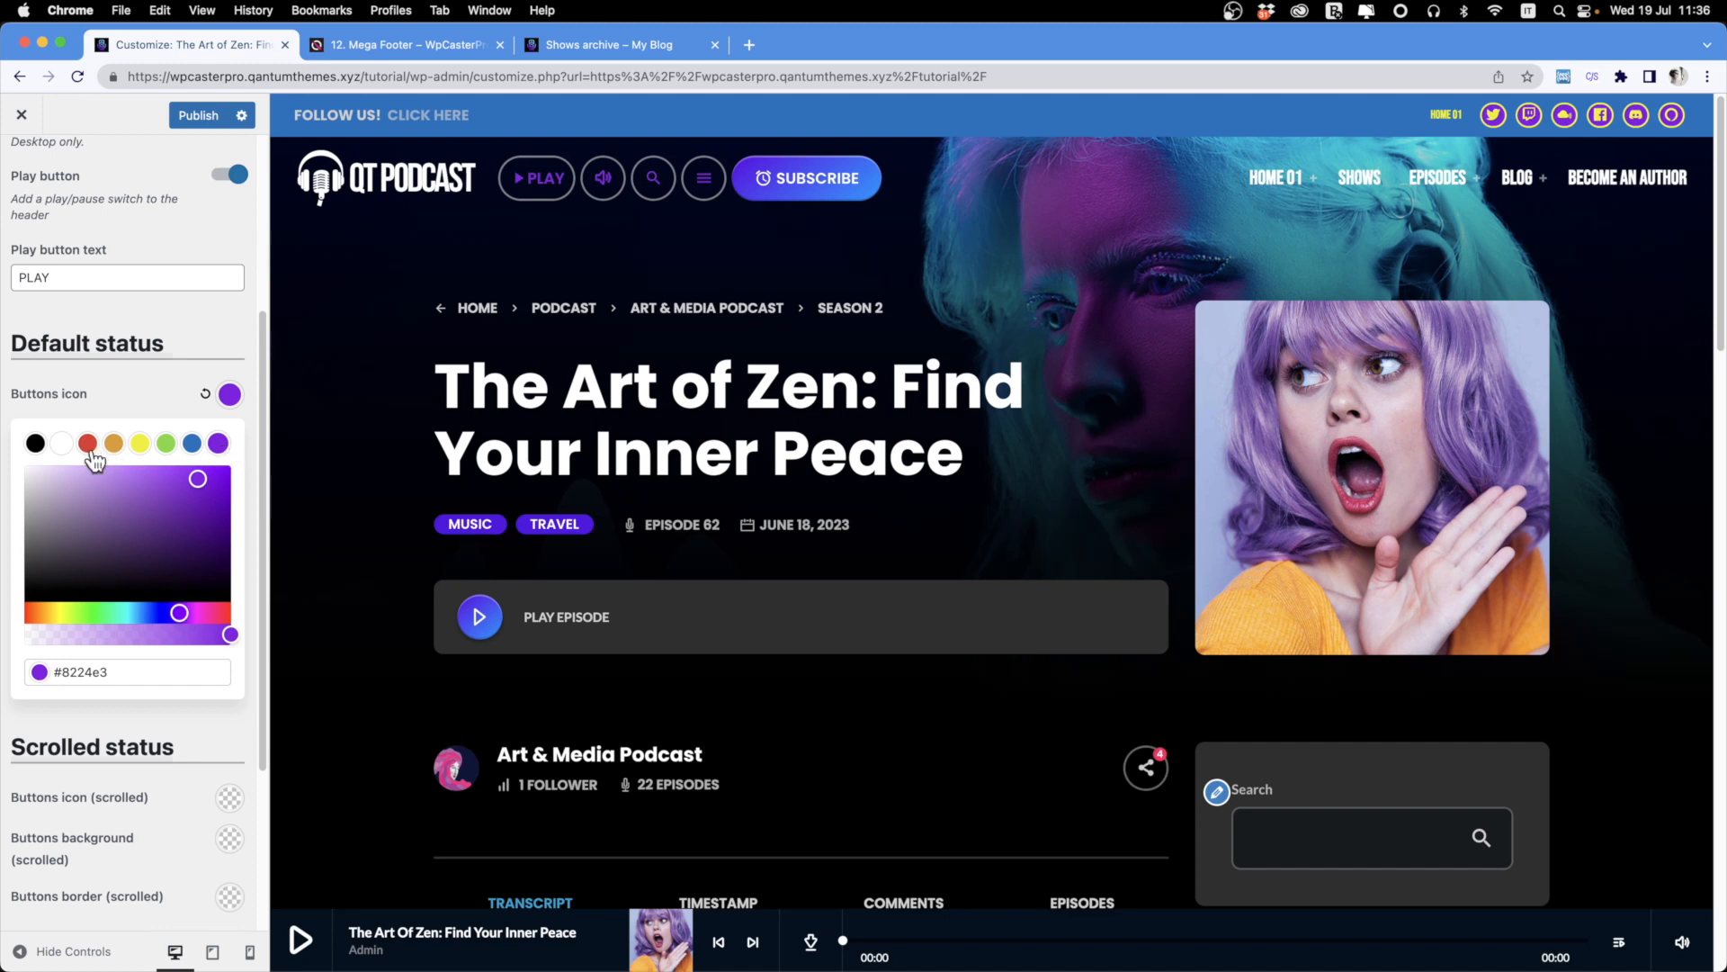
pyautogui.click(105, 409)
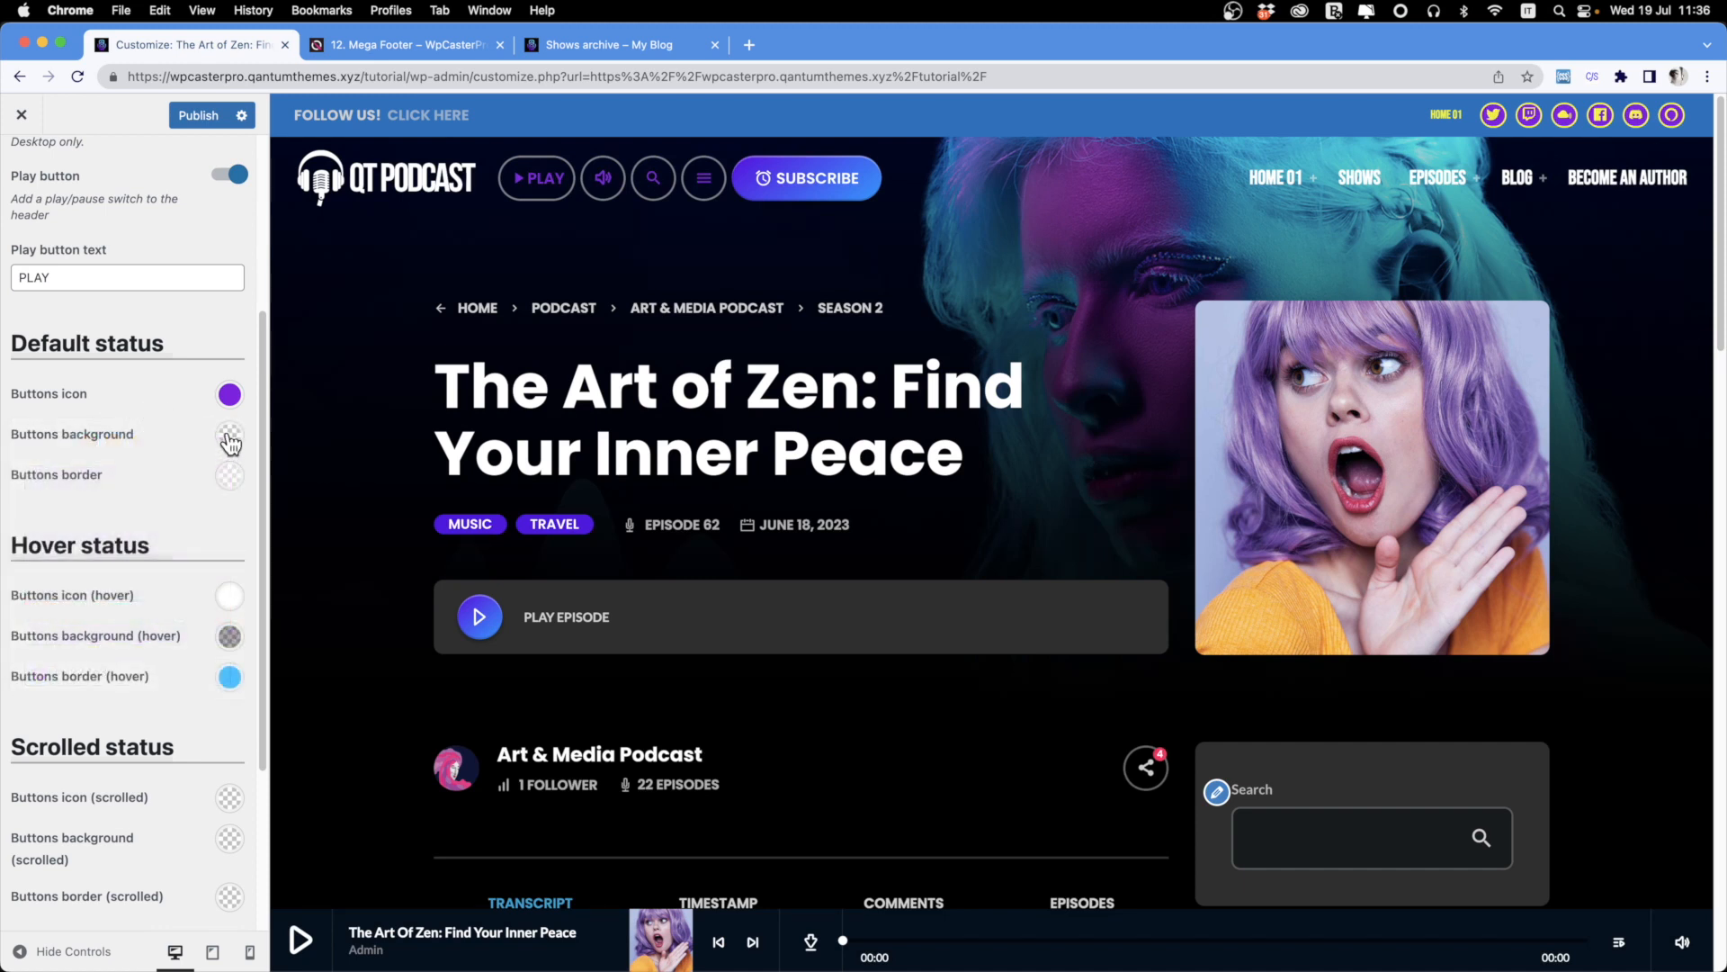
pyautogui.click(231, 439)
pyautogui.click(166, 484)
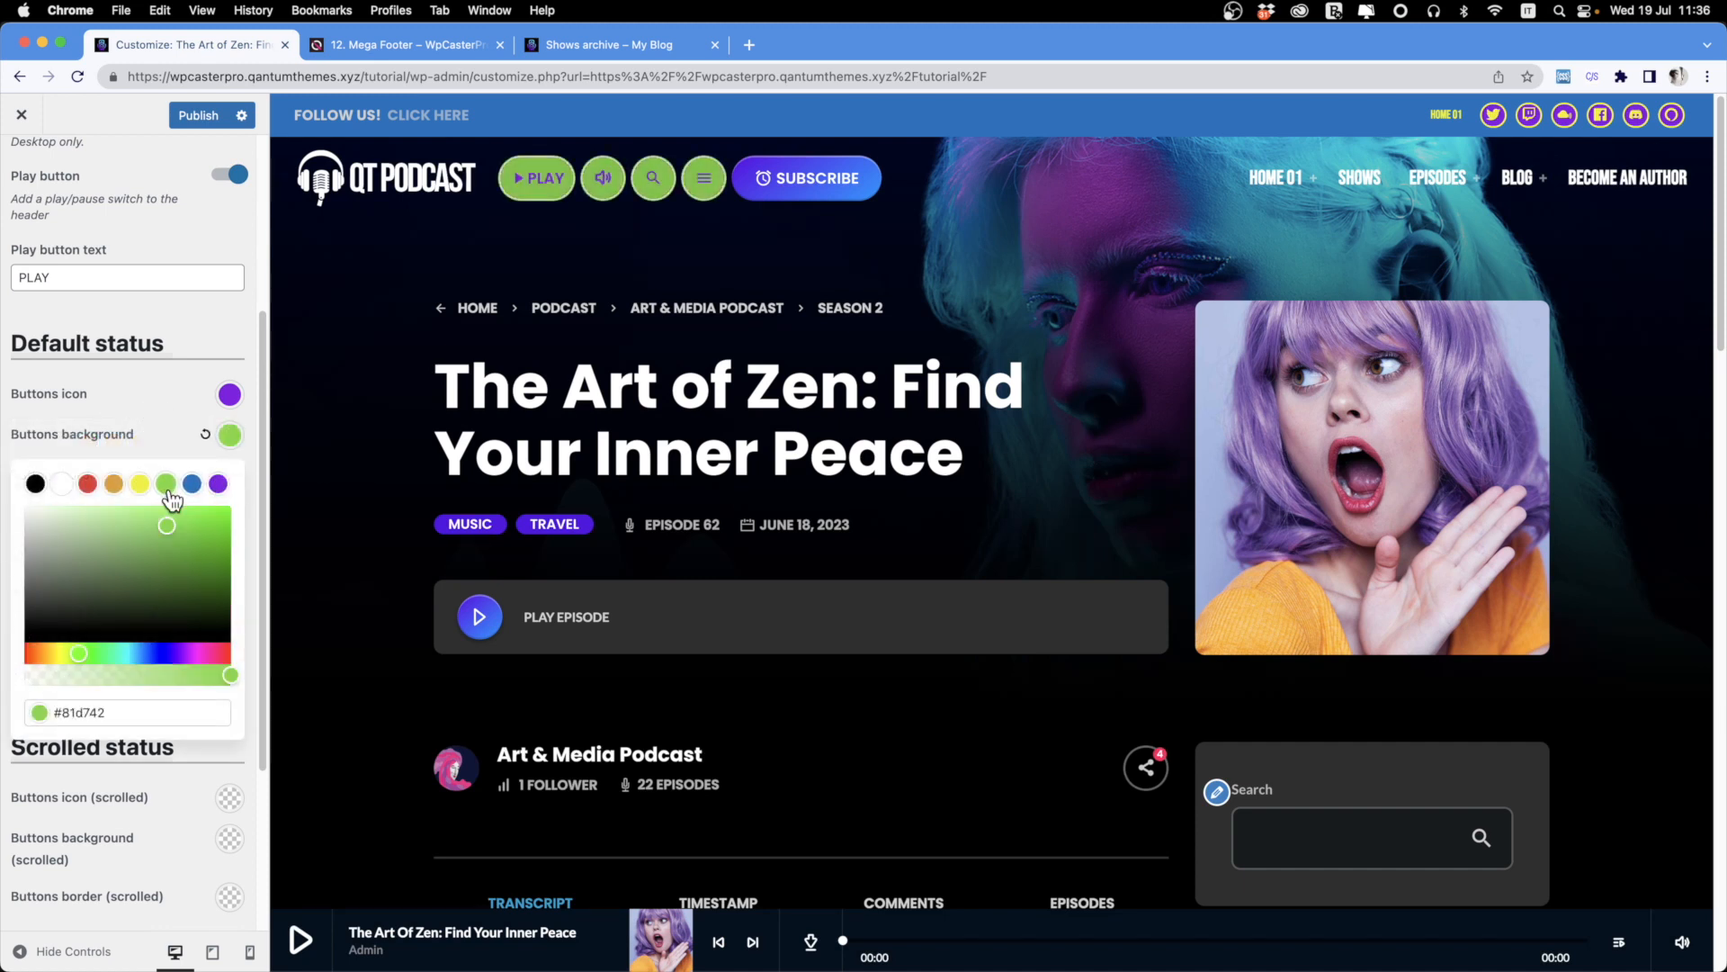
# Reset the default status colors of the buttons background and buttons icon.
pyautogui.click(205, 435)
pyautogui.click(203, 400)
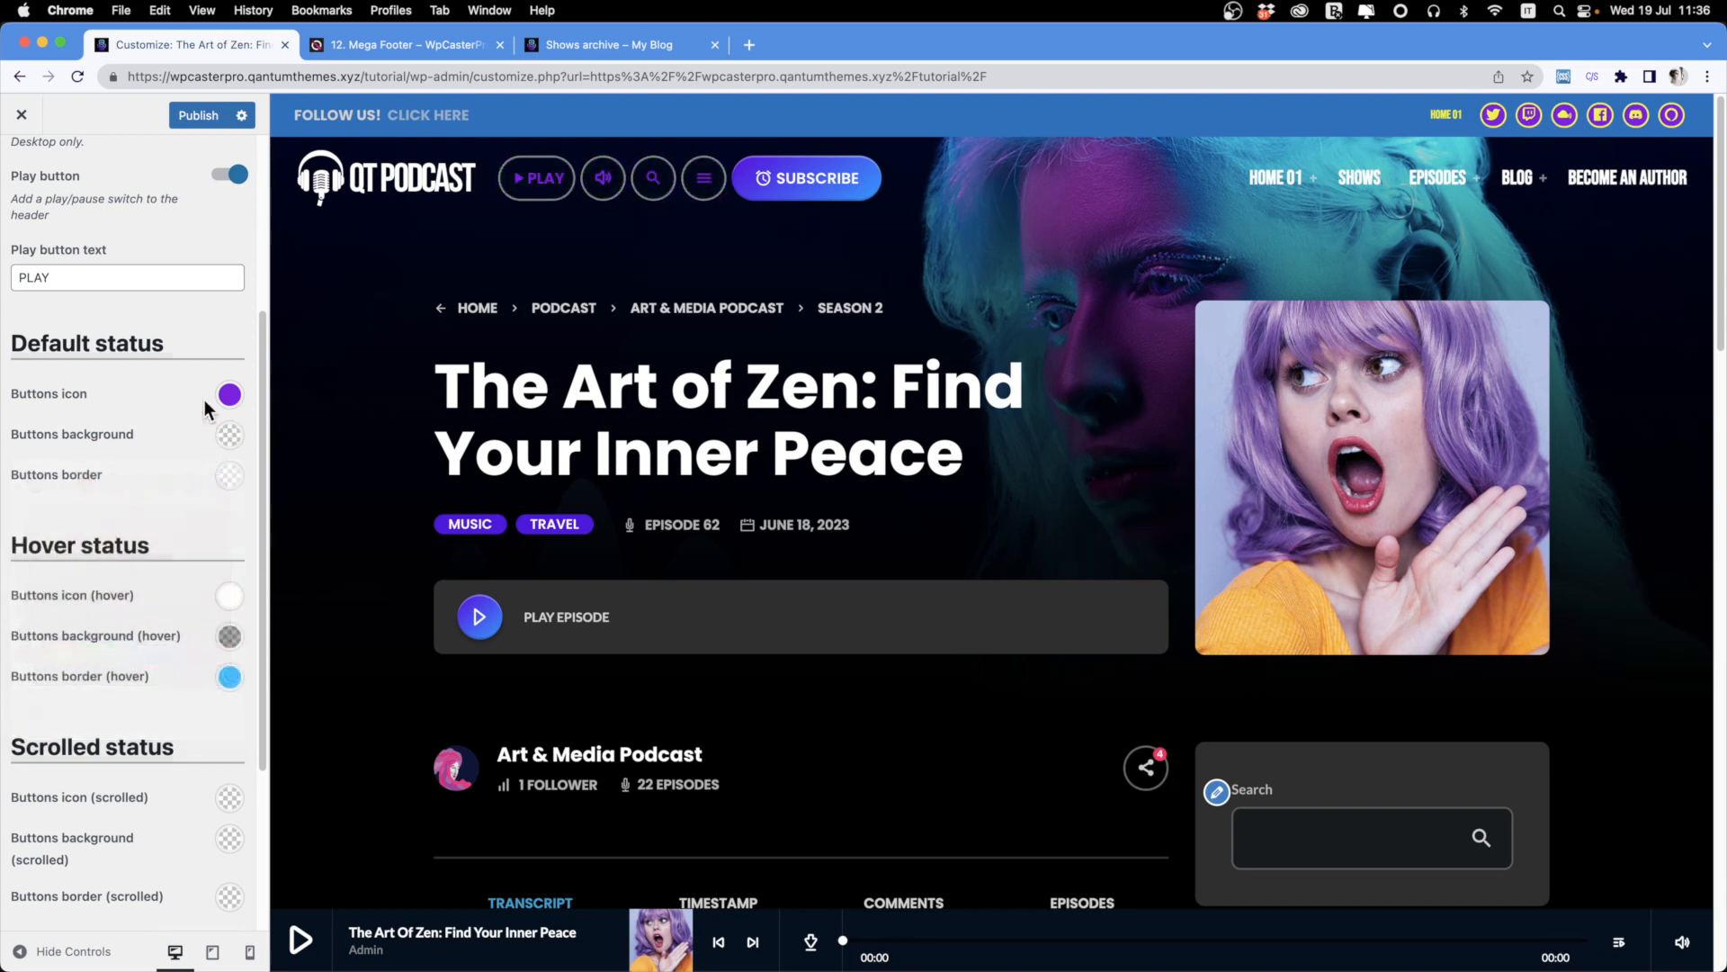
pyautogui.click(218, 396)
pyautogui.click(206, 398)
pyautogui.click(96, 378)
pyautogui.scroll(-3, 189, 526)
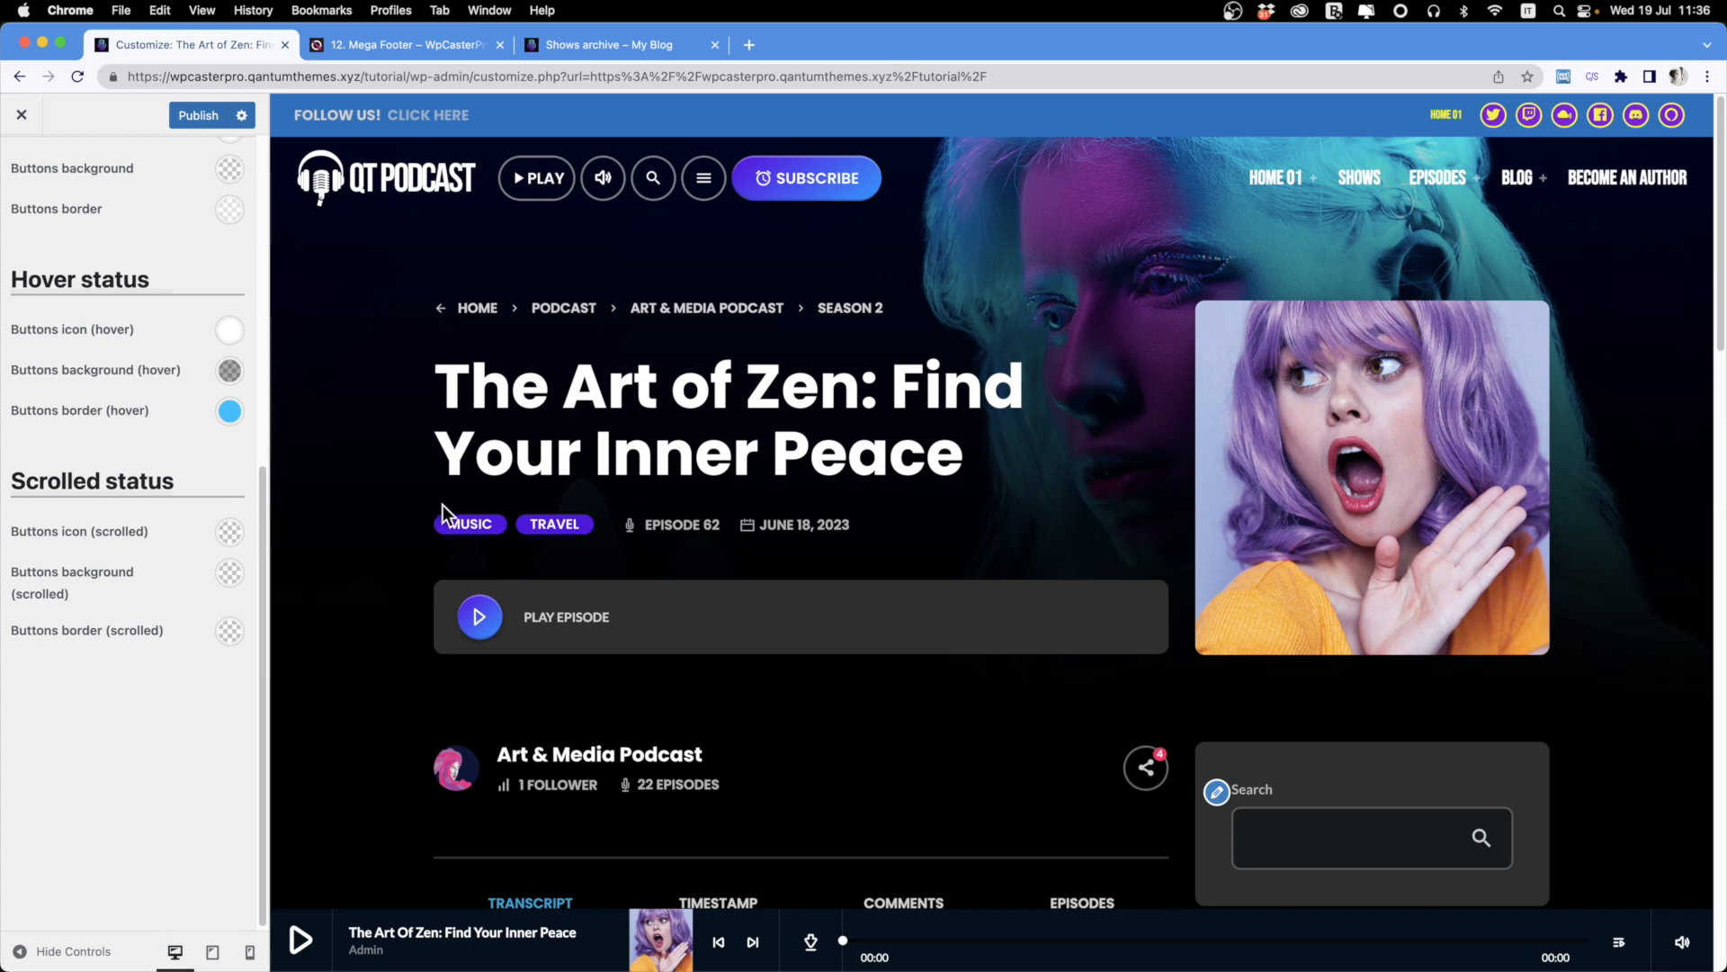
# Try purple as the scrolled-status buttons icon color and check the header buttons while scrolling the preview.
pyautogui.scroll(-20, 442, 507)
pyautogui.scroll(15, 454, 551)
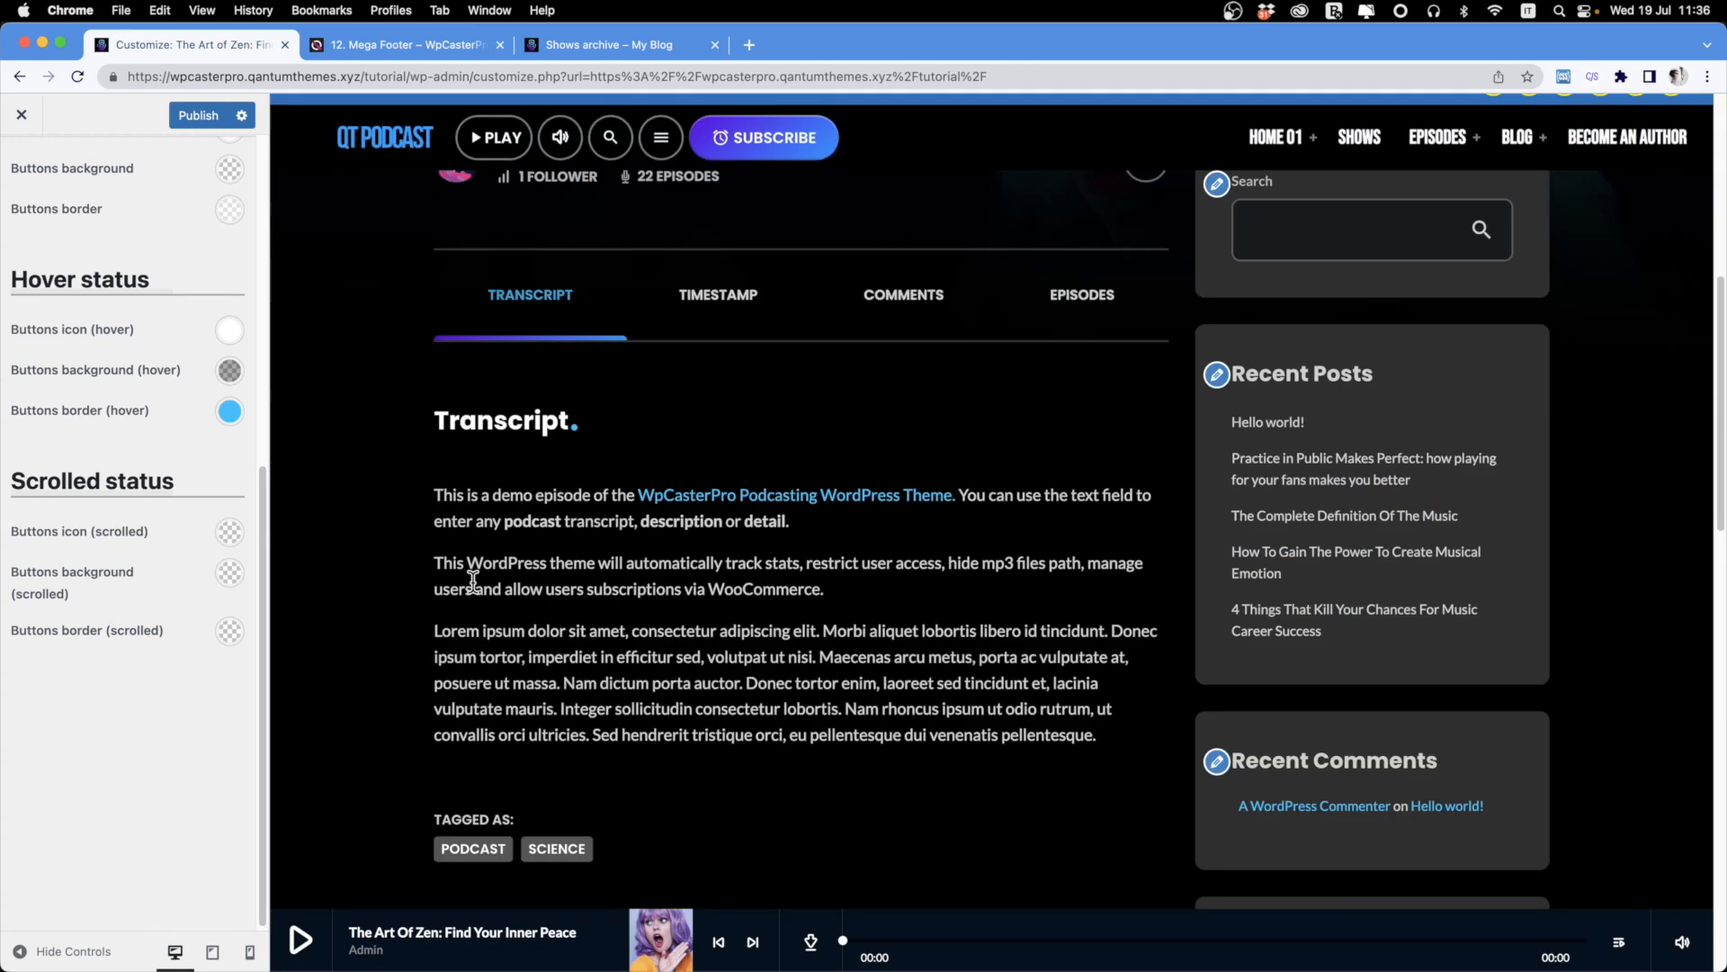
pyautogui.click(230, 536)
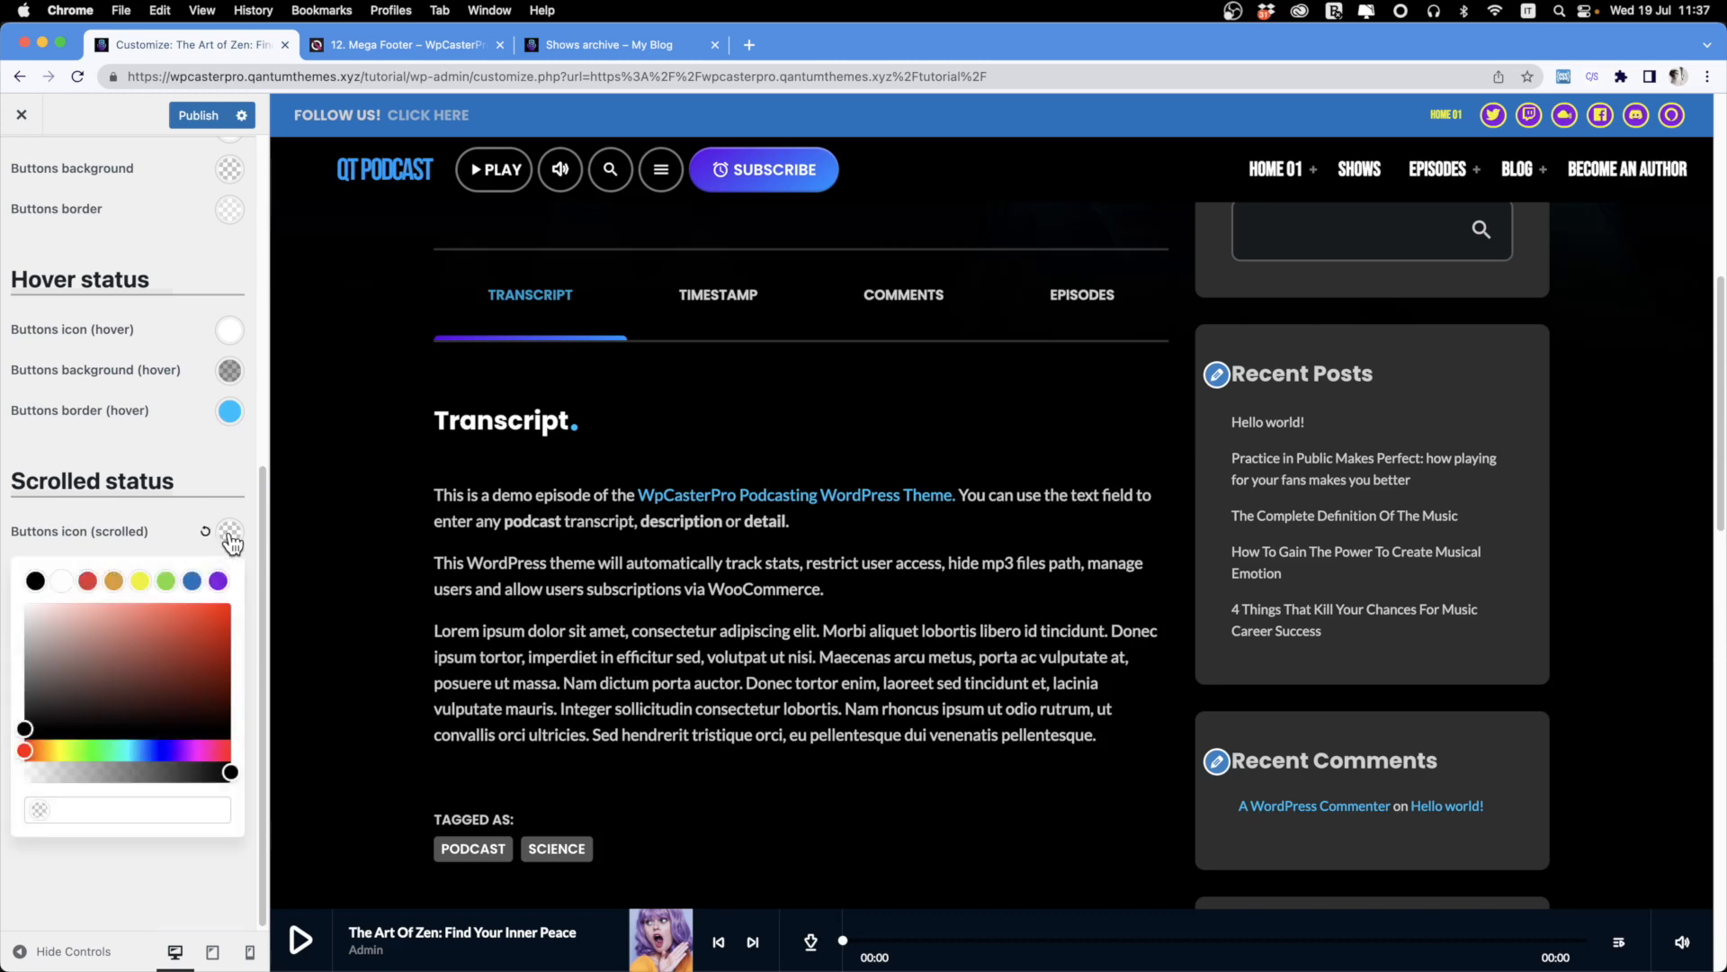
pyautogui.click(218, 582)
pyautogui.click(181, 520)
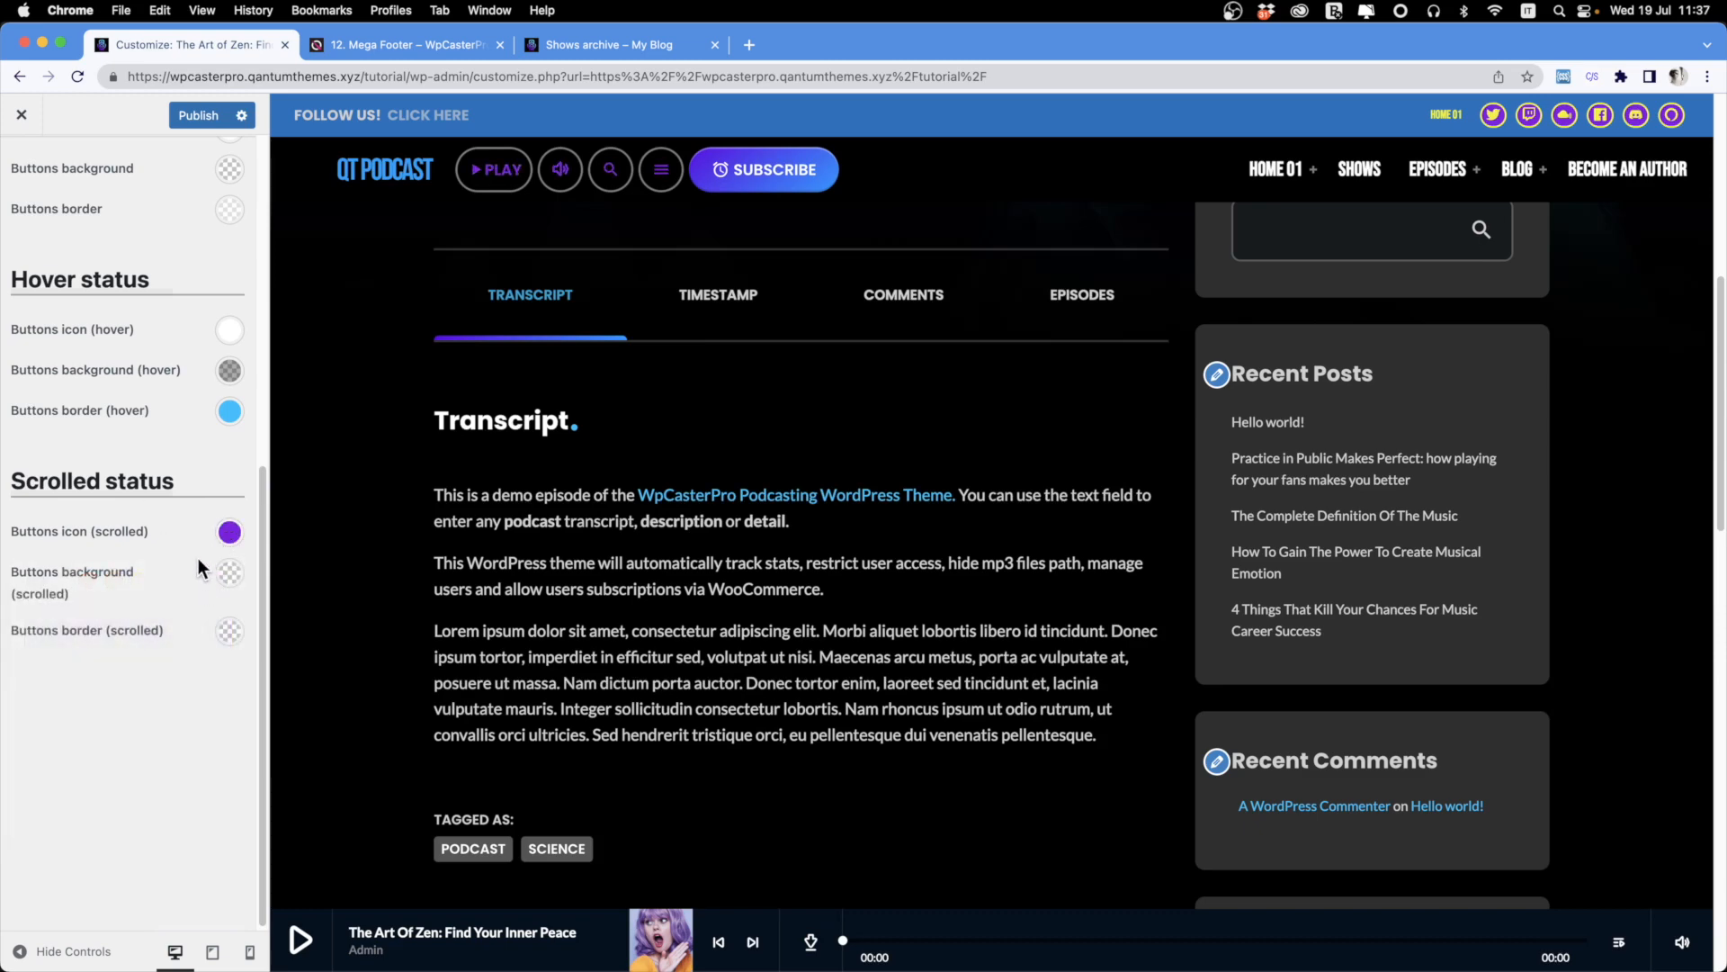
pyautogui.scroll(10, 613, 495)
pyautogui.scroll(-20, 614, 495)
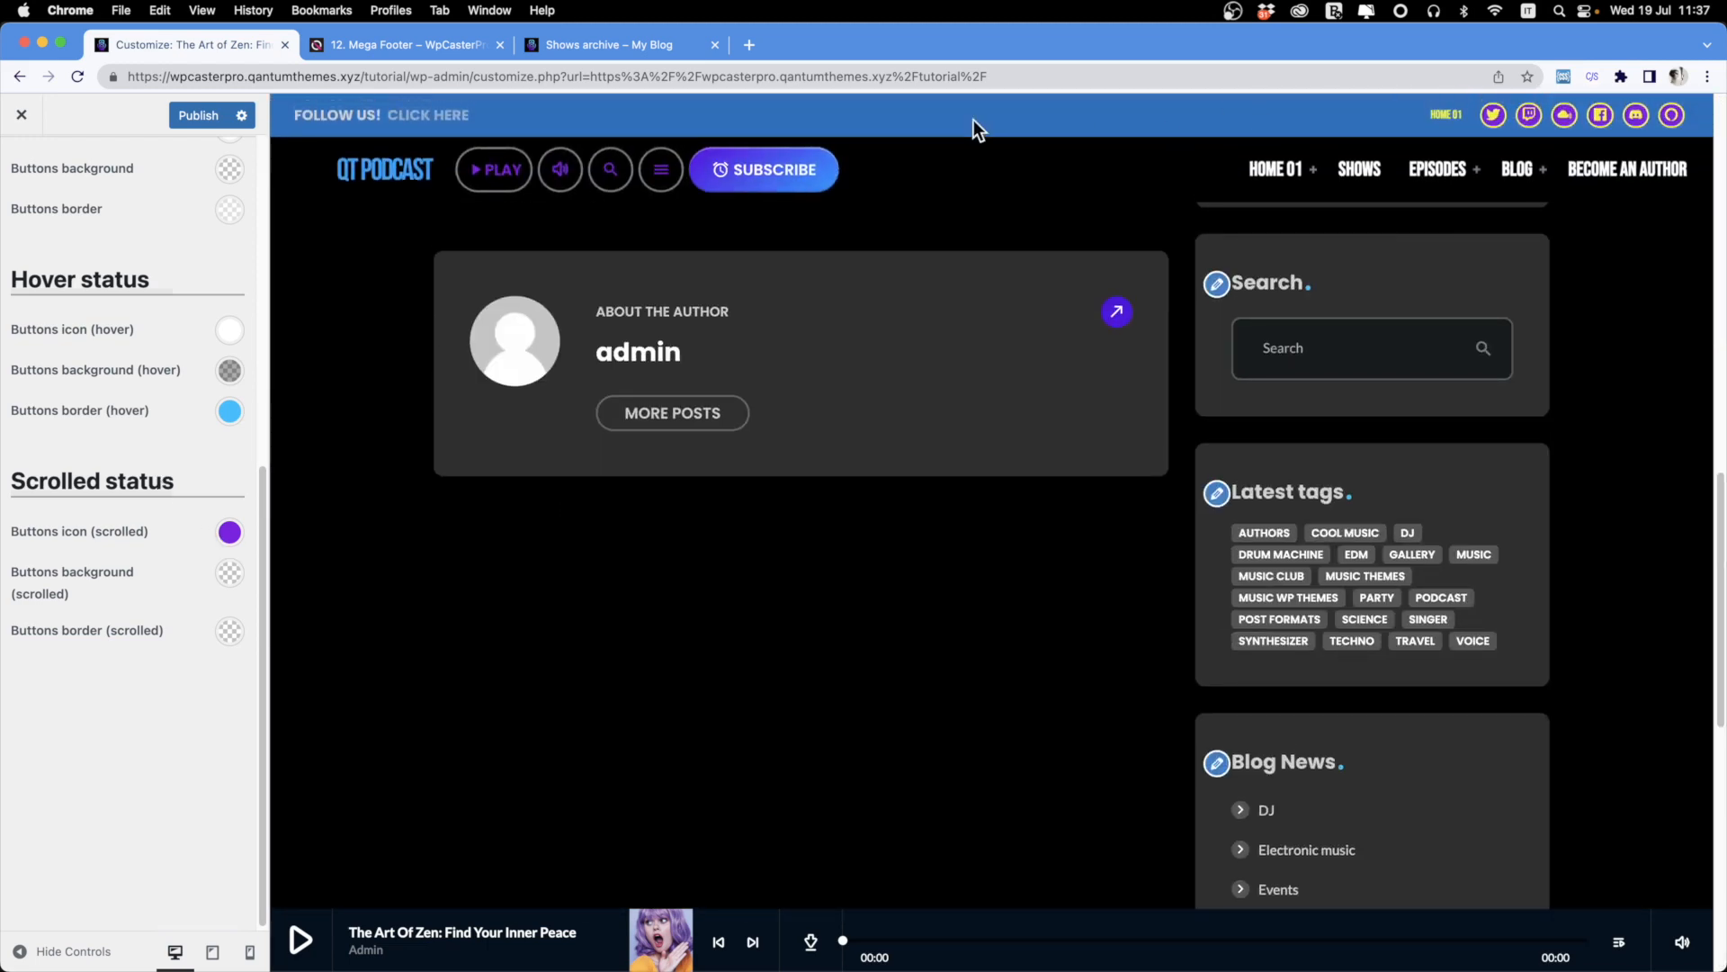
# Reset the scrolled-status buttons icon color to its default.
pyautogui.click(231, 541)
pyautogui.click(205, 535)
pyautogui.click(174, 497)
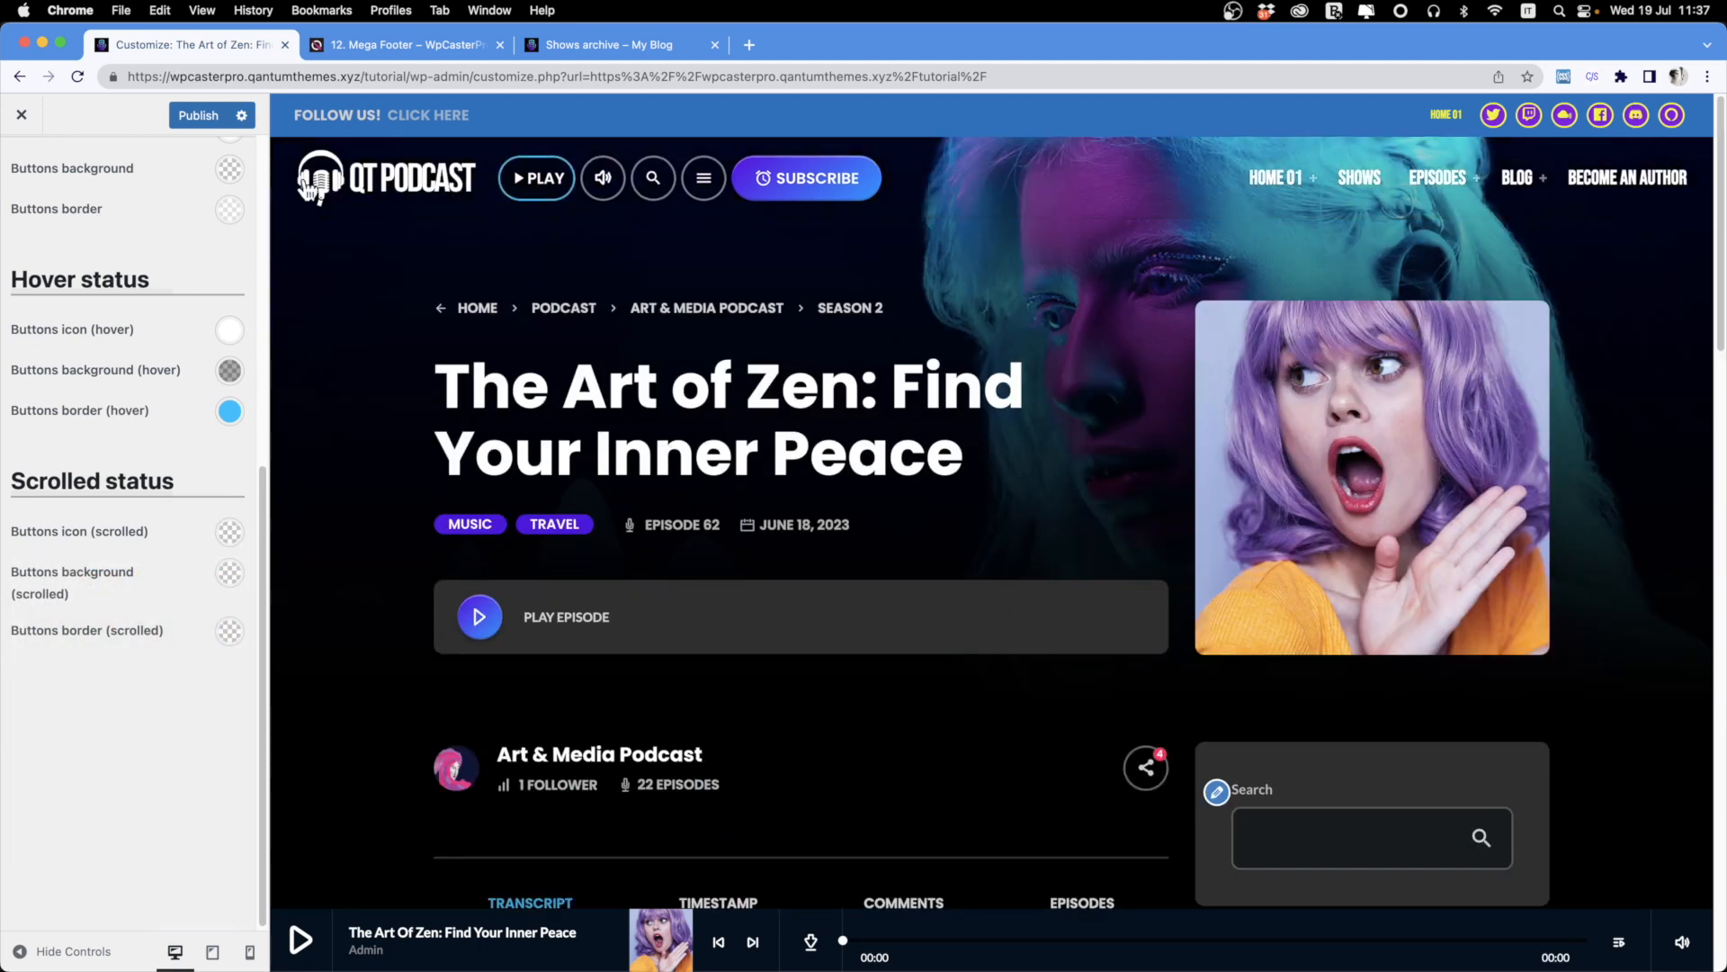
# Open the call to action button settings under Header and menu and set the button's font size to 15.
pyautogui.scroll(10, 31, 162)
pyautogui.click(22, 167)
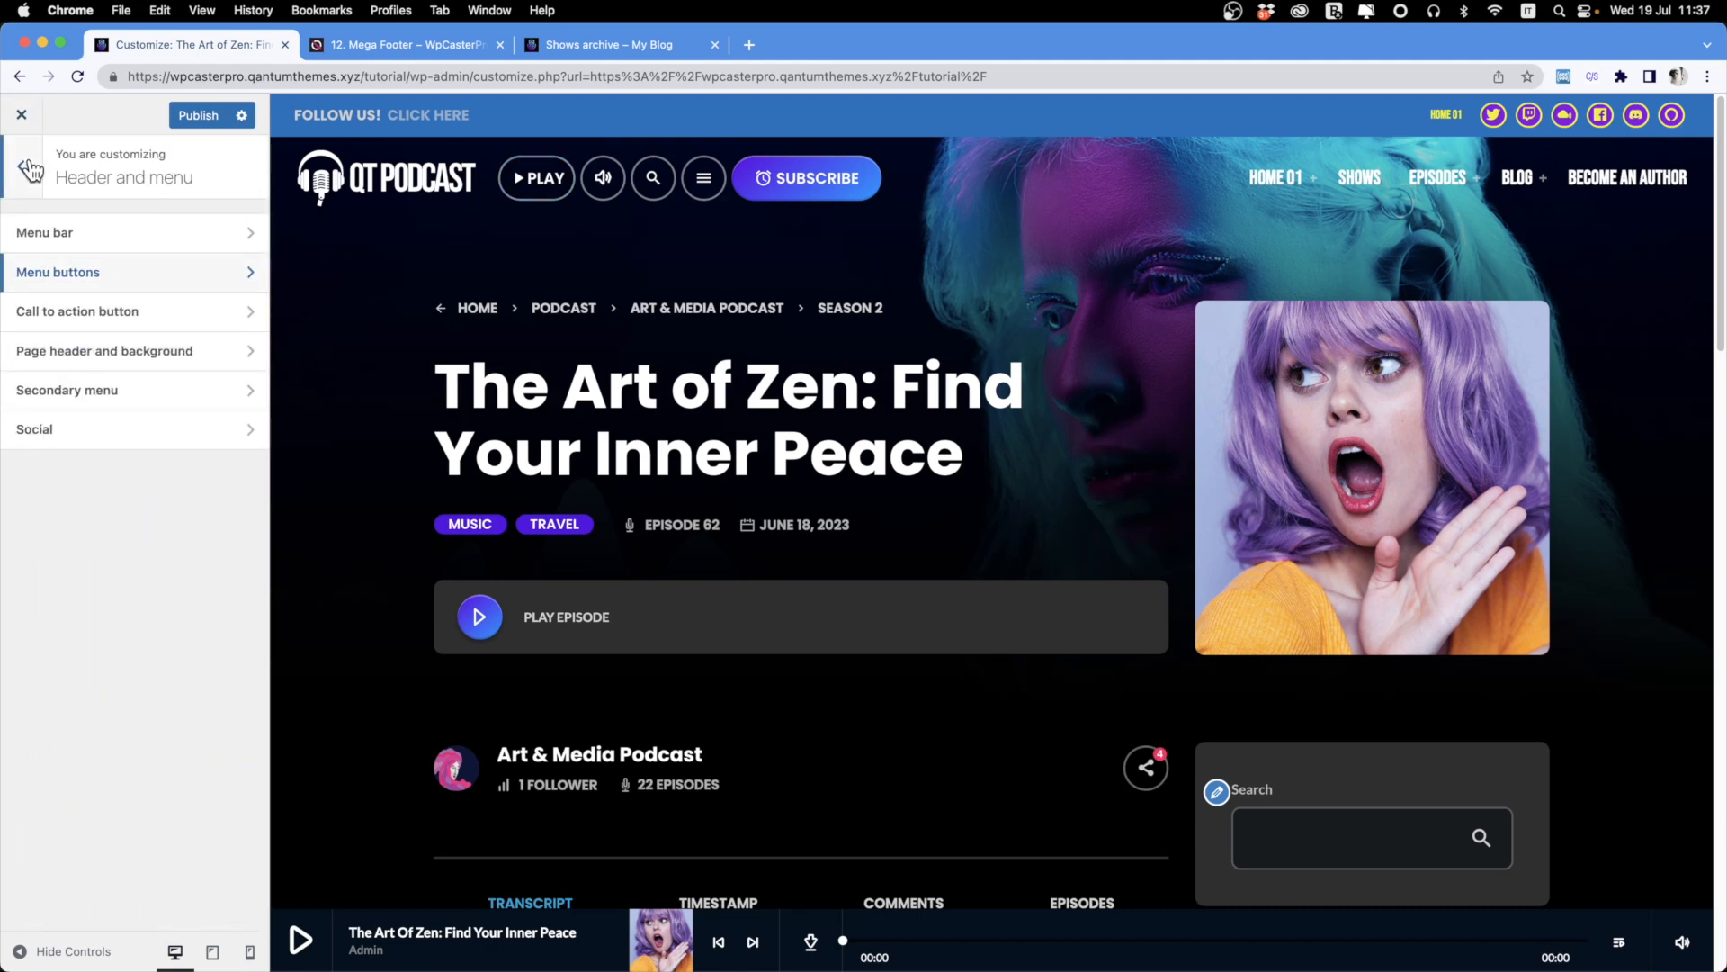
pyautogui.click(140, 311)
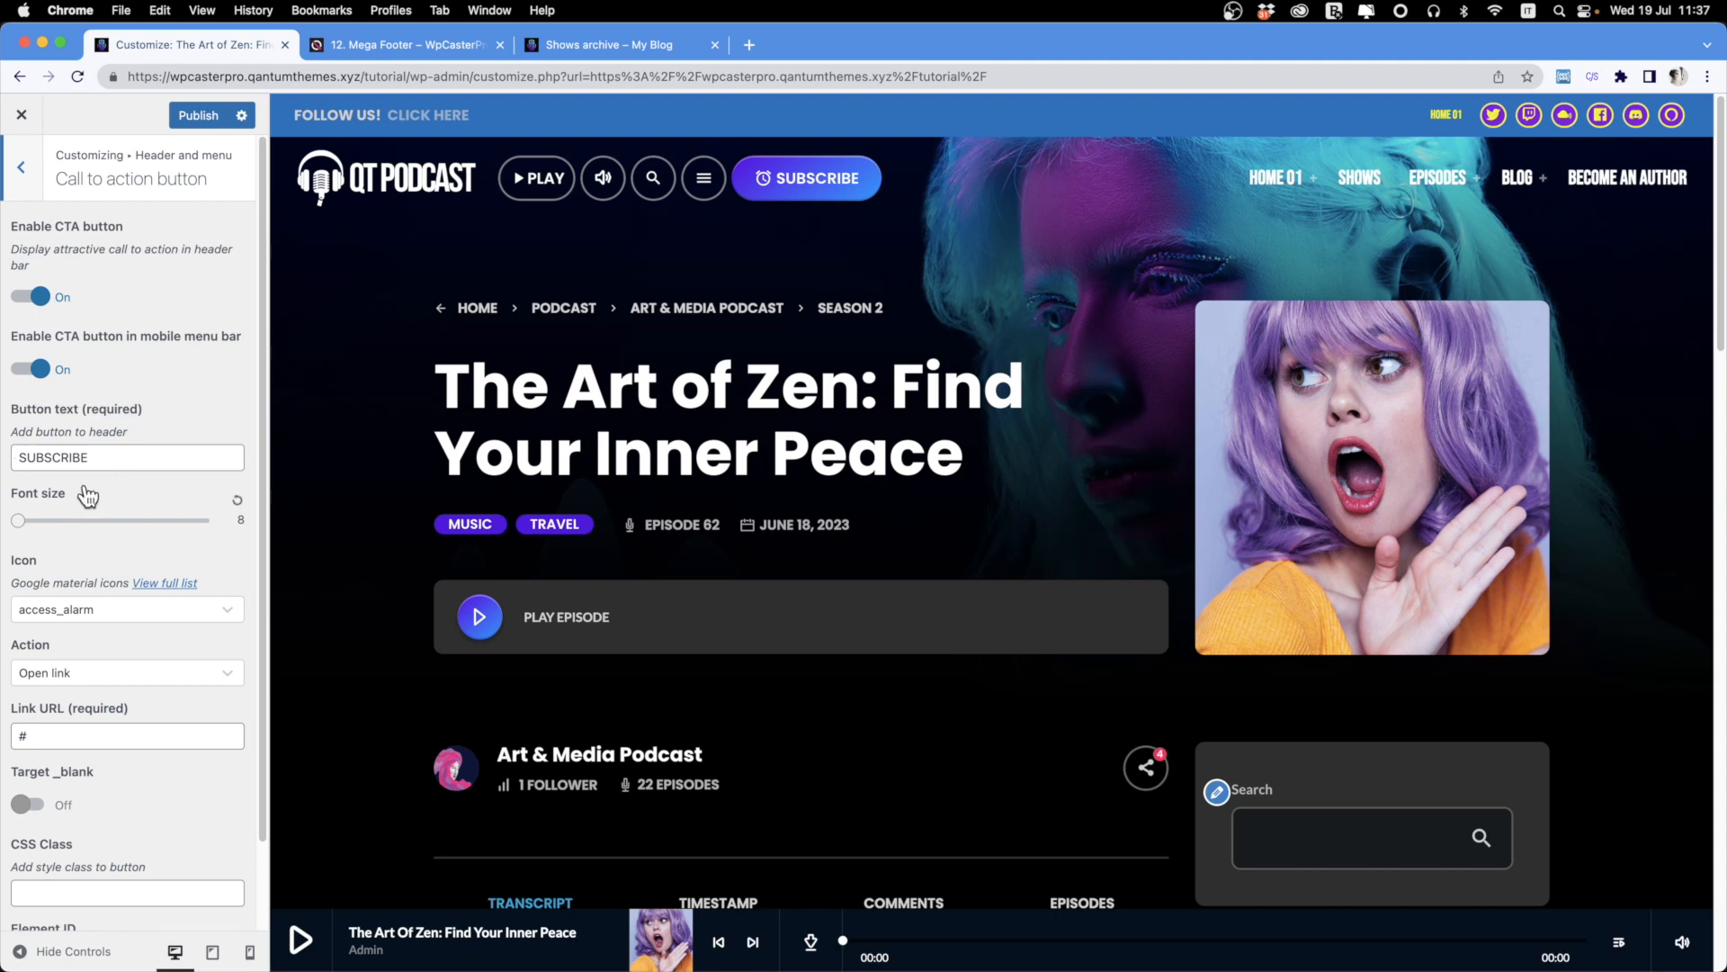
pyautogui.moveTo(20, 531); pyautogui.dragTo(90, 531)
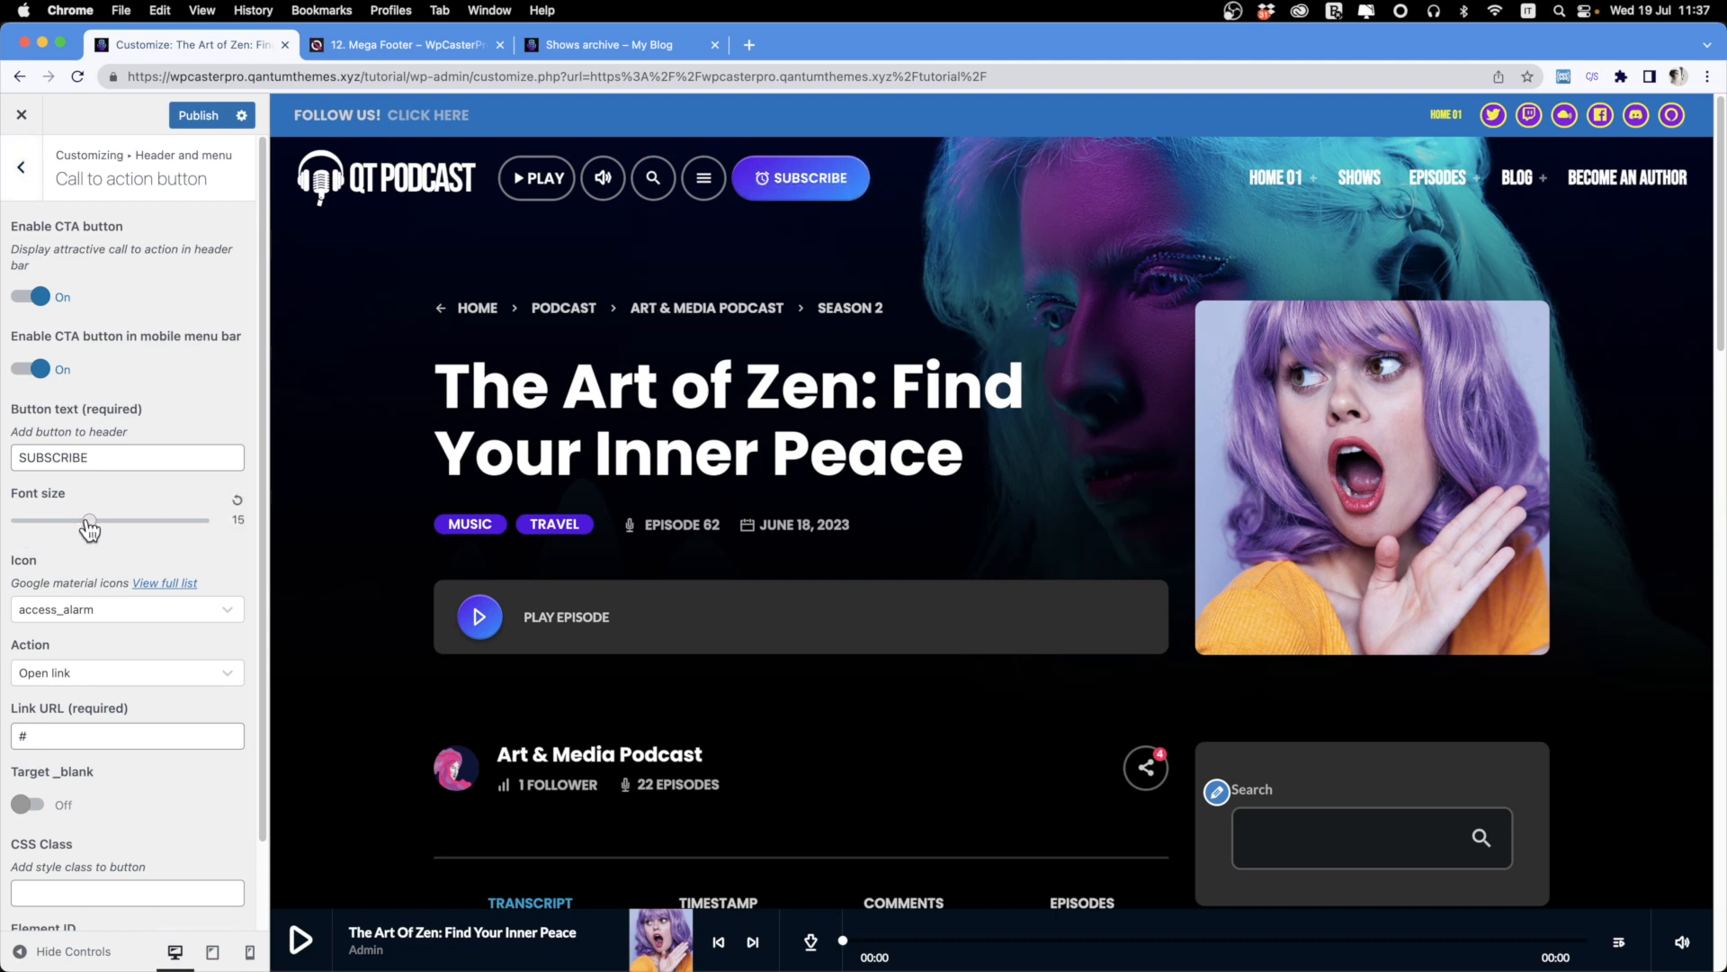
# Change the call to action button's icon to airline_seat_flat.
pyautogui.click(84, 612)
pyautogui.scroll(-5, 92, 711)
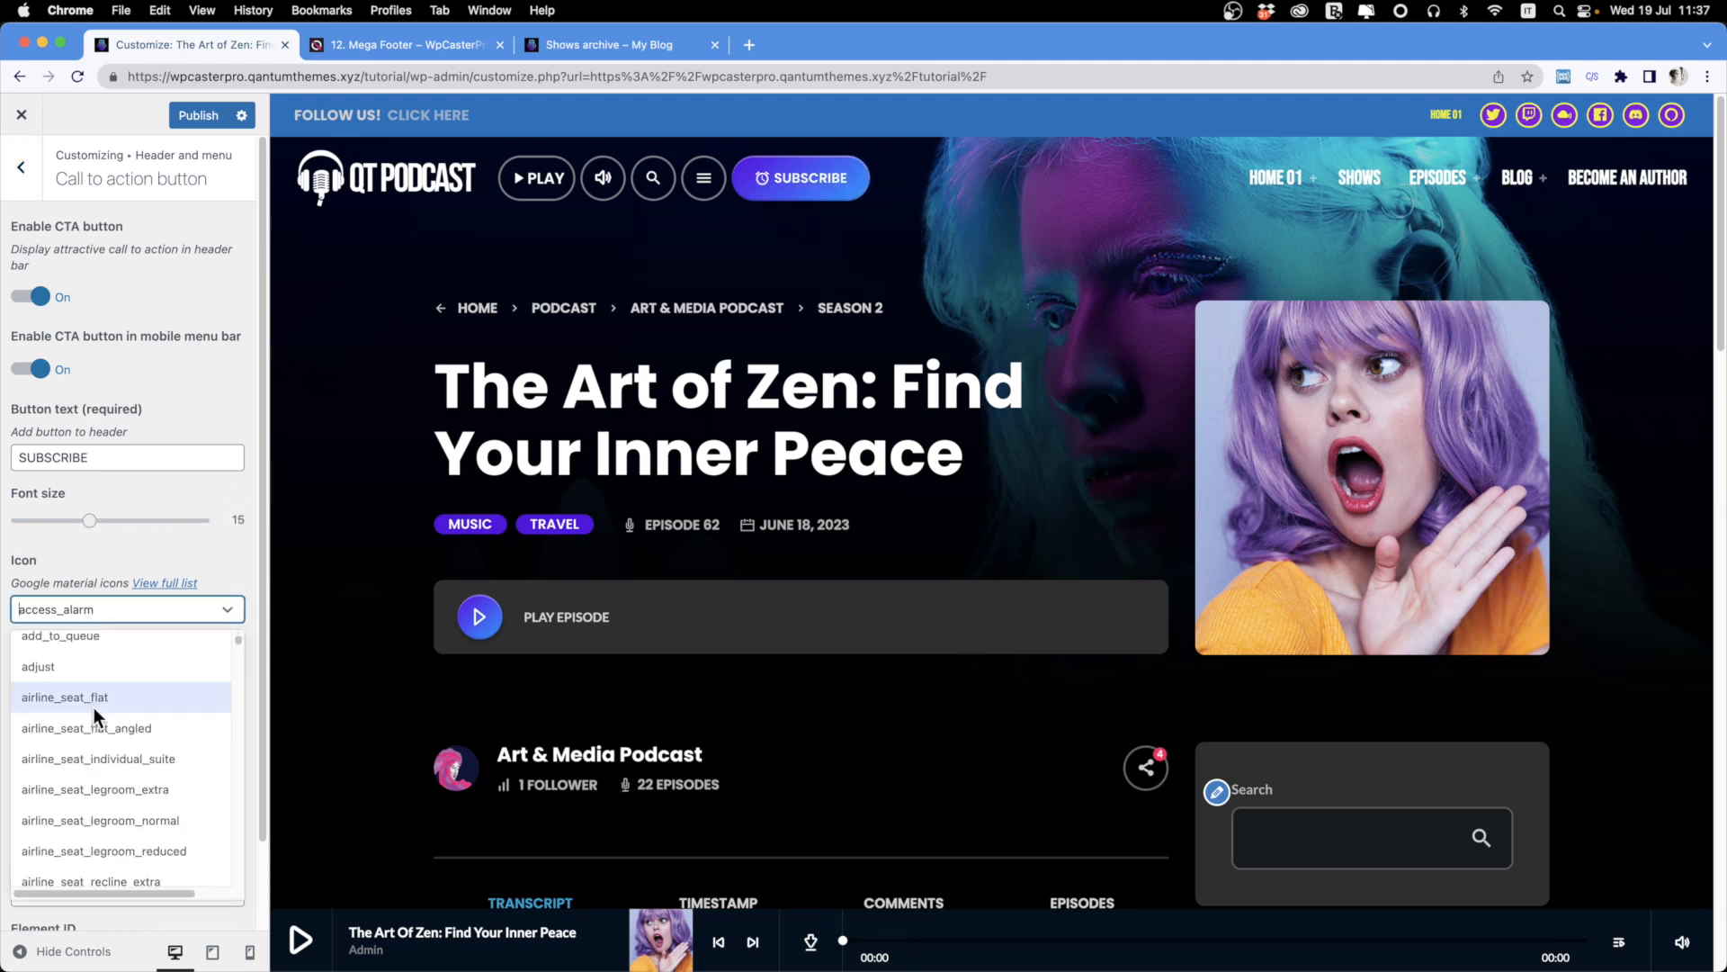
pyautogui.click(94, 707)
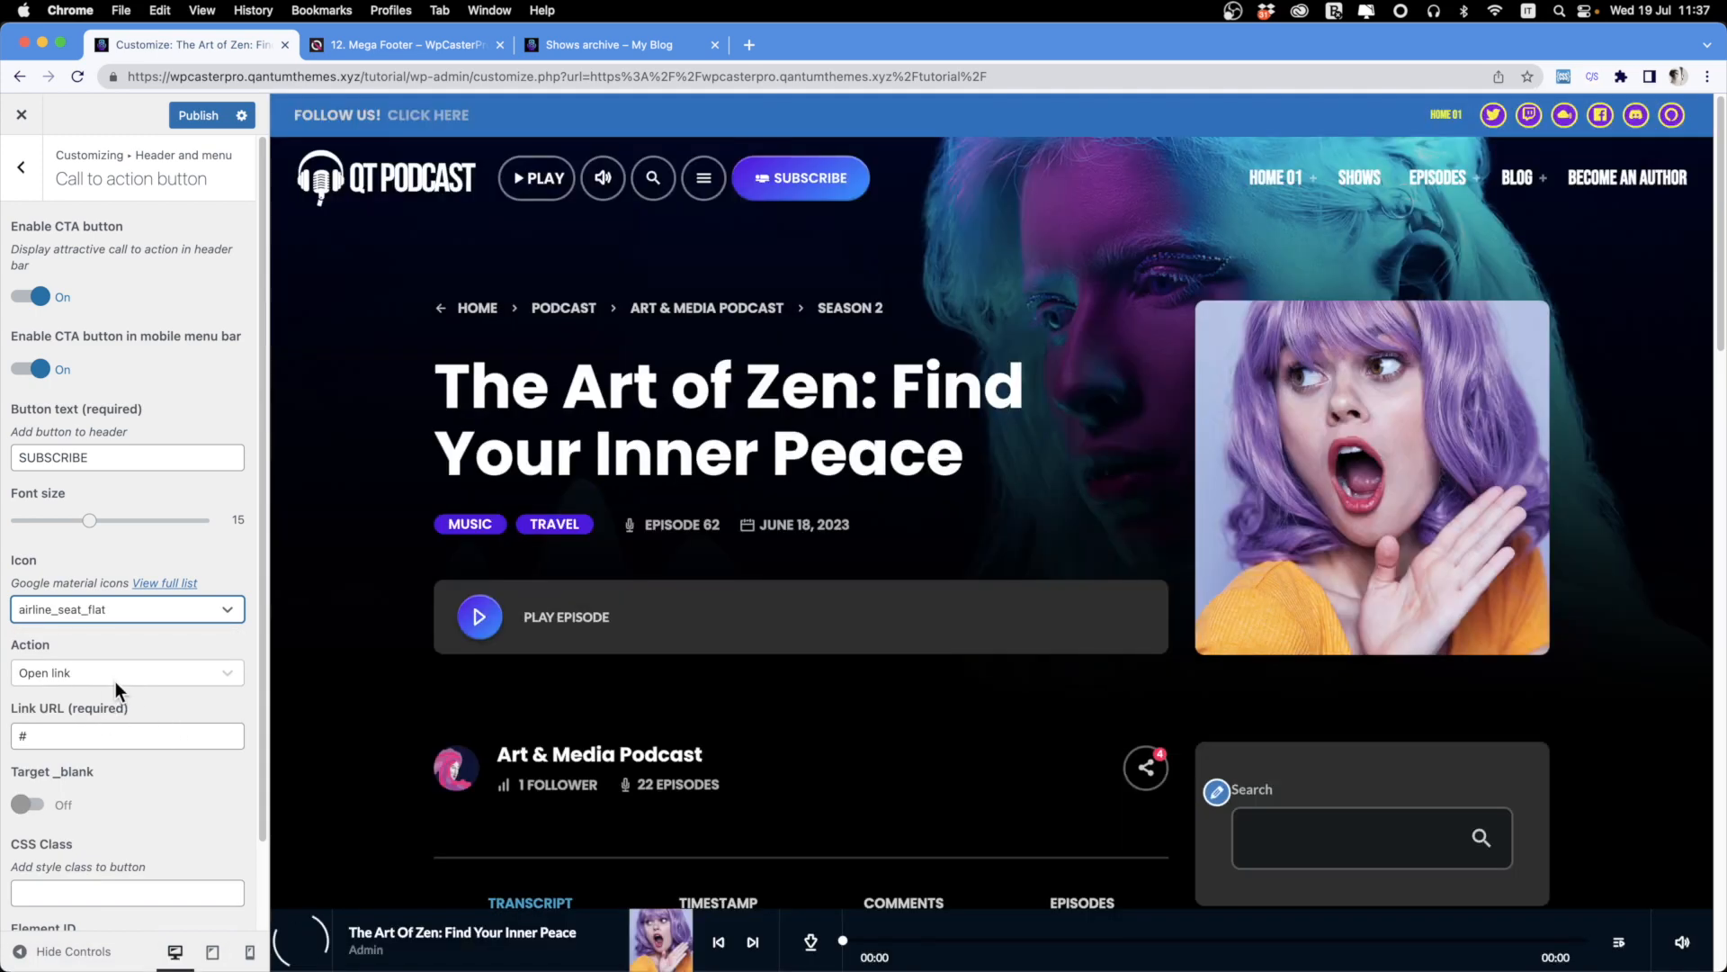
# Set the call to action button's action to Popup player and try the popup window from the header, closing it after resizing.
pyautogui.click(117, 675)
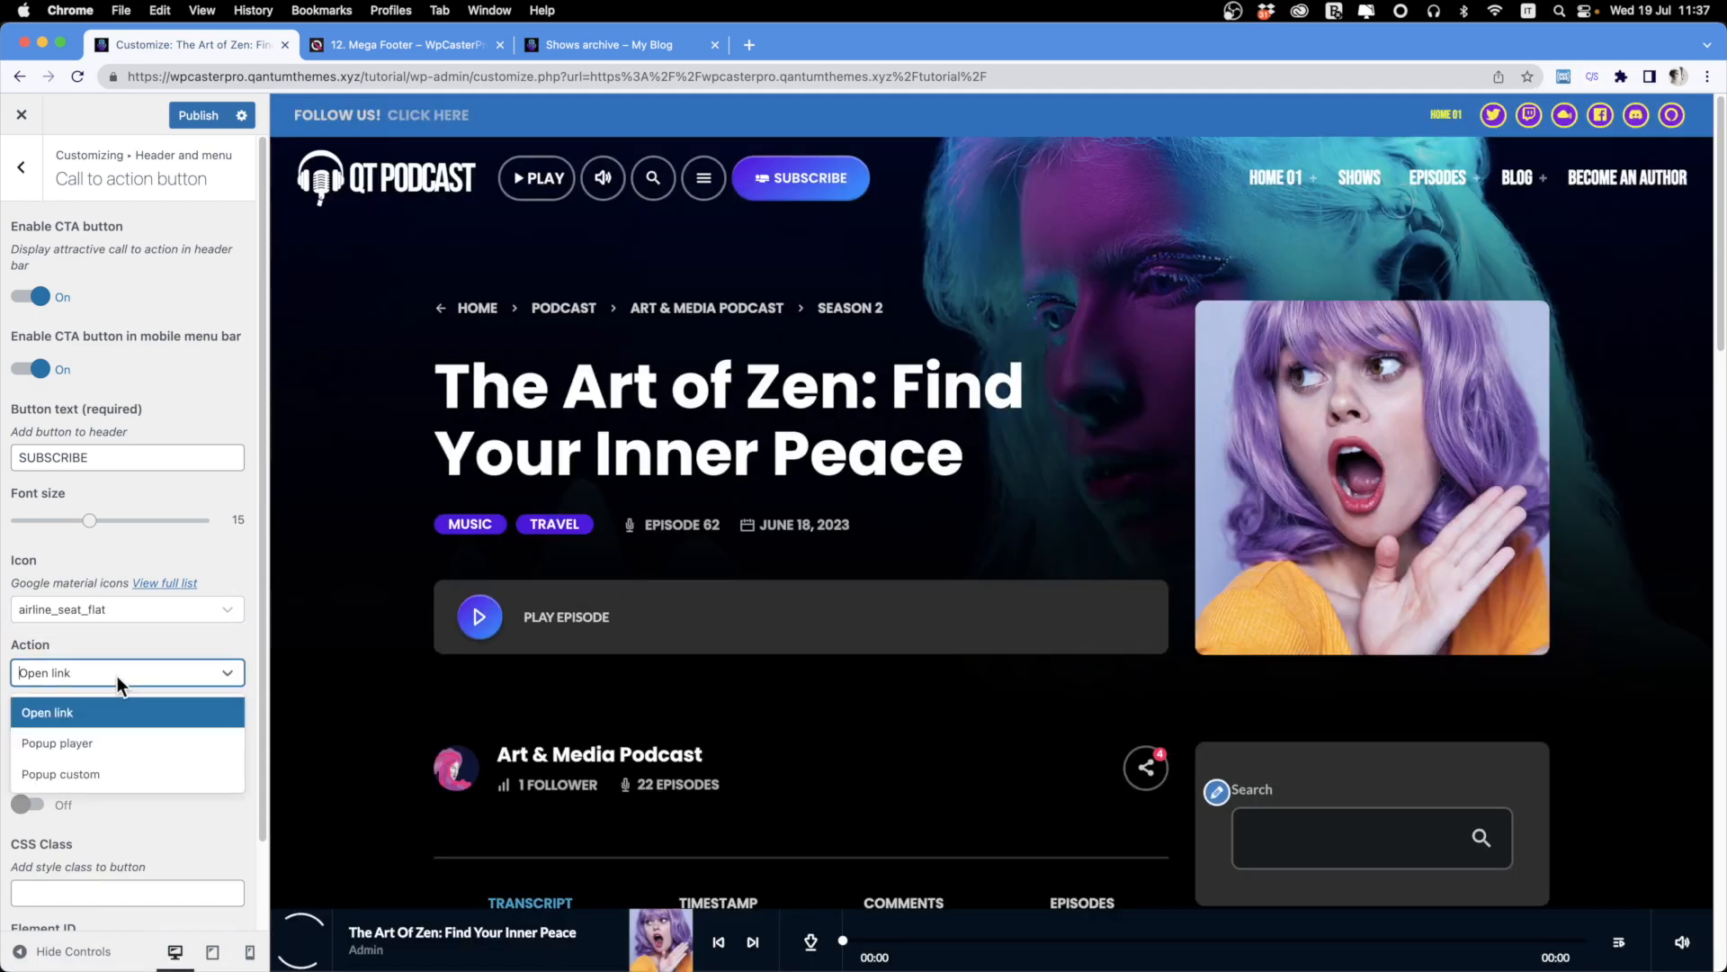
pyautogui.click(90, 743)
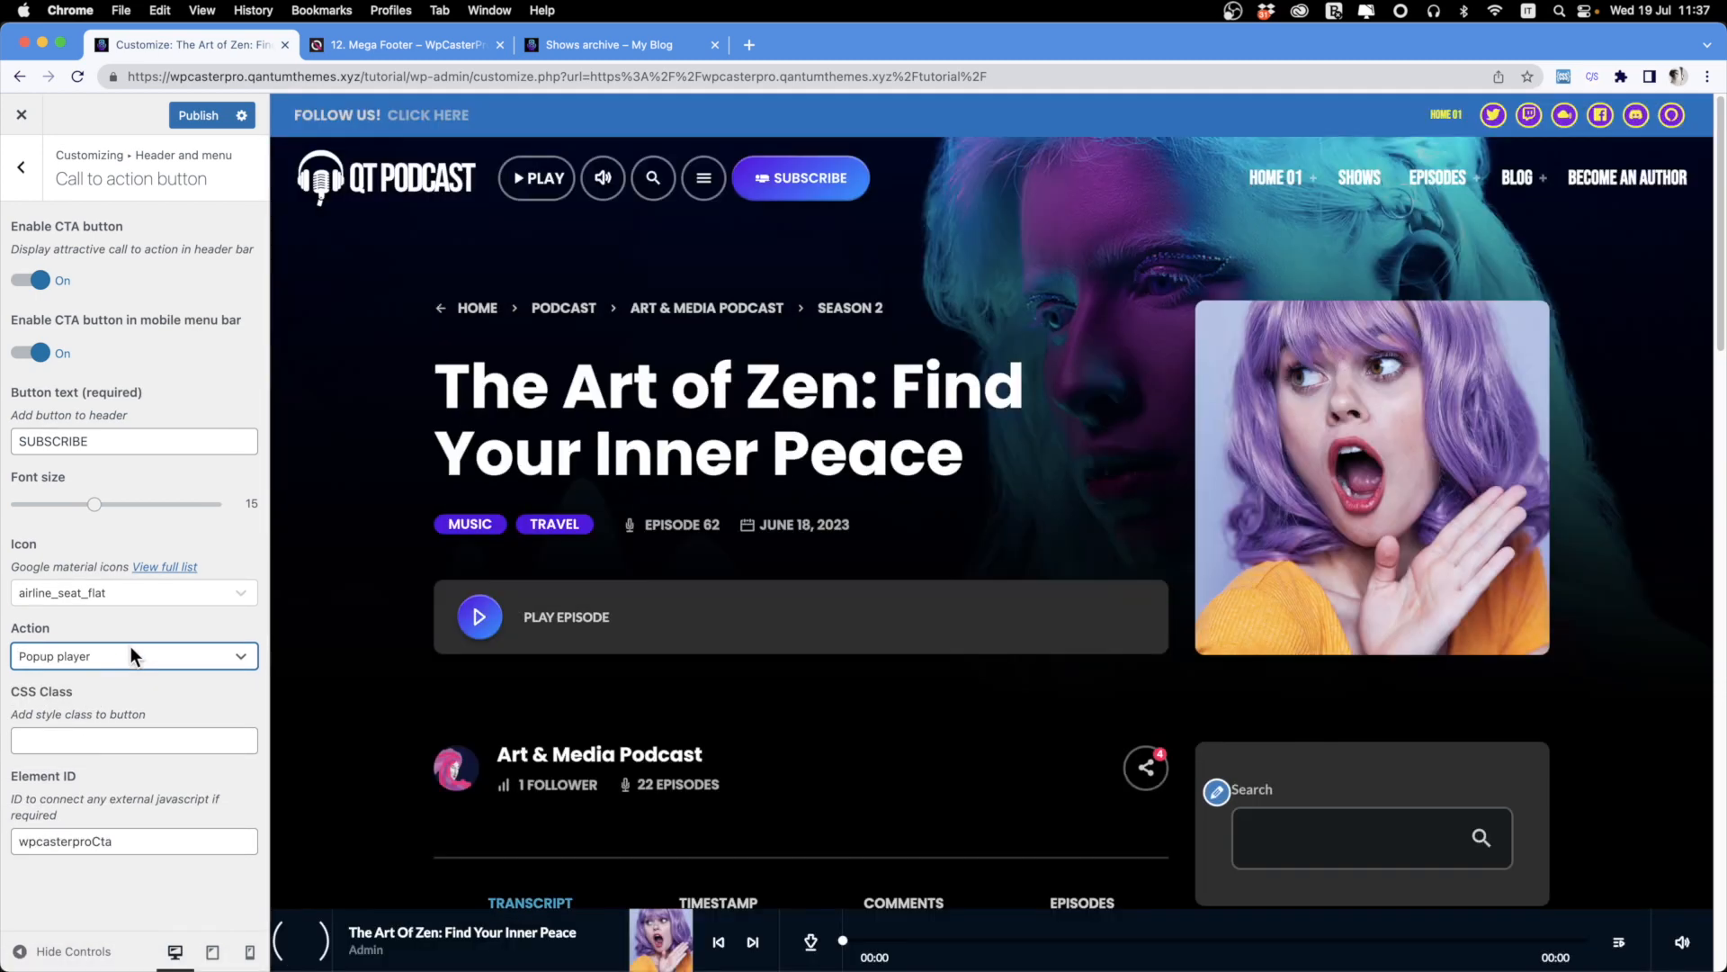
pyautogui.click(779, 180)
pyautogui.moveTo(105, 35); pyautogui.dragTo(698, 123)
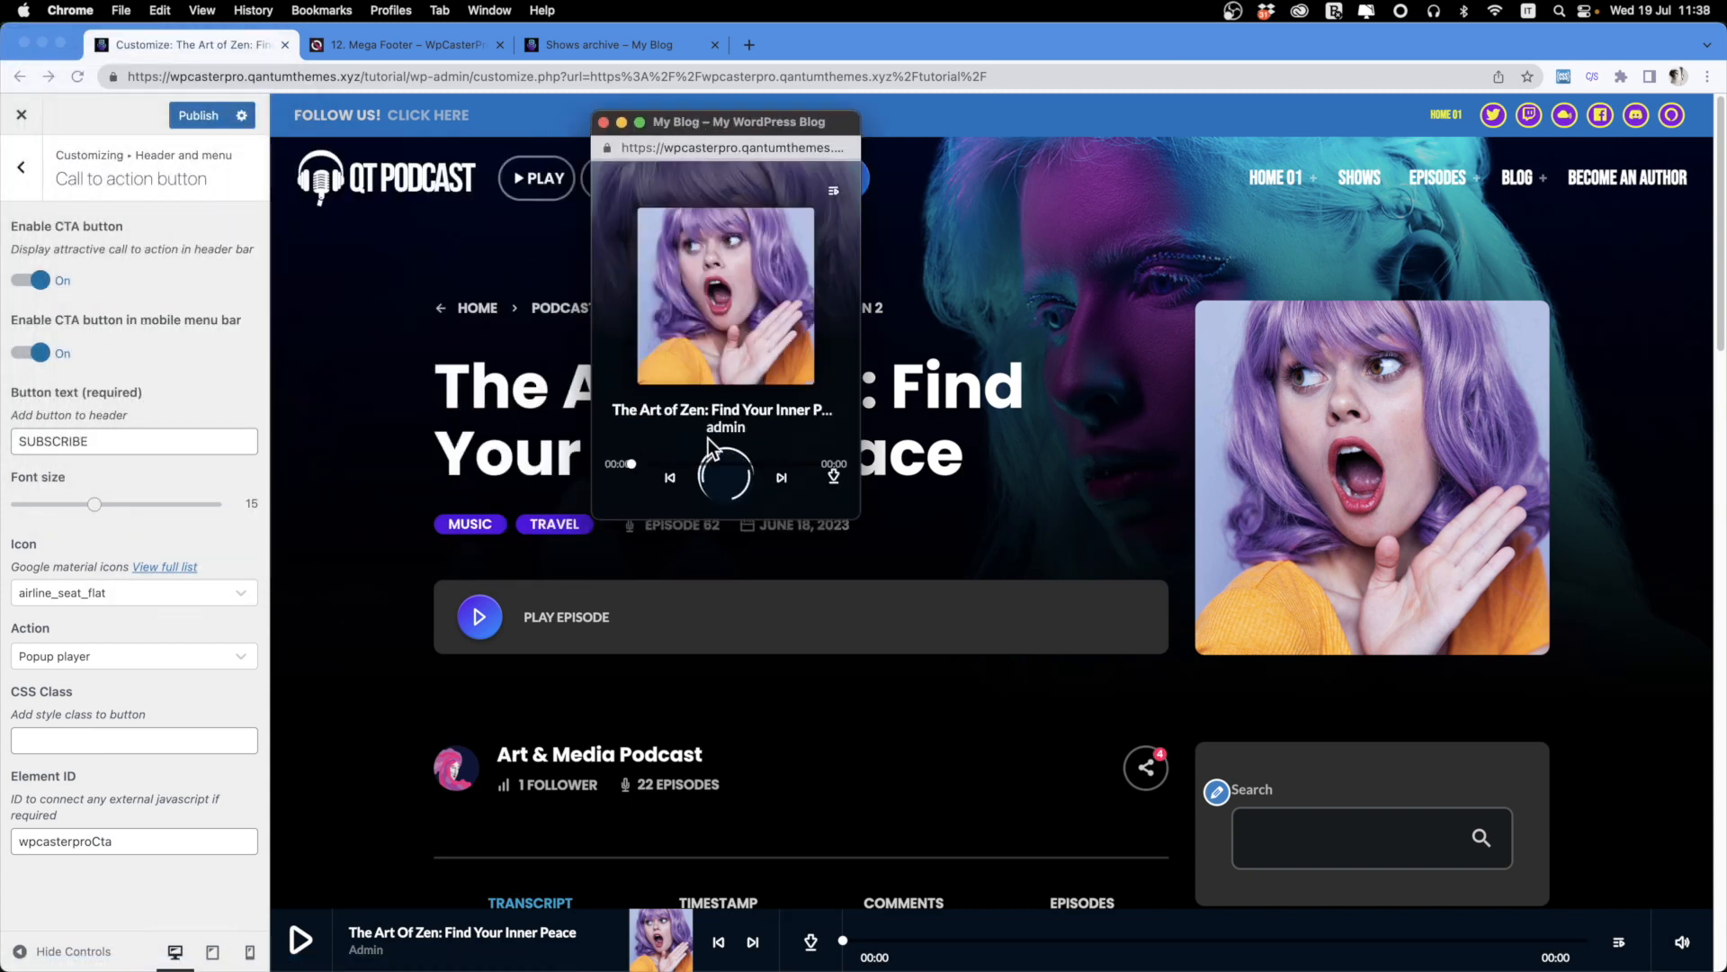
pyautogui.moveTo(851, 516); pyautogui.dragTo(869, 614)
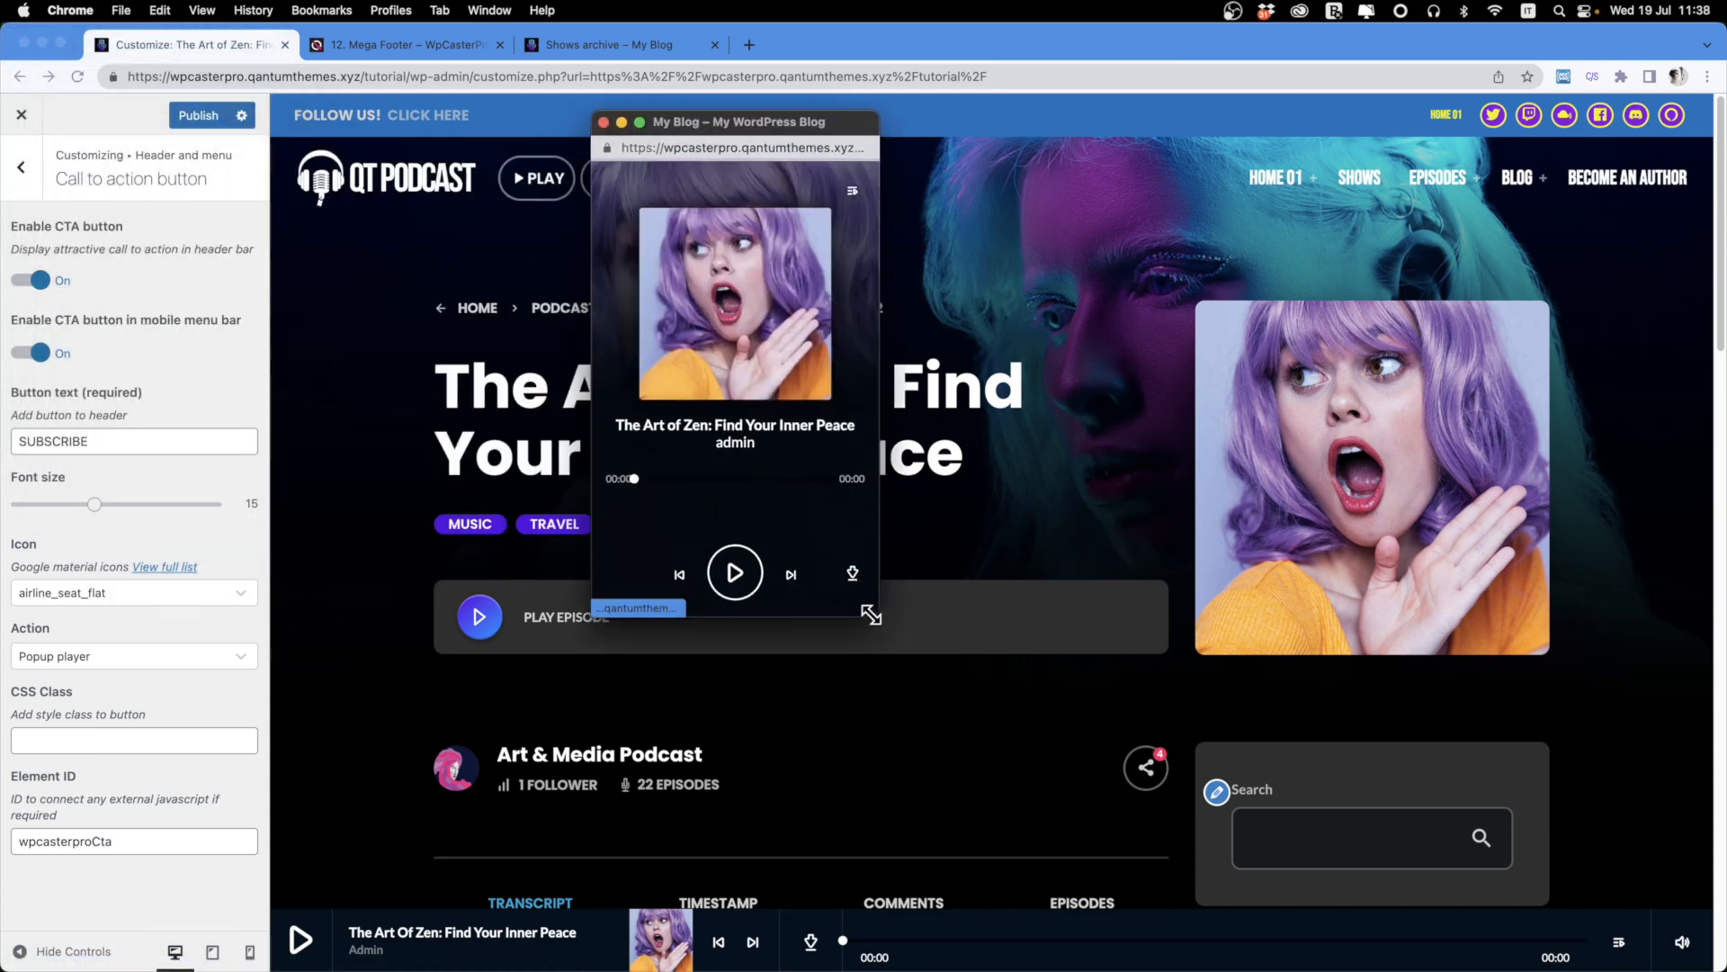
pyautogui.click(604, 122)
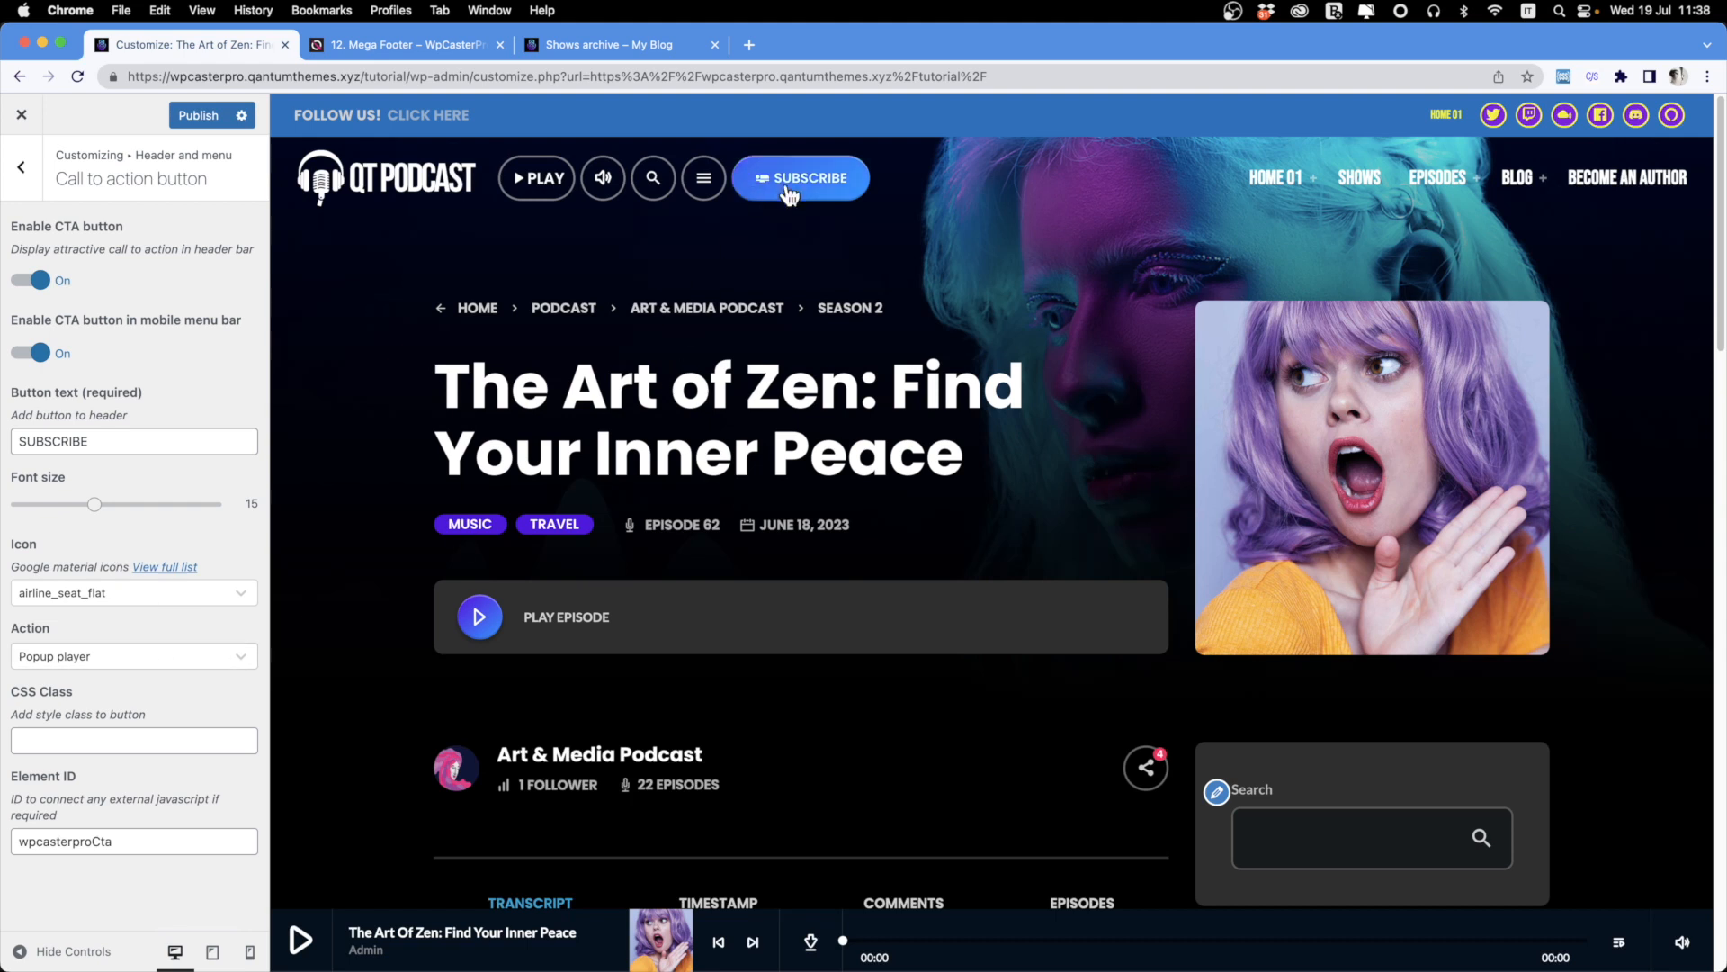
# Change the call to action button's text to OPEN PLAYER and its icon to play_arrow.
pyautogui.moveTo(104, 435); pyautogui.dragTo(4, 438)
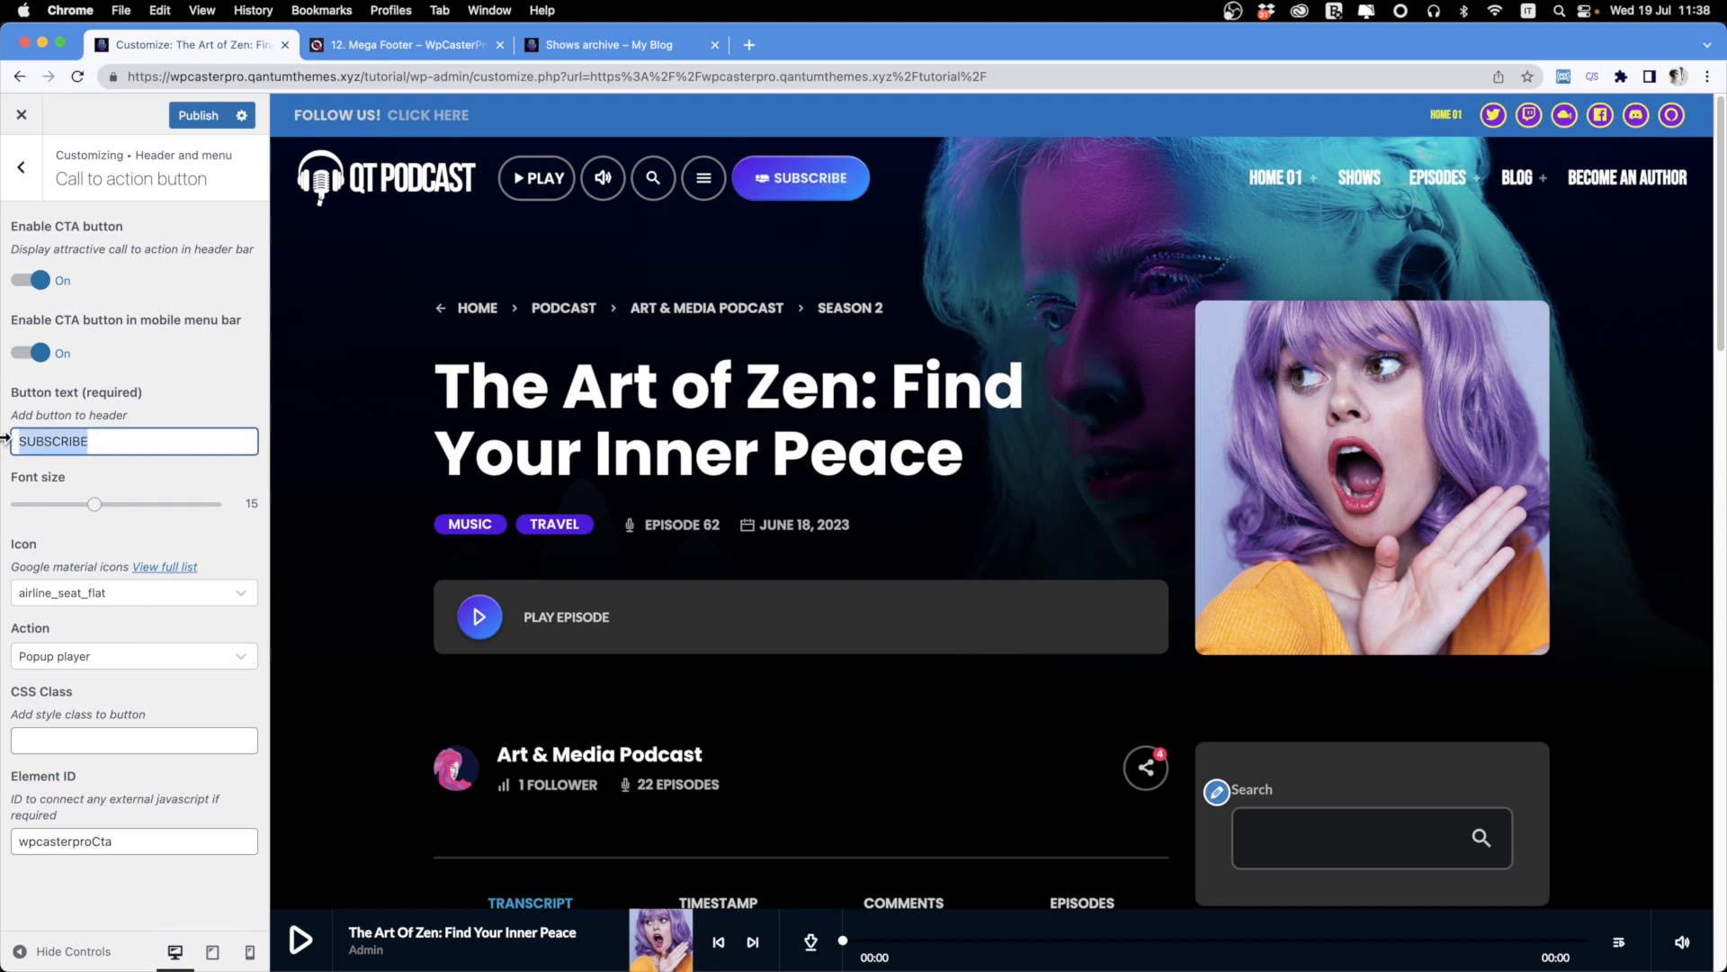
pyautogui.write('OPEN PLAYER')
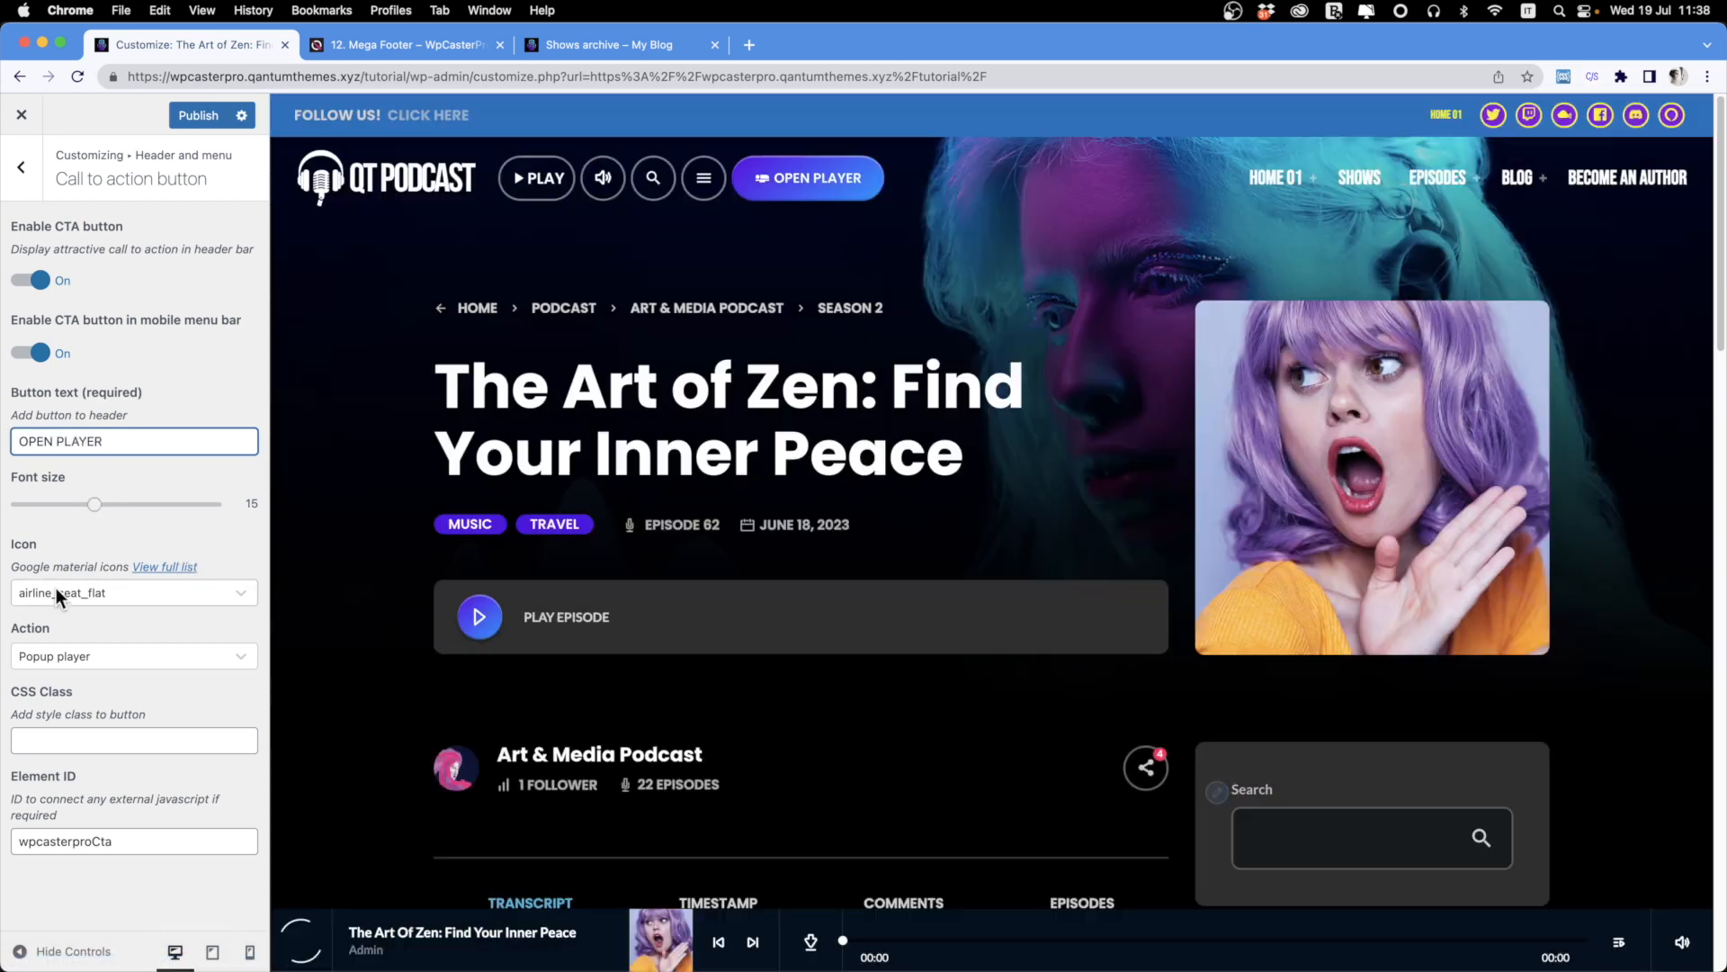
pyautogui.click(56, 589)
pyautogui.scroll(5, 106, 738)
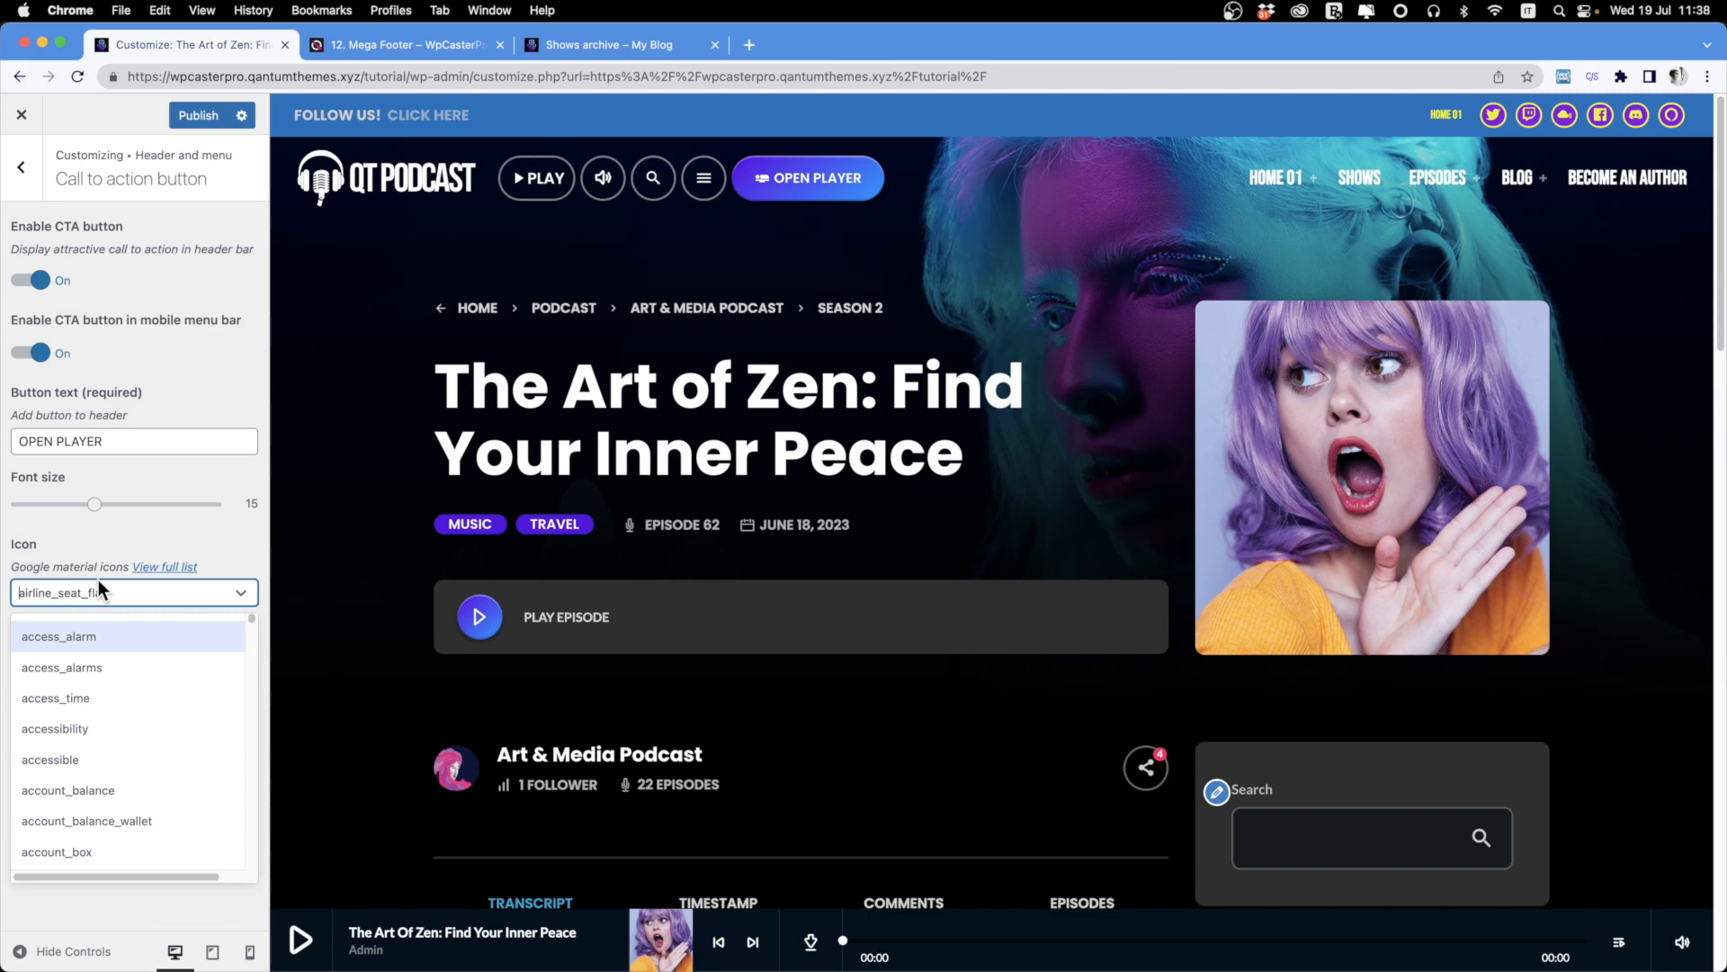
pyautogui.write('PLA')
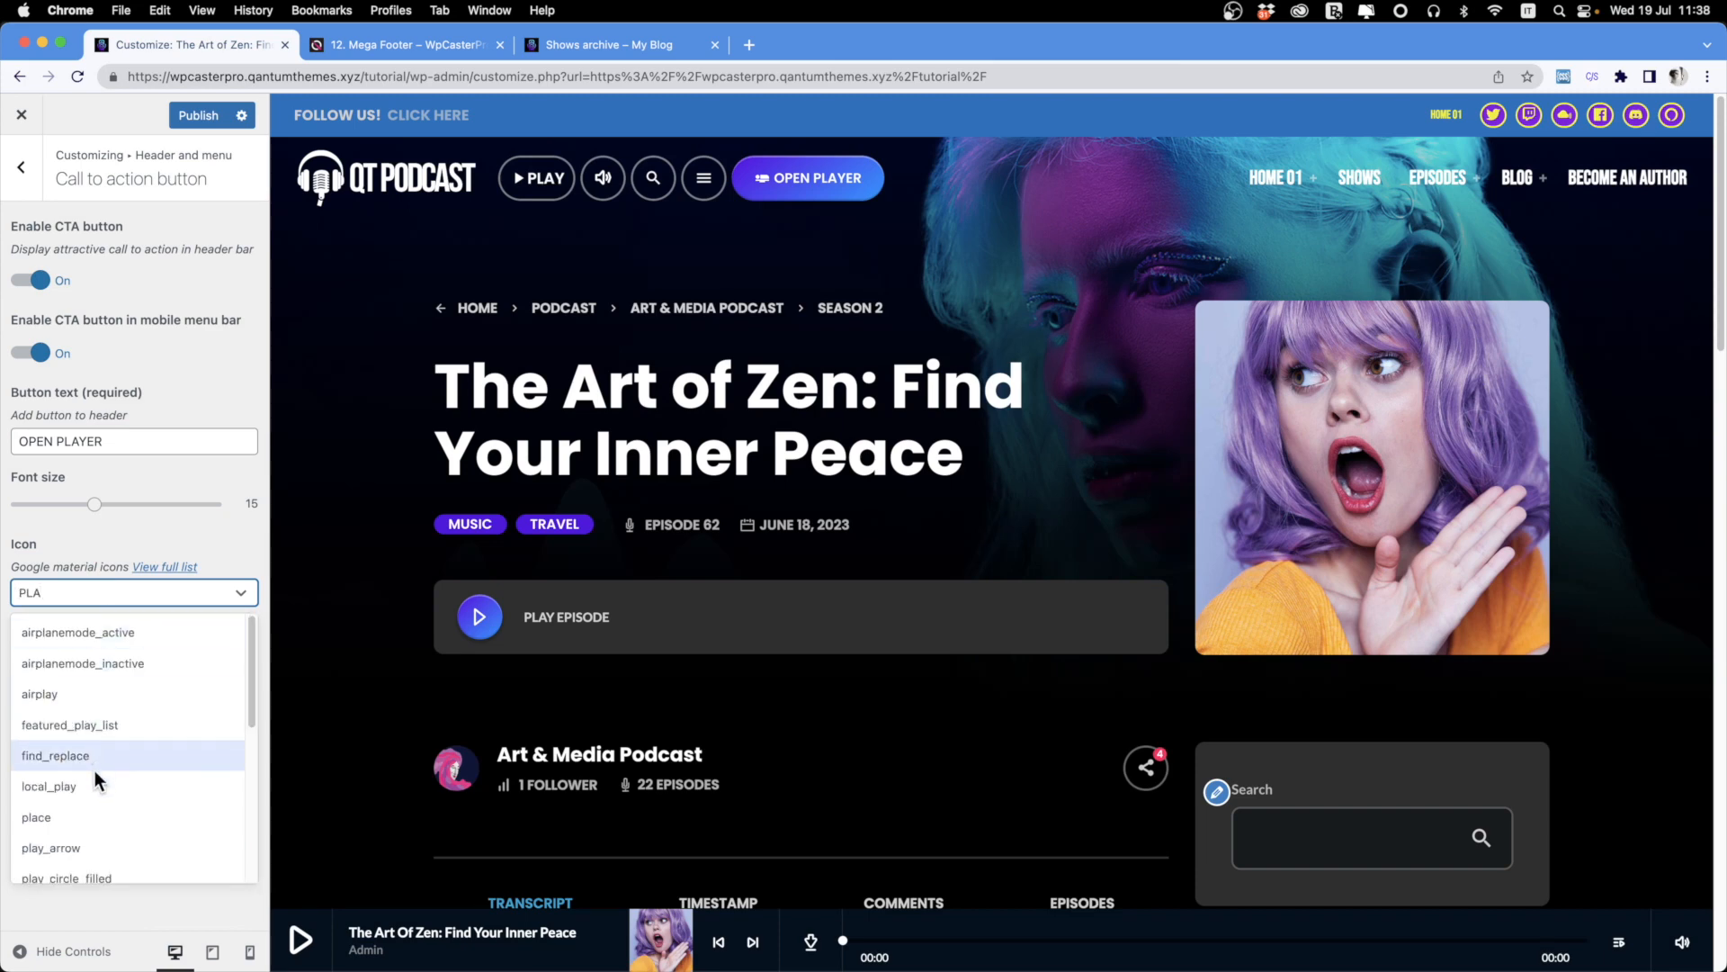
pyautogui.click(84, 850)
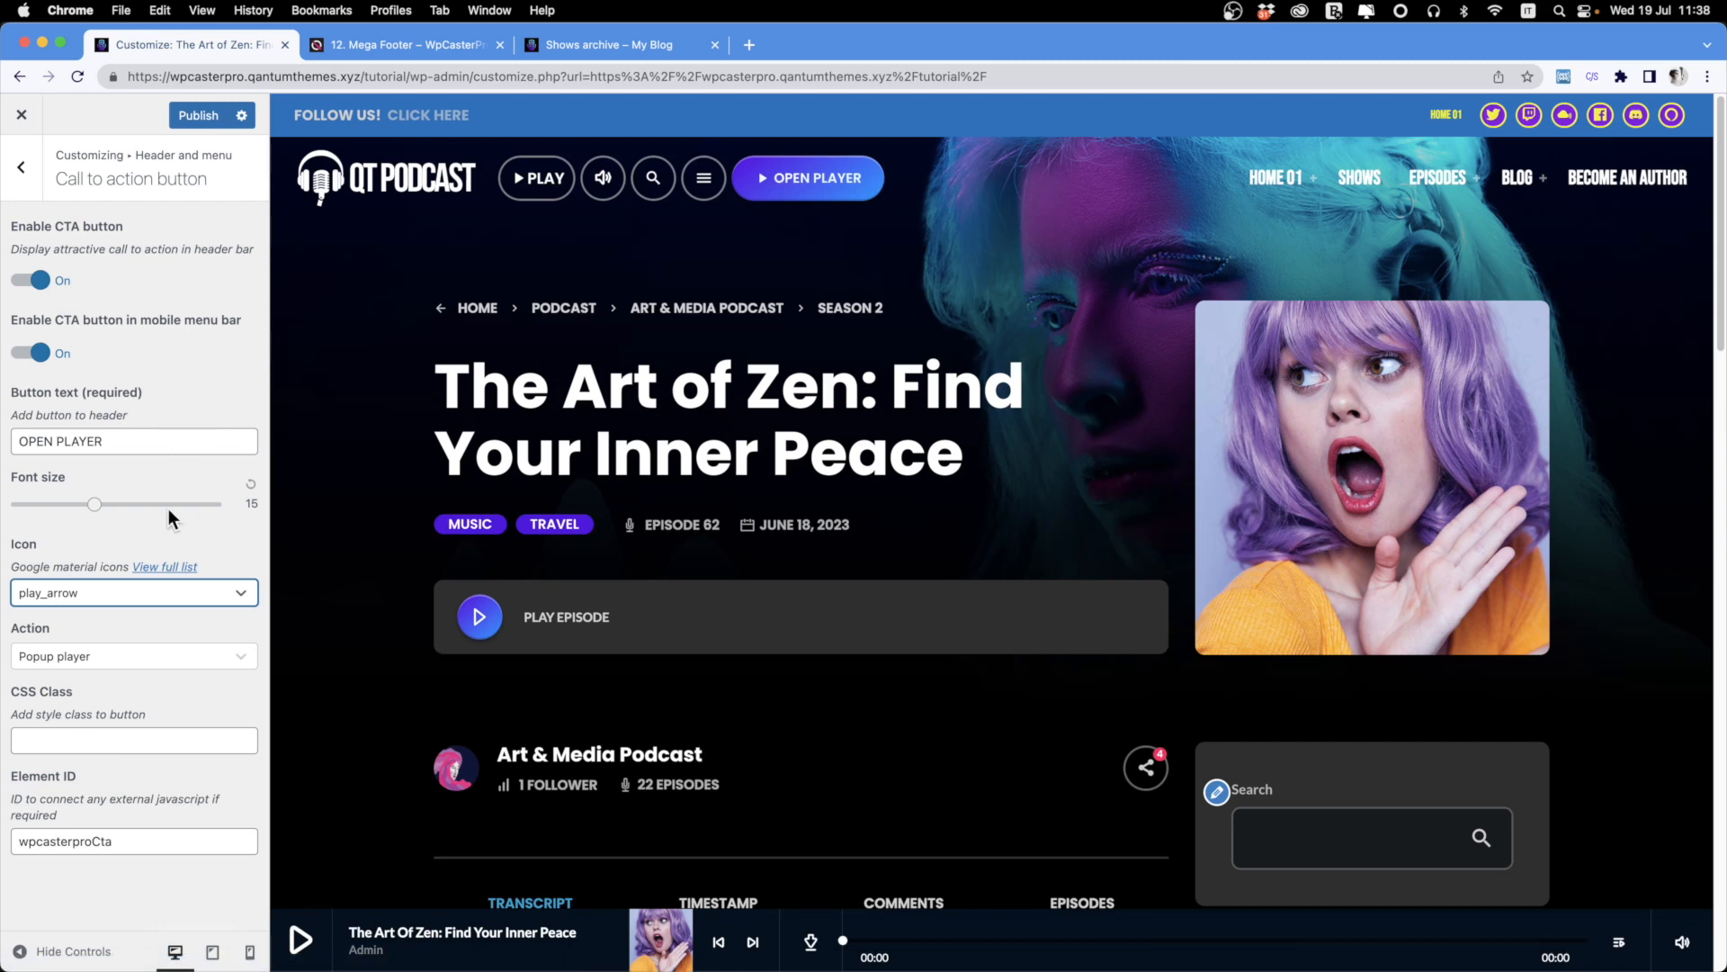
# Open the Page header and background settings and load the Podcast episodes list page in the site preview.
pyautogui.click(28, 187)
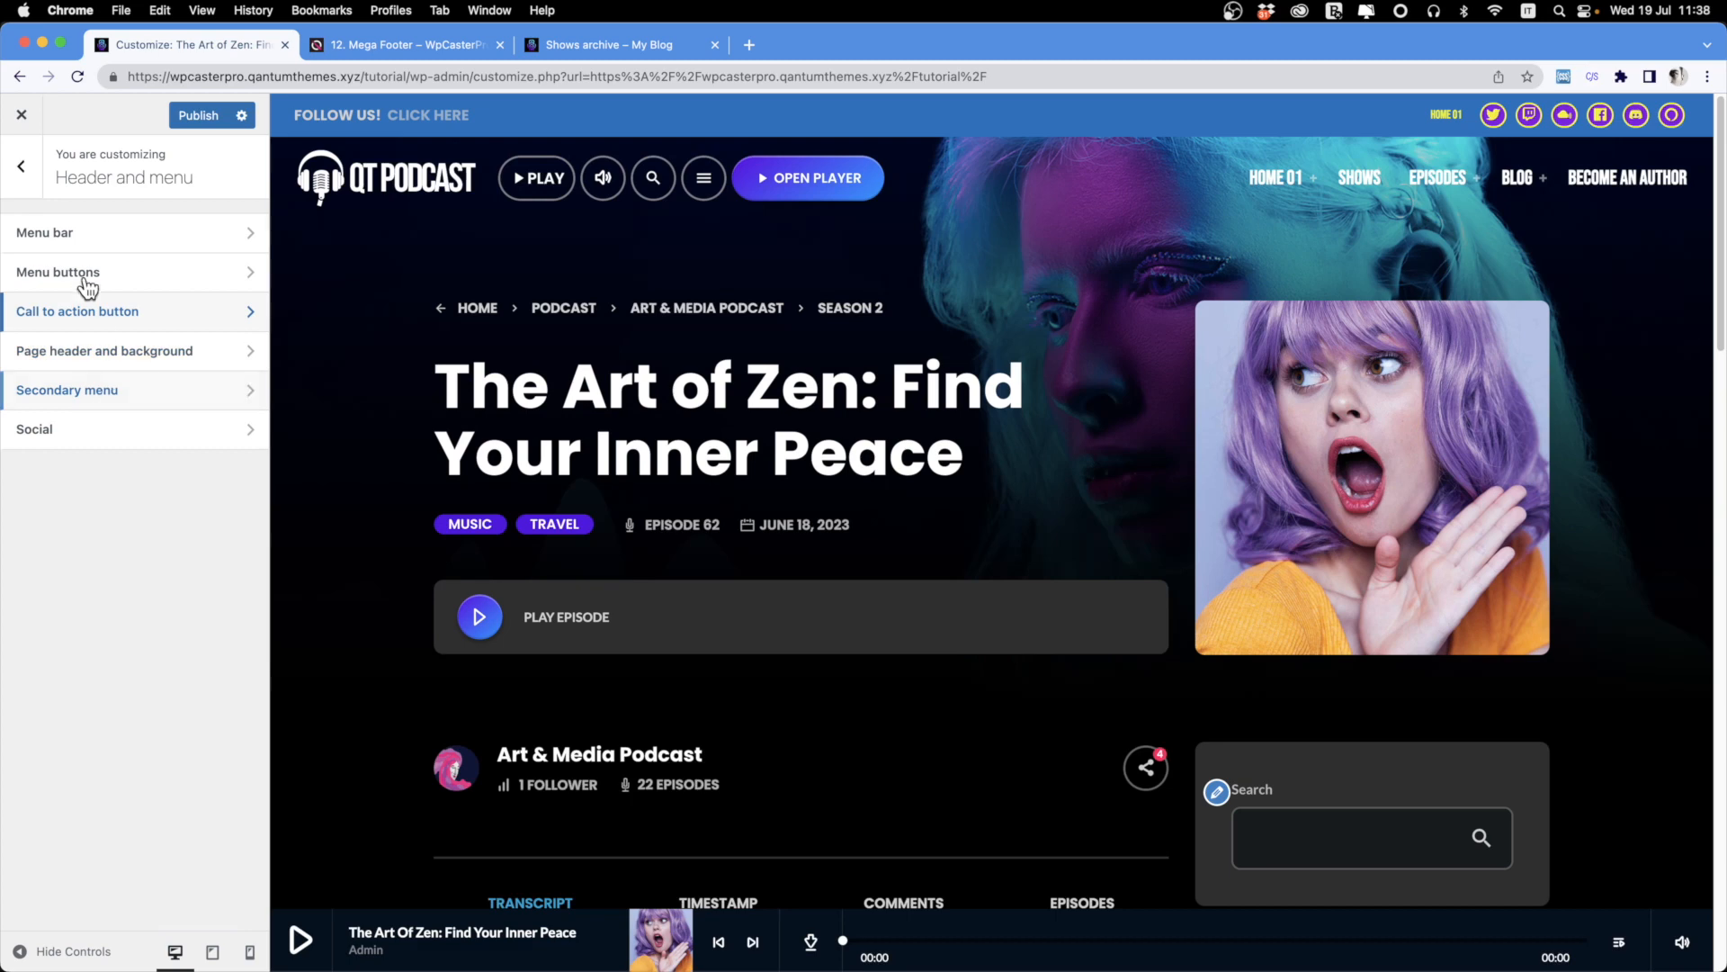
pyautogui.click(114, 355)
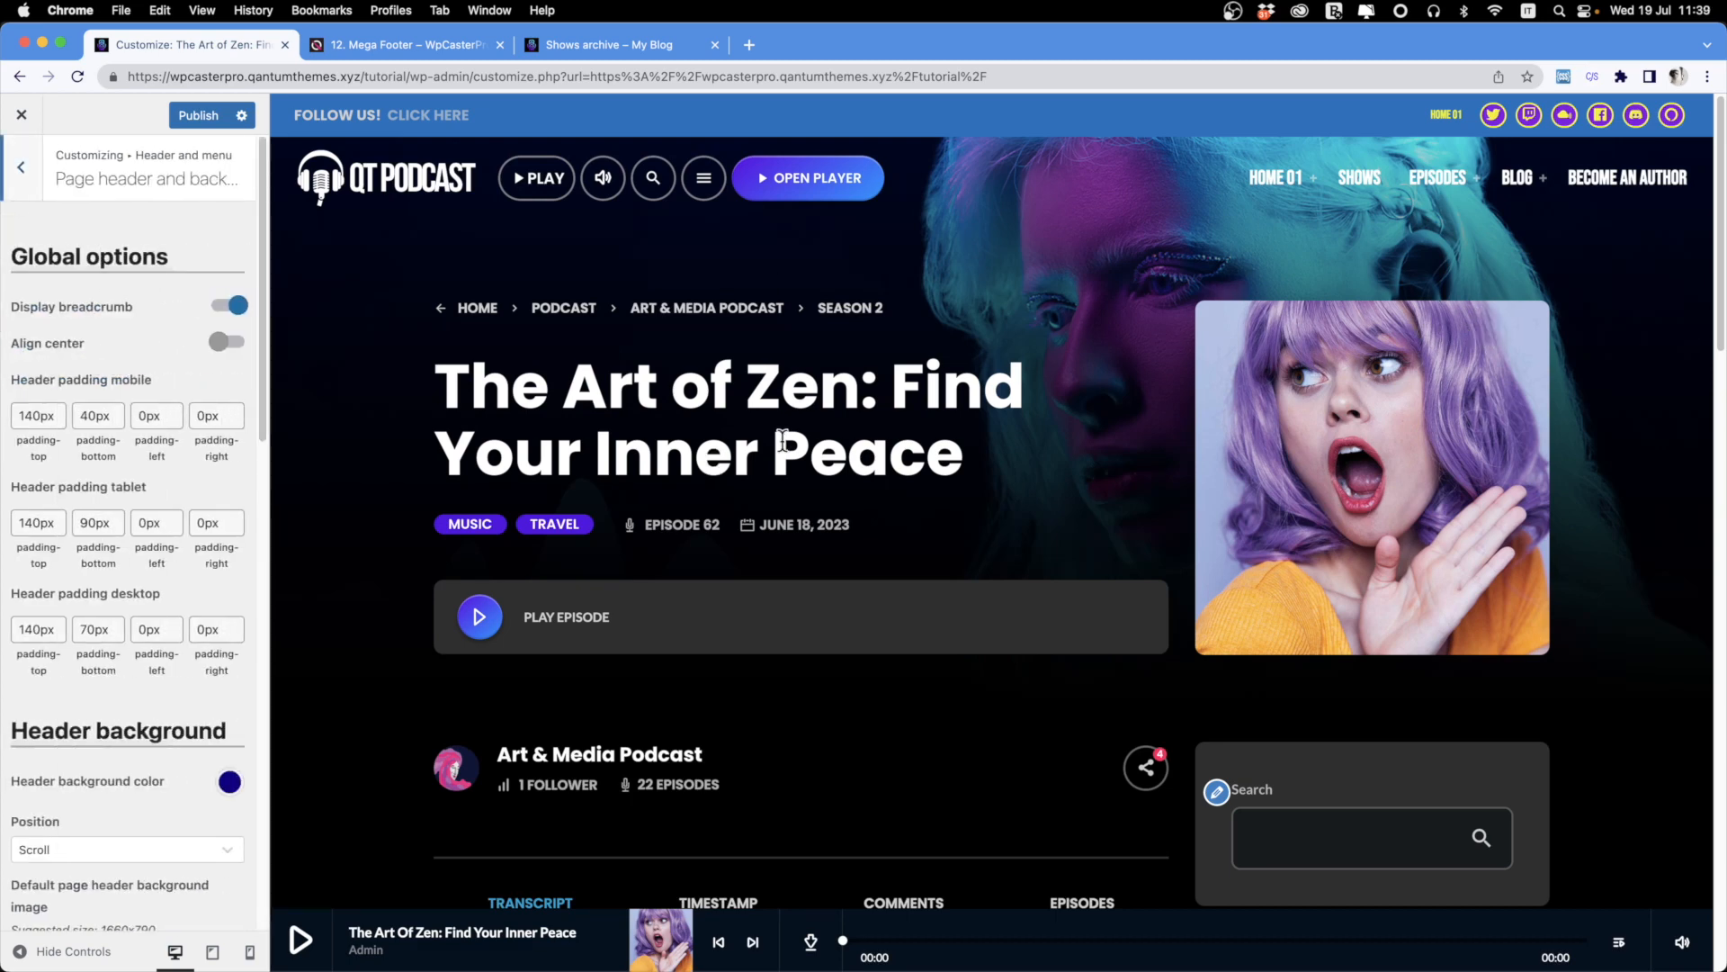
pyautogui.scroll(-15, 783, 441)
pyautogui.scroll(15, 619, 477)
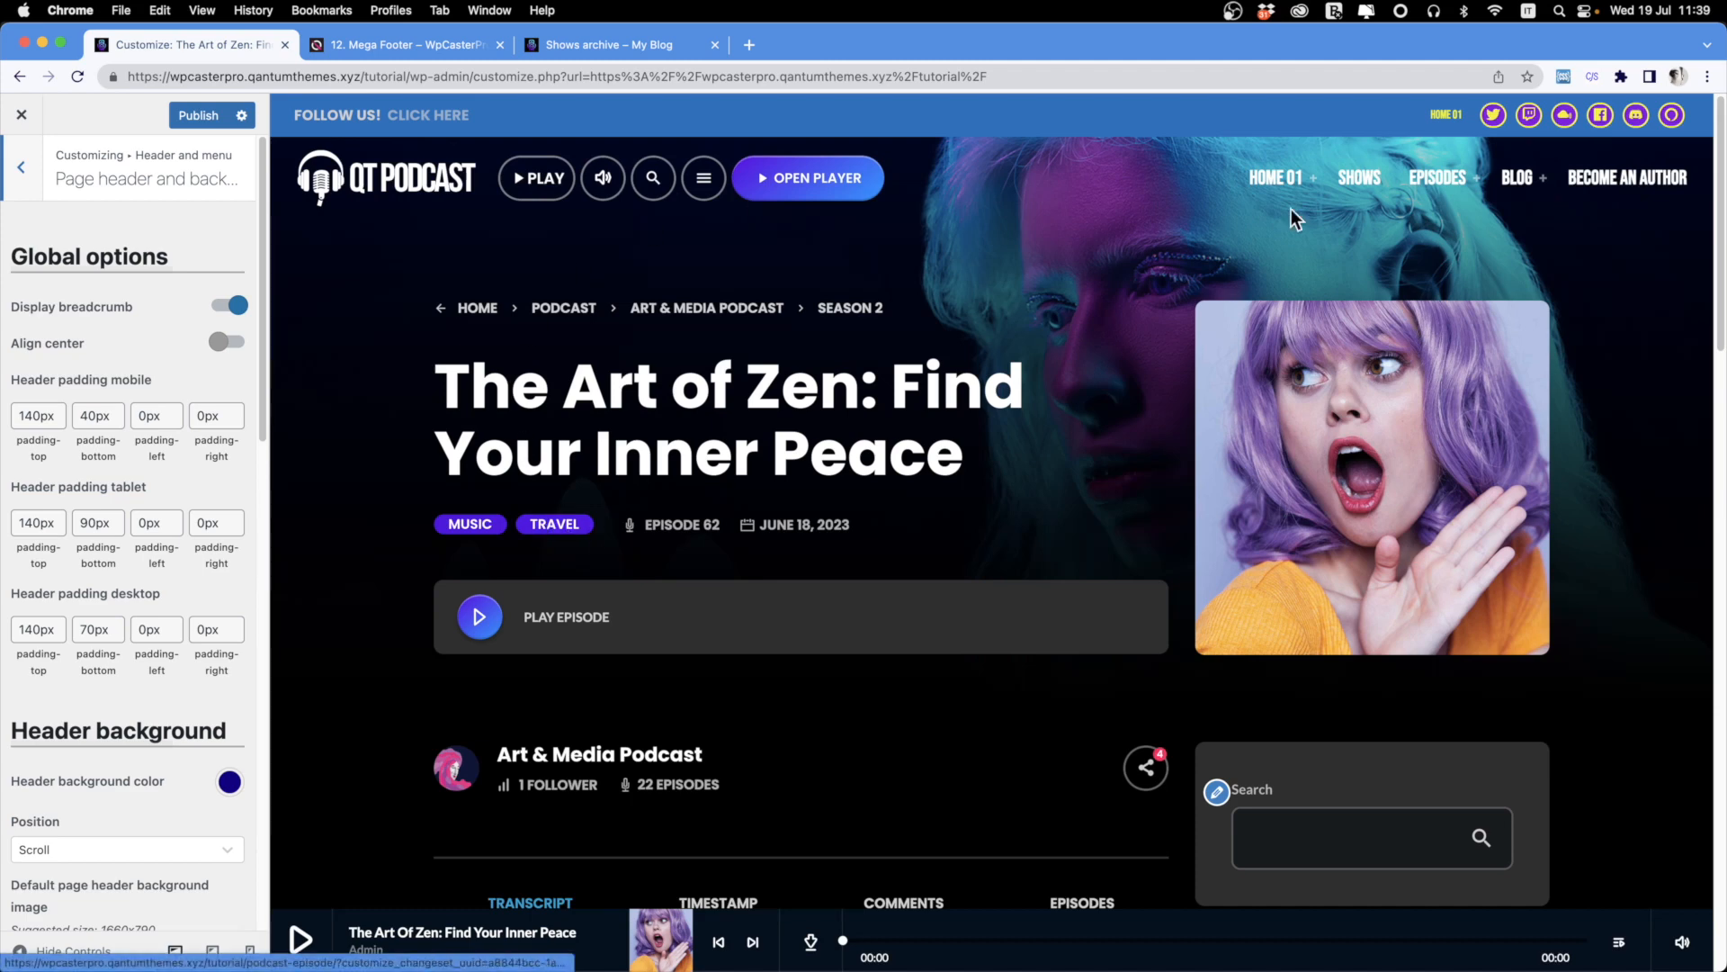
pyautogui.scroll(-15, 170, 752)
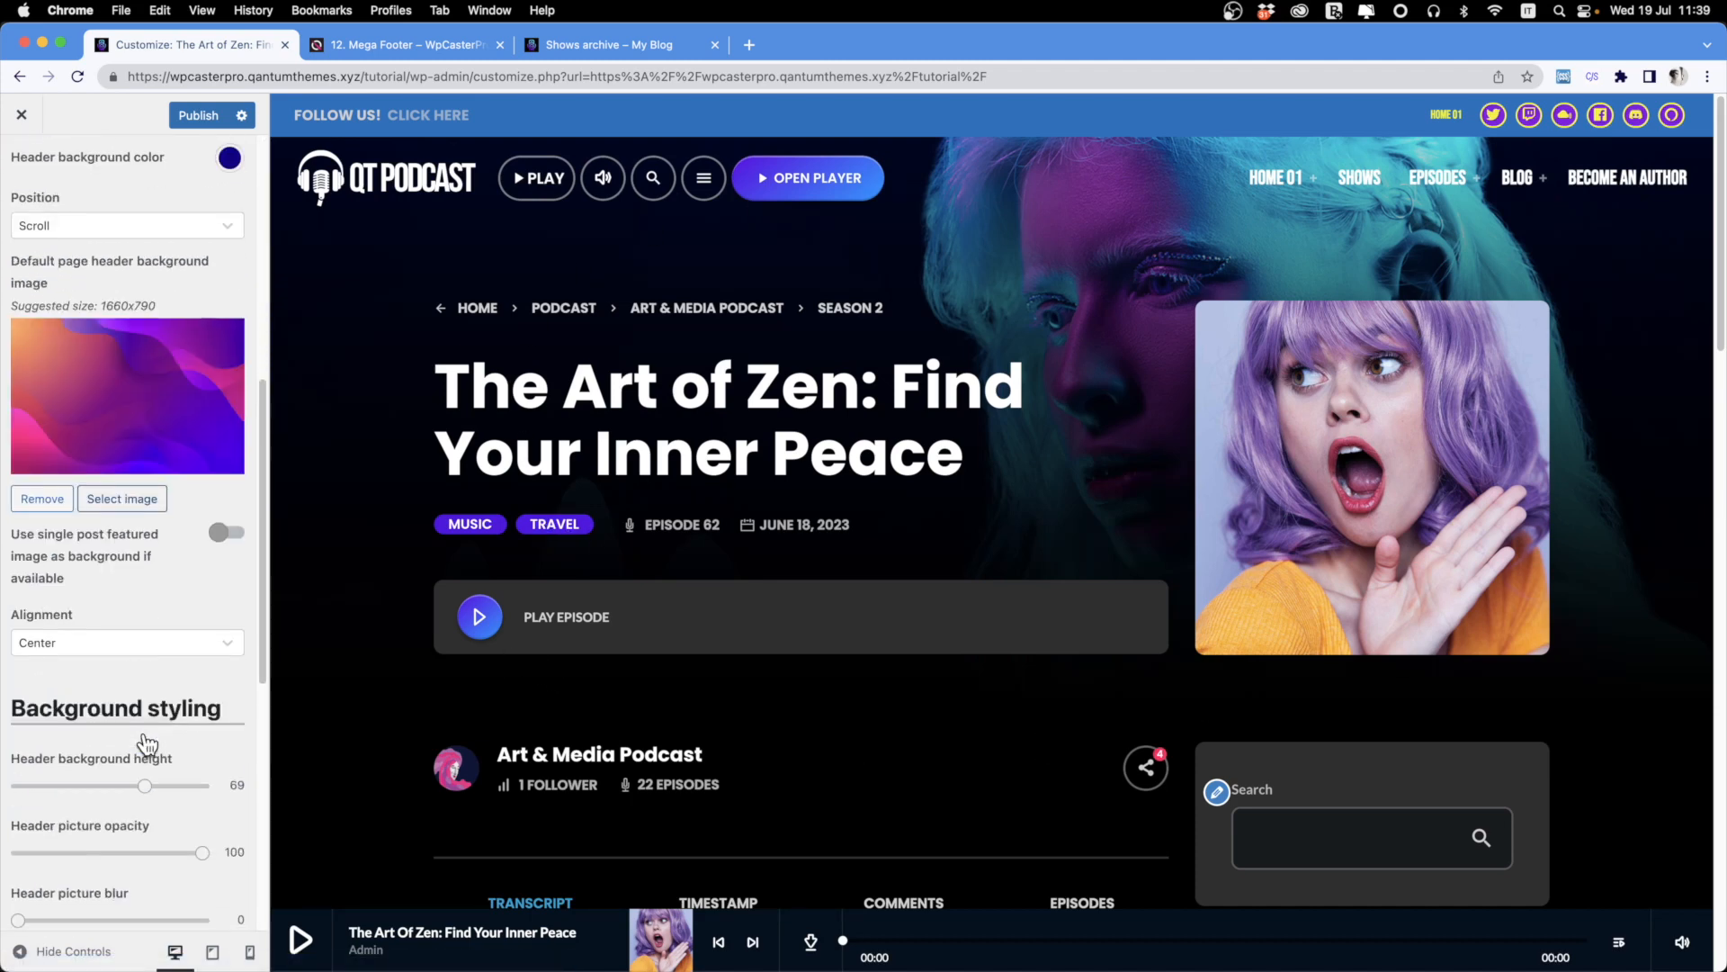
pyautogui.scroll(15, 150, 738)
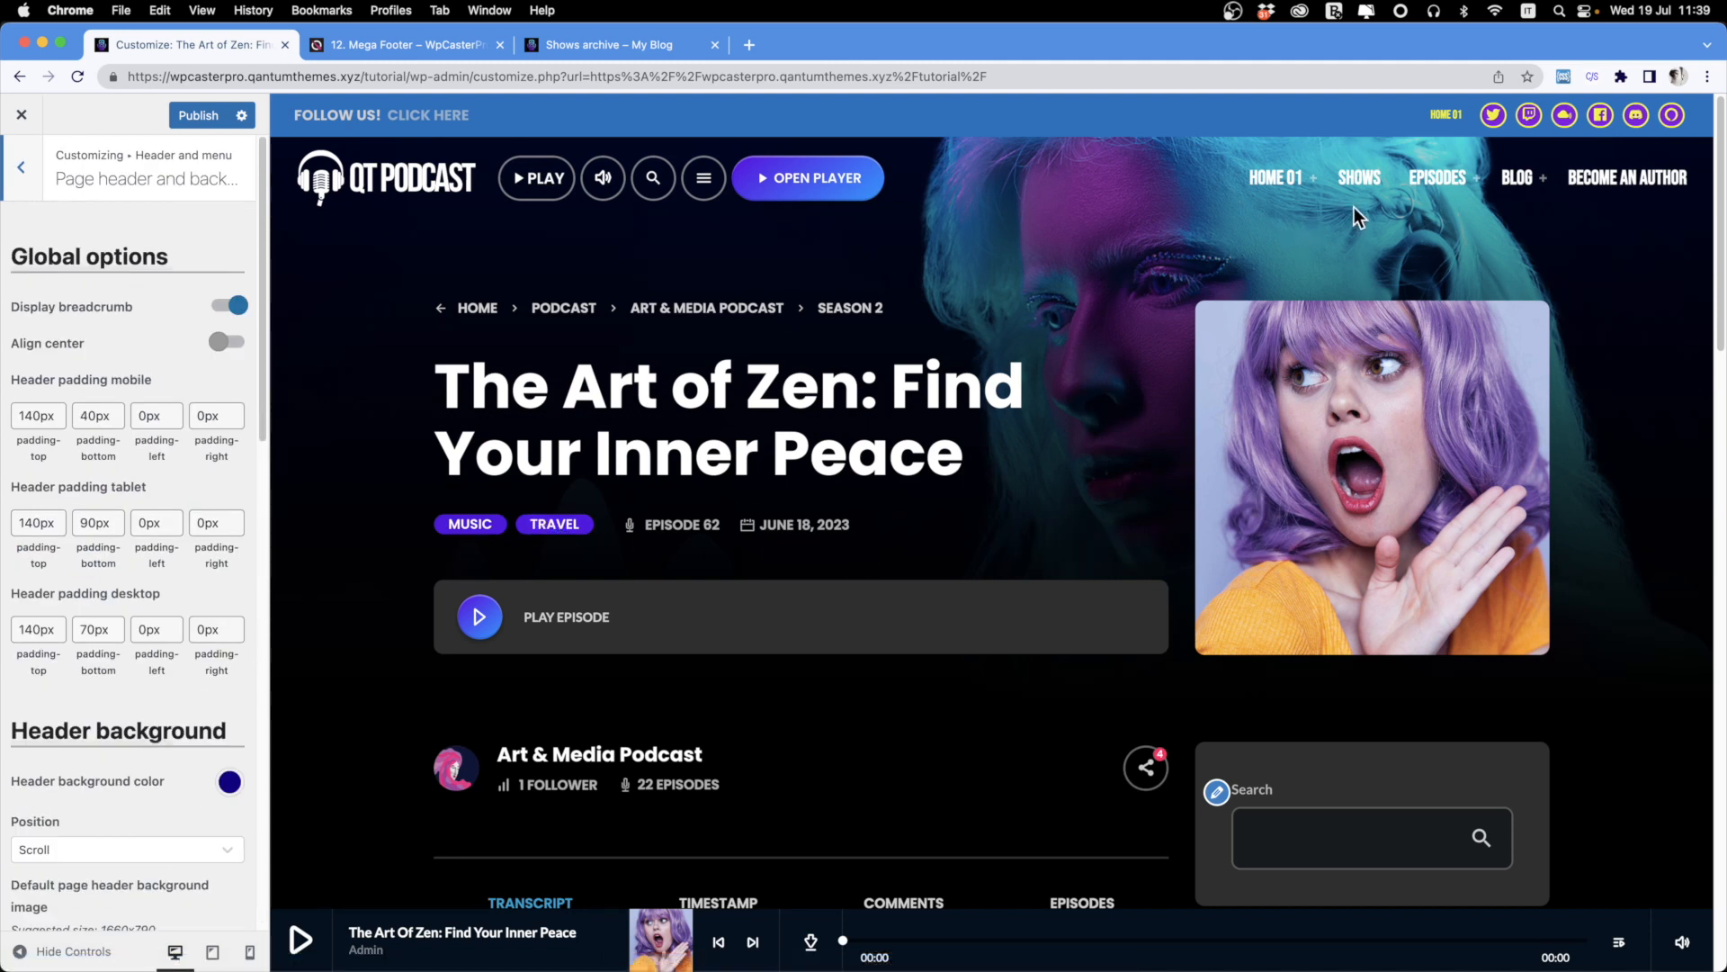
pyautogui.moveTo(1468, 176)
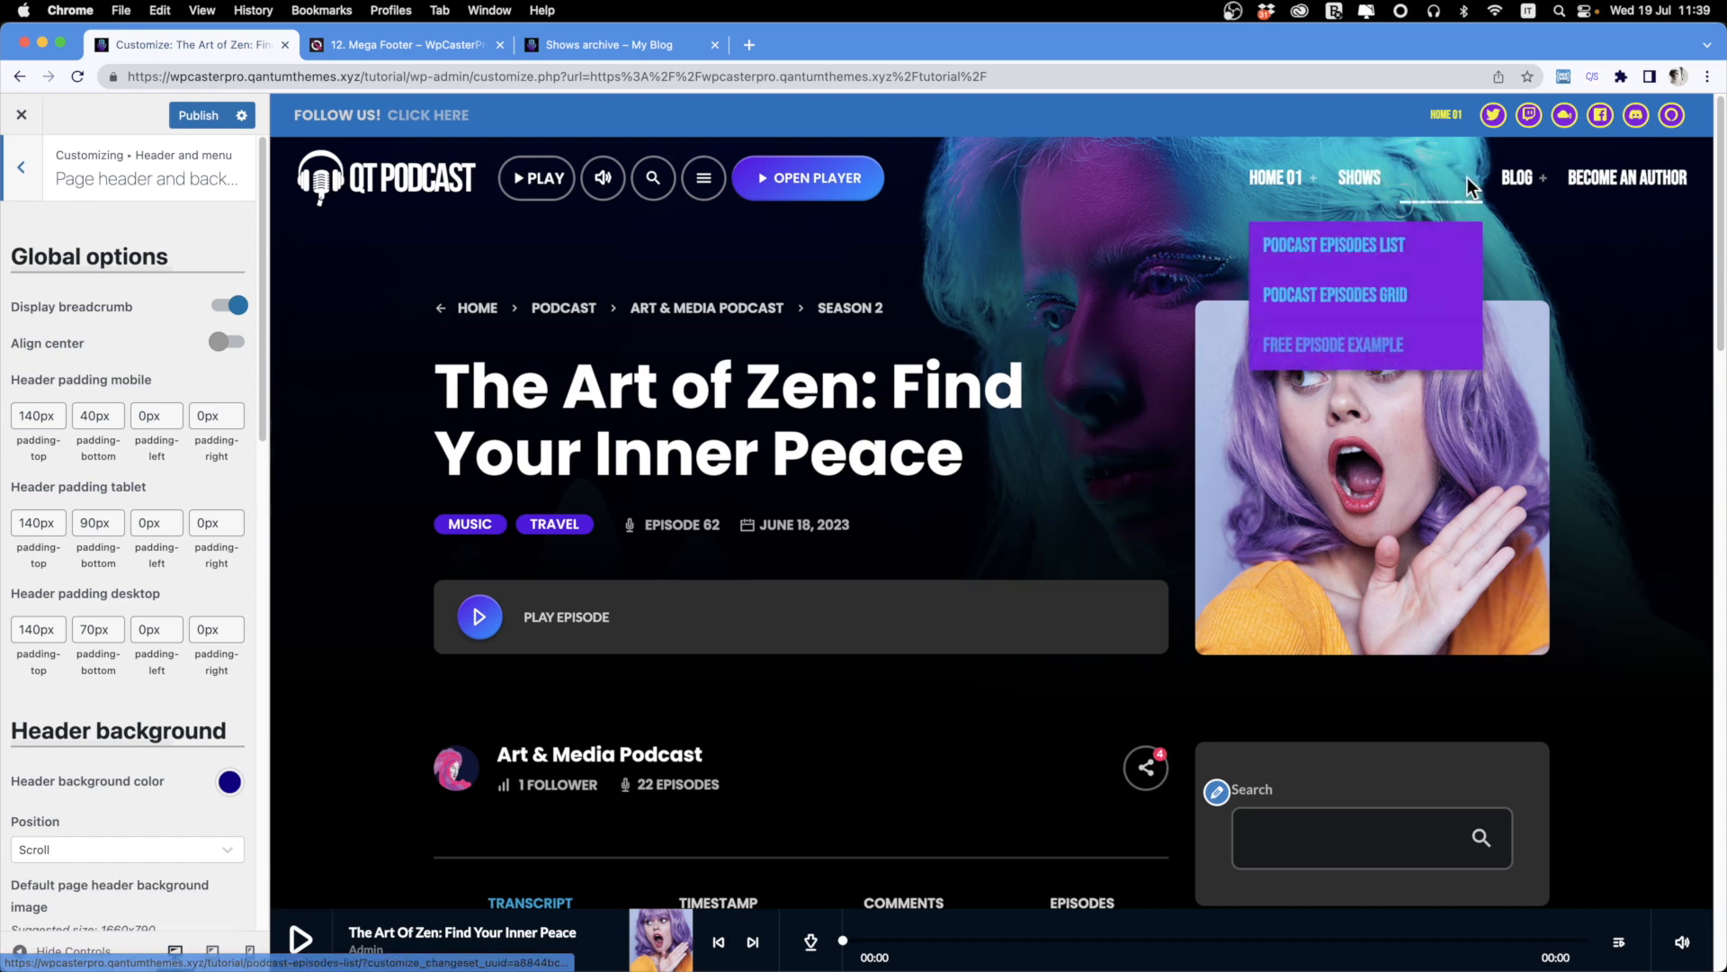
pyautogui.click(1429, 250)
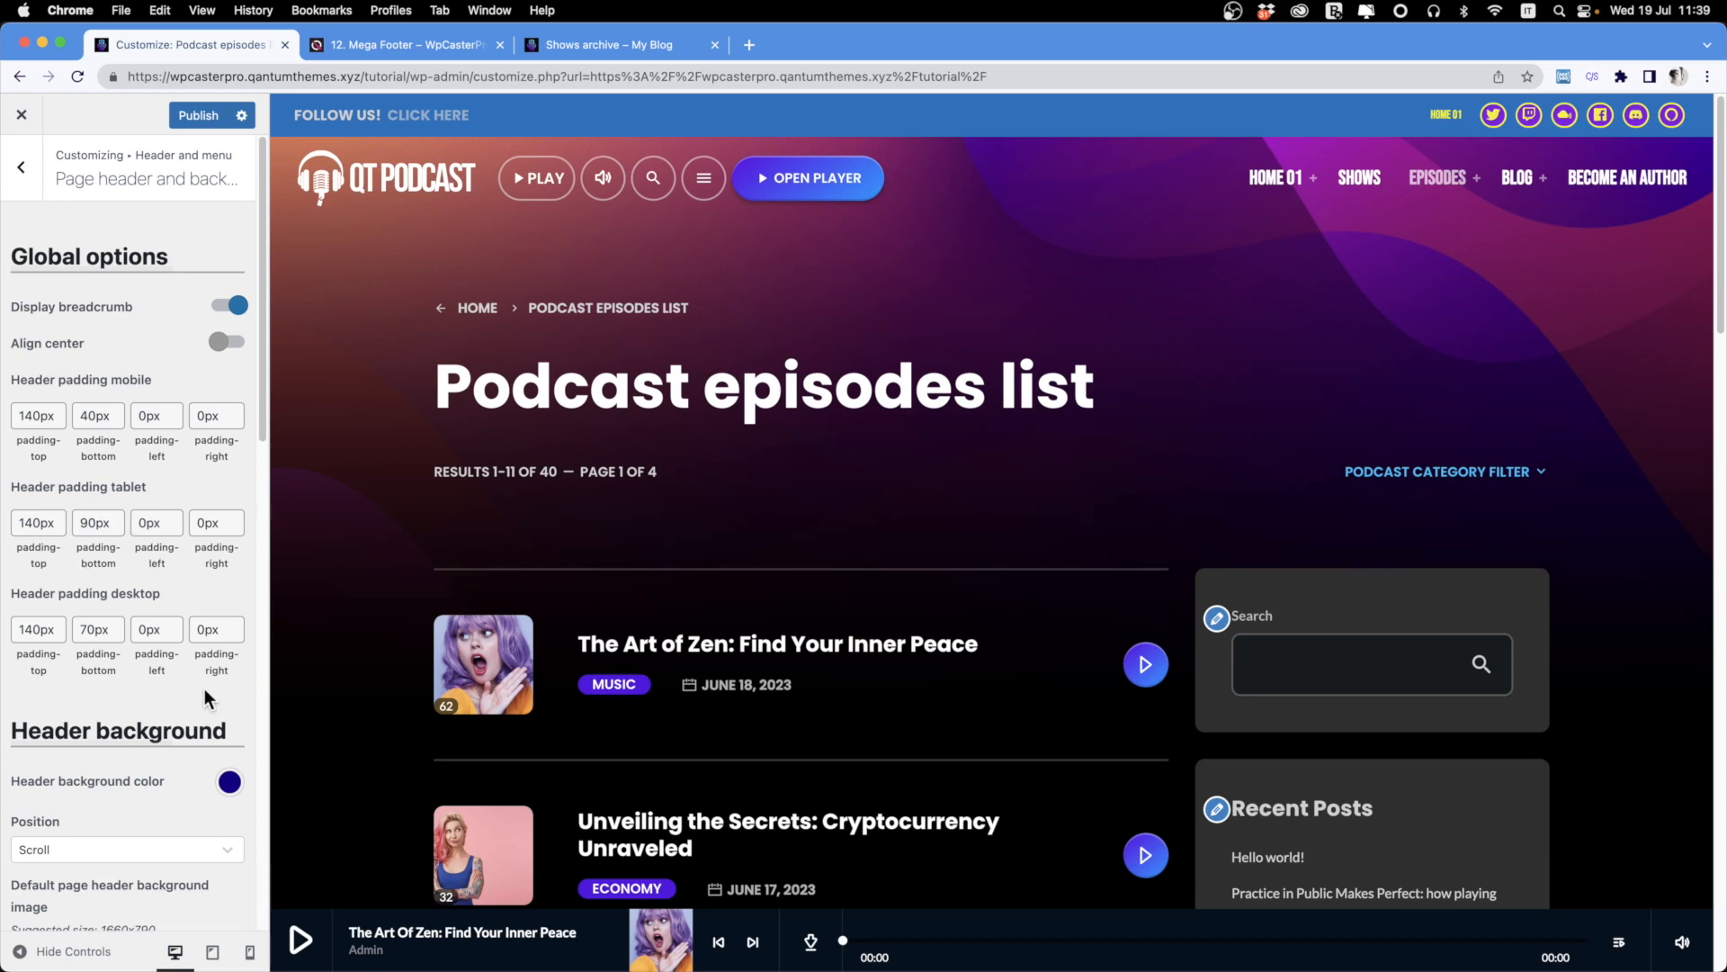
# Set the header's top padding to 50px for mobile, 70px for tablet and 90px for desktop, using each matching device preview.
pyautogui.click(250, 953)
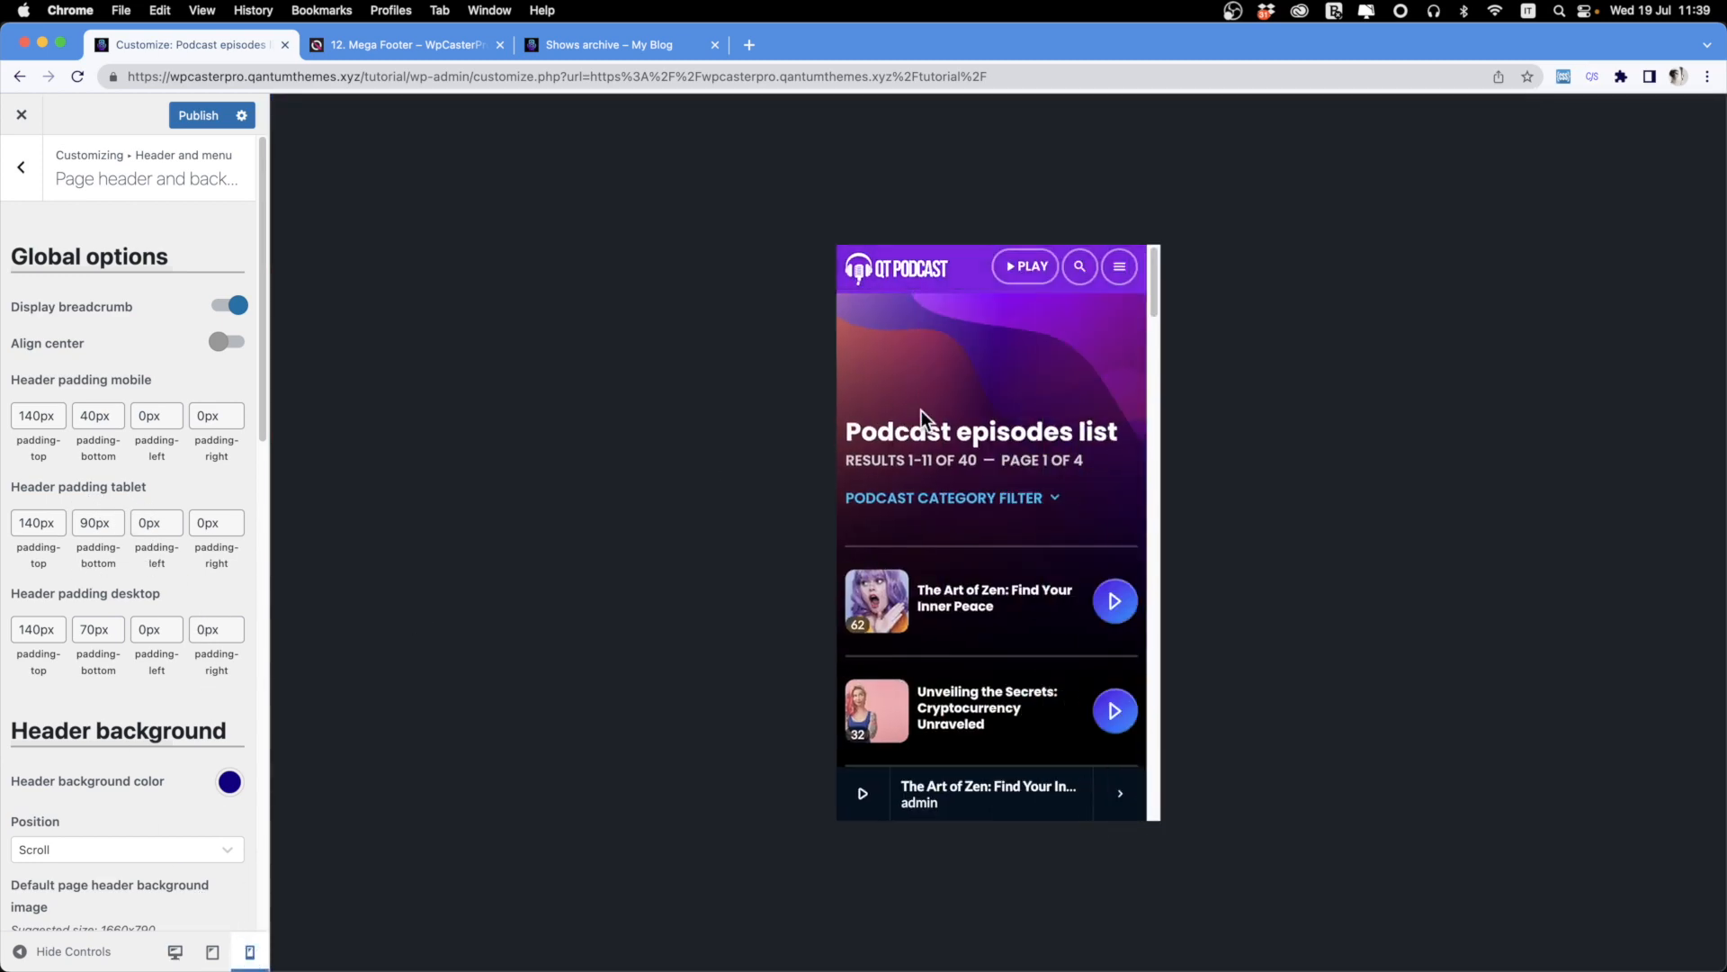
pyautogui.moveTo(32, 412); pyautogui.dragTo(4, 427)
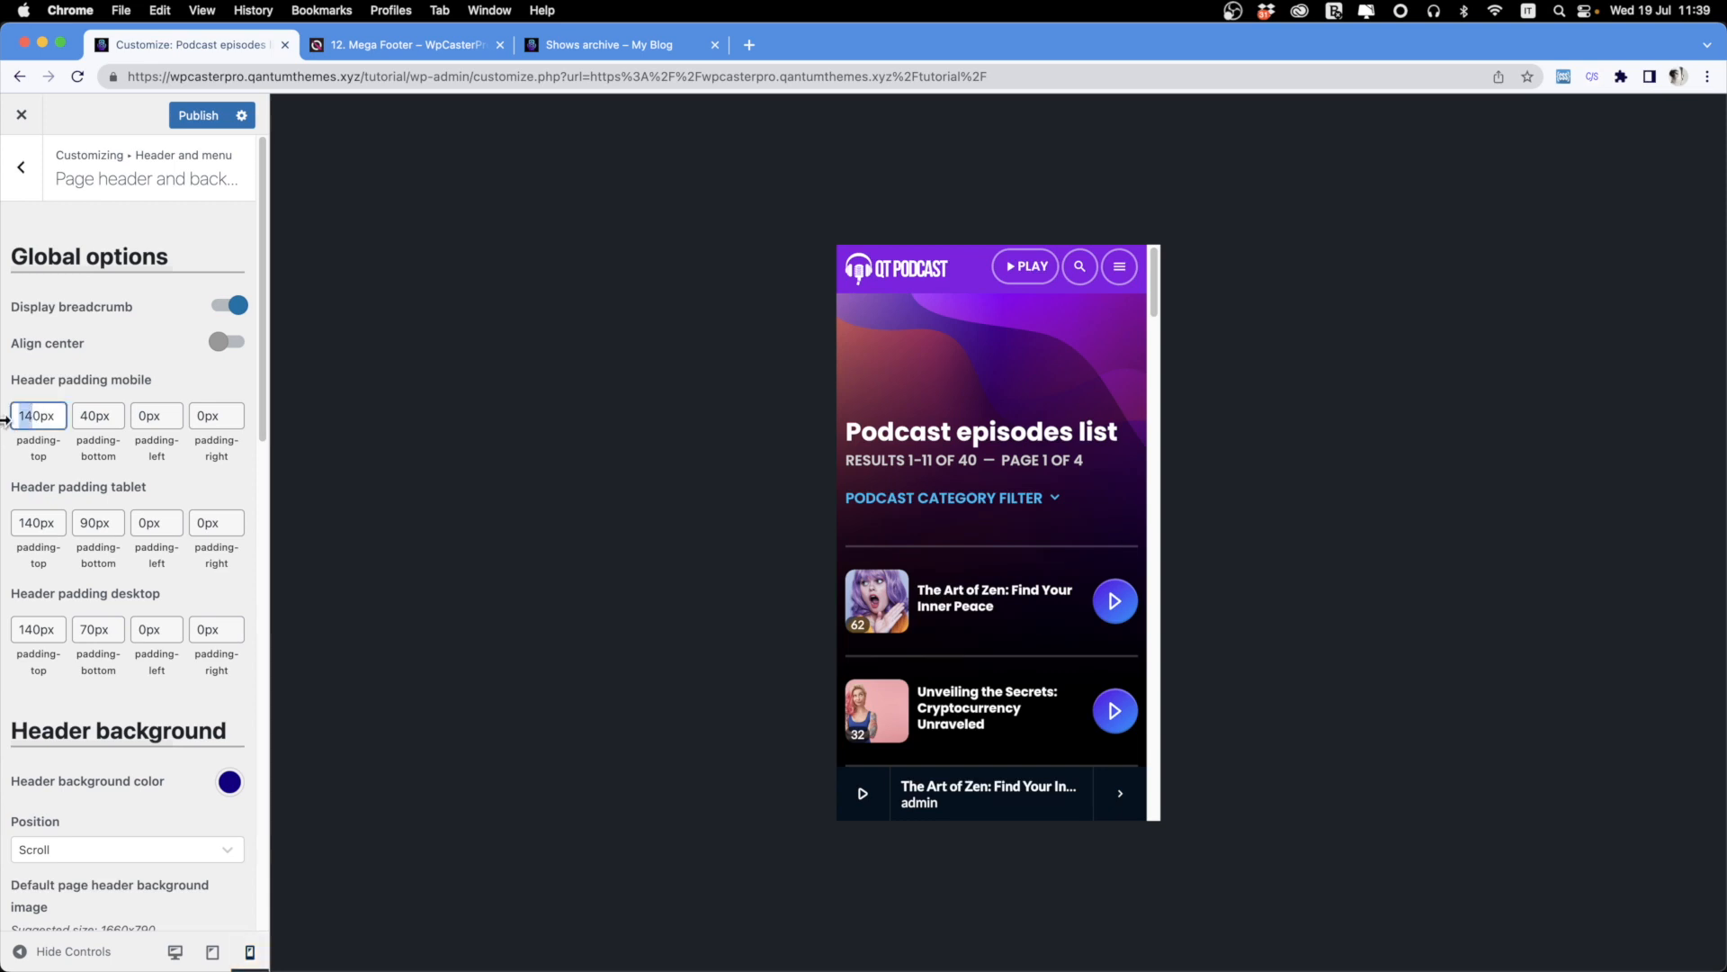
pyautogui.write('5')
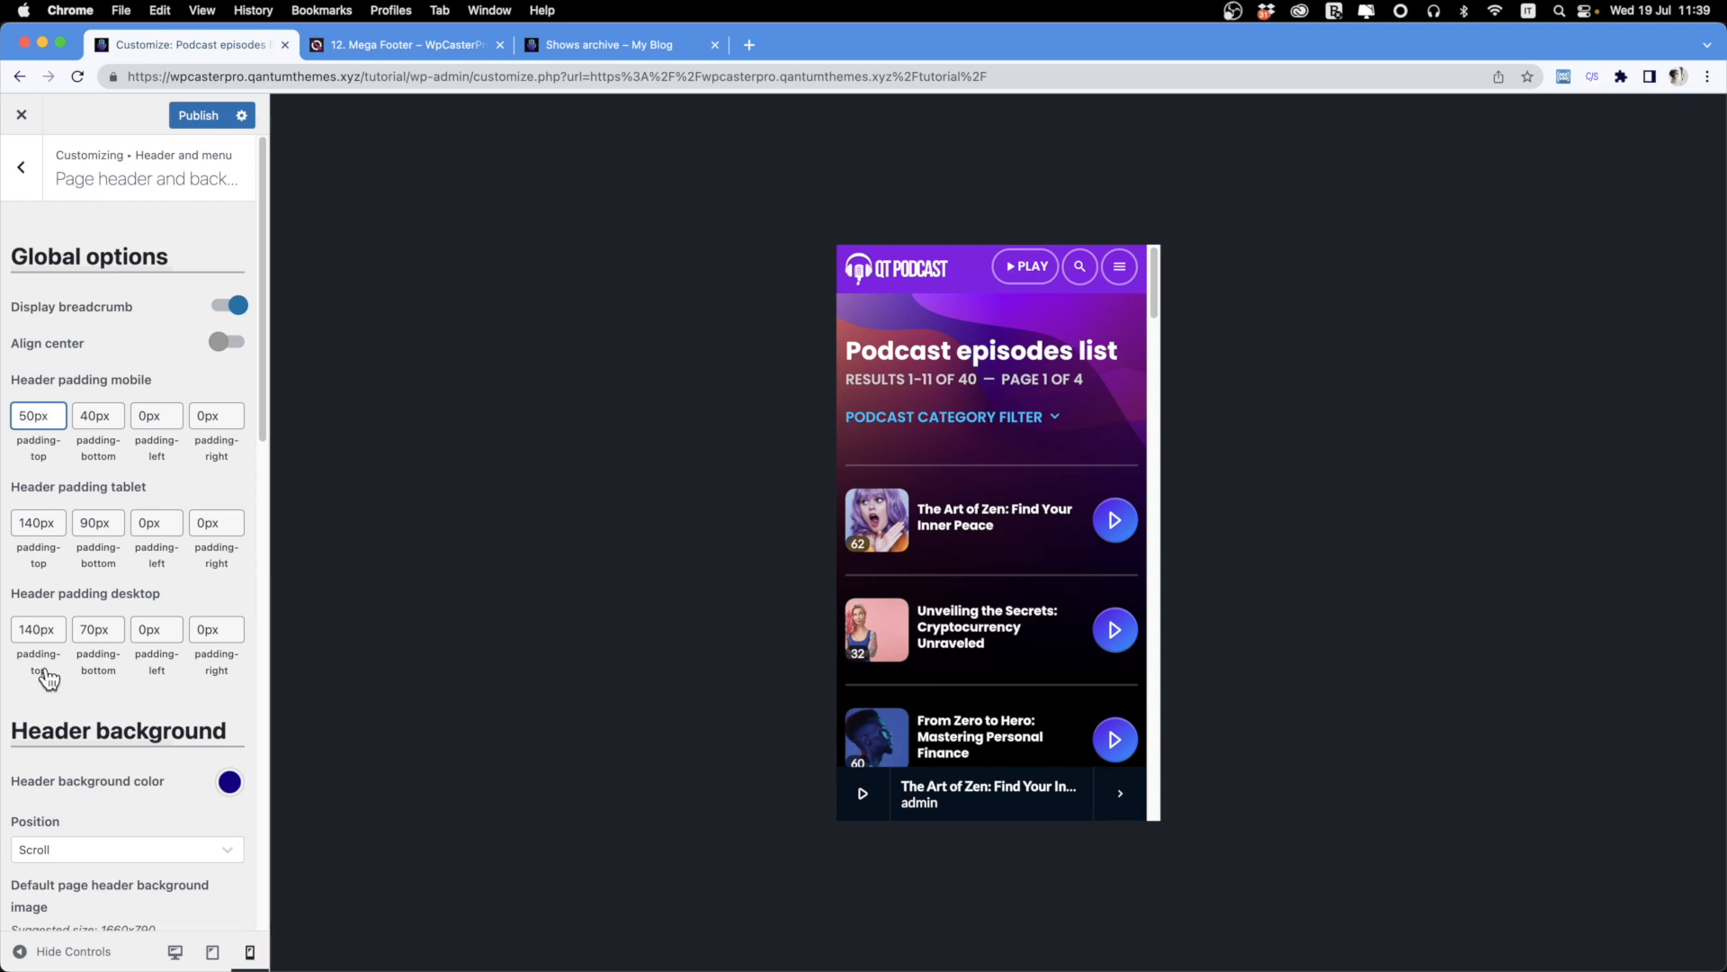
pyautogui.click(212, 951)
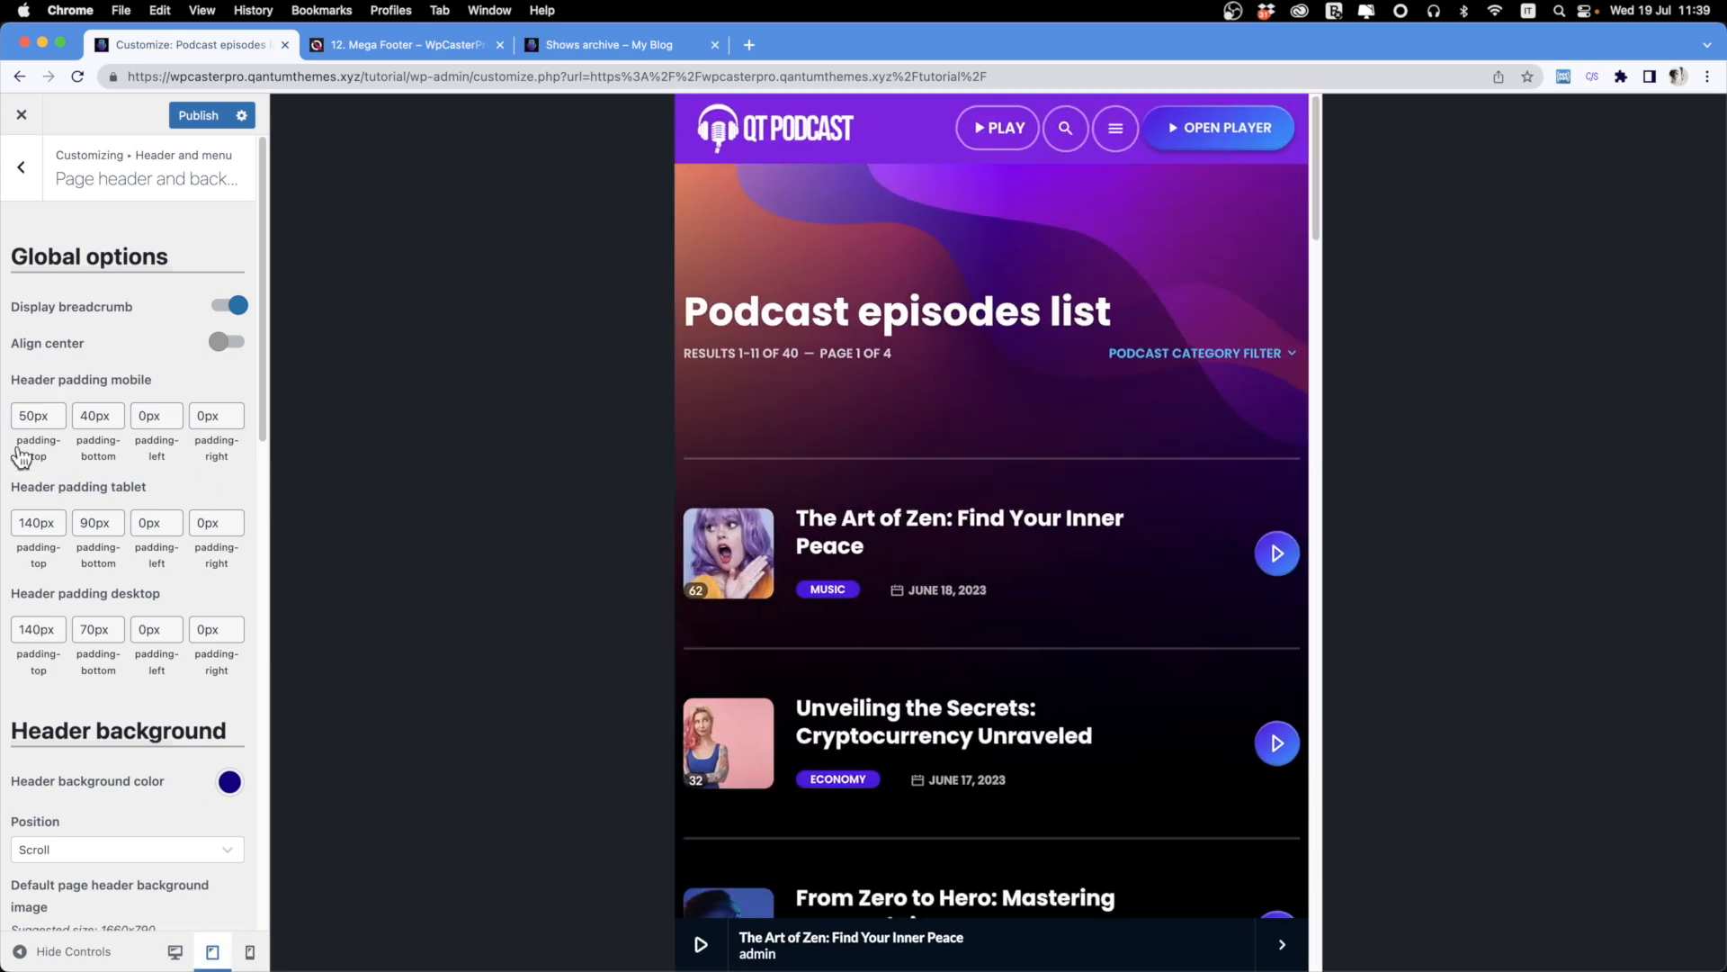
pyautogui.moveTo(39, 522); pyautogui.dragTo(20, 523)
pyautogui.write('7')
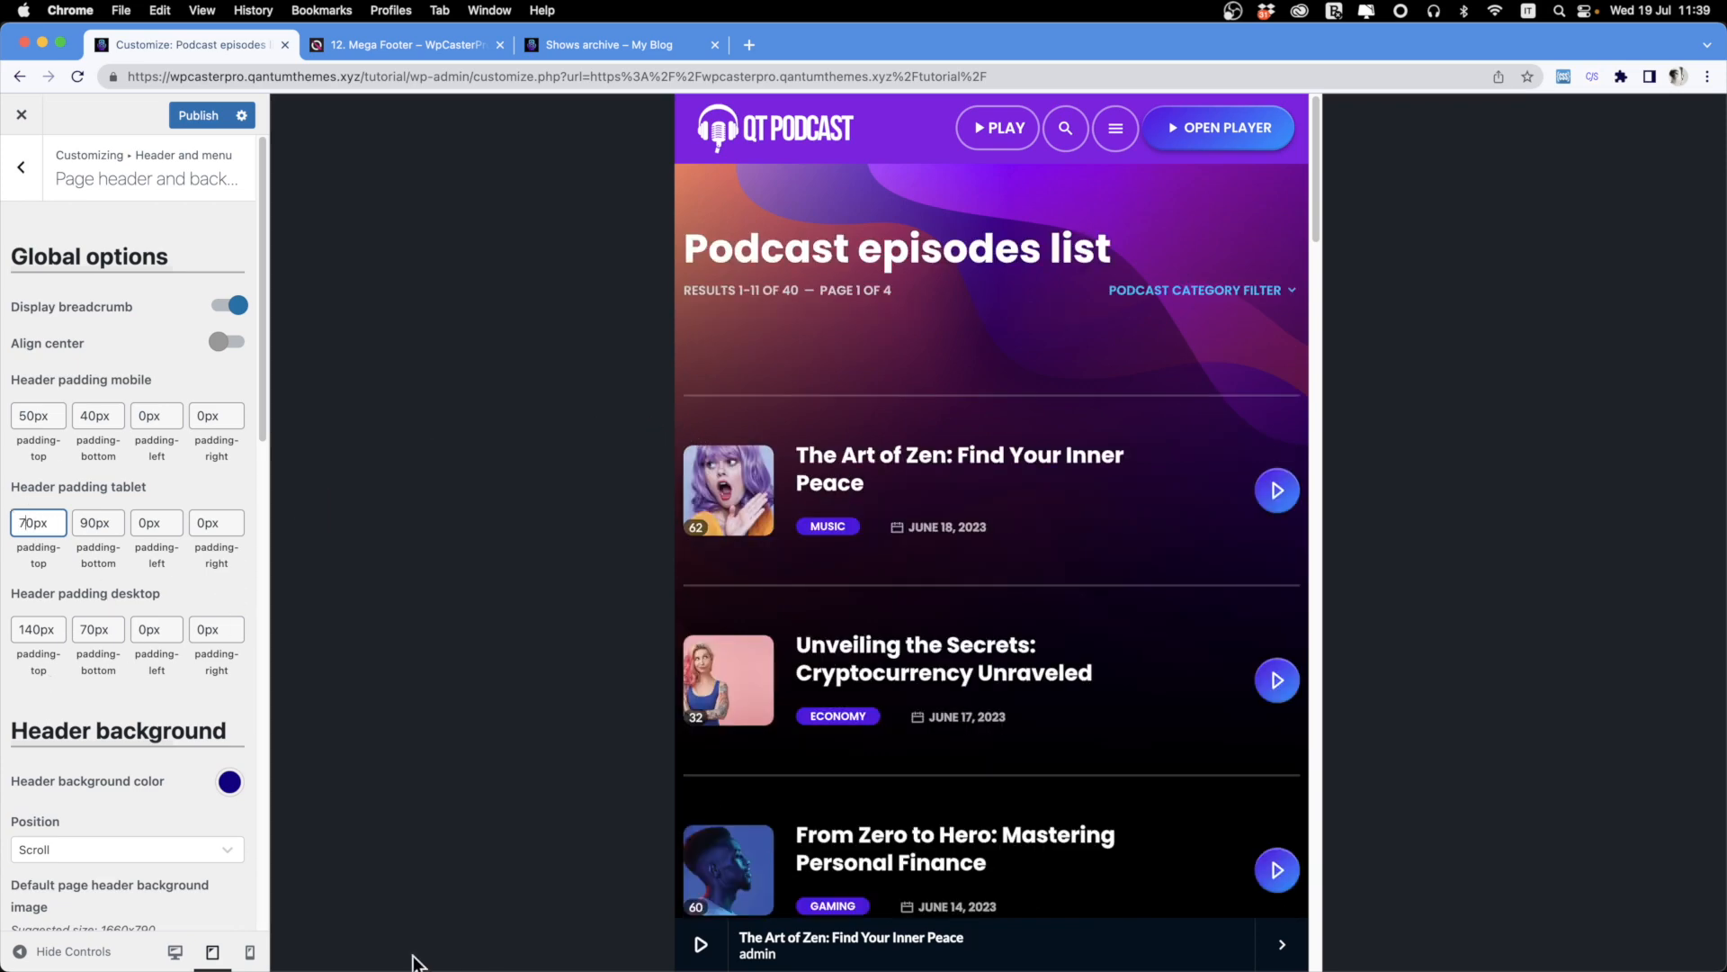
pyautogui.click(176, 951)
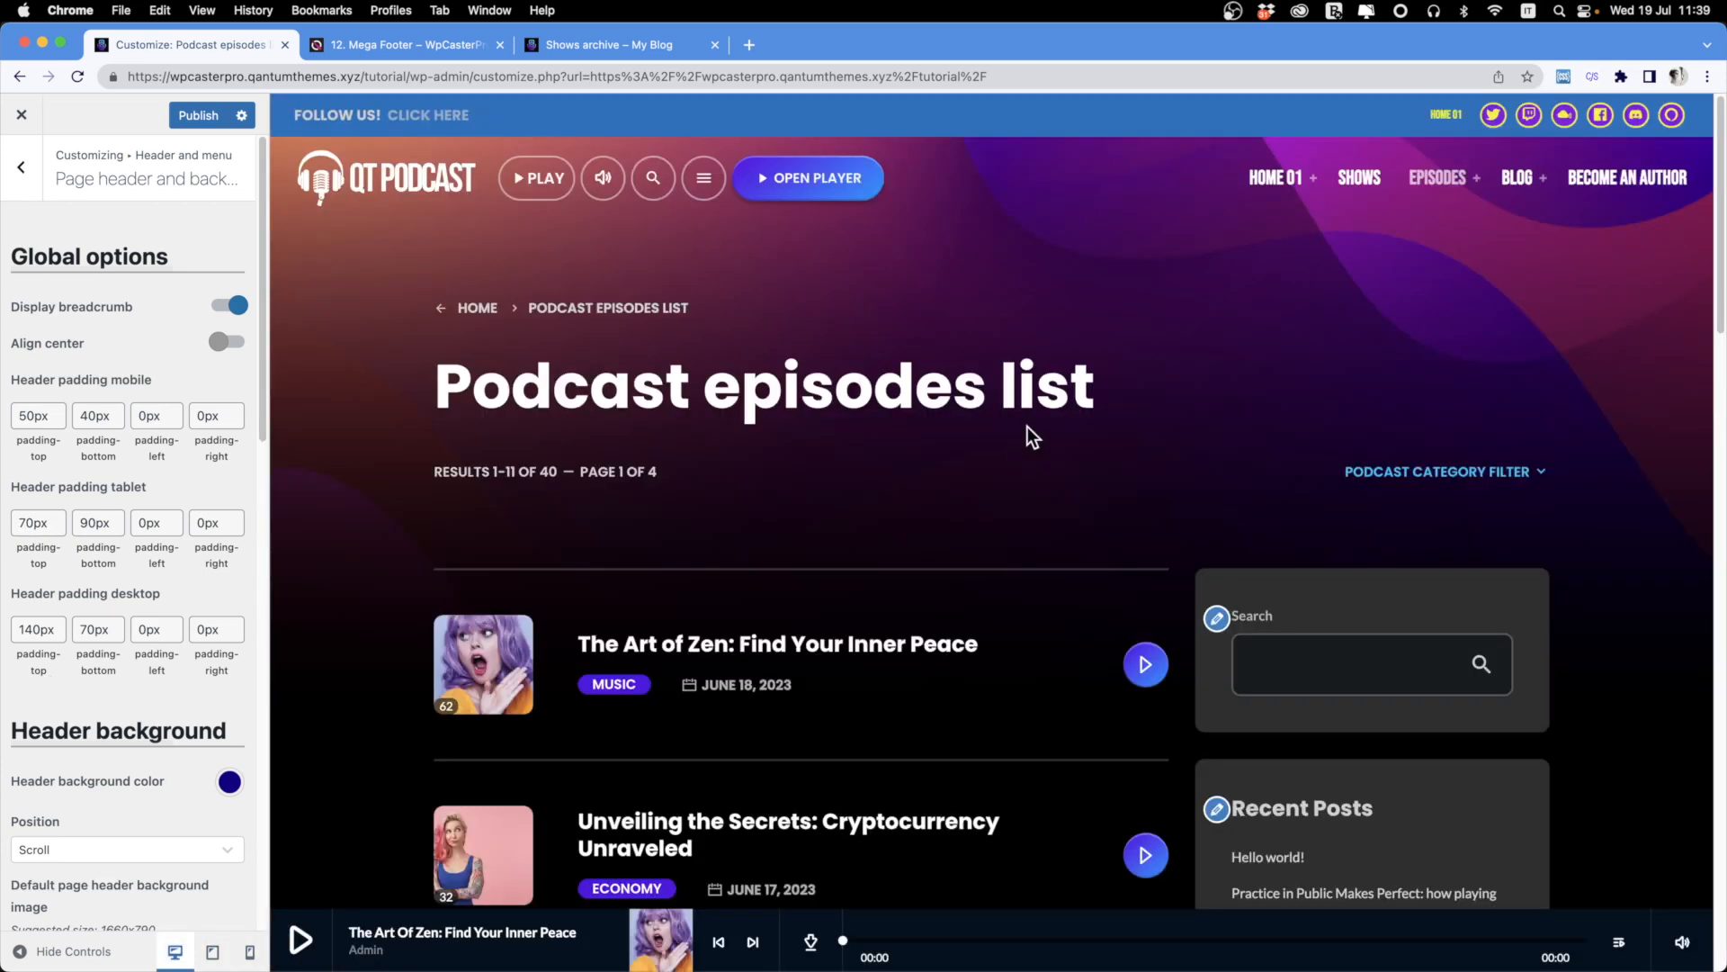
pyautogui.moveTo(34, 630); pyautogui.dragTo(5, 630)
pyautogui.write('9')
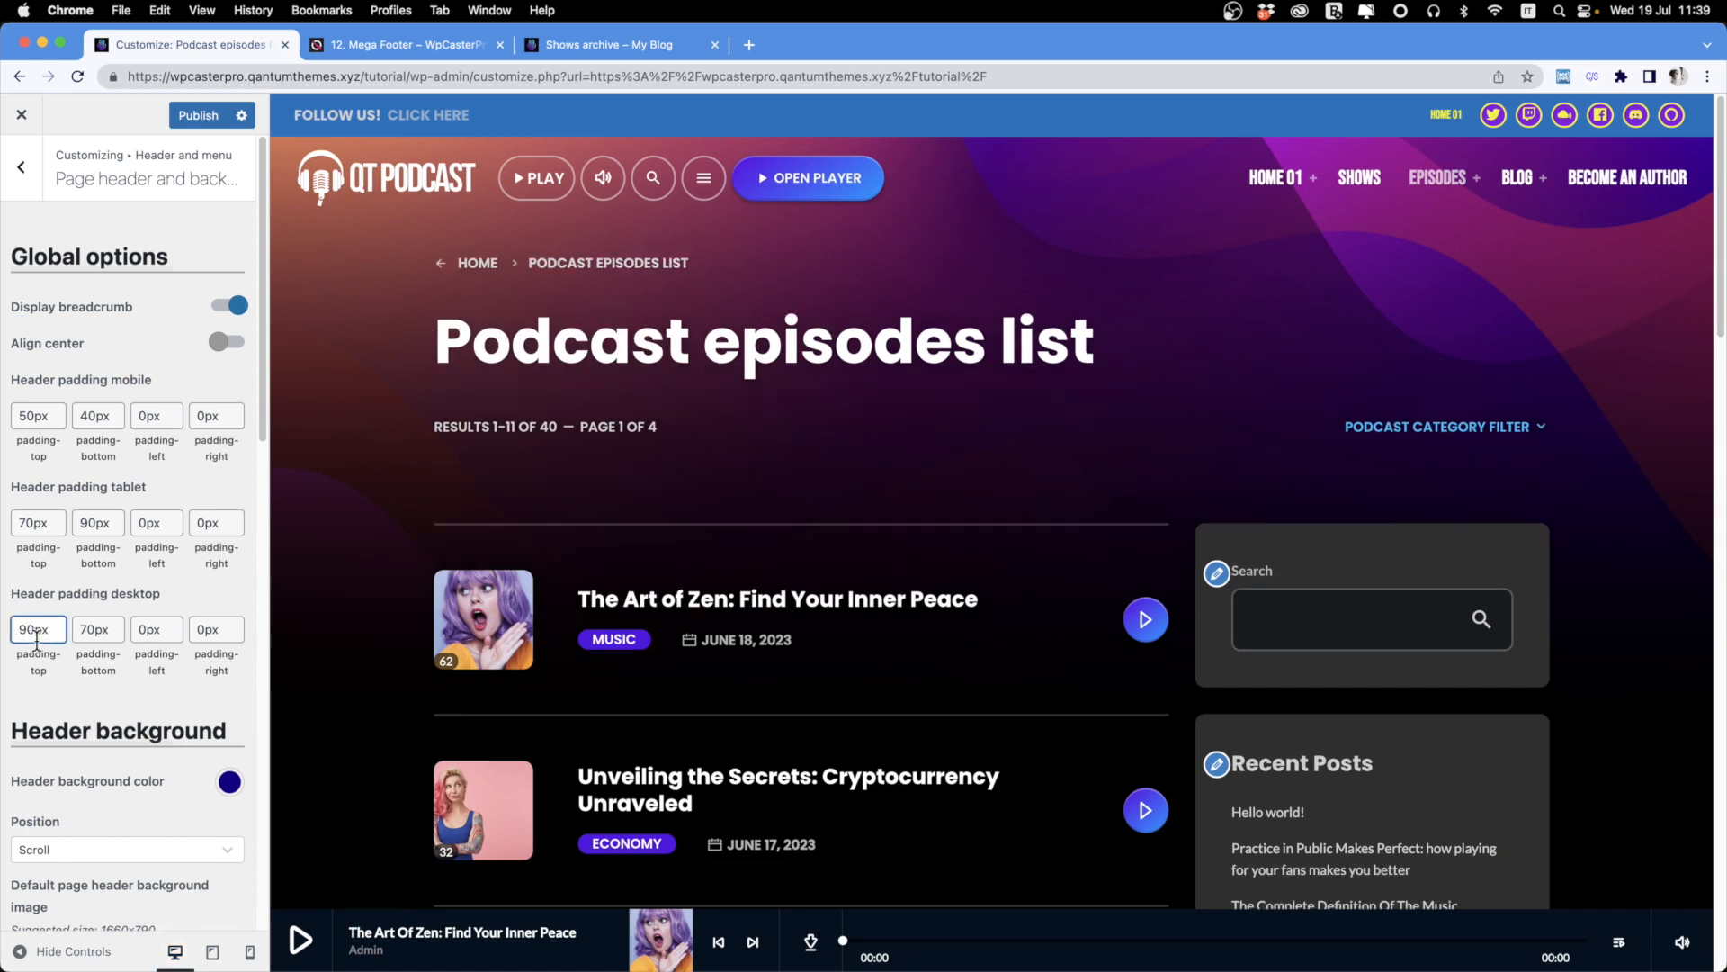
# Remove the default page header background image and select PDWS-DEMO-SERIES-BANNER-12-BLOCKCHAIN.jpg from the media library in its place.
pyautogui.scroll(-2, 180, 705)
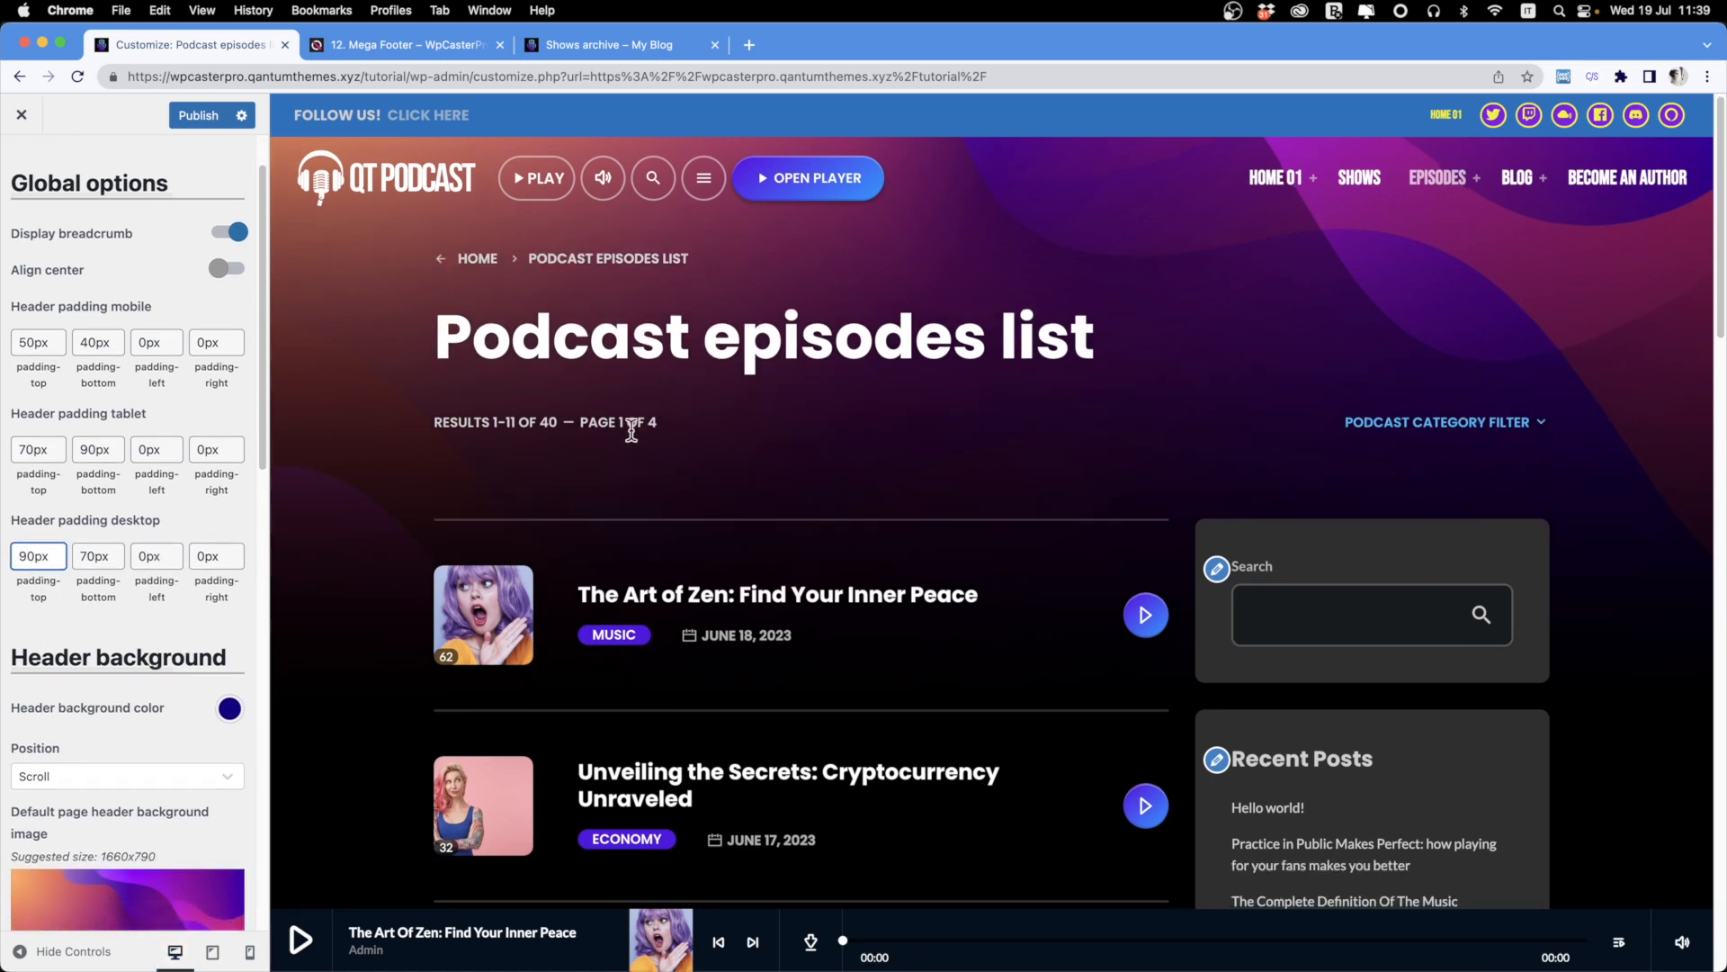
pyautogui.scroll(-10, 108, 765)
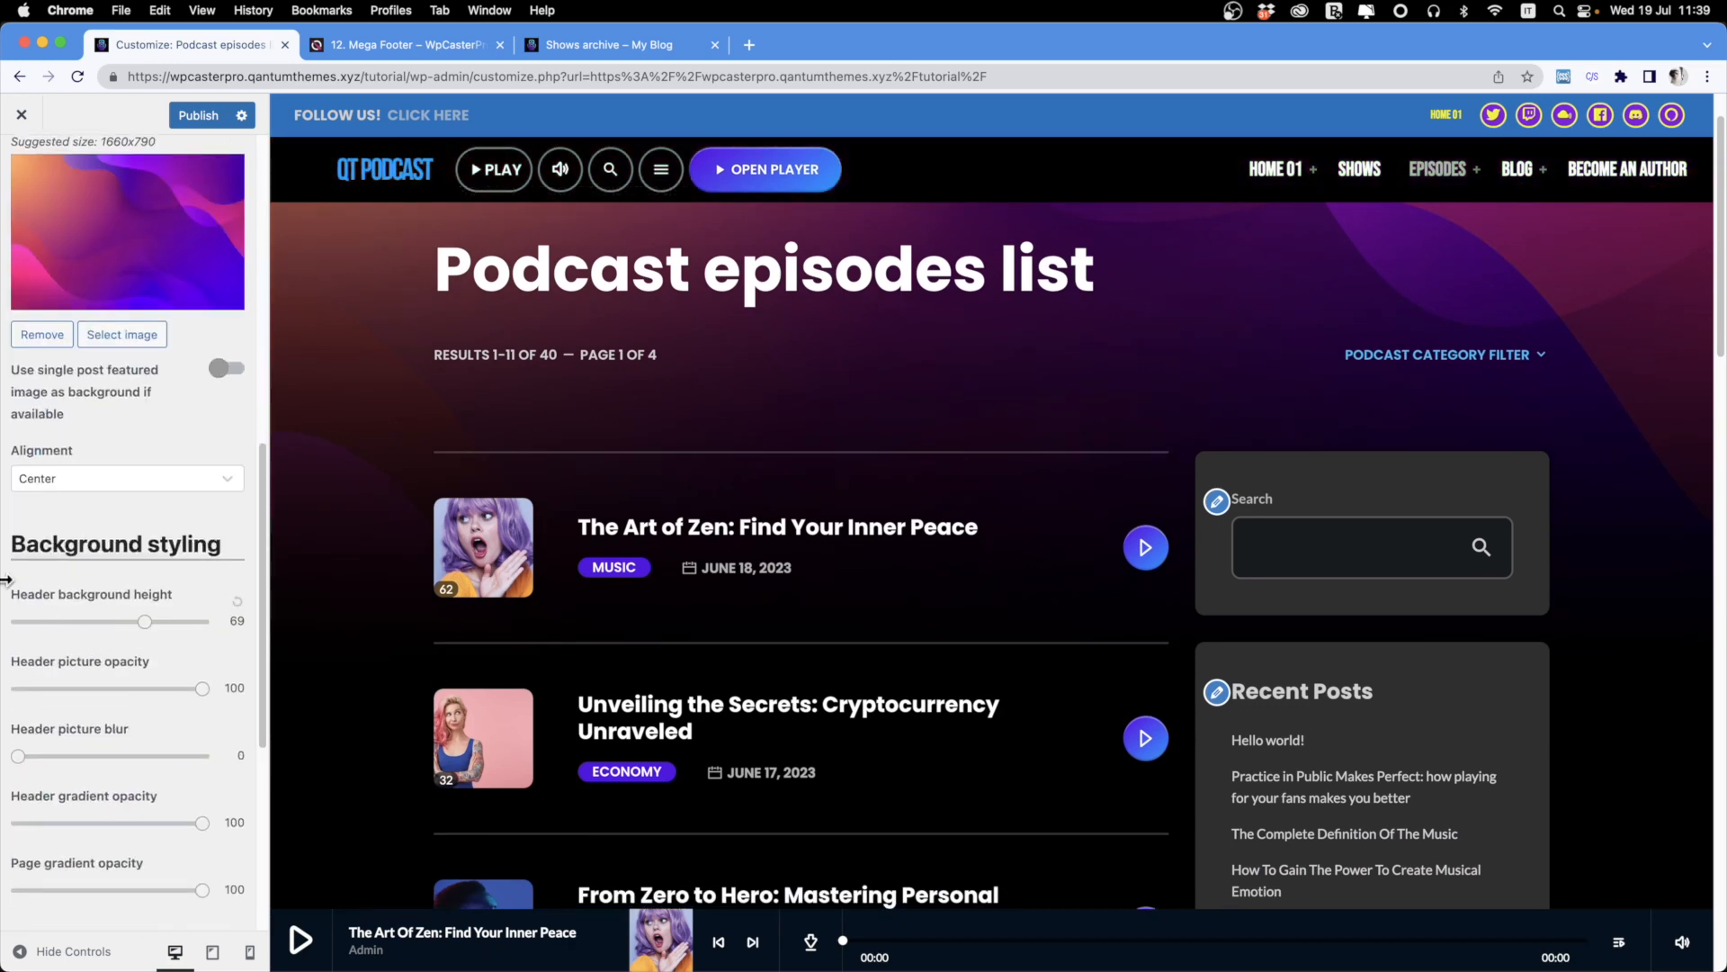
pyautogui.scroll(3, 106, 405)
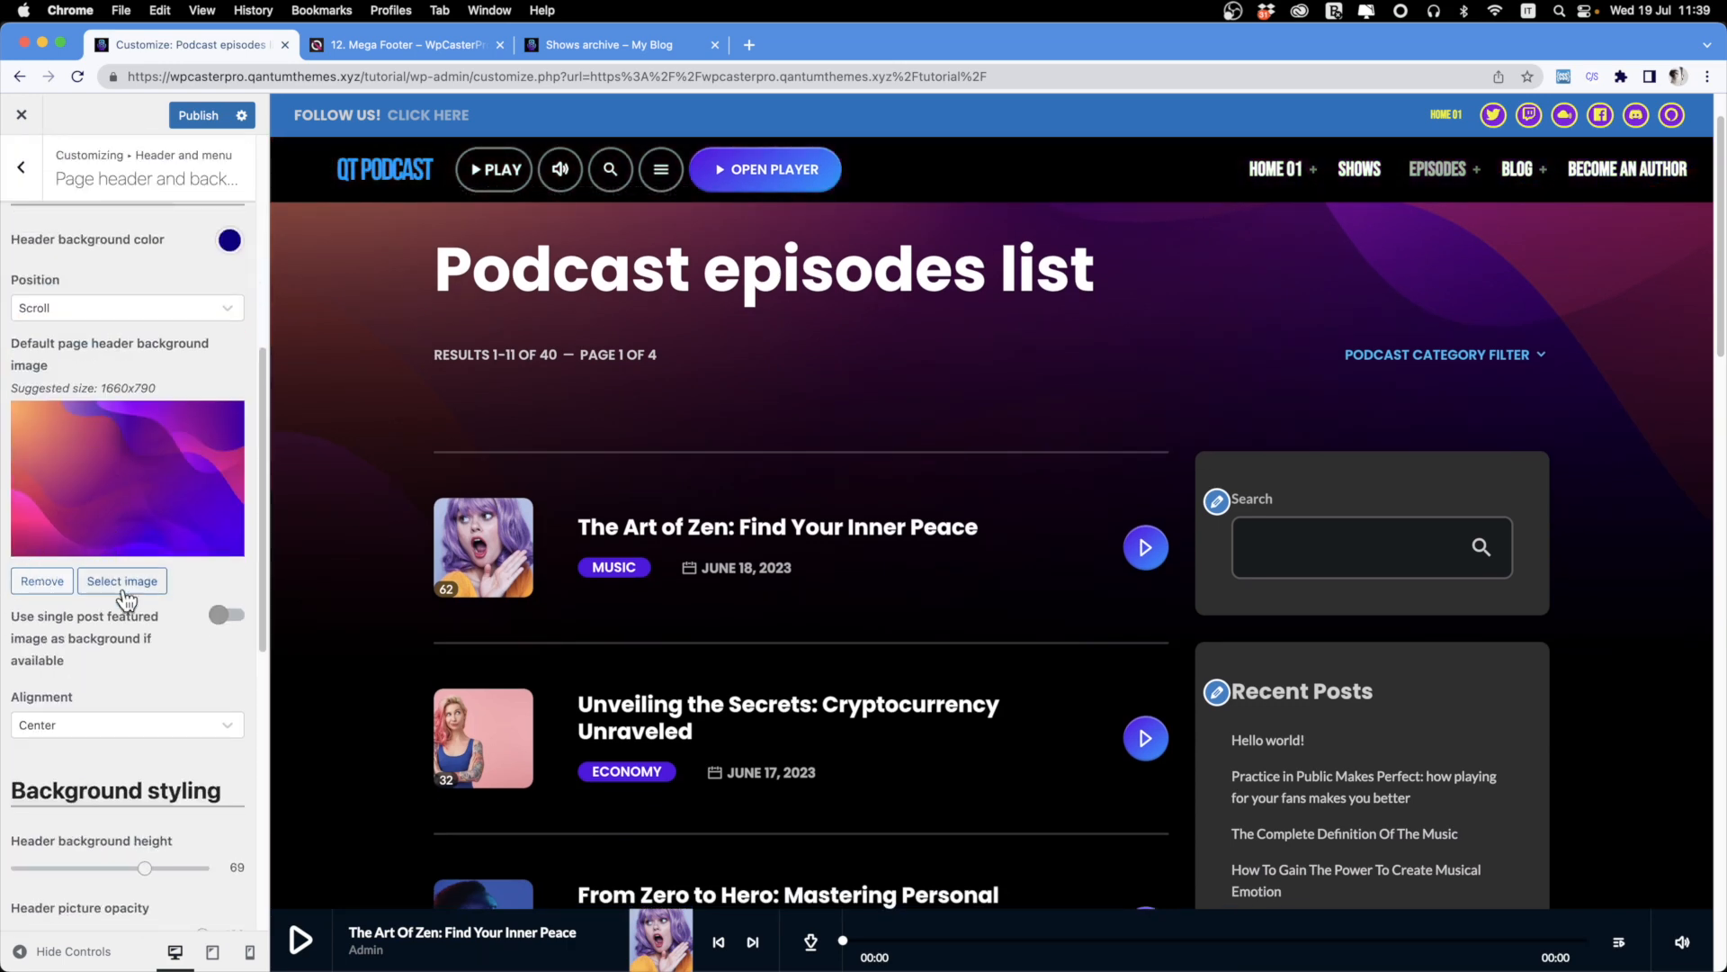
pyautogui.click(43, 581)
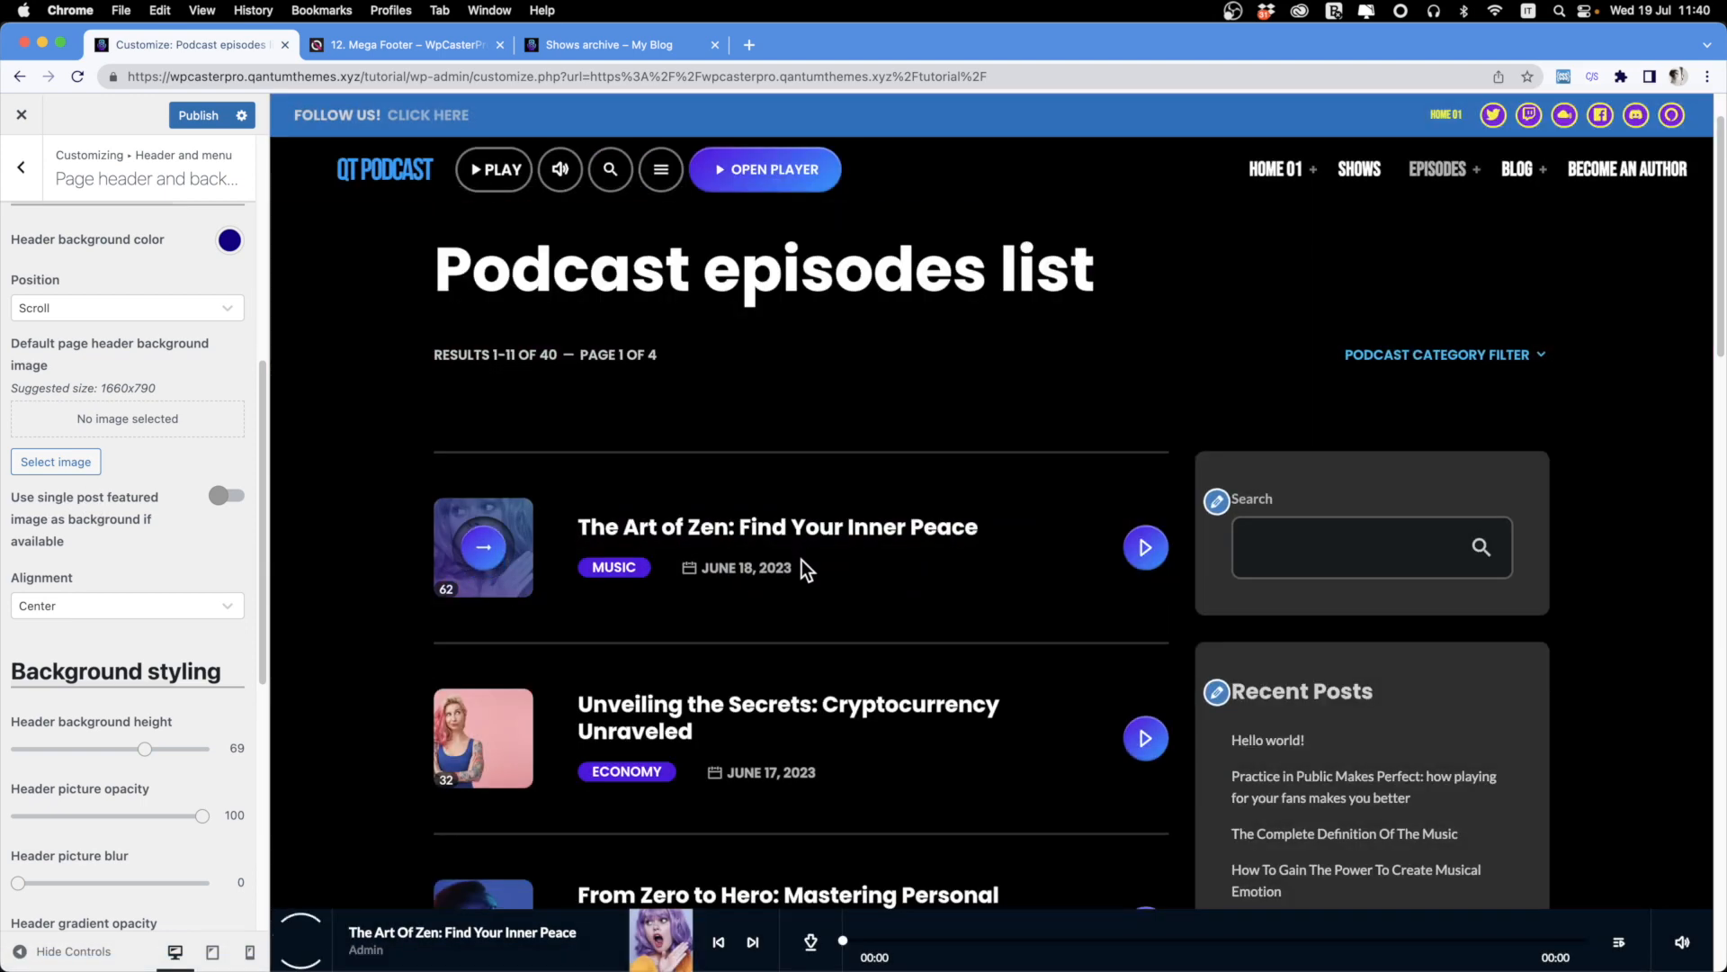
pyautogui.scroll(3, 155, 479)
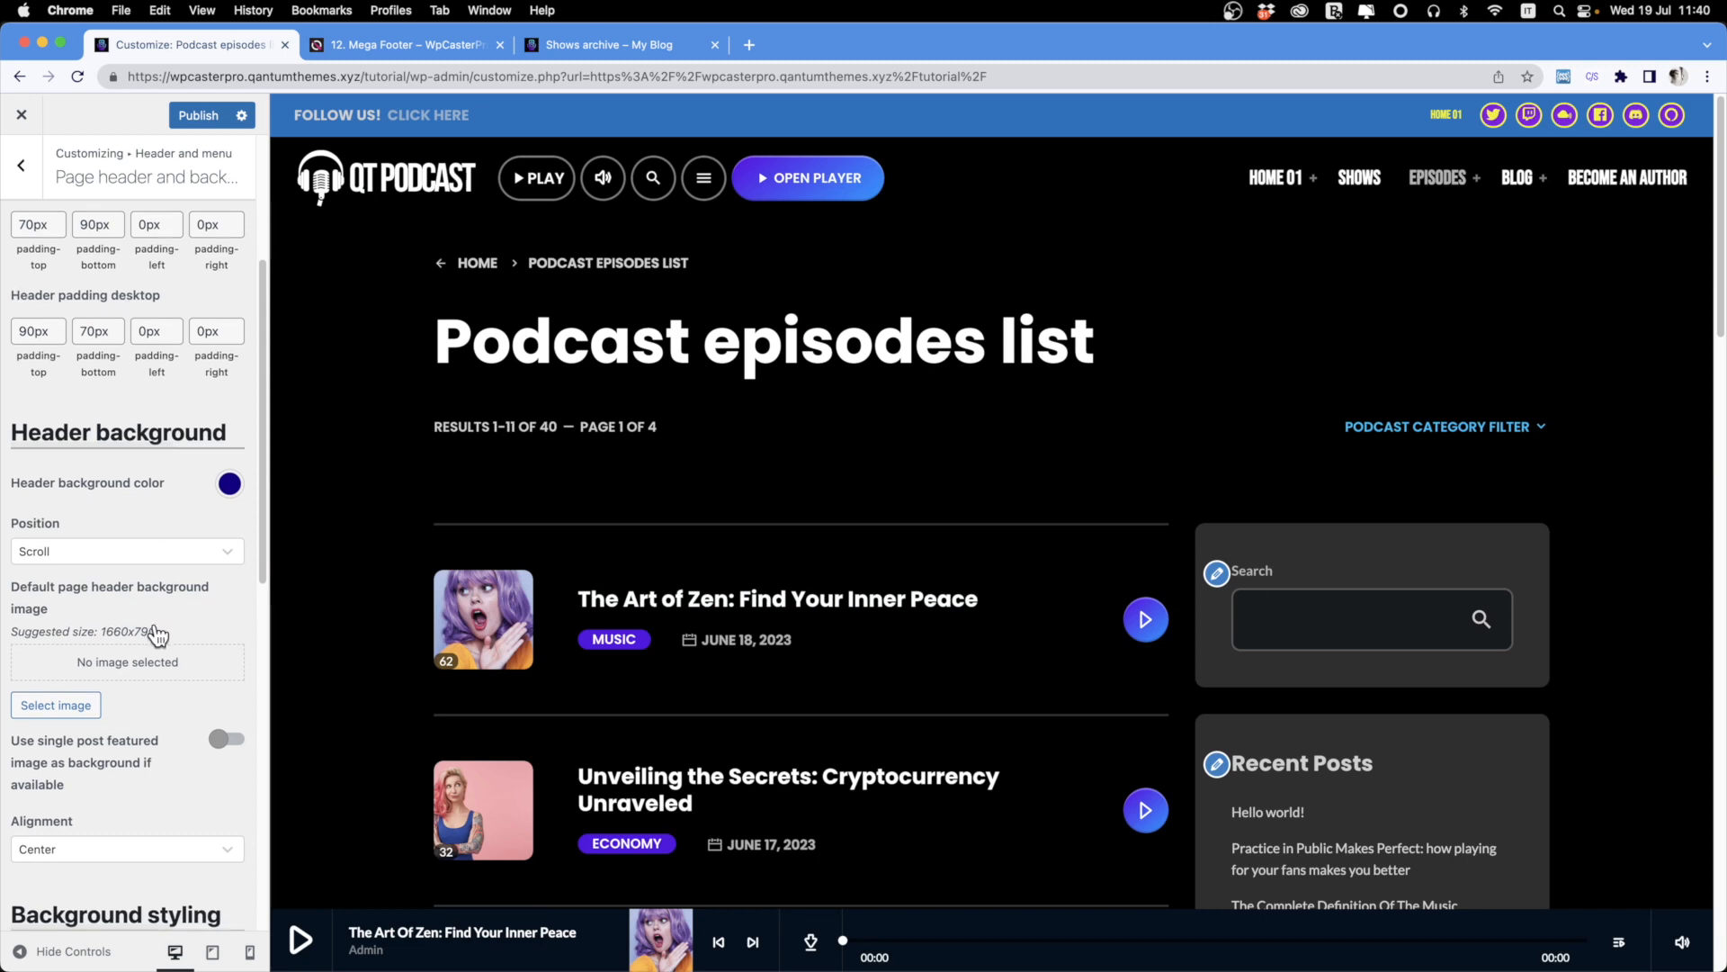
pyautogui.scroll(-5, 148, 598)
pyautogui.scroll(-1, 149, 597)
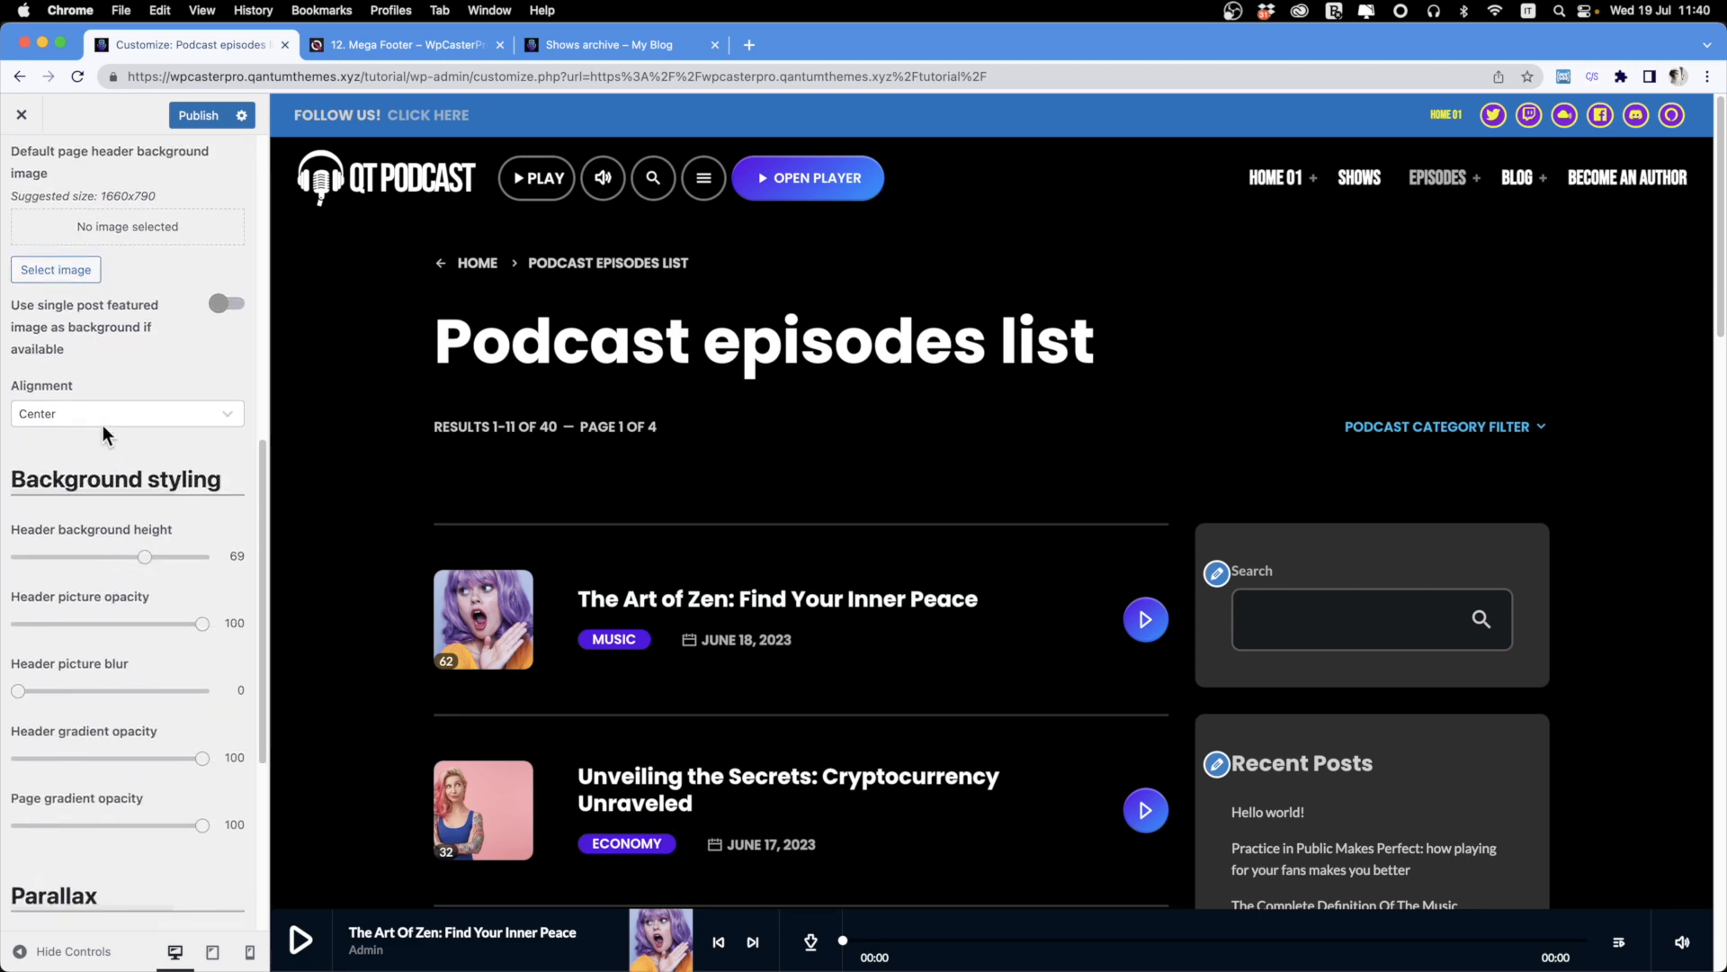
pyautogui.scroll(3, 103, 432)
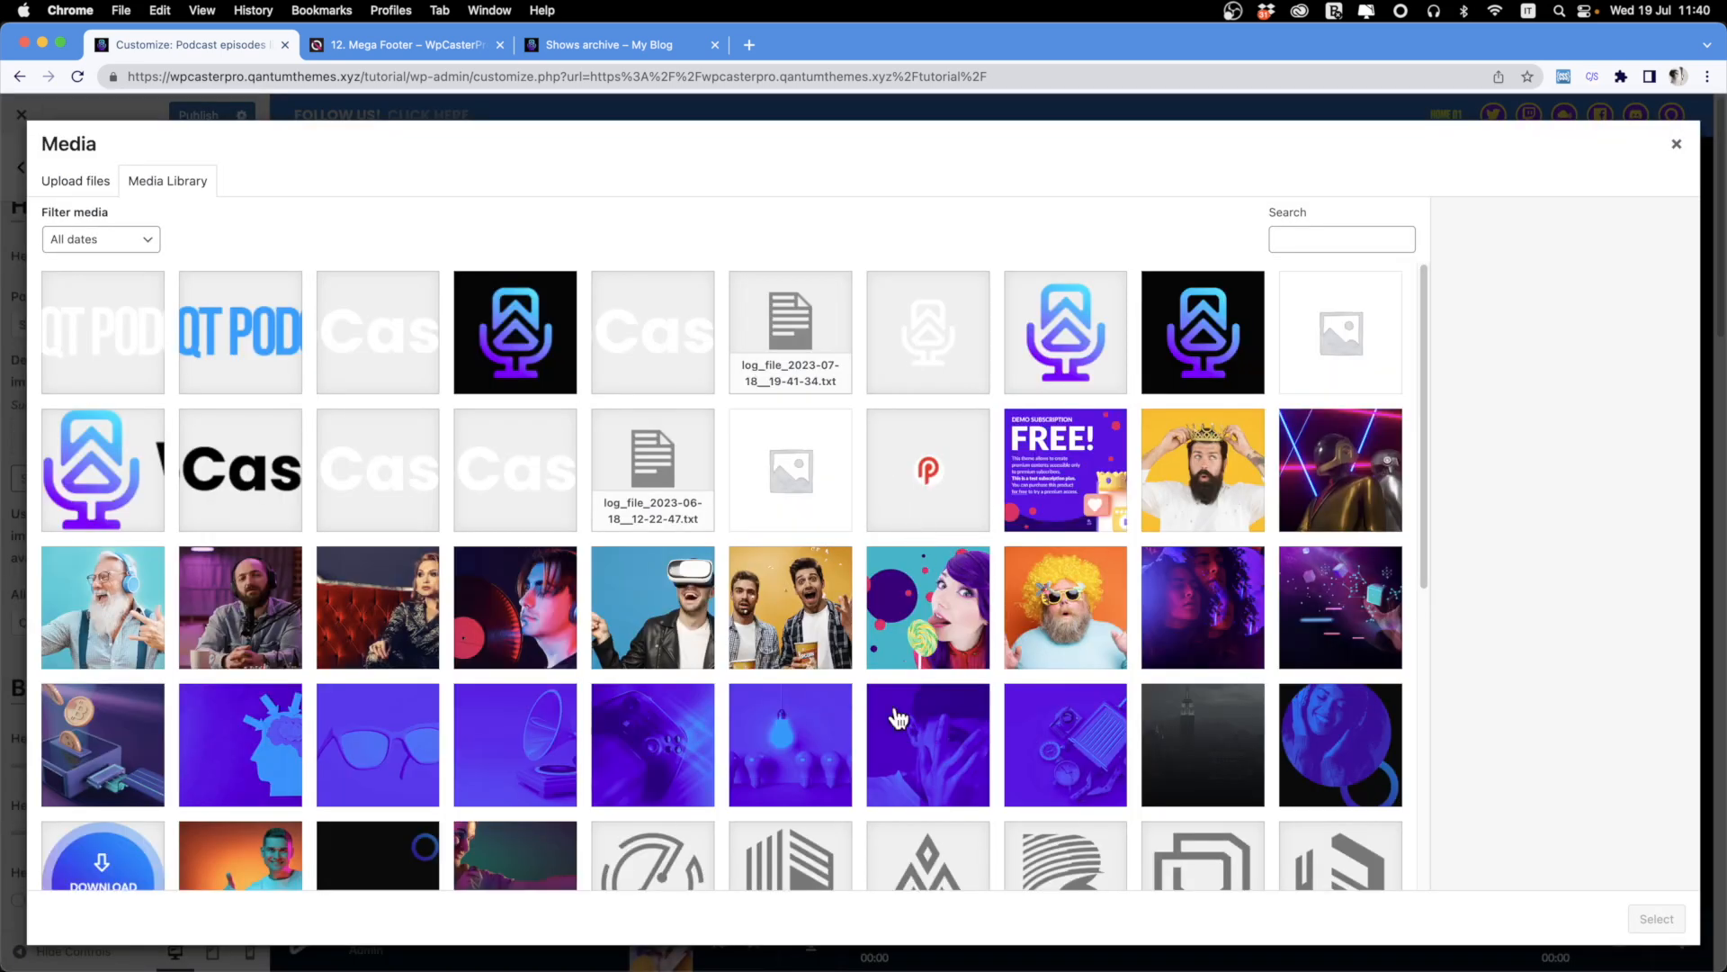
pyautogui.click(929, 608)
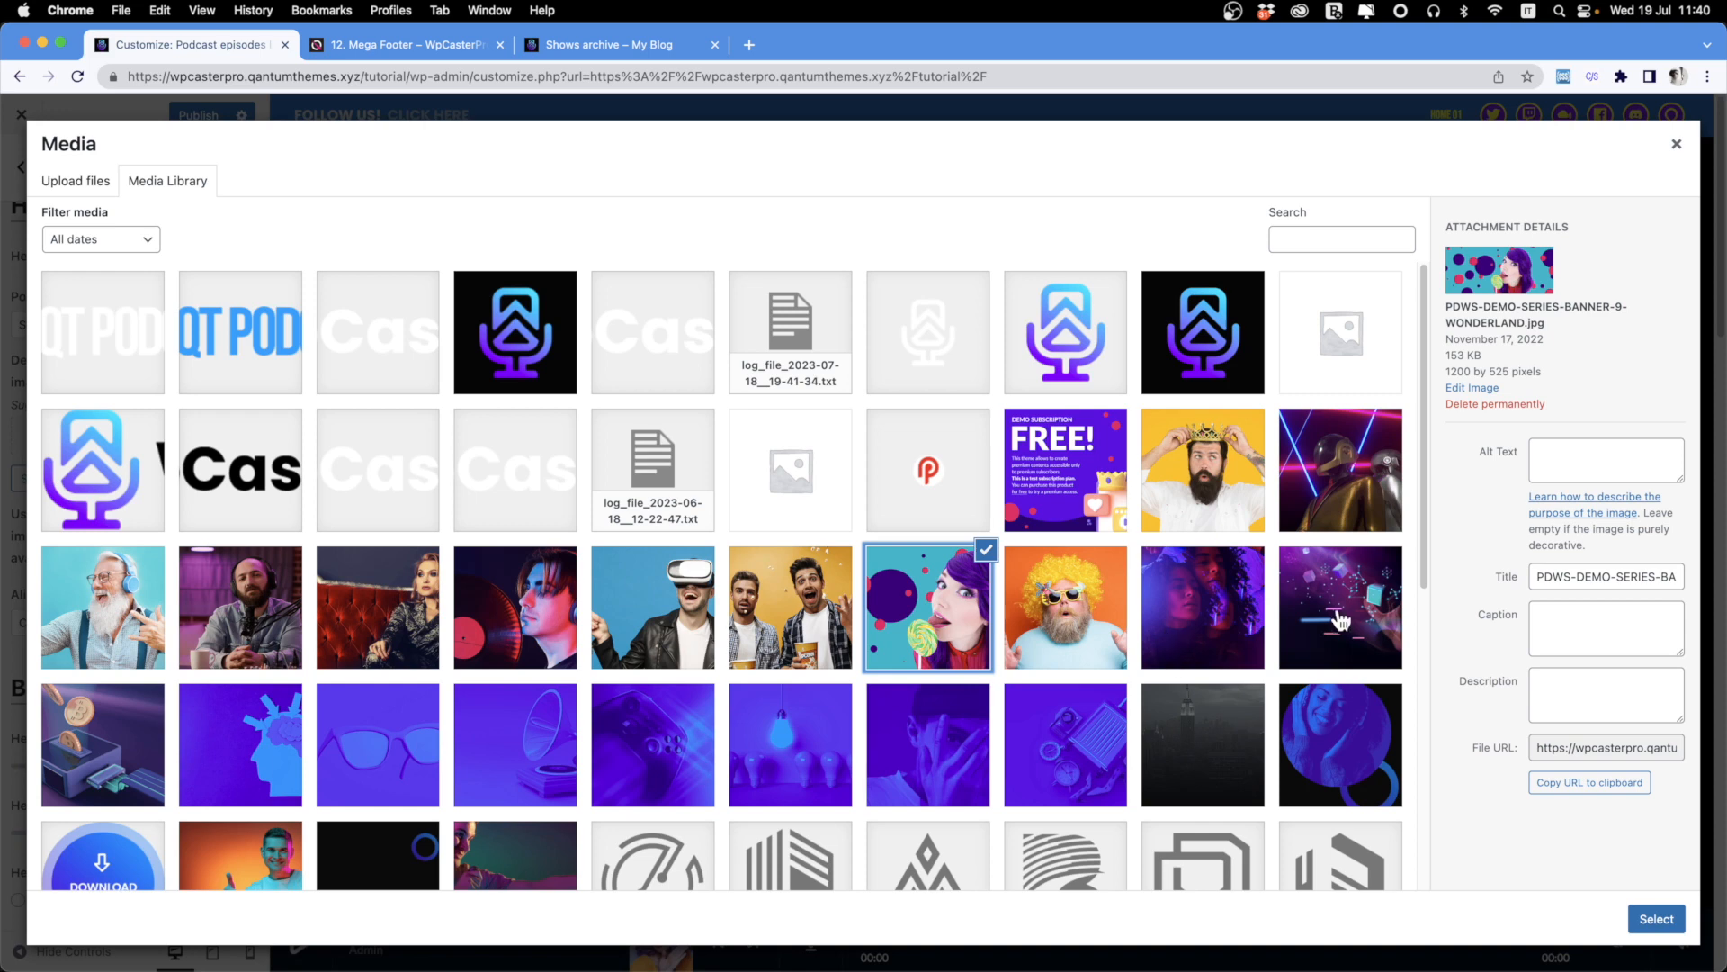
pyautogui.click(1302, 627)
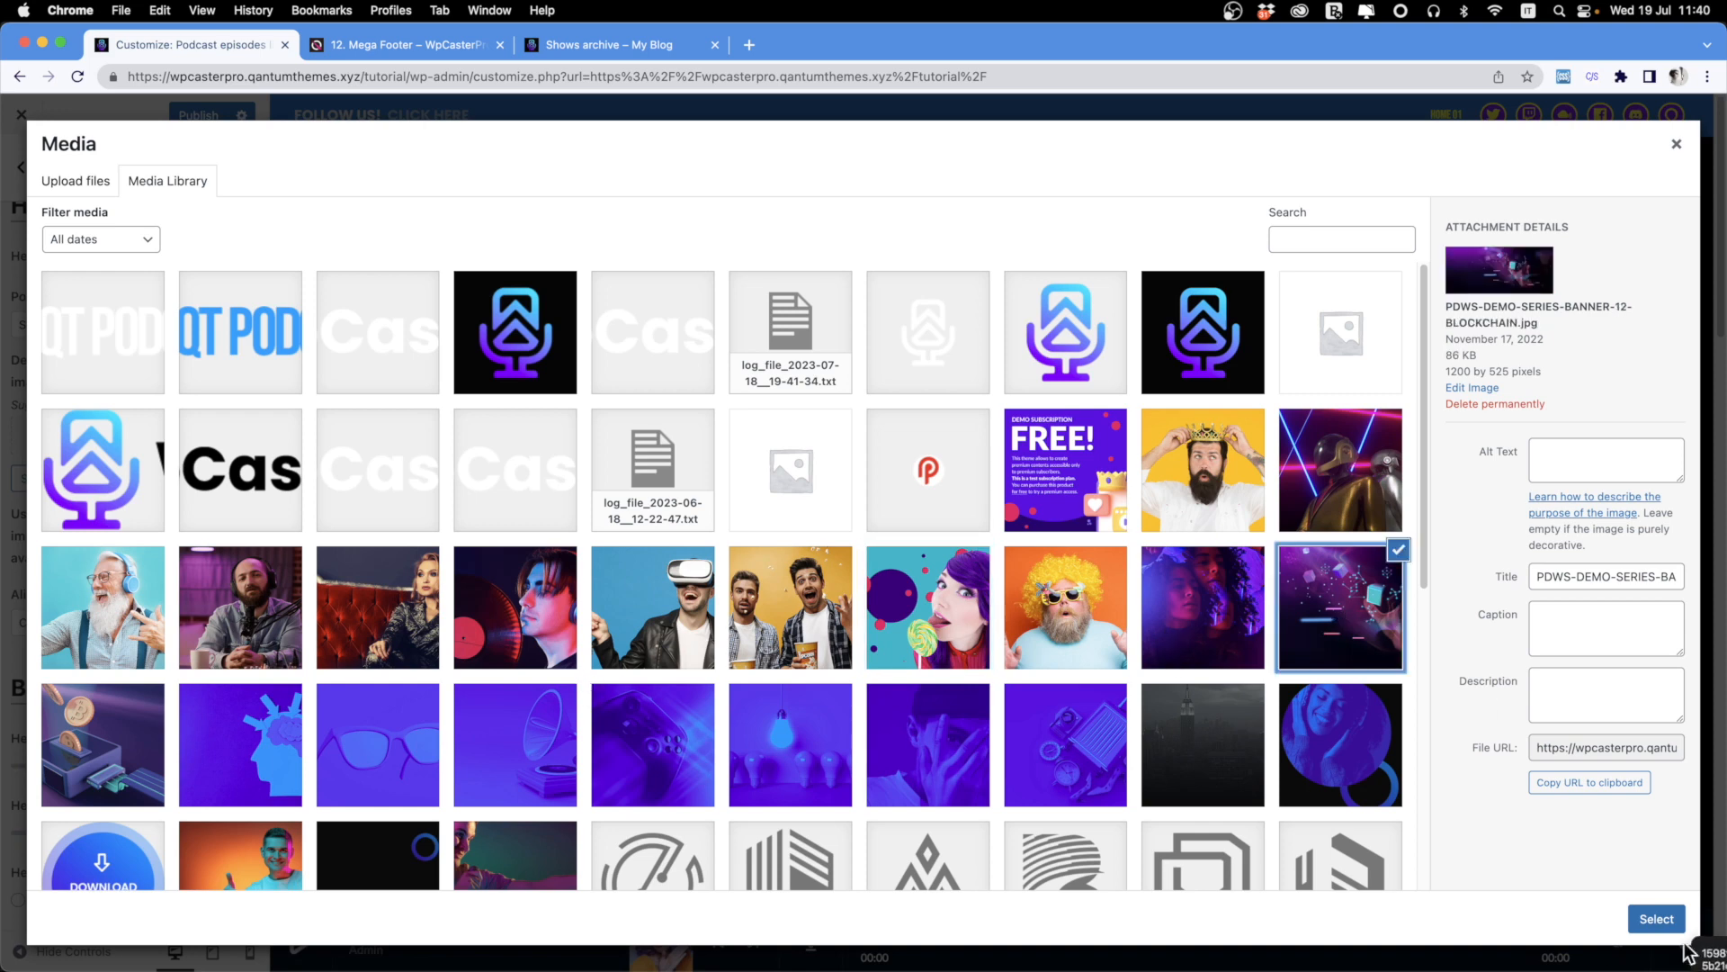
pyautogui.click(1654, 919)
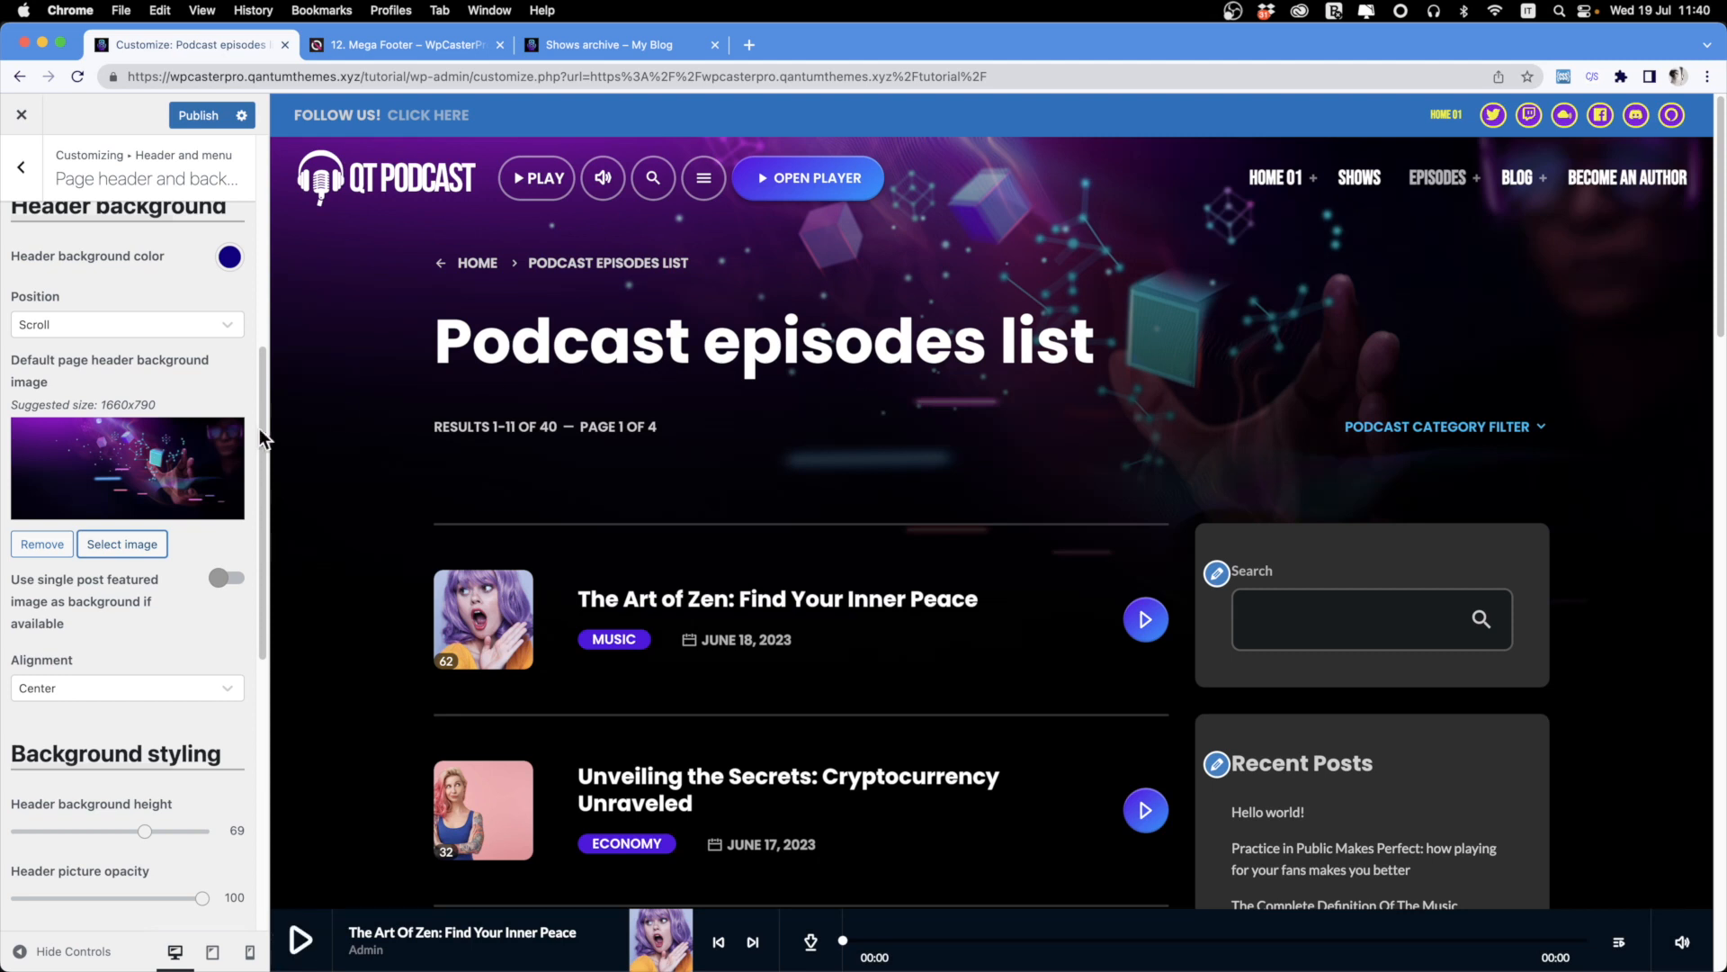
pyautogui.scroll(-1, 213, 719)
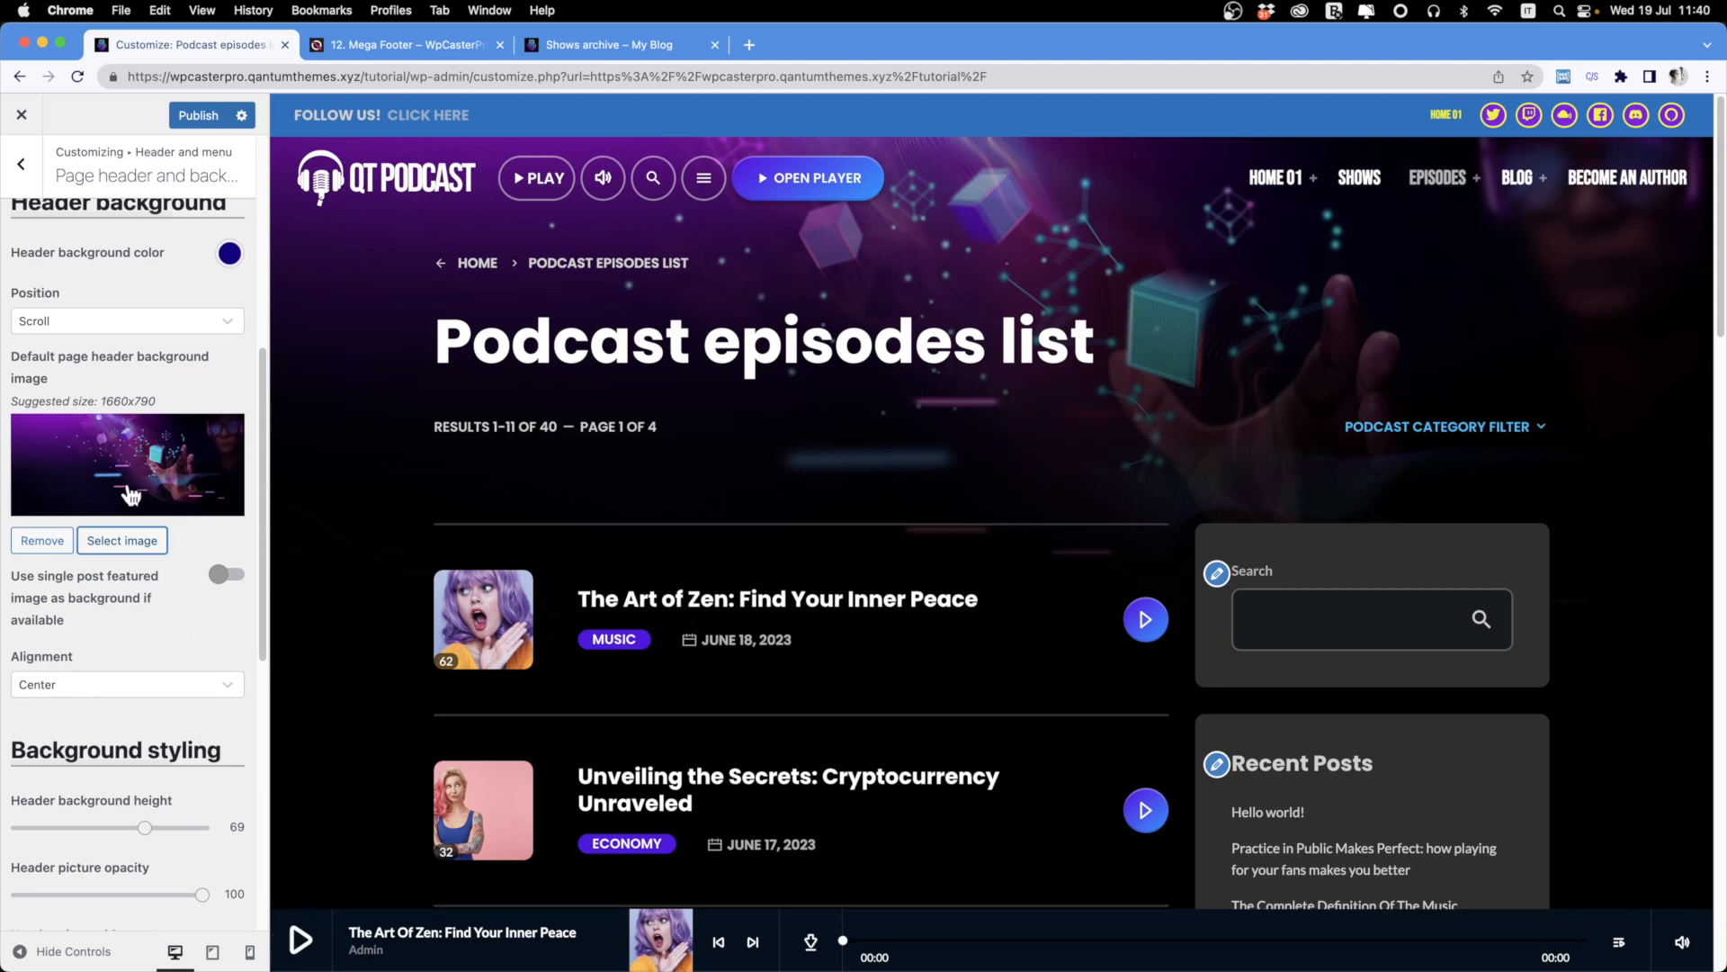
# Set the desktop header padding to 190px top and 120px bottom.
pyautogui.scroll(6, 131, 495)
pyautogui.moveTo(28, 627); pyautogui.dragTo(4, 629)
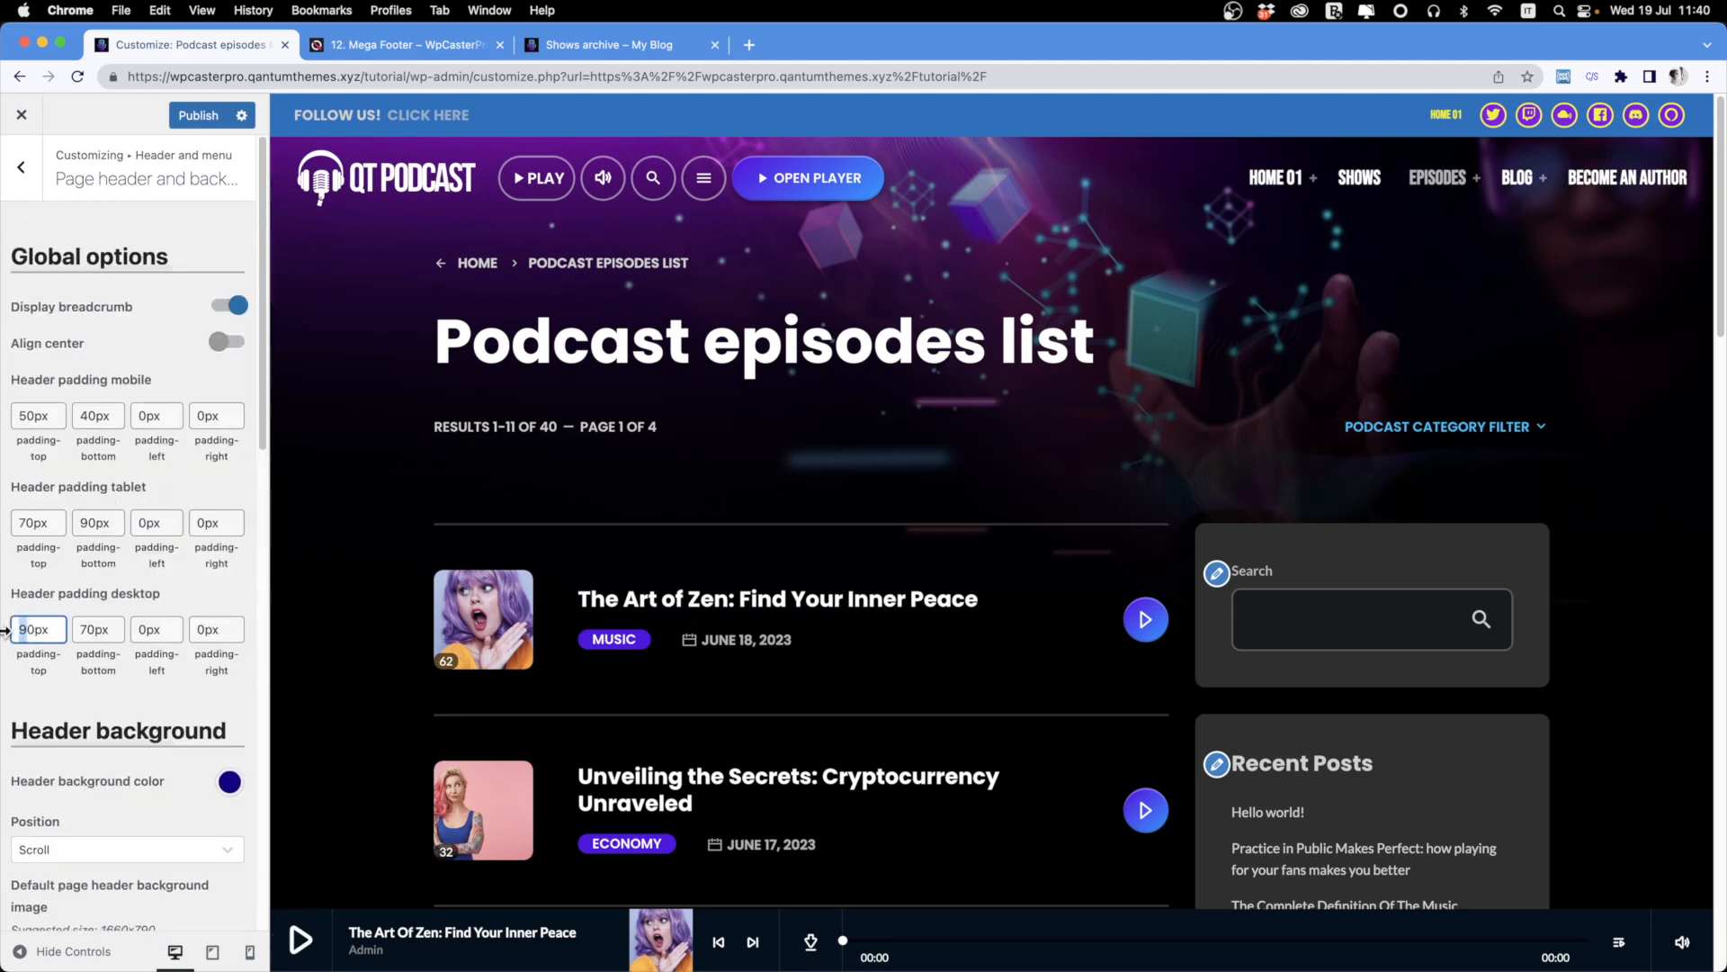
pyautogui.write('19')
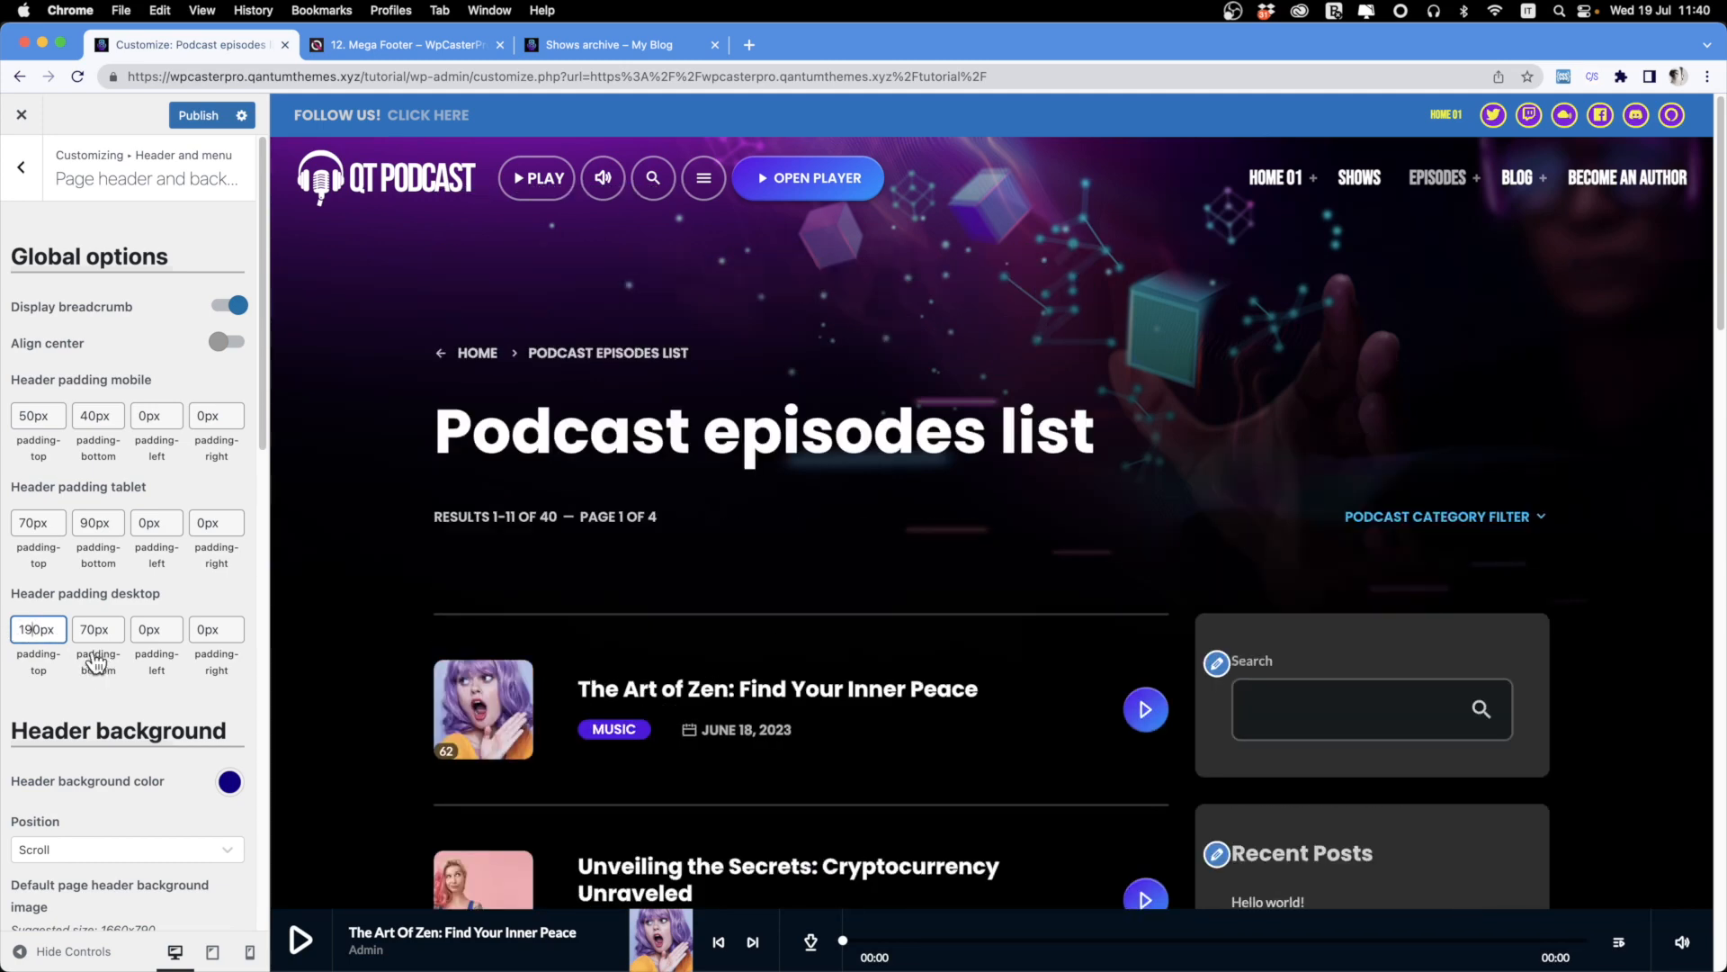
pyautogui.moveTo(85, 633); pyautogui.dragTo(20, 627)
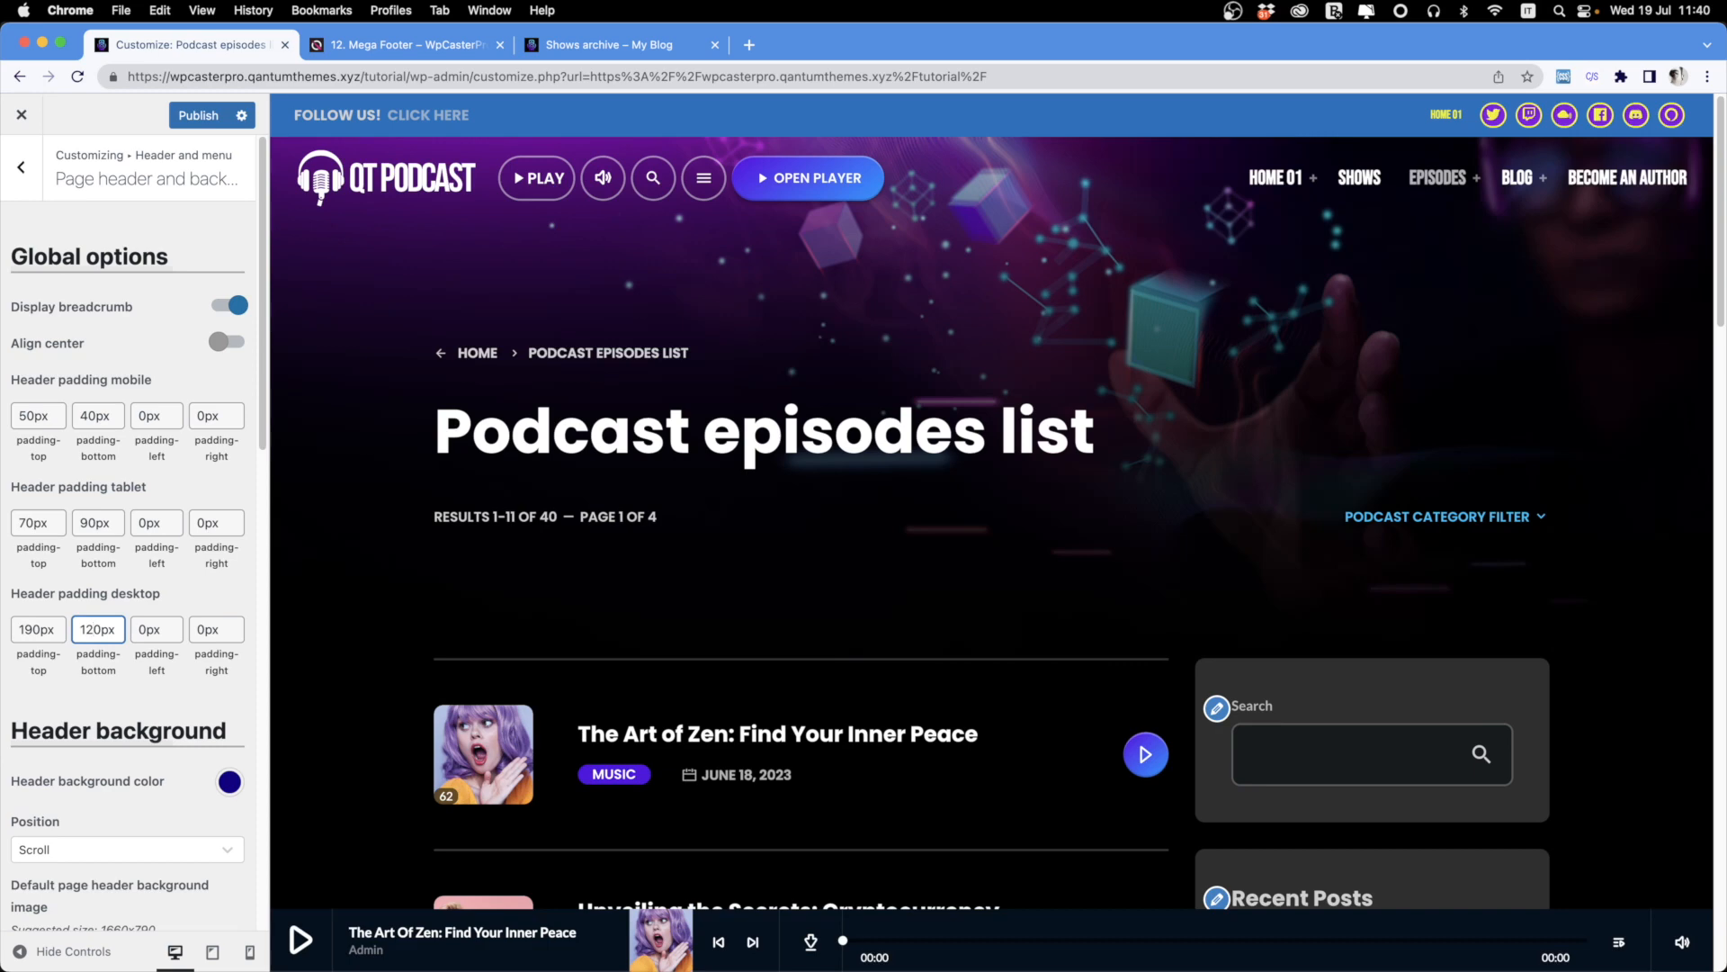
pyautogui.scroll(-10, 194, 684)
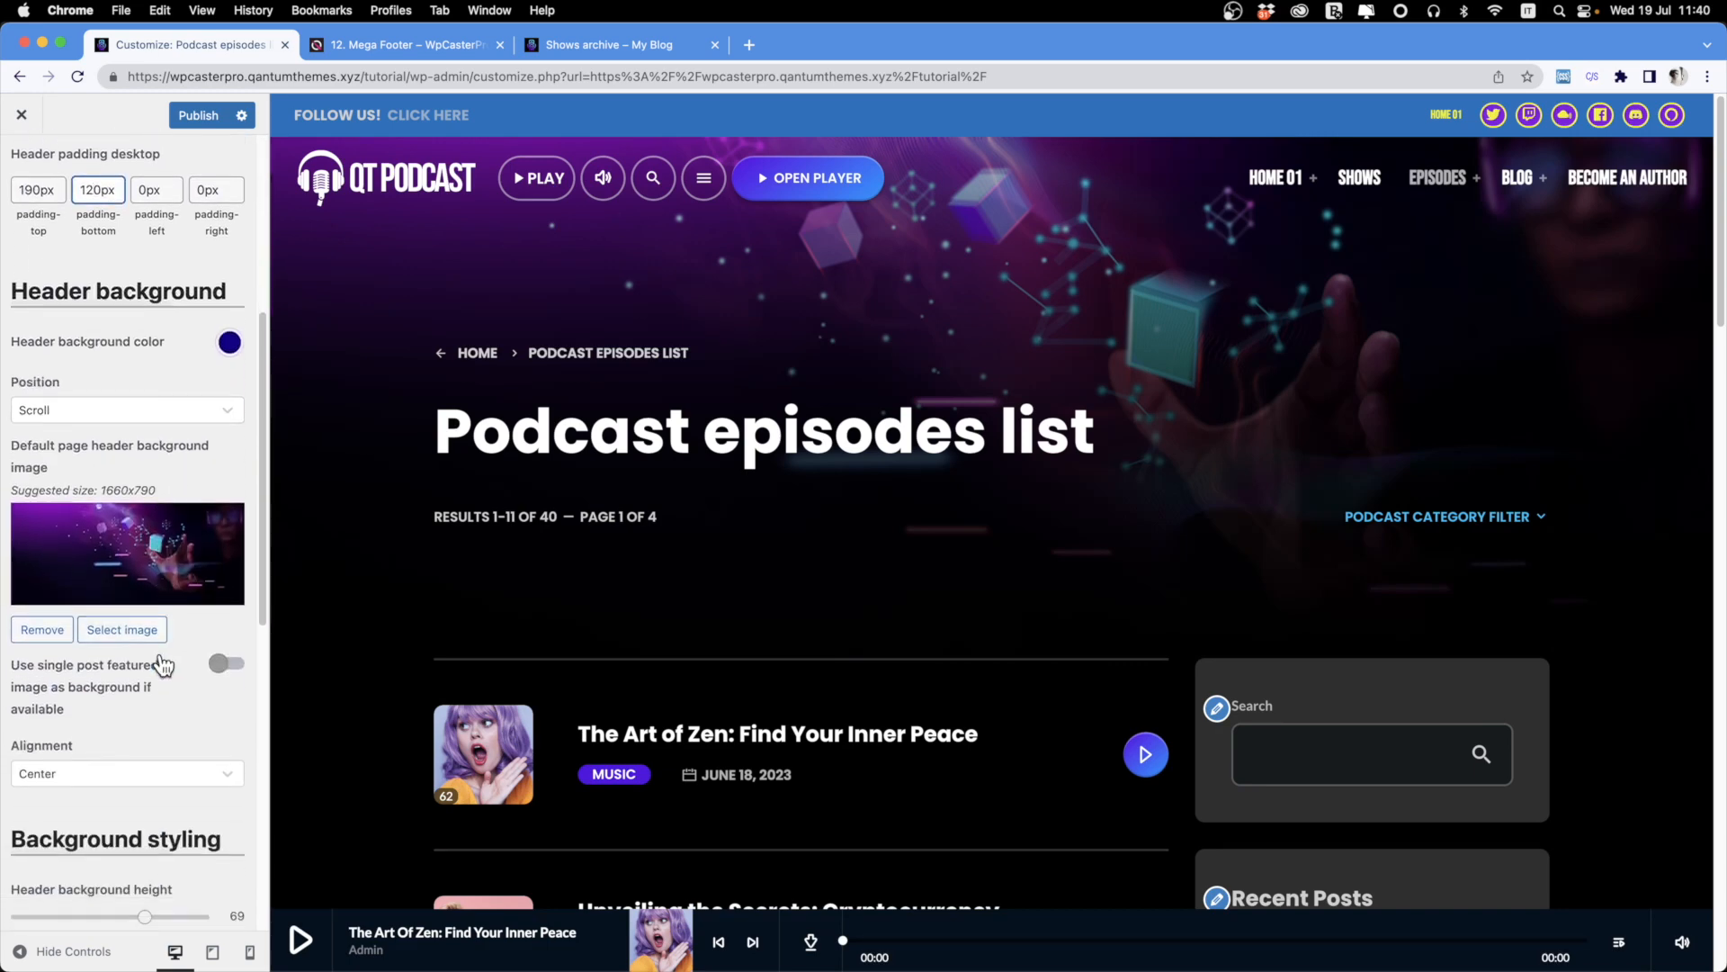
pyautogui.scroll(-3, 742, 552)
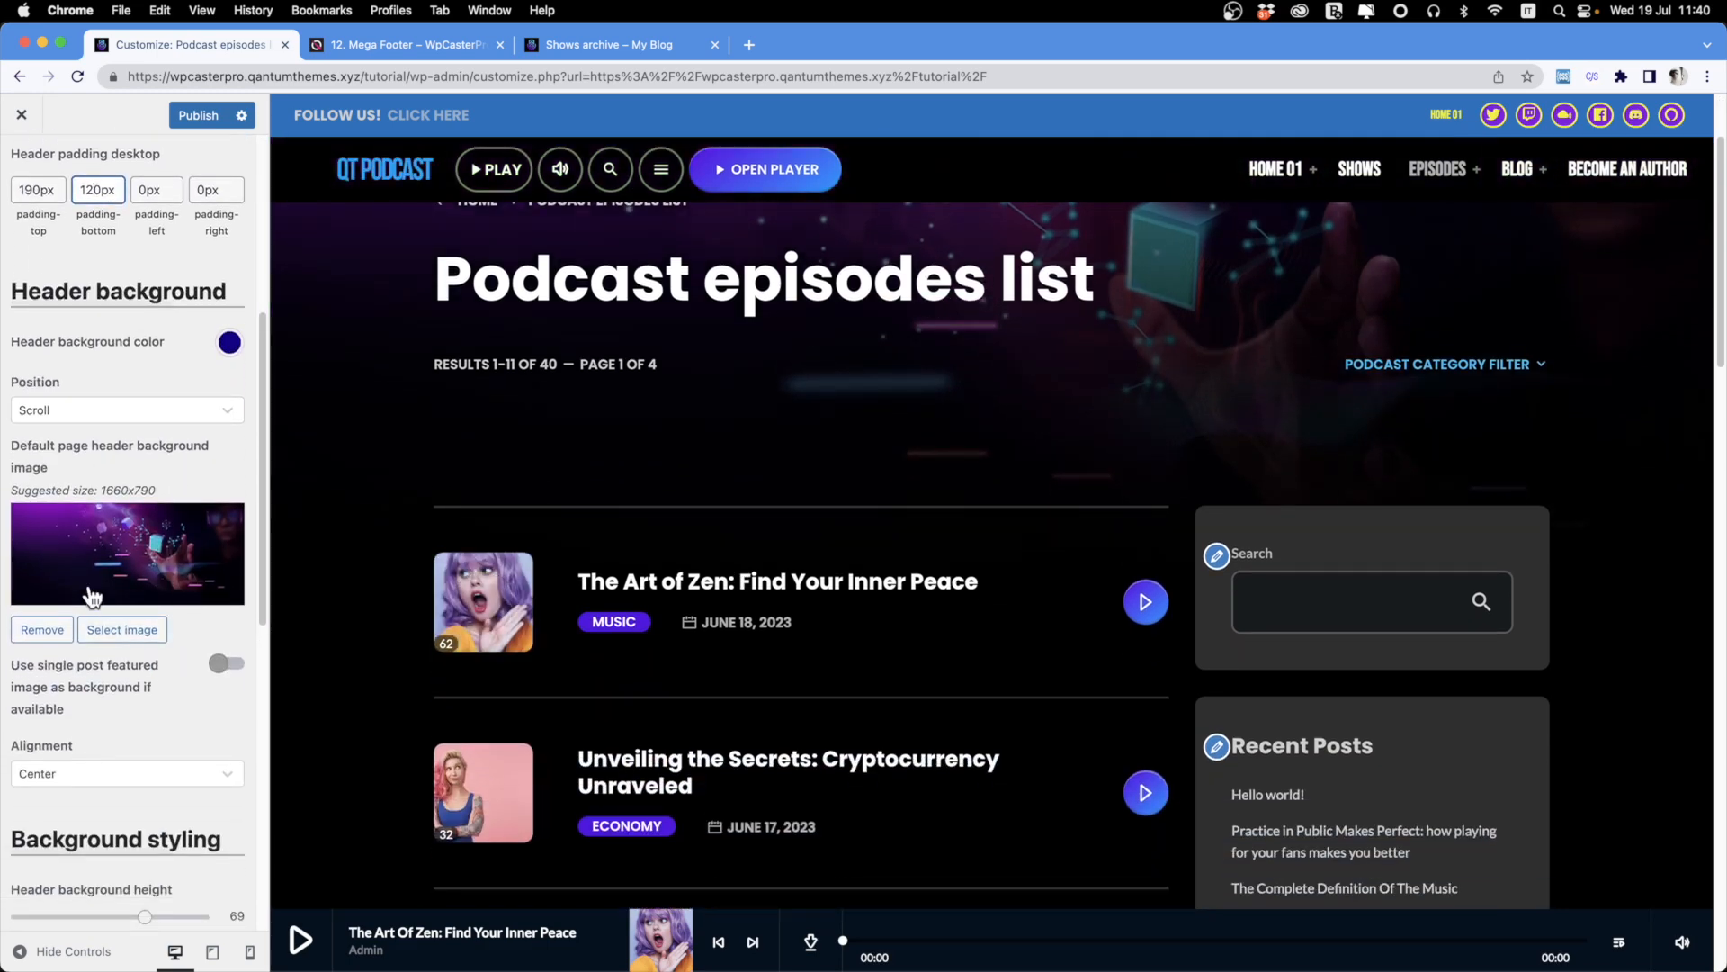
# Turn off the page header parallax effect and check how the header behaves on scroll in the preview.
pyautogui.scroll(-15, 57, 673)
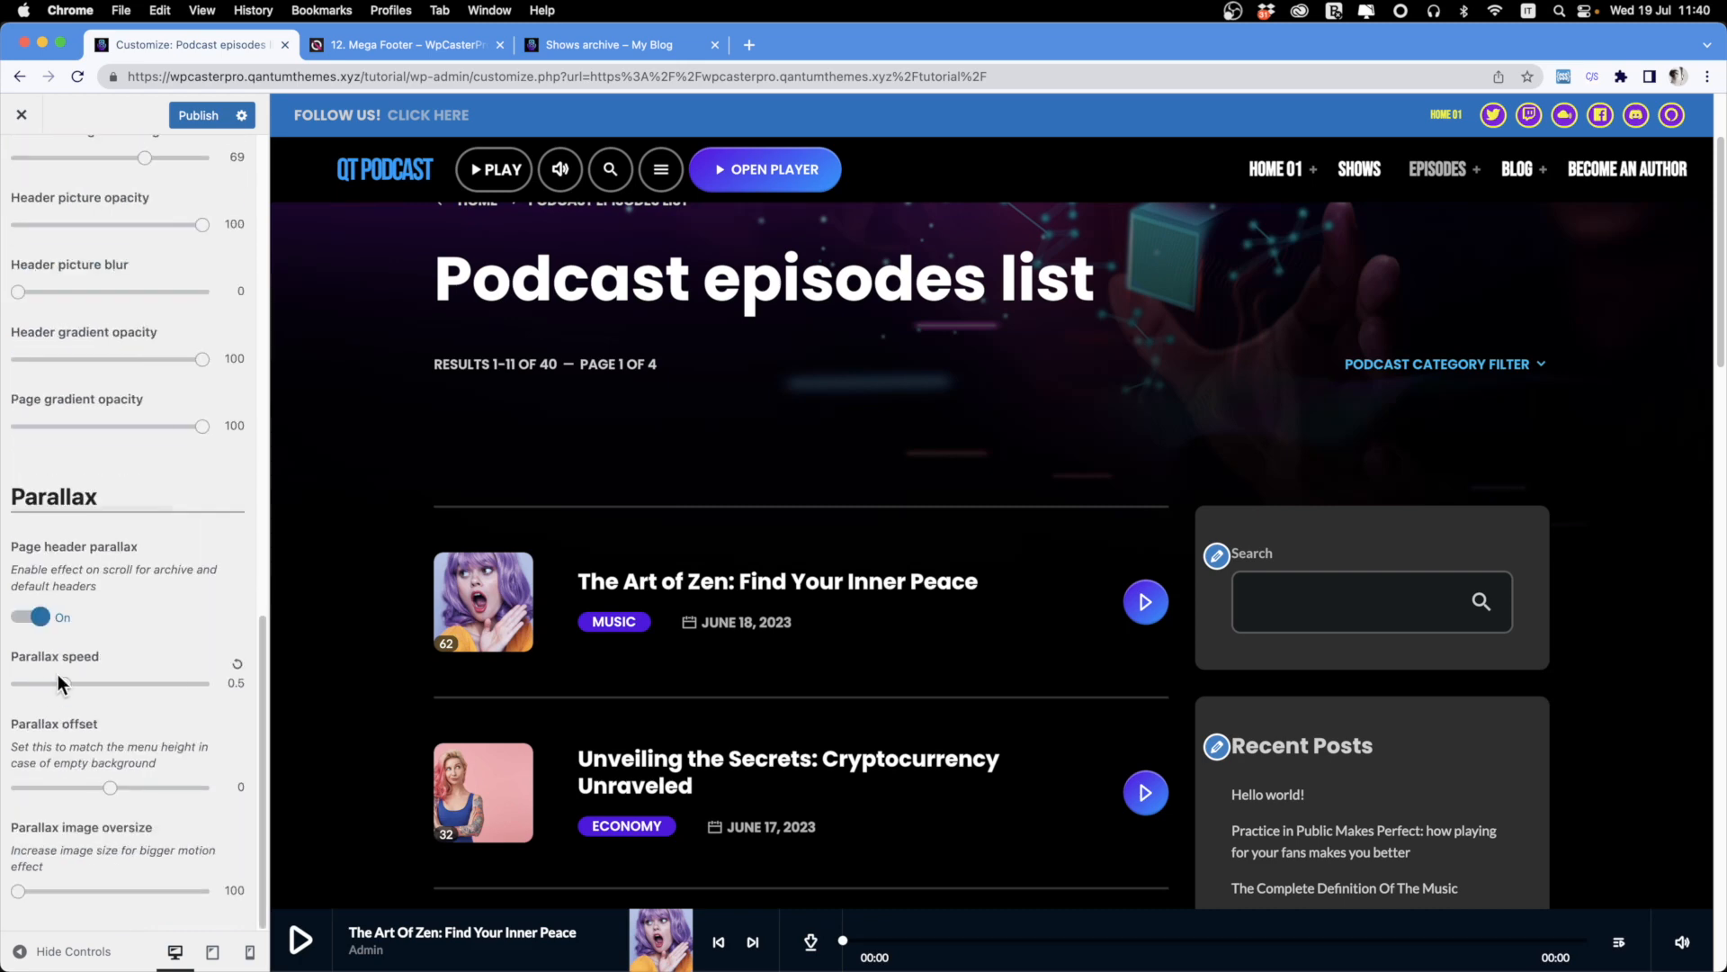
pyautogui.scroll(-8, 829, 513)
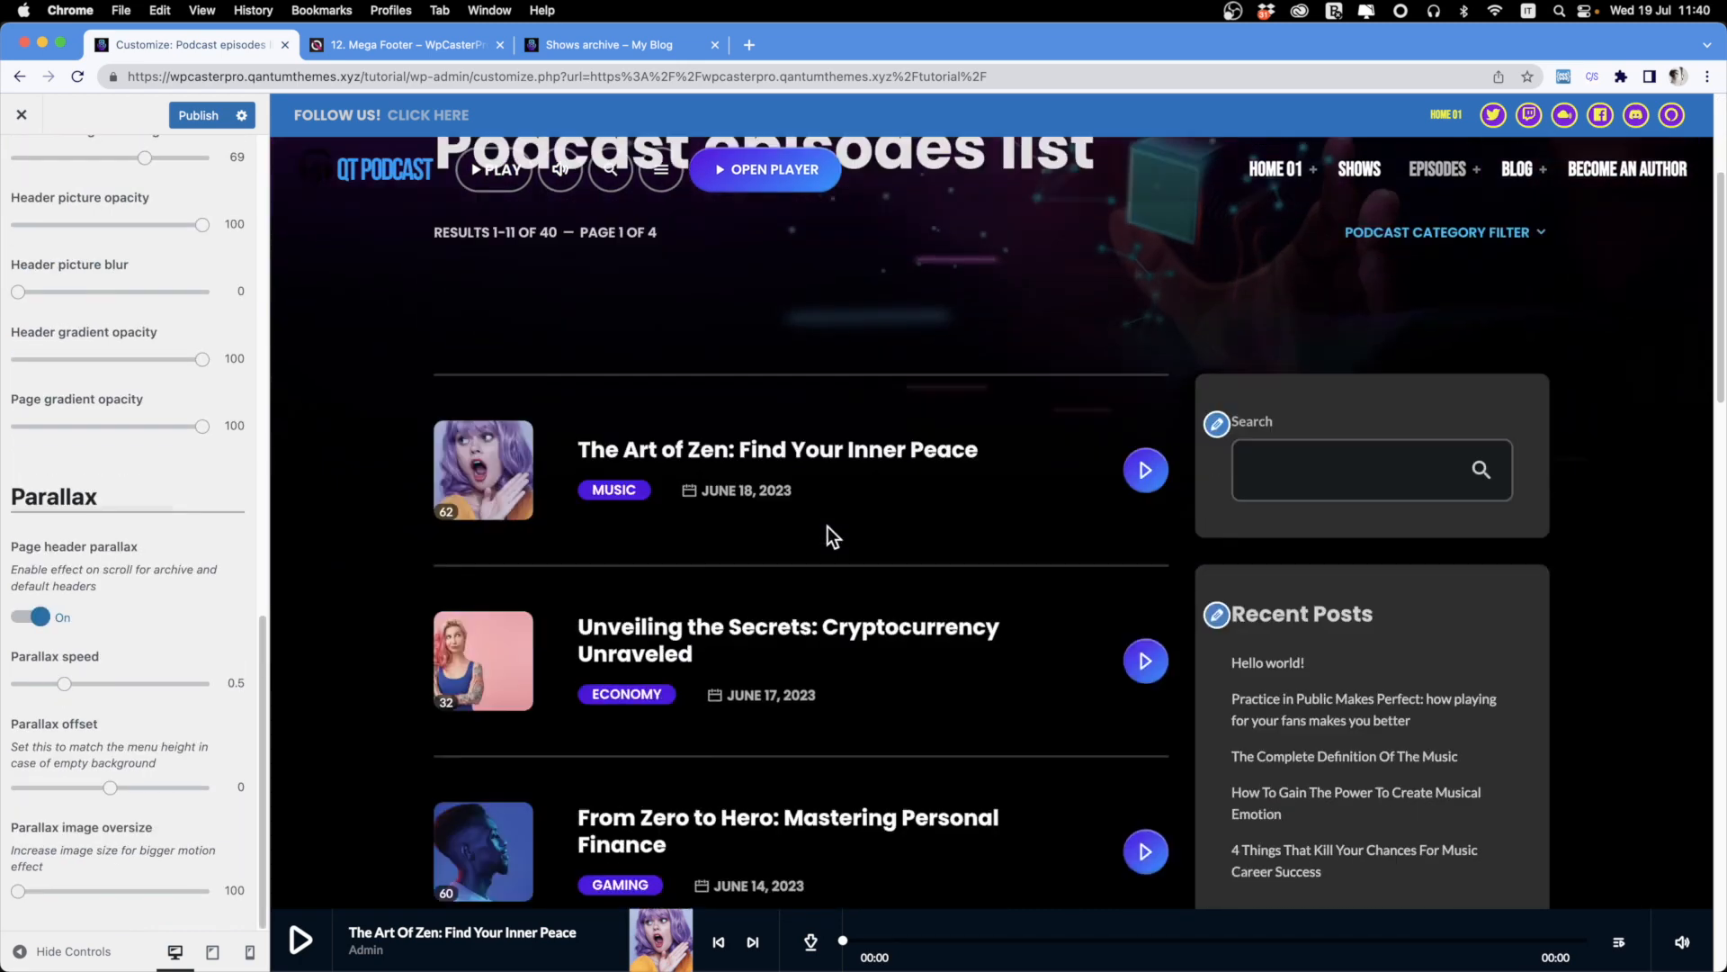
pyautogui.scroll(8, 828, 527)
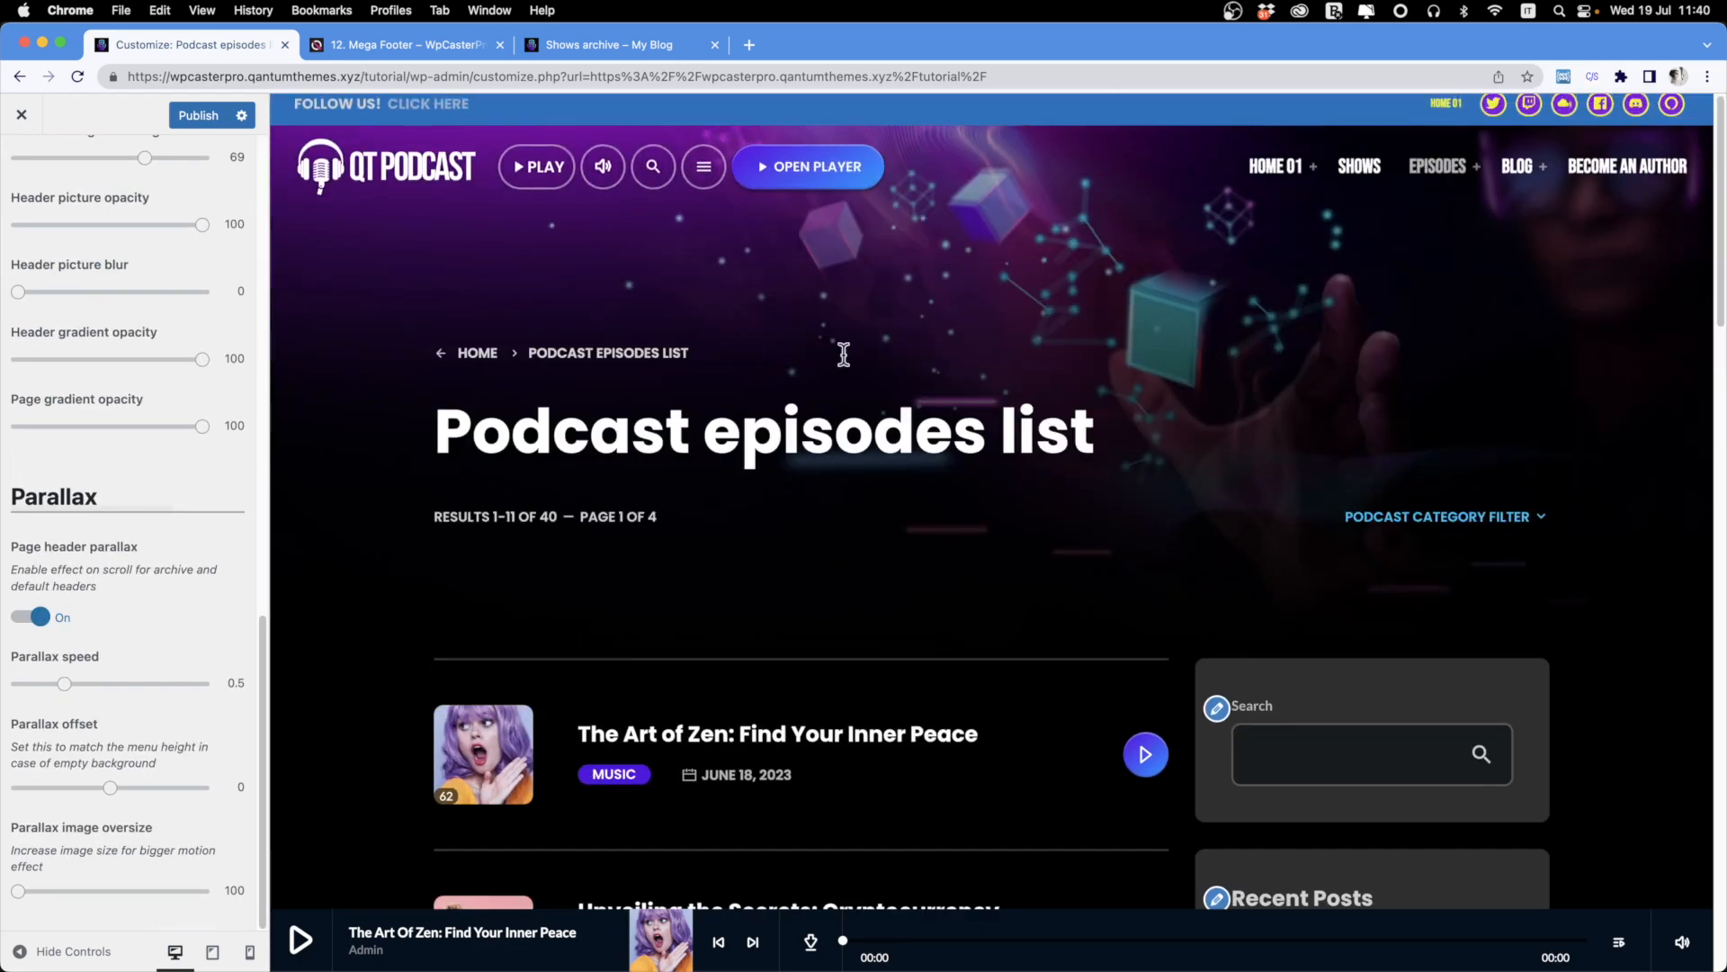
pyautogui.click(33, 622)
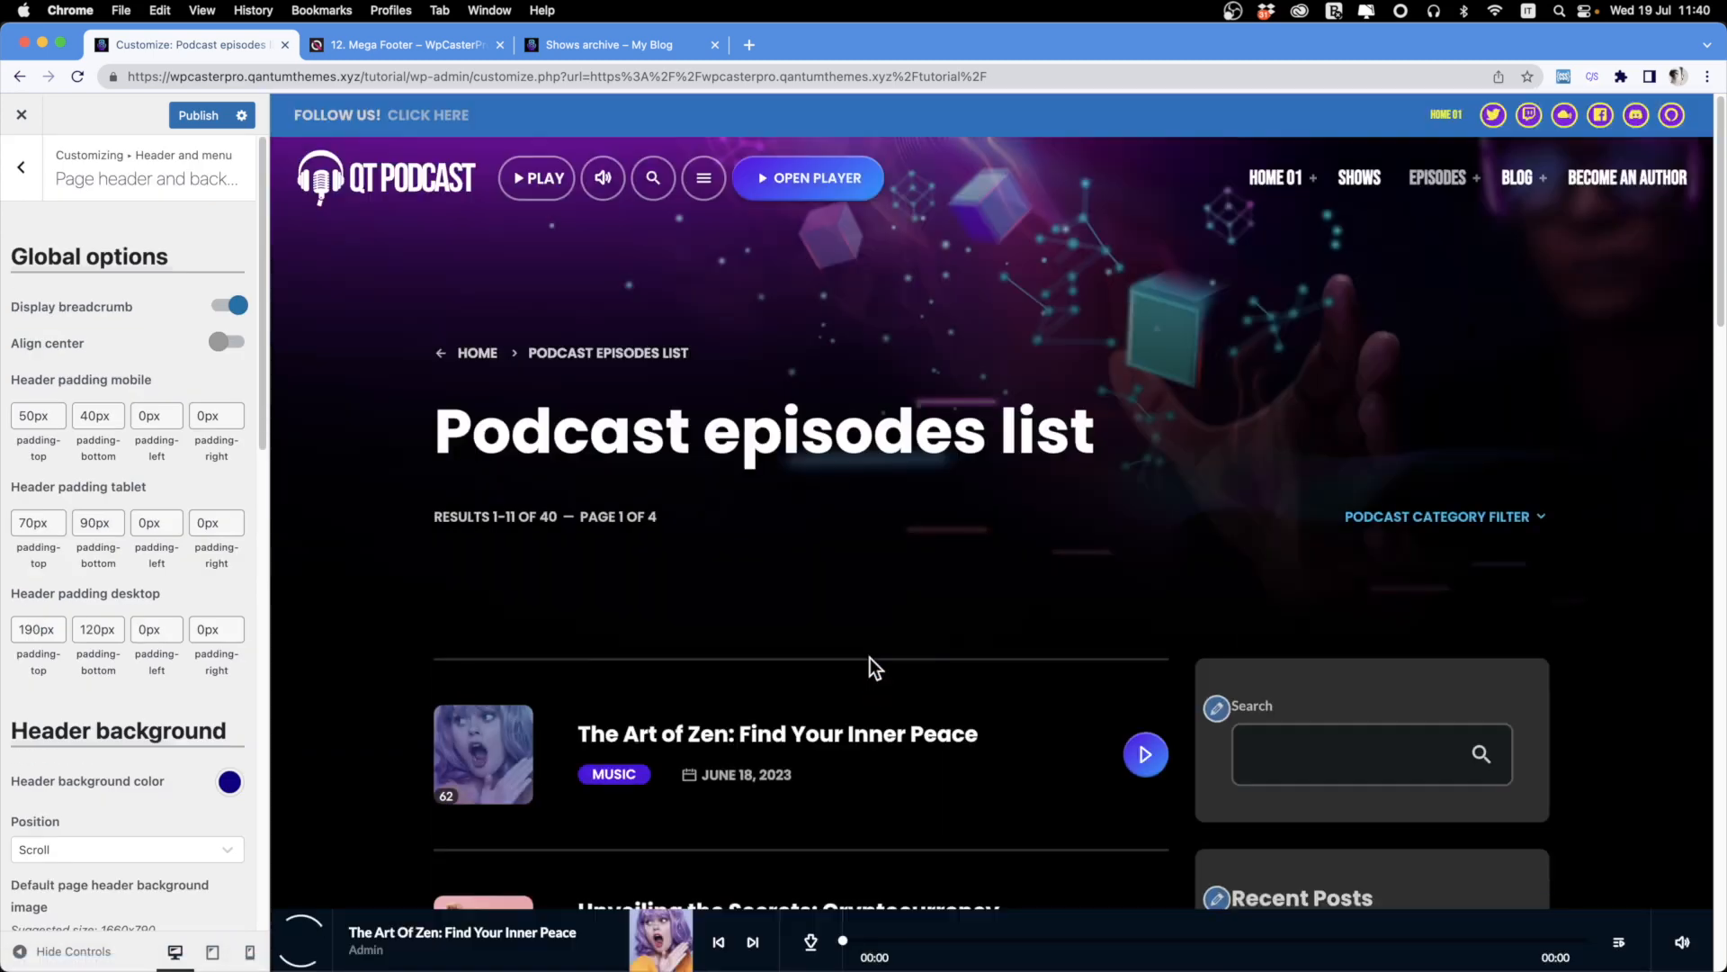
pyautogui.scroll(-5, 871, 666)
pyautogui.scroll(5, 869, 664)
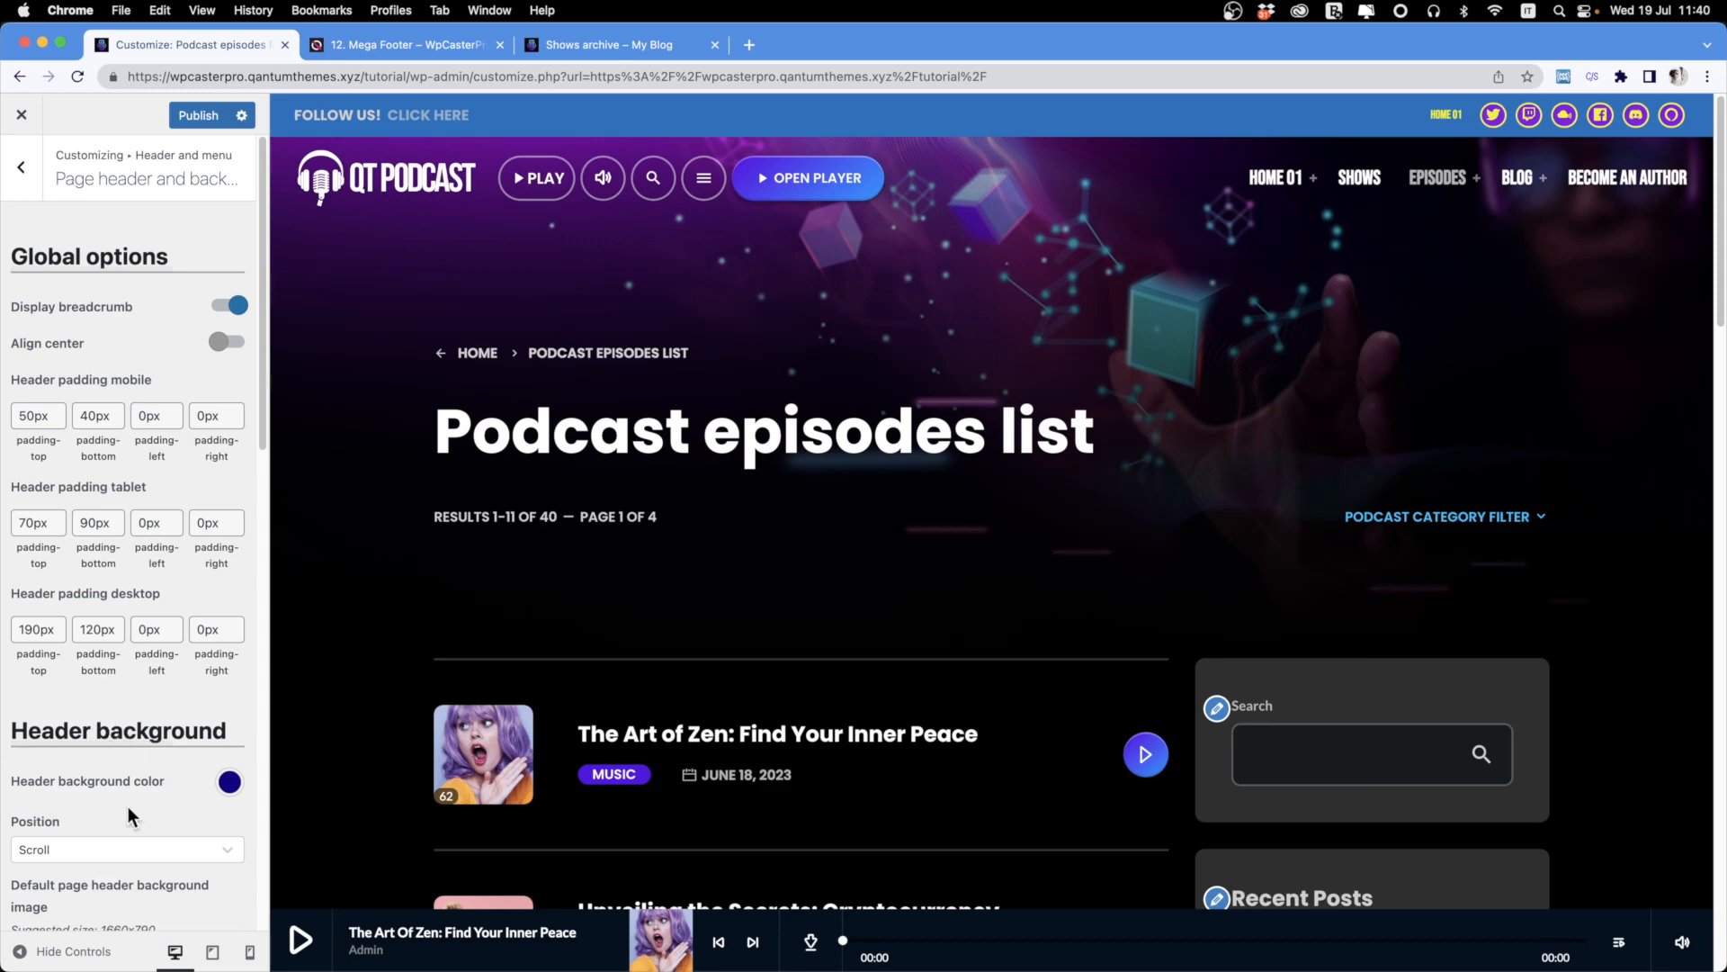
# Set the header background position to Fixed and check its scrolling behaviour on the episodes list page.
pyautogui.scroll(-3, 128, 806)
pyautogui.click(49, 579)
pyautogui.click(60, 651)
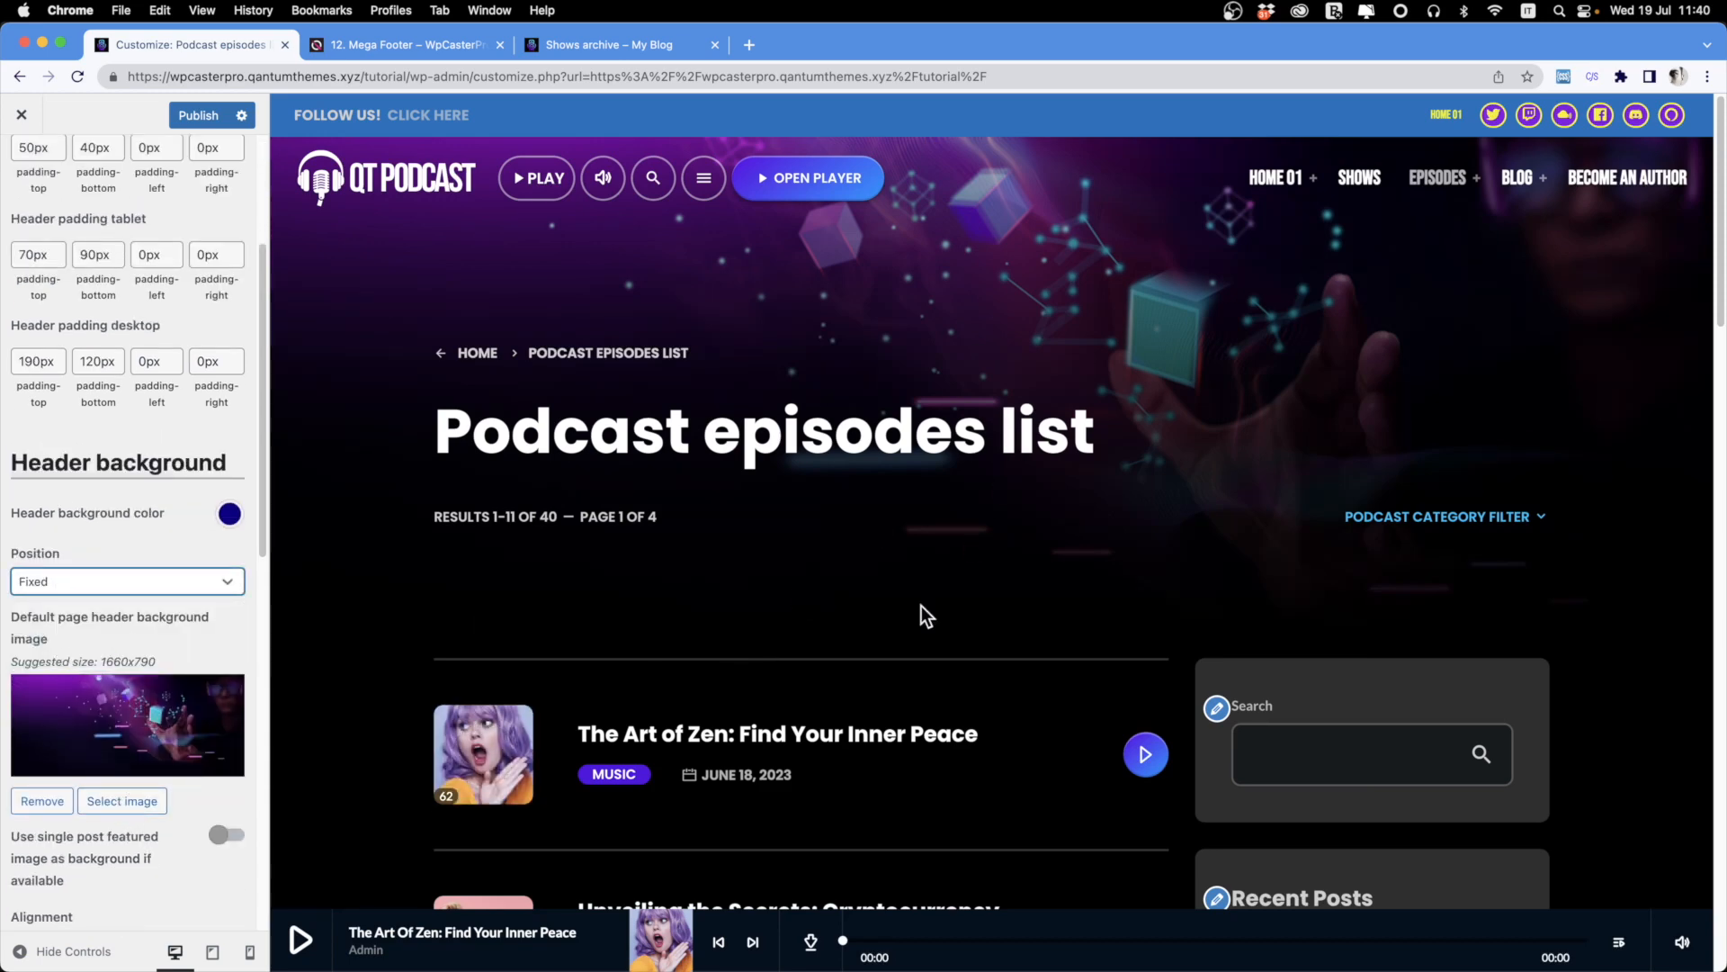
pyautogui.scroll(-4, 921, 605)
pyautogui.scroll(4, 919, 603)
pyautogui.scroll(-20, 920, 603)
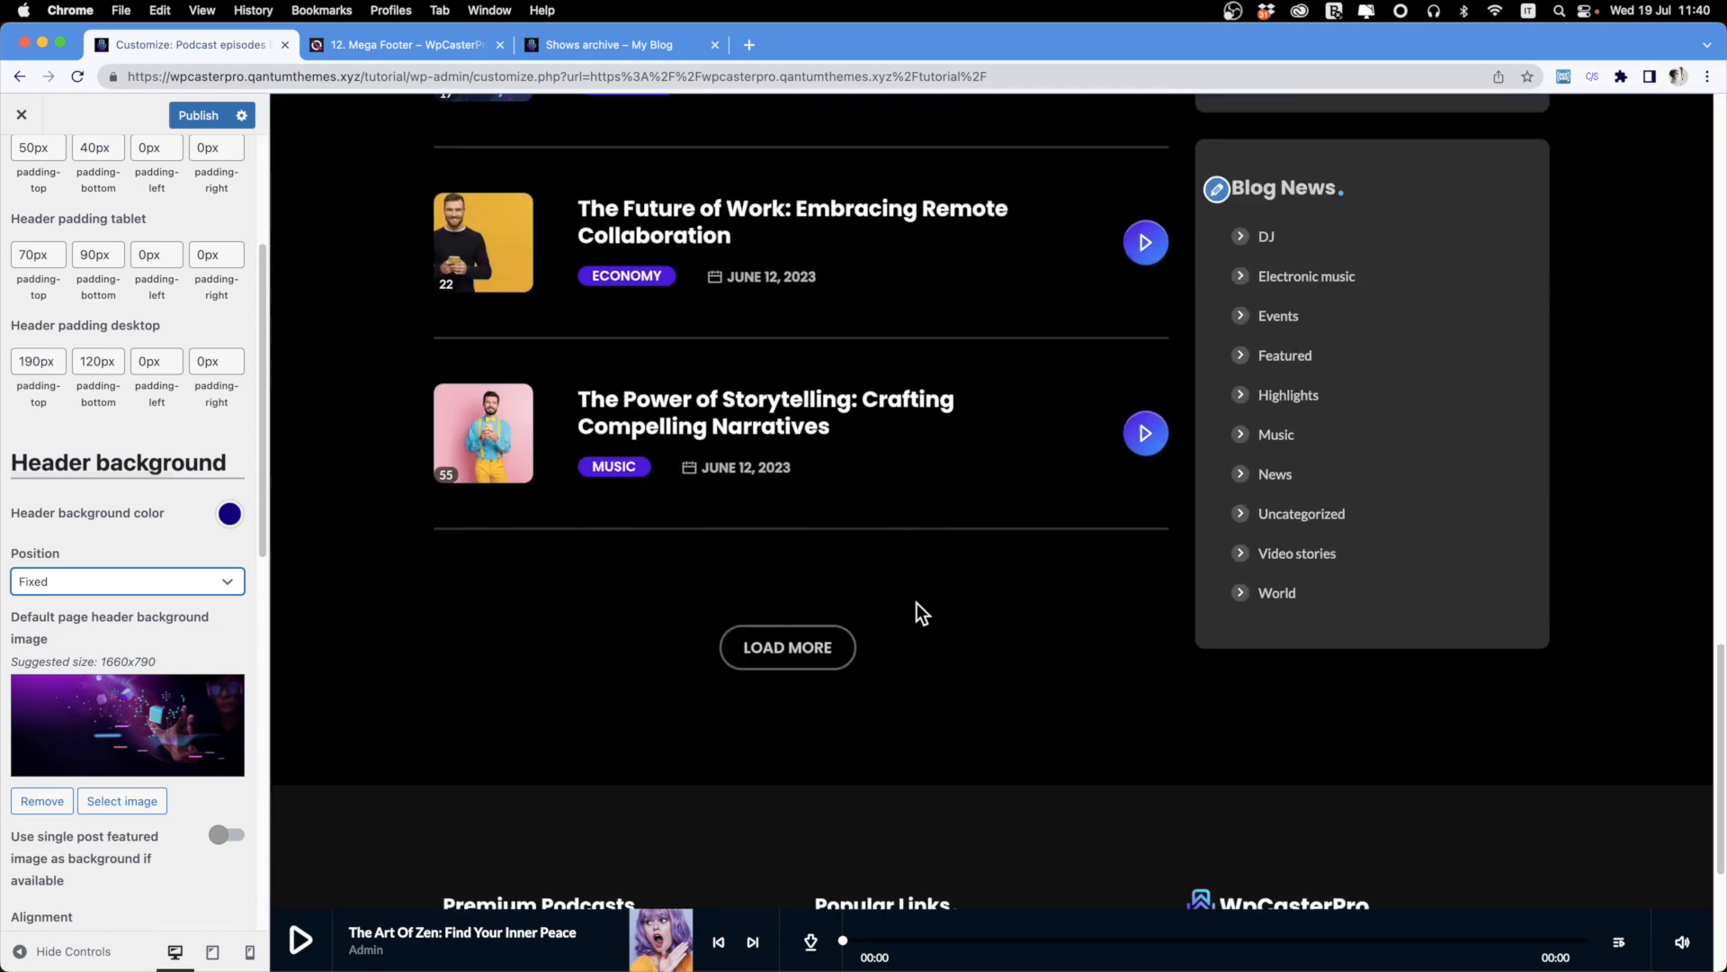
pyautogui.scroll(-2, 117, 619)
pyautogui.scroll(-5, 106, 603)
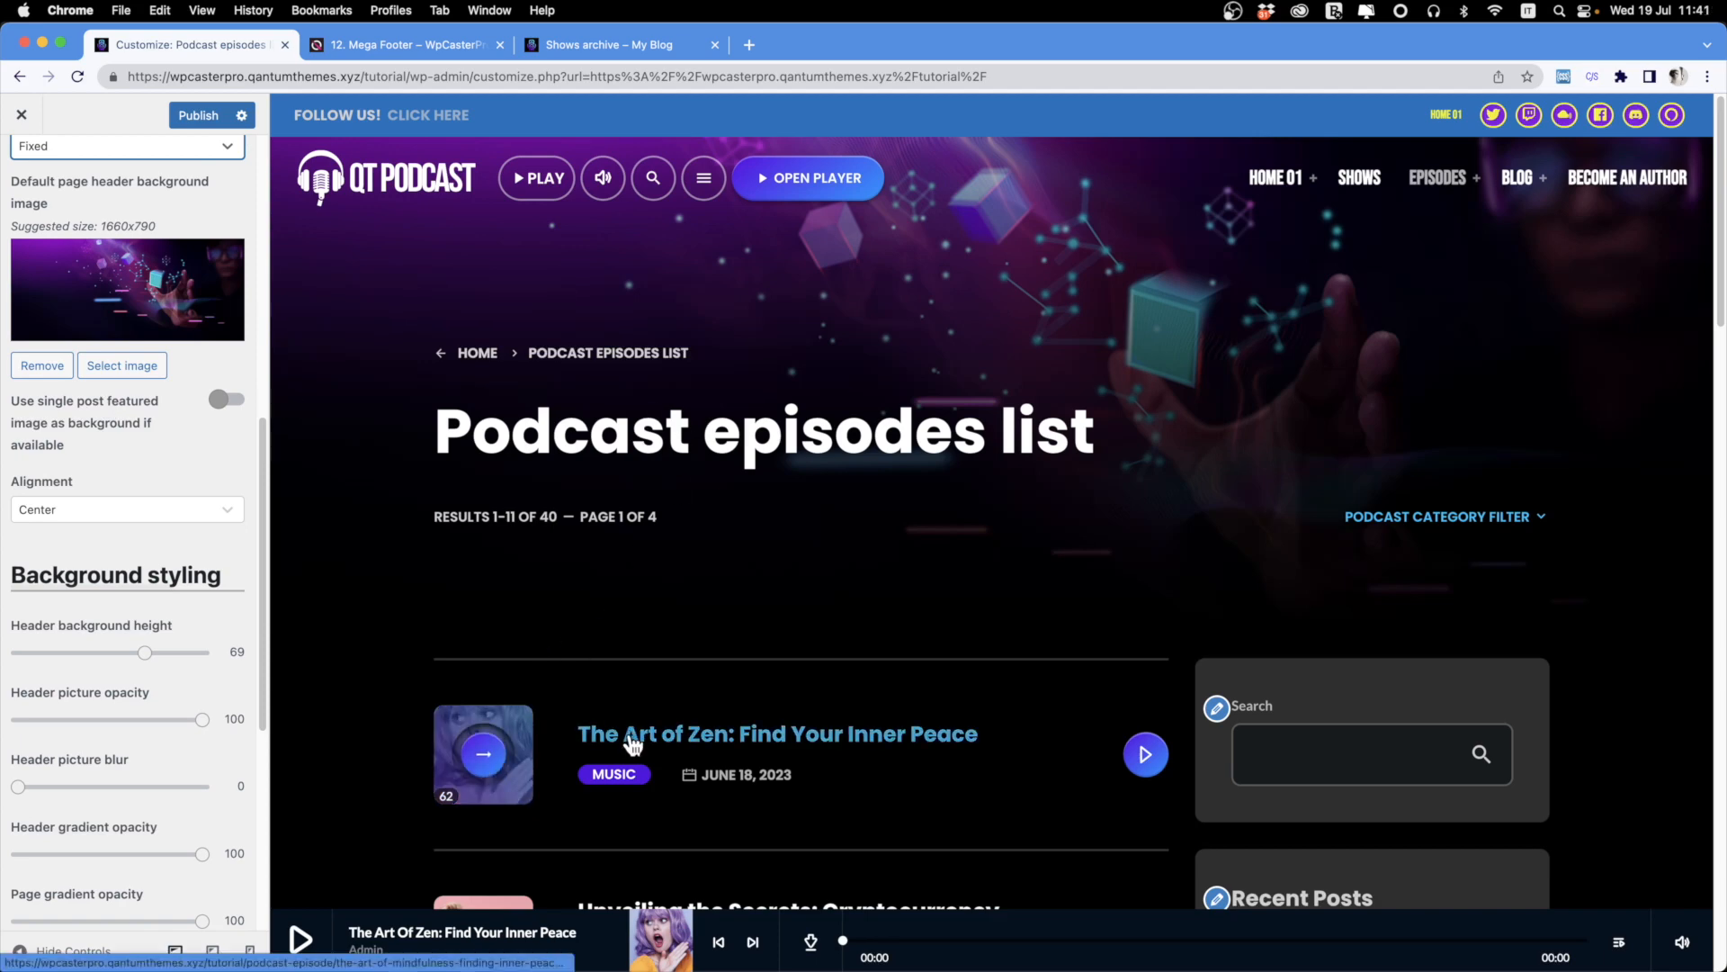
# Preview the episode The Art of Zen: Find Your Inner Peace and load the tutorial site's live home page in a new browser tab.
pyautogui.click(751, 739)
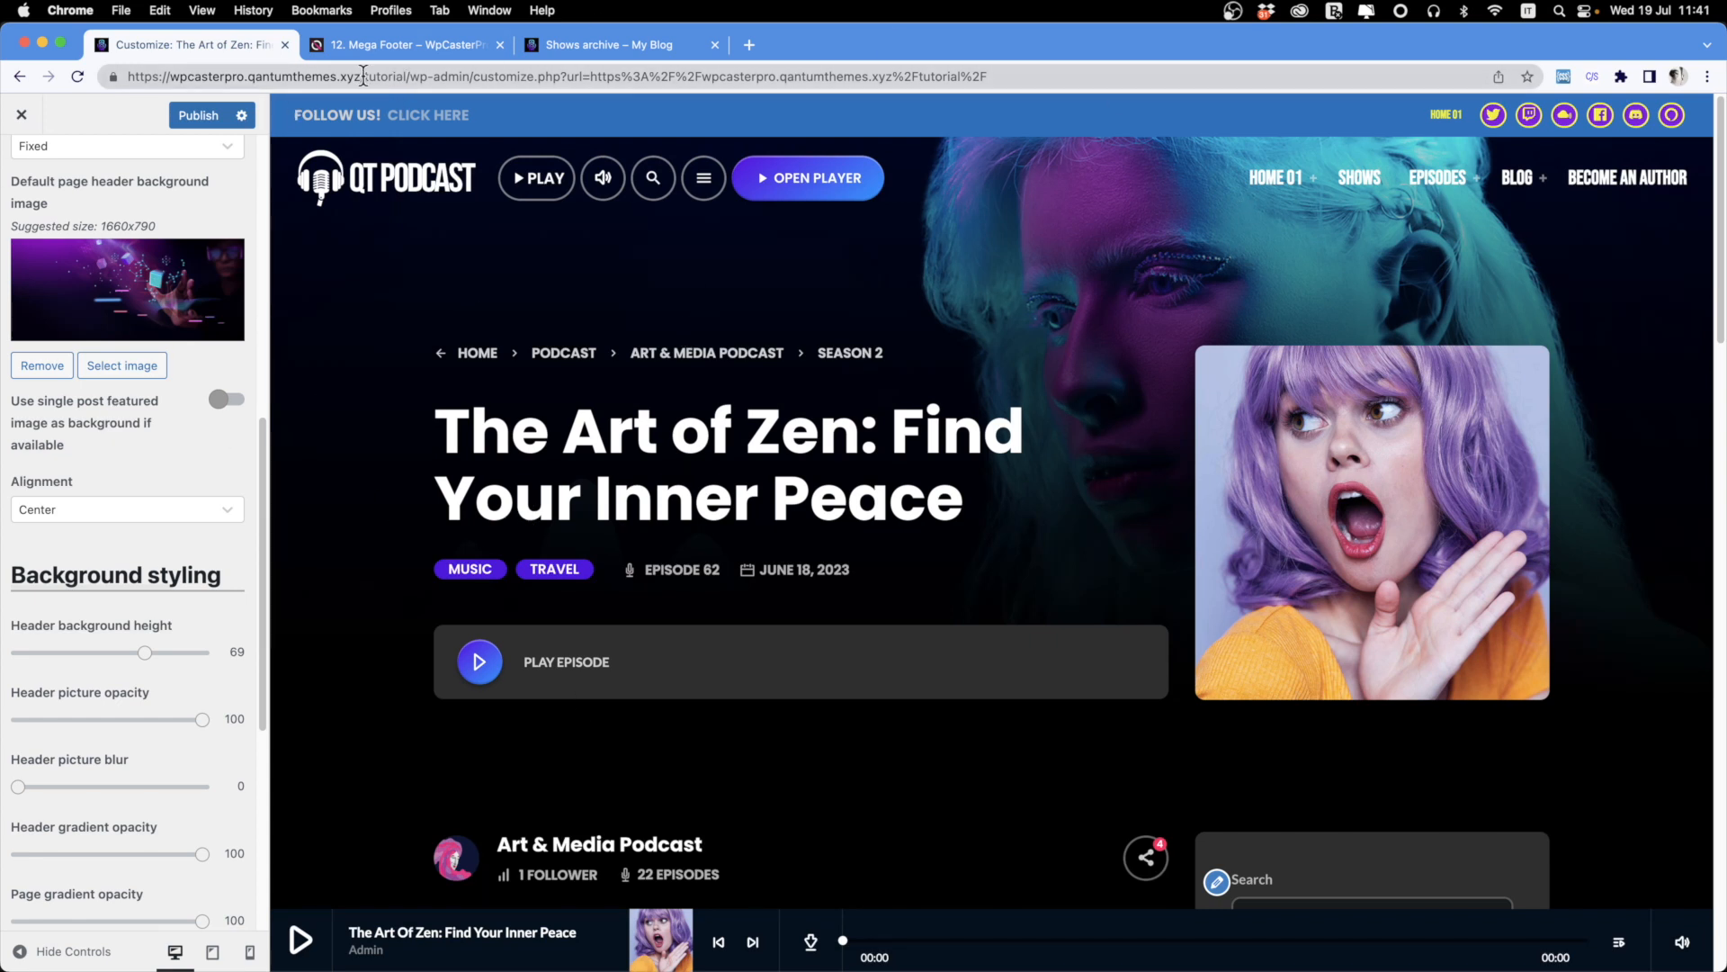
pyautogui.moveTo(409, 75); pyautogui.dragTo(9, 126)
pyautogui.press('super+c')
pyautogui.press('super+t')
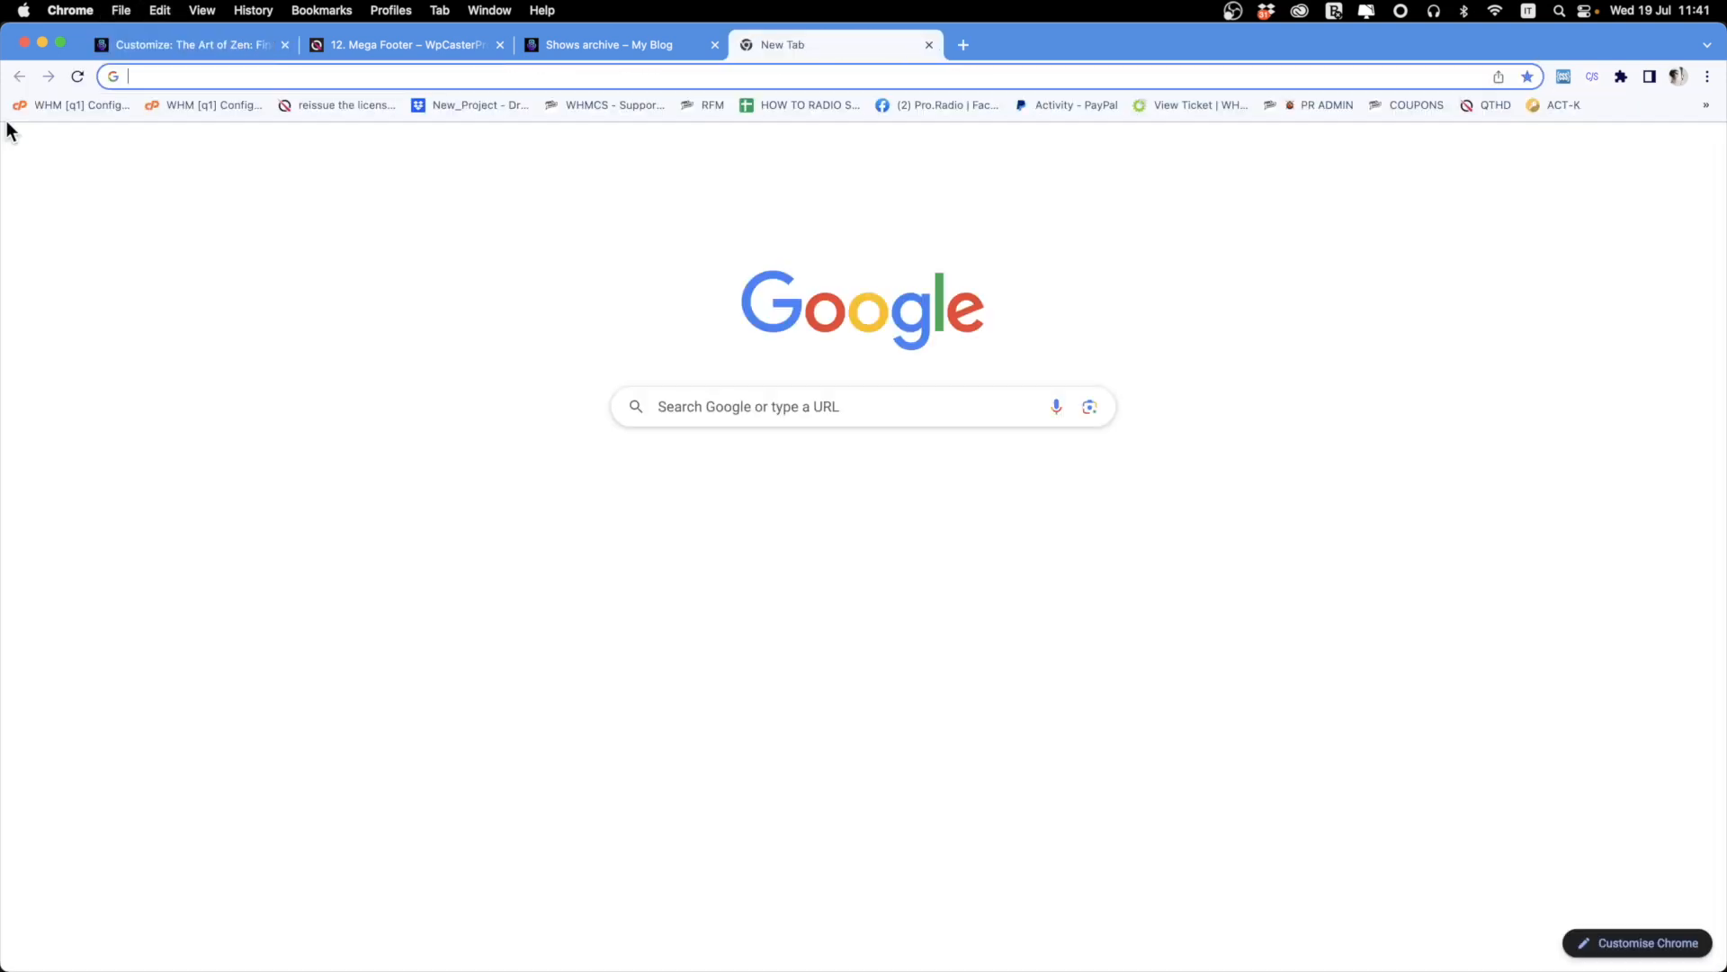
pyautogui.press('super+v')
pyautogui.press('Return')
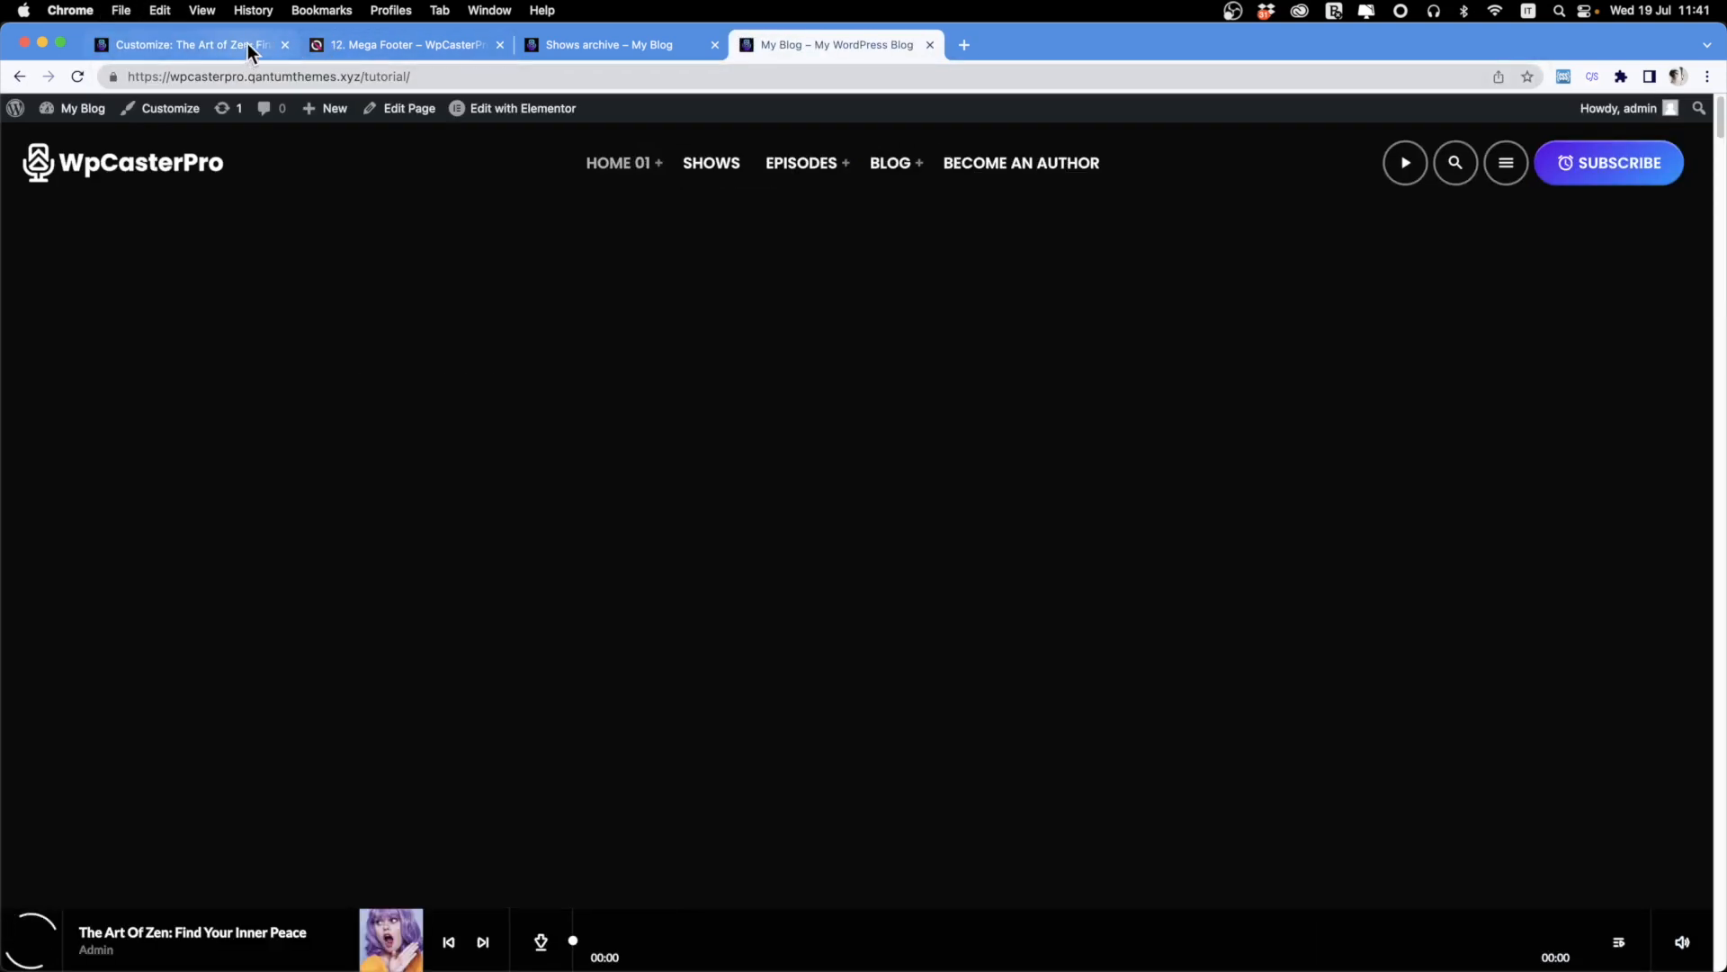
# Return to the customizer, enable the single post featured image as header background and publish the changes.
pyautogui.click(155, 46)
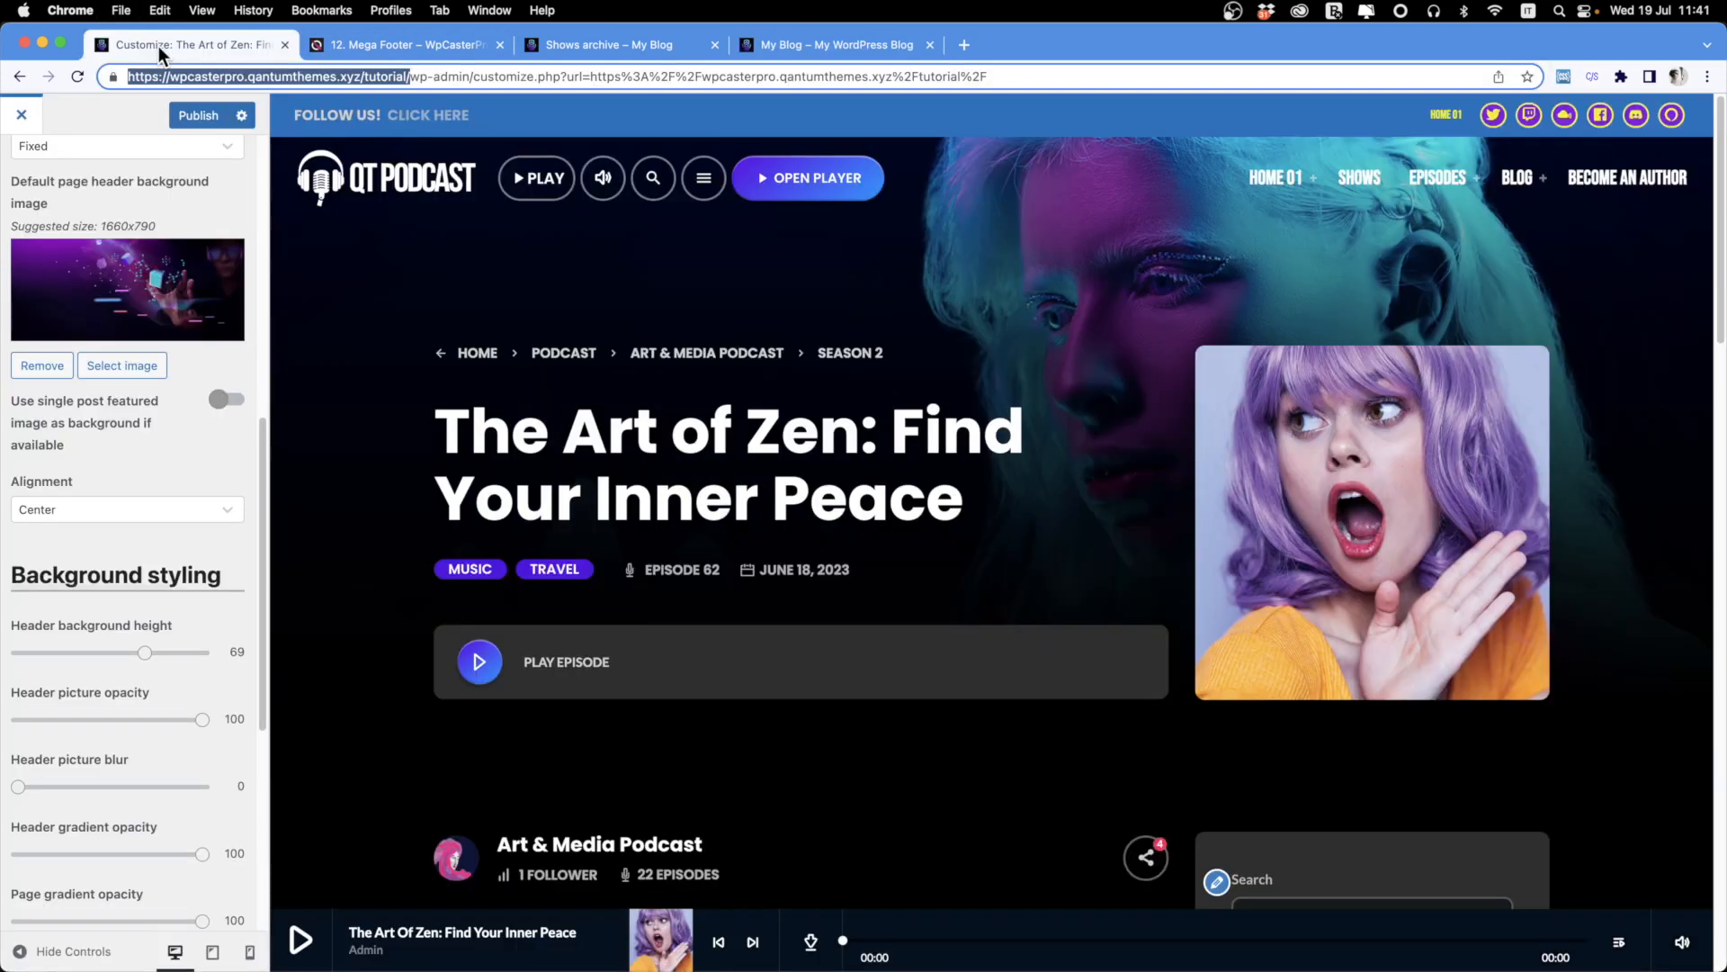
pyautogui.click(223, 408)
pyautogui.scroll(8, 126, 360)
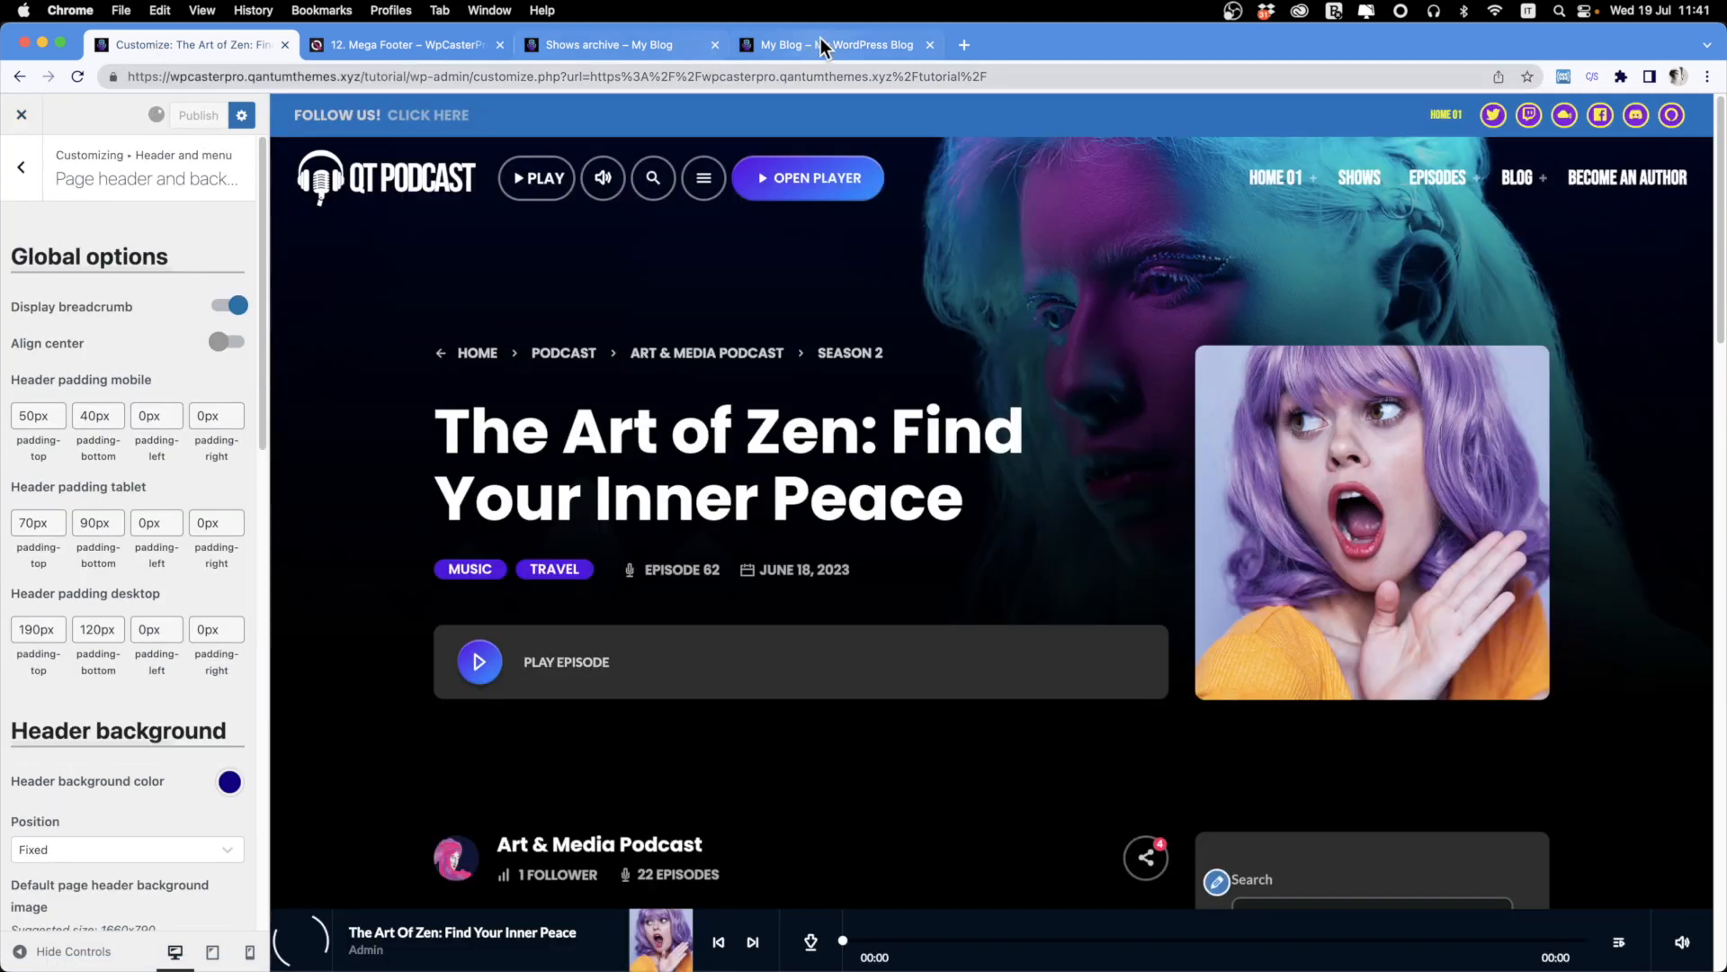
# Open the episode The Art of Zen: Find Your Inner Peace on the live site and start editing it.
pyautogui.click(821, 42)
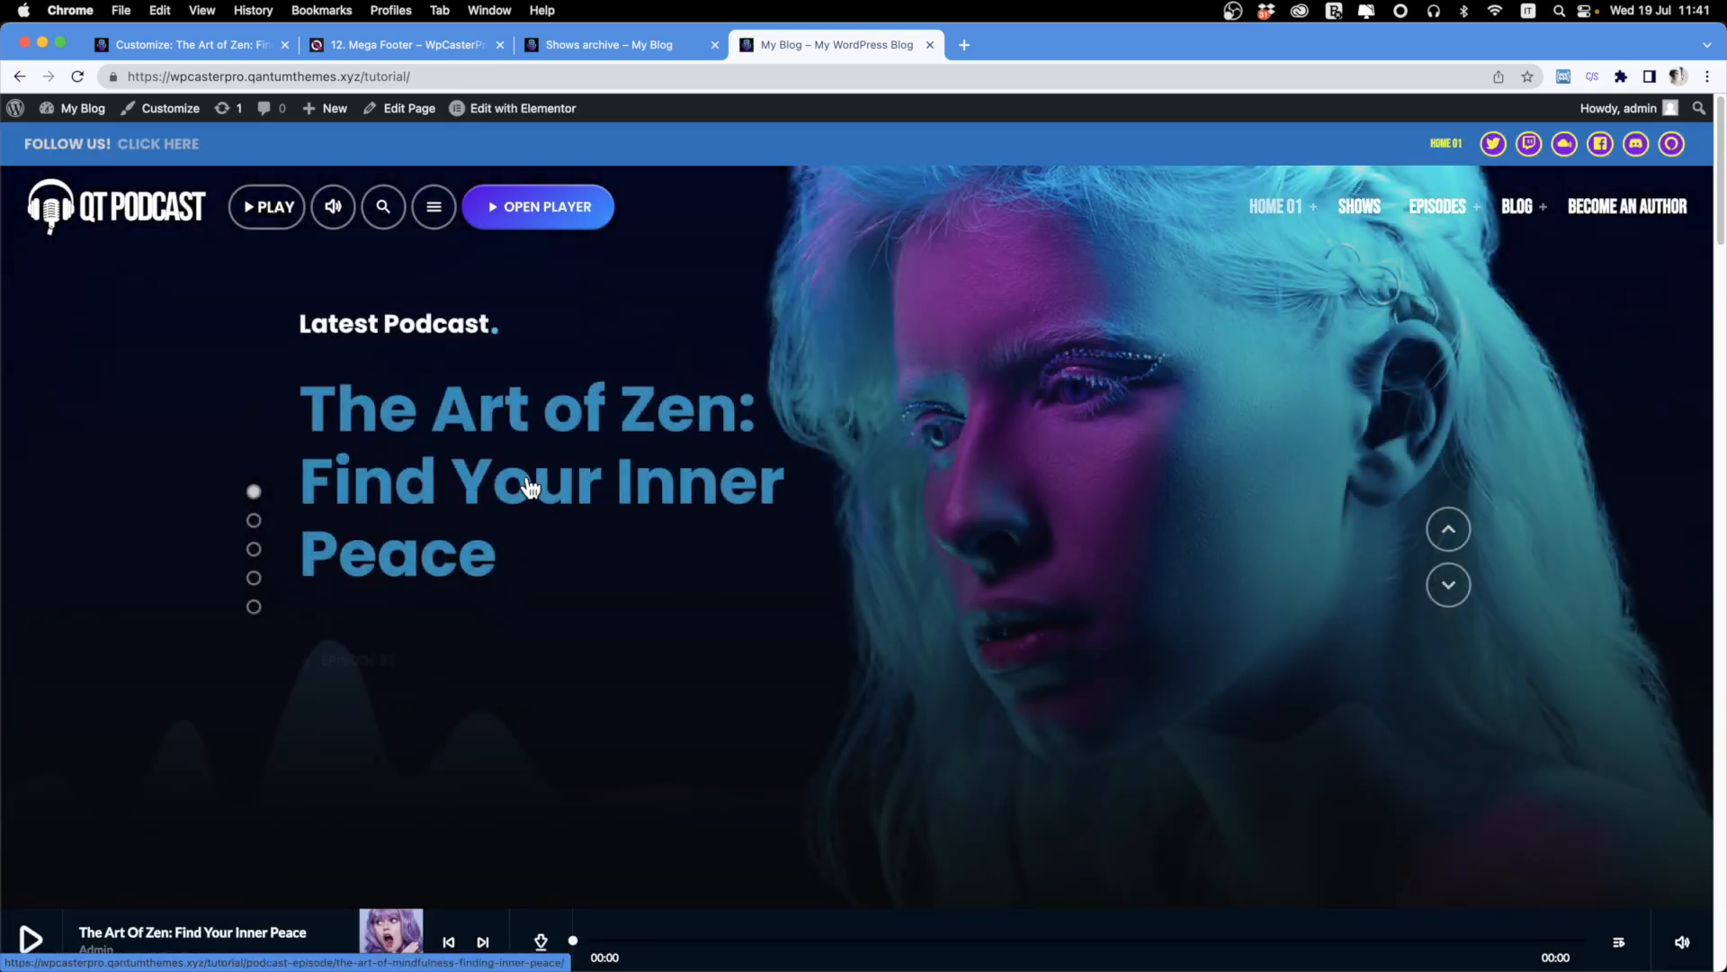
pyautogui.click(531, 486)
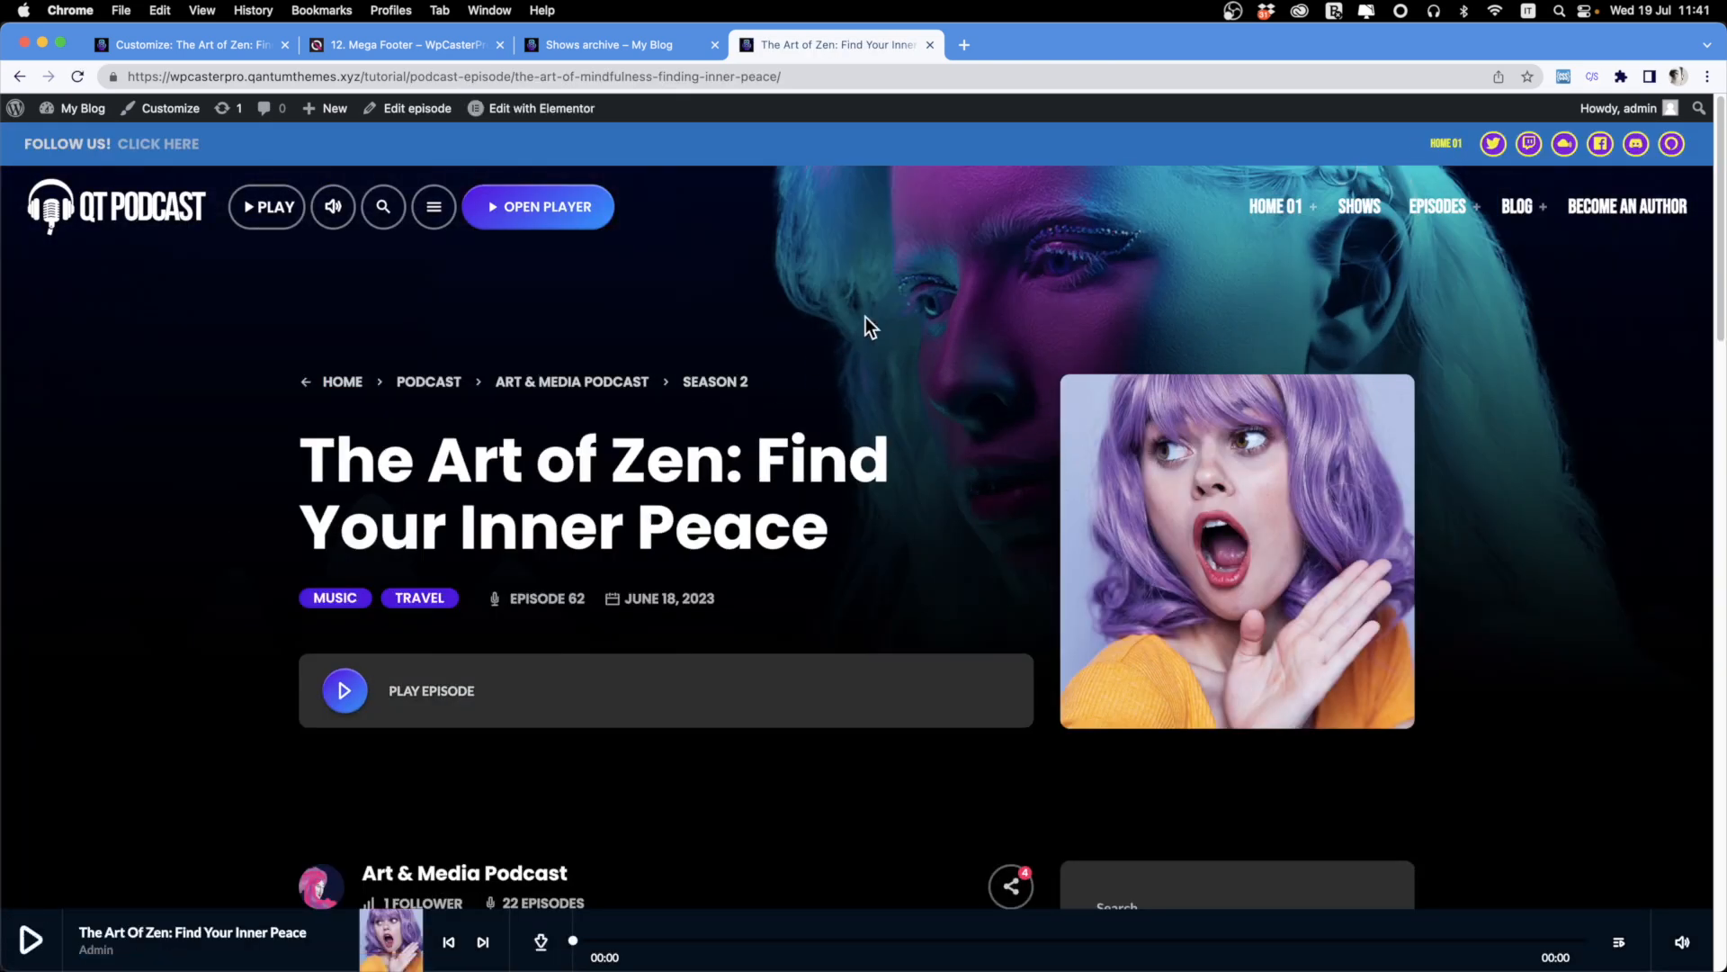
pyautogui.click(414, 109)
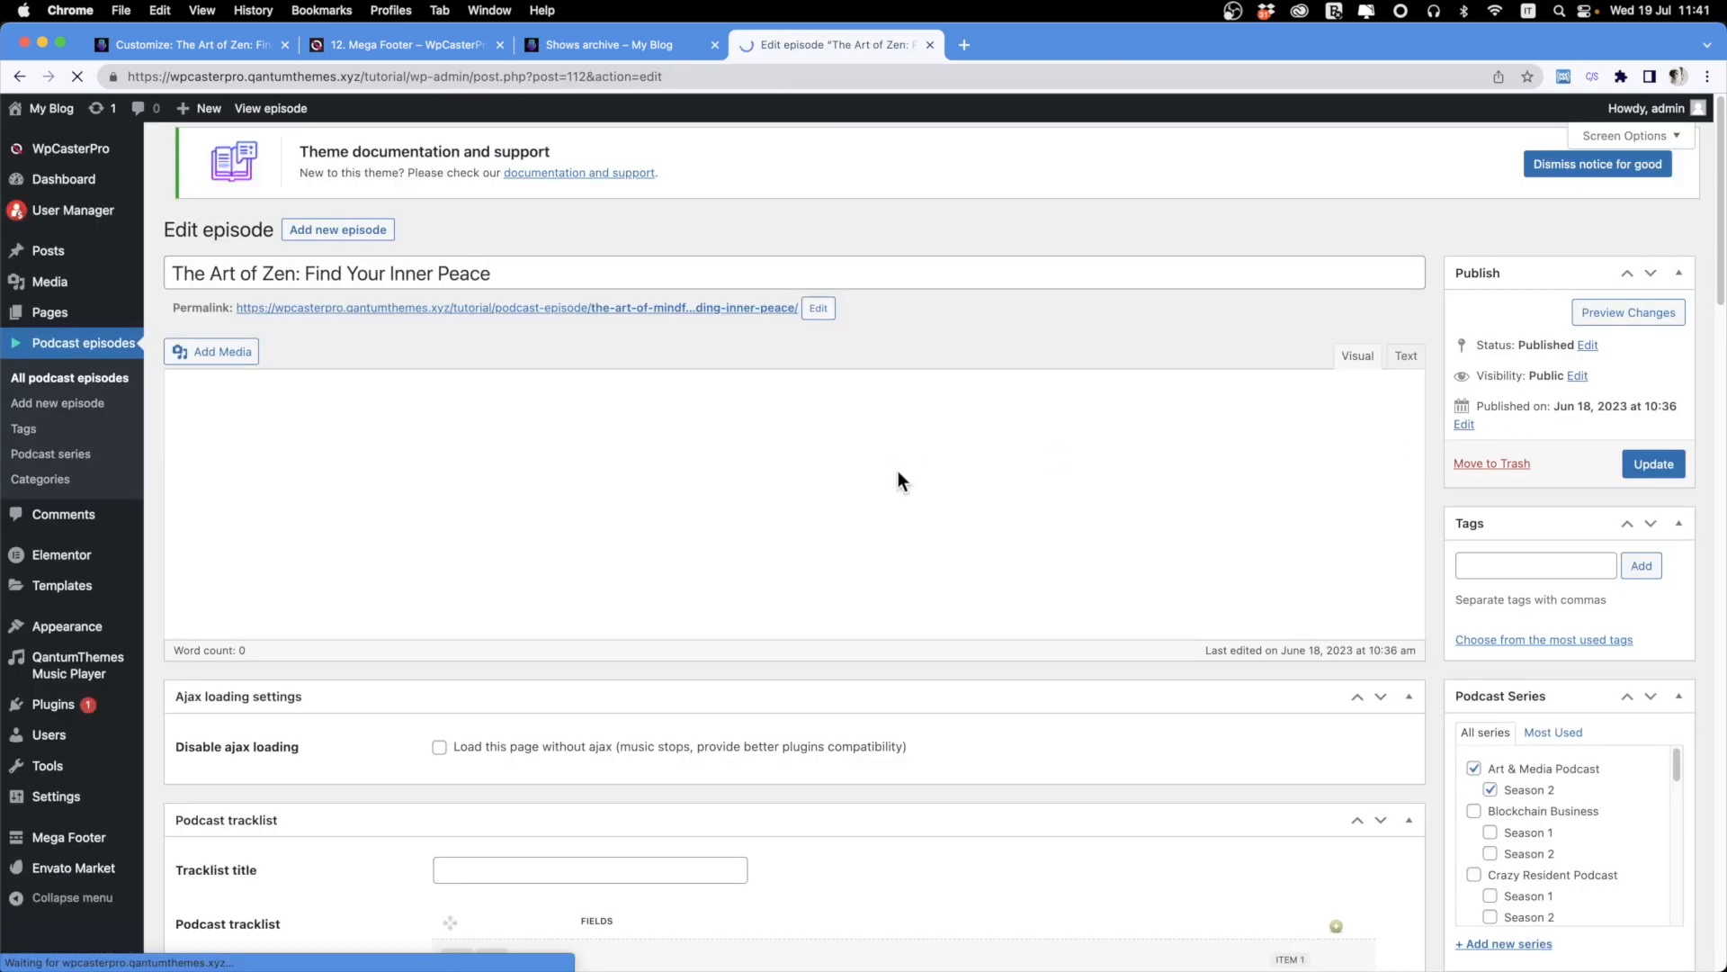
# Remove the episode's custom header and slideshow background image, update the episode and view its live page.
pyautogui.scroll(-15, 914, 459)
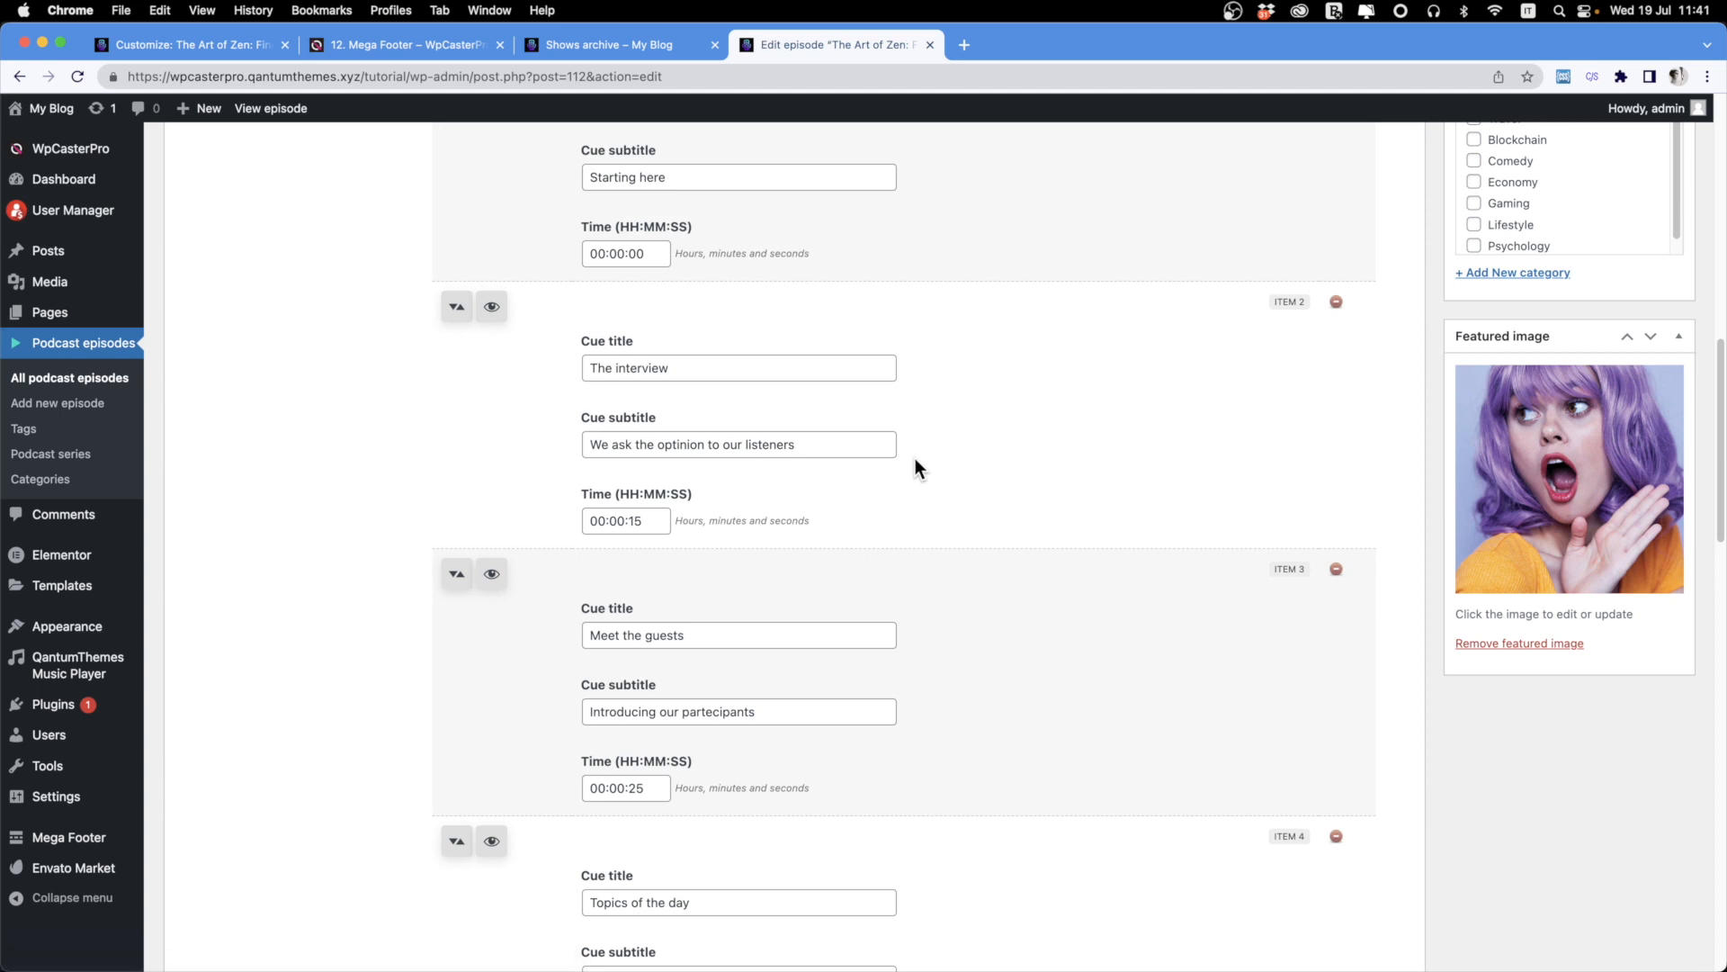
pyautogui.scroll(-8, 913, 459)
pyautogui.scroll(-8, 1588, 385)
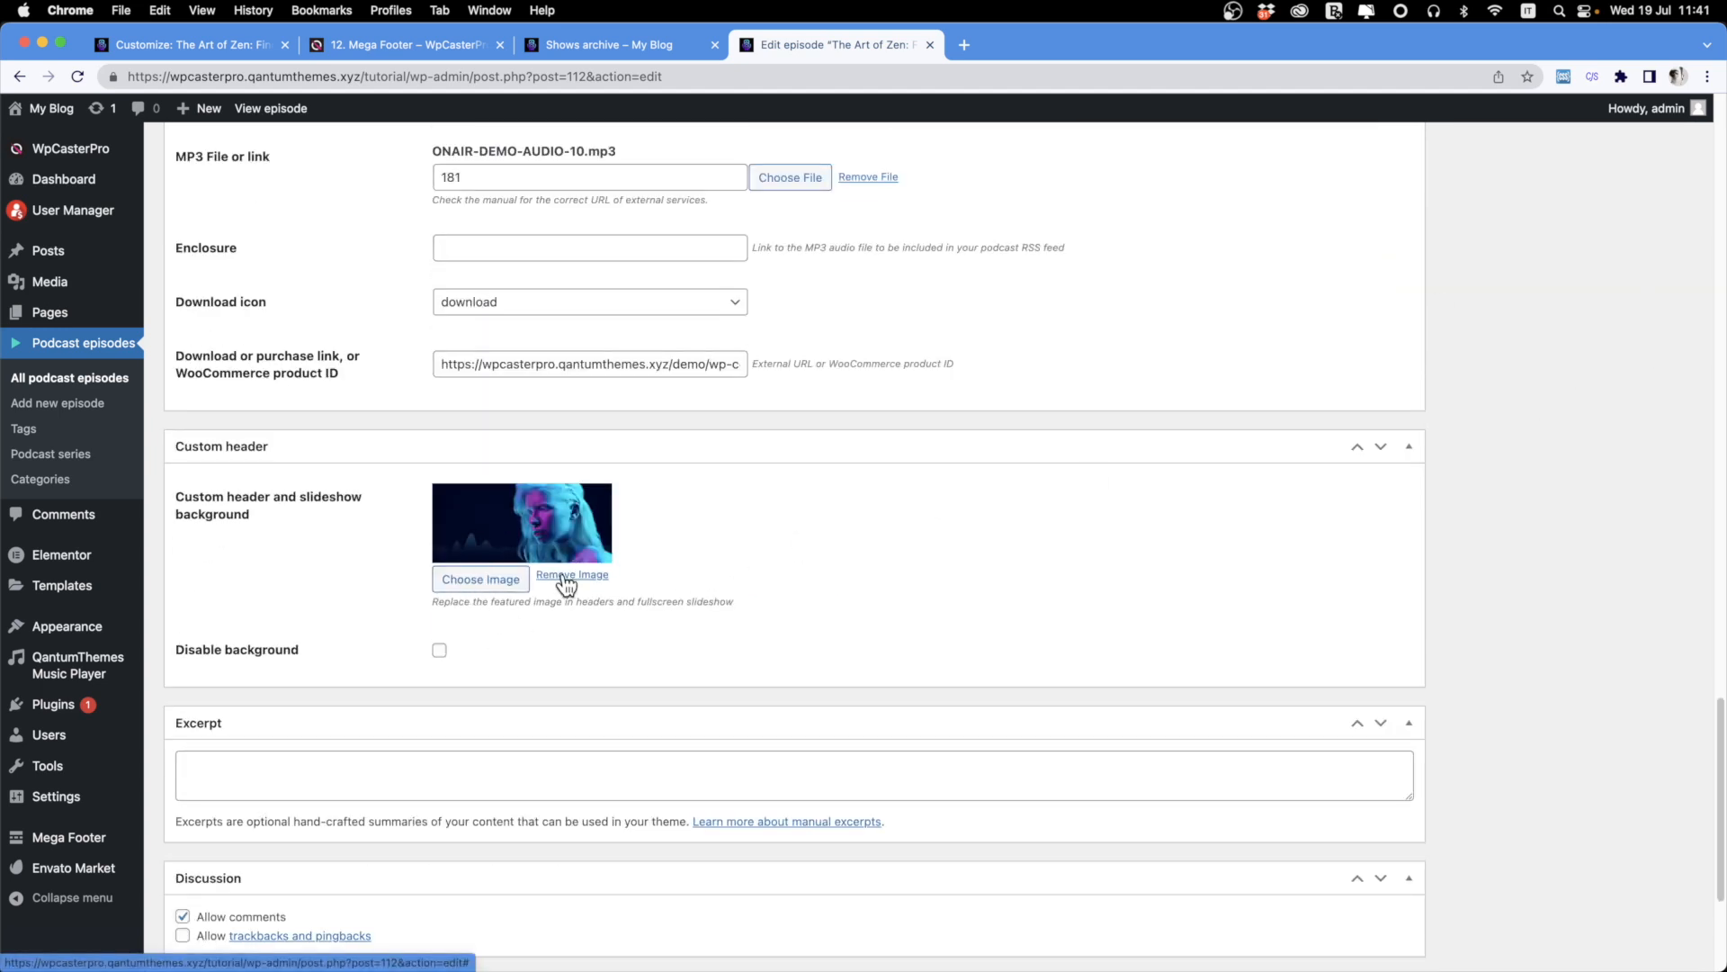
pyautogui.click(596, 578)
pyautogui.scroll(20, 1557, 644)
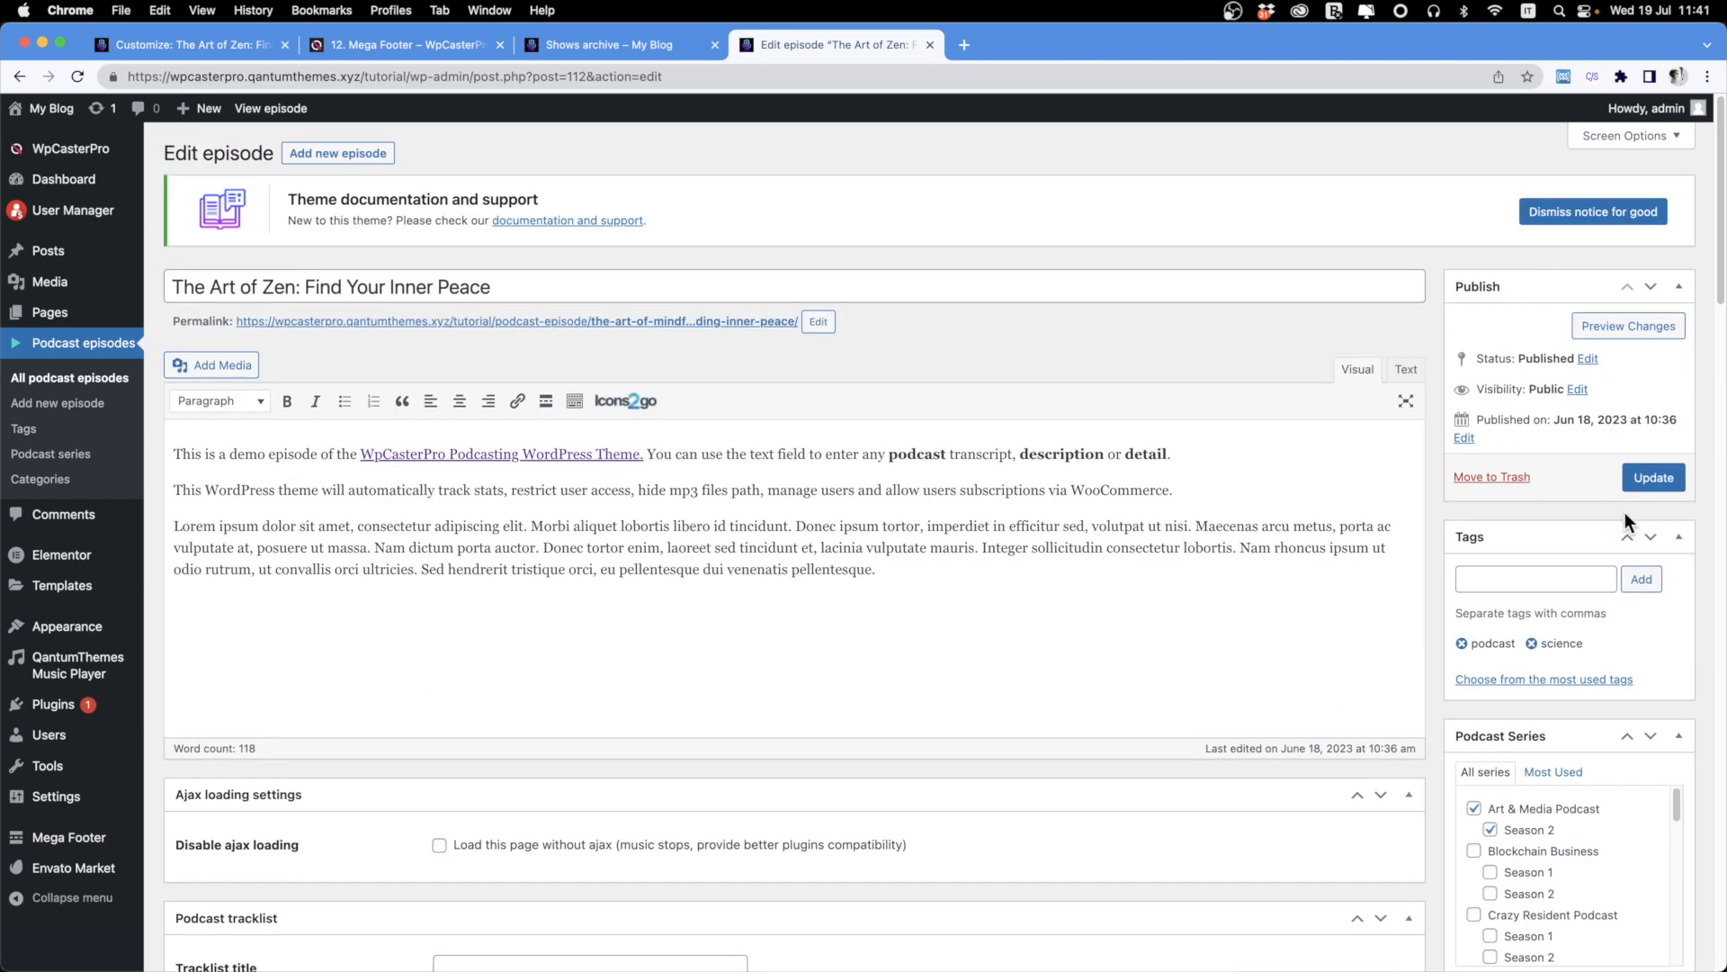
pyautogui.click(1652, 478)
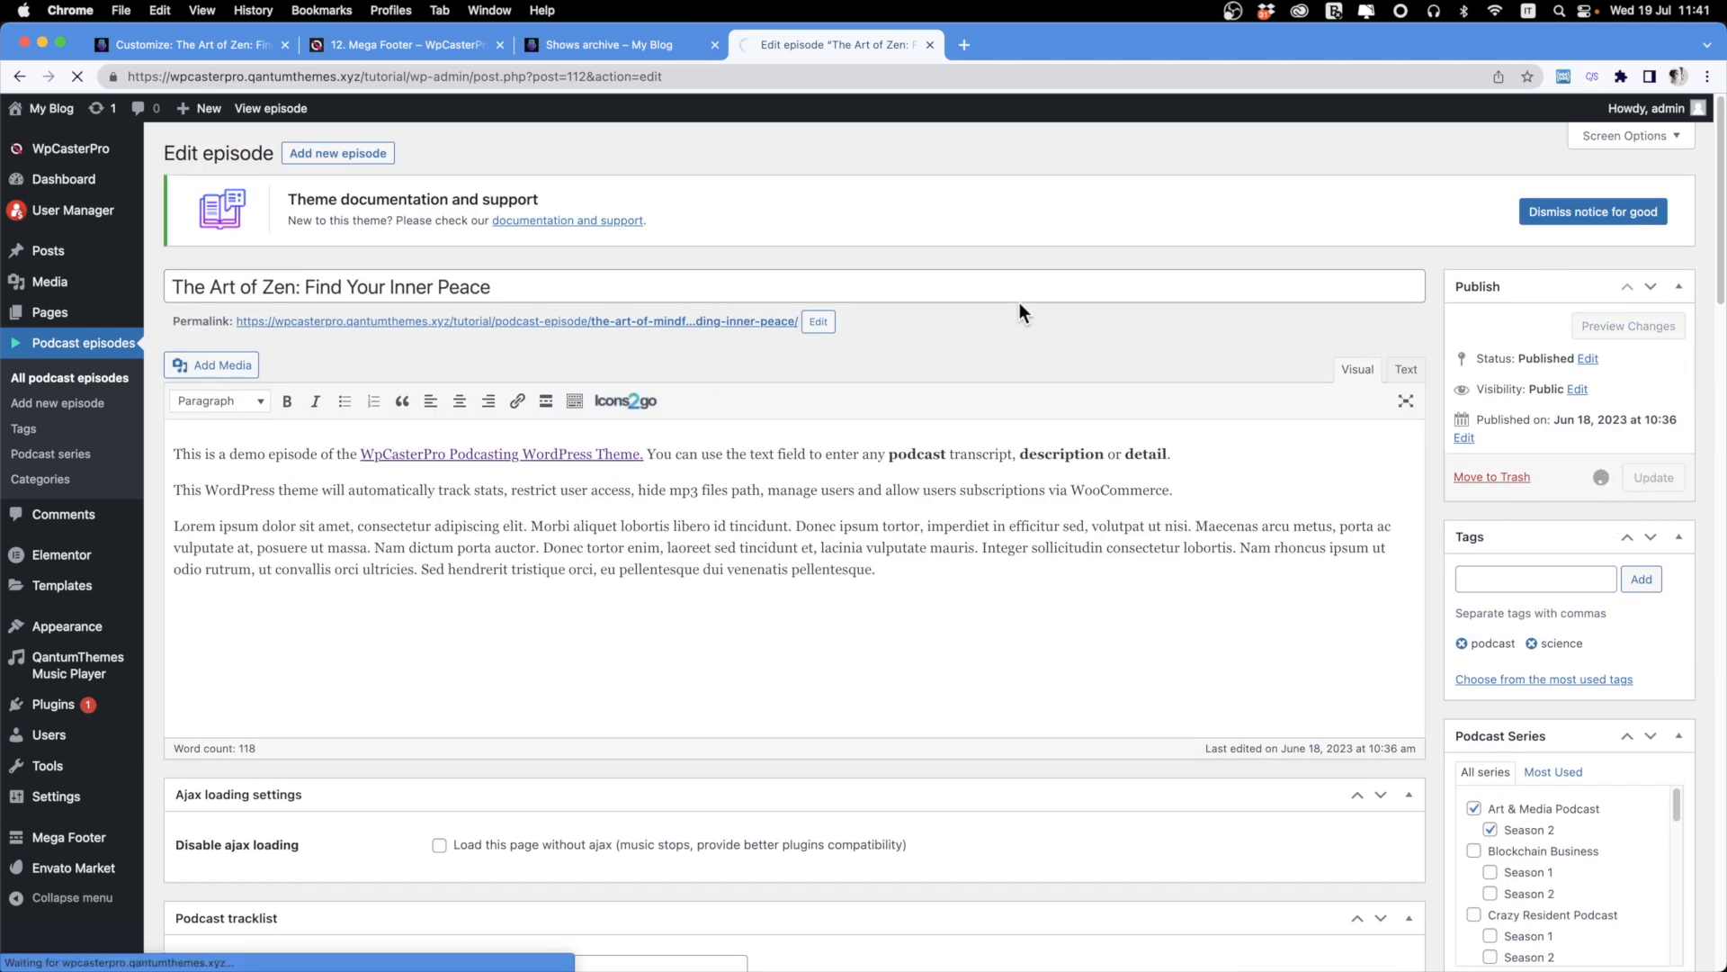
pyautogui.click(686, 372)
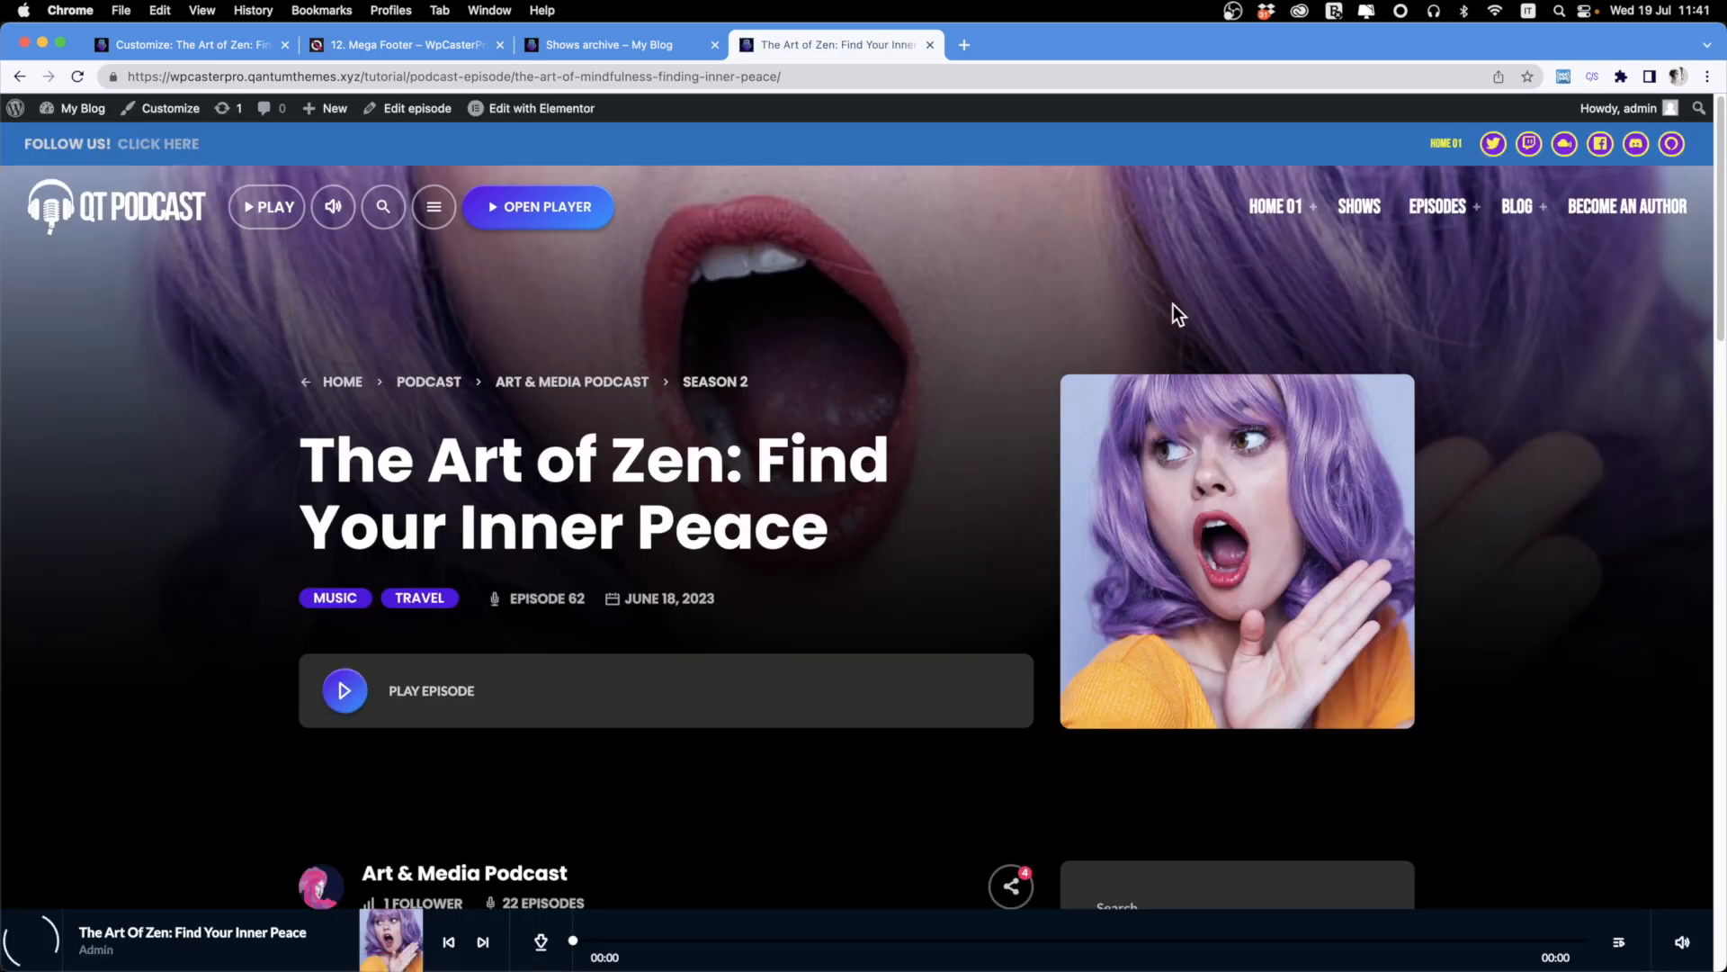
# Disable the single post featured image as header background in the customizer, publish, and reload the live episode page.
pyautogui.click(193, 47)
pyautogui.scroll(-6, 175, 755)
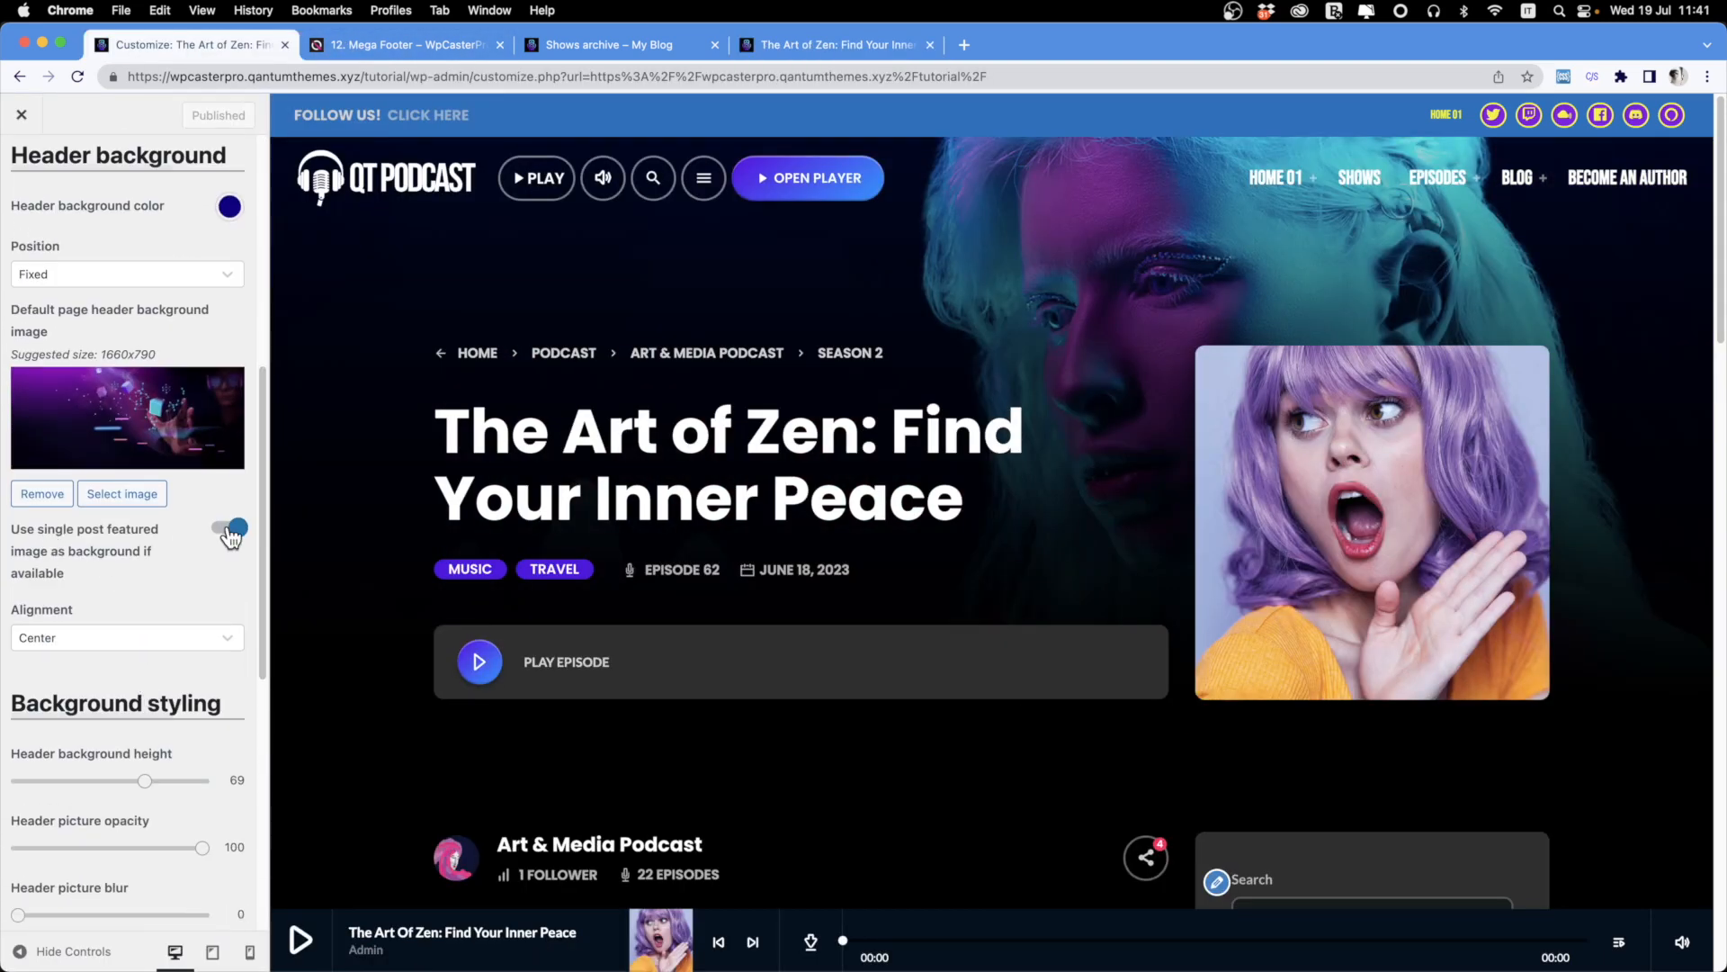
pyautogui.click(231, 532)
pyautogui.scroll(6, 227, 526)
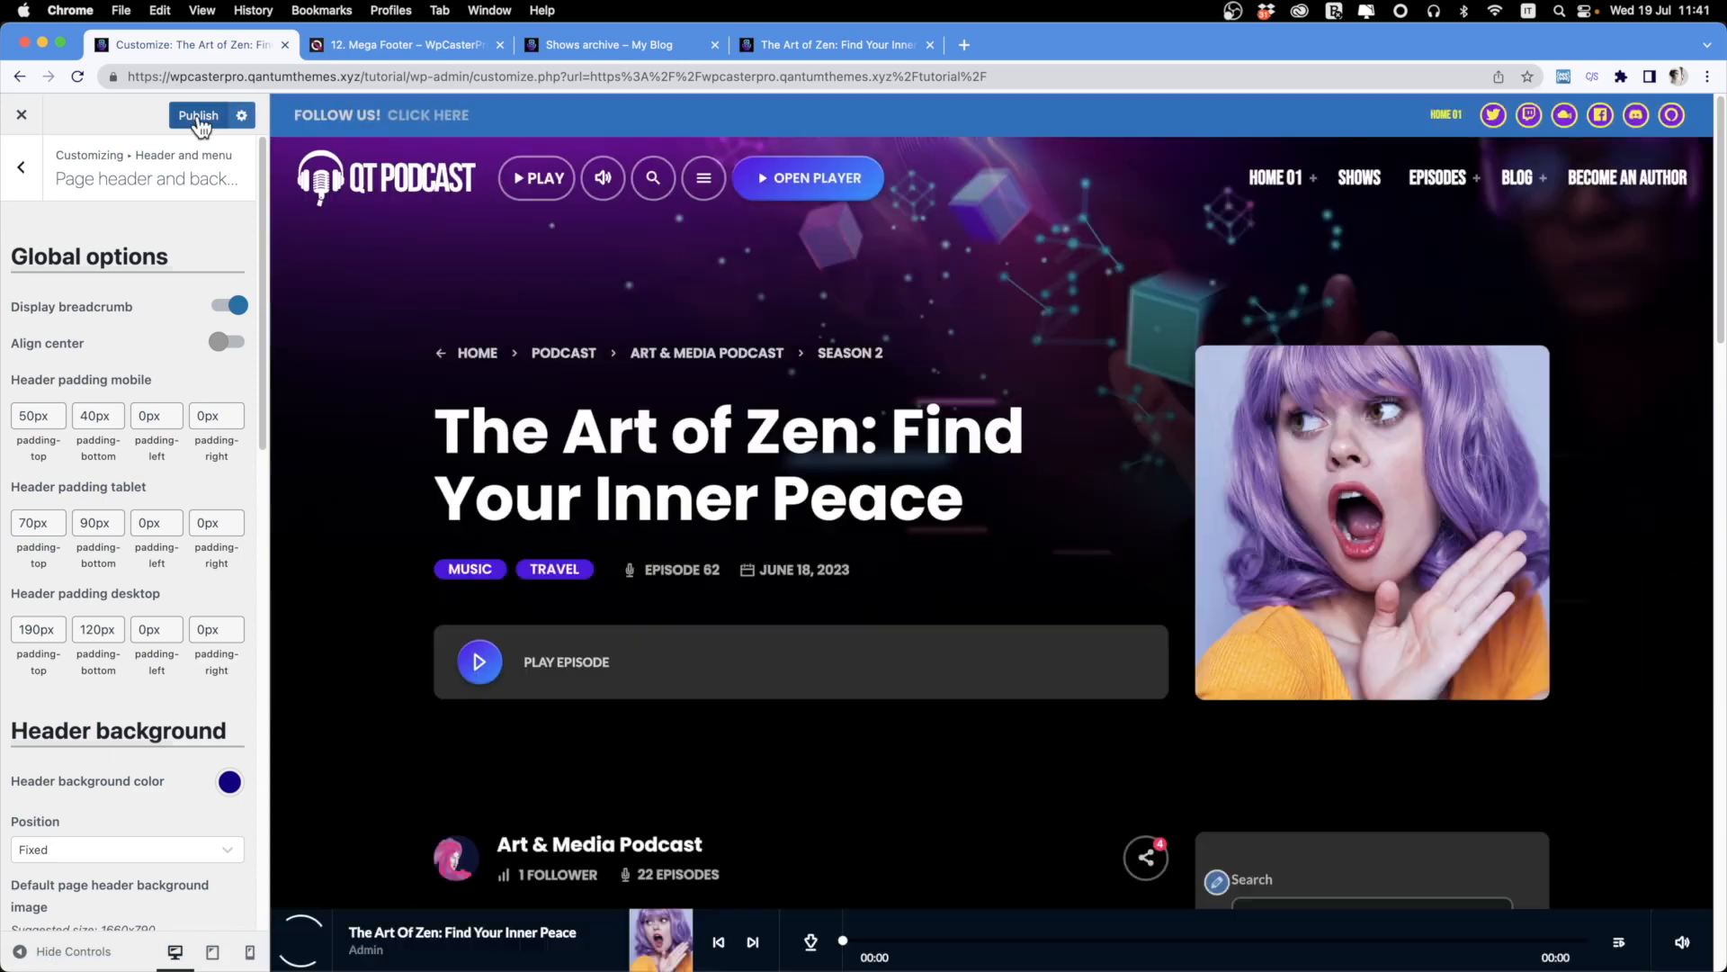
pyautogui.click(197, 119)
pyautogui.click(817, 52)
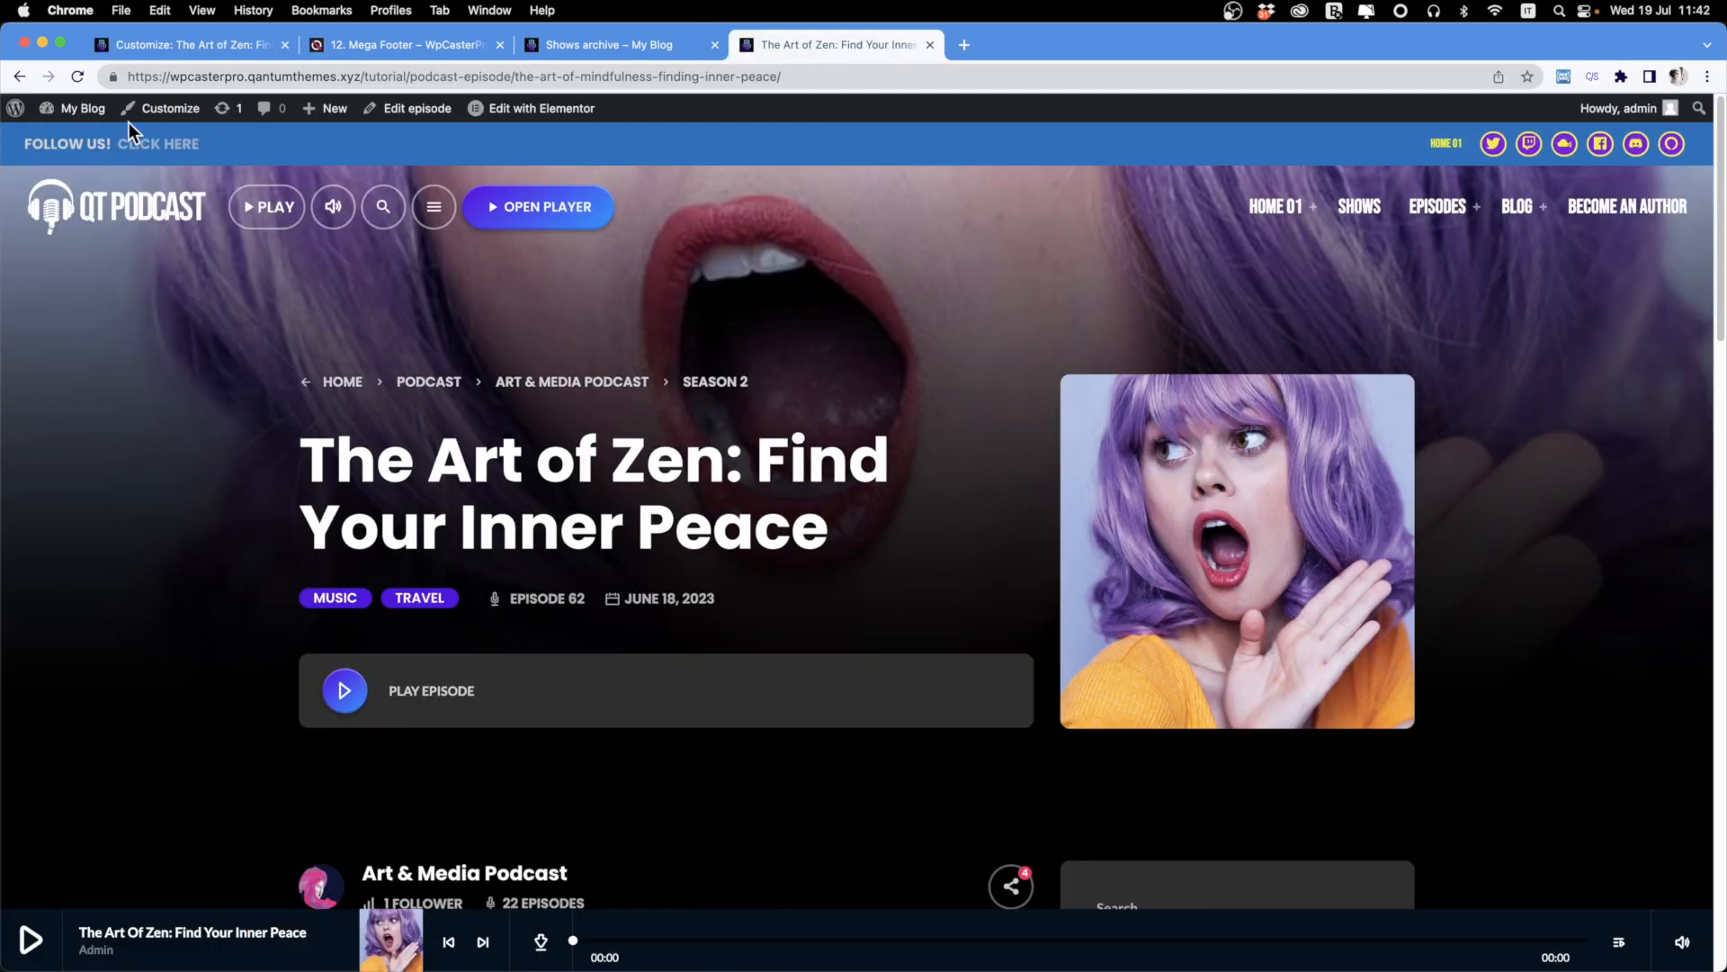
pyautogui.click(77, 78)
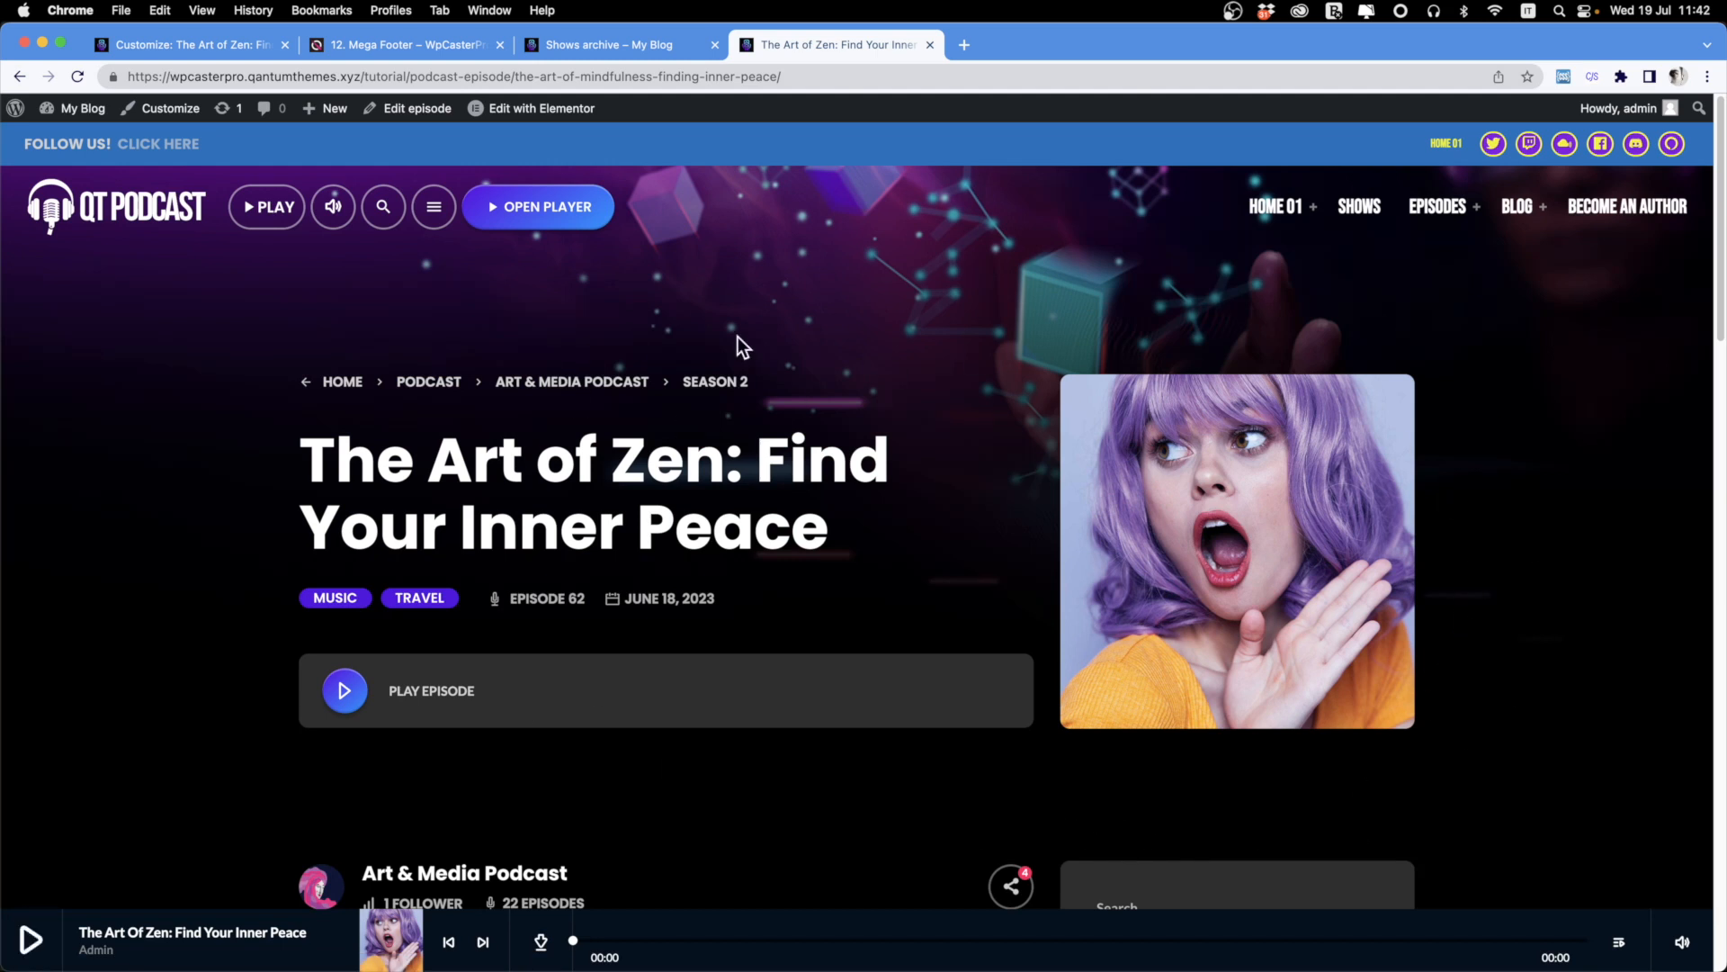
# Edit the episode, choose the photo of the bearded man at a microphone as its custom header background, and update it.
pyautogui.click(401, 110)
pyautogui.scroll(-15, 775, 799)
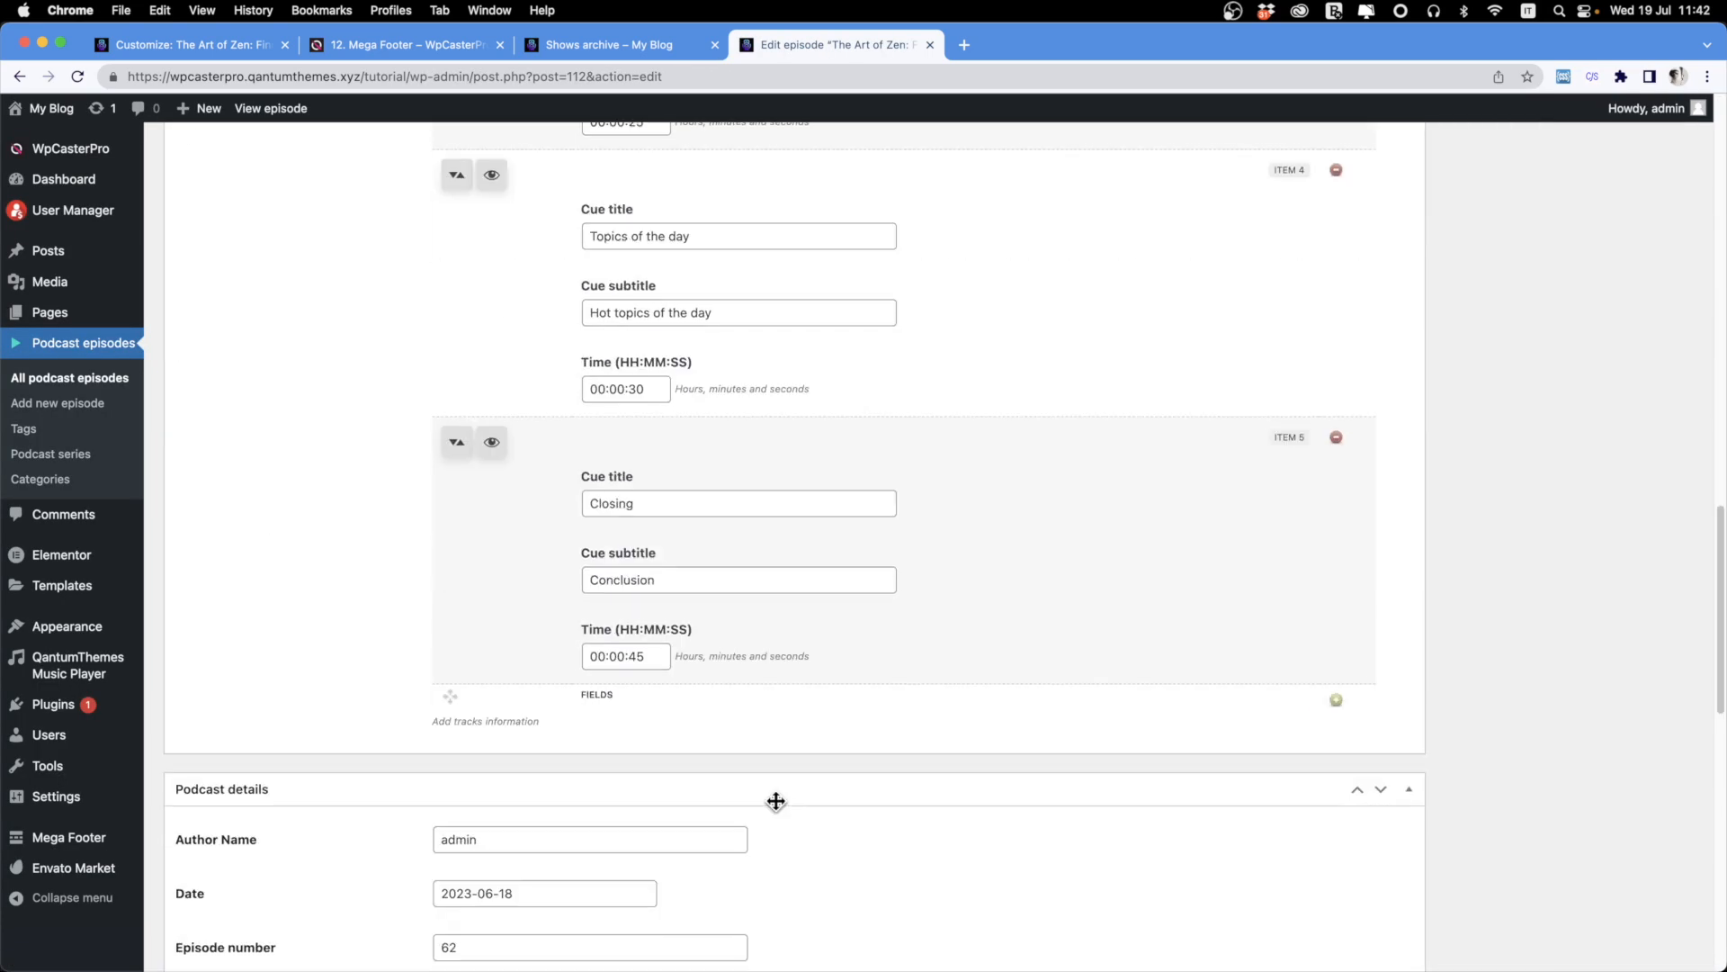
pyautogui.scroll(-10, 772, 795)
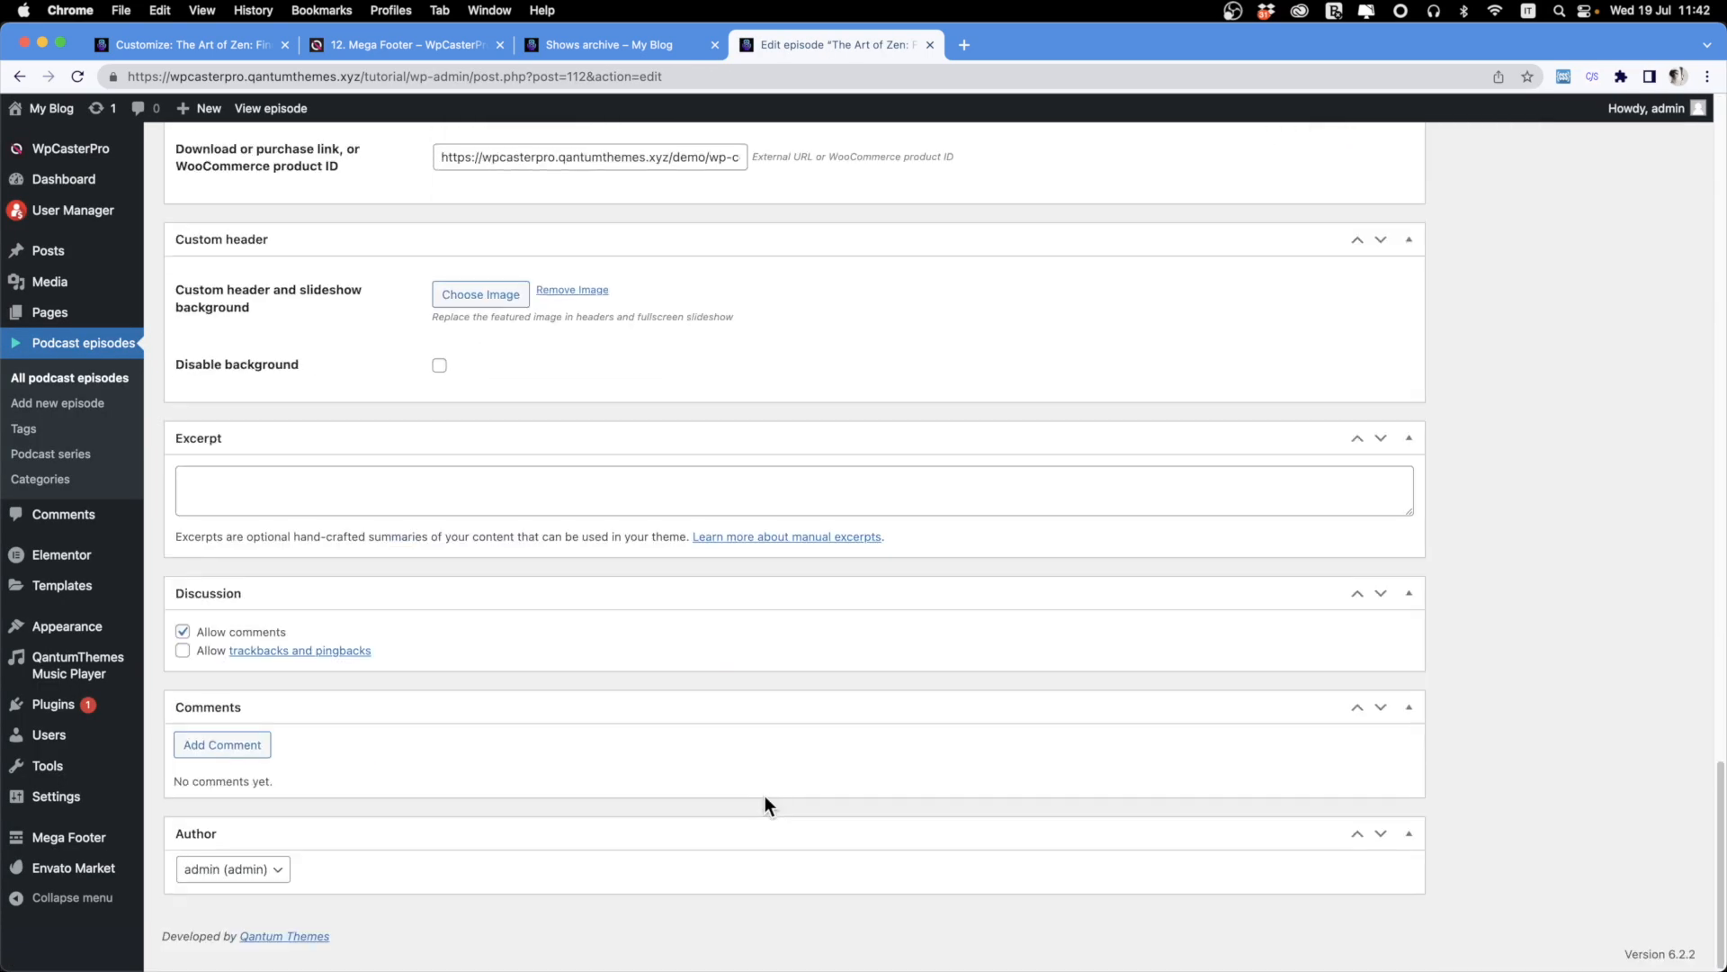
pyautogui.click(459, 297)
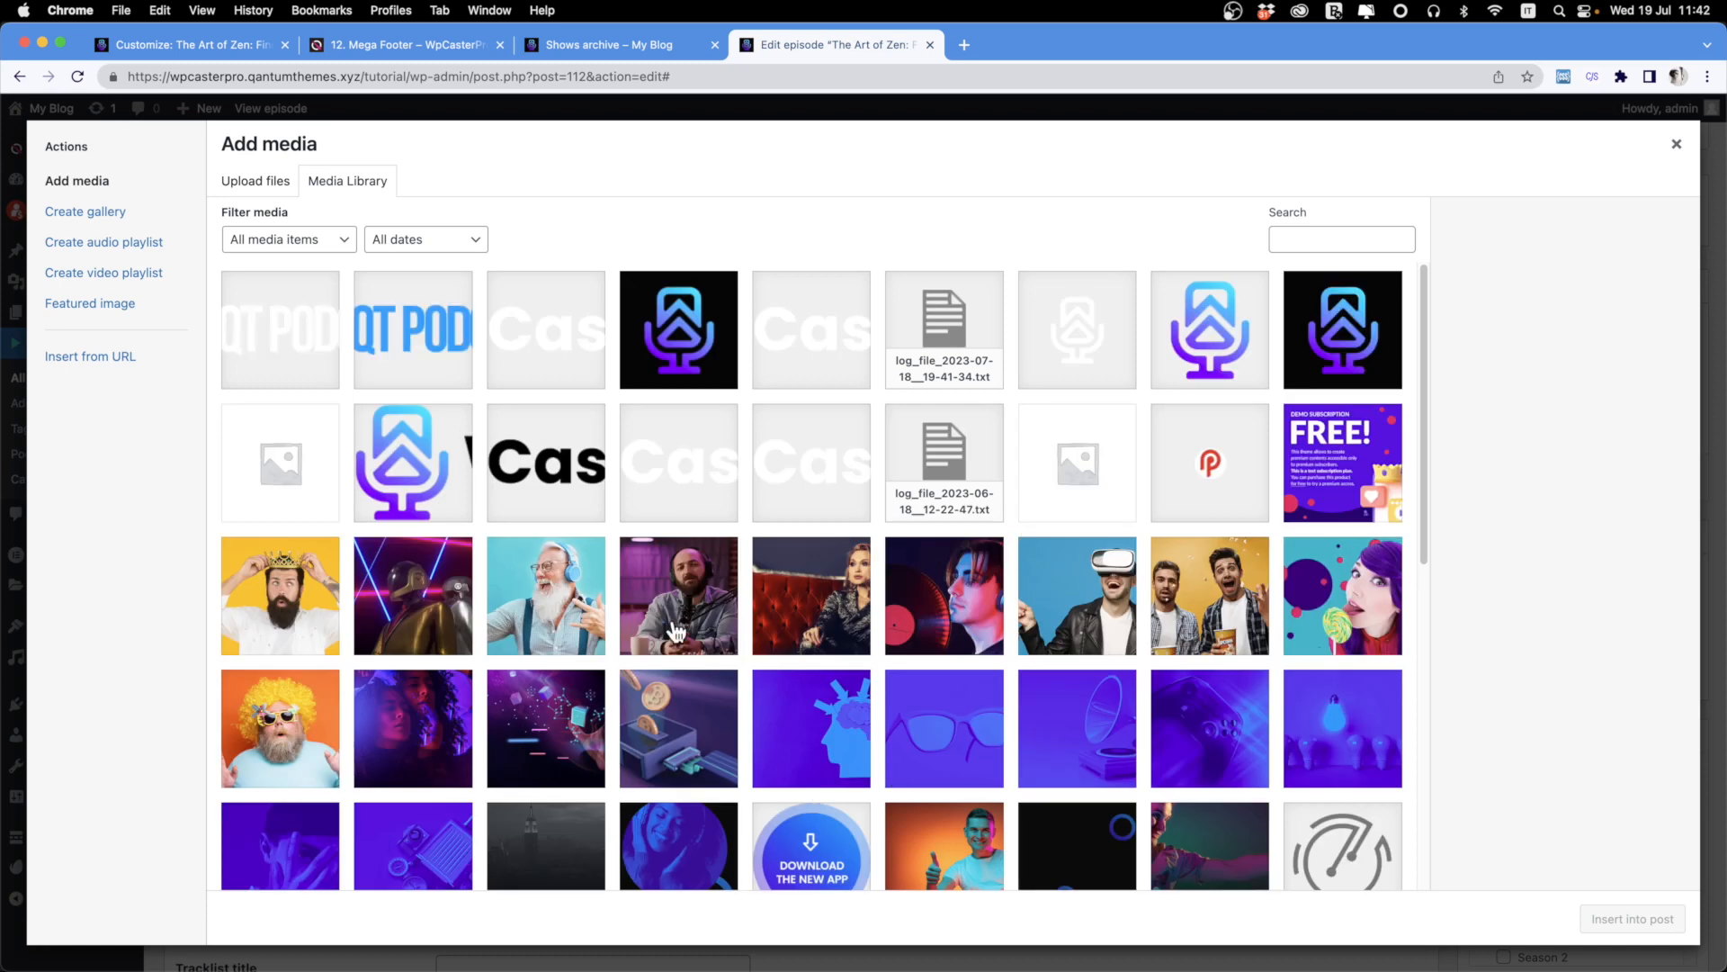
pyautogui.click(677, 633)
pyautogui.click(1628, 918)
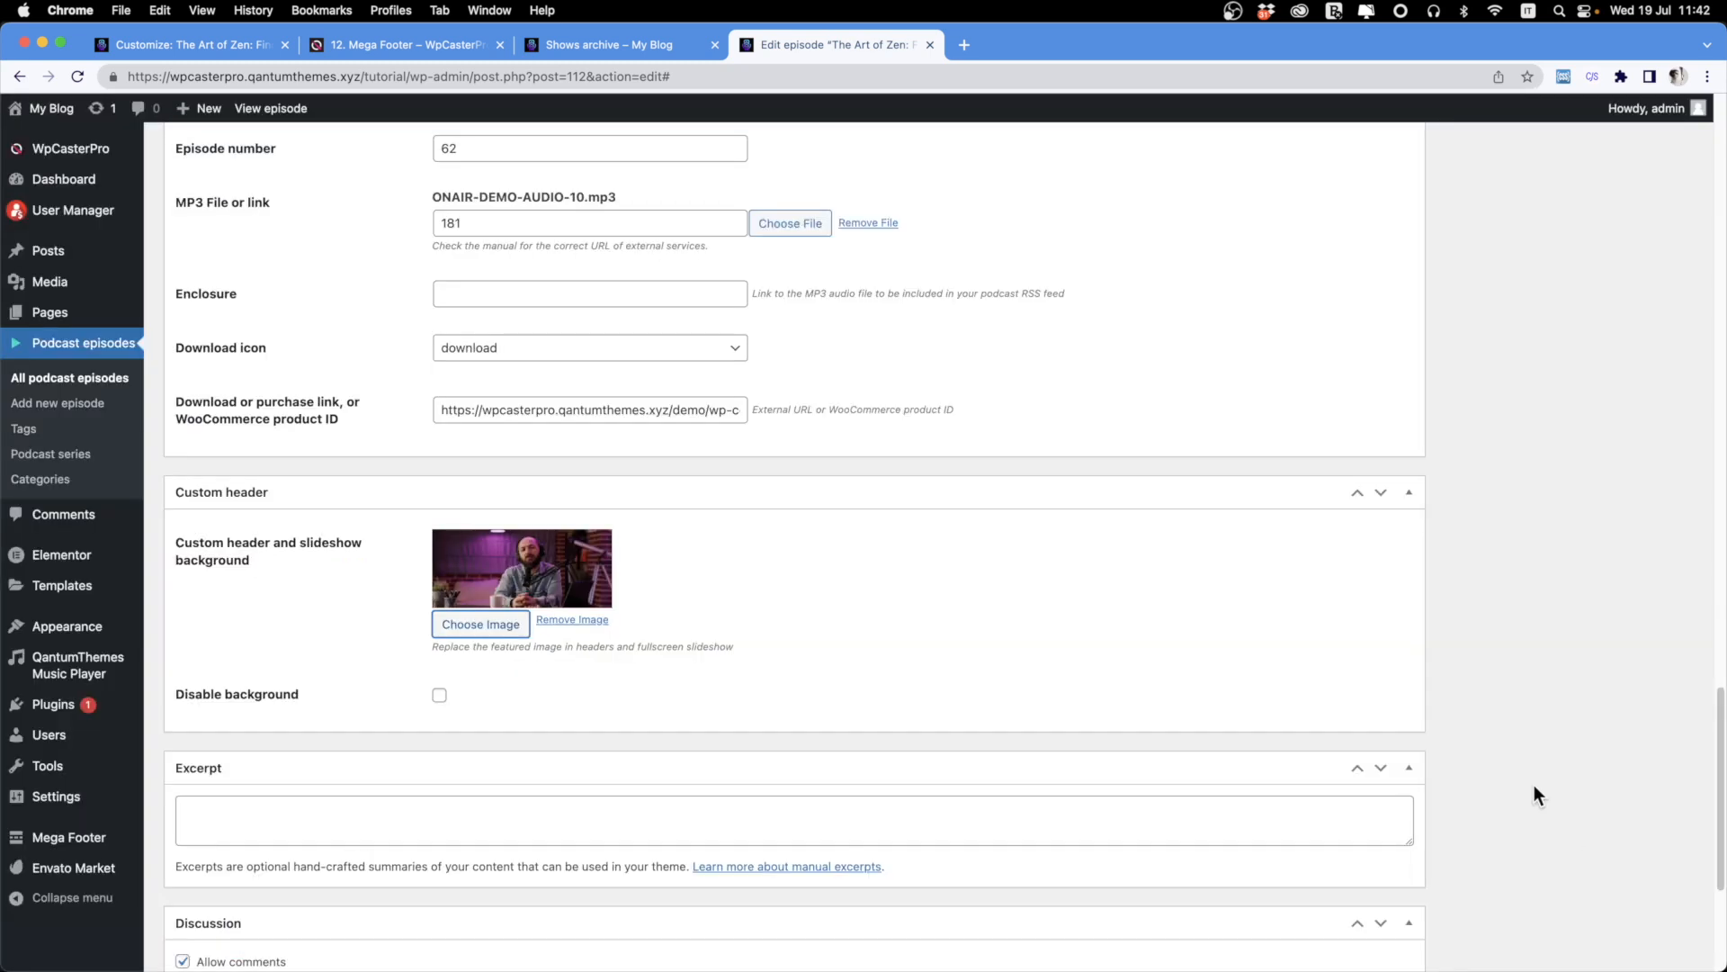
pyautogui.scroll(15, 1330, 697)
pyautogui.click(1622, 486)
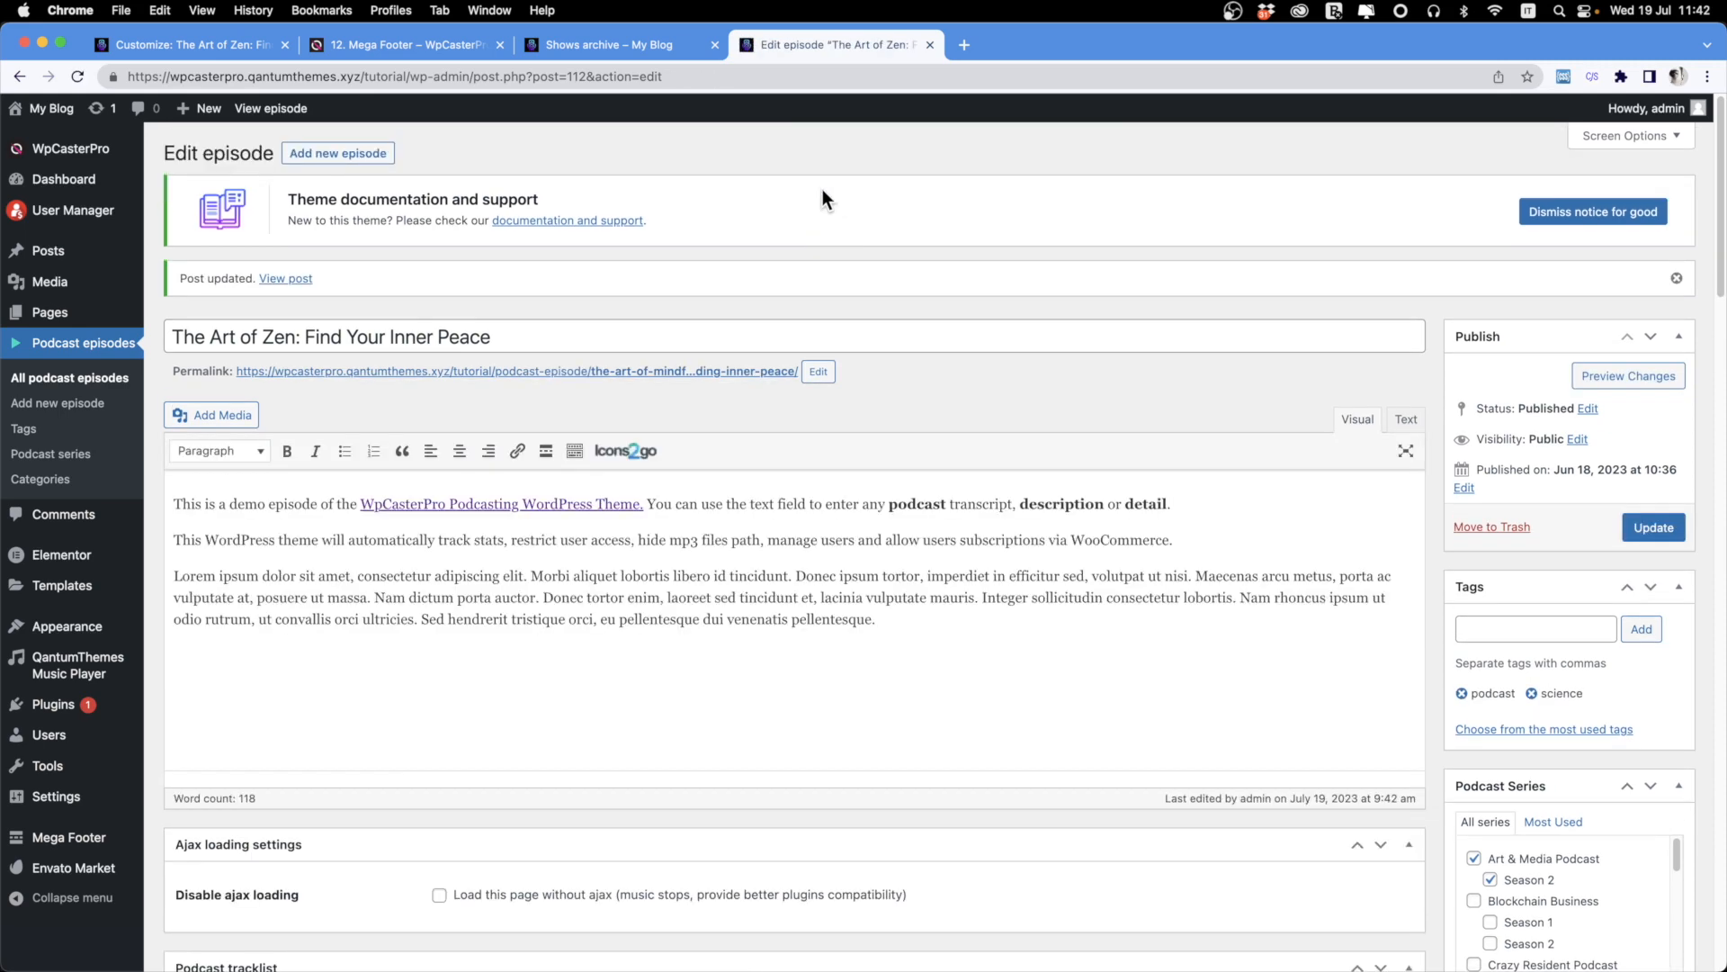
# View the updated episode's live page and set the header picture opacity to 89 in the site customizer.
pyautogui.click(260, 109)
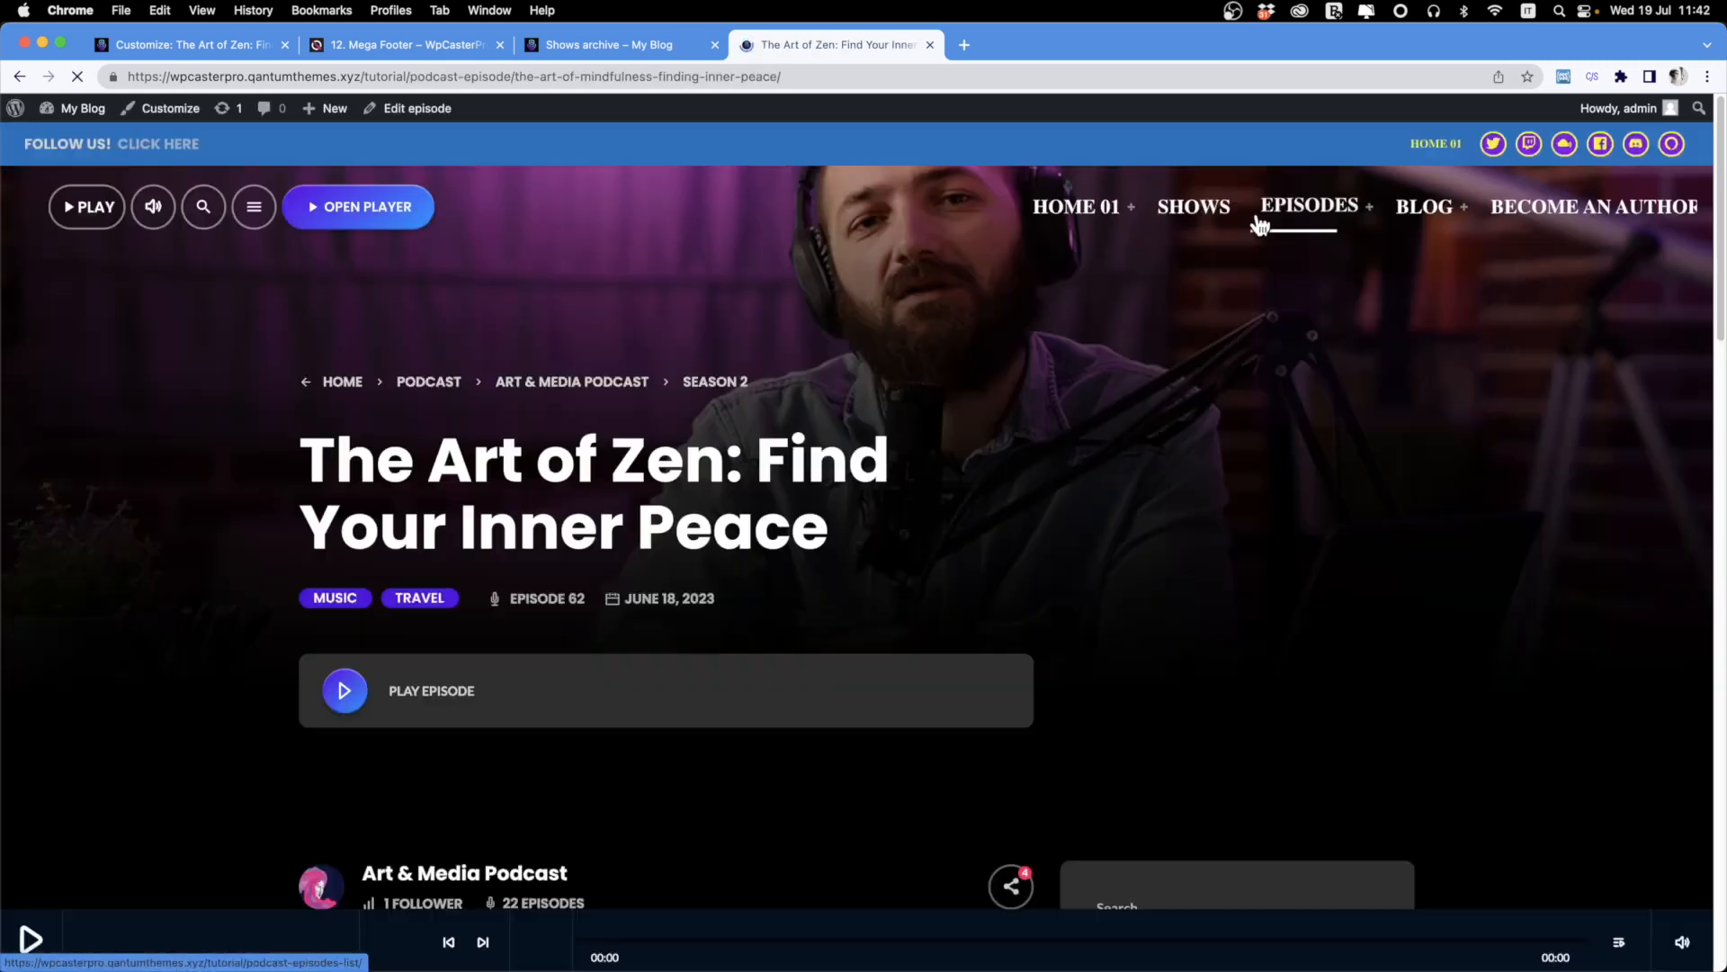
pyautogui.click(229, 48)
pyautogui.scroll(-15, 117, 536)
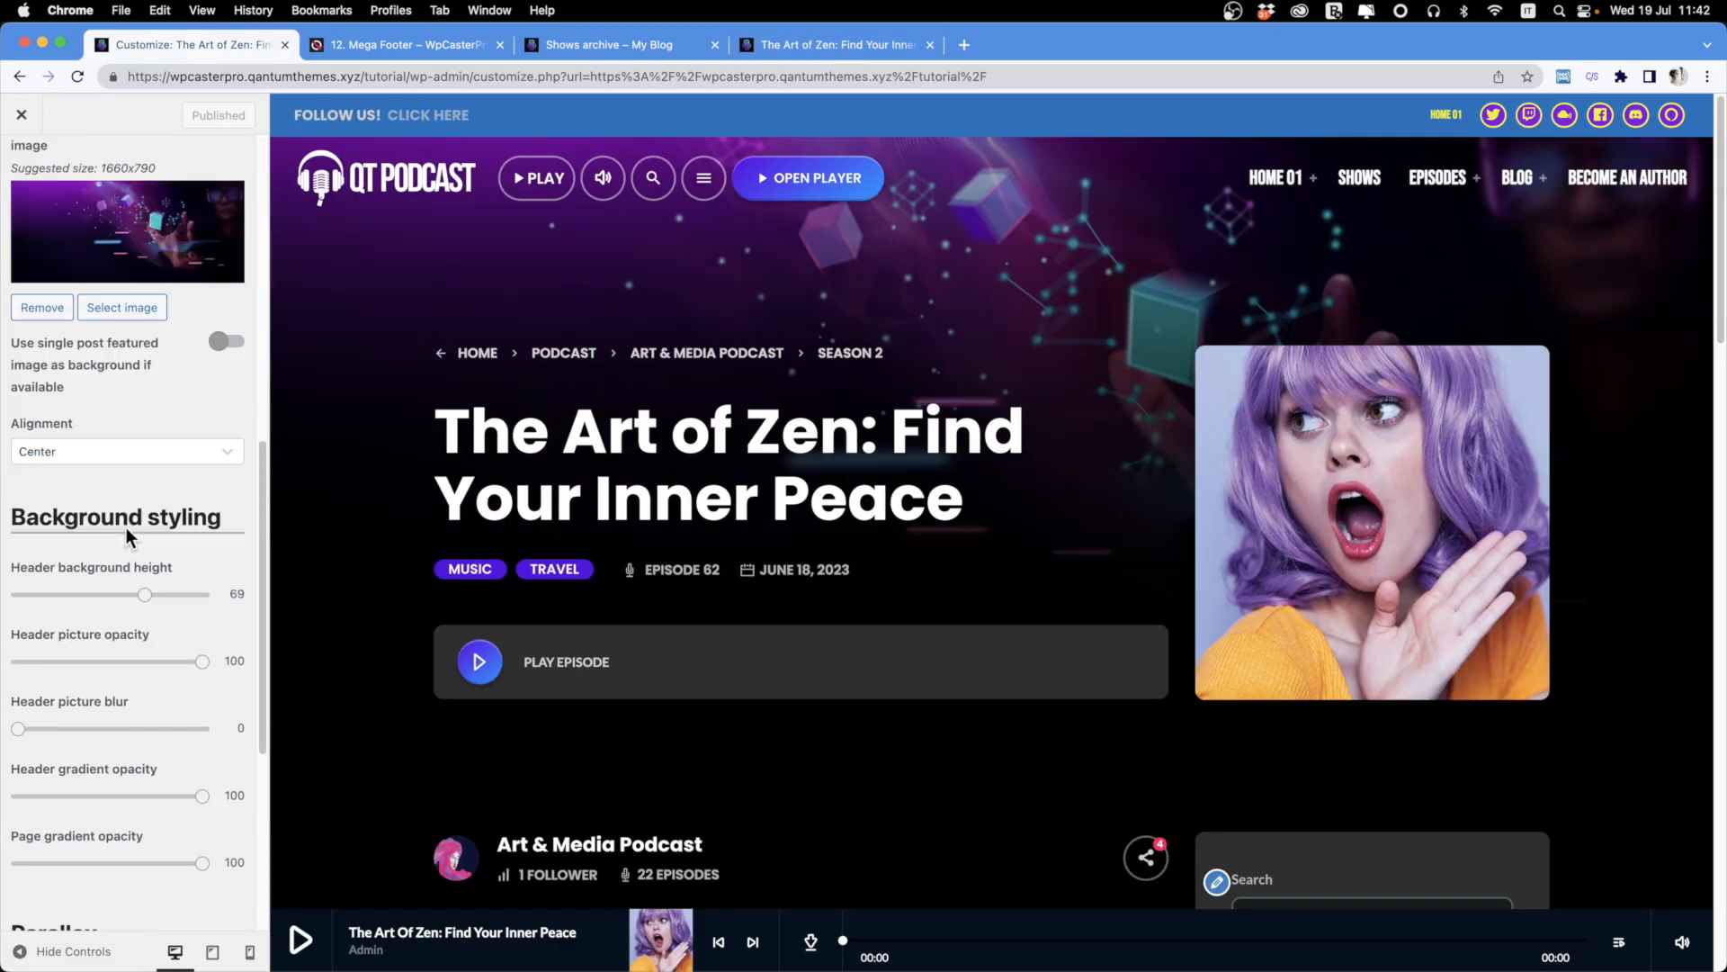
pyautogui.scroll(2, 127, 304)
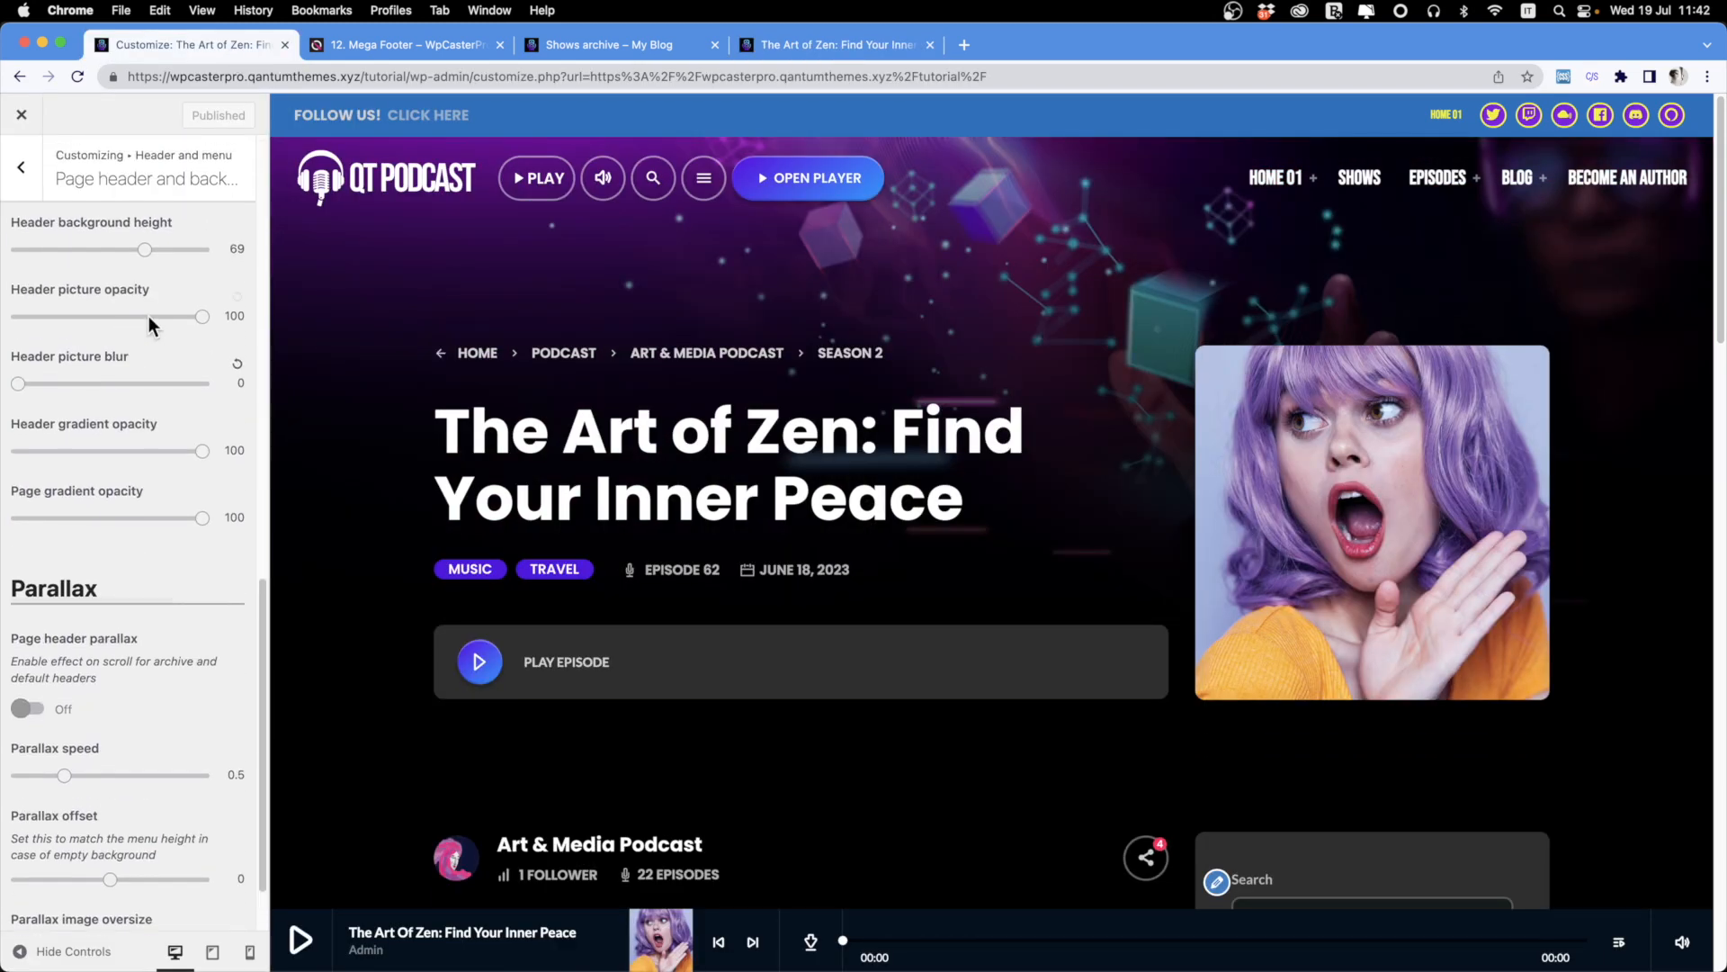
pyautogui.moveTo(203, 337)
pyautogui.mouseDown()
pyautogui.moveTo(27, 339)
pyautogui.moveTo(182, 336)
pyautogui.mouseUp()
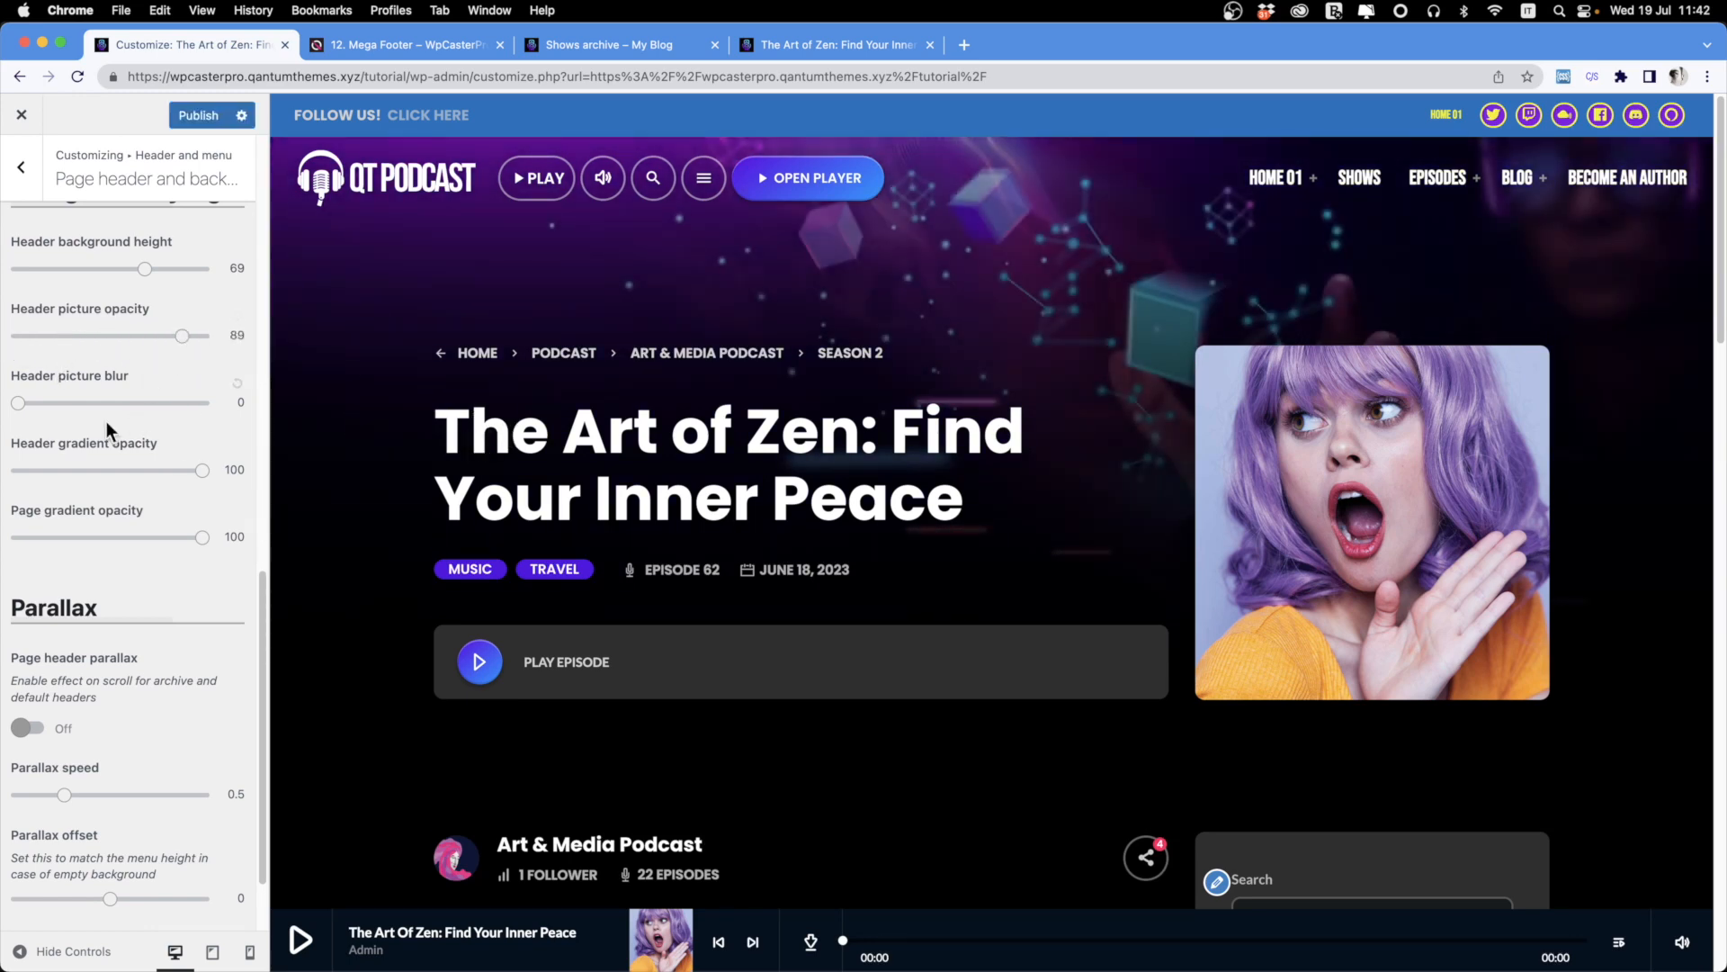
# Set the header background height to 70, picture blur to 12, header gradient opacity to 42 and page gradient opacity to 98.
pyautogui.scroll(4, 131, 413)
pyautogui.moveTo(144, 500)
pyautogui.mouseDown()
pyautogui.moveTo(43, 504)
pyautogui.moveTo(224, 499)
pyautogui.moveTo(146, 497)
pyautogui.mouseUp()
pyautogui.moveTo(18, 636); pyautogui.dragTo(63, 647)
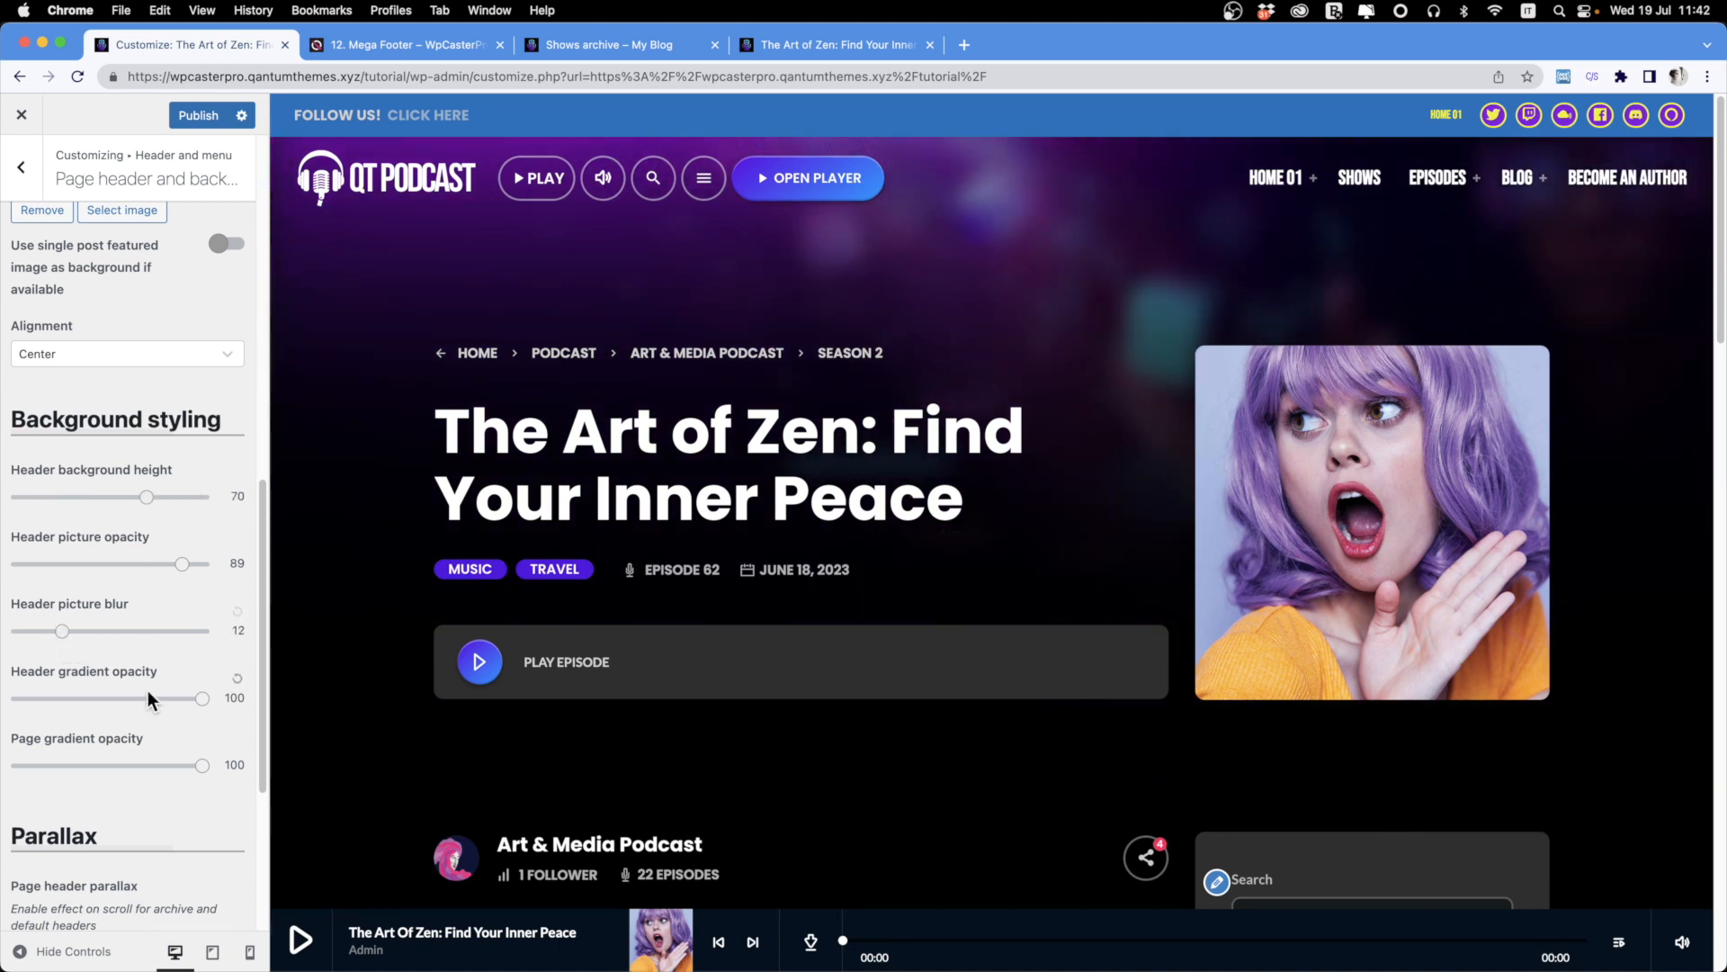
pyautogui.moveTo(197, 708); pyautogui.dragTo(90, 710)
pyautogui.moveTo(202, 766)
pyautogui.mouseDown()
pyautogui.moveTo(20, 765)
pyautogui.moveTo(218, 765)
pyautogui.moveTo(199, 764)
pyautogui.mouseUp()
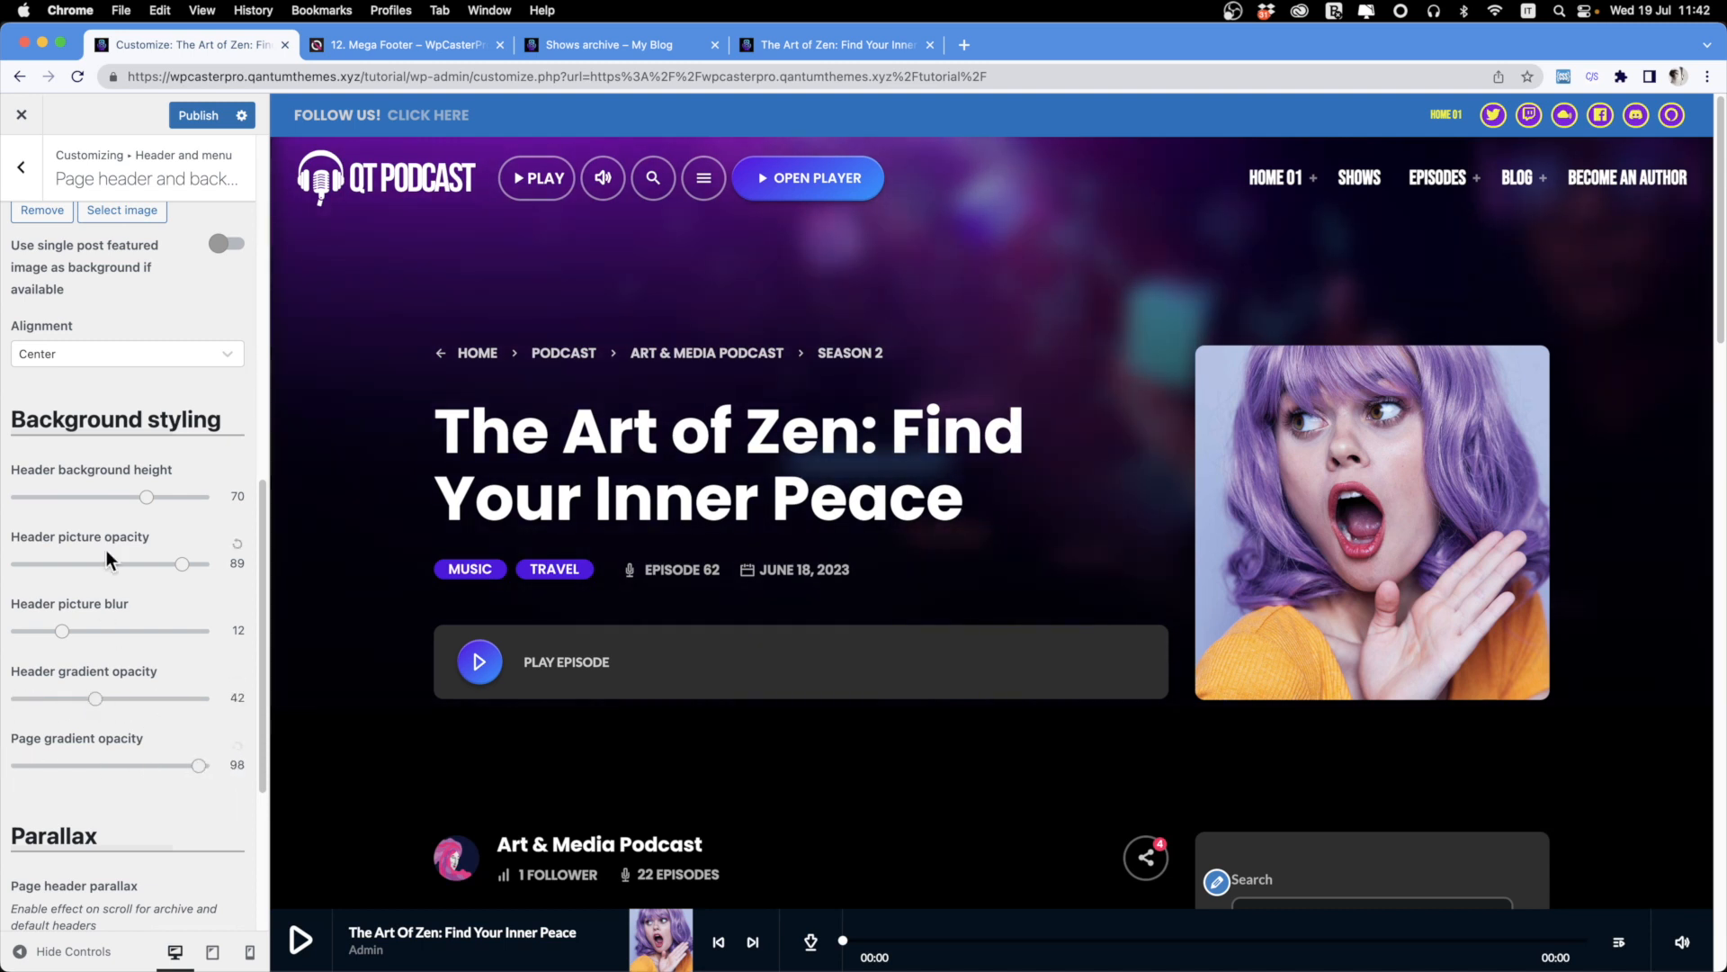
pyautogui.scroll(-2, 126, 567)
pyautogui.scroll(10, 168, 575)
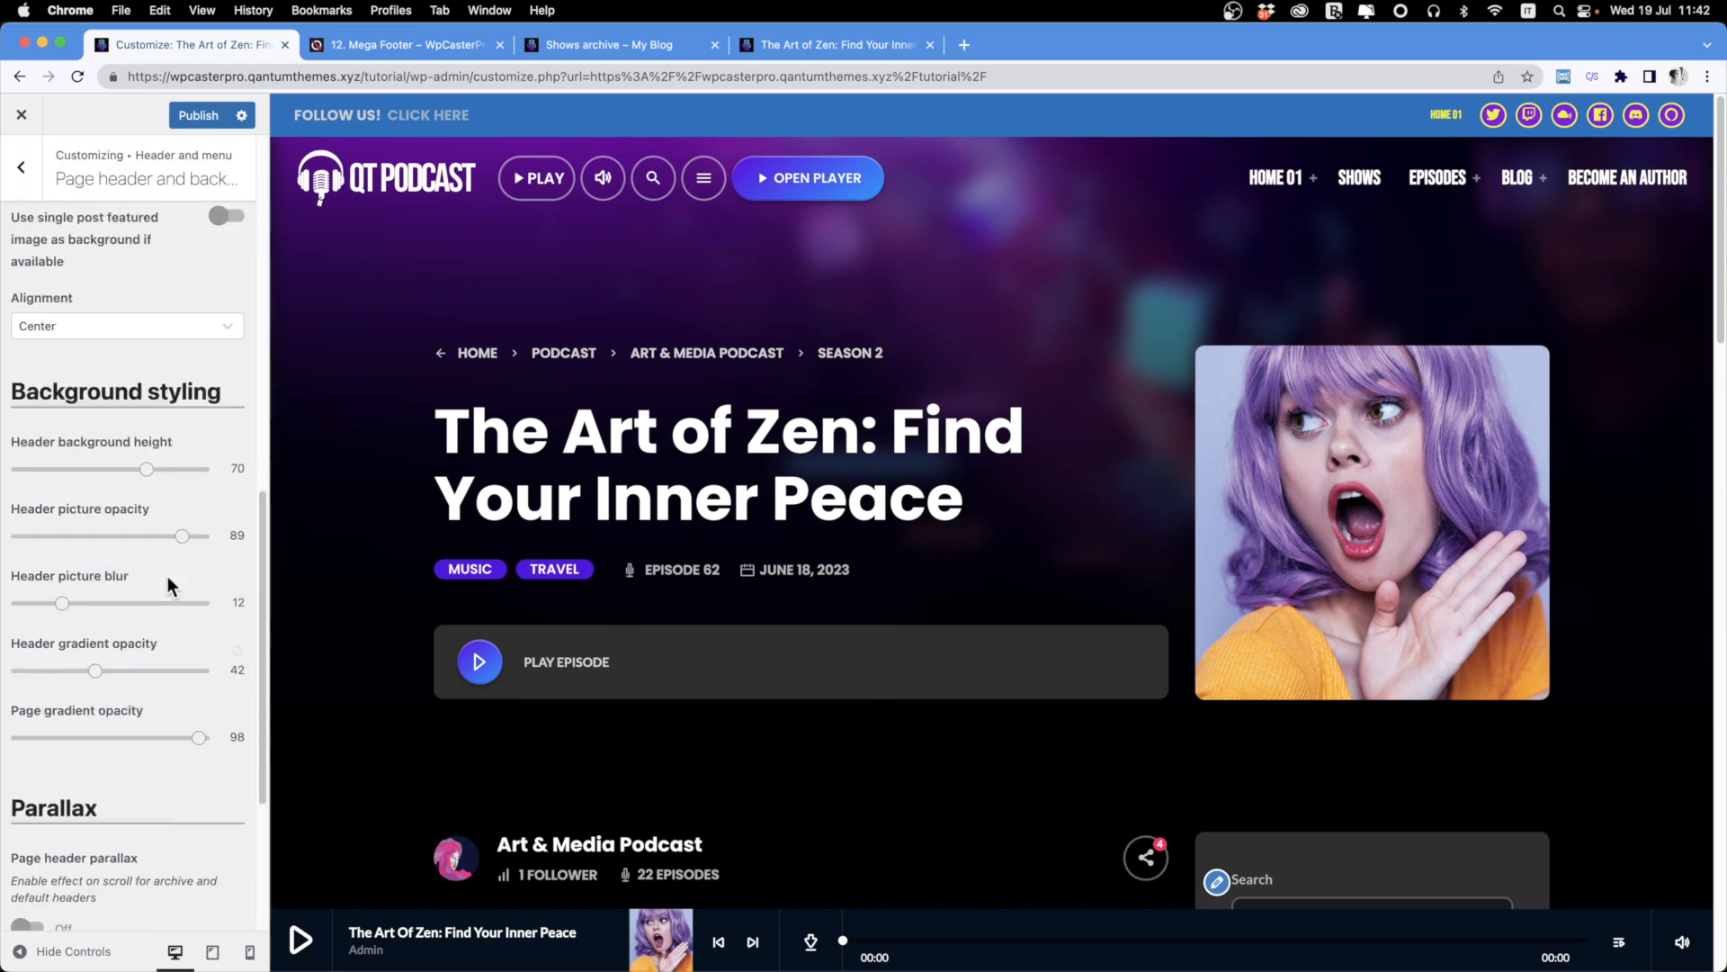
pyautogui.scroll(3, 169, 572)
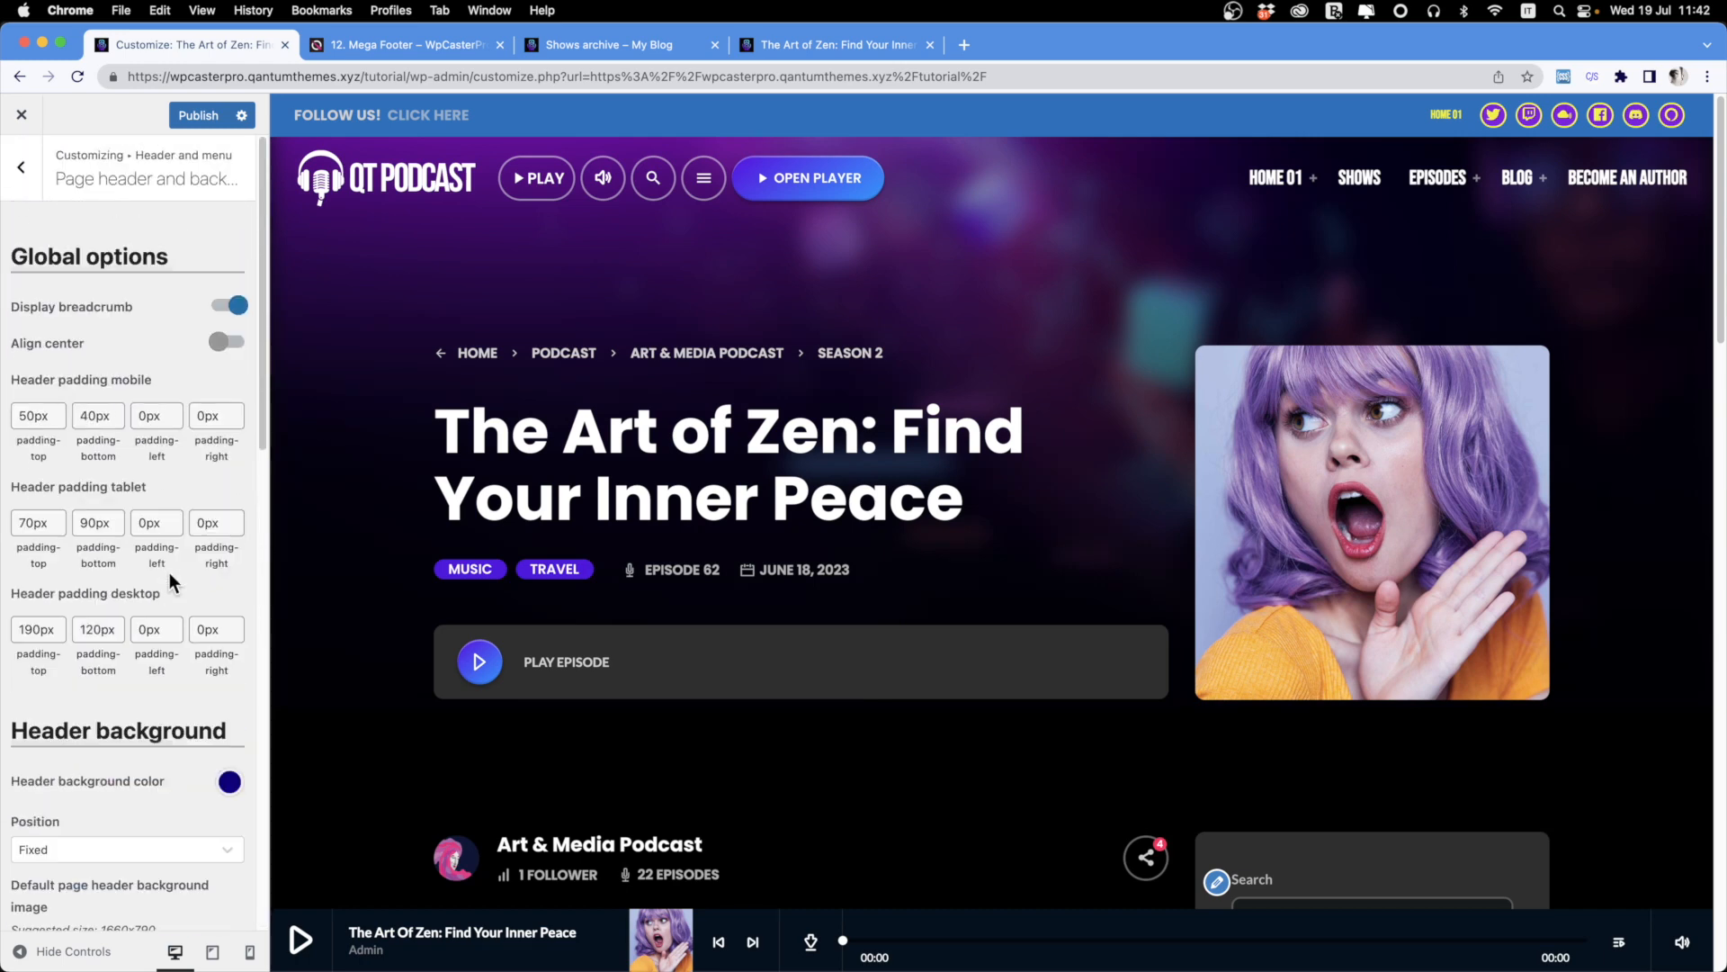
# Open the footer's content settings in the customizer and set the copyright text's font size to 14.
pyautogui.click(22, 167)
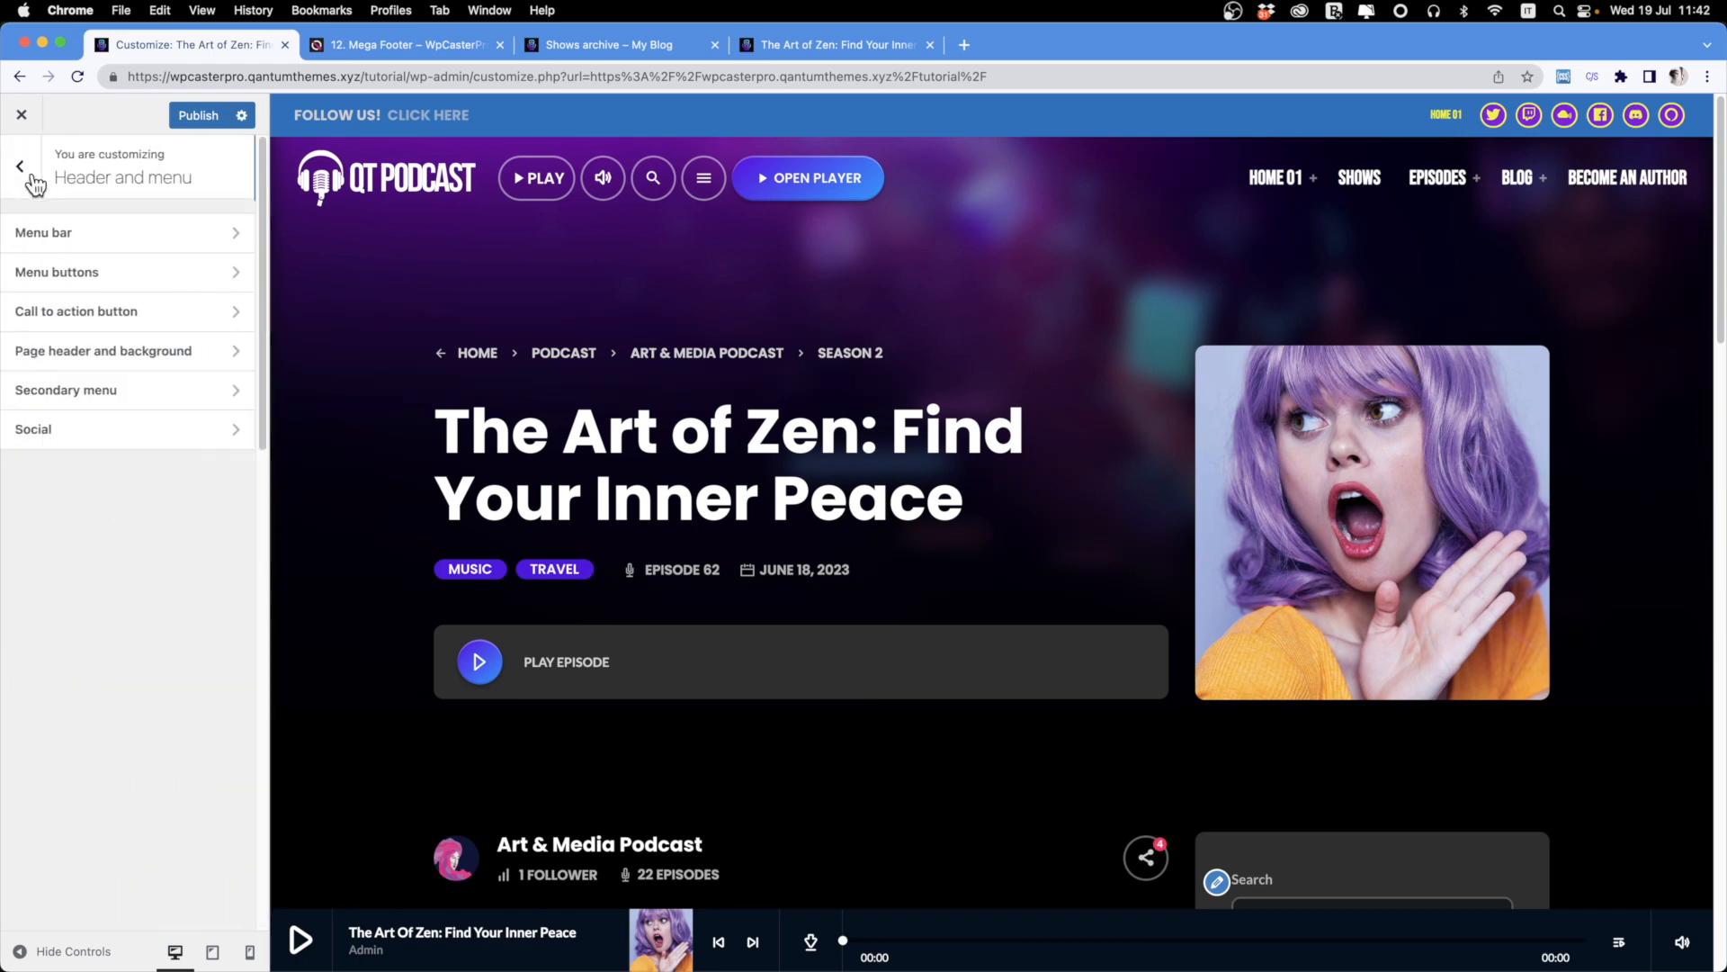
pyautogui.click(22, 171)
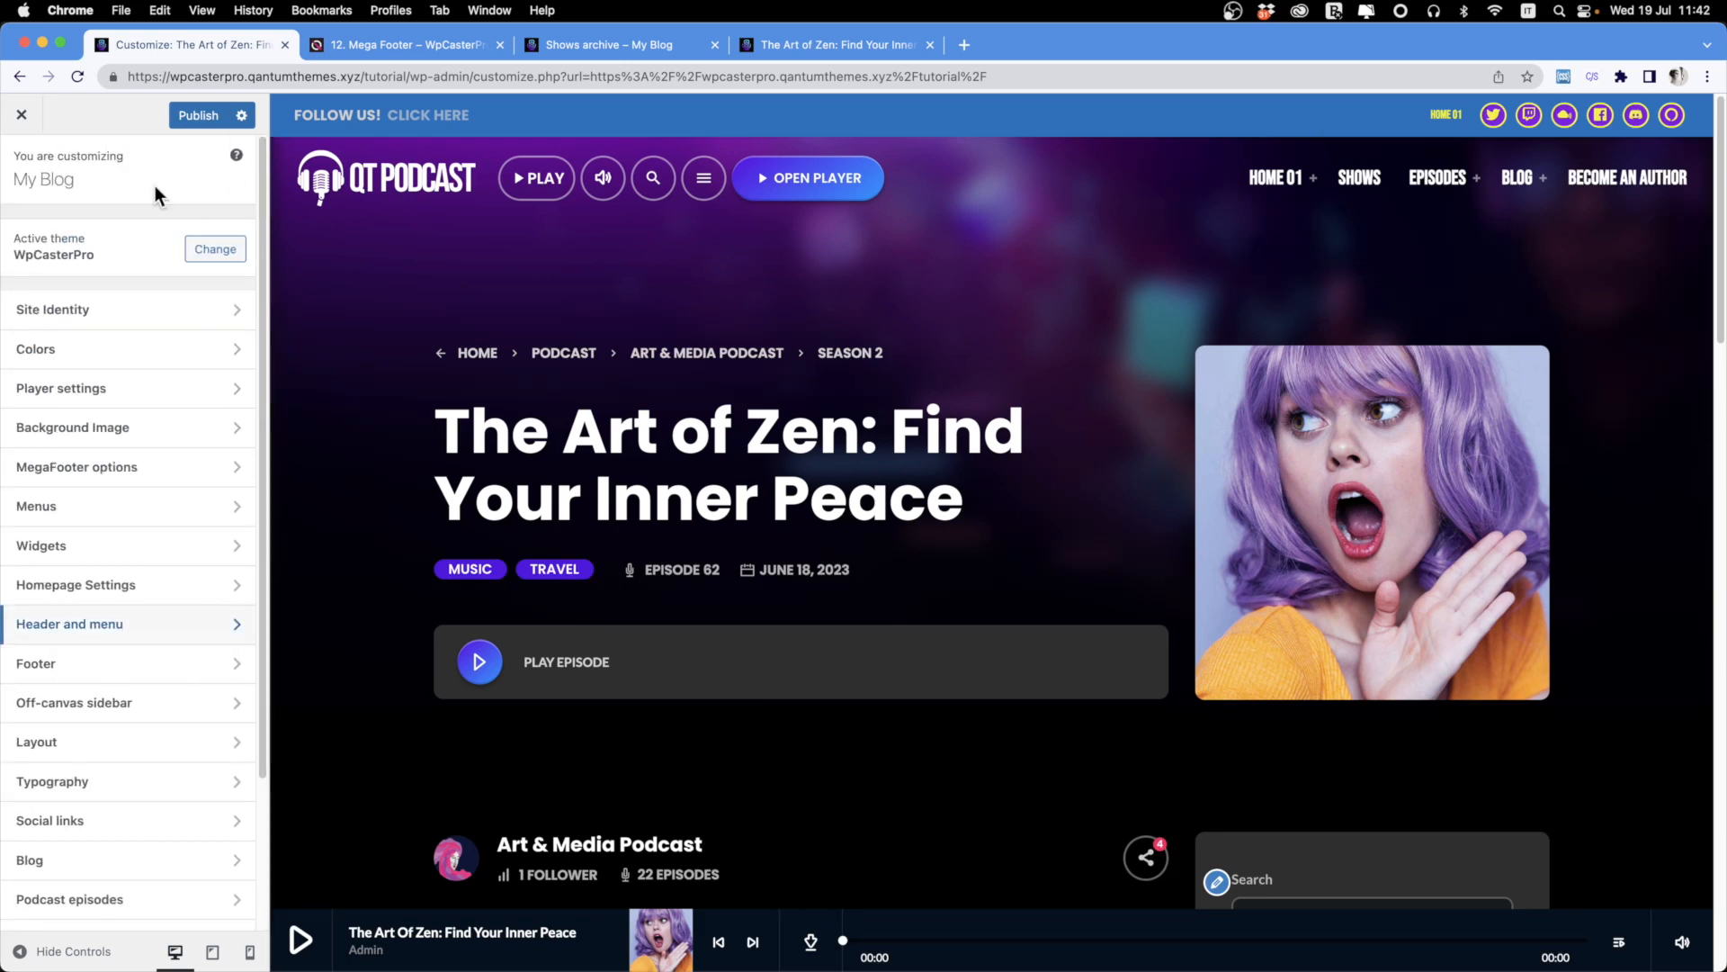
pyautogui.click(76, 675)
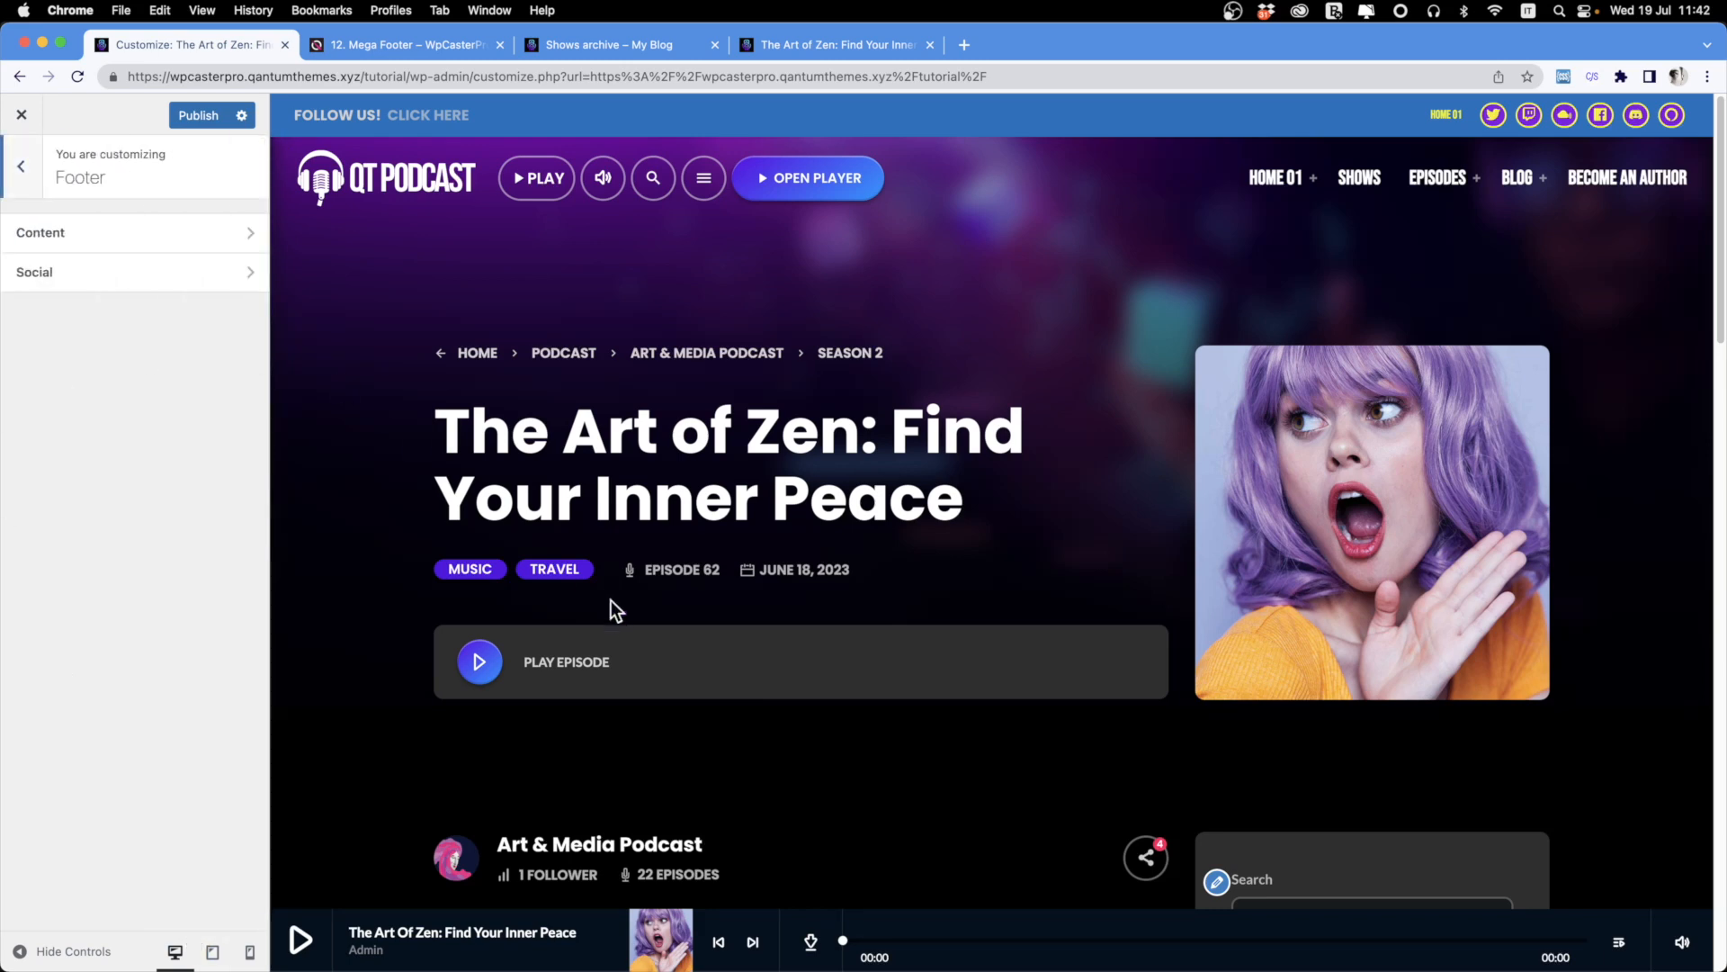
pyautogui.scroll(-20, 610, 611)
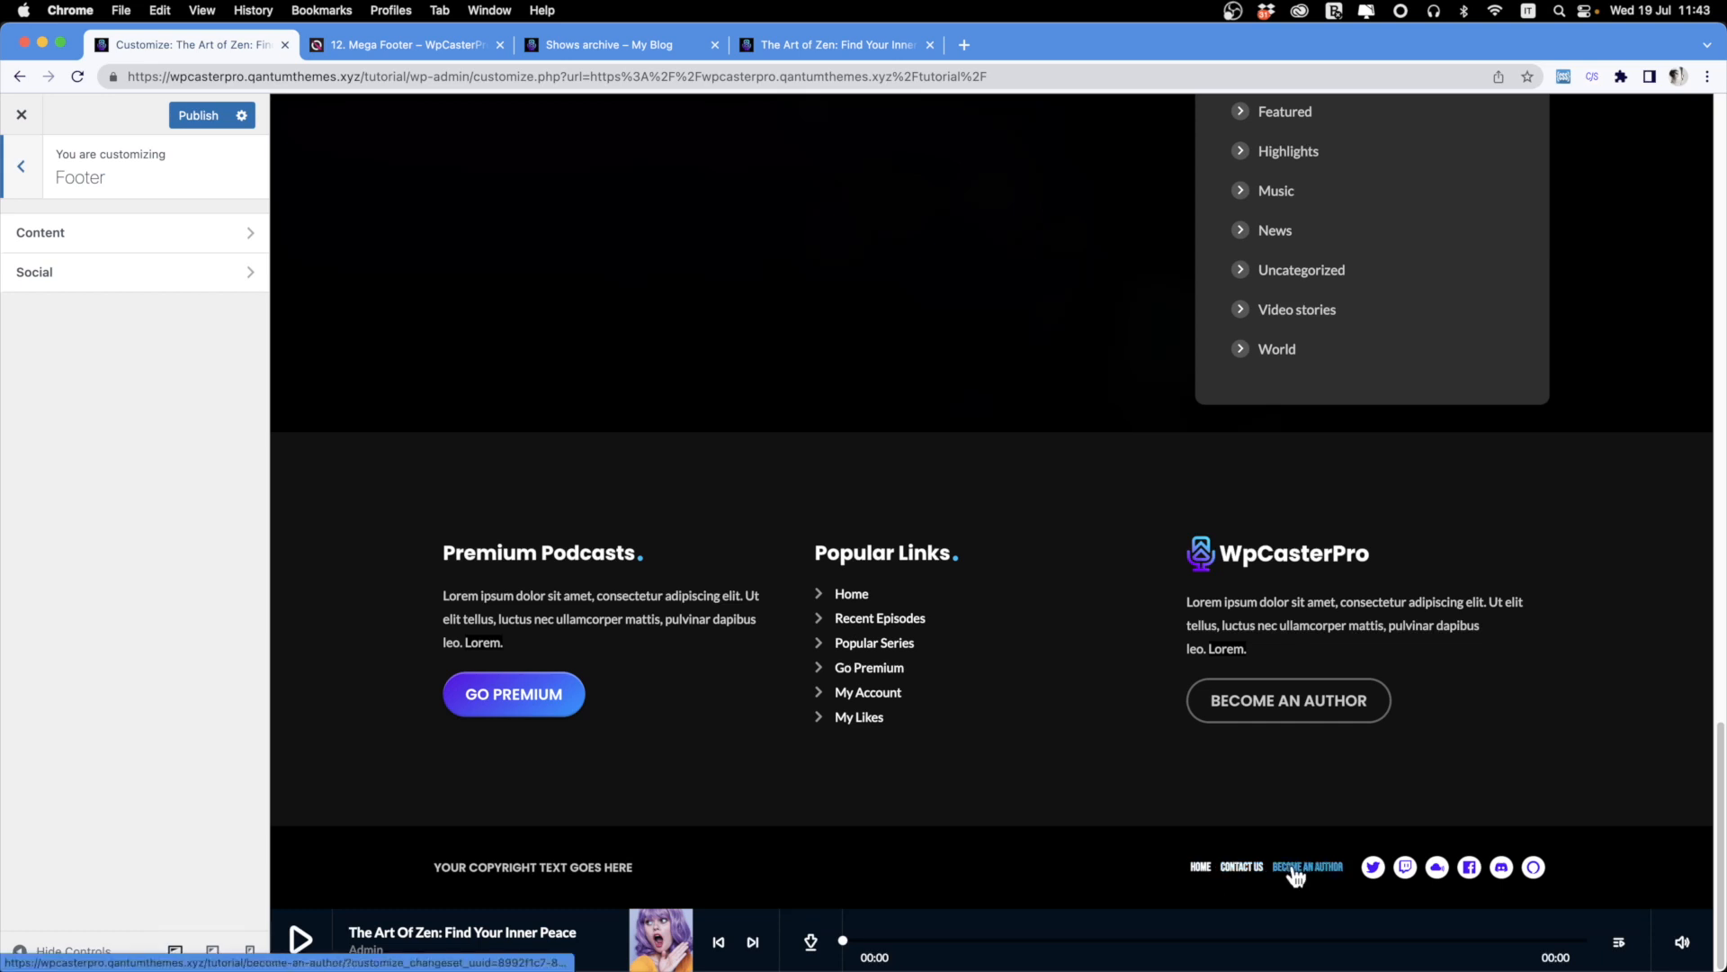
pyautogui.click(115, 236)
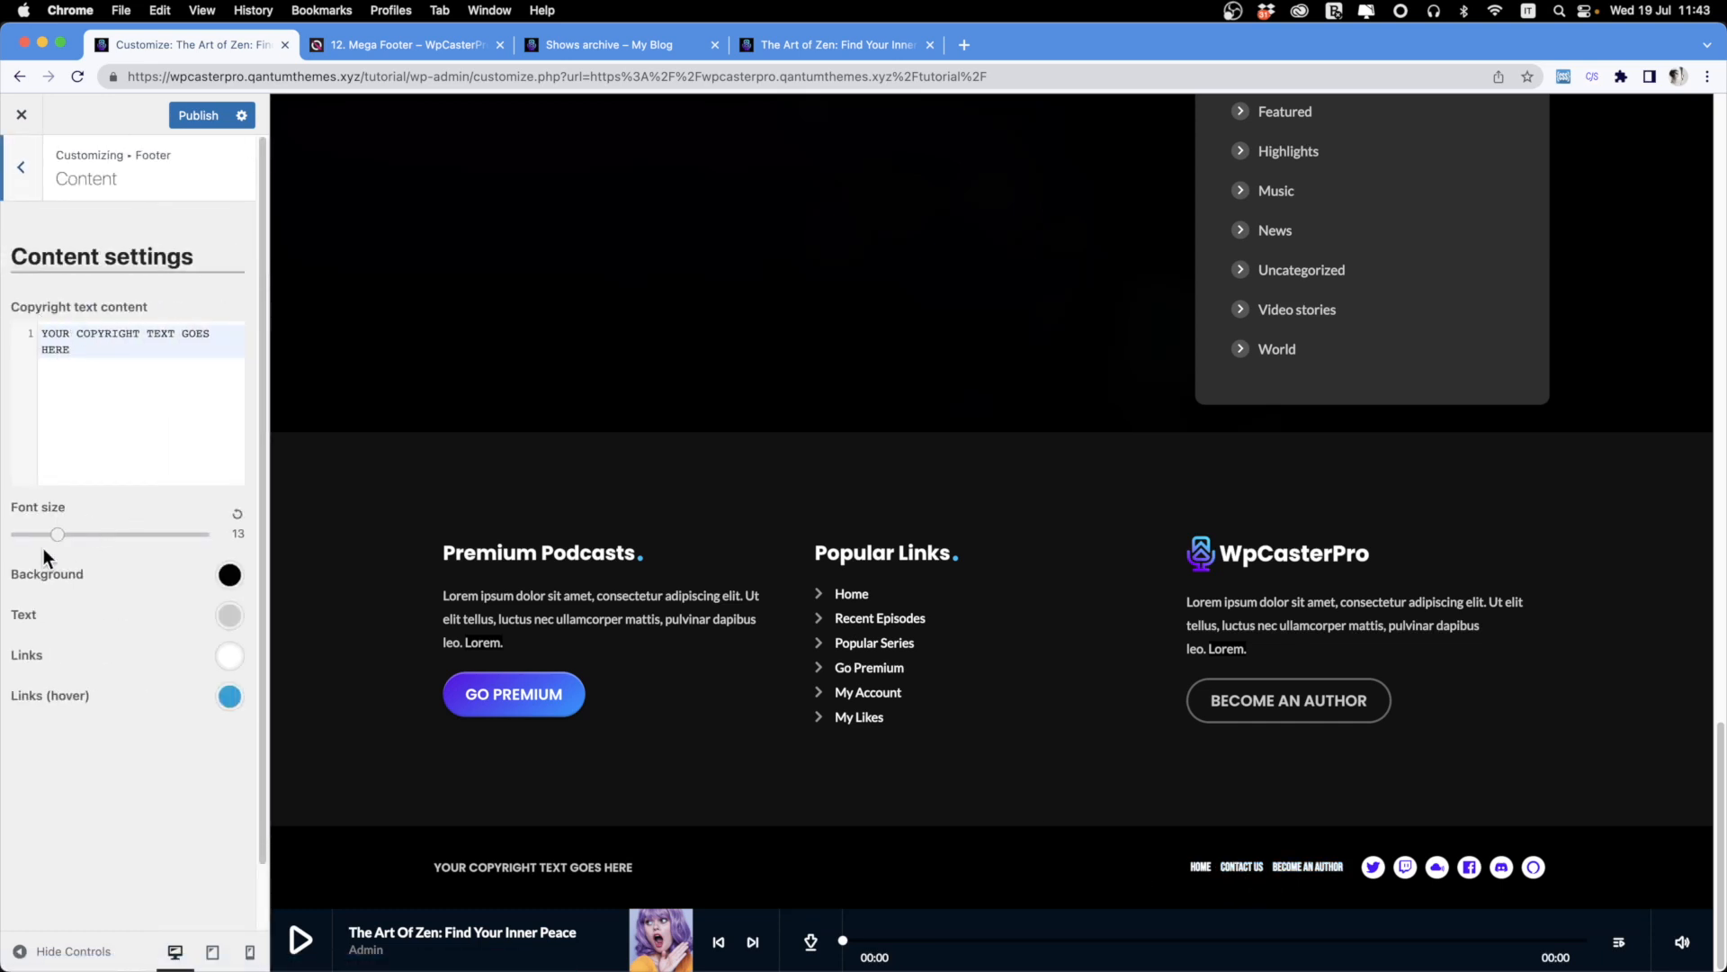
pyautogui.moveTo(57, 535); pyautogui.dragTo(71, 535)
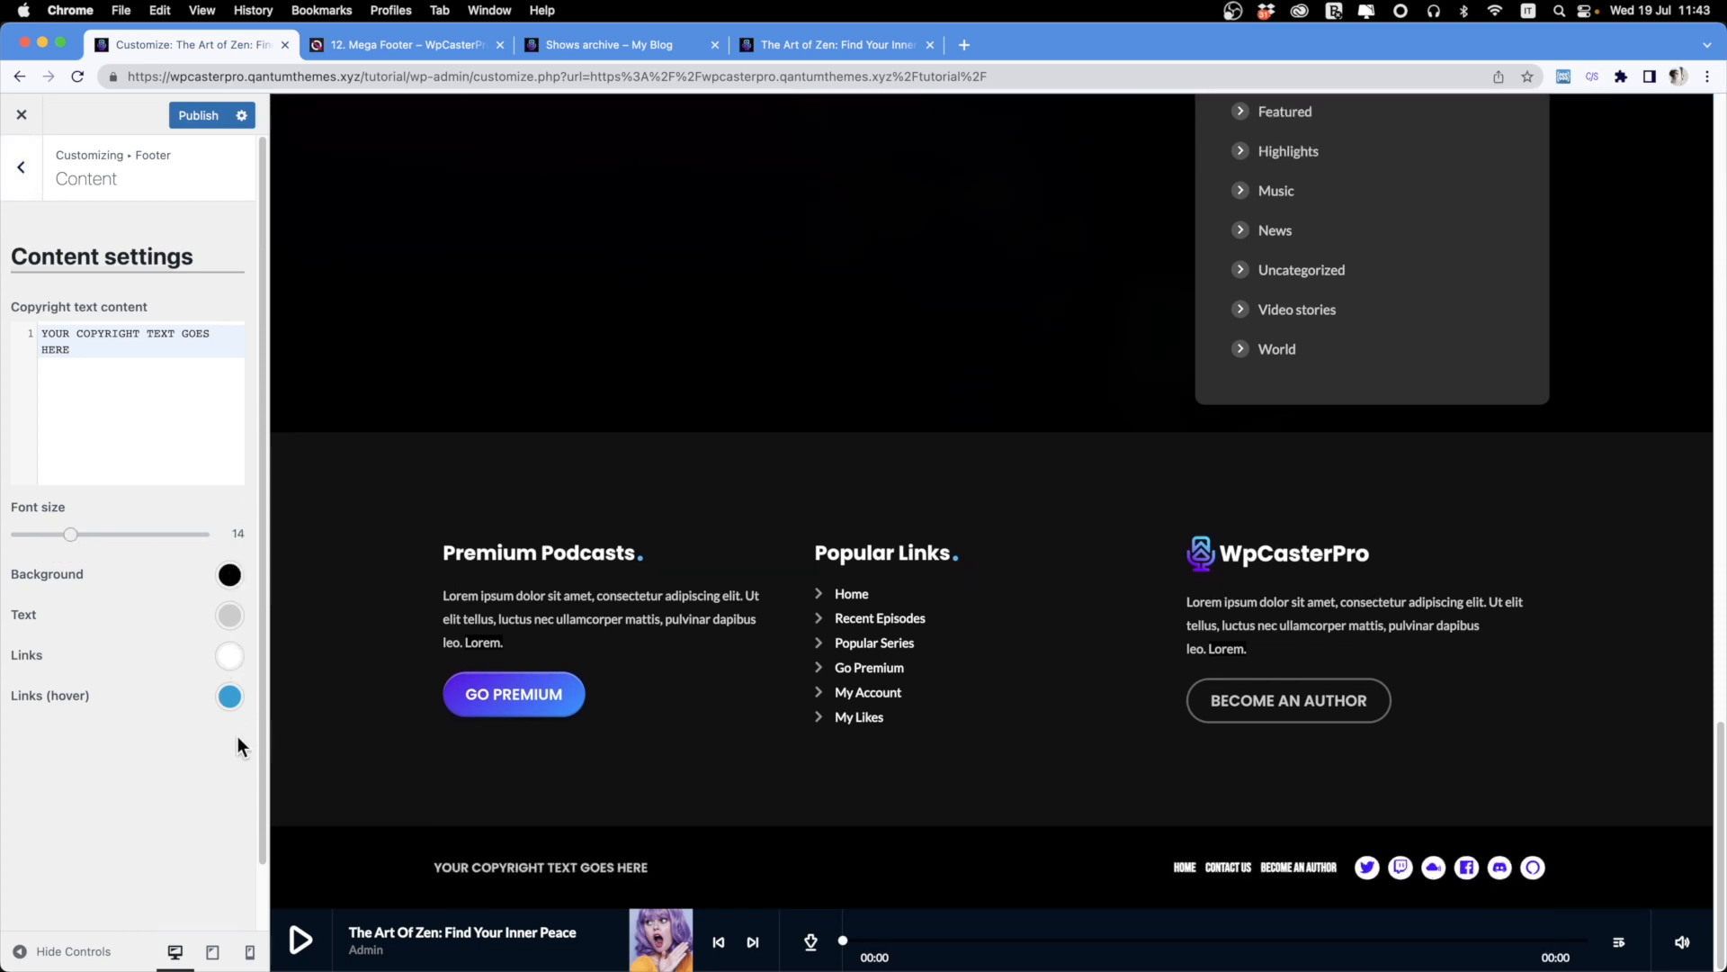
# Review the footer's social icon settings, such as spacing, padding, border radius and colors.
pyautogui.click(19, 184)
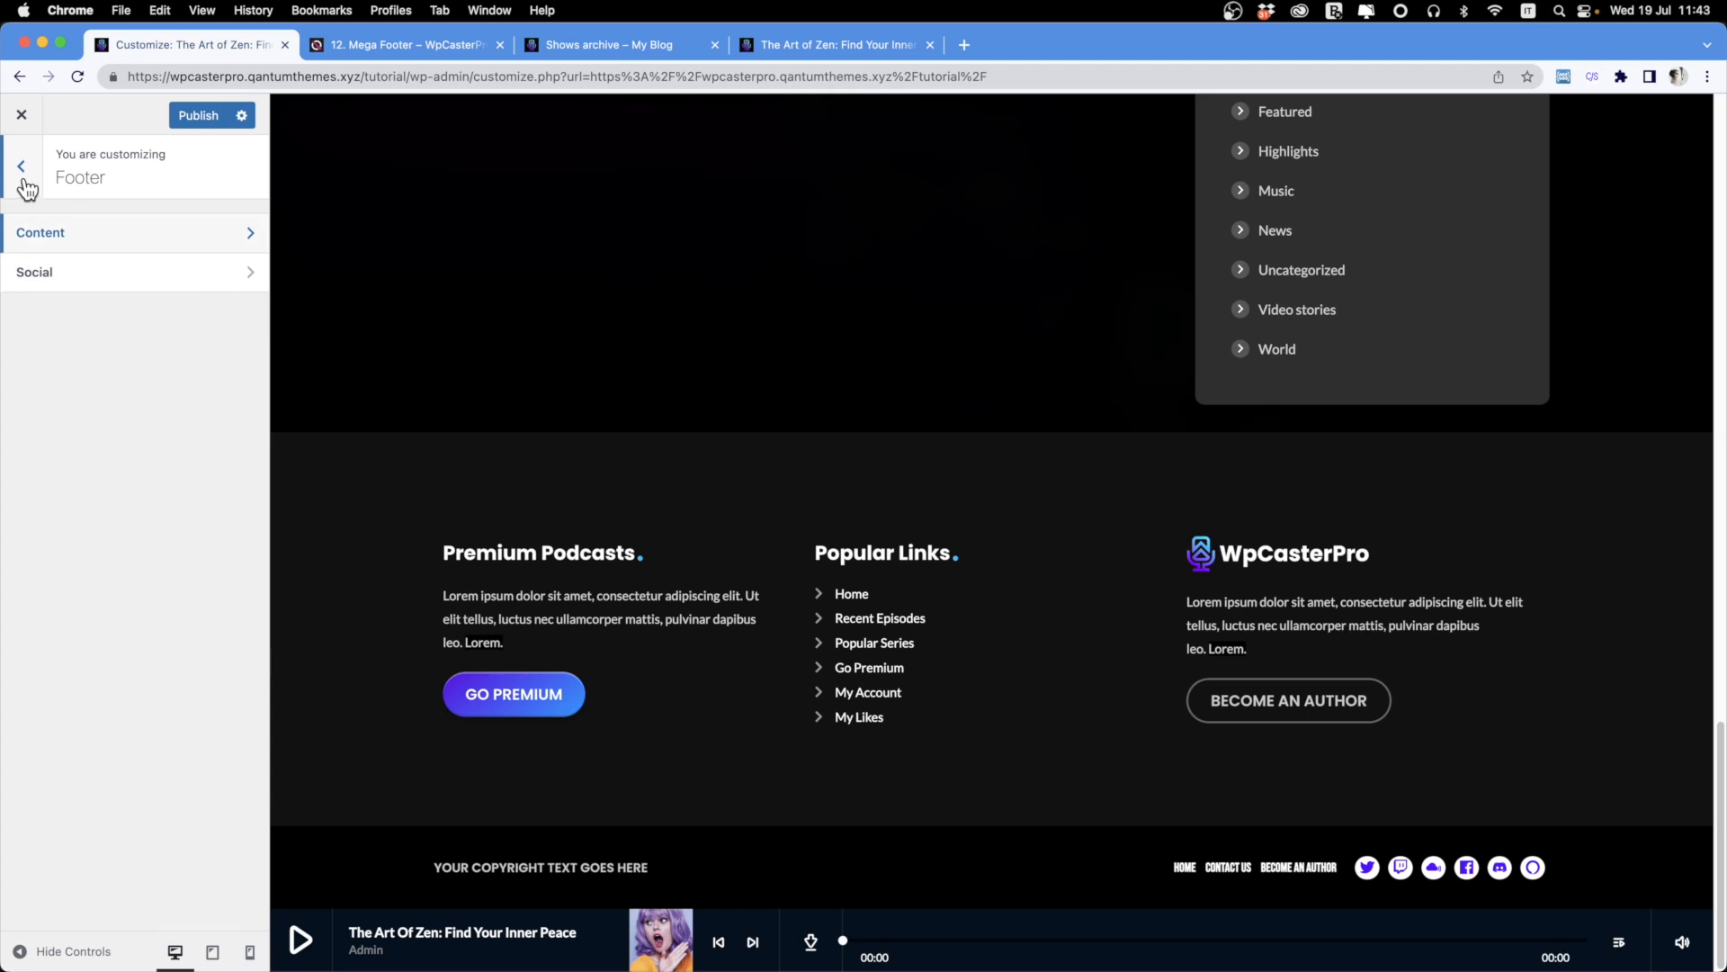
pyautogui.click(76, 287)
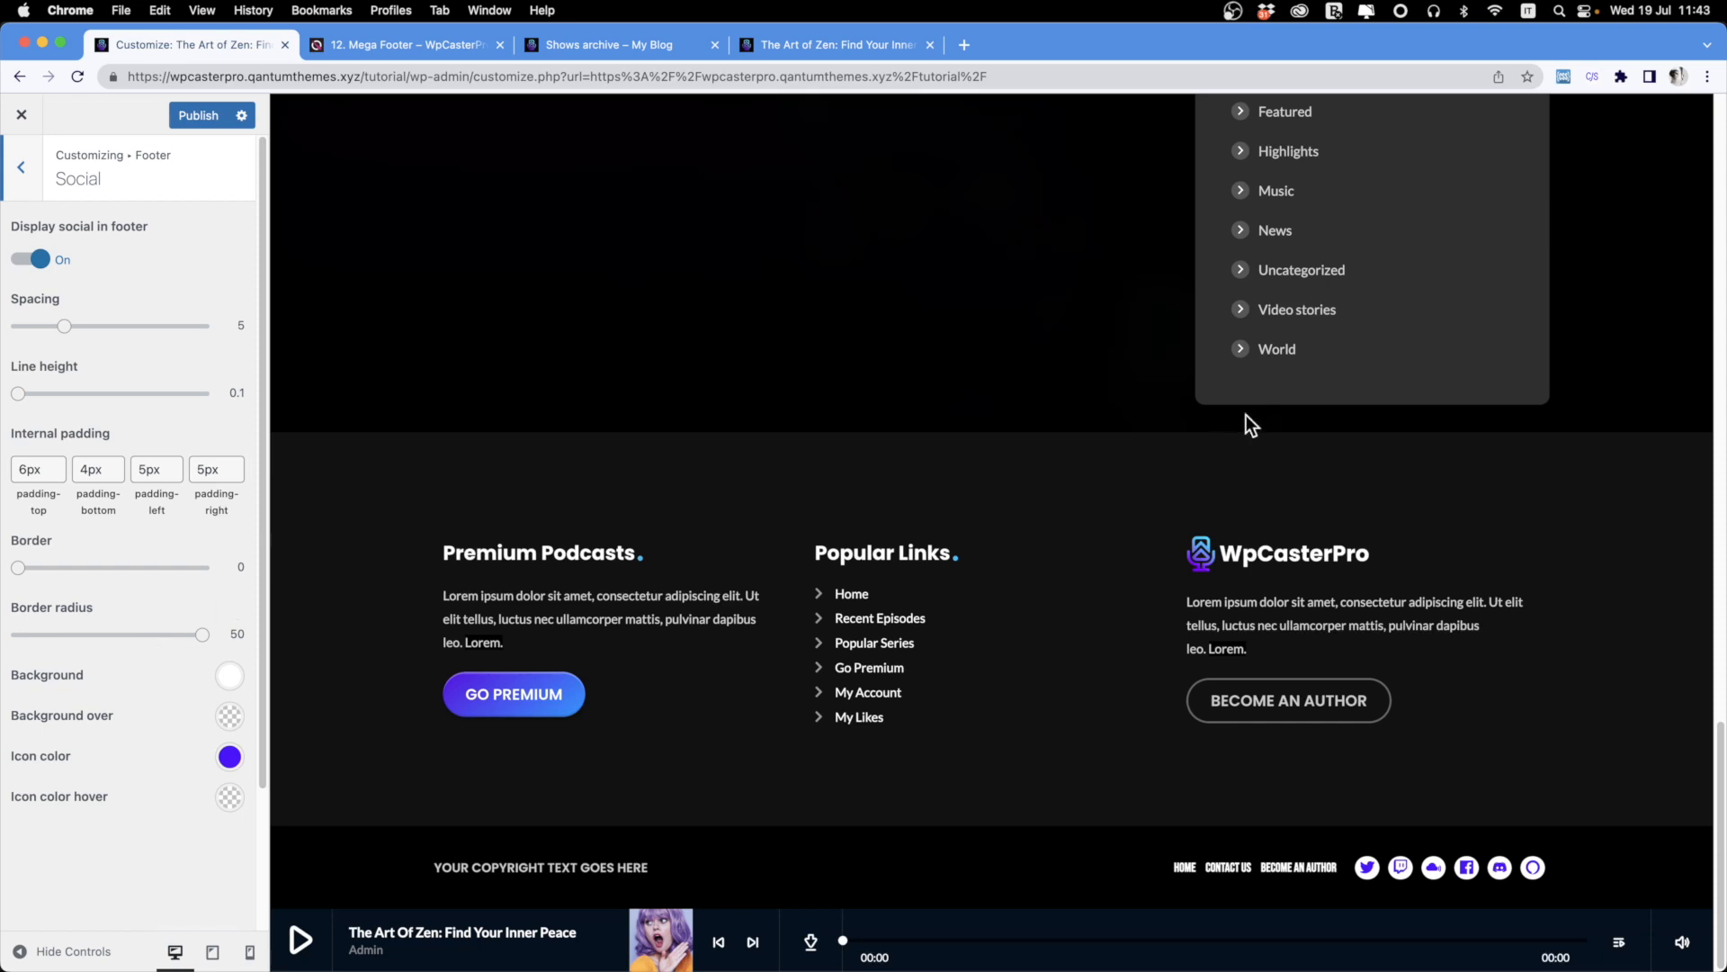
pyautogui.click(22, 168)
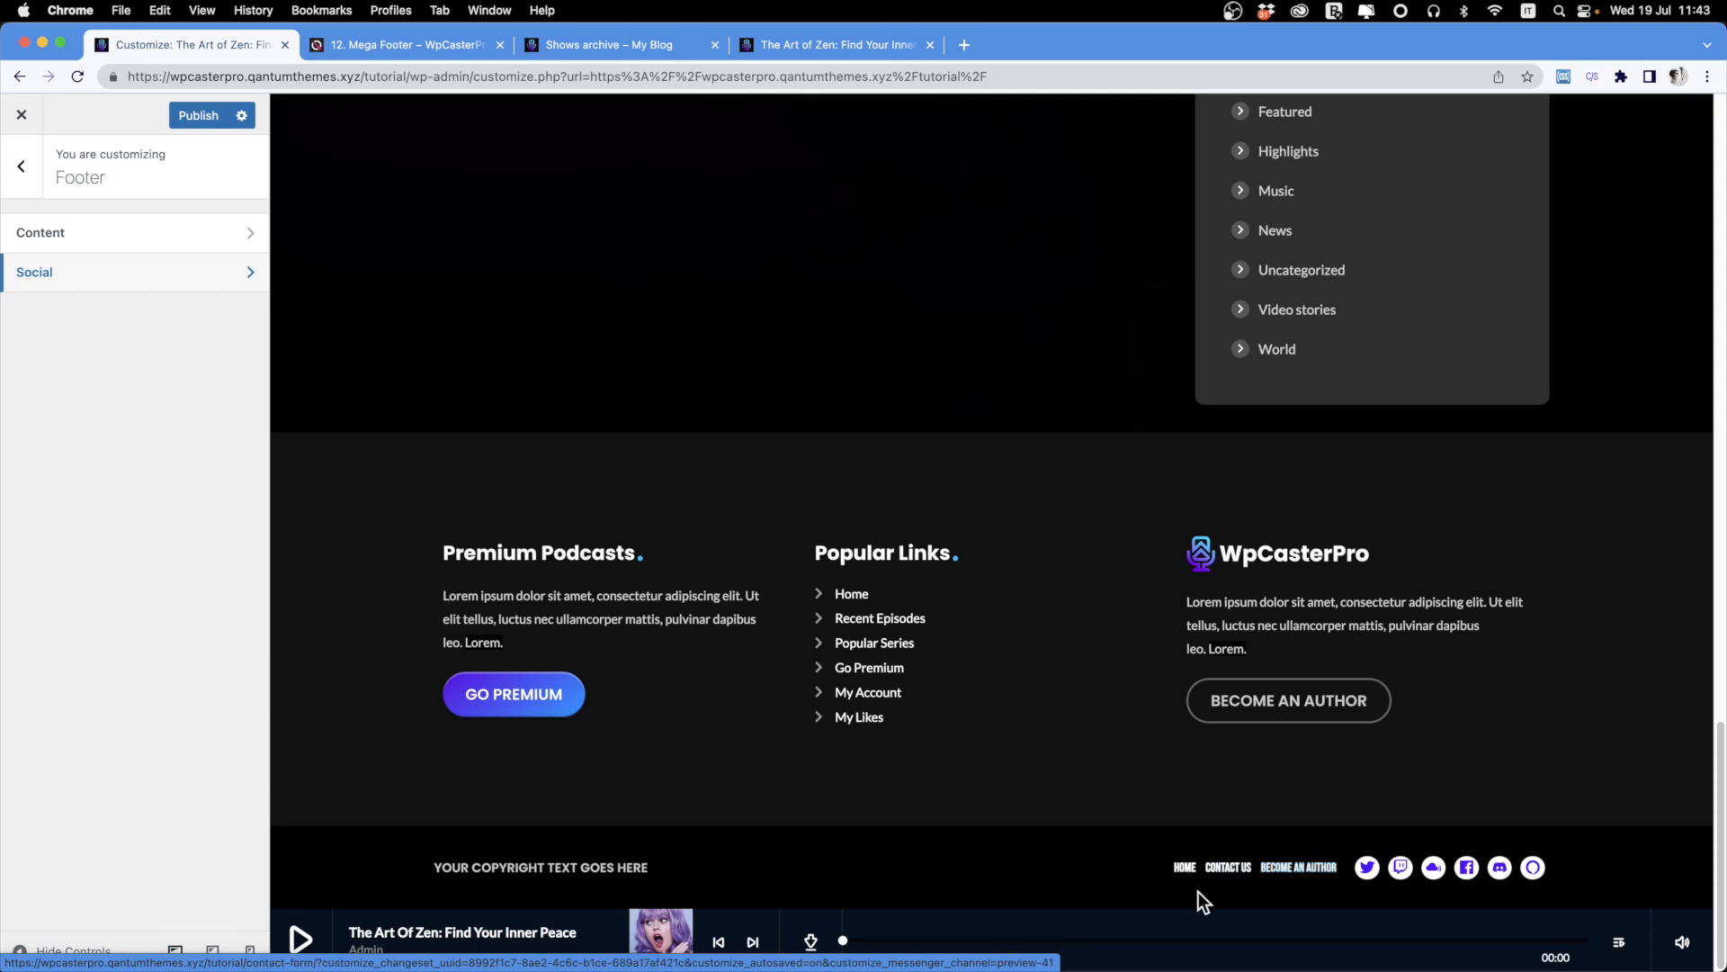
pyautogui.click(20, 166)
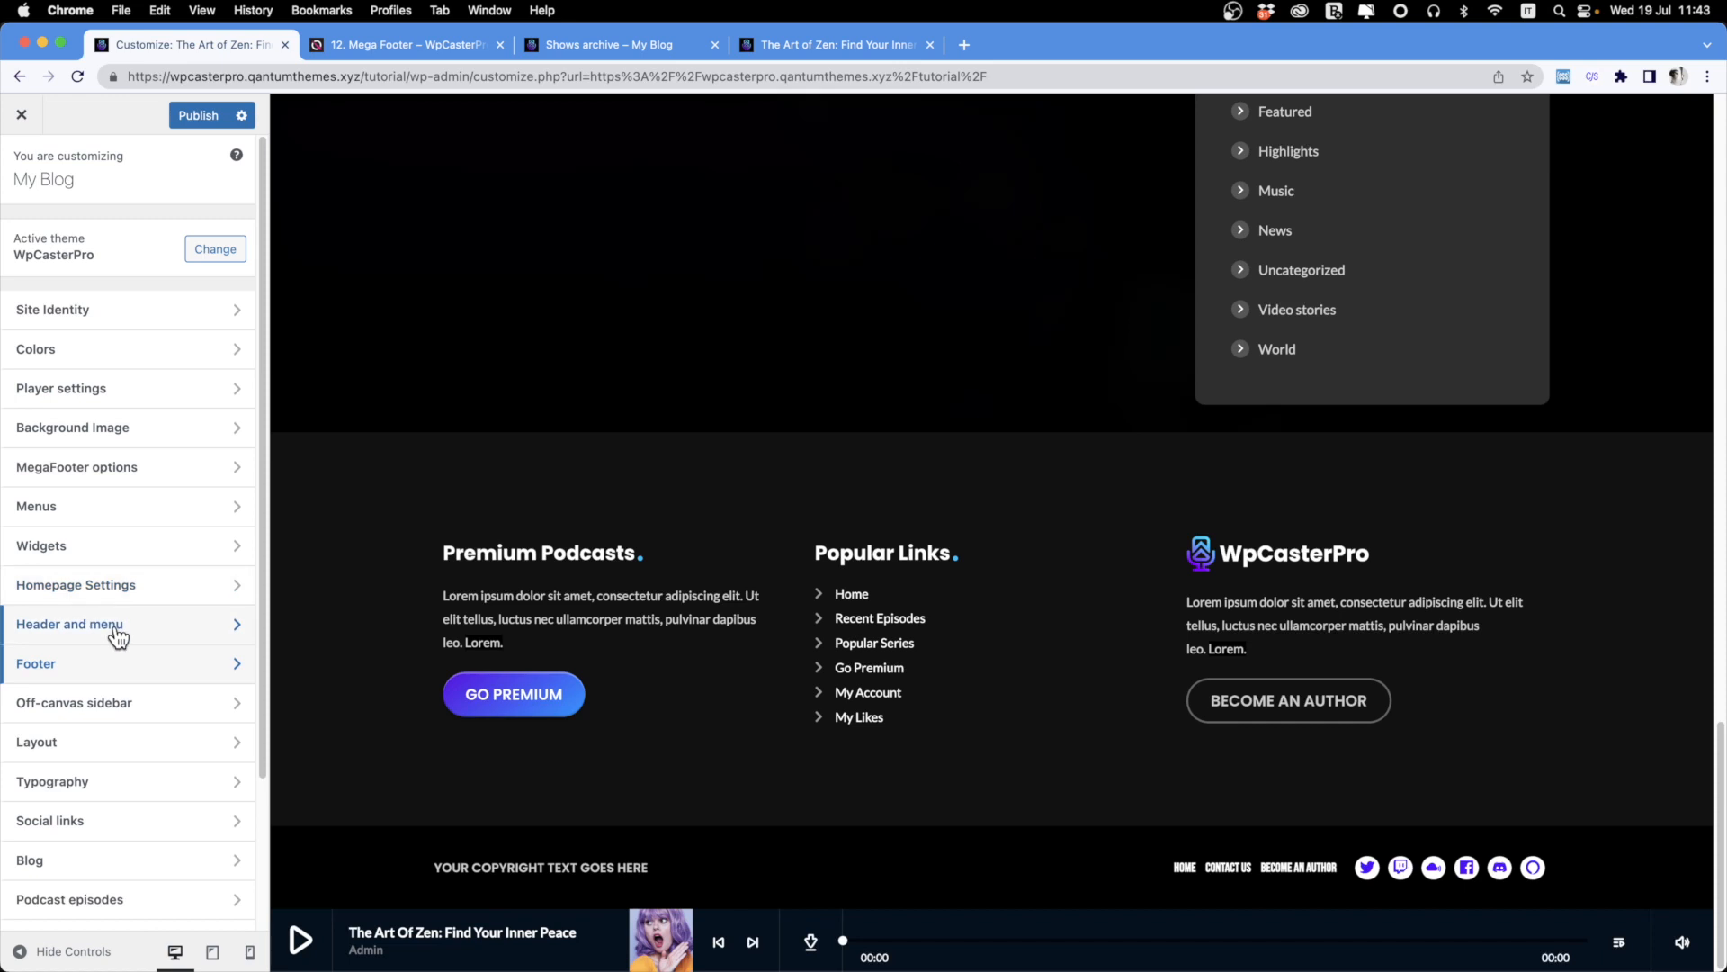
# Delete the whole copyright text in the footer's content settings.
pyautogui.click(124, 665)
pyautogui.click(73, 230)
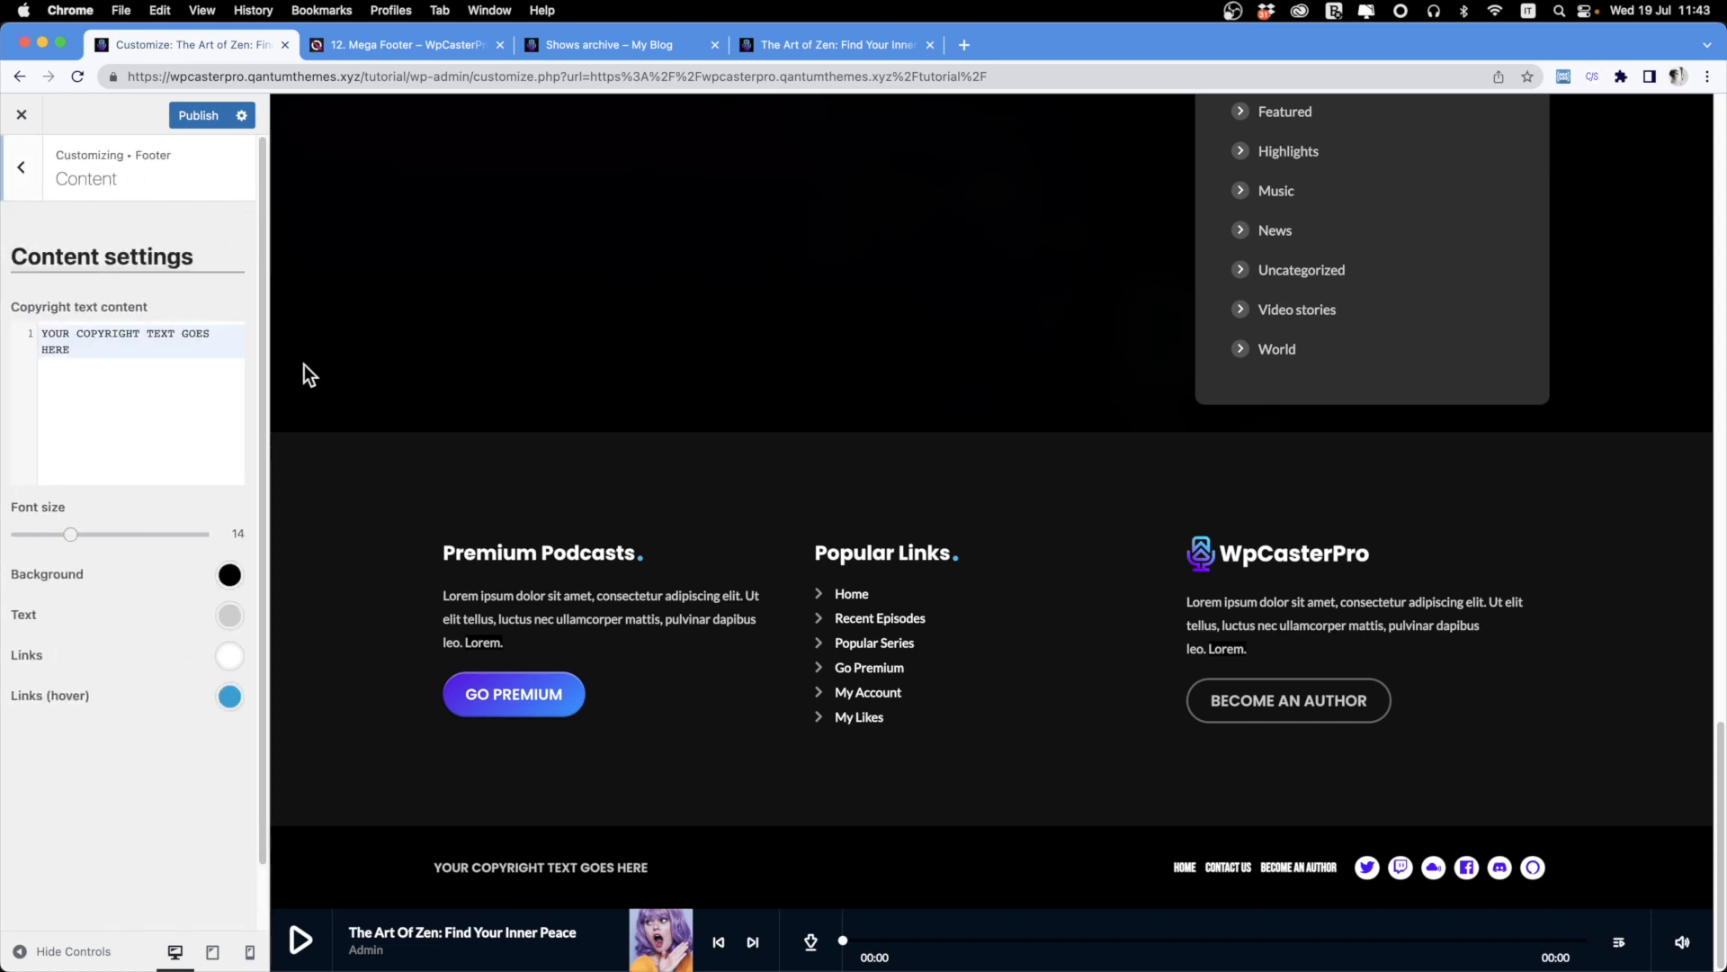
pyautogui.moveTo(128, 413); pyautogui.dragTo(4, 286)
pyautogui.press('BackSpace')
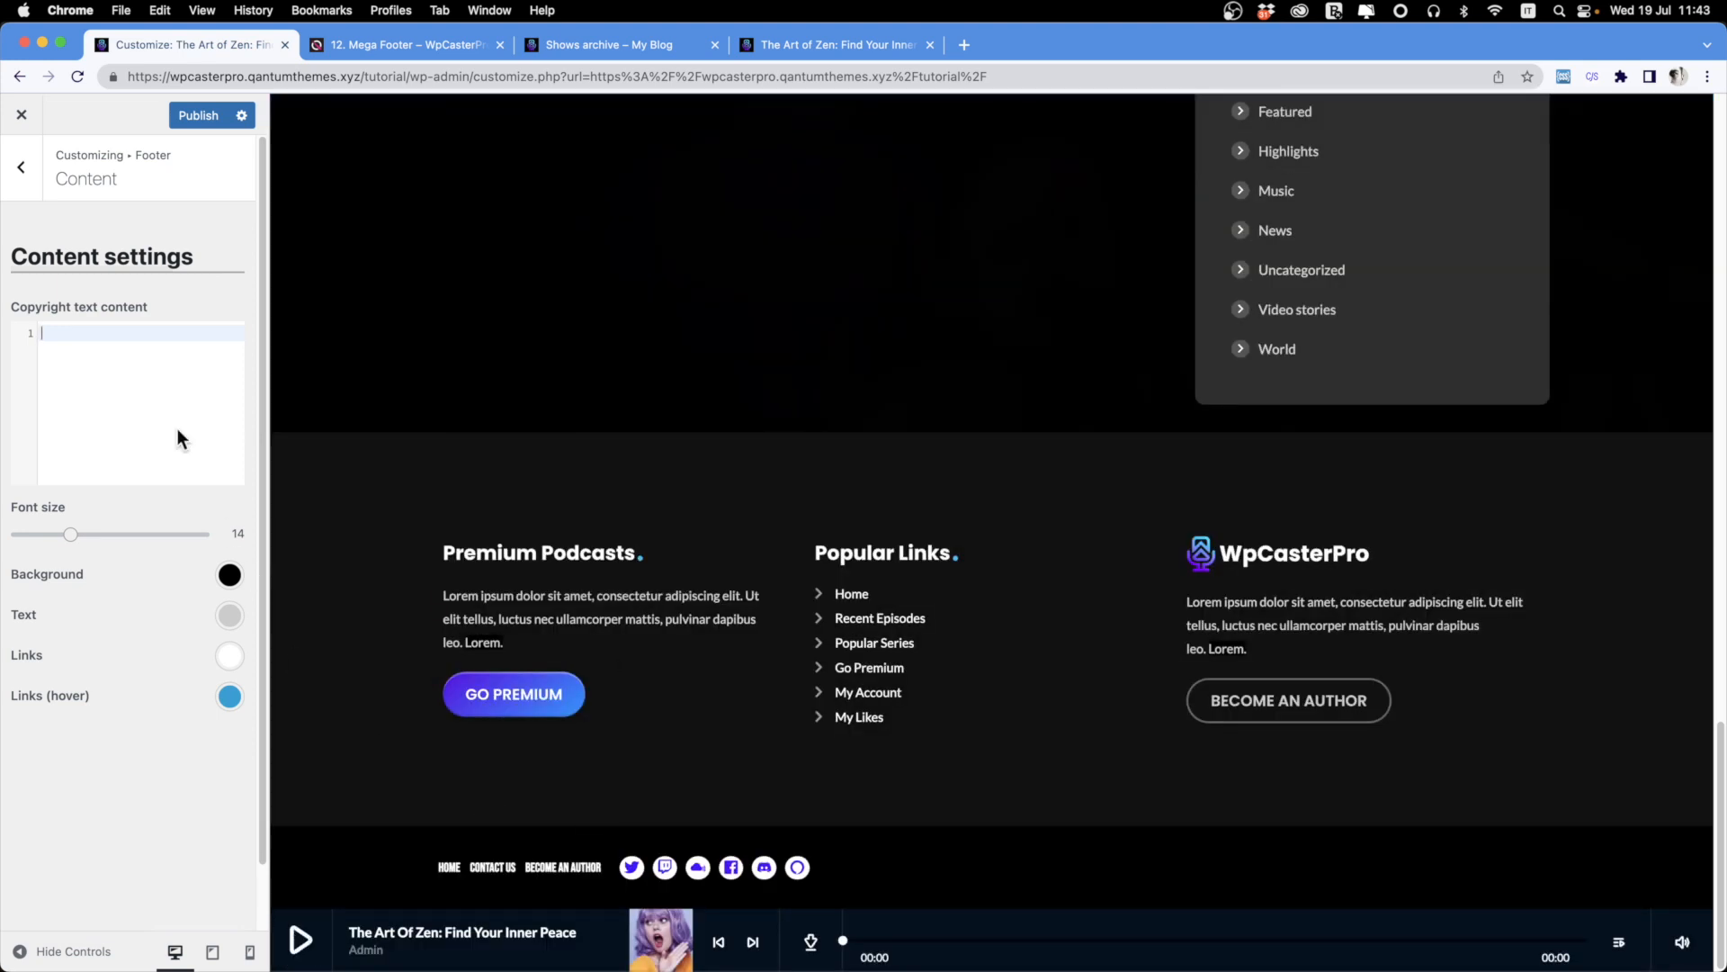
pyautogui.click(34, 191)
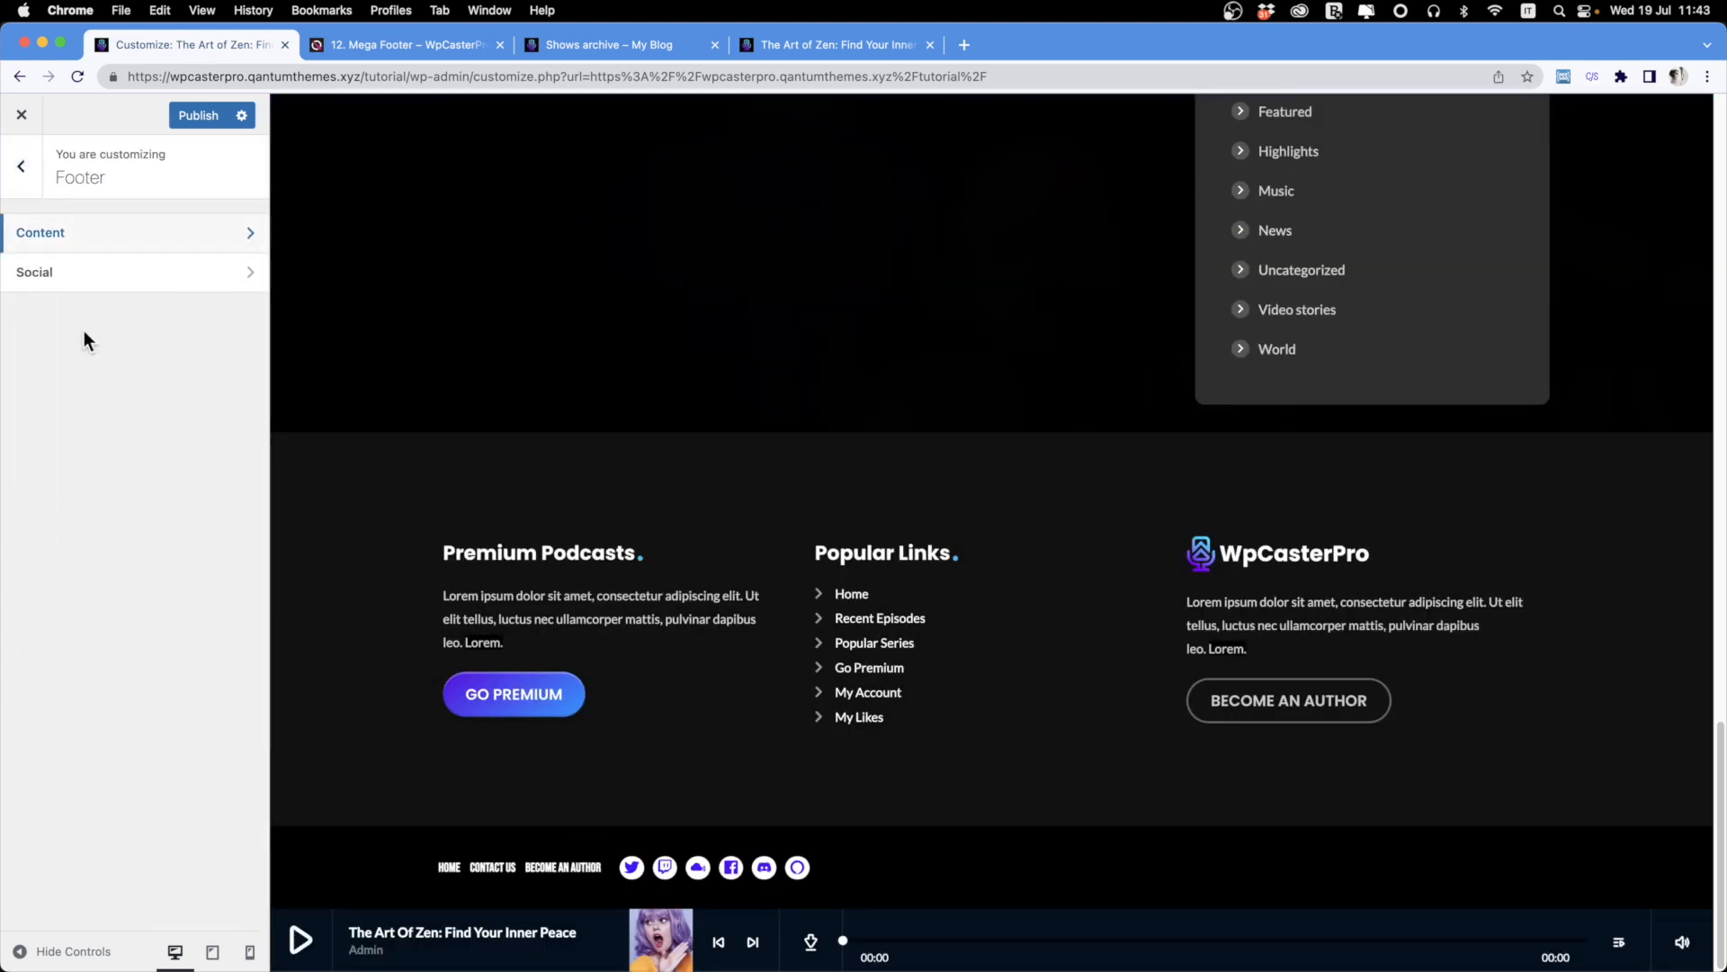
# Turn off the display of social icons in the footer and return to the main customizer sections.
pyautogui.click(72, 274)
pyautogui.click(51, 260)
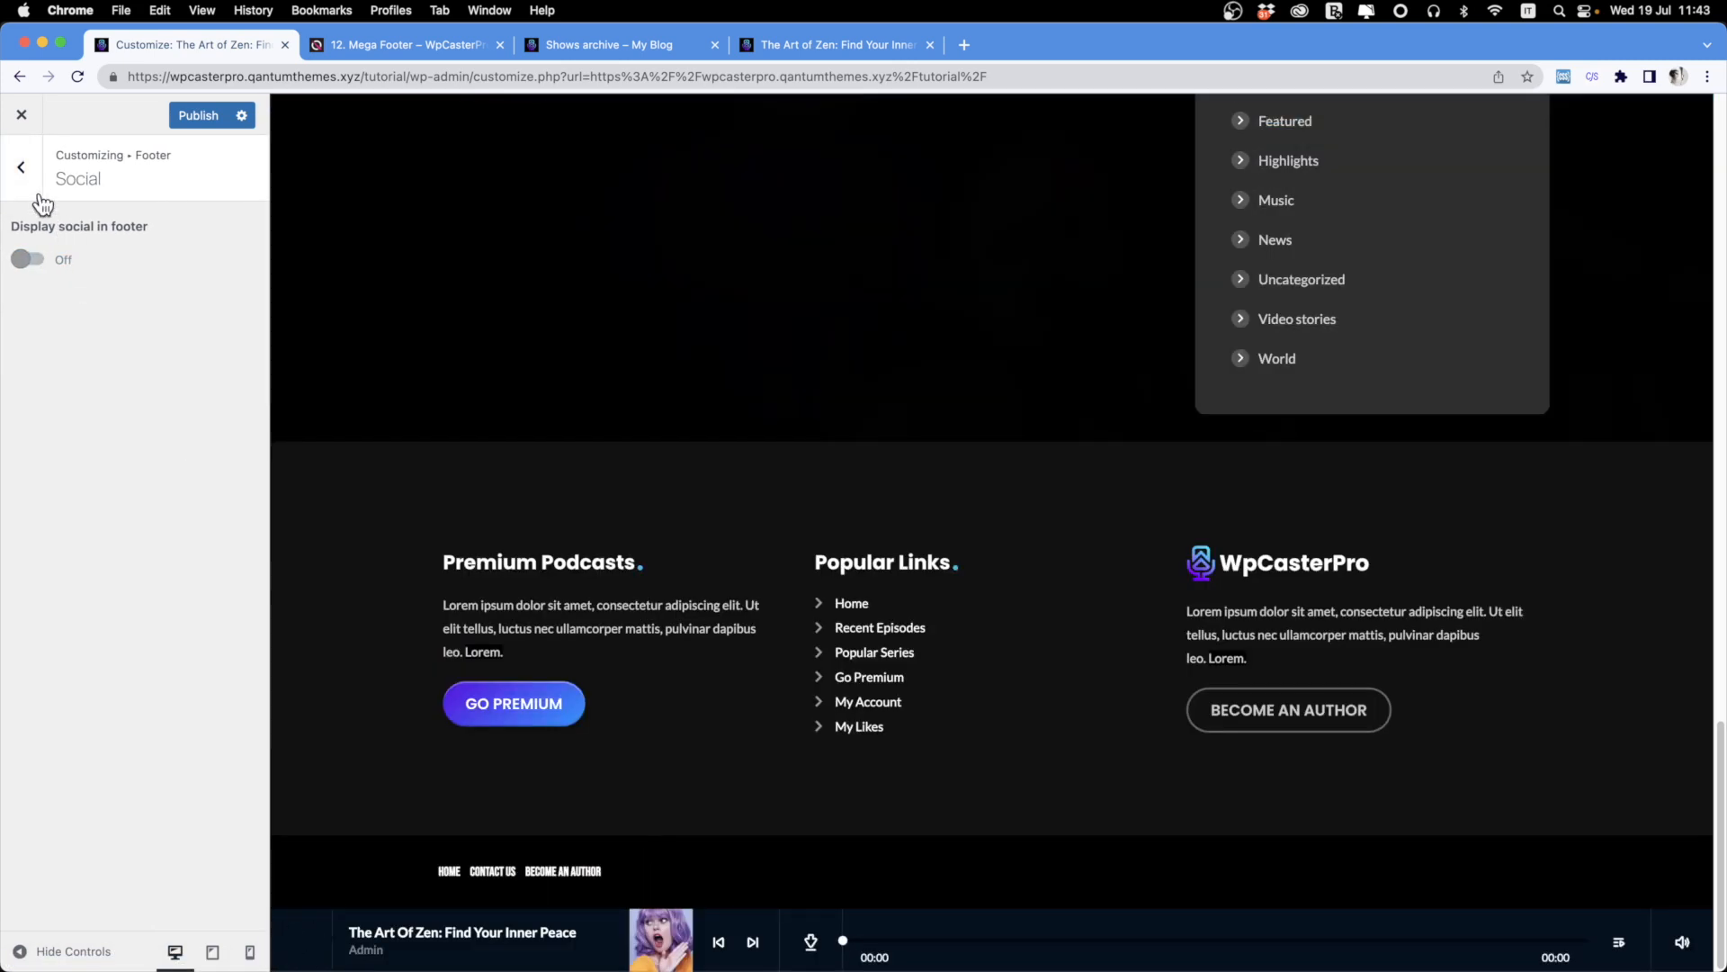
pyautogui.click(28, 180)
pyautogui.click(30, 182)
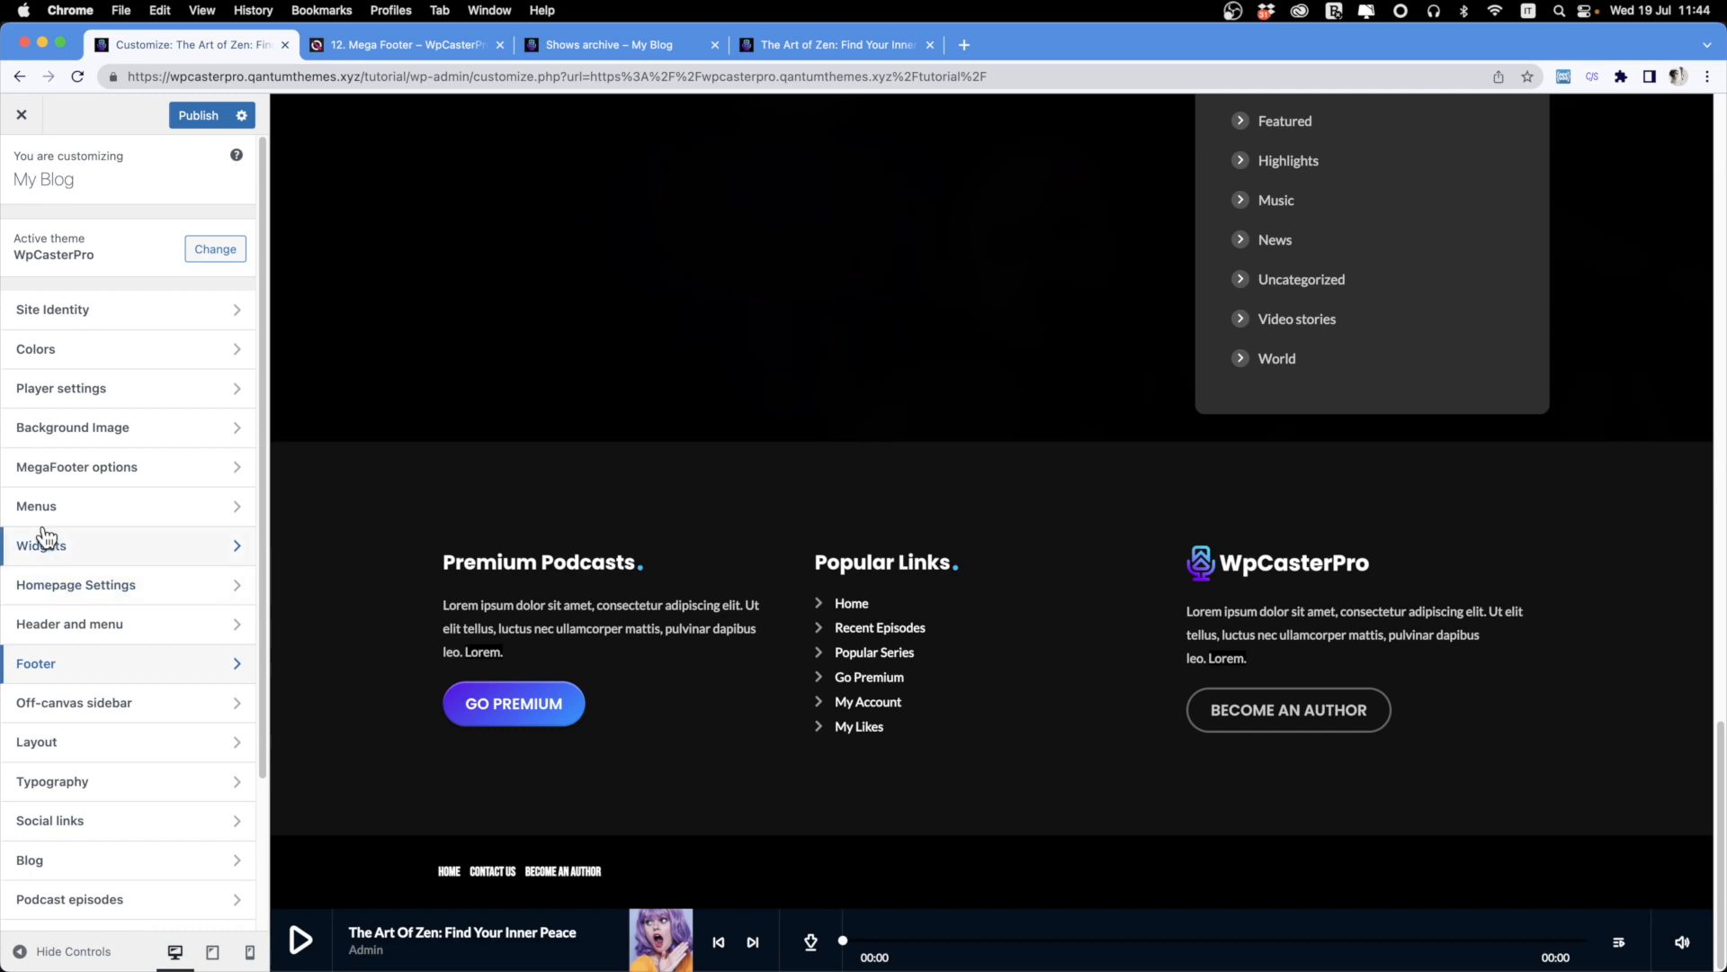
# Unassign the menu from the Footer Menu location so that no menu is selected there.
pyautogui.click(33, 499)
pyautogui.click(144, 543)
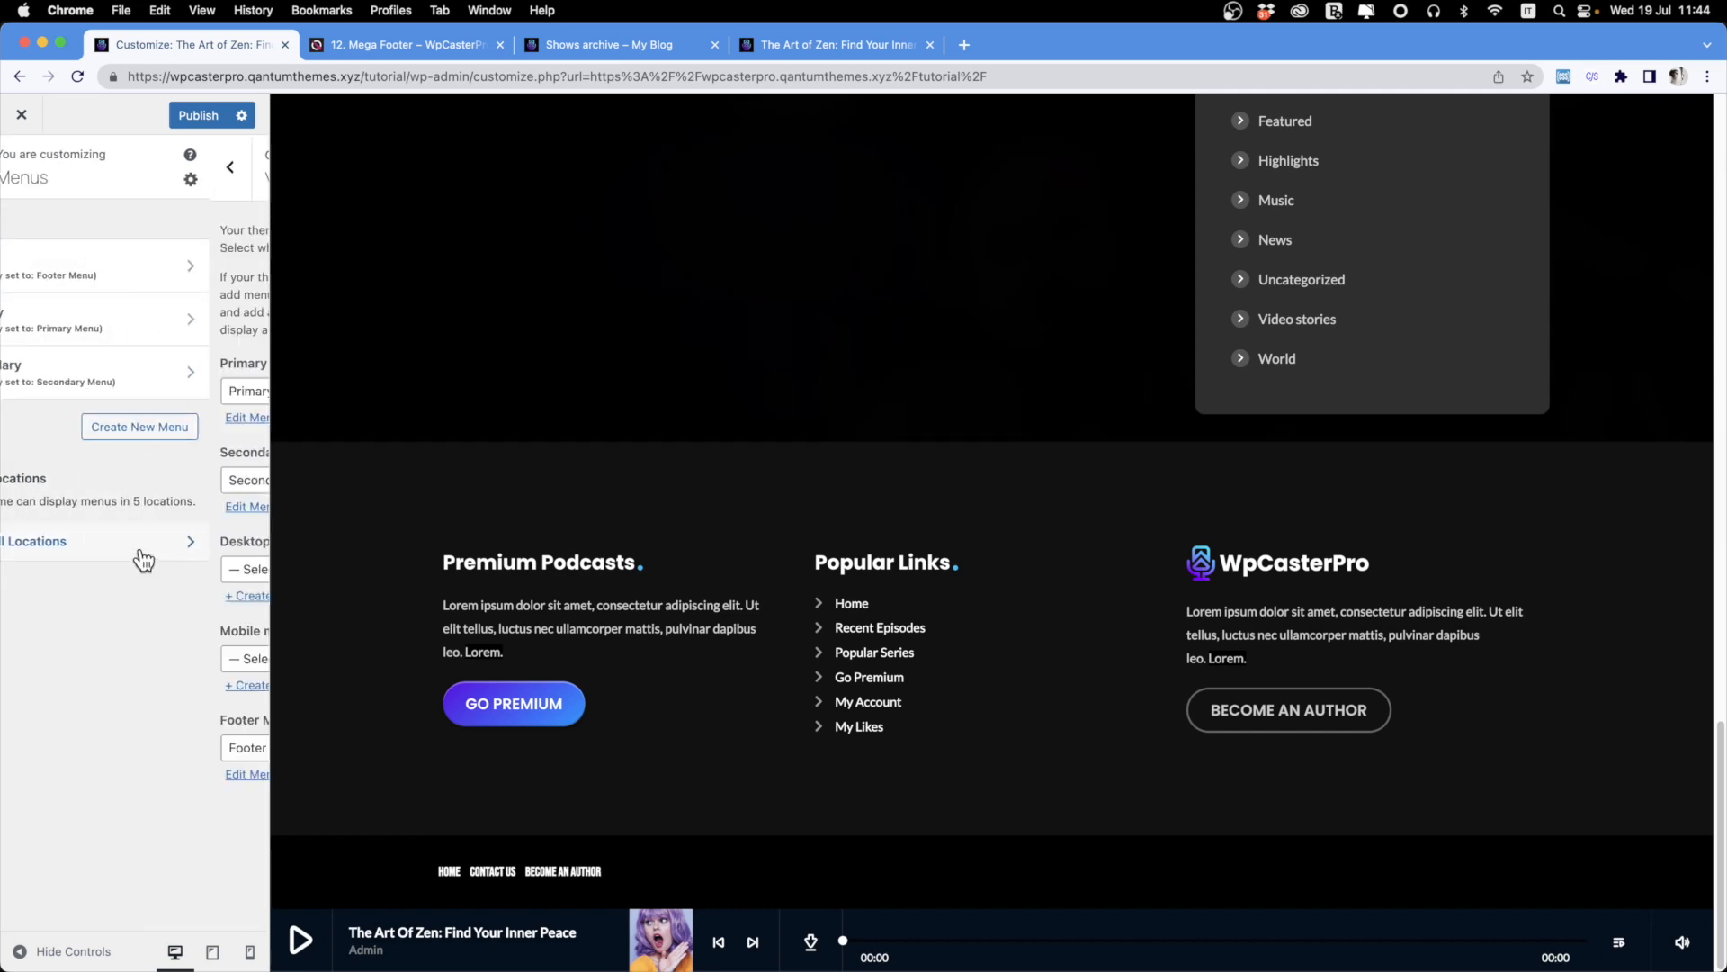
pyautogui.click(84, 748)
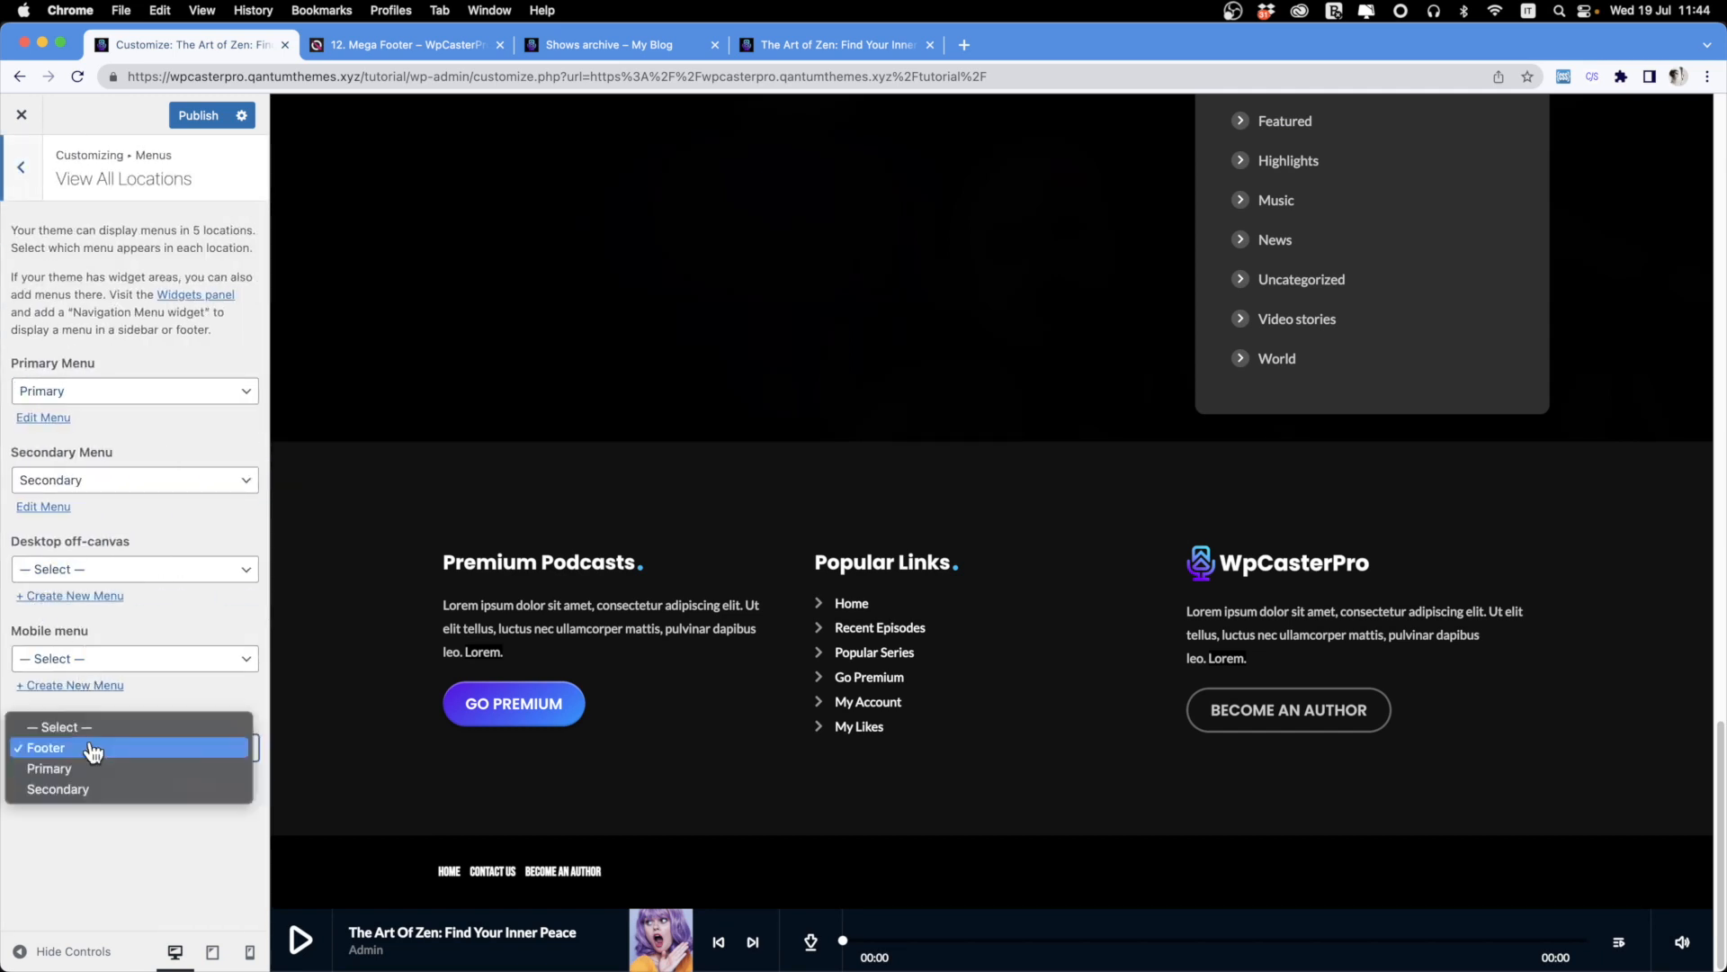
pyautogui.click(66, 726)
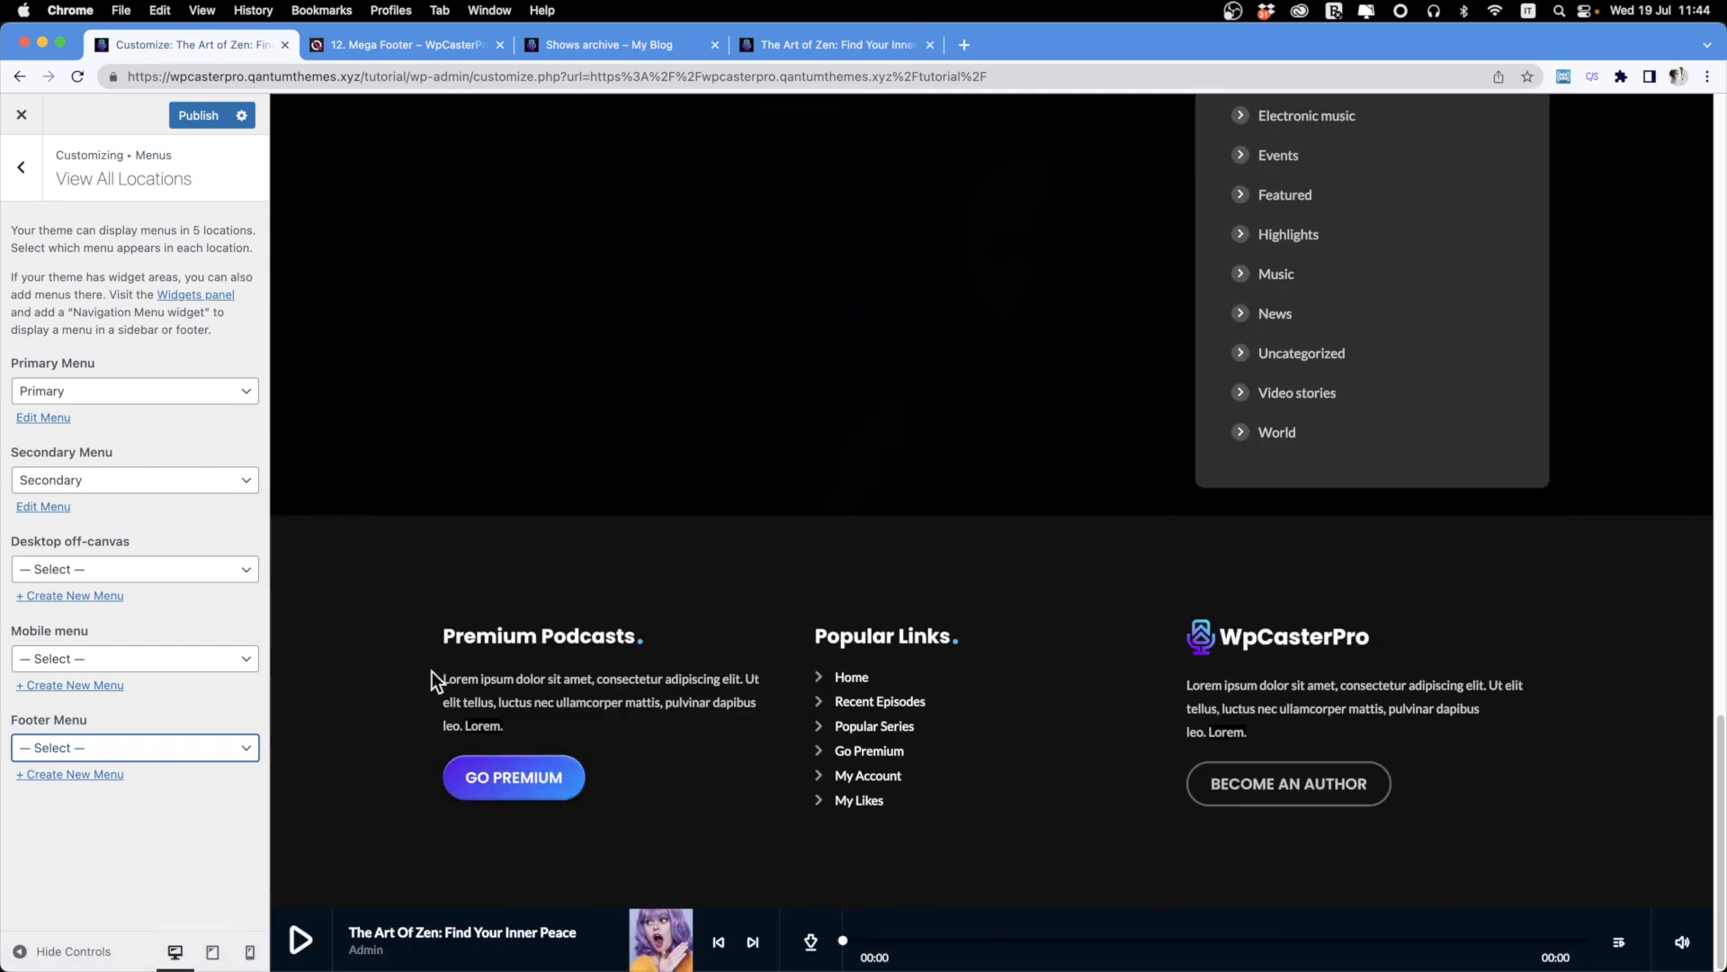
pyautogui.click(736, 781)
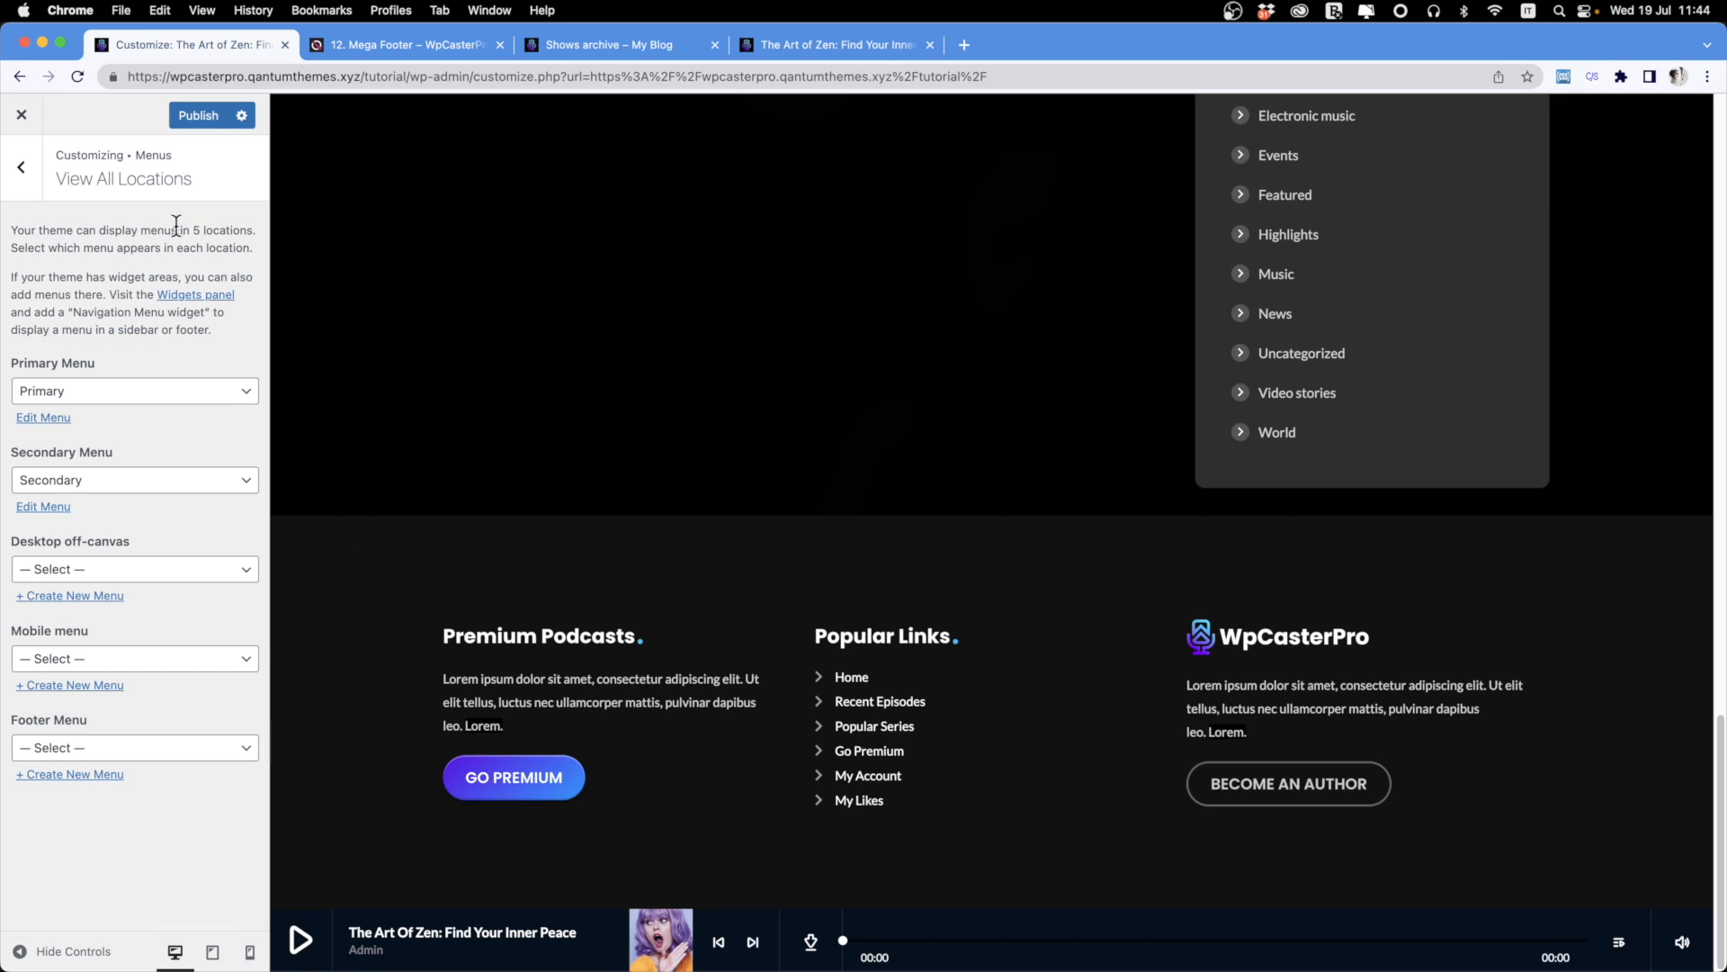
pyautogui.click(23, 167)
pyautogui.click(31, 171)
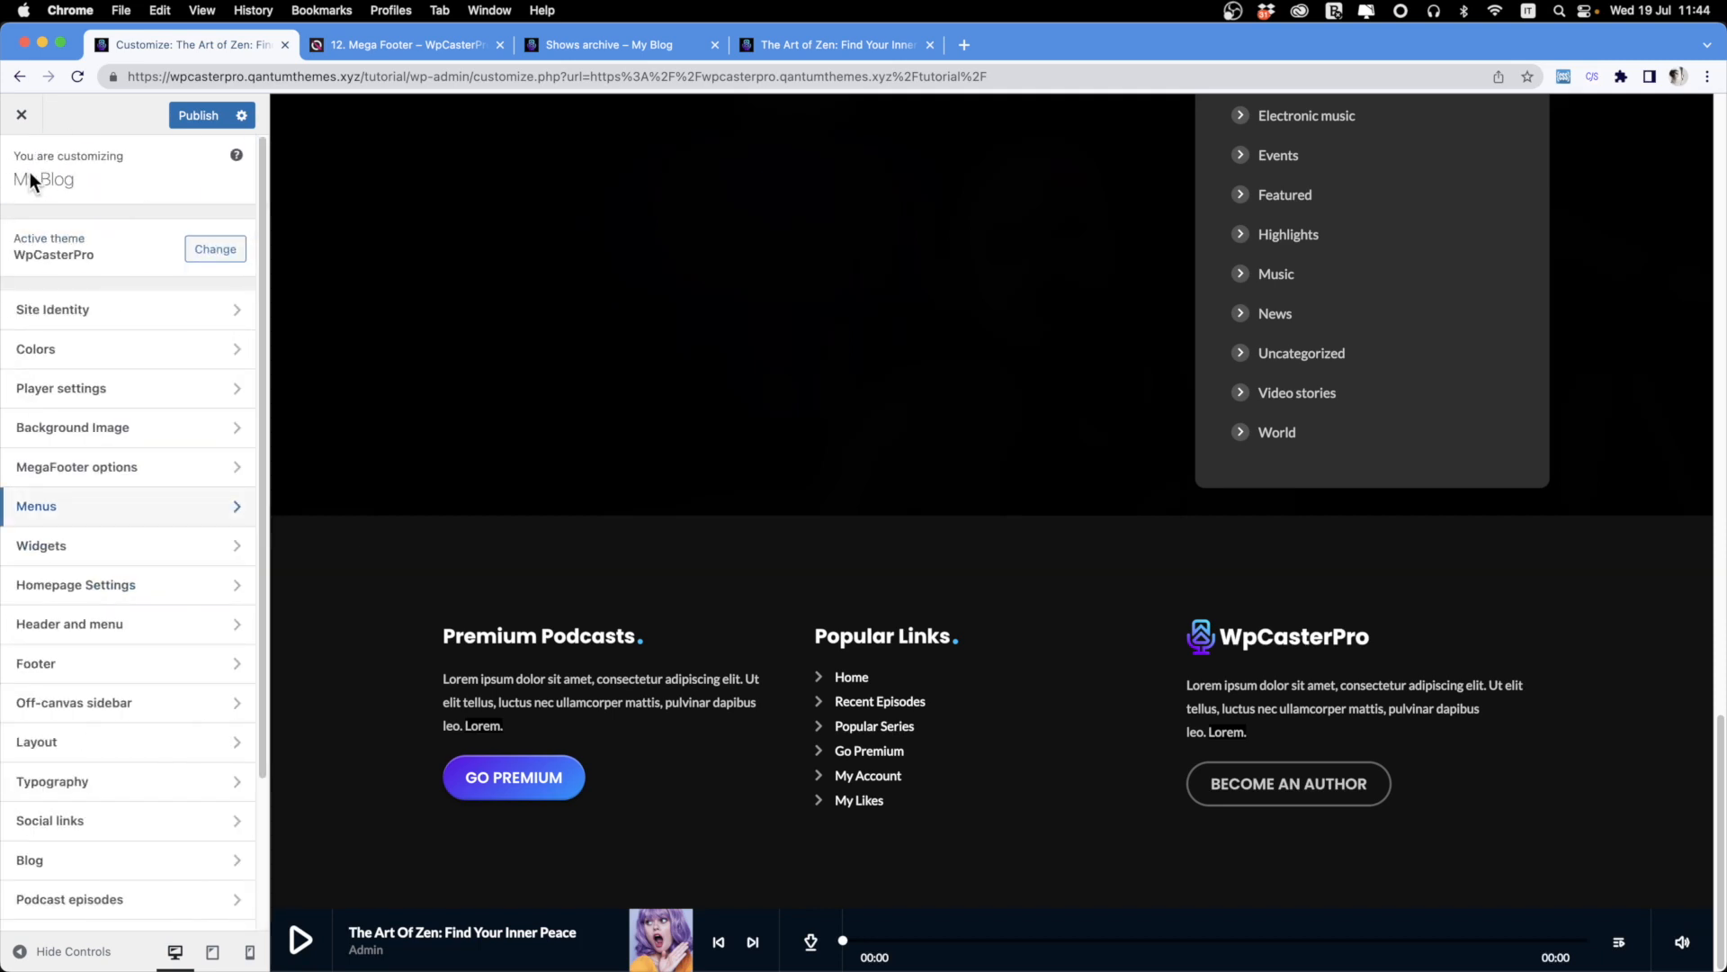
# Open the off-canvas sidebar in the site preview and examine the widgets it contains.
pyautogui.scroll(-3, 166, 393)
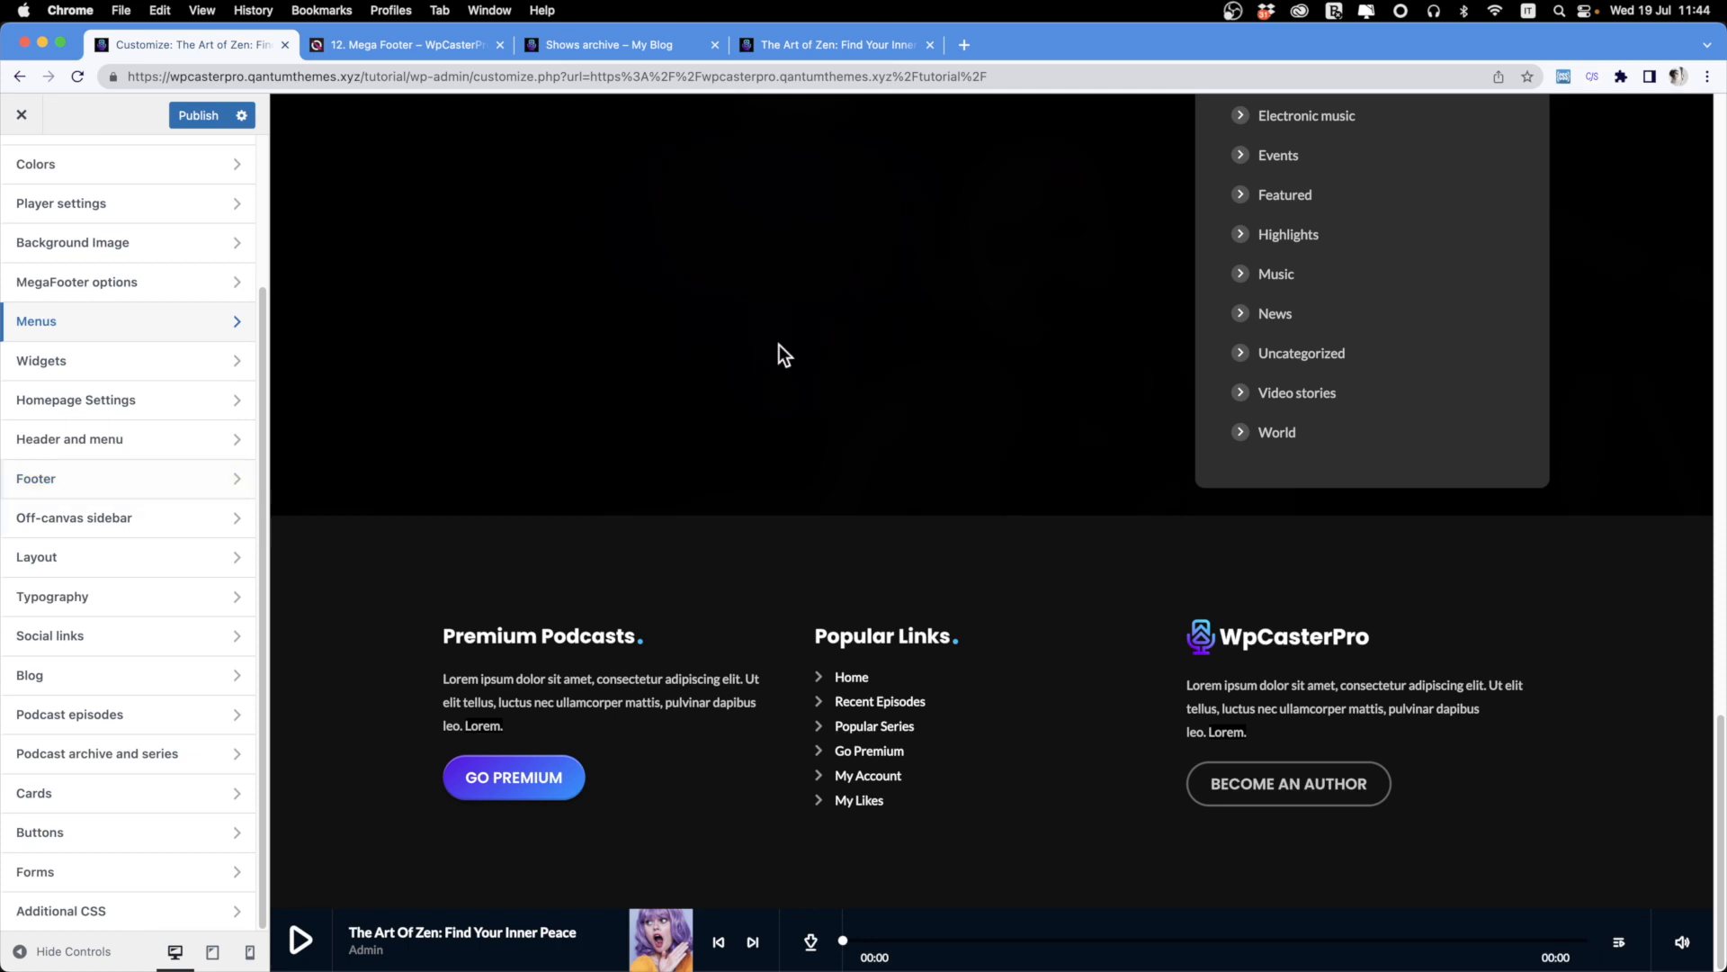
pyautogui.scroll(5, 900, 360)
pyautogui.scroll(10, 1135, 254)
pyautogui.click(703, 177)
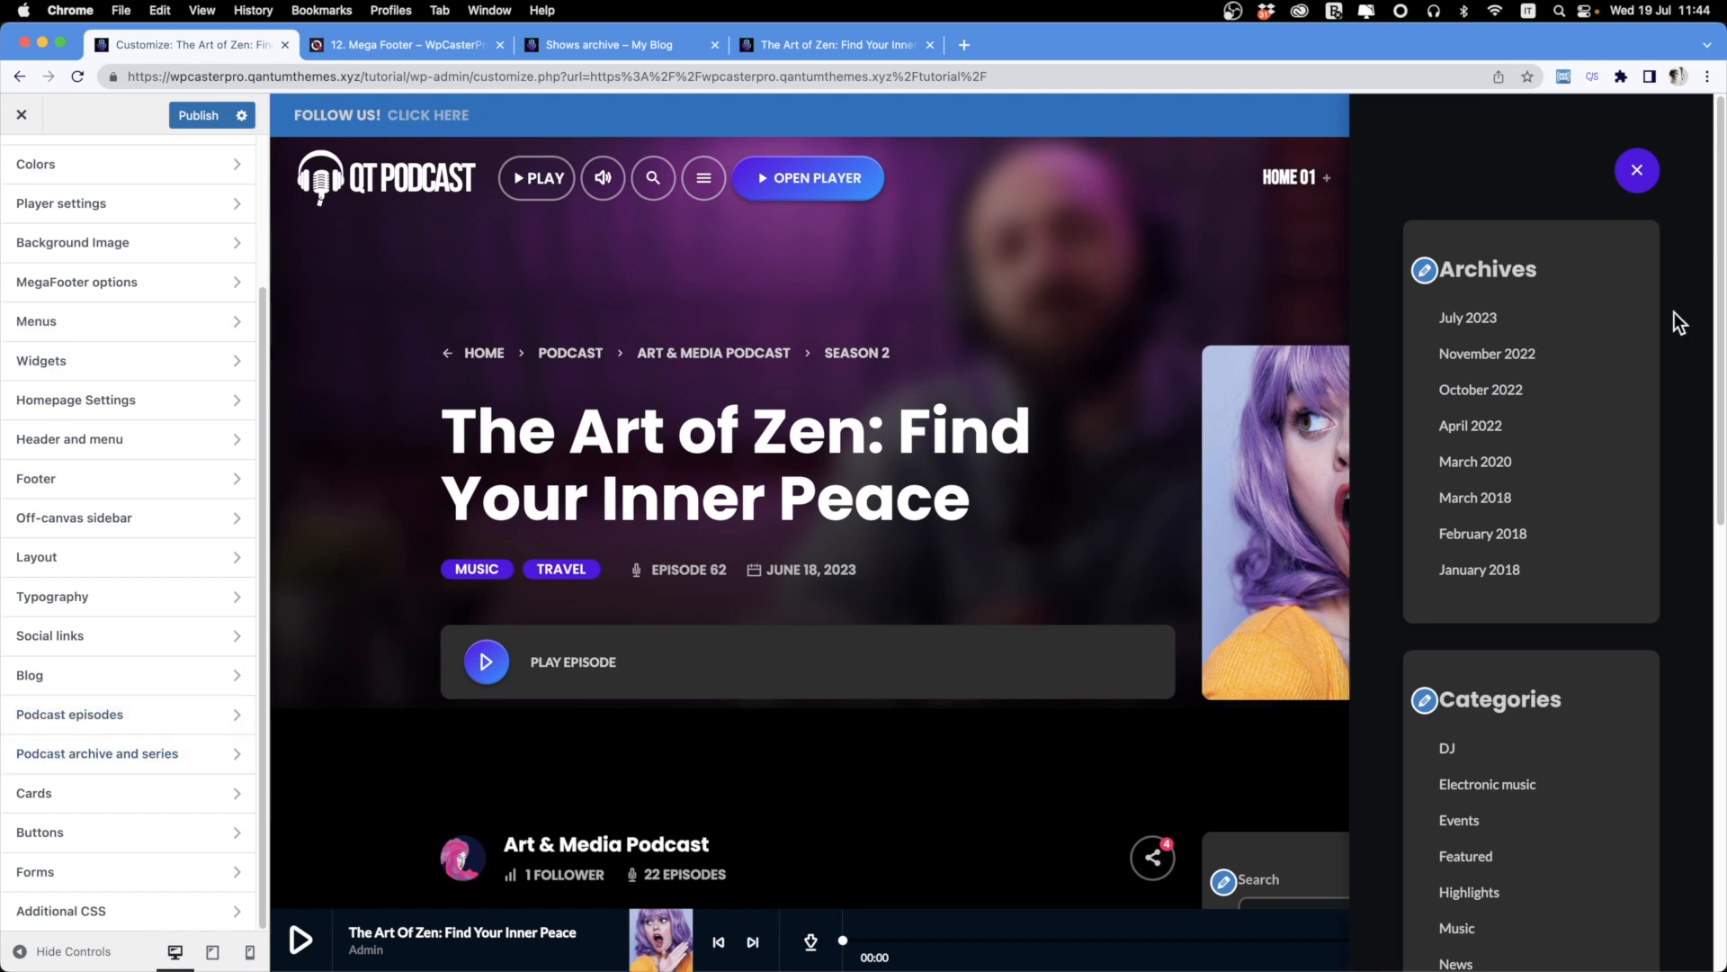
pyautogui.scroll(-1, 1592, 480)
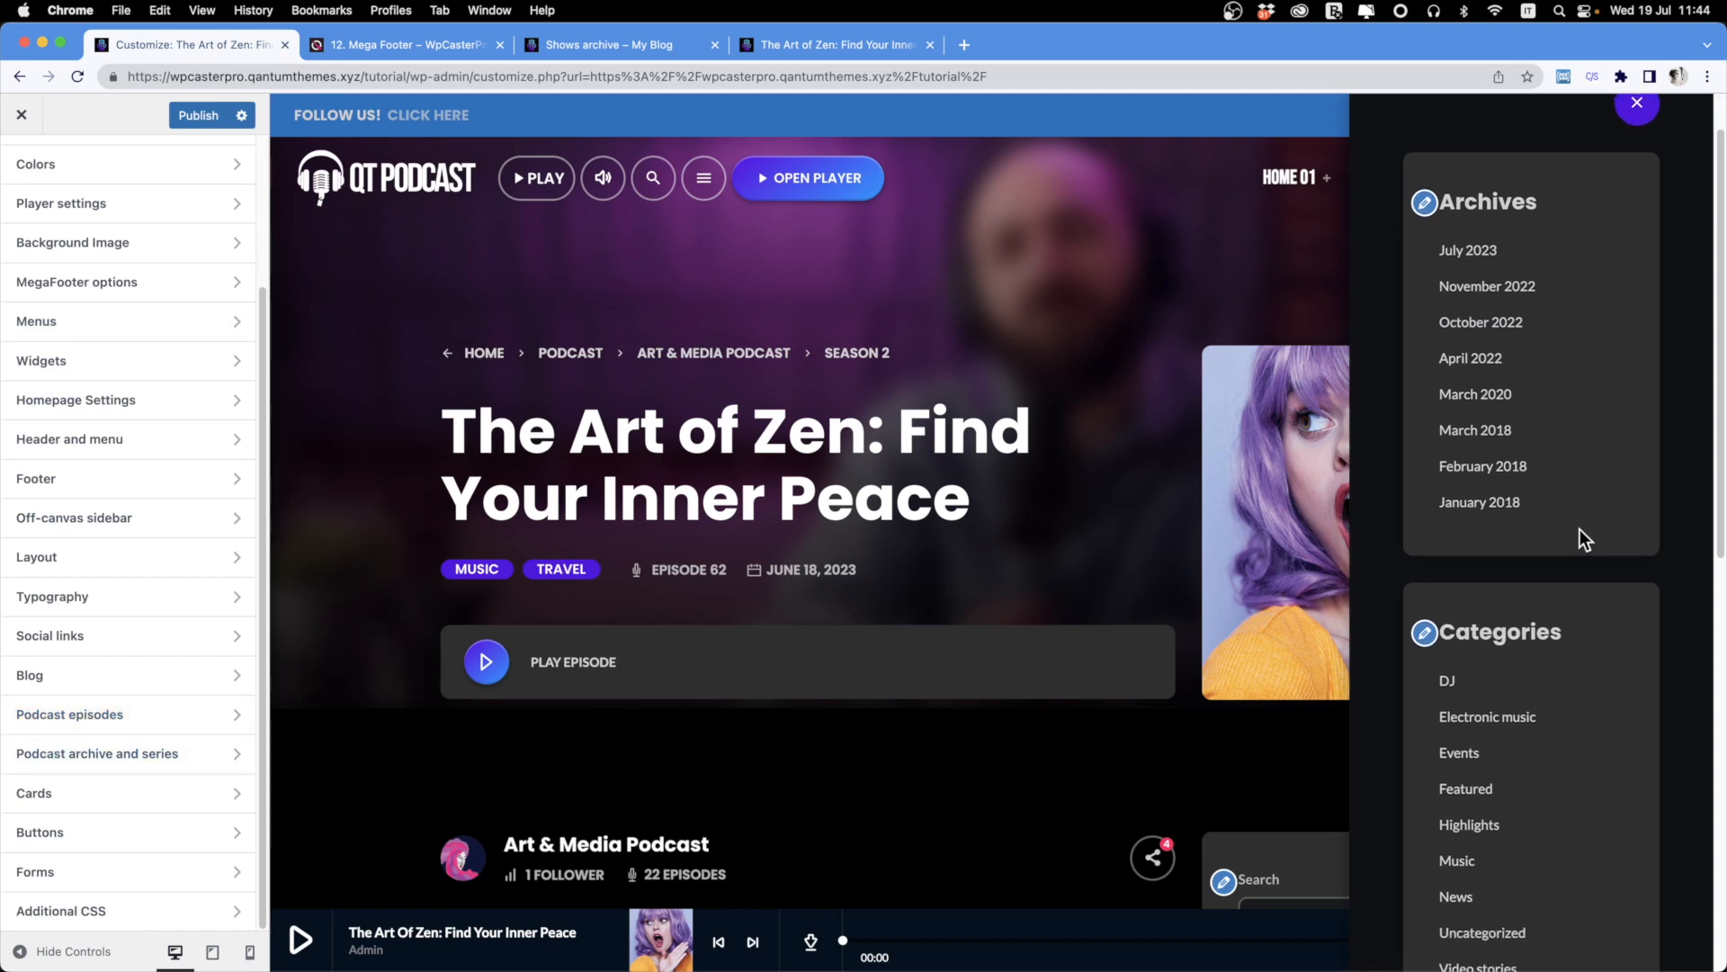
pyautogui.scroll(1, 1580, 528)
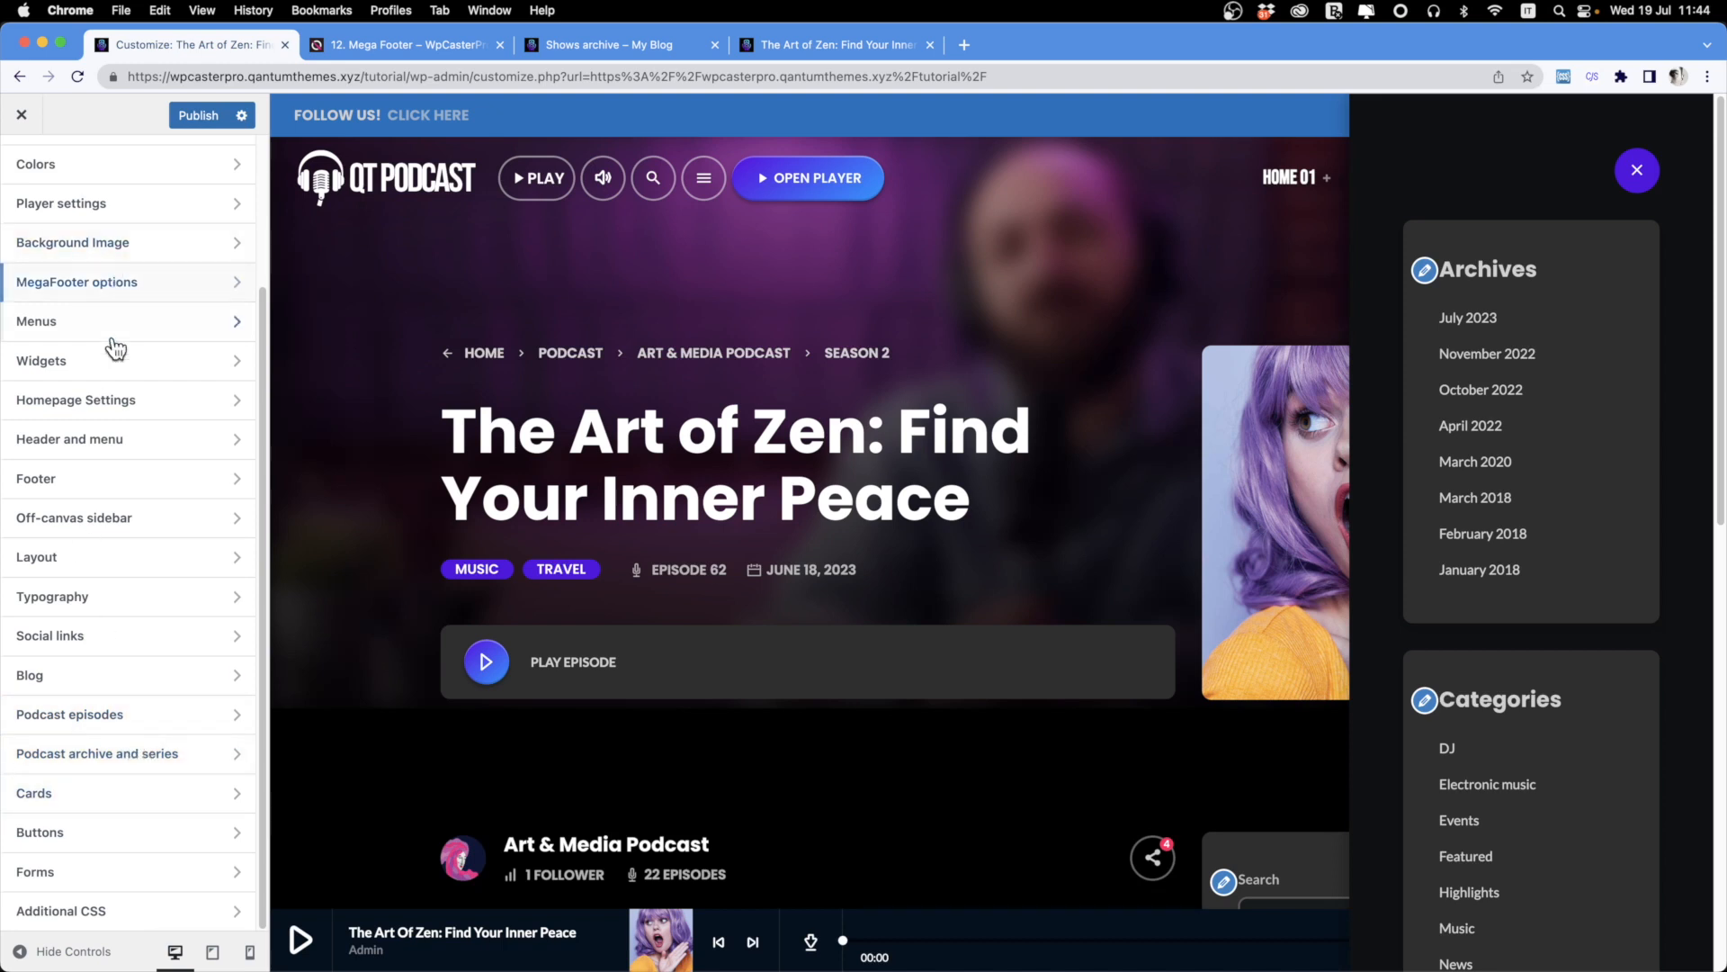
# Remove both Block widgets, Categories and Archives, from the Off canvas Sidebar widget area.
pyautogui.click(97, 360)
pyautogui.click(72, 280)
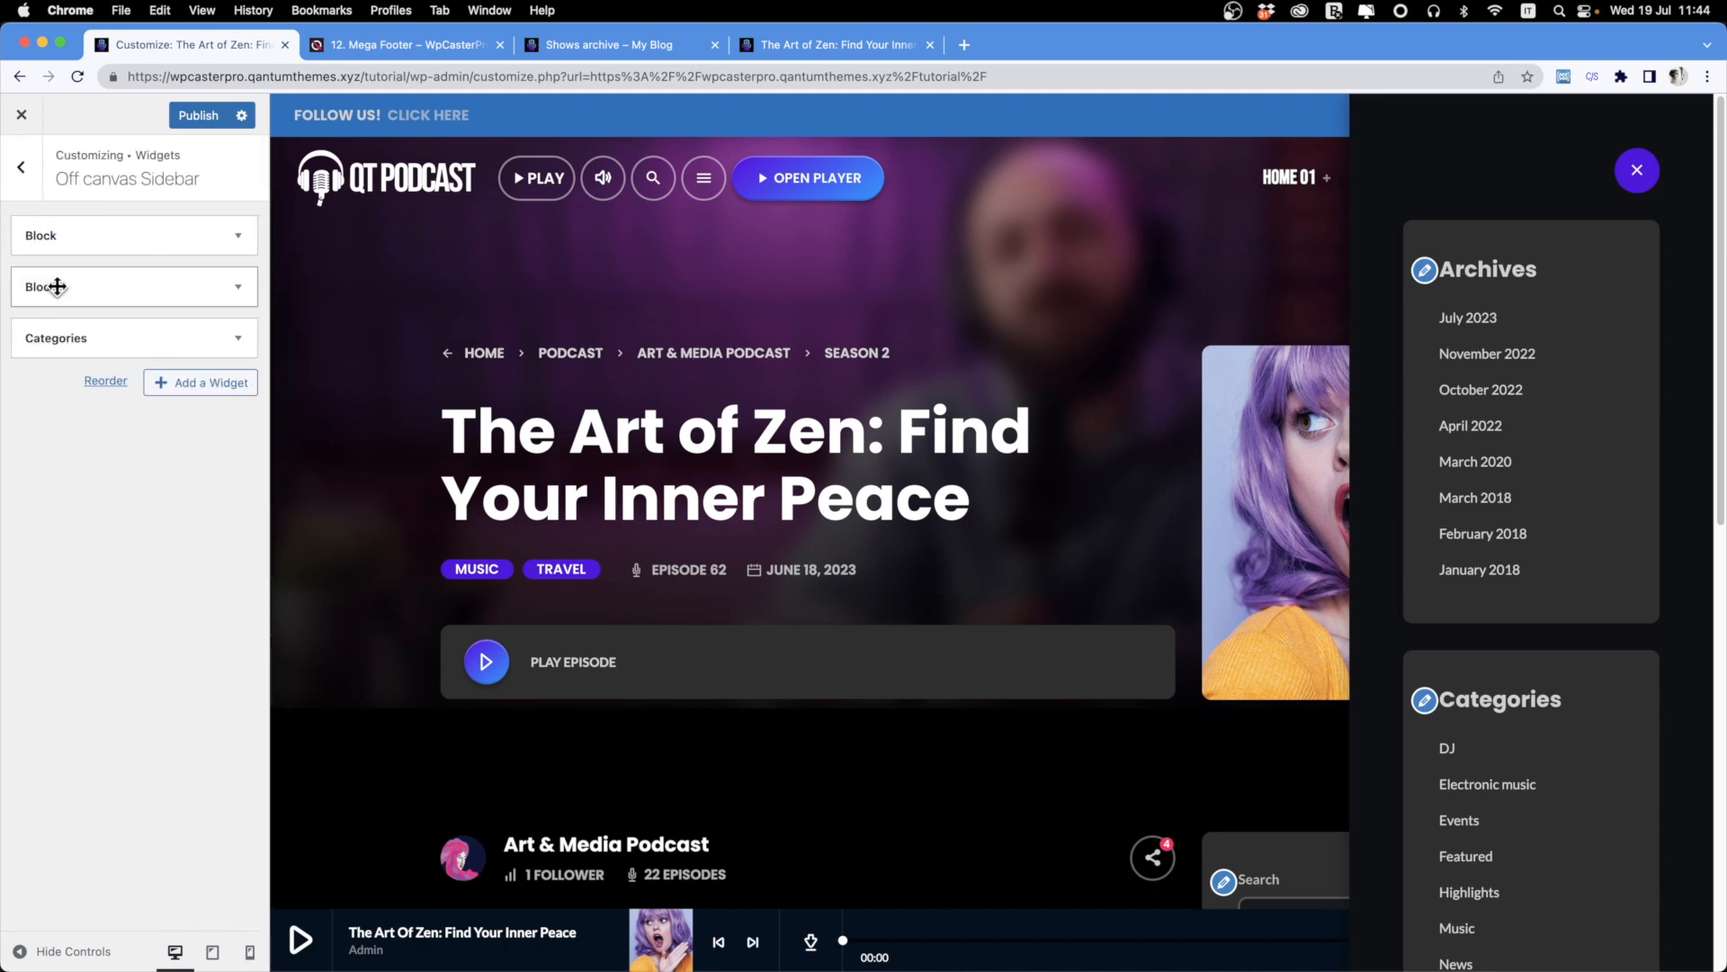
pyautogui.click(235, 288)
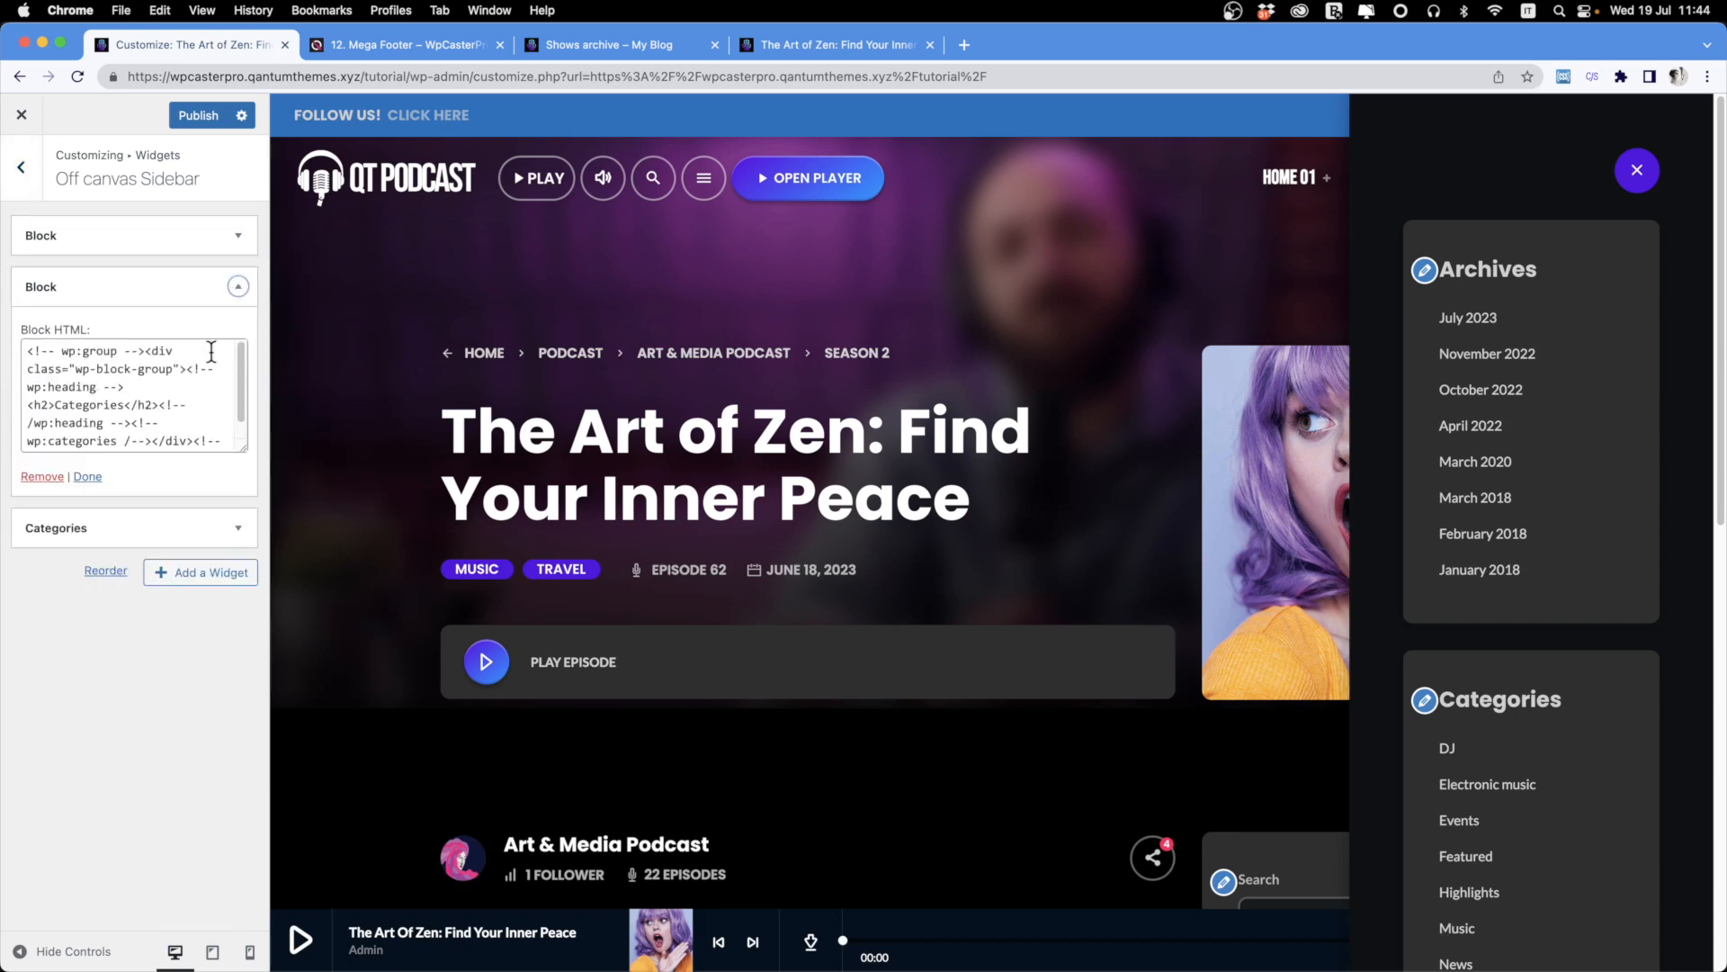
pyautogui.click(158, 270)
pyautogui.click(237, 235)
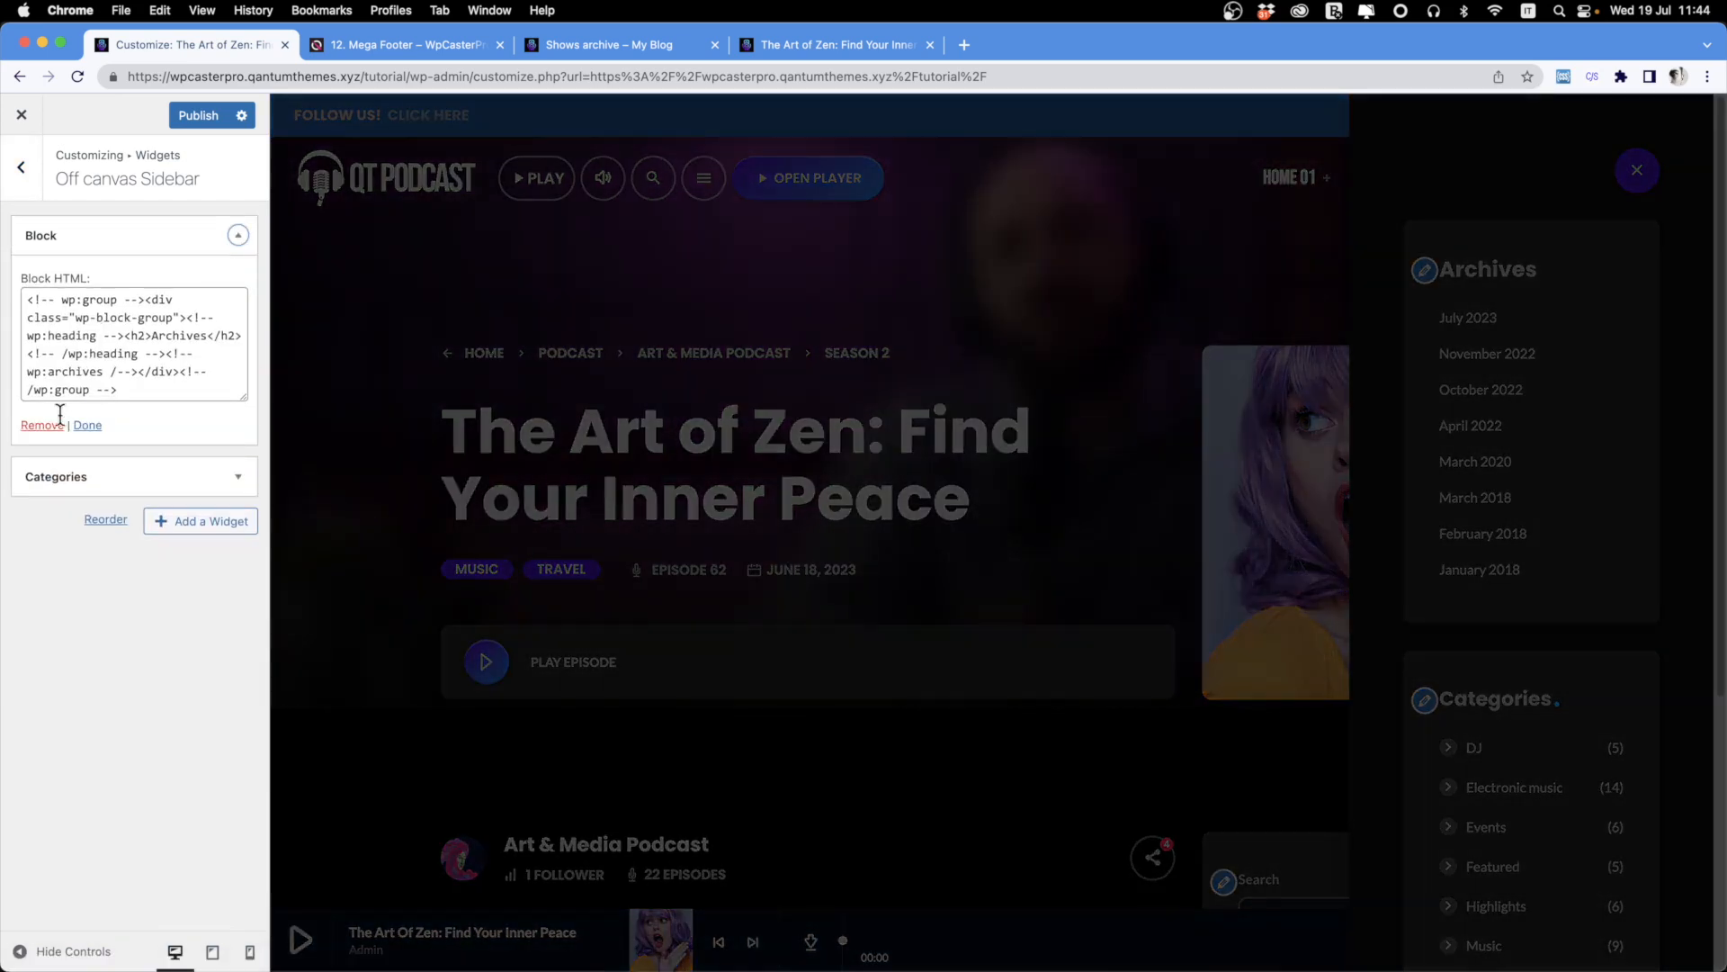
pyautogui.click(41, 425)
# Check the off-canvas sidebar in the site preview and remove its remaining Categories widget.
pyautogui.click(236, 236)
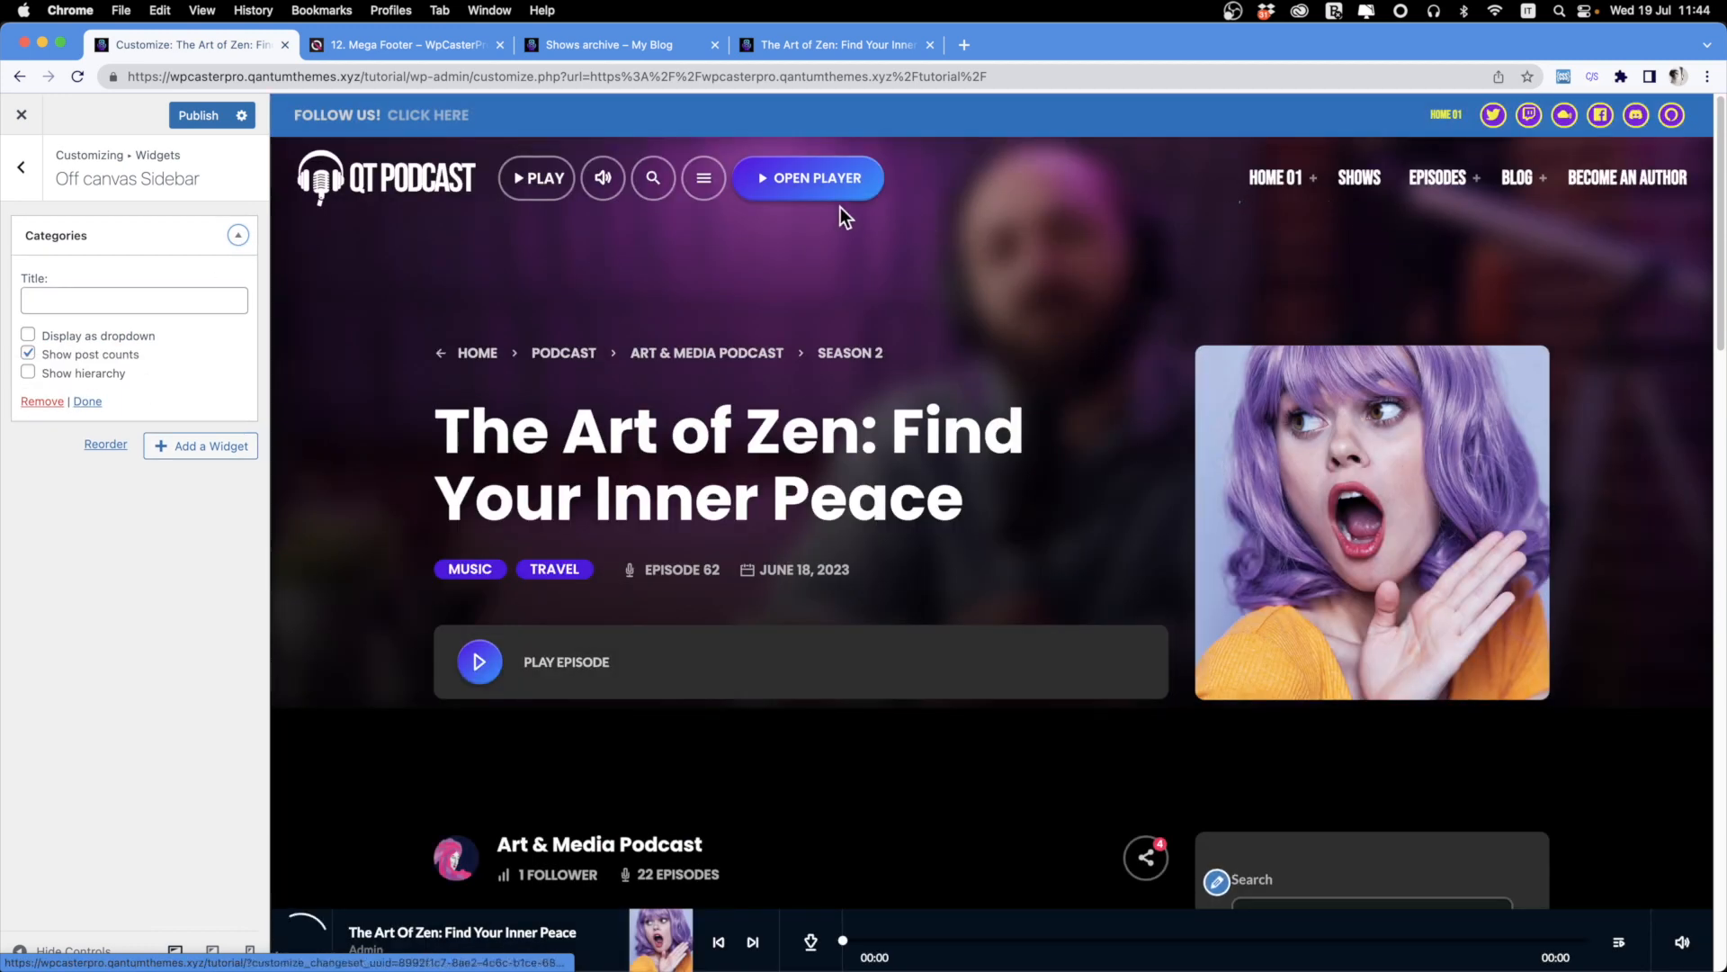
pyautogui.click(704, 179)
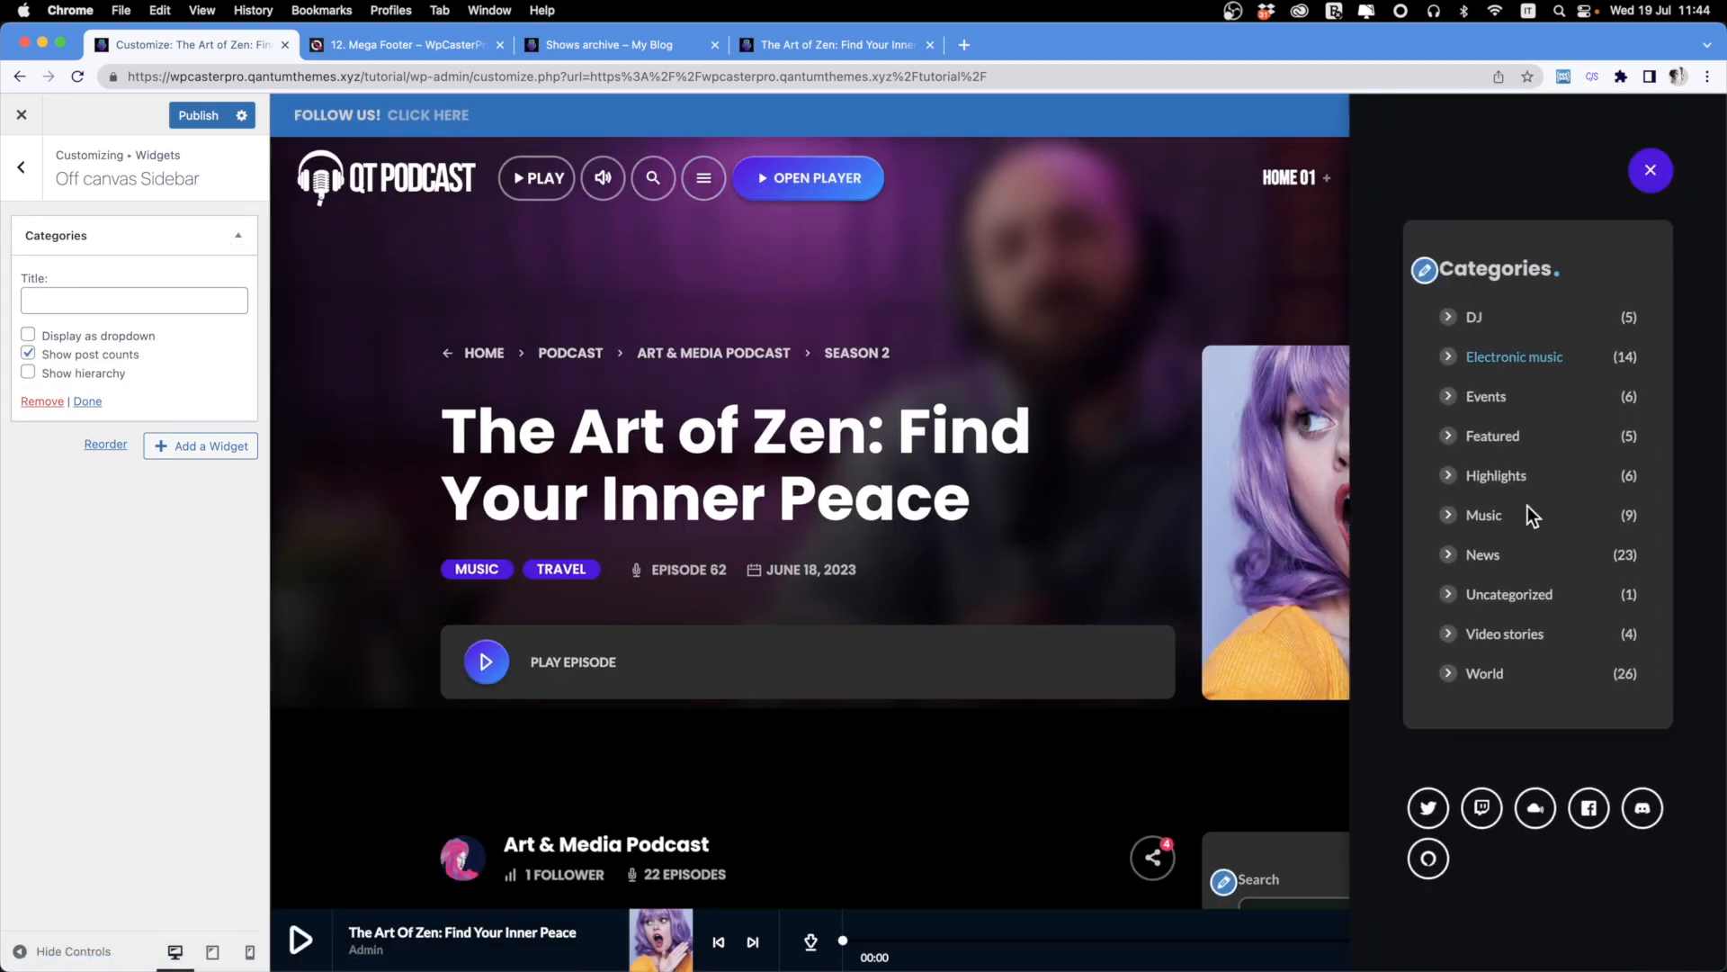
pyautogui.click(39, 404)
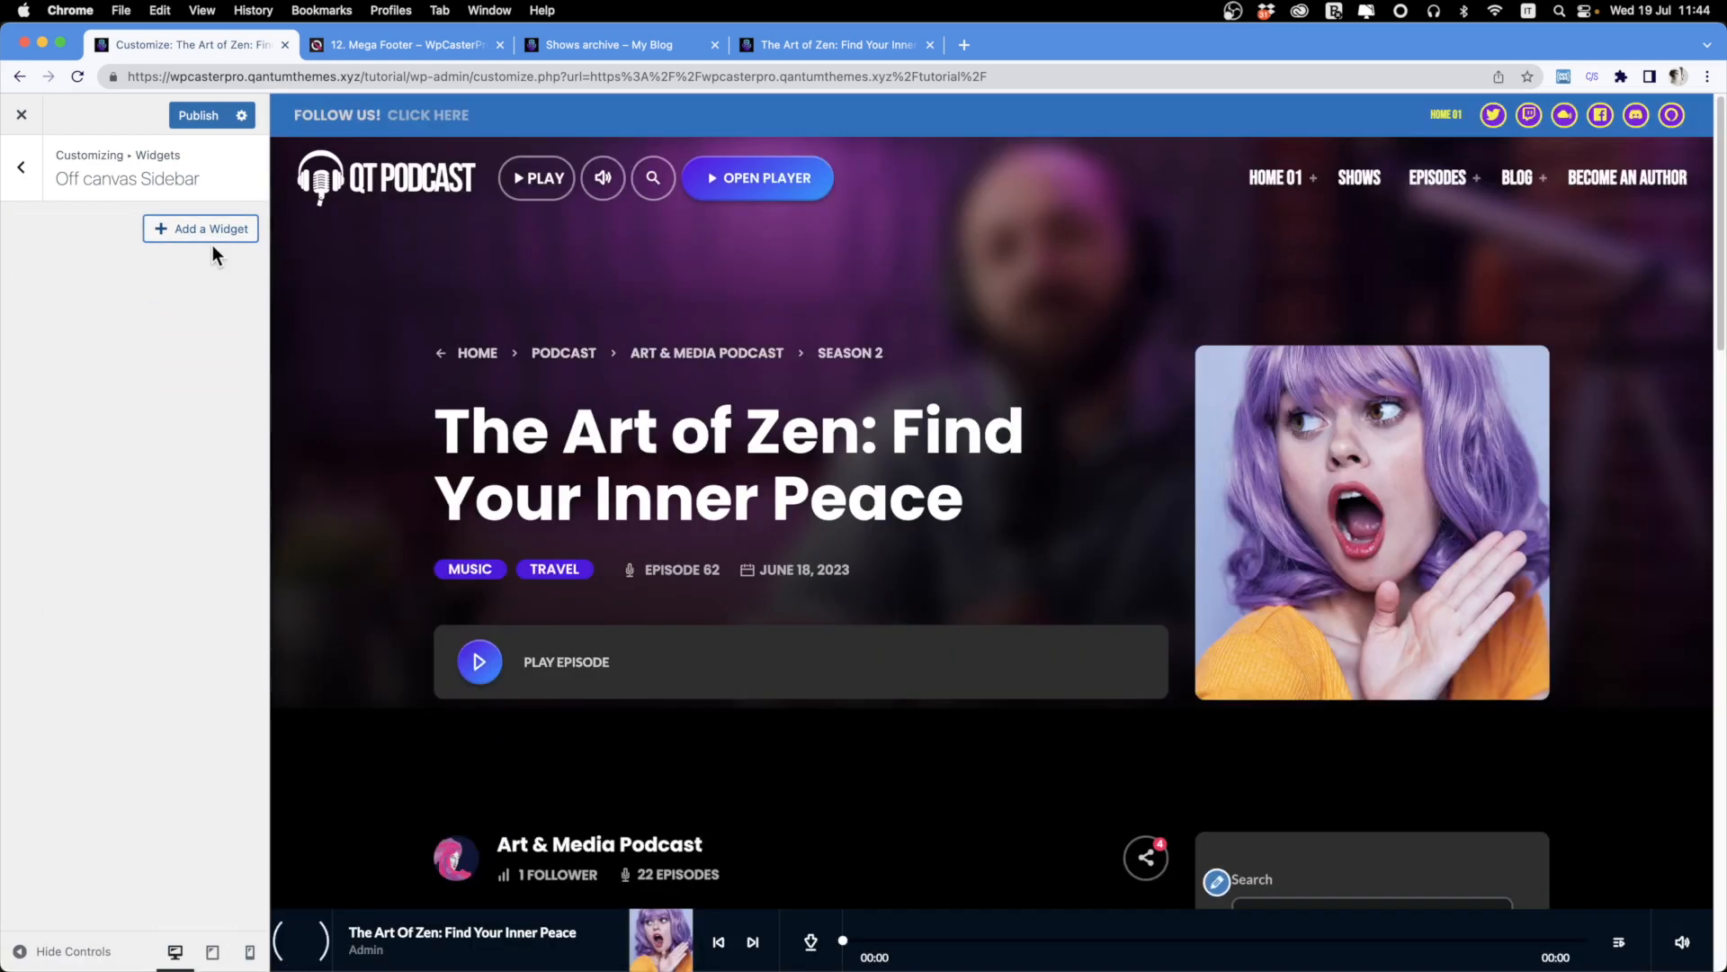
# Add a Tag Cloud widget titled TAGS to the Off canvas Sidebar and check it in the site preview.
pyautogui.click(203, 230)
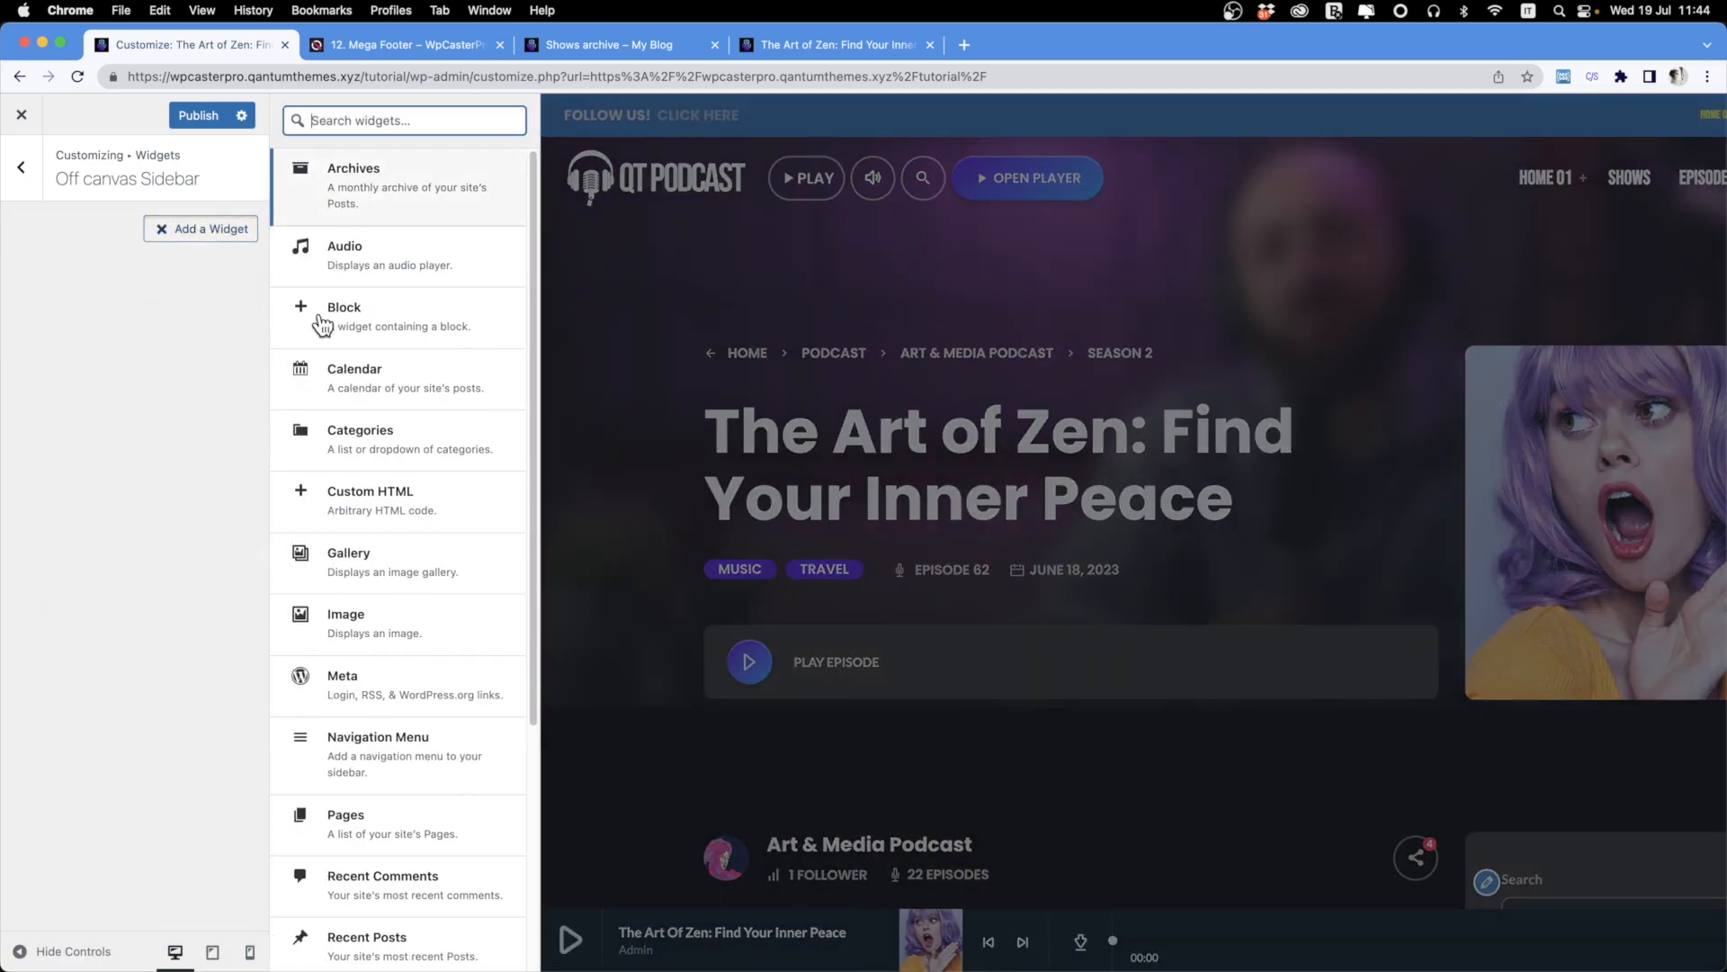
pyautogui.scroll(-5, 347, 547)
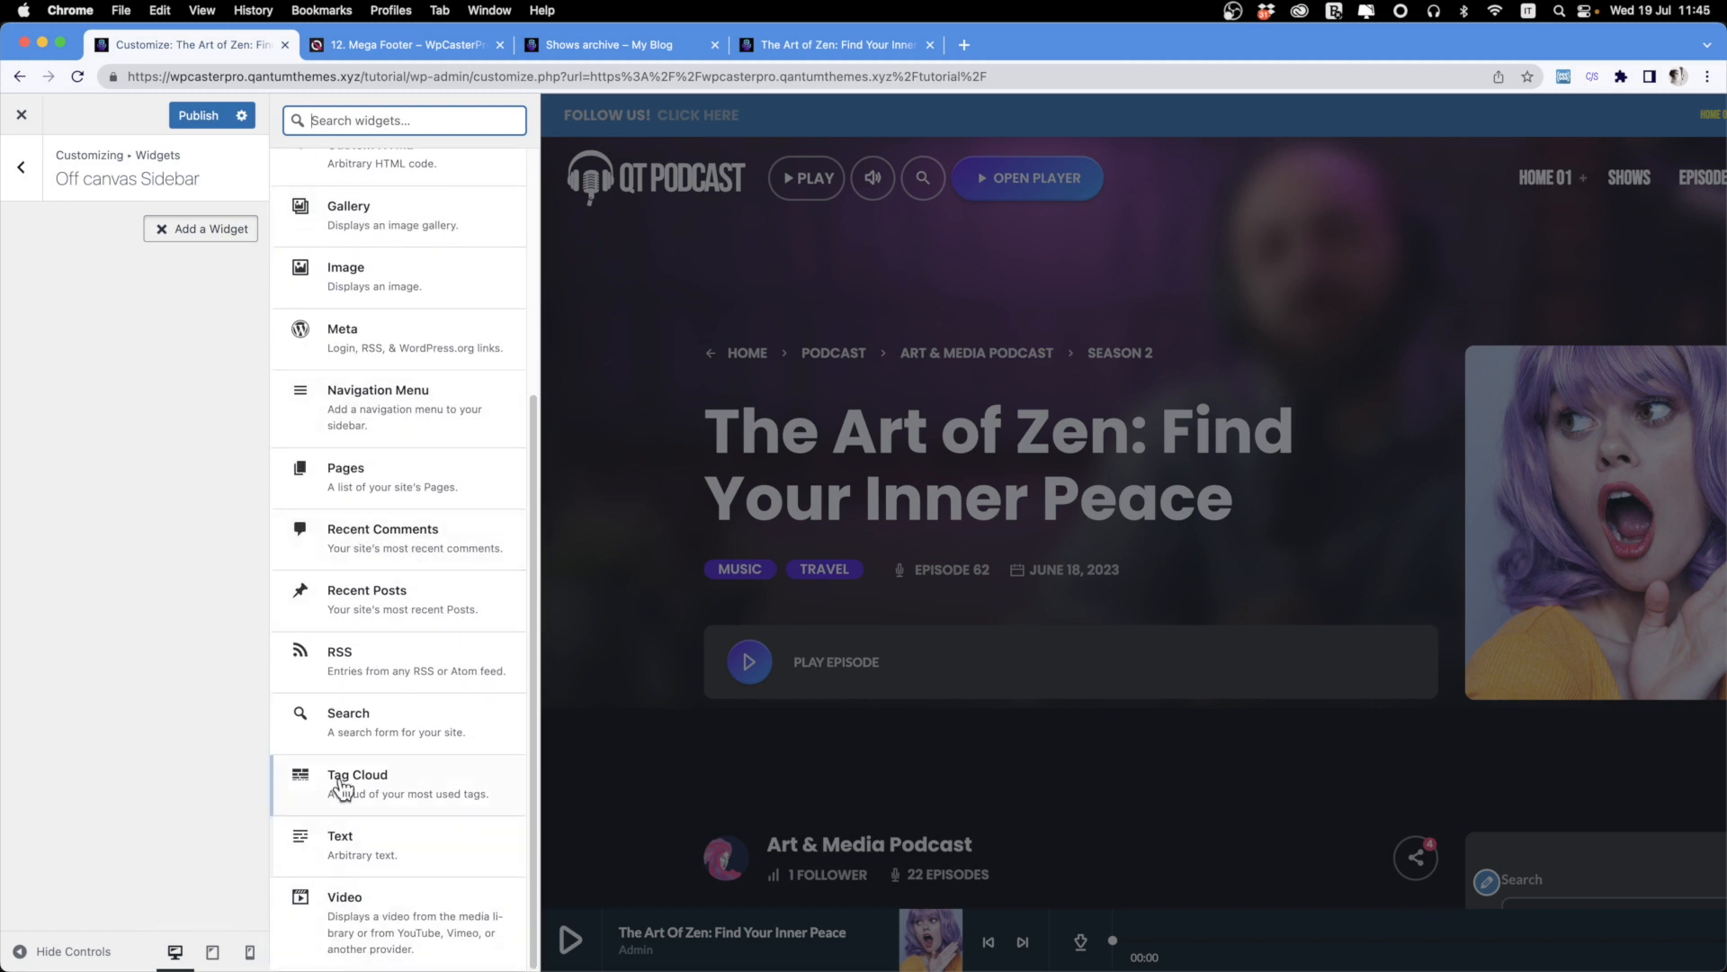
pyautogui.click(391, 785)
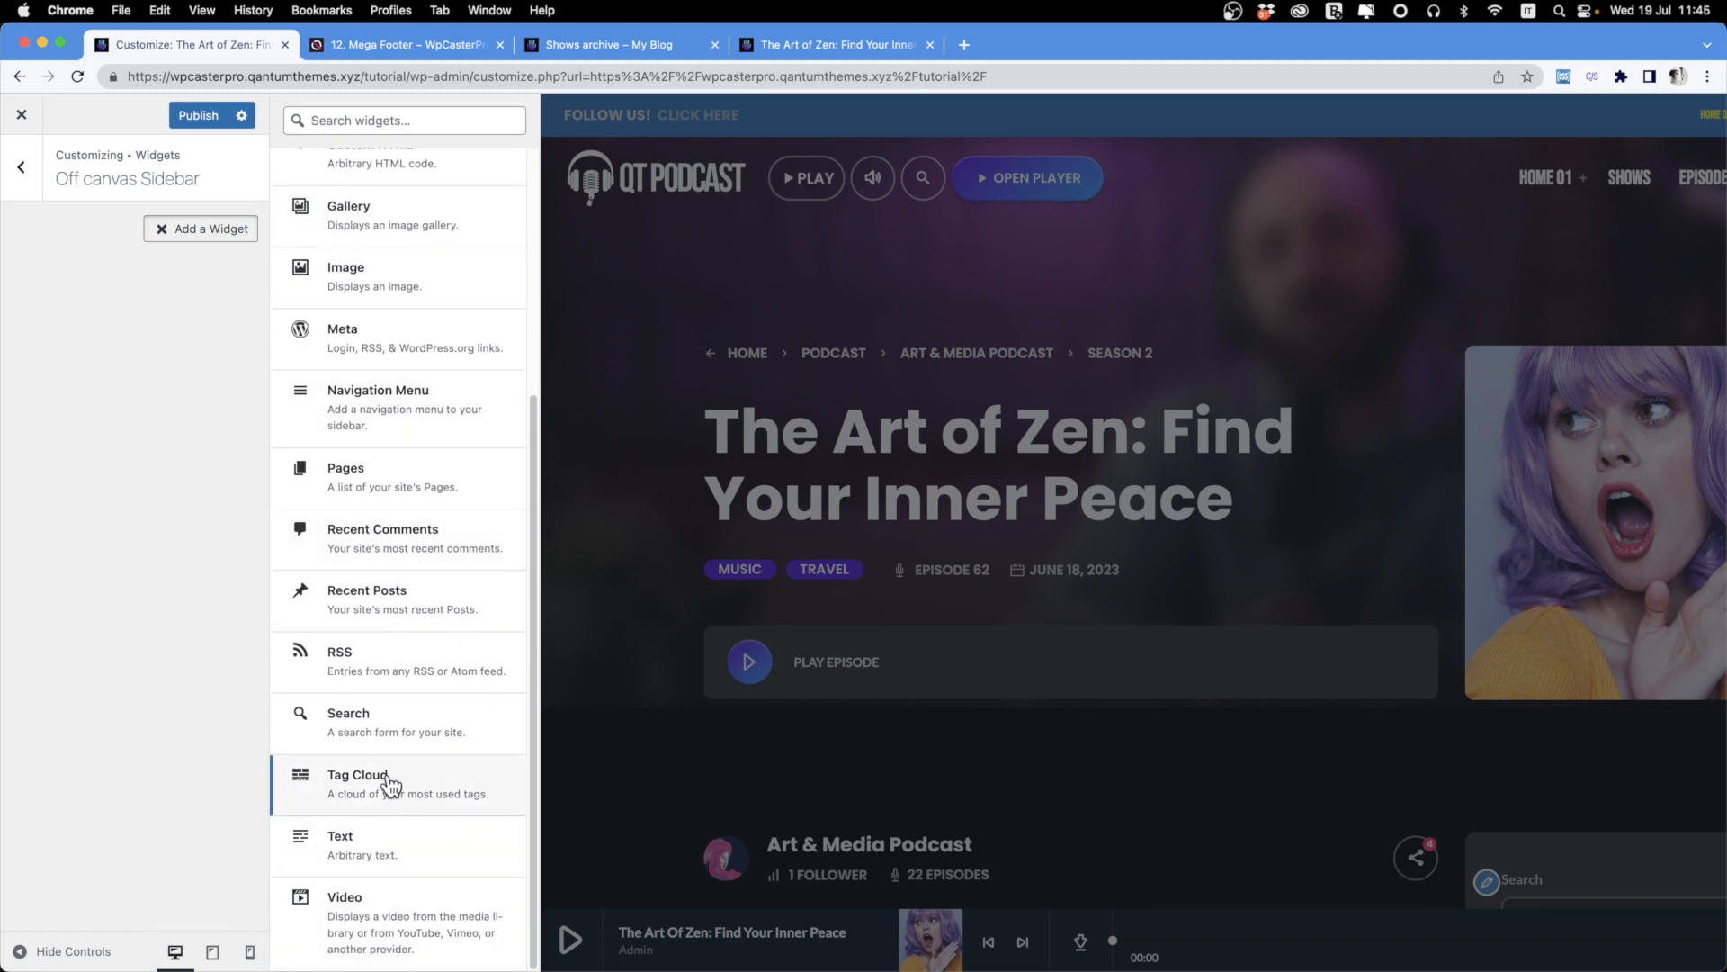
pyautogui.click(352, 779)
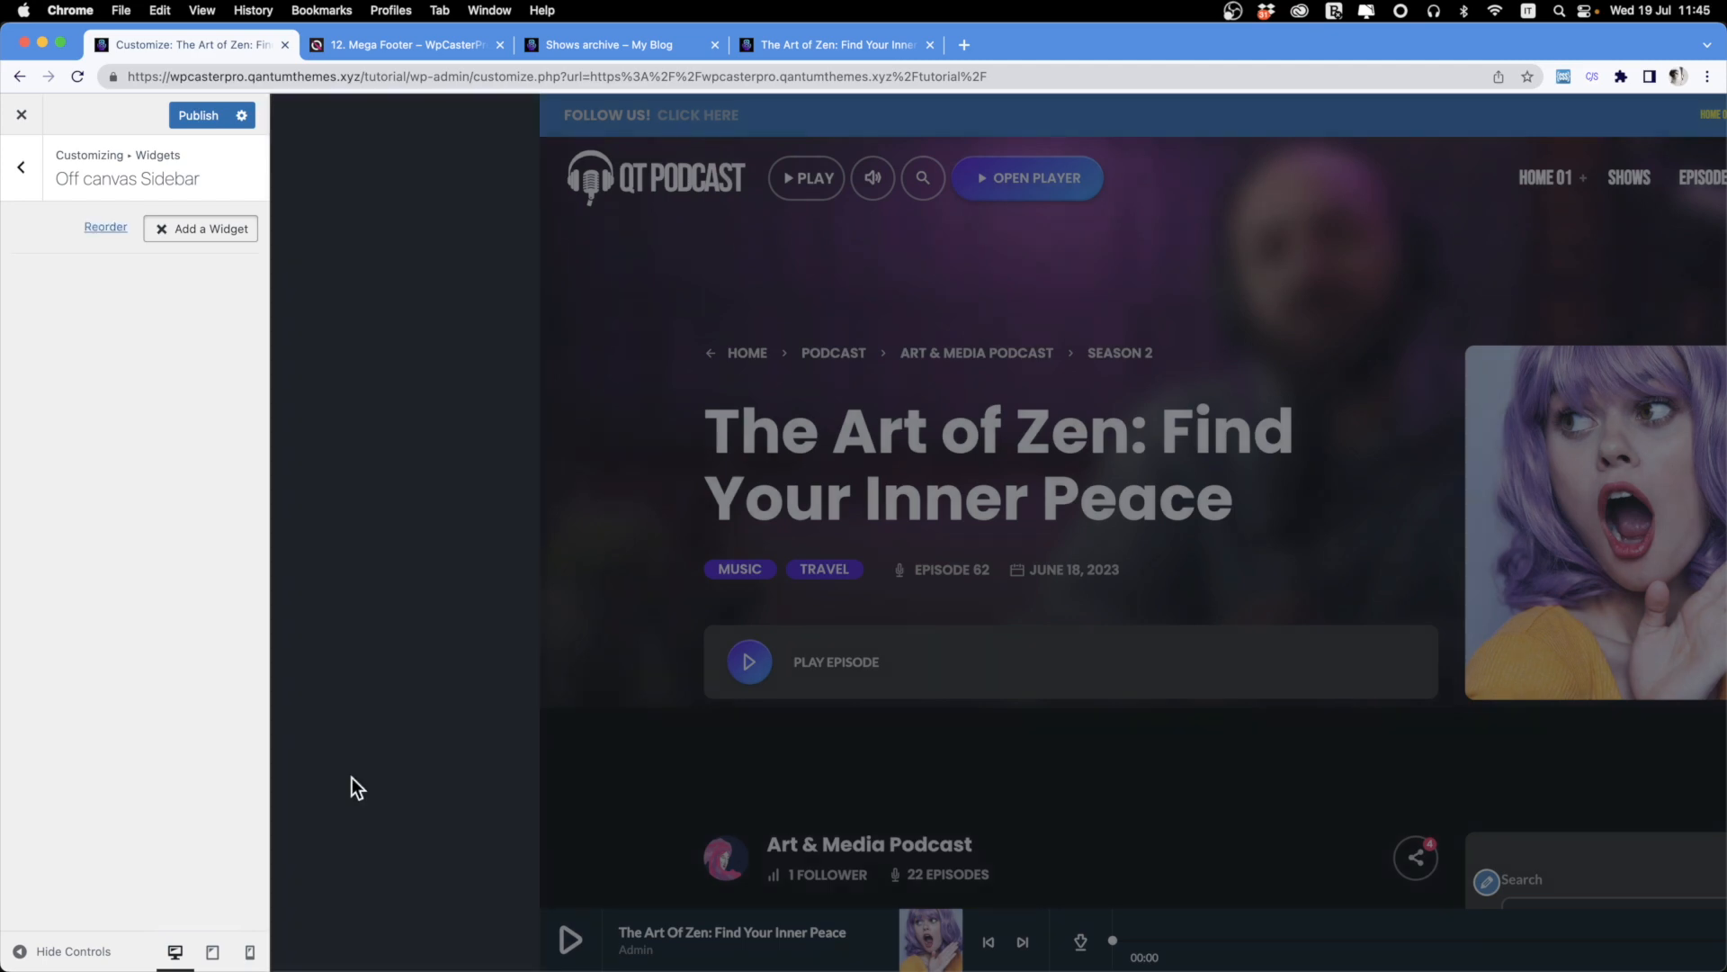
pyautogui.click(84, 304)
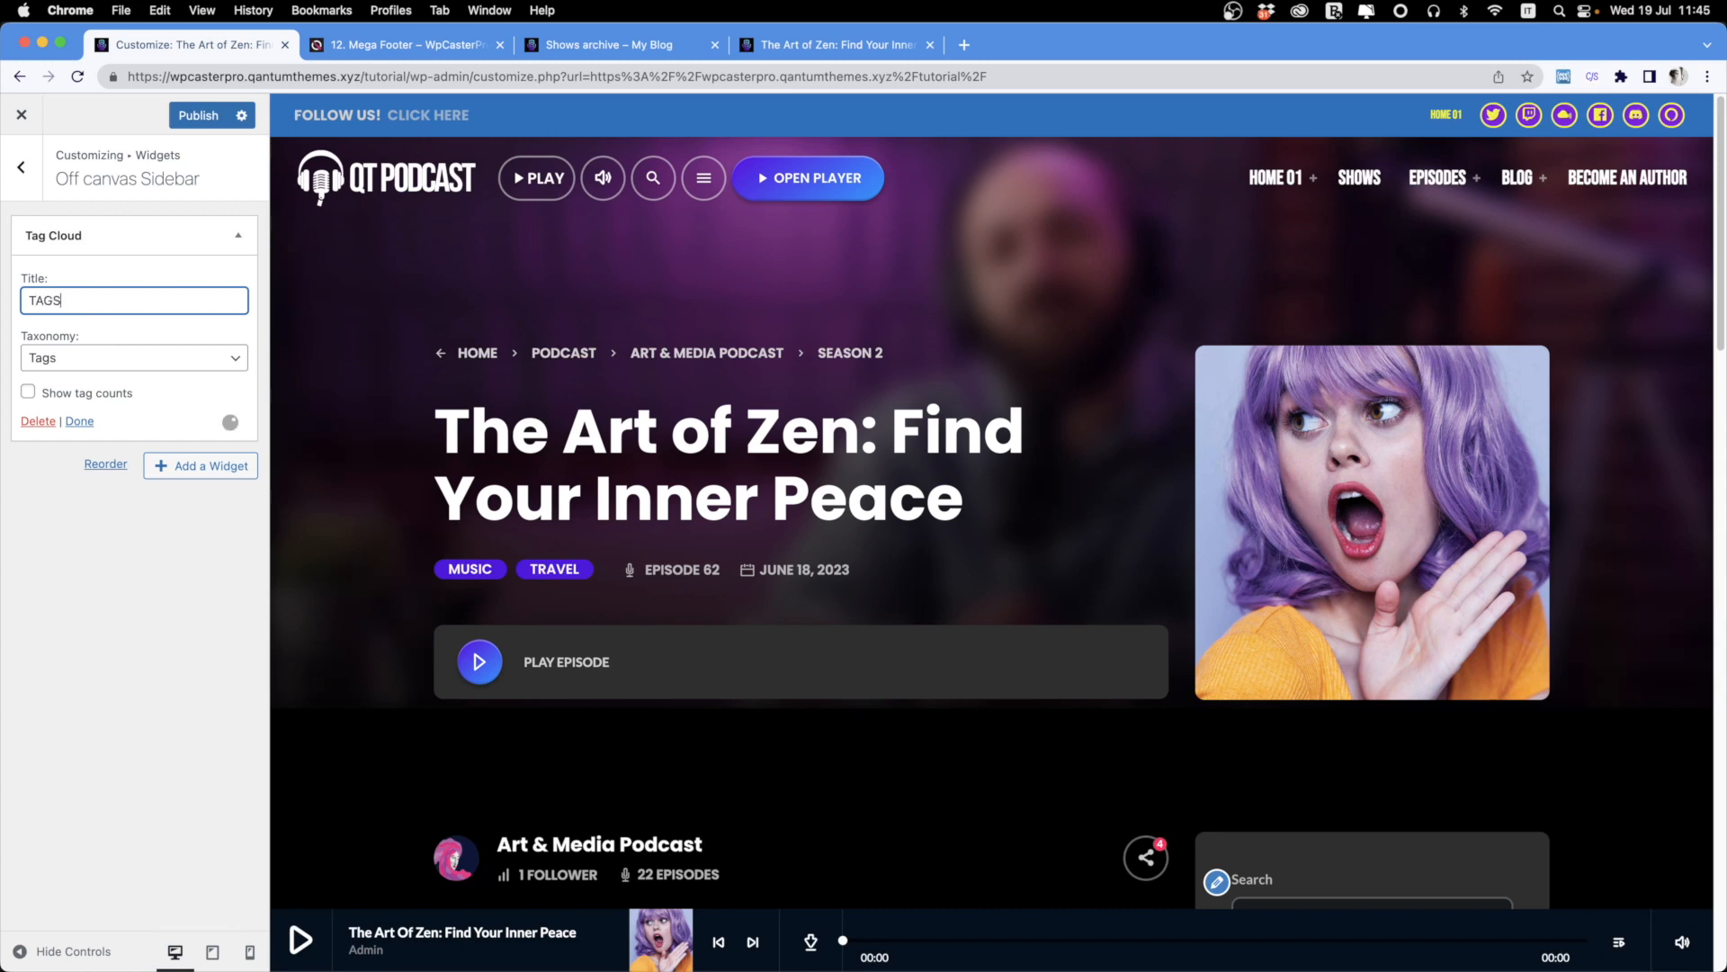
pyautogui.click(706, 179)
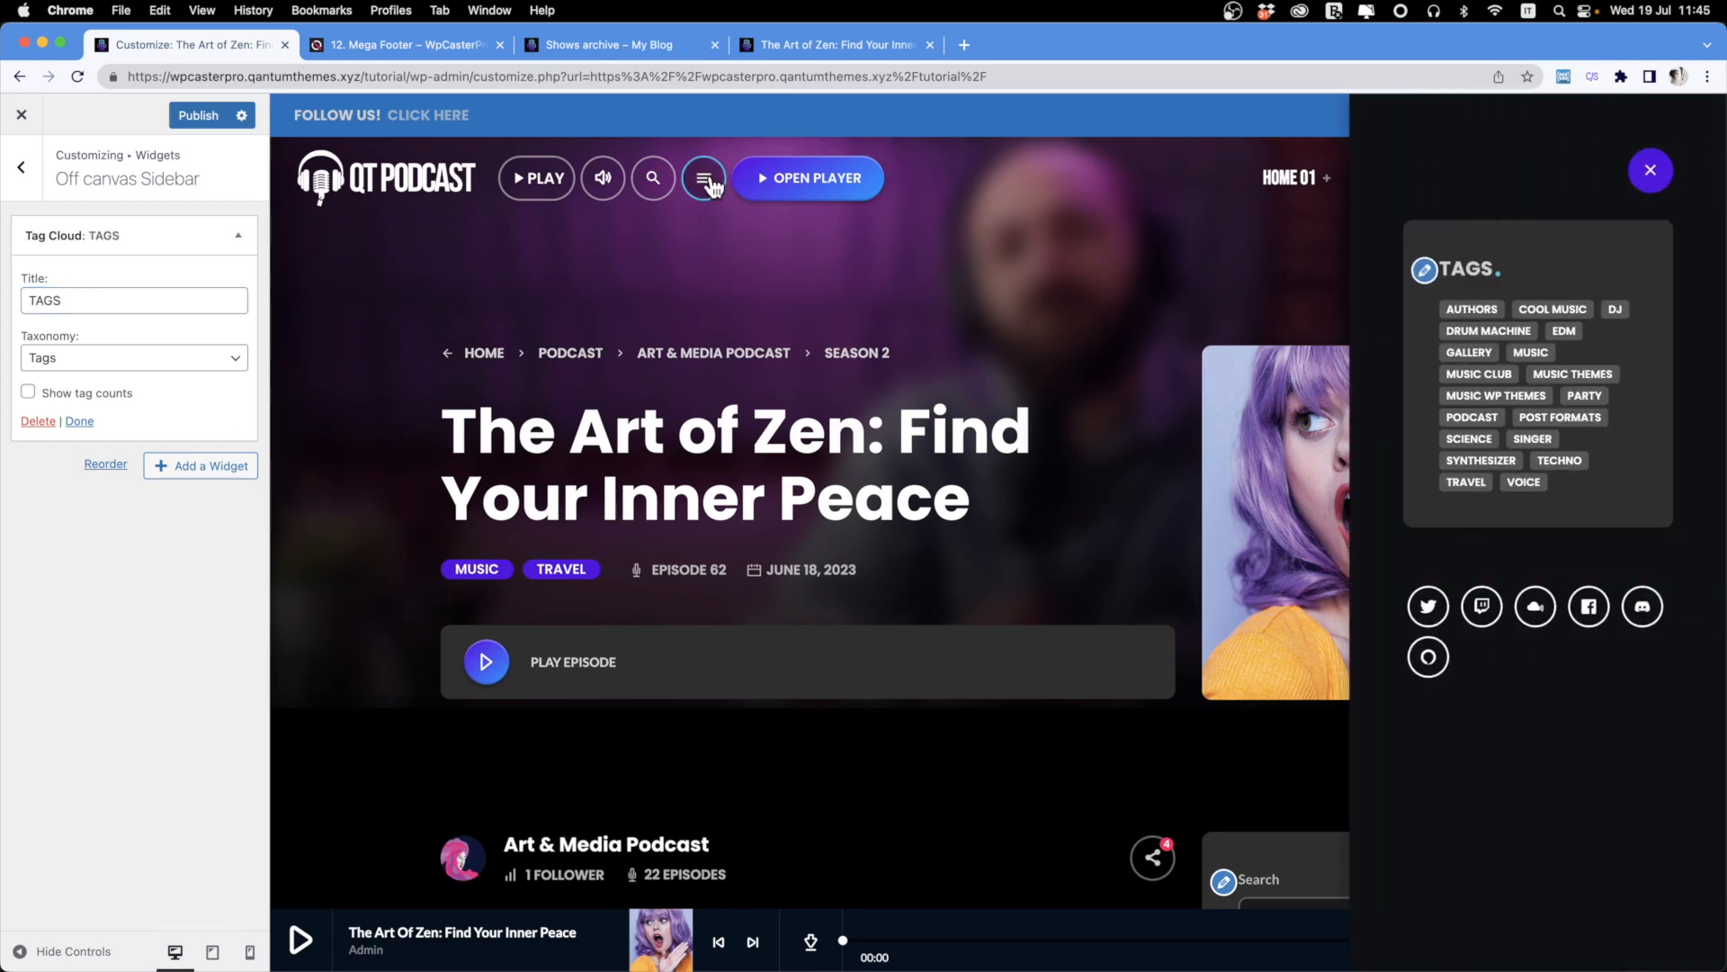
pyautogui.click(24, 180)
pyautogui.click(22, 171)
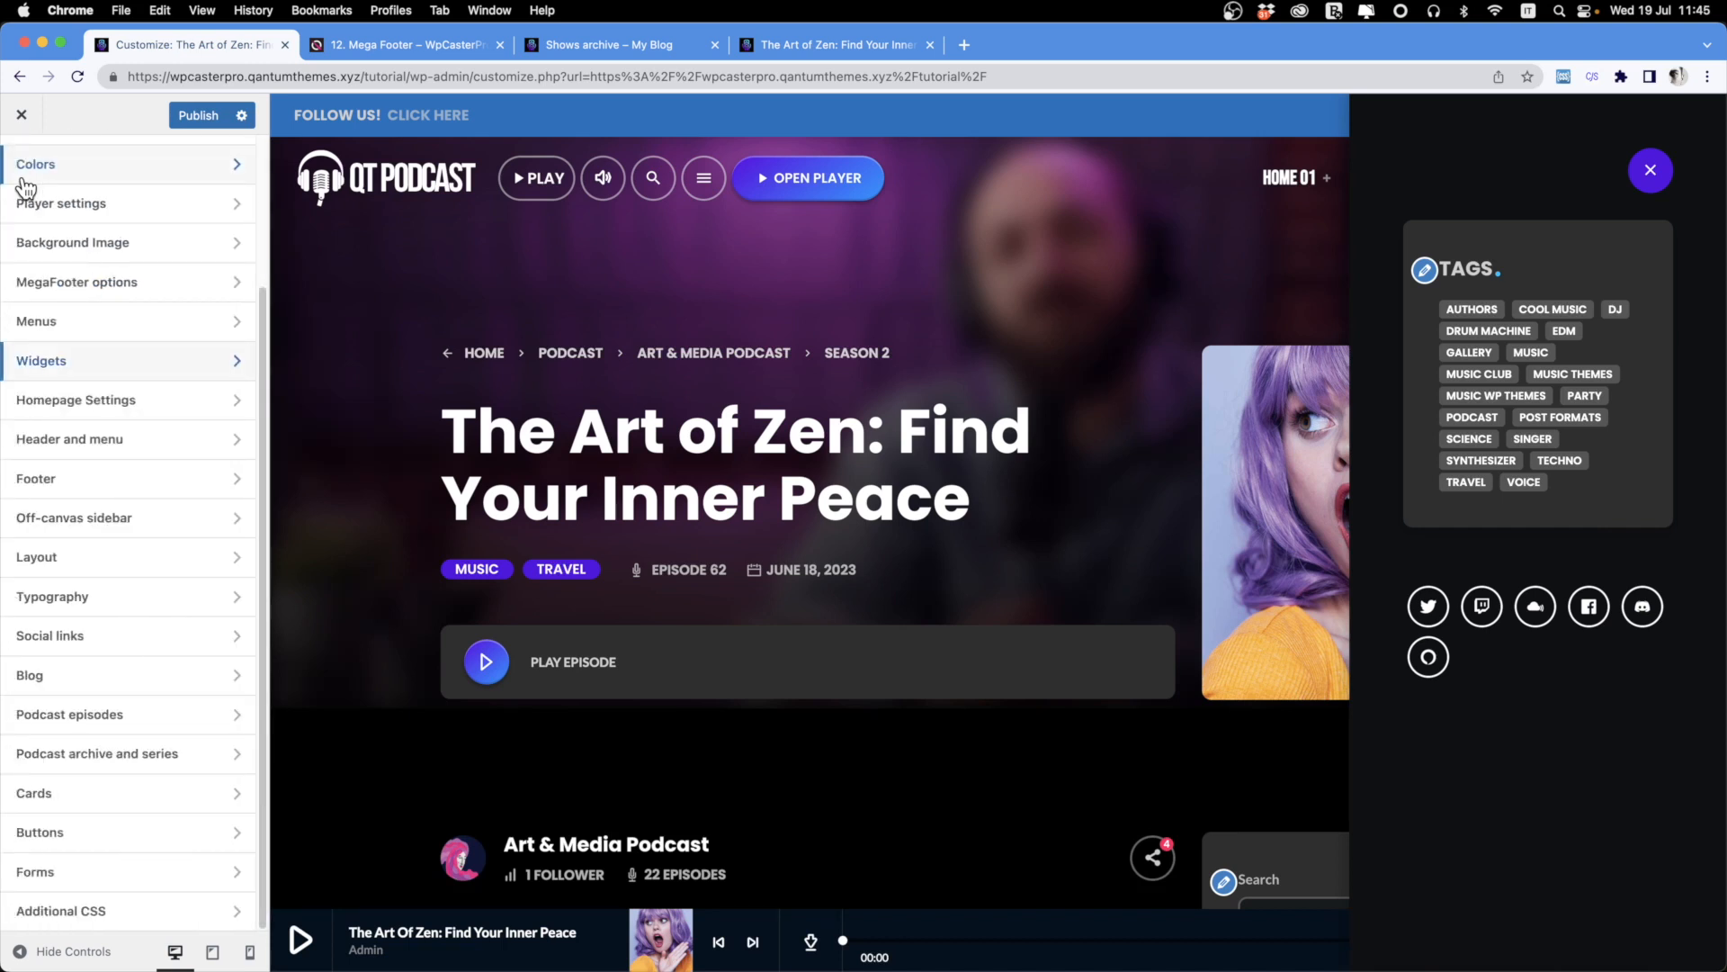
# Set the off-canvas sidebar's maximum width to 1190 in its design settings.
pyautogui.click(108, 526)
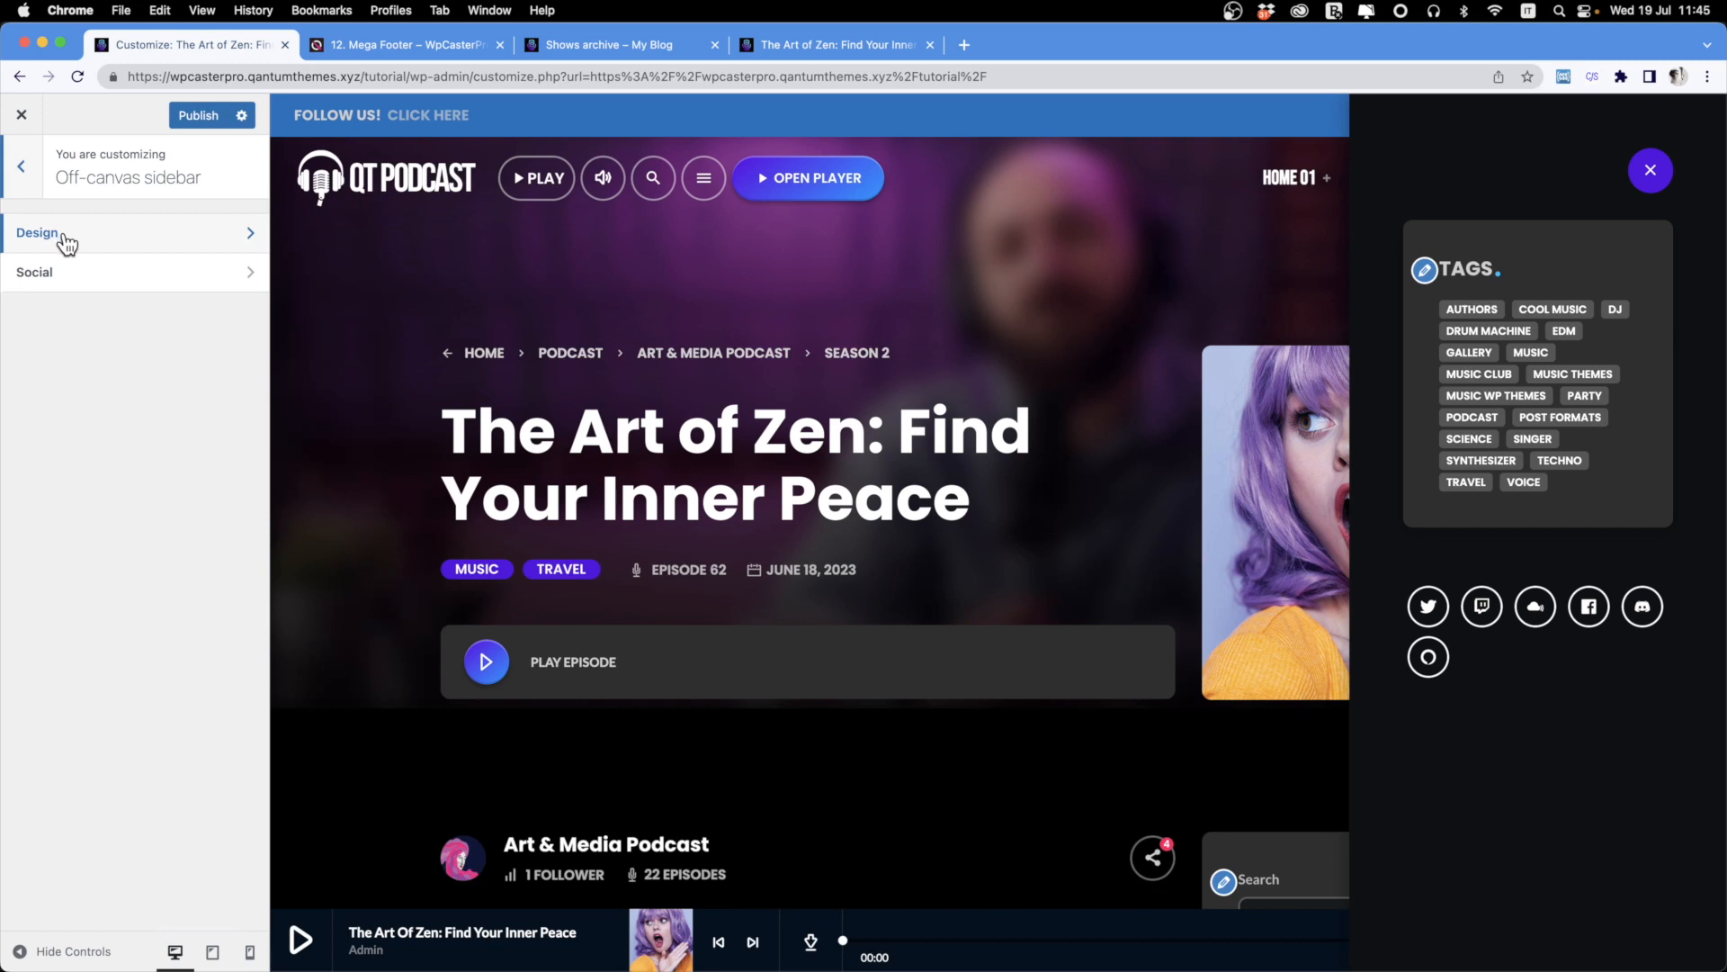
pyautogui.click(58, 233)
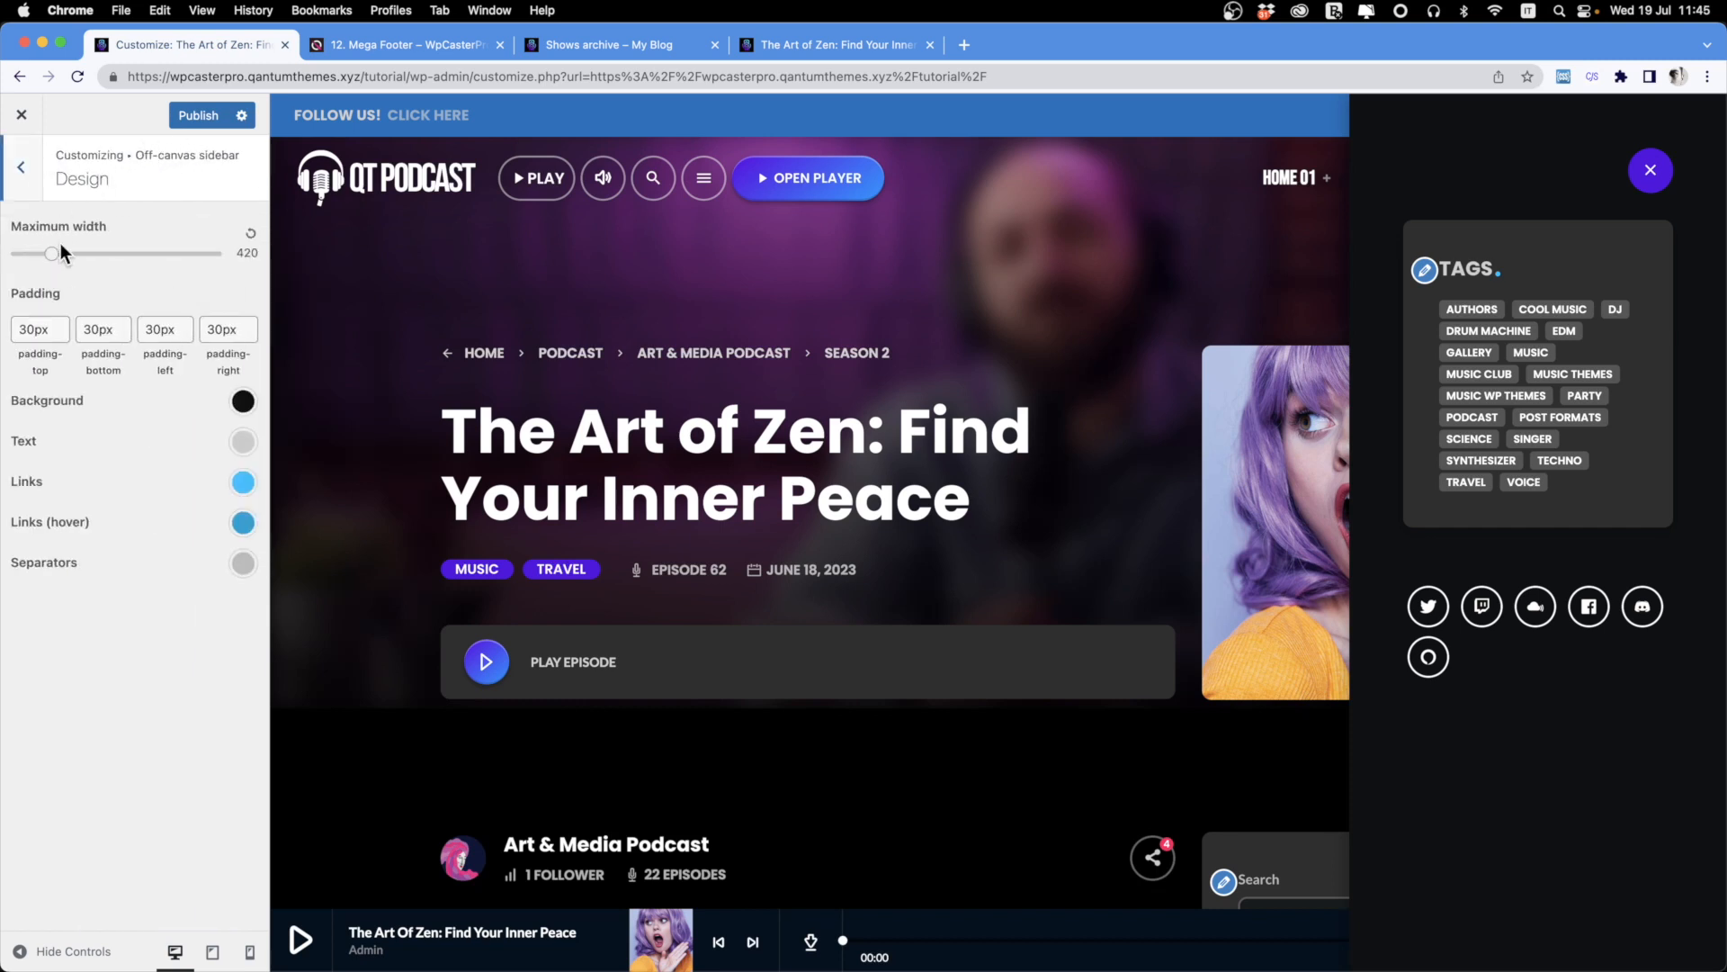
pyautogui.moveTo(54, 255); pyautogui.dragTo(271, 268)
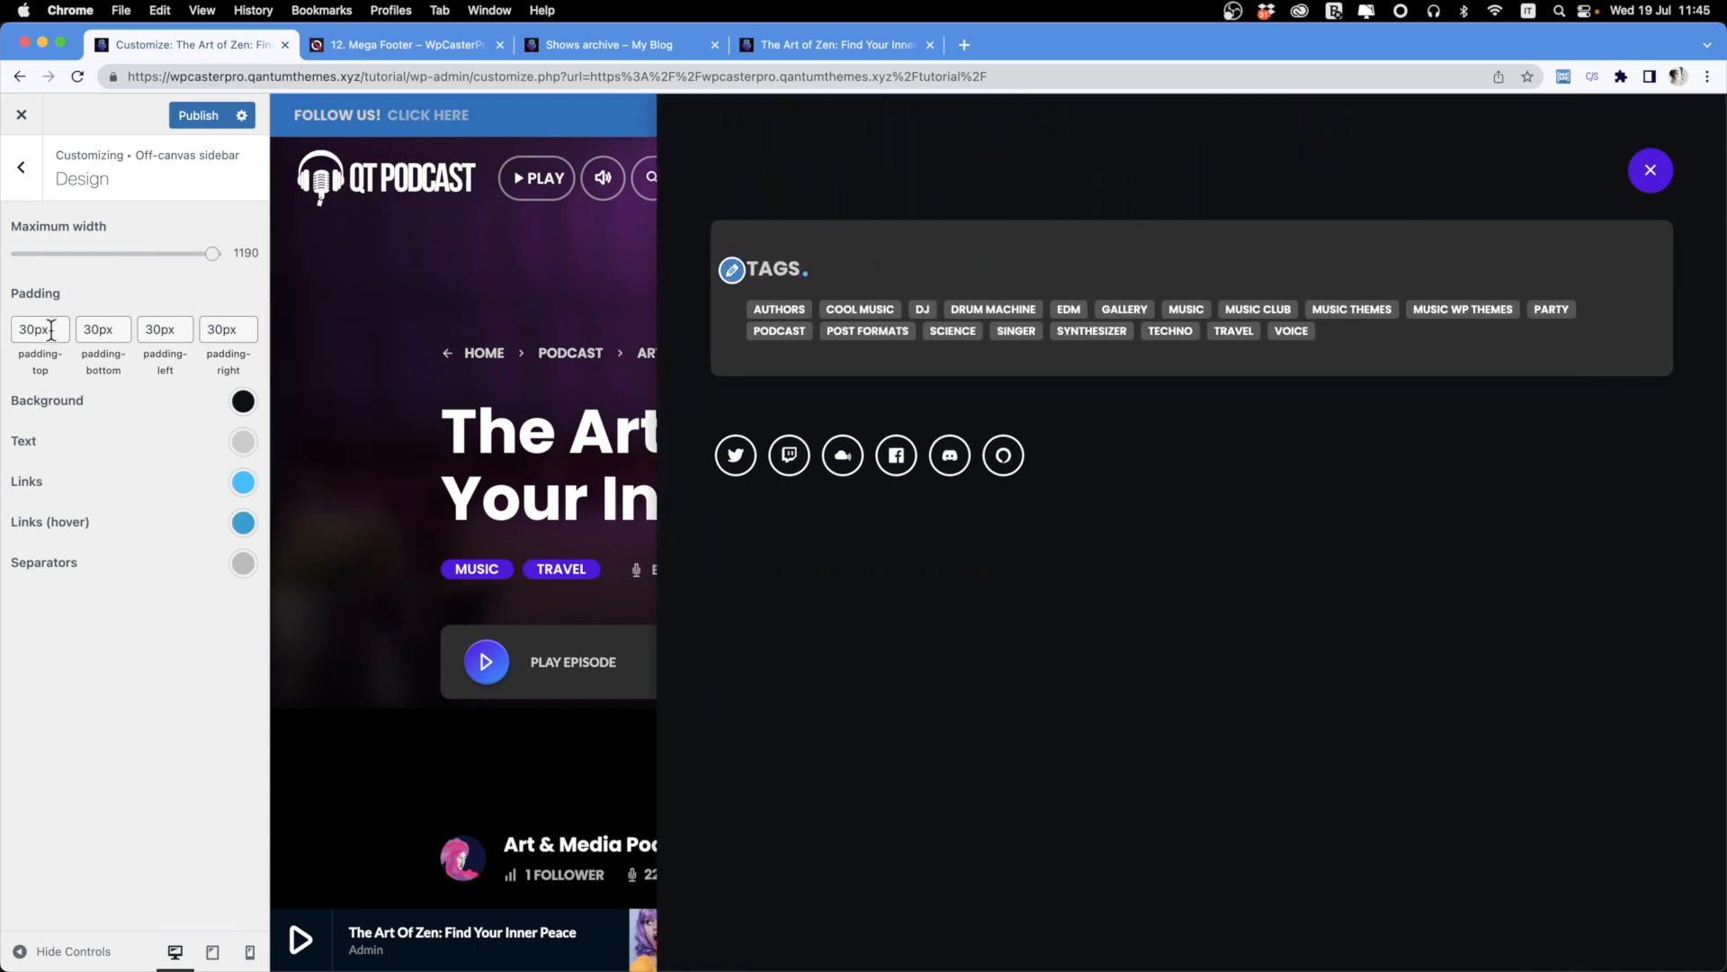
# Set the off-canvas sidebar's top, bottom, left and right padding to 60px each.
pyautogui.moveTo(28, 329); pyautogui.dragTo(4, 324)
pyautogui.write('6')
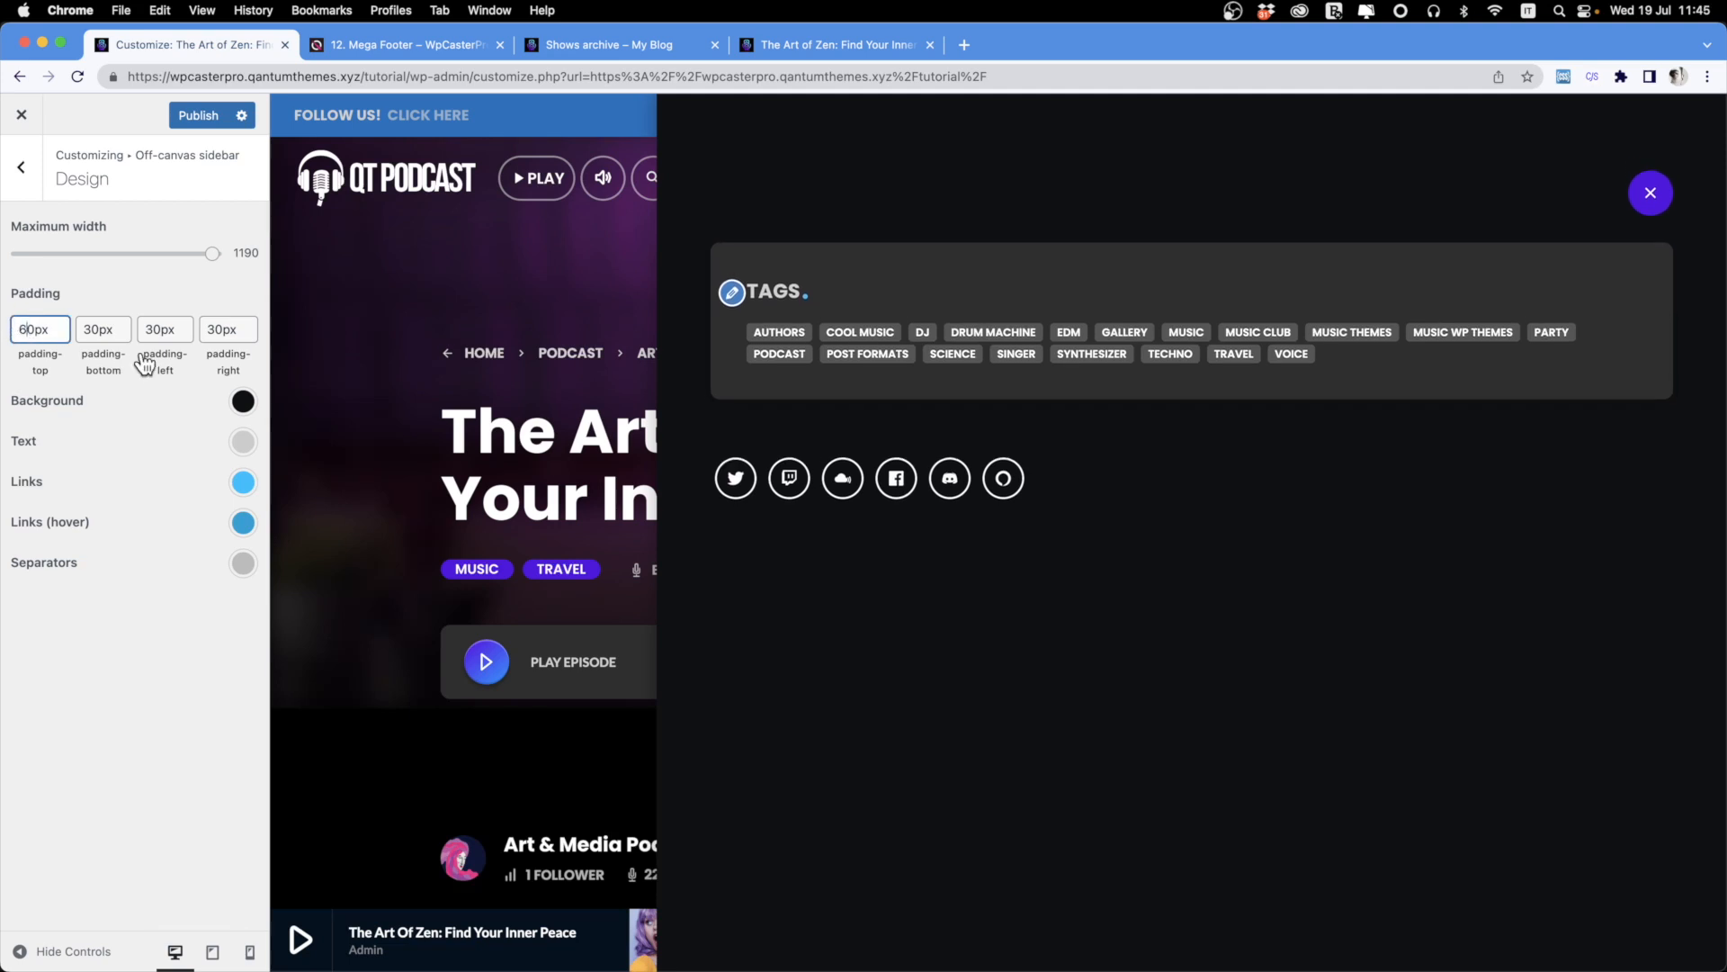
pyautogui.moveTo(94, 334); pyautogui.dragTo(202, 332)
pyautogui.write('6')
pyautogui.write('6')
pyautogui.write('6')
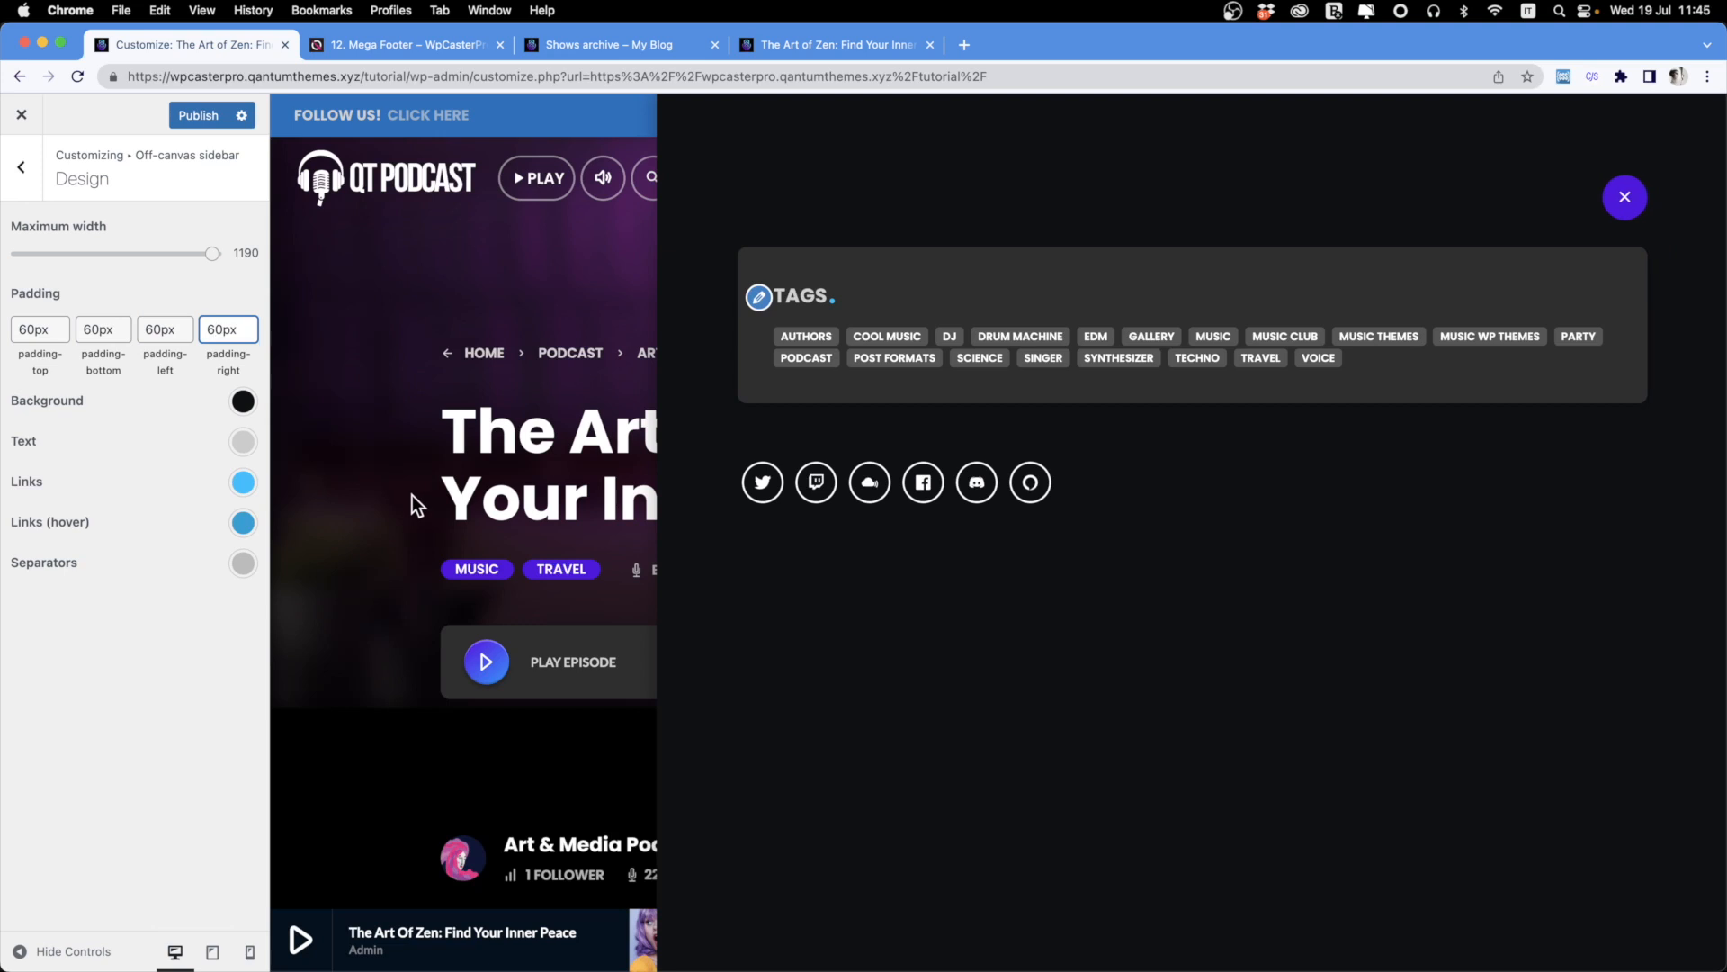
# Switch the site preview to mobile size and try red and purple as the off-canvas sidebar's background color.
pyautogui.click(250, 952)
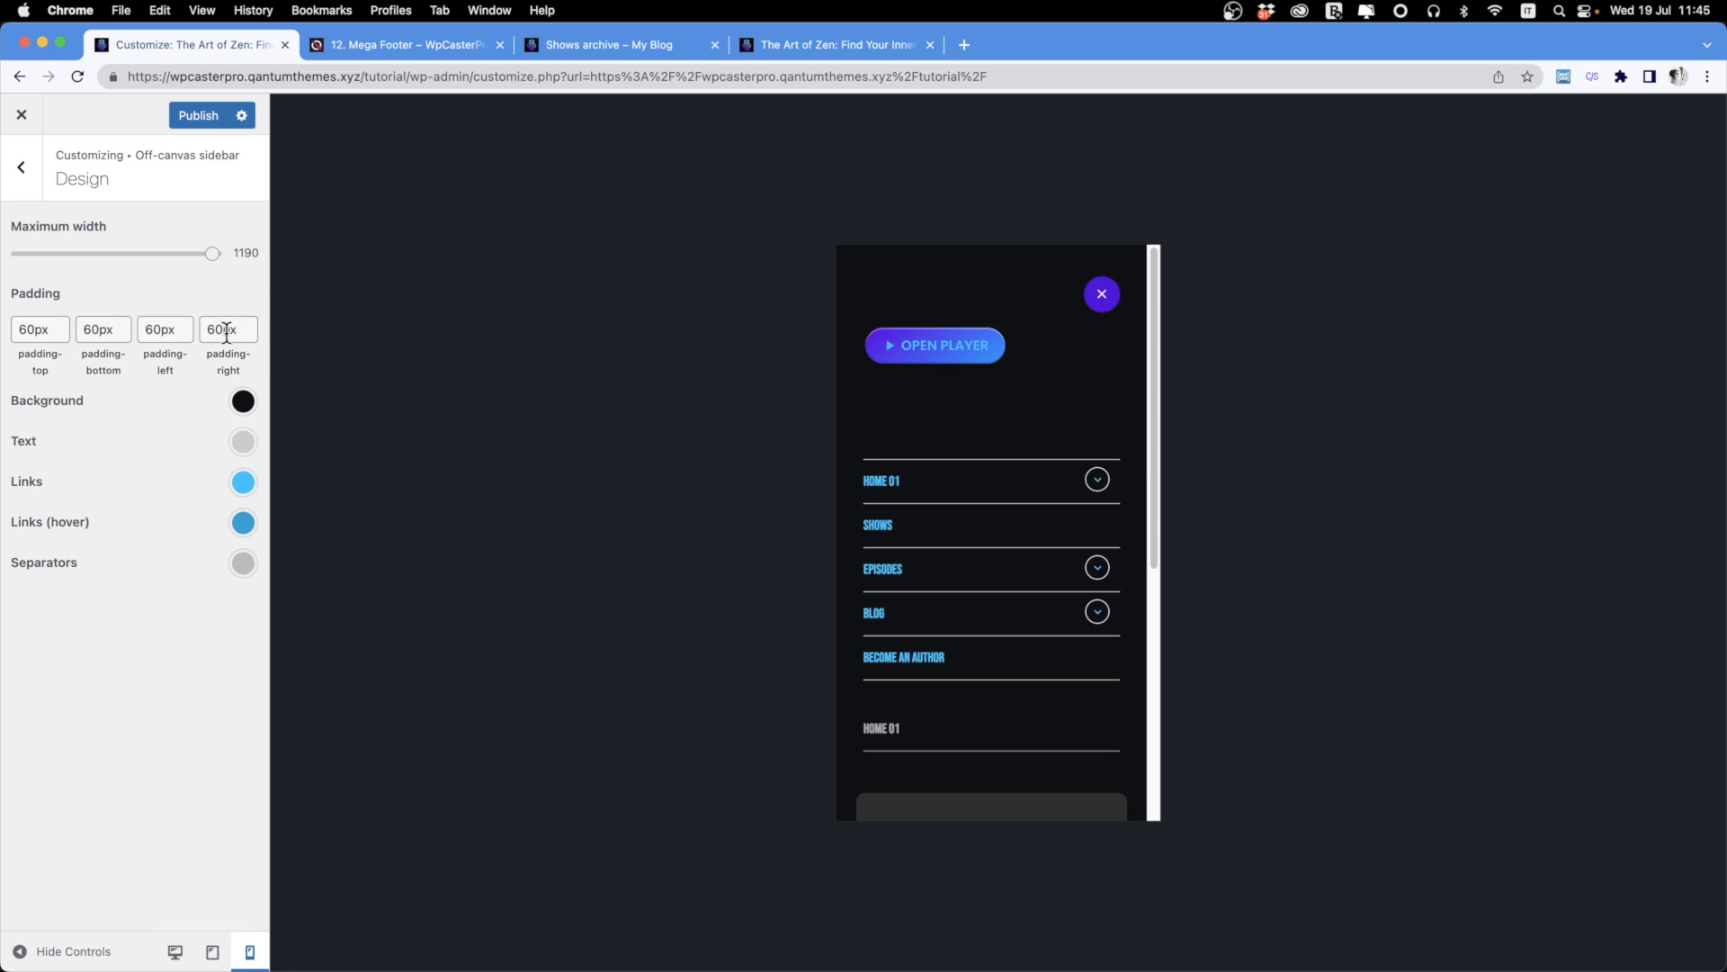
pyautogui.click(243, 402)
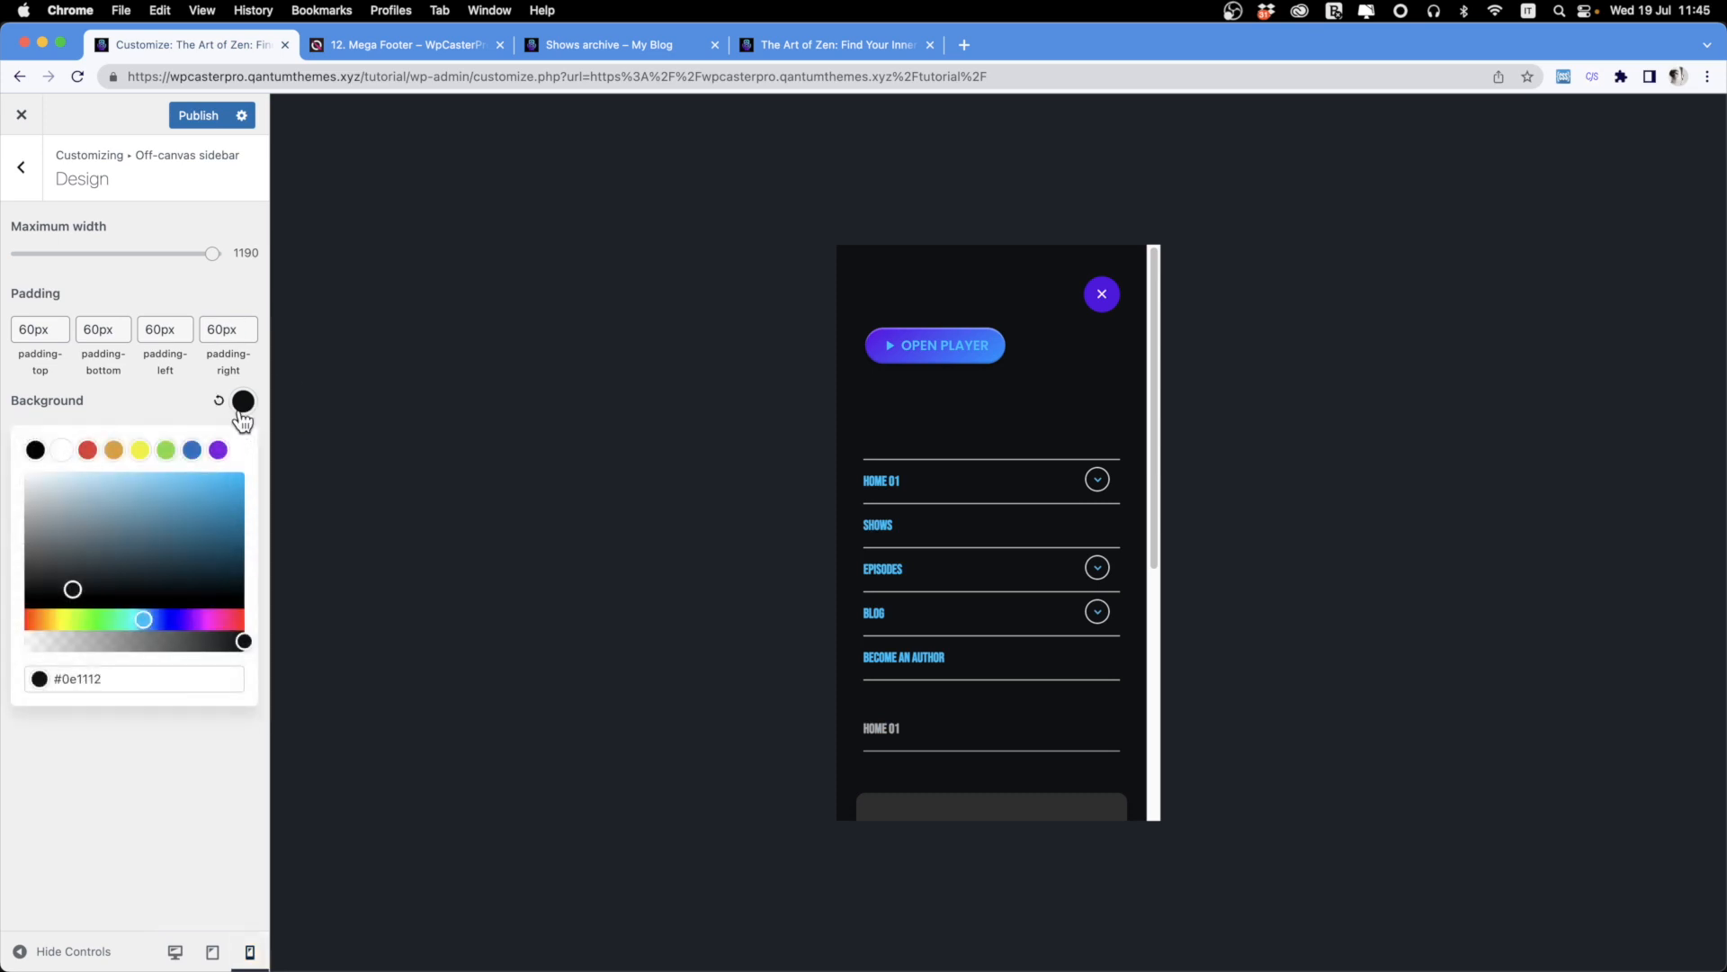
pyautogui.click(87, 451)
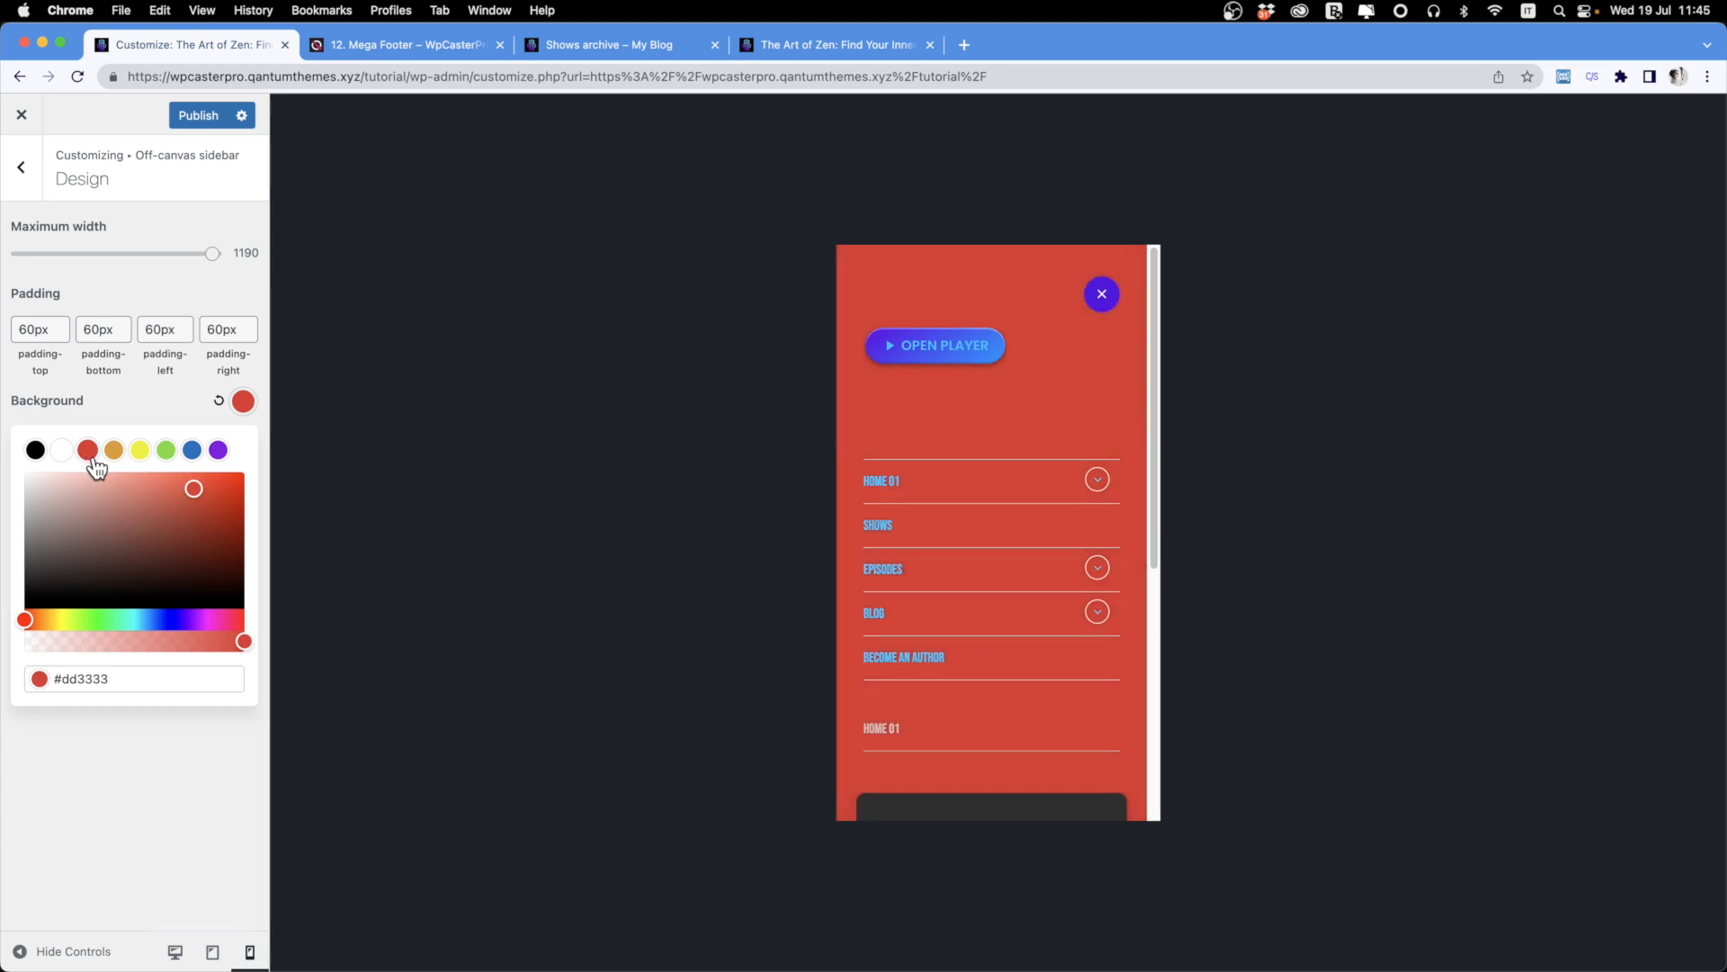
pyautogui.click(218, 451)
pyautogui.click(142, 787)
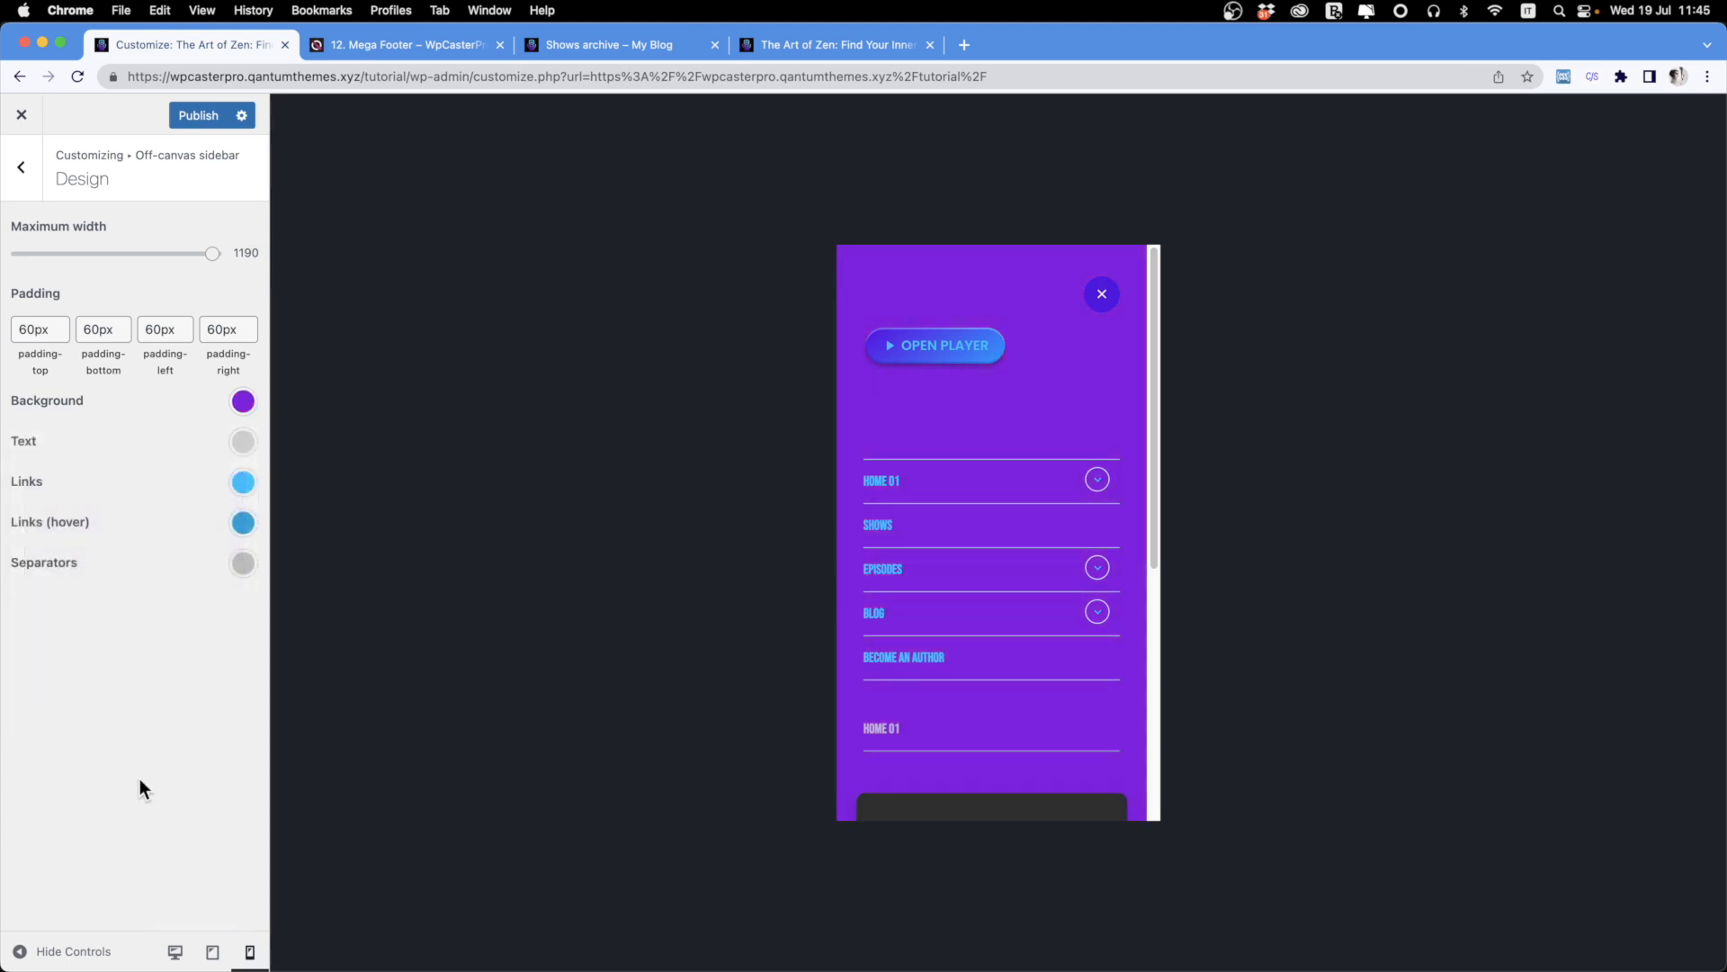
# Set the off-canvas sidebar's background color to black.
pyautogui.click(242, 401)
pyautogui.click(35, 447)
pyautogui.click(155, 387)
# Return the site preview to desktop size and set the off-canvas sidebar's maximum width to 490.
pyautogui.moveTo(213, 253); pyautogui.dragTo(14, 255)
pyautogui.click(175, 952)
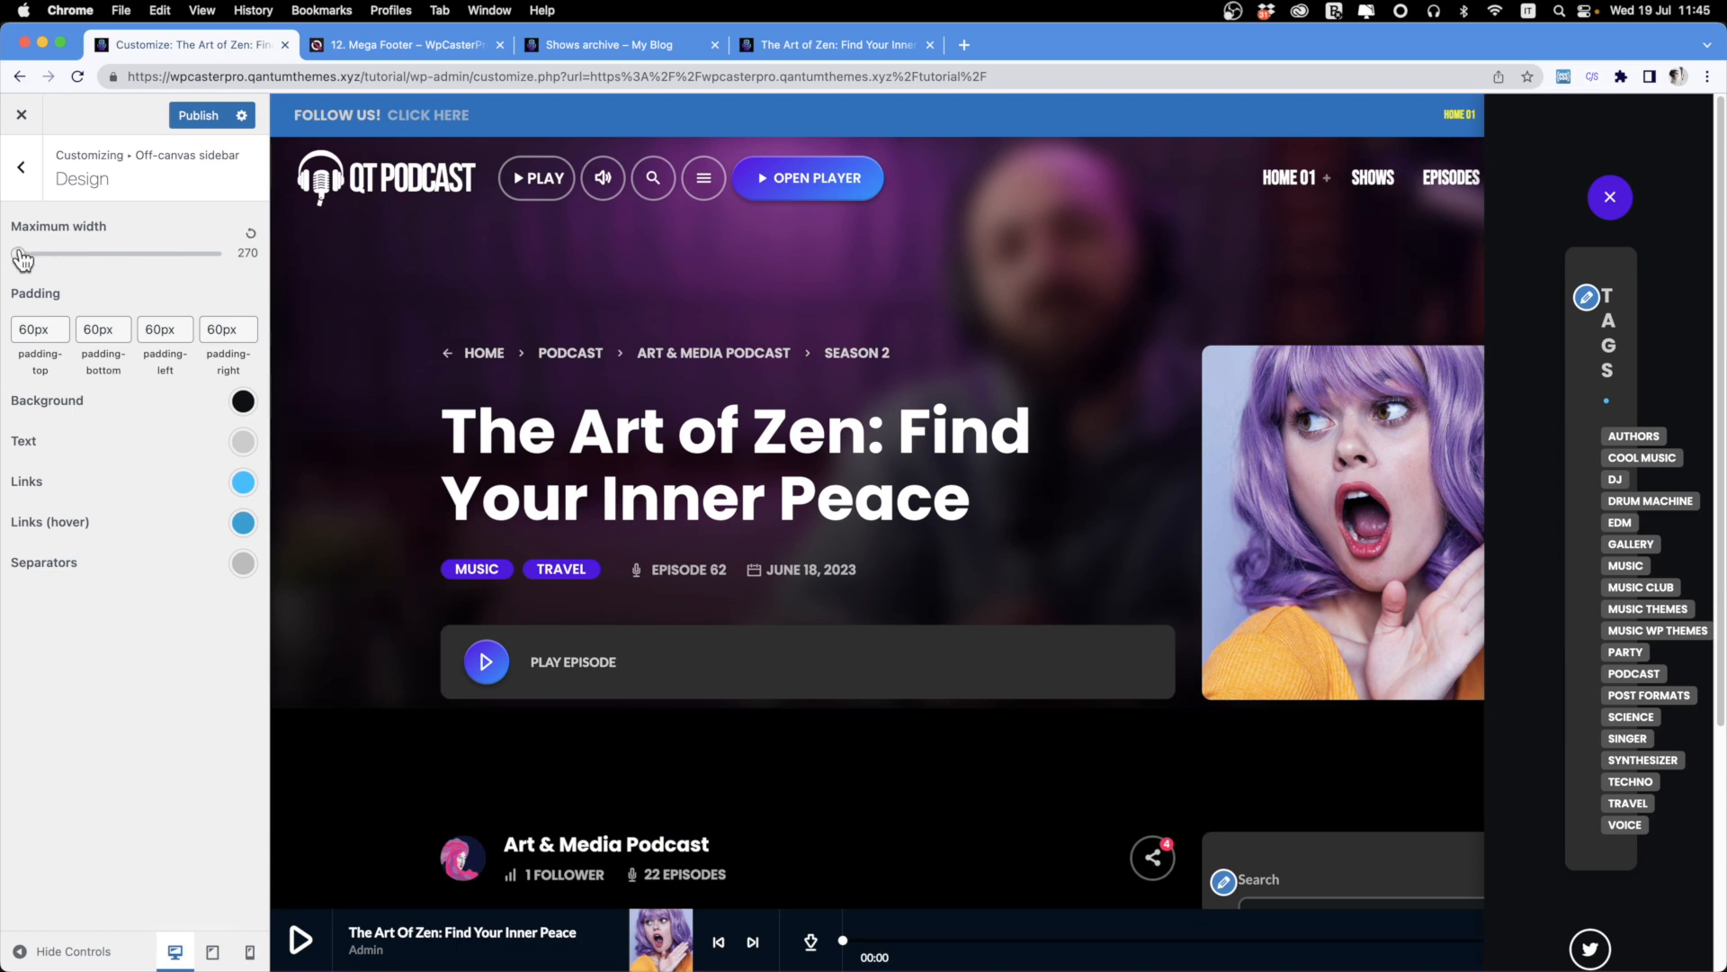
pyautogui.moveTo(22, 259); pyautogui.dragTo(63, 263)
# Set the off-canvas sidebar's padding to 20px on all four sides.
pyautogui.click(30, 330)
pyautogui.write('2')
pyautogui.moveTo(154, 330); pyautogui.dragTo(79, 332)
pyautogui.write('2')
pyautogui.moveTo(218, 331); pyautogui.dragTo(206, 330)
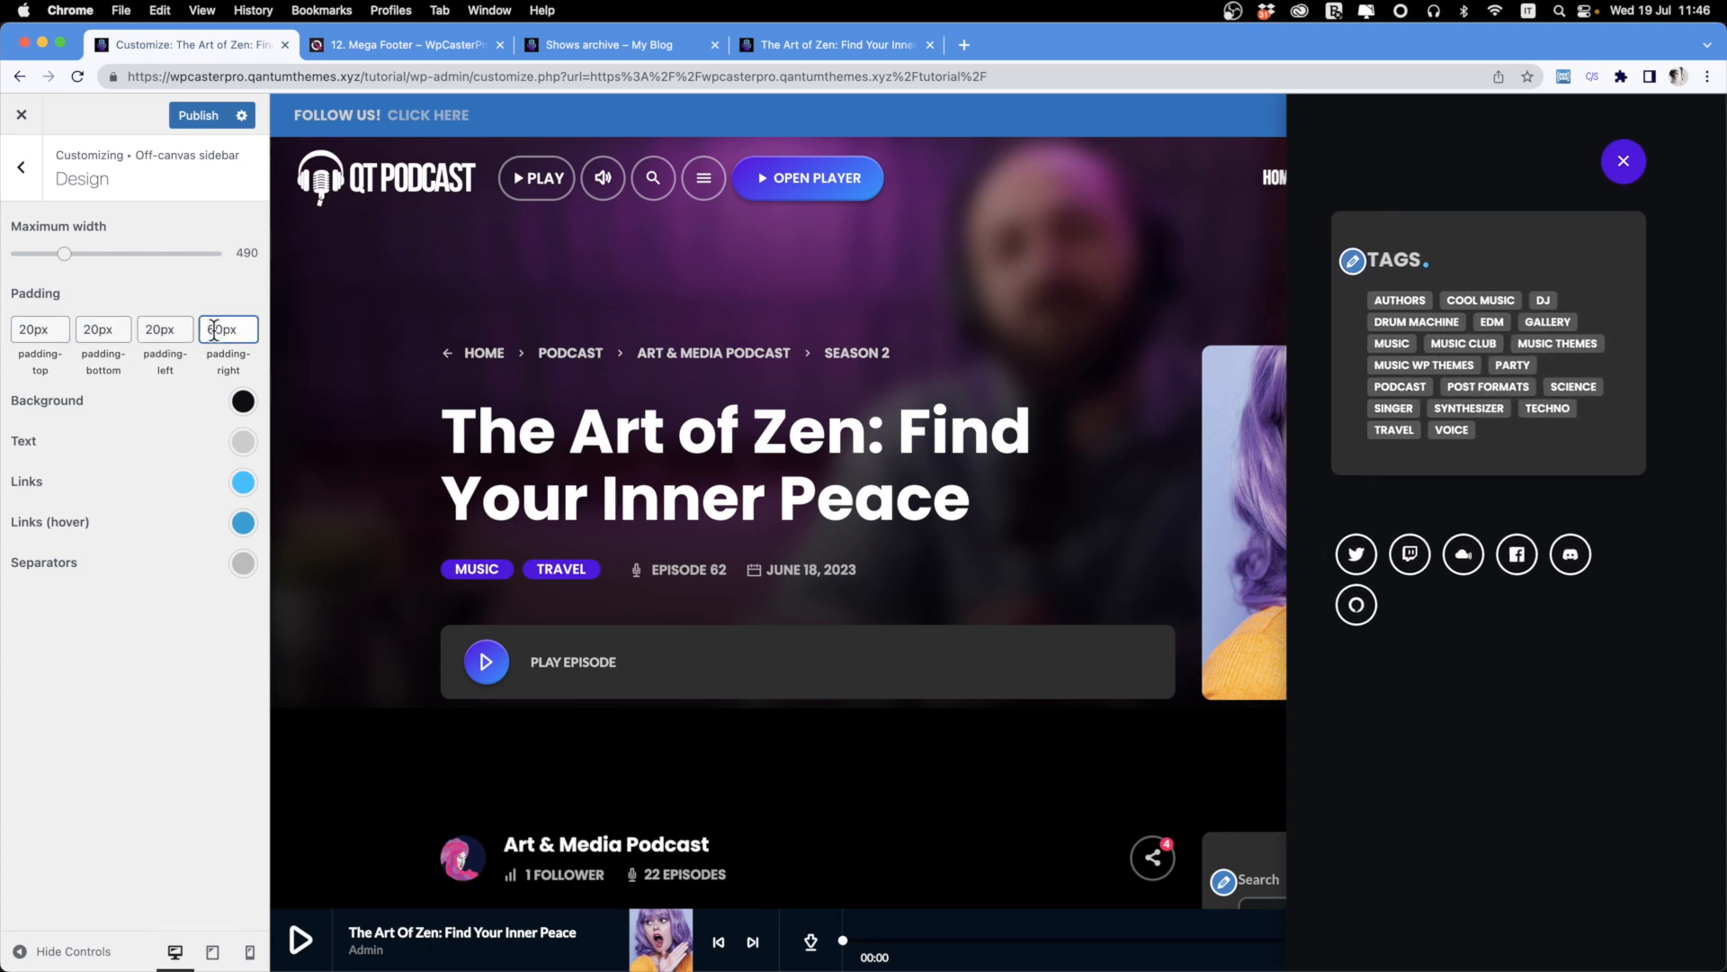
pyautogui.write('2')
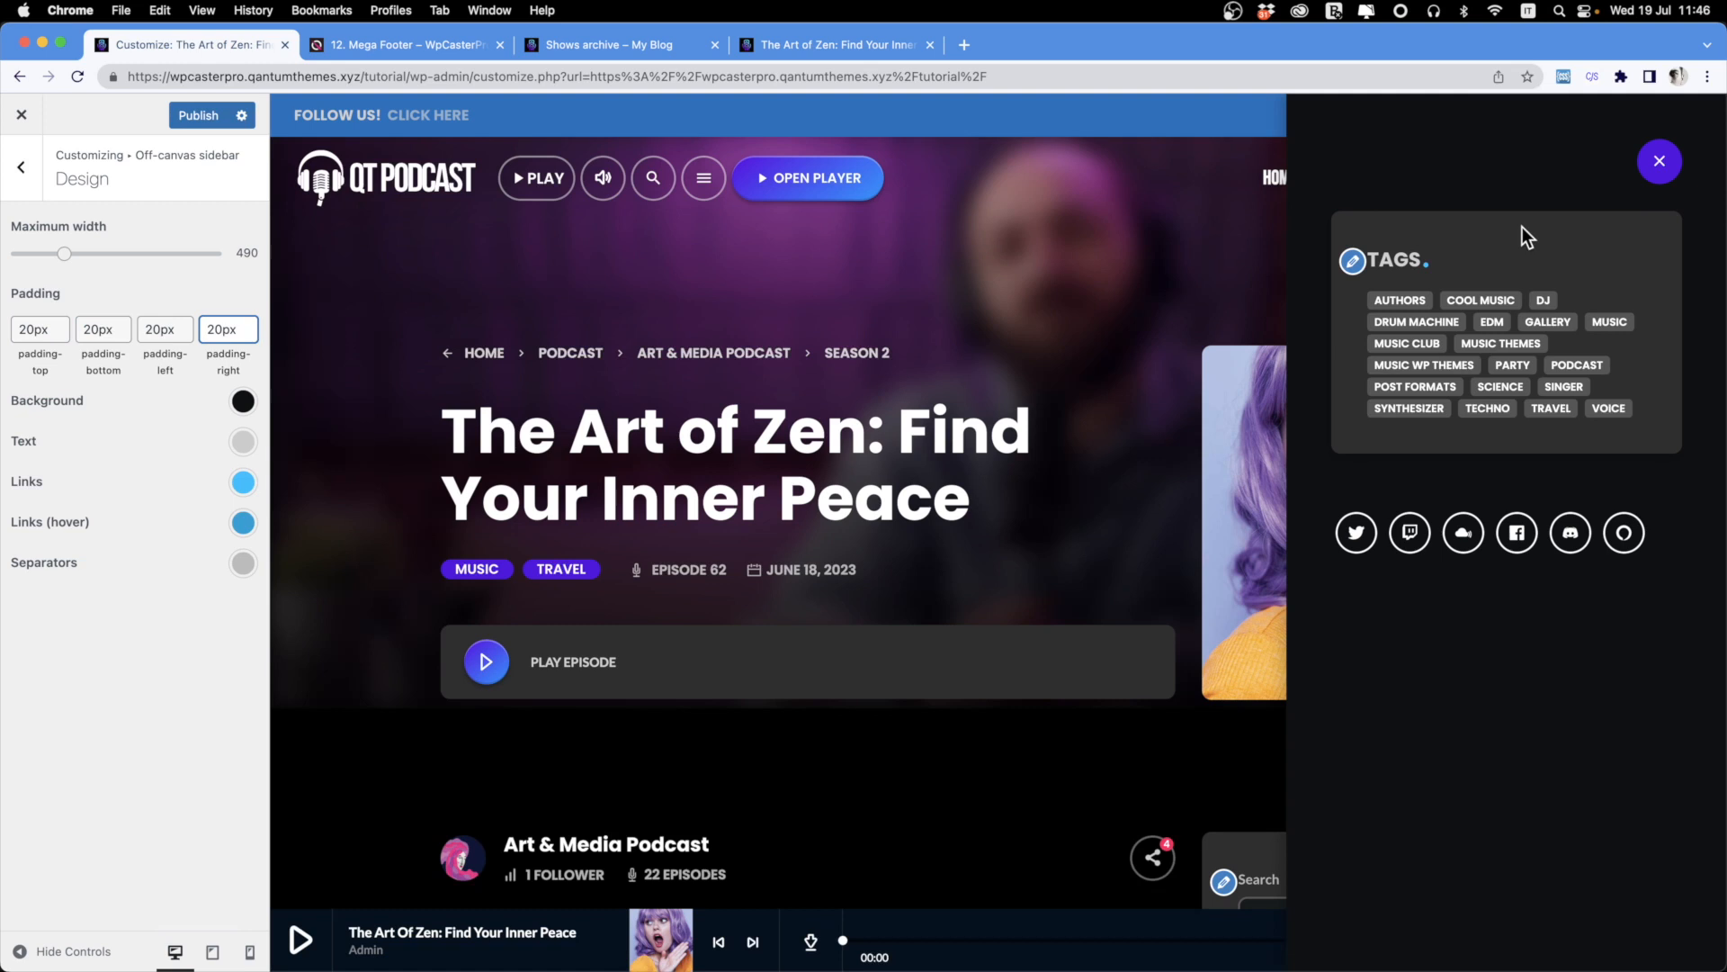
# Set the border of the off-canvas sidebar's social icons to 3 in its social settings.
pyautogui.click(20, 167)
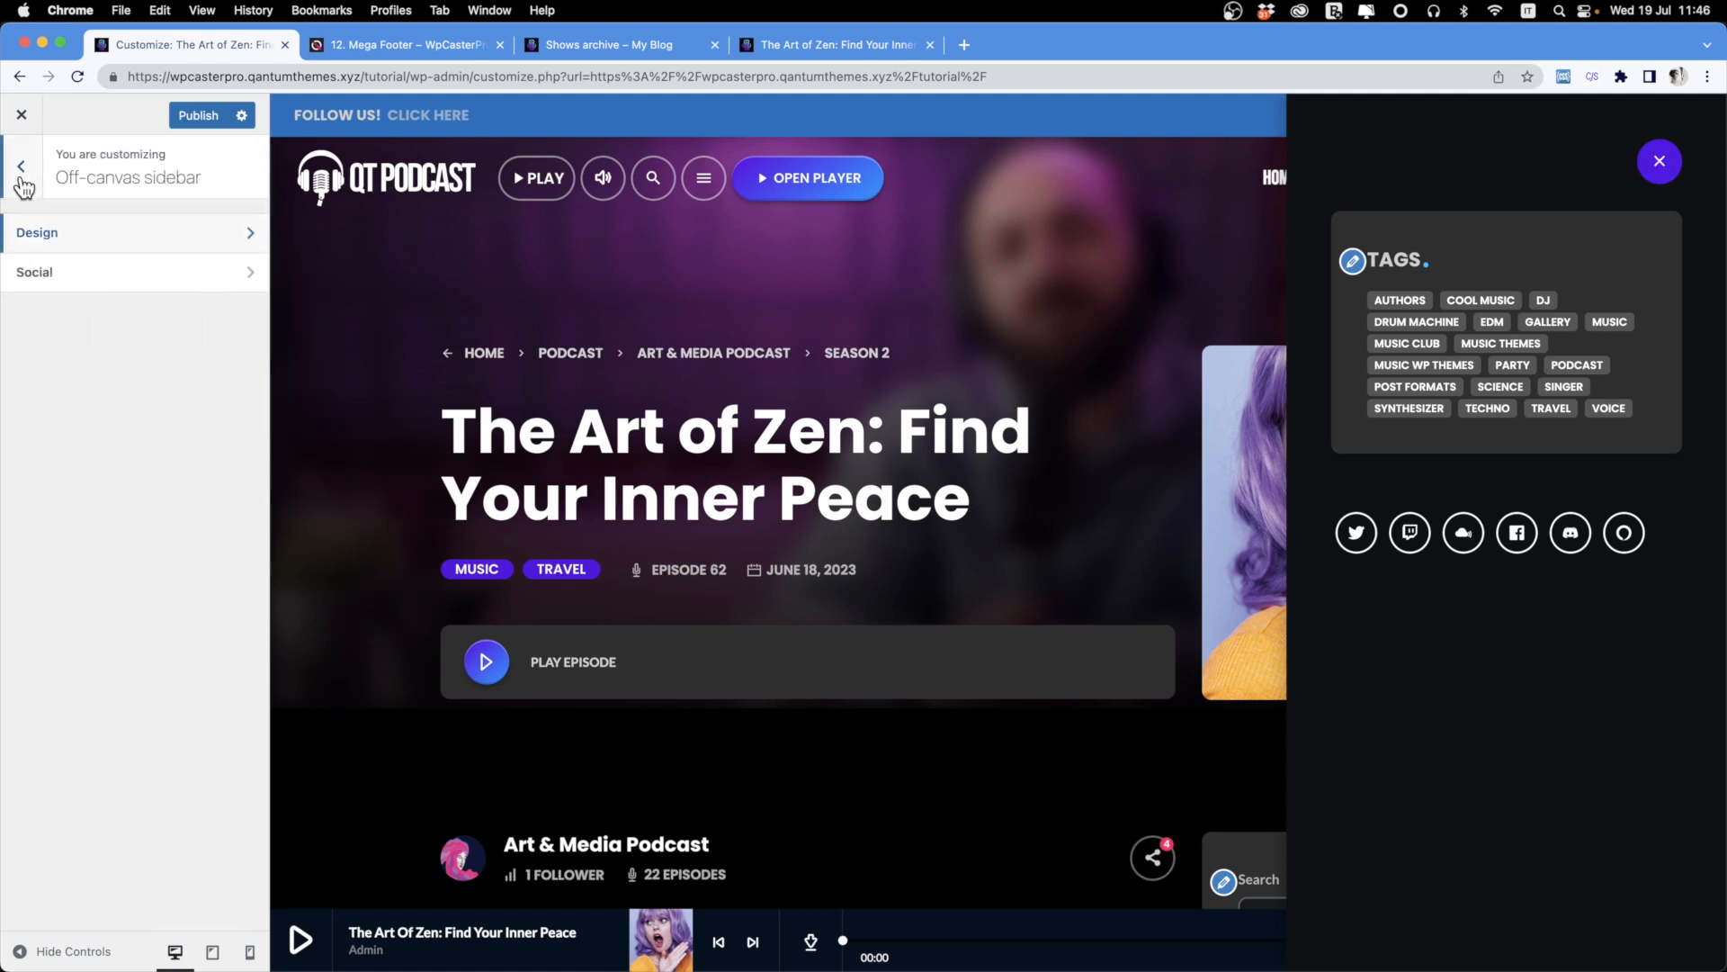
pyautogui.click(26, 283)
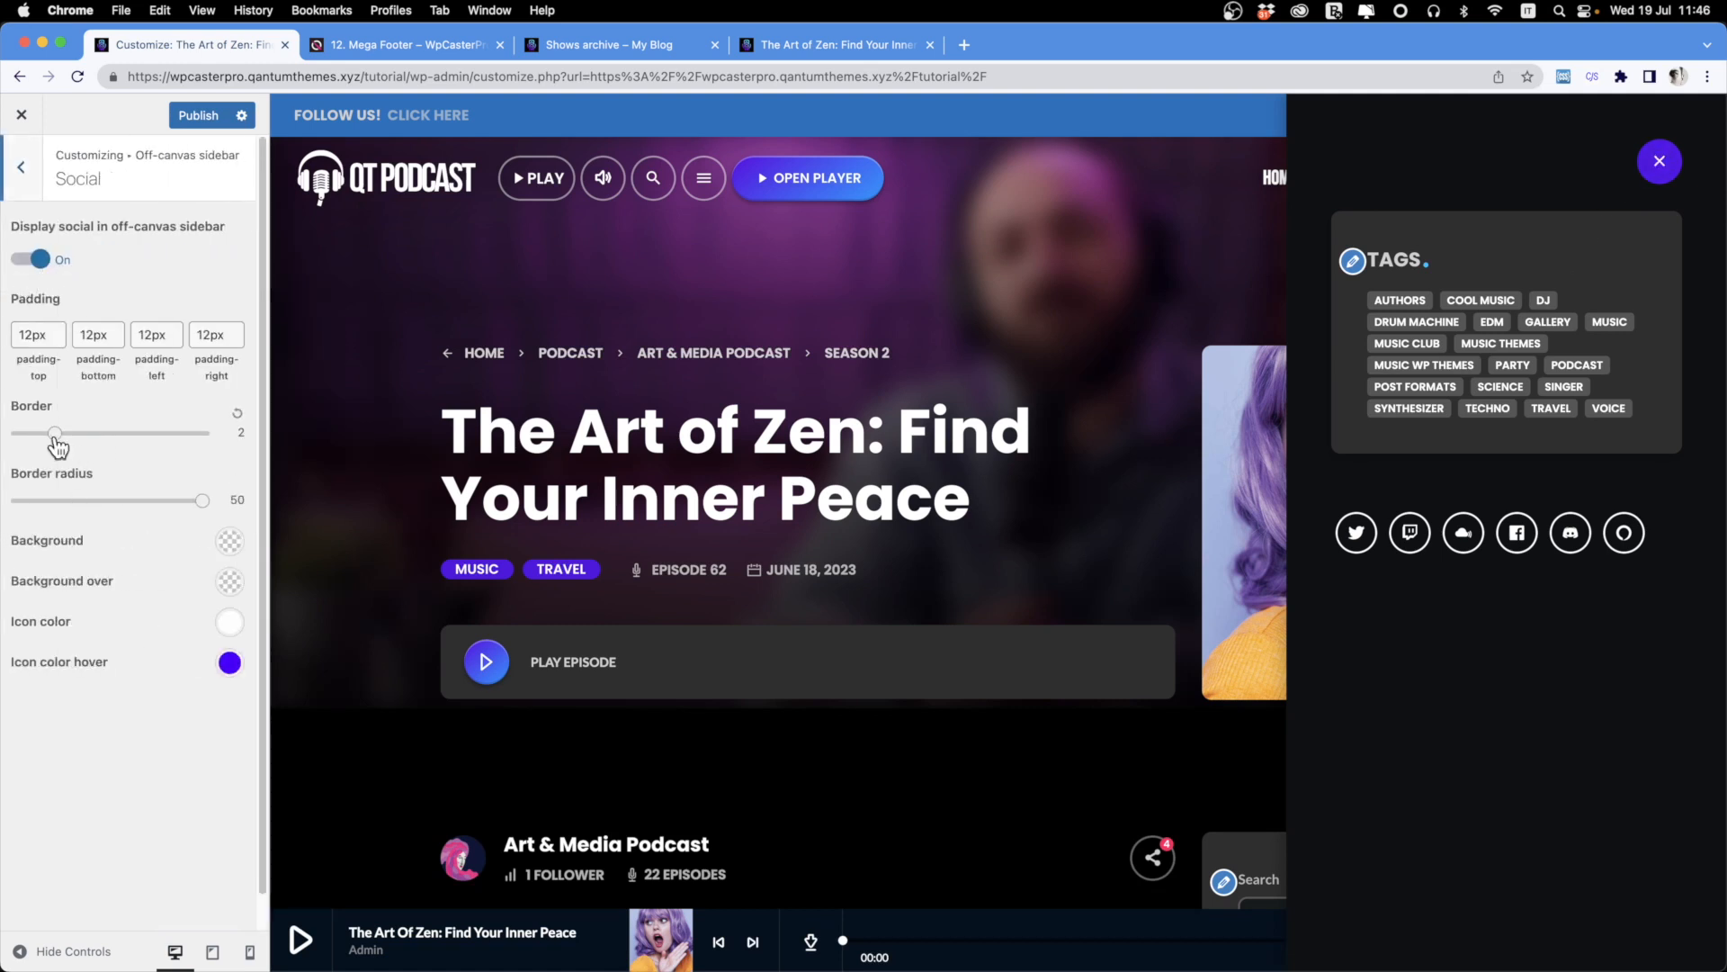
pyautogui.moveTo(59, 441)
pyautogui.mouseDown()
pyautogui.moveTo(30, 436)
pyautogui.moveTo(77, 438)
pyautogui.mouseUp()
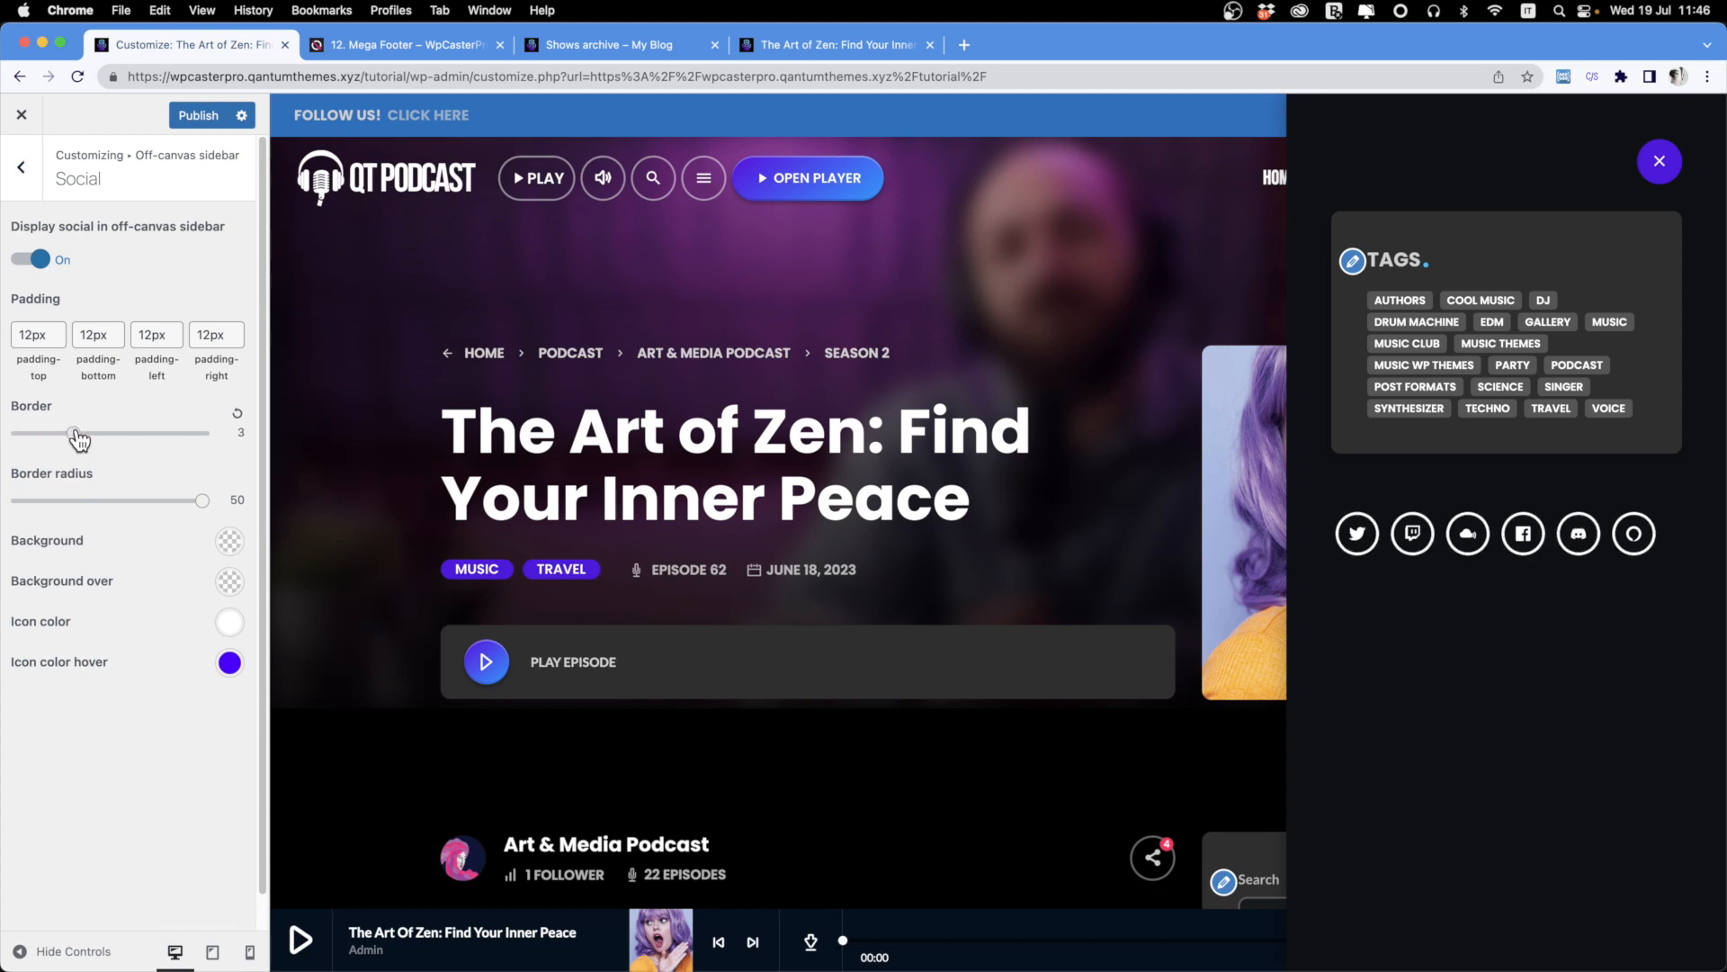
# Change the off-canvas social icons' color to blue, return to the main customizer sections and close the sidebar in the preview.
pyautogui.click(229, 621)
pyautogui.click(192, 671)
pyautogui.click(124, 599)
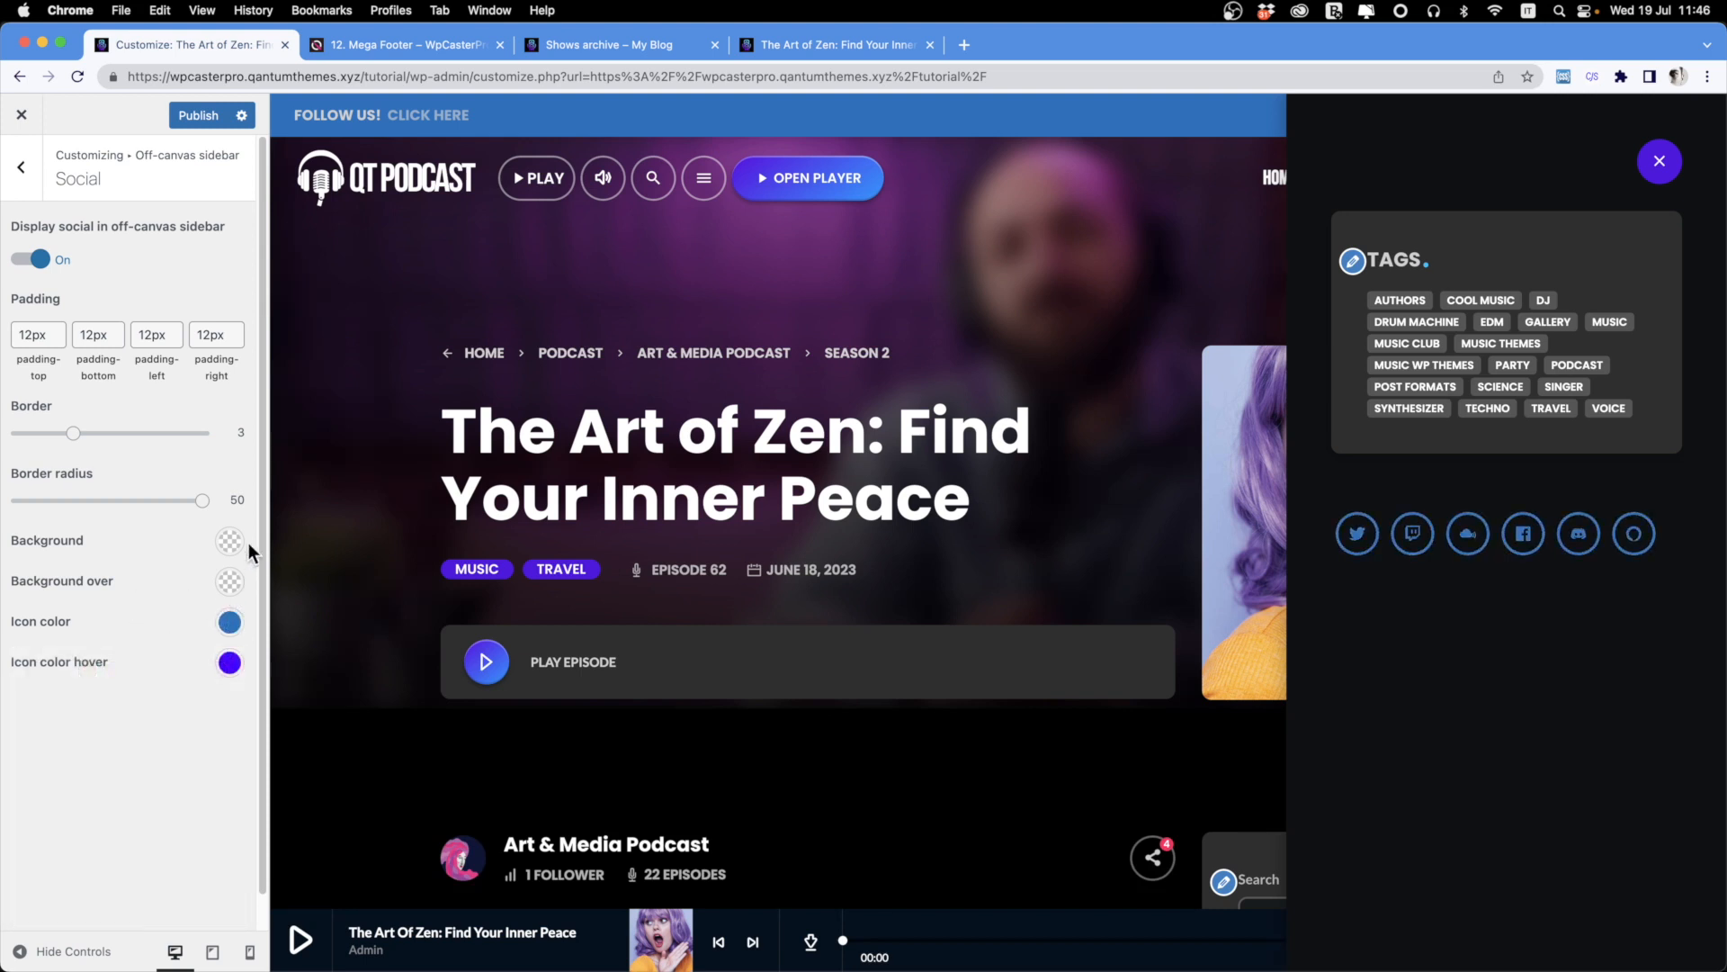
pyautogui.click(27, 181)
pyautogui.click(27, 183)
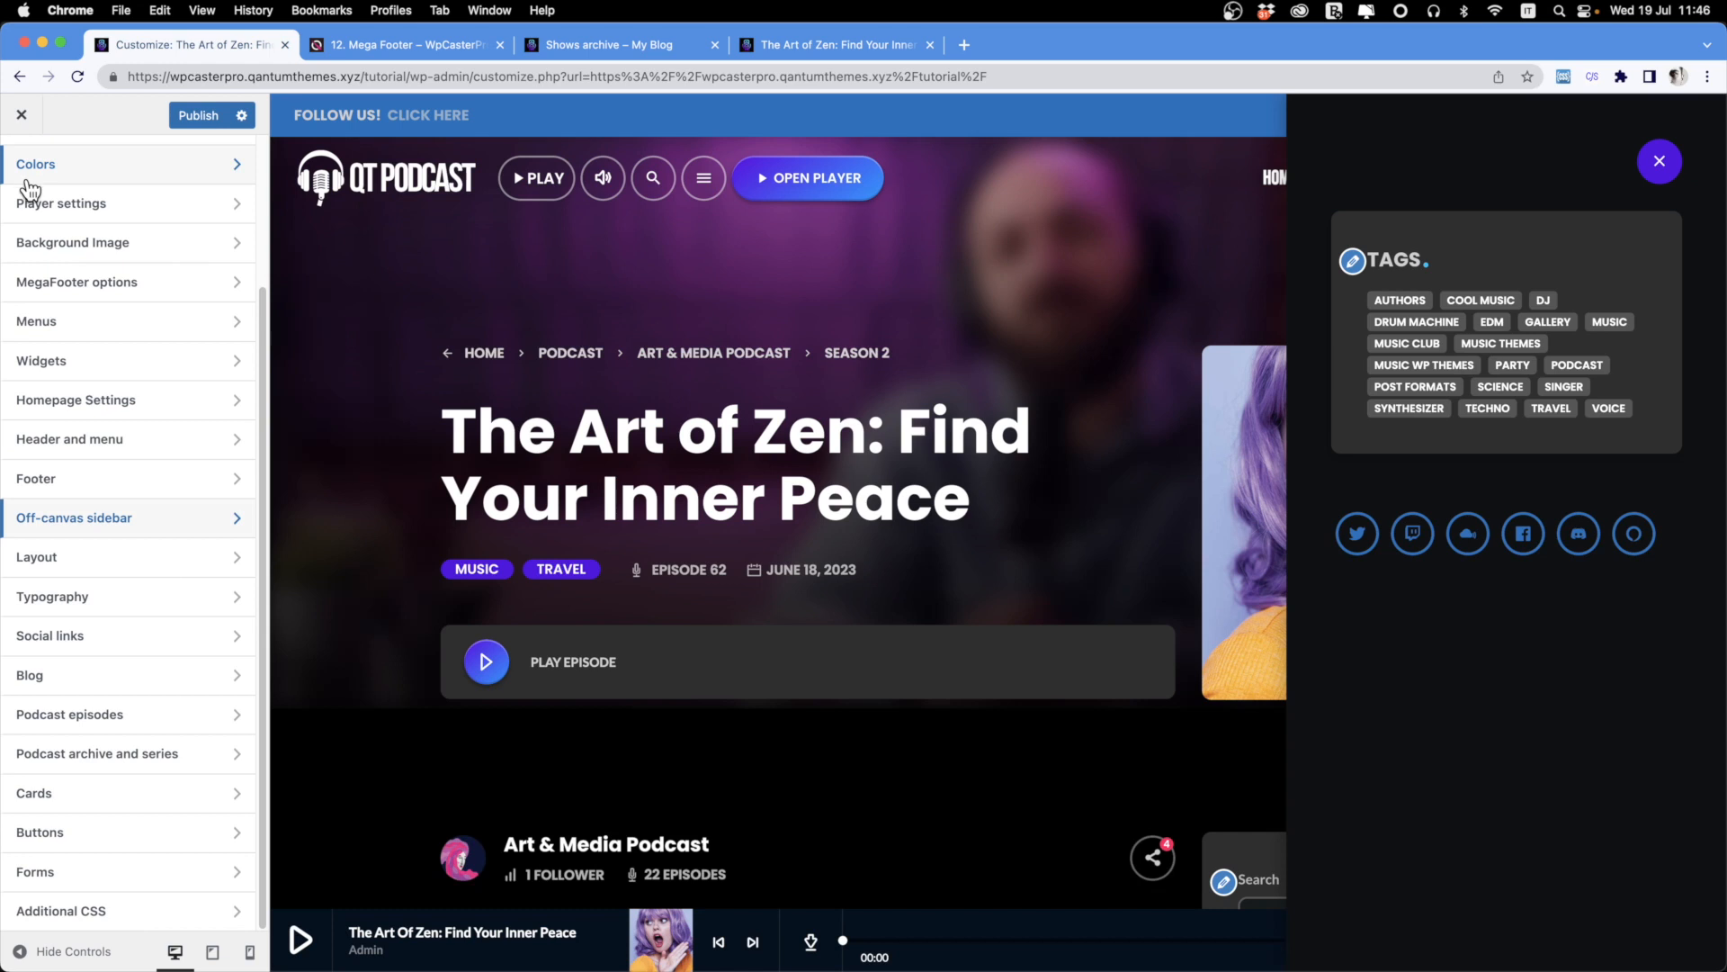
pyautogui.click(591, 603)
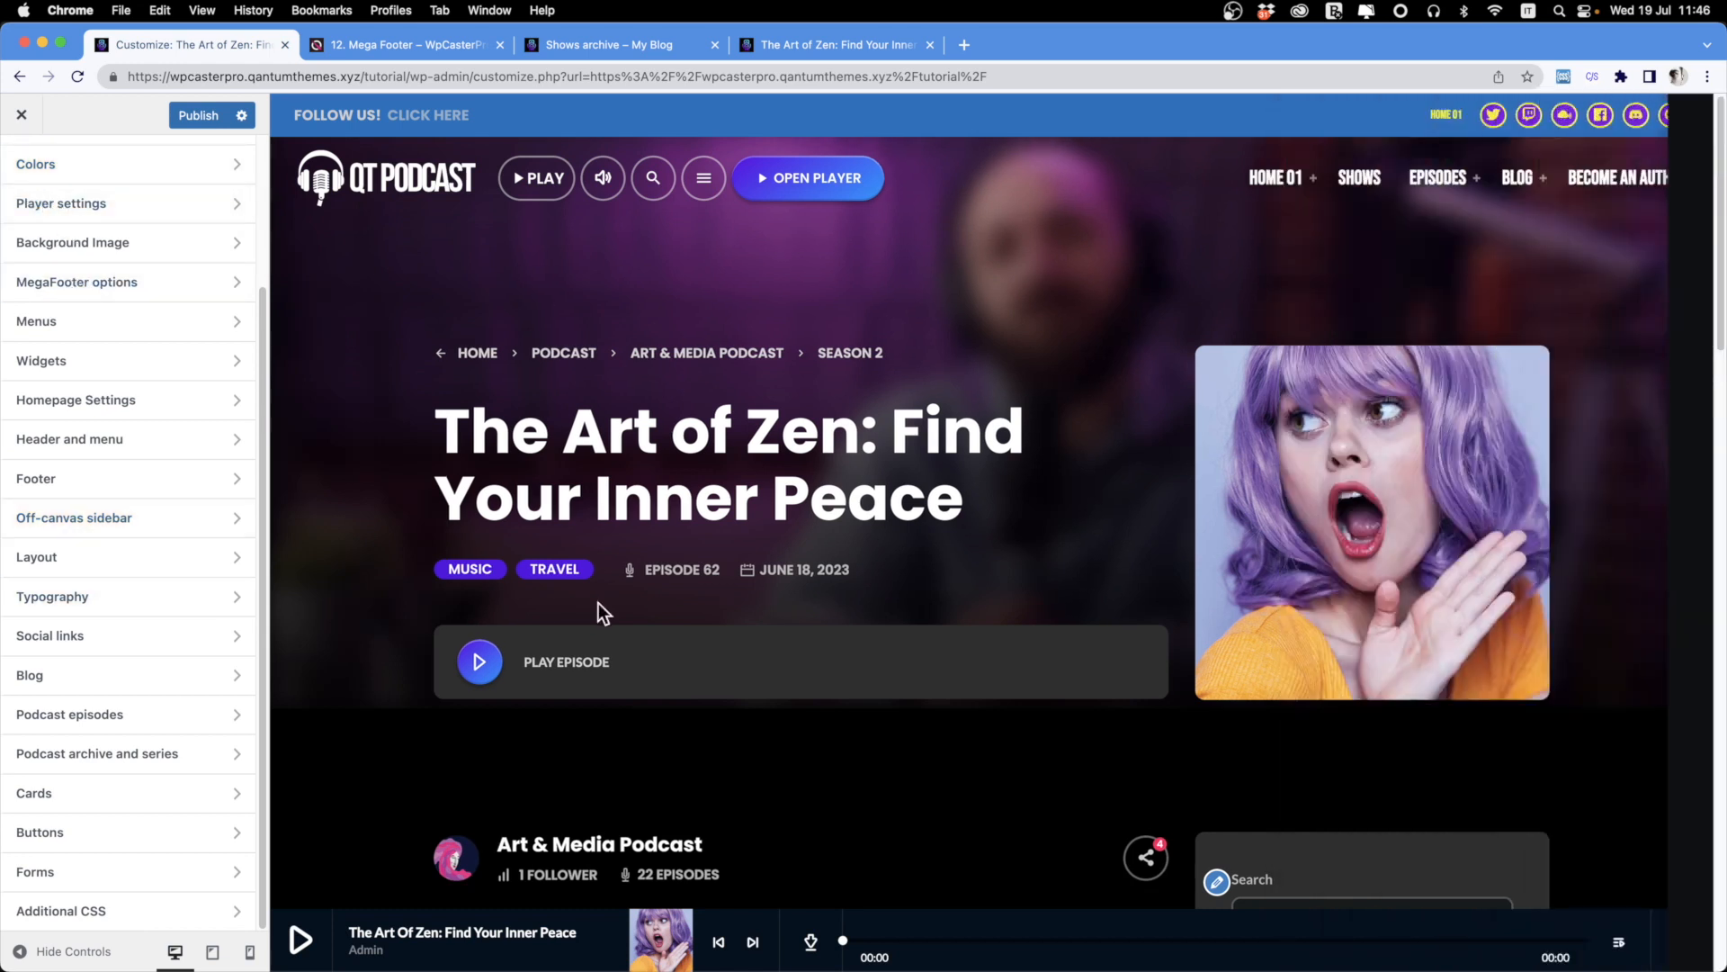
# Set the maximum width of the site's external container to 1400 in the layout settings.
pyautogui.click(90, 562)
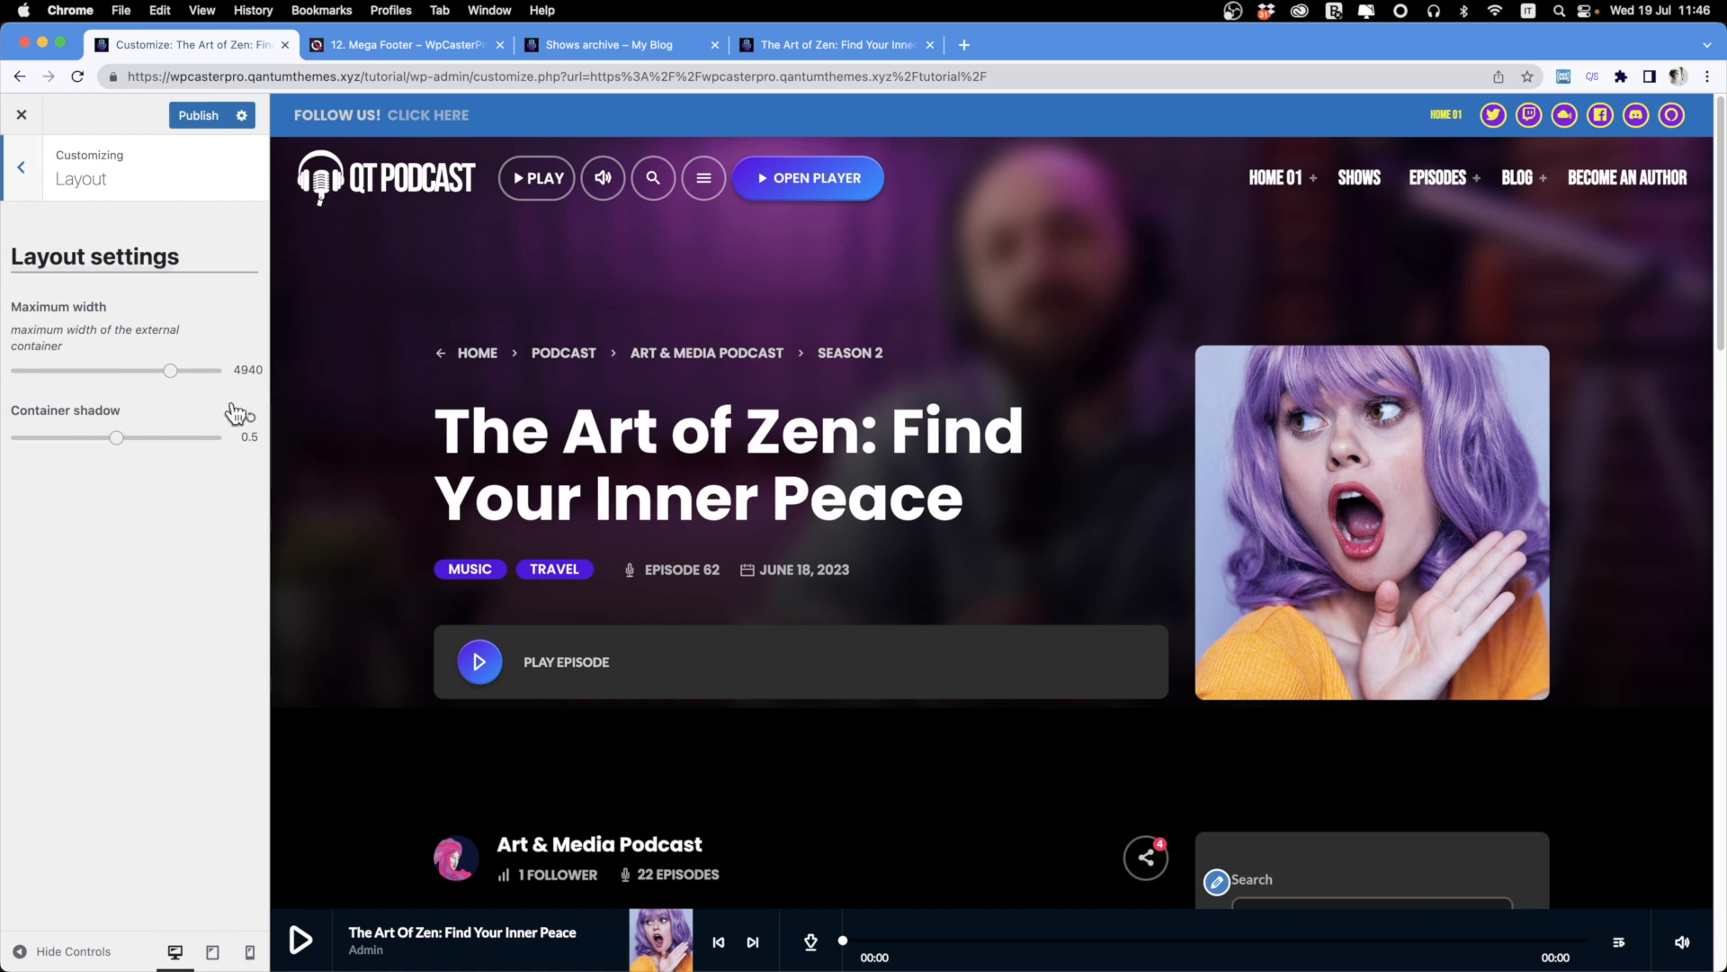
pyautogui.moveTo(174, 378); pyautogui.dragTo(6, 387)
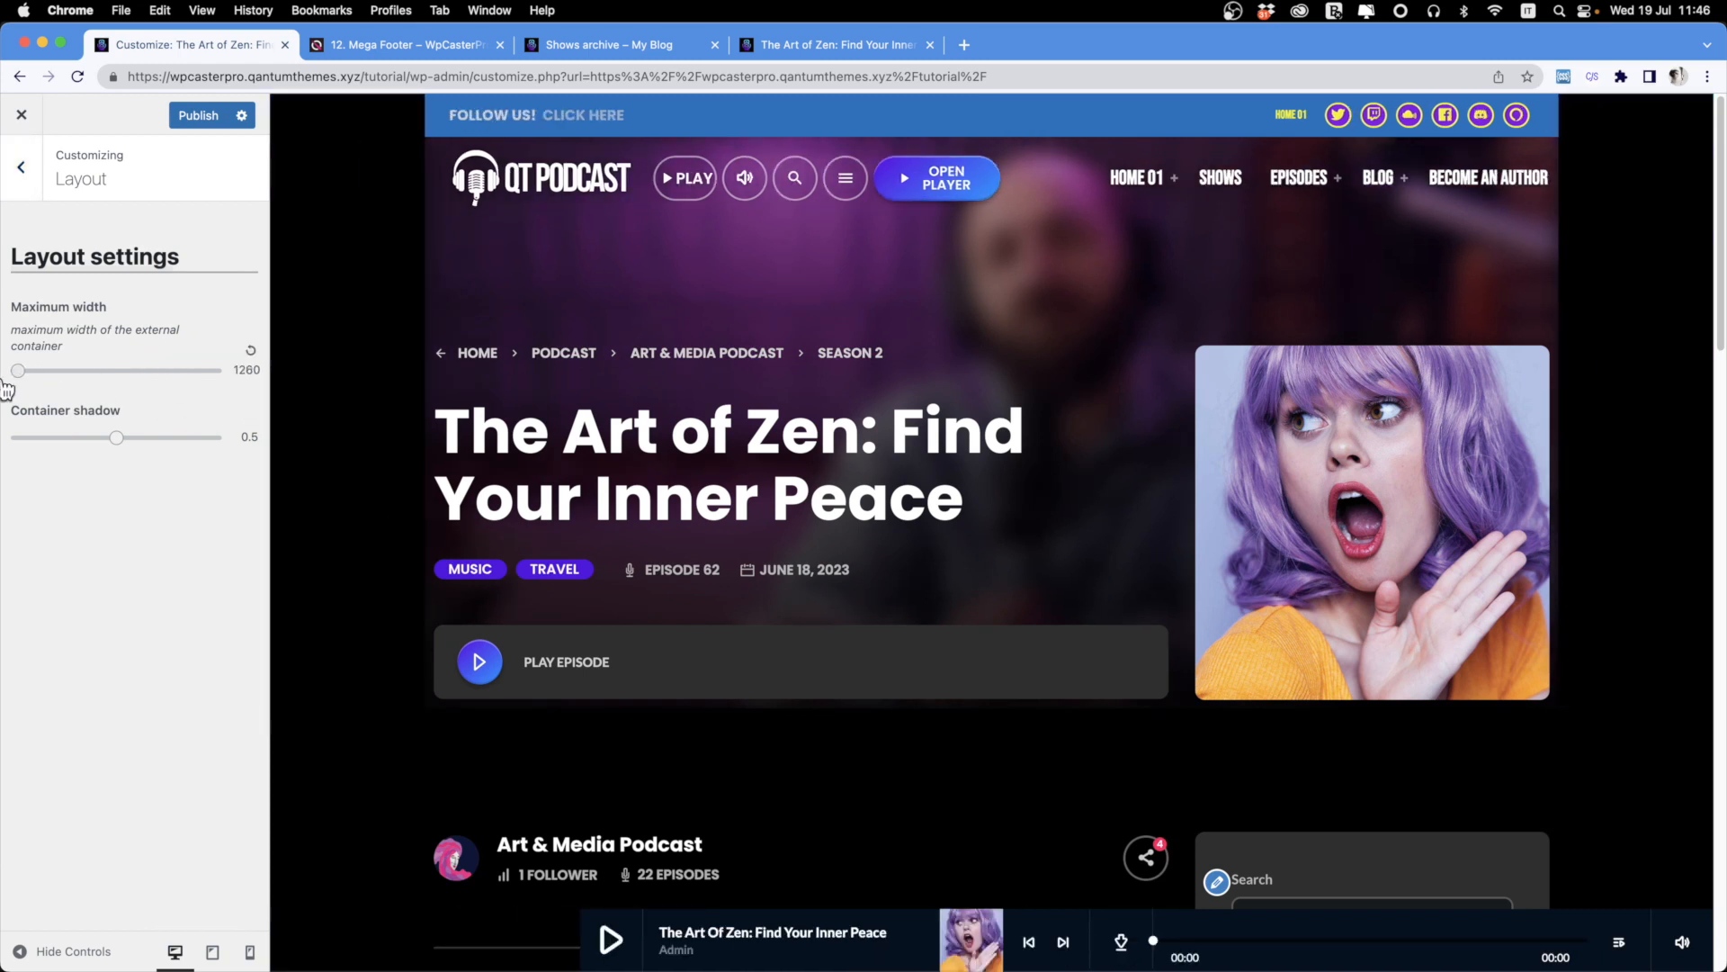
pyautogui.moveTo(9, 389); pyautogui.dragTo(23, 389)
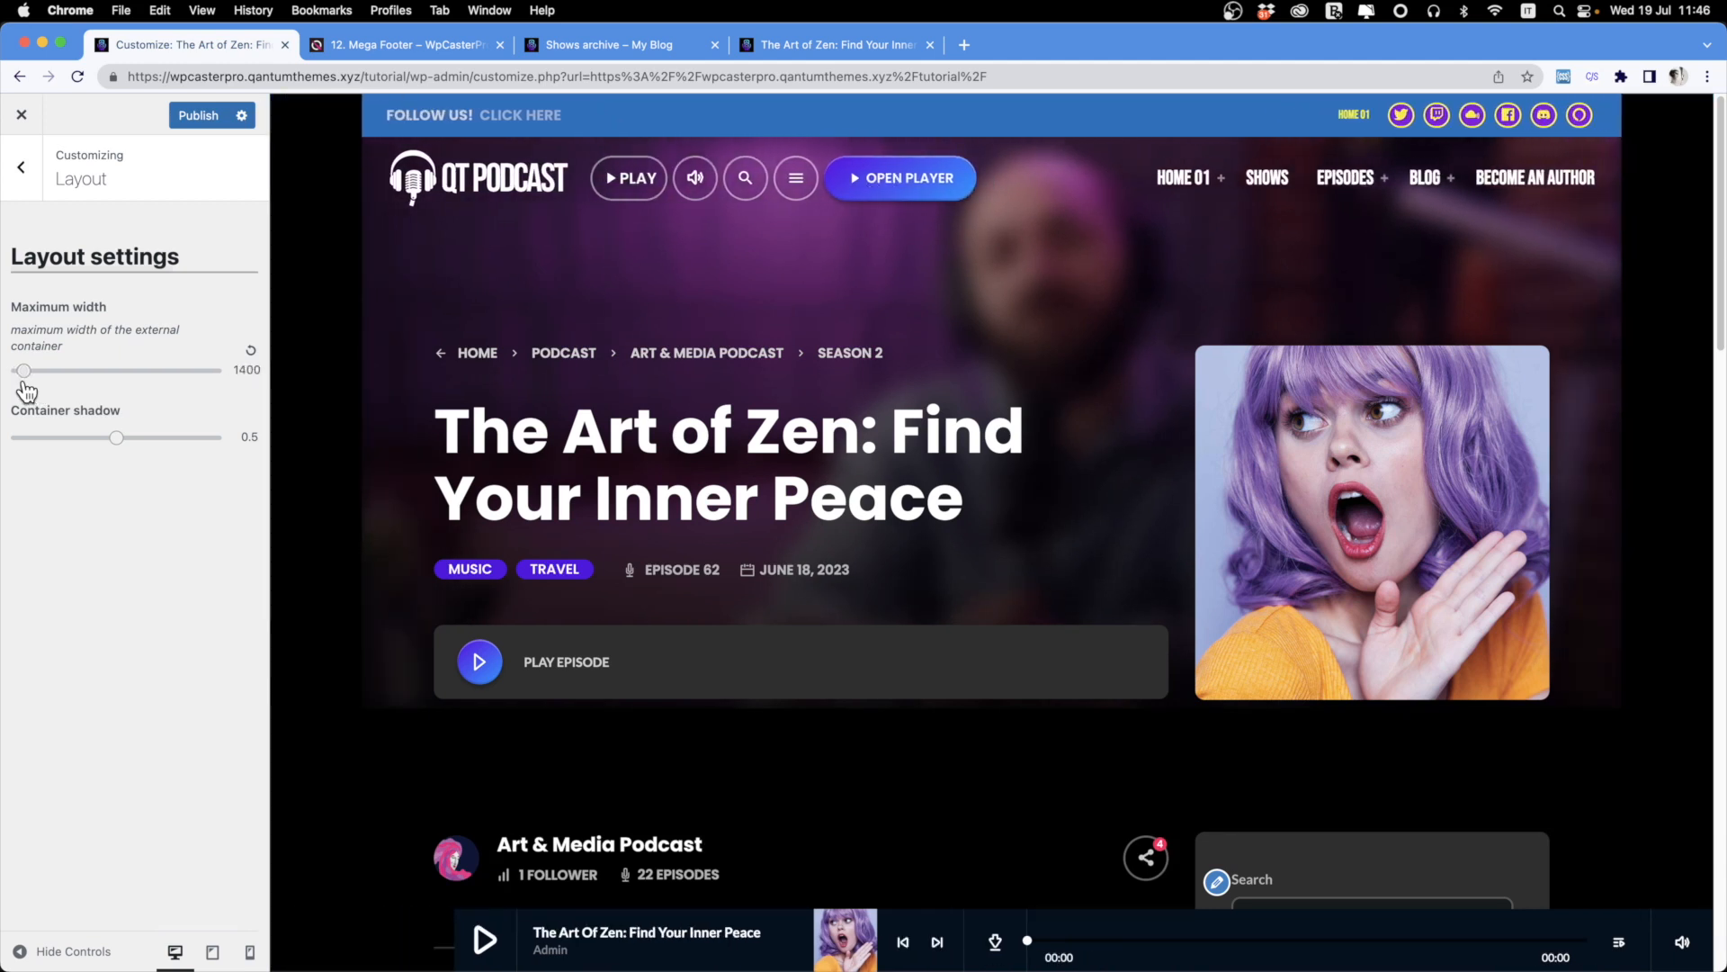
pyautogui.click(22, 169)
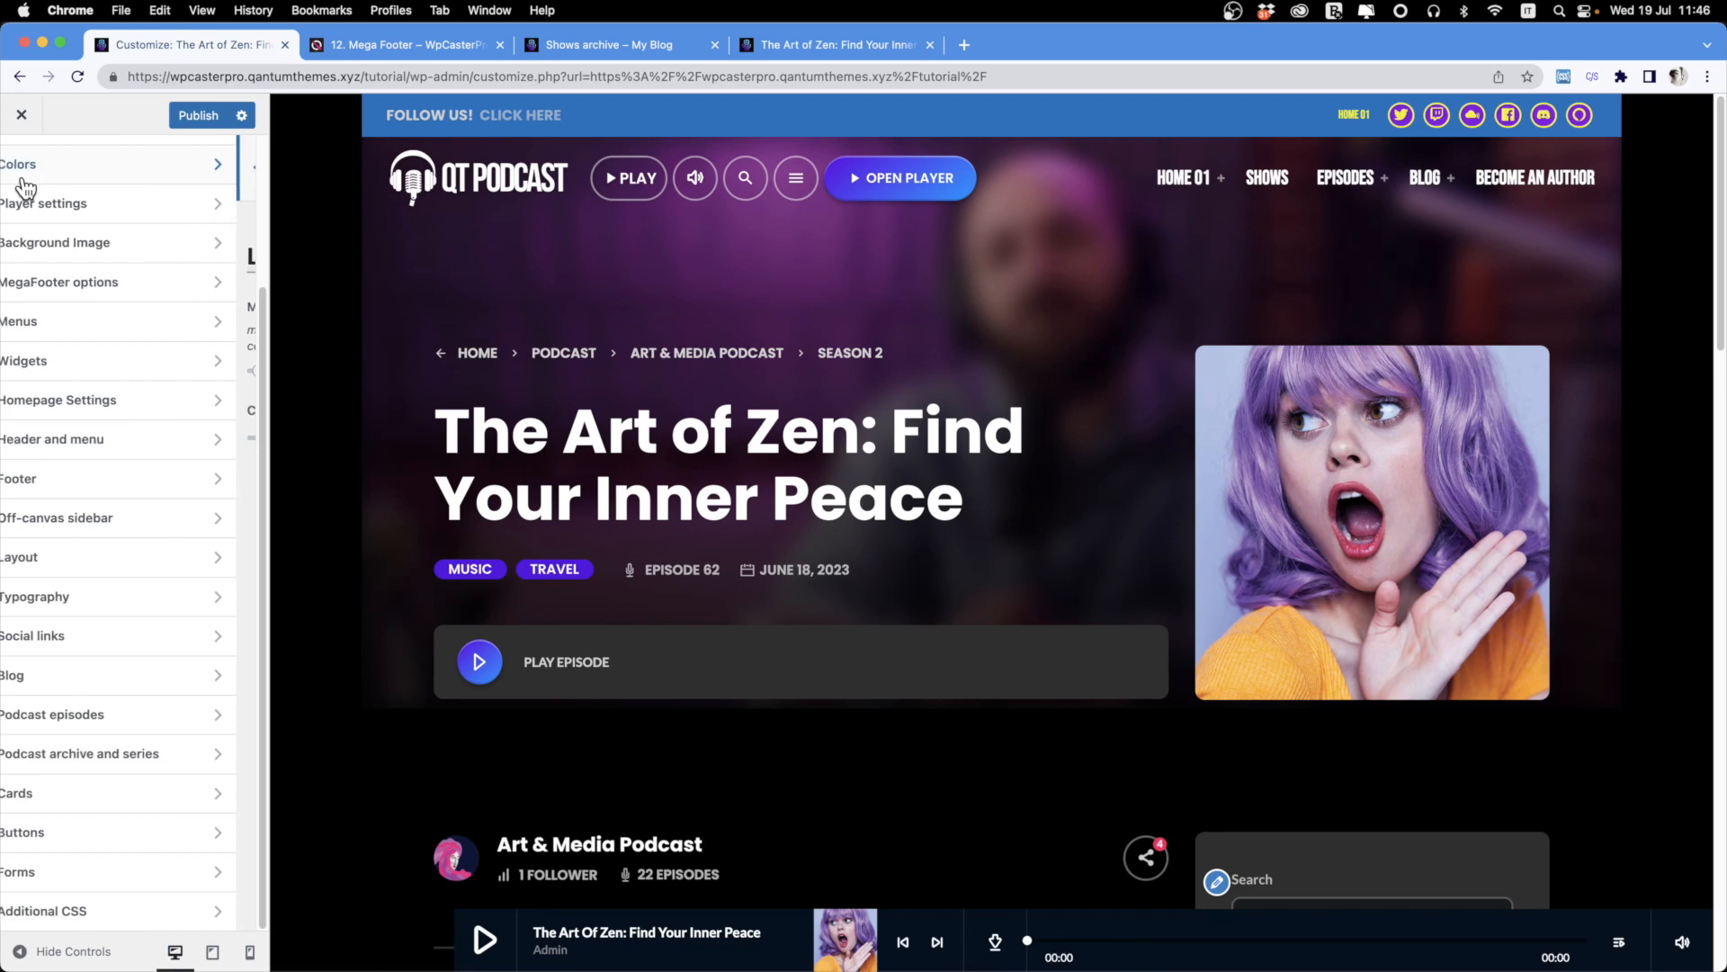
# Set pdws-demo-home05-city.jpg from the media library as the site's background image.
pyautogui.click(90, 238)
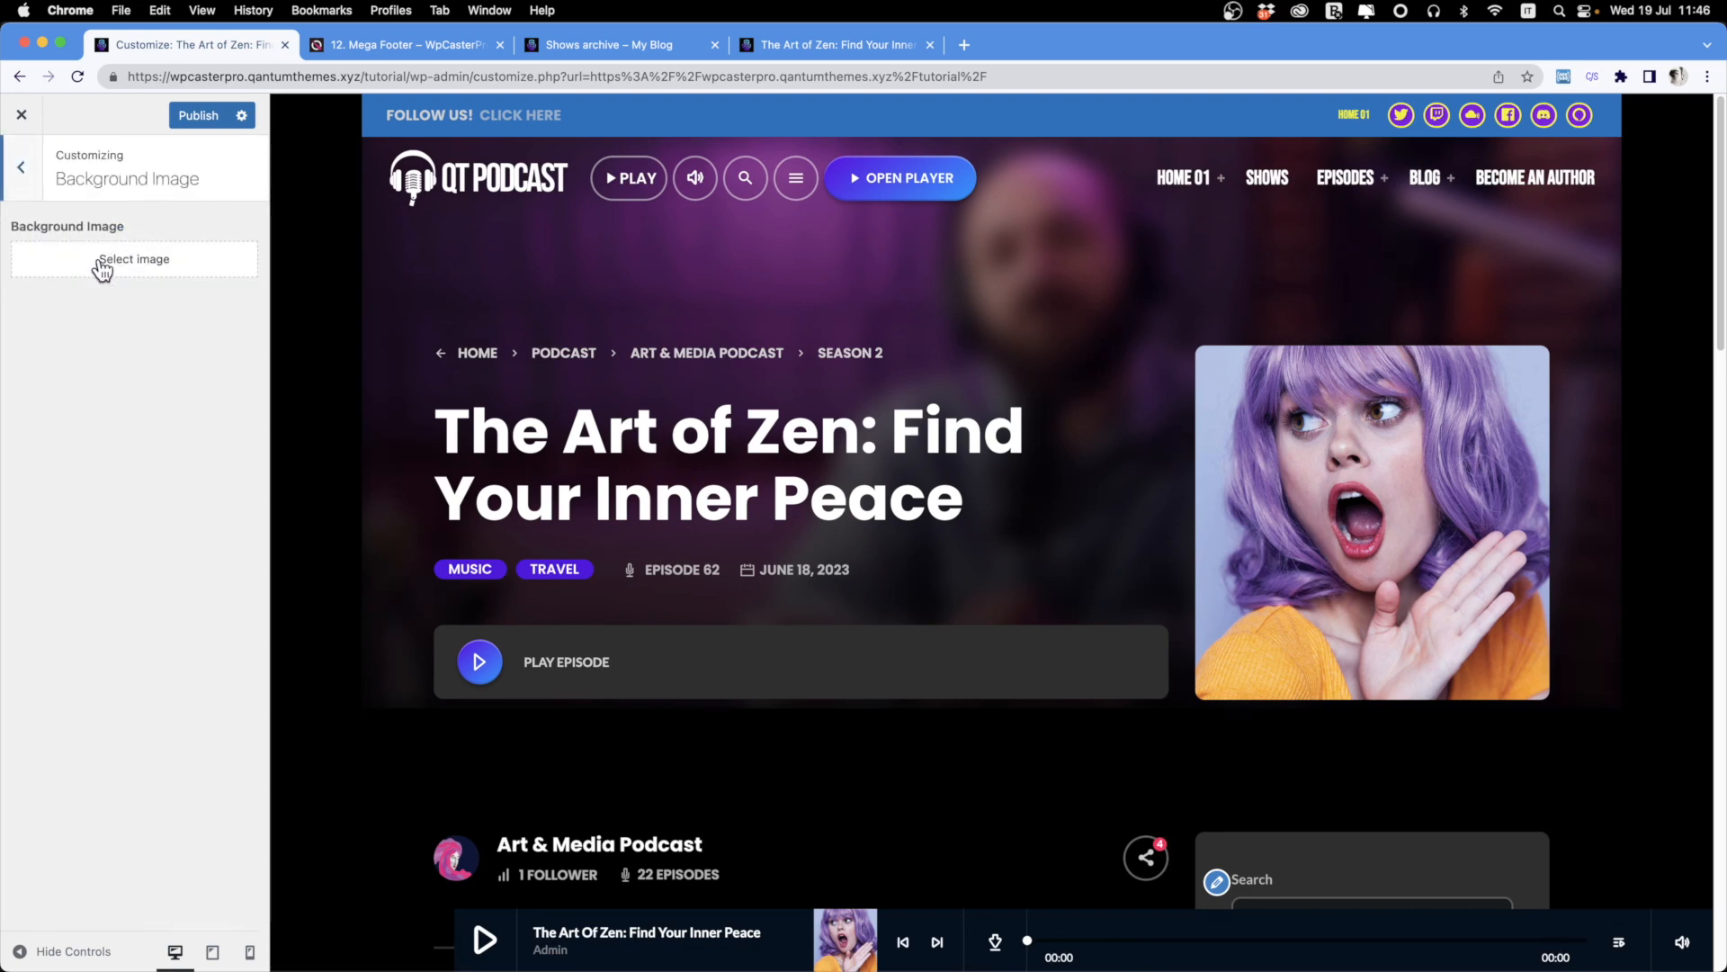
pyautogui.click(101, 262)
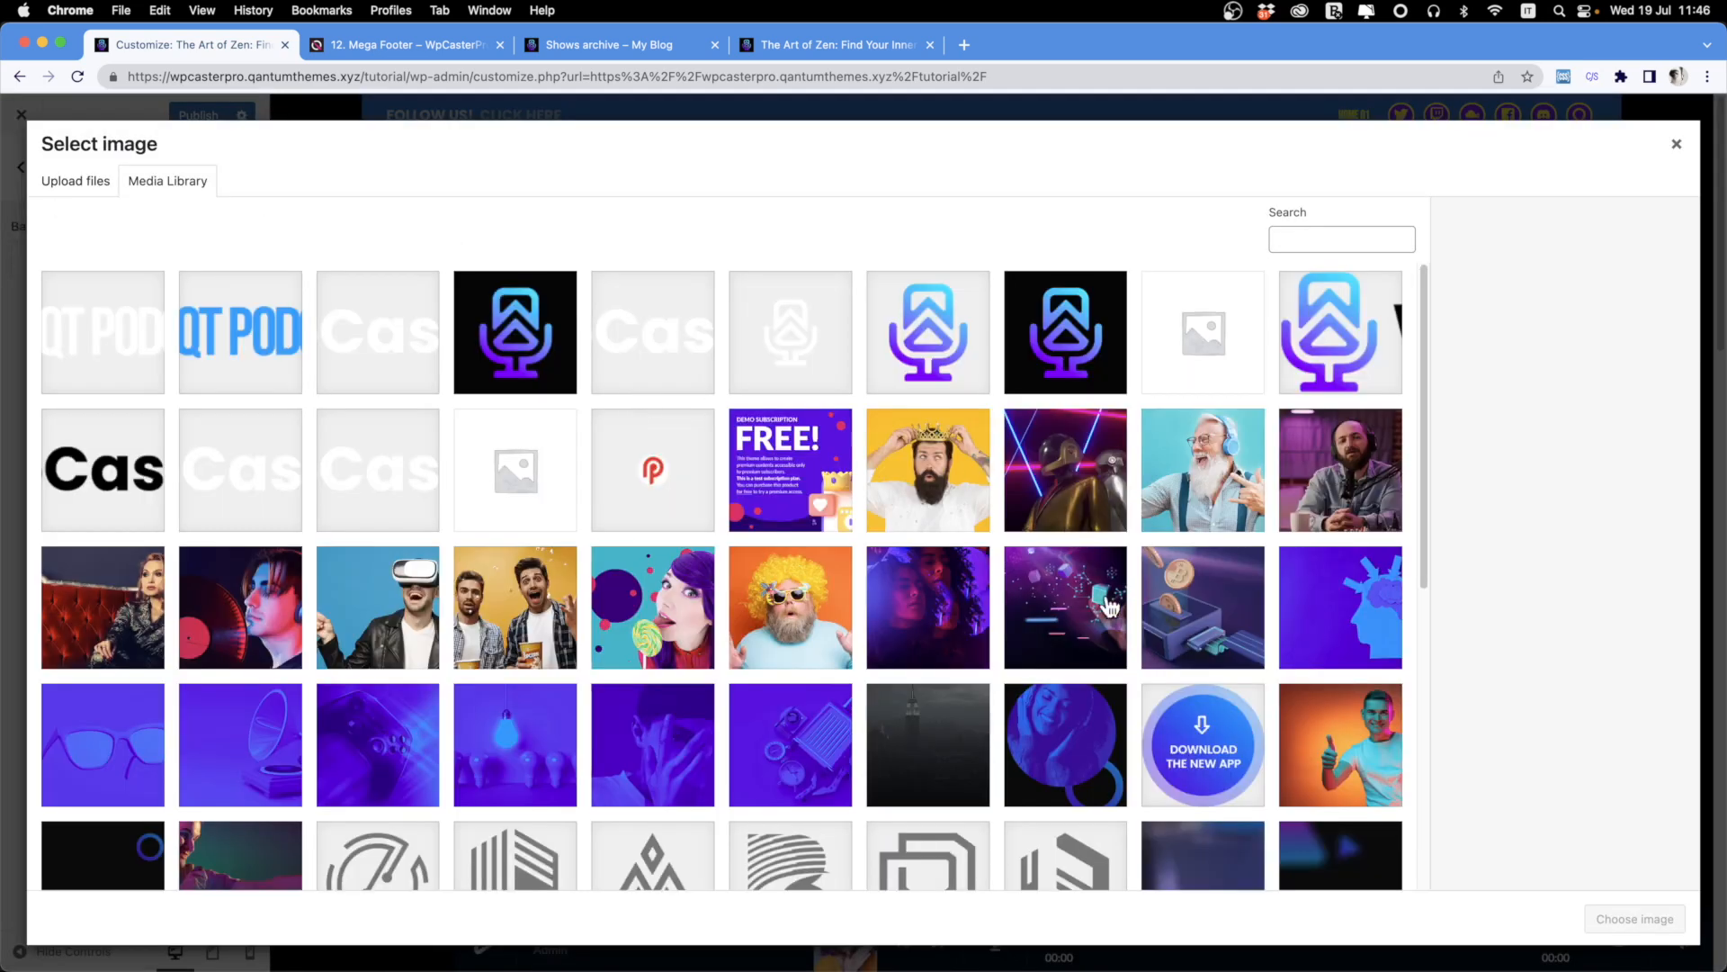
pyautogui.click(938, 791)
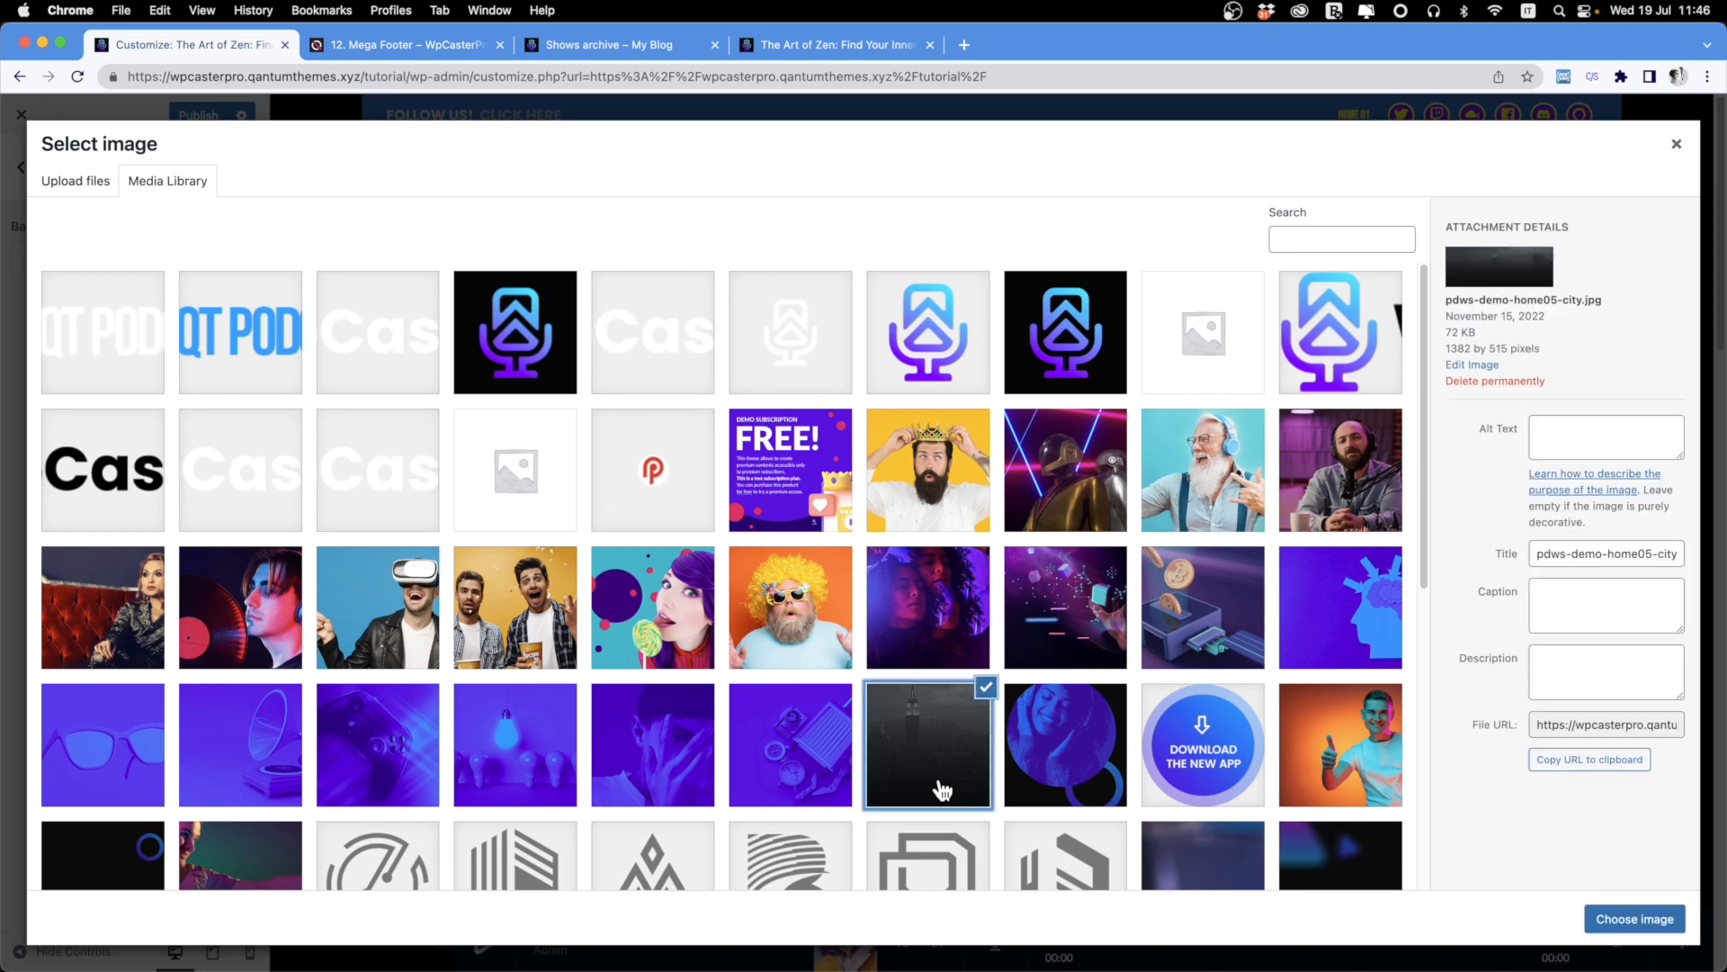
pyautogui.click(1633, 919)
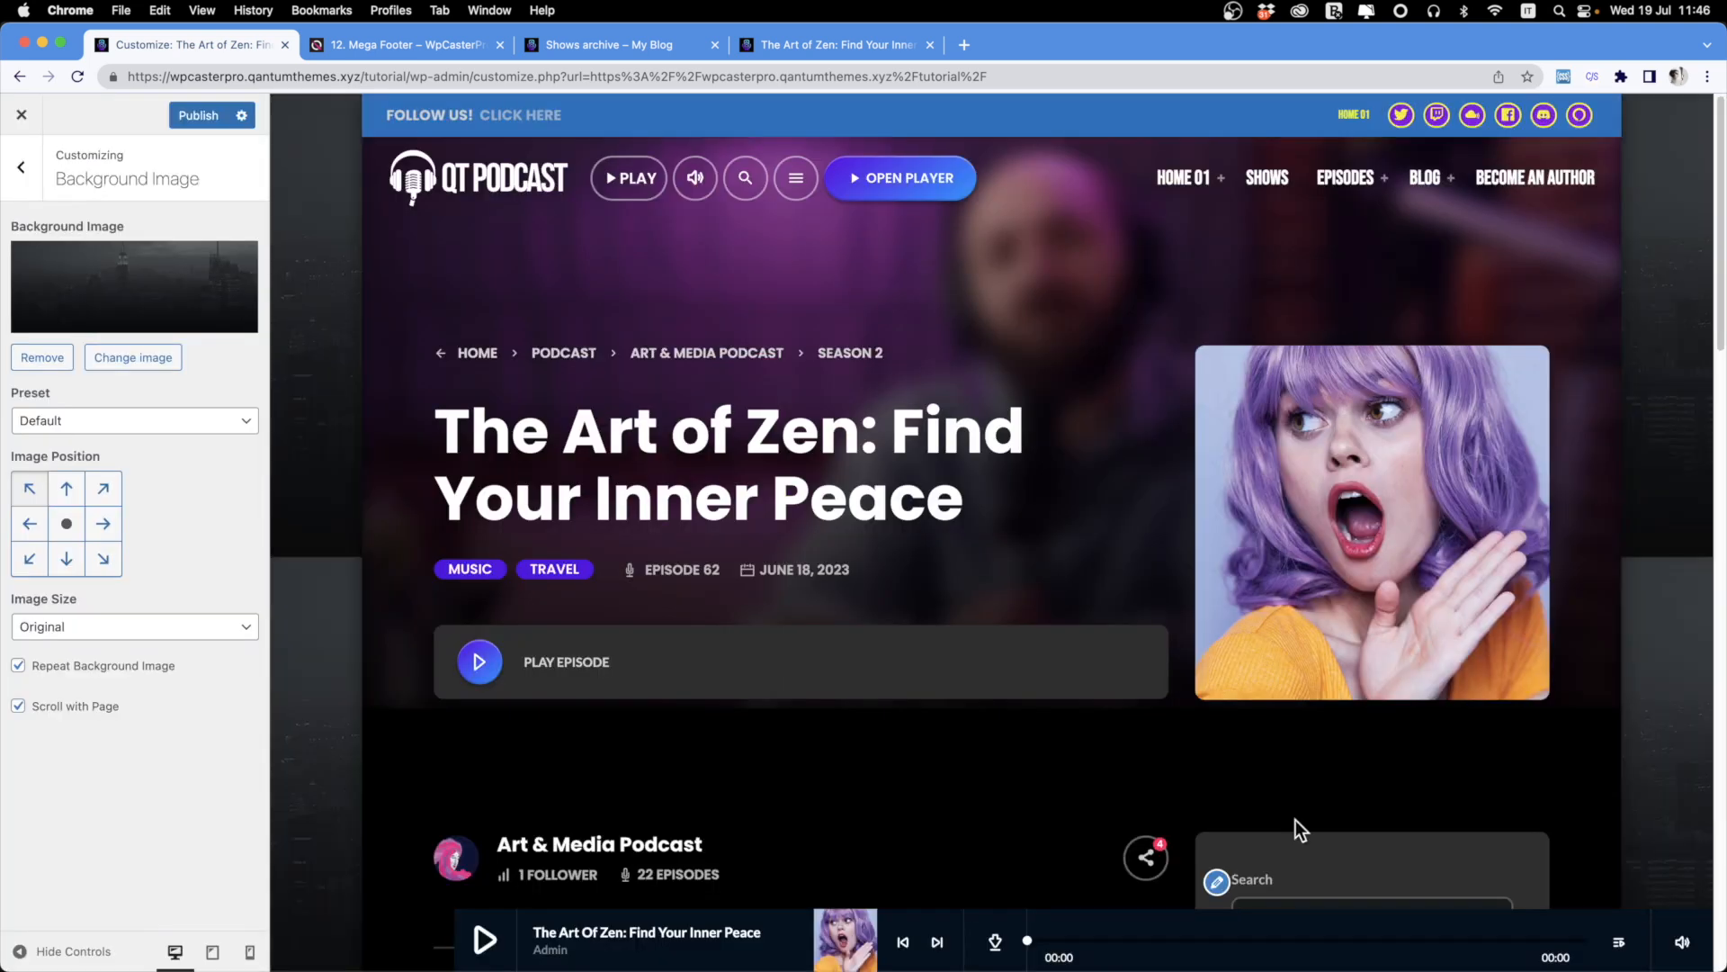
# Apply the Fill Screen preset to the background image and check the page preview with the customizer controls hidden.
pyautogui.click(123, 420)
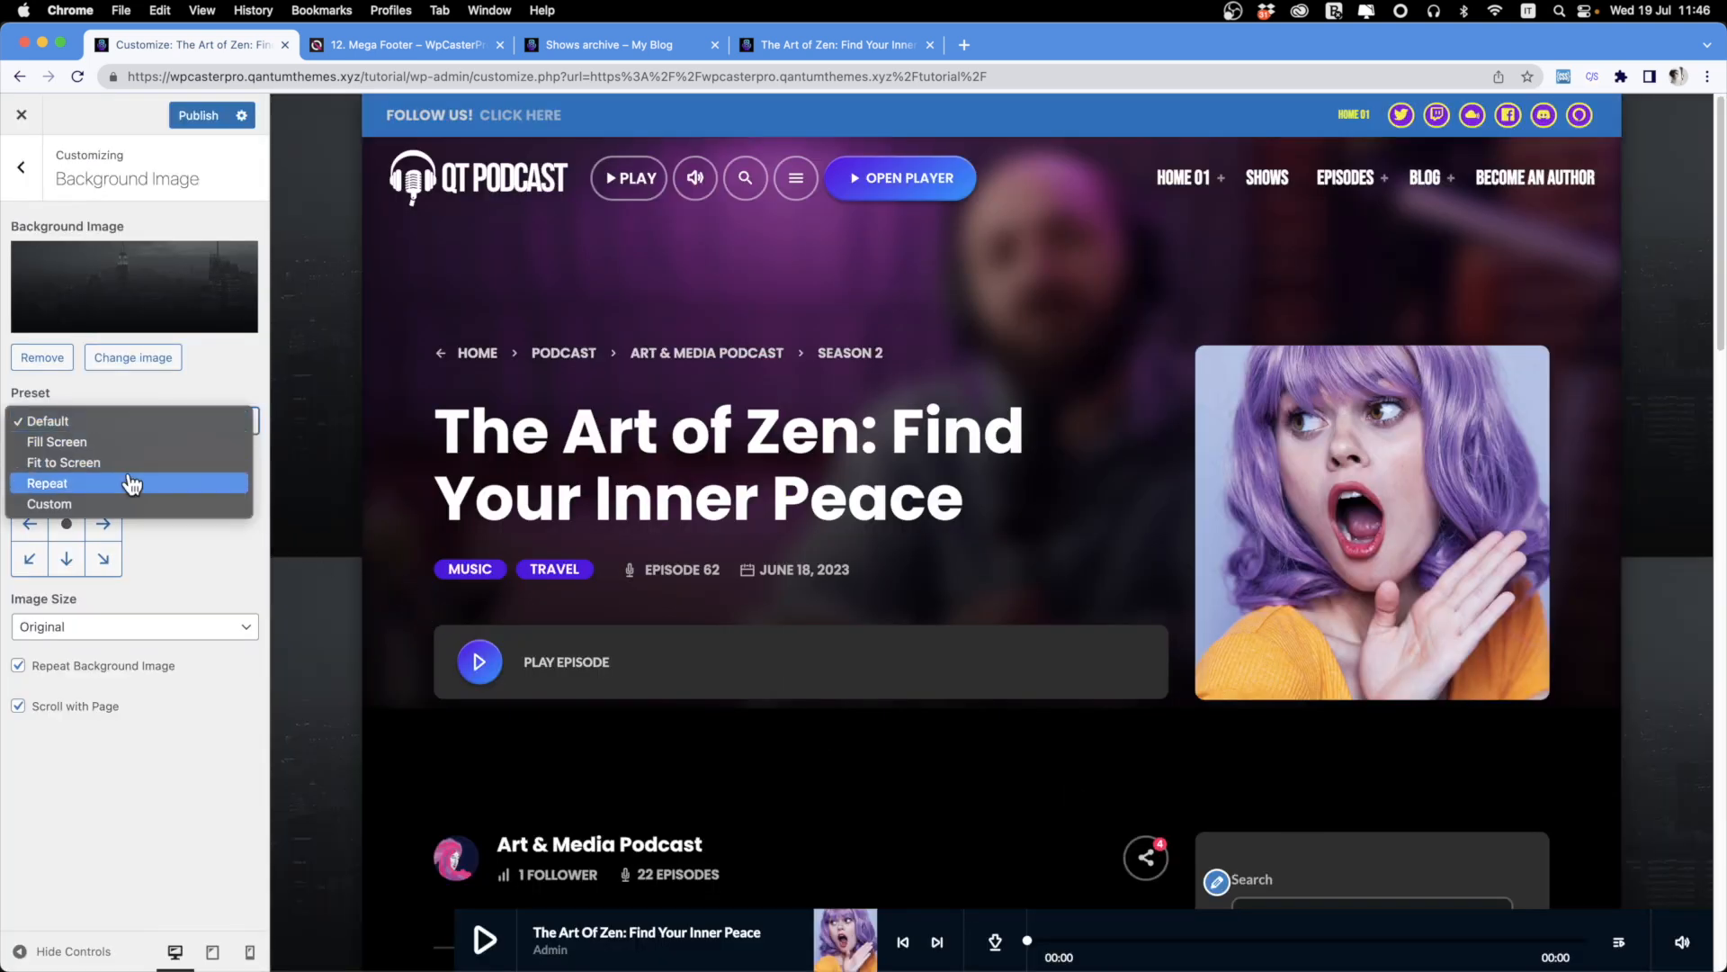
pyautogui.click(117, 444)
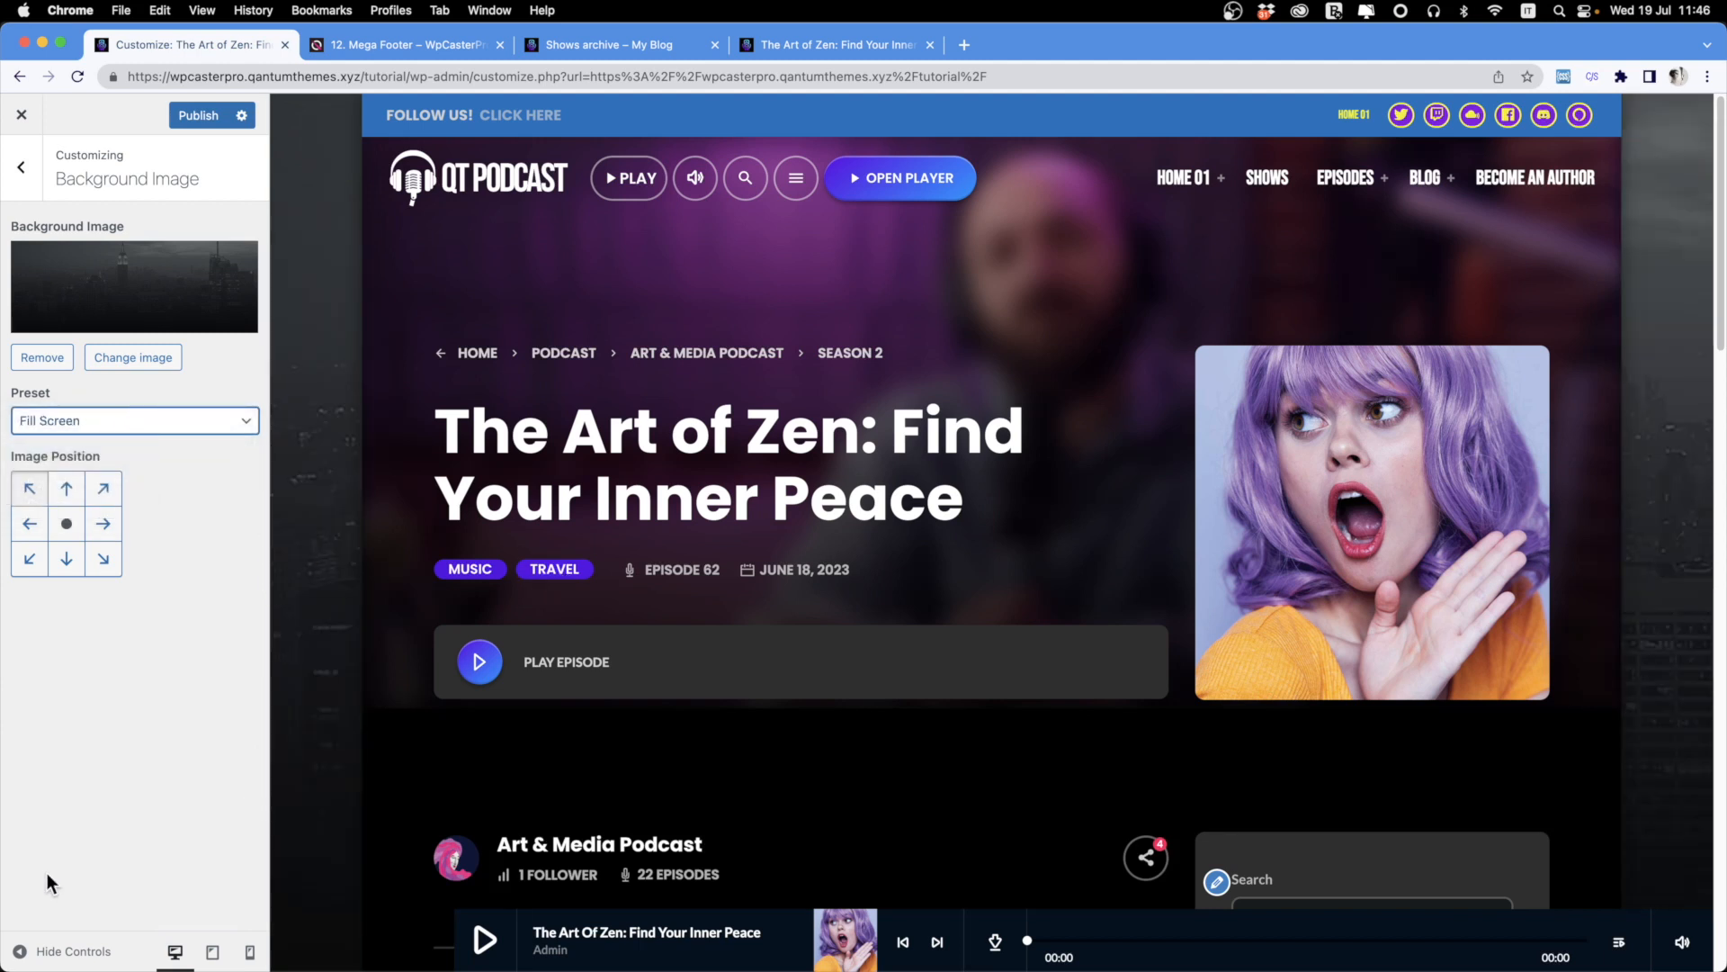
pyautogui.click(22, 953)
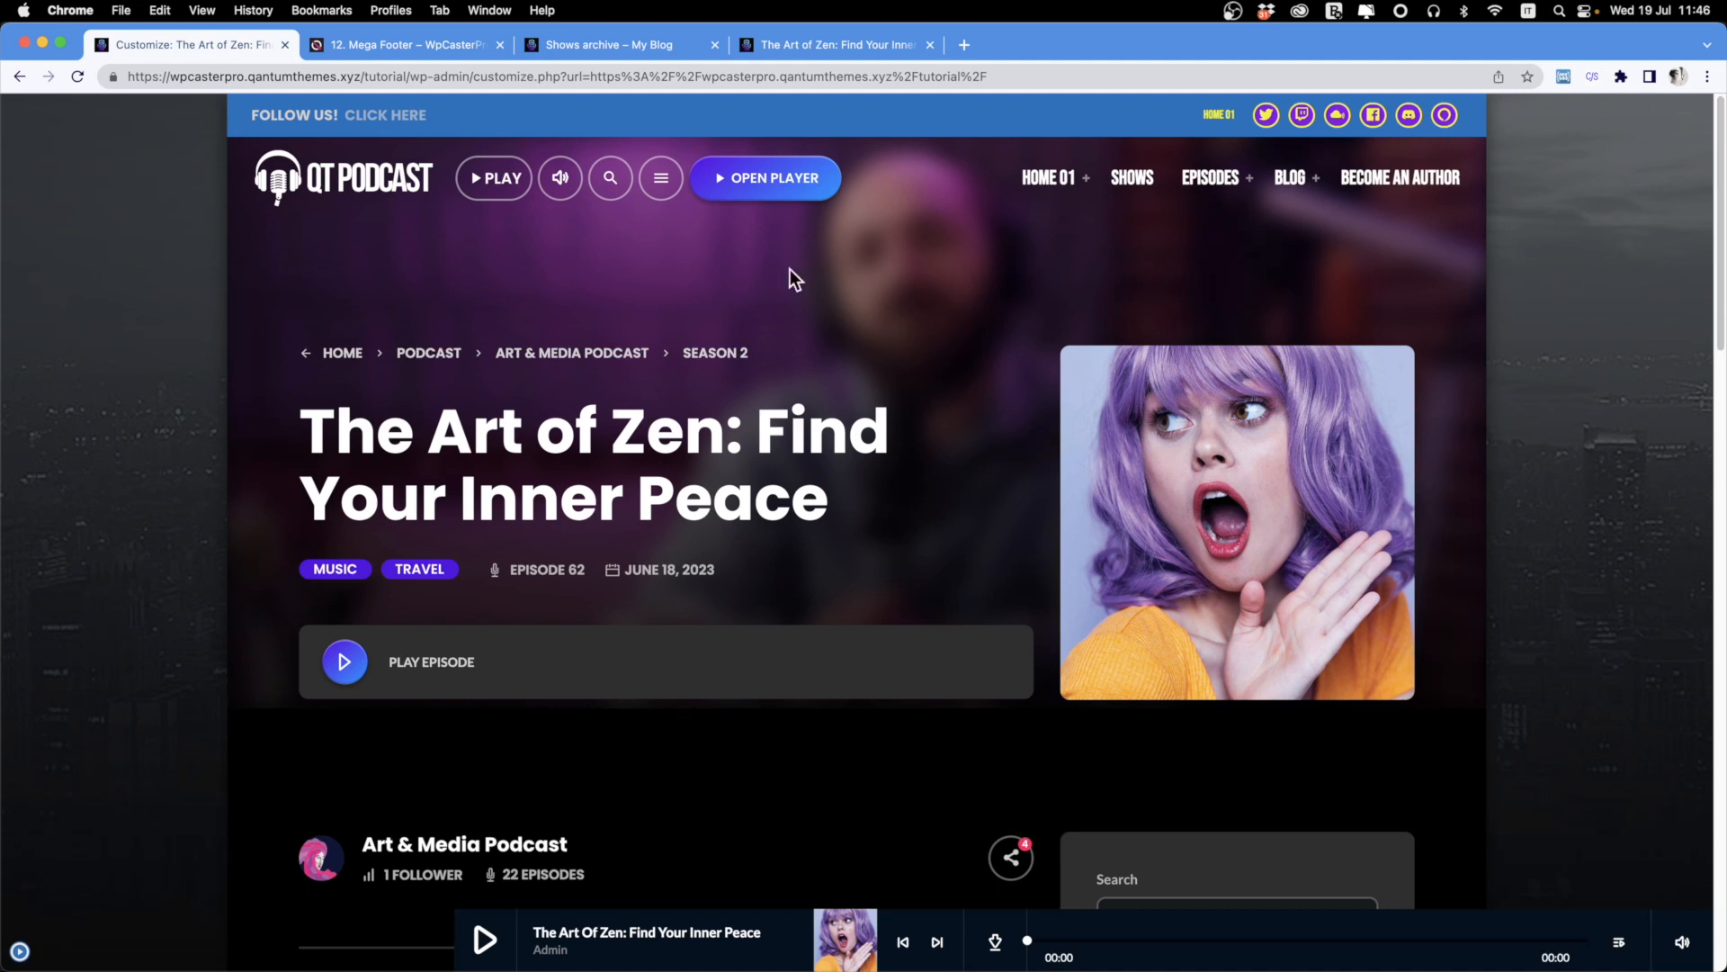
pyautogui.click(20, 951)
# Set the container shadow to 1 in the layout settings and check the page preview with the controls hidden.
pyautogui.click(32, 164)
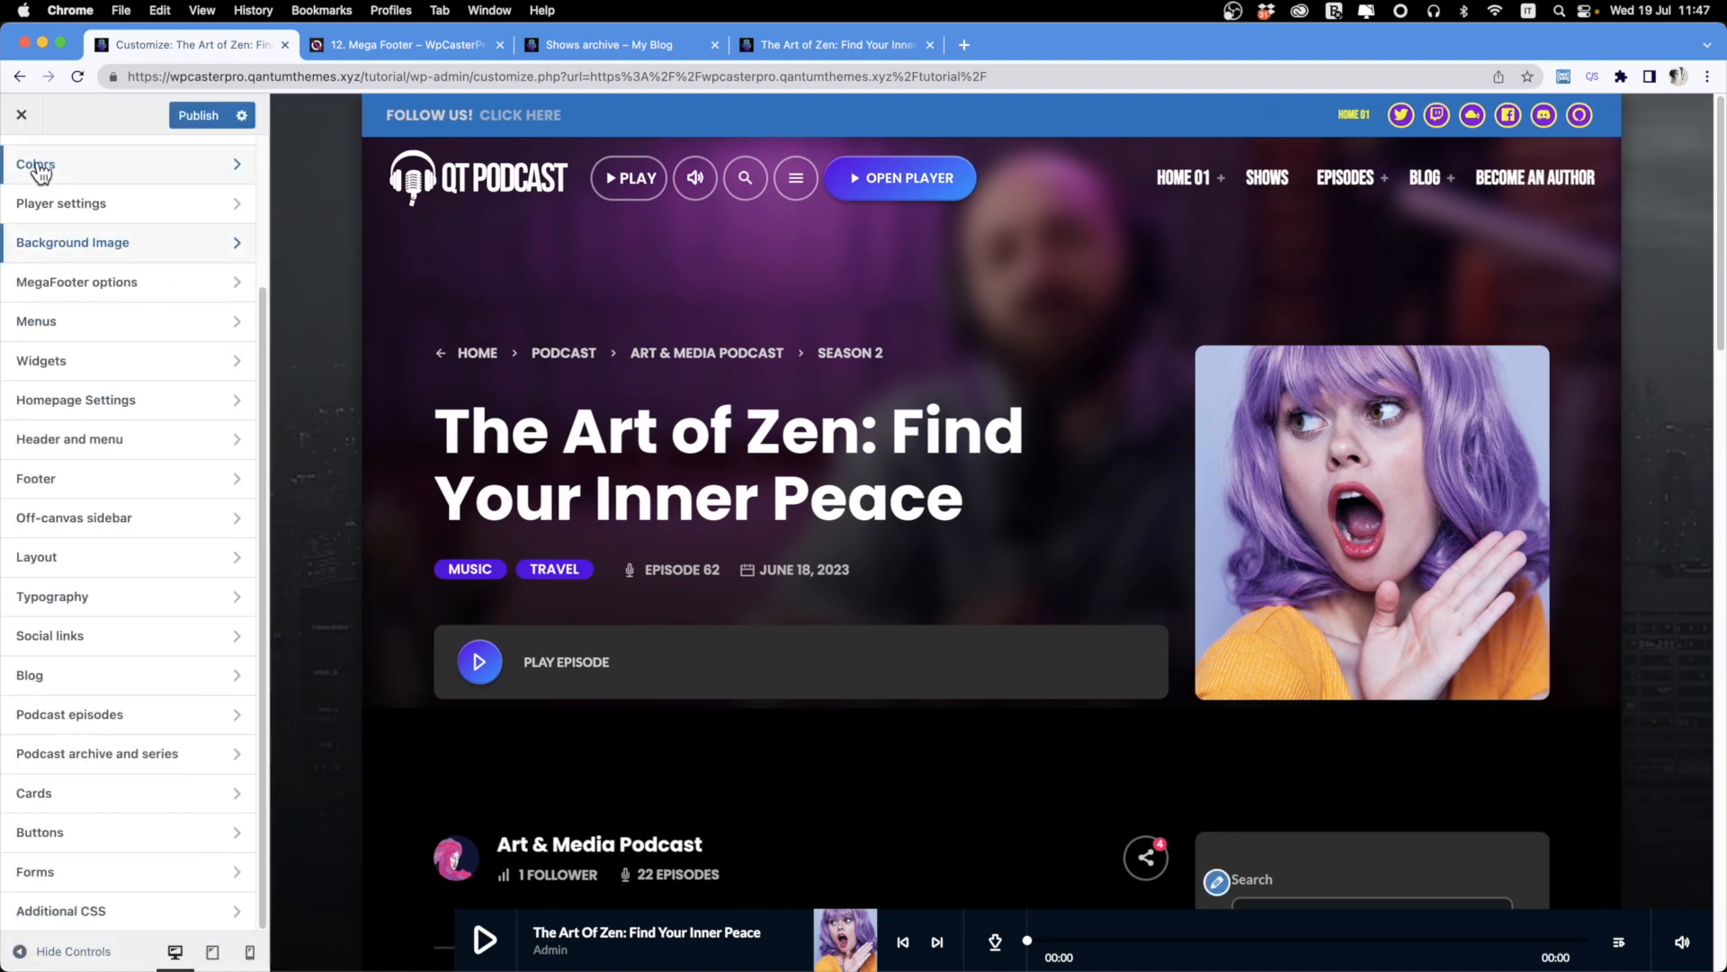
pyautogui.click(100, 569)
pyautogui.moveTo(116, 438); pyautogui.dragTo(206, 449)
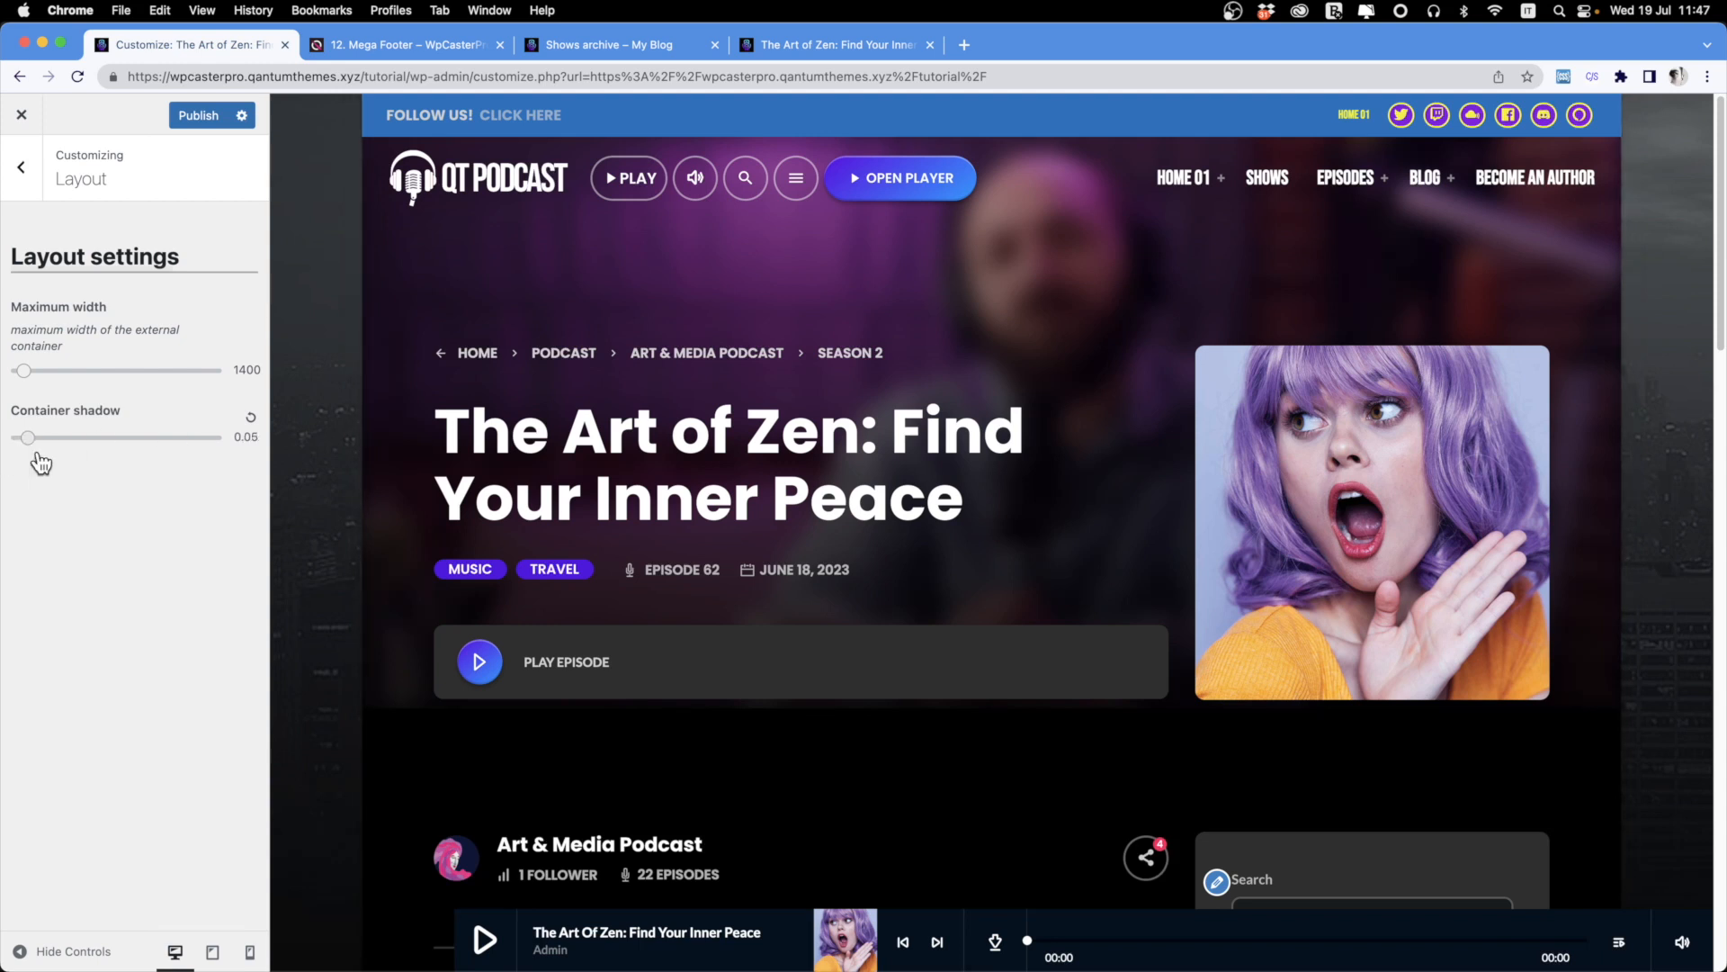
pyautogui.moveTo(204, 455)
pyautogui.mouseDown()
pyautogui.moveTo(227, 448)
pyautogui.moveTo(120, 462)
pyautogui.moveTo(224, 462)
pyautogui.mouseUp()
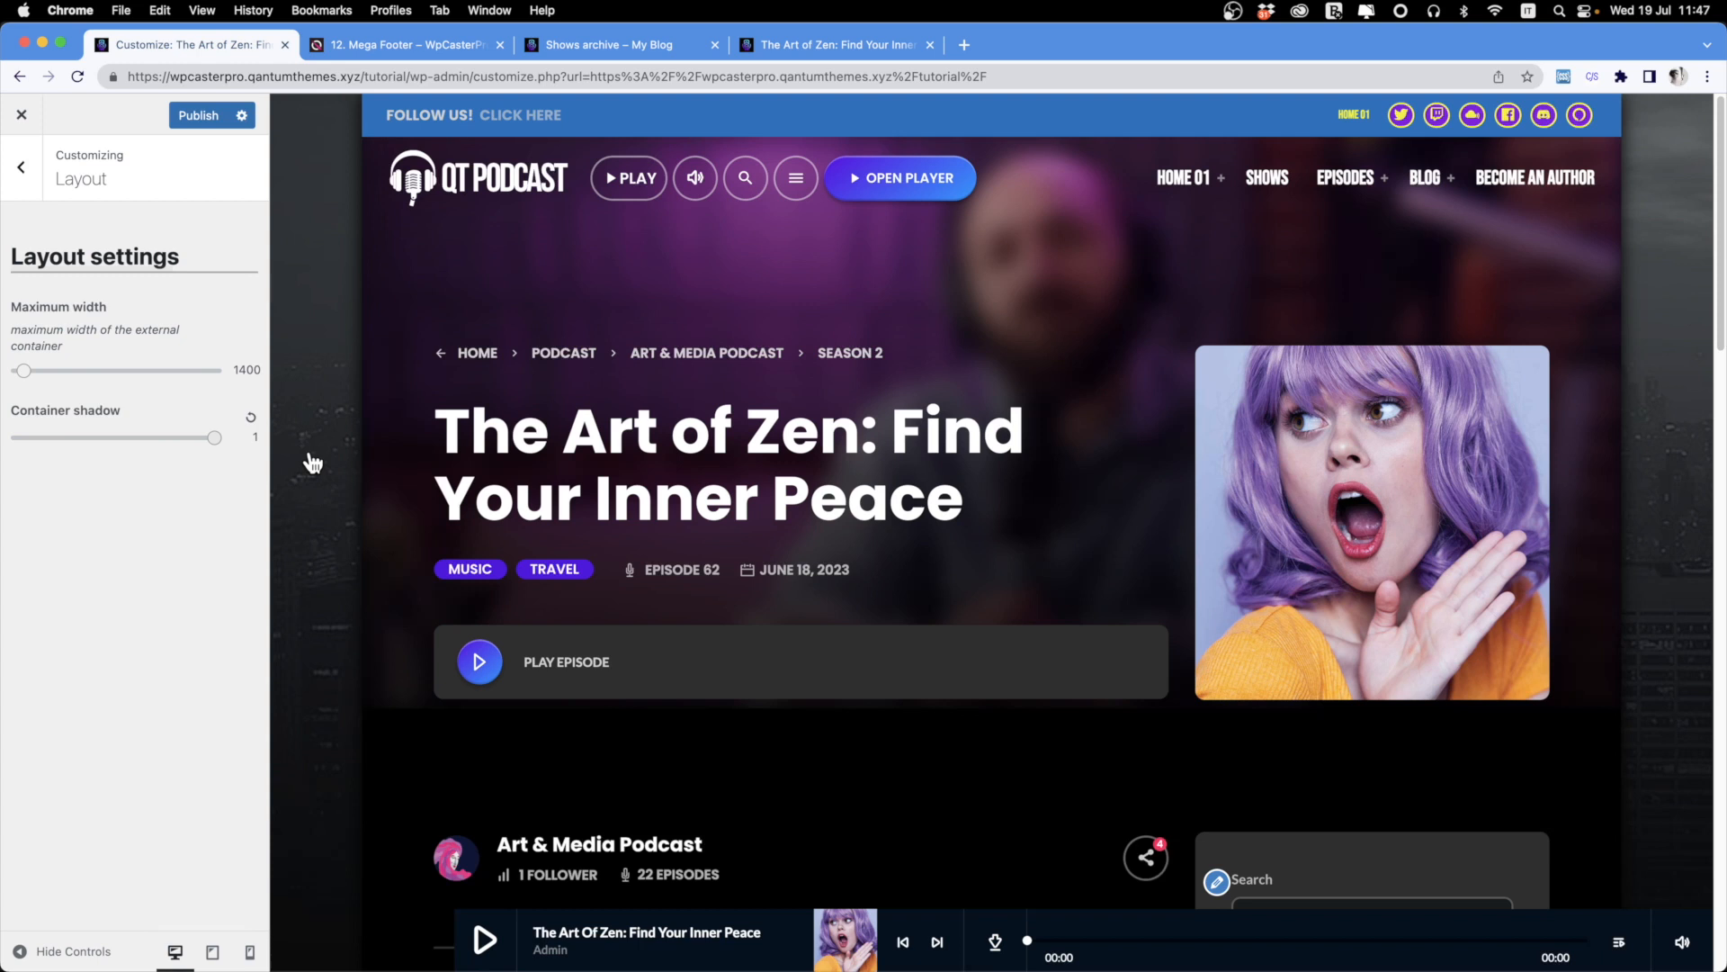
pyautogui.click(18, 951)
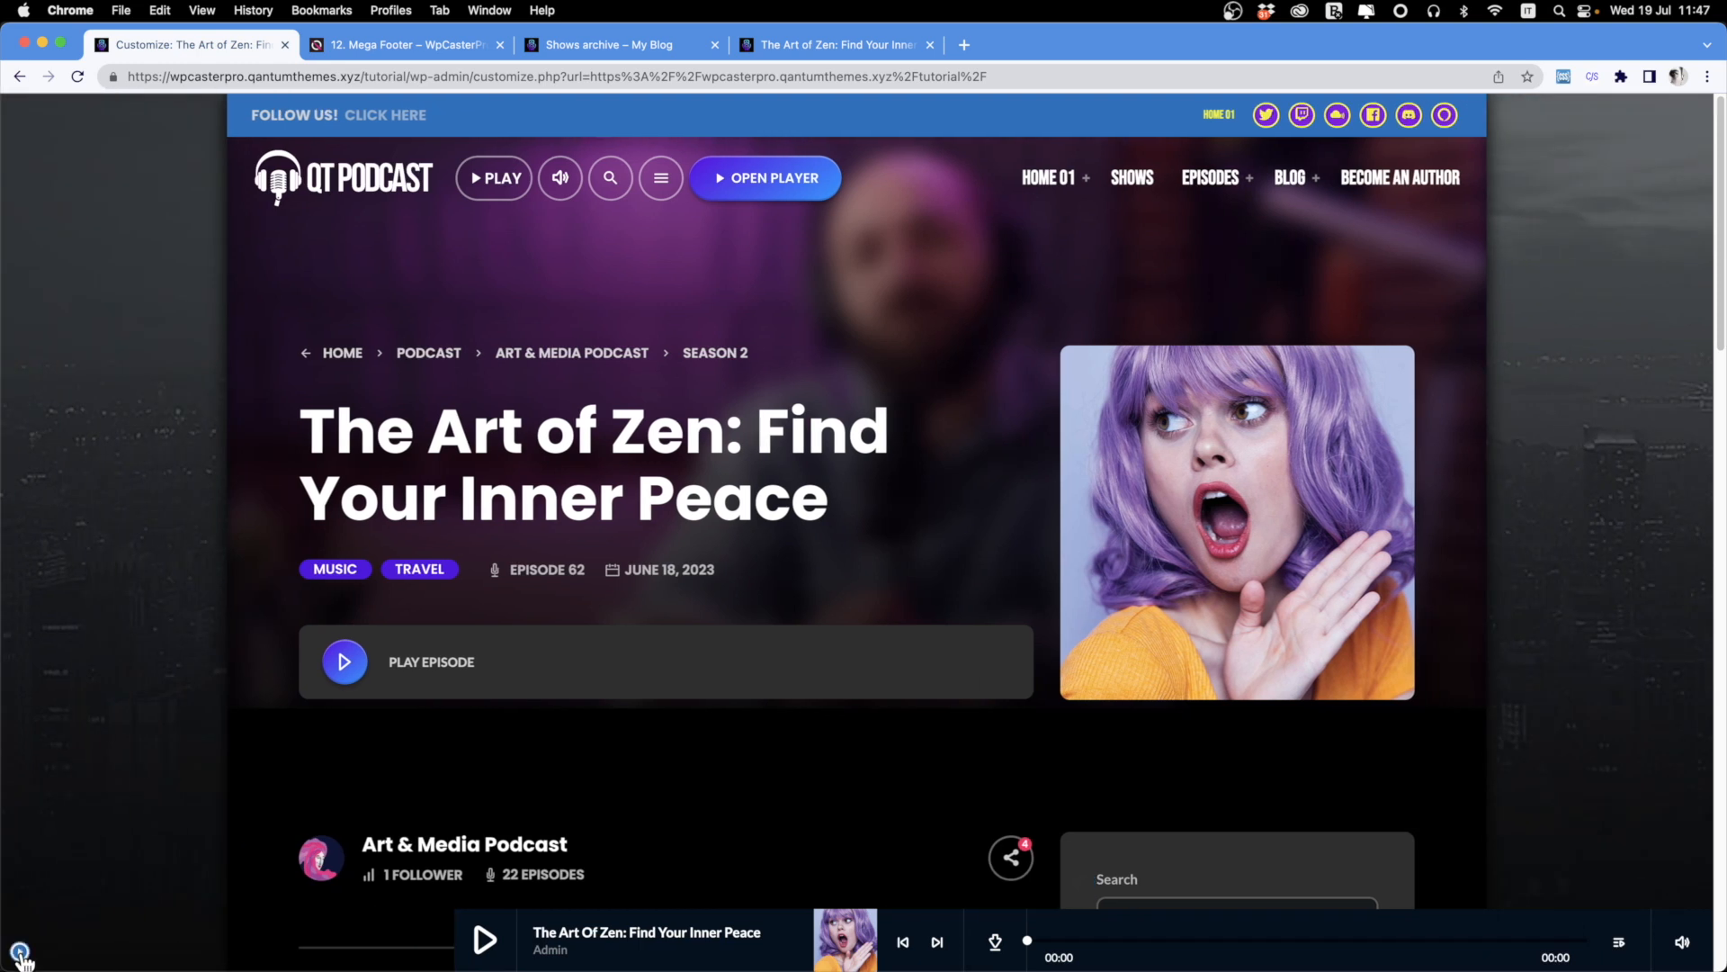
pyautogui.click(18, 952)
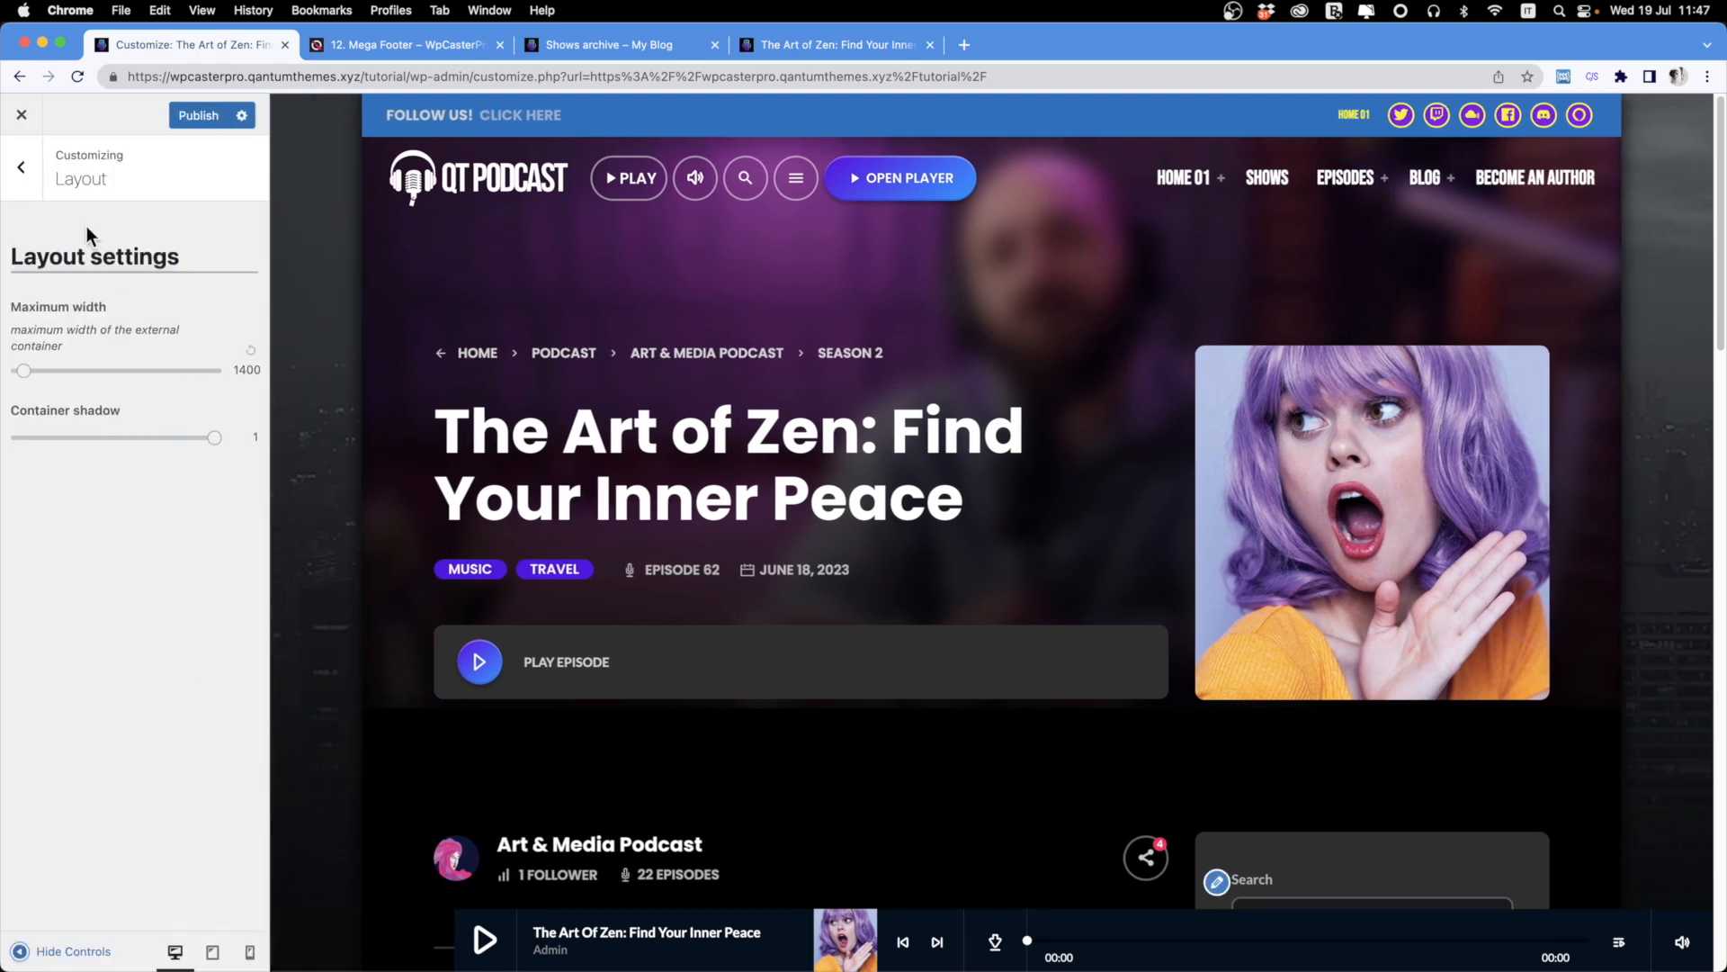
# Open the typography settings, look through the font options and try switching Google Fonts off and back on.
pyautogui.click(22, 167)
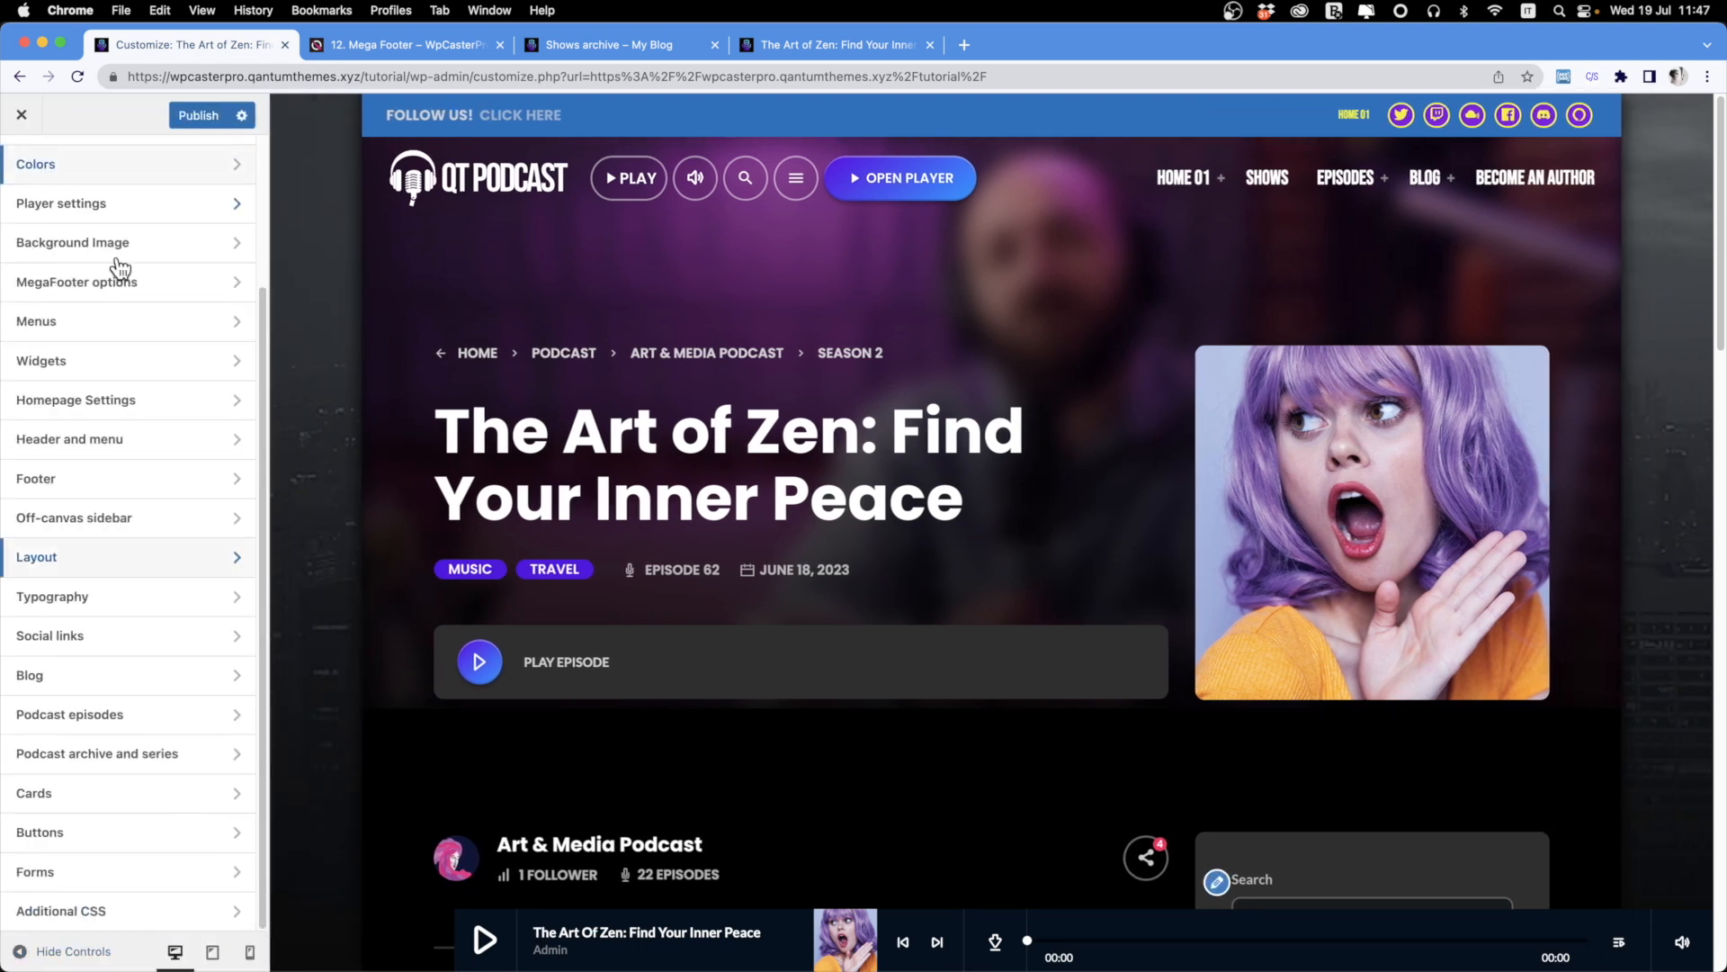
pyautogui.click(177, 596)
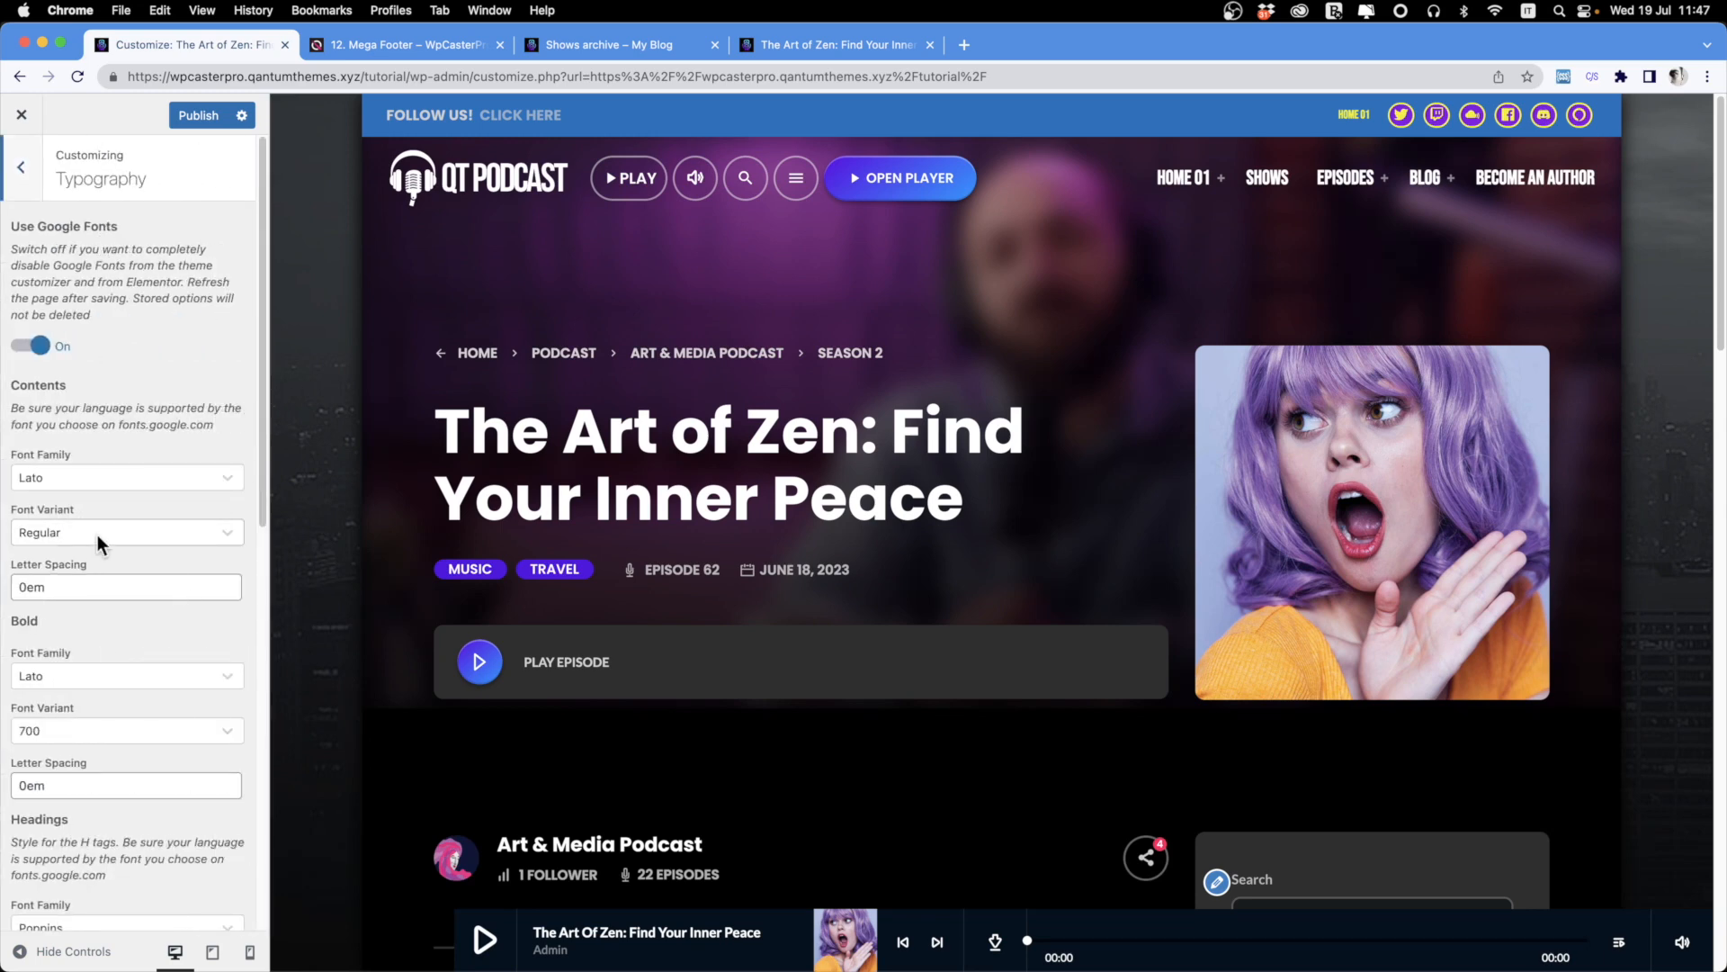
pyautogui.scroll(-10, 97, 545)
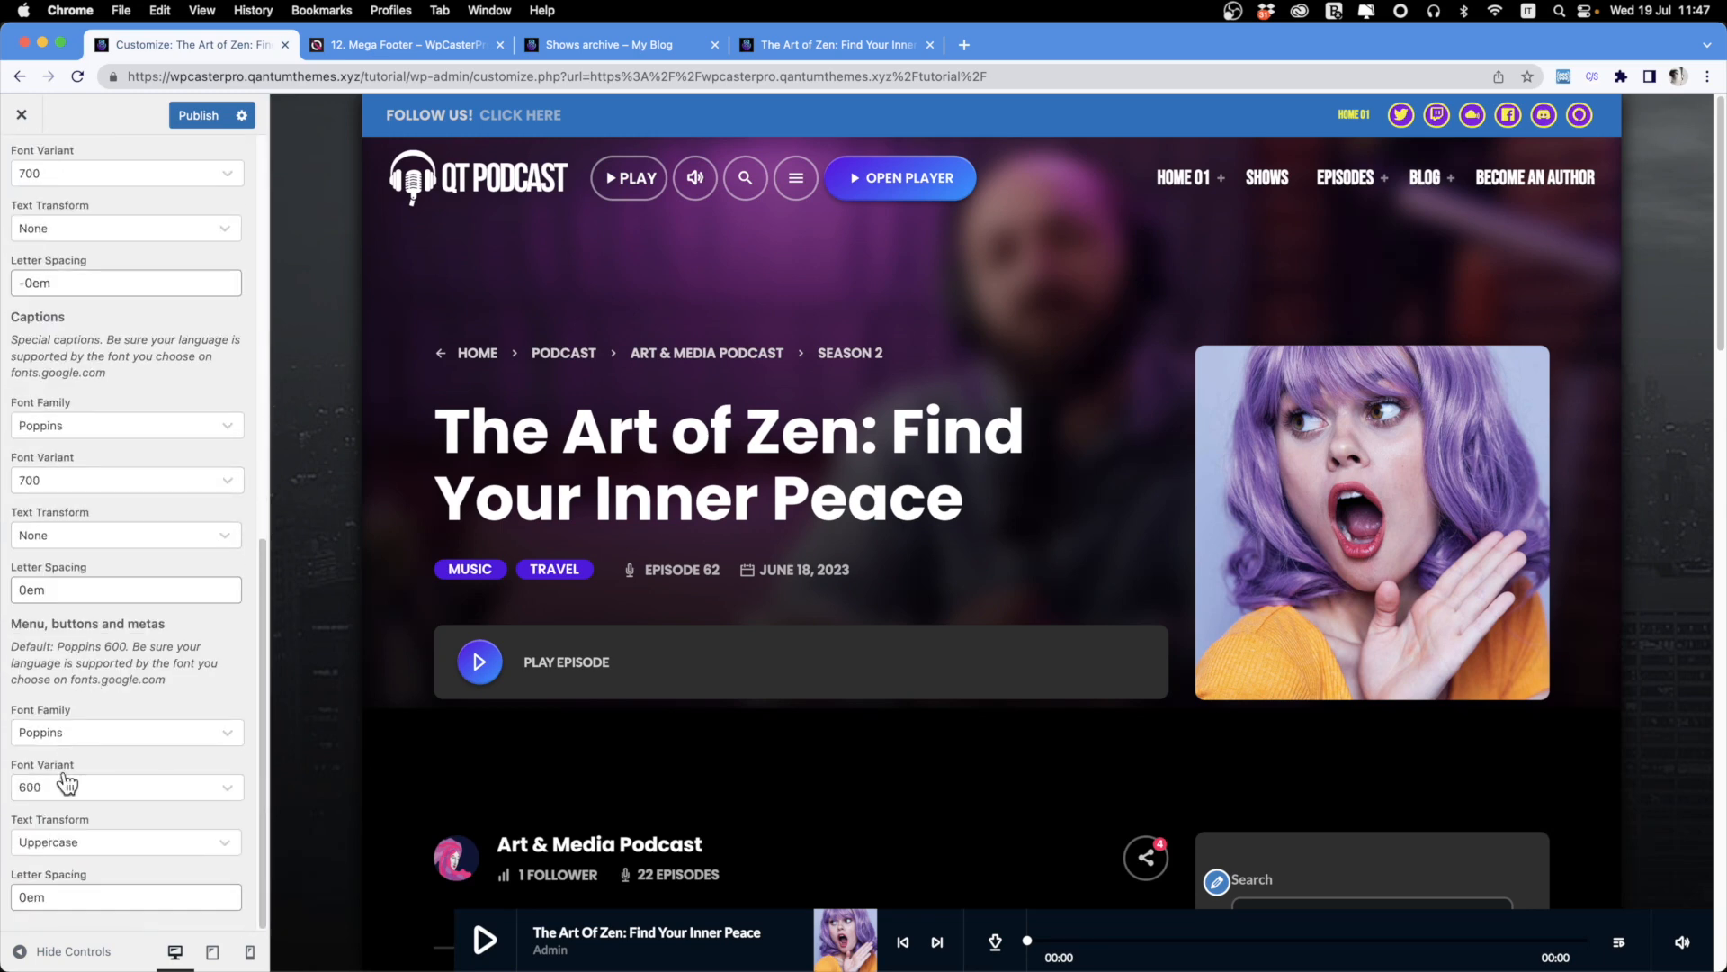
pyautogui.scroll(10, 66, 783)
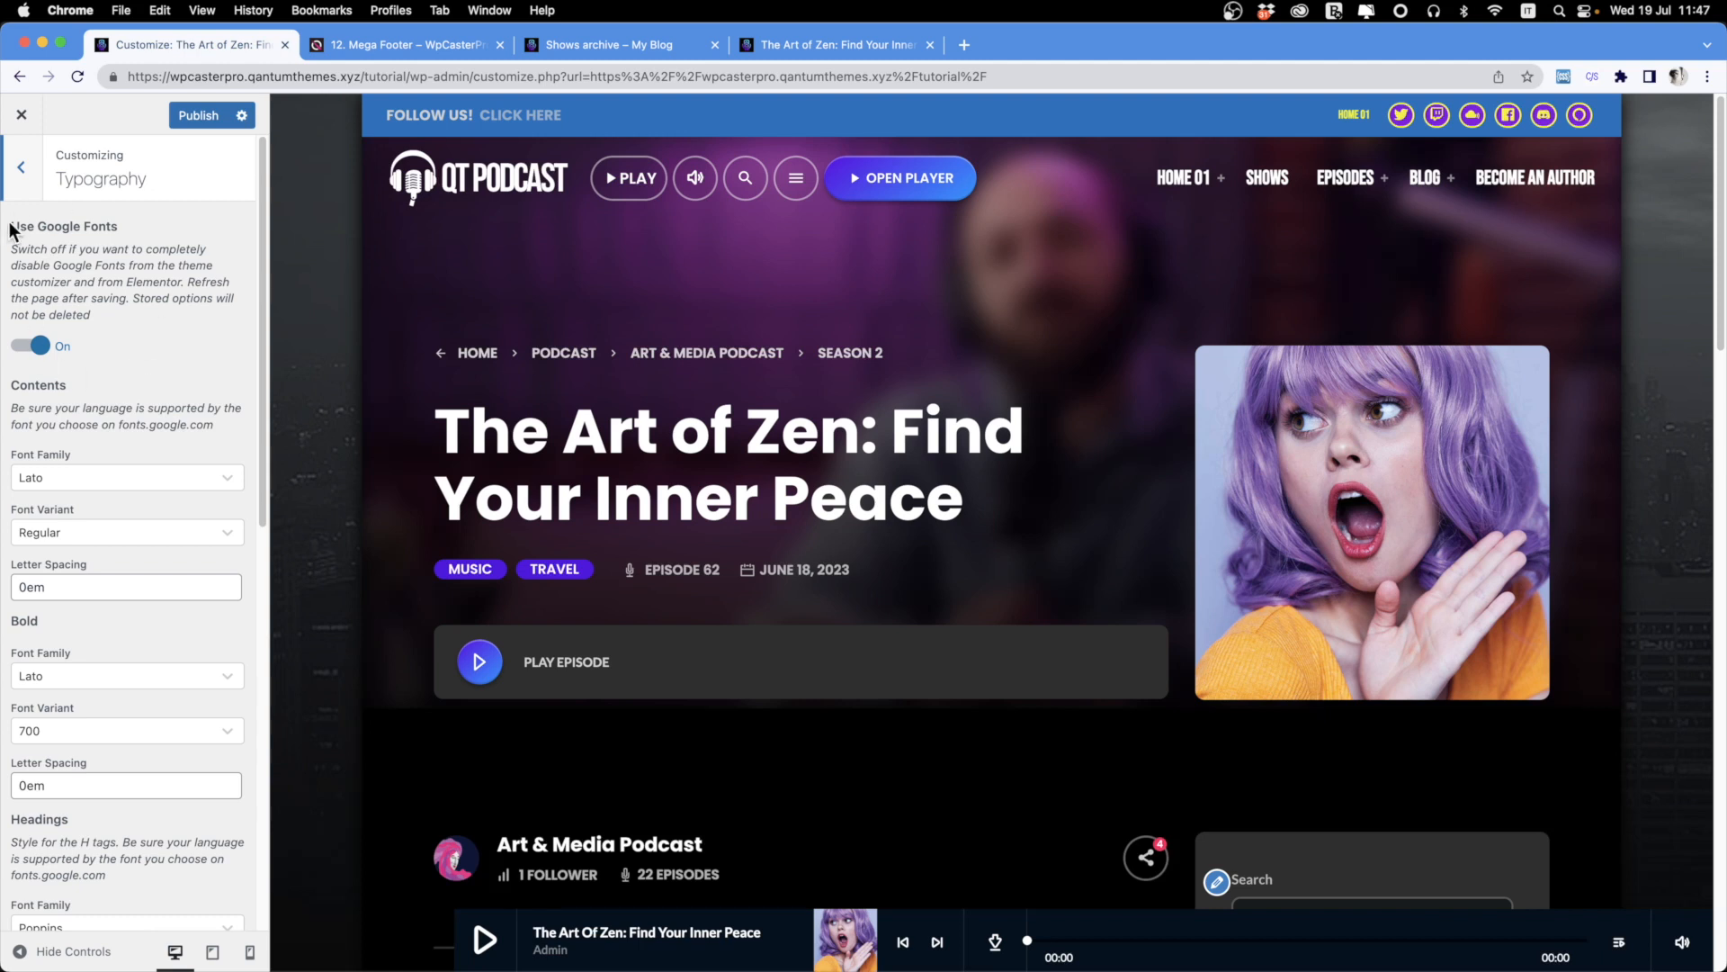
pyautogui.click(46, 351)
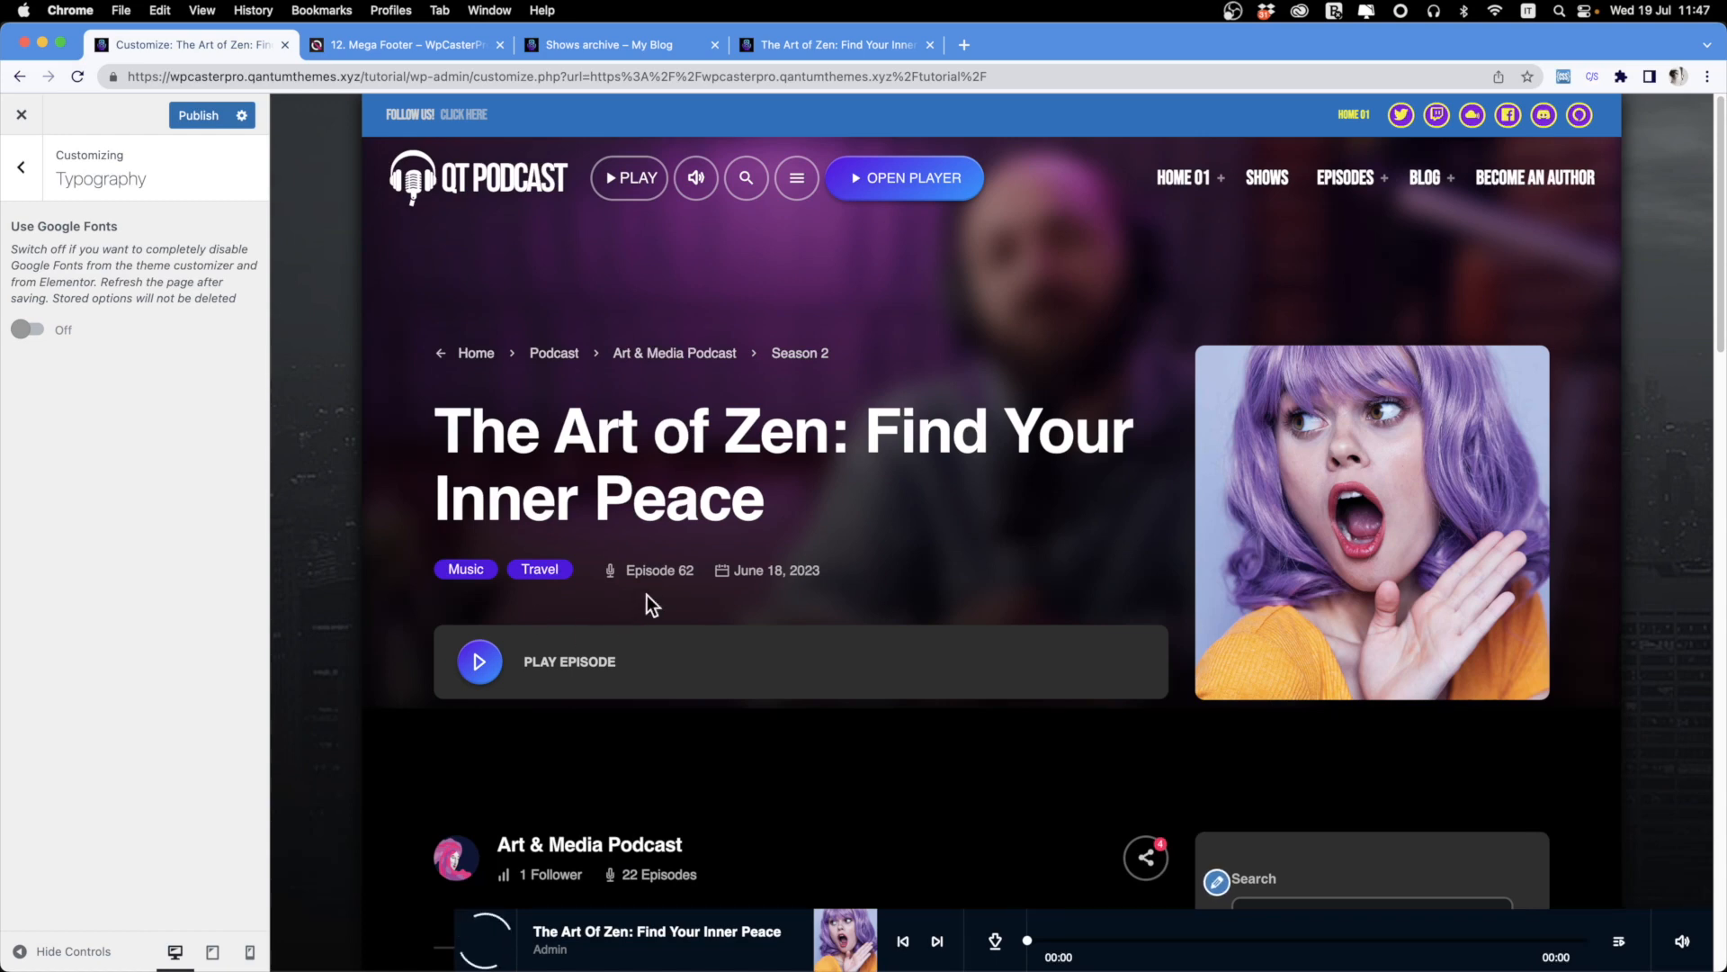
pyautogui.click(30, 330)
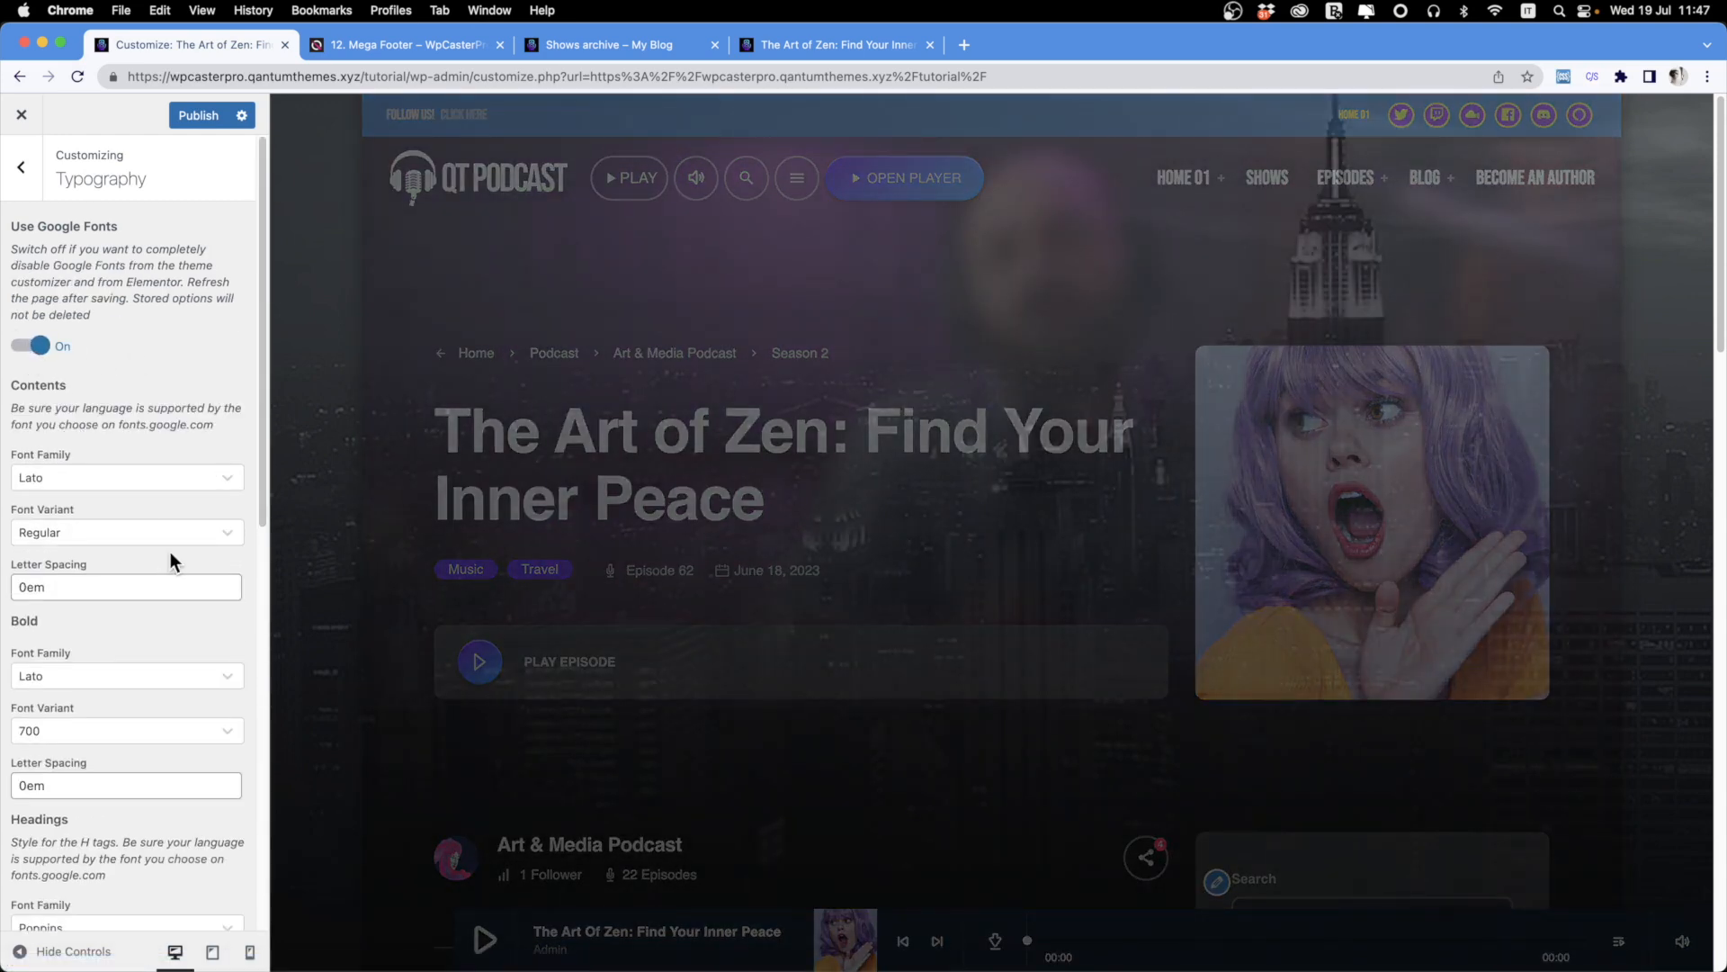
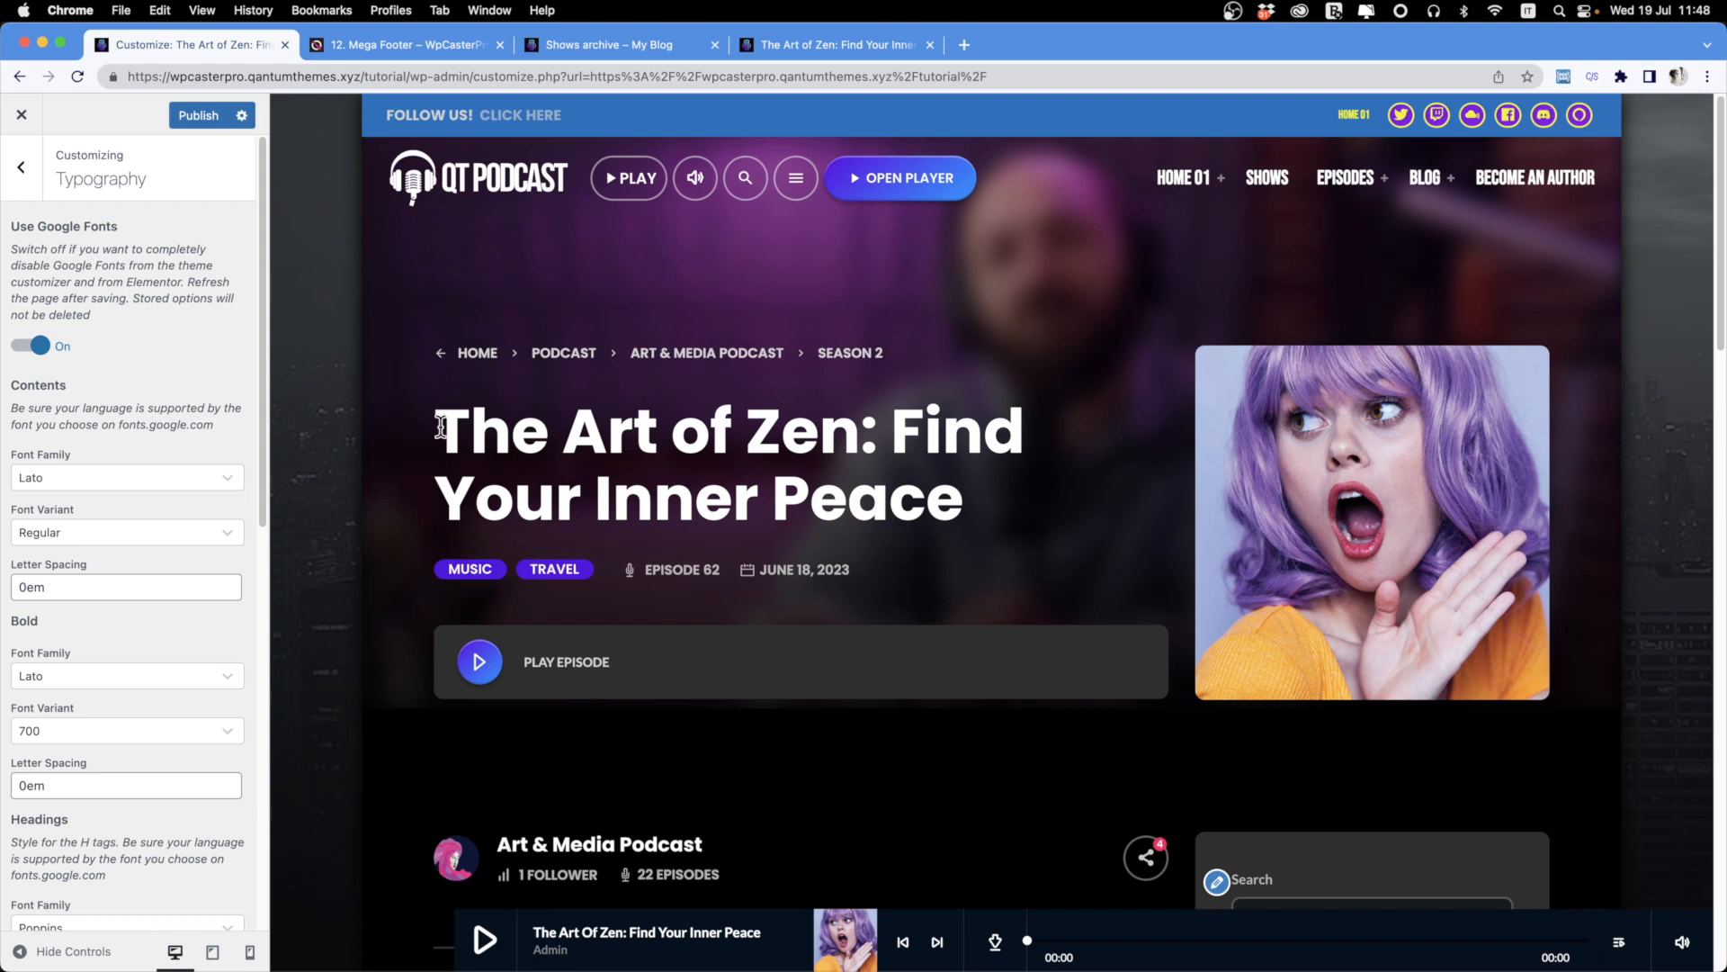
# Examine the episode title and the headings font settings, and browse the font families offered for the contents text.
pyautogui.moveTo(440, 428); pyautogui.dragTo(1011, 500)
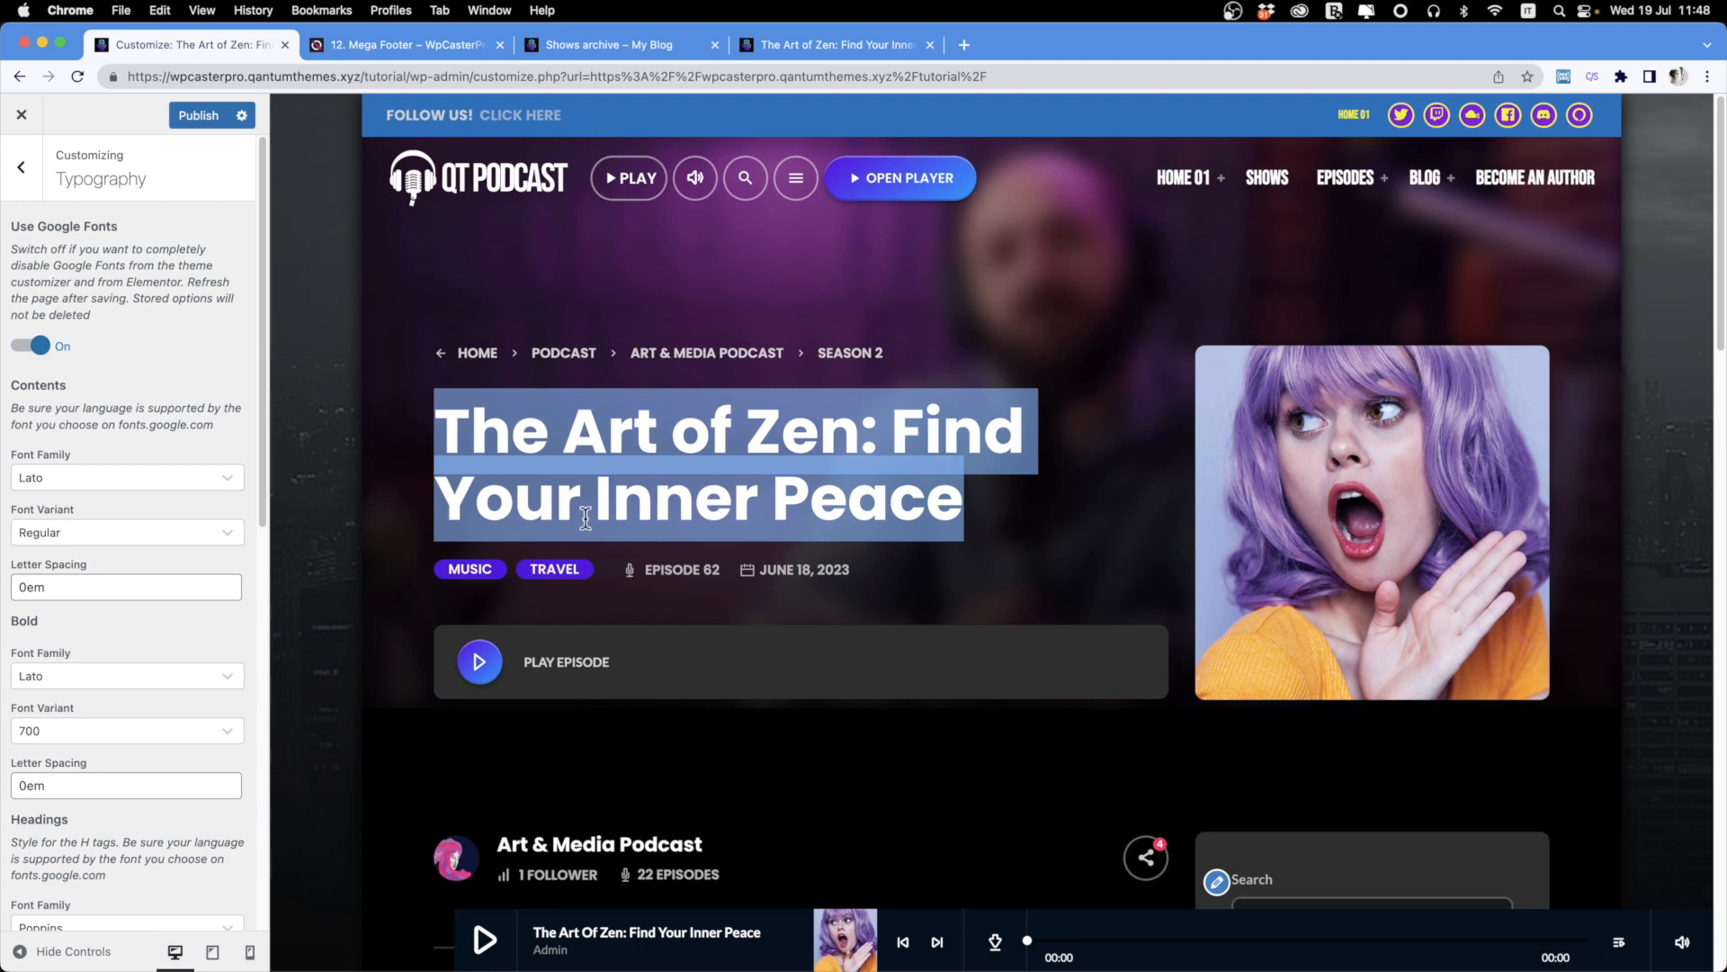
pyautogui.scroll(-5, 152, 508)
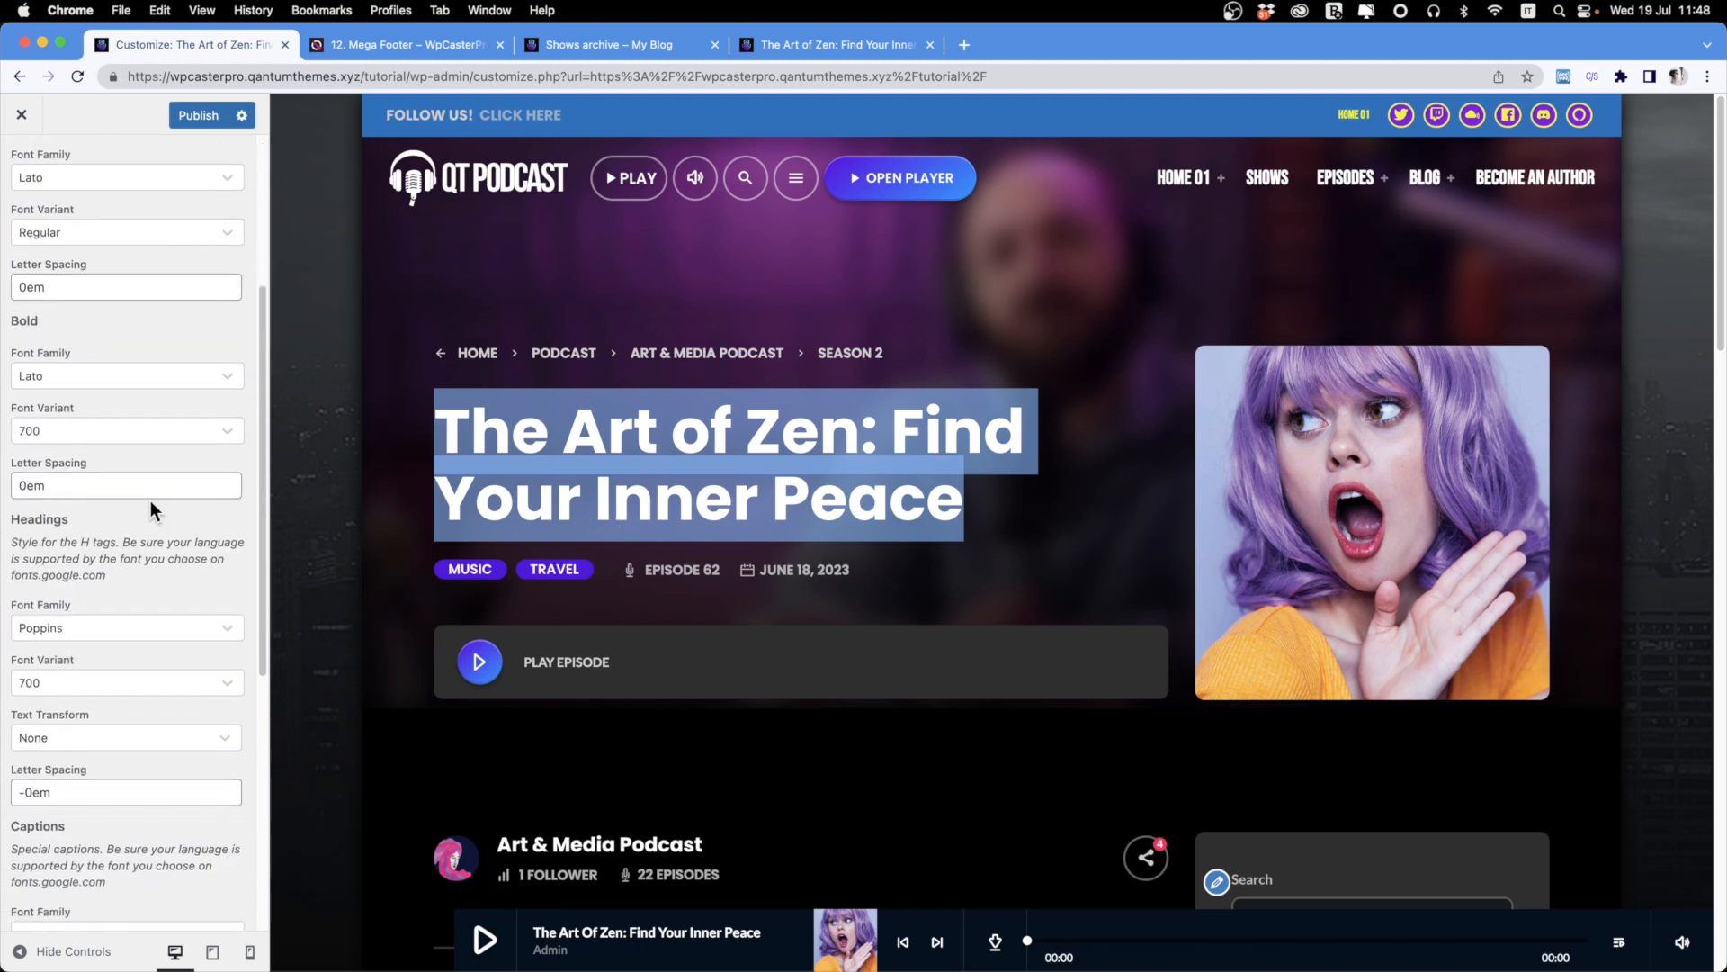
pyautogui.scroll(5, 149, 499)
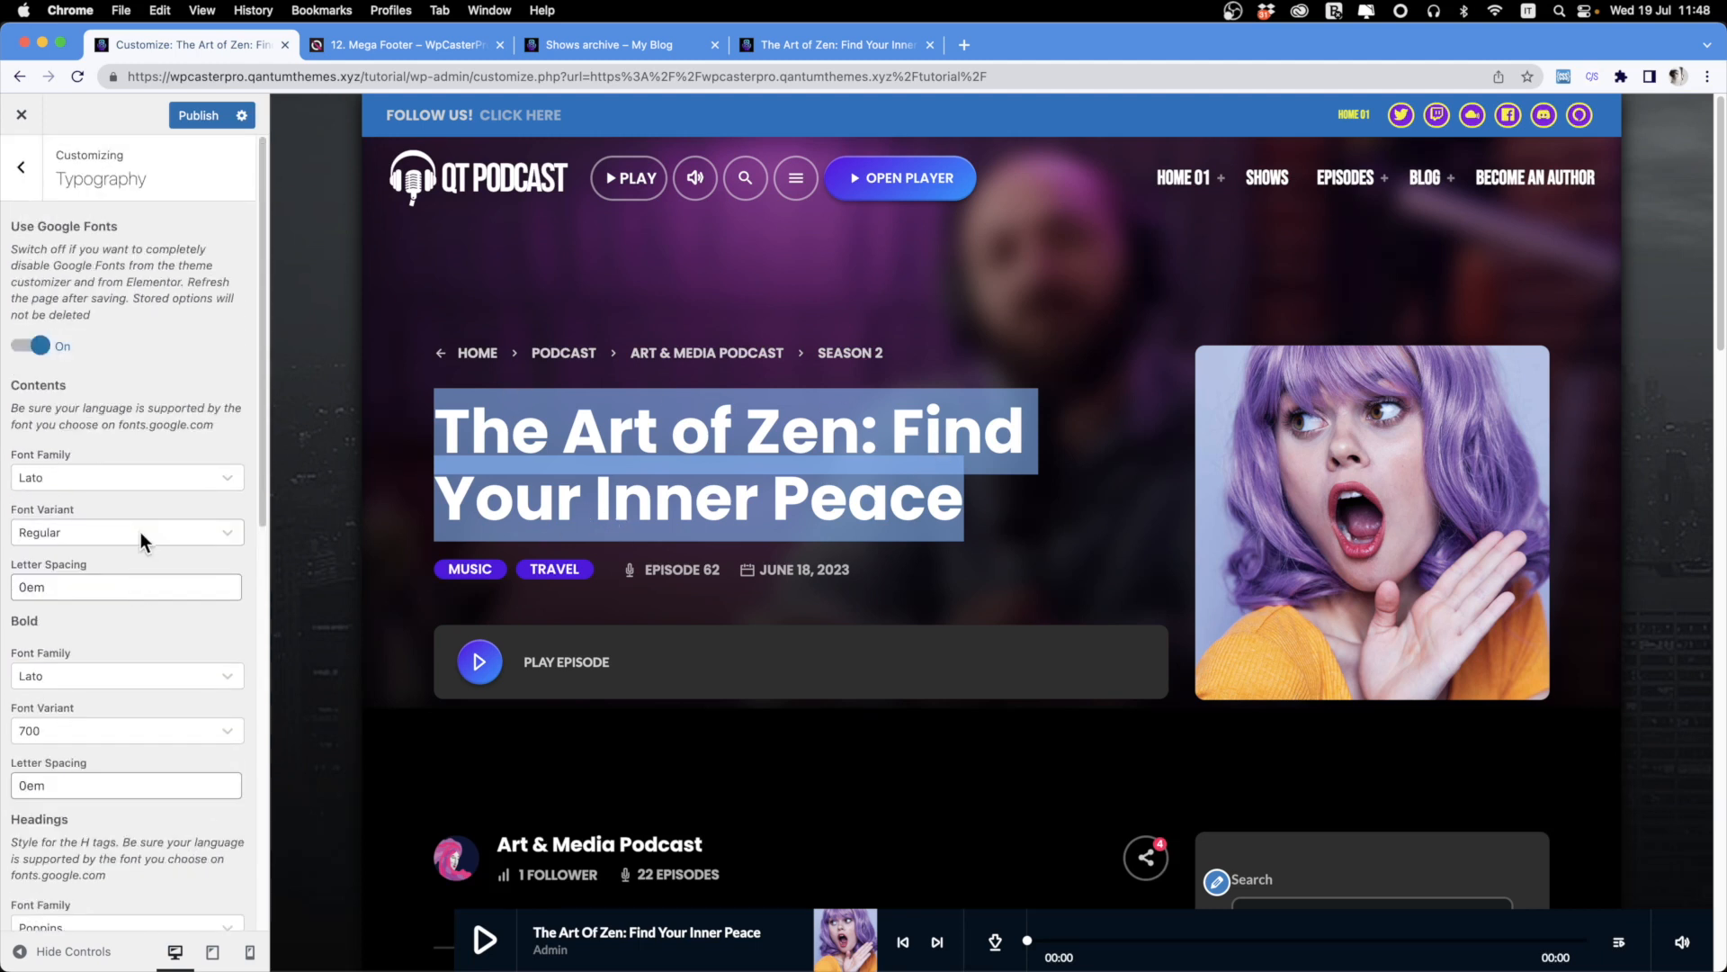
pyautogui.click(97, 479)
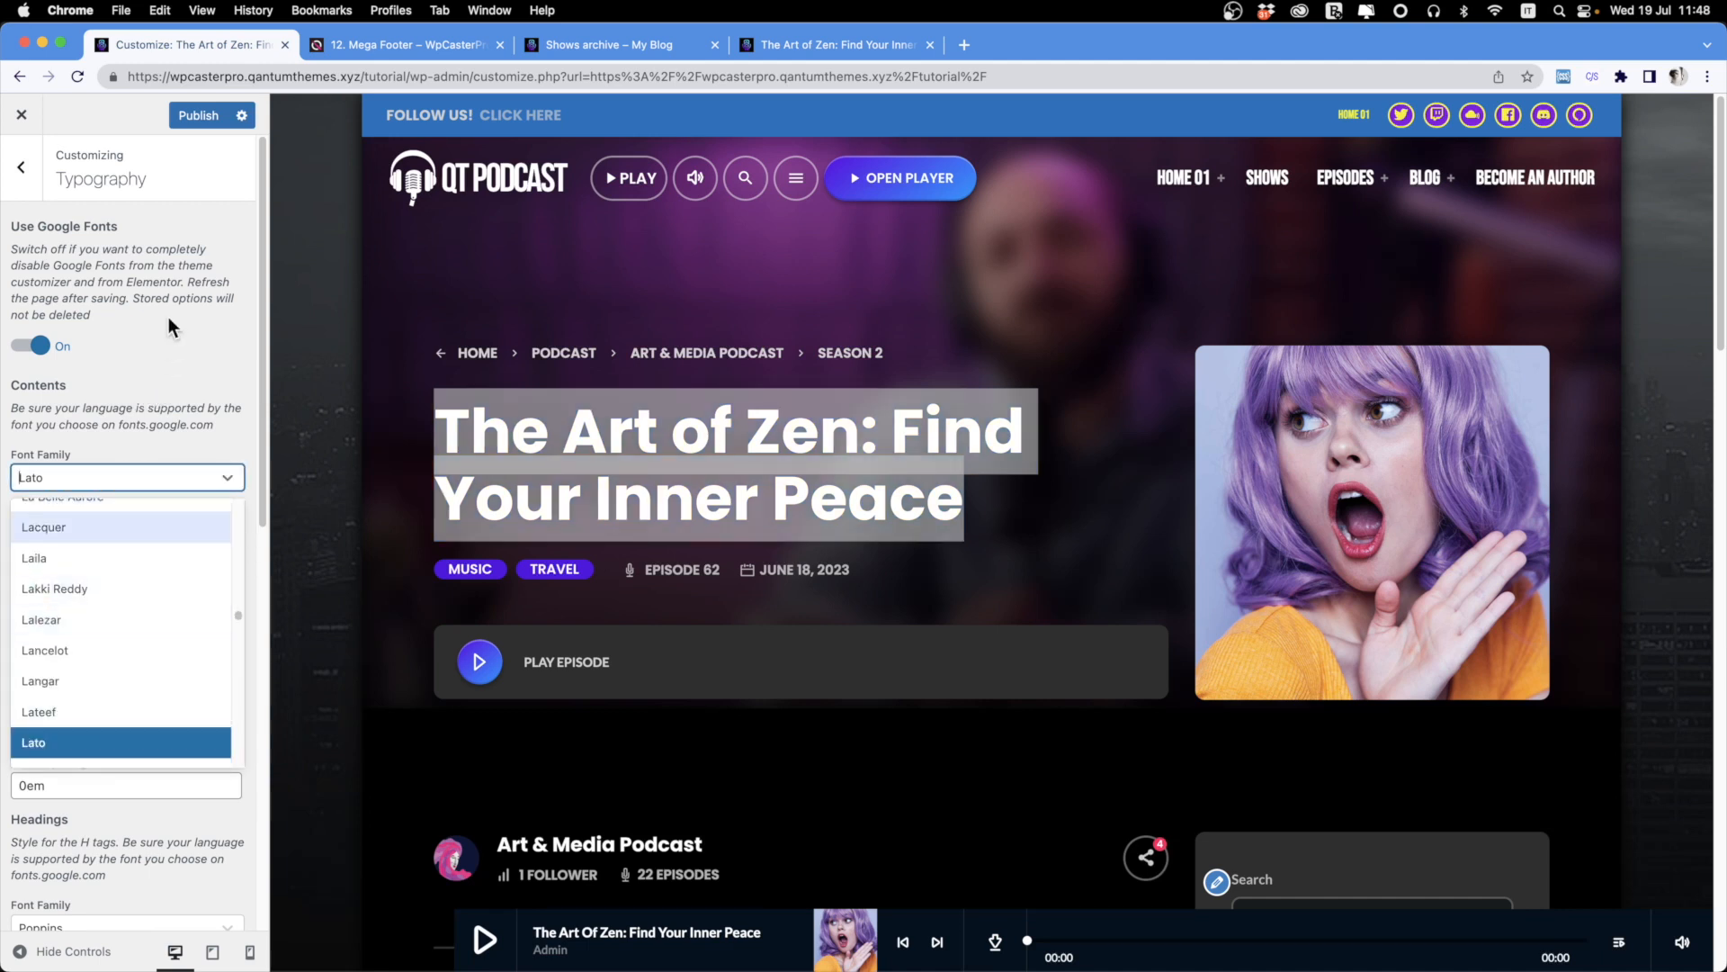
pyautogui.click(191, 288)
pyautogui.scroll(-3, 72, 501)
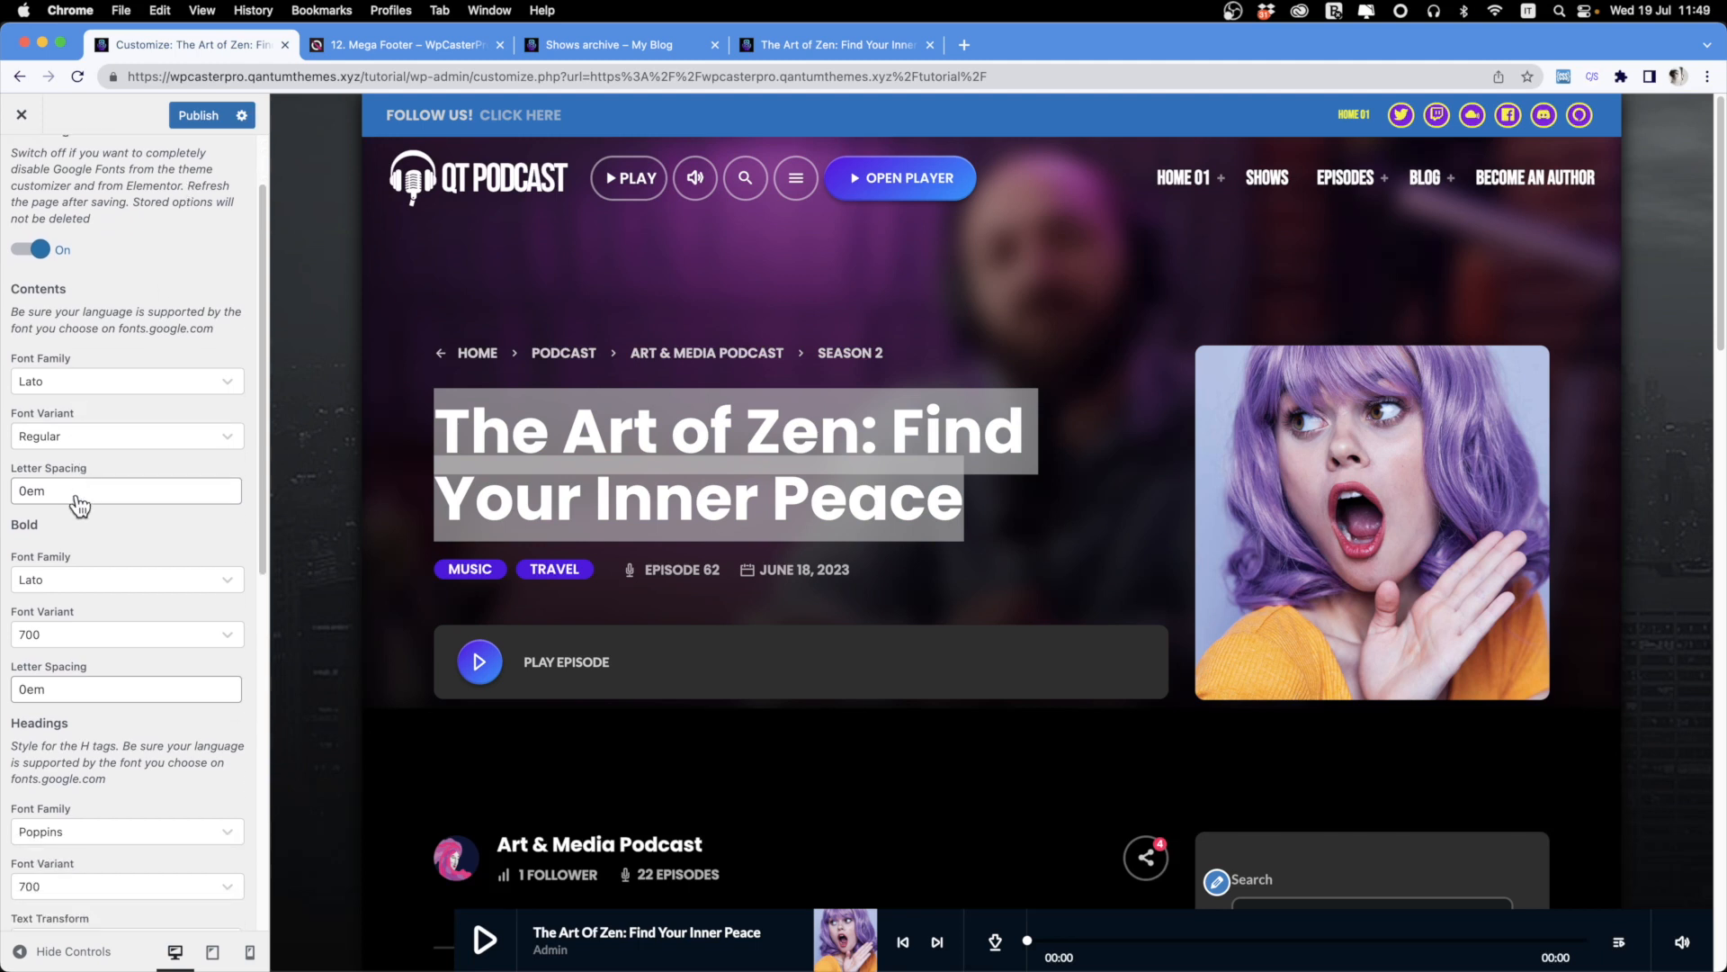
pyautogui.click(108, 358)
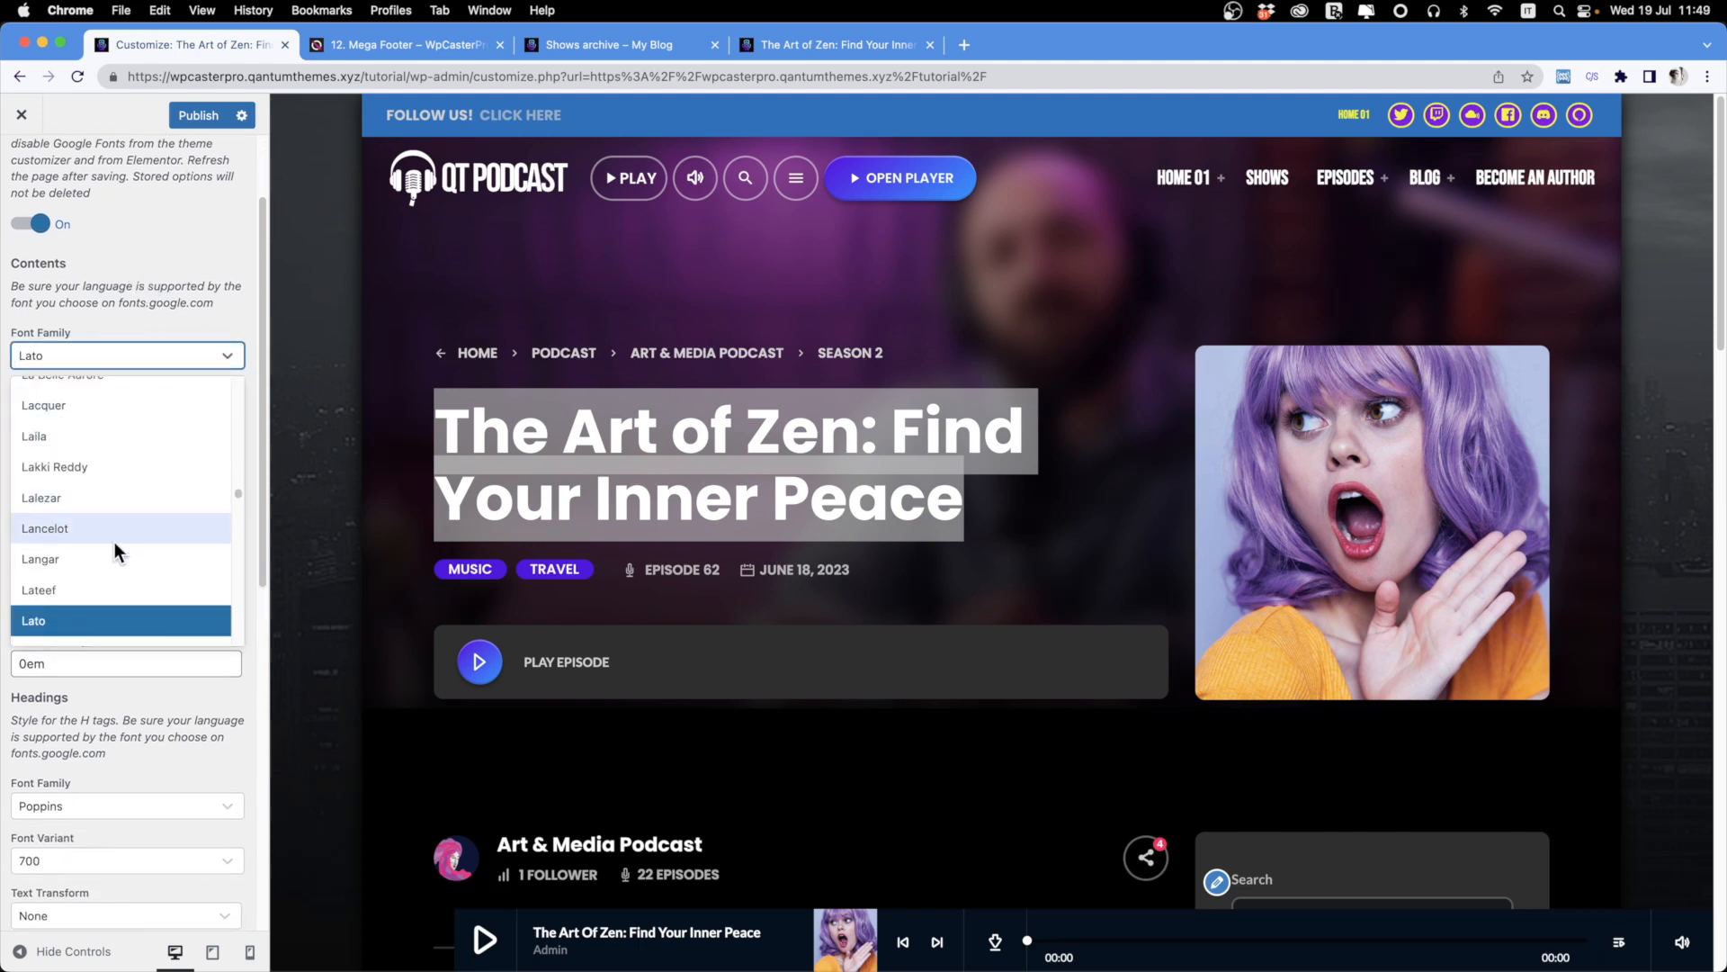
pyautogui.scroll(-10, 90, 526)
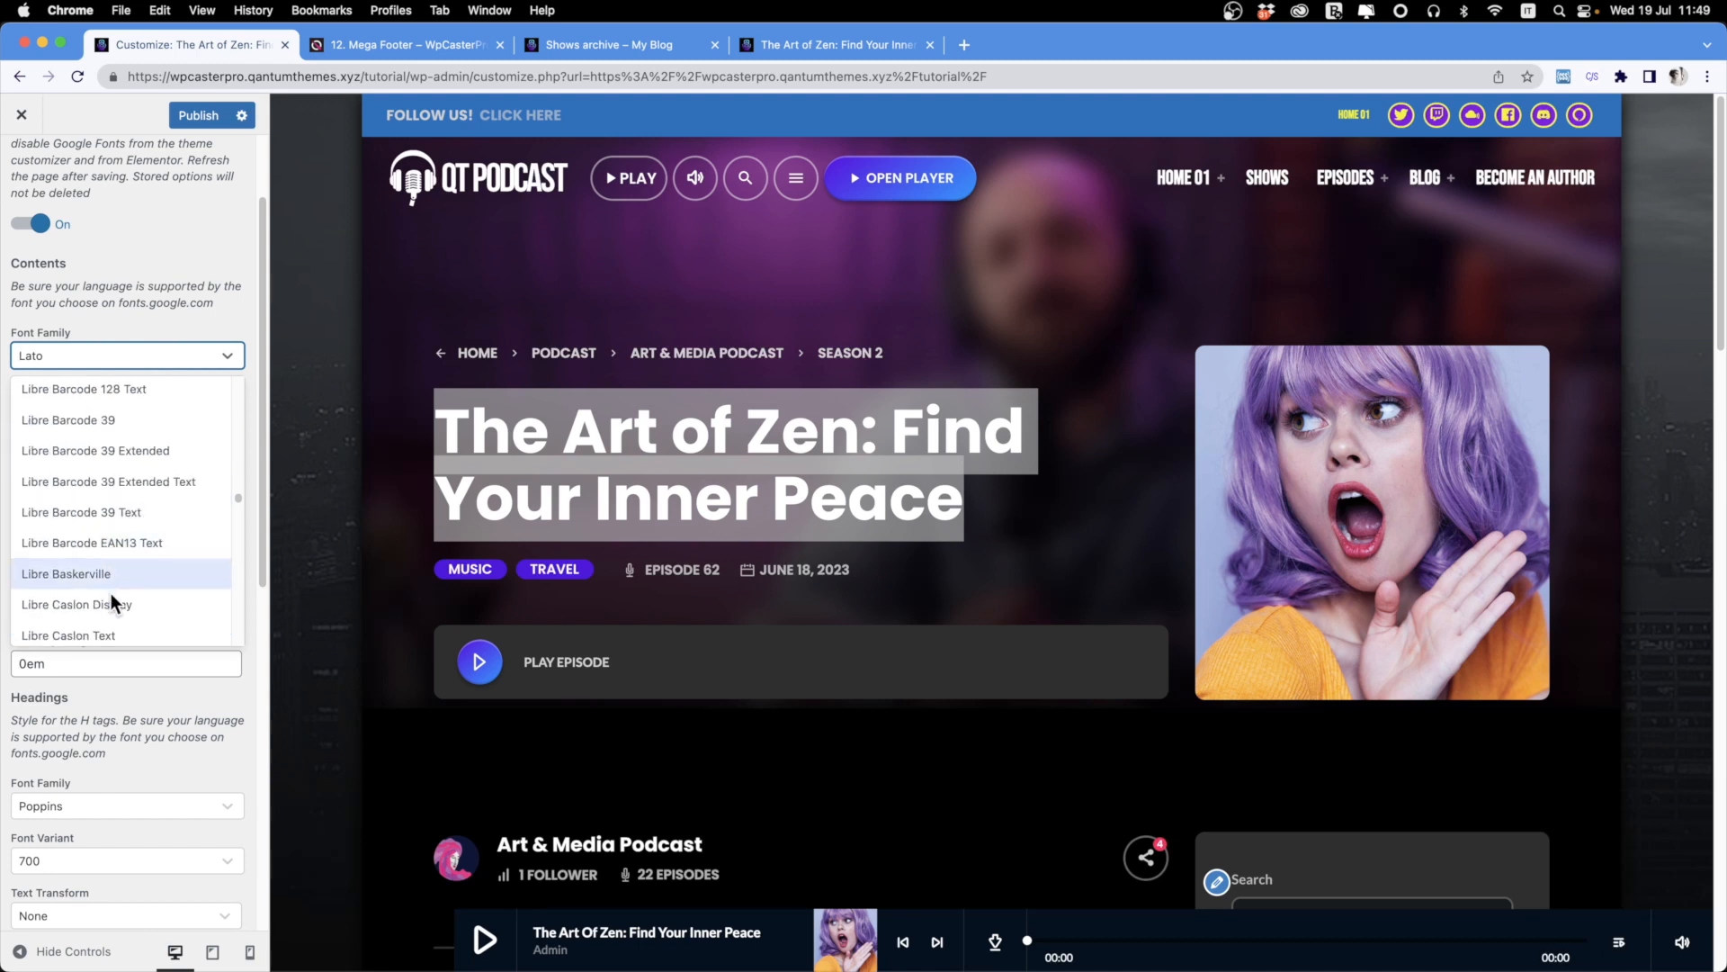
pyautogui.scroll(-15, 66, 558)
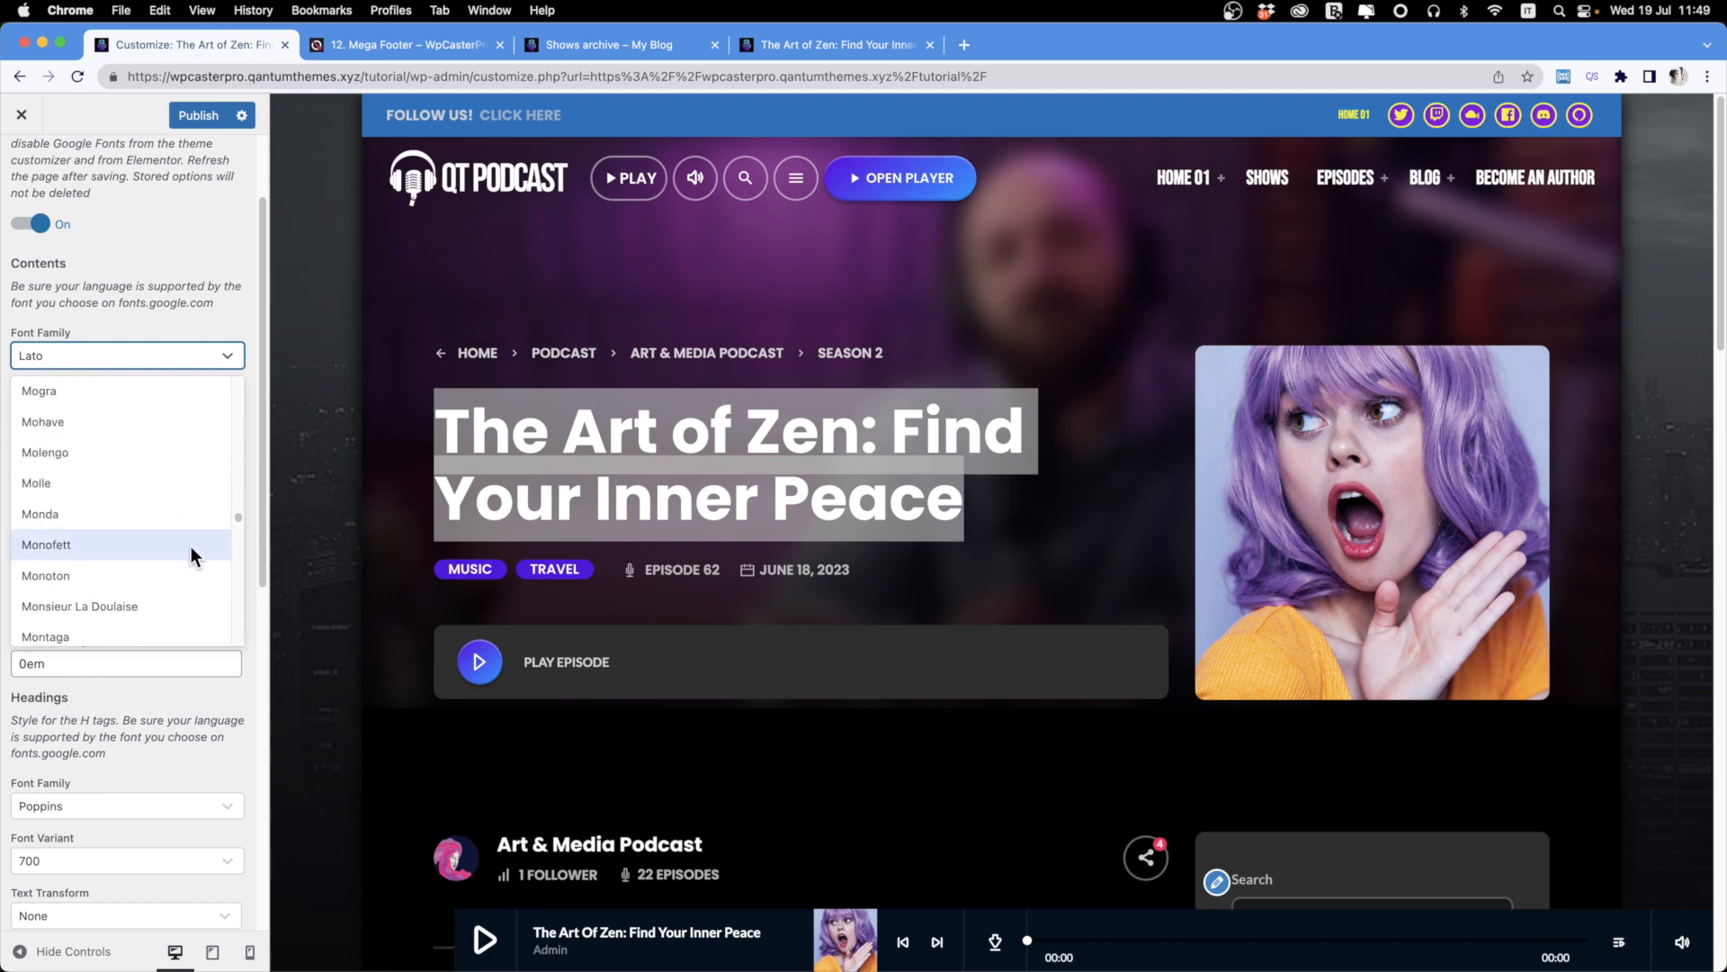
pyautogui.scroll(-20, 160, 576)
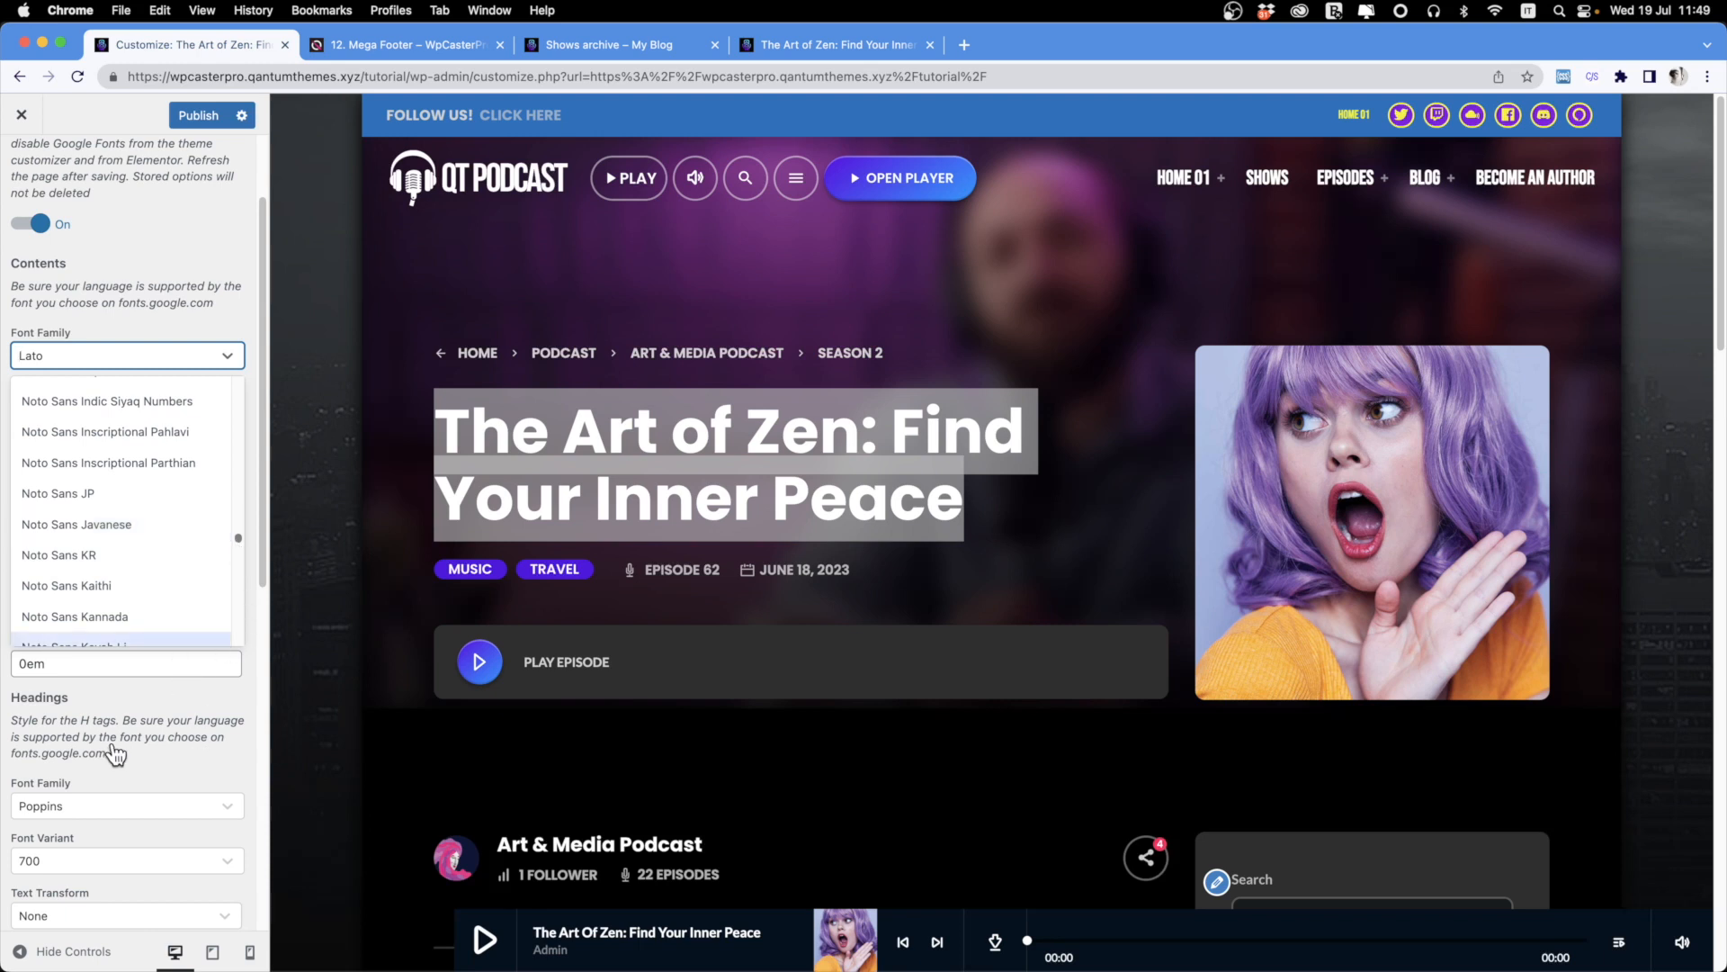
pyautogui.click(596, 495)
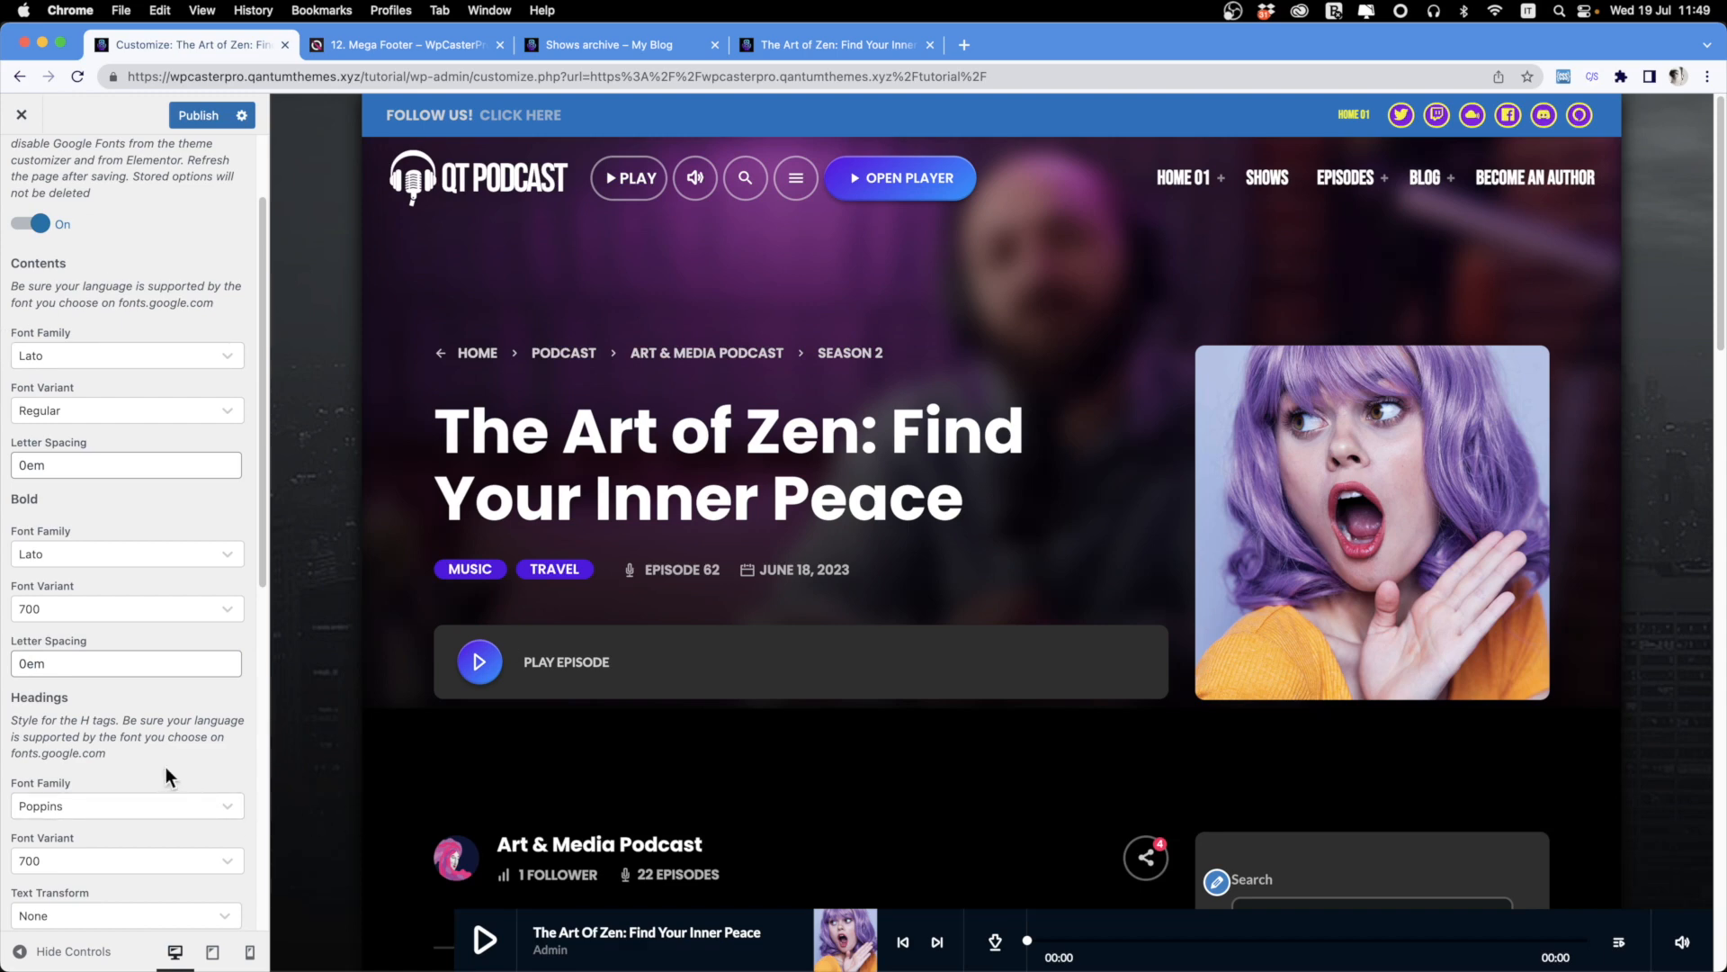
# Open Google Fonts in a new browser tab and filter the font families by the Latin Extended language.
pyautogui.press('super+t')
pyautogui.write('FONT')
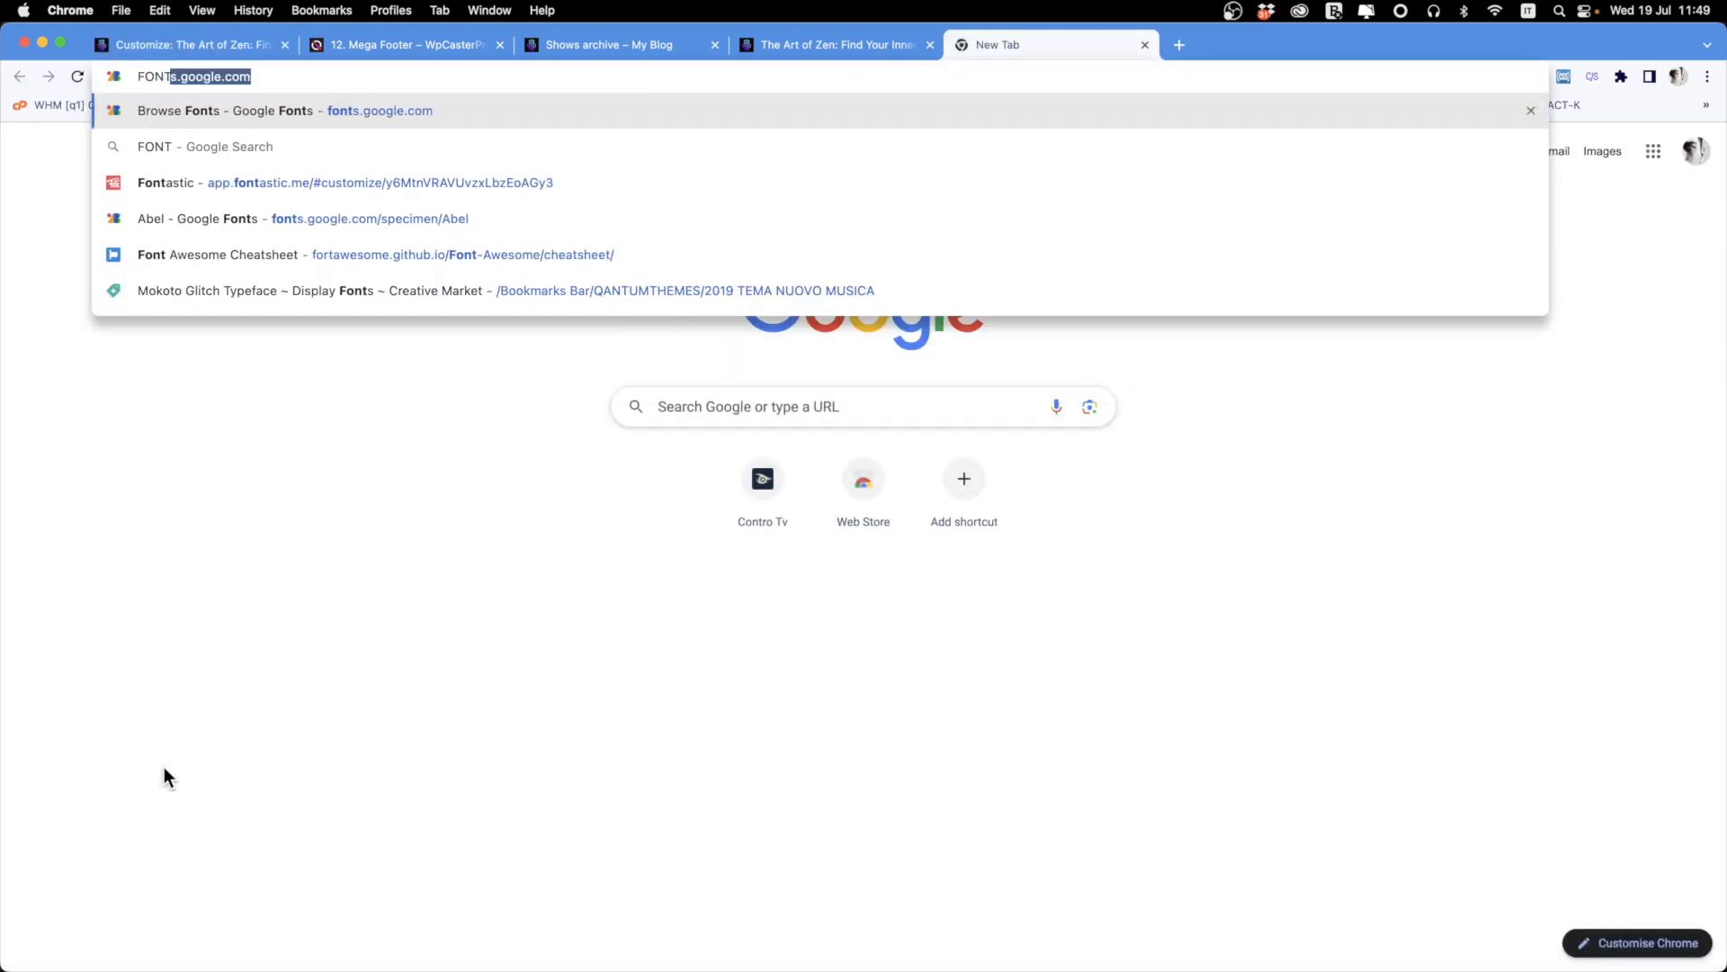
pyautogui.press('Return')
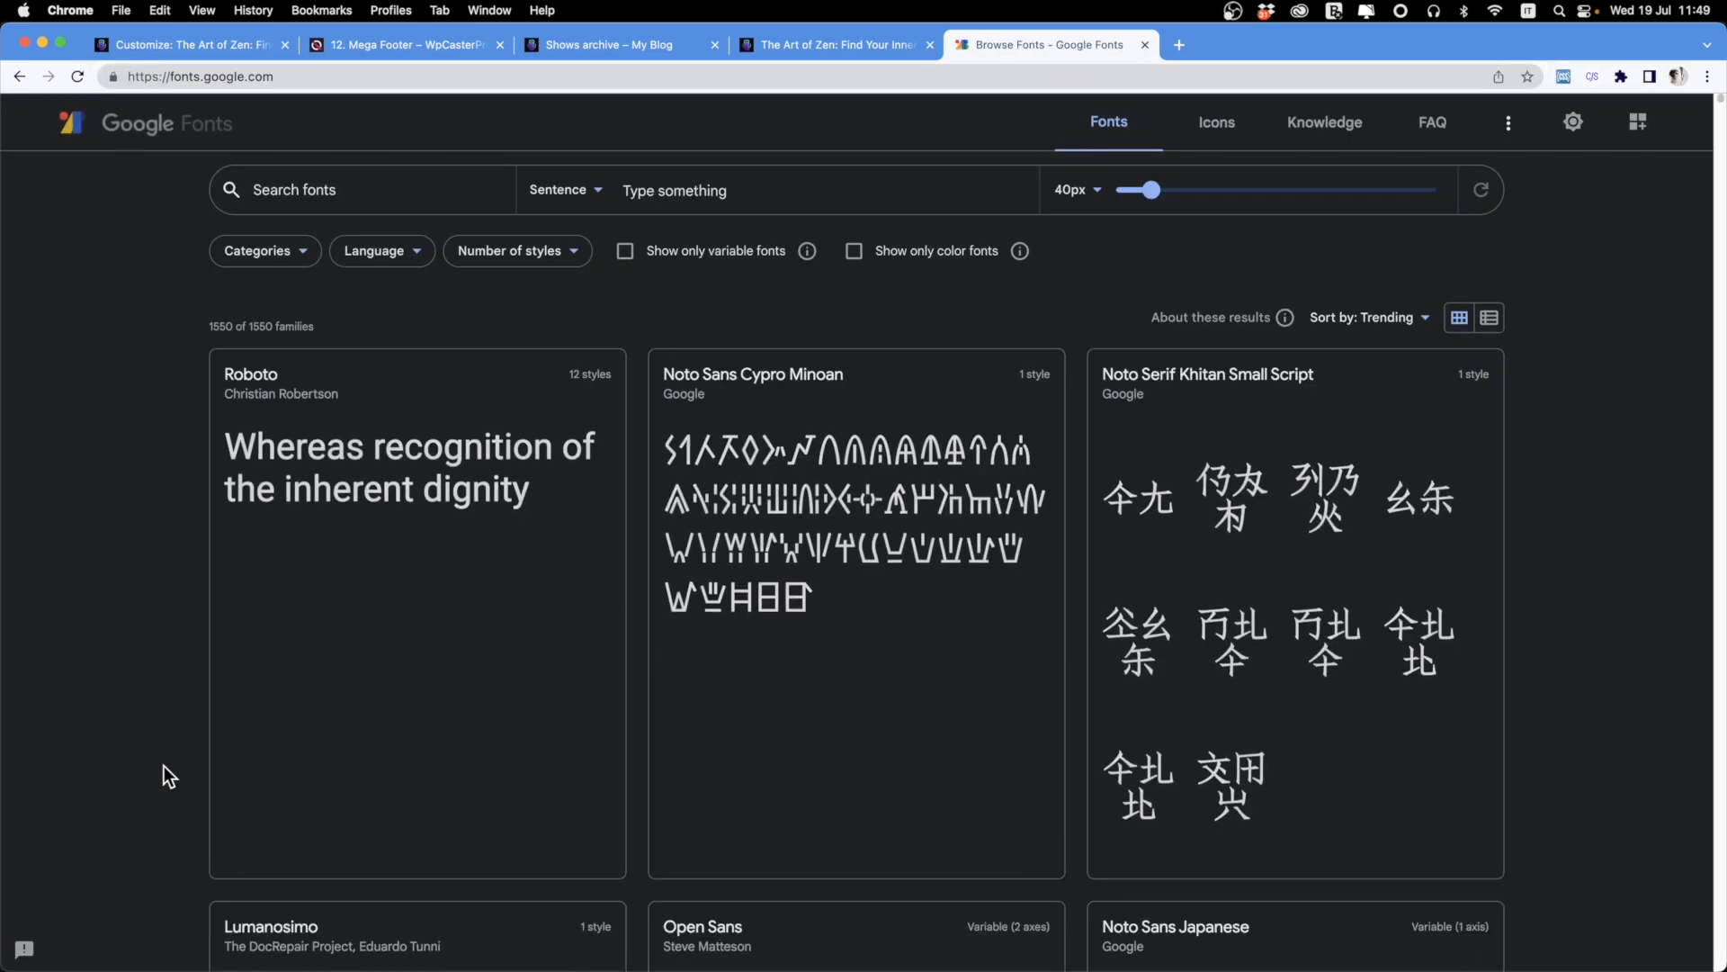
pyautogui.click(385, 252)
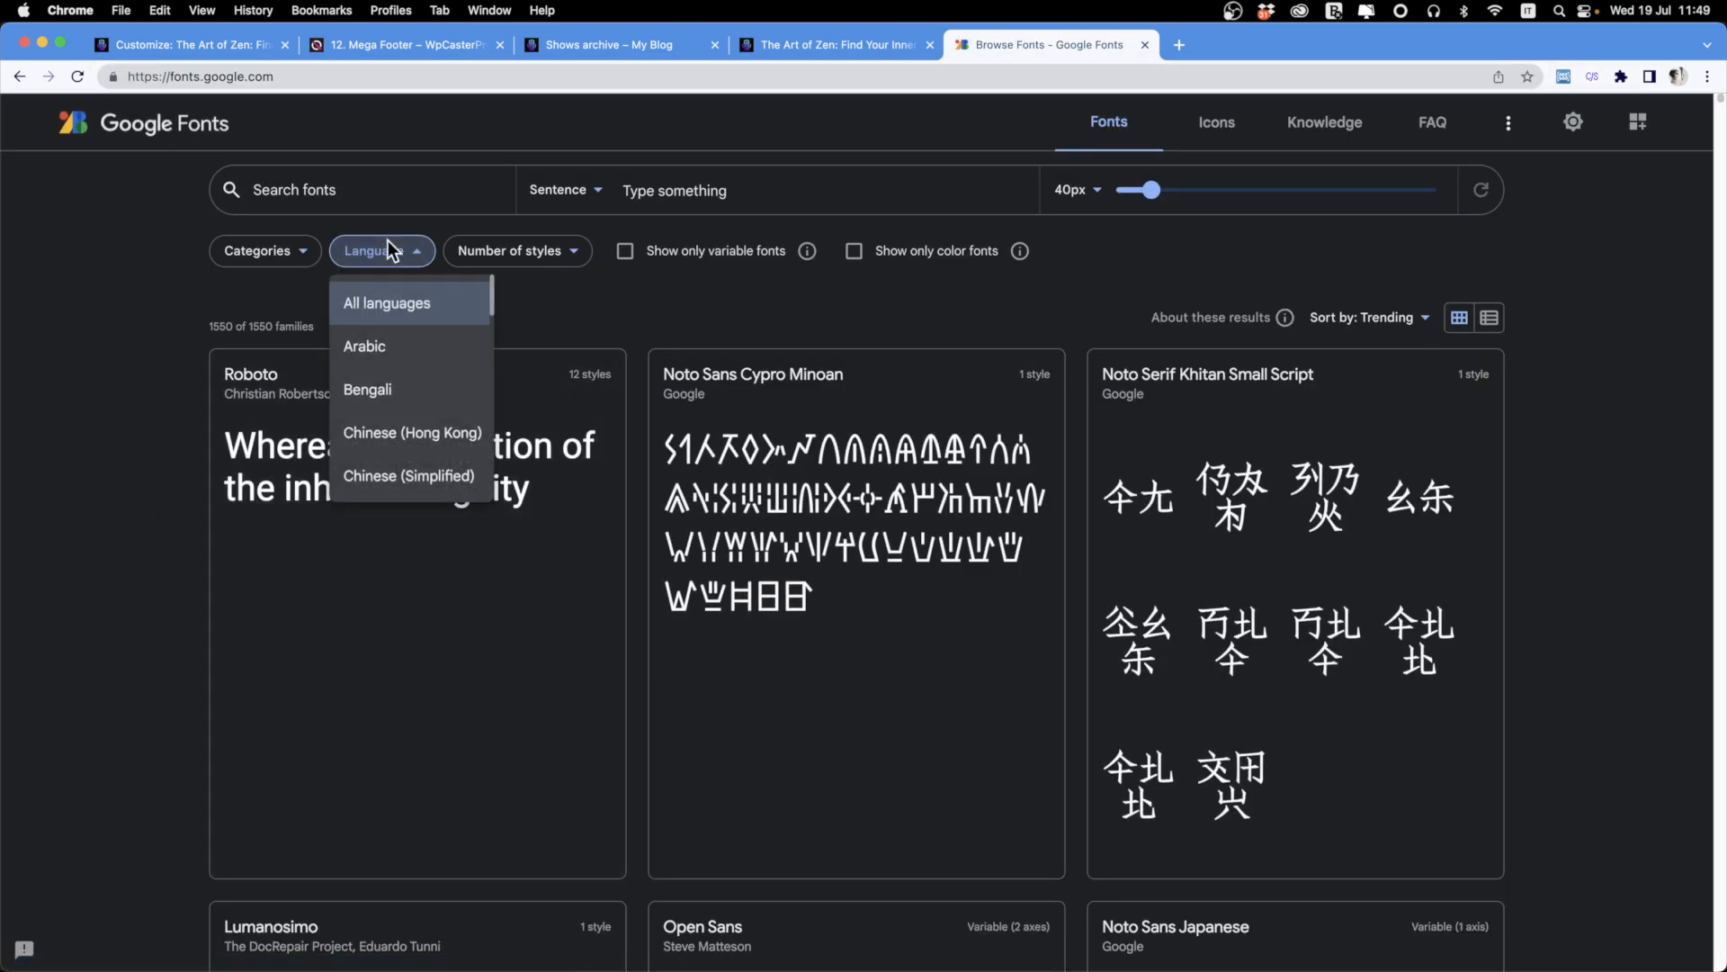
pyautogui.scroll(-10, 401, 383)
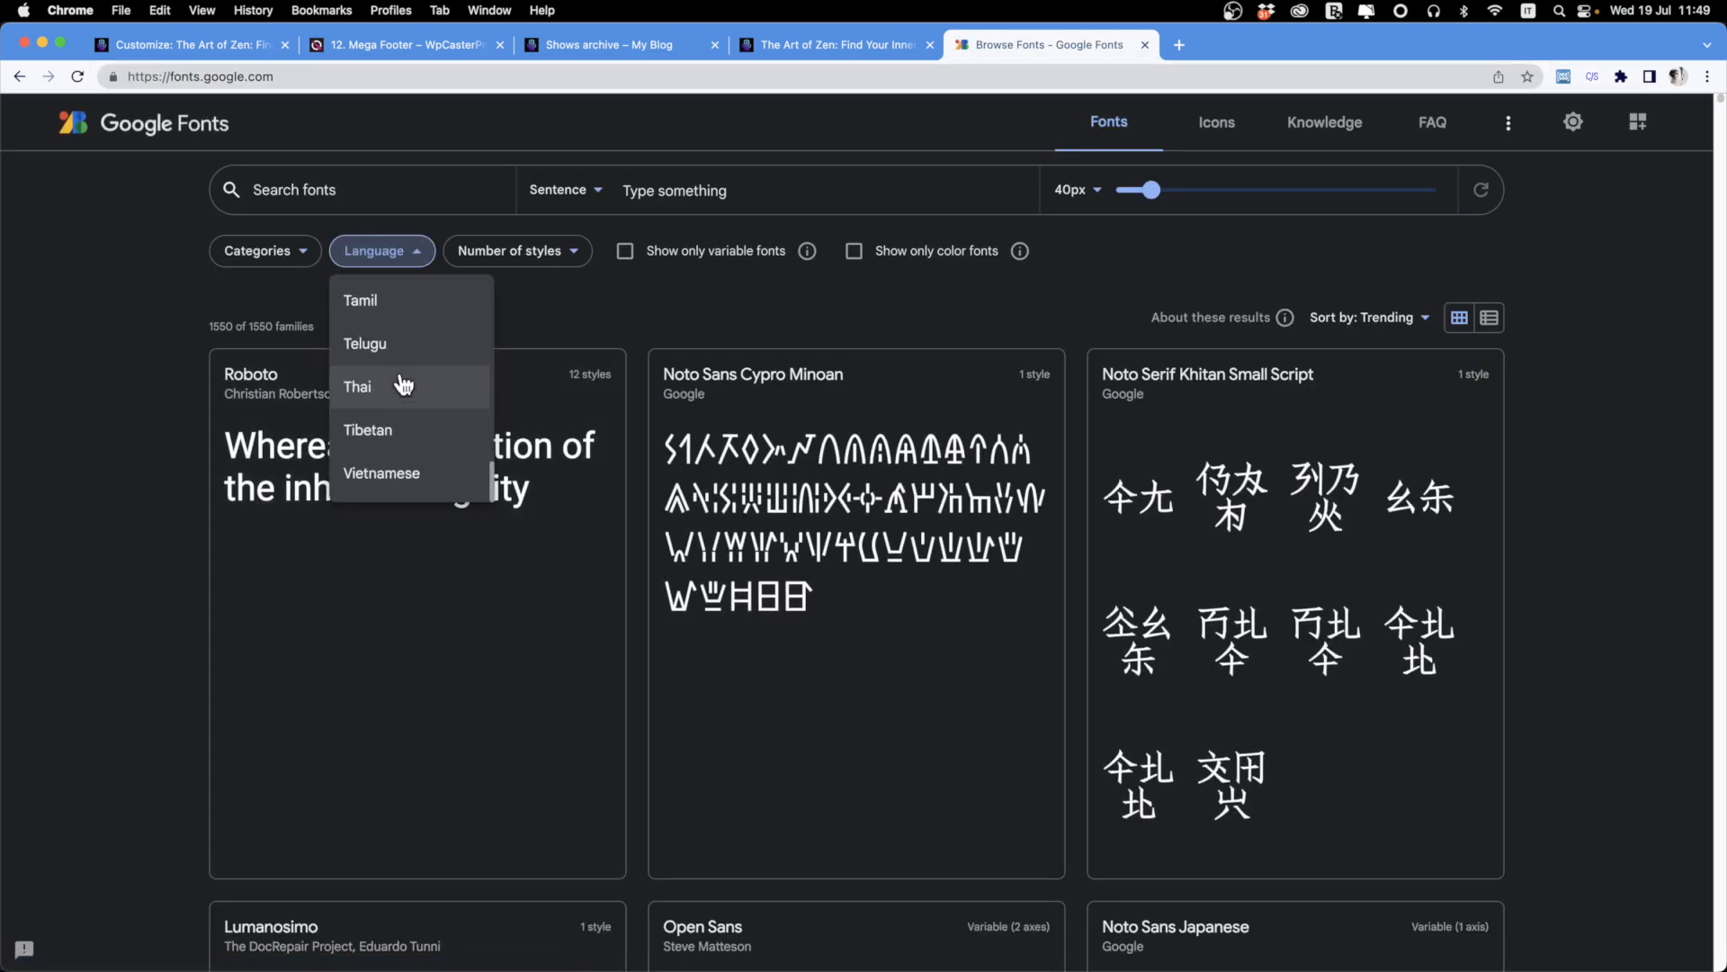
pyautogui.scroll(10, 402, 387)
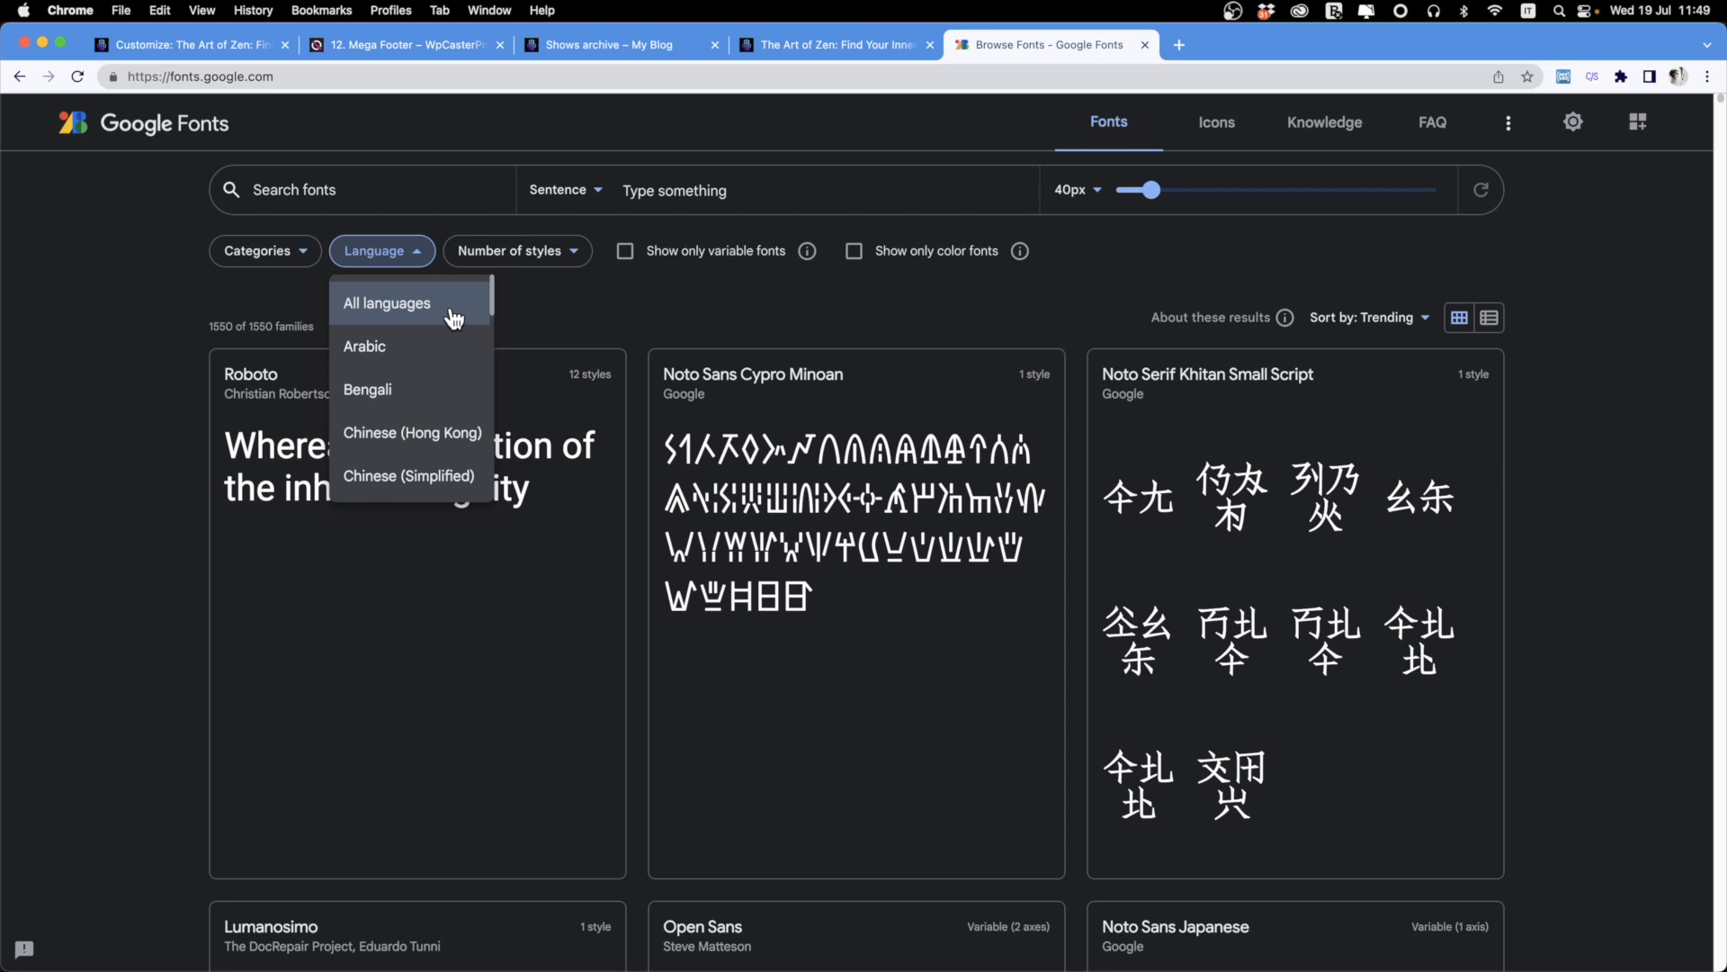
pyautogui.scroll(-8, 452, 317)
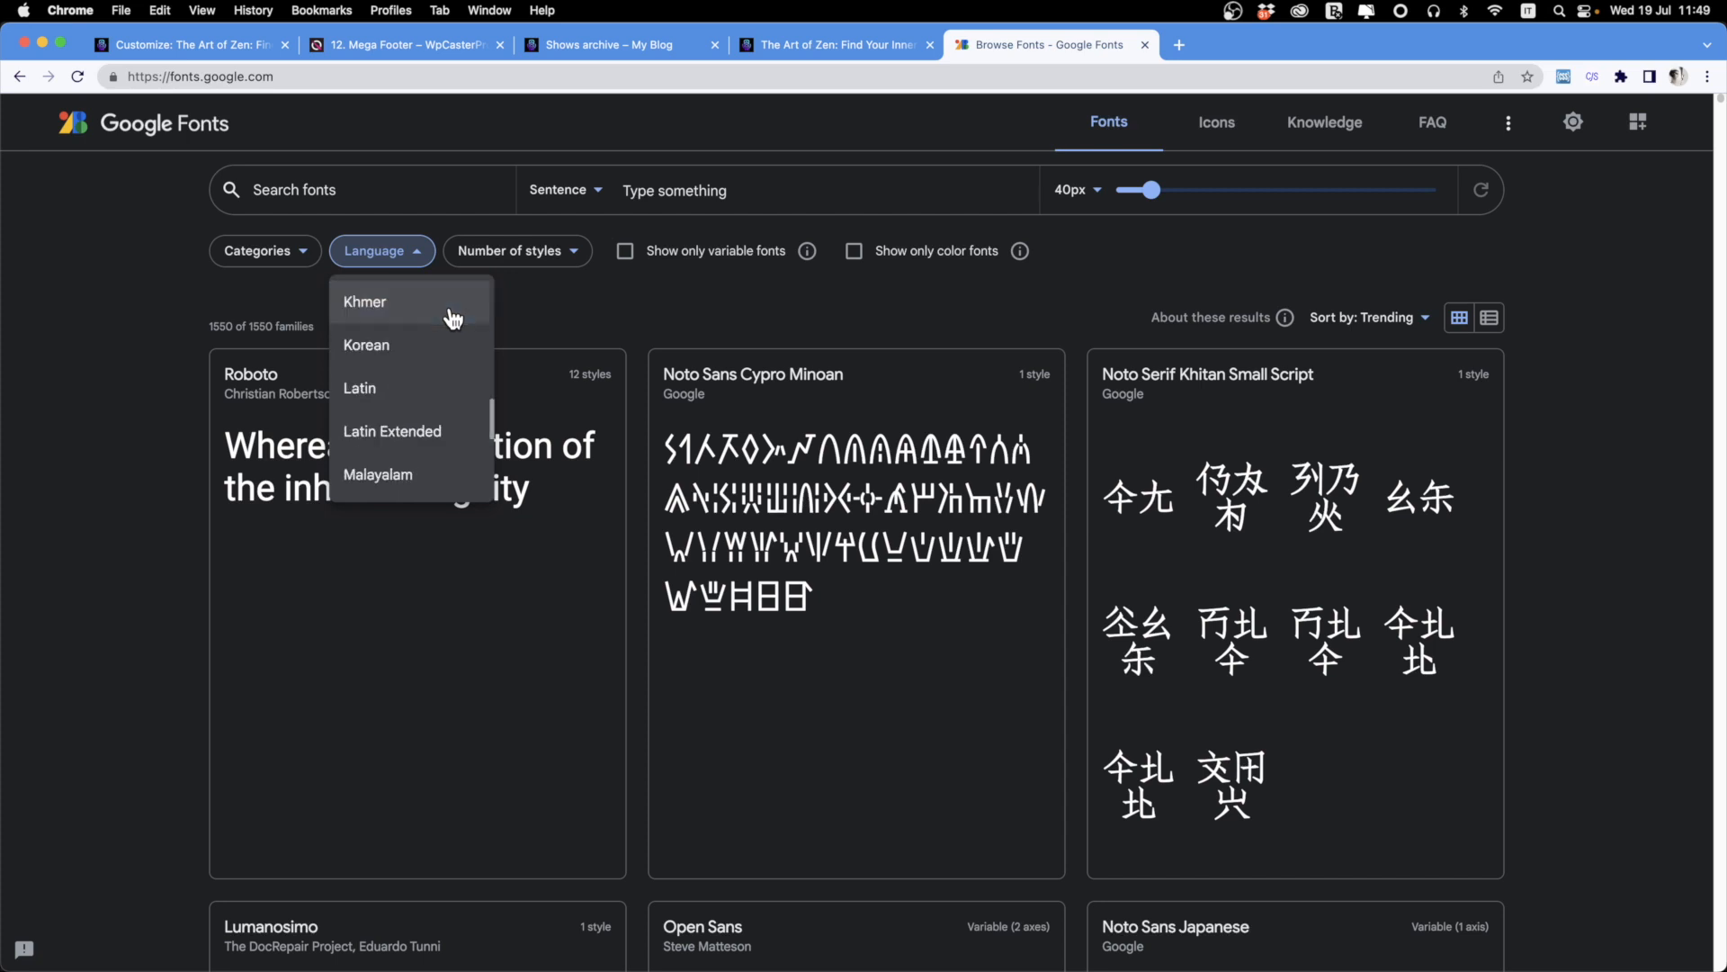
pyautogui.click(418, 434)
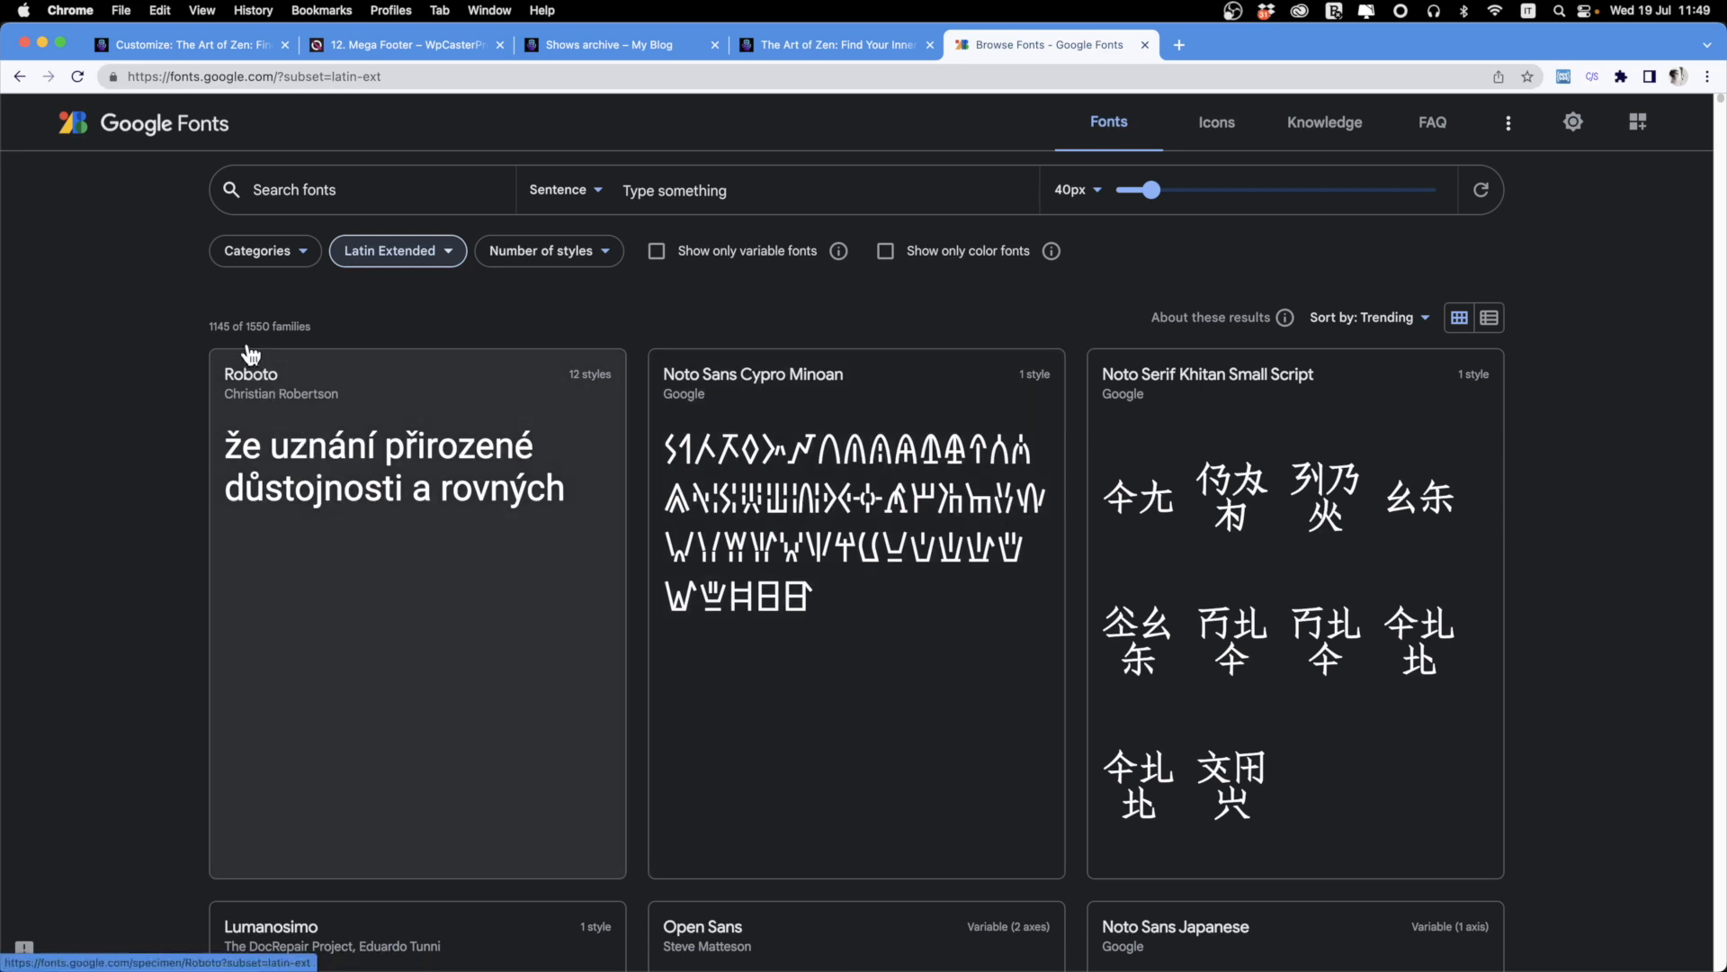
# Examine the number of matching families and browse the sample texts of the Latin Extended fonts.
pyautogui.doubleClick(221, 326)
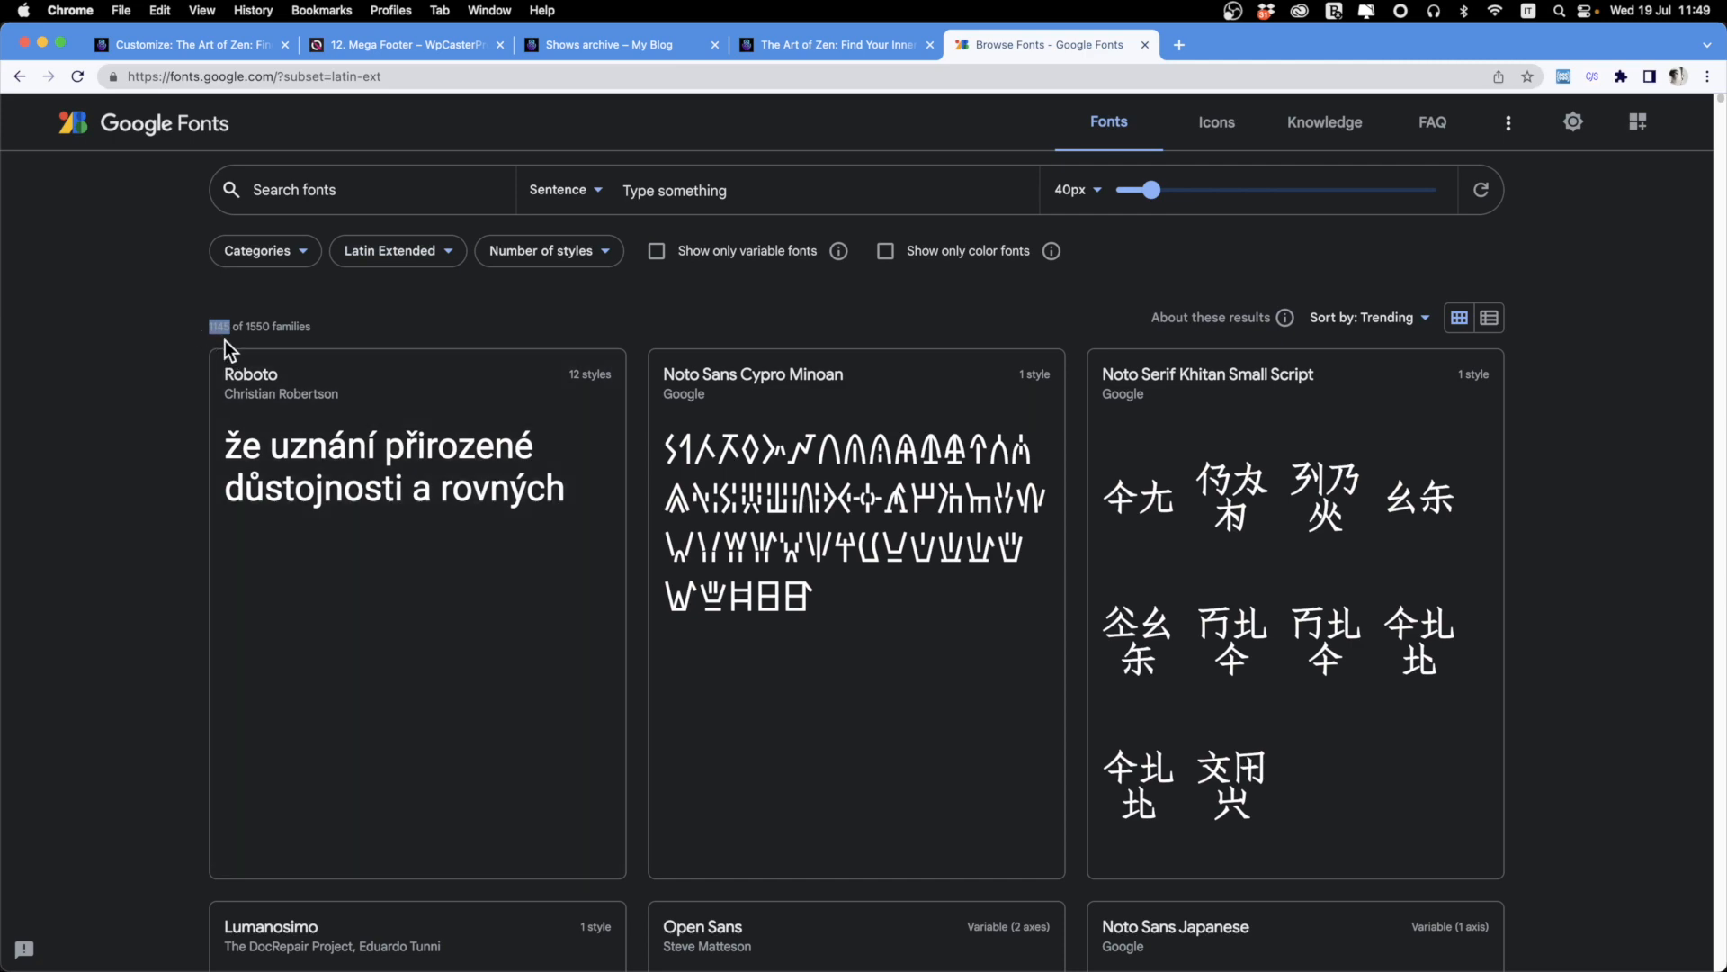
pyautogui.scroll(-10, 297, 586)
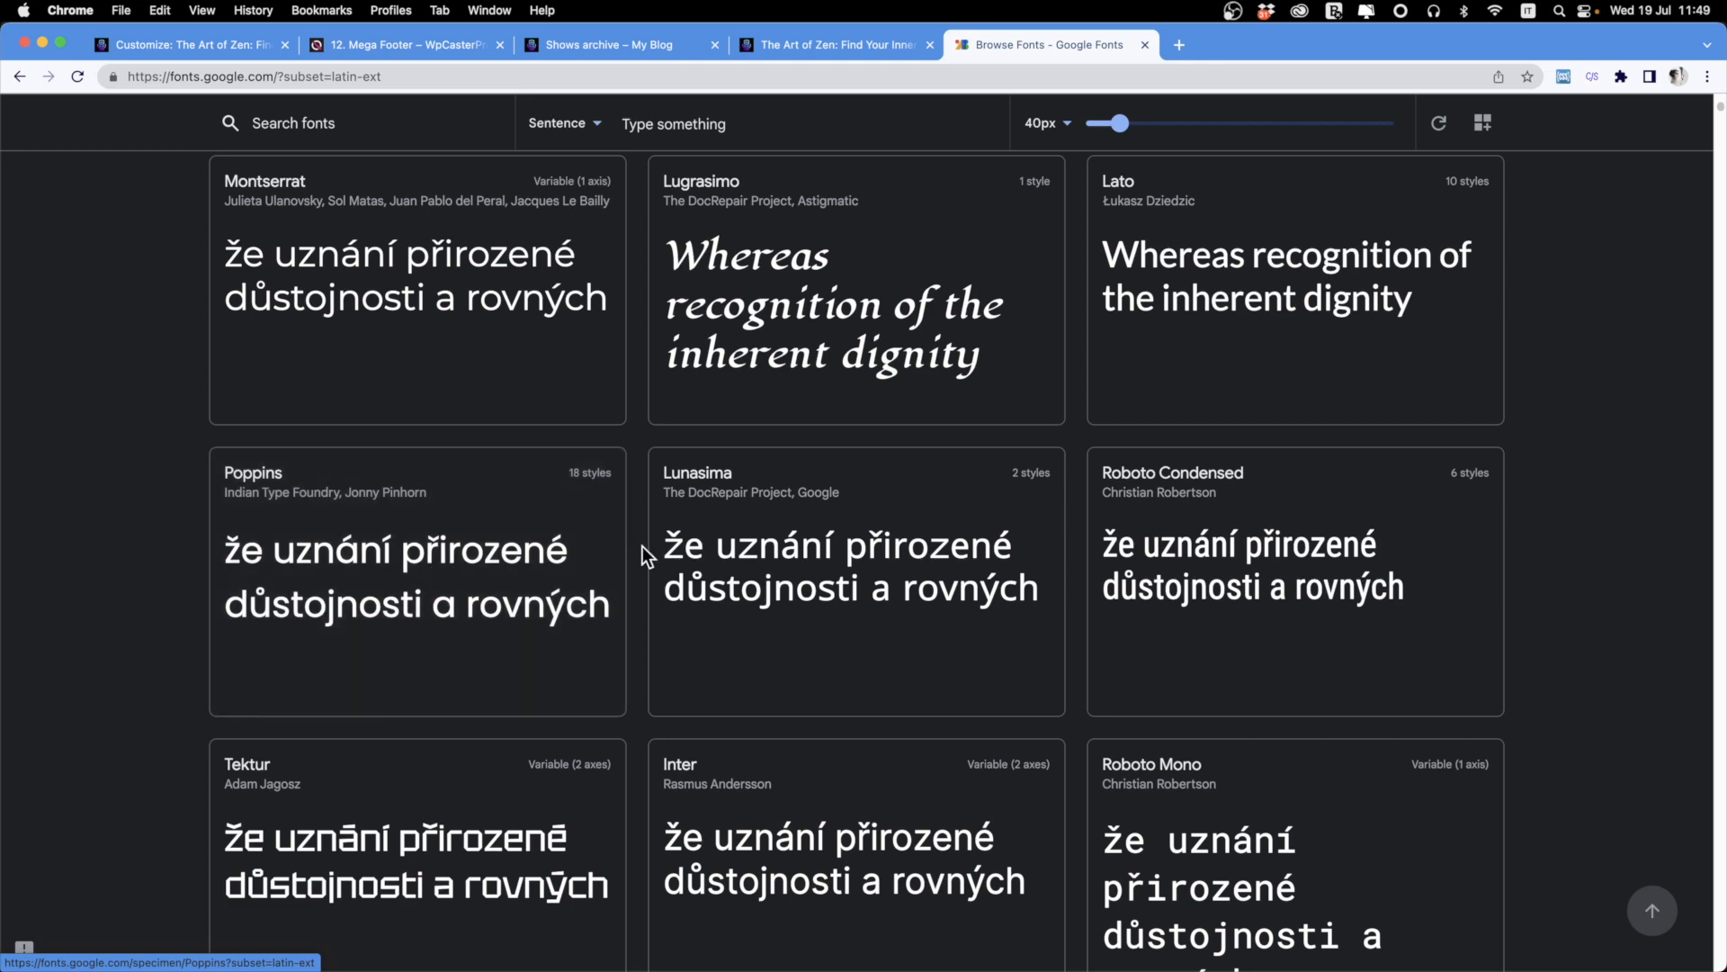
pyautogui.scroll(10, 423, 572)
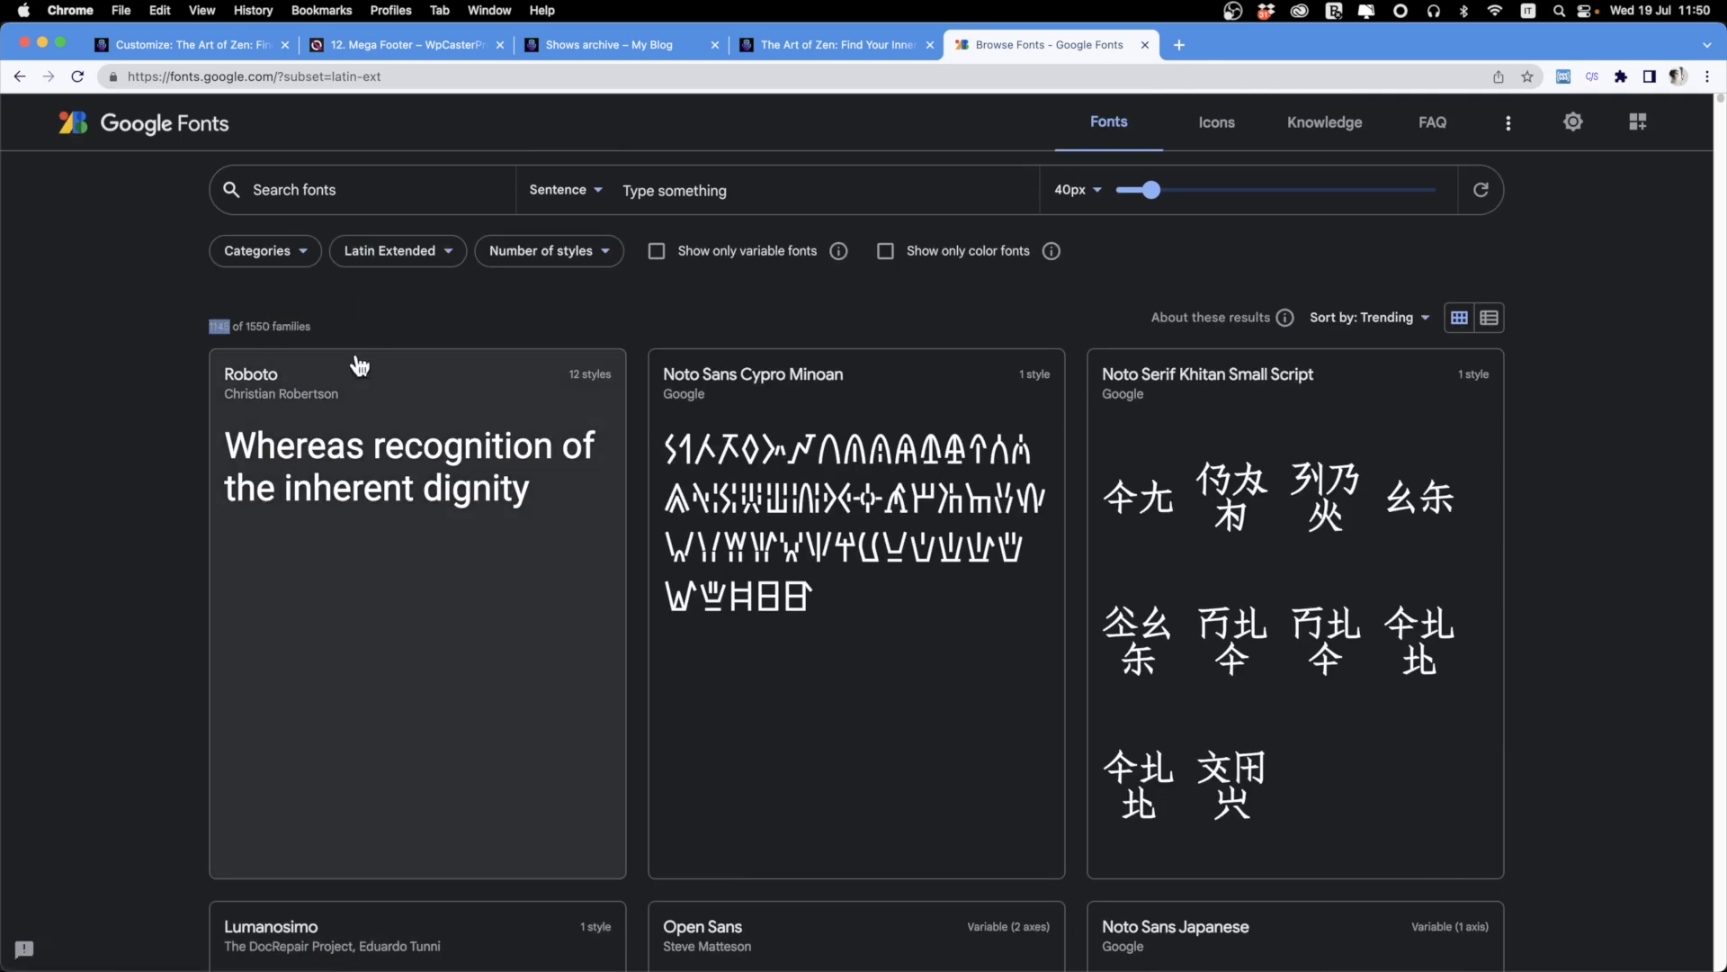
pyautogui.scroll(-10, 642, 495)
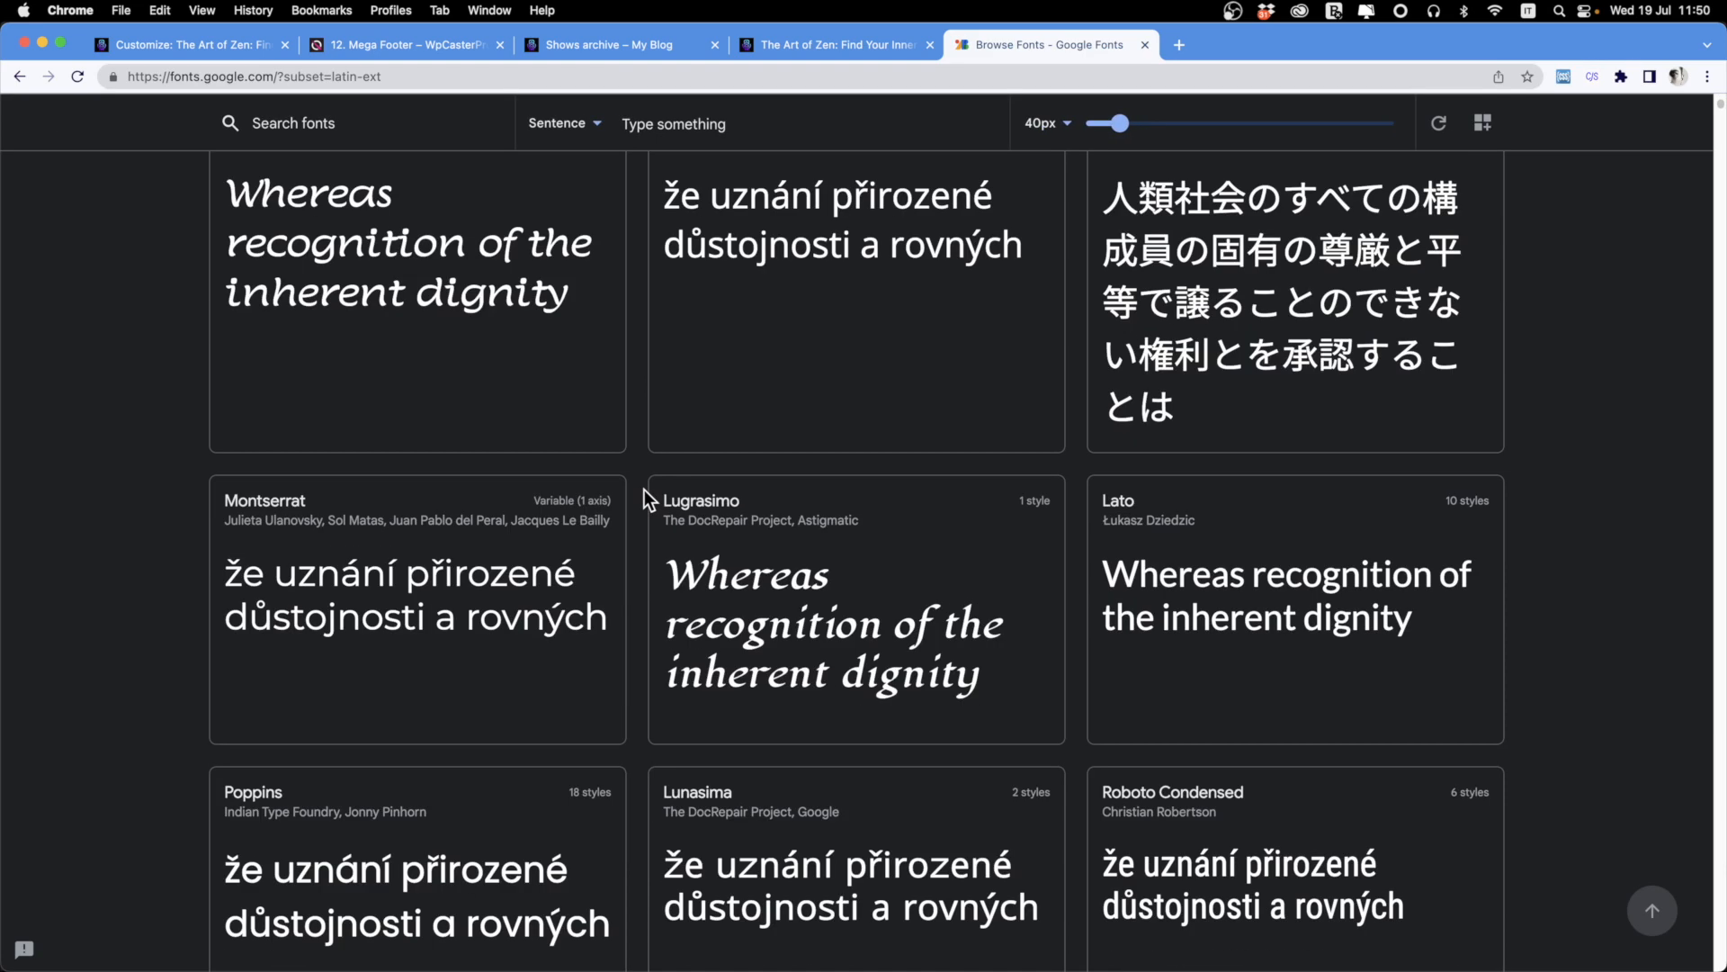
pyautogui.moveTo(397, 589); pyautogui.dragTo(393, 569)
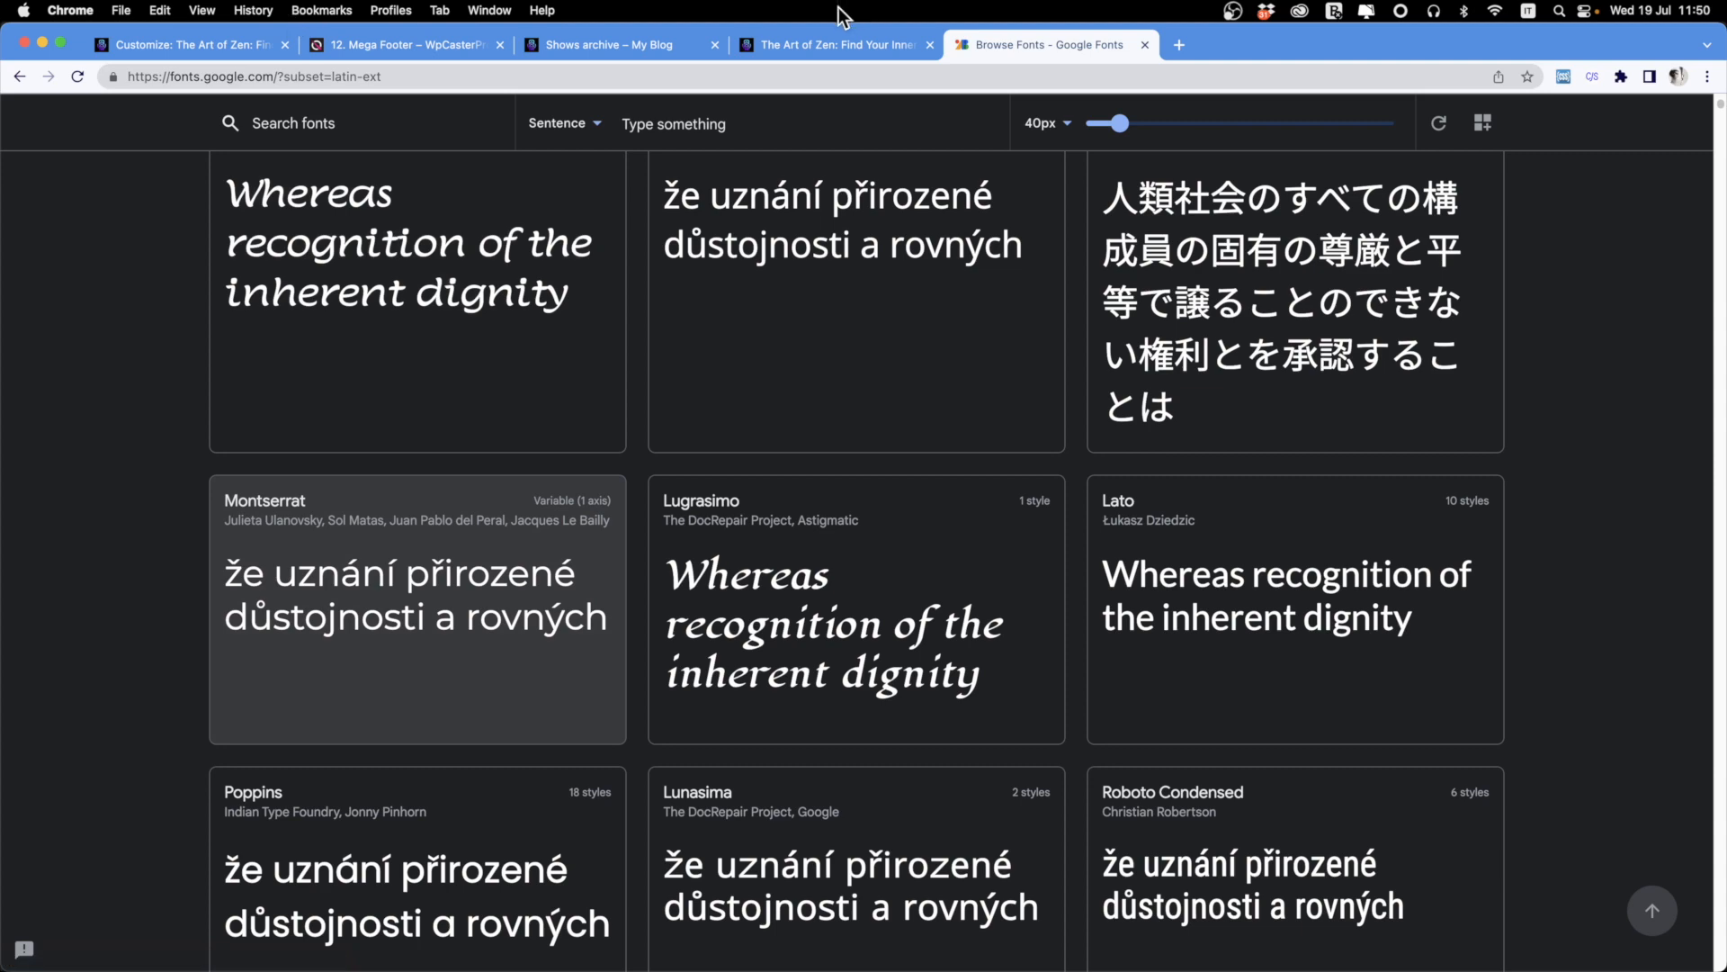
pyautogui.scroll(2, 661, 501)
pyautogui.scroll(8, 662, 501)
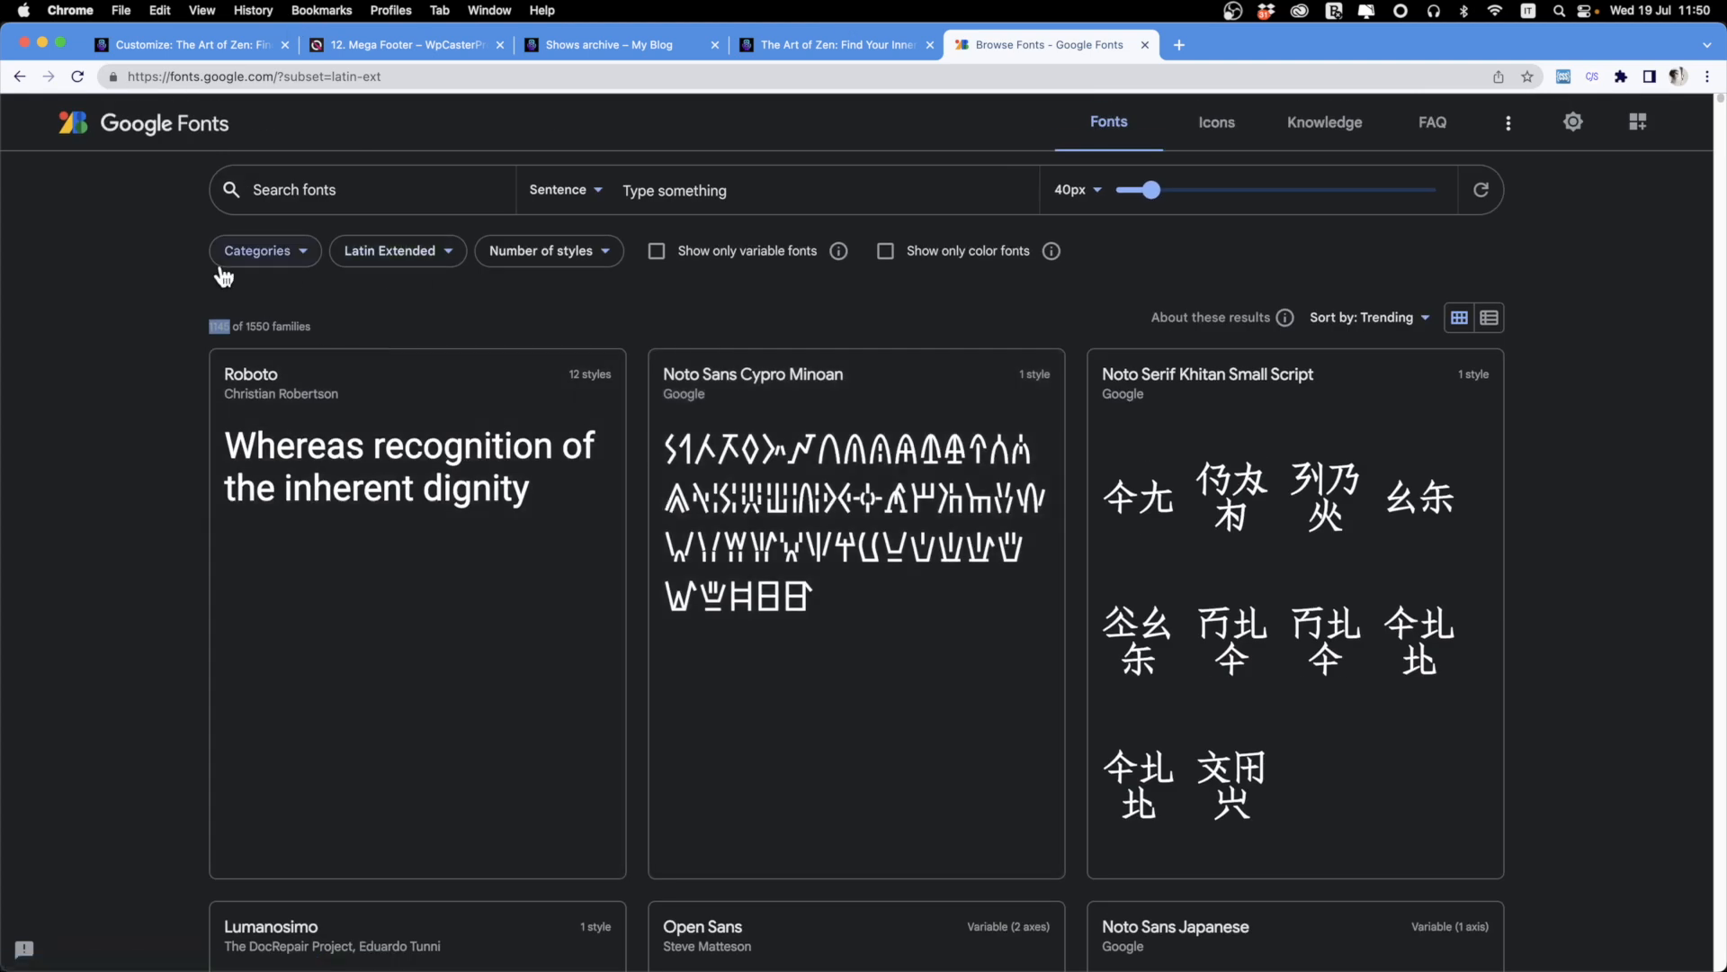
# Restrict the font categories to Sans Serif by excluding Serif, Display, Handwriting and Monospace.
pyautogui.click(241, 253)
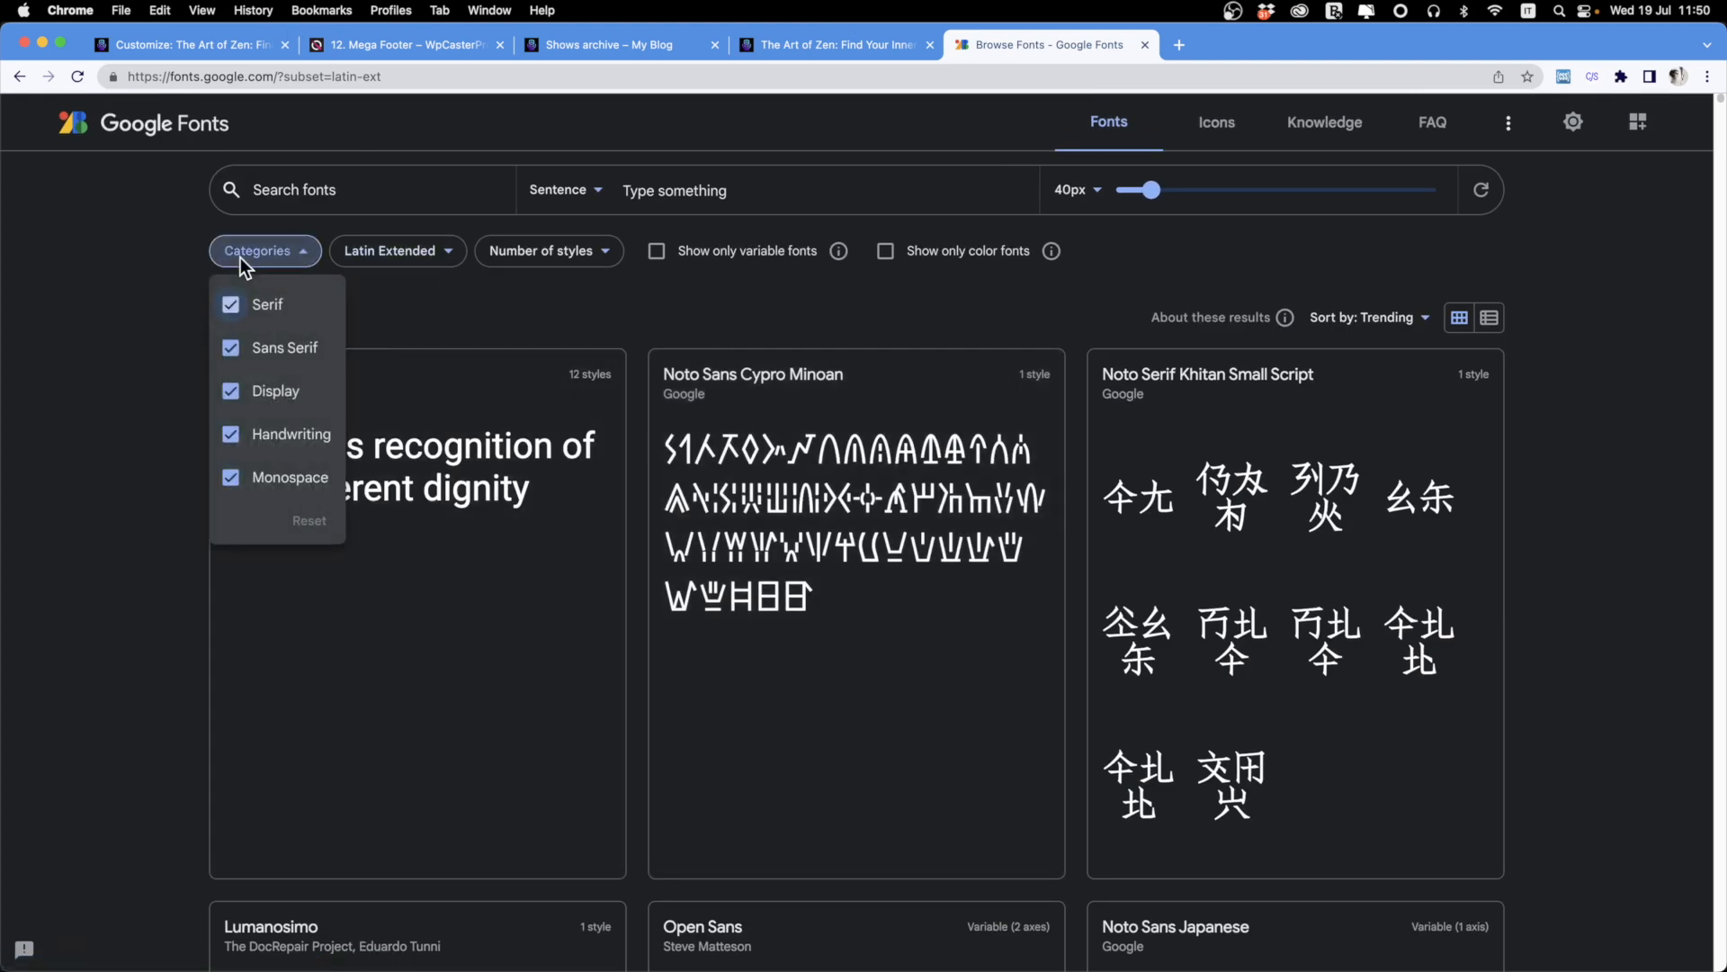
pyautogui.click(230, 306)
pyautogui.click(231, 390)
pyautogui.click(231, 433)
pyautogui.click(231, 477)
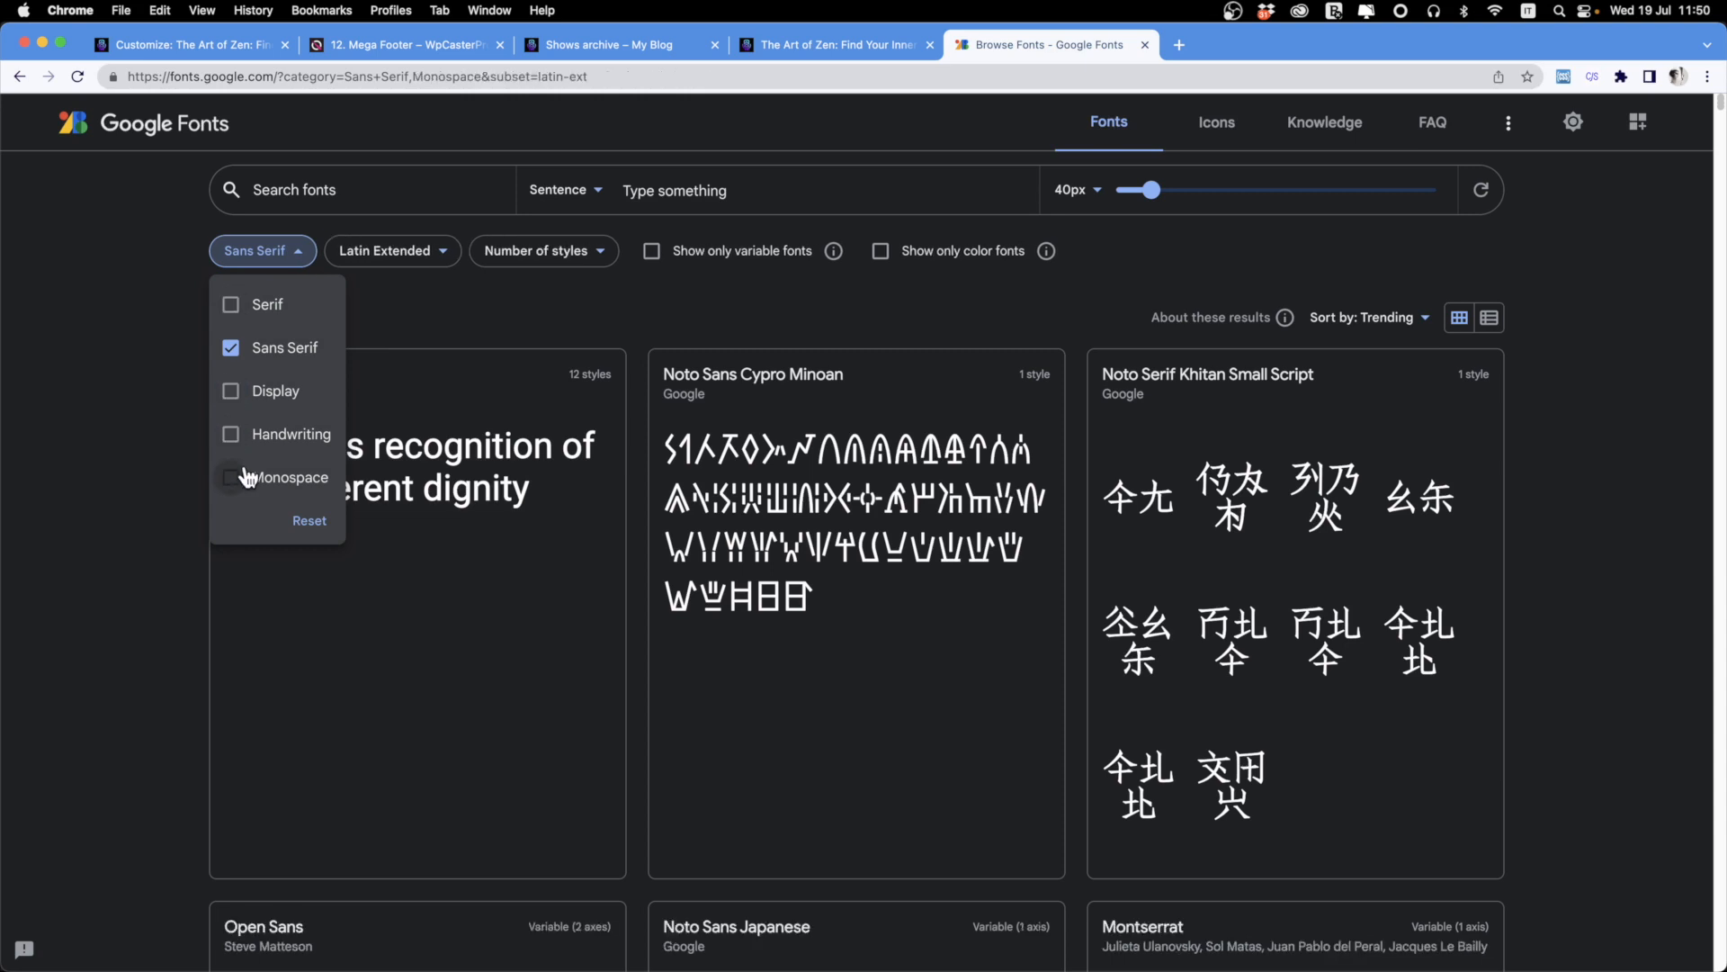
# Inspect the number of styles filter and recheck the selected font categories without changing them.
pyautogui.click(547, 249)
pyautogui.click(531, 247)
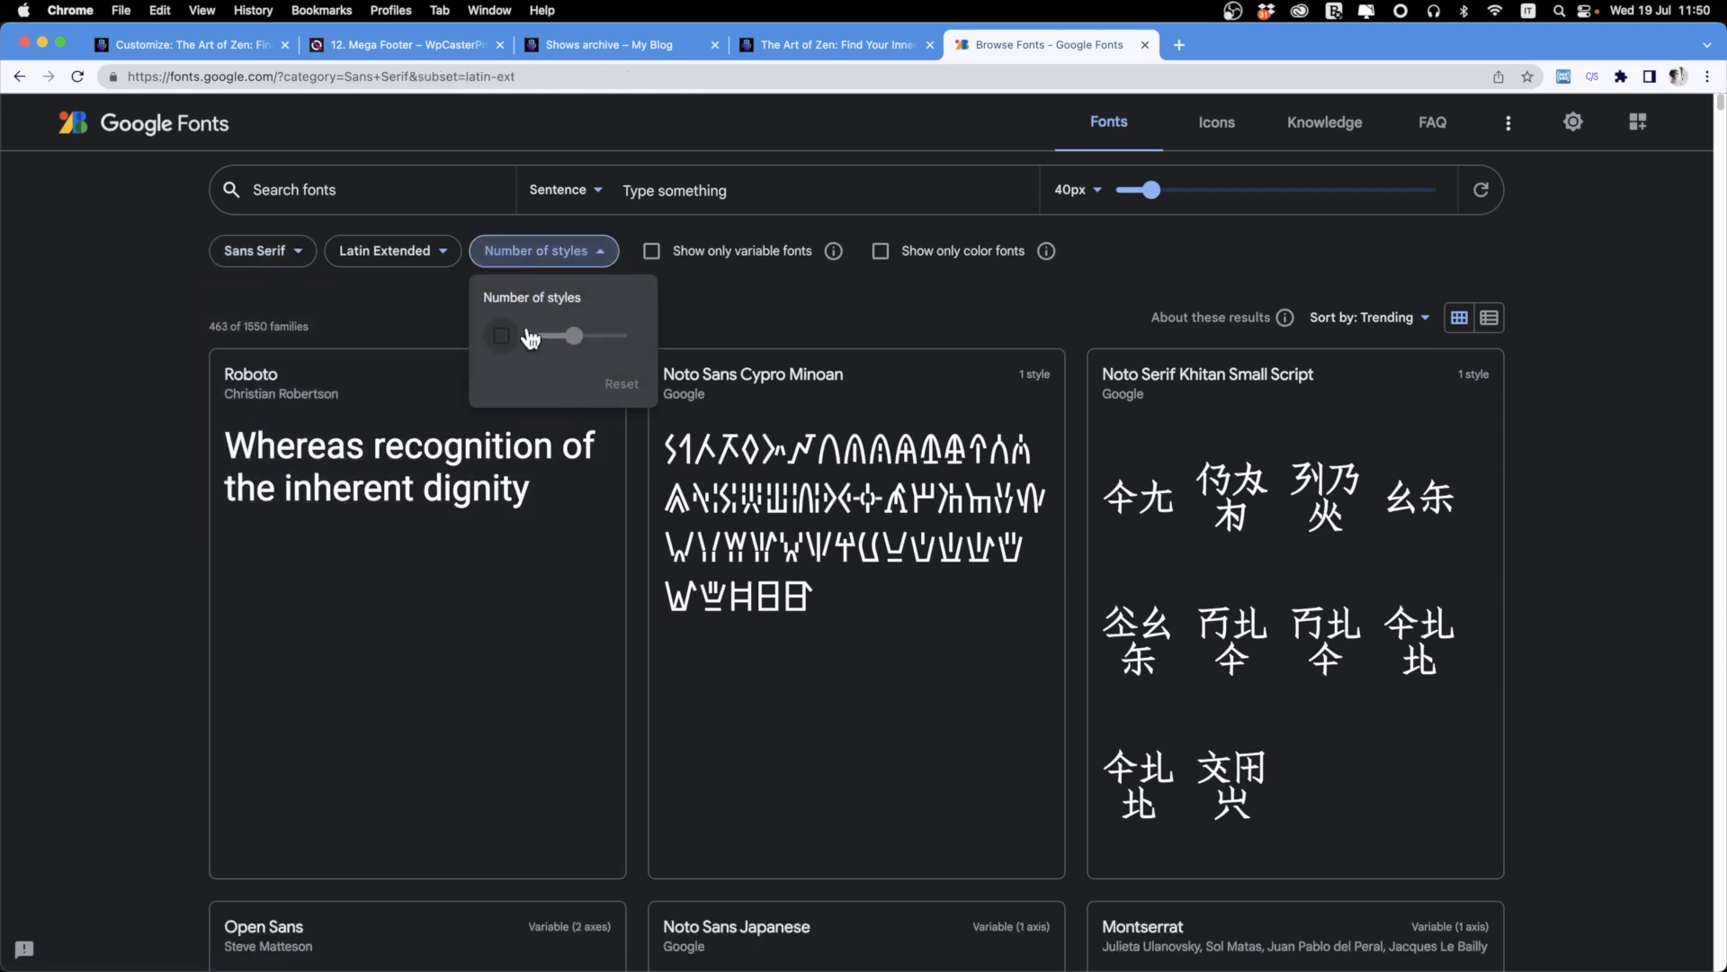
pyautogui.moveTo(572, 347)
pyautogui.mouseDown()
pyautogui.moveTo(503, 349)
pyautogui.moveTo(570, 348)
pyautogui.mouseUp()
pyautogui.click(402, 346)
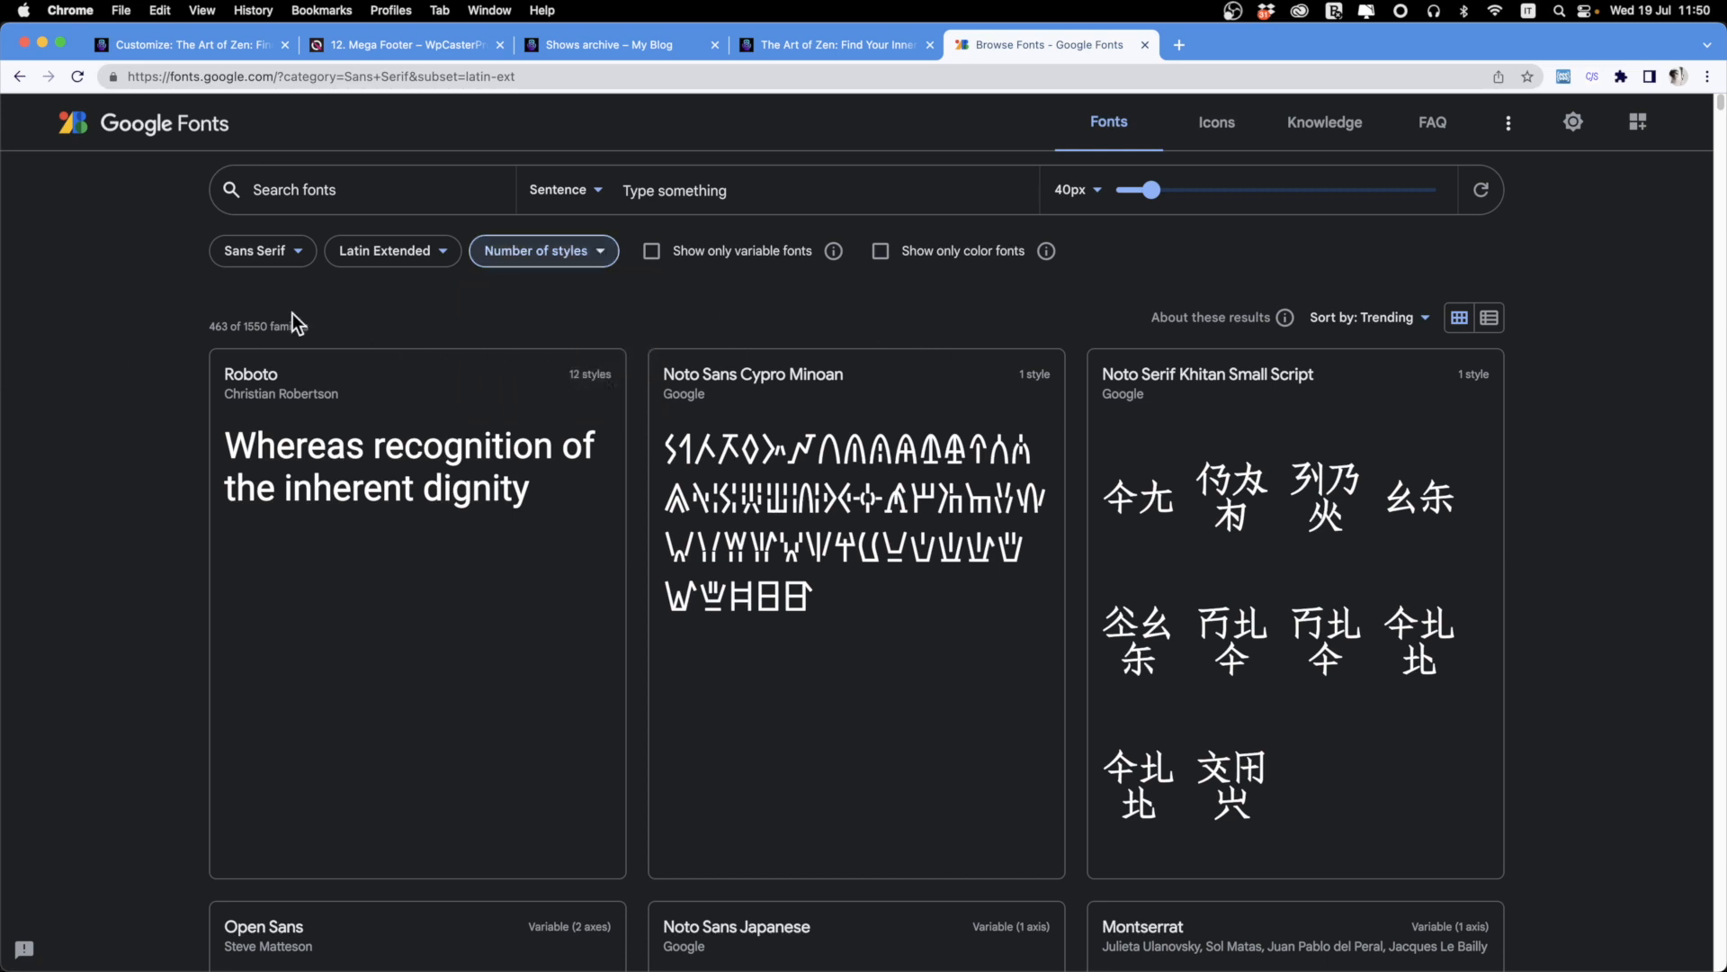
pyautogui.click(263, 256)
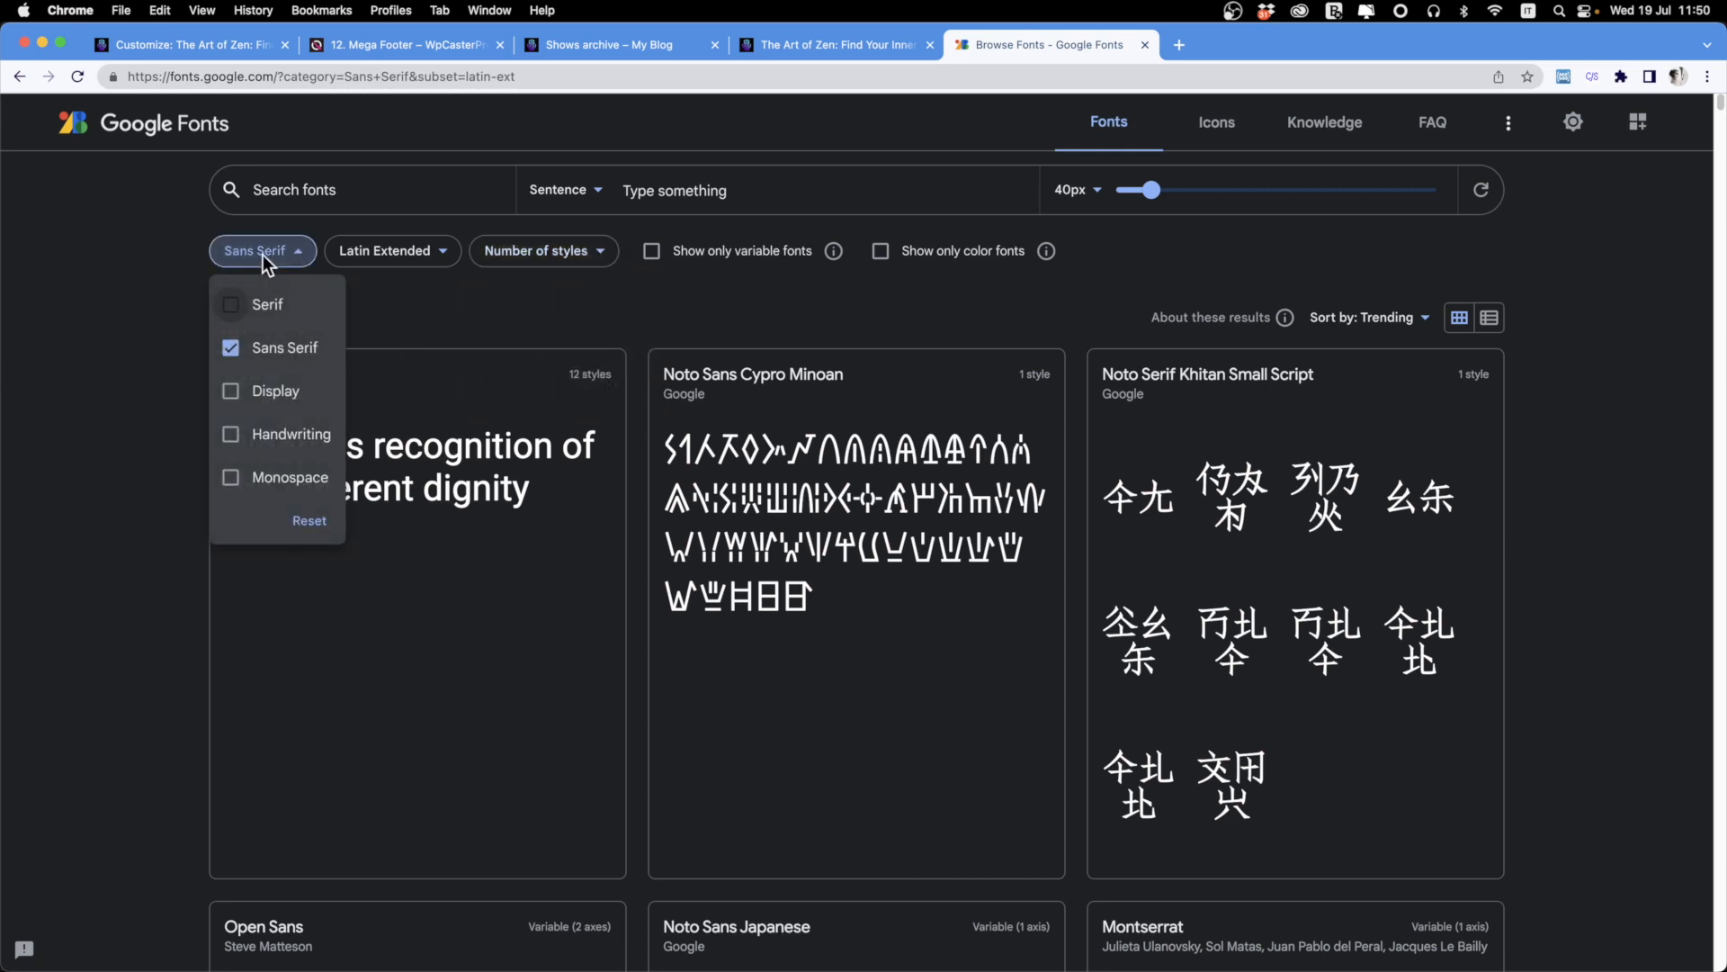
pyautogui.click(646, 296)
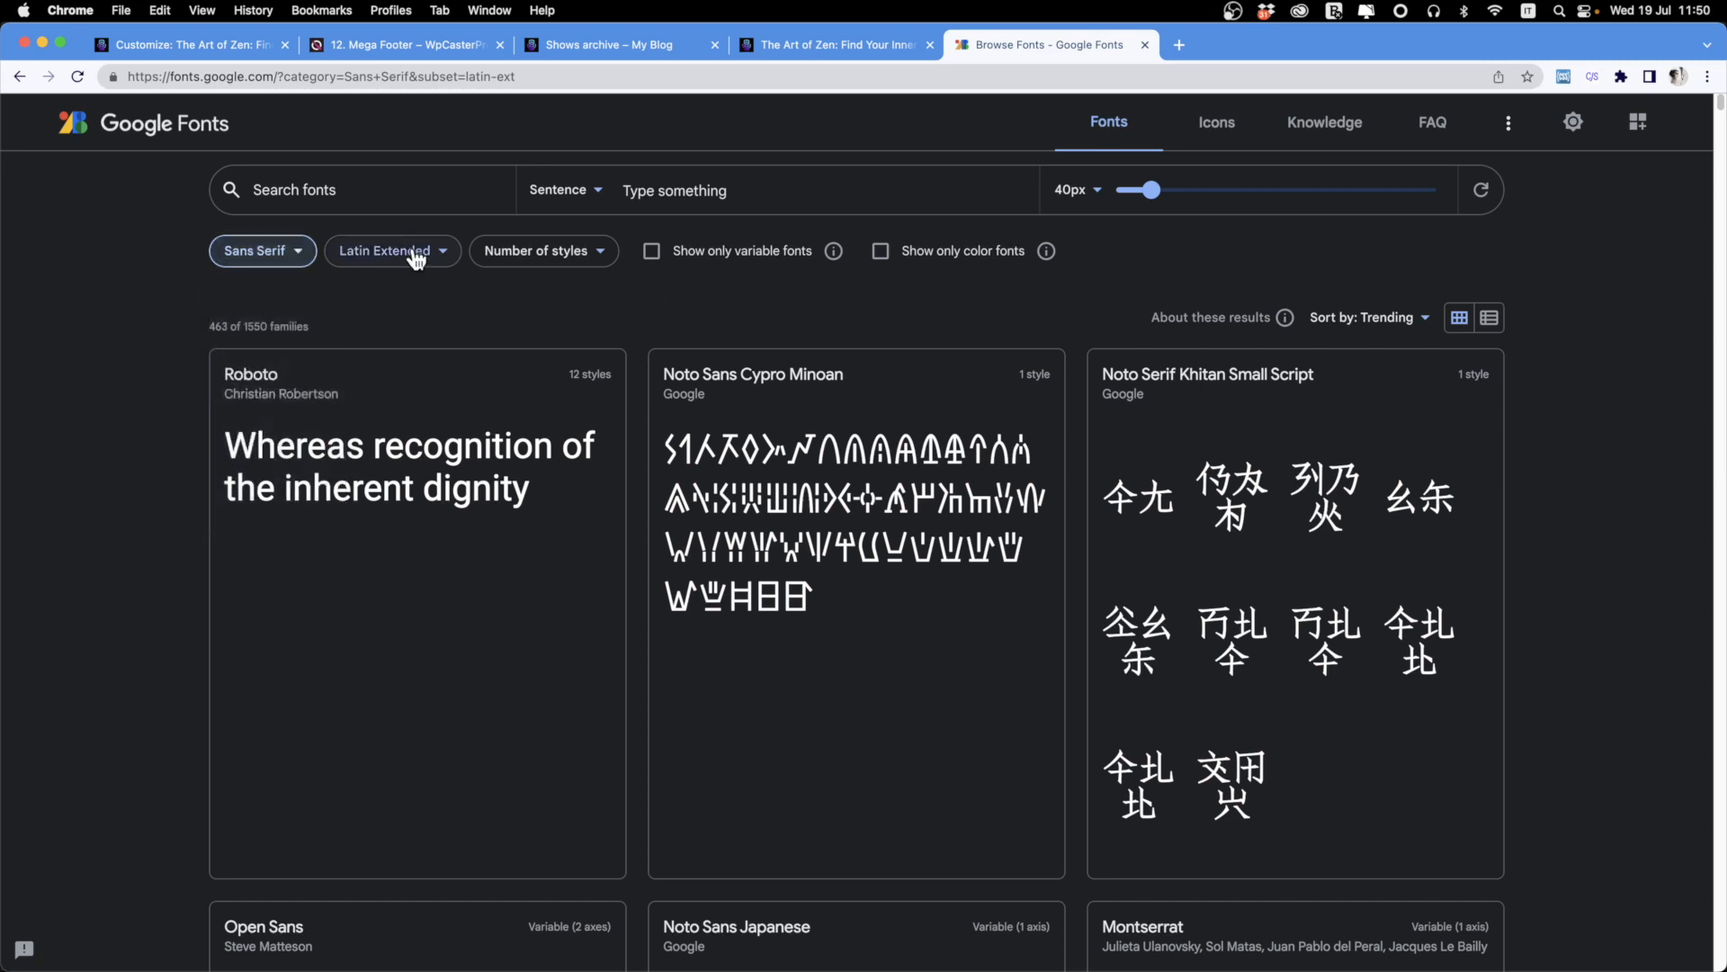
# Check the number of styles filter once more, limit the results to variable fonts and browse them.
pyautogui.click(522, 254)
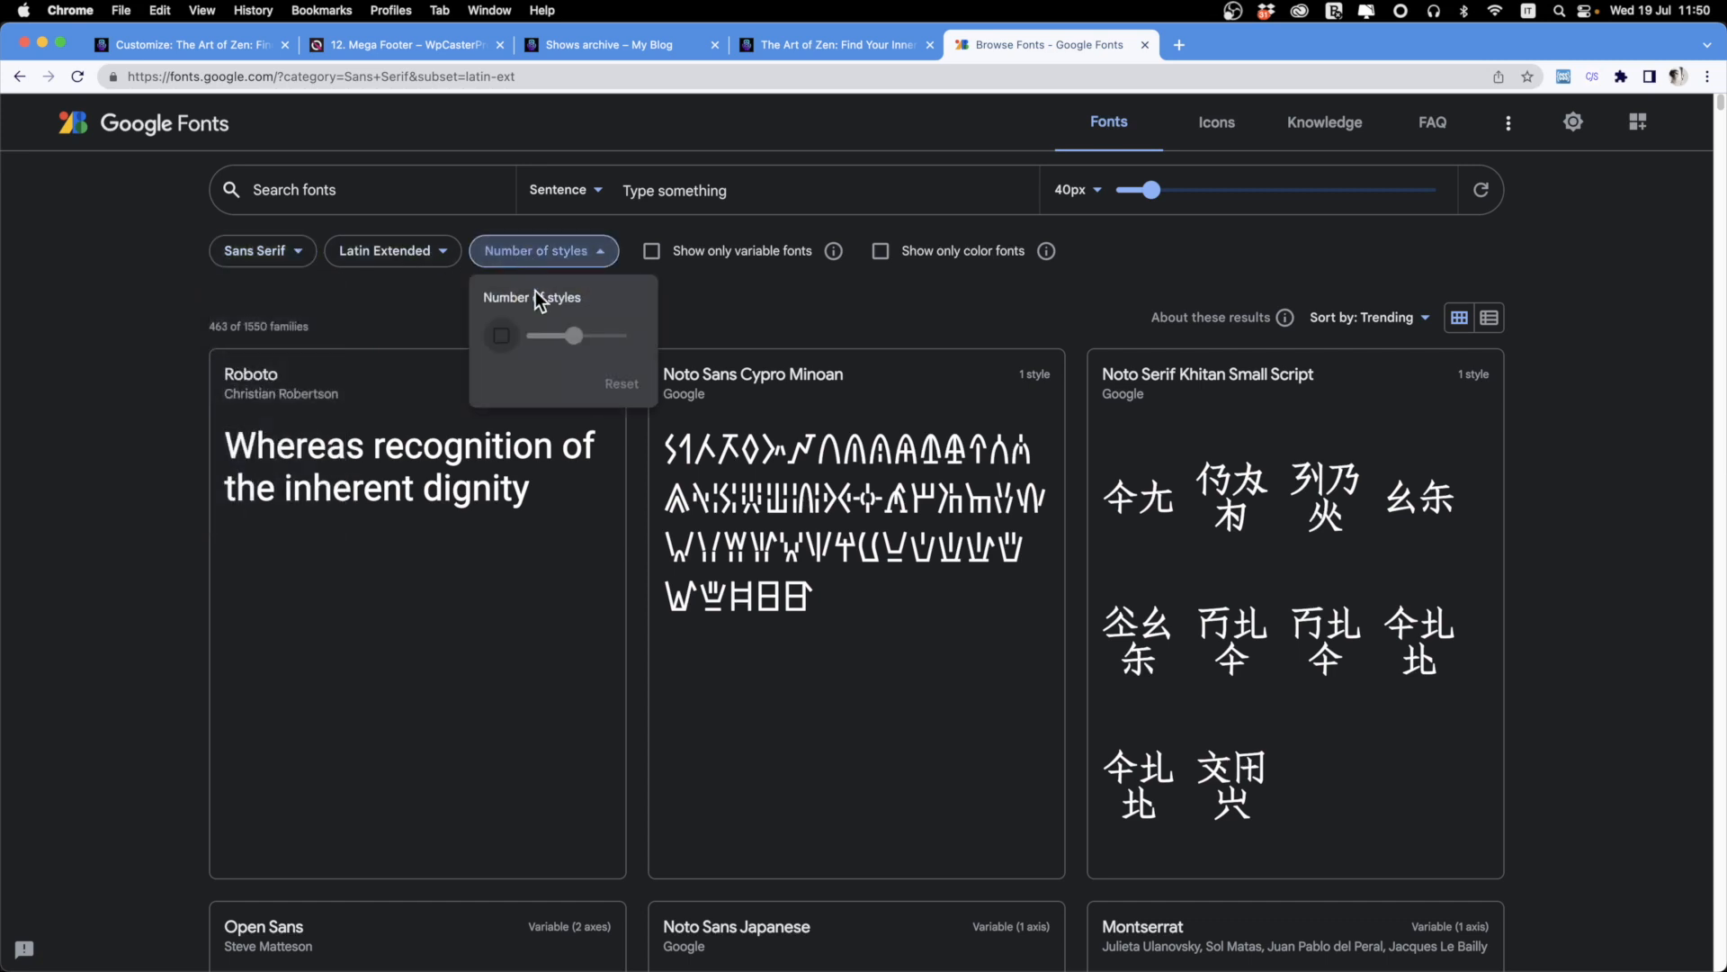
pyautogui.click(802, 329)
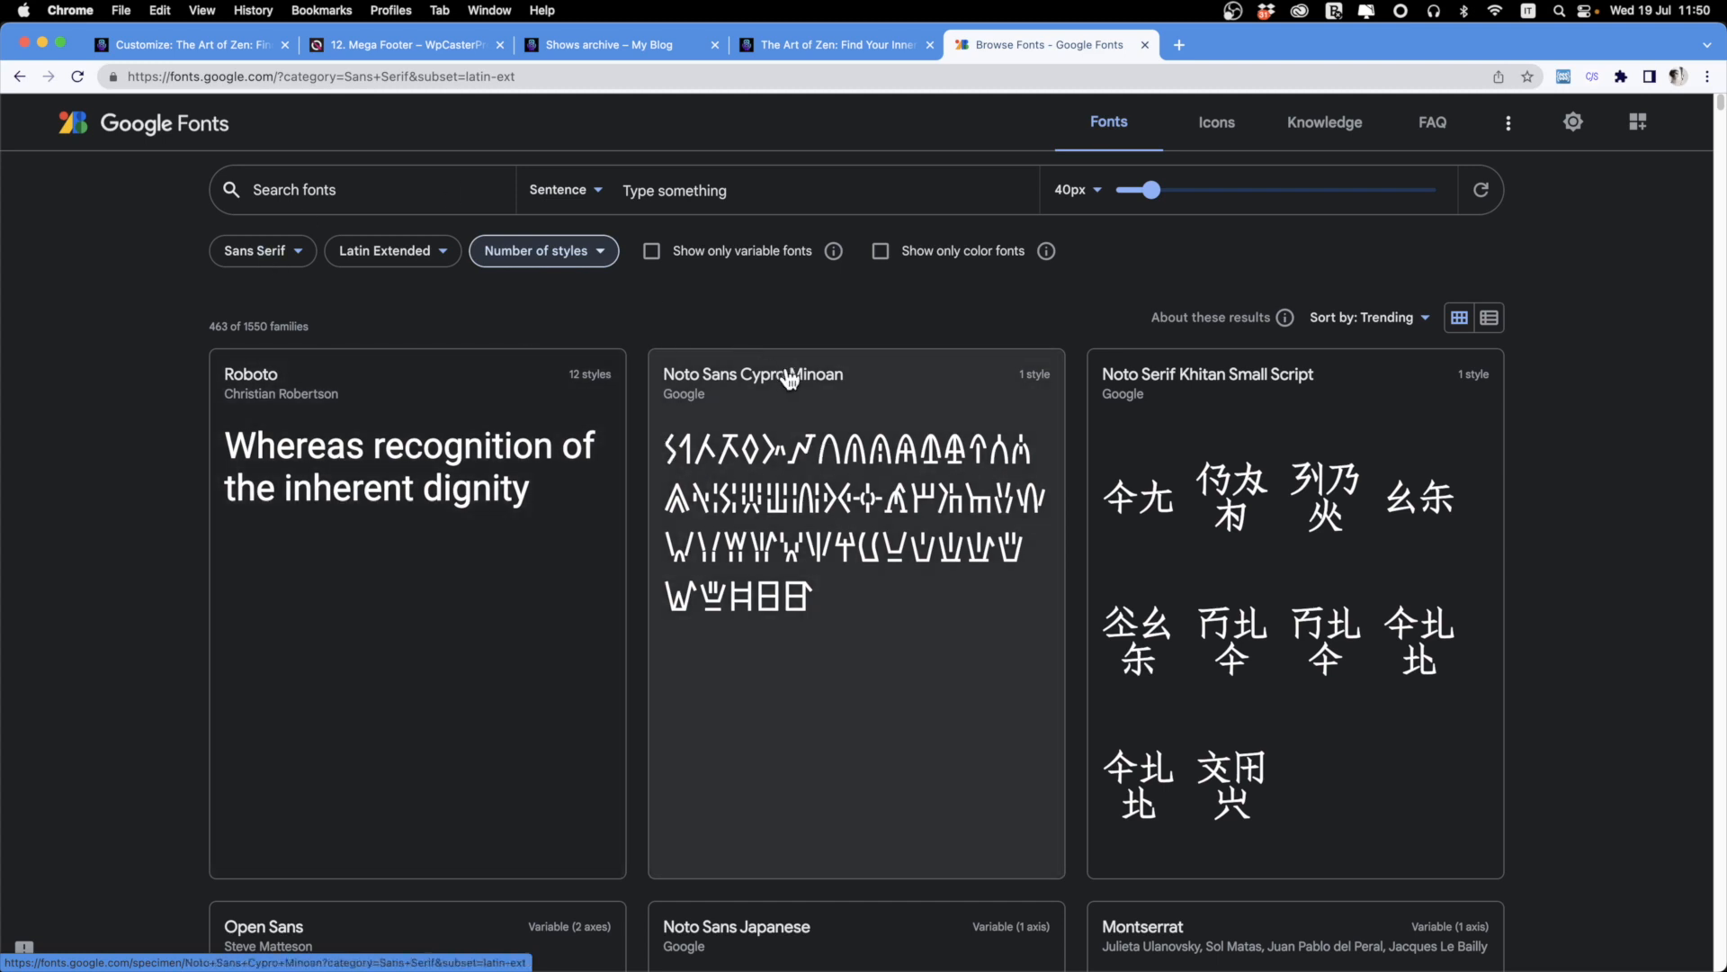
pyautogui.click(653, 255)
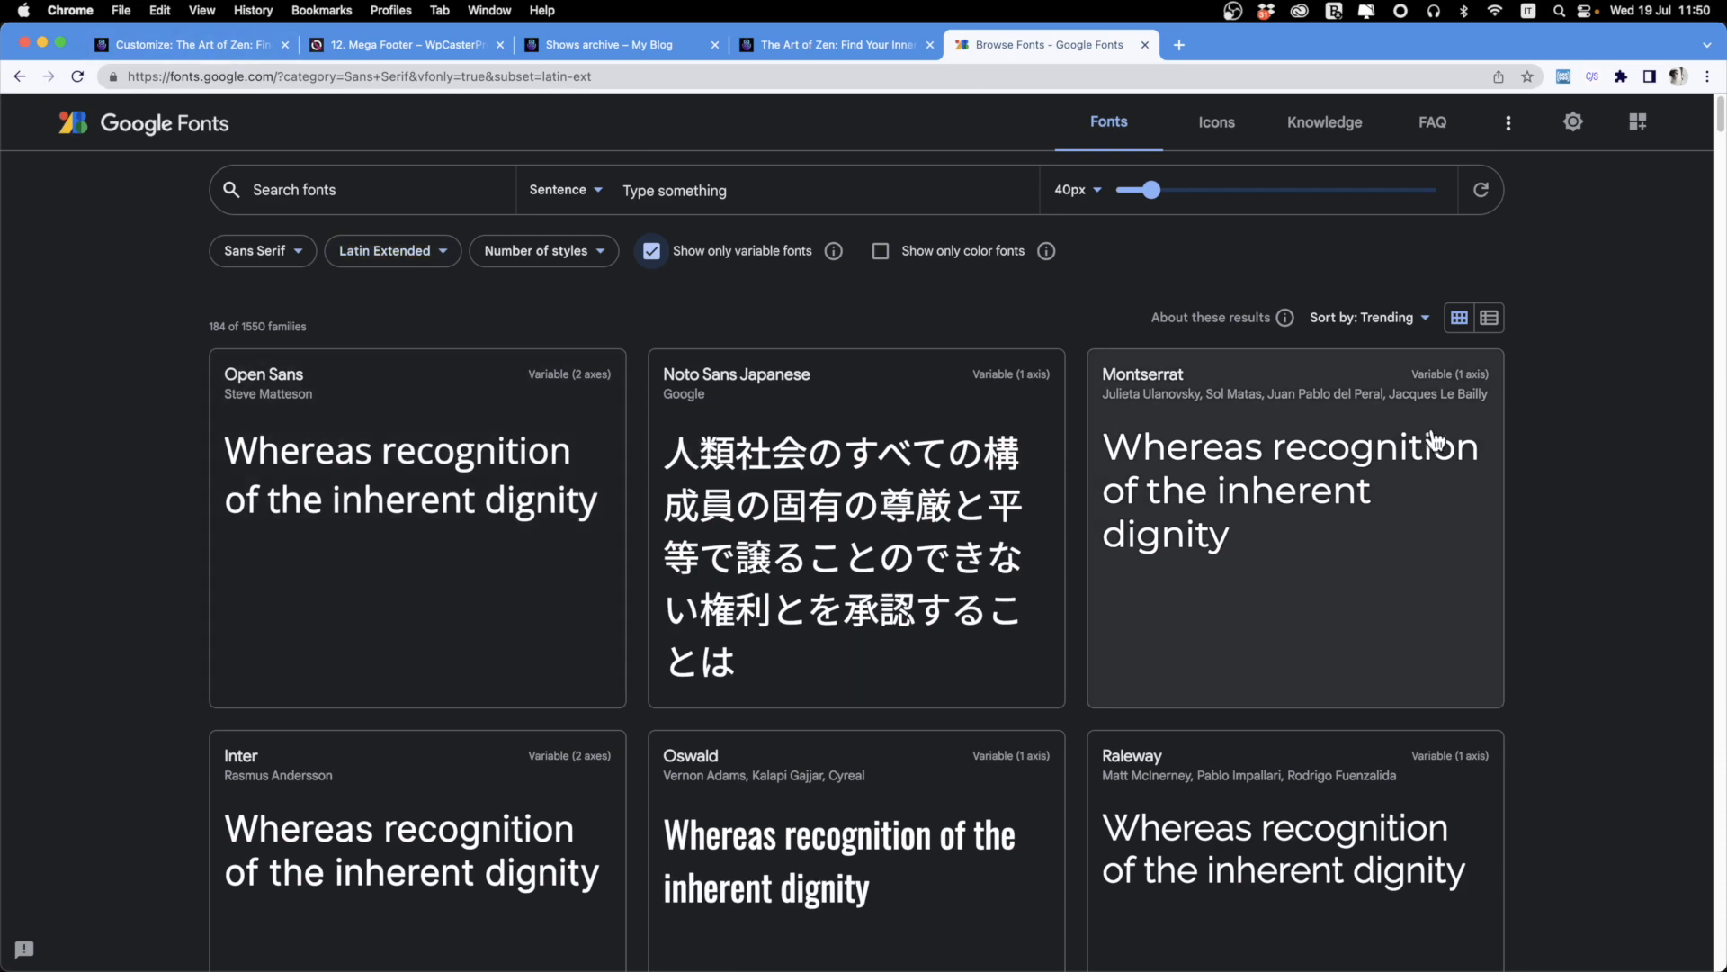
pyautogui.scroll(-10, 848, 571)
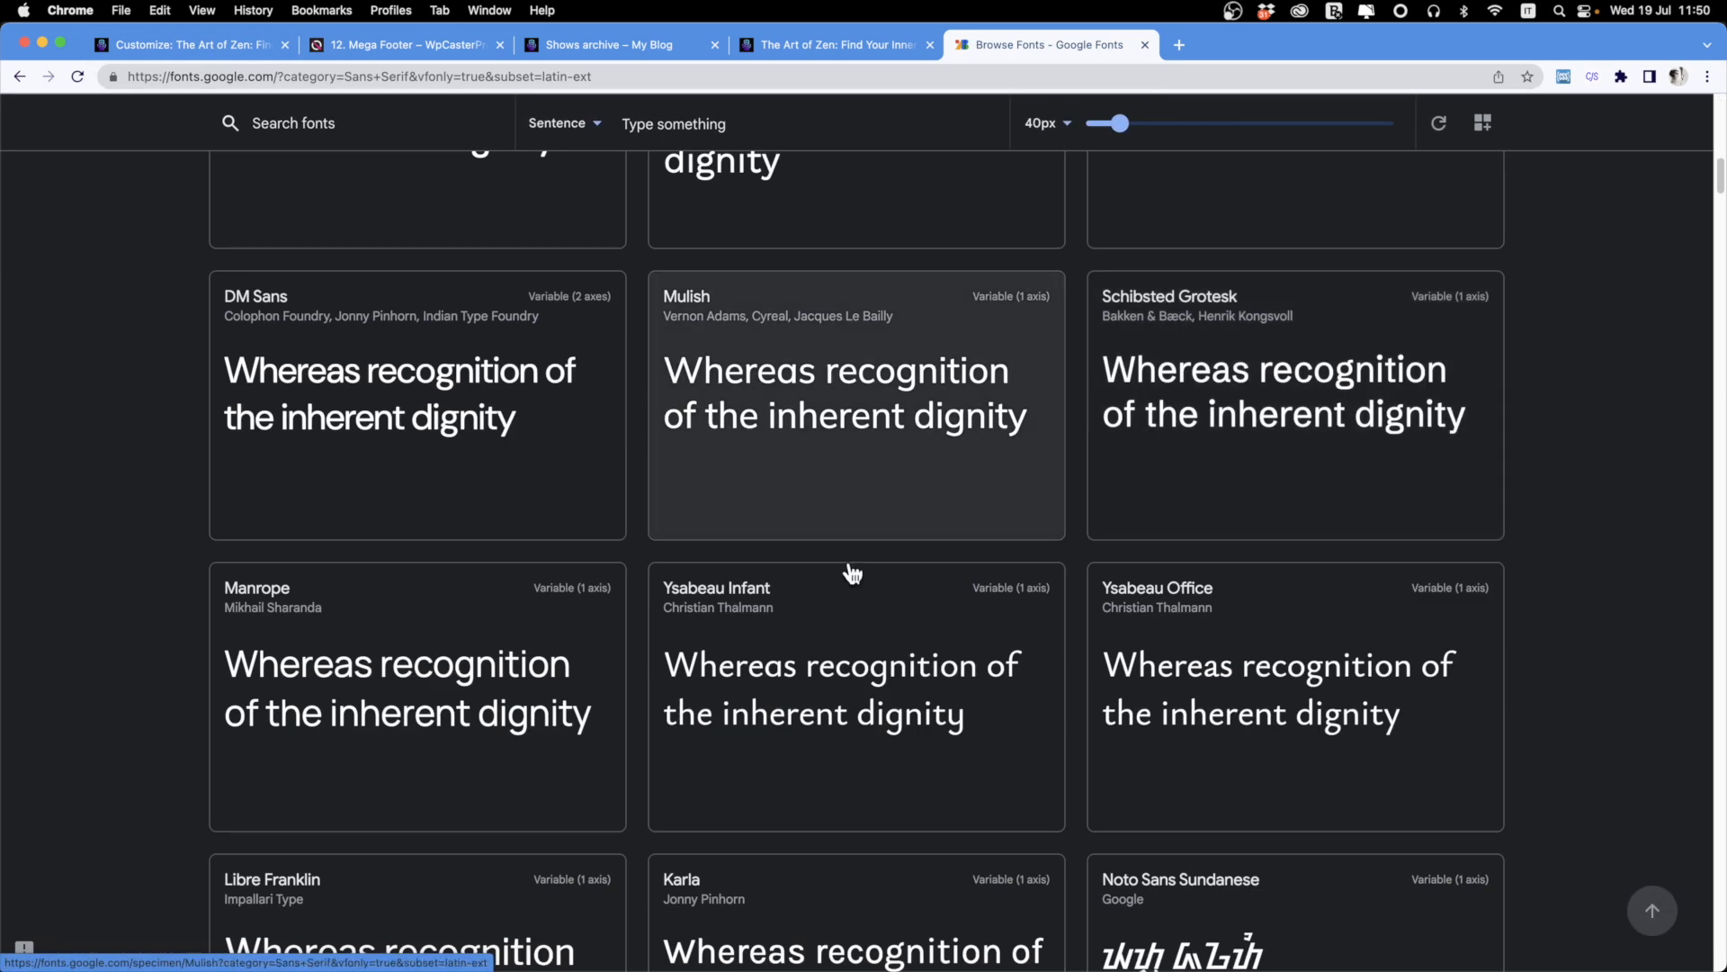
# Return to the WordPress customizer, bring the episode transcript into the preview and set the Contents font family to Montserrat.
pyautogui.click(189, 47)
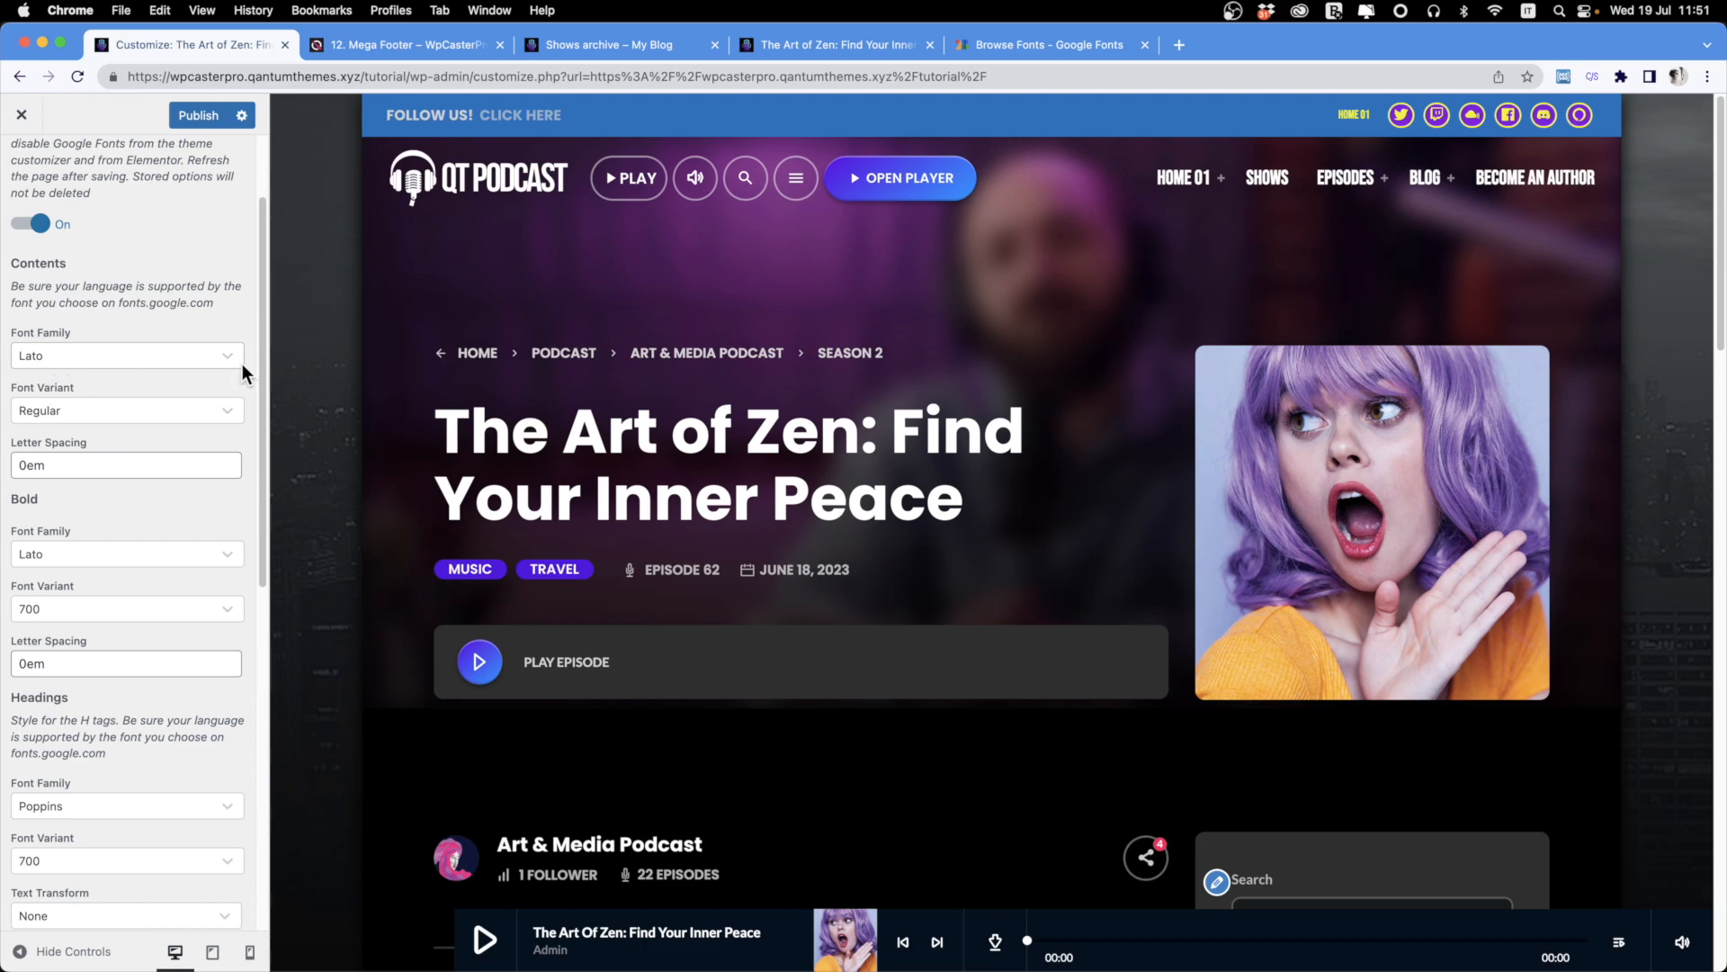
pyautogui.scroll(-13, 514, 592)
pyautogui.scroll(8, 515, 592)
pyautogui.scroll(-4, 520, 585)
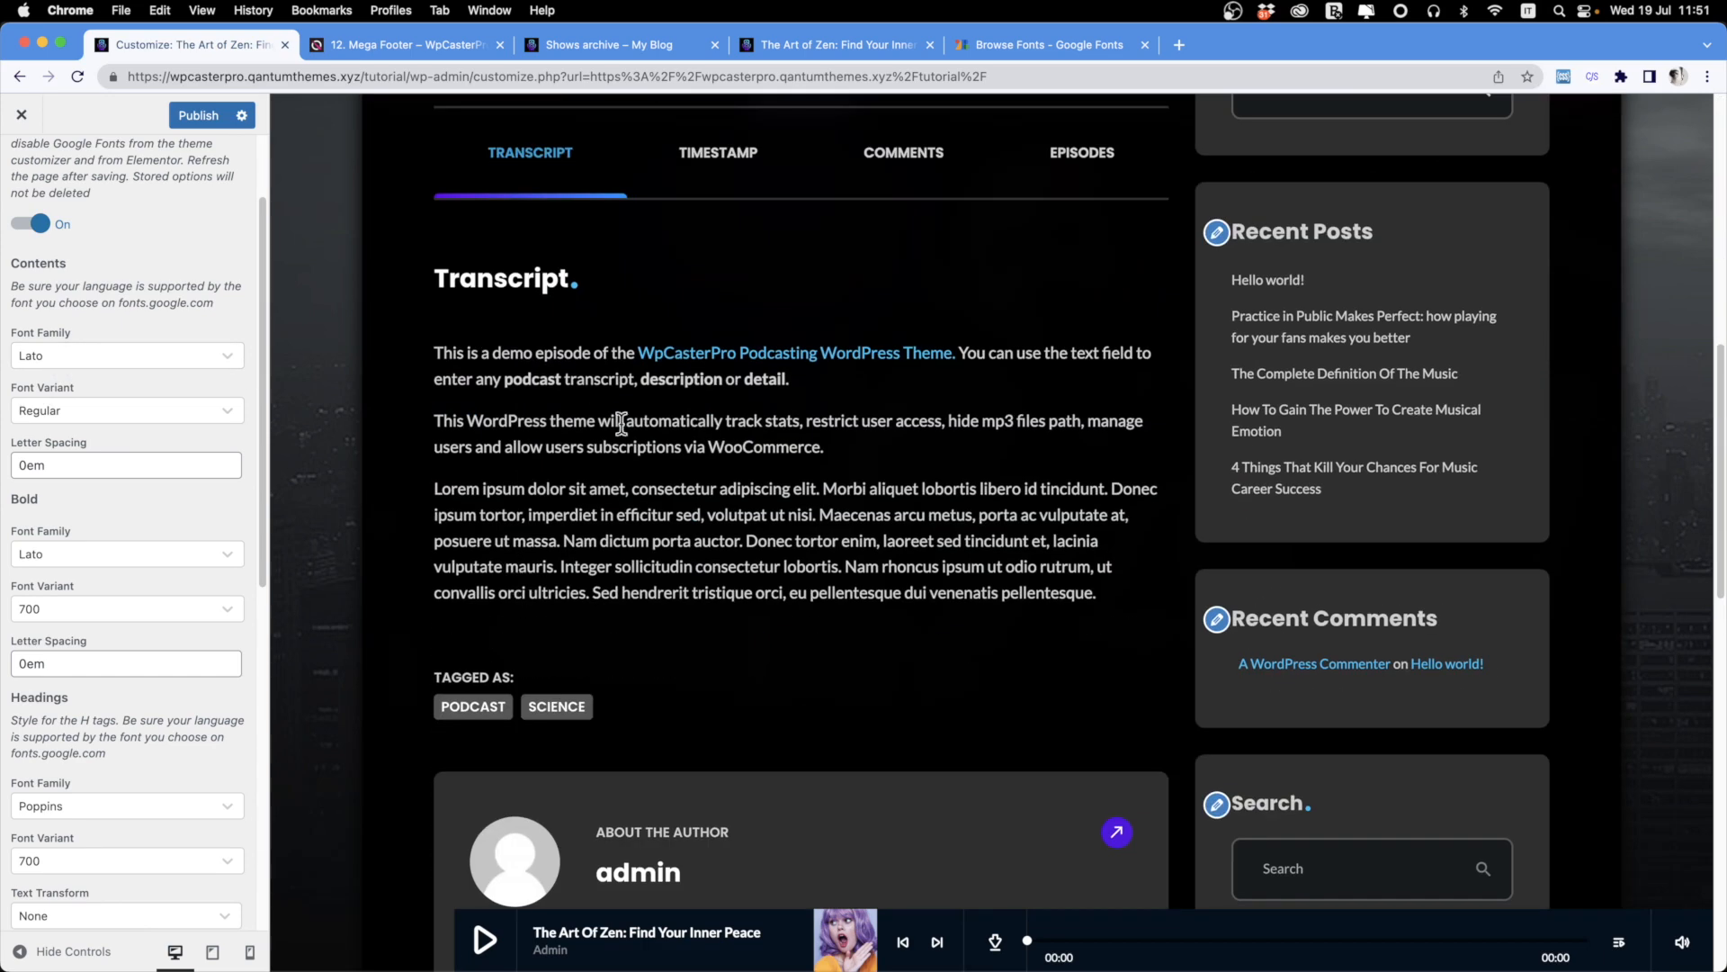
pyautogui.click(59, 360)
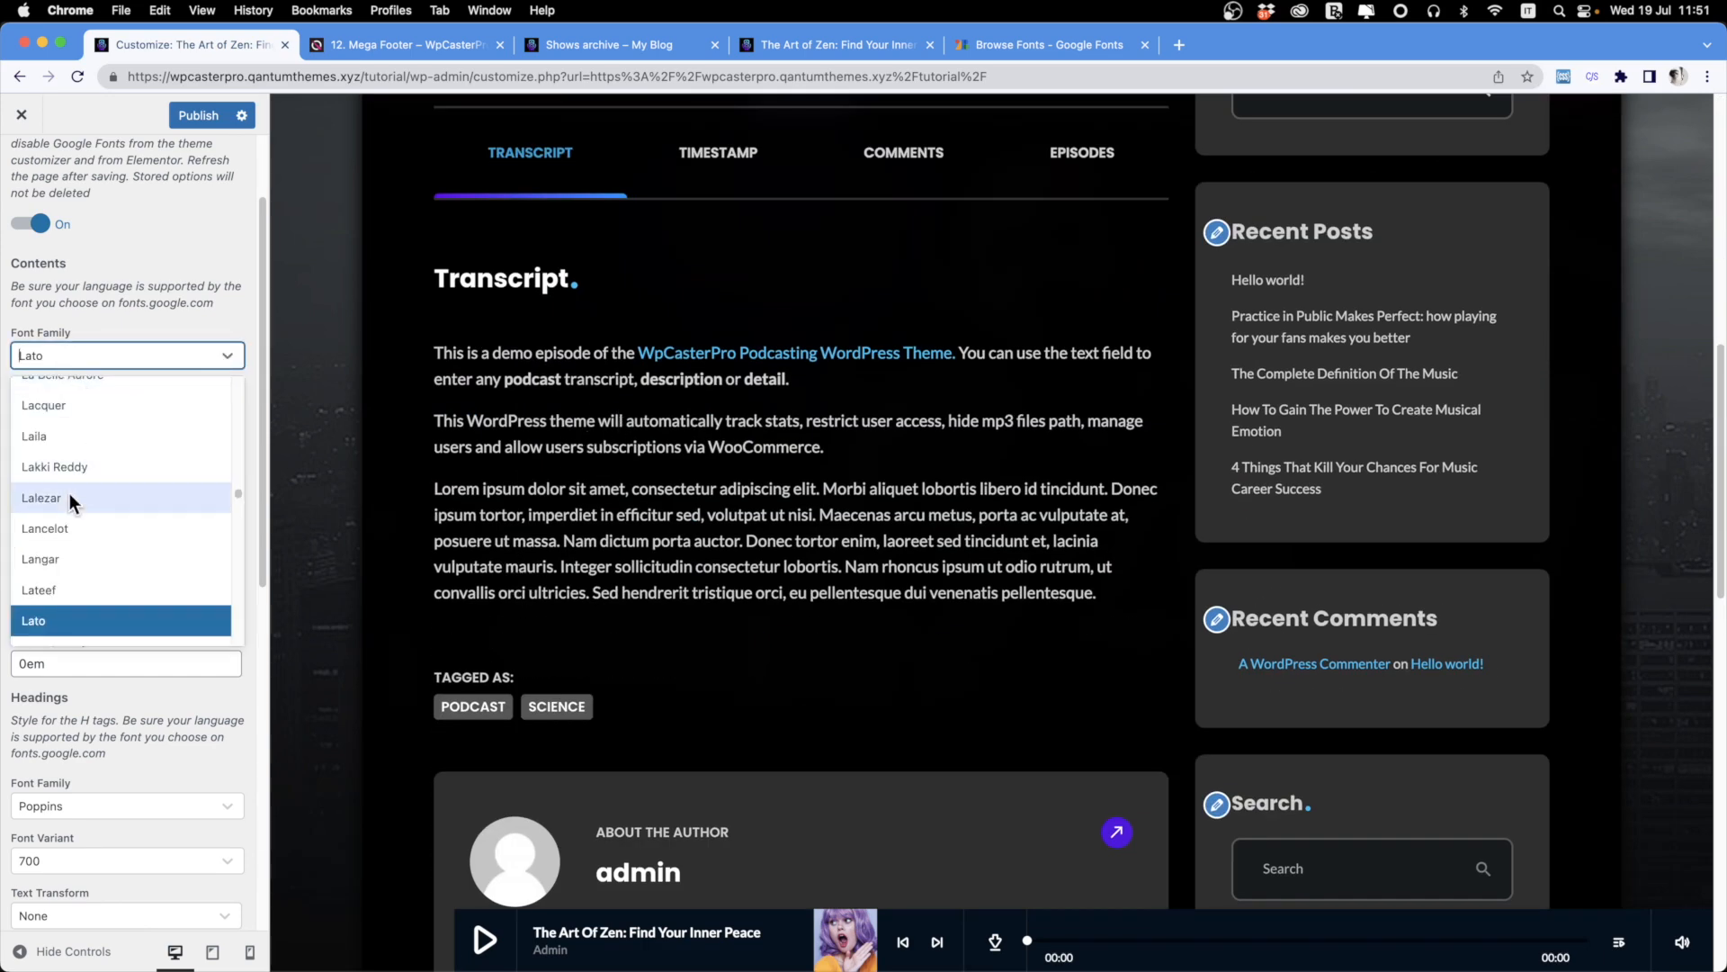
pyautogui.click(45, 354)
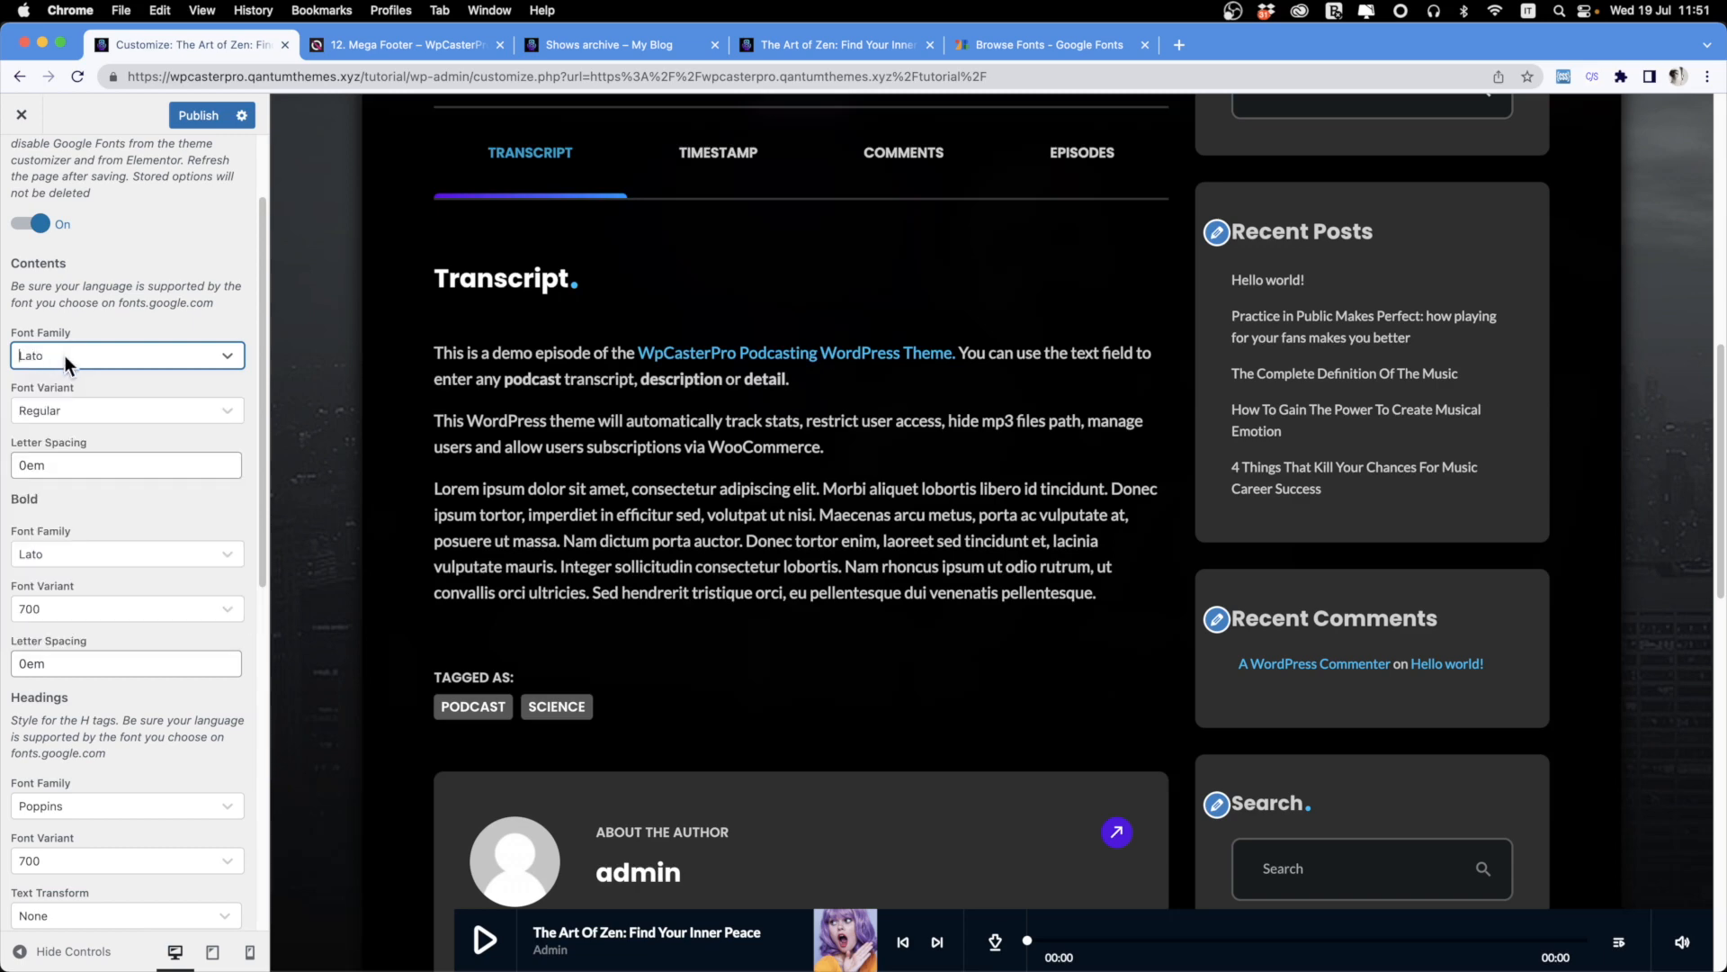
pyautogui.click(67, 355)
pyautogui.write('MONTSE')
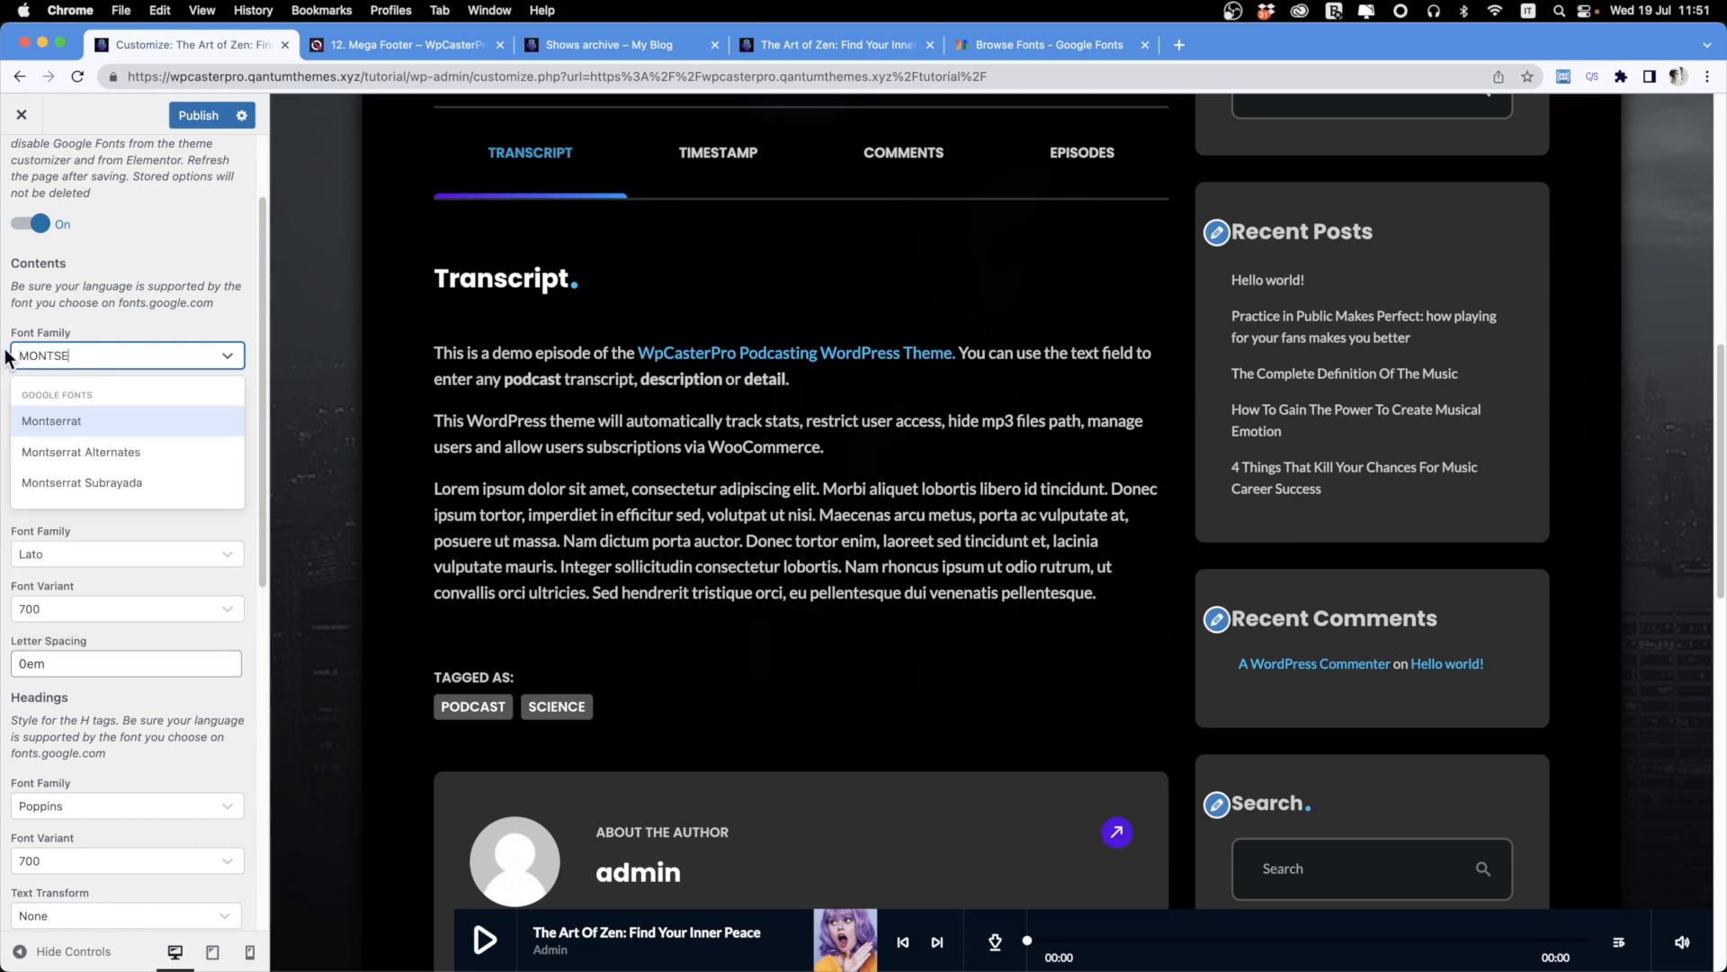
pyautogui.click(72, 417)
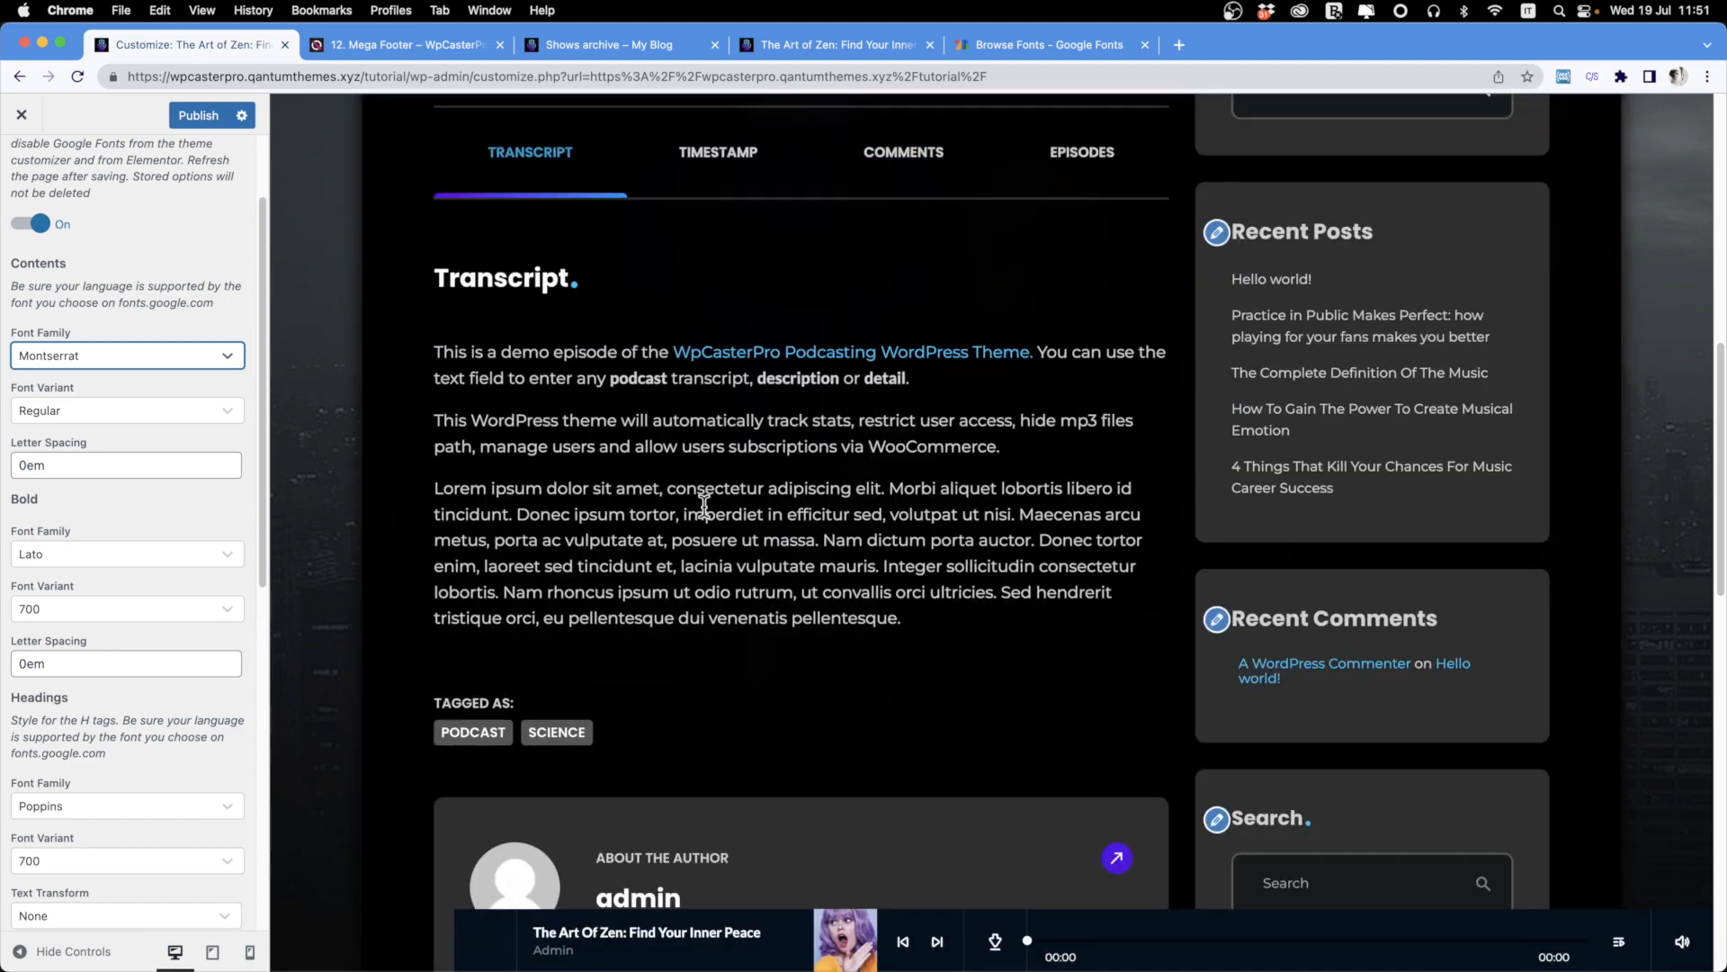
pyautogui.scroll(3, 37, 160)
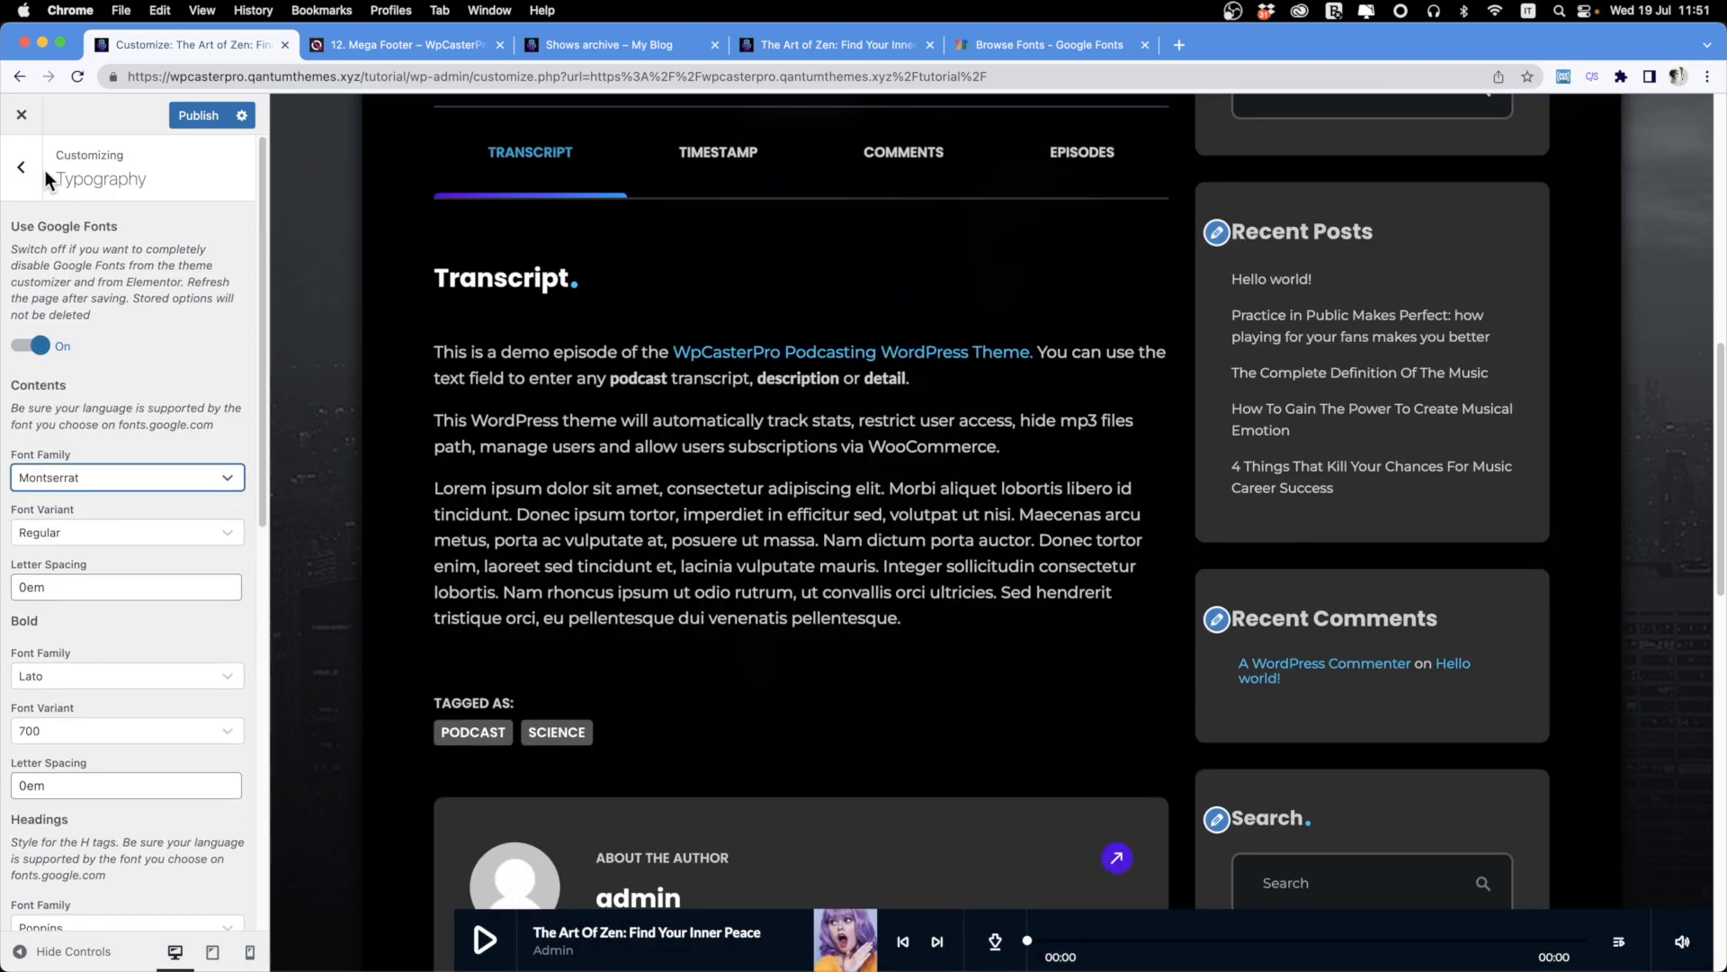
pyautogui.click(43, 170)
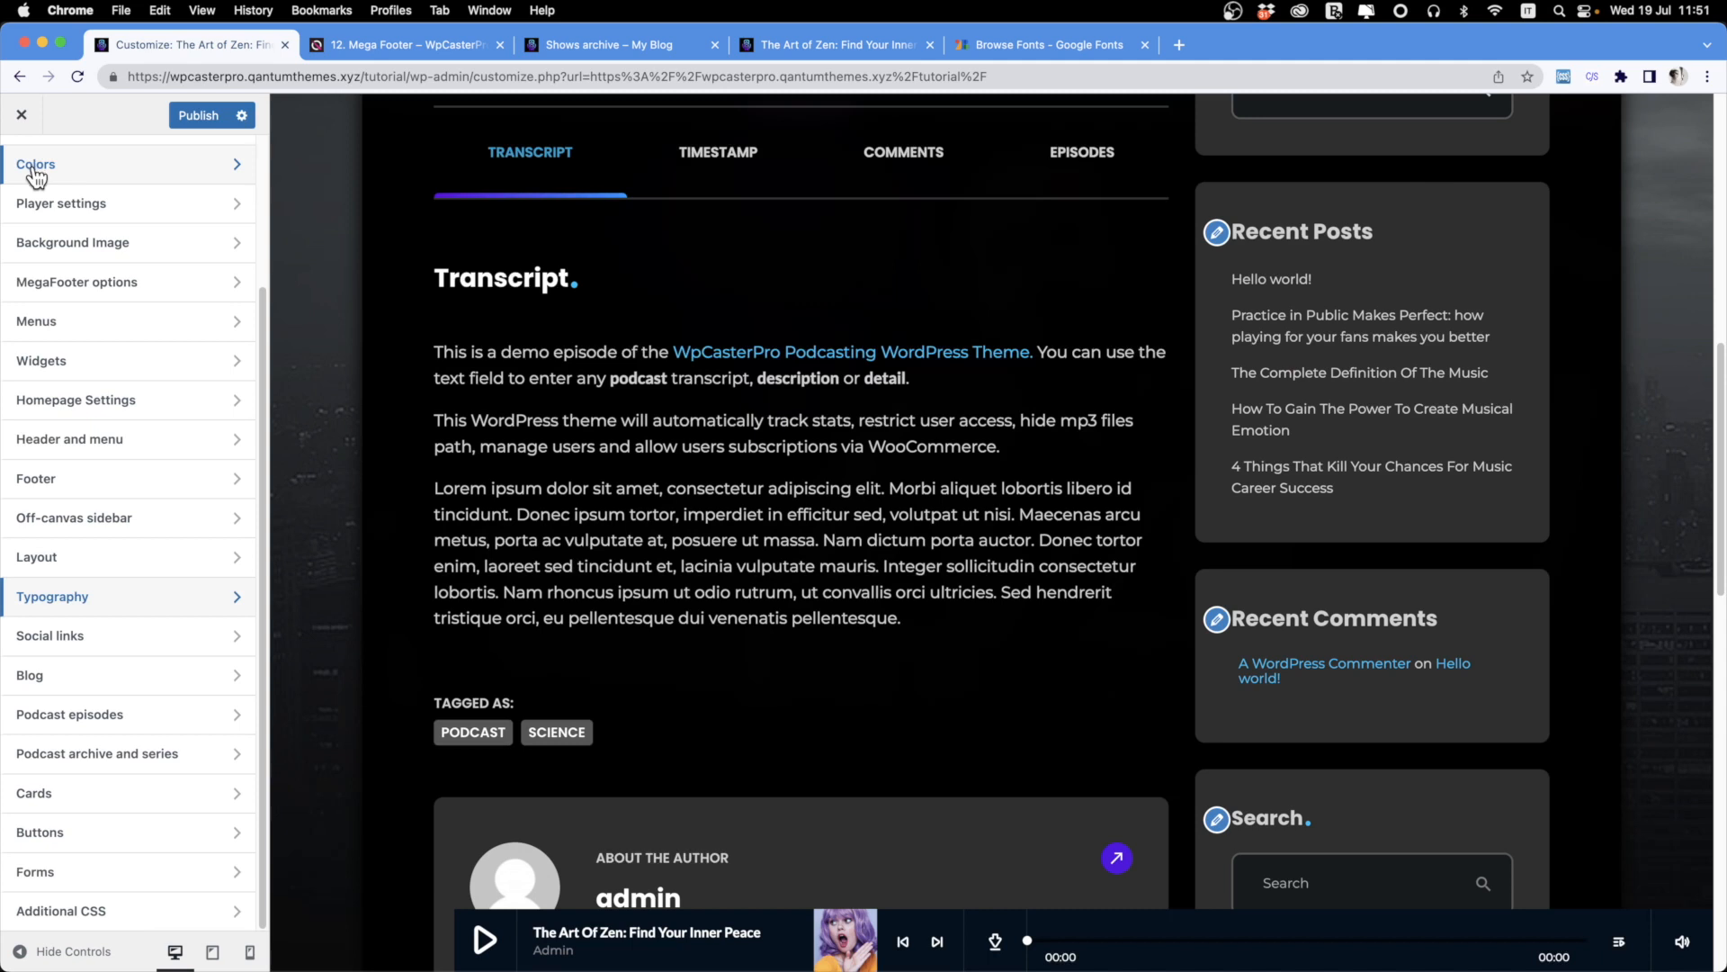
# Look through the social links settings, including the Twitter link, and return to the customizer's section list.
pyautogui.click(135, 649)
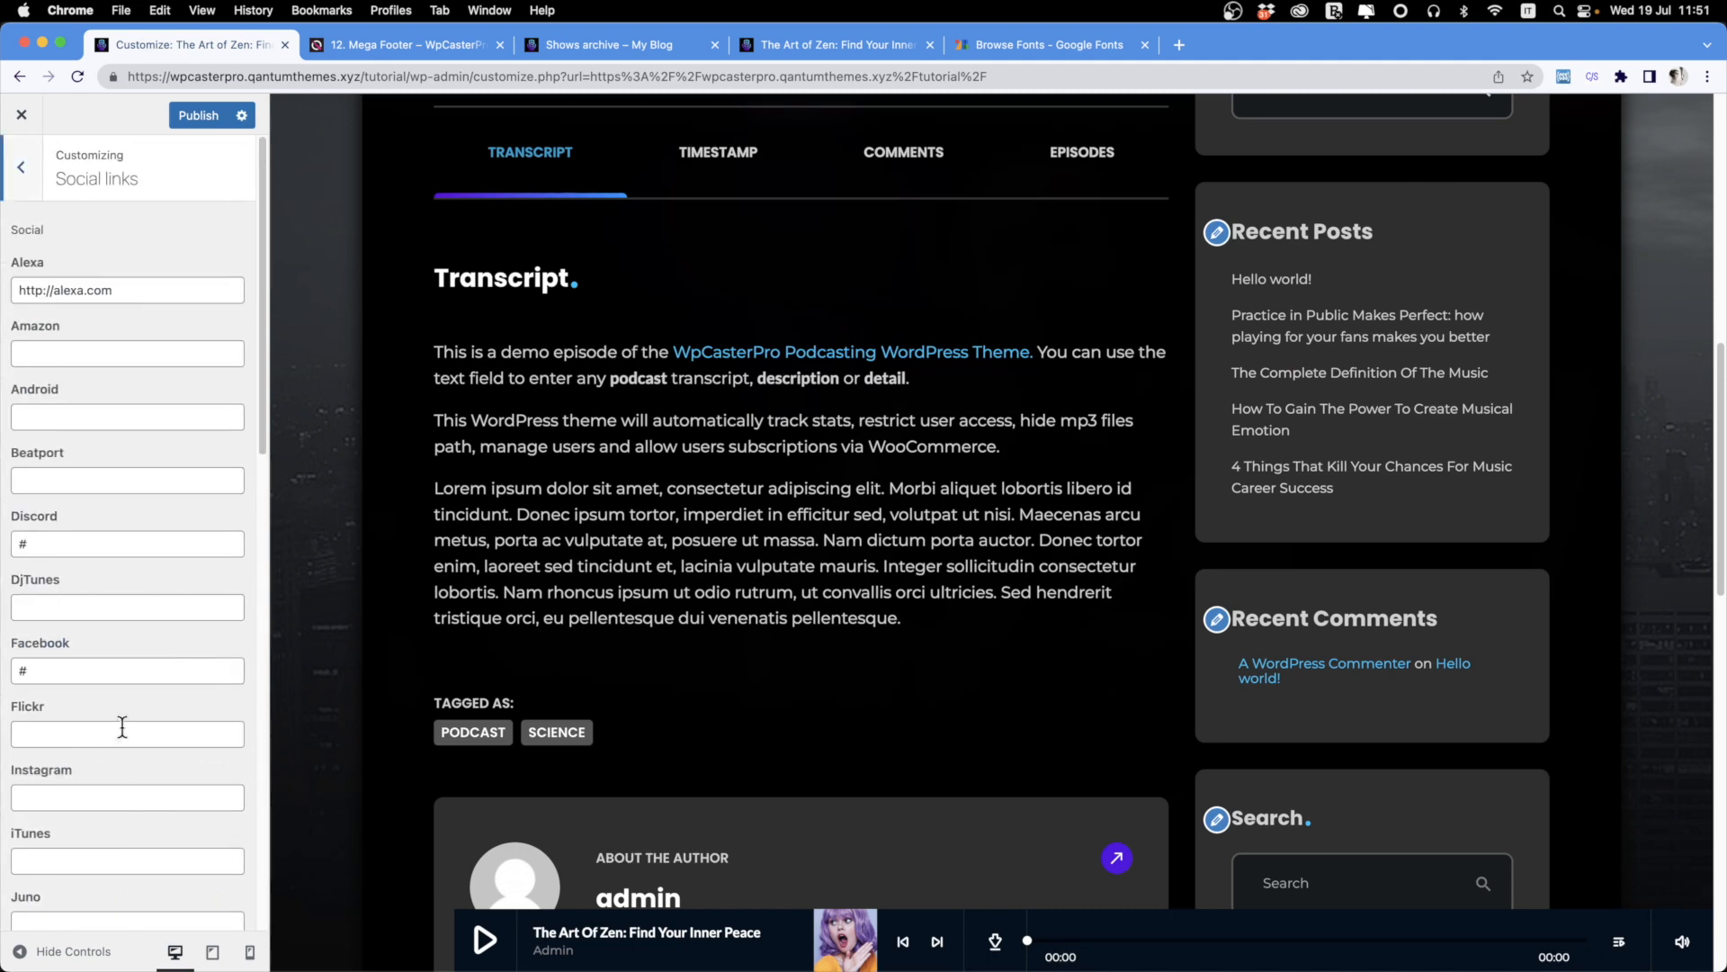
pyautogui.scroll(-15, 122, 727)
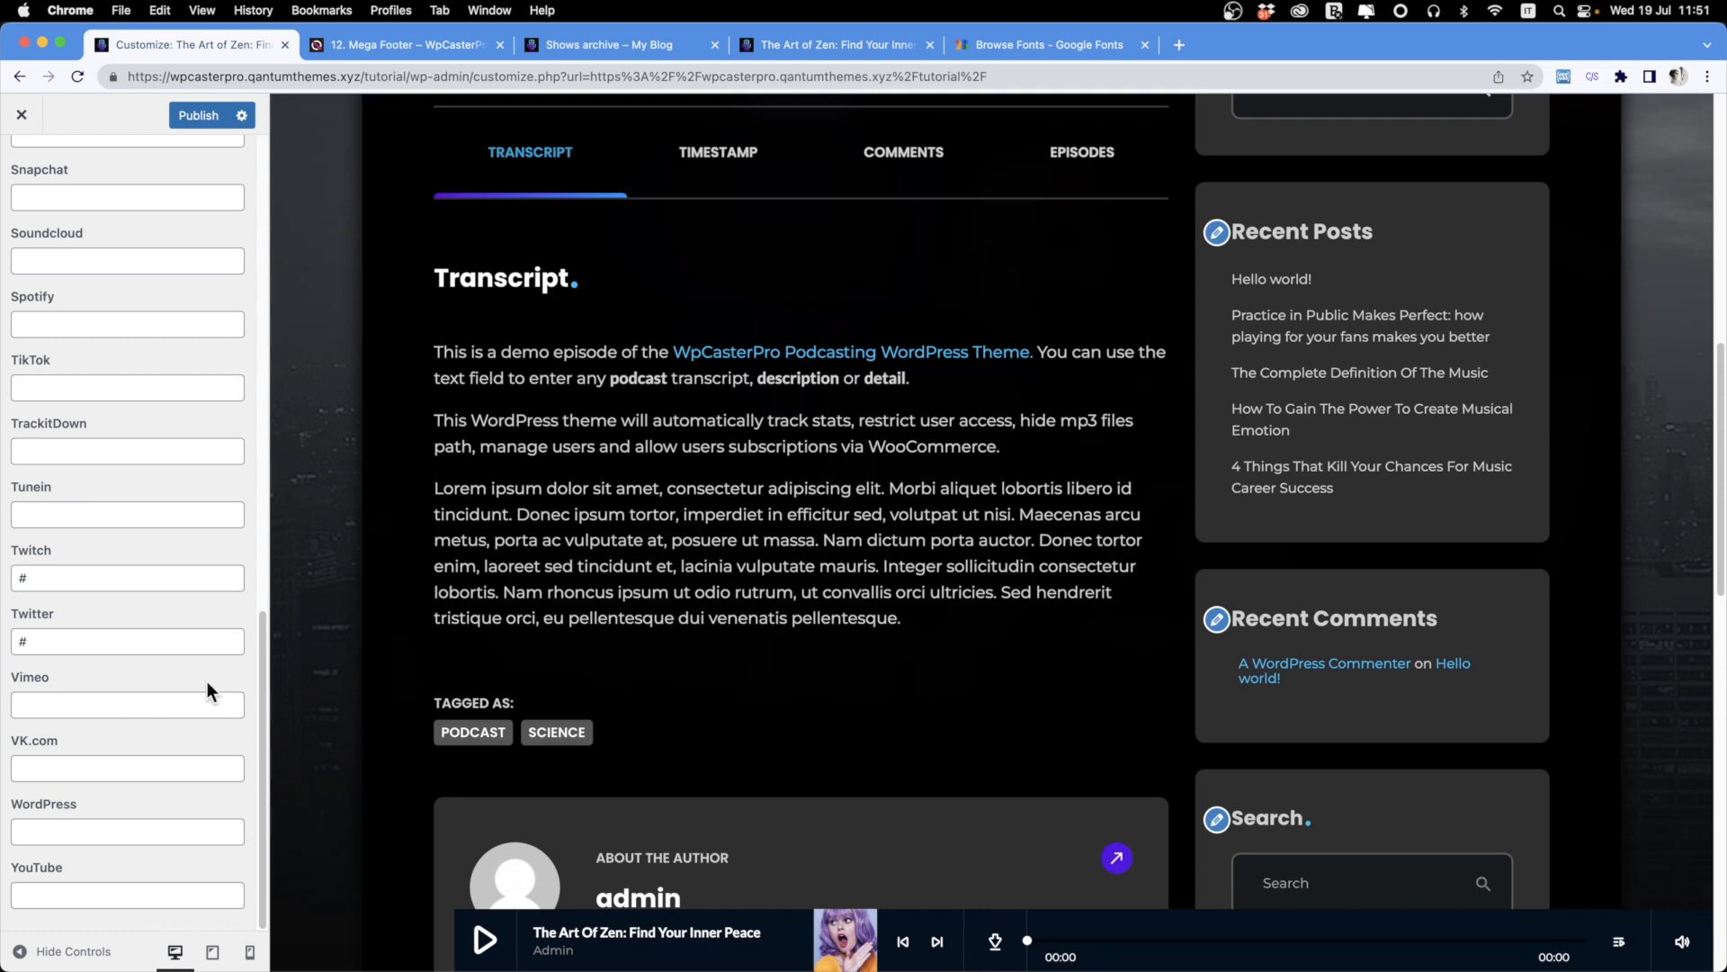
pyautogui.click(39, 644)
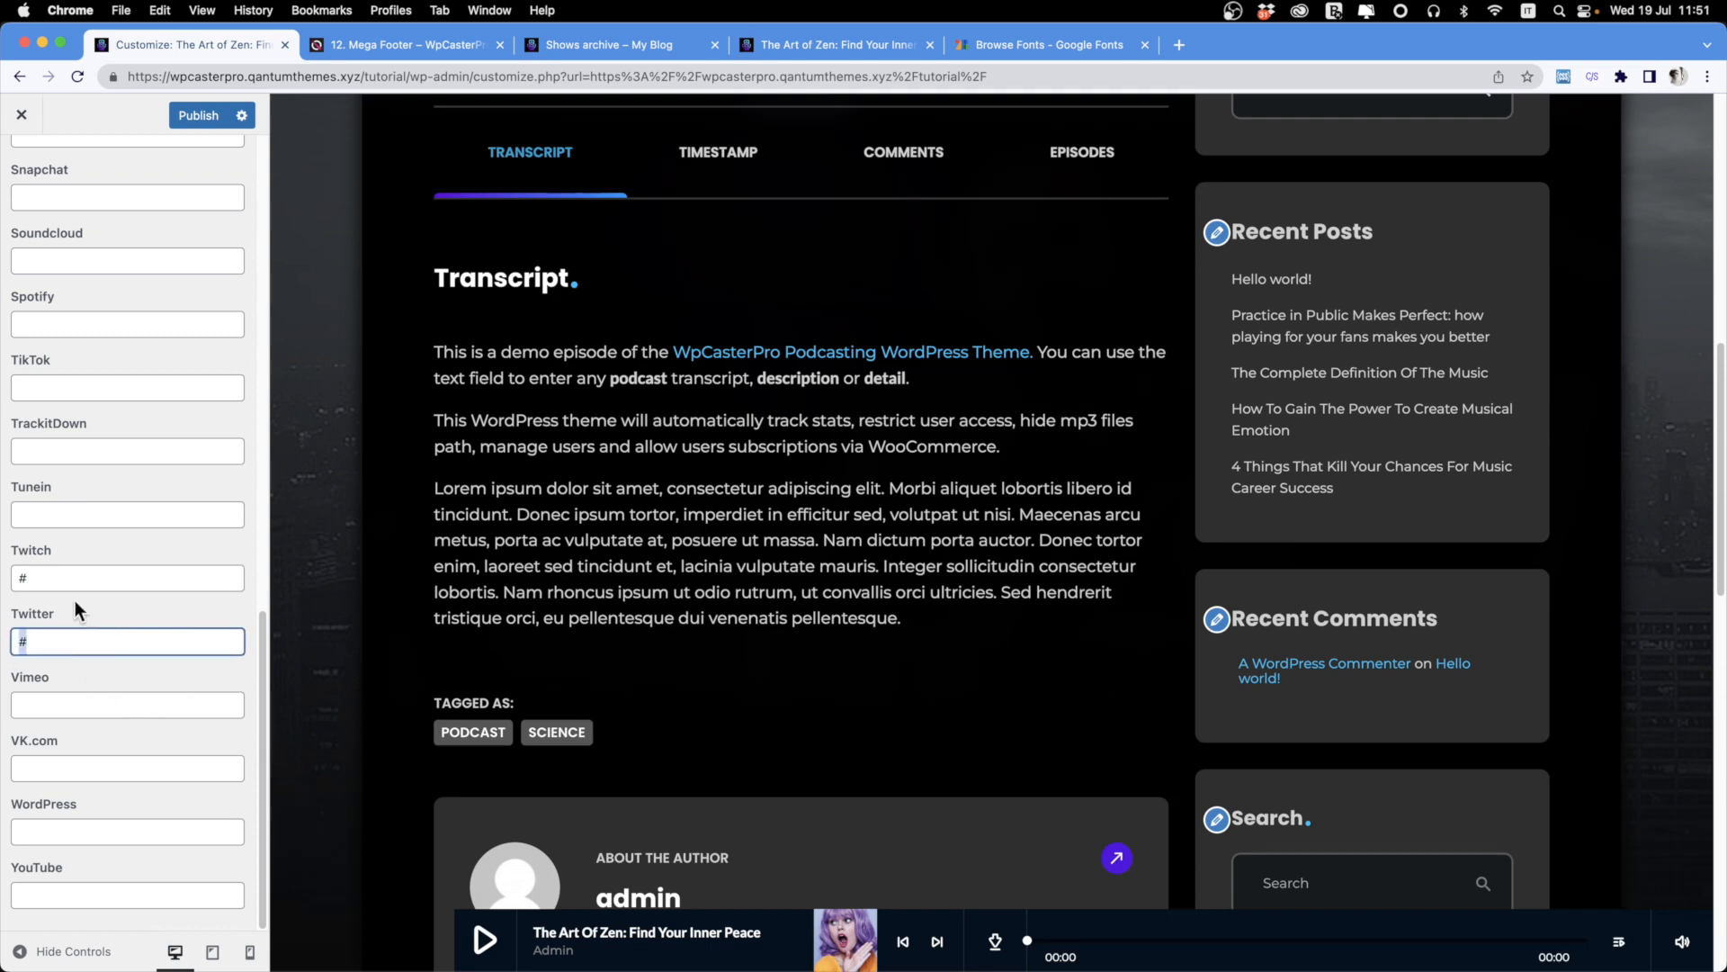
pyautogui.scroll(15, 76, 558)
pyautogui.click(20, 194)
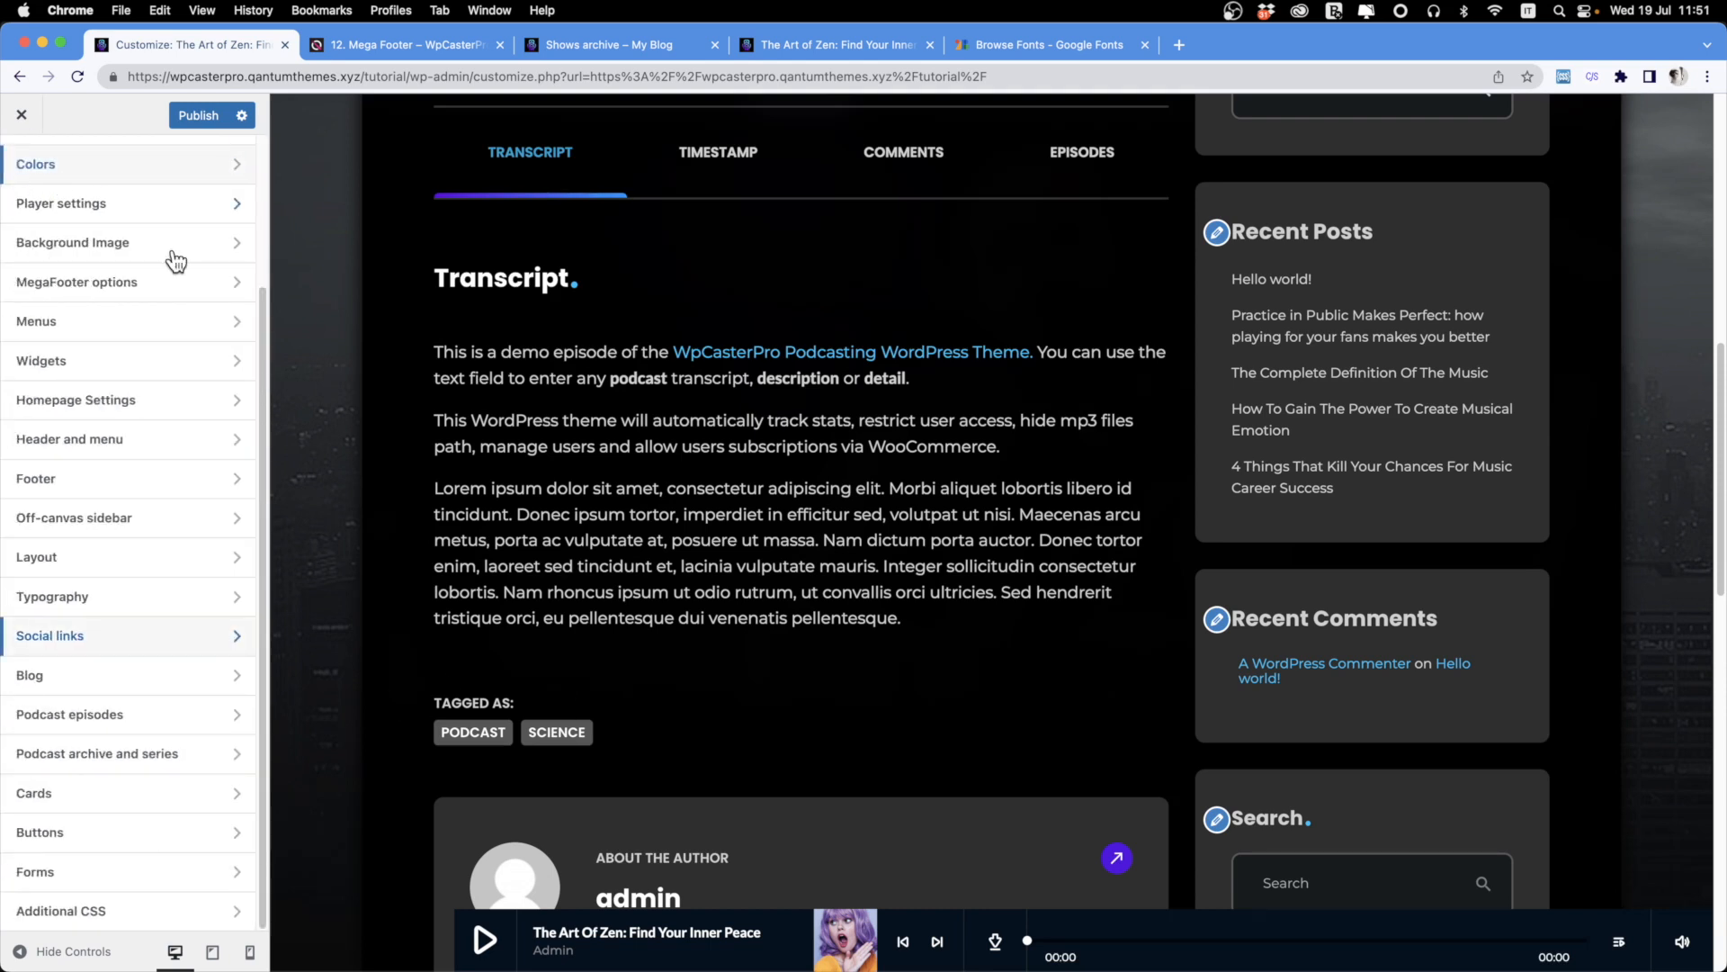
# Open the Blog settings and load the Practice in Public Makes Perfect post from the Blog row page into the preview.
pyautogui.click(106, 683)
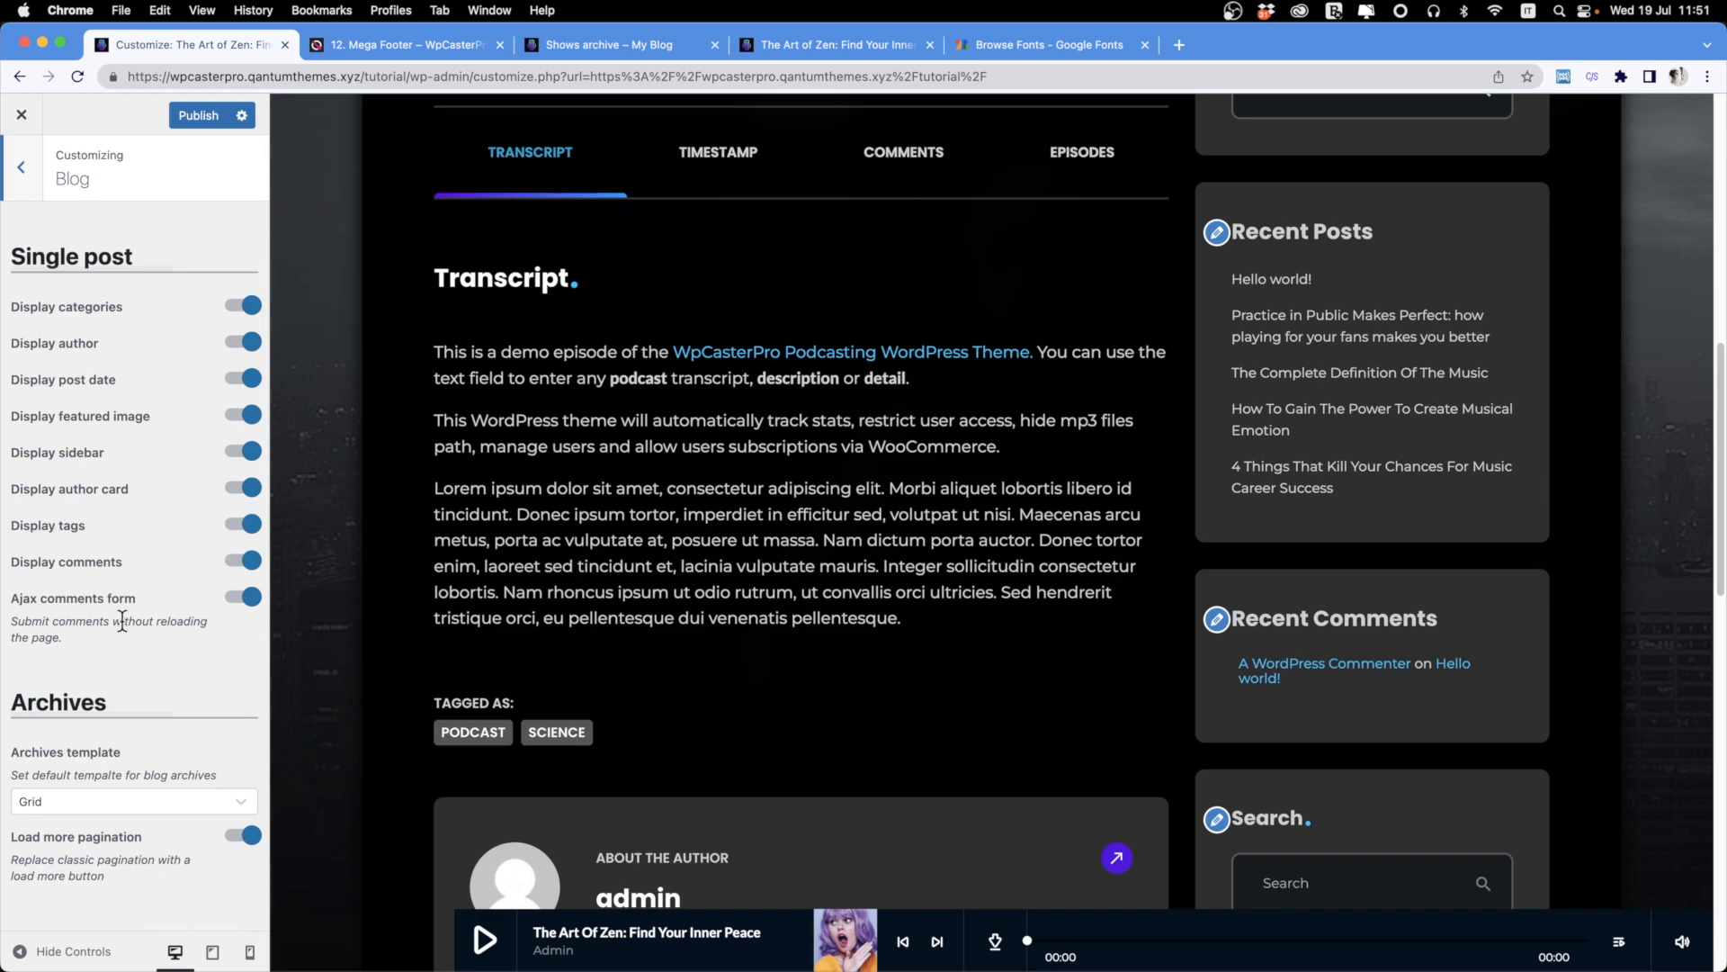
pyautogui.scroll(15, 705, 383)
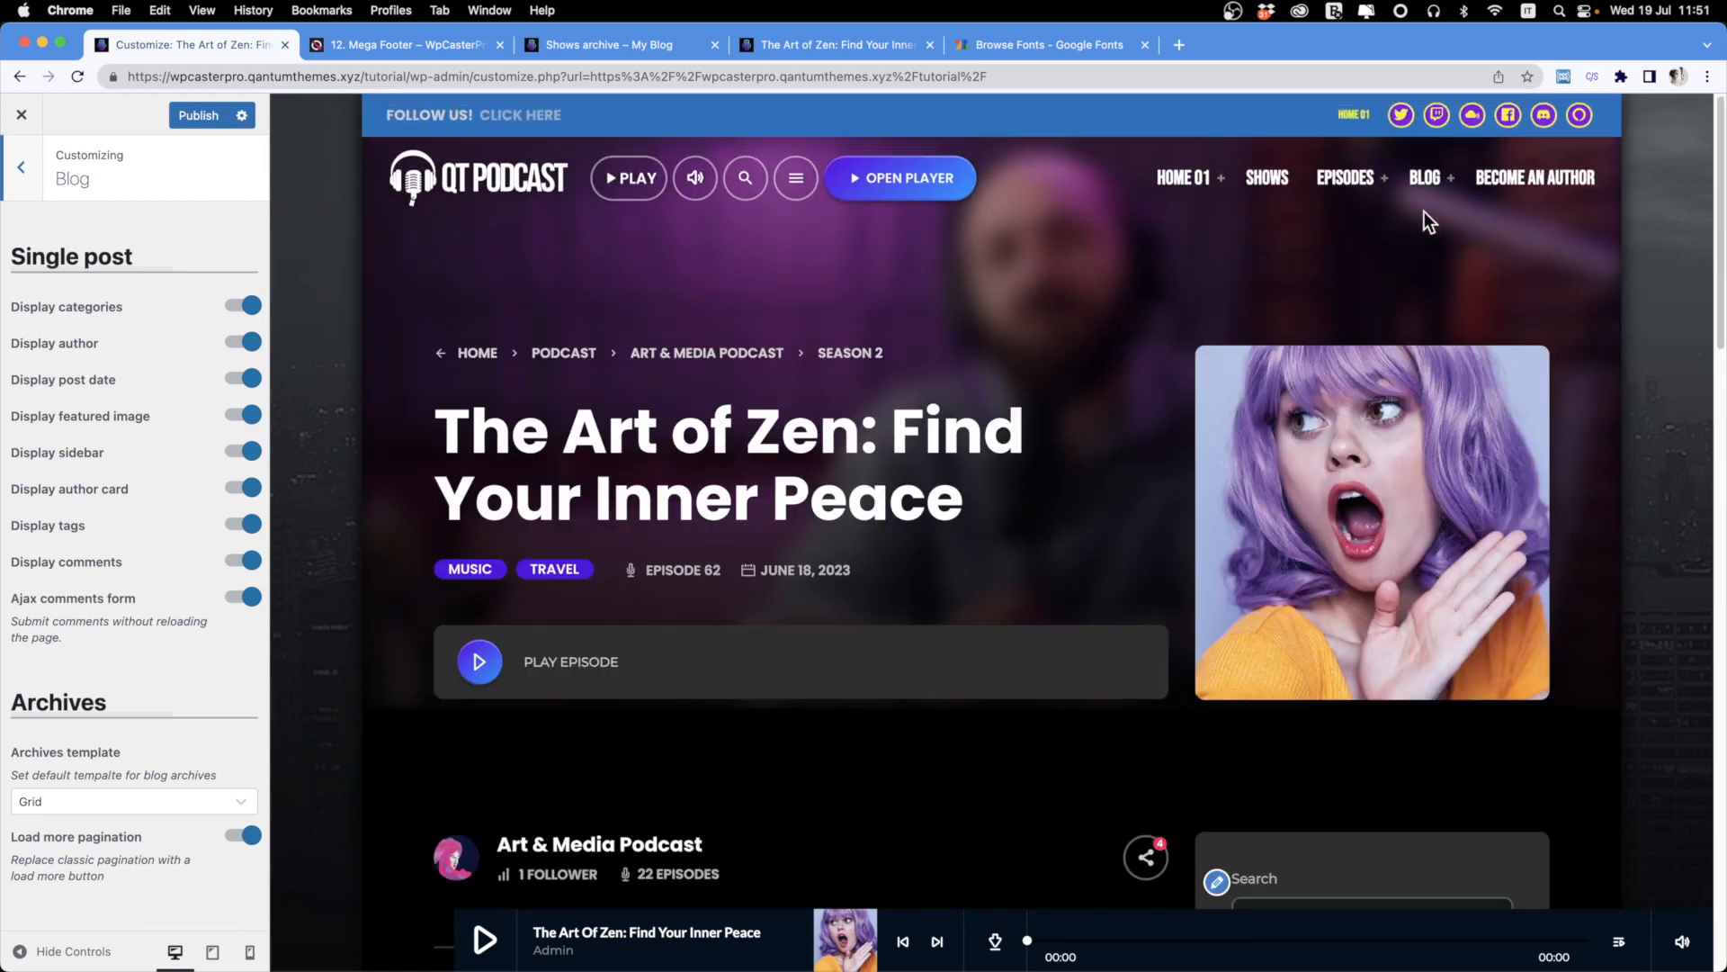
pyautogui.moveTo(1432, 189)
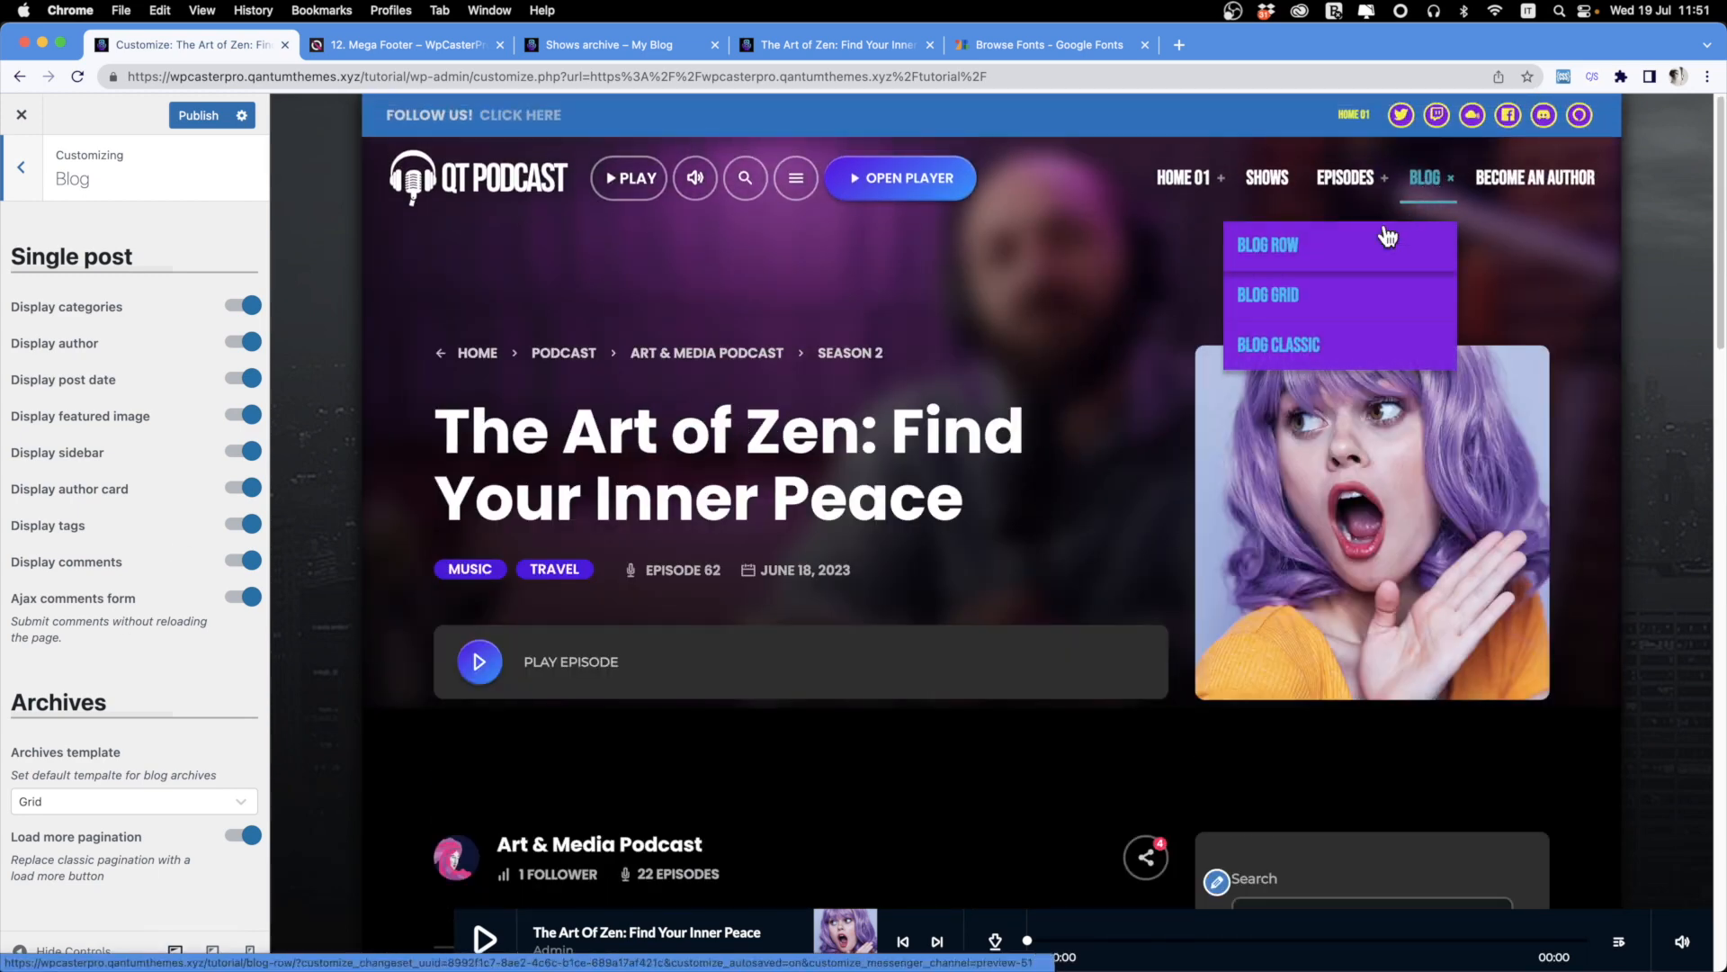
pyautogui.click(1338, 247)
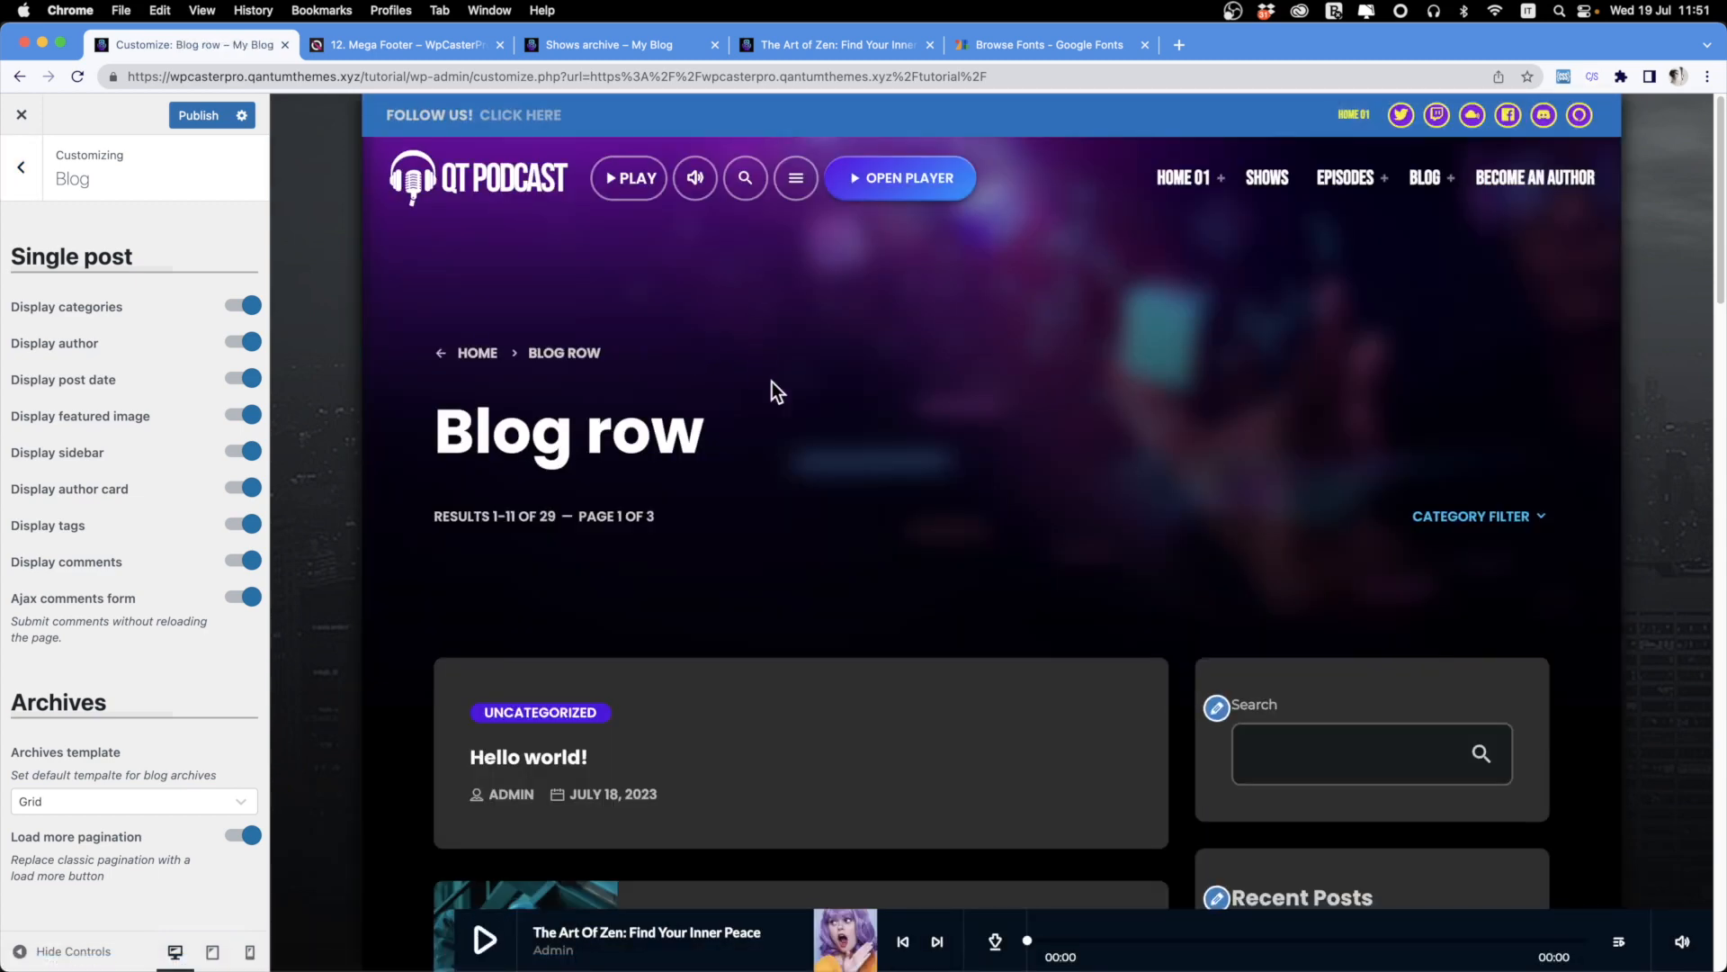
pyautogui.scroll(-5, 656, 631)
pyautogui.click(724, 630)
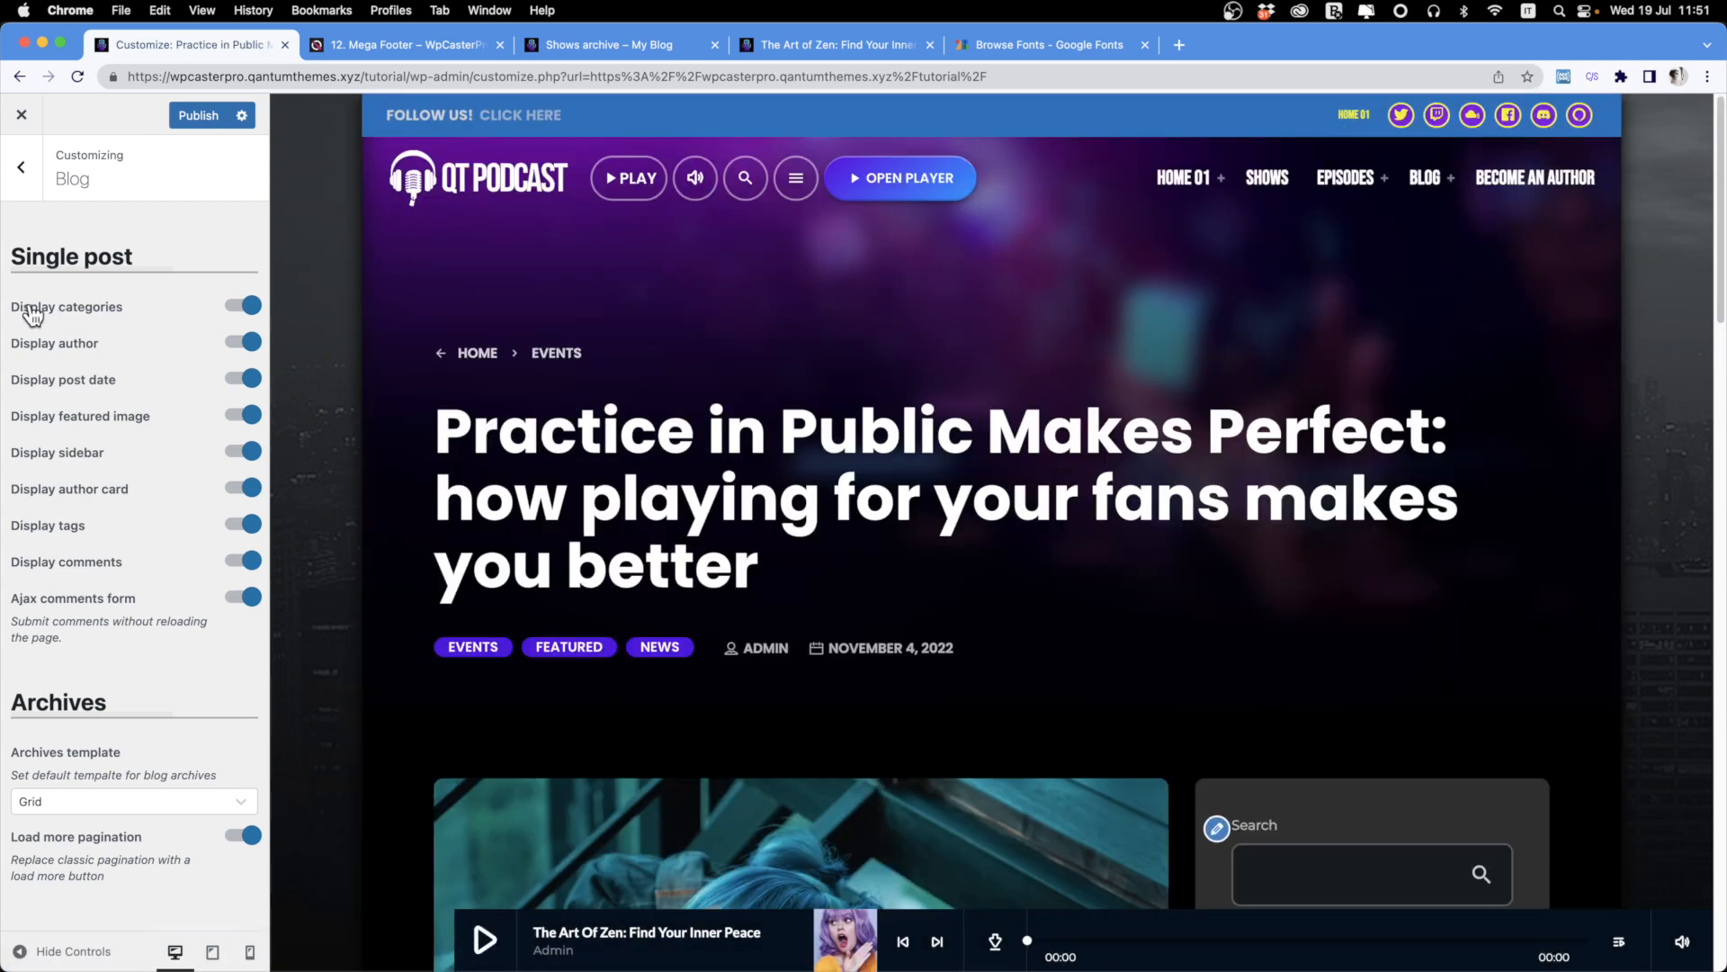
# Hide the categories, author and post date on single posts, and switch the featured image off and back on.
pyautogui.click(252, 308)
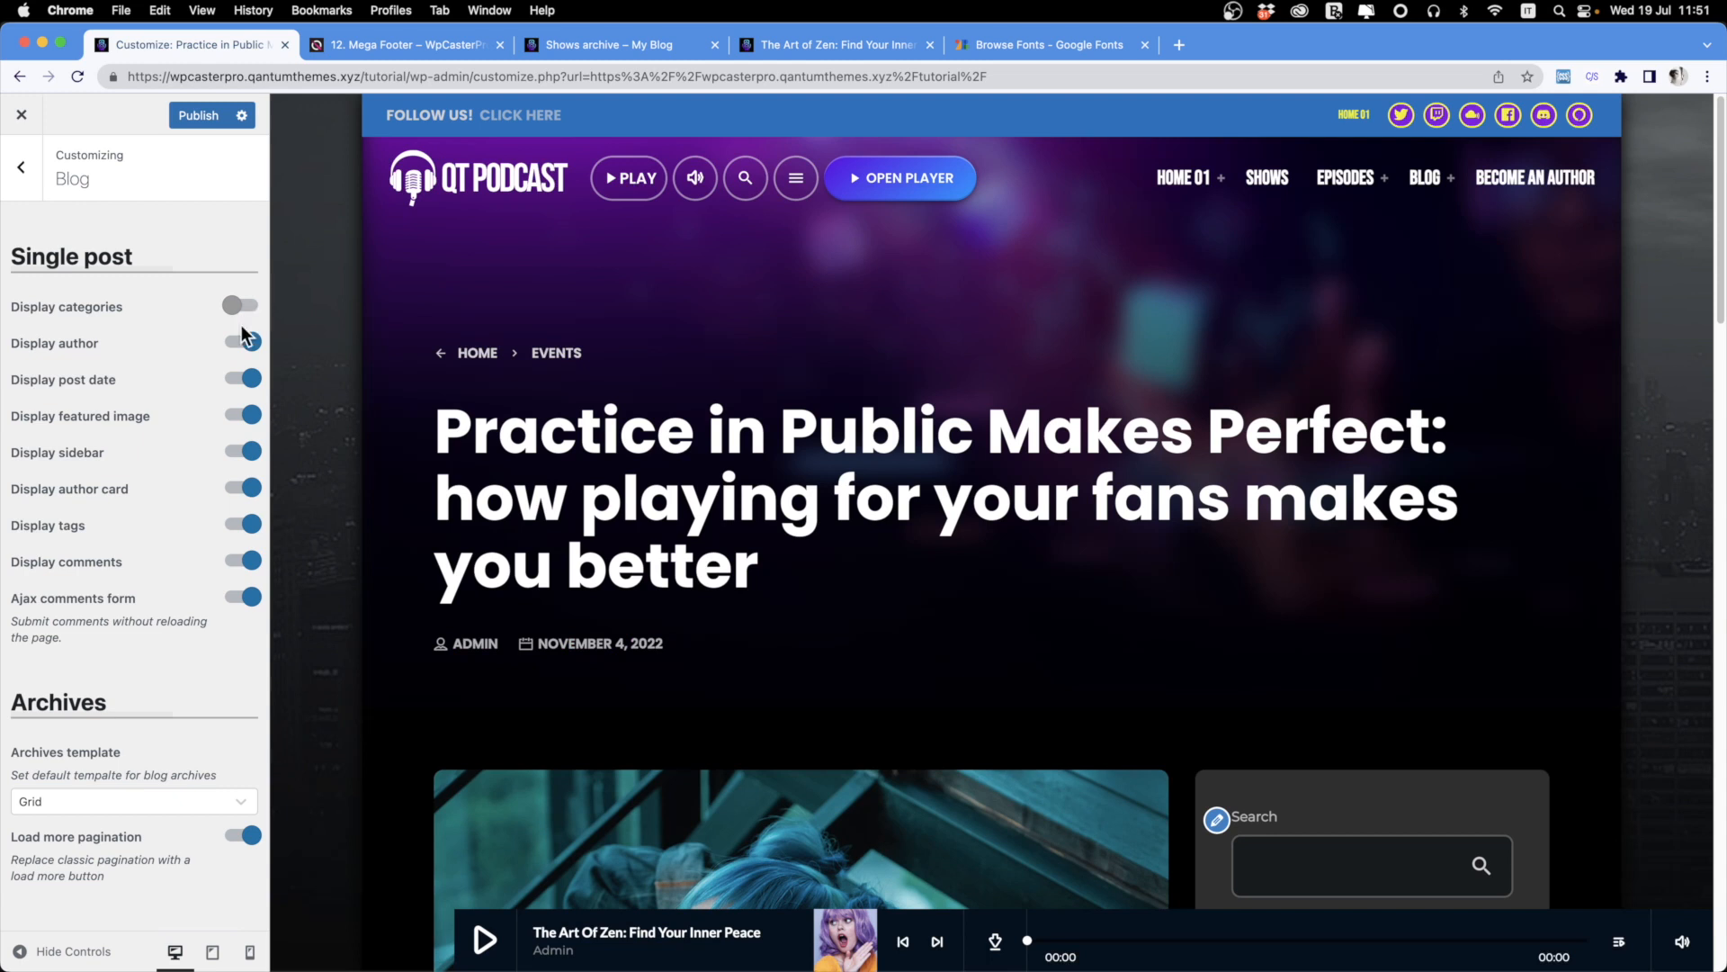
pyautogui.click(245, 344)
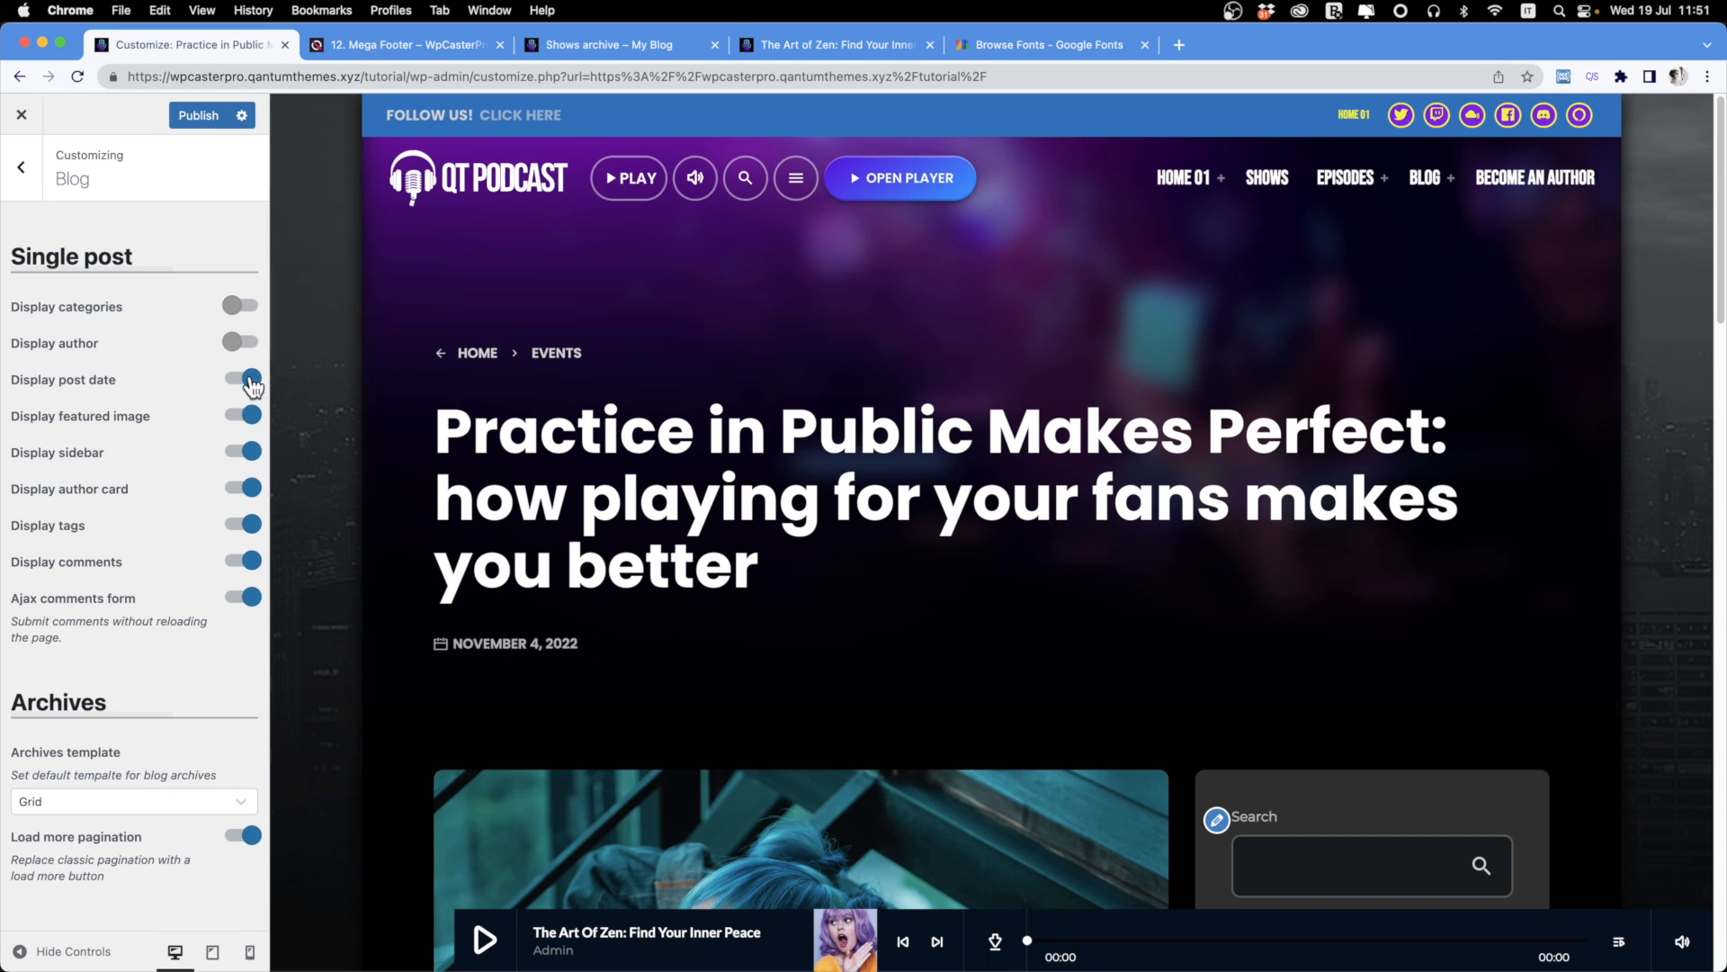
pyautogui.click(251, 382)
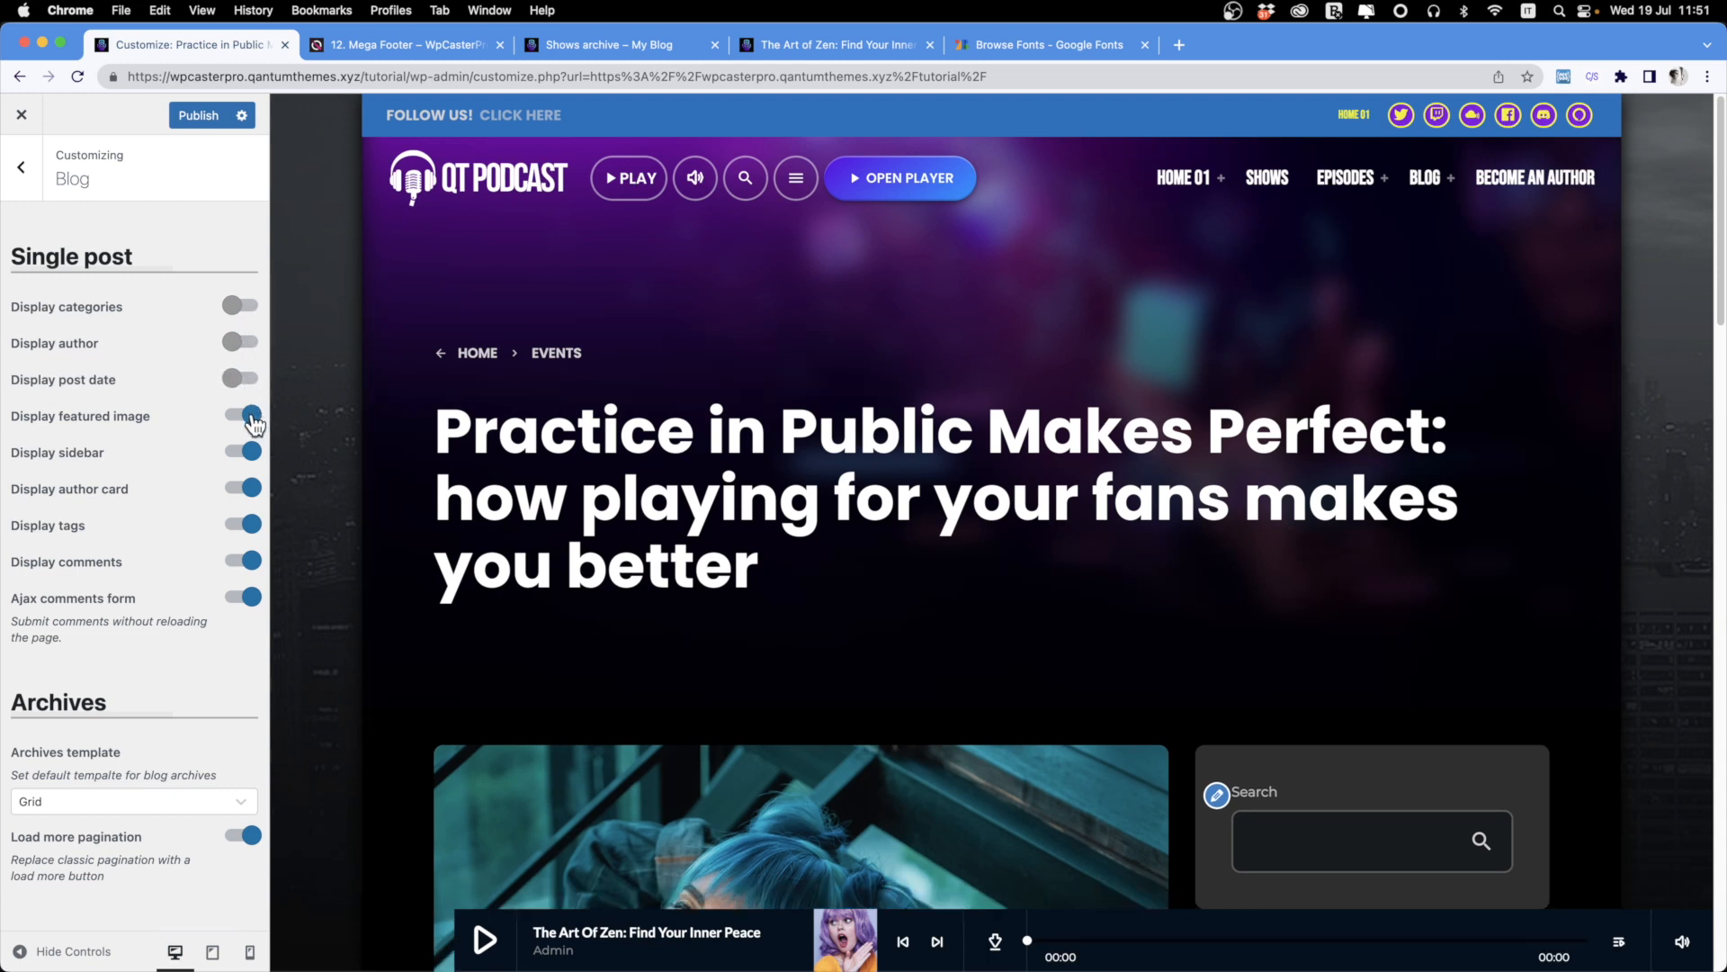
pyautogui.click(252, 416)
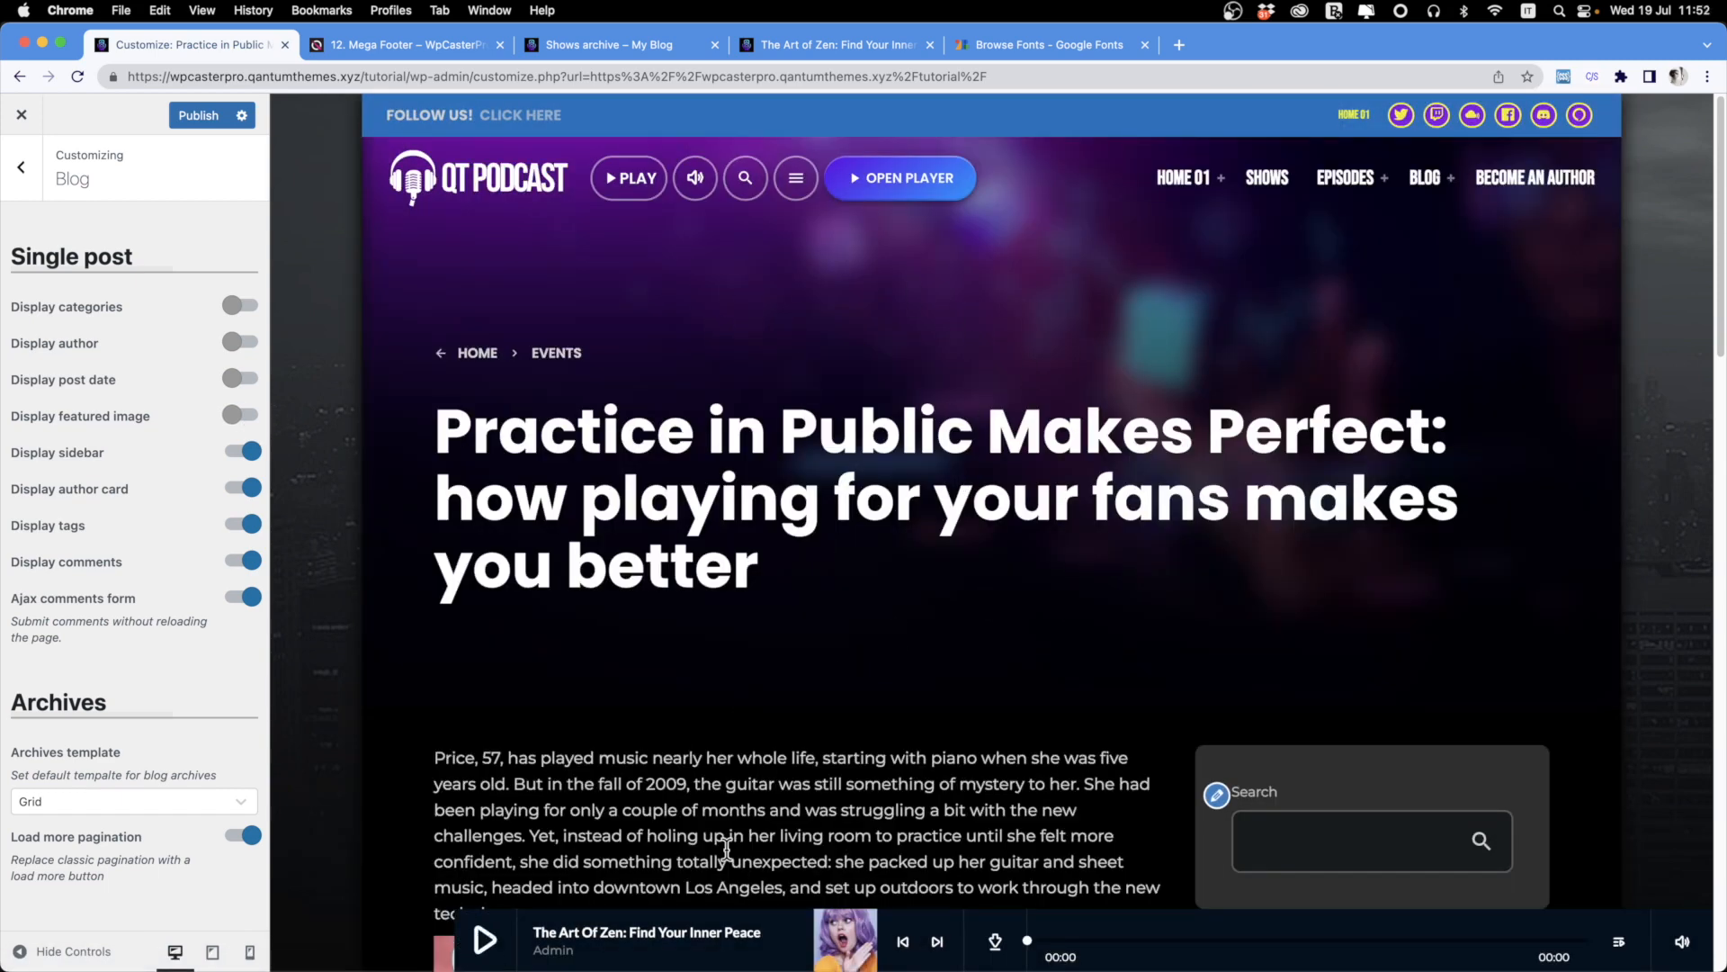
pyautogui.click(245, 416)
pyautogui.scroll(-5, 669, 390)
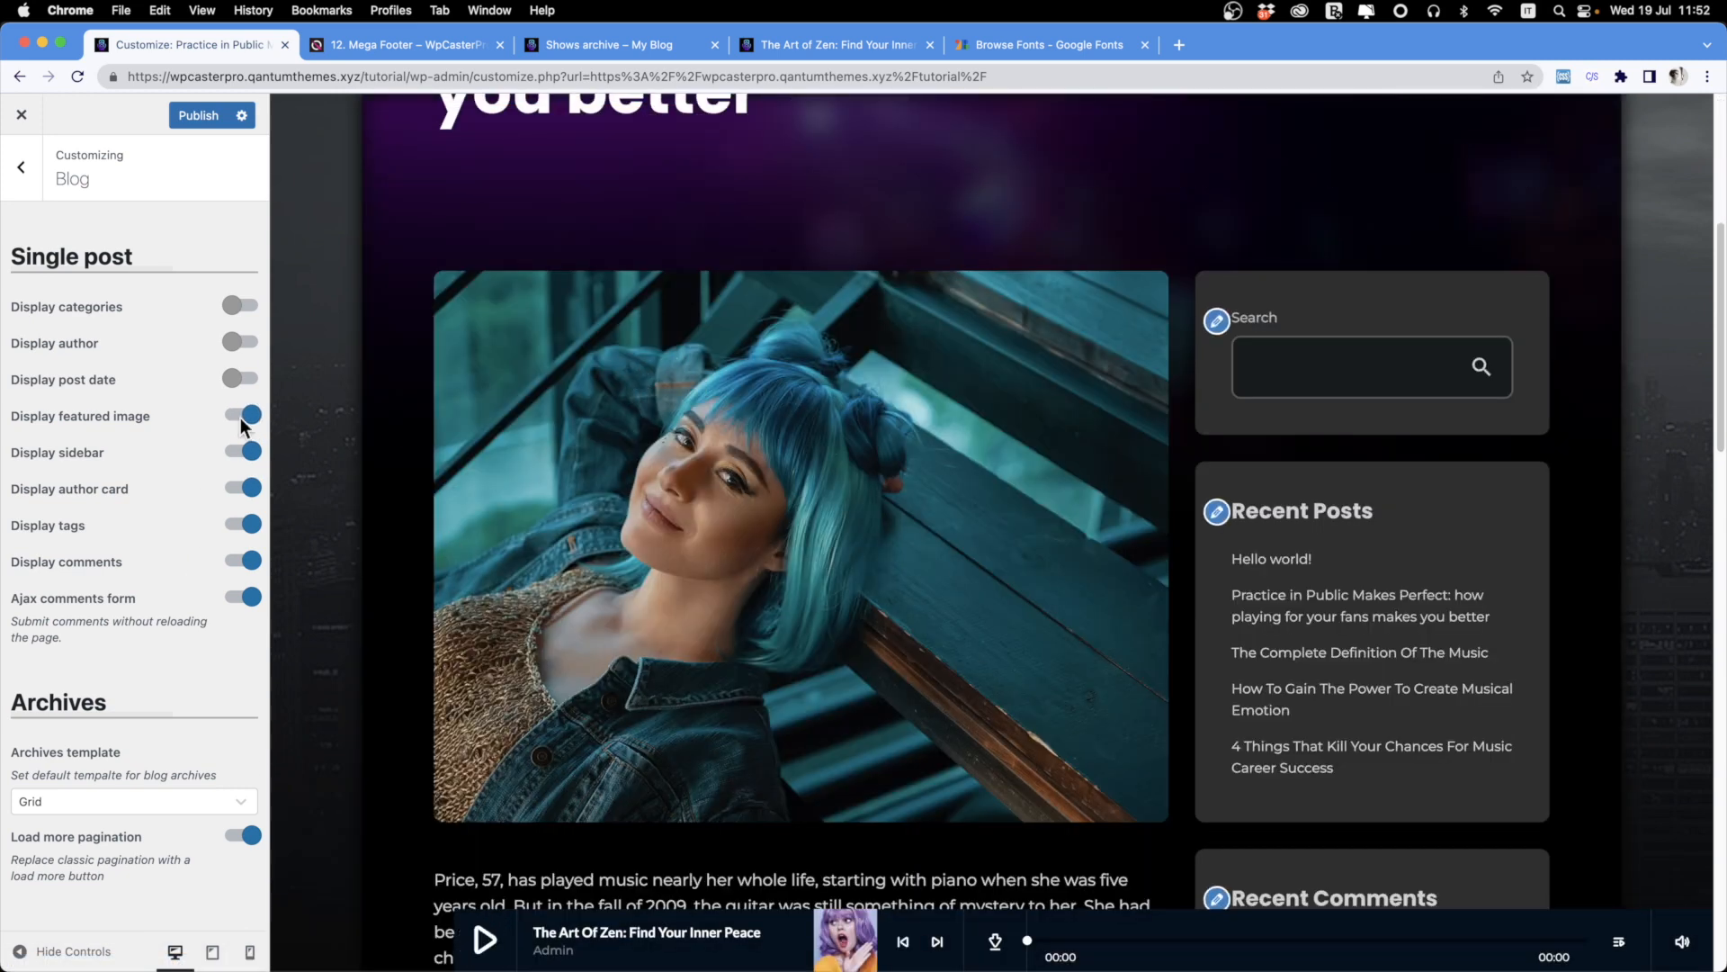
# Hide the sidebar, author card and tags on single posts.
pyautogui.click(245, 450)
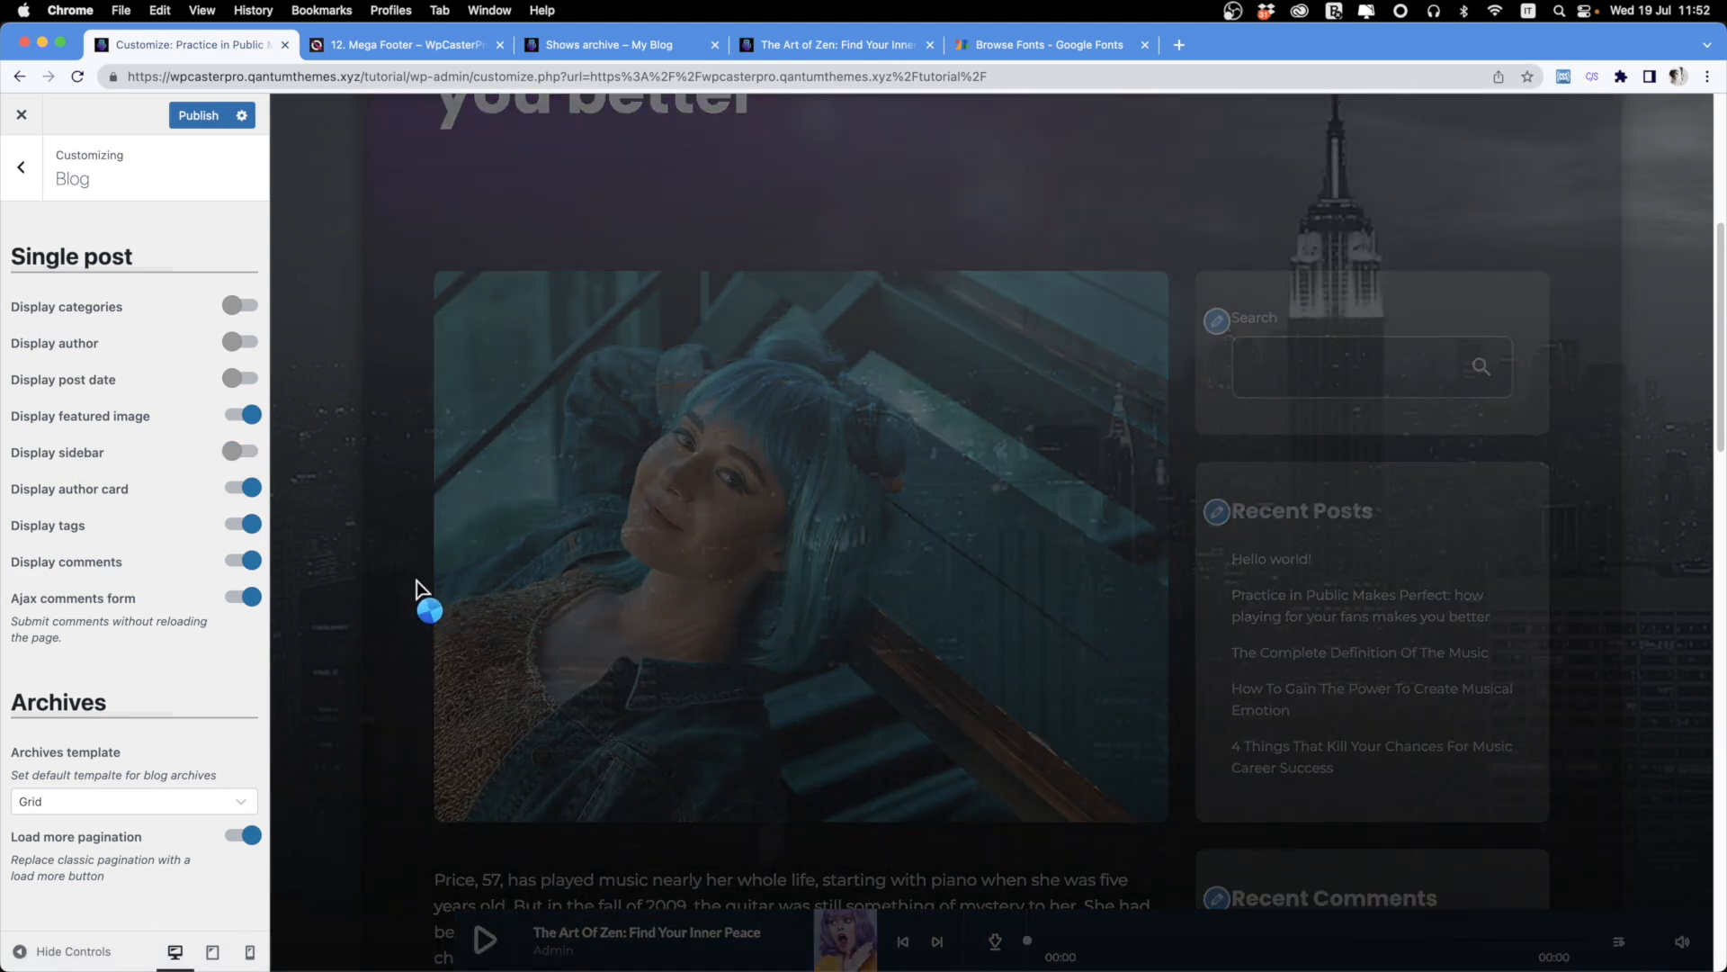
pyautogui.scroll(-10, 1167, 593)
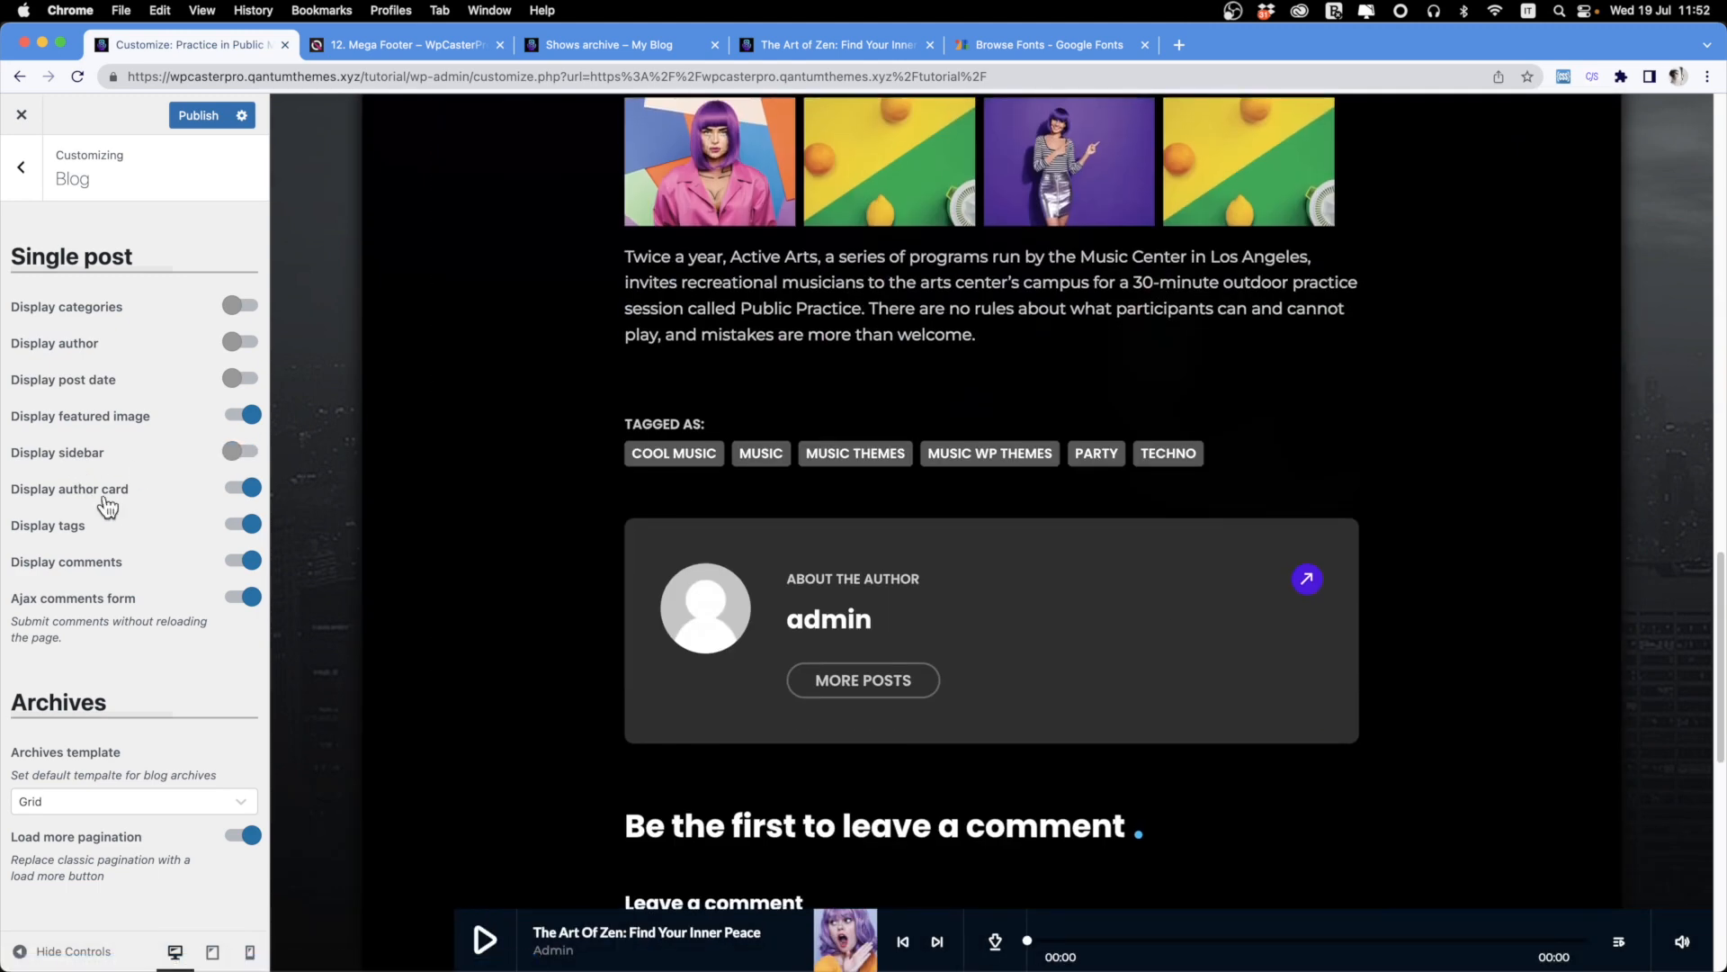
pyautogui.click(250, 490)
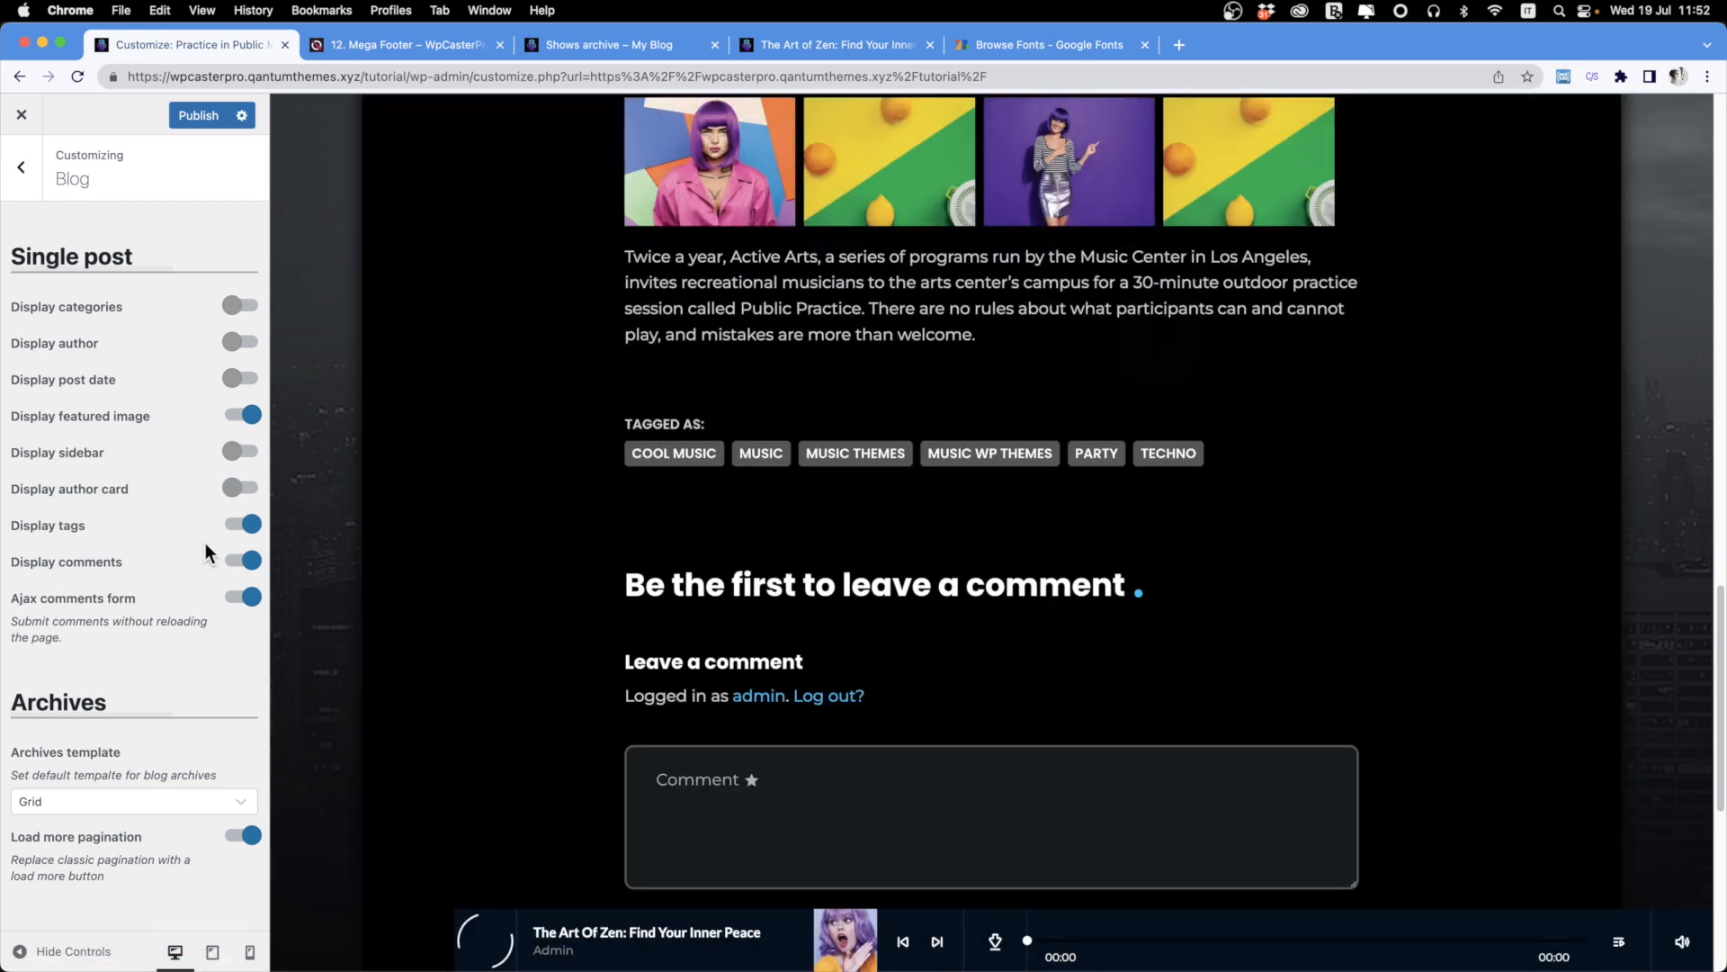
pyautogui.click(245, 524)
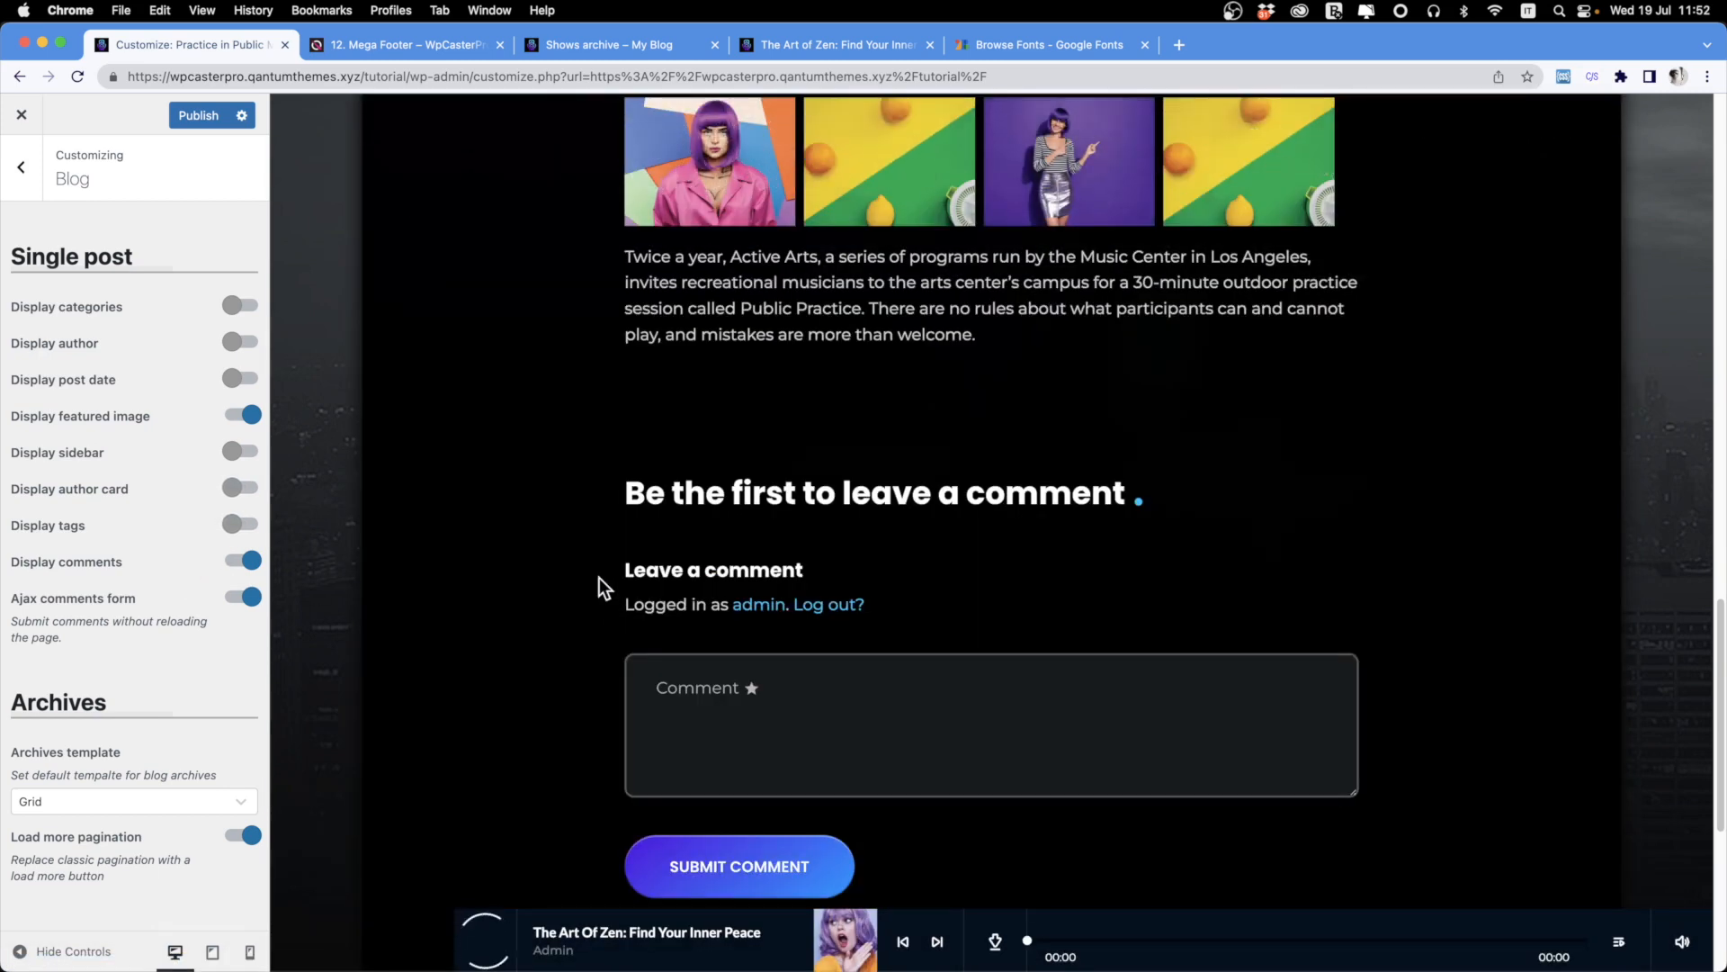
# Hide the comments on single posts and switch them back on.
pyautogui.scroll(-5, 594, 571)
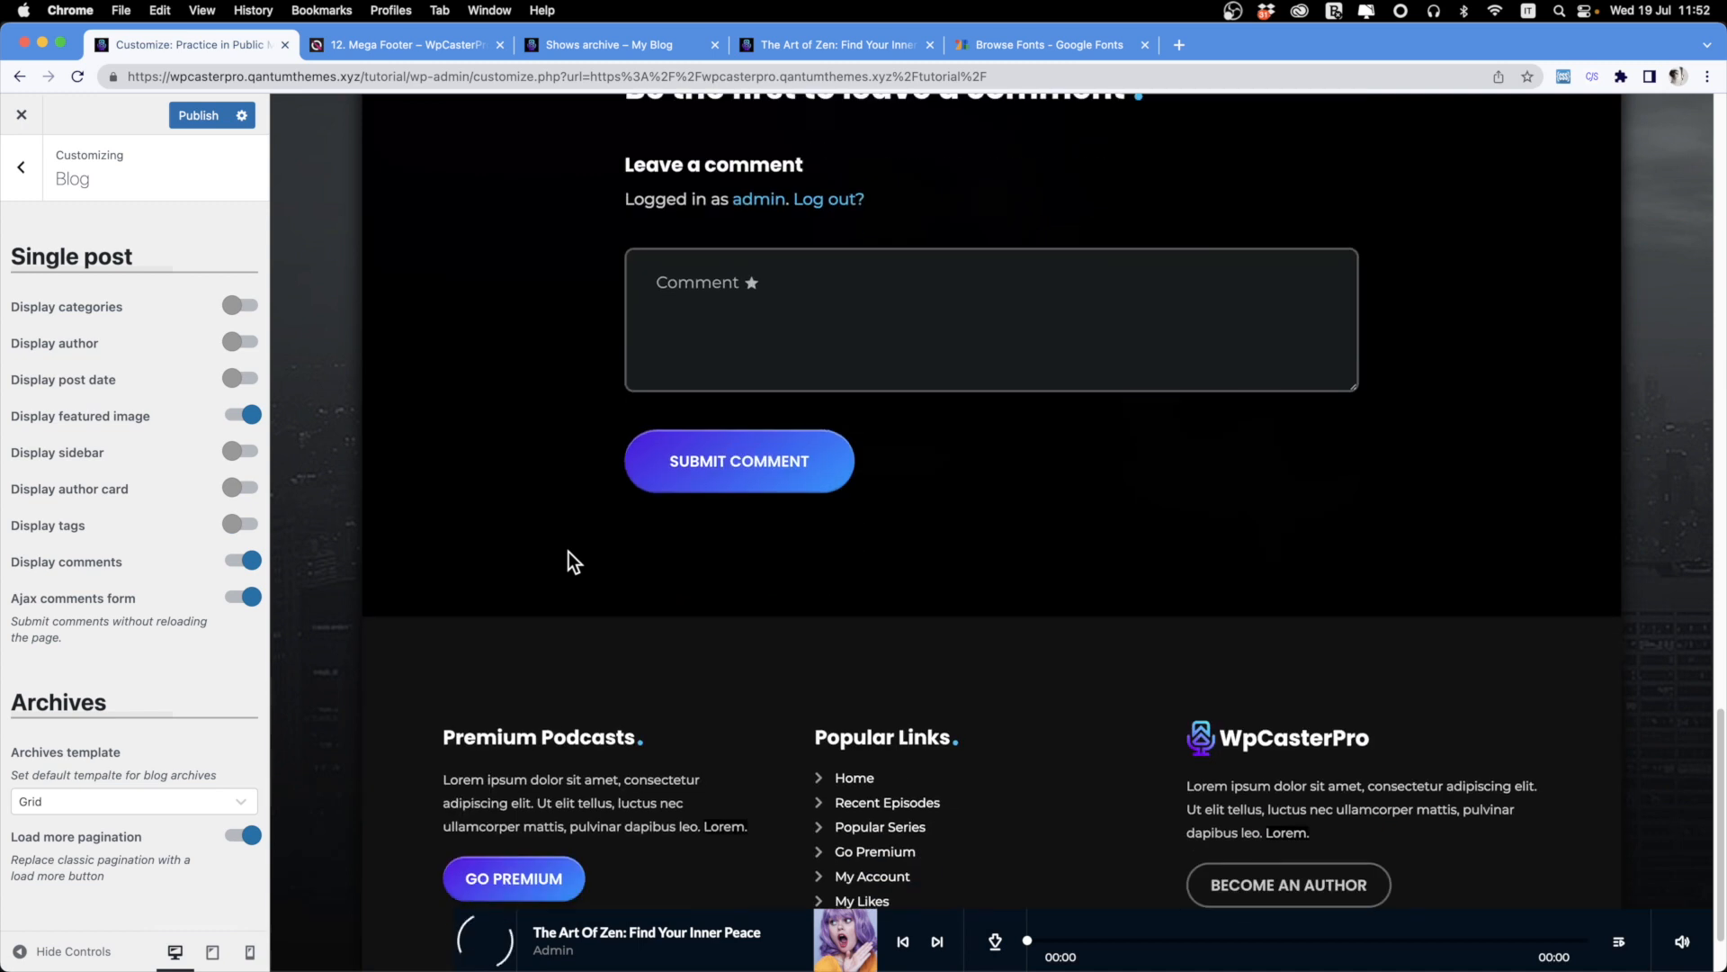
pyautogui.click(247, 562)
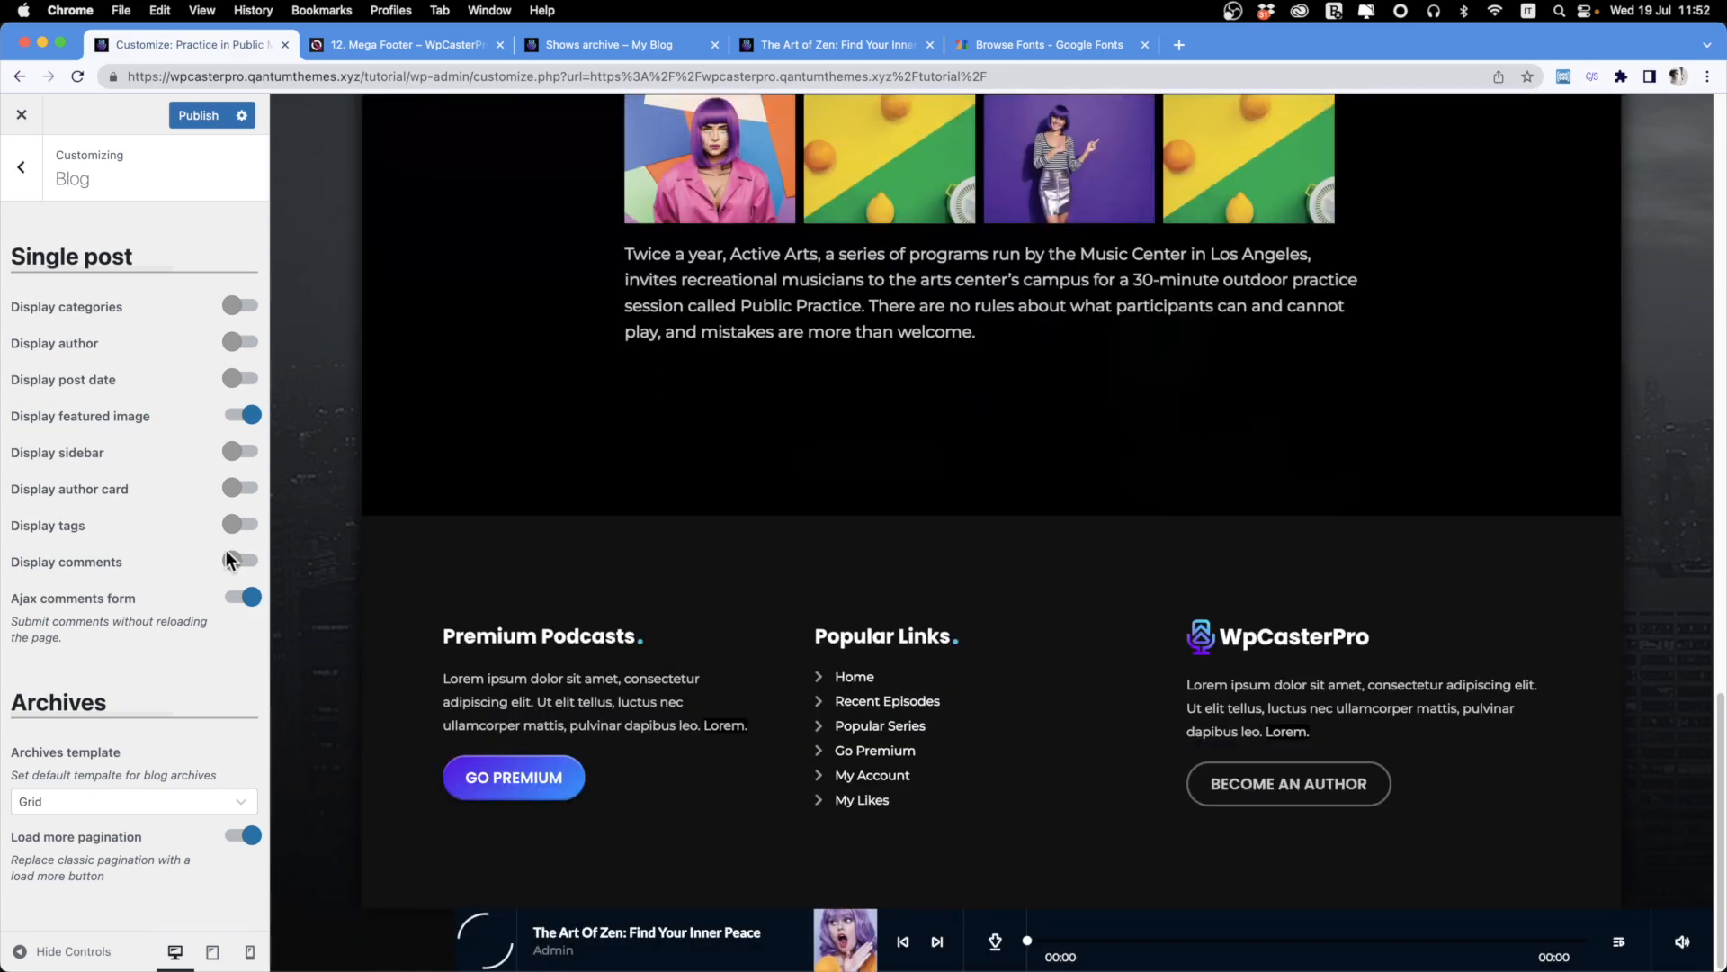
pyautogui.click(241, 565)
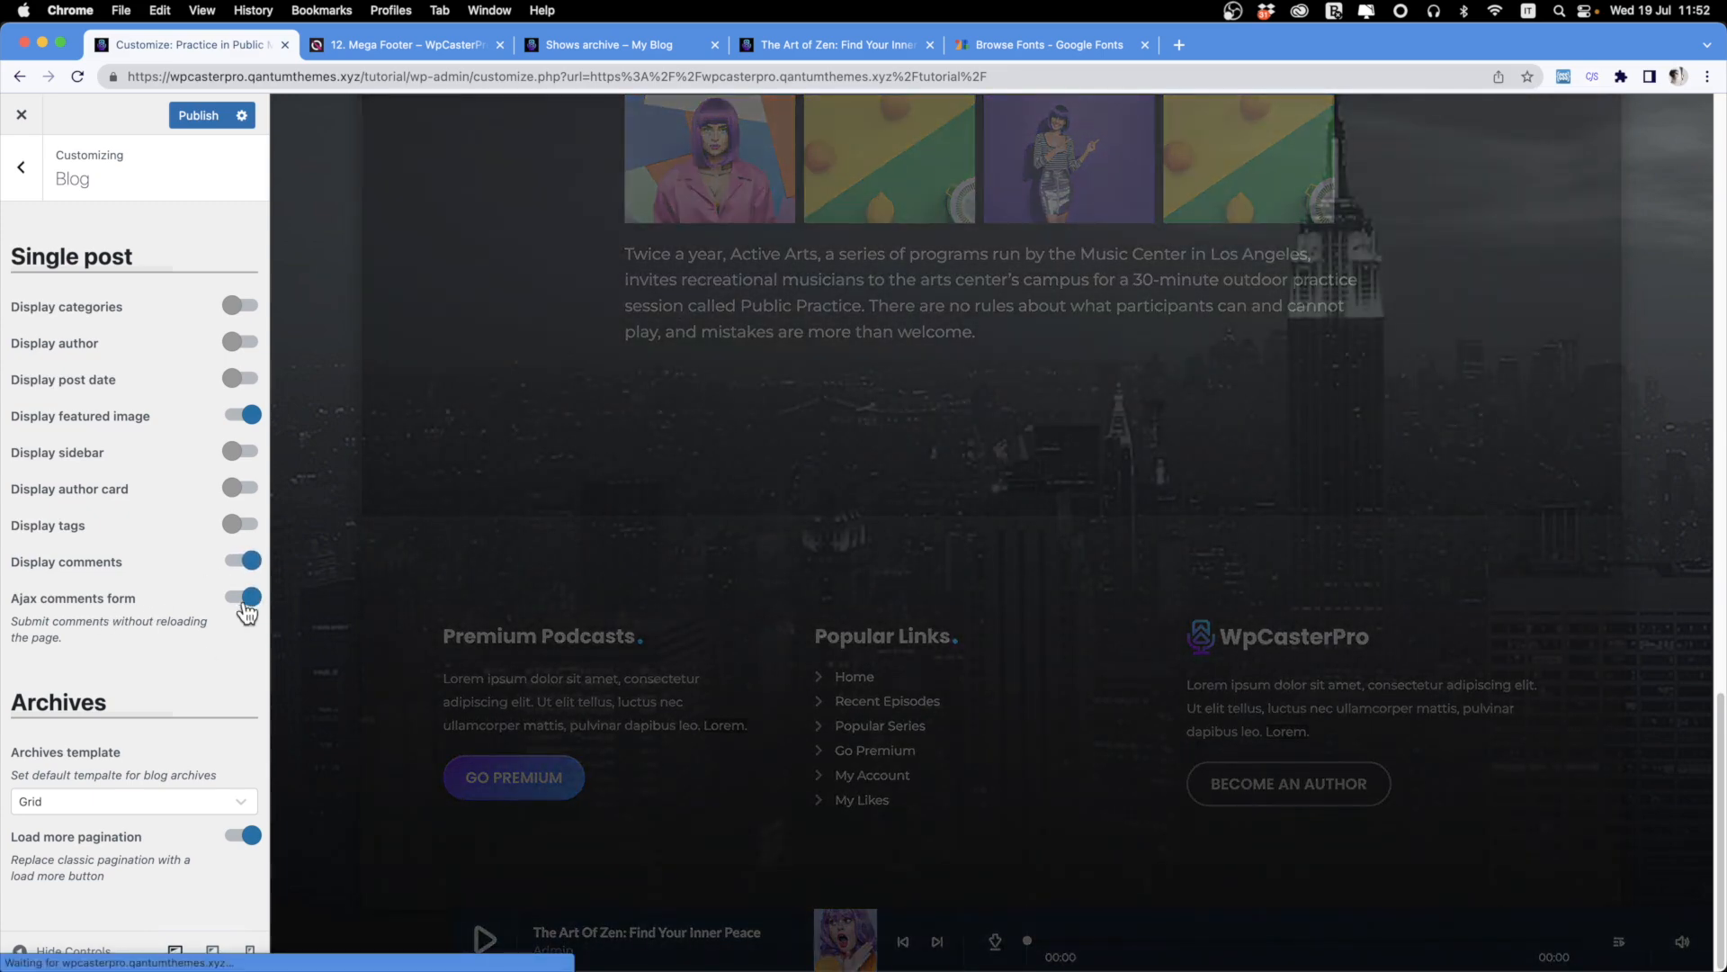
pyautogui.scroll(-3, 884, 598)
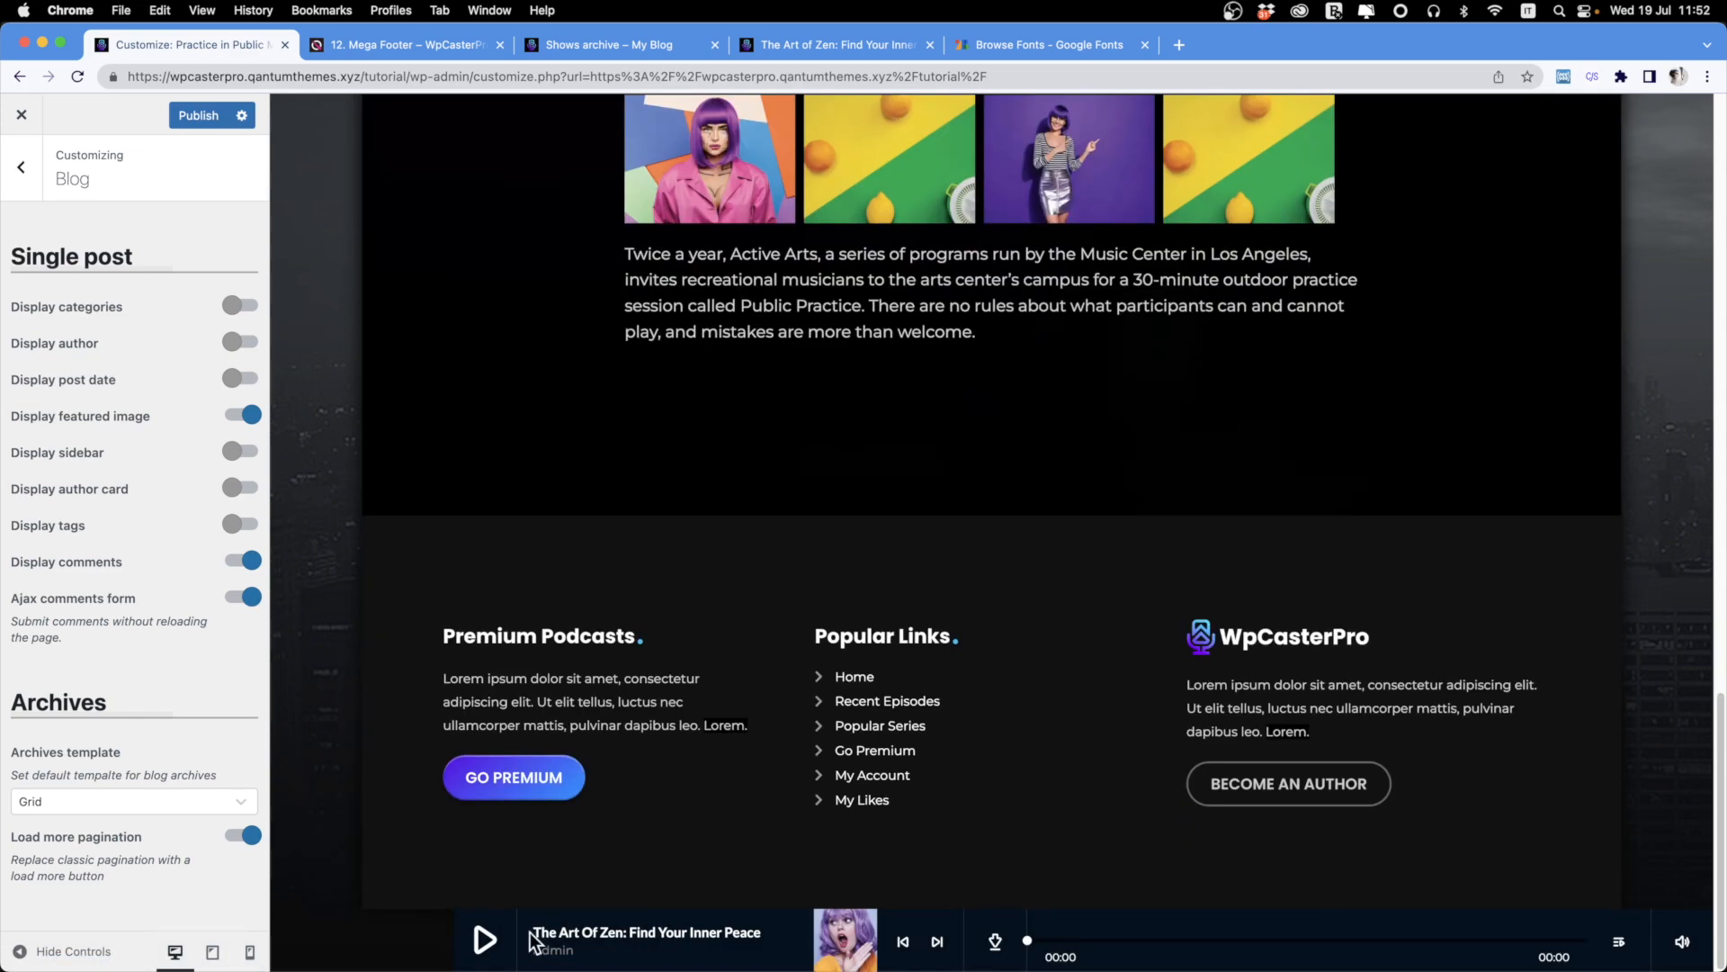
pyautogui.scroll(15, 615, 708)
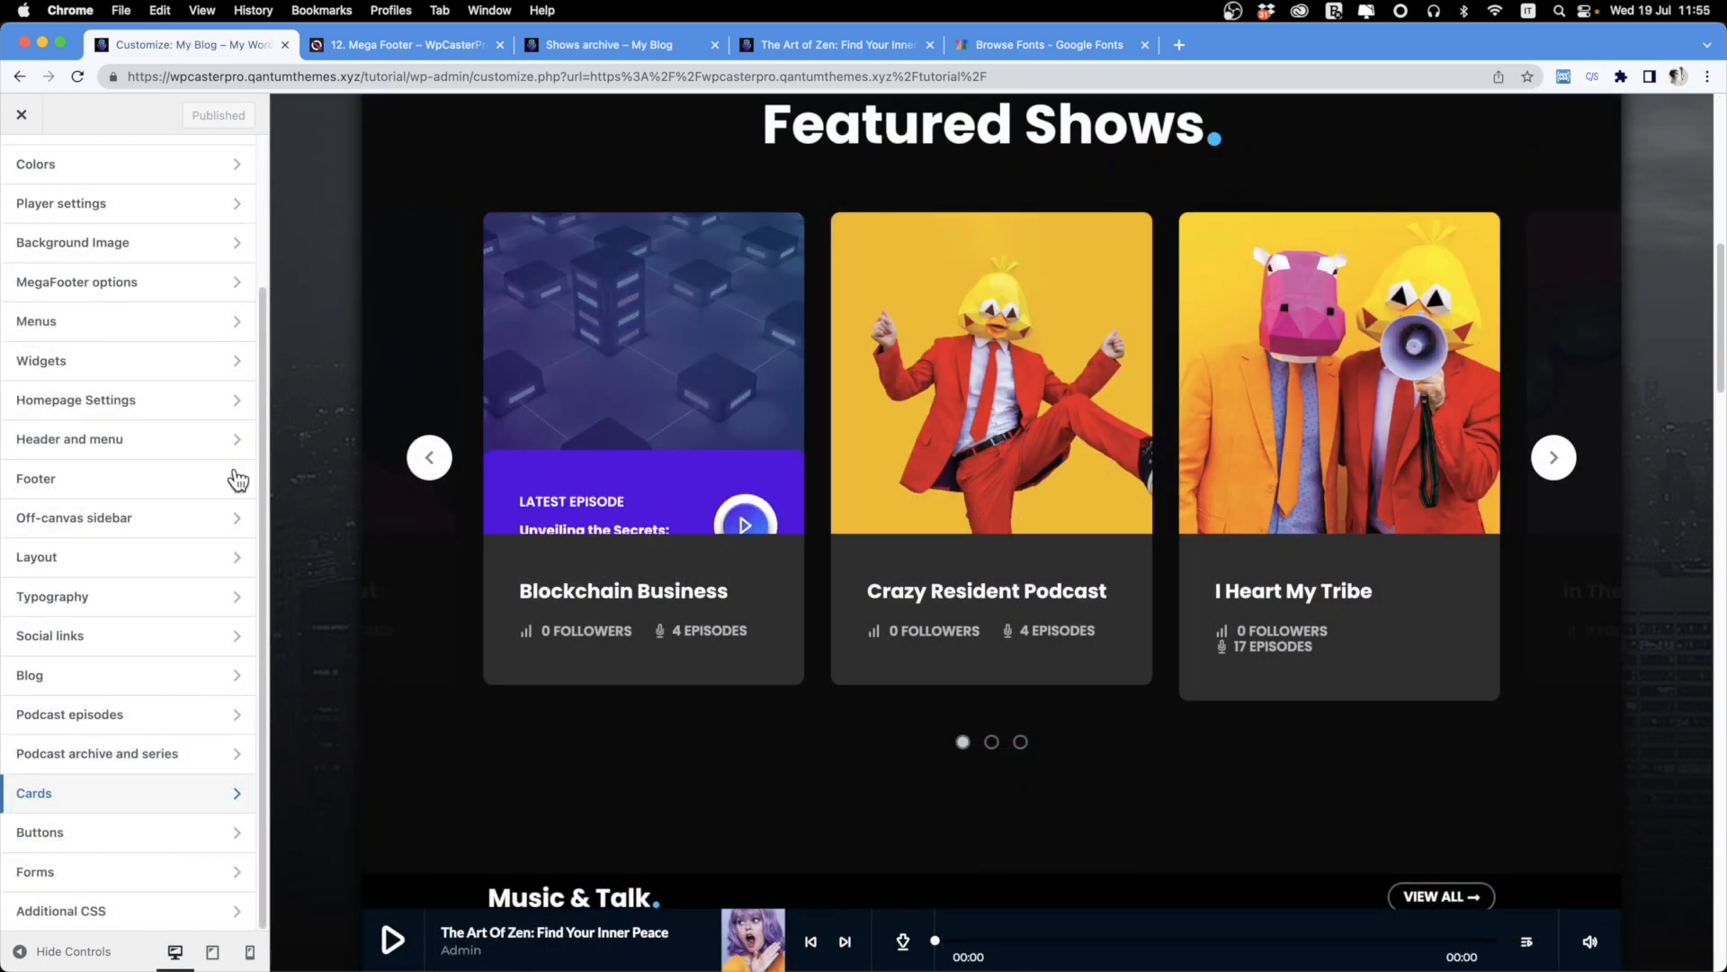
# Open the Cards settings, bring the featured show cards into the preview and set the border radius to 12.
pyautogui.scroll(-15, 591, 548)
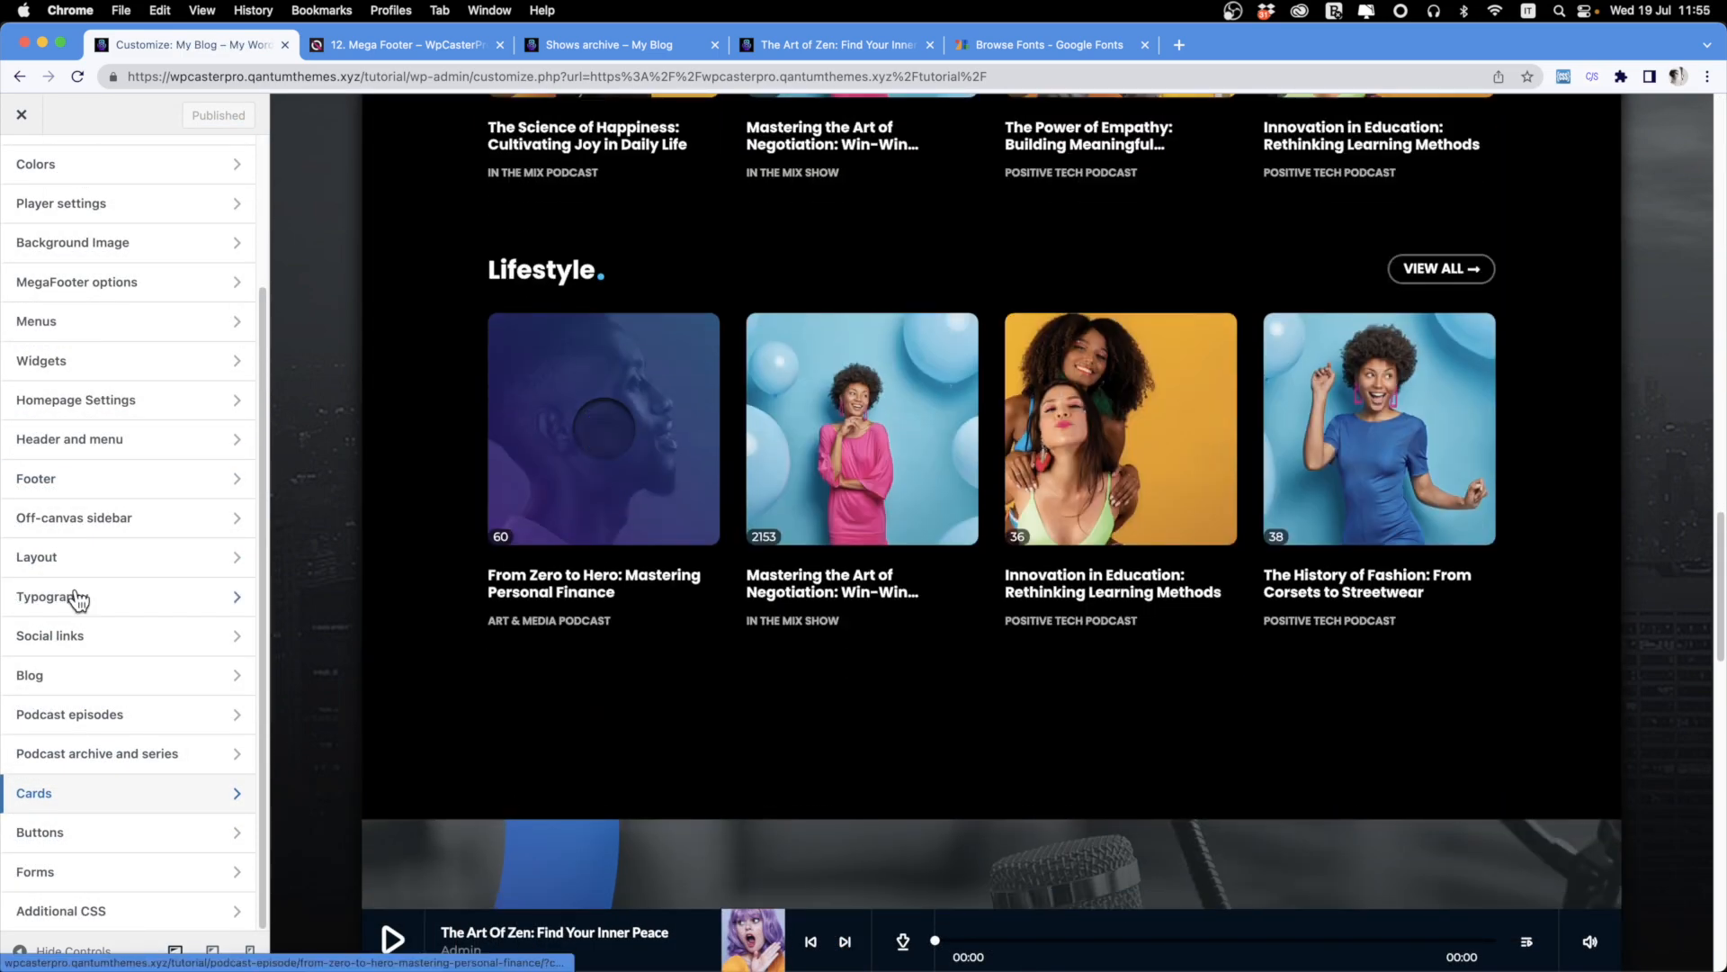
pyautogui.click(218, 805)
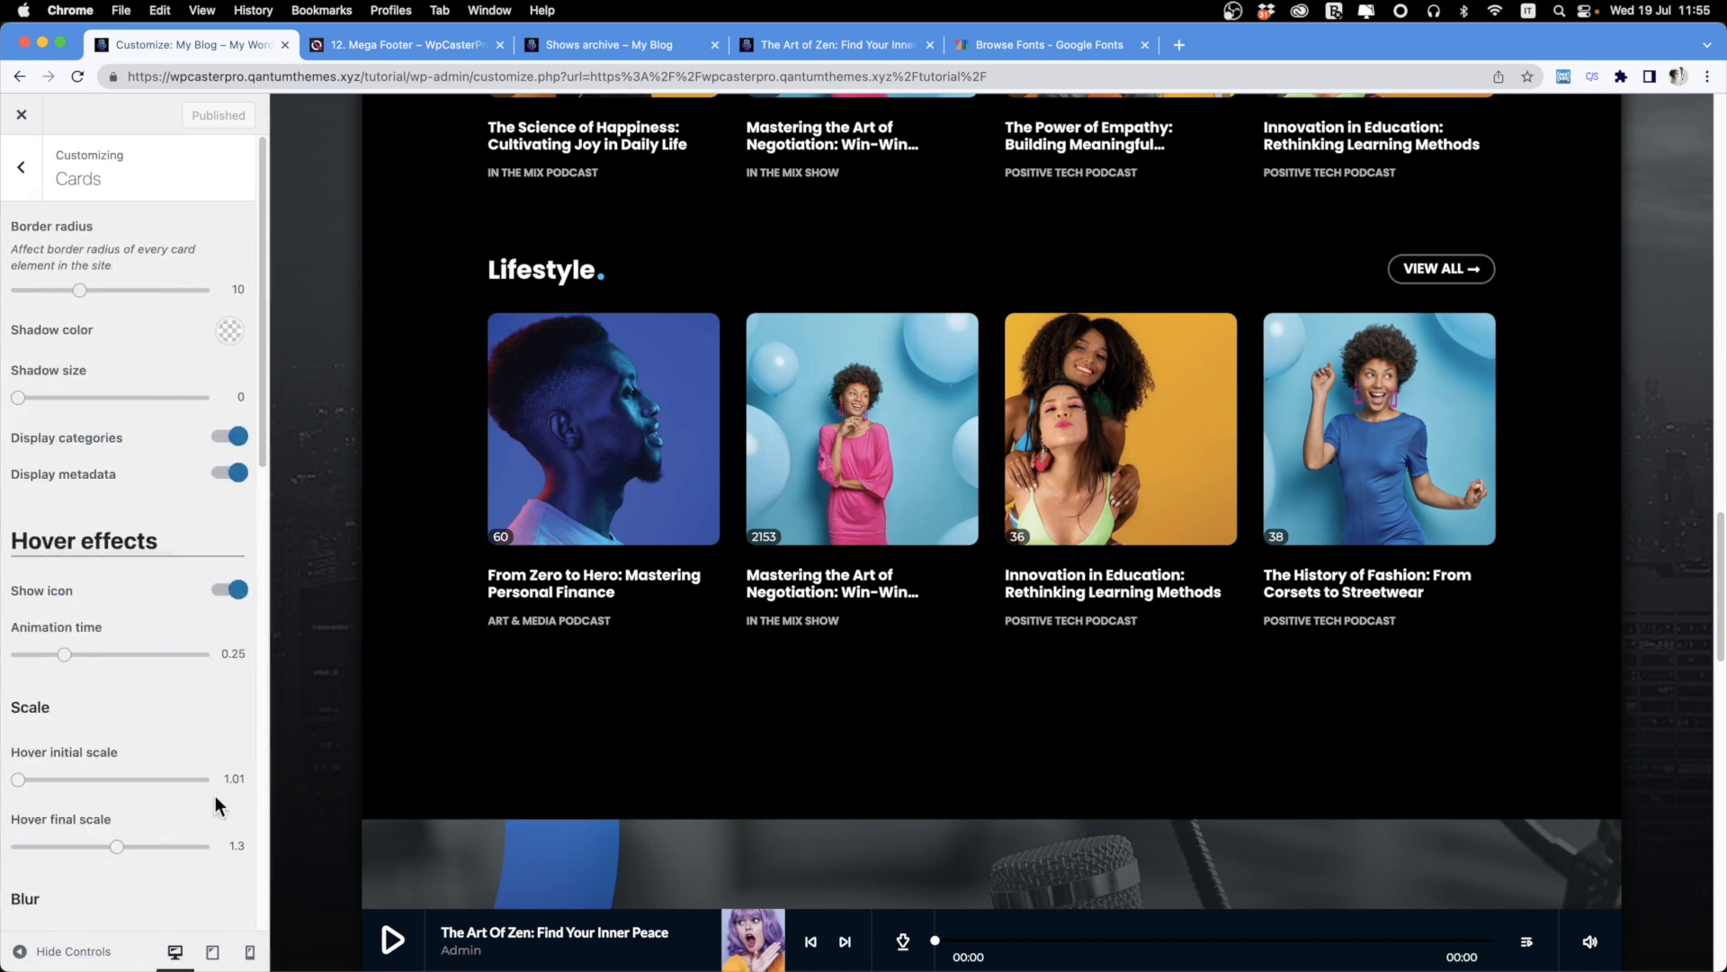
pyautogui.scroll(15, 1278, 465)
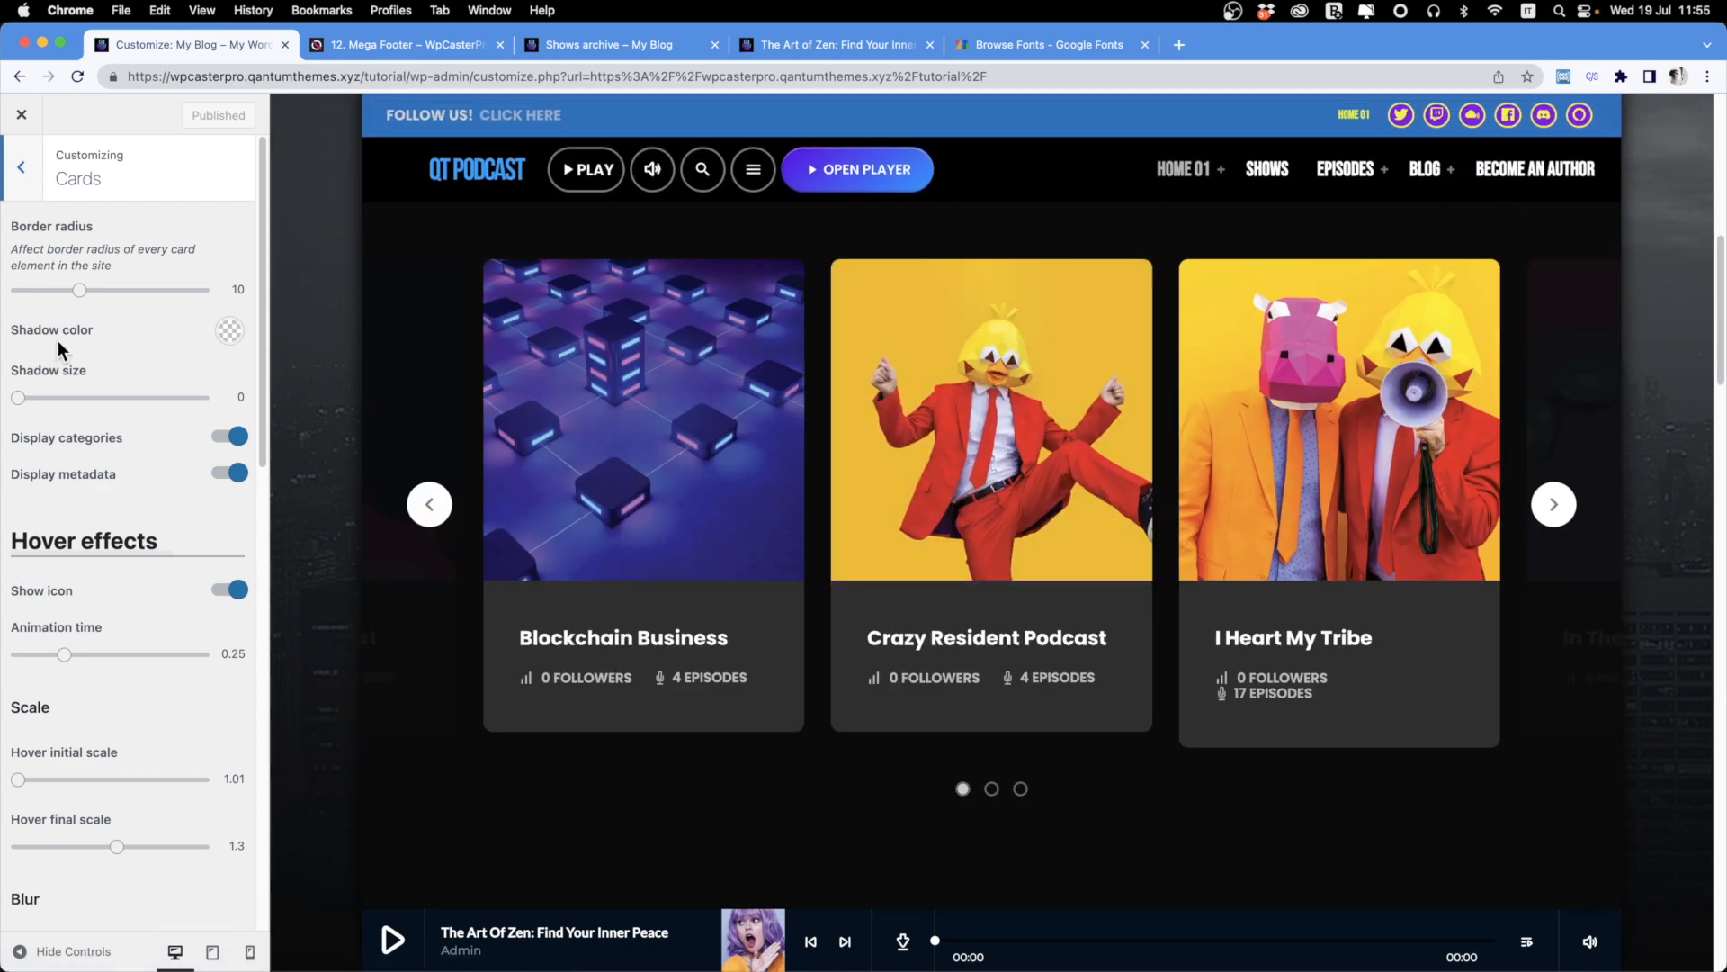
pyautogui.moveTo(82, 293)
pyautogui.mouseDown()
pyautogui.moveTo(13, 302)
pyautogui.moveTo(267, 310)
pyautogui.moveTo(97, 305)
pyautogui.mouseUp()
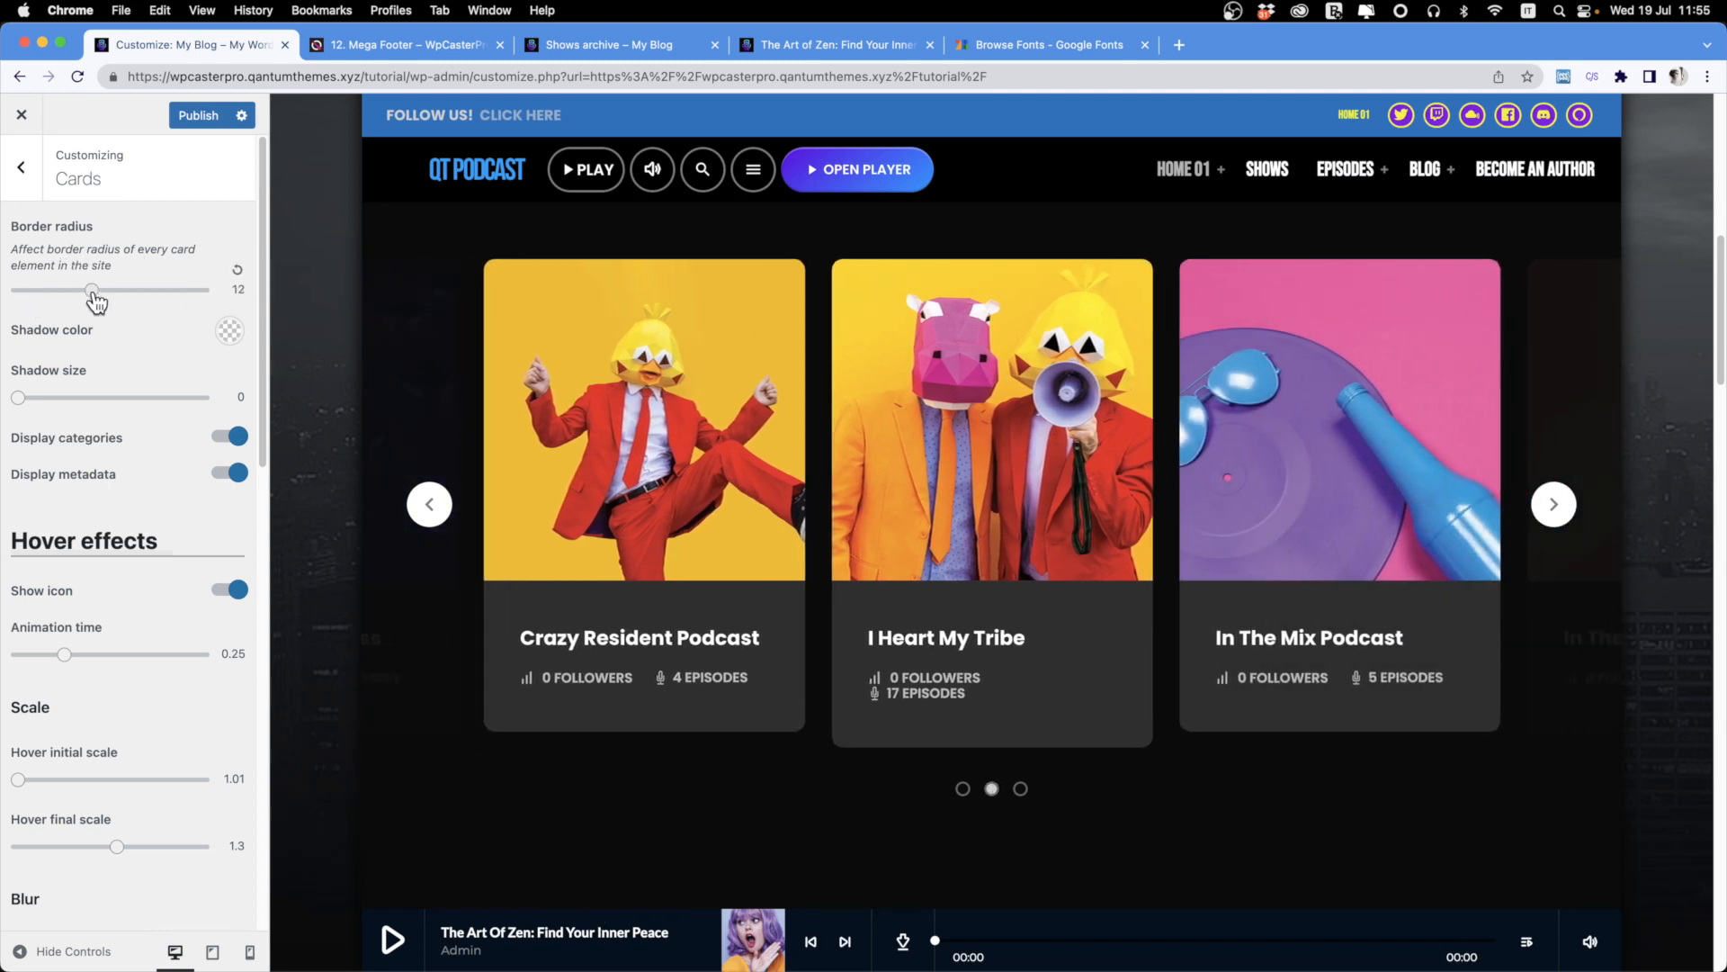
# Set the cards' shadow color to #8224e3, try a larger shadow size, reset it to 7 and check the homepage cards.
pyautogui.click(228, 335)
pyautogui.click(220, 382)
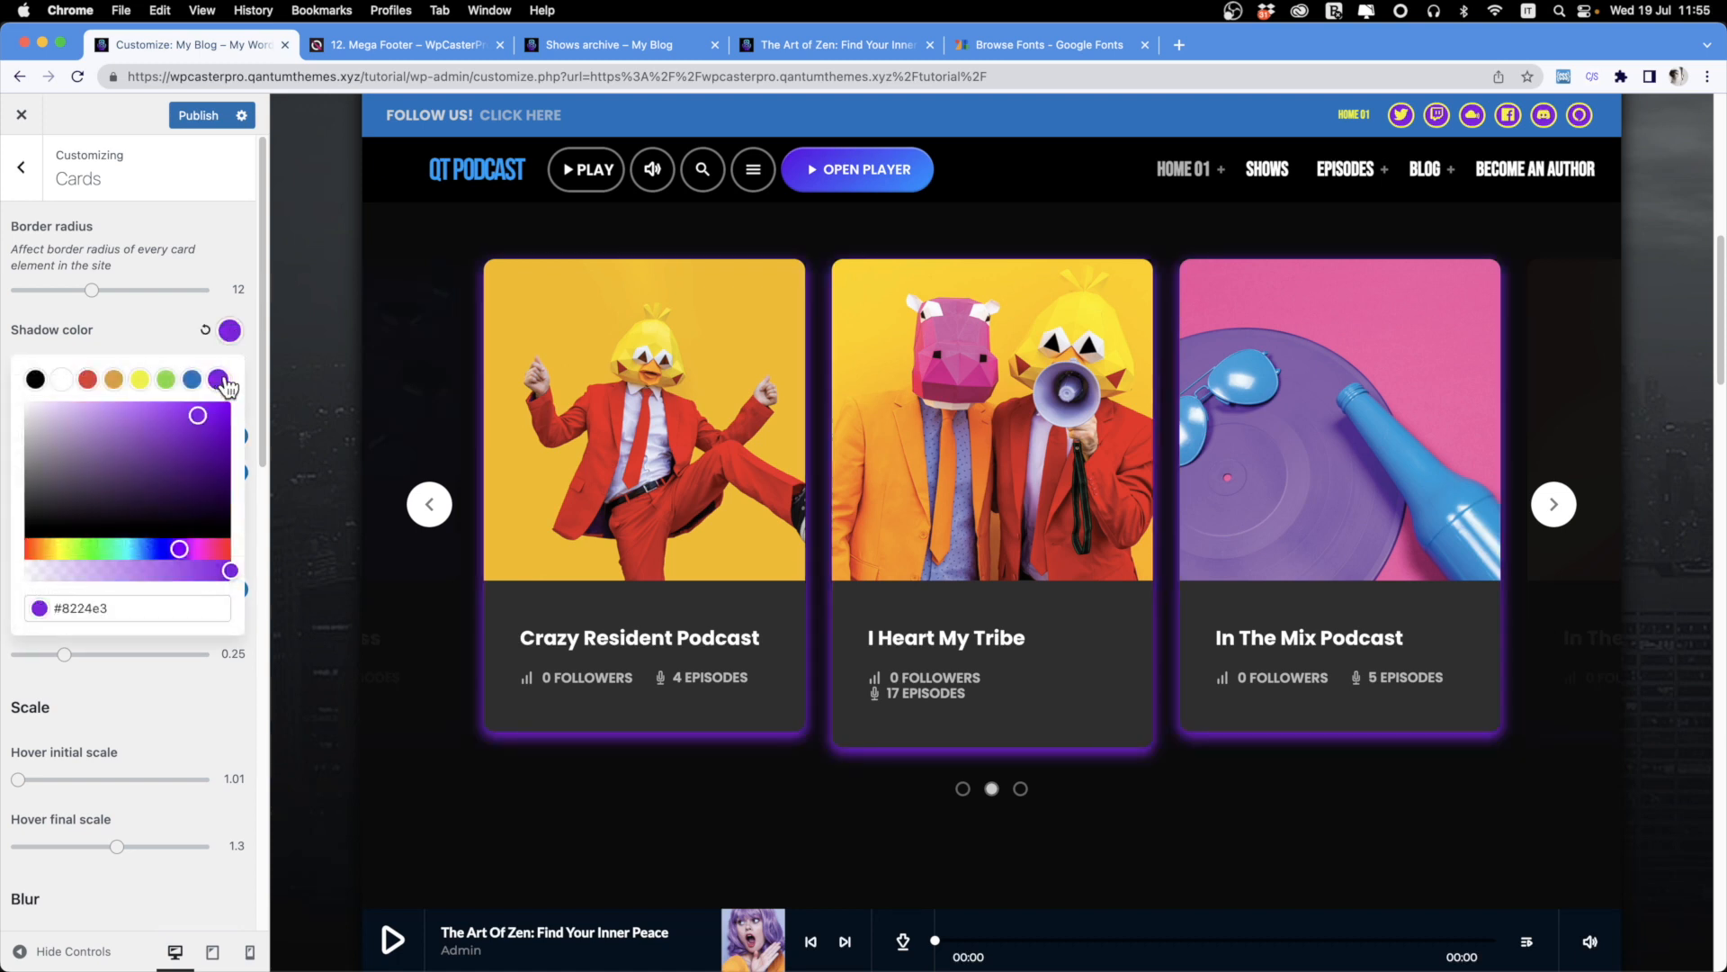
pyautogui.click(171, 344)
pyautogui.moveTo(19, 399); pyautogui.dragTo(224, 408)
pyautogui.click(236, 377)
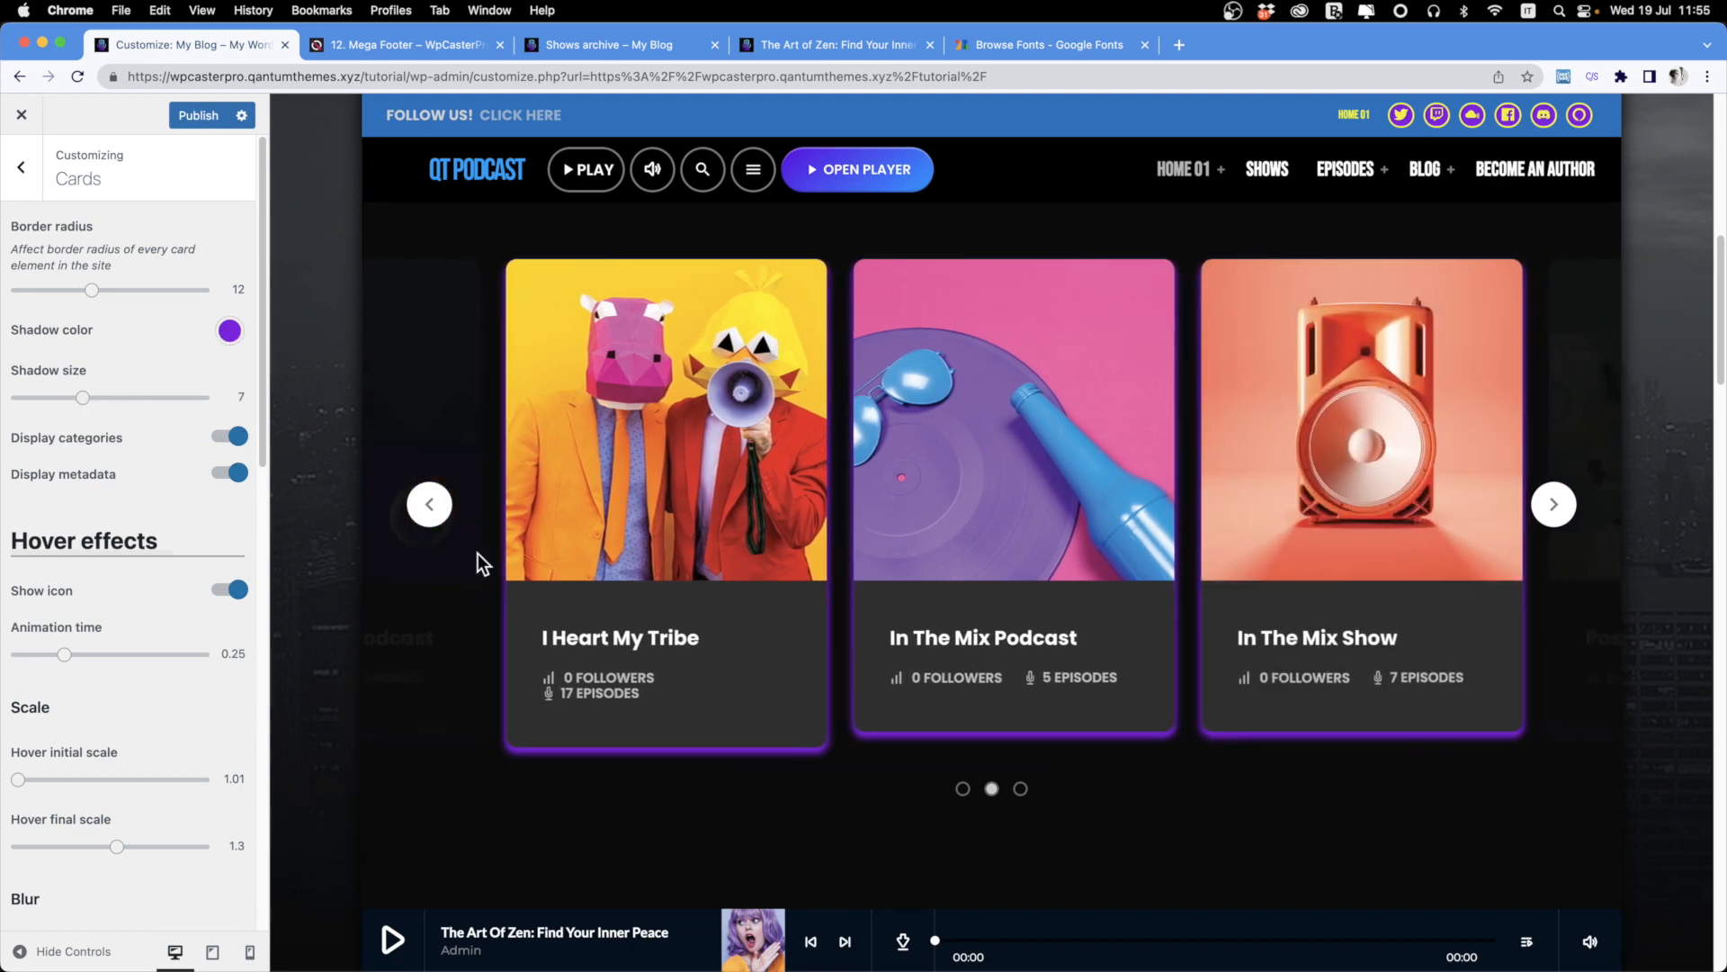
pyautogui.scroll(-7, 522, 617)
pyautogui.scroll(8, 520, 611)
pyautogui.scroll(5, 520, 617)
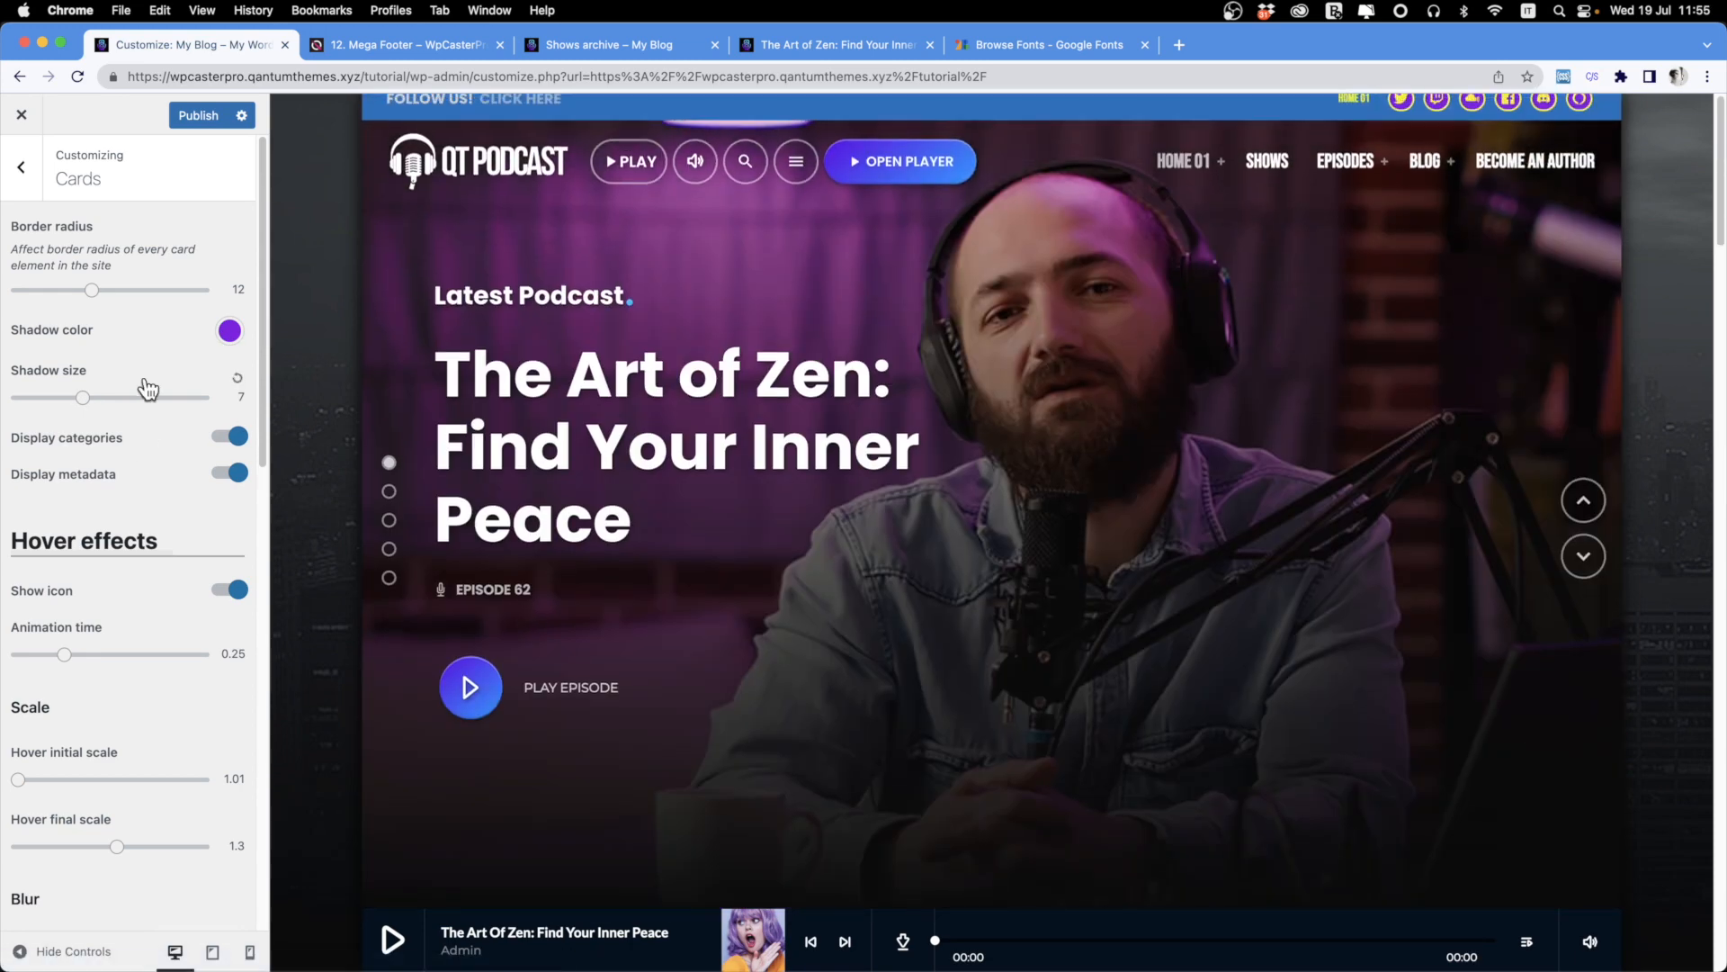
pyautogui.scroll(-7, 1065, 315)
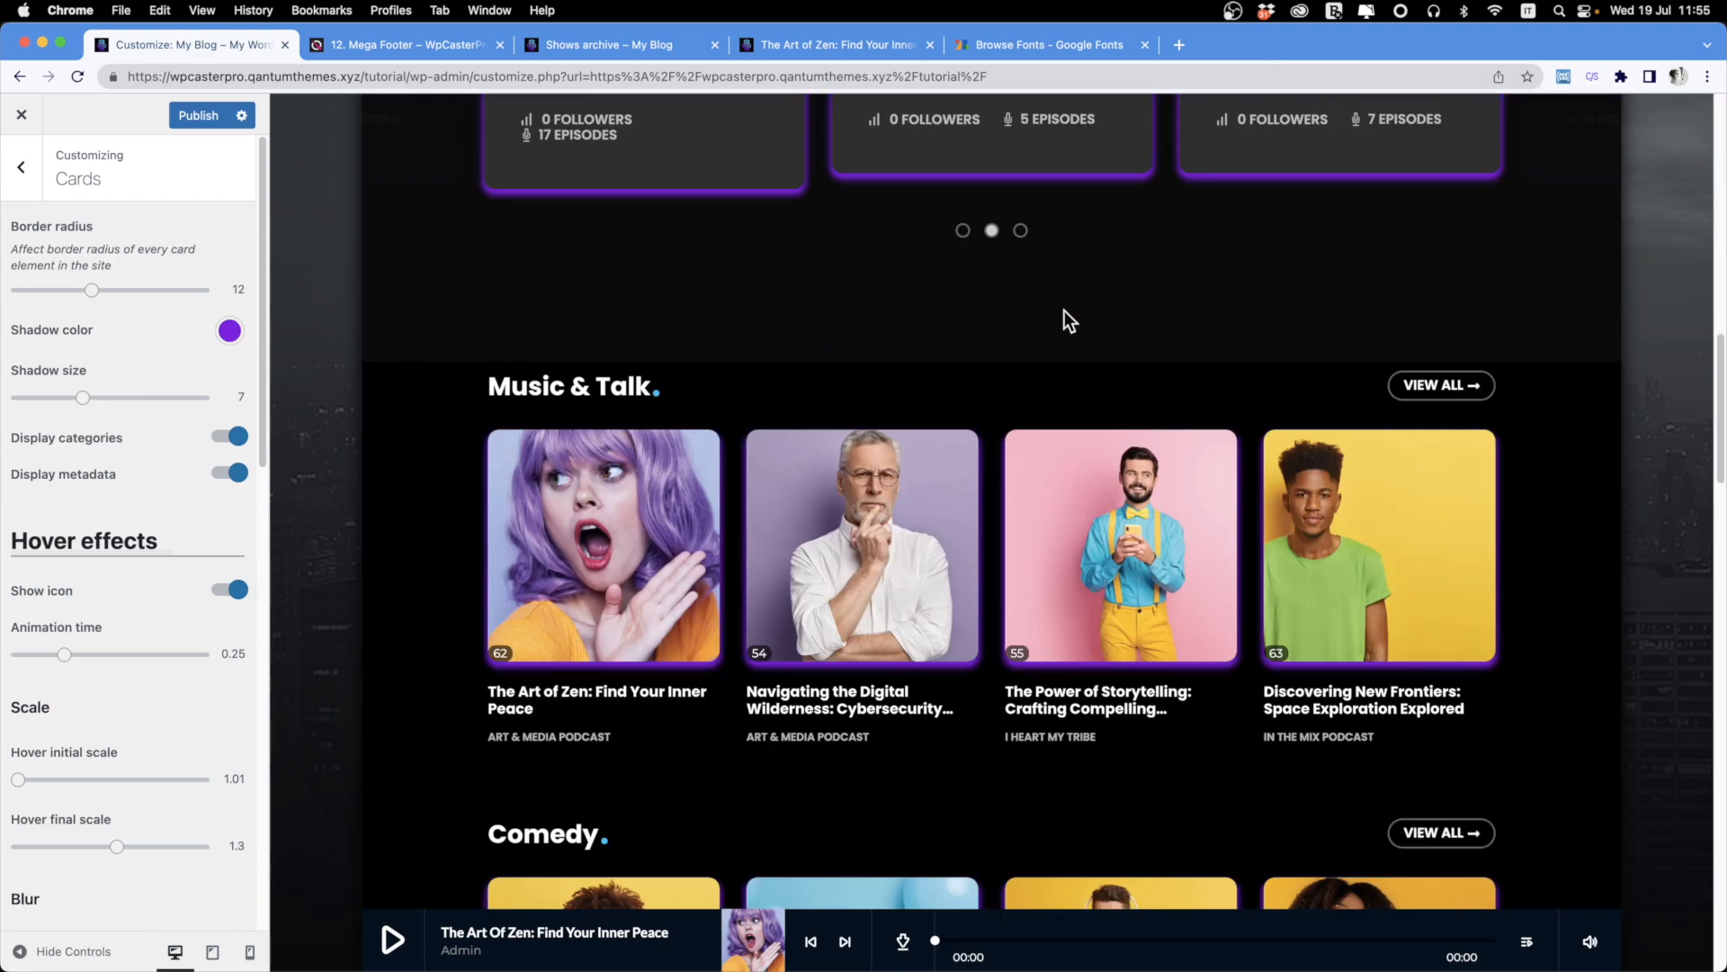
# Hide the card metadata, check the cards on the Blog grid page and show the metadata again.
pyautogui.scroll(2, 1065, 311)
pyautogui.click(237, 474)
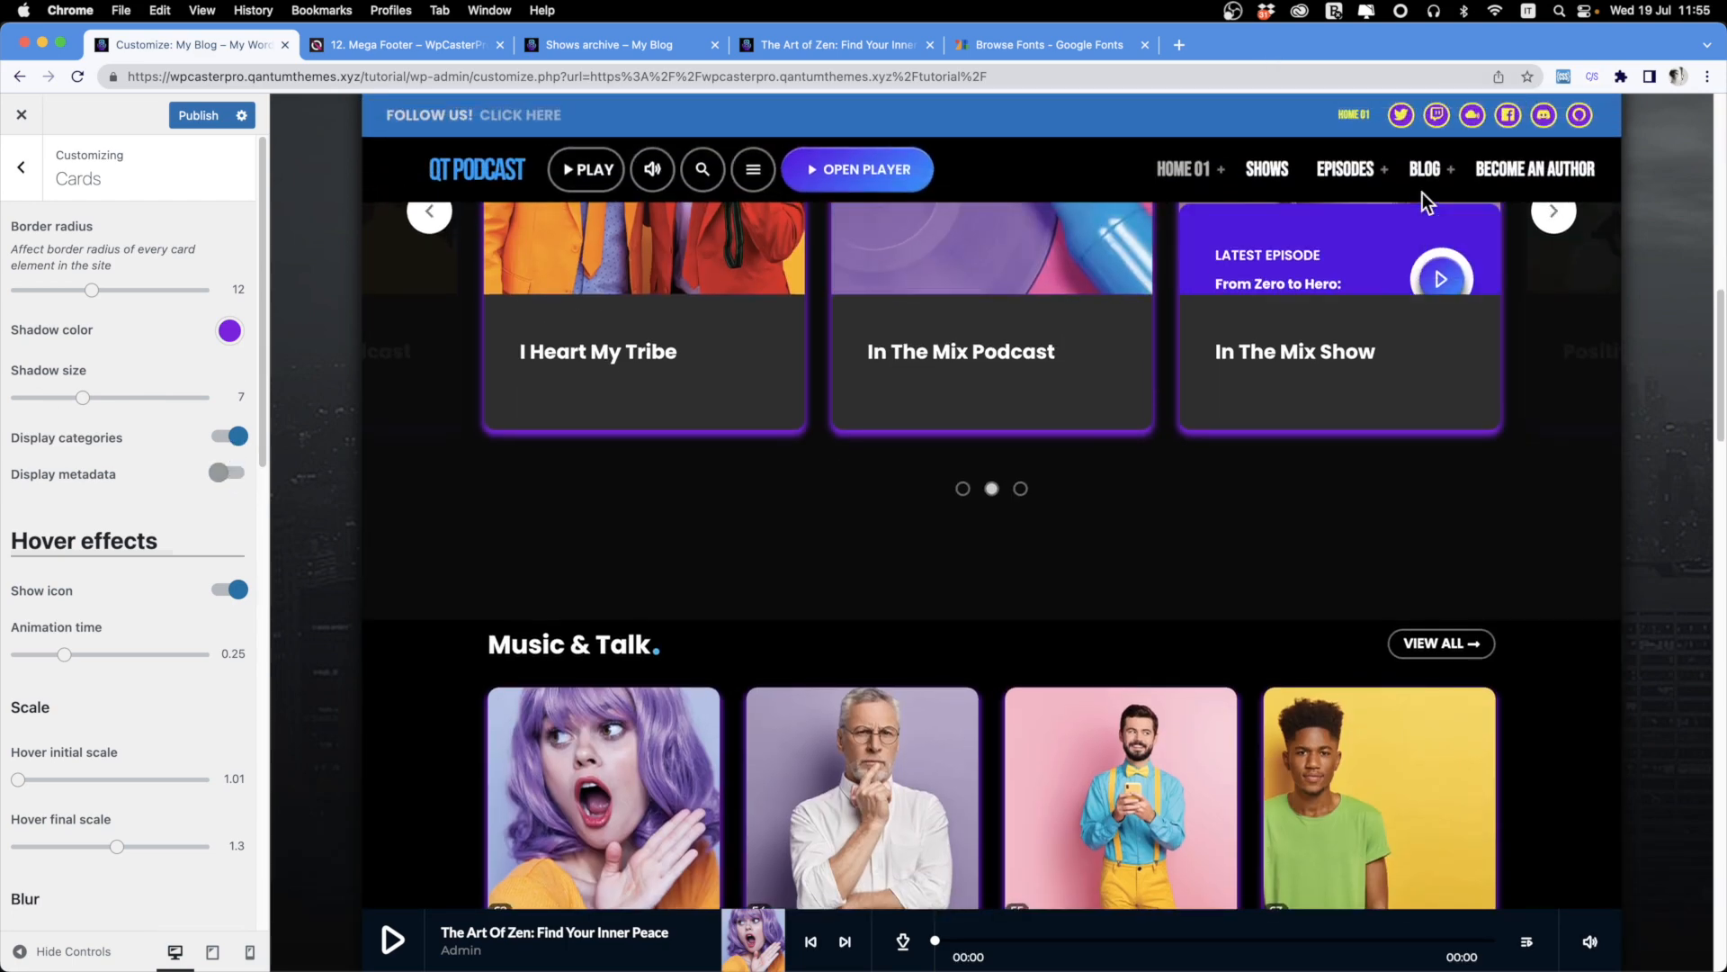
pyautogui.moveTo(1426, 171)
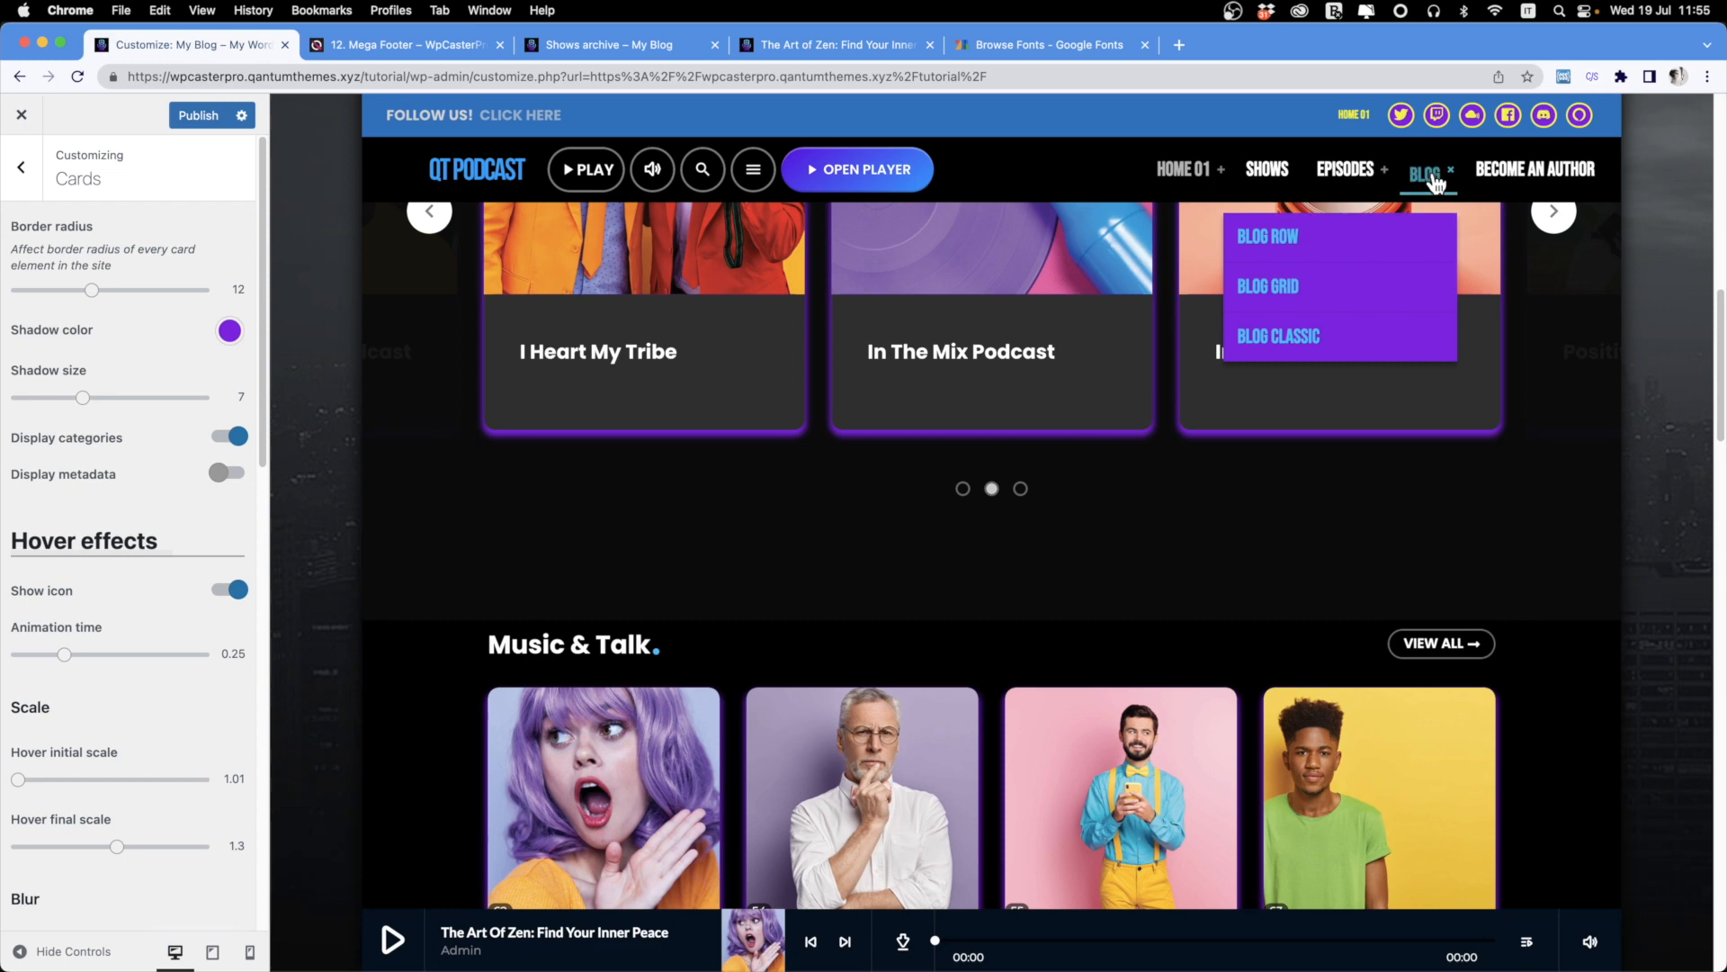
pyautogui.click(1323, 302)
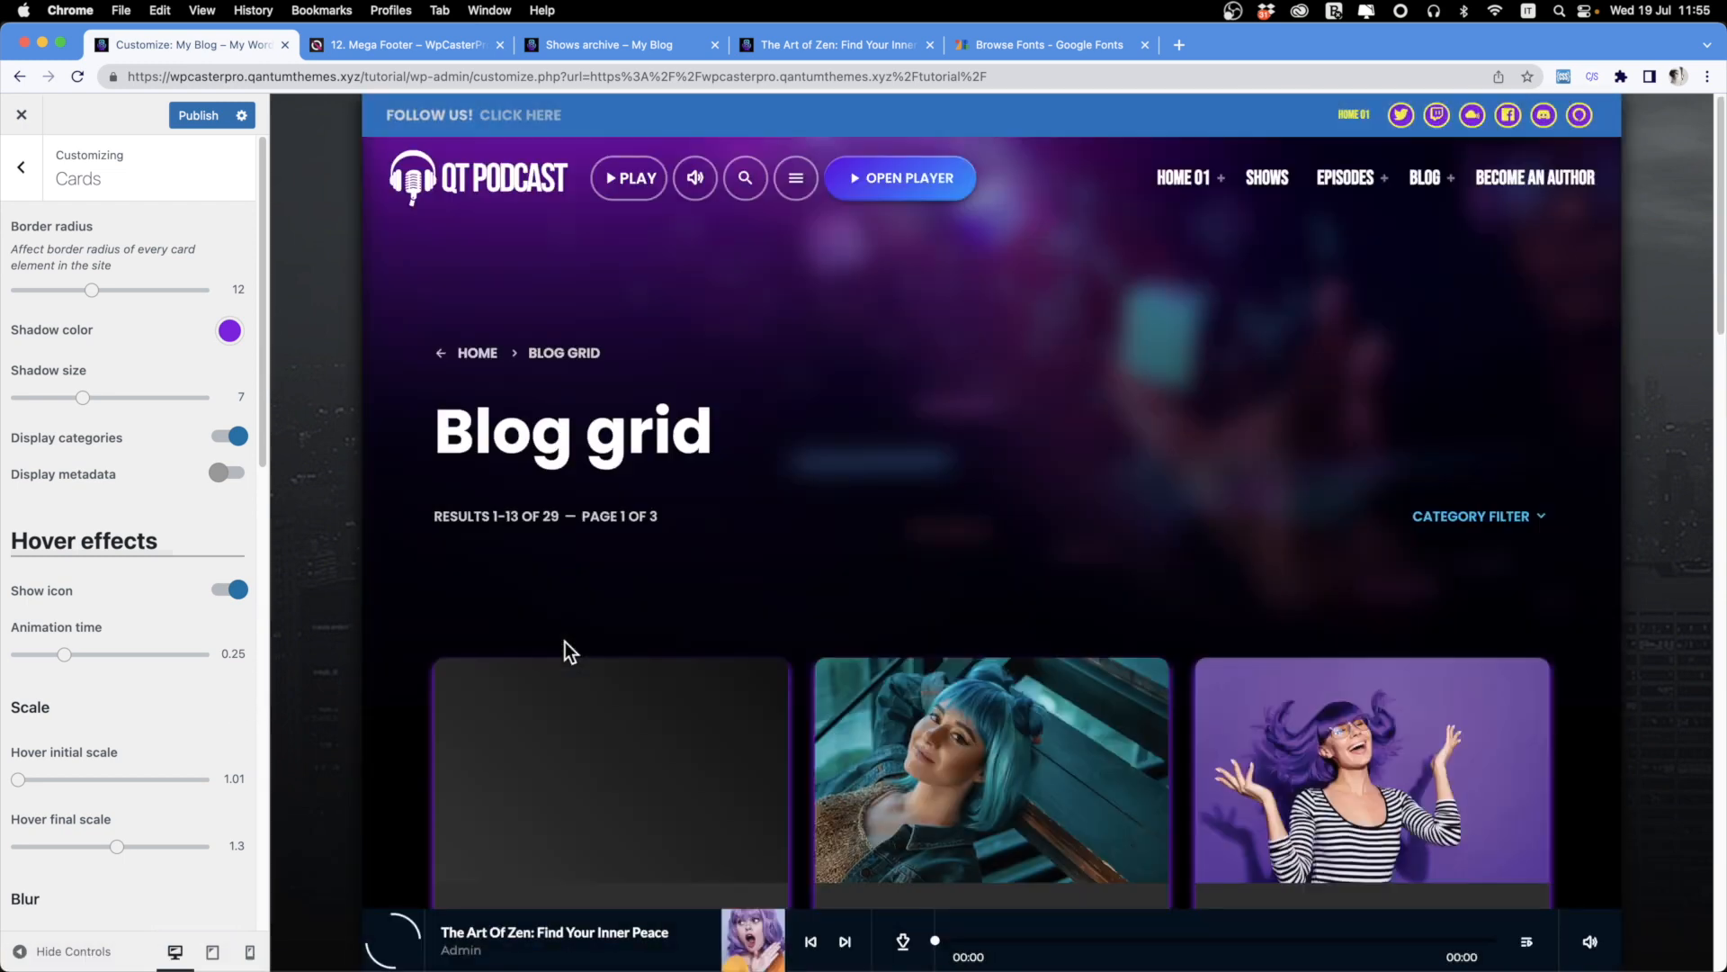
pyautogui.scroll(-6, 662, 634)
pyautogui.click(237, 474)
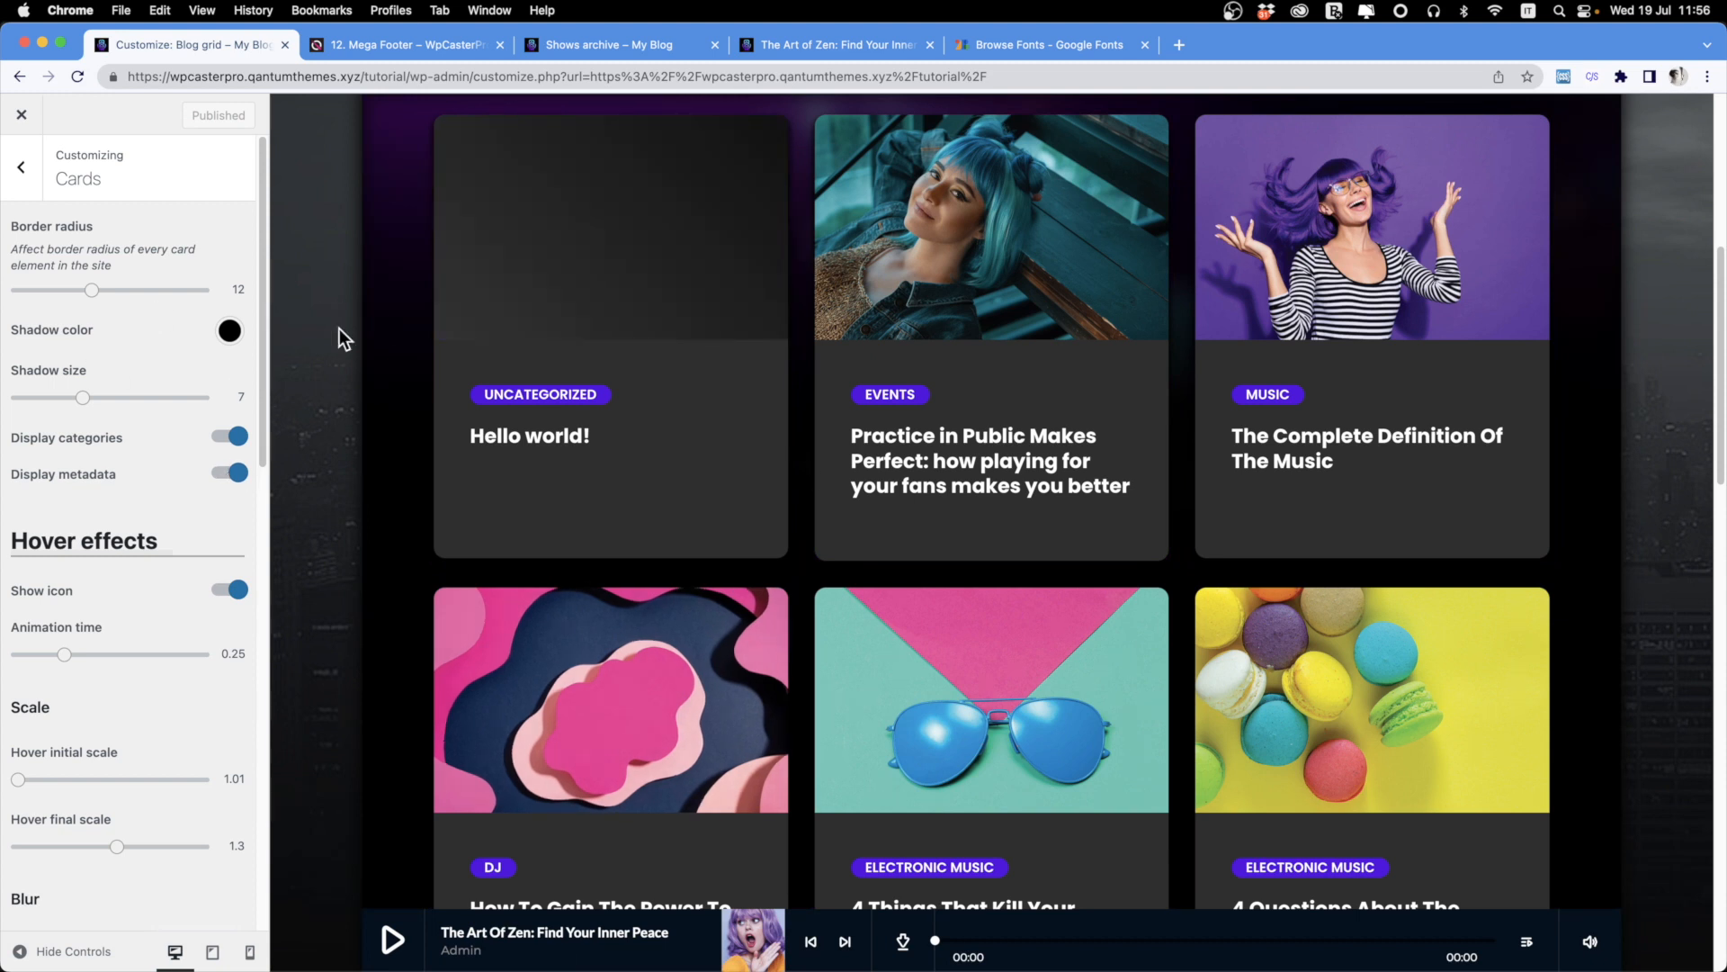
# Reload the customizer, bring the homepage's Comedy episode cards into the preview and open the Cards hover effects settings.
pyautogui.click(78, 78)
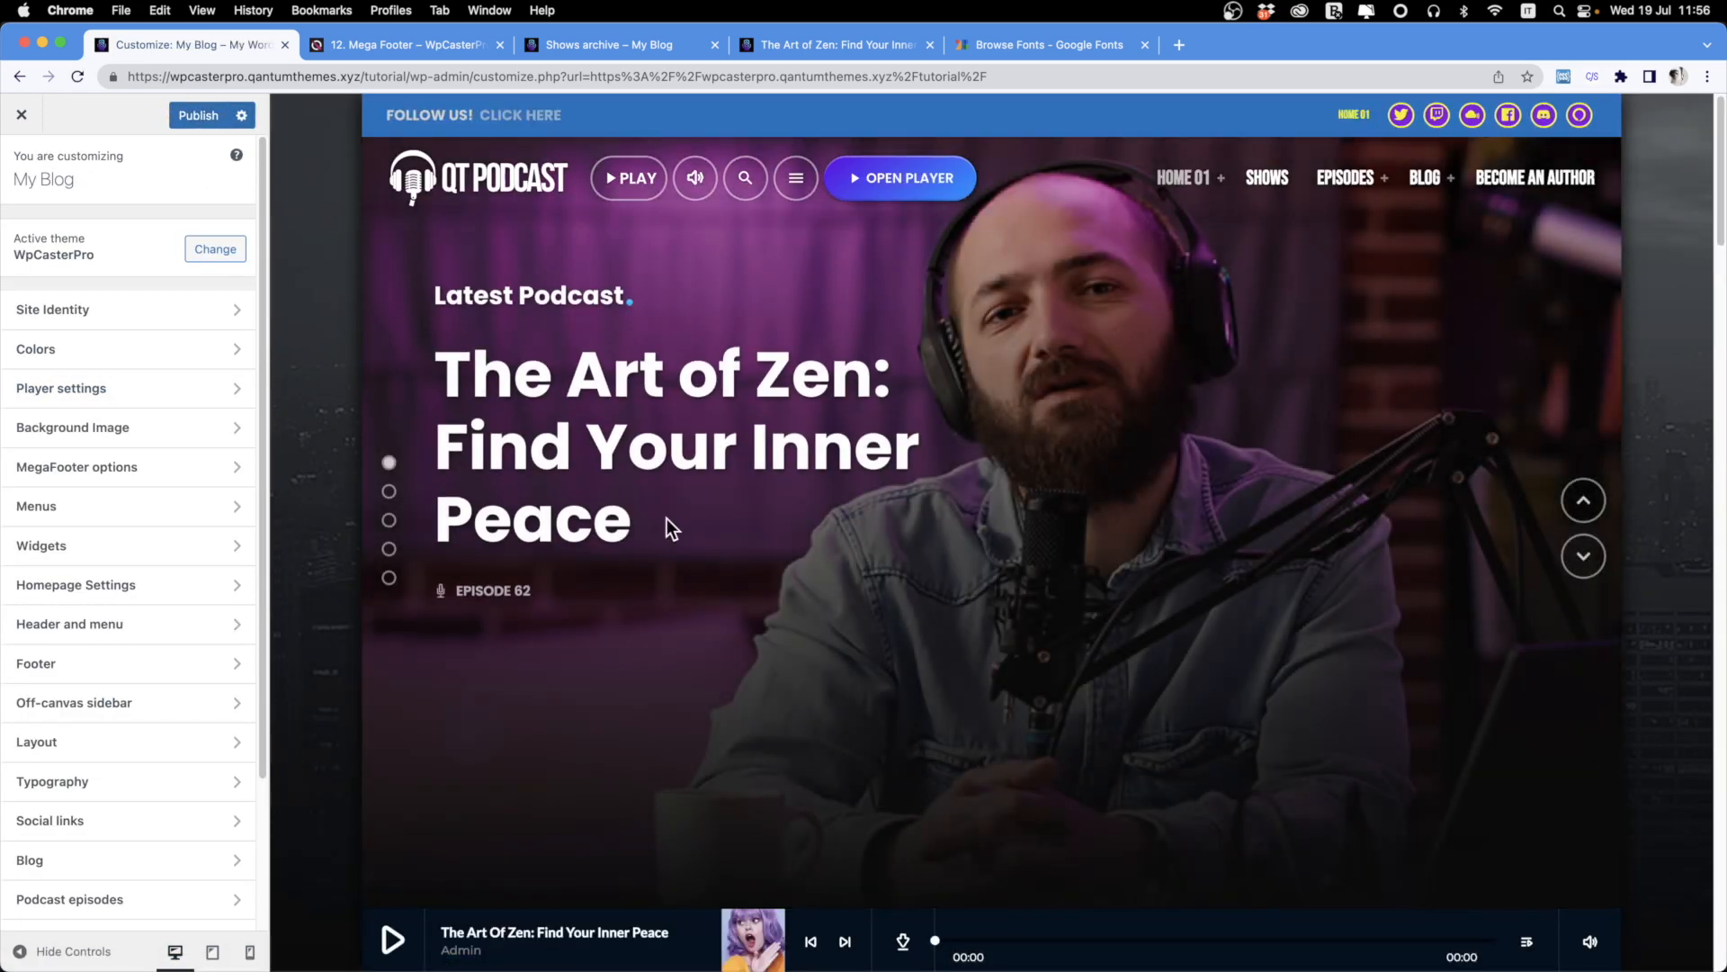
pyautogui.scroll(-10, 705, 617)
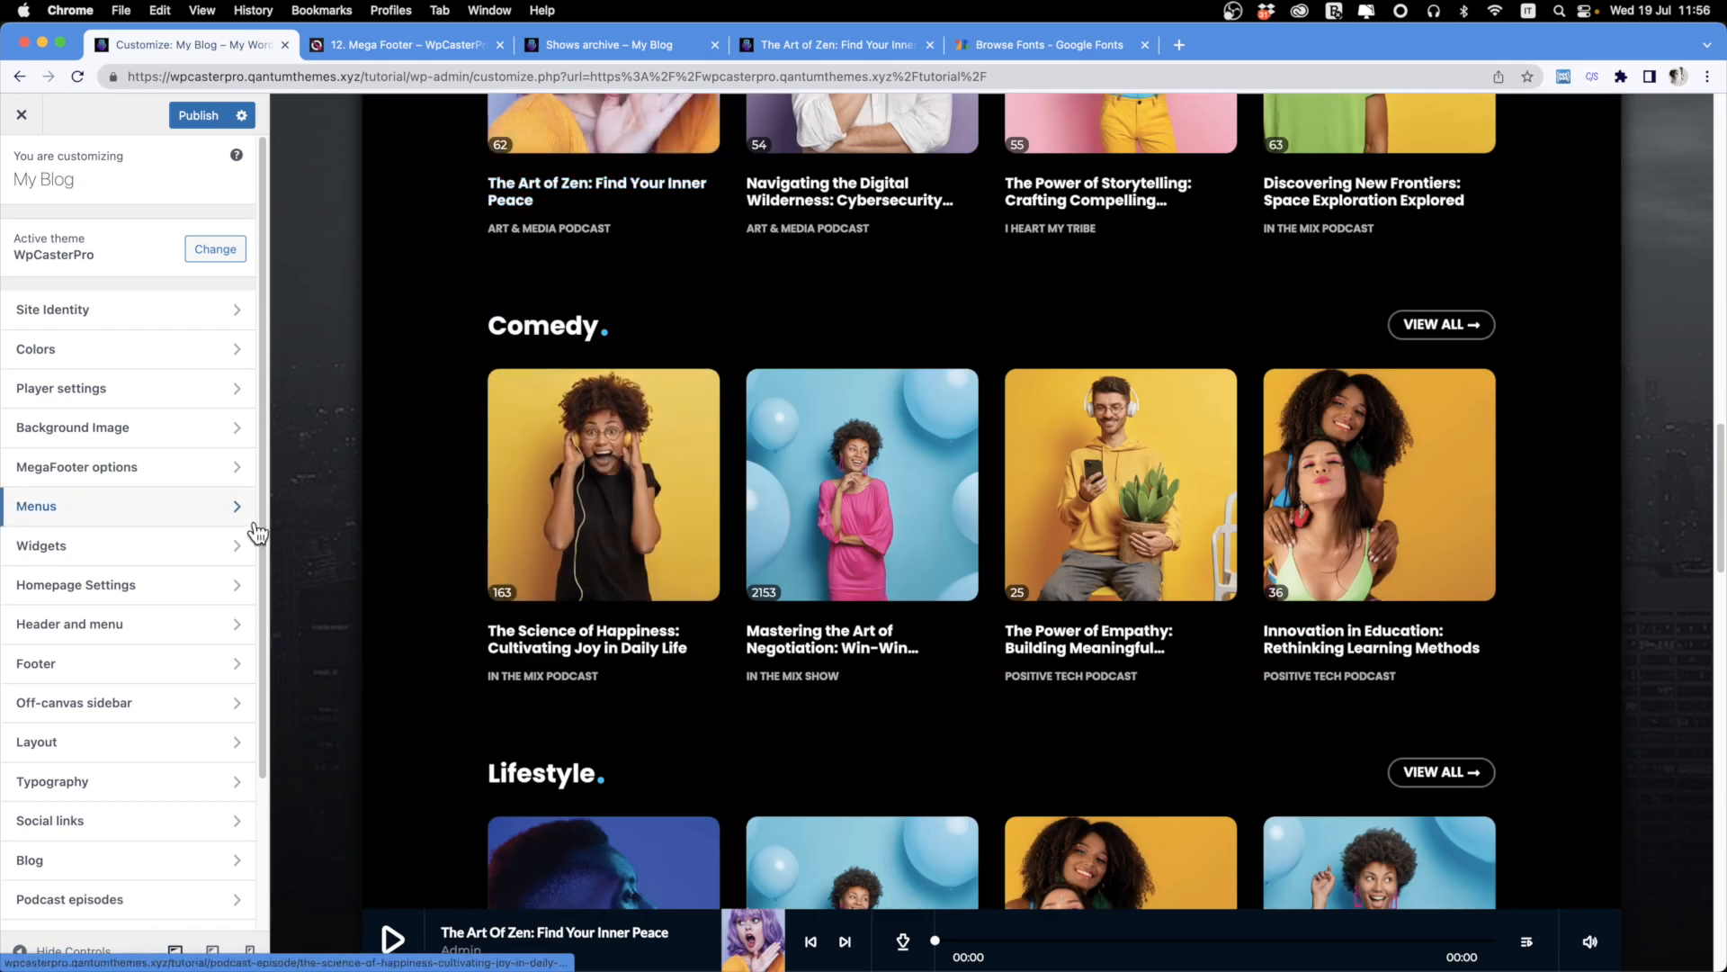
pyautogui.click(171, 757)
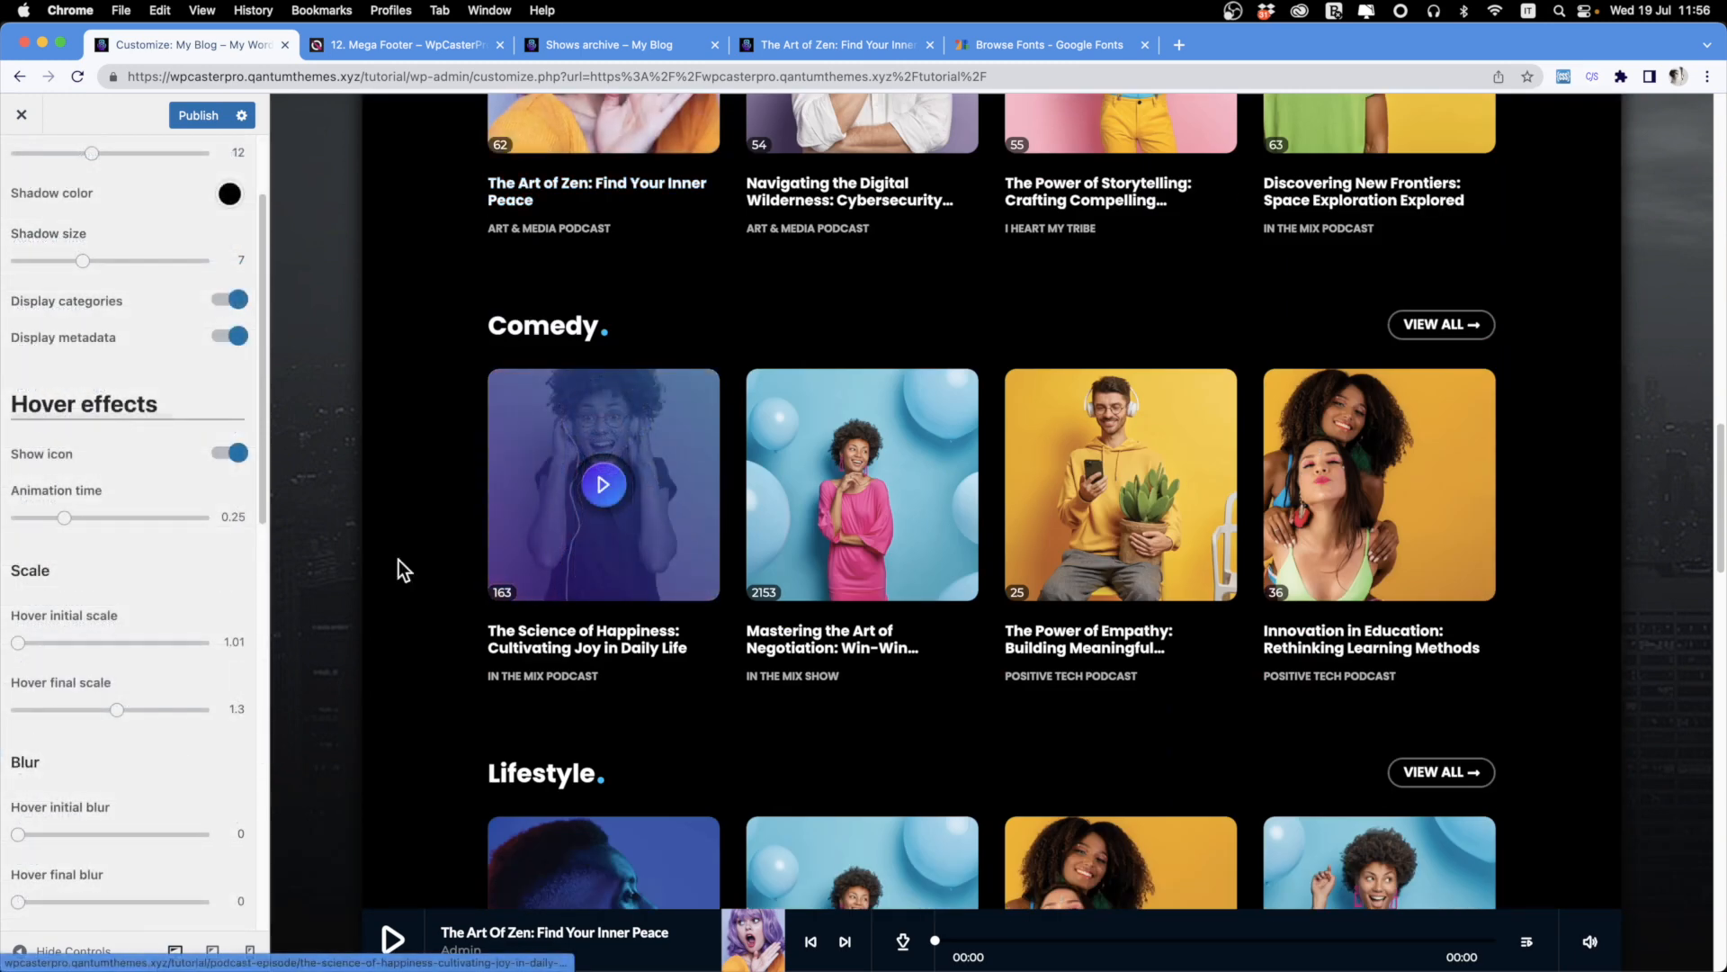
pyautogui.scroll(-2, 113, 532)
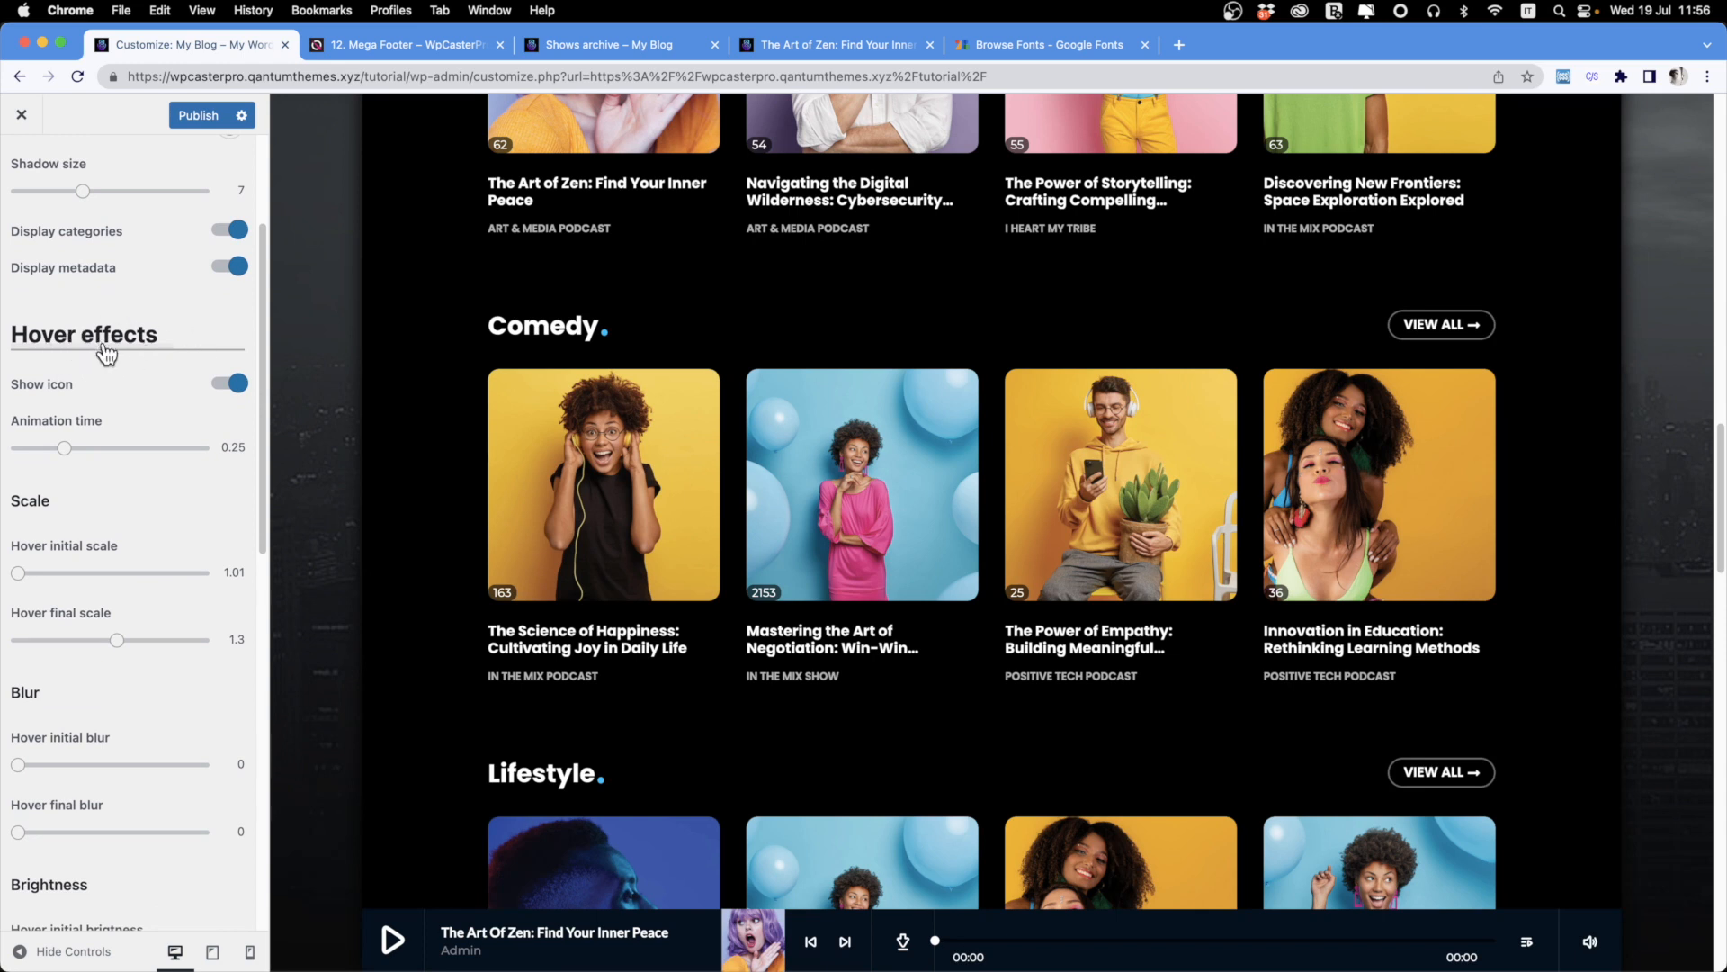
# Preview the hover effect on the Comedy episode cards and turn off the card hover icon.
pyautogui.moveTo(867, 486)
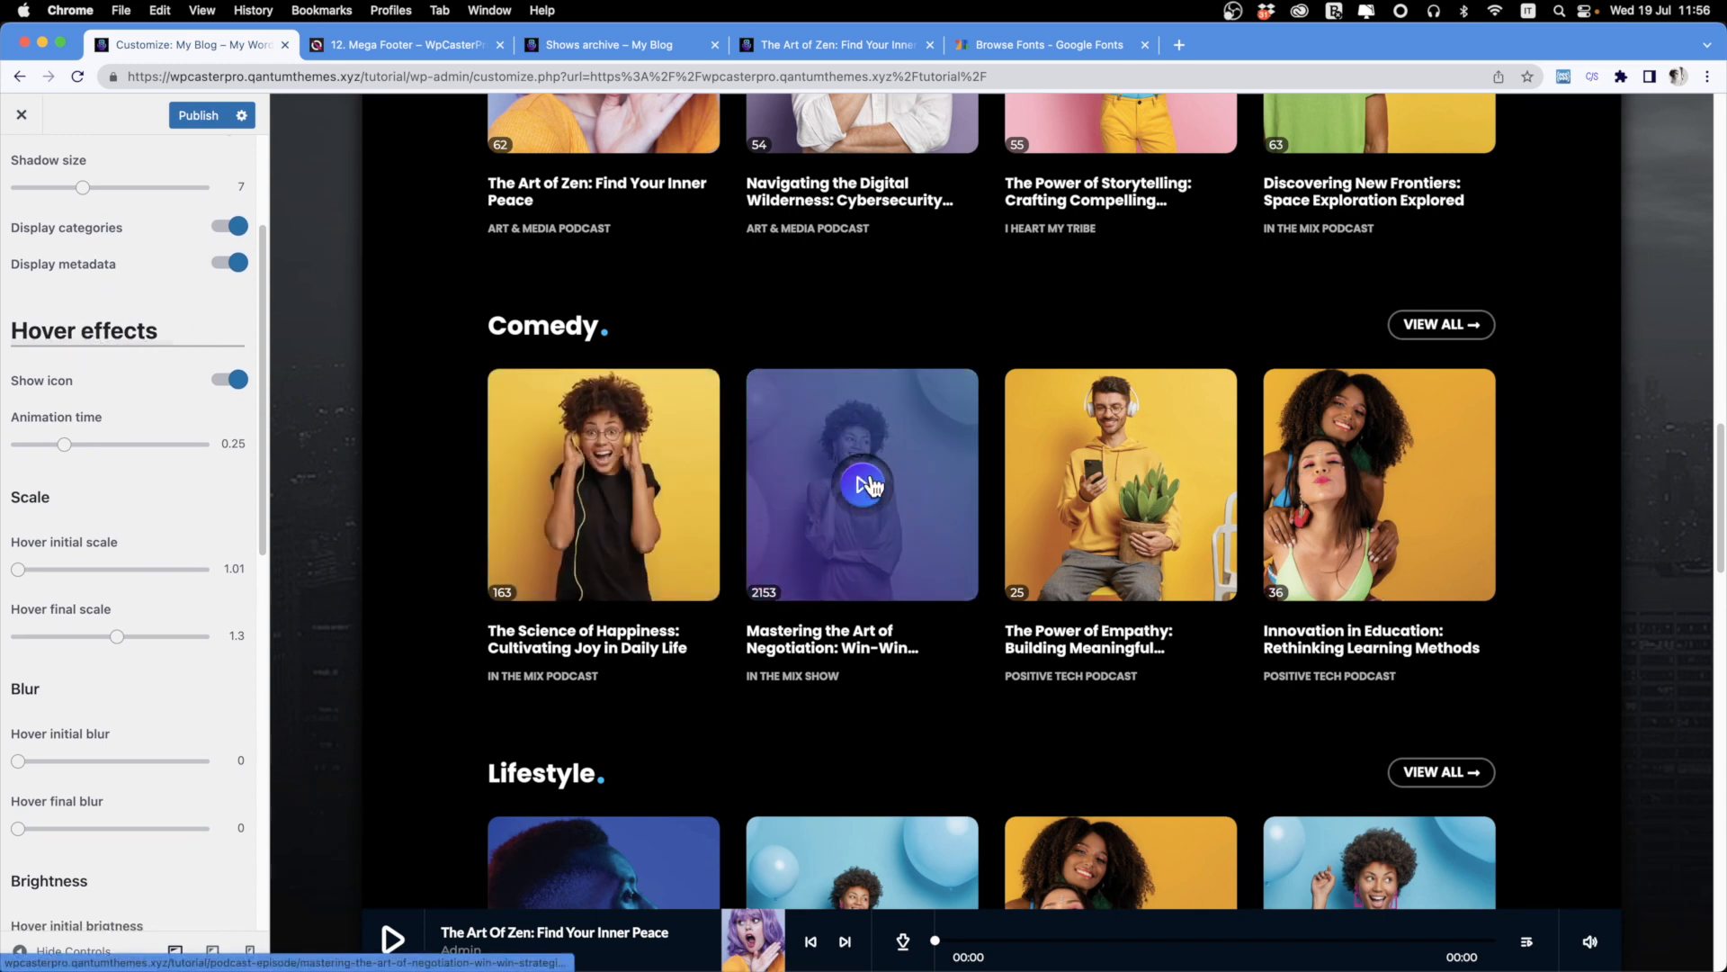
pyautogui.scroll(-10, 120, 430)
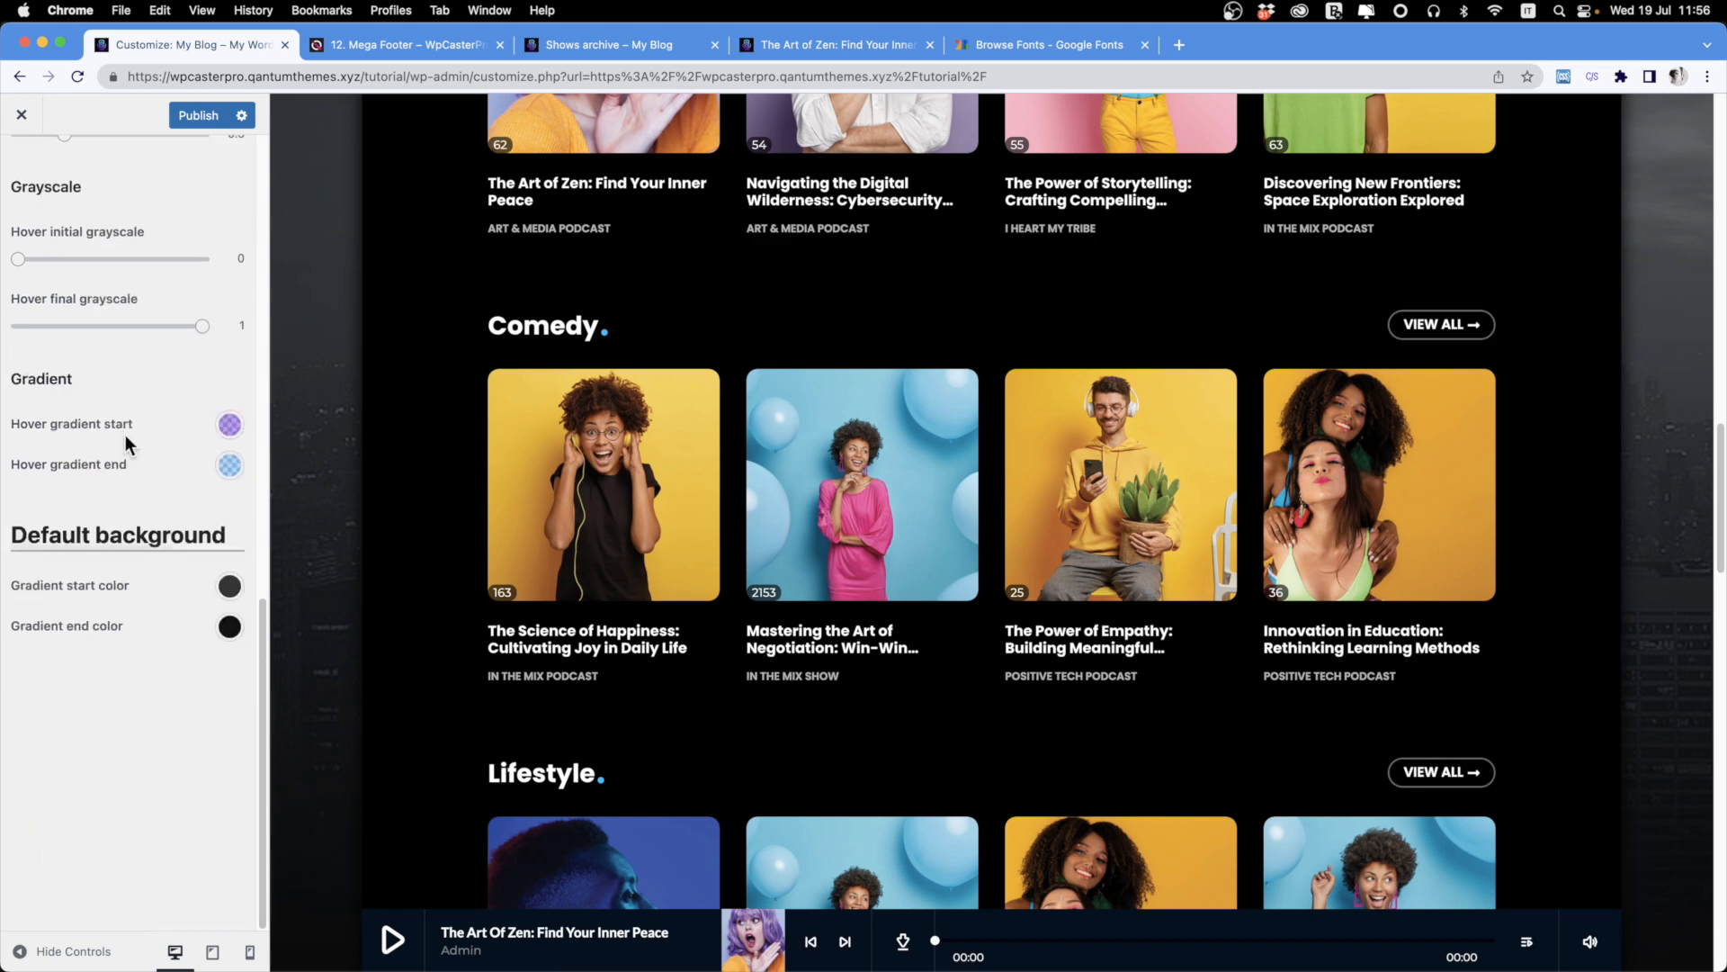
pyautogui.scroll(10, 126, 435)
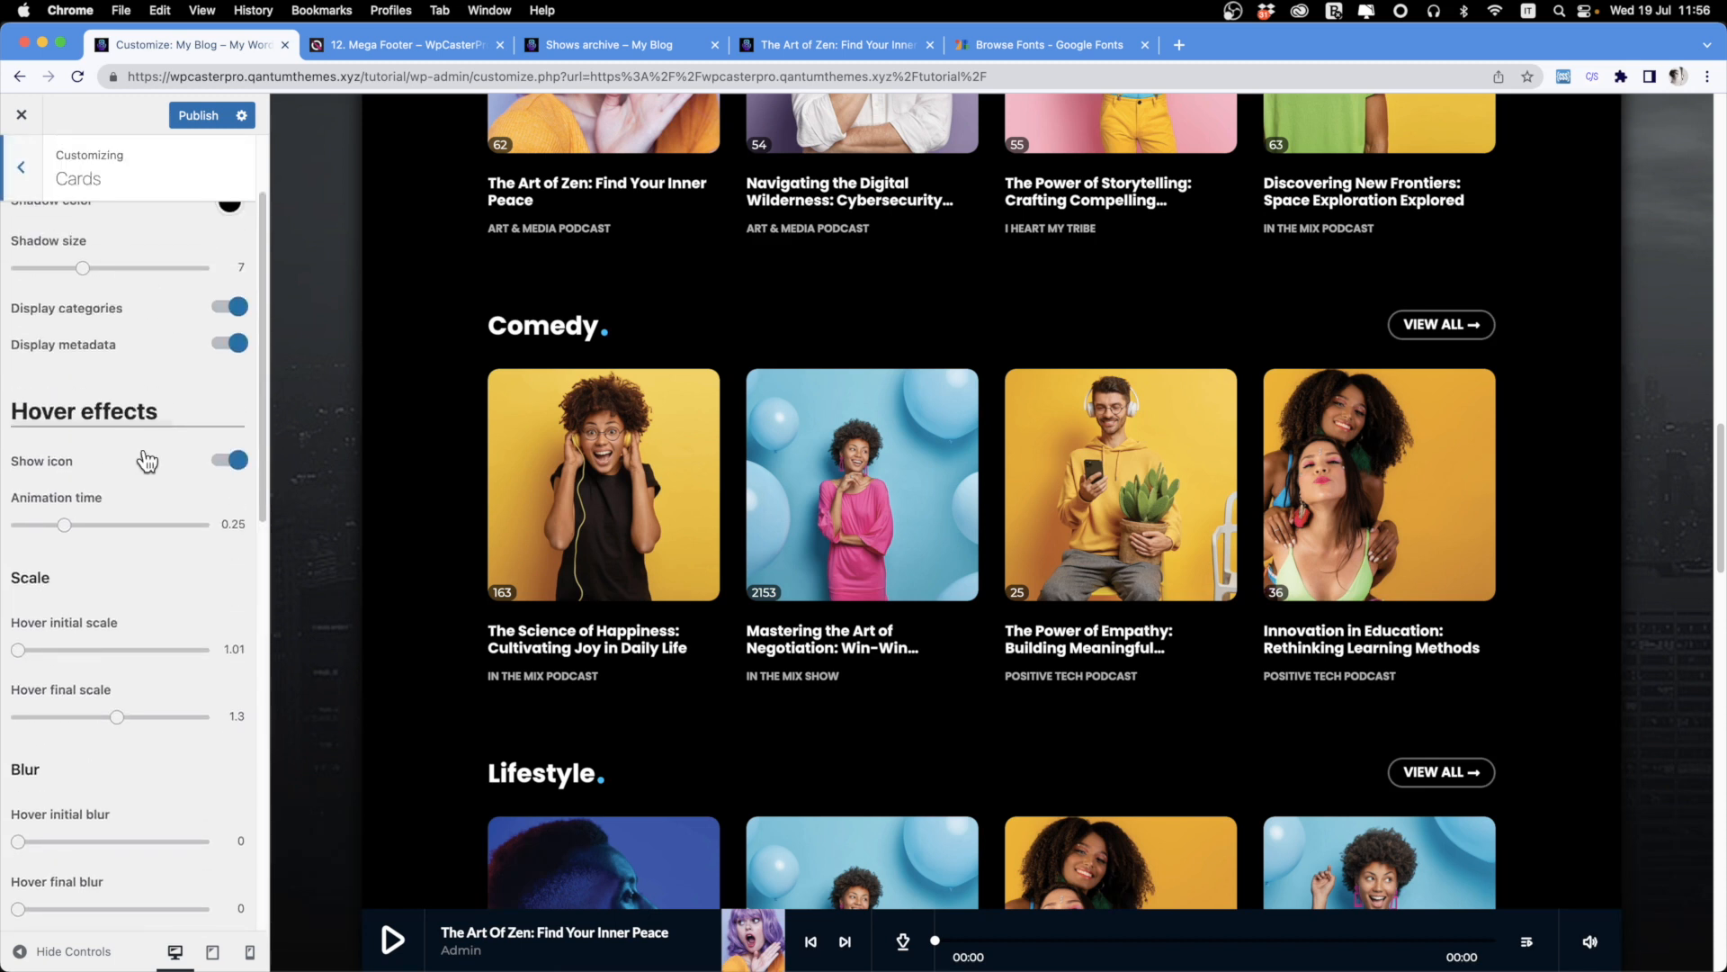
pyautogui.scroll(-2, 143, 454)
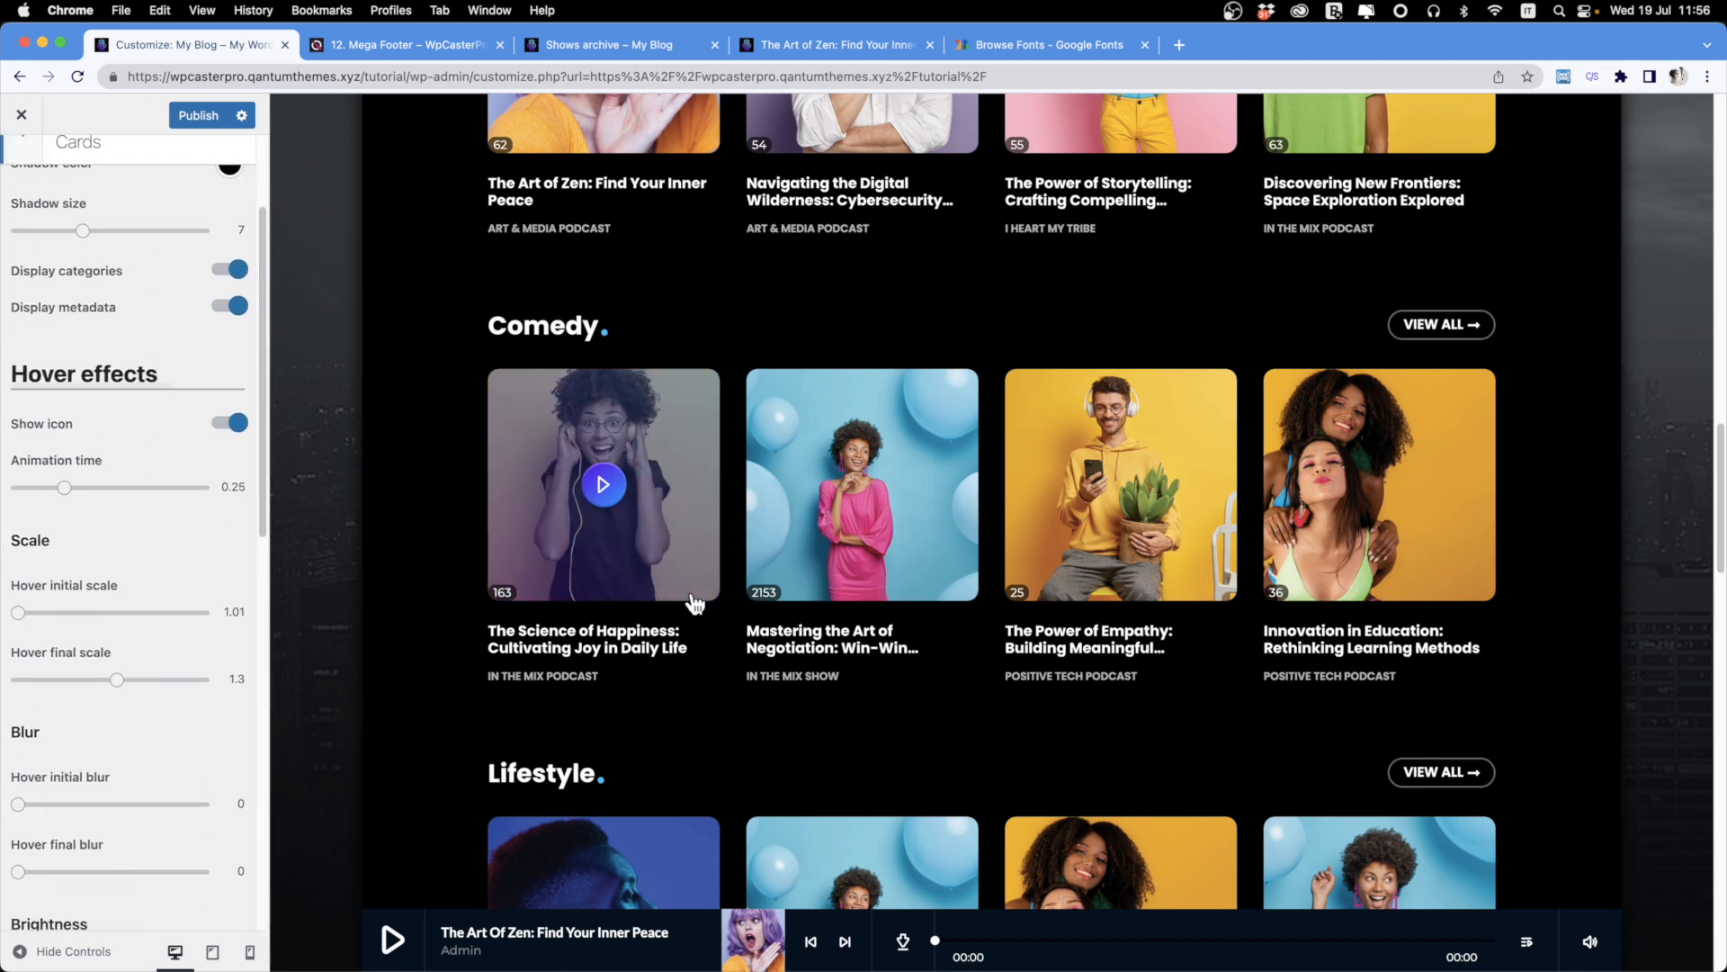
pyautogui.moveTo(917, 569)
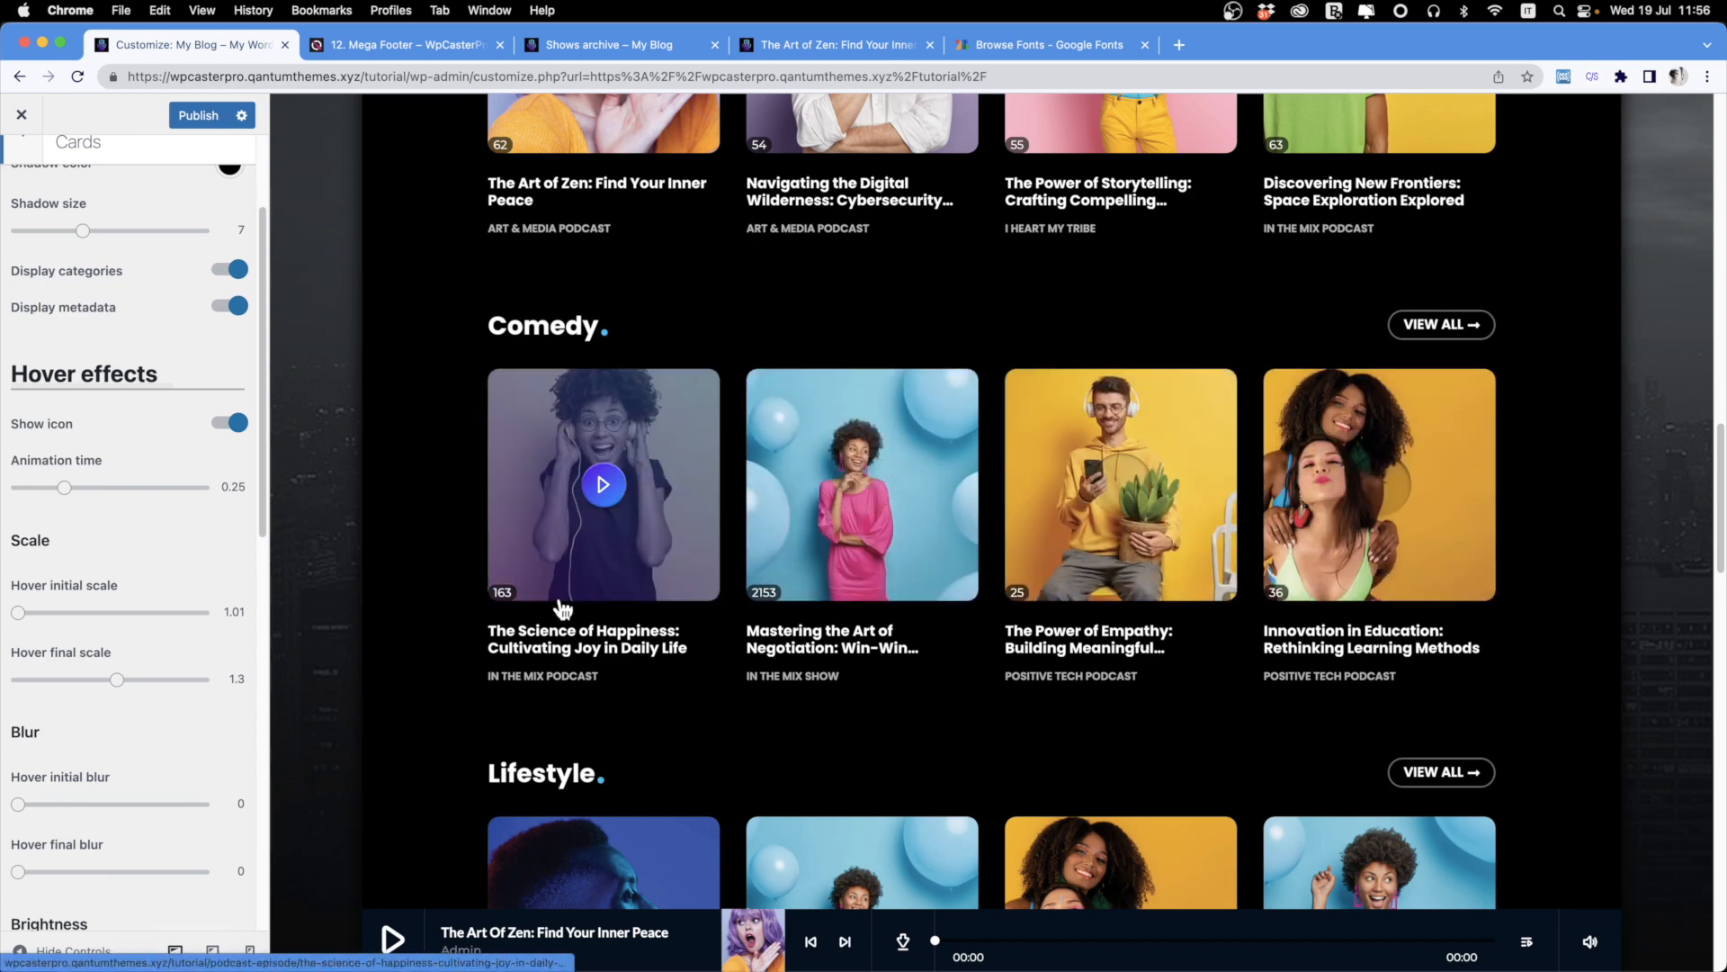
pyautogui.scroll(-3, 97, 522)
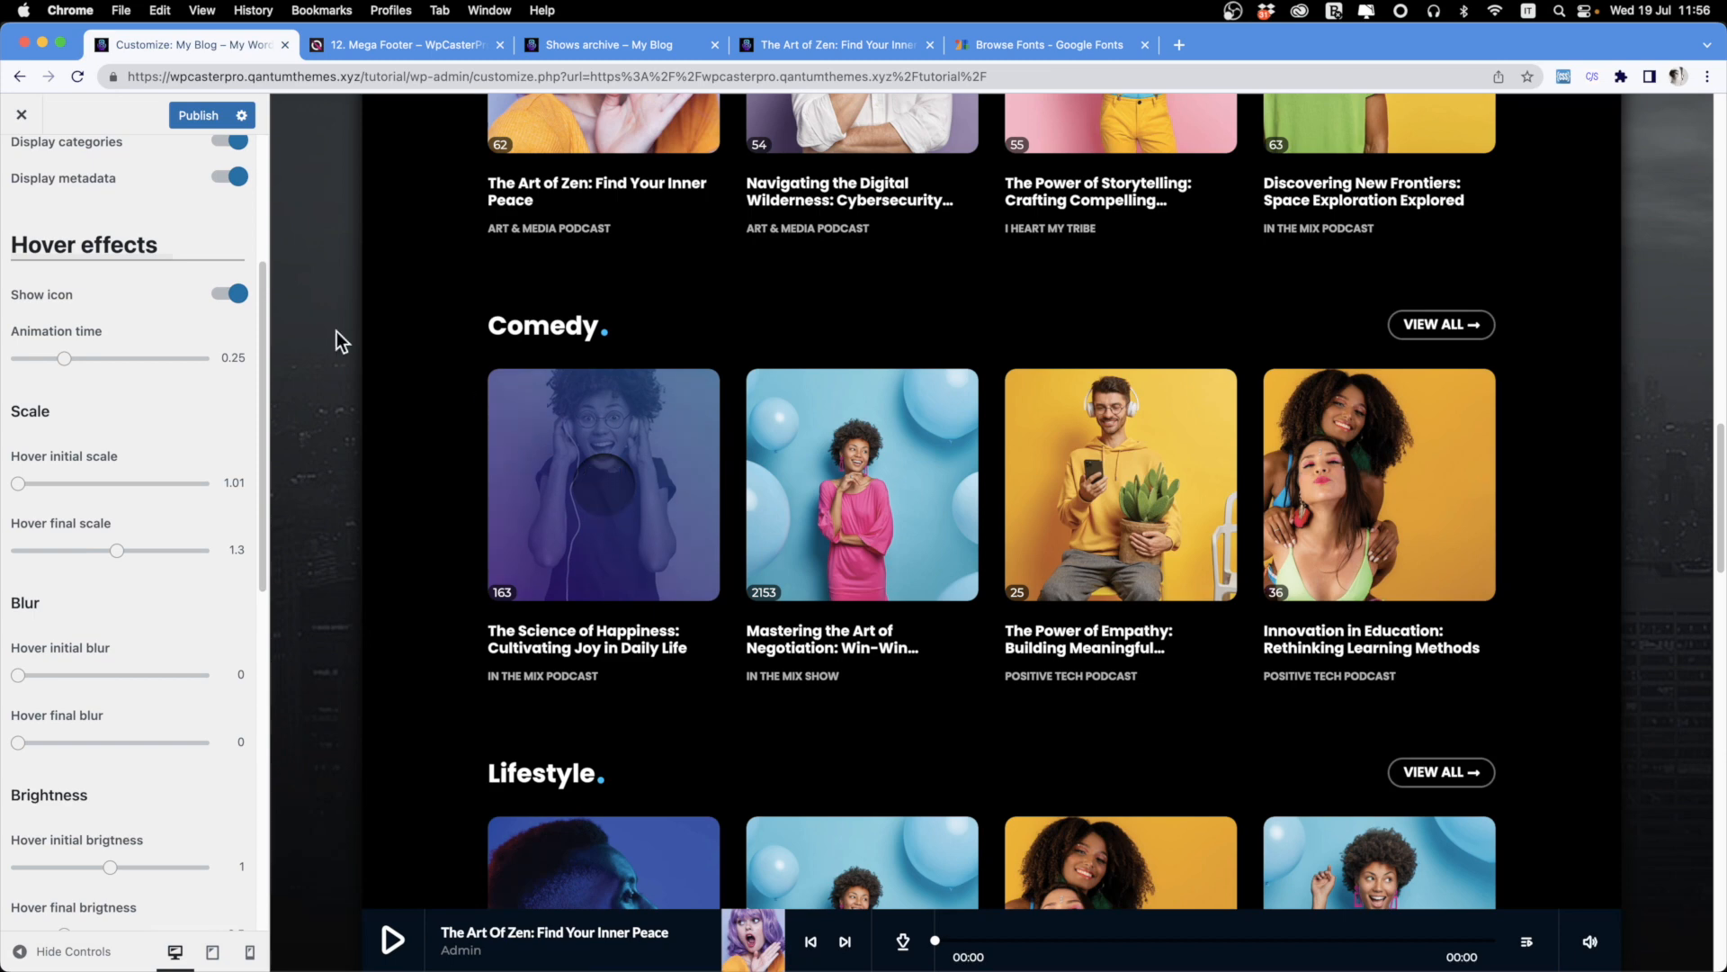
pyautogui.click(245, 293)
pyautogui.scroll(7, 252, 297)
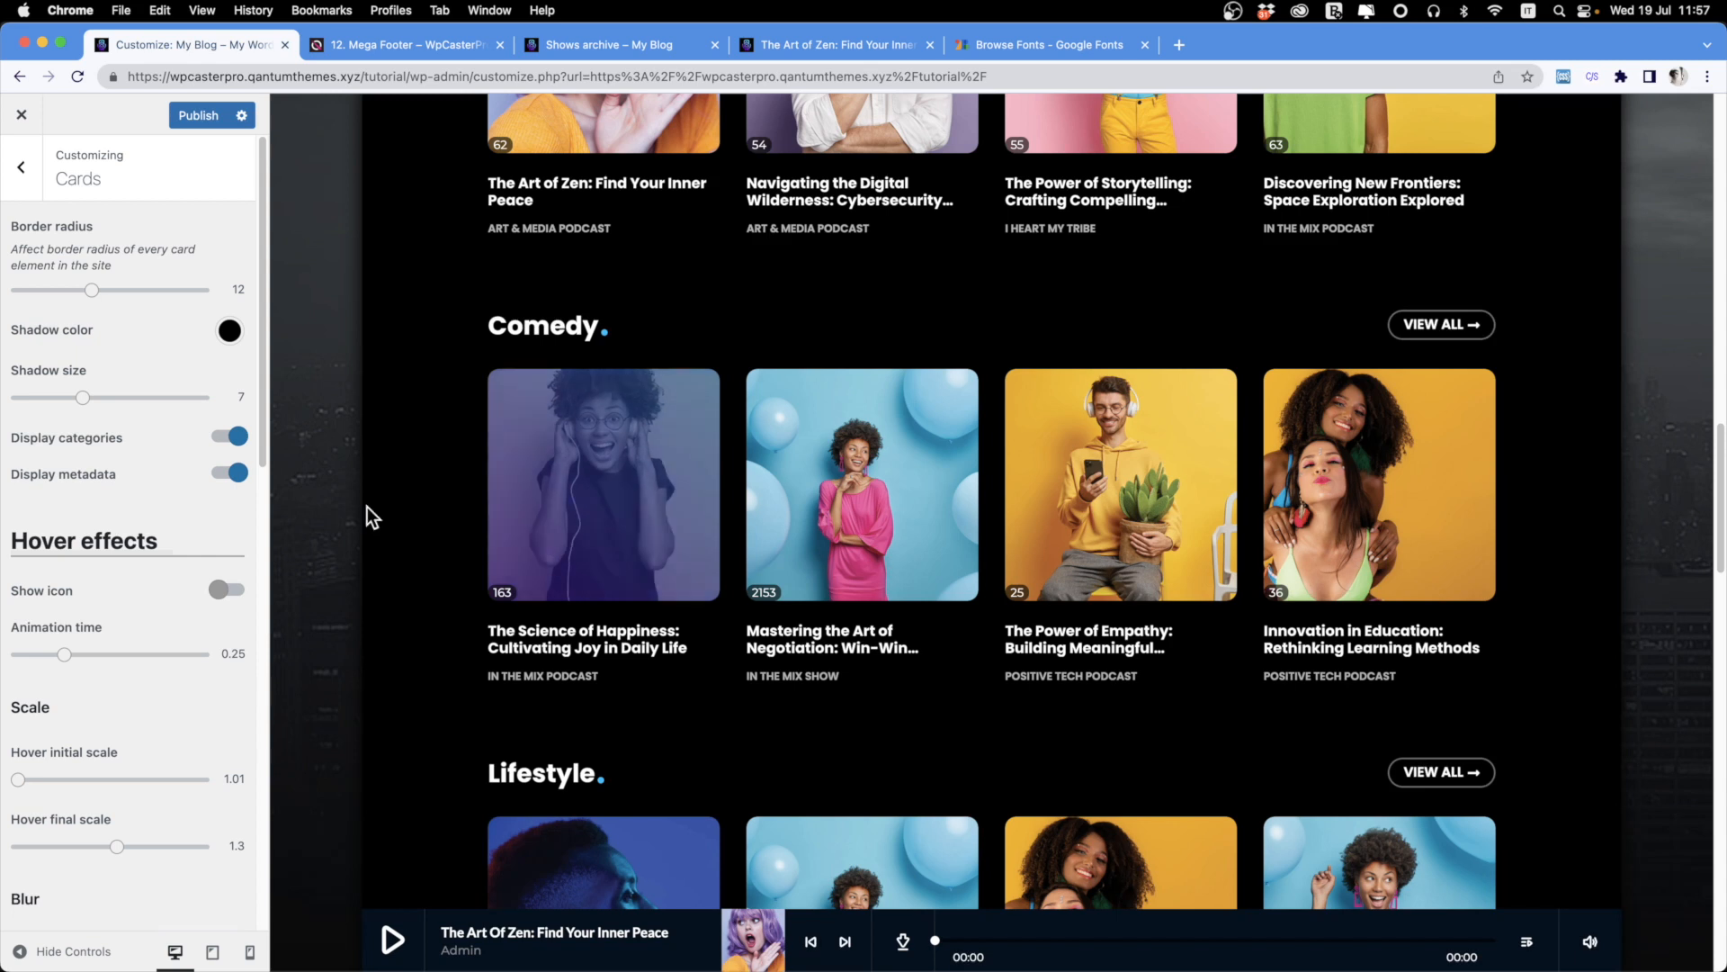
# Try a card hover animation time of 1 on the Comedy cards and set it back to 0.25.
pyautogui.scroll(-5, 153, 568)
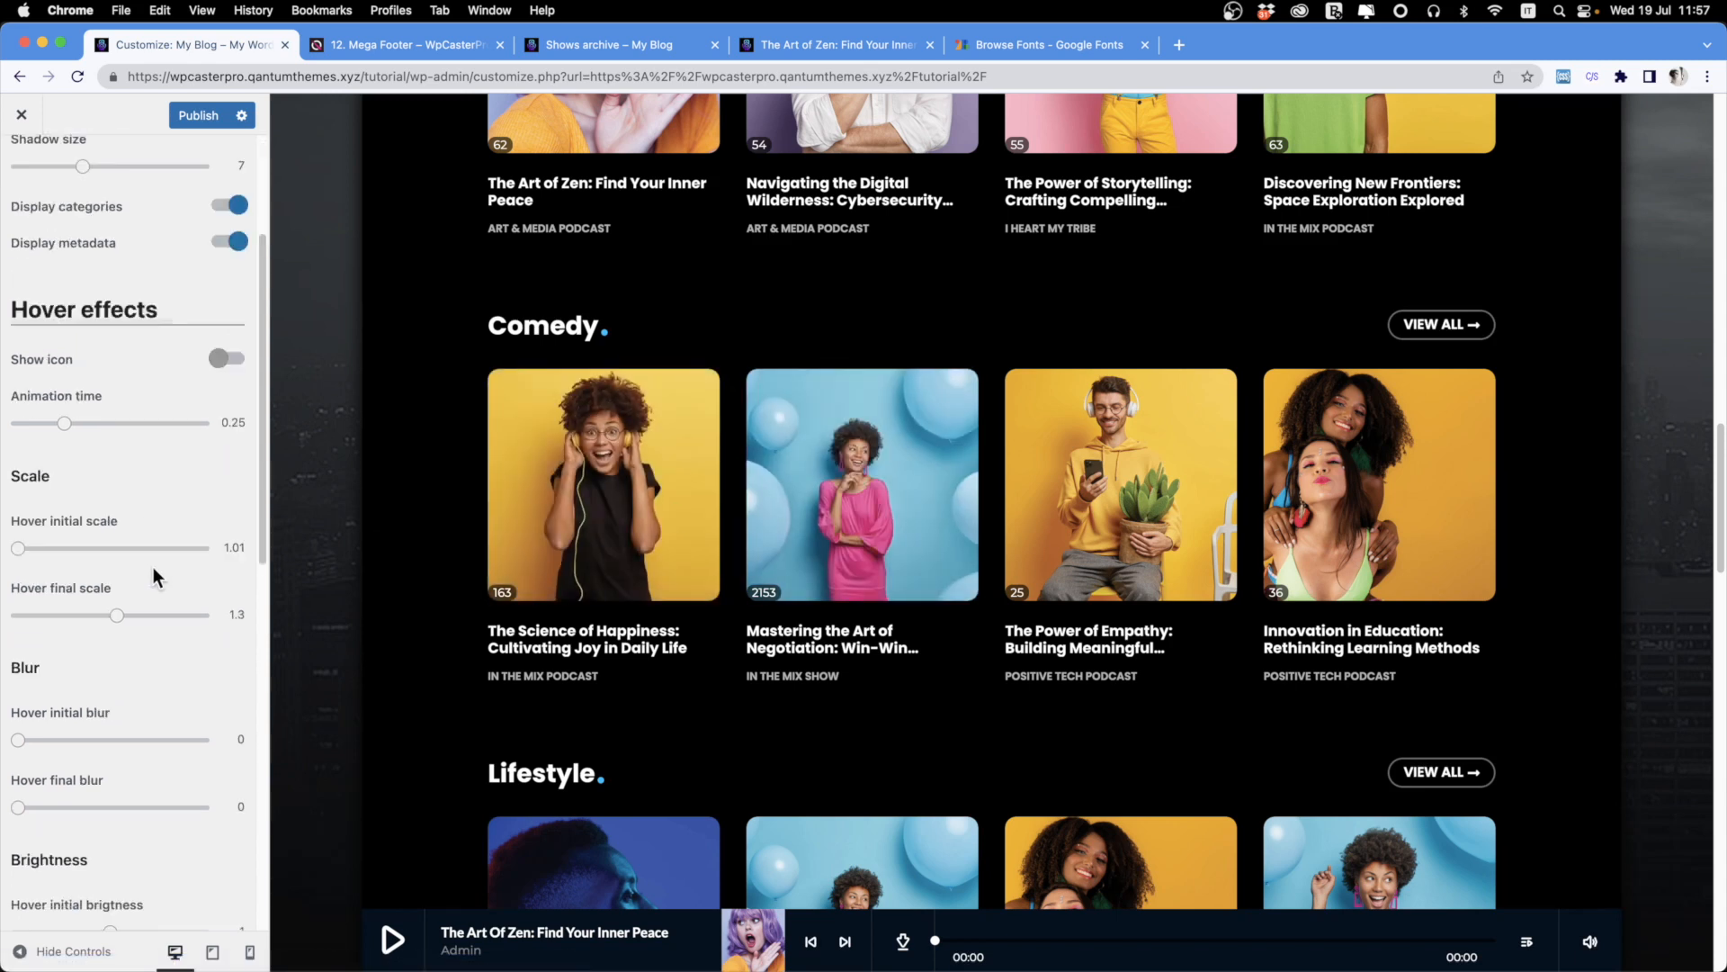
pyautogui.scroll(5, 157, 569)
pyautogui.scroll(-1, 153, 565)
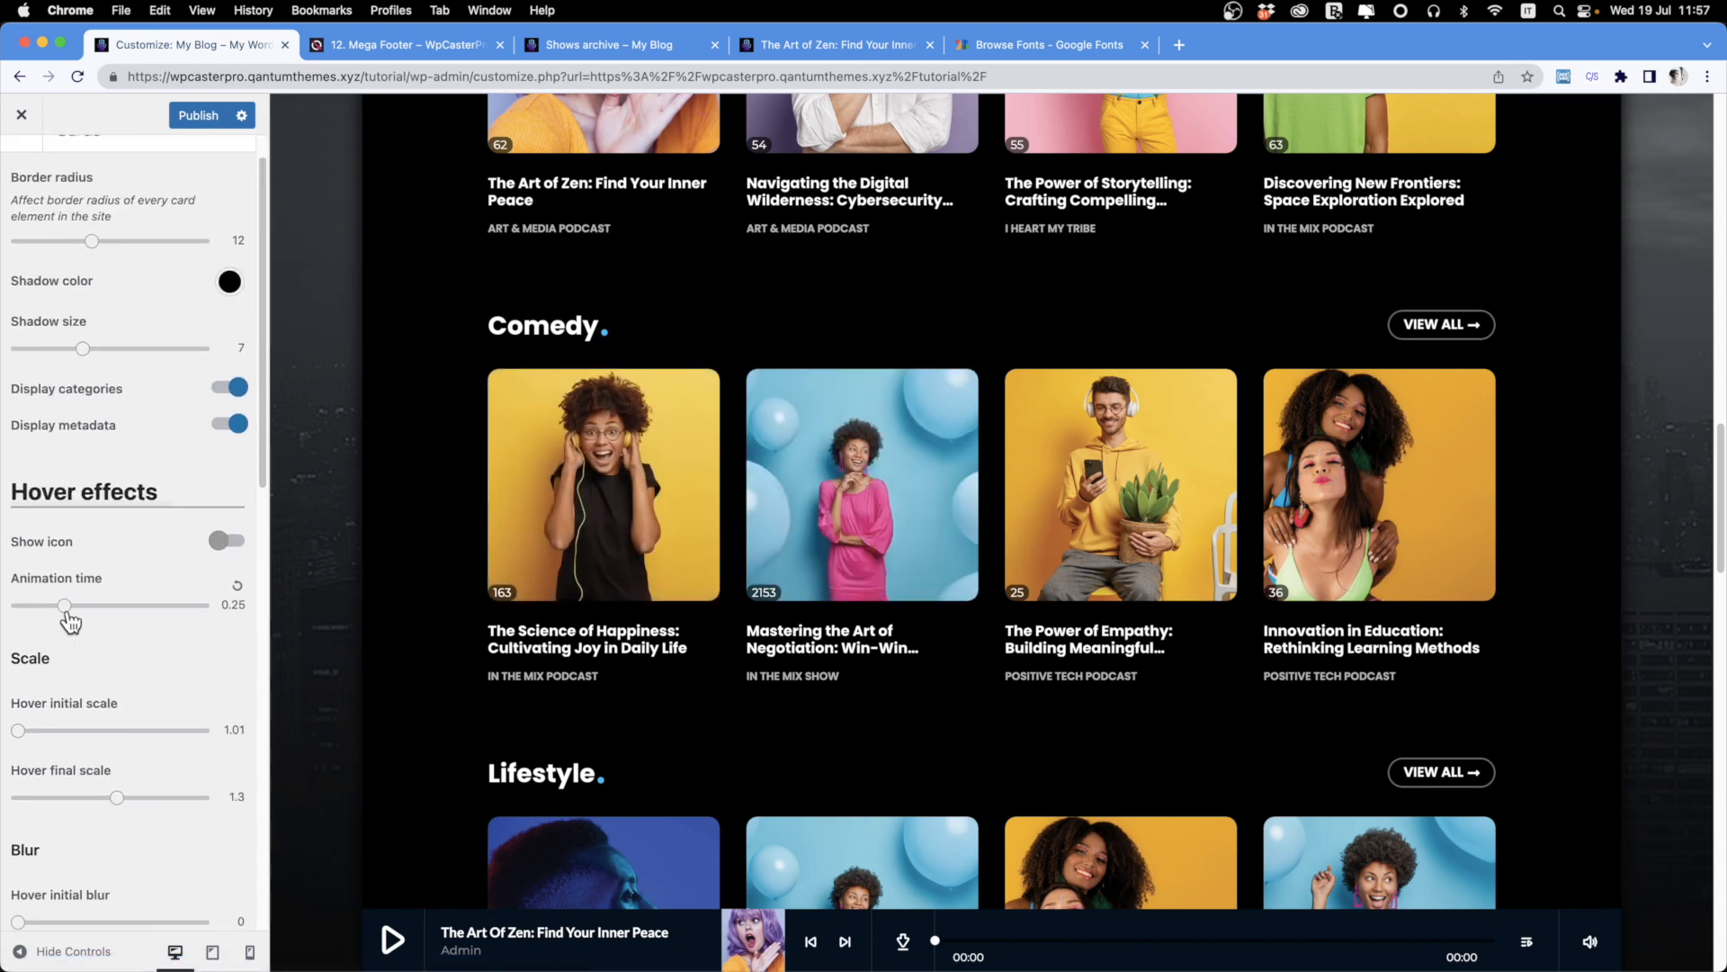
pyautogui.moveTo(74, 607); pyautogui.dragTo(262, 614)
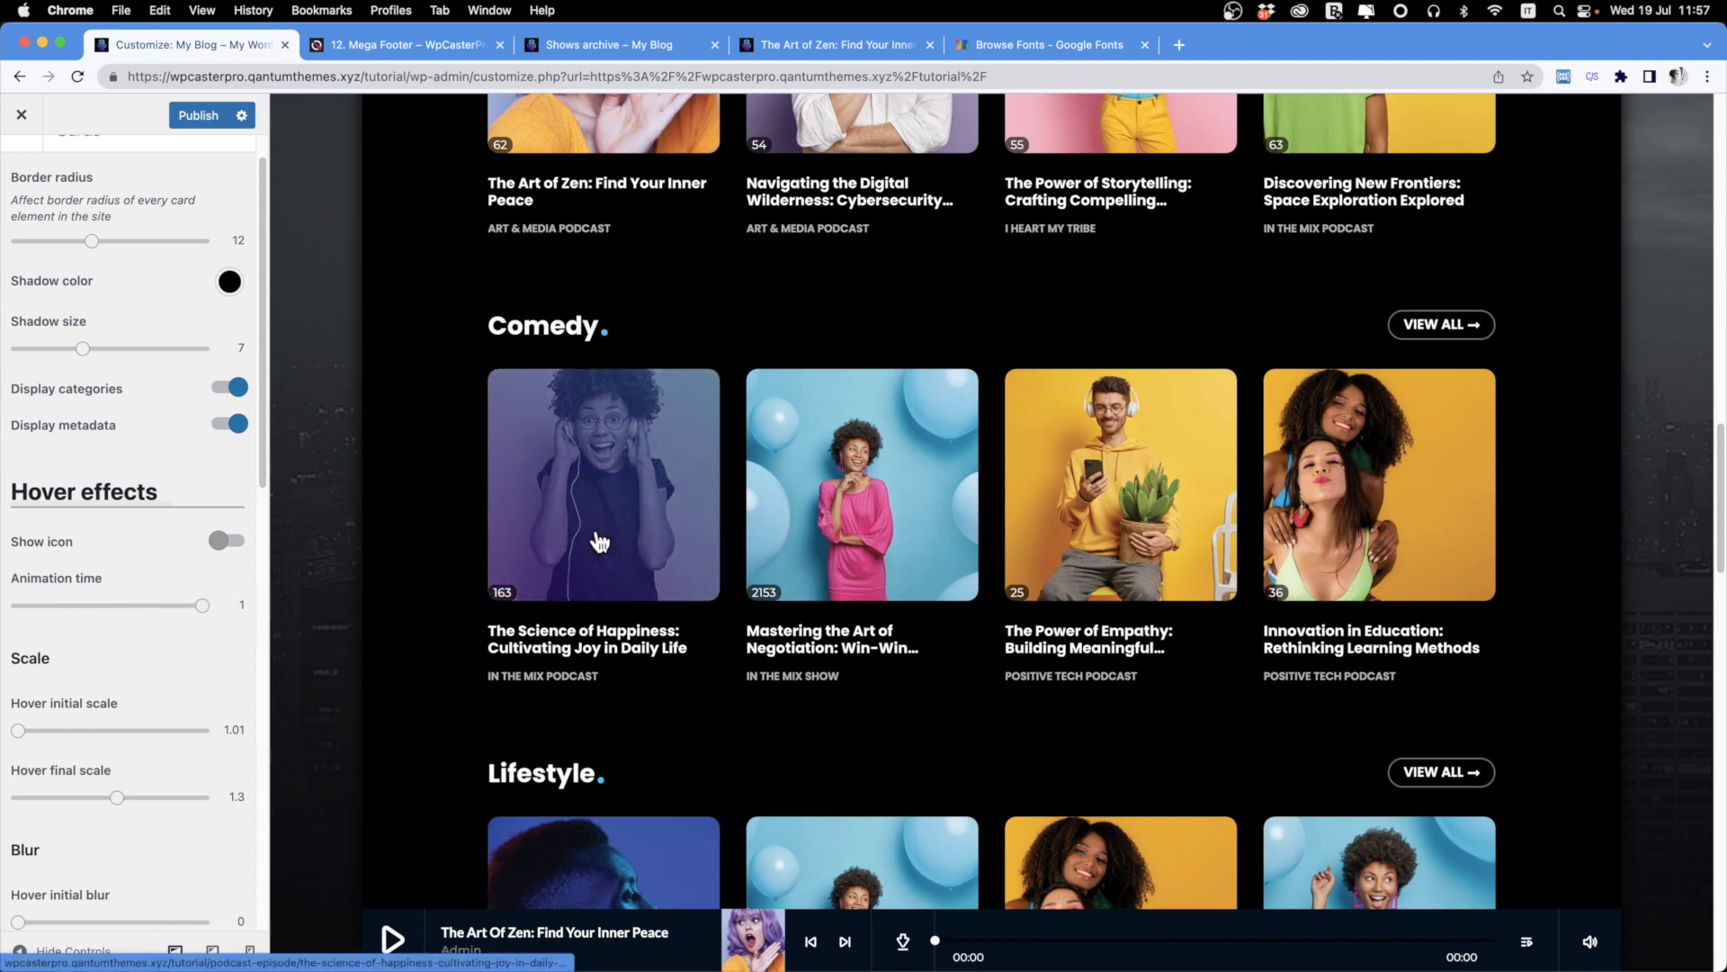
pyautogui.moveTo(199, 607); pyautogui.dragTo(7, 620)
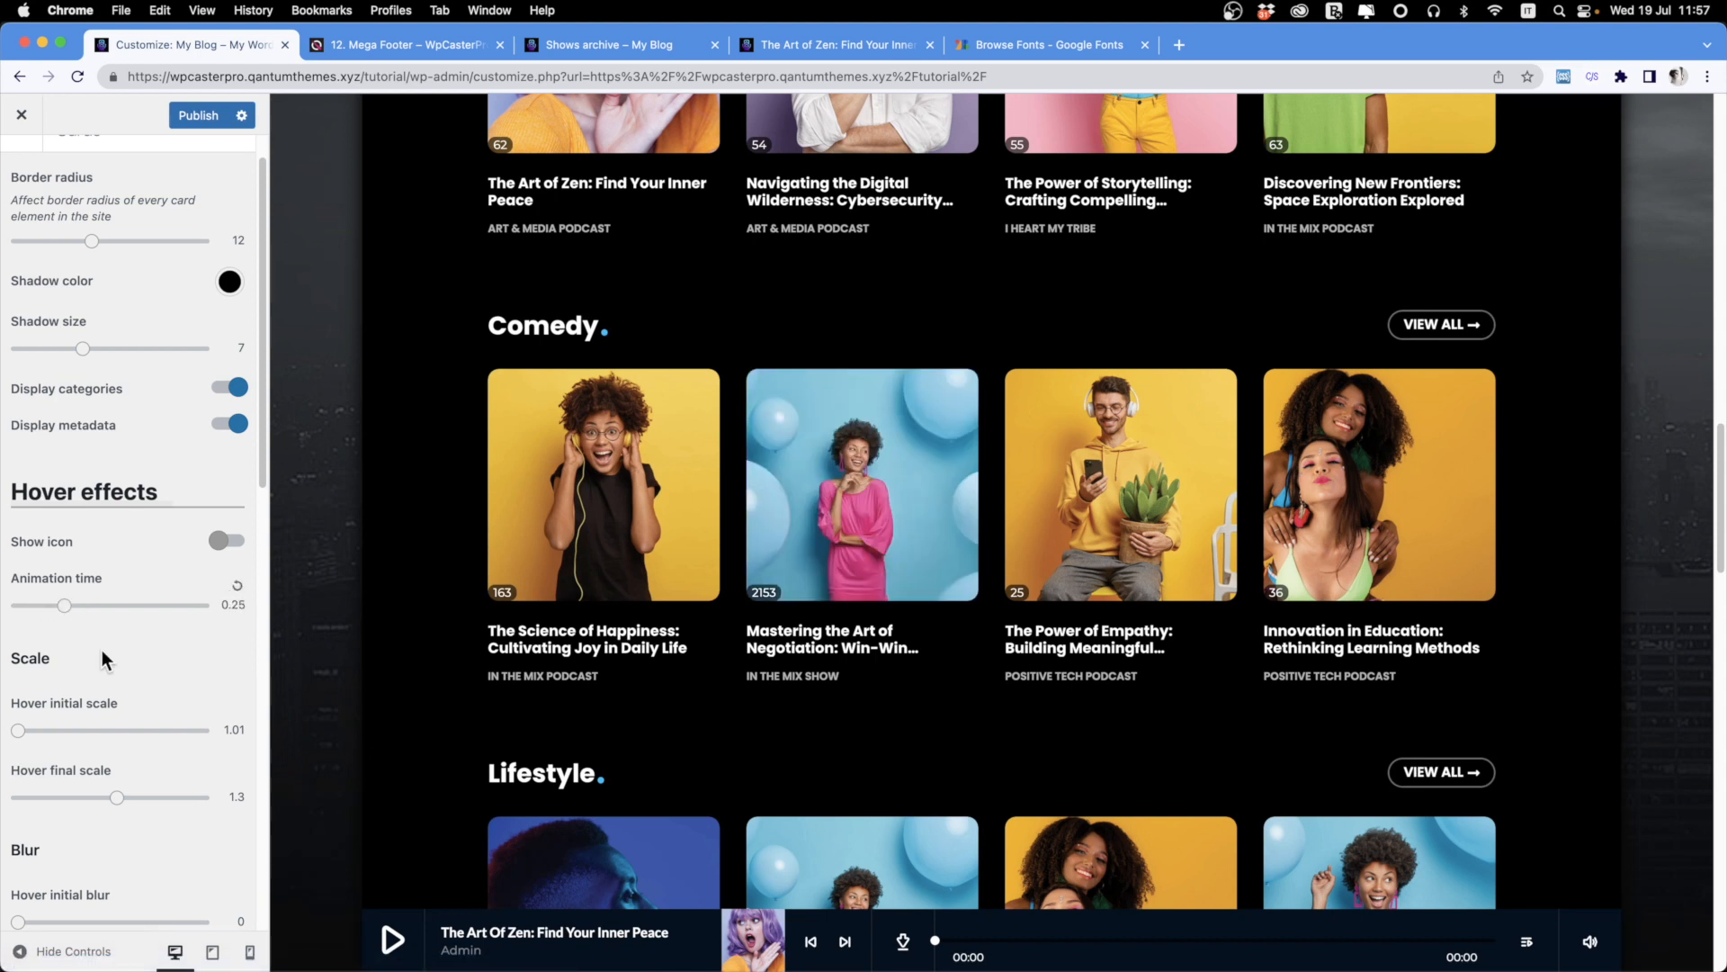
# Try a card hover final scale of 1.55, reduce it to 1.09 and set the hover final blur to 20.
pyautogui.scroll(-5, 121, 675)
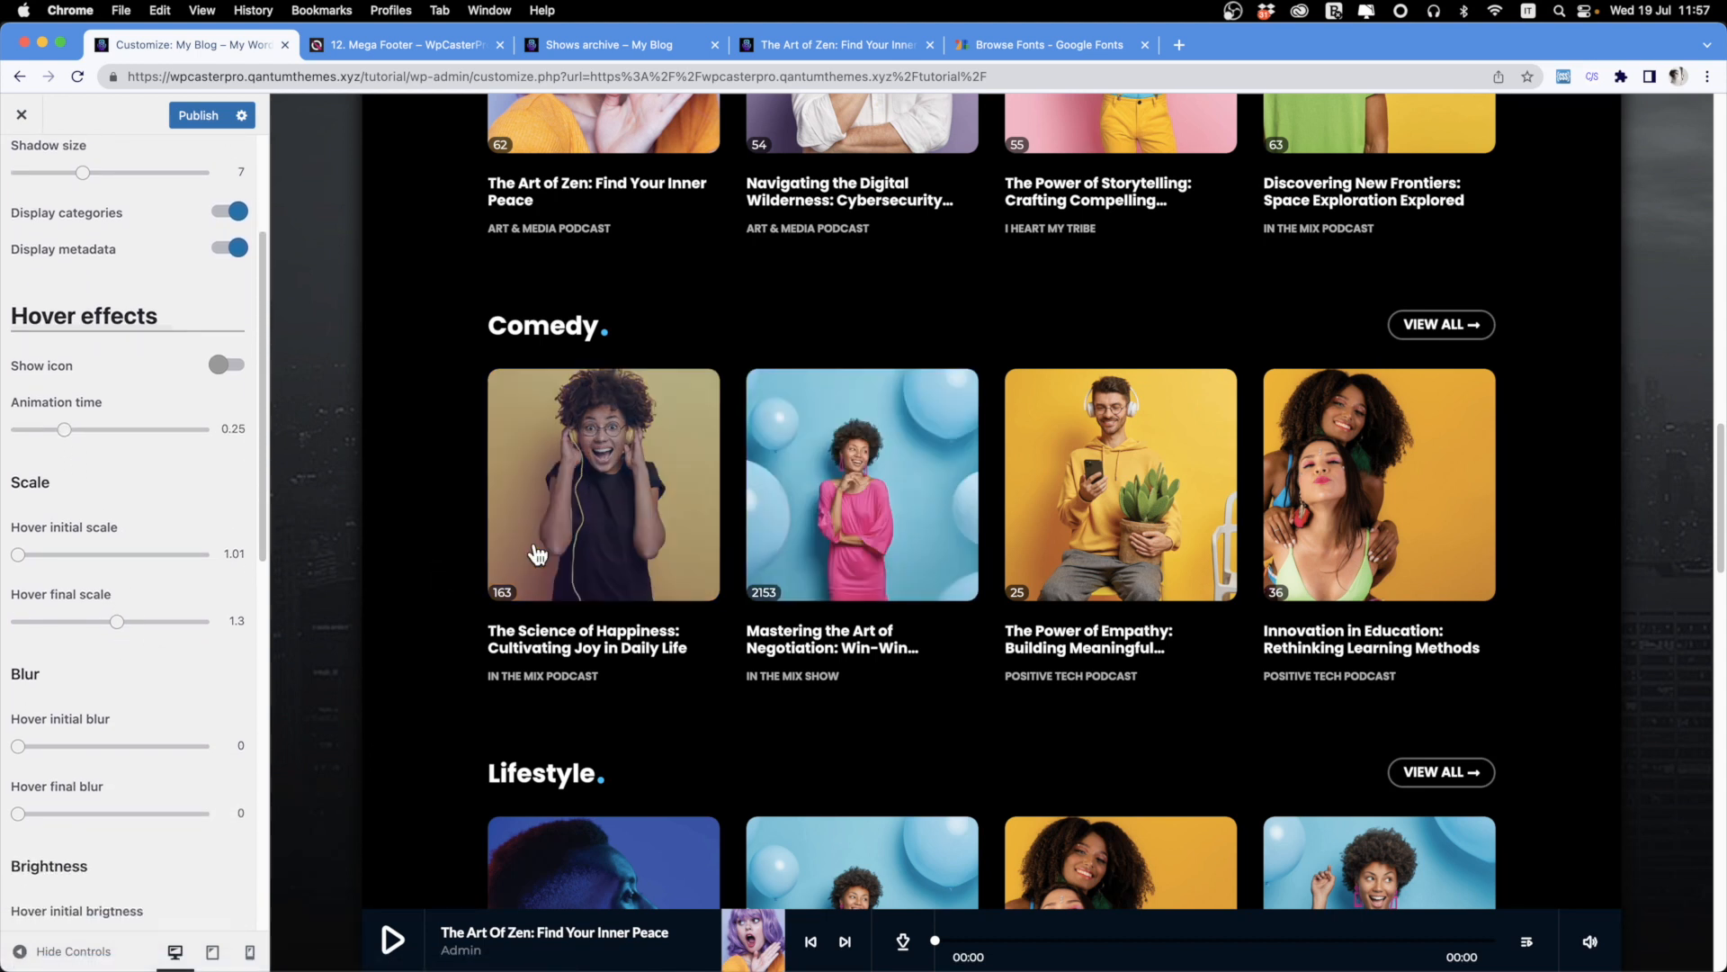
pyautogui.moveTo(117, 621); pyautogui.dragTo(274, 625)
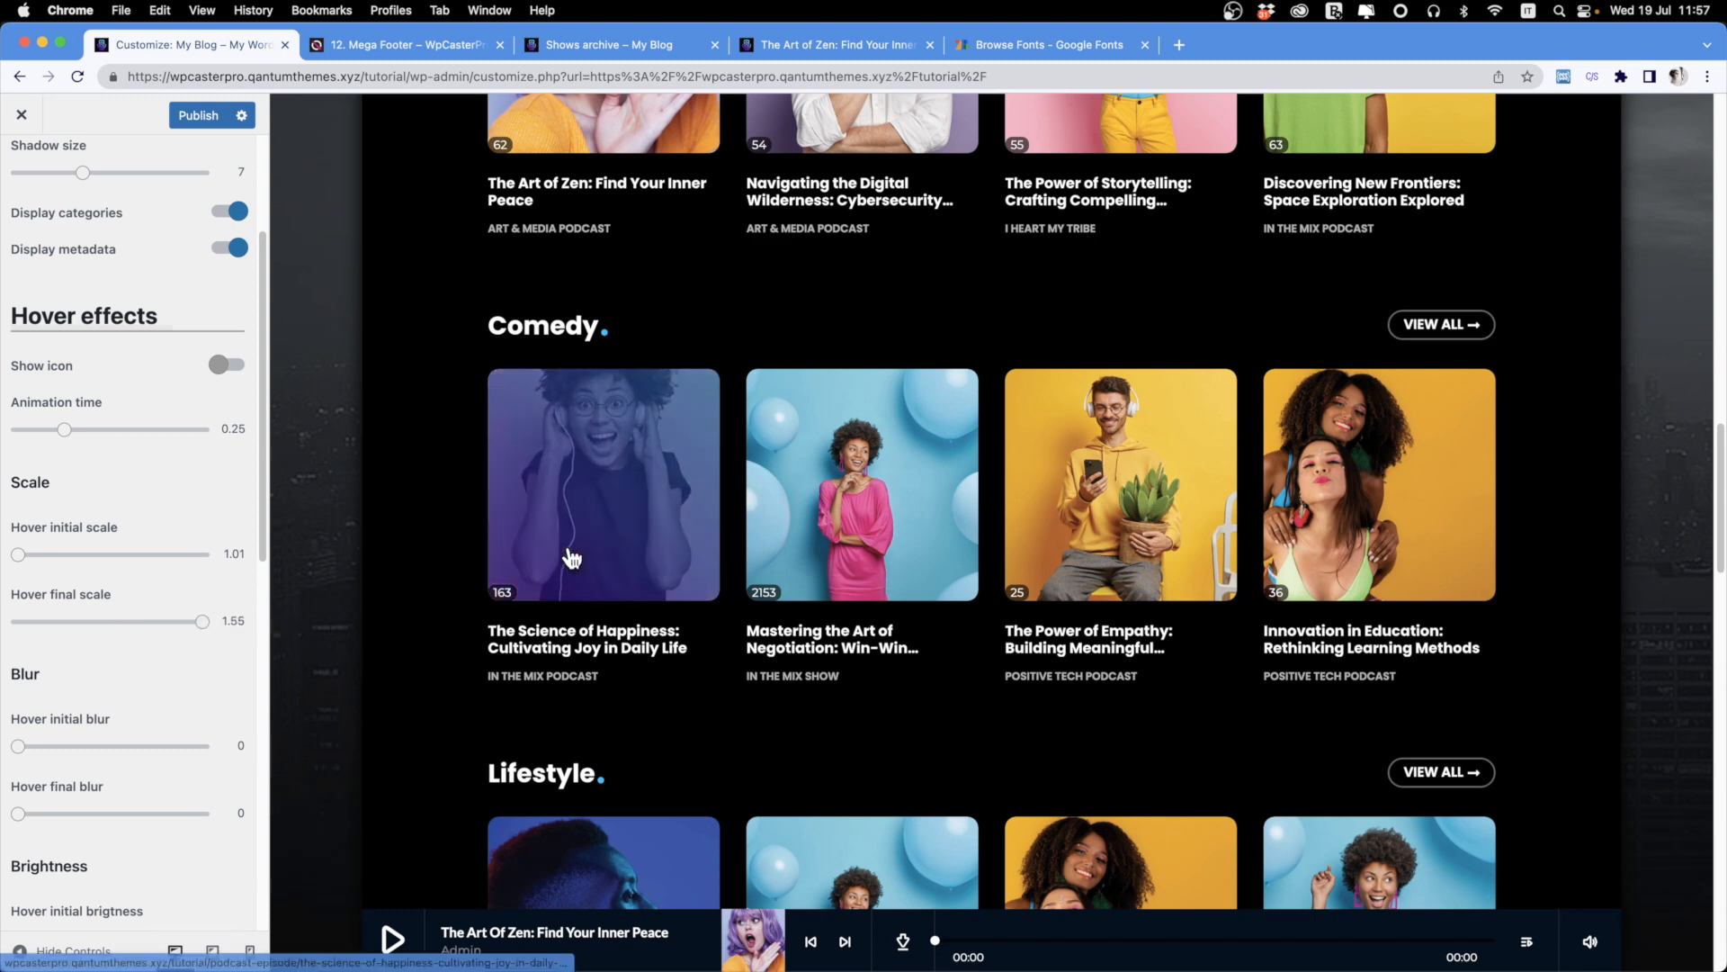
pyautogui.moveTo(199, 626); pyautogui.dragTo(678, 547)
pyautogui.scroll(-3, 117, 639)
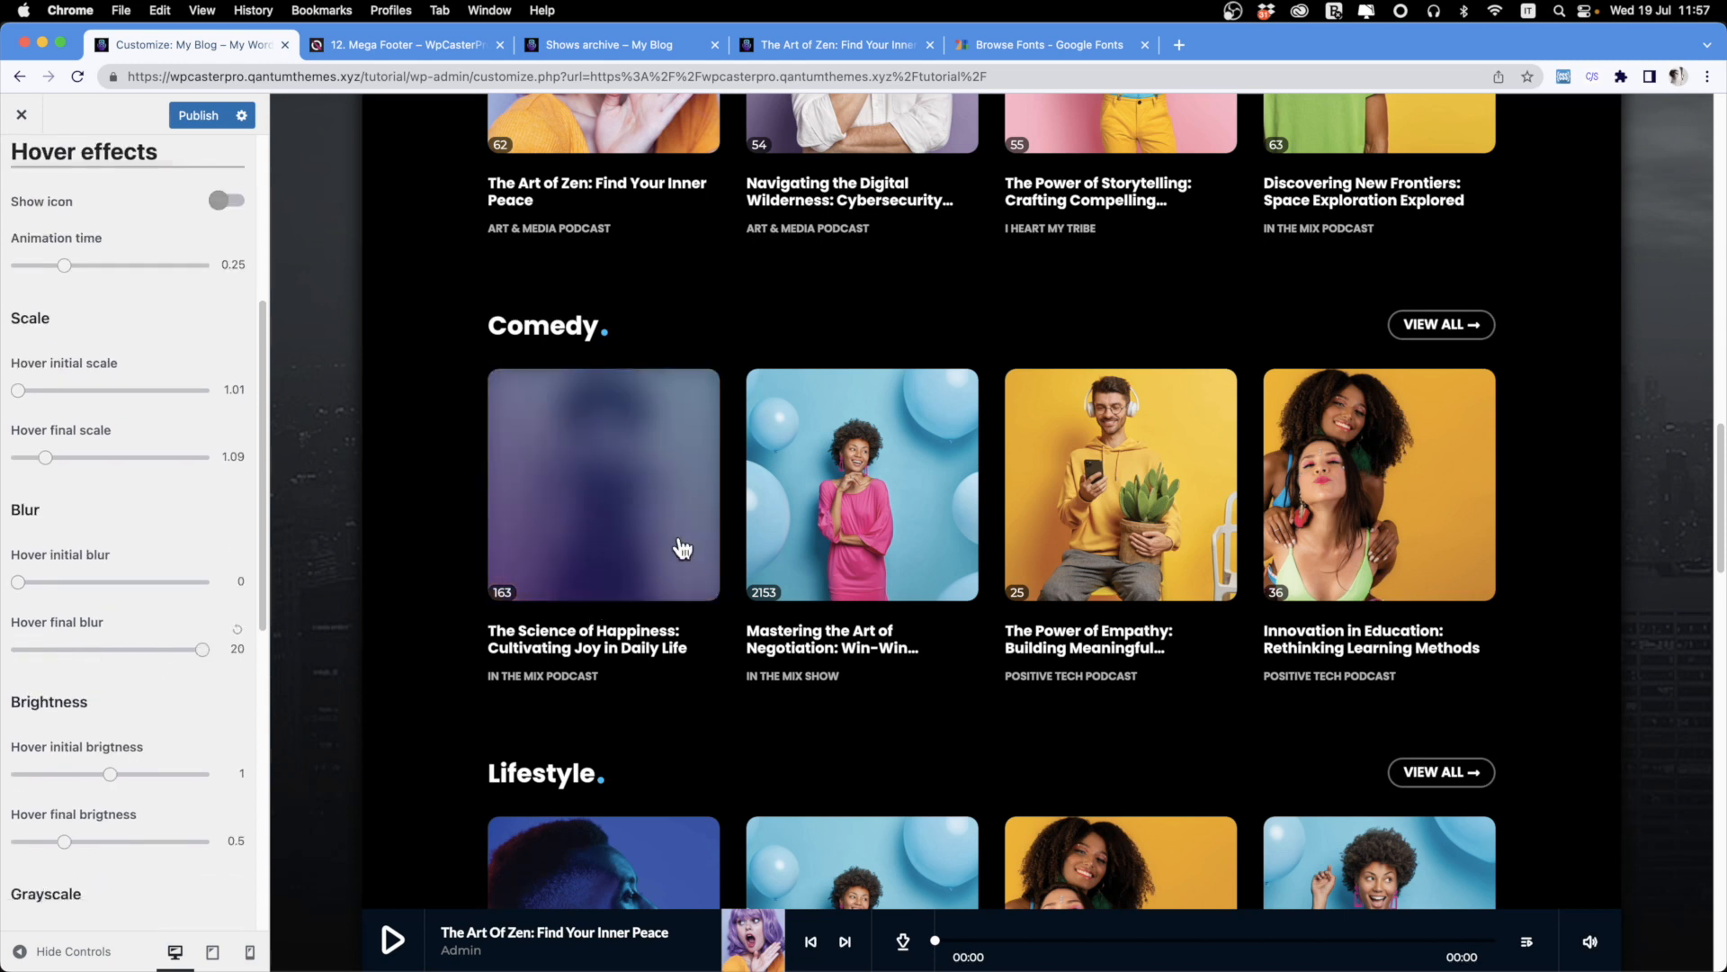
# Set the card hover final brightness to 1.3, and try a hover final grayscale of 0 before restoring it to 1.
pyautogui.scroll(-5, 112, 675)
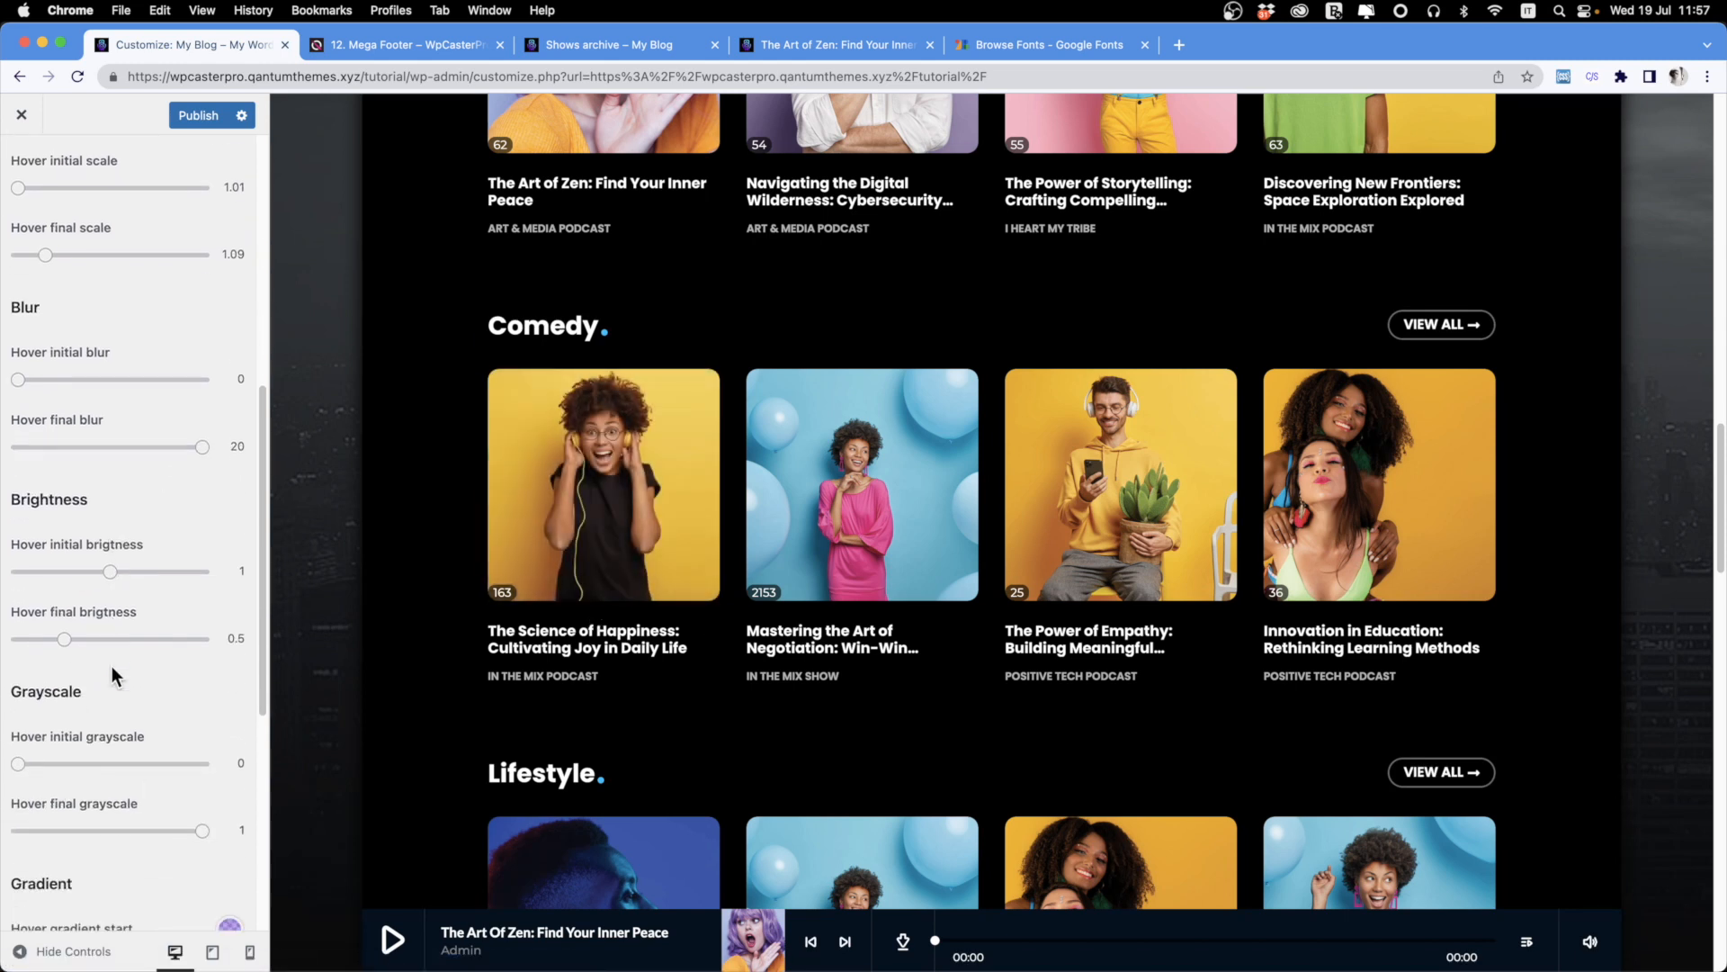
pyautogui.moveTo(63, 553); pyautogui.dragTo(138, 549)
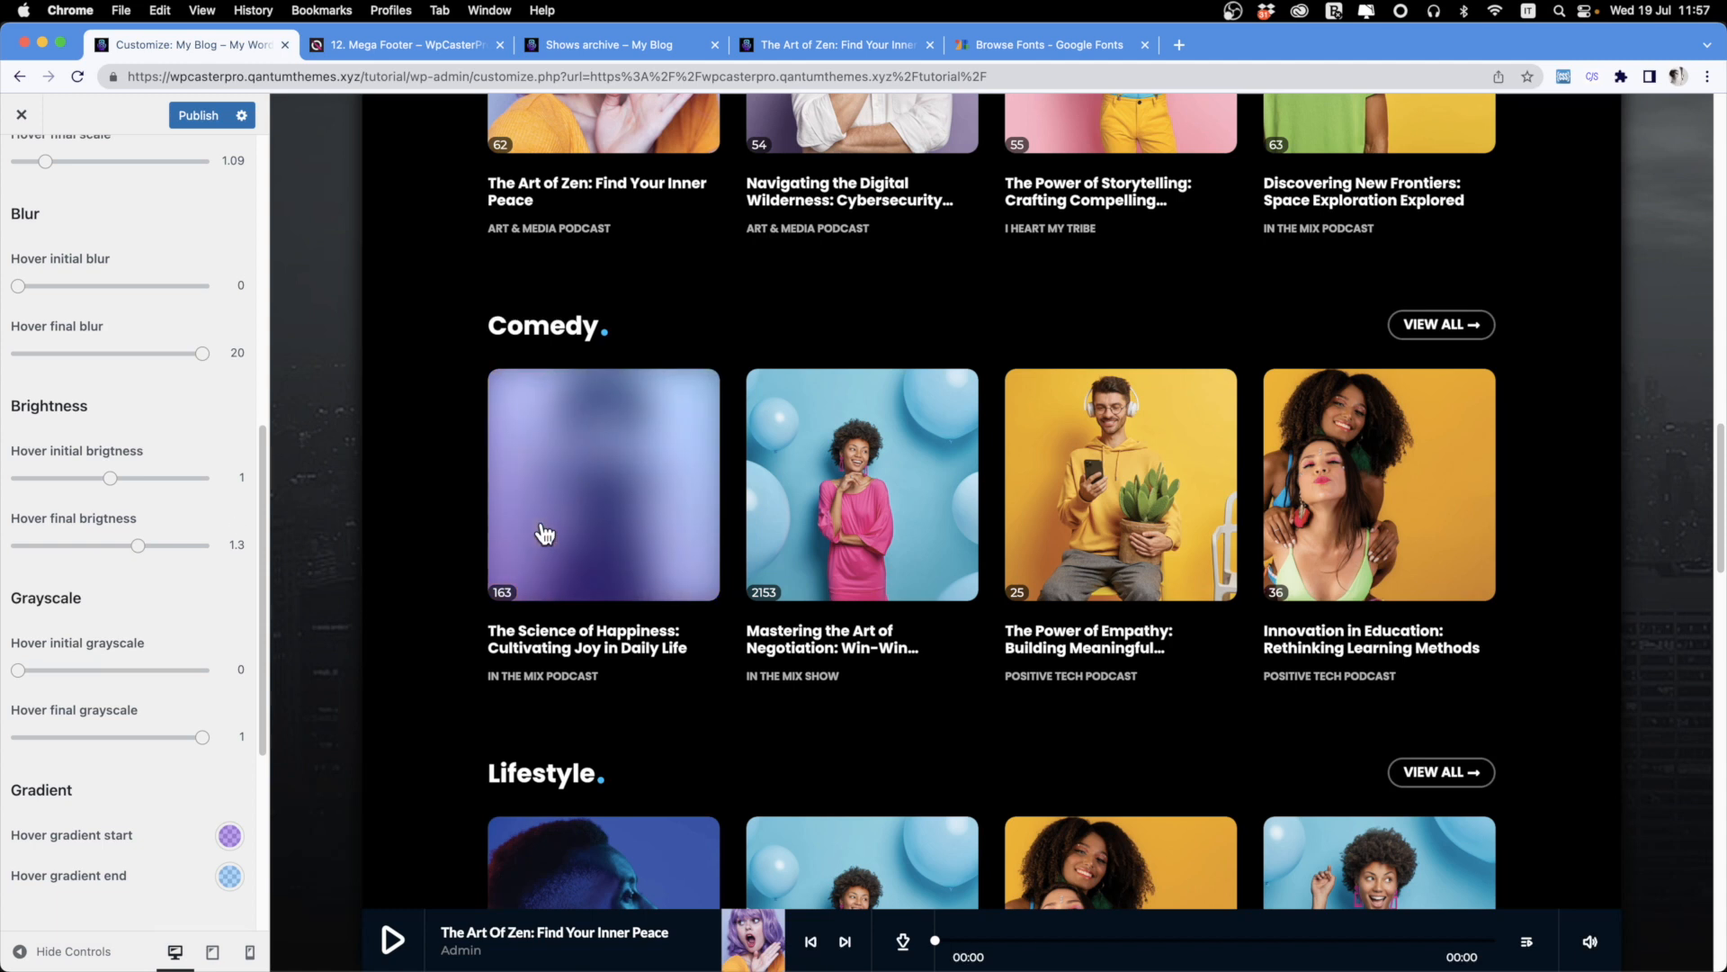
pyautogui.scroll(-3, 81, 643)
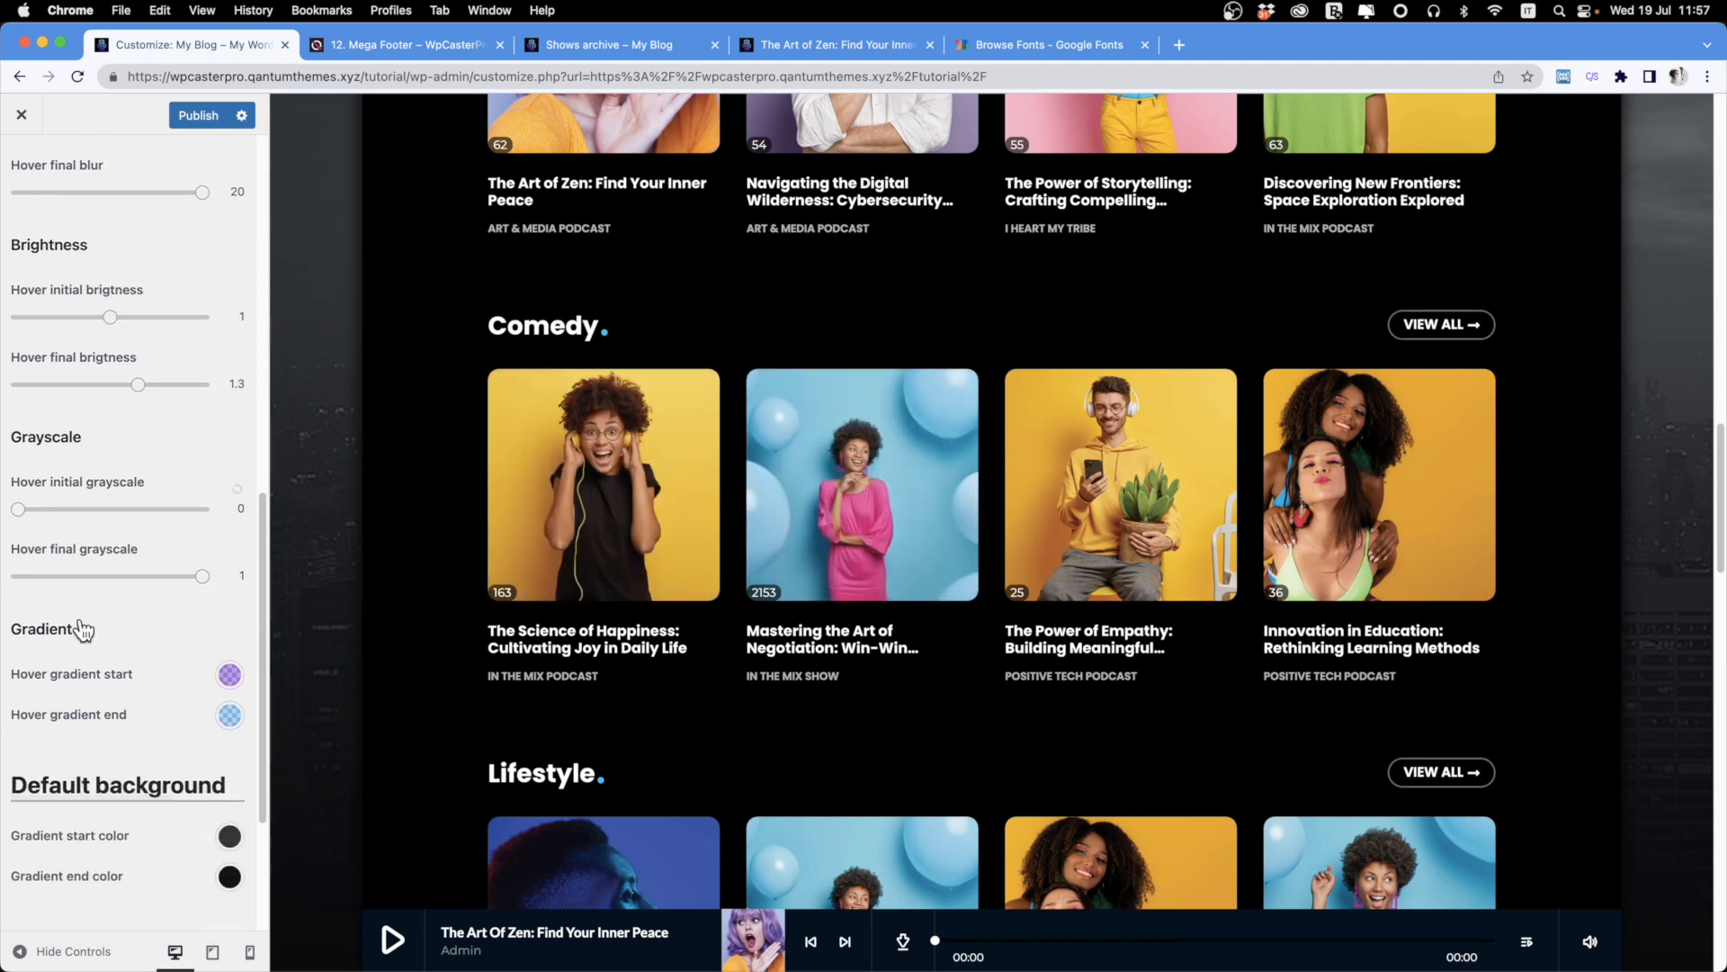
pyautogui.moveTo(203, 576); pyautogui.dragTo(13, 580)
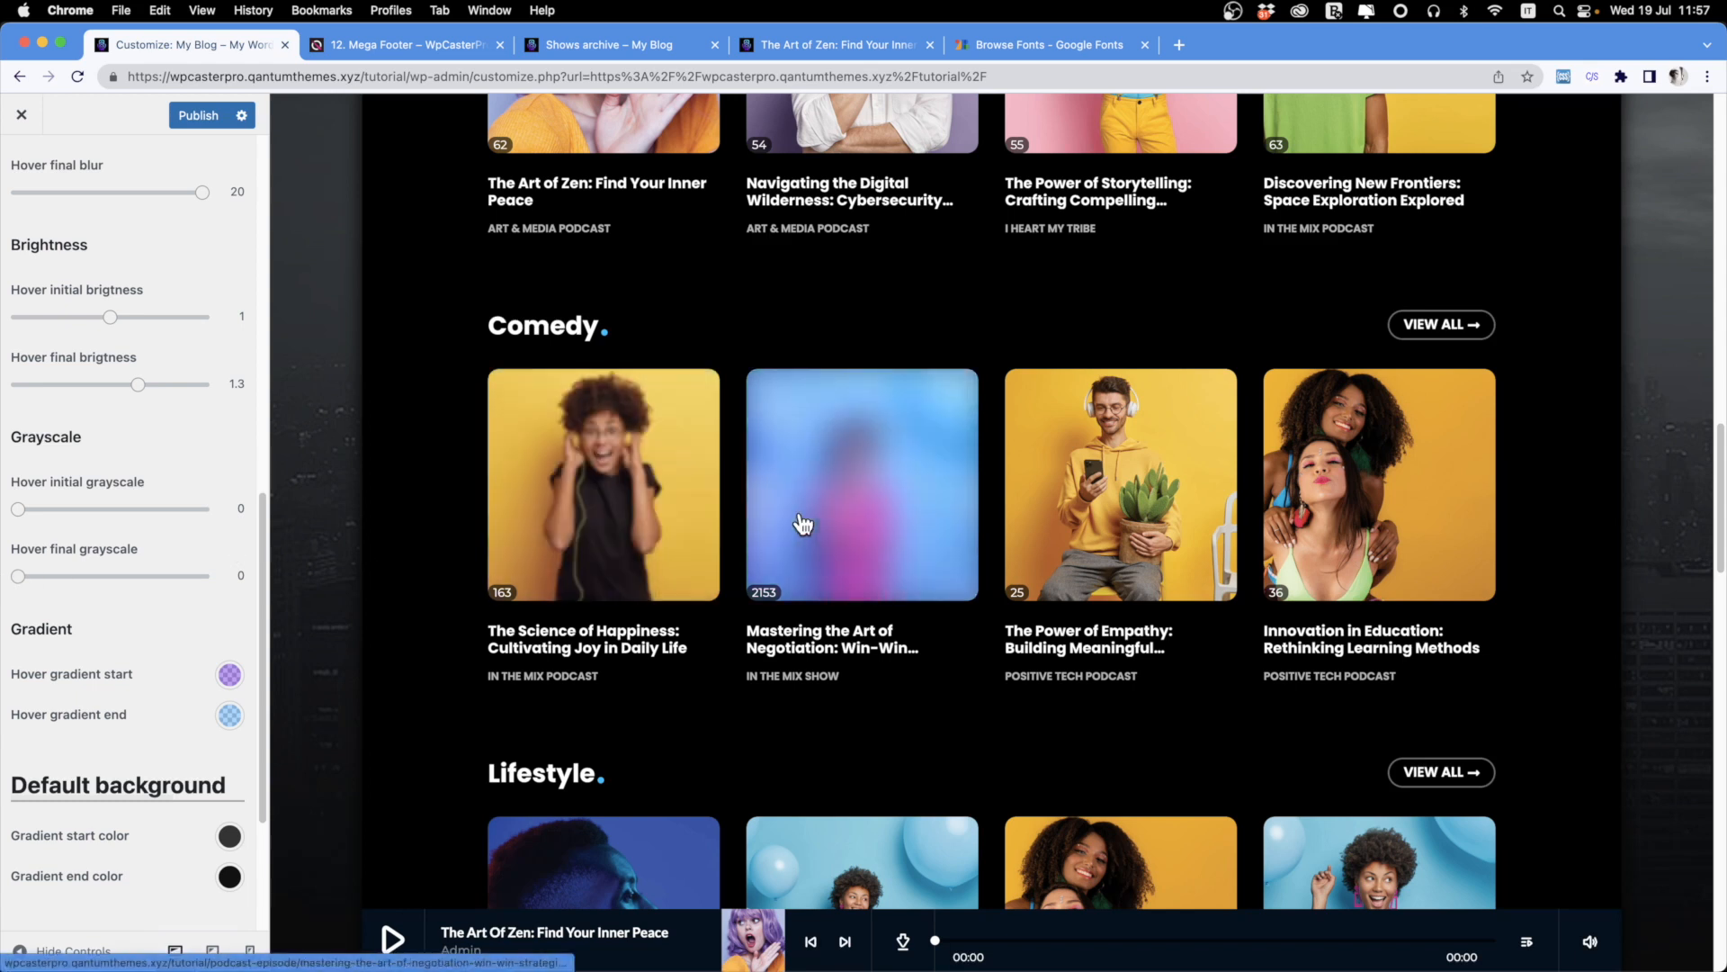
pyautogui.moveTo(18, 576); pyautogui.dragTo(297, 586)
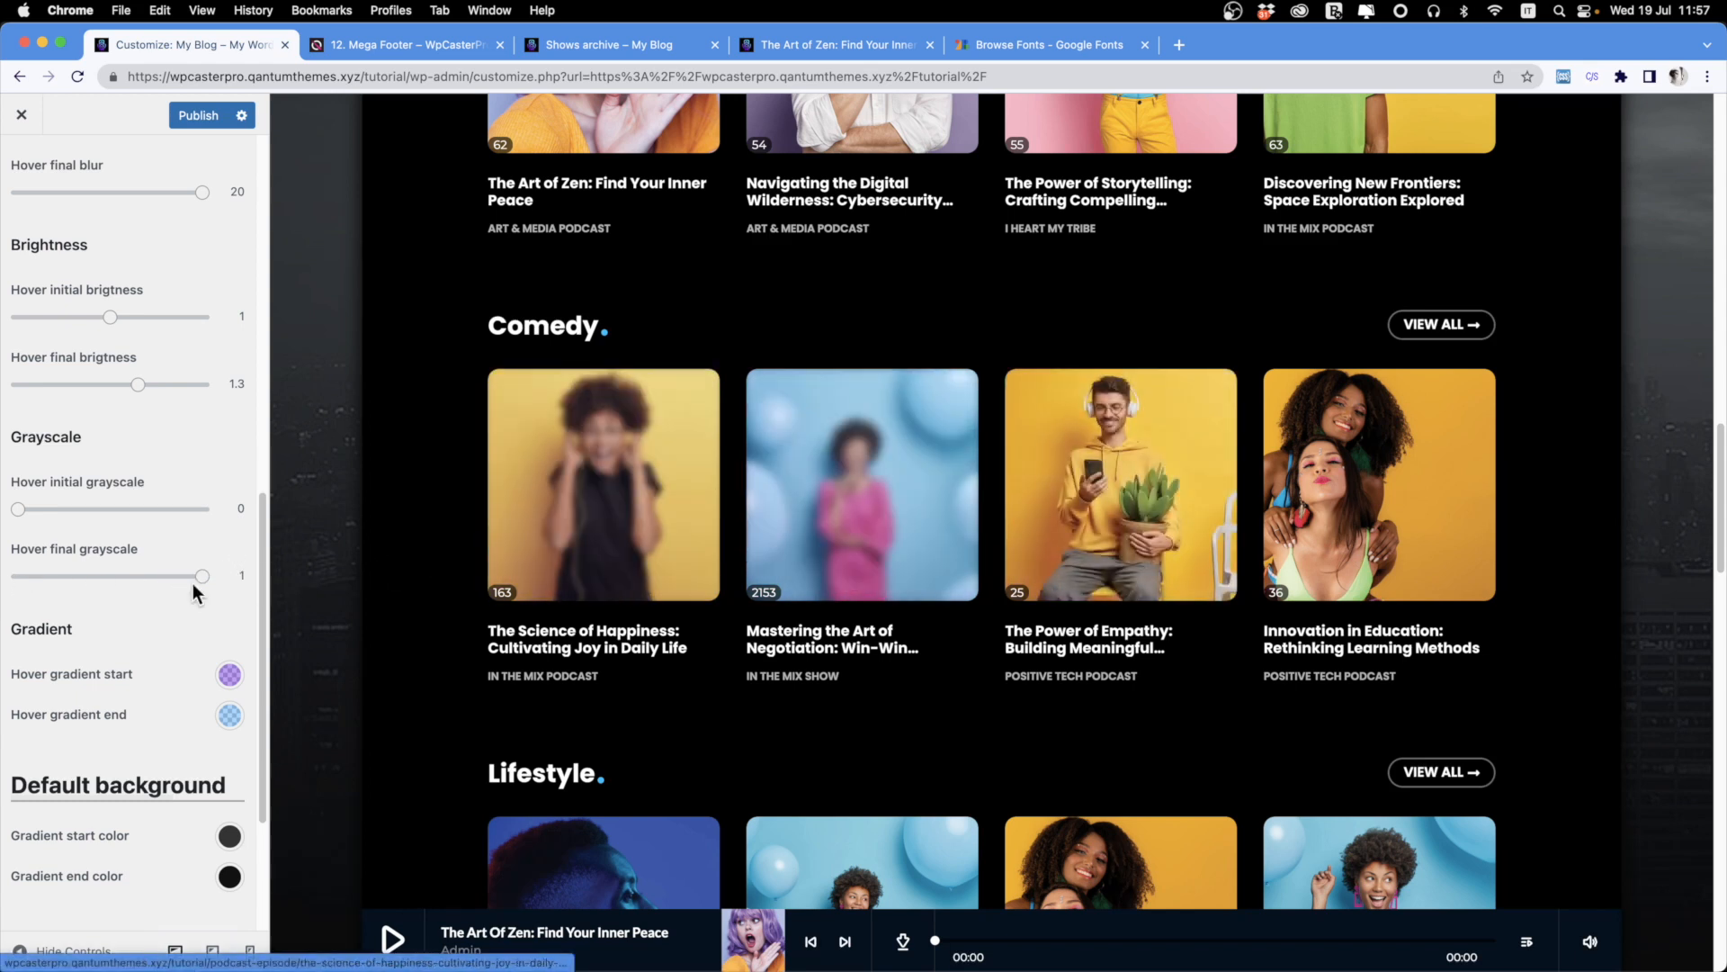
# Change the card hover gradient start to pinkish red, rgb(255, 4, 83), check it on a card and raise its opacity to nearly full.
pyautogui.scroll(-3, 169, 657)
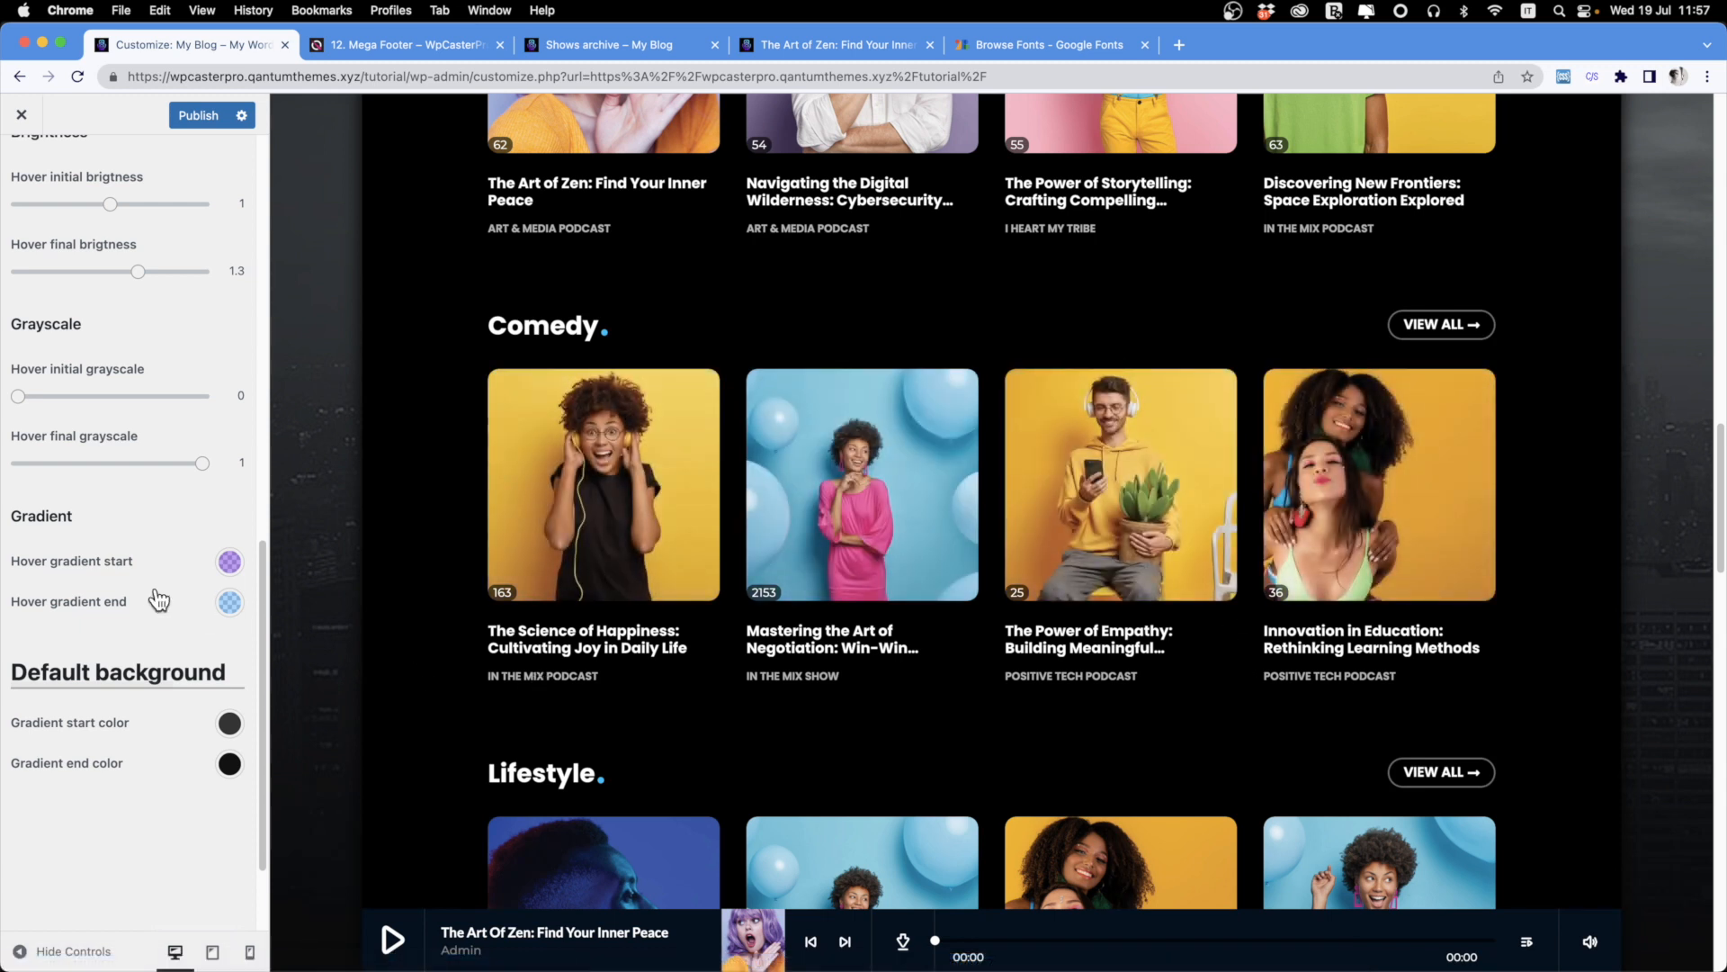
pyautogui.click(230, 563)
pyautogui.scroll(-1, 225, 636)
pyautogui.moveTo(209, 735); pyautogui.dragTo(220, 736)
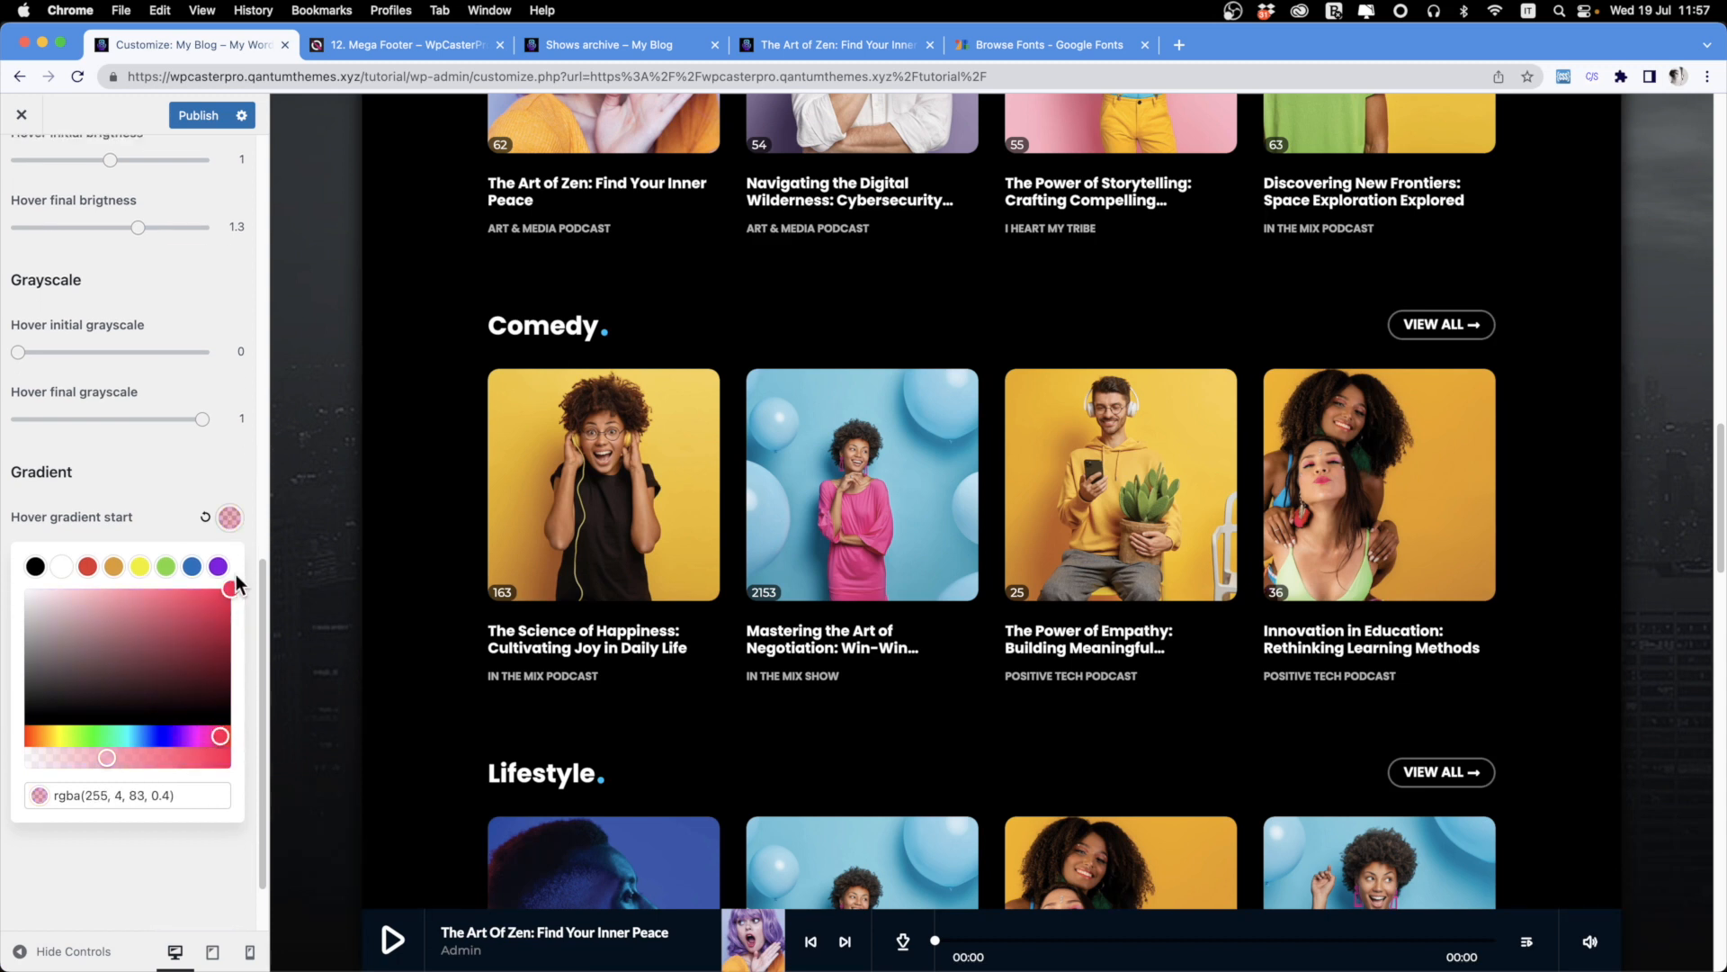
pyautogui.click(230, 517)
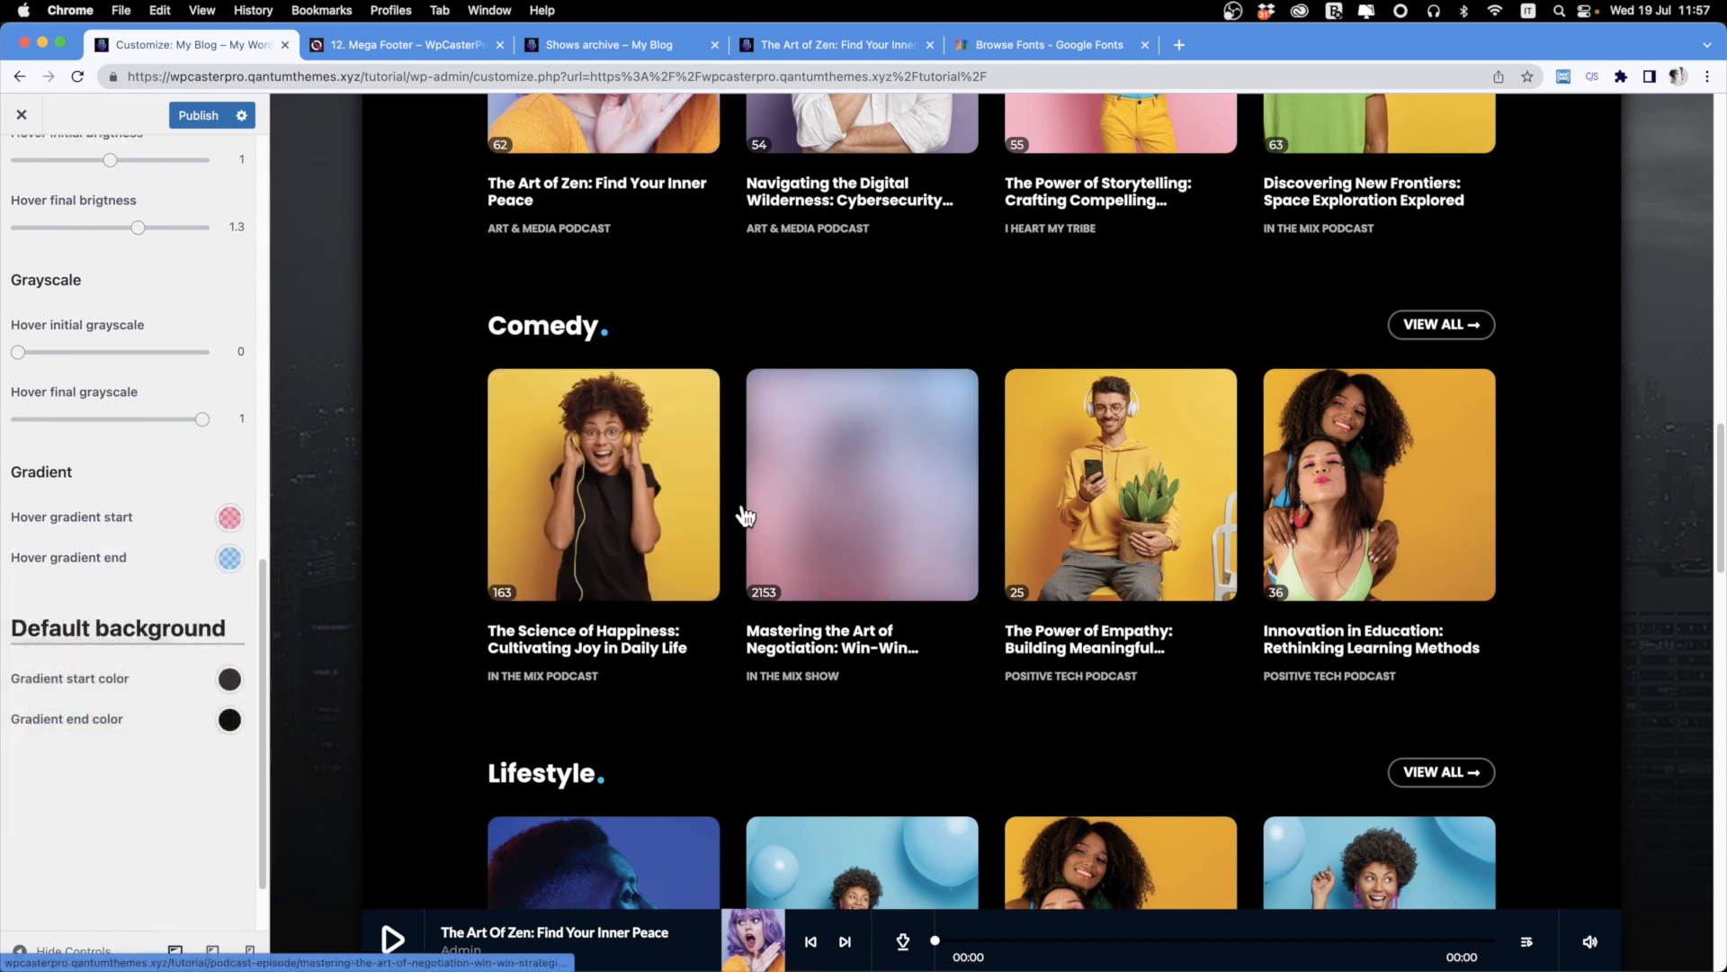
pyautogui.click(230, 518)
pyautogui.moveTo(108, 763); pyautogui.dragTo(220, 760)
pyautogui.click(138, 474)
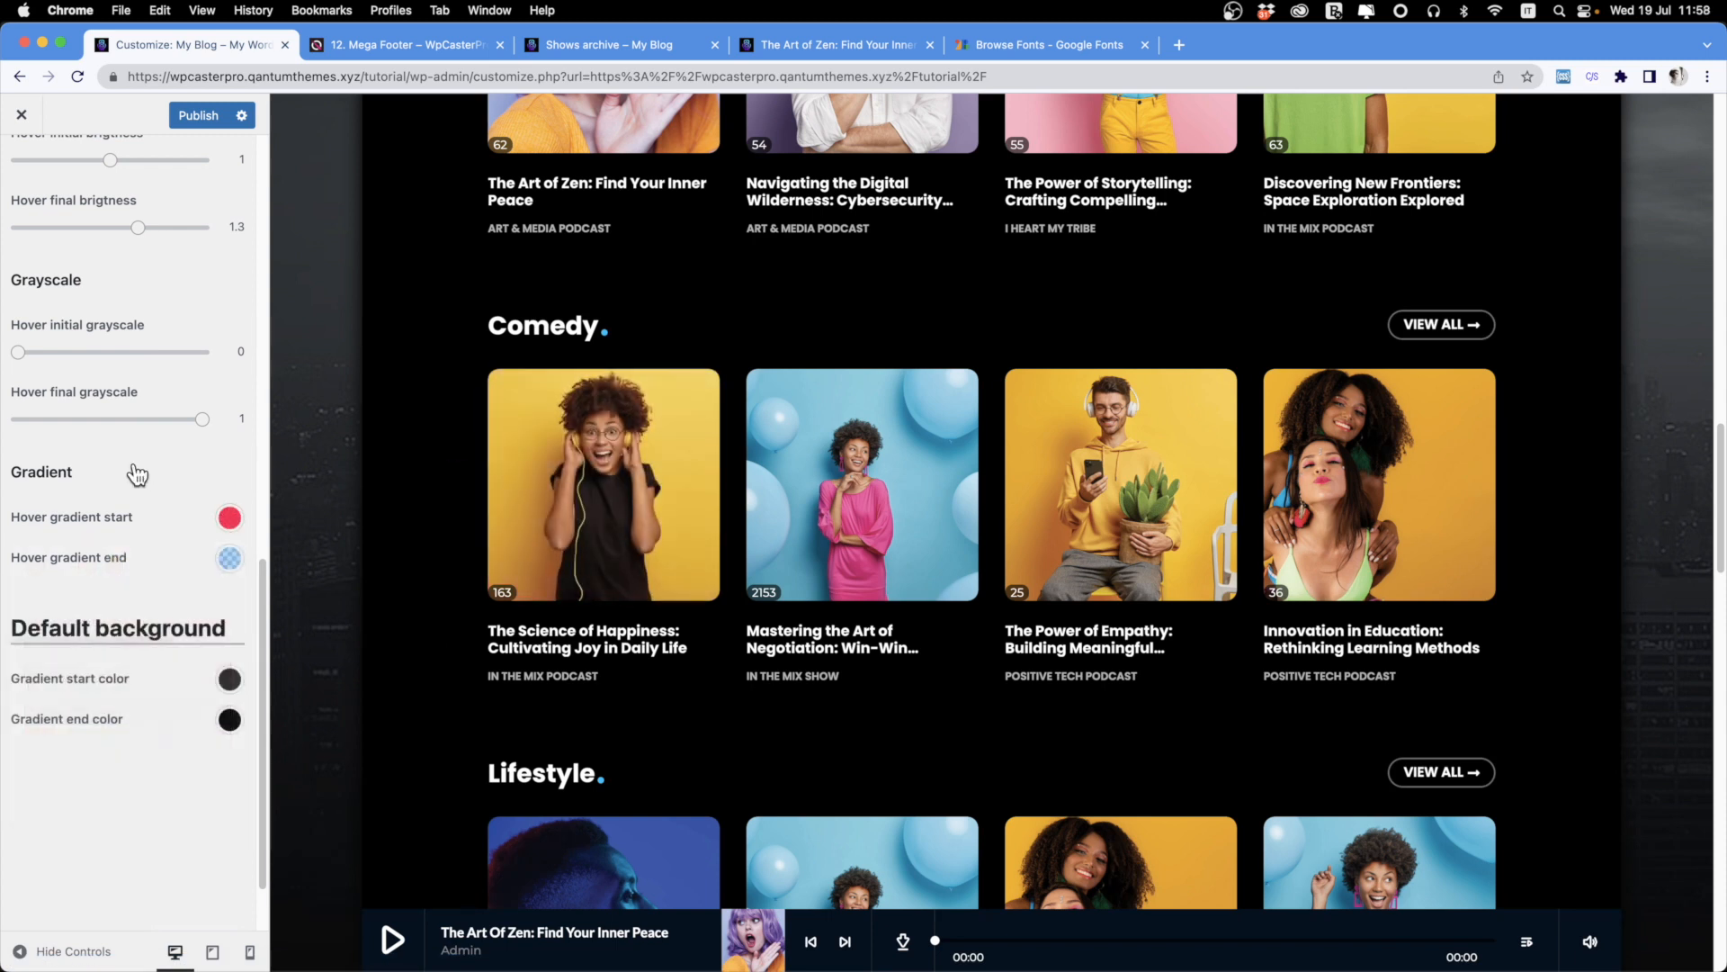
# Set the card hover final grayscale to 0.4 and check the hover effect on the Comedy cards.
pyautogui.moveTo(202, 418); pyautogui.dragTo(92, 420)
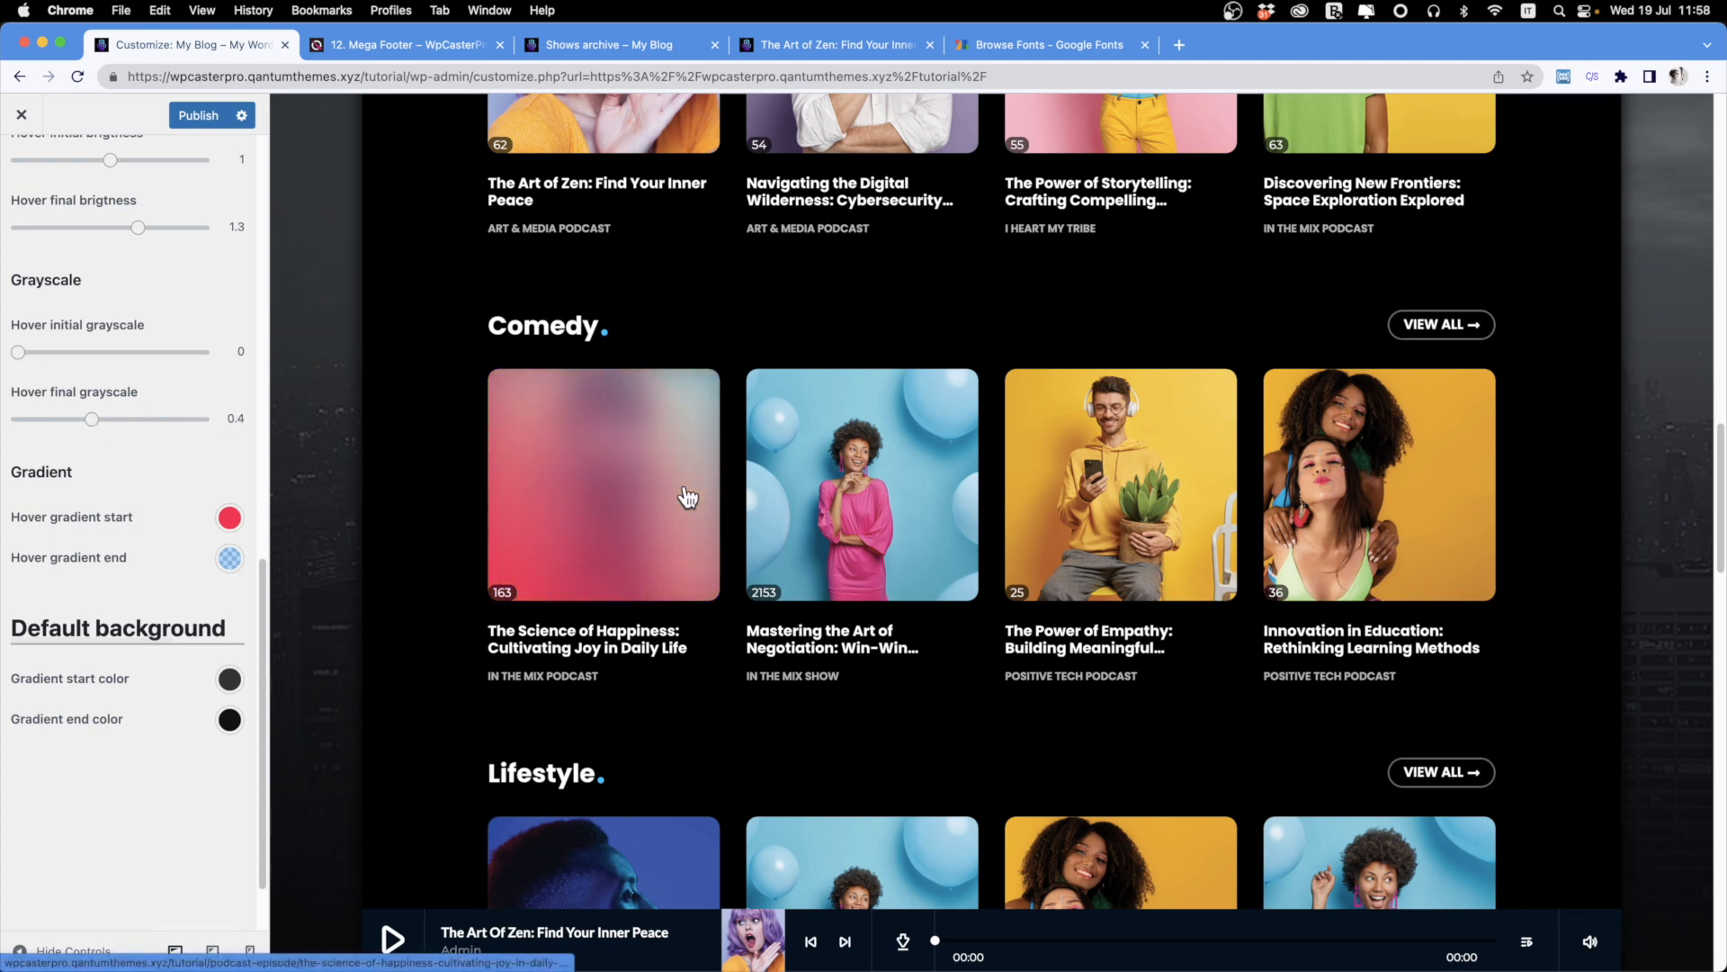
pyautogui.scroll(-2, 153, 698)
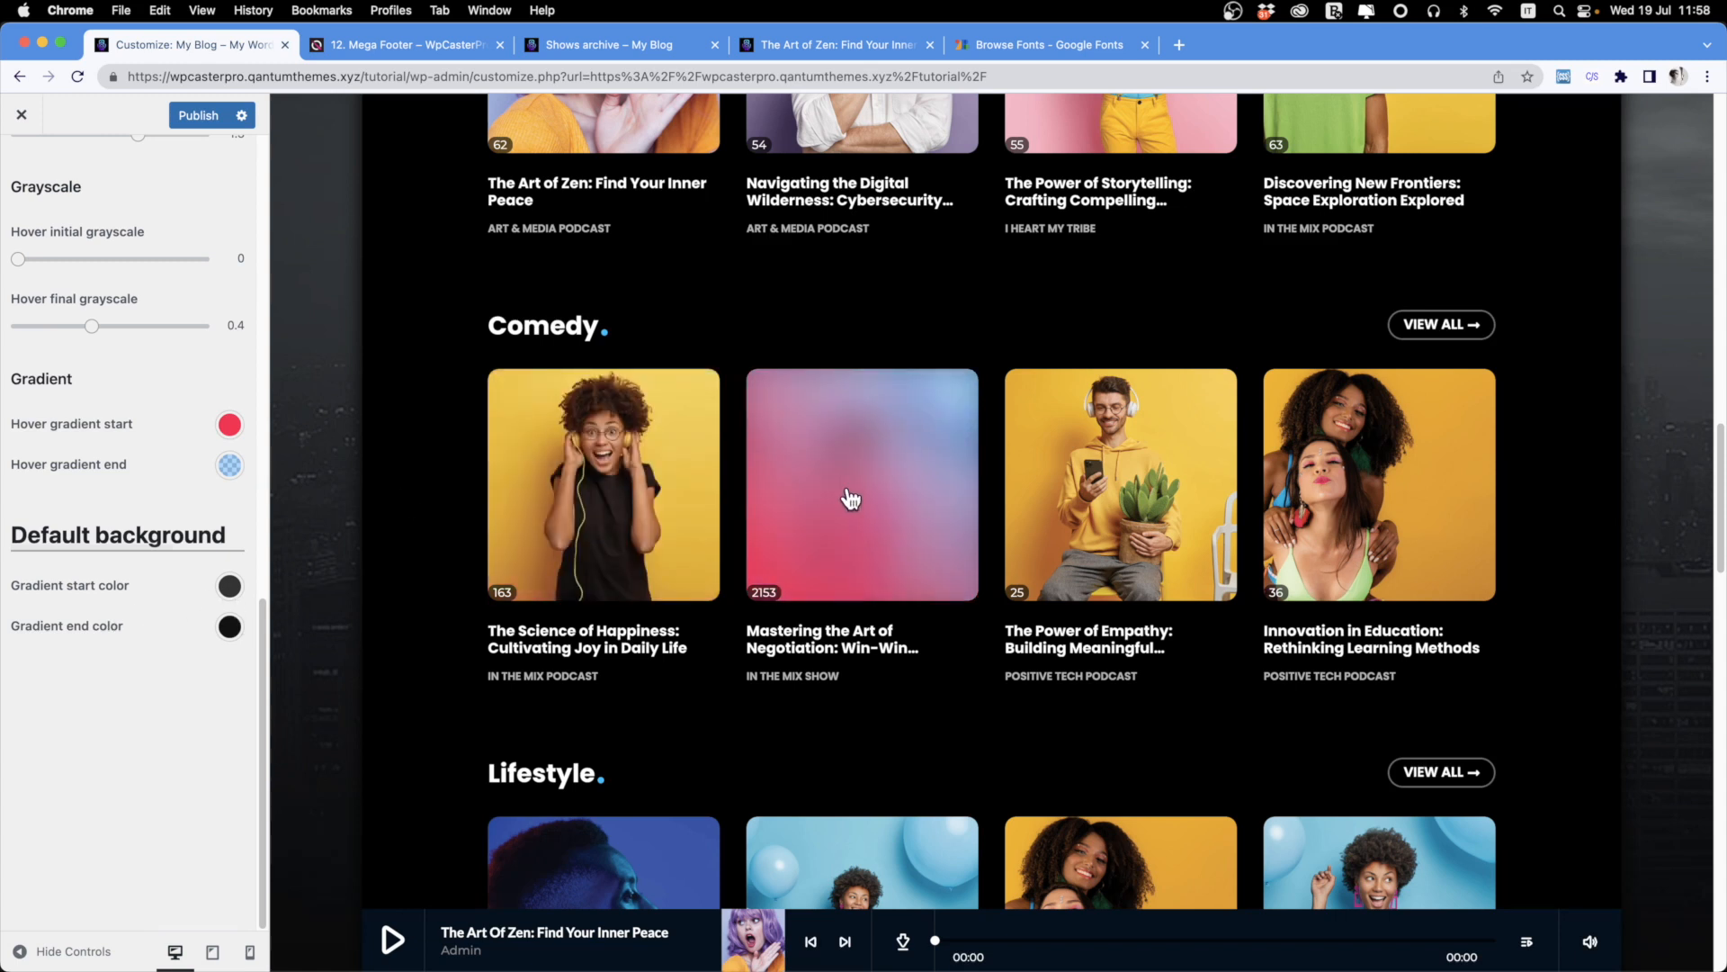
pyautogui.scroll(10, 144, 486)
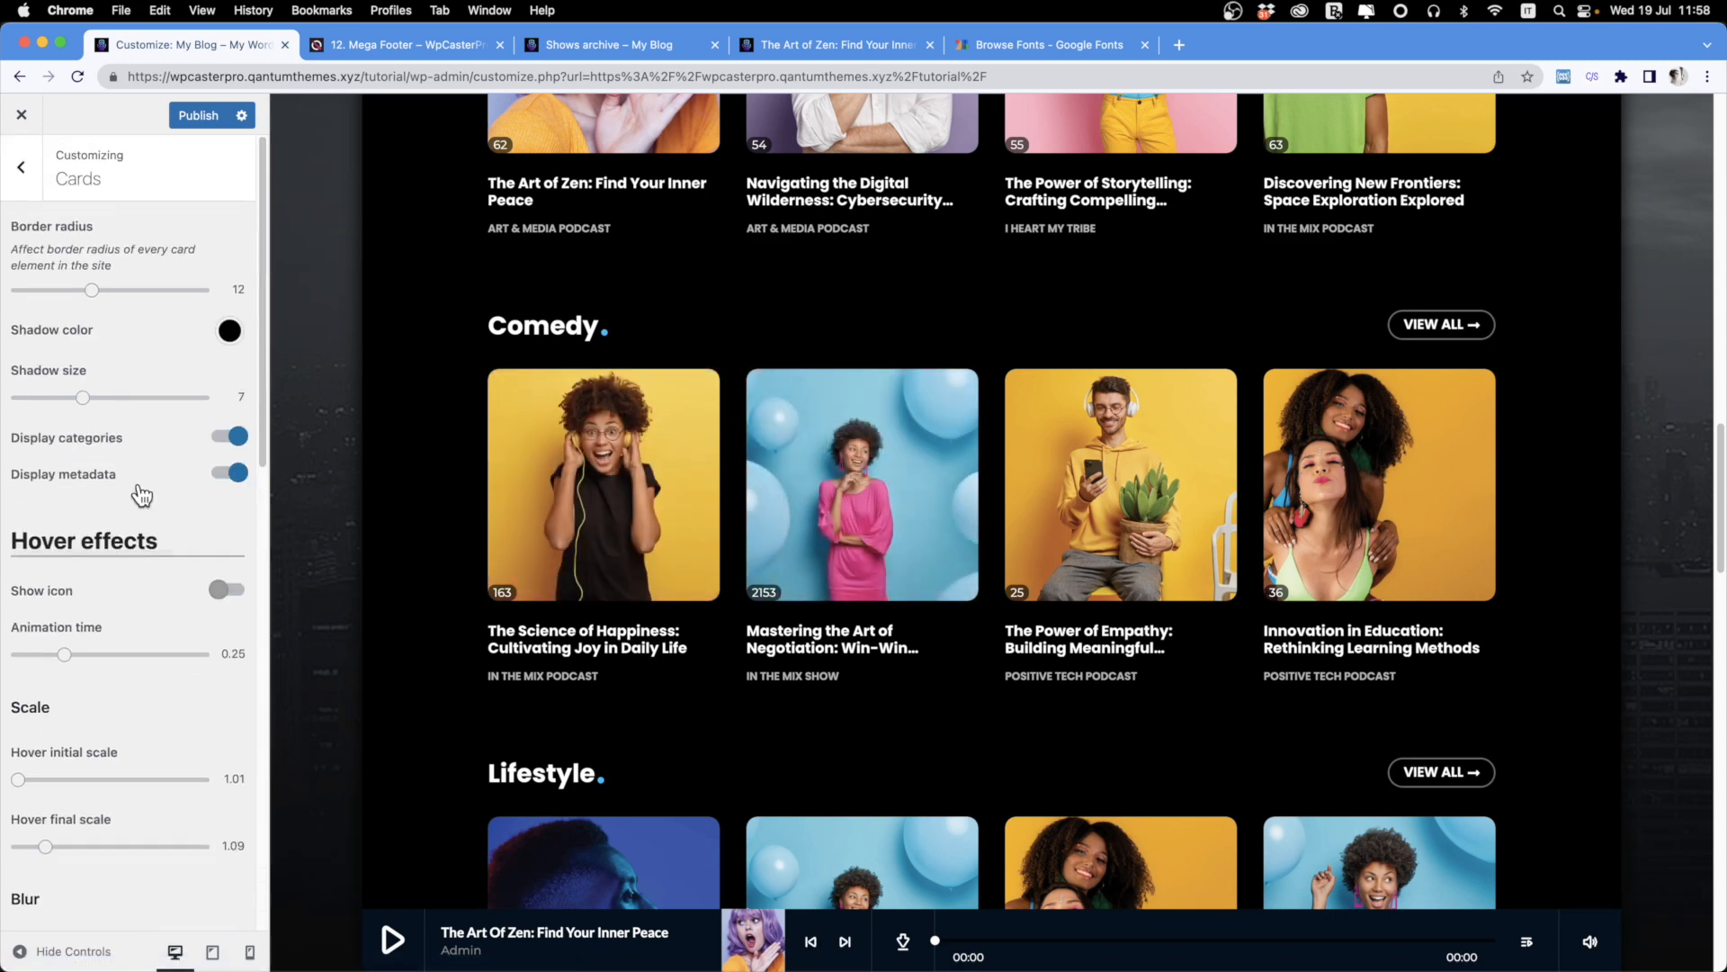
# Open the Buttons settings and set the primary buttons' background to red and their gradient color to orange.
pyautogui.click(21, 167)
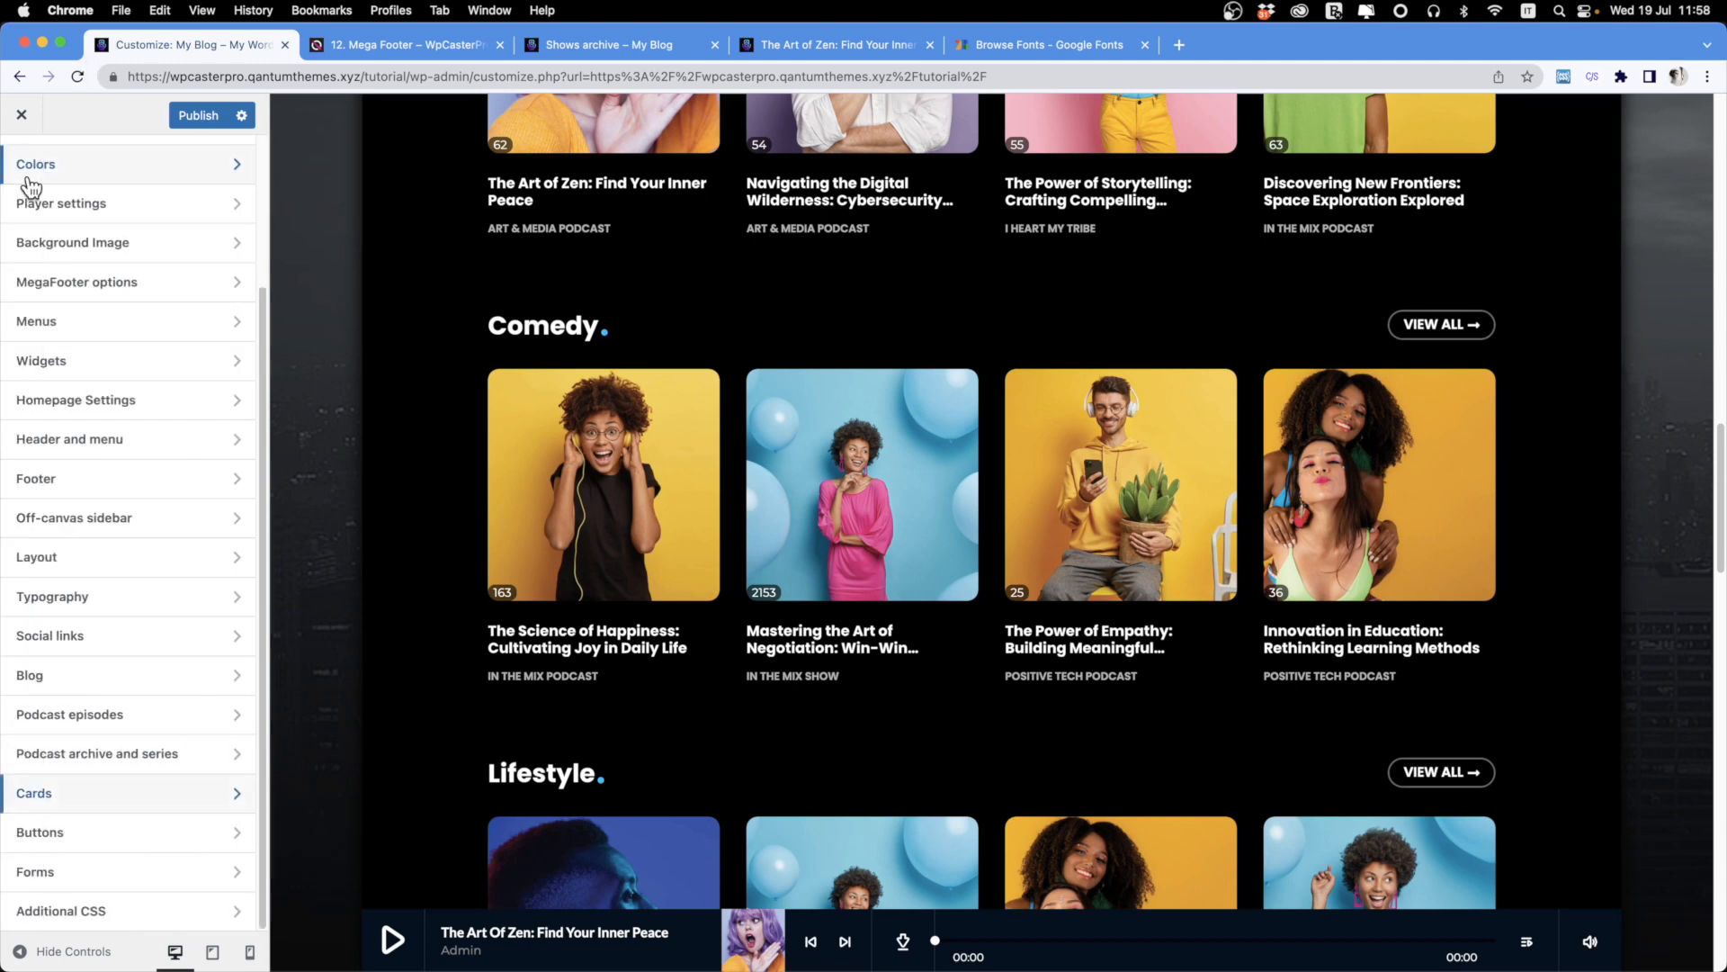
pyautogui.click(59, 833)
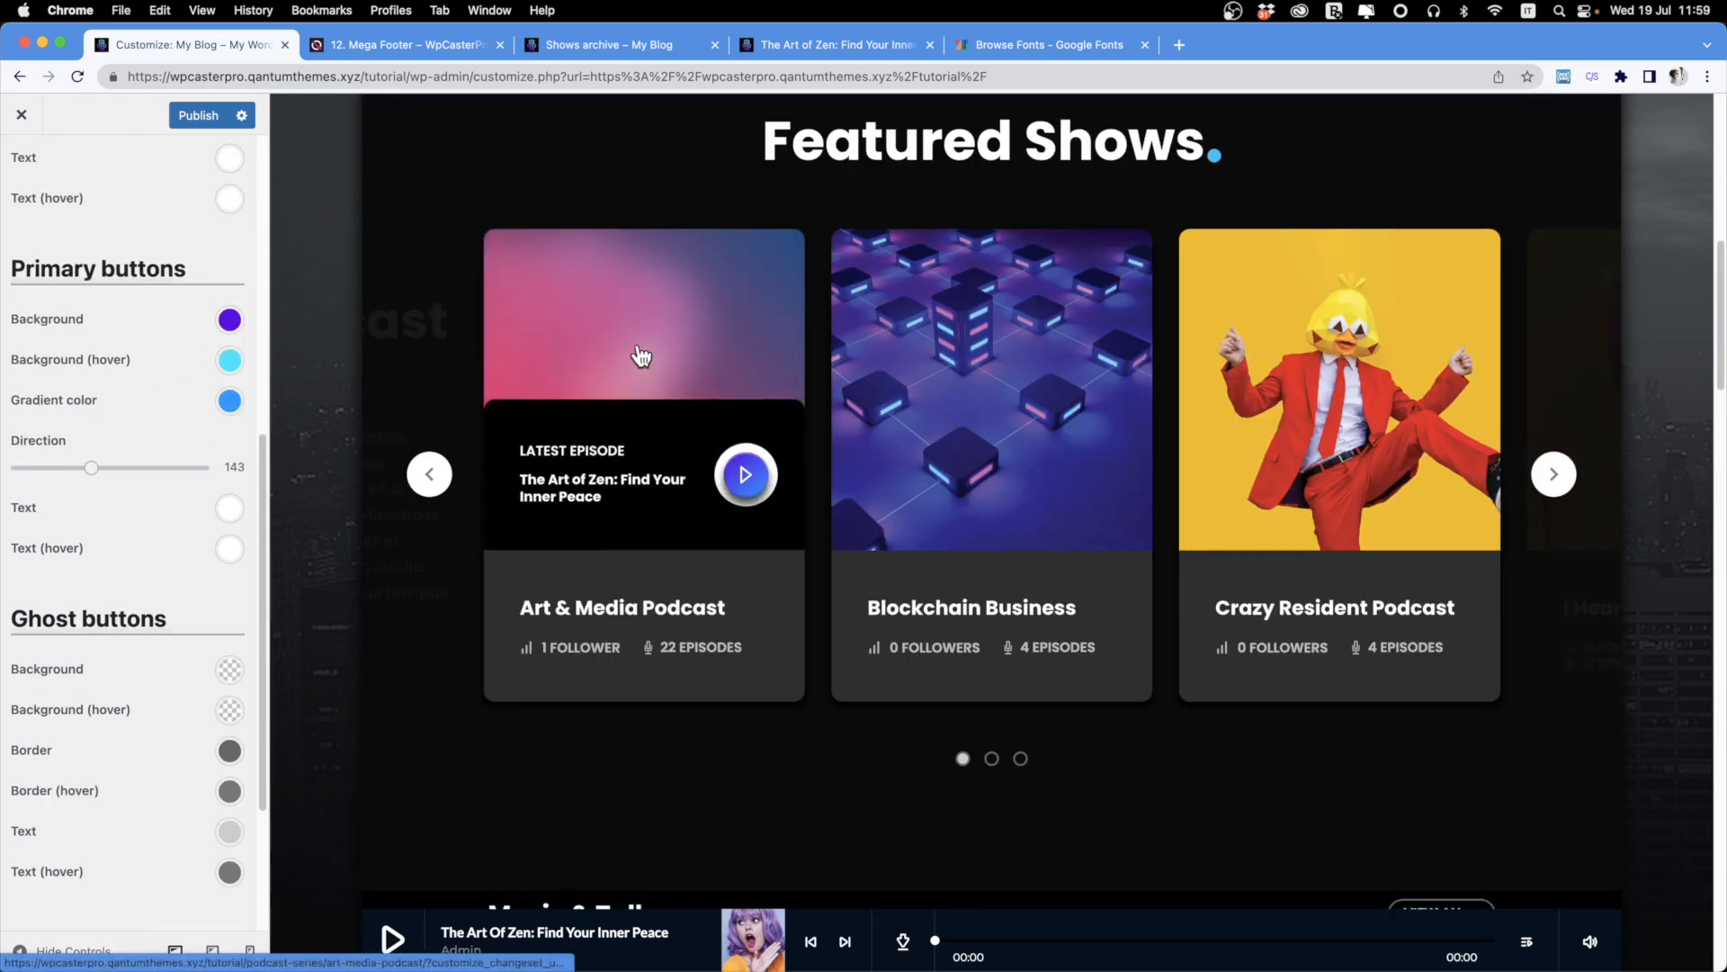
pyautogui.click(229, 321)
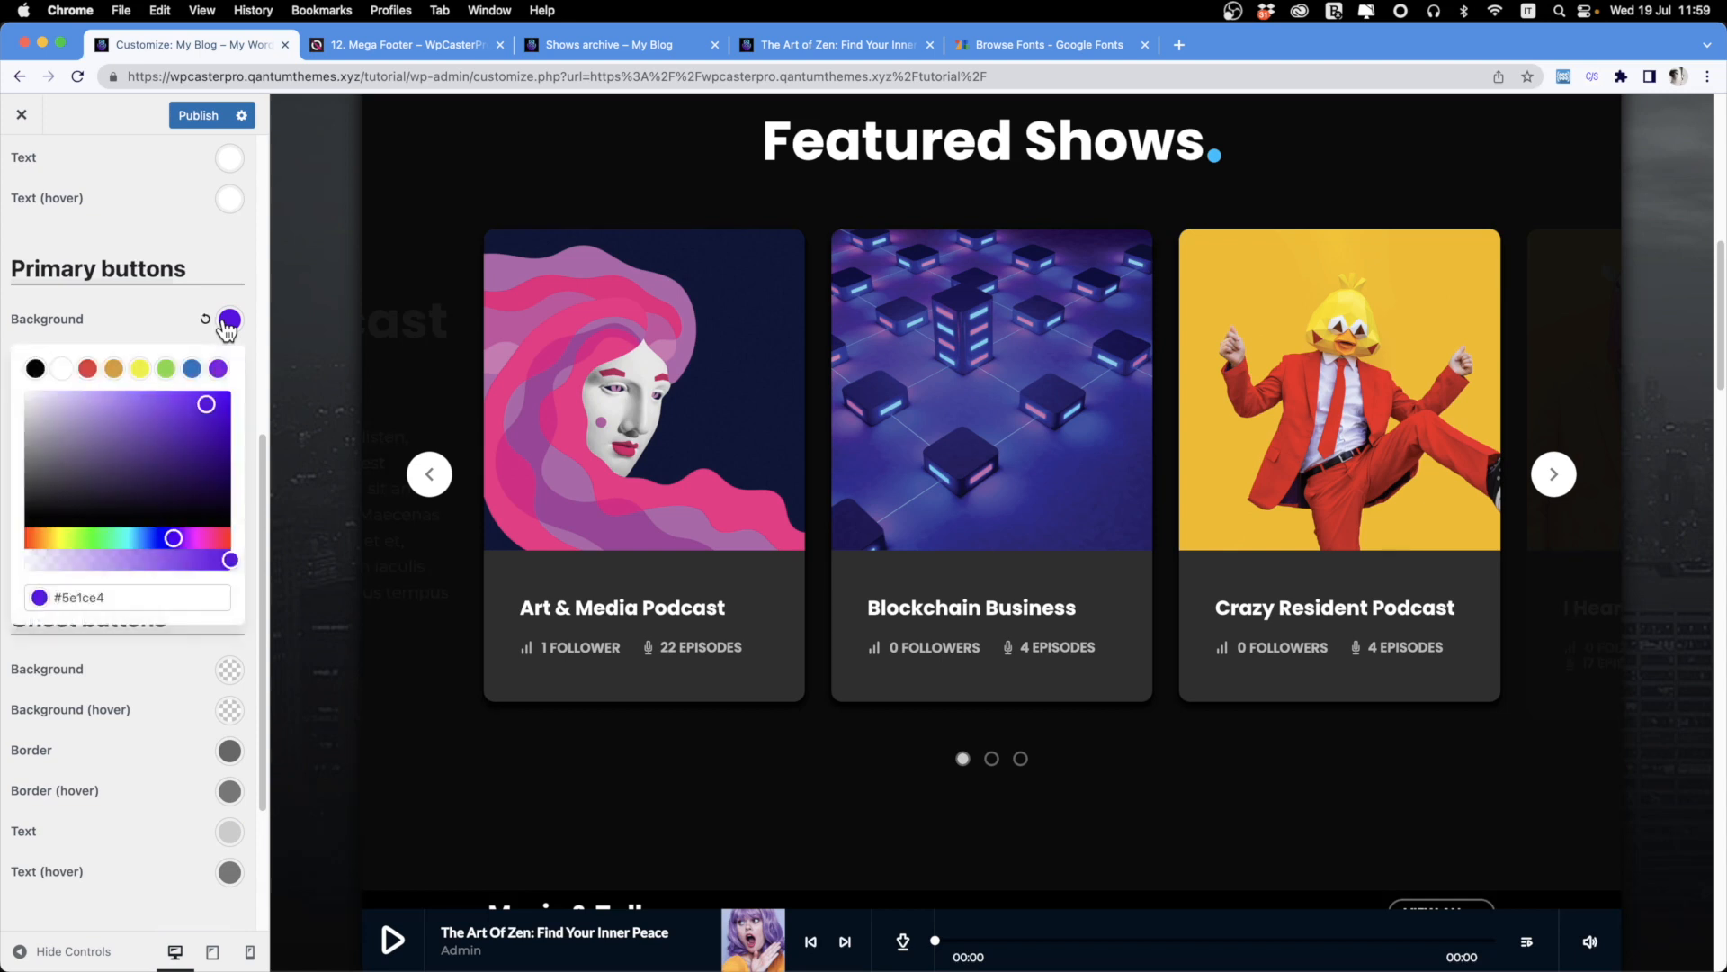
pyautogui.click(87, 369)
pyautogui.click(229, 401)
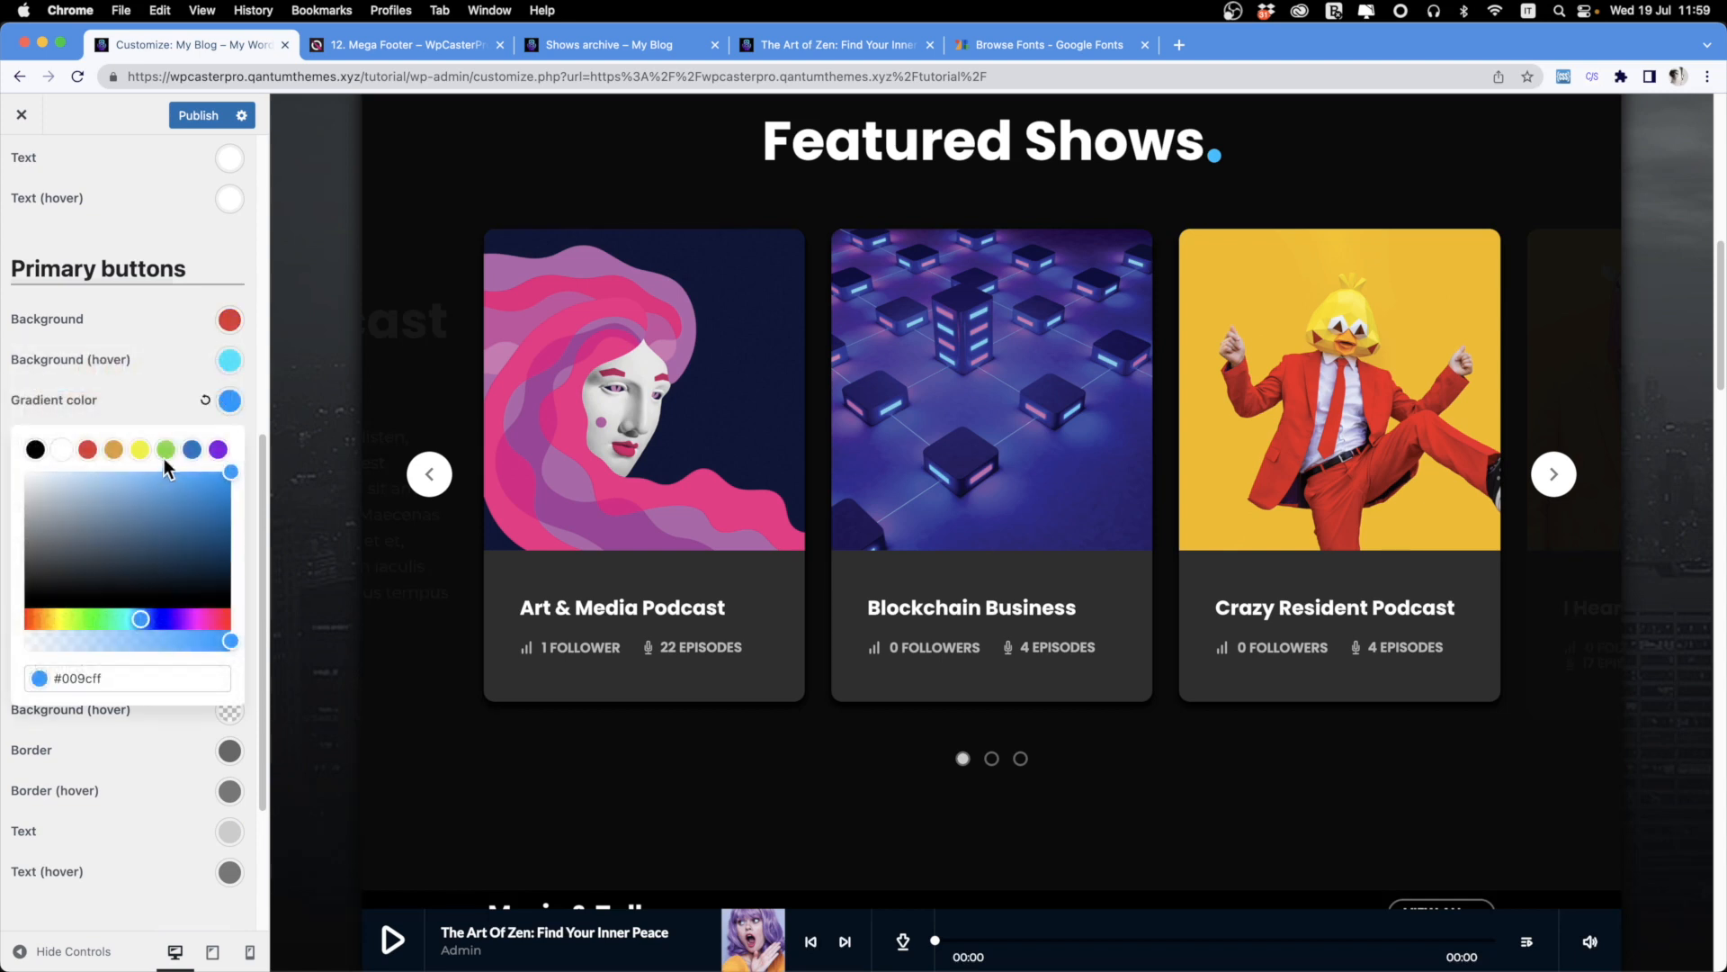
pyautogui.click(121, 452)
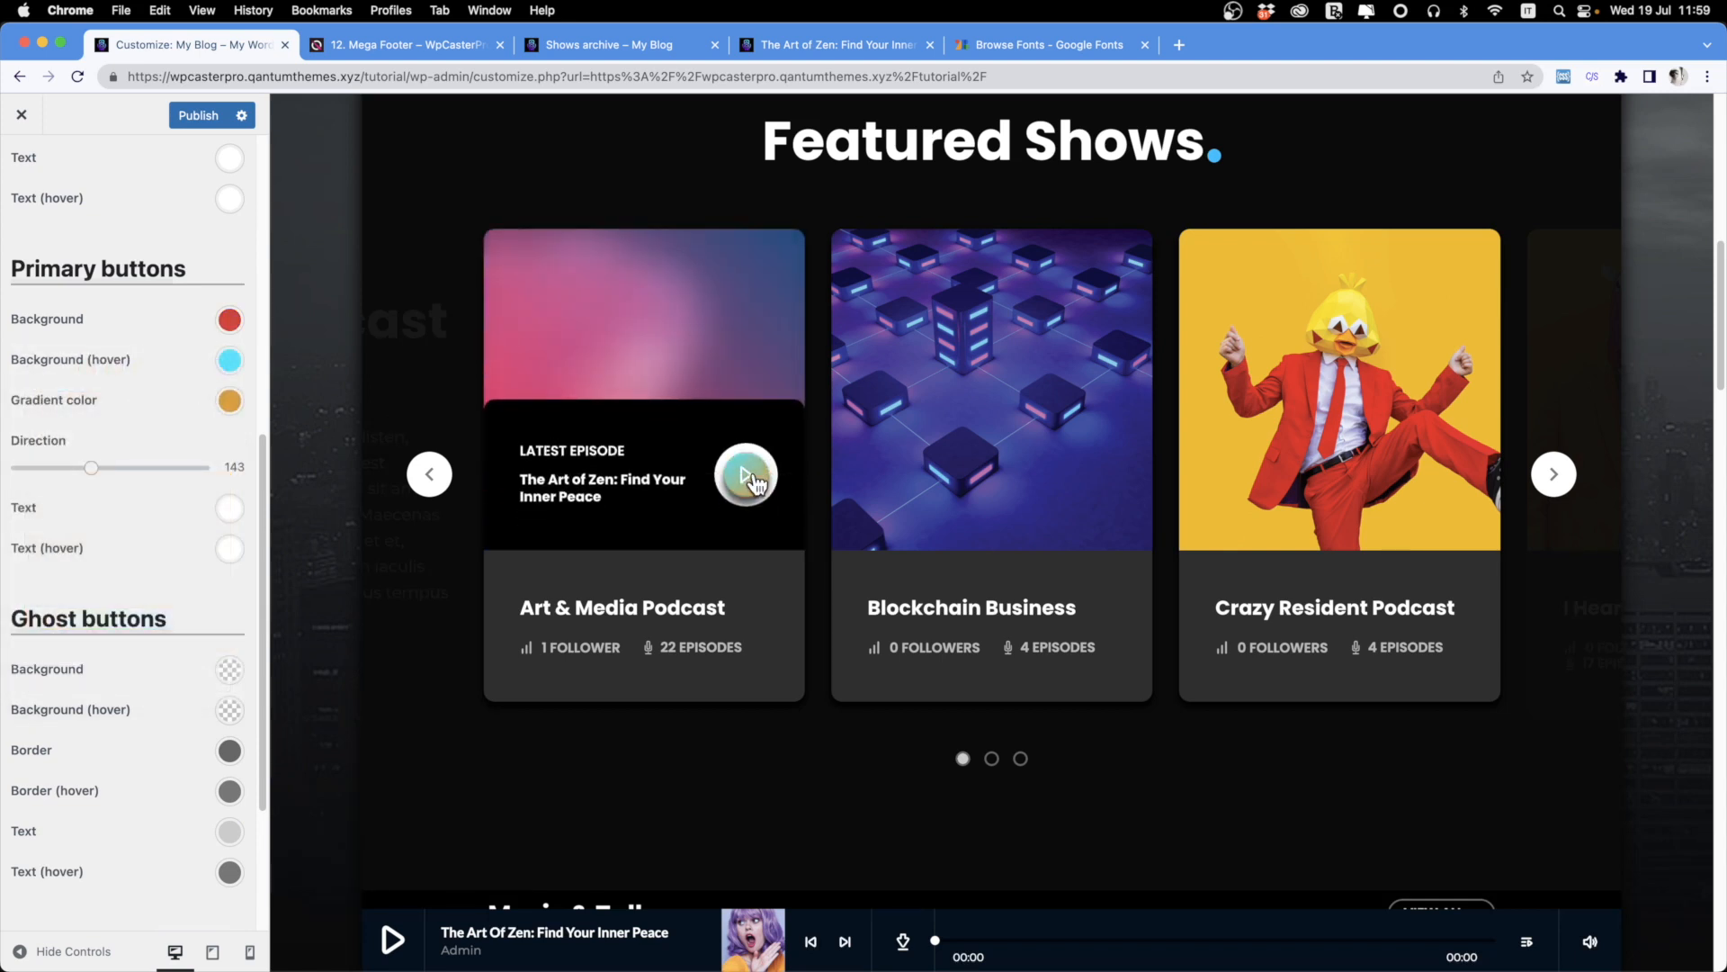
# Set the primary buttons' hover background to yellow and their gradient direction to 221, previewing them on the homepage.
pyautogui.click(230, 362)
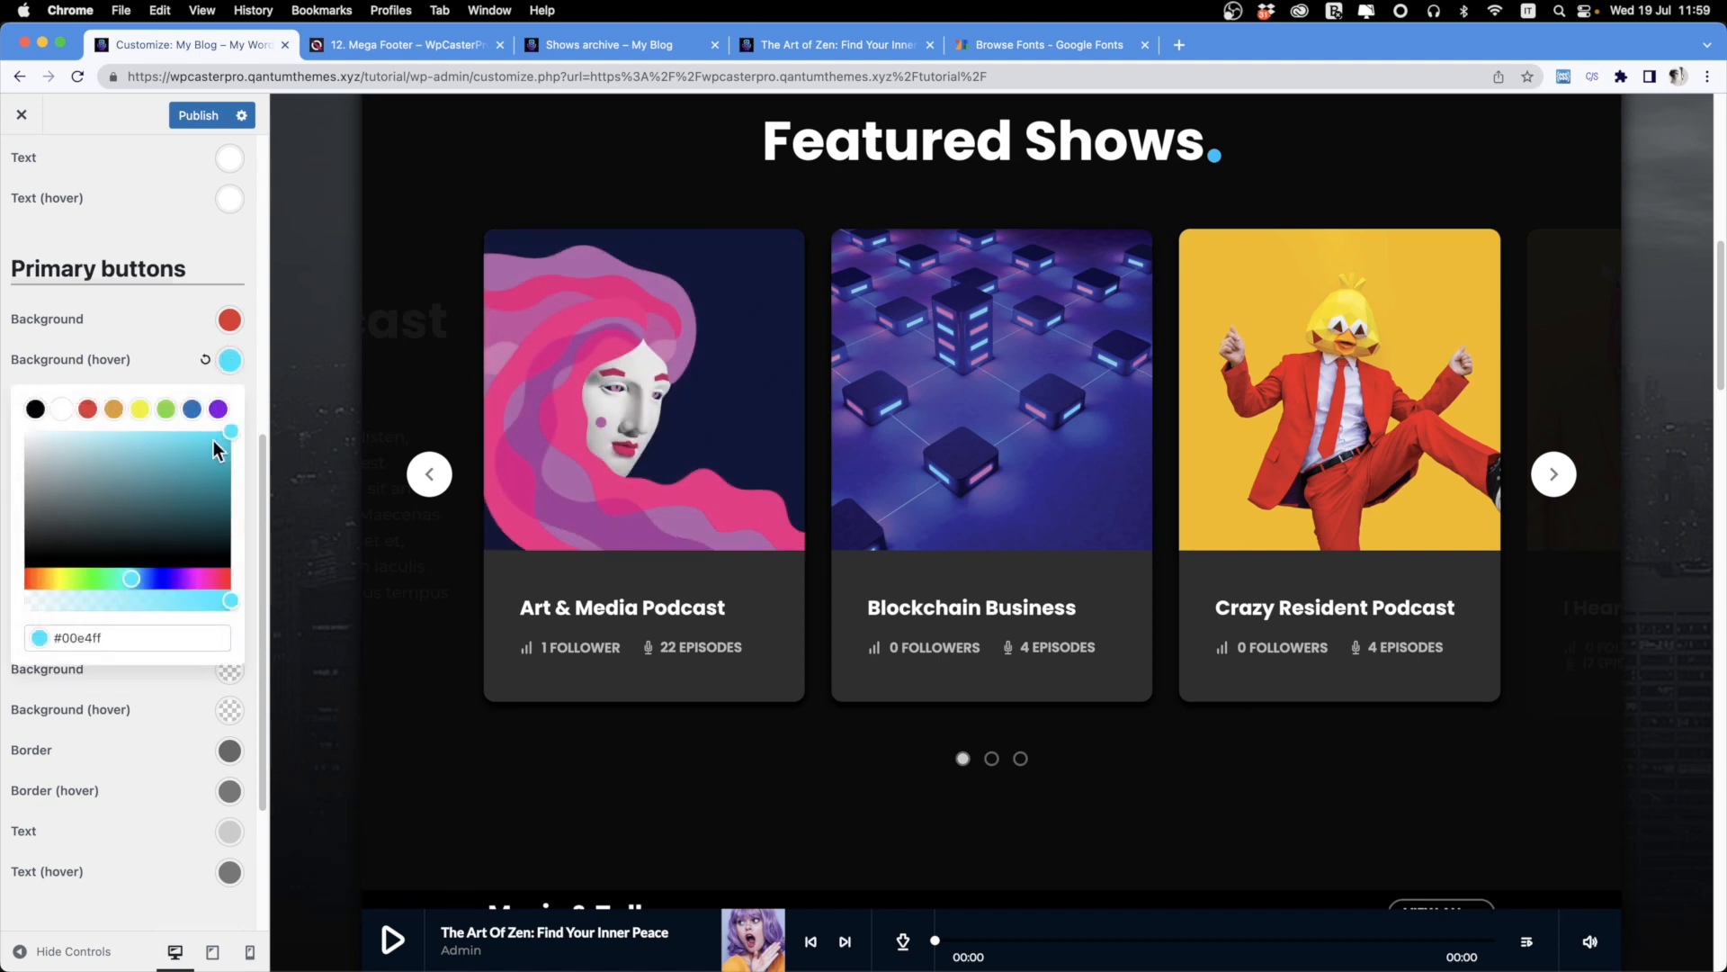
pyautogui.click(139, 413)
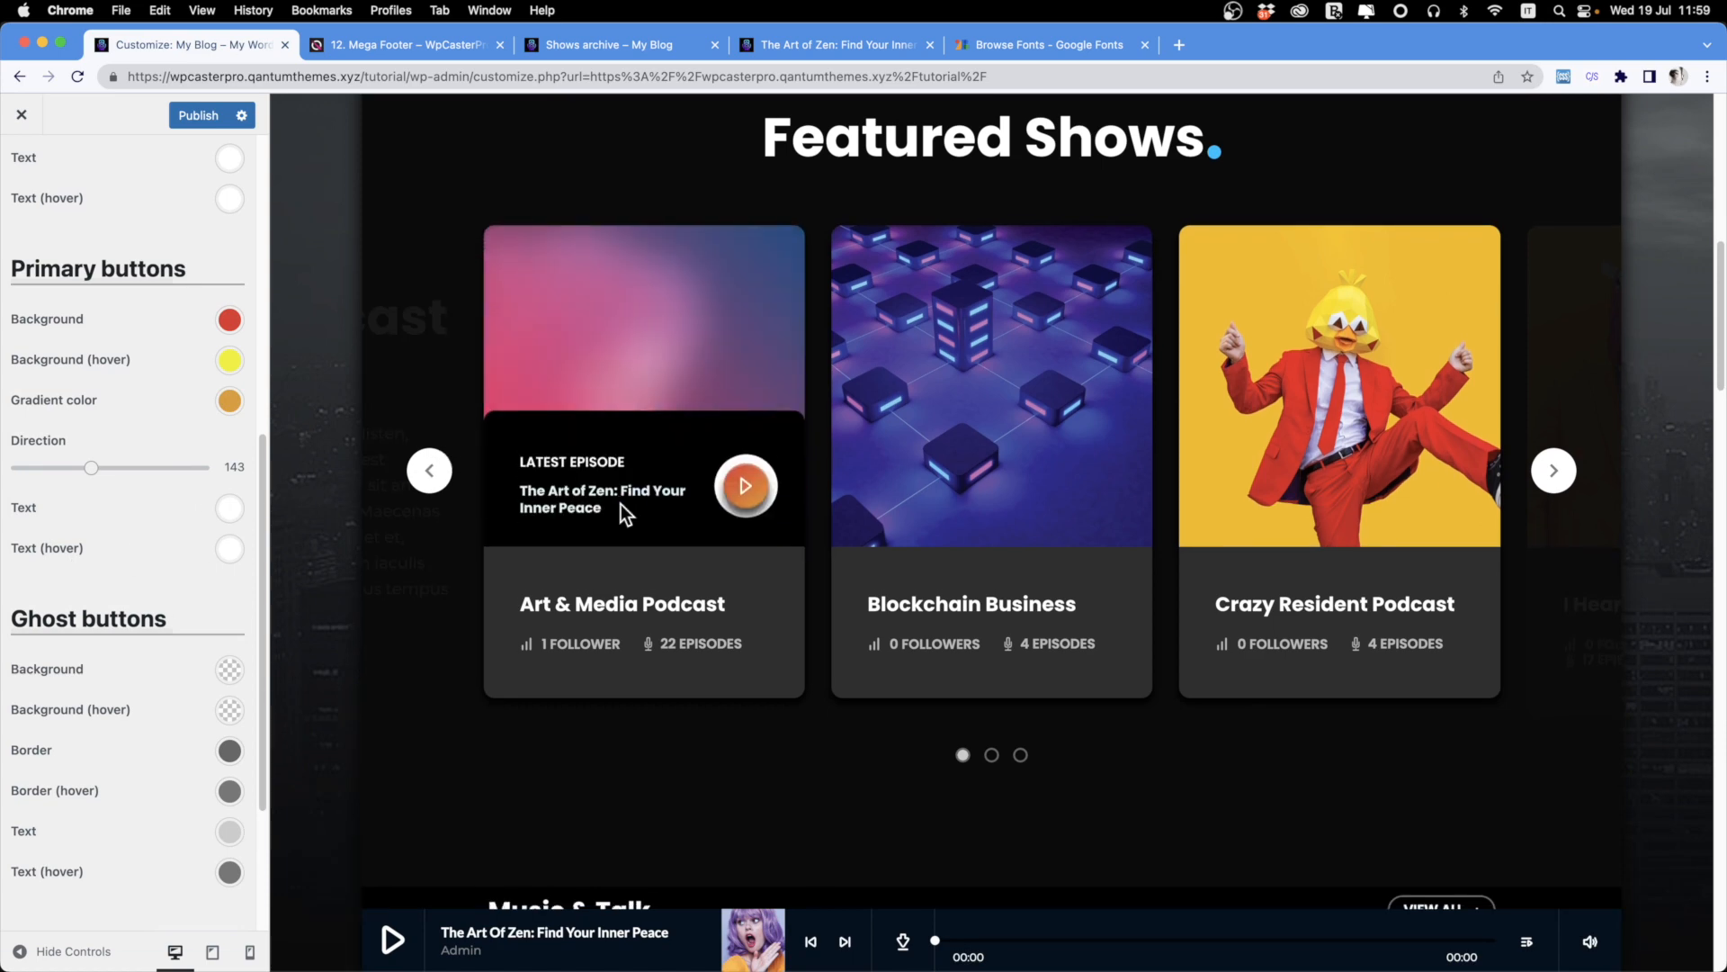
pyautogui.click(621, 503)
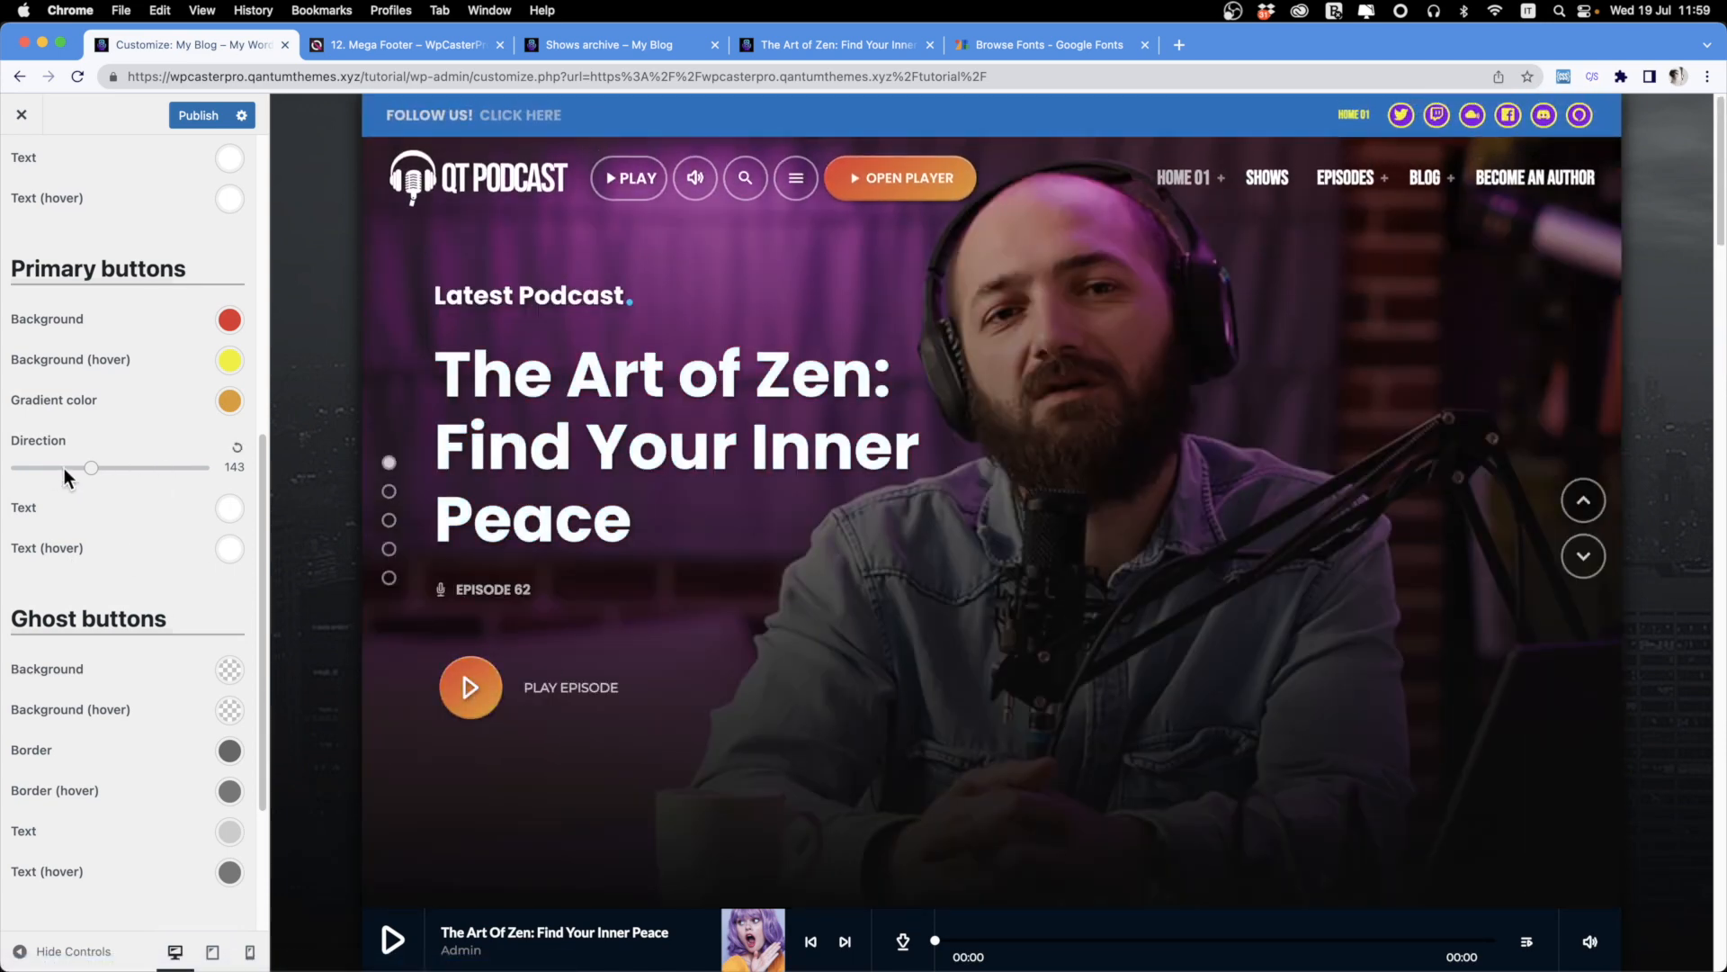
pyautogui.moveTo(91, 477); pyautogui.dragTo(133, 475)
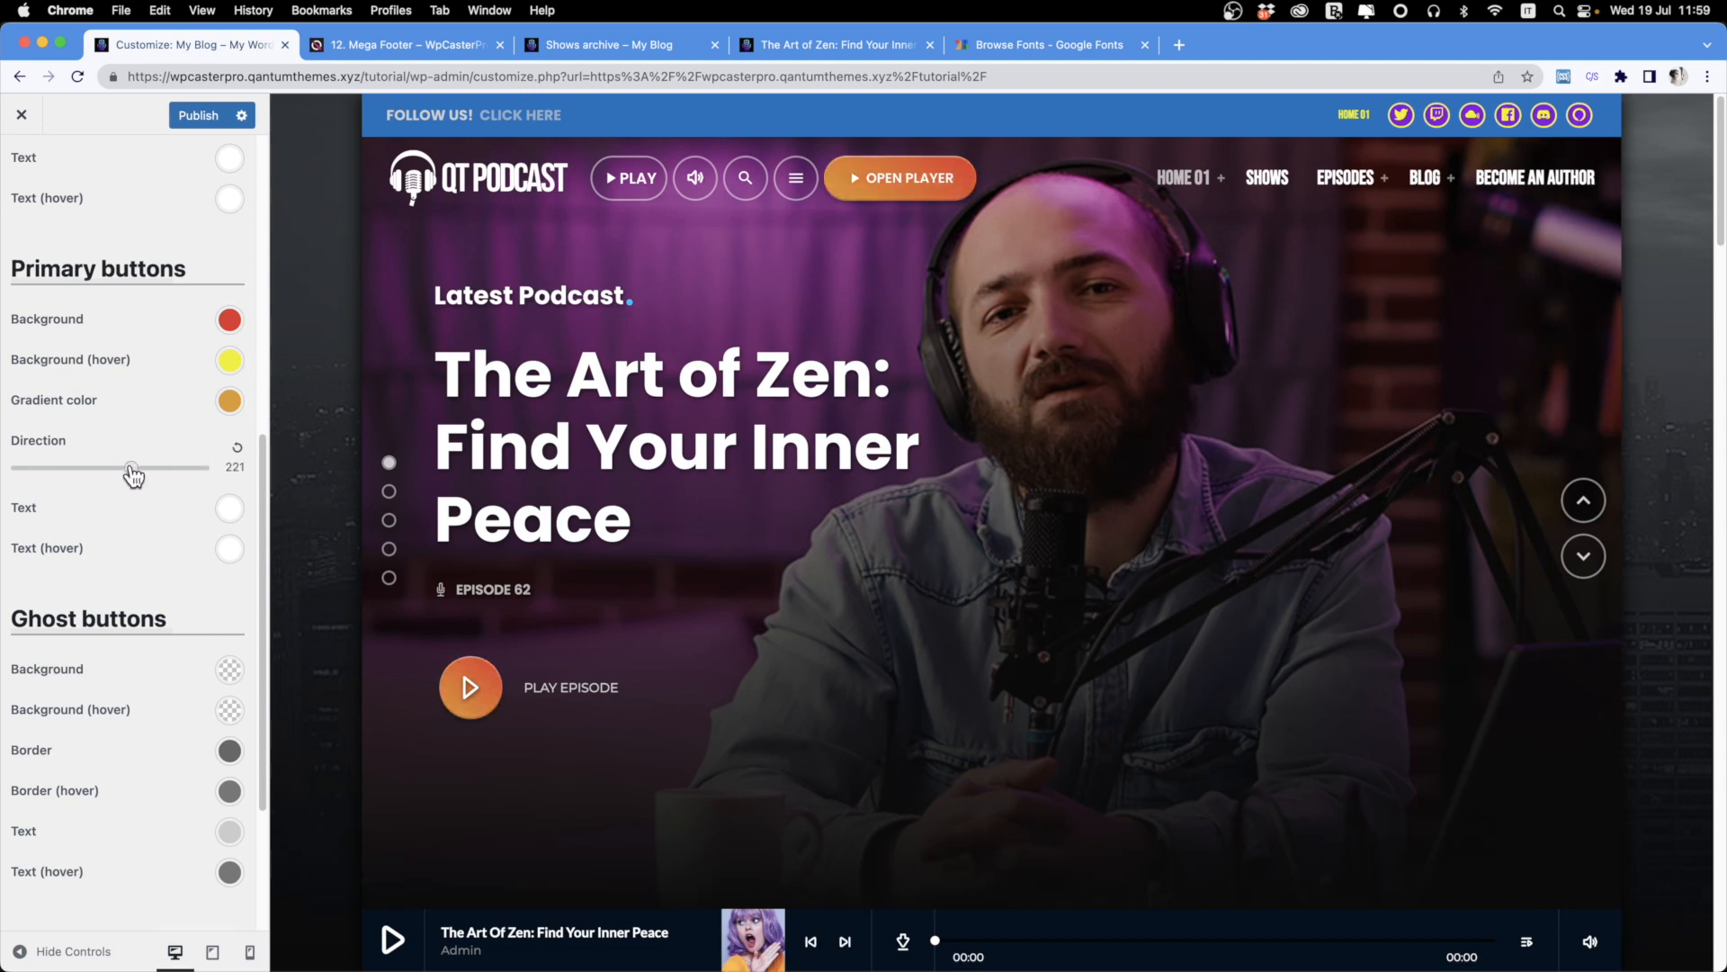
# Set the primary buttons' text color and text hover color to black.
pyautogui.click(229, 511)
pyautogui.click(36, 559)
pyautogui.click(68, 493)
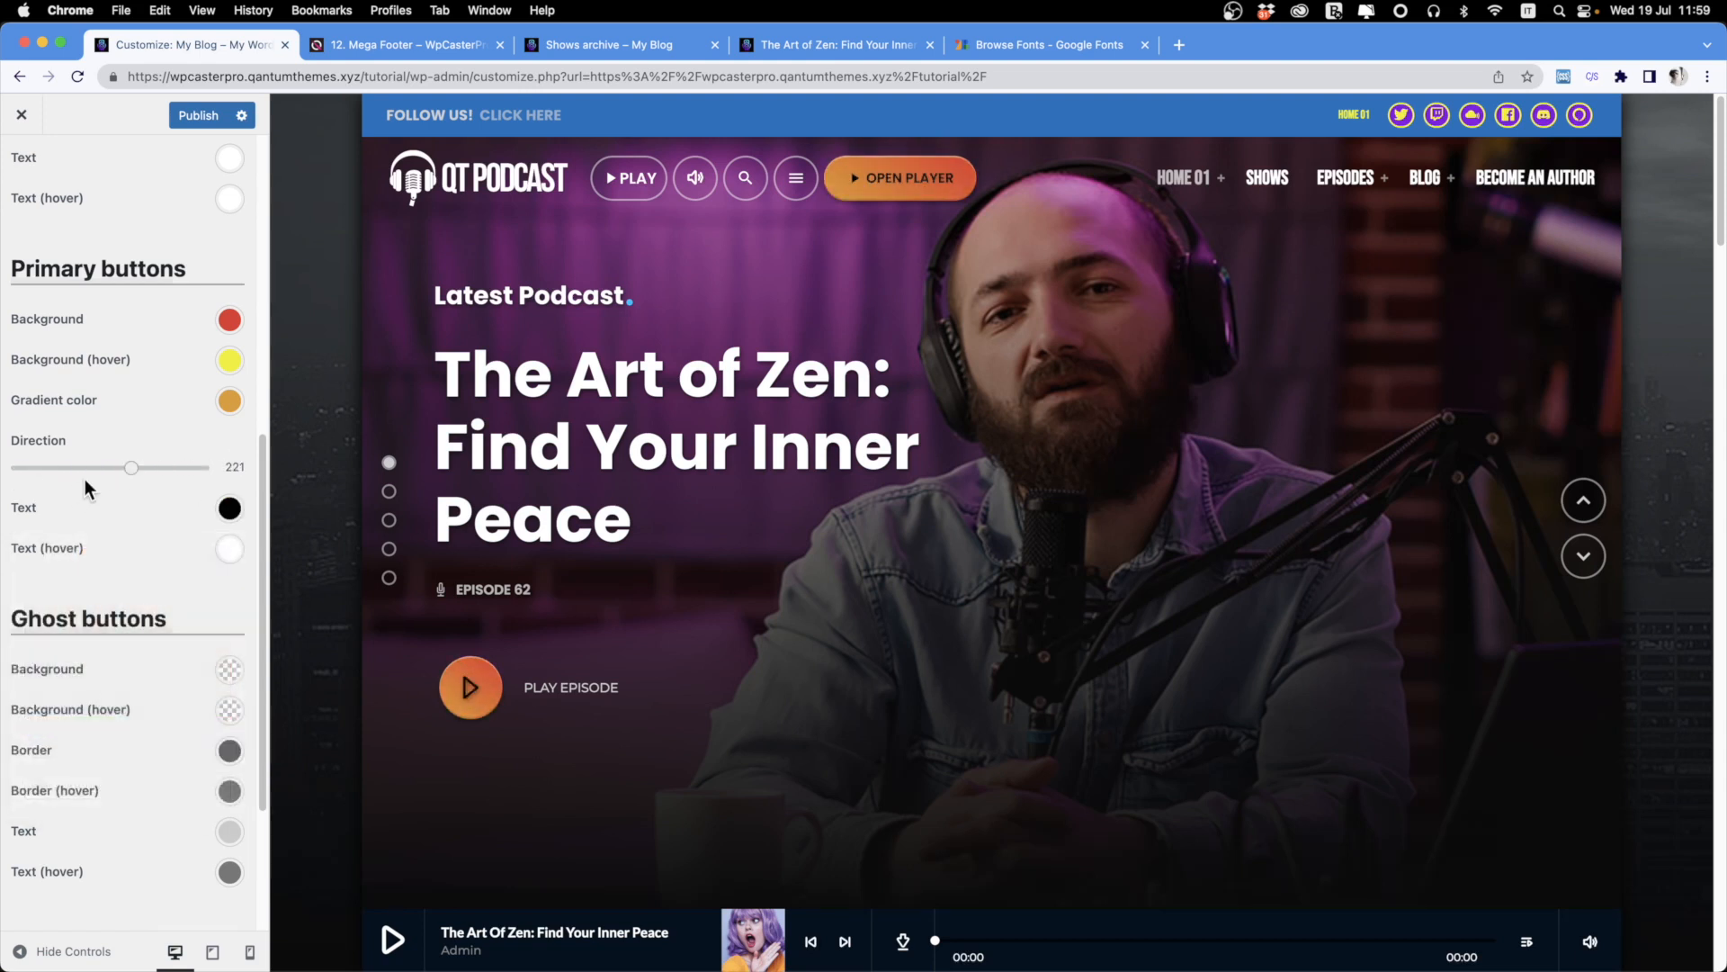
pyautogui.click(229, 547)
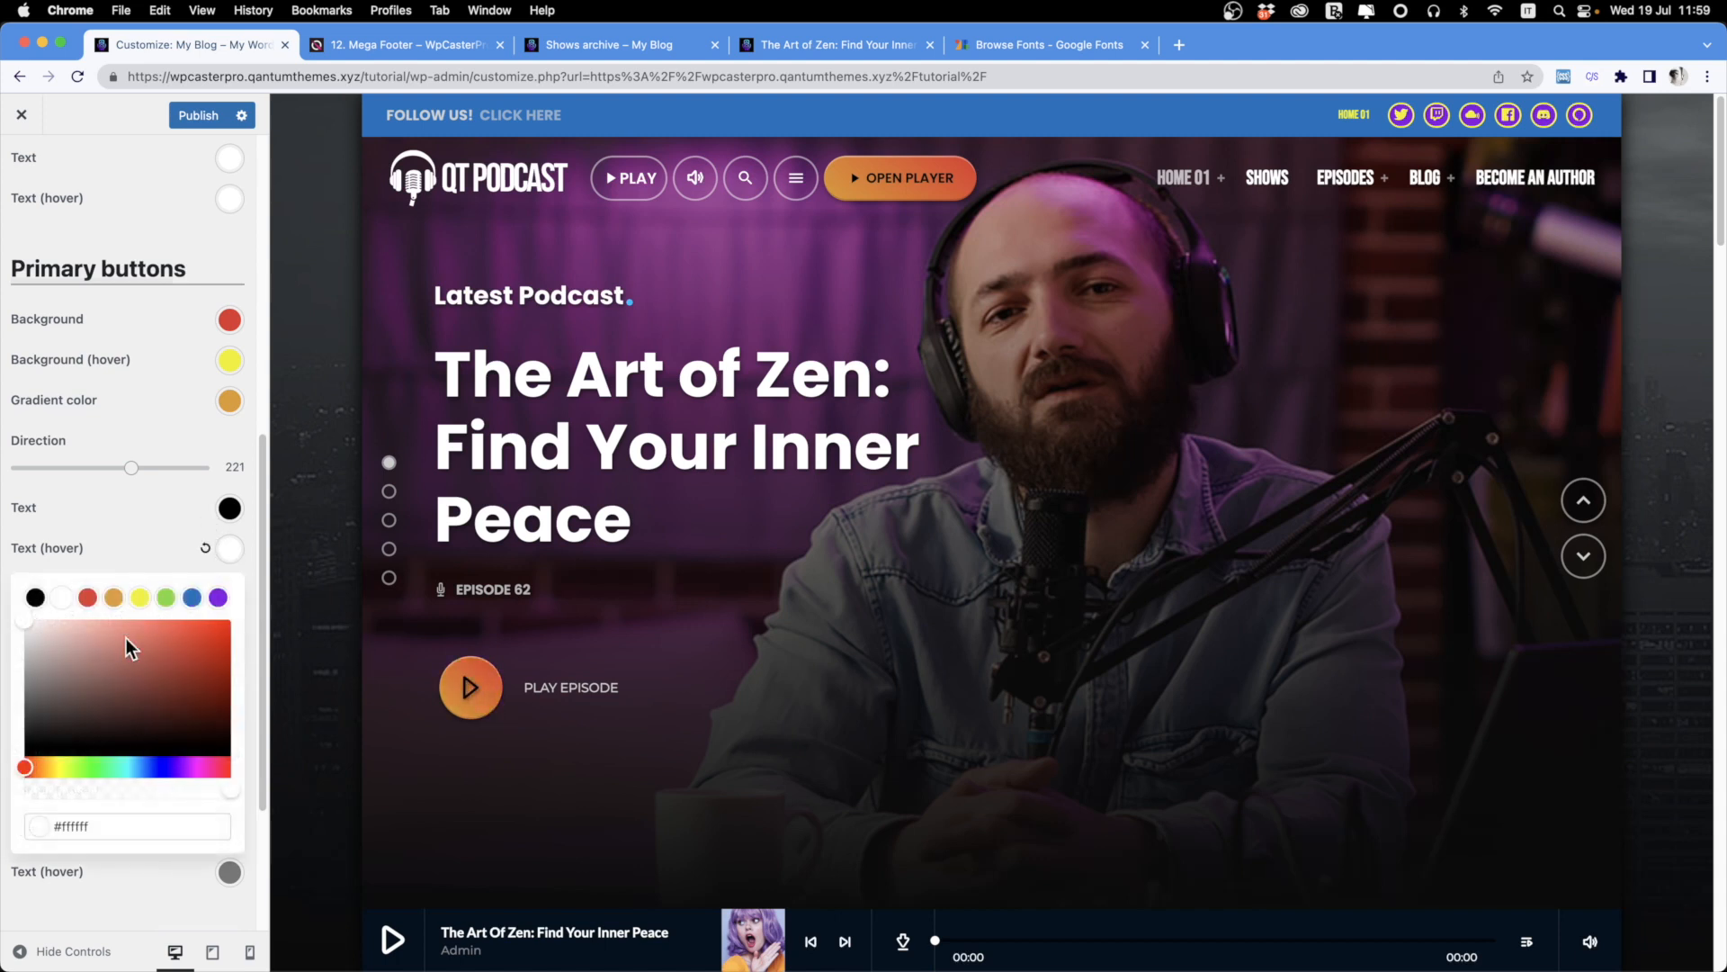
pyautogui.click(36, 598)
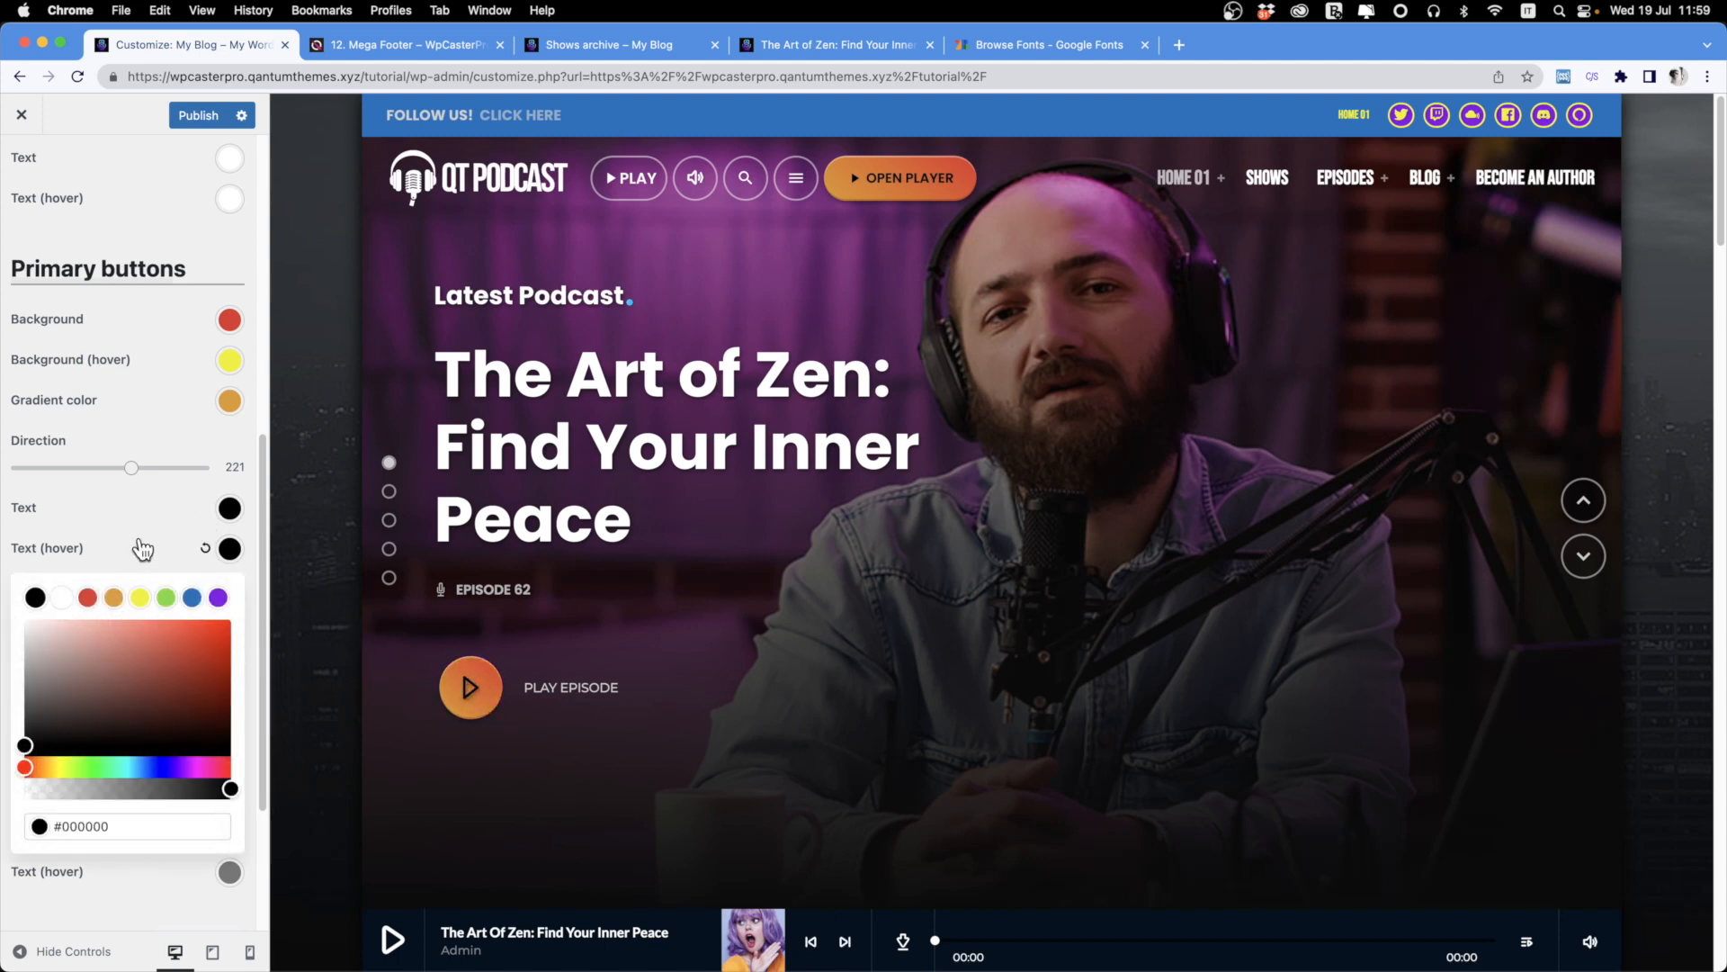
pyautogui.click(140, 542)
# Open the episode "The Science of Happiness" from the Comedy section in the preview and view its Transcript area and share button.
pyautogui.scroll(-3, 139, 542)
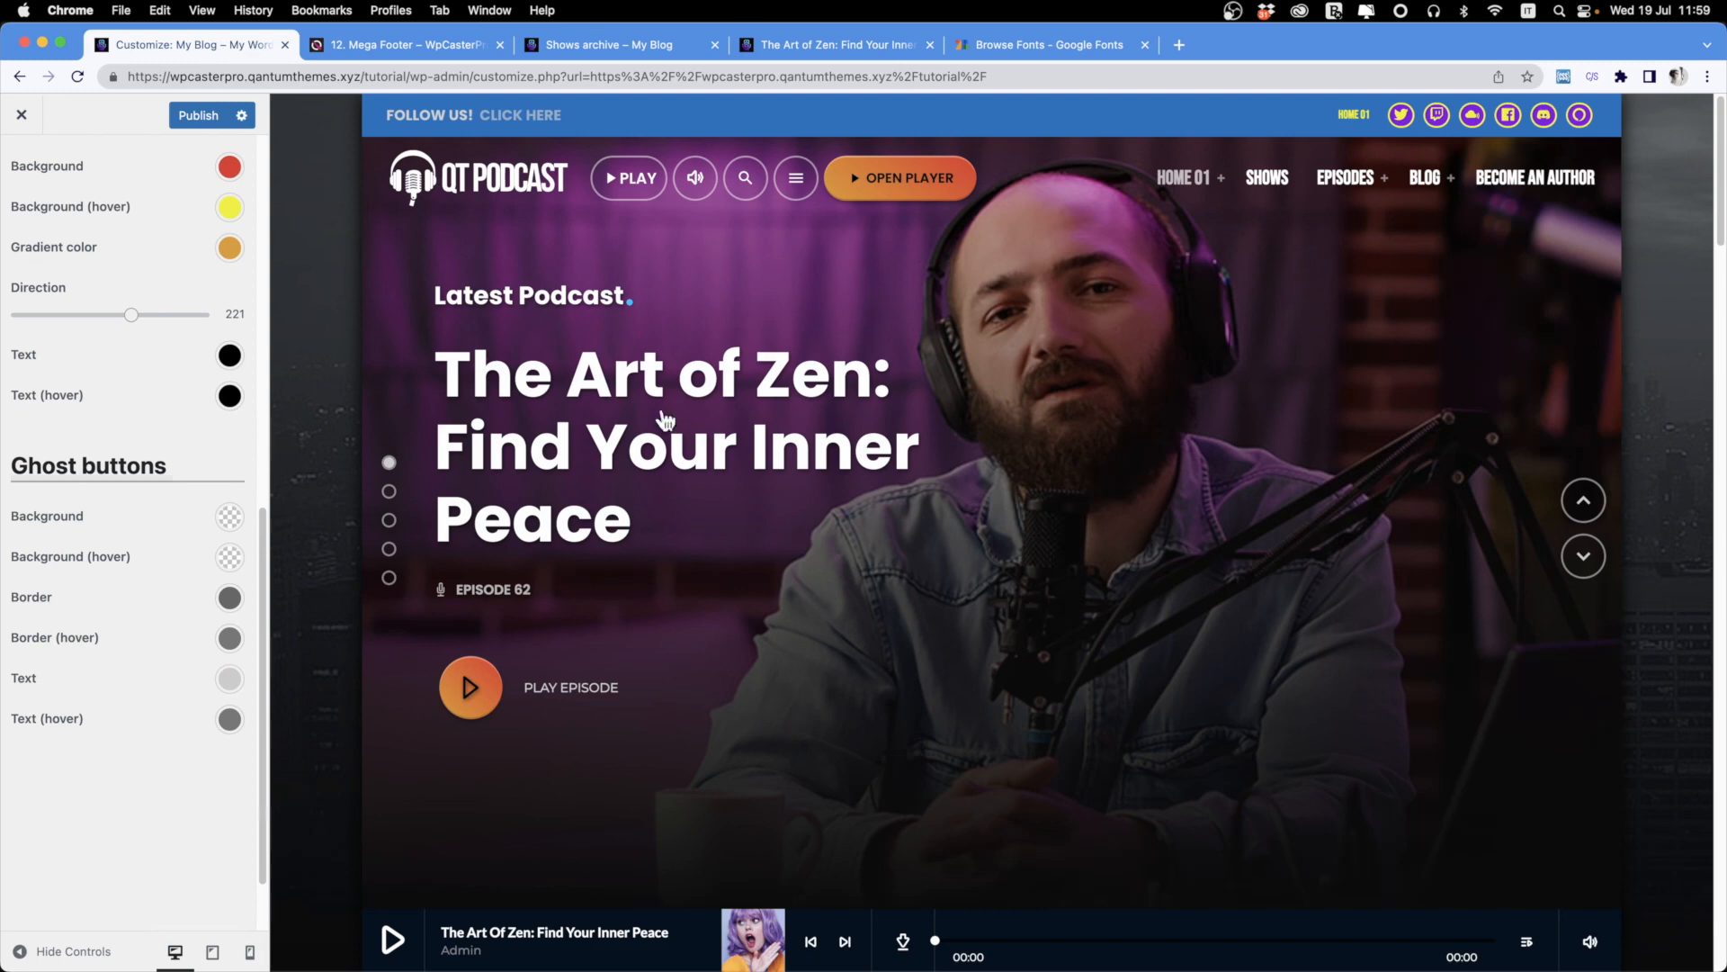
pyautogui.scroll(-10, 684, 486)
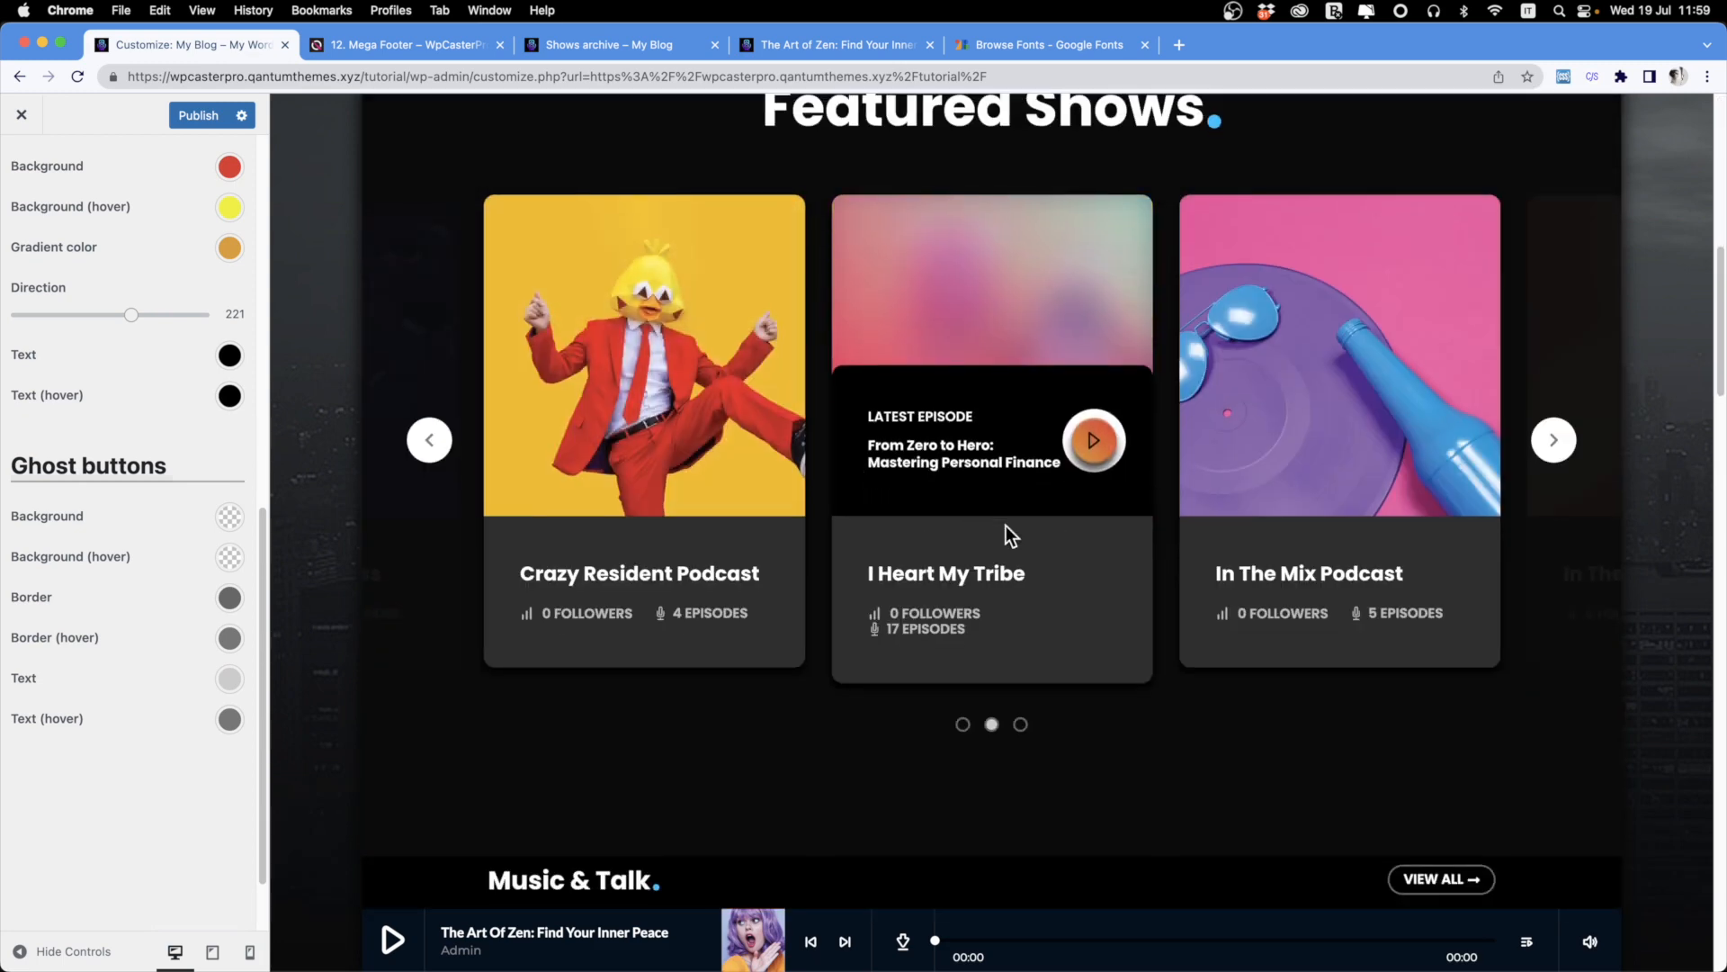
pyautogui.scroll(-10, 1005, 526)
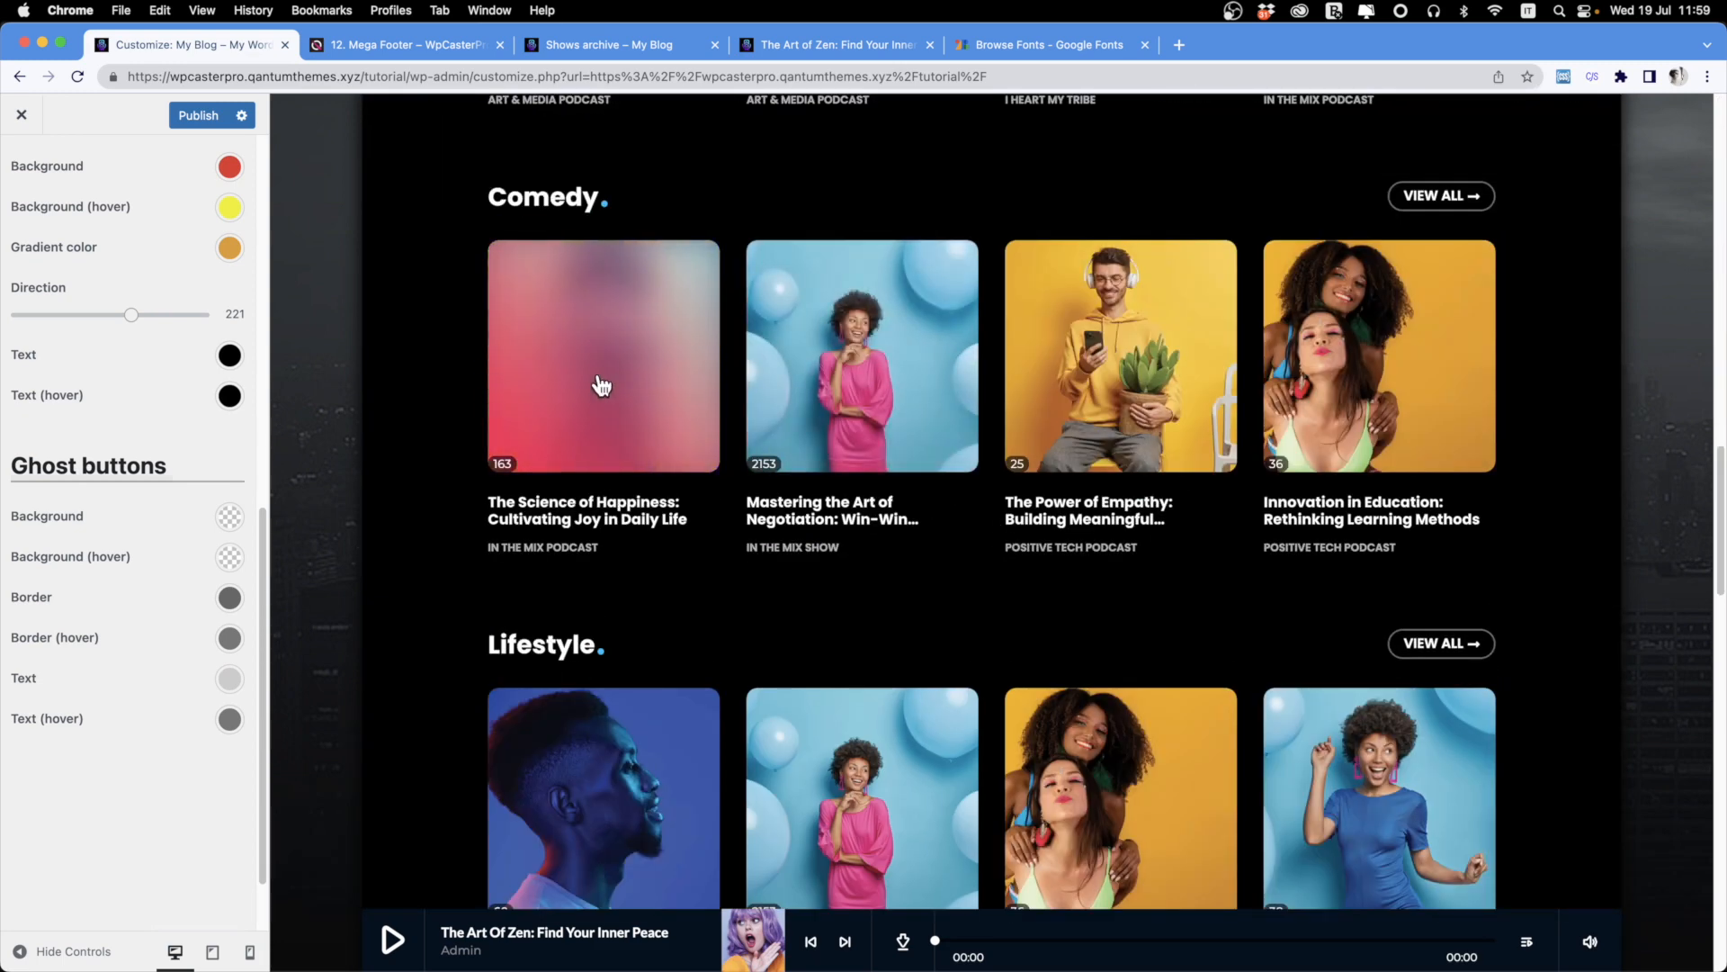
pyautogui.click(604, 379)
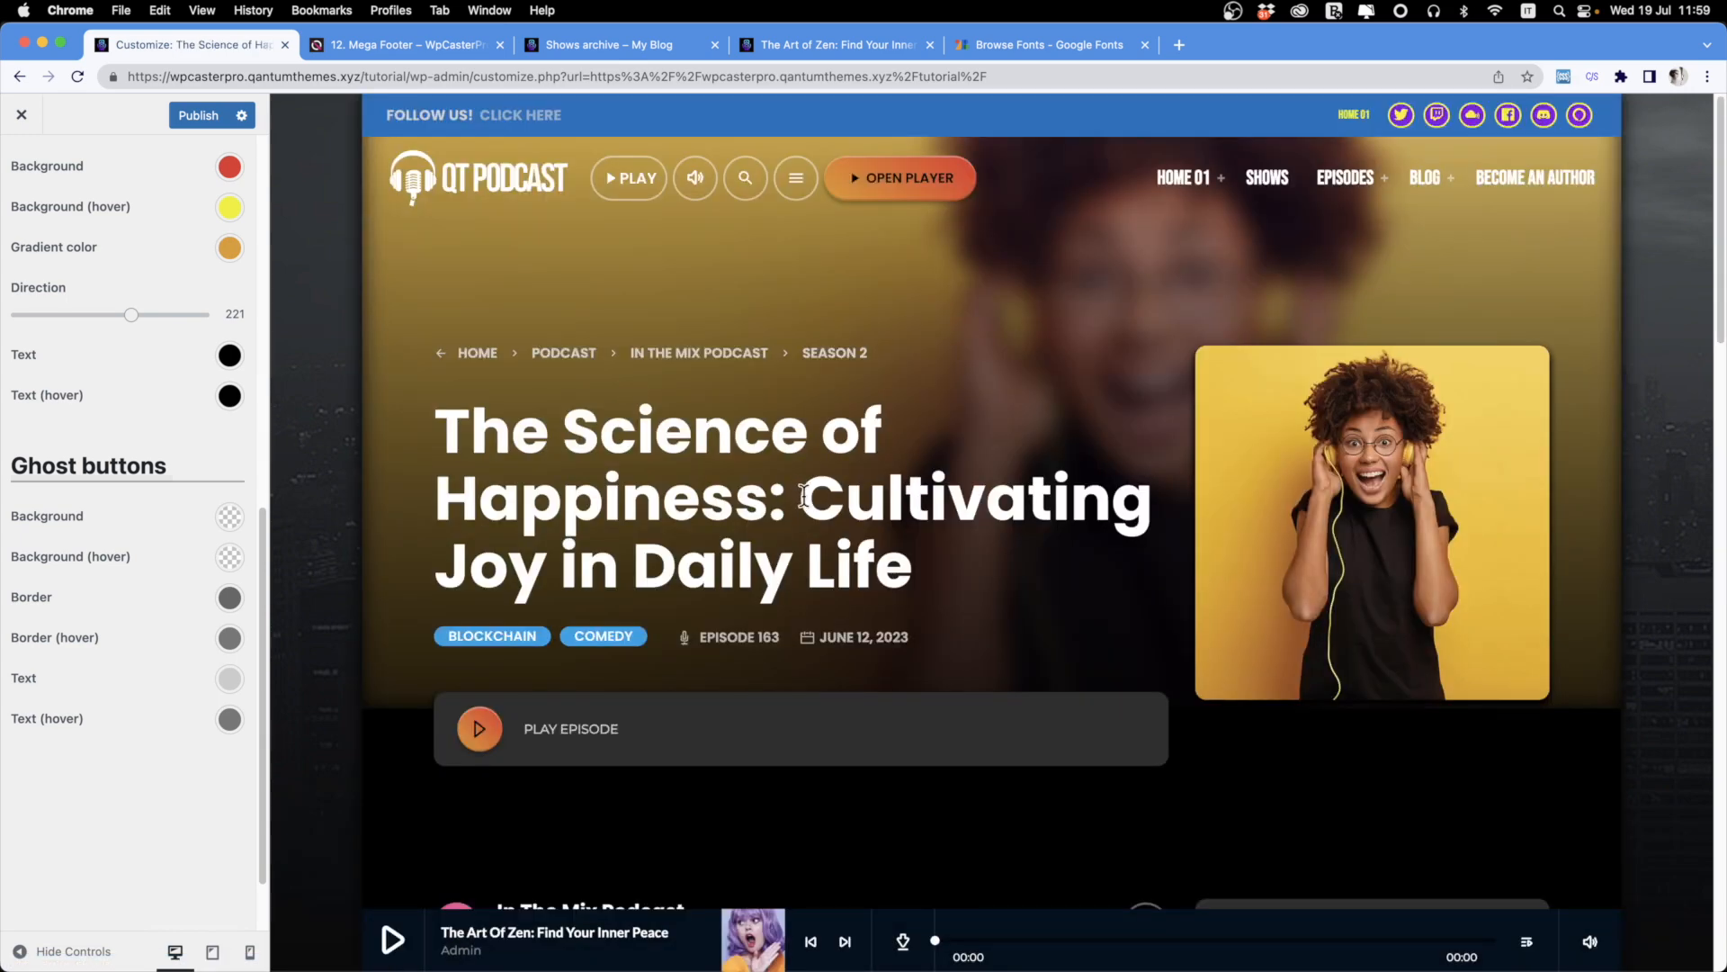
pyautogui.scroll(-8, 805, 493)
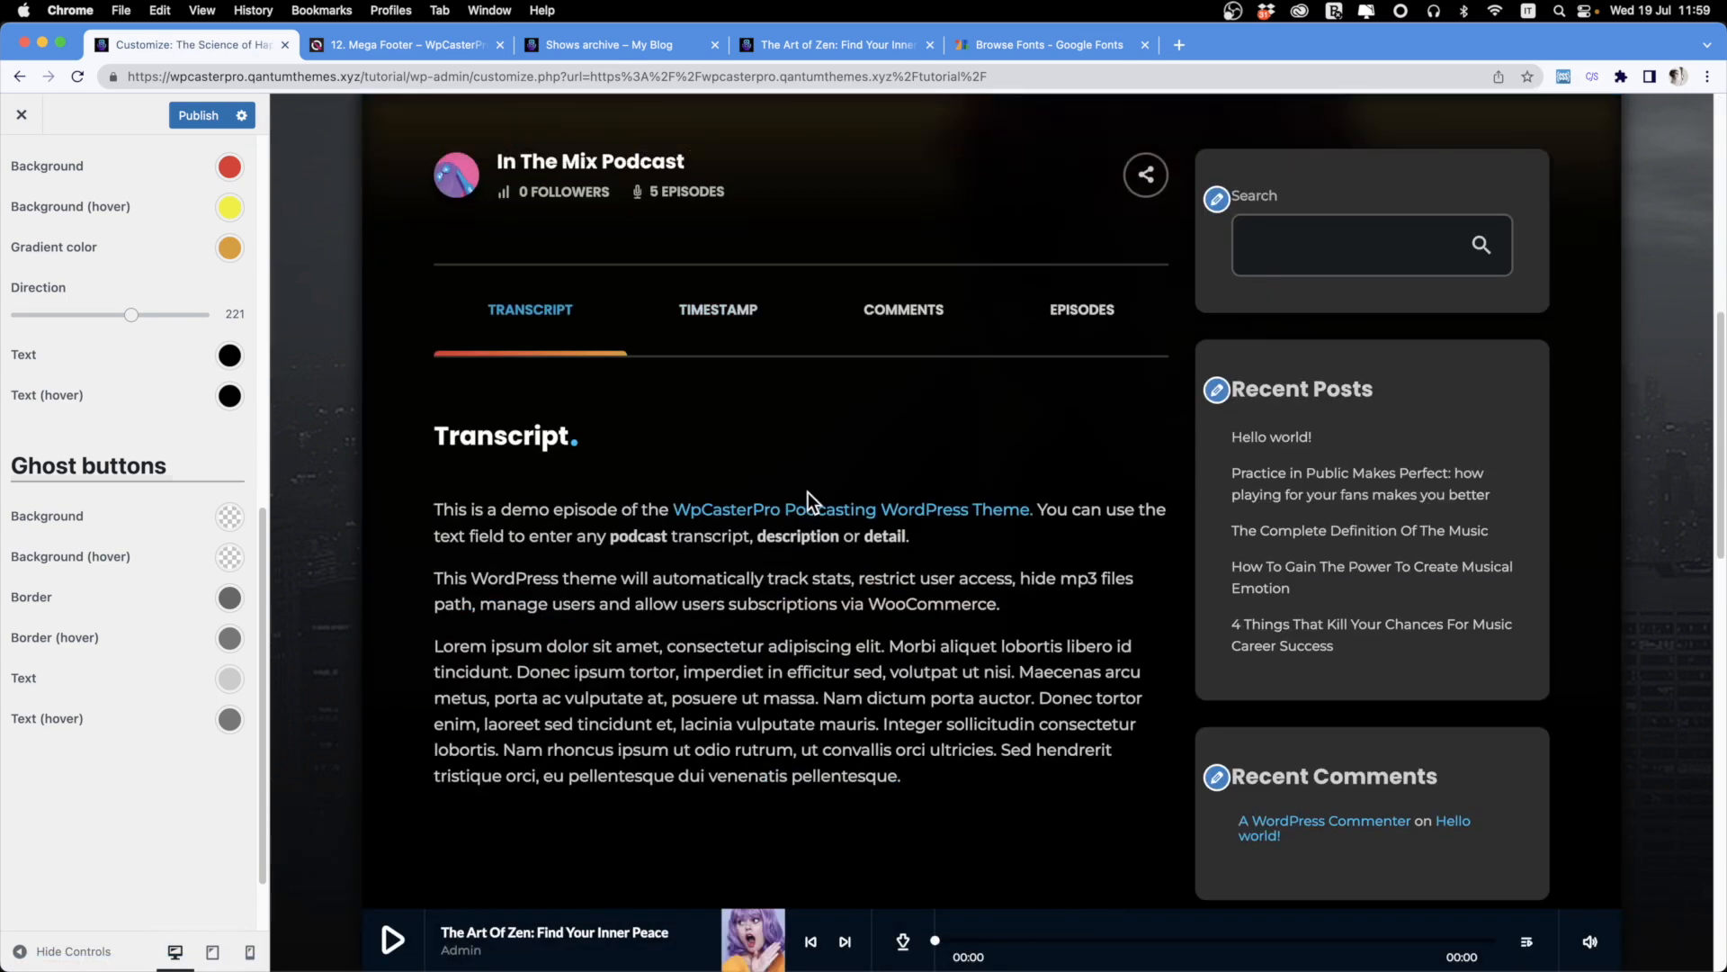
# Set the ghost buttons' background to a mostly opaque dark red, rgb(158, 31, 31), and their border to yellow.
pyautogui.click(230, 517)
pyautogui.click(181, 663)
pyautogui.moveTo(181, 666); pyautogui.dragTo(193, 639)
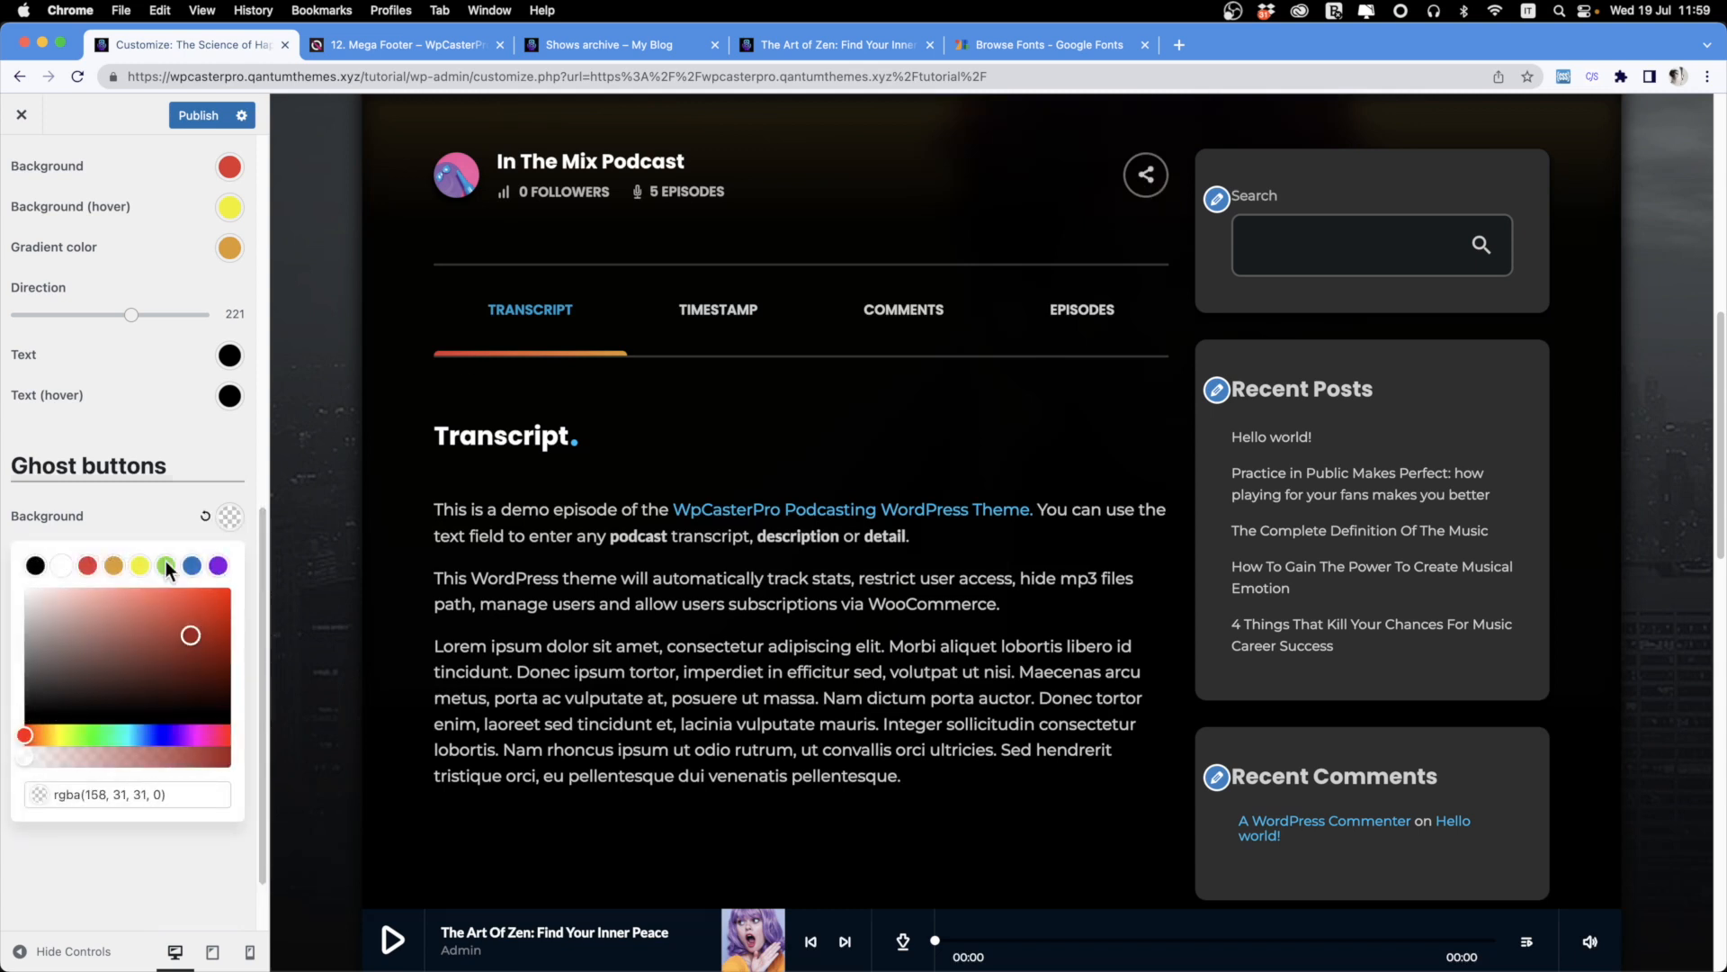
pyautogui.moveTo(164, 763); pyautogui.dragTo(187, 759)
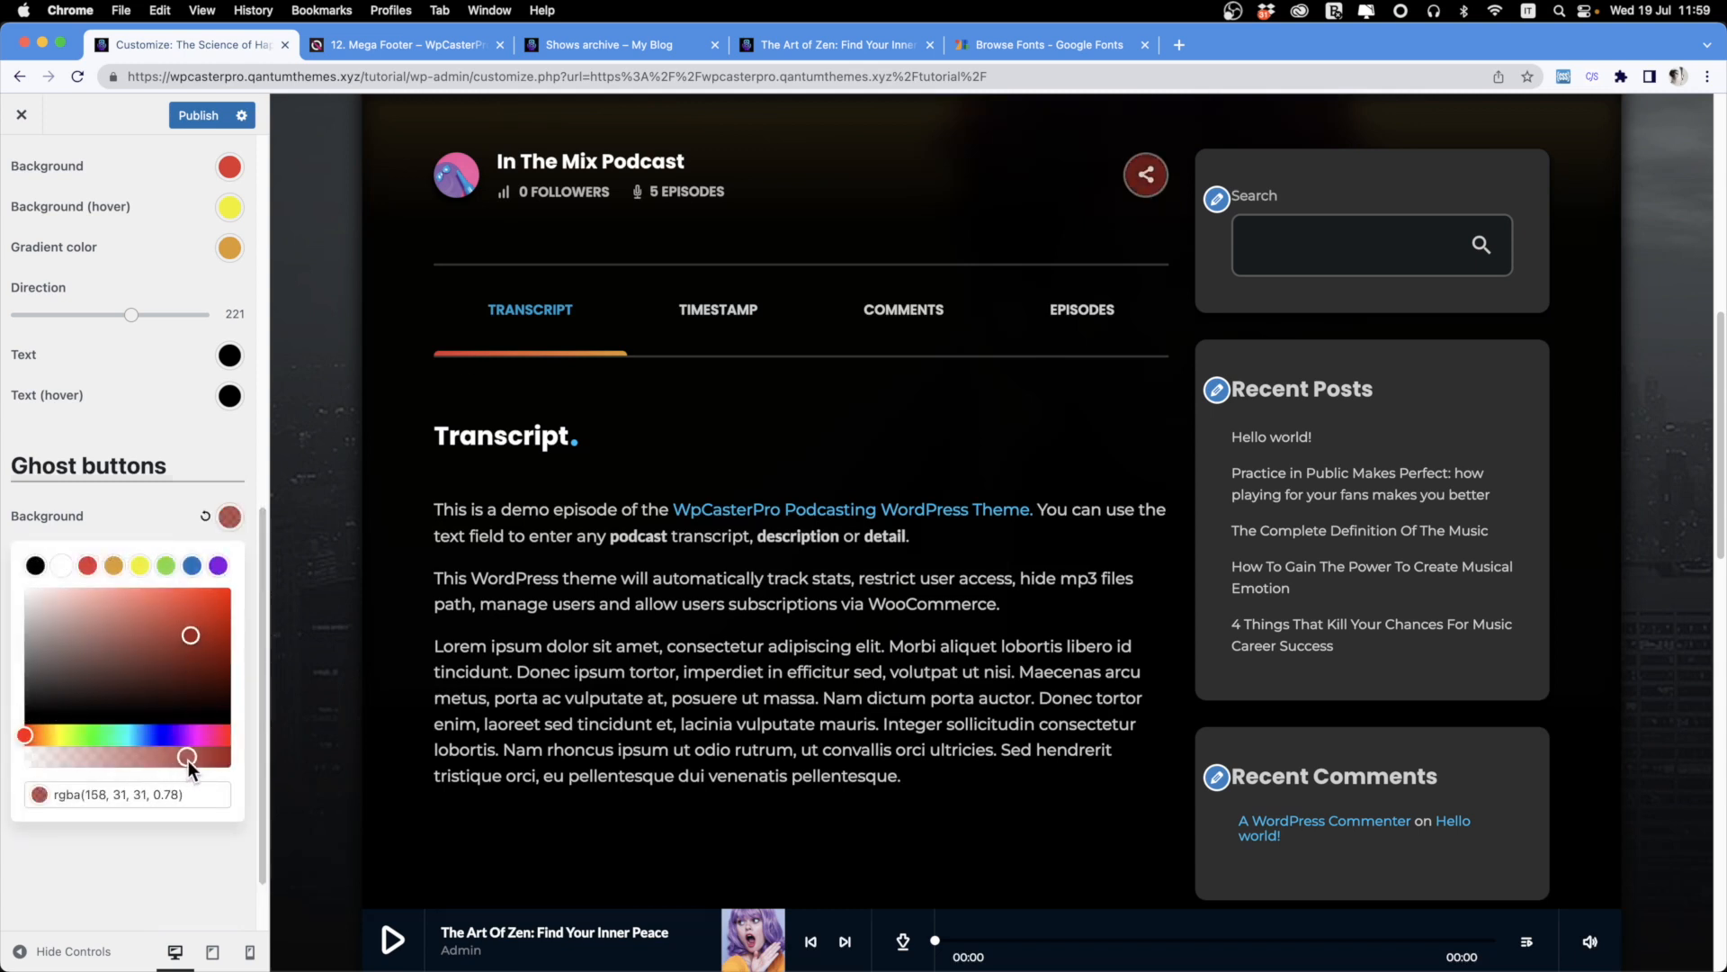
pyautogui.click(138, 445)
pyautogui.click(230, 598)
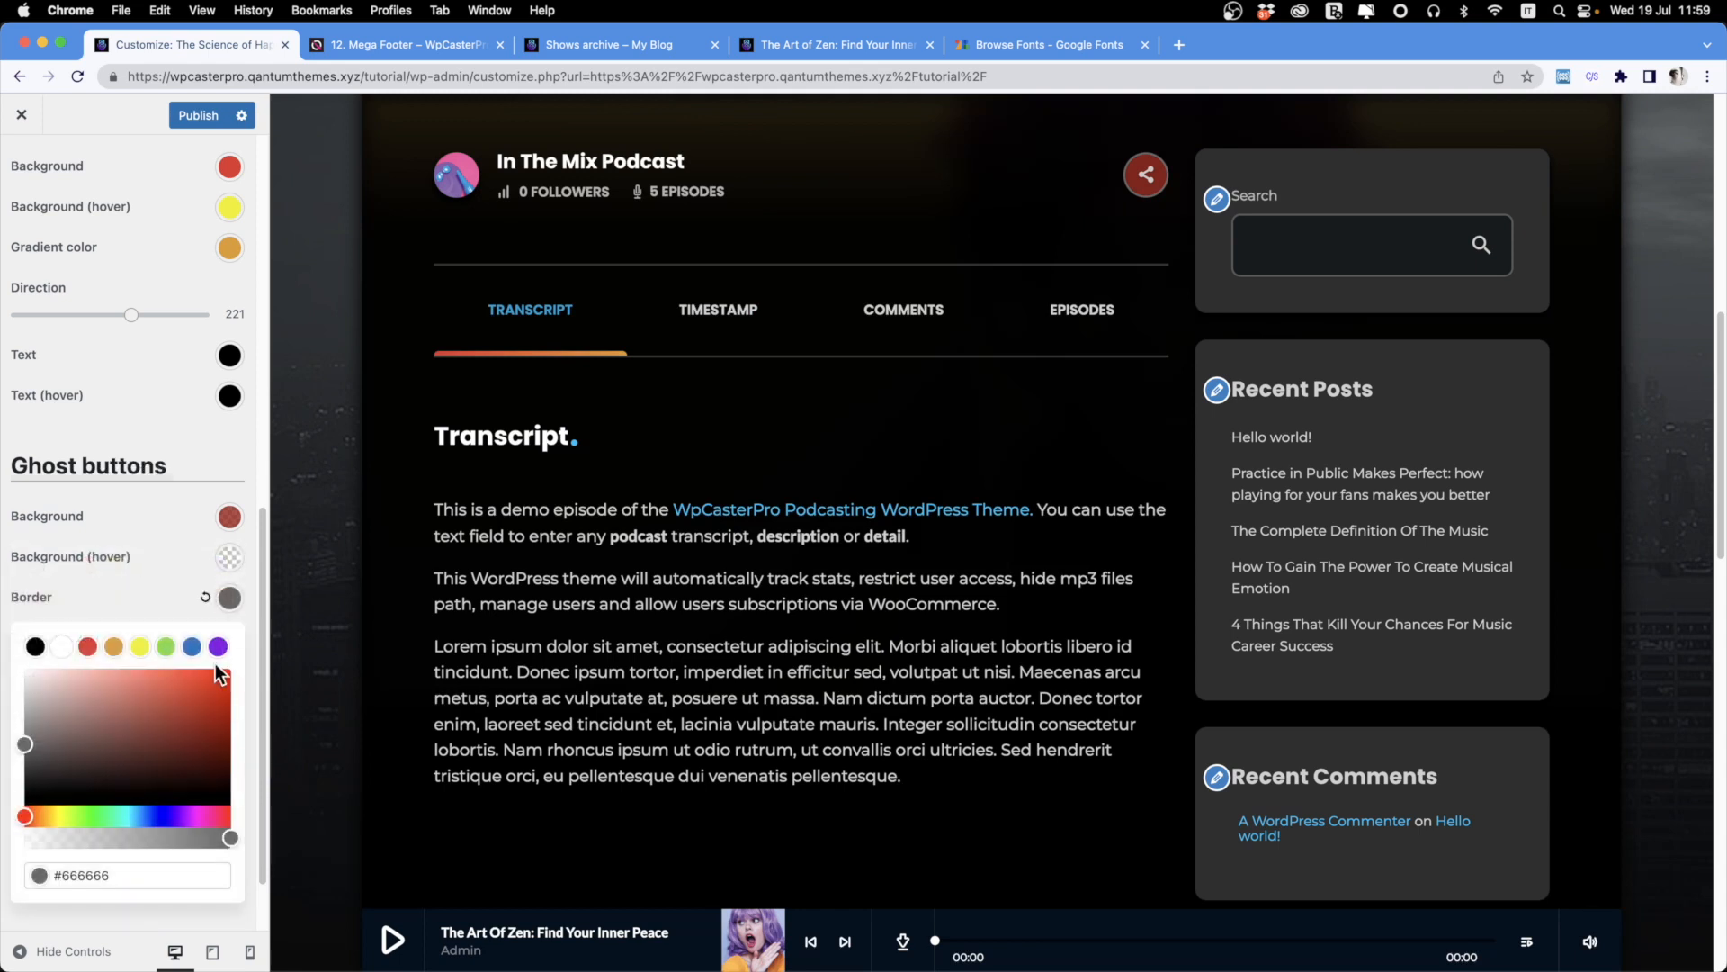
pyautogui.click(141, 646)
pyautogui.click(137, 490)
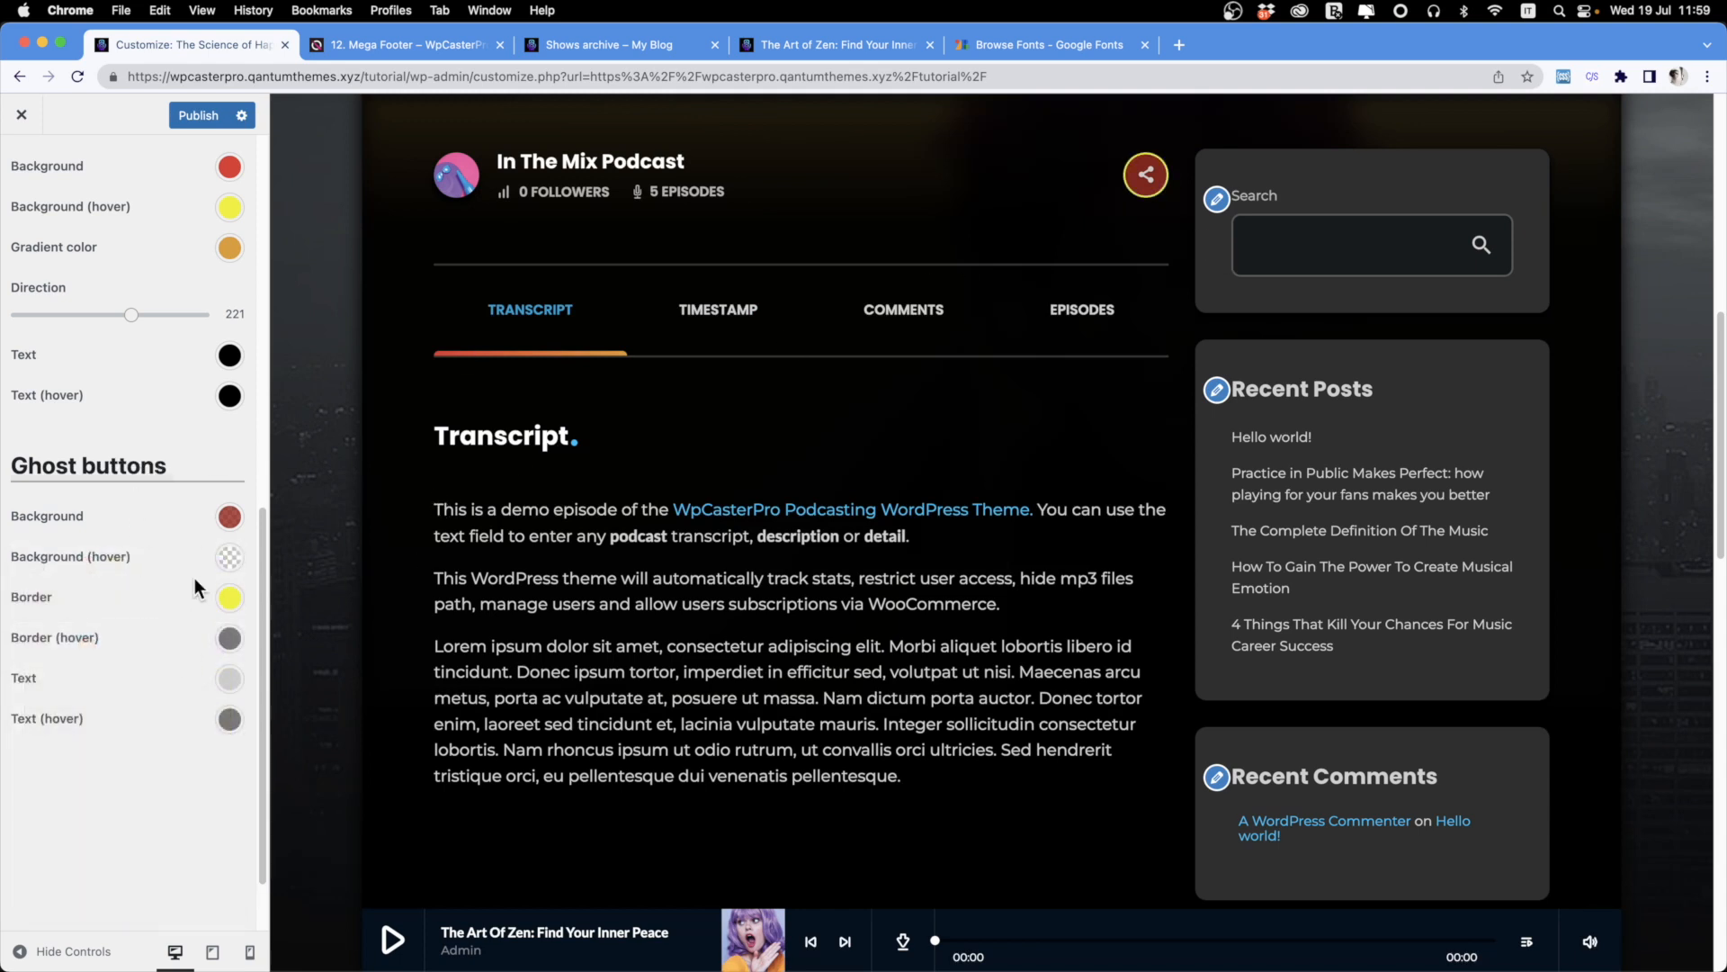
# Reset the ghost buttons' border and background colors to their defaults.
pyautogui.click(231, 602)
pyautogui.click(205, 598)
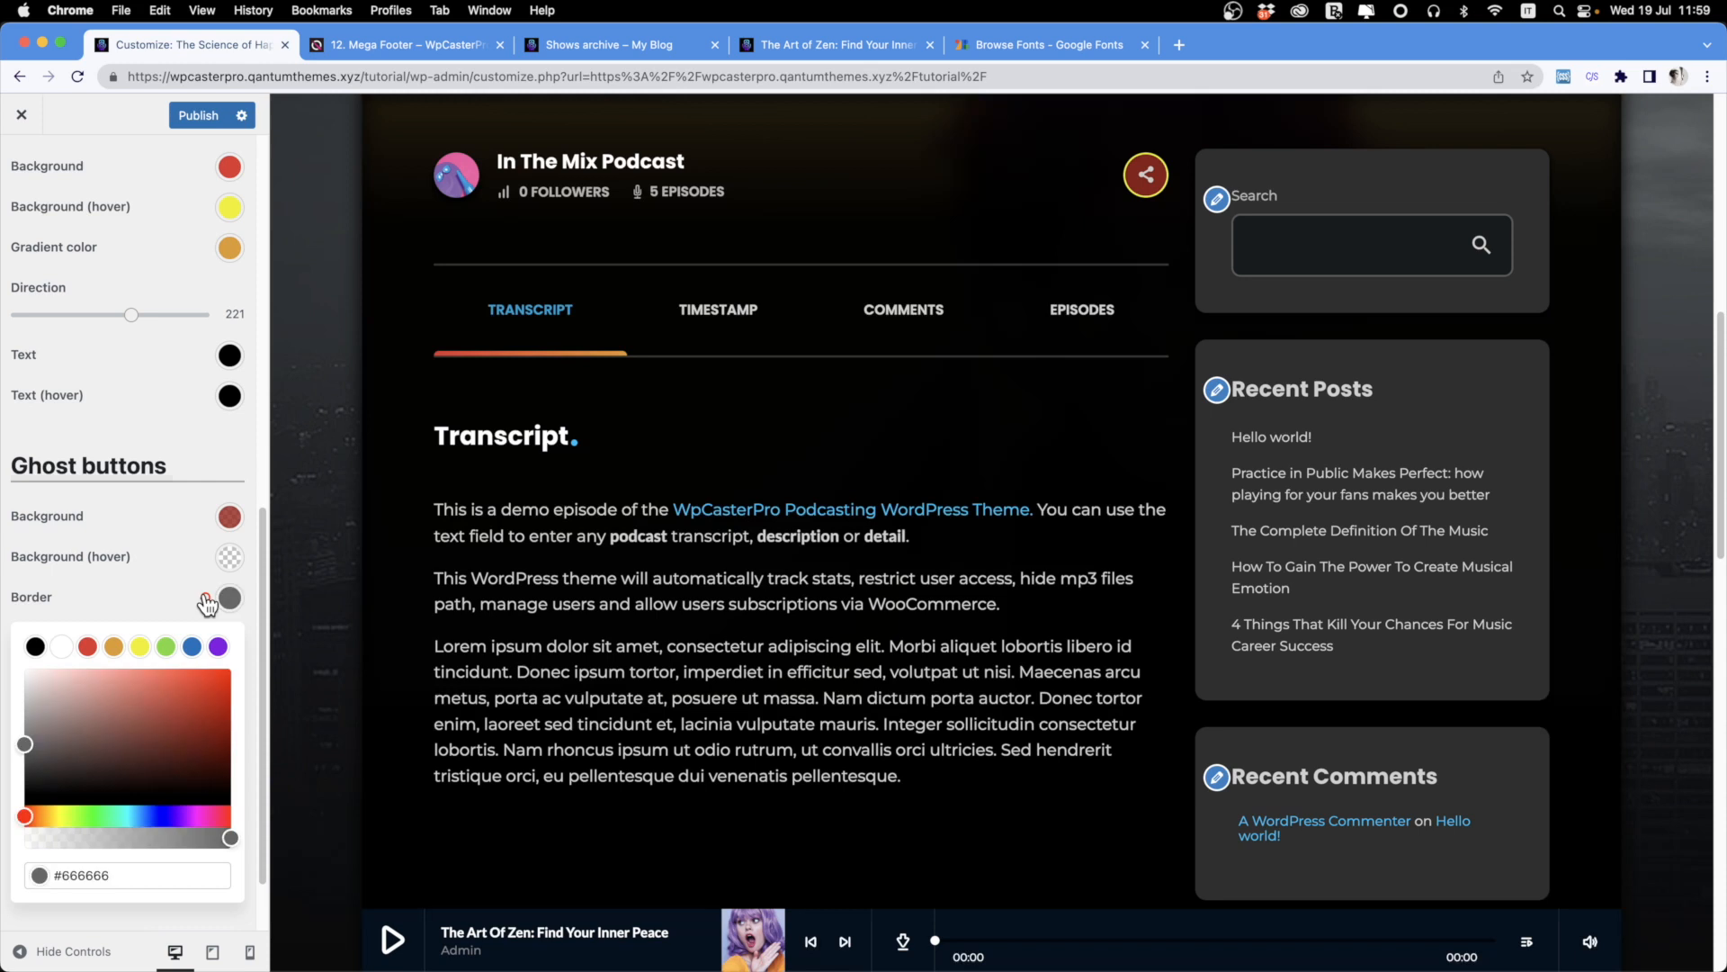
pyautogui.click(226, 517)
pyautogui.click(205, 515)
pyautogui.click(191, 483)
# Leave the Buttons settings and open the Forms settings.
pyautogui.scroll(10, 16, 186)
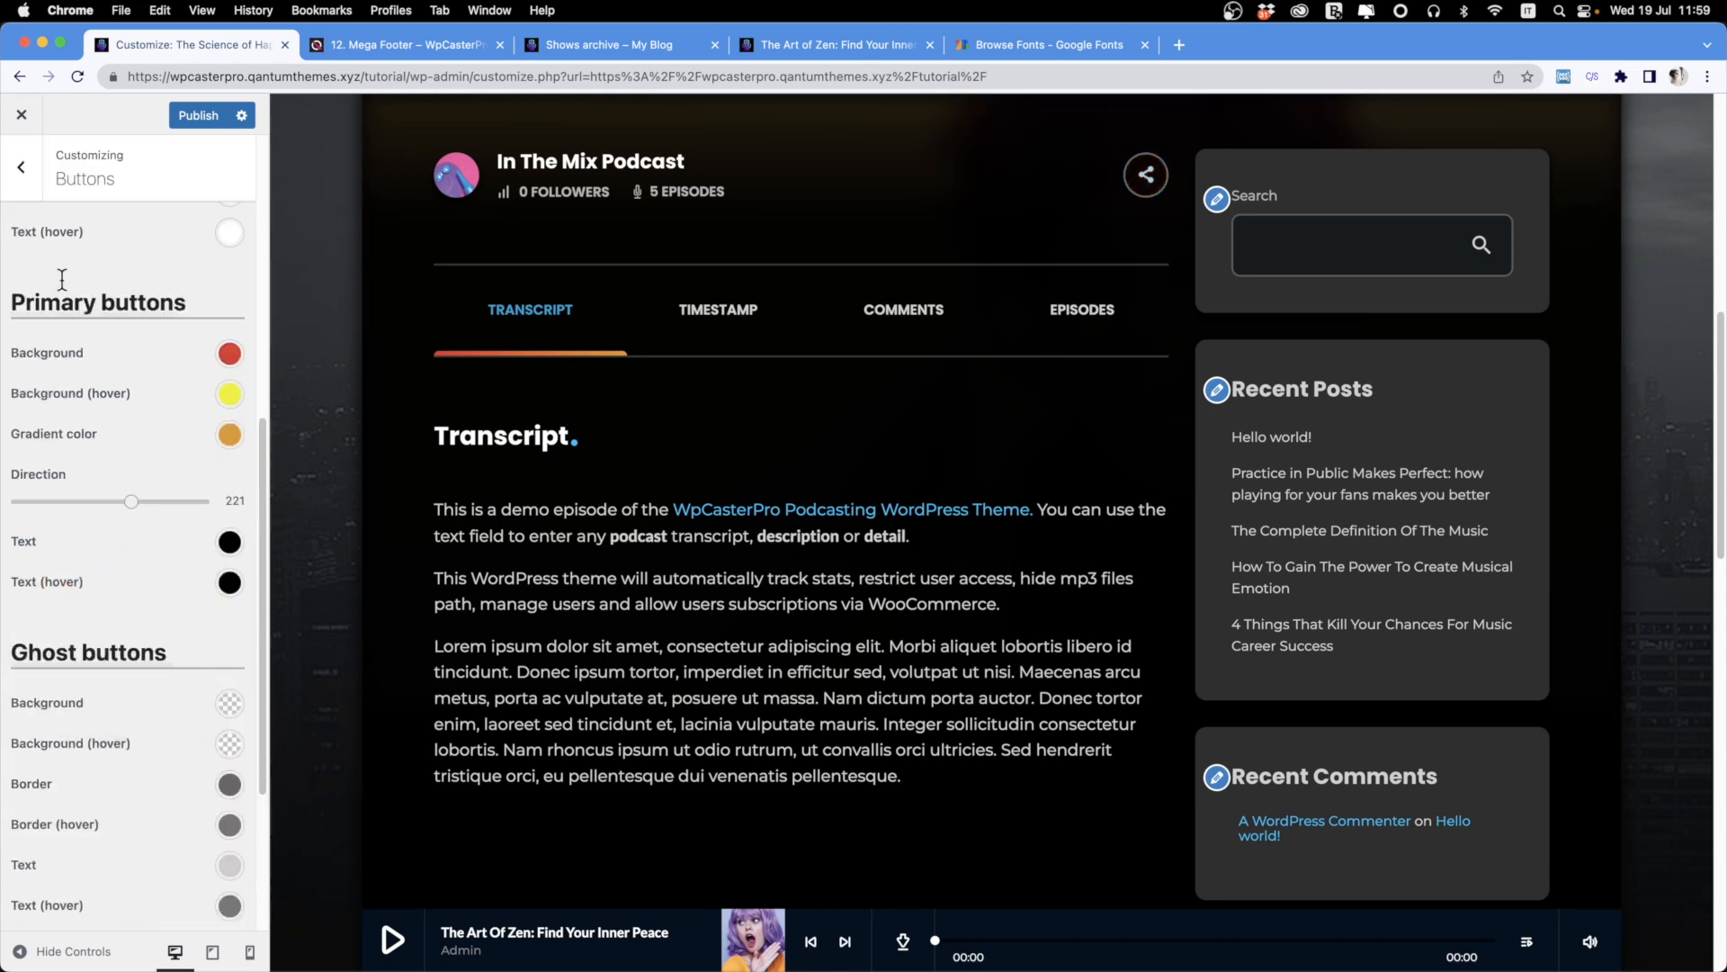
pyautogui.click(20, 168)
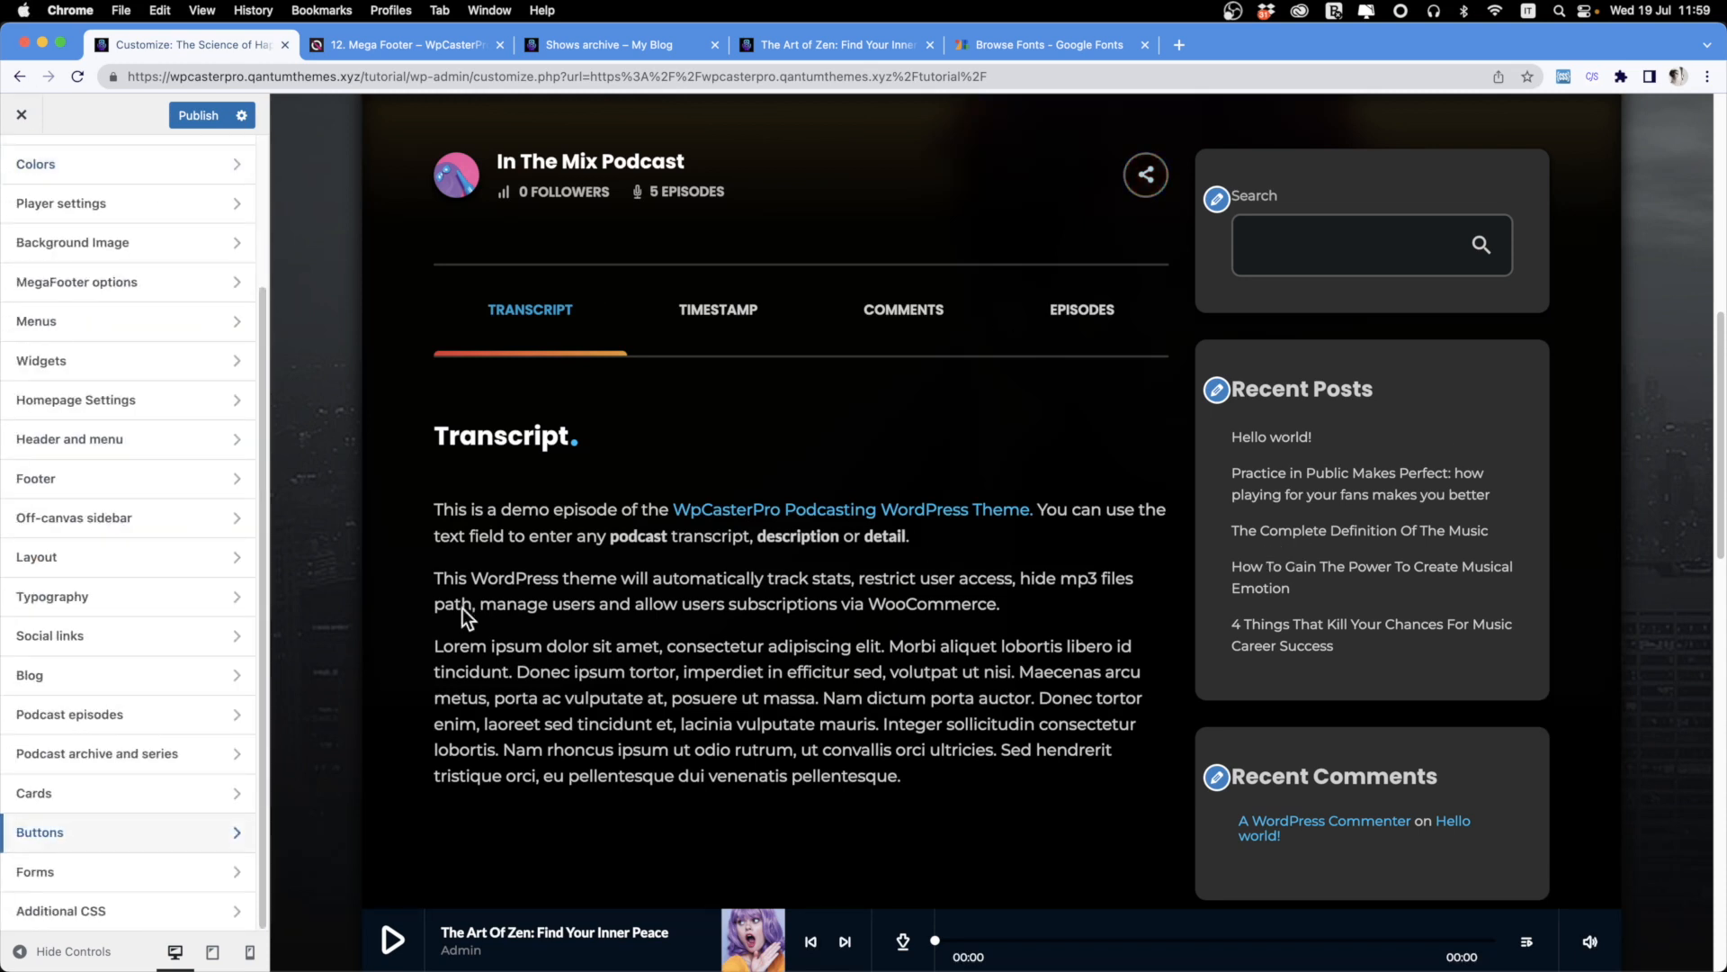
pyautogui.click(99, 871)
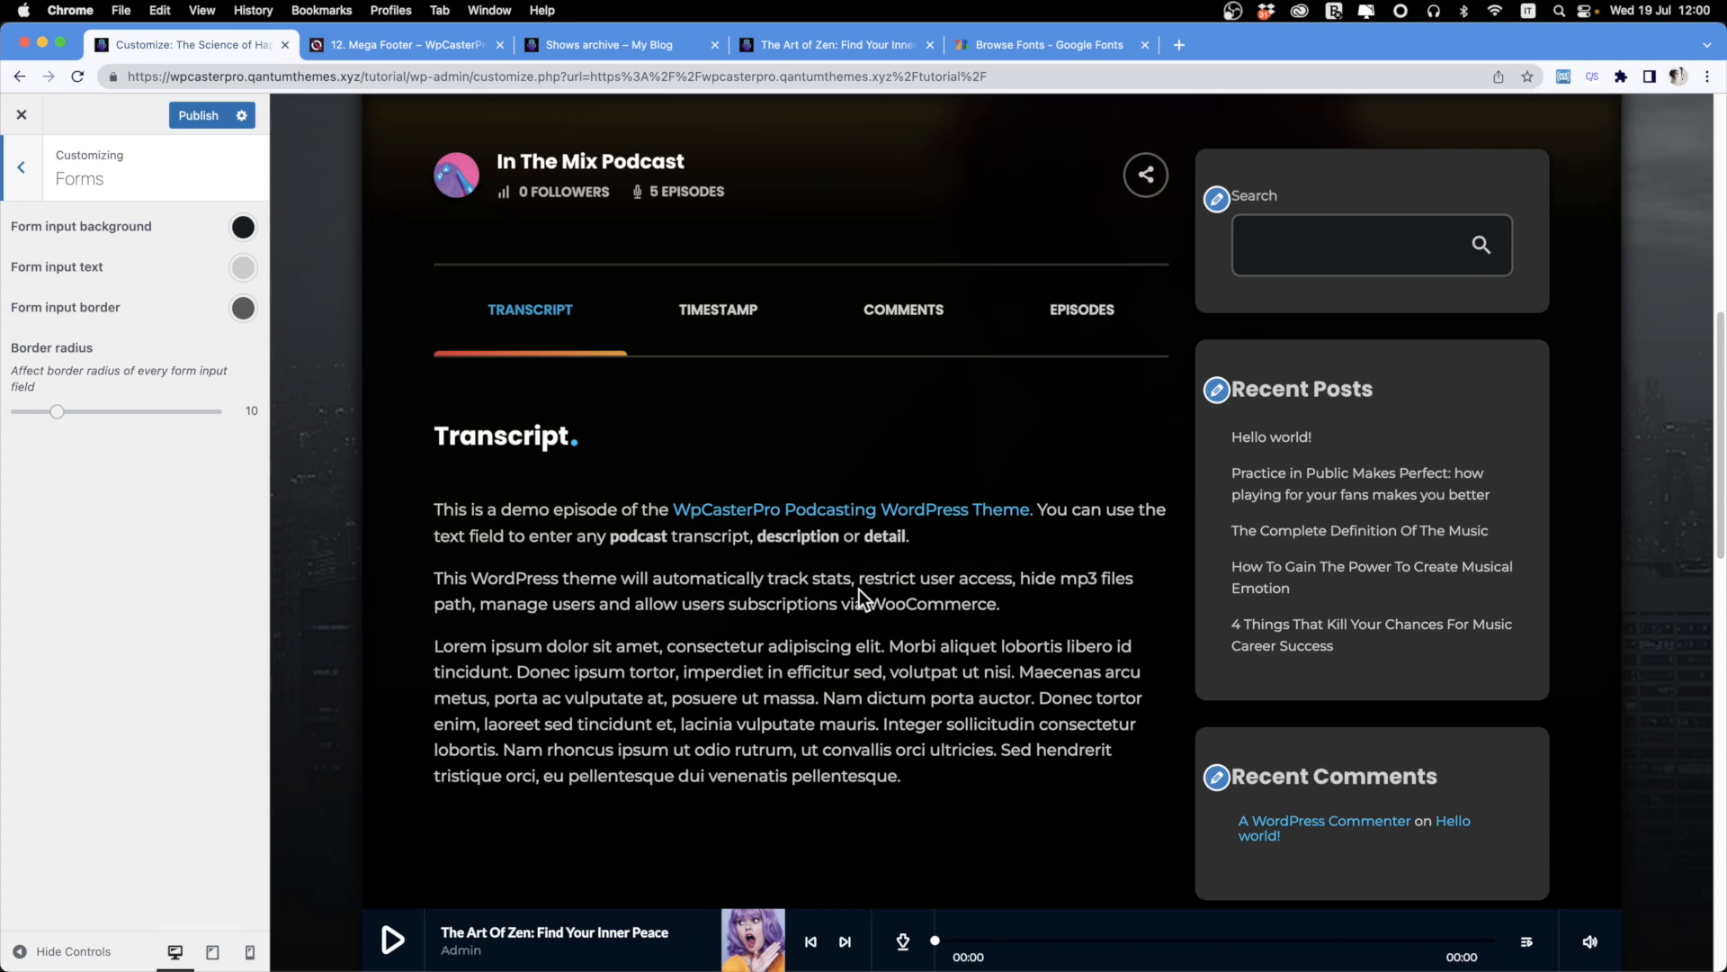
# Set the form input background to gray #b3b3b3 and the input text to black, testing with "CGHJCVJB" in the preview's search field.
pyautogui.click(243, 228)
pyautogui.moveTo(58, 342); pyautogui.dragTo(4, 335)
pyautogui.click(135, 220)
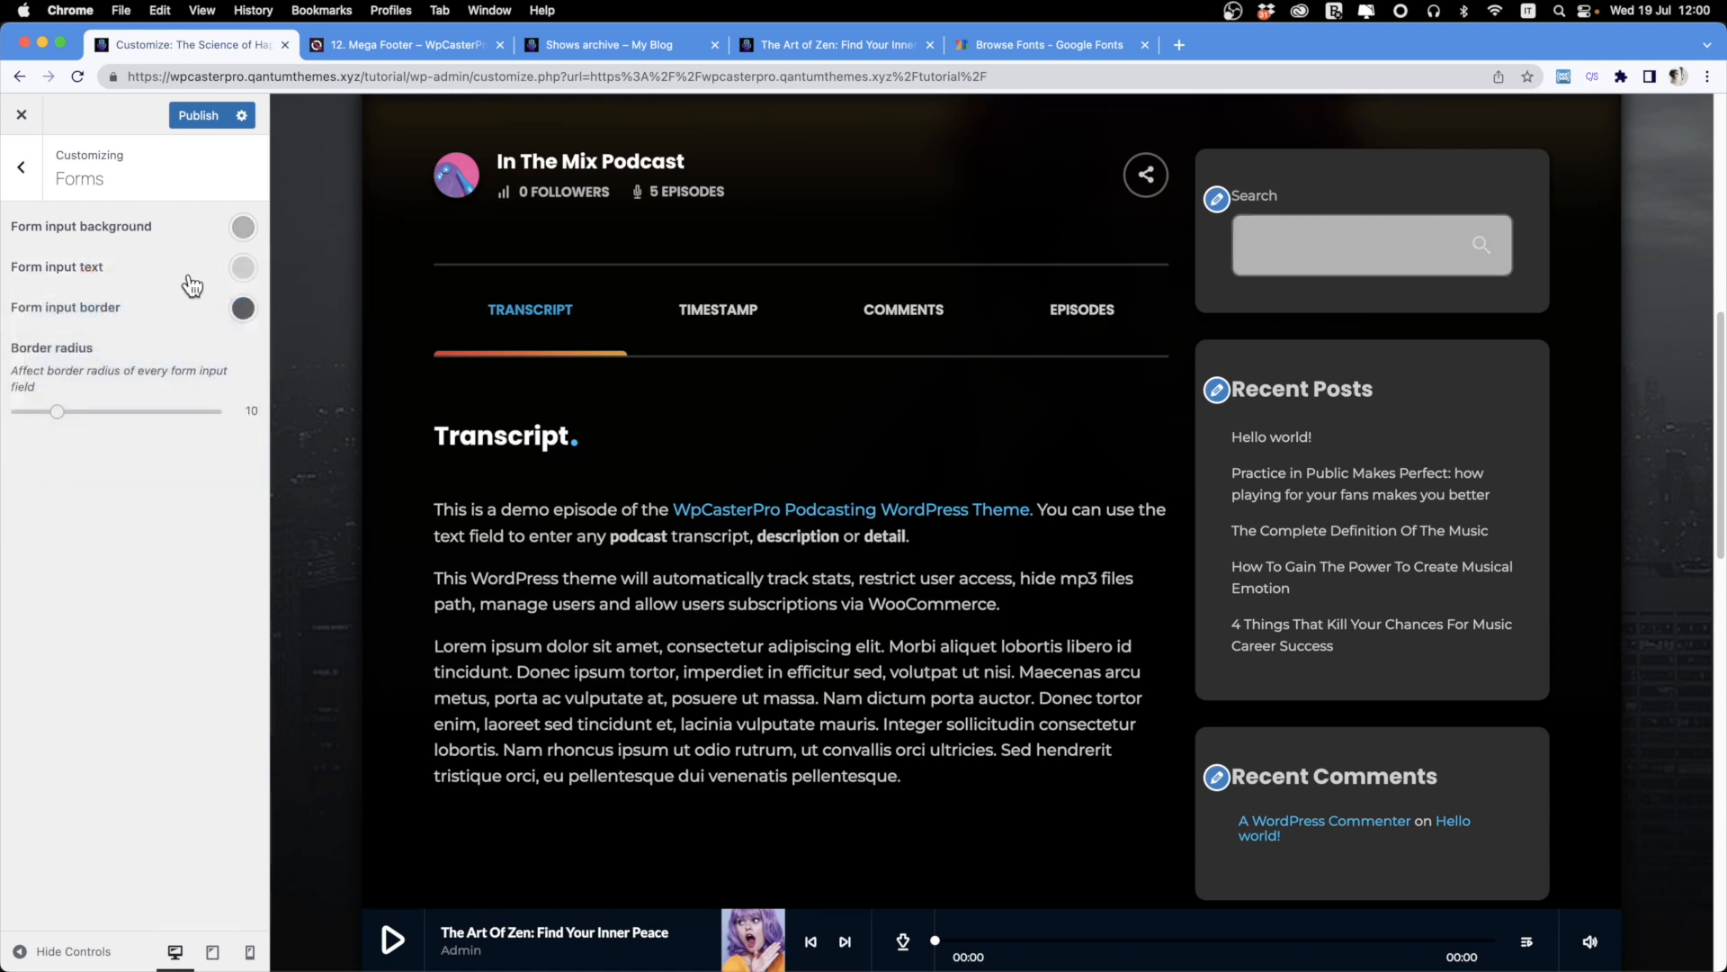
pyautogui.click(240, 269)
pyautogui.click(35, 316)
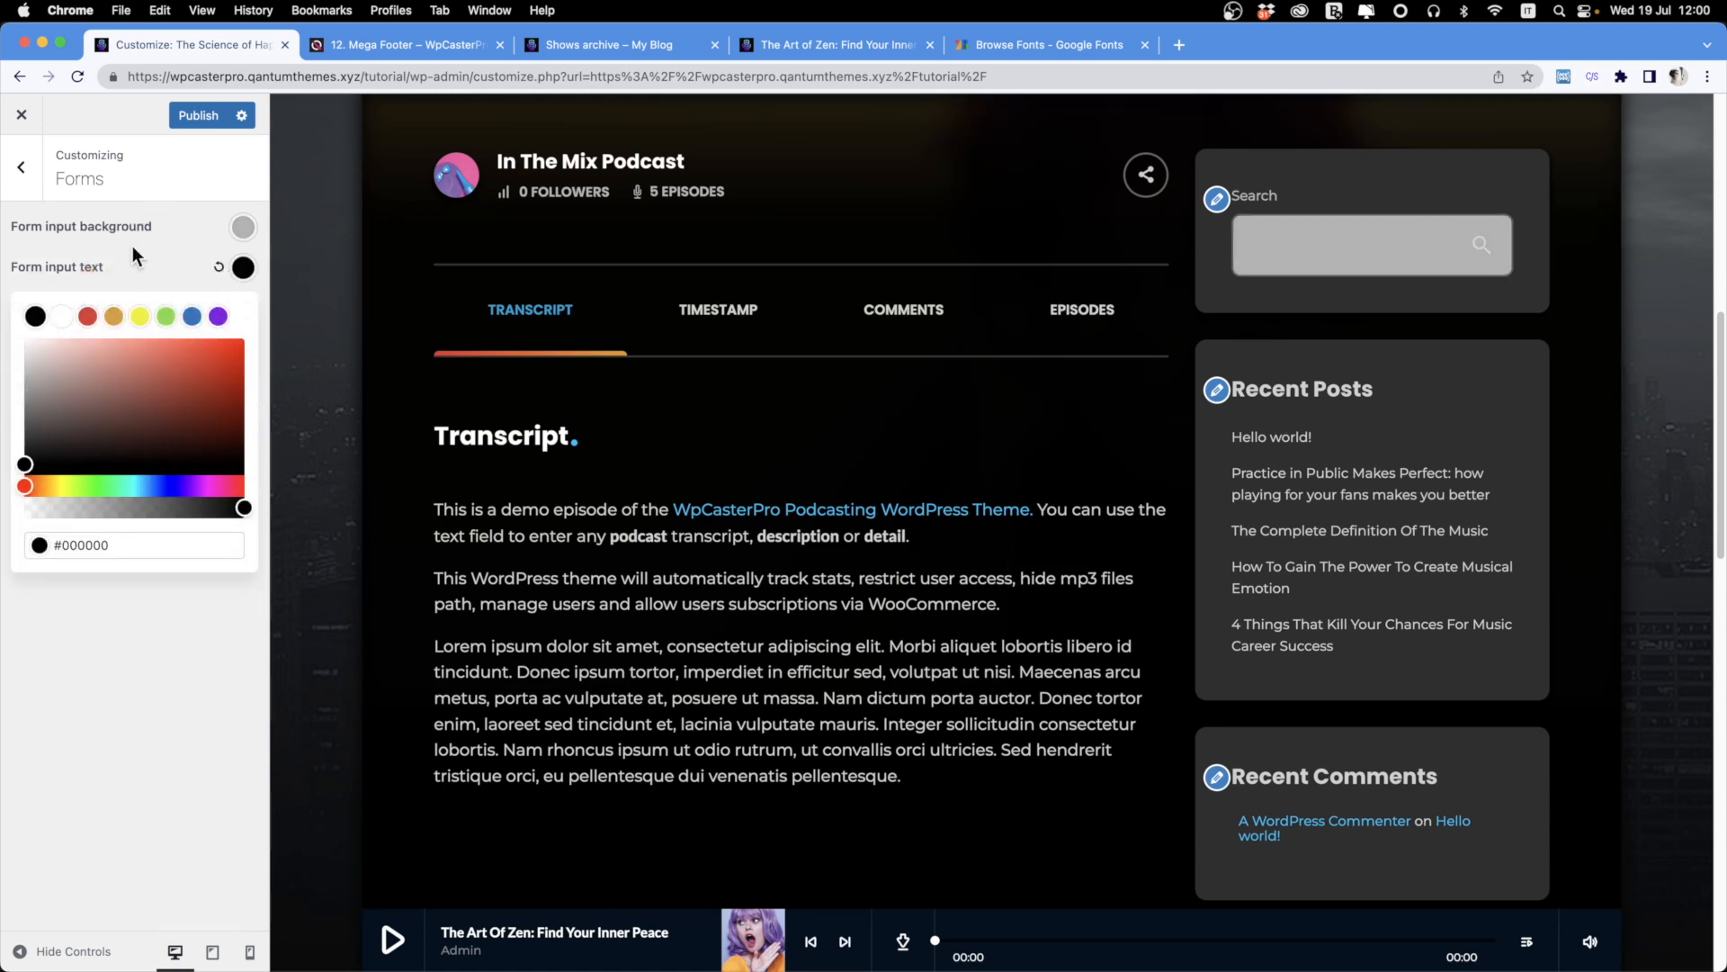
pyautogui.click(243, 267)
pyautogui.click(1339, 253)
pyautogui.write('CGHJCVJB')
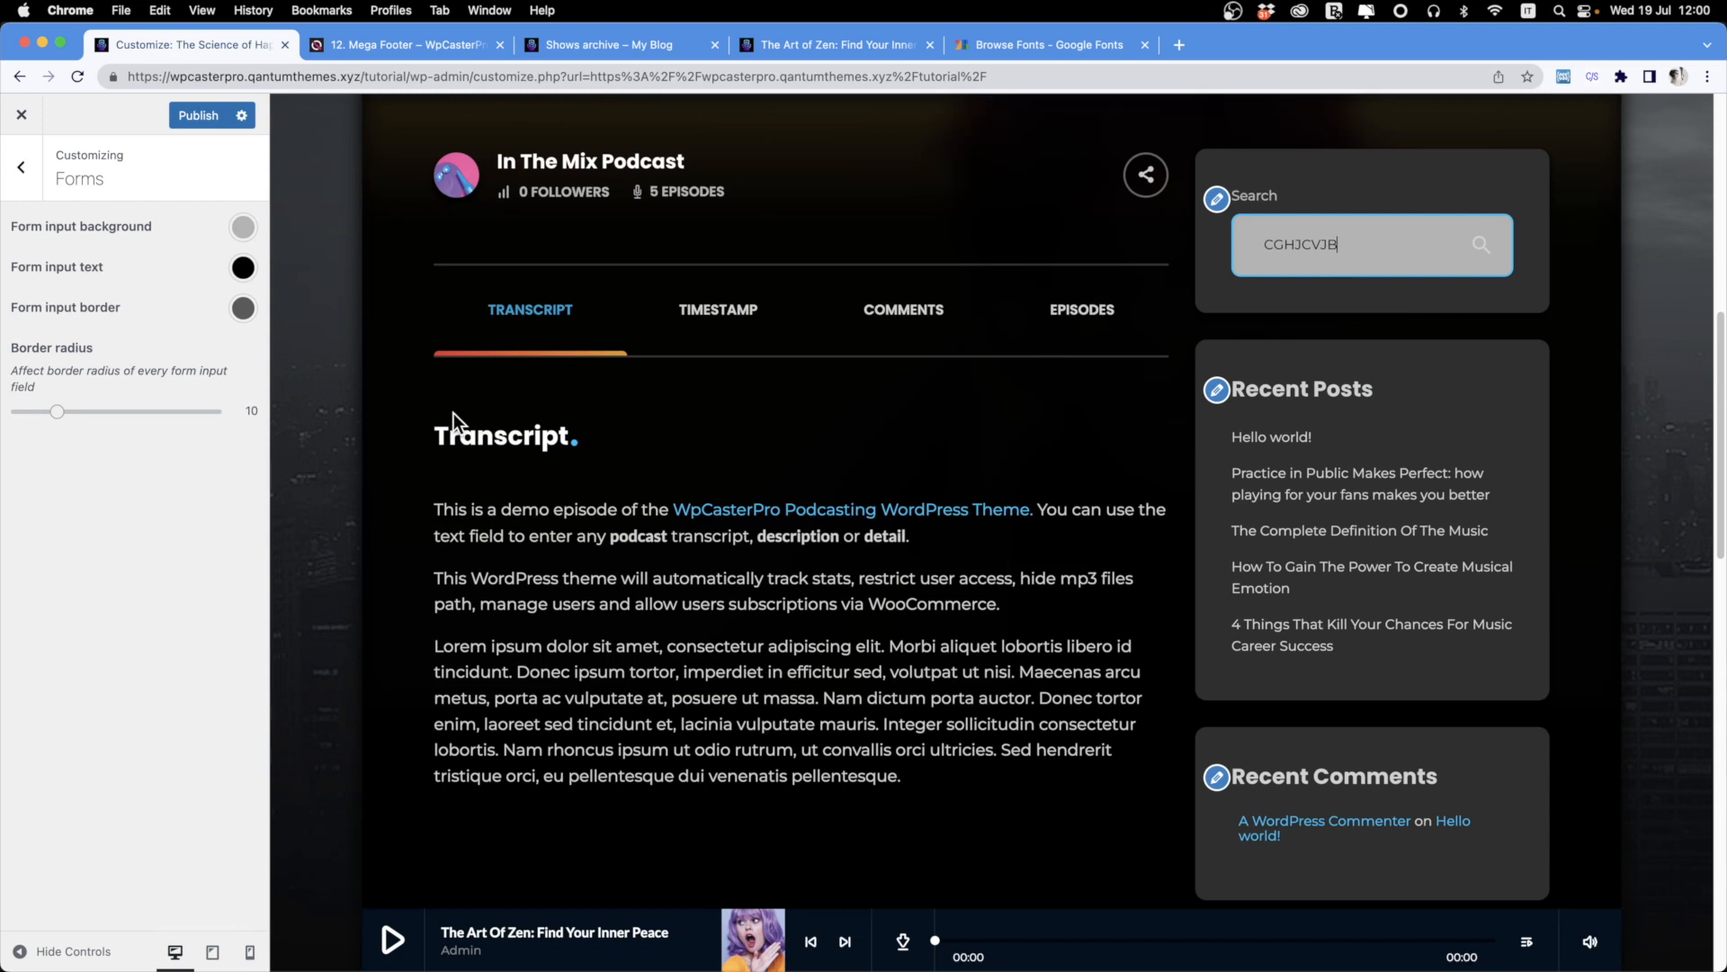
# Set the form input border color to bright red.
pyautogui.click(243, 310)
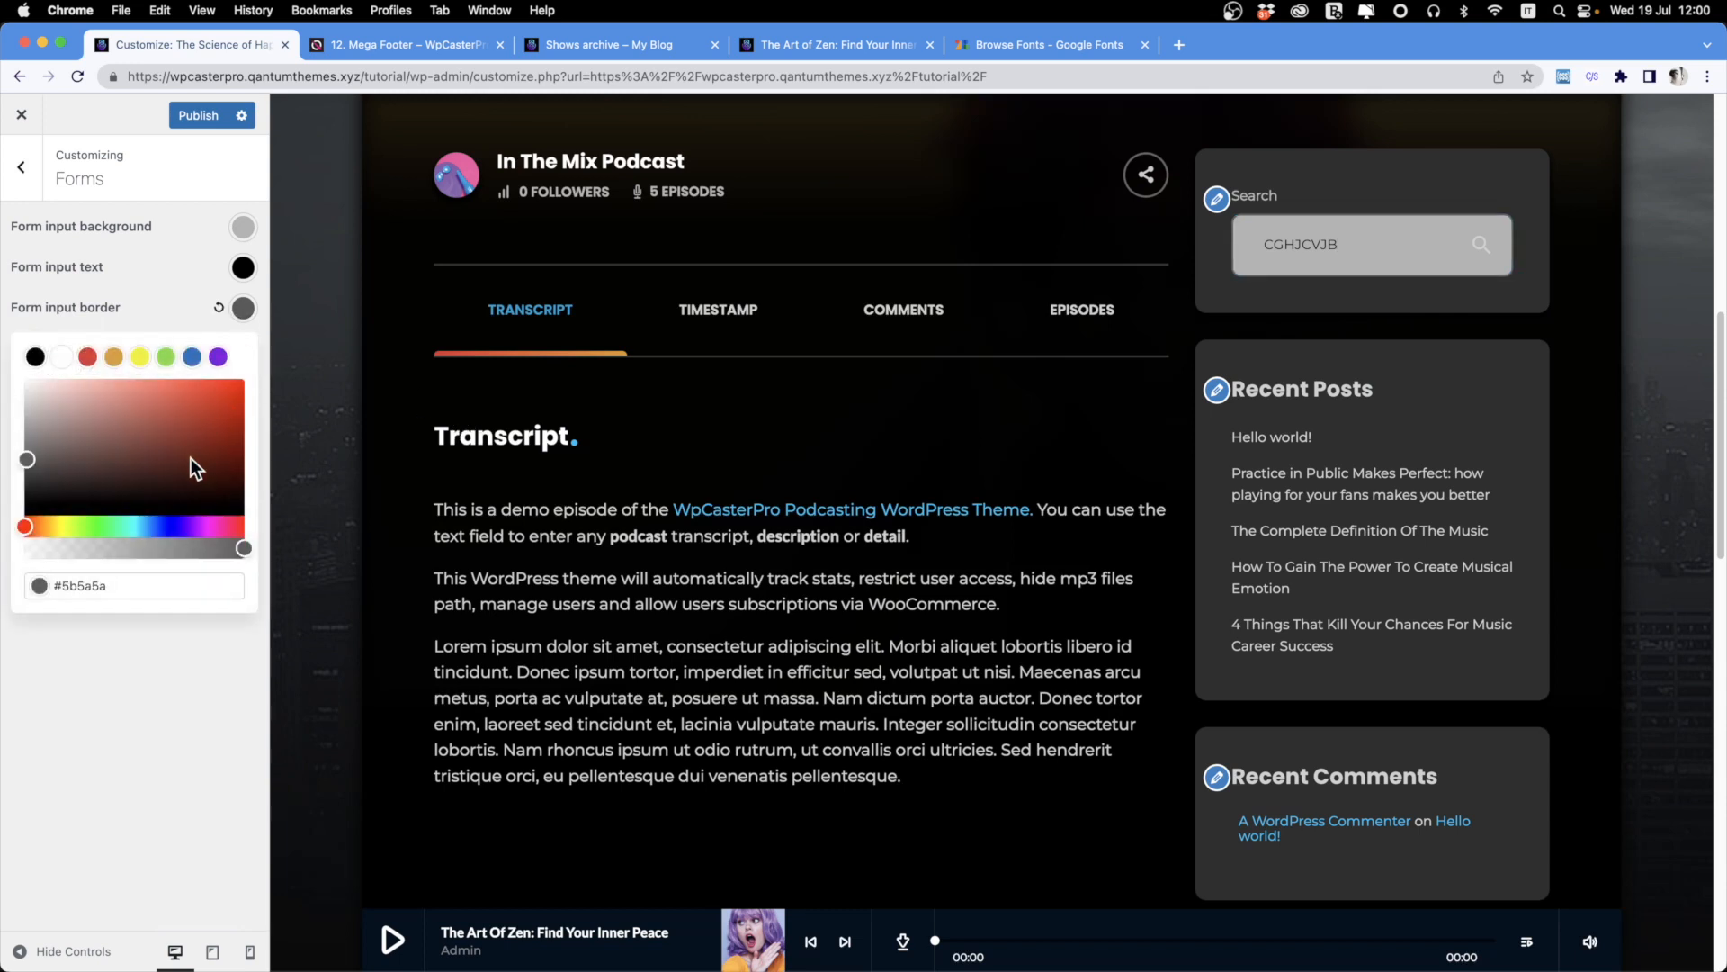
pyautogui.moveTo(164, 471); pyautogui.dragTo(245, 347)
pyautogui.click(249, 619)
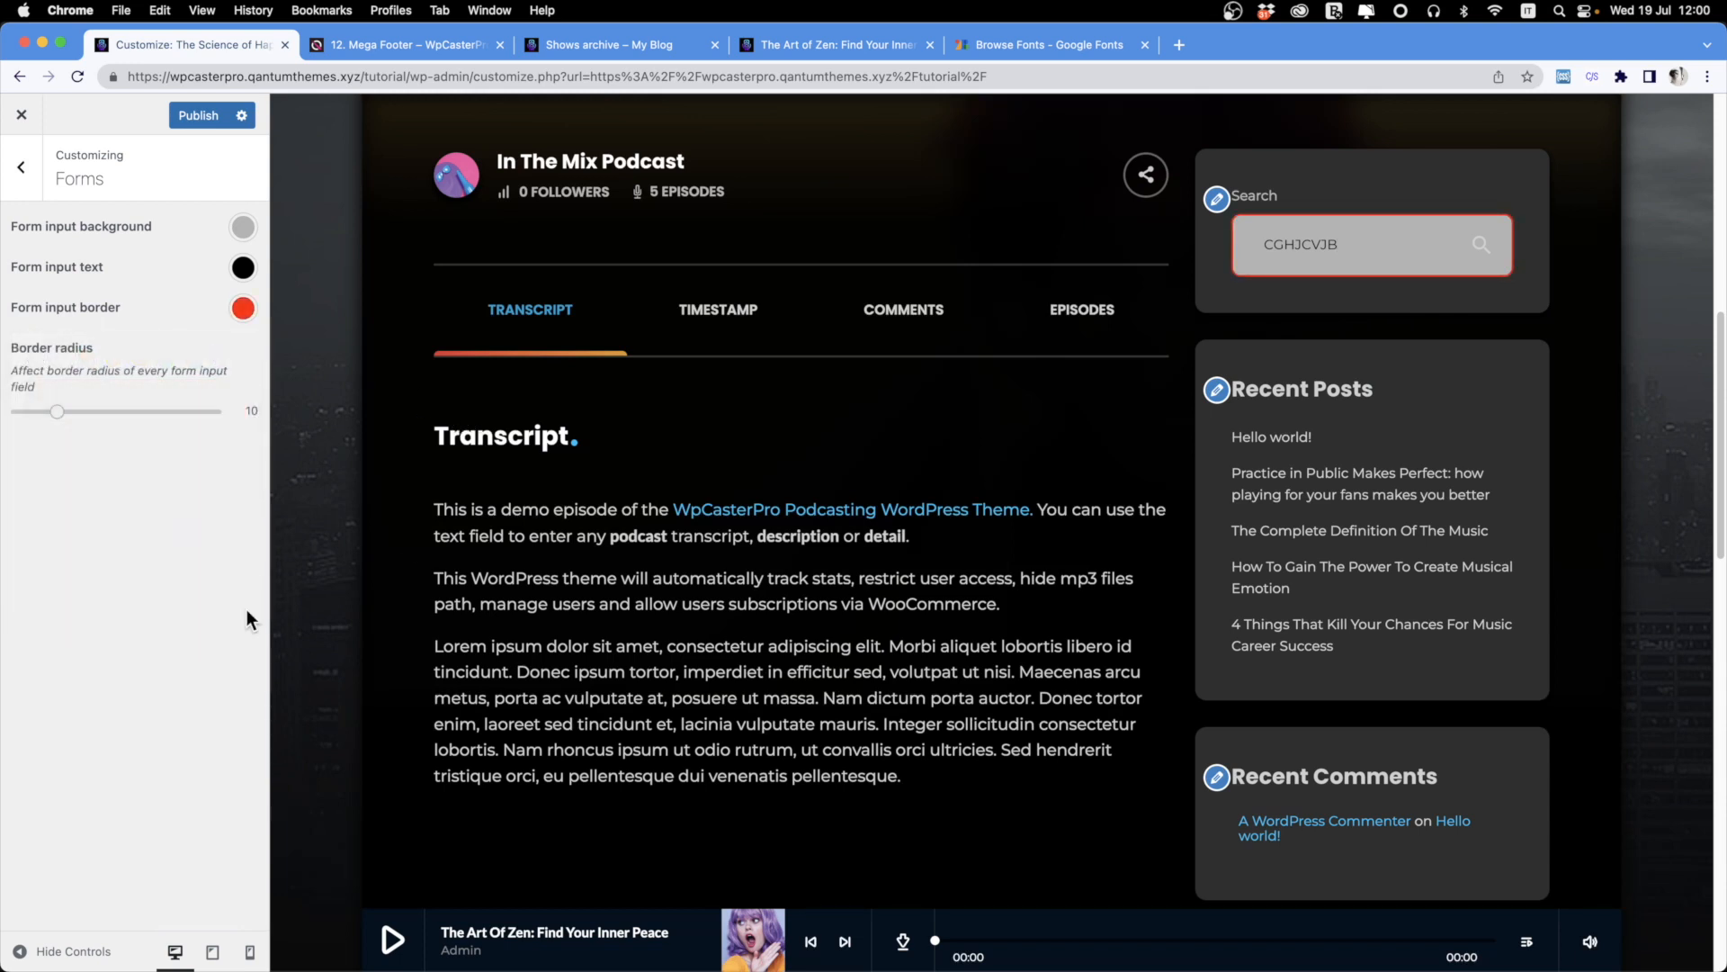
# Check the focused search field, try a form input border radius of 50 and set it to 8.
pyautogui.moveTo(1345, 243); pyautogui.dragTo(1222, 241)
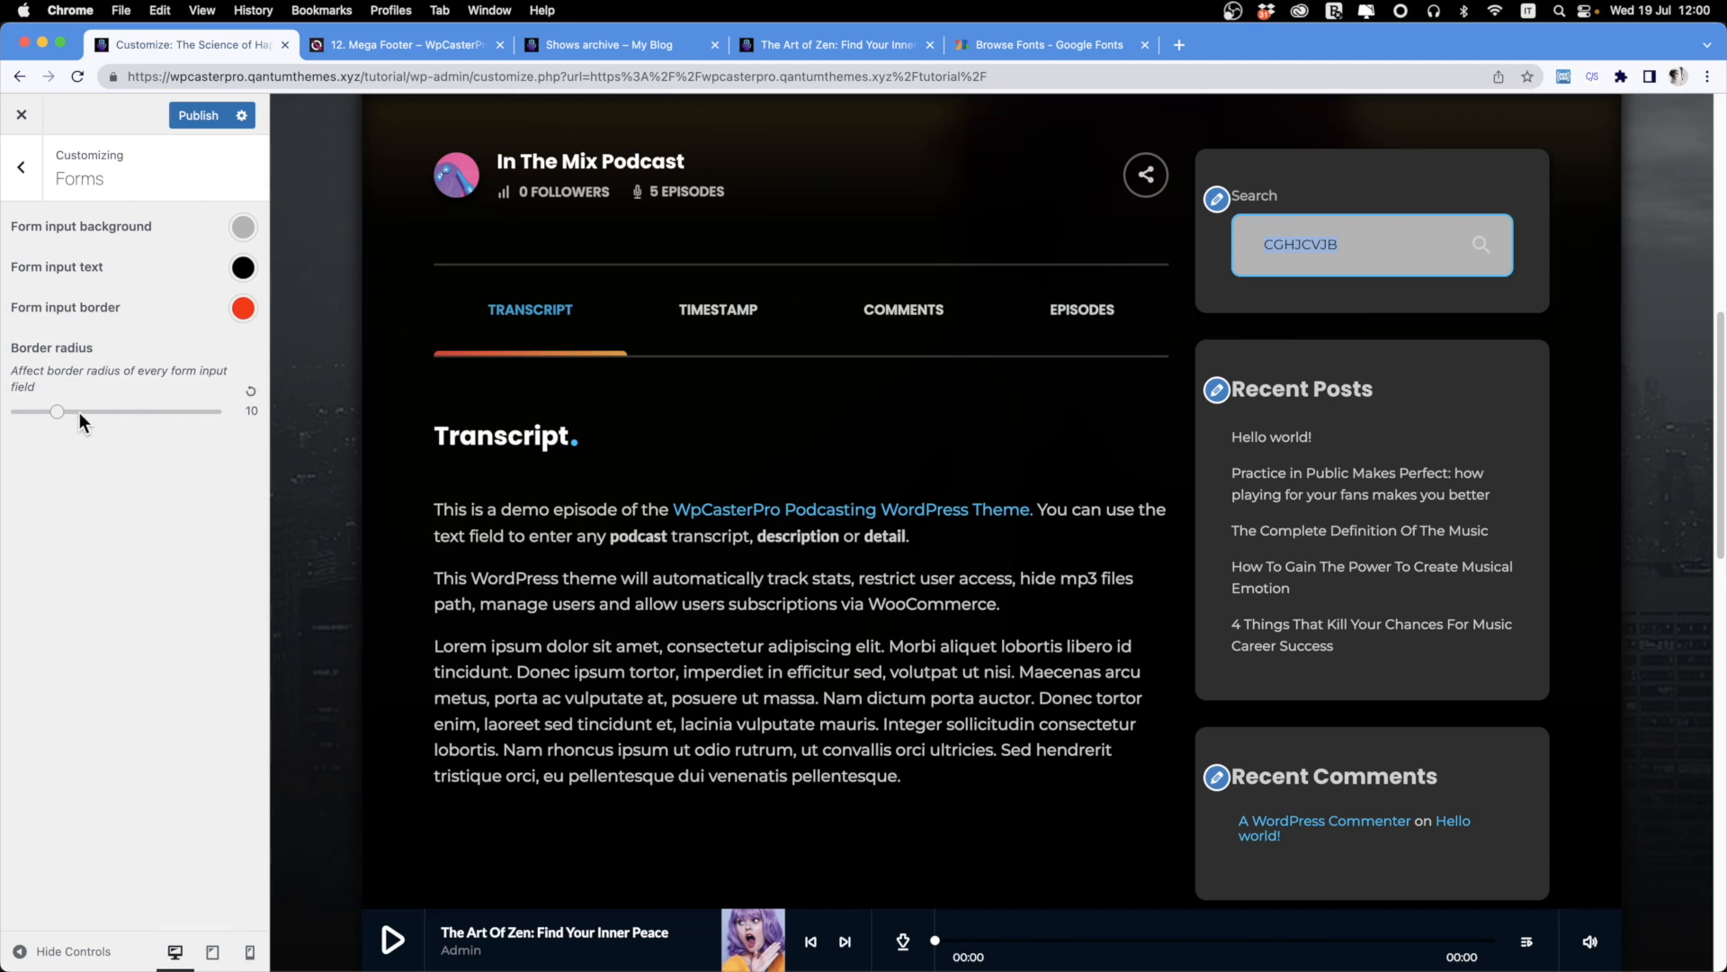
pyautogui.moveTo(58, 415); pyautogui.dragTo(216, 411)
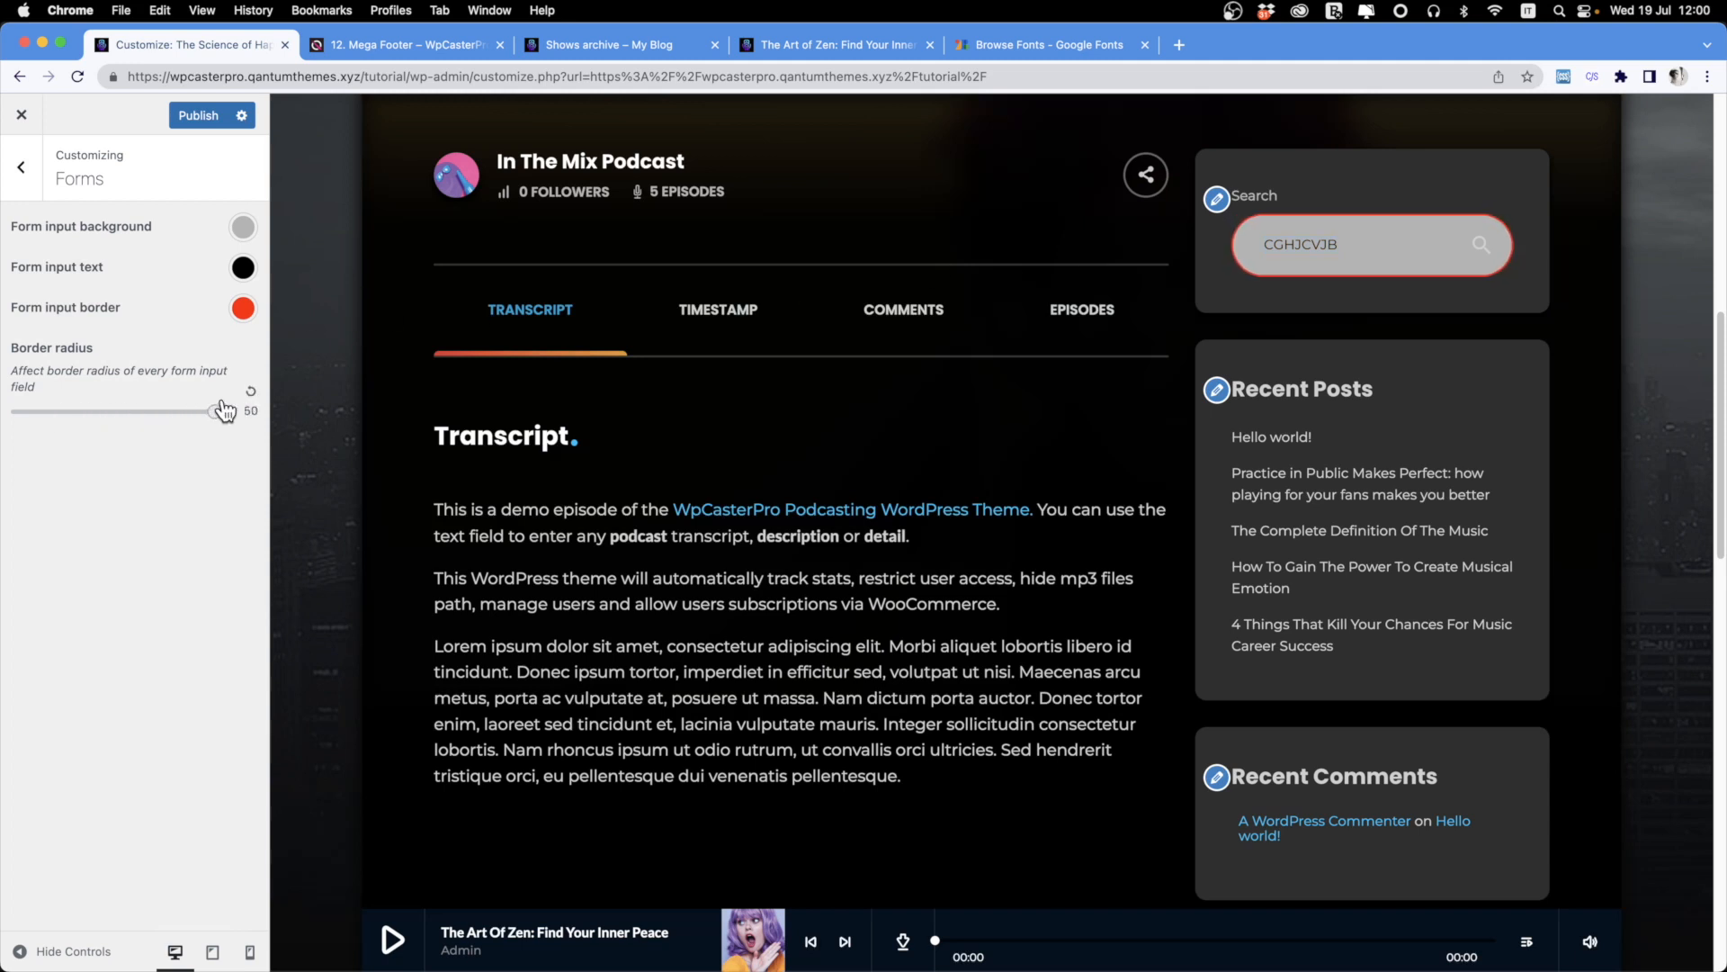
pyautogui.moveTo(86, 415); pyautogui.dragTo(23, 417)
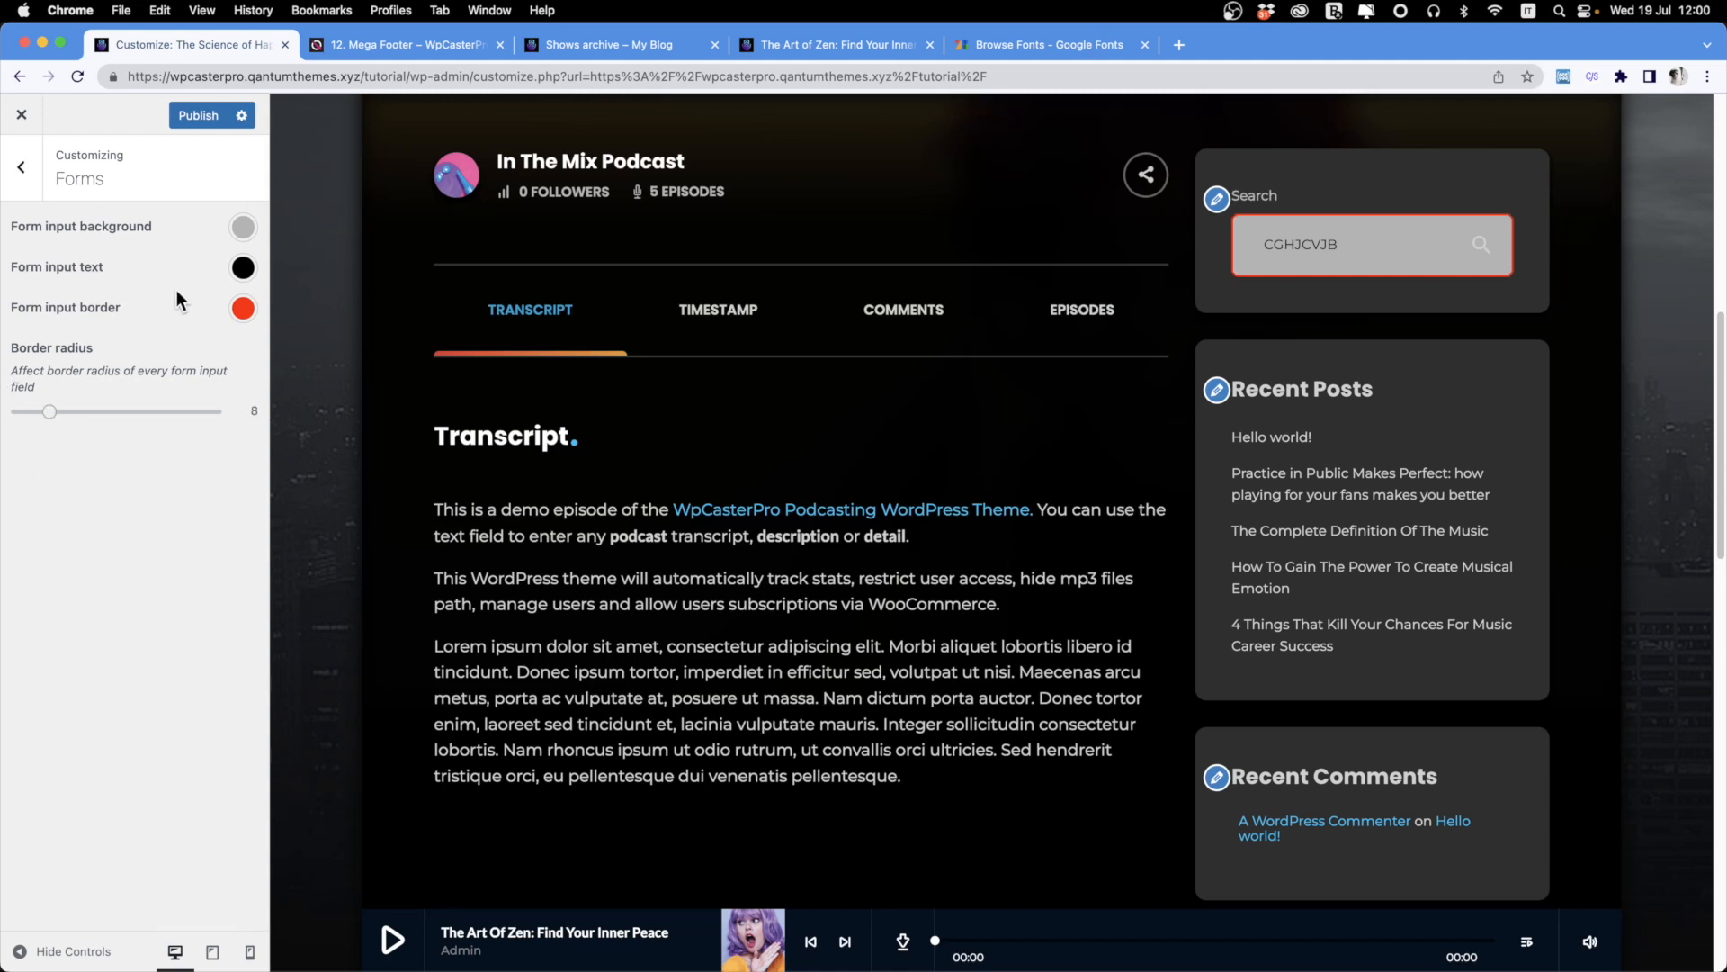
# Reset the form input border, text and background colors to their defaults.
pyautogui.click(243, 307)
pyautogui.click(243, 267)
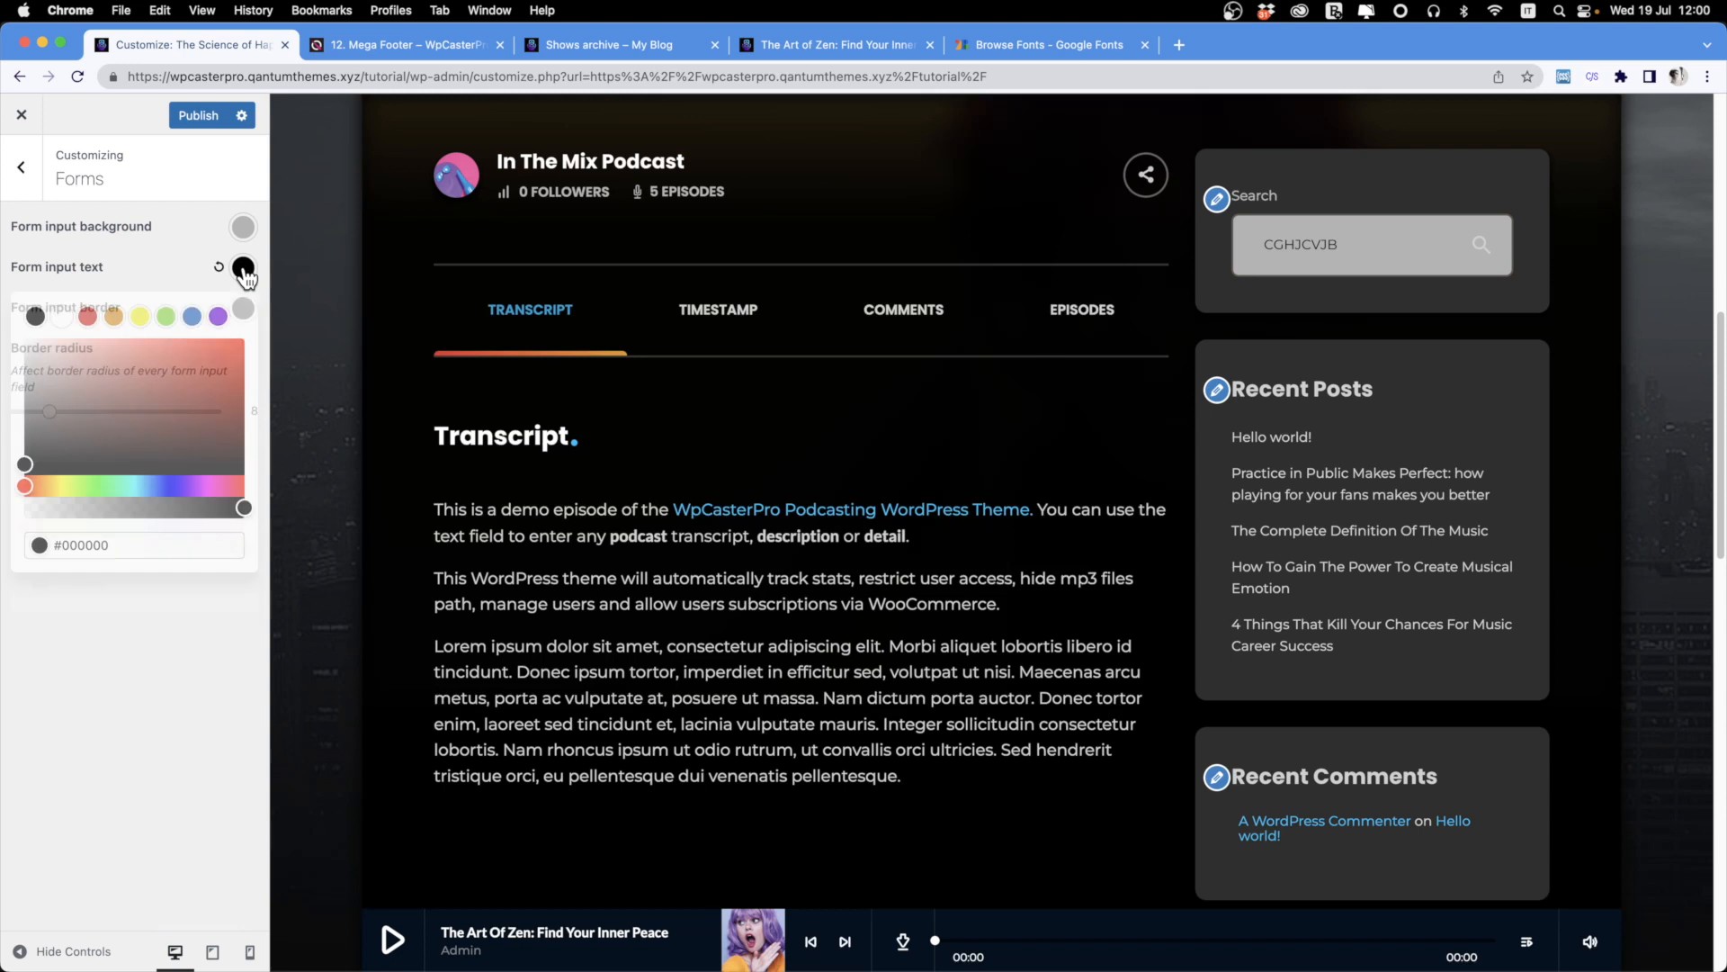
pyautogui.click(243, 226)
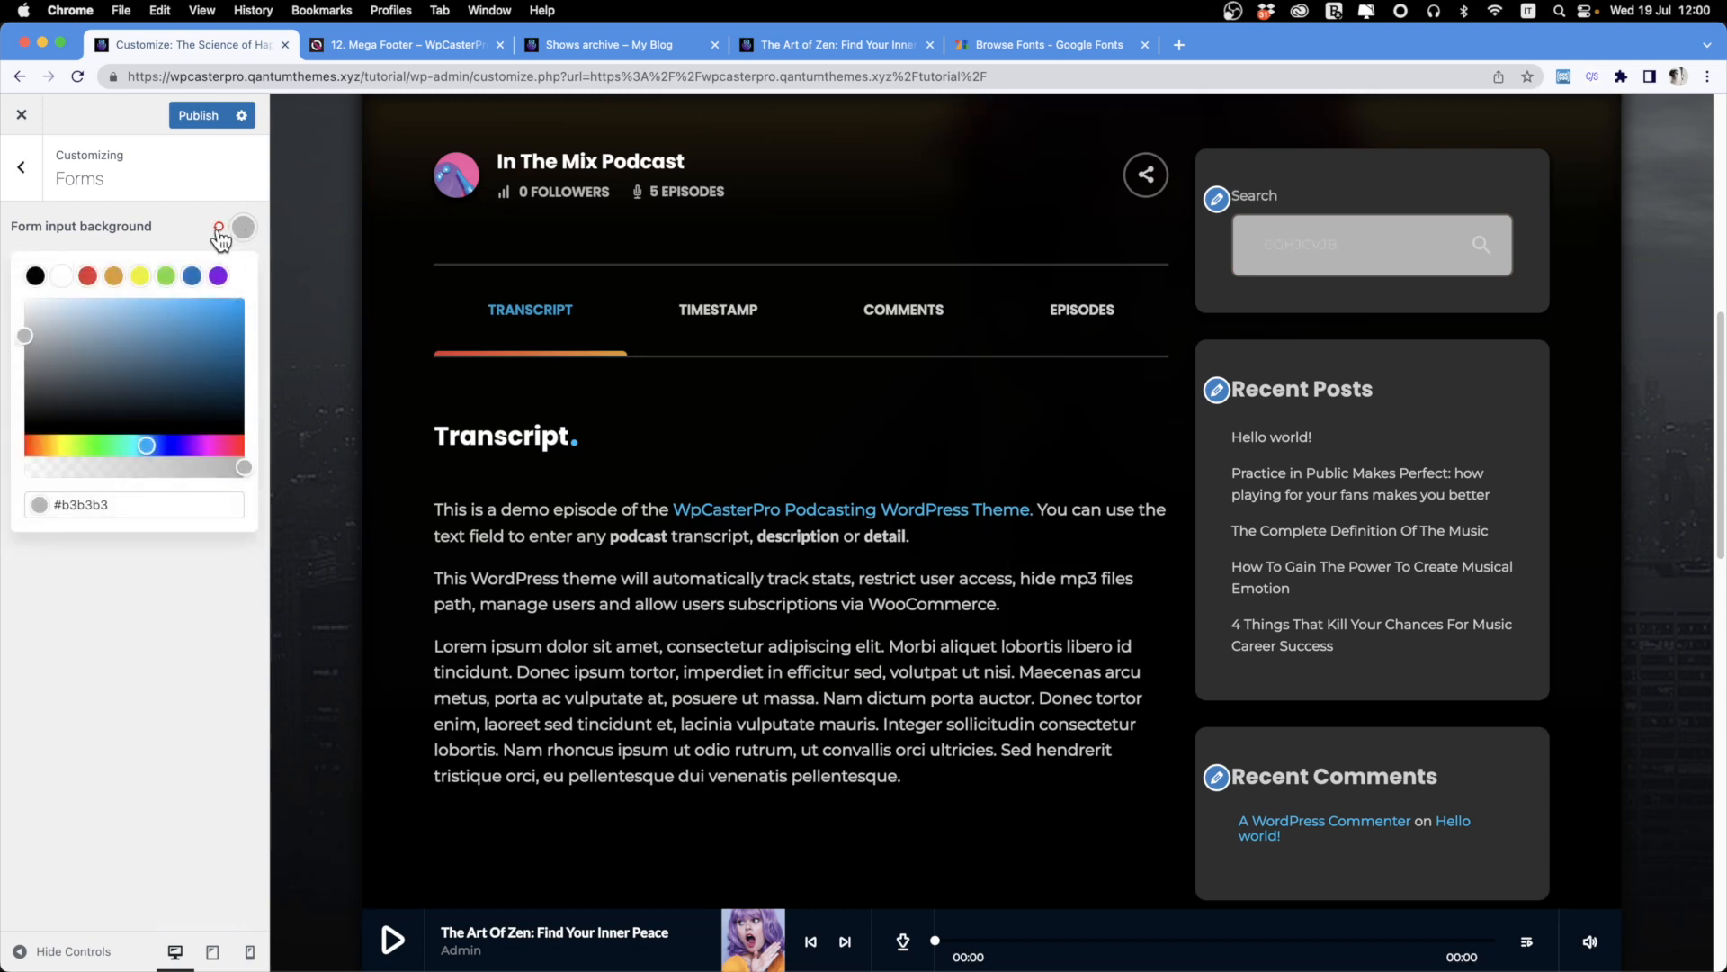
pyautogui.click(219, 227)
pyautogui.click(203, 212)
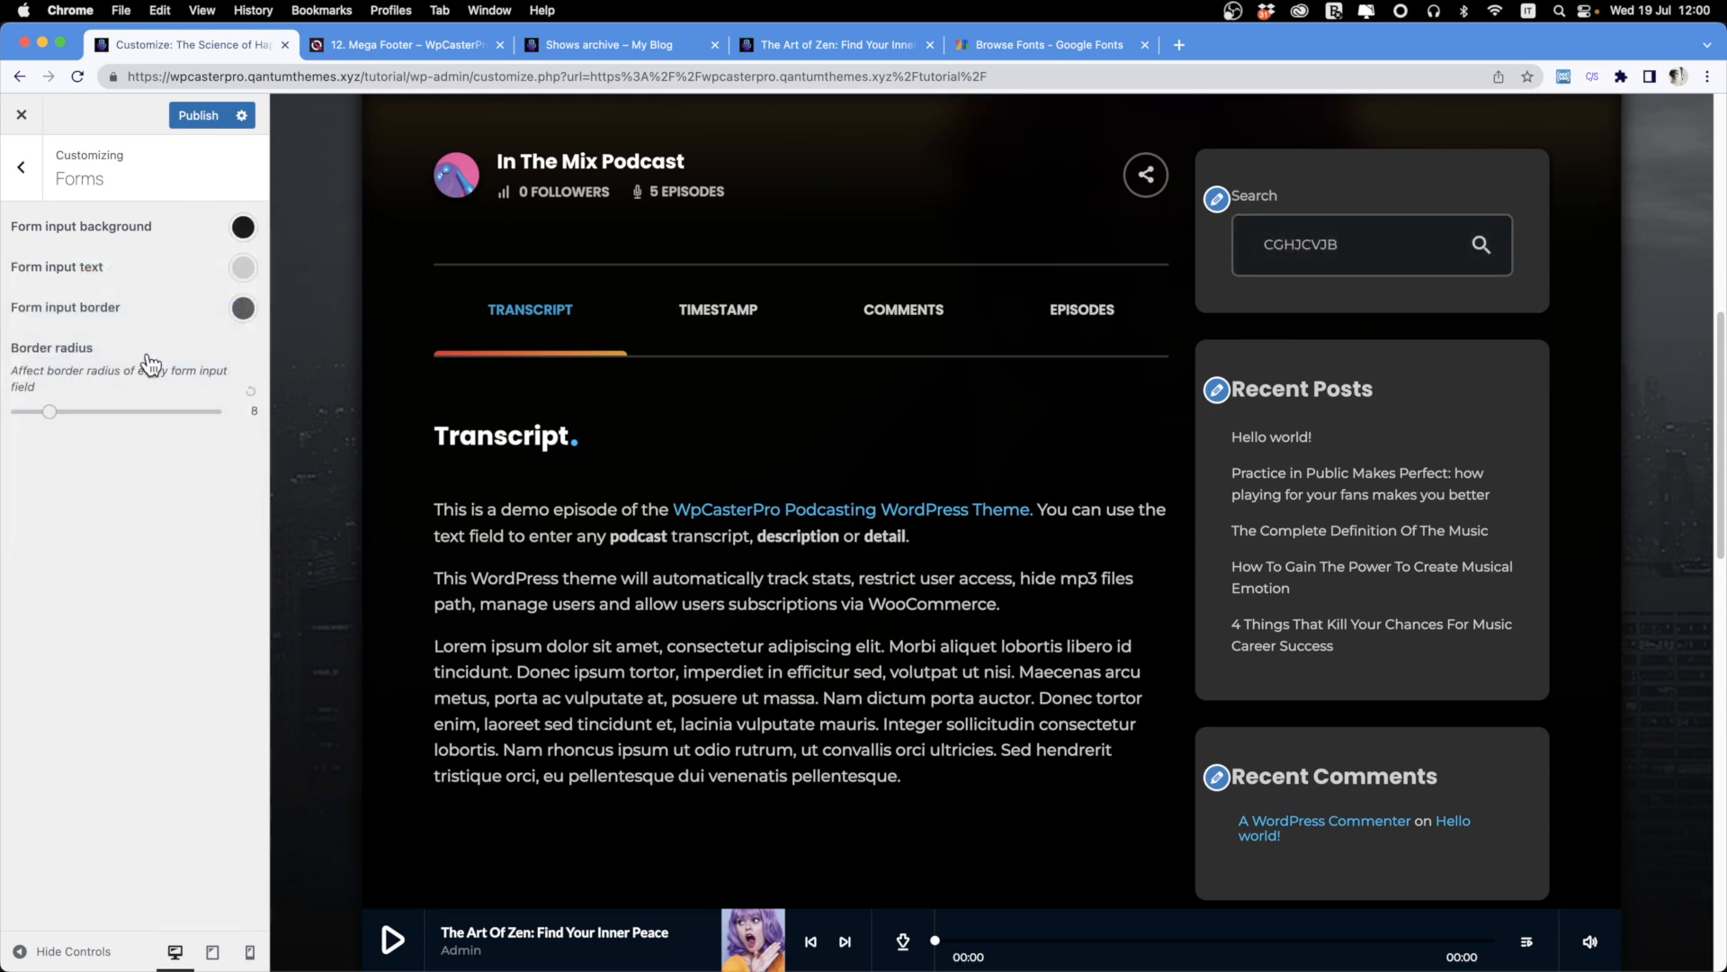
# Leave the Forms settings and publish the customizer changes with the Publish action selected.
pyautogui.click(22, 180)
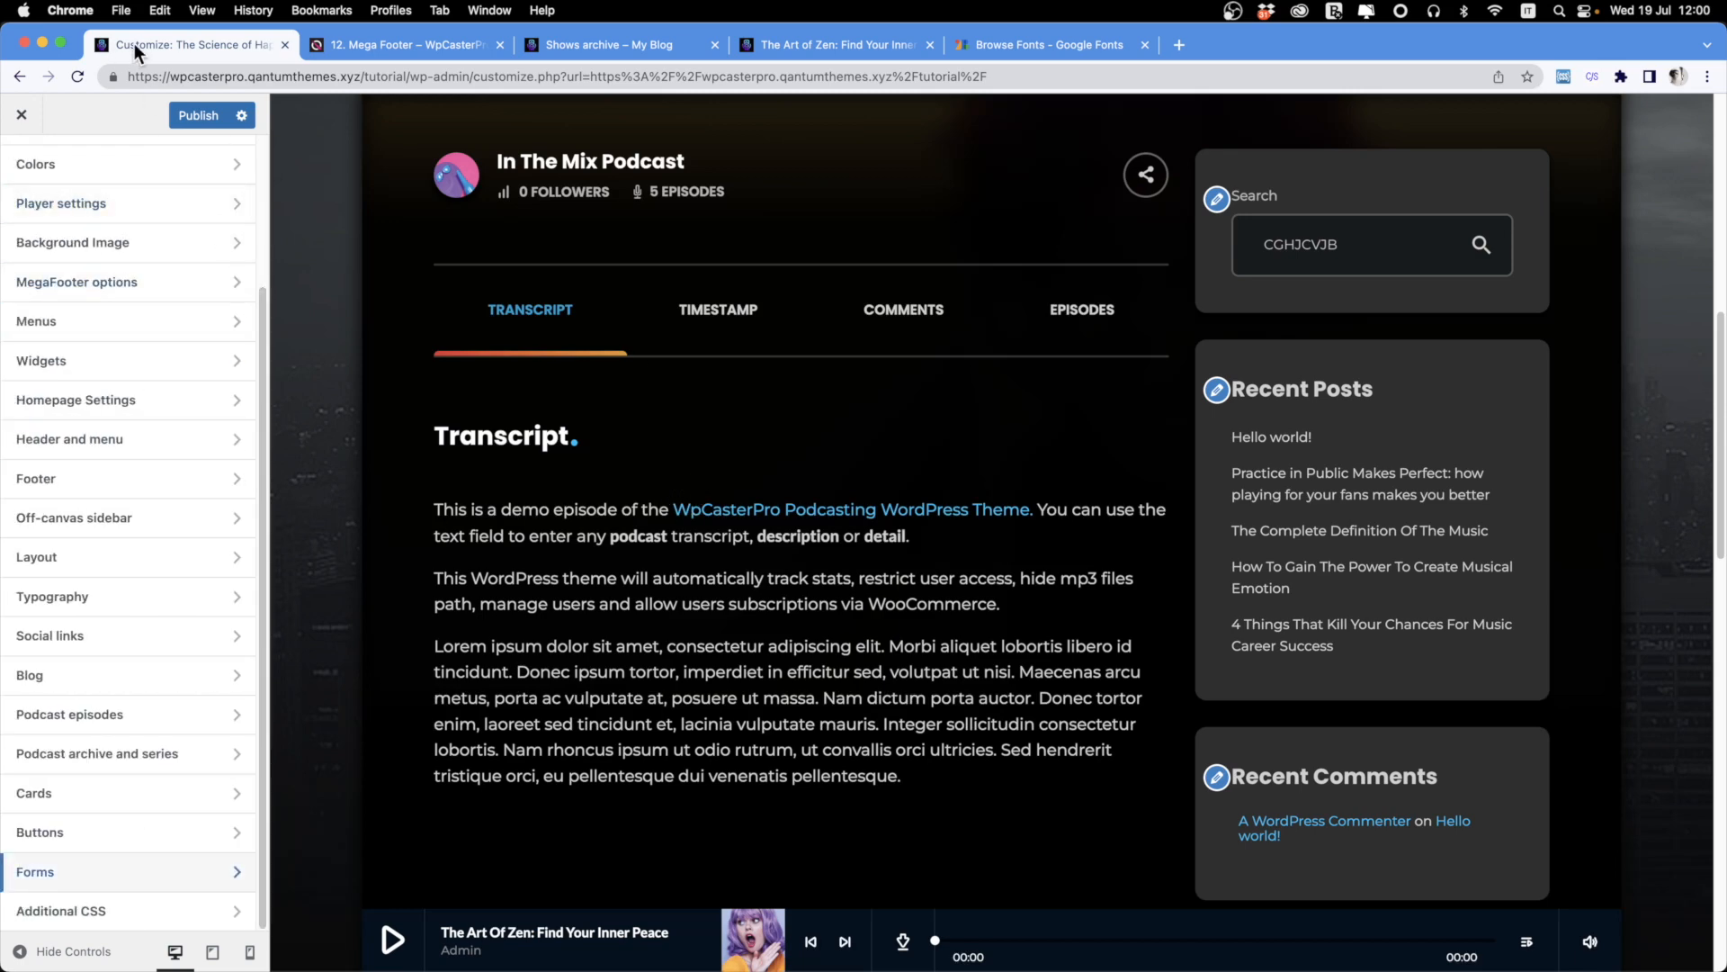
pyautogui.click(241, 115)
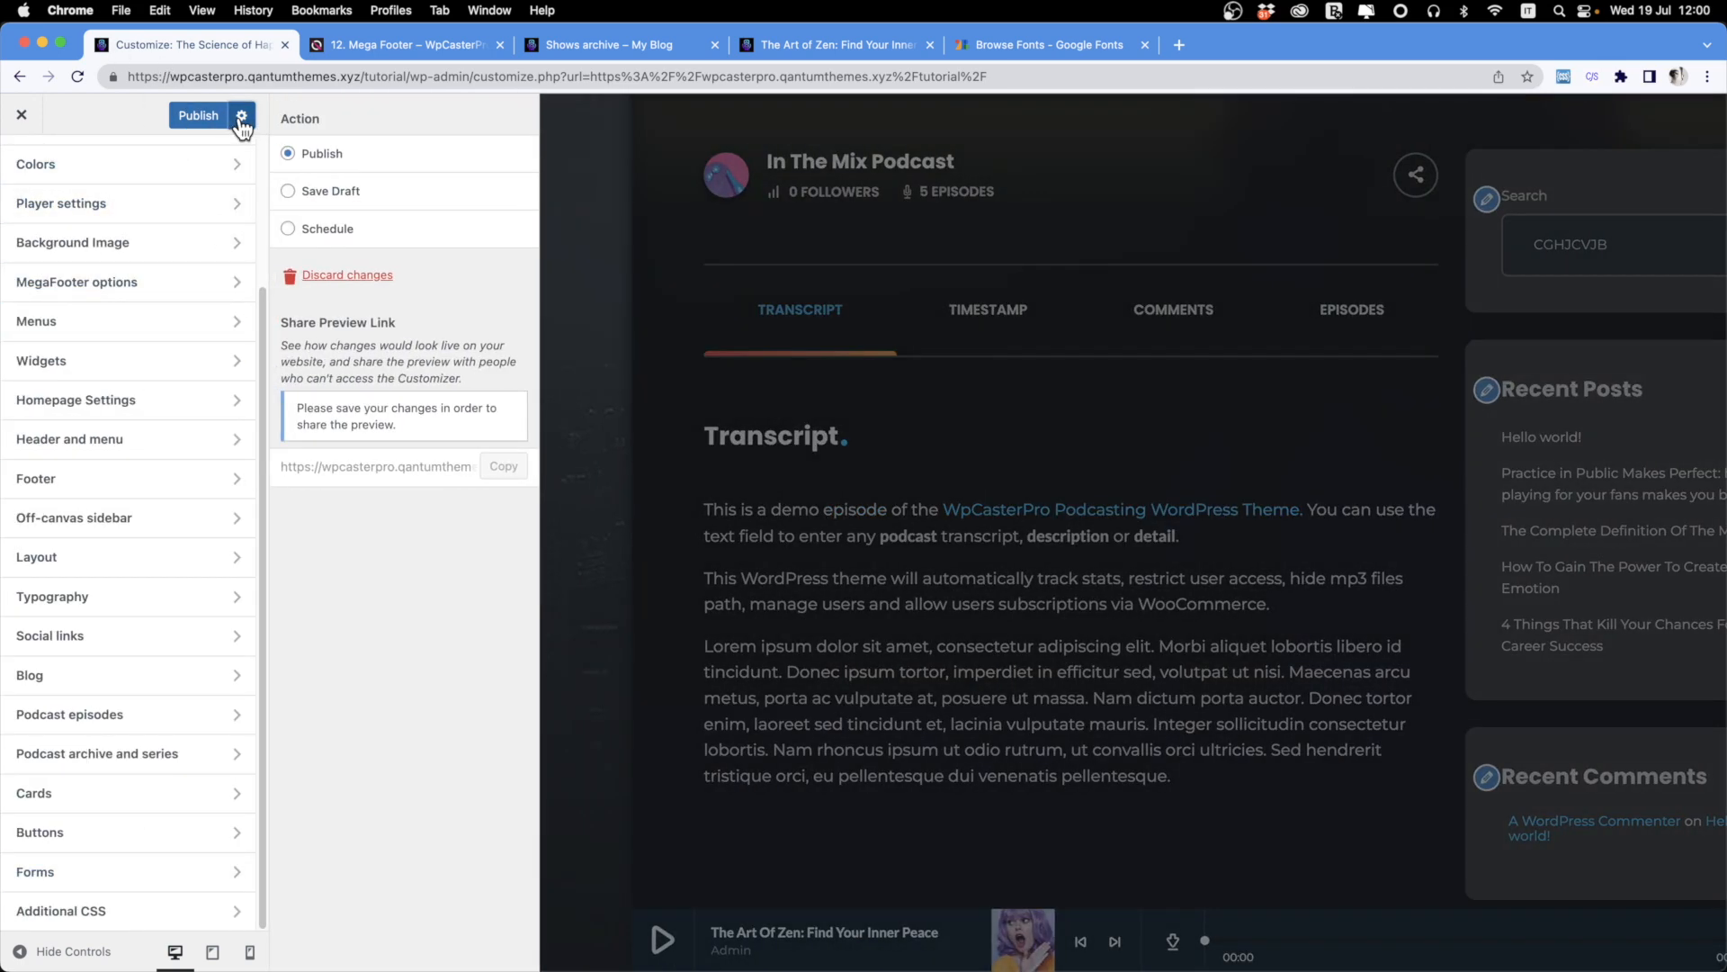
pyautogui.click(289, 192)
pyautogui.click(325, 159)
pyautogui.click(192, 115)
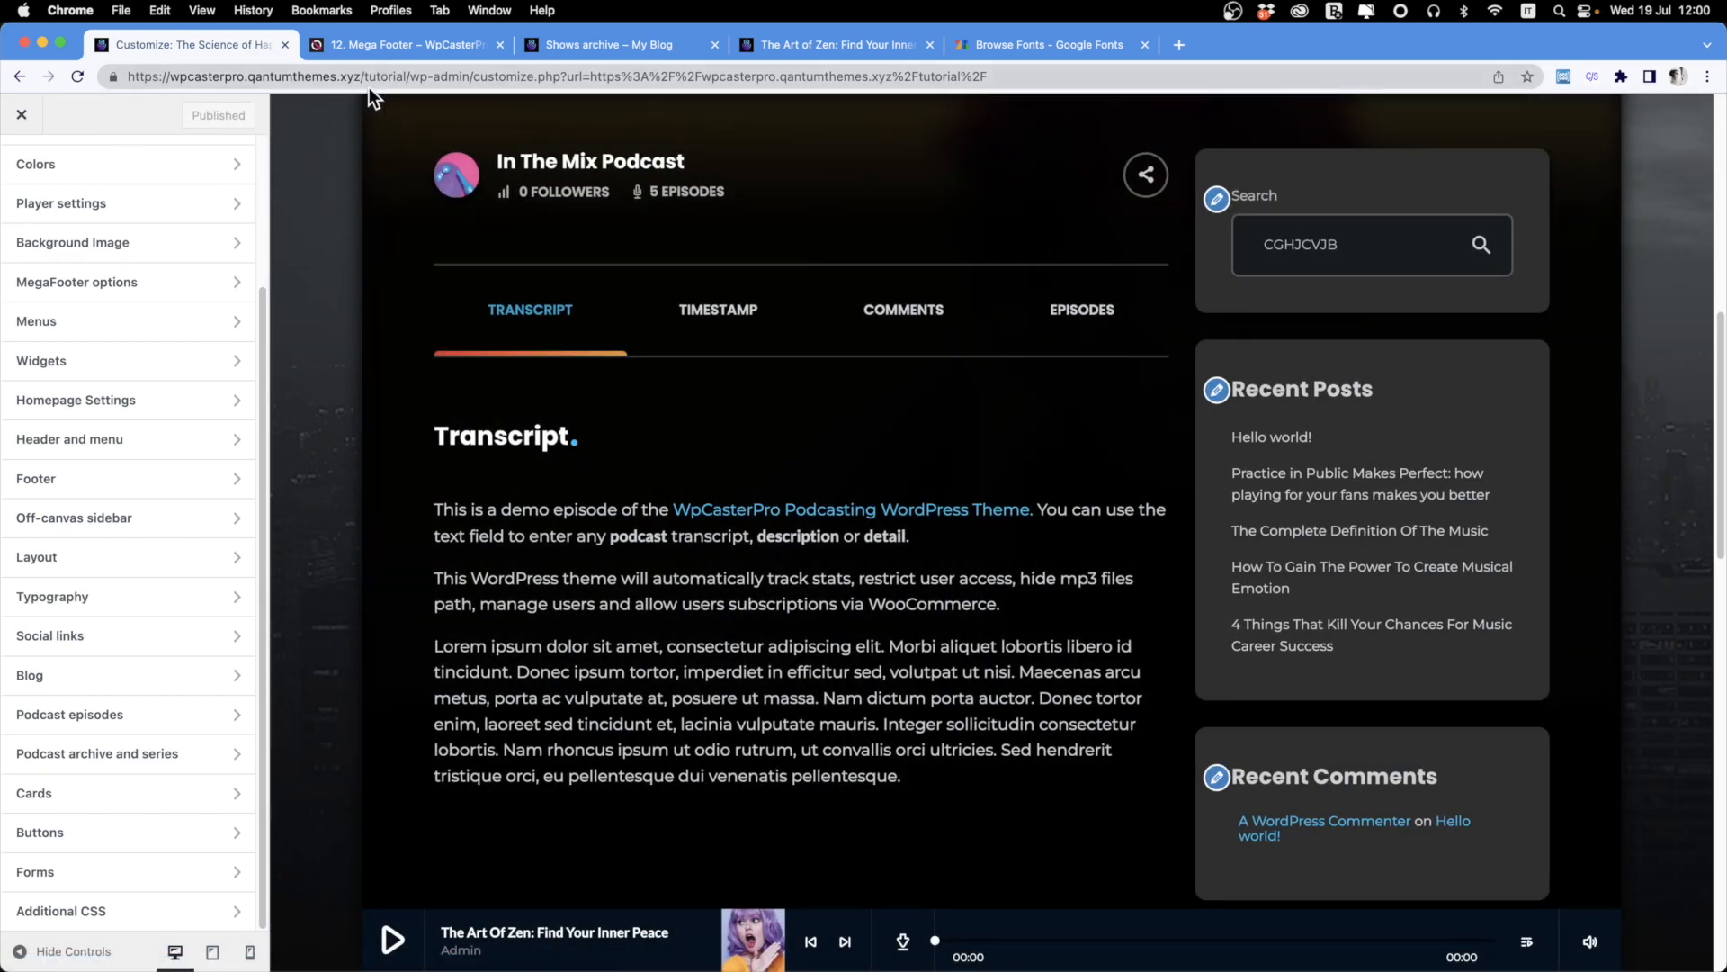
# Close the customizer and view the live homepage down to the Featured Shows section.
pyautogui.moveTo(411, 77); pyautogui.dragTo(43, 144)
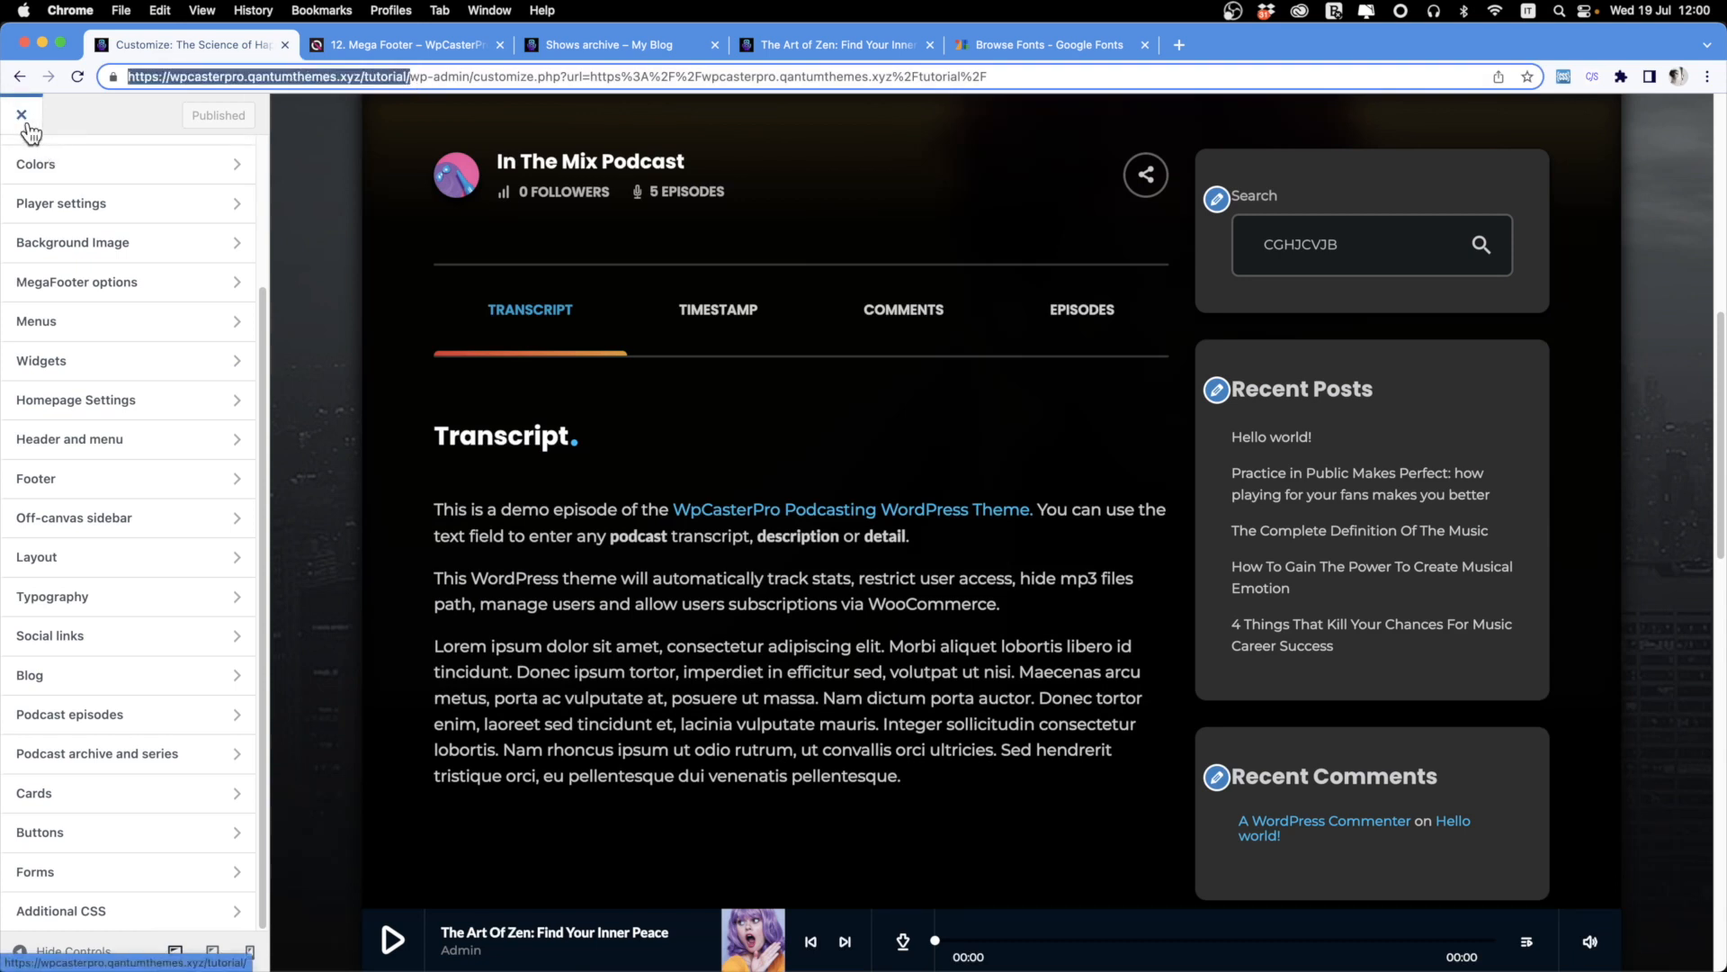
pyautogui.click(36, 131)
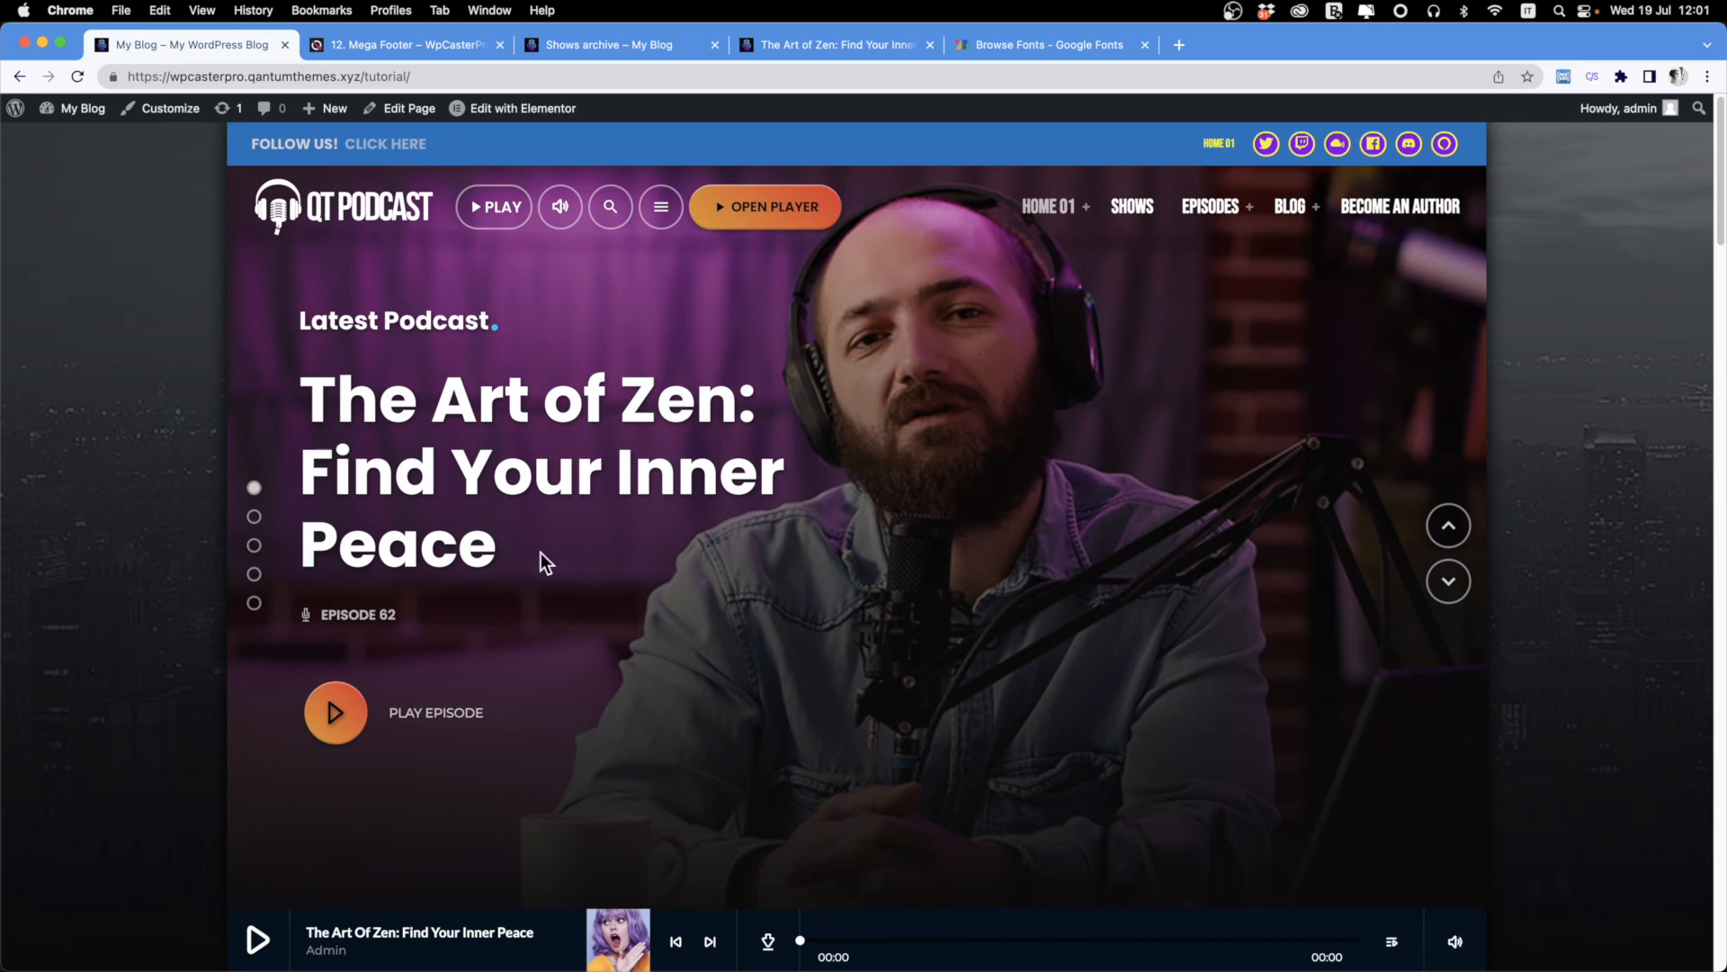
pyautogui.scroll(-10, 541, 553)
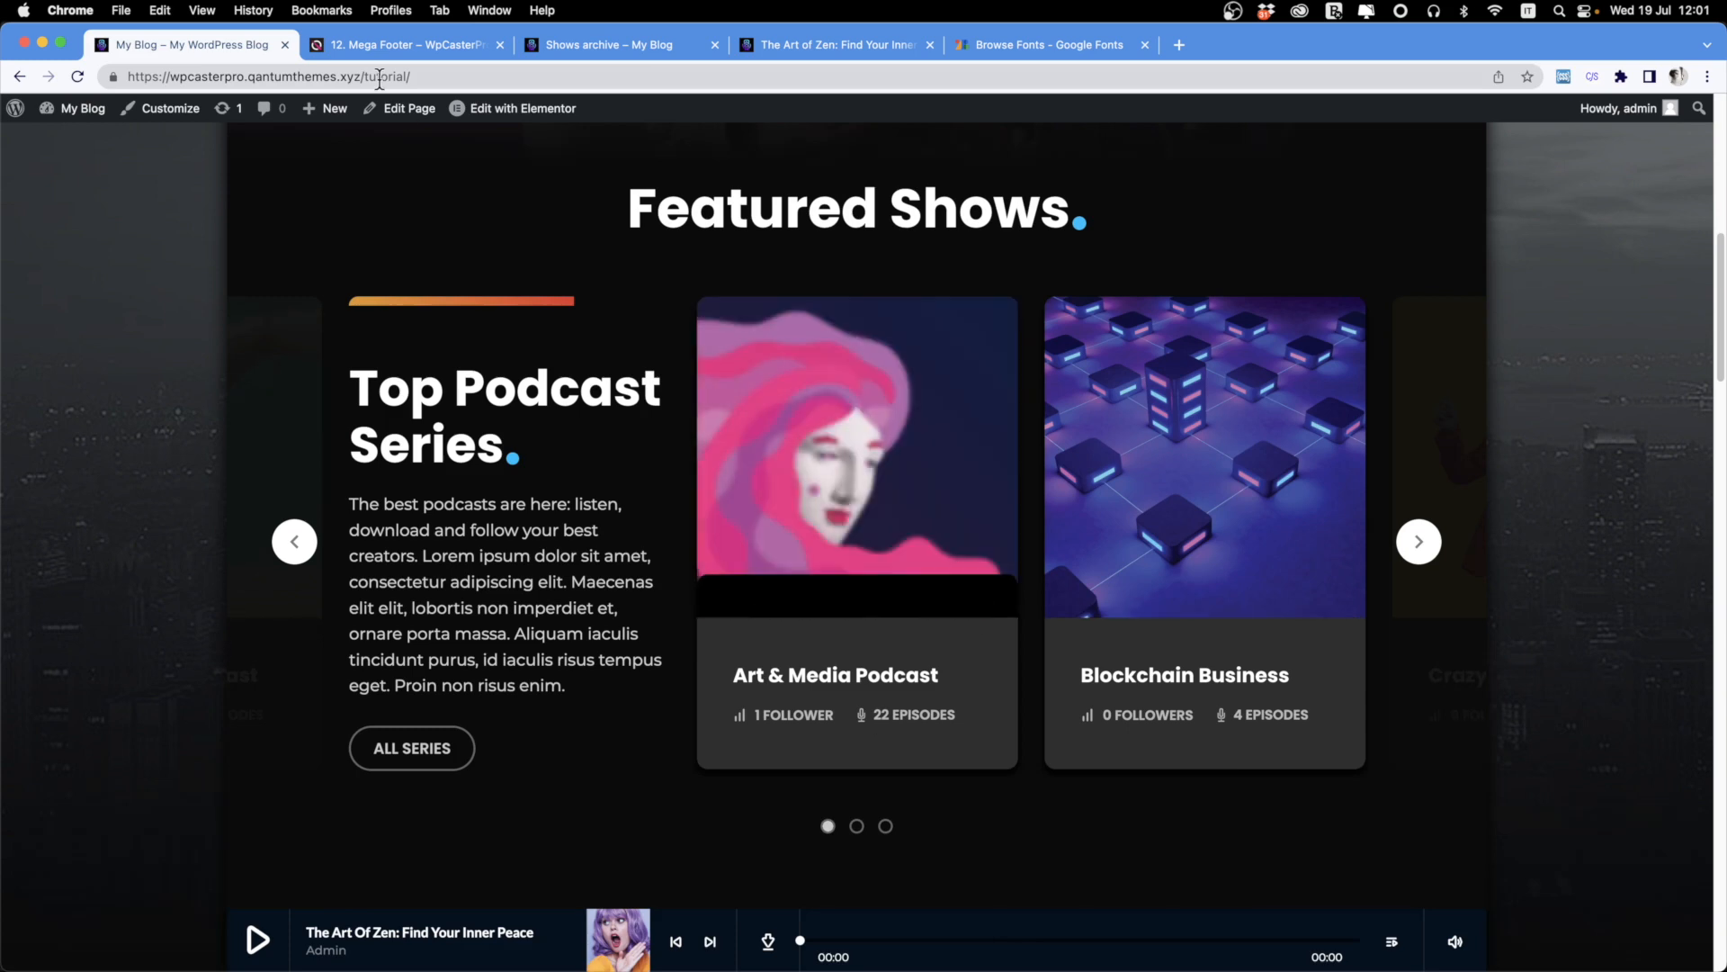
# Copy the homepage address, load it in a new incognito window and review the page as a logged-out visitor.
pyautogui.click(379, 79)
pyautogui.press('super+c')
pyautogui.press('super+shift+n')
pyautogui.press('super+v')
pyautogui.press('Return')
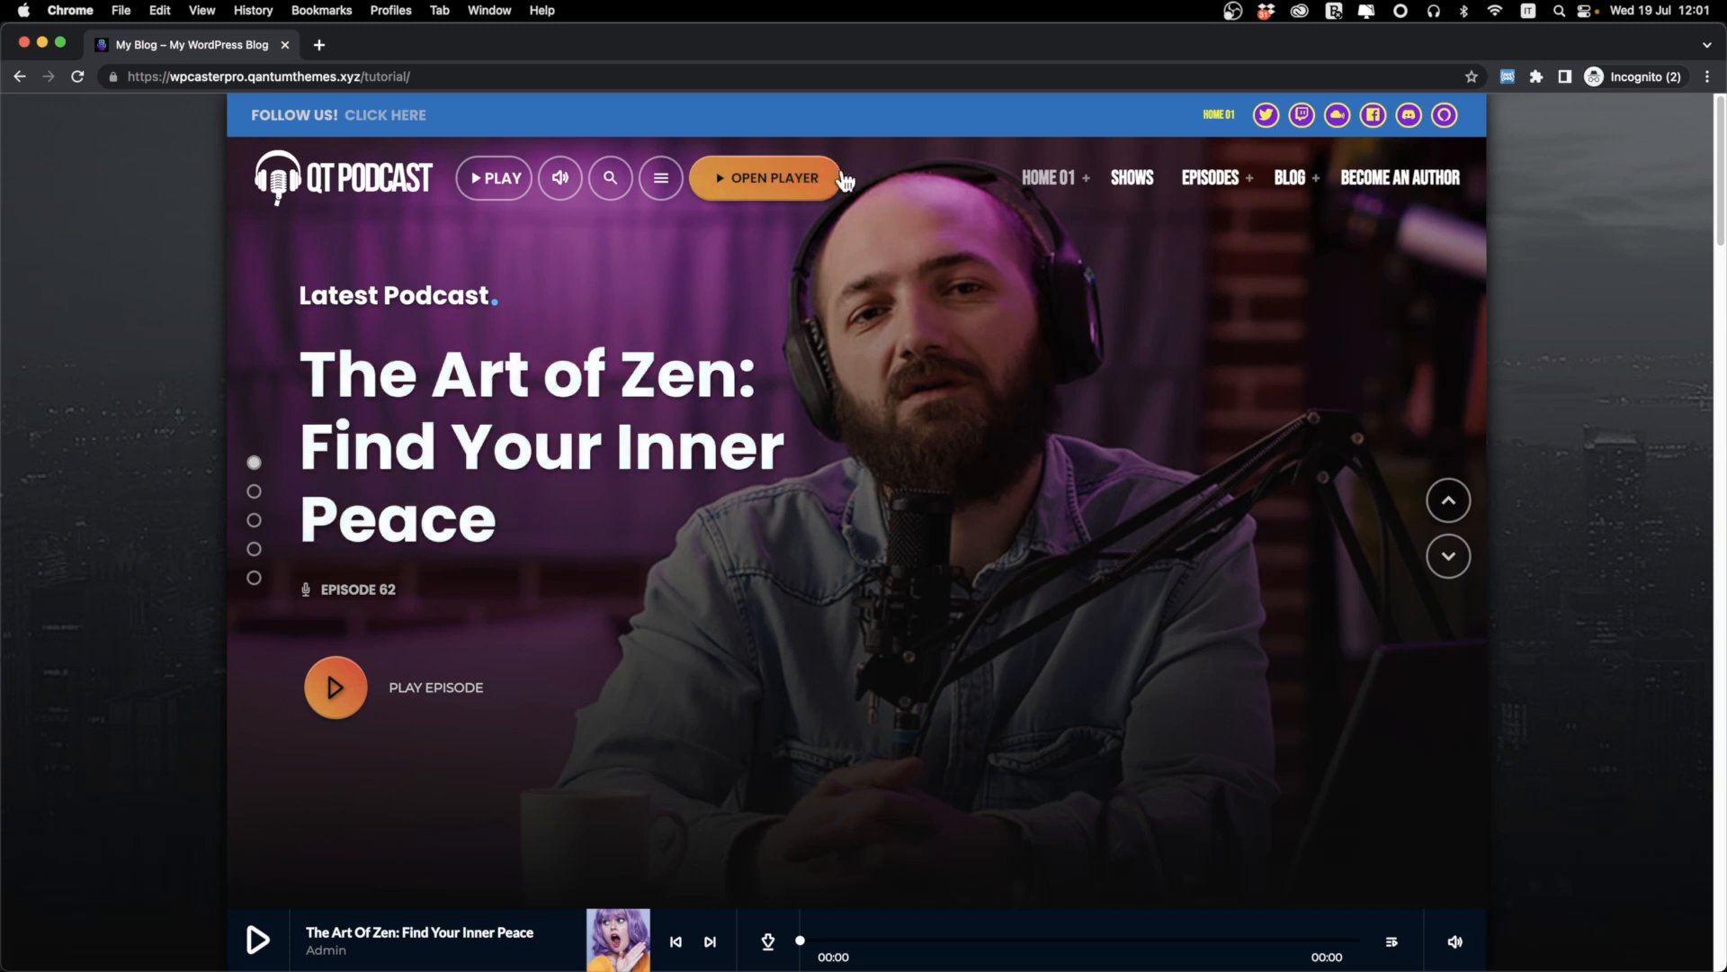
pyautogui.scroll(-5, 983, 587)
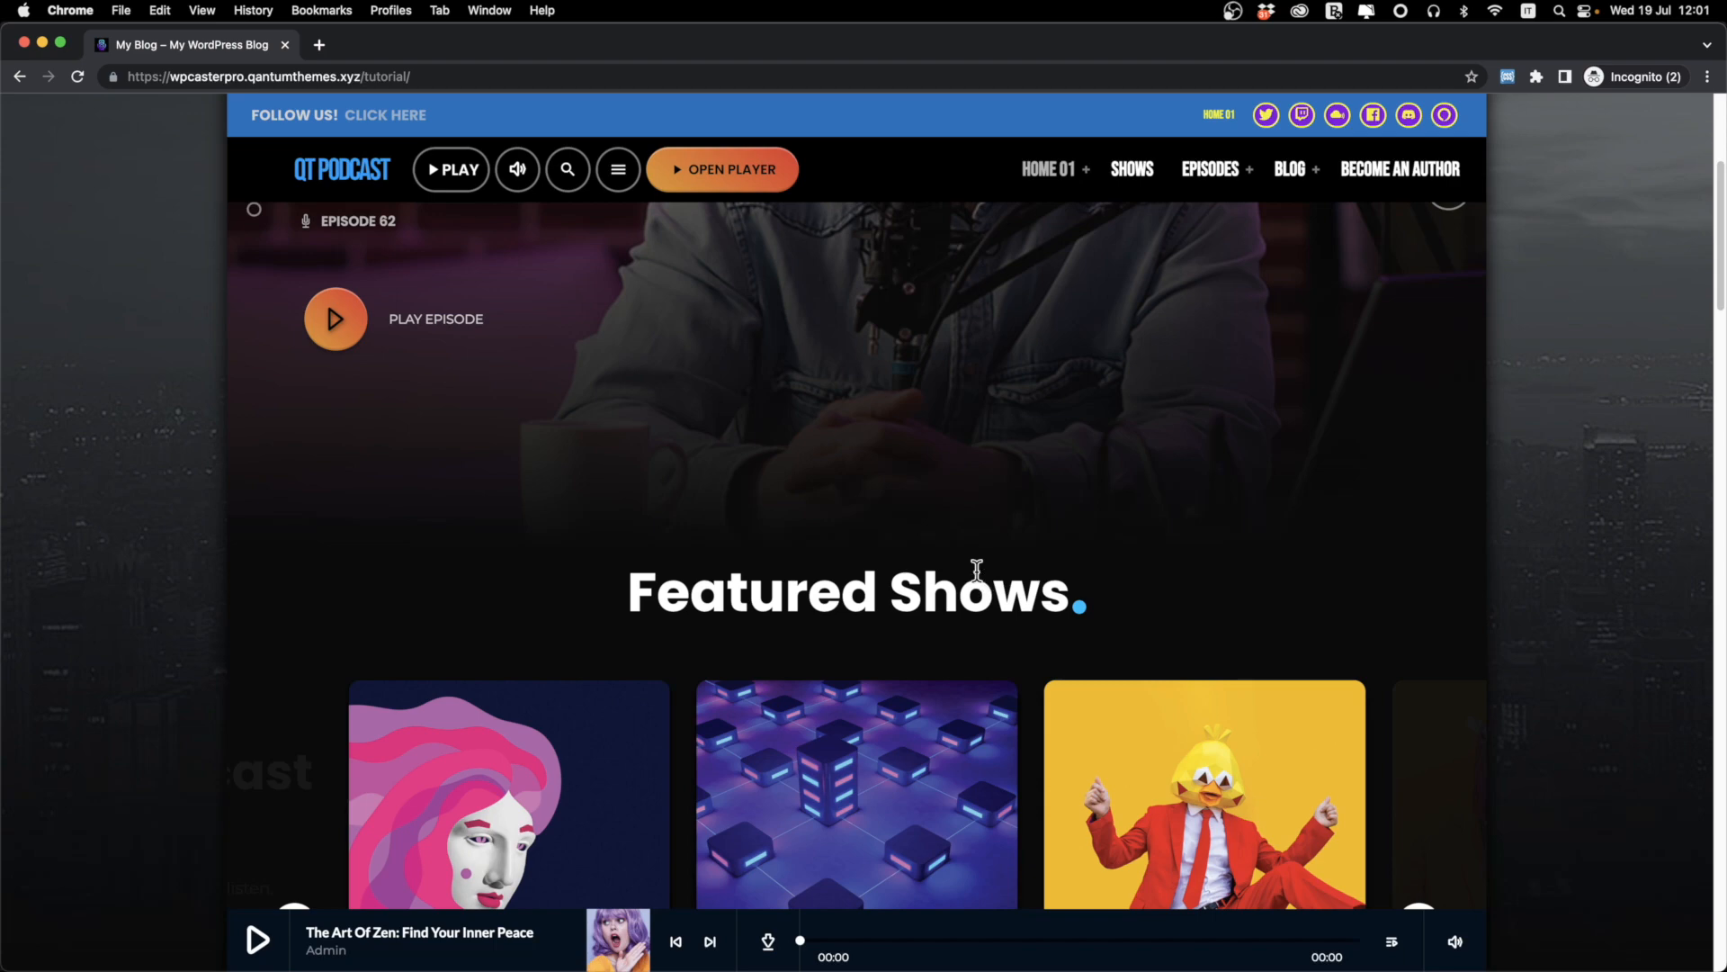
# Inspect the incognito homepage's HTML in the developer tools and search the elements for "kirki".
pyautogui.scroll(-10, 979, 573)
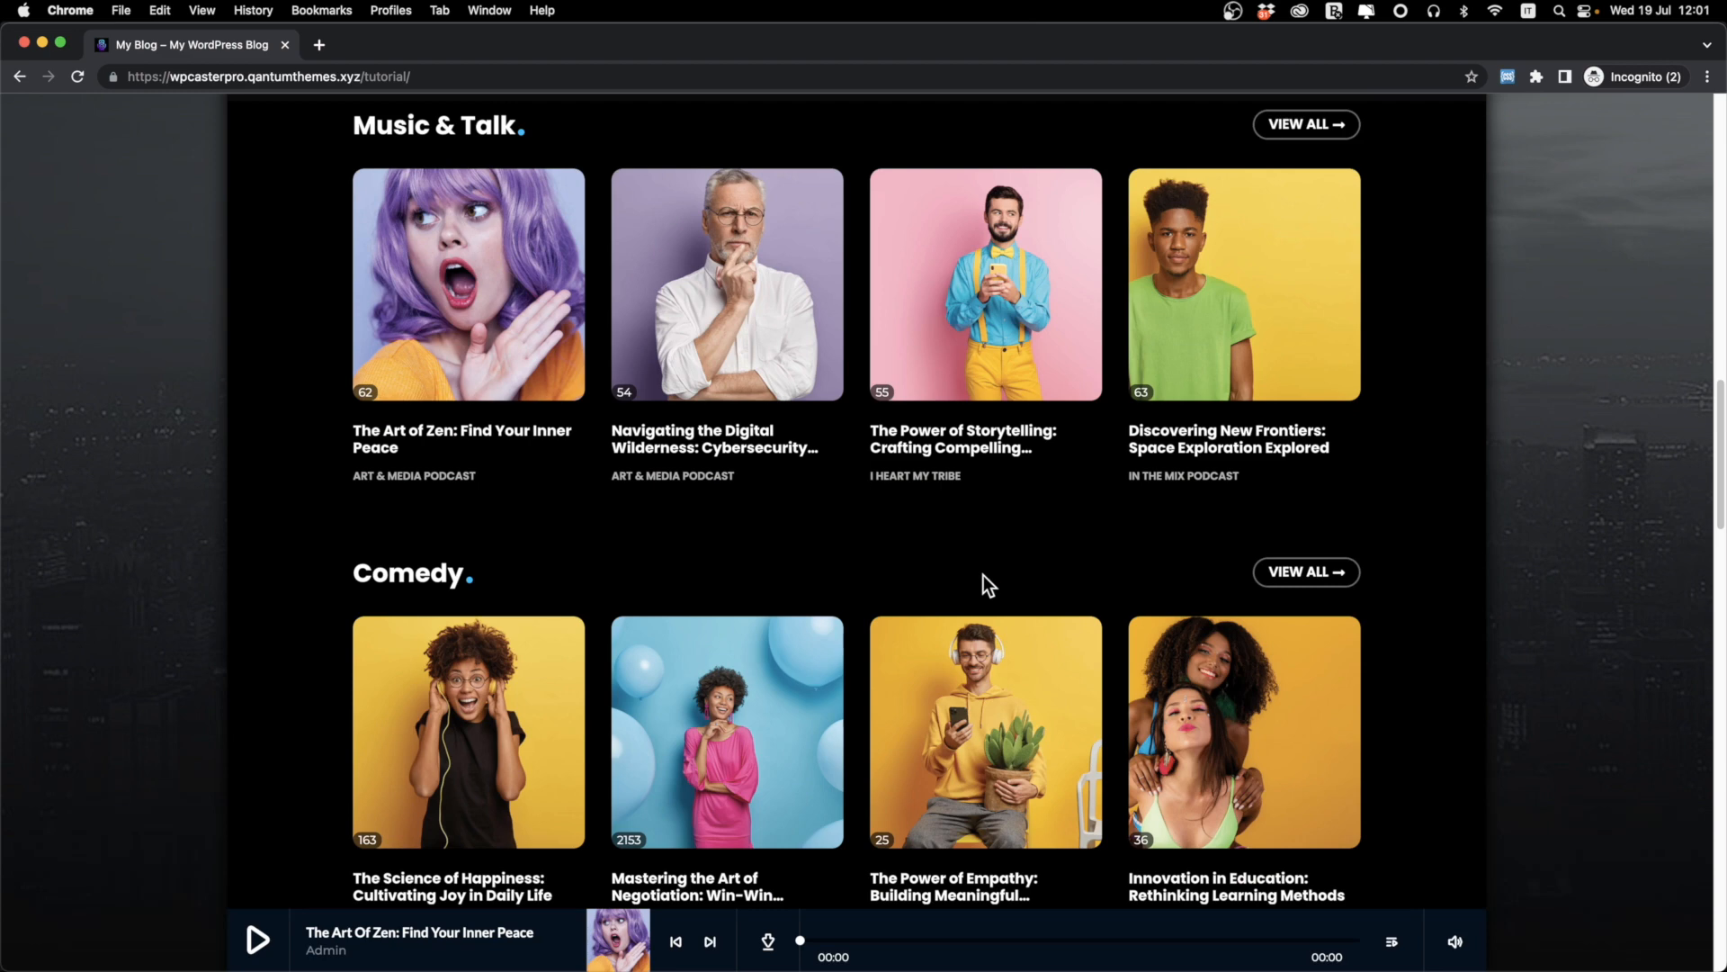
pyautogui.scroll(10, 985, 574)
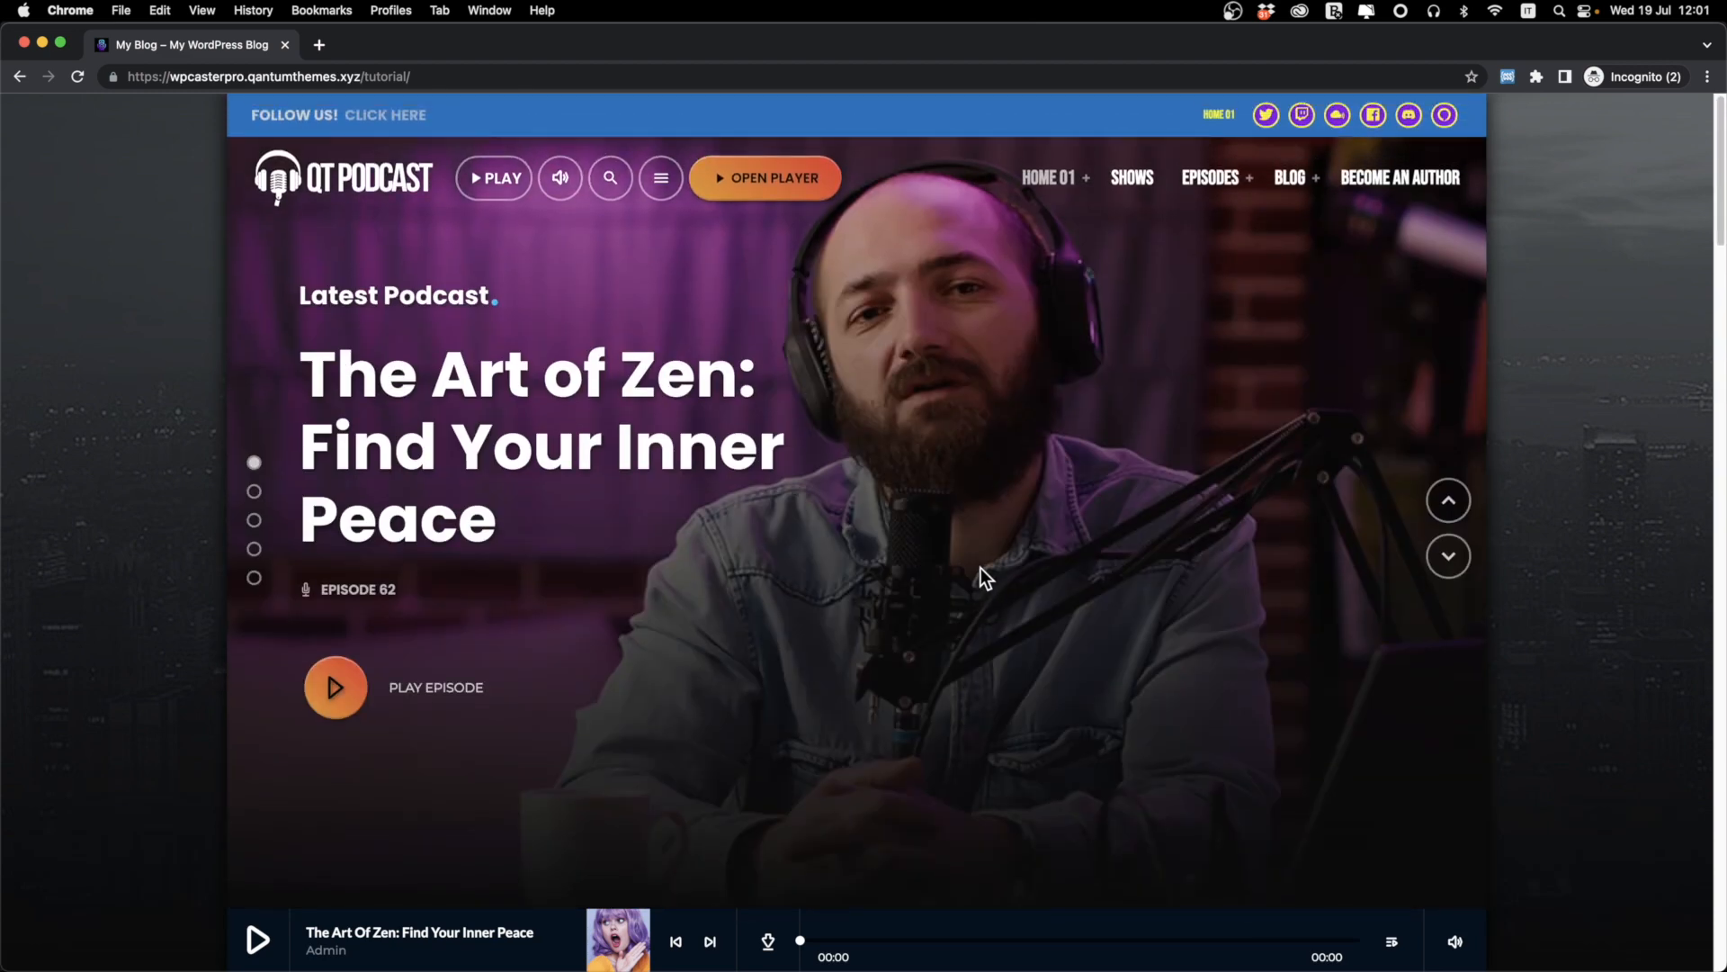
pyautogui.press('super+alt+i')
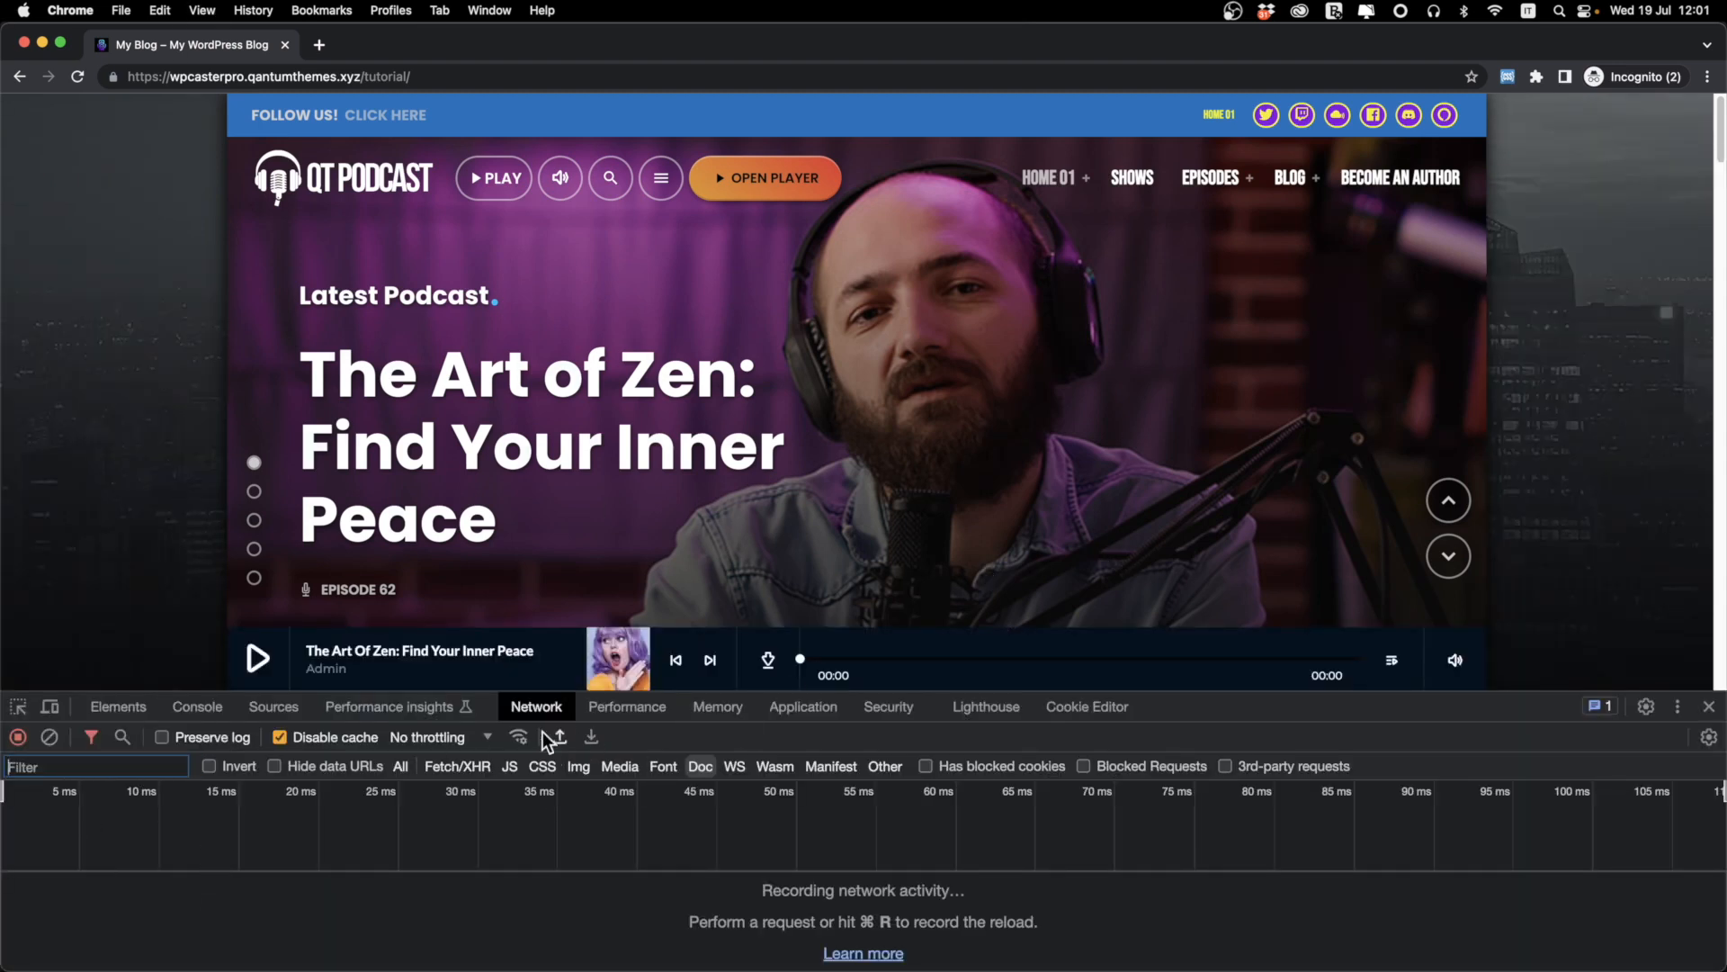
pyautogui.click(138, 710)
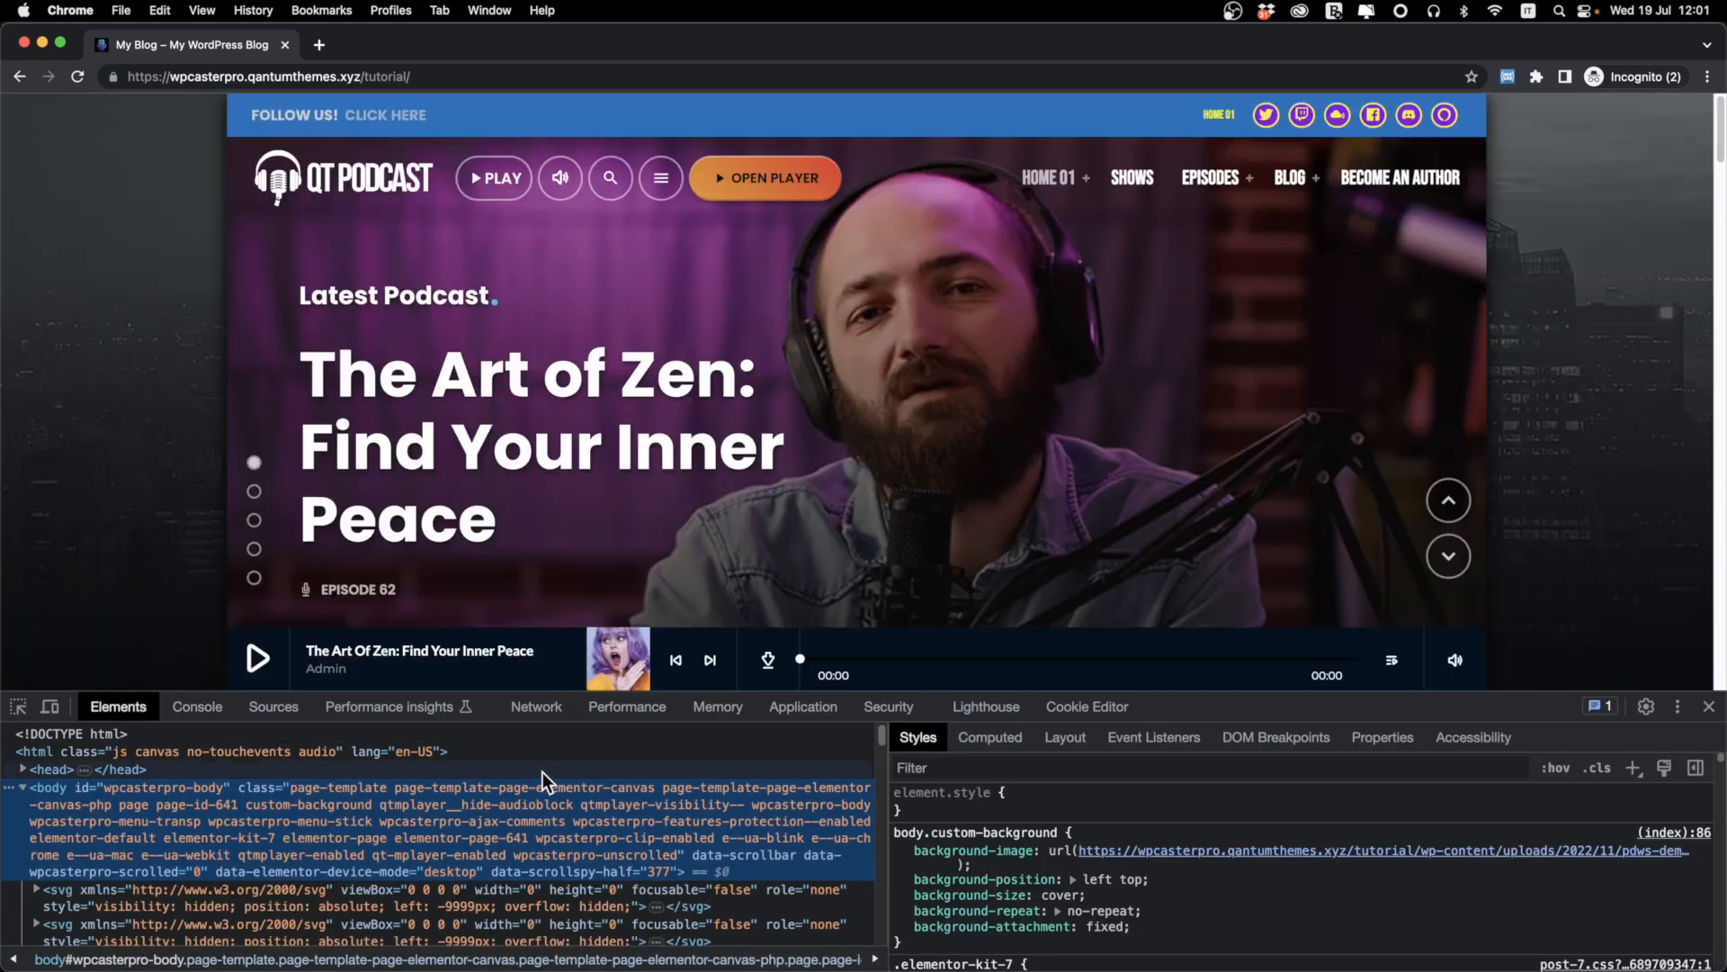
pyautogui.click(546, 769)
pyautogui.press('super+f')
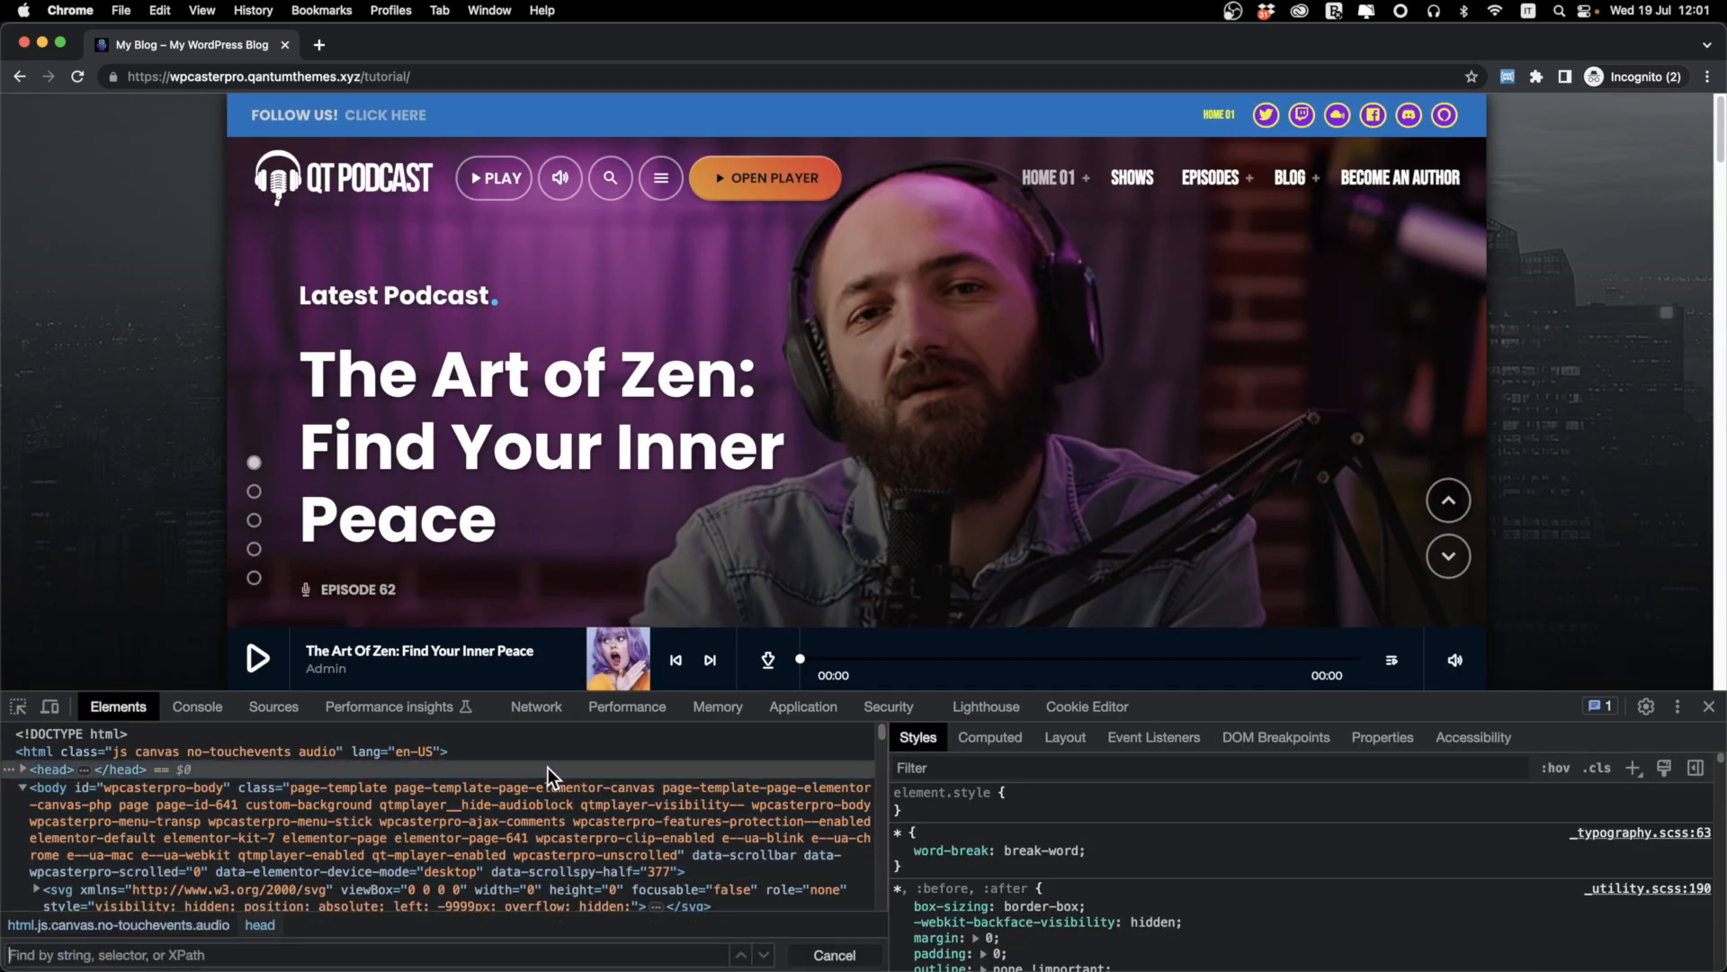
pyautogui.write('kirki')
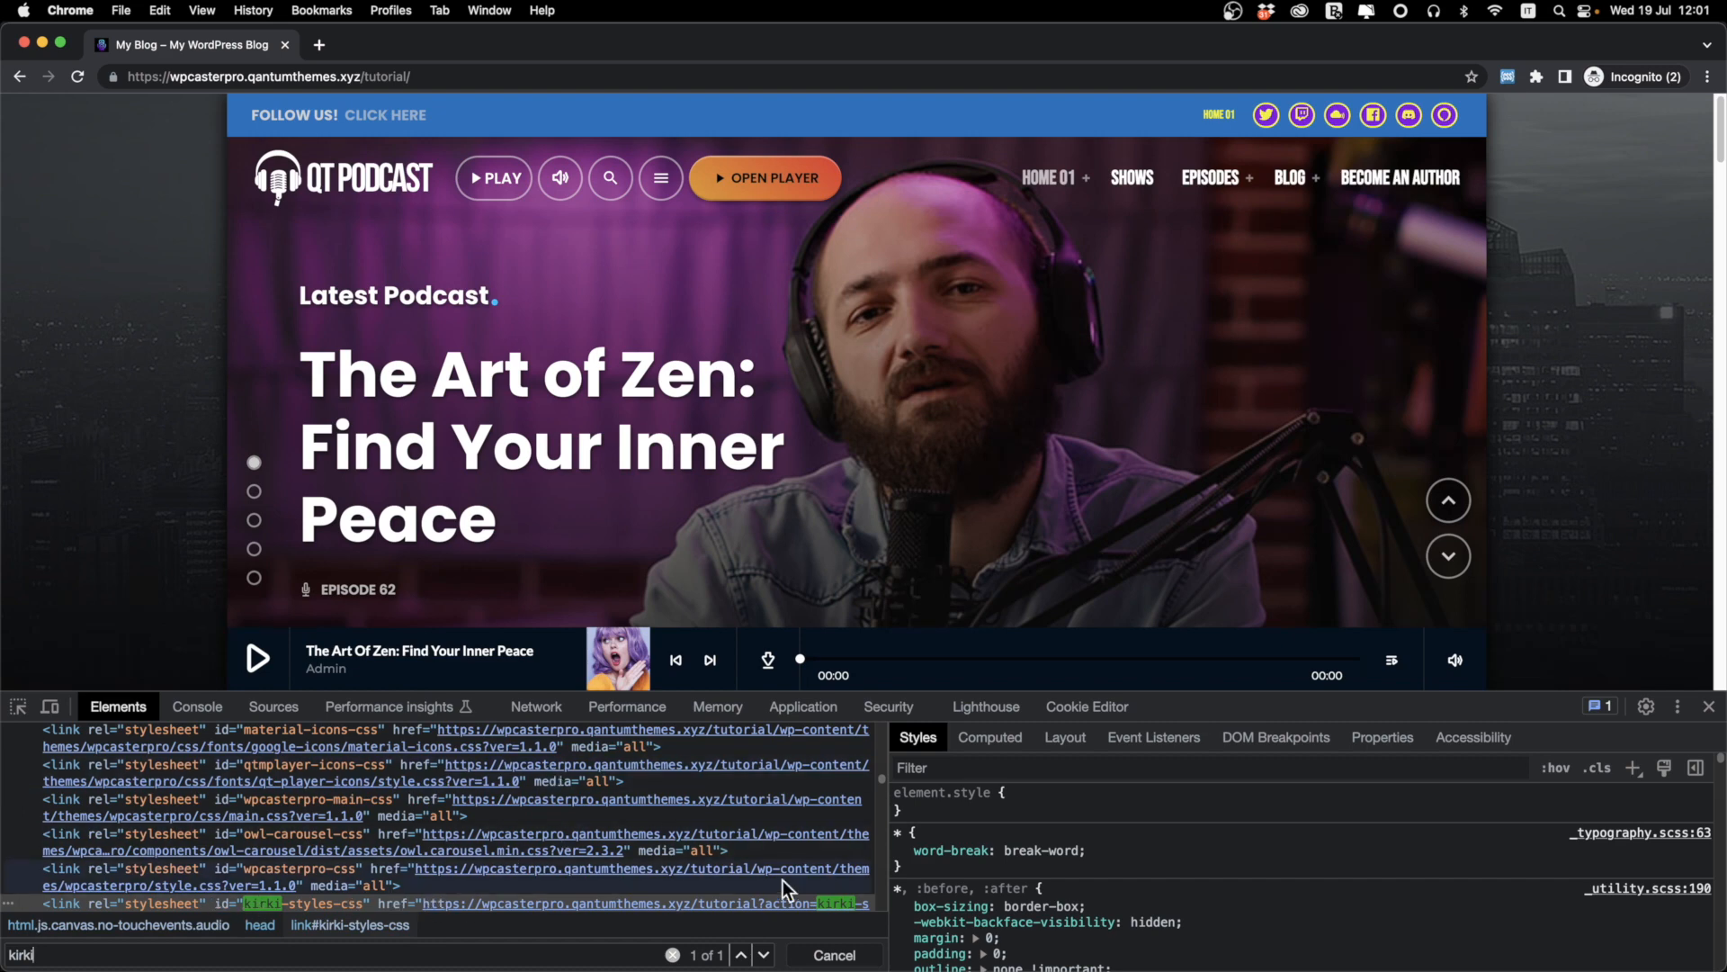
pyautogui.moveTo(891, 881); pyautogui.dragTo(1505, 863)
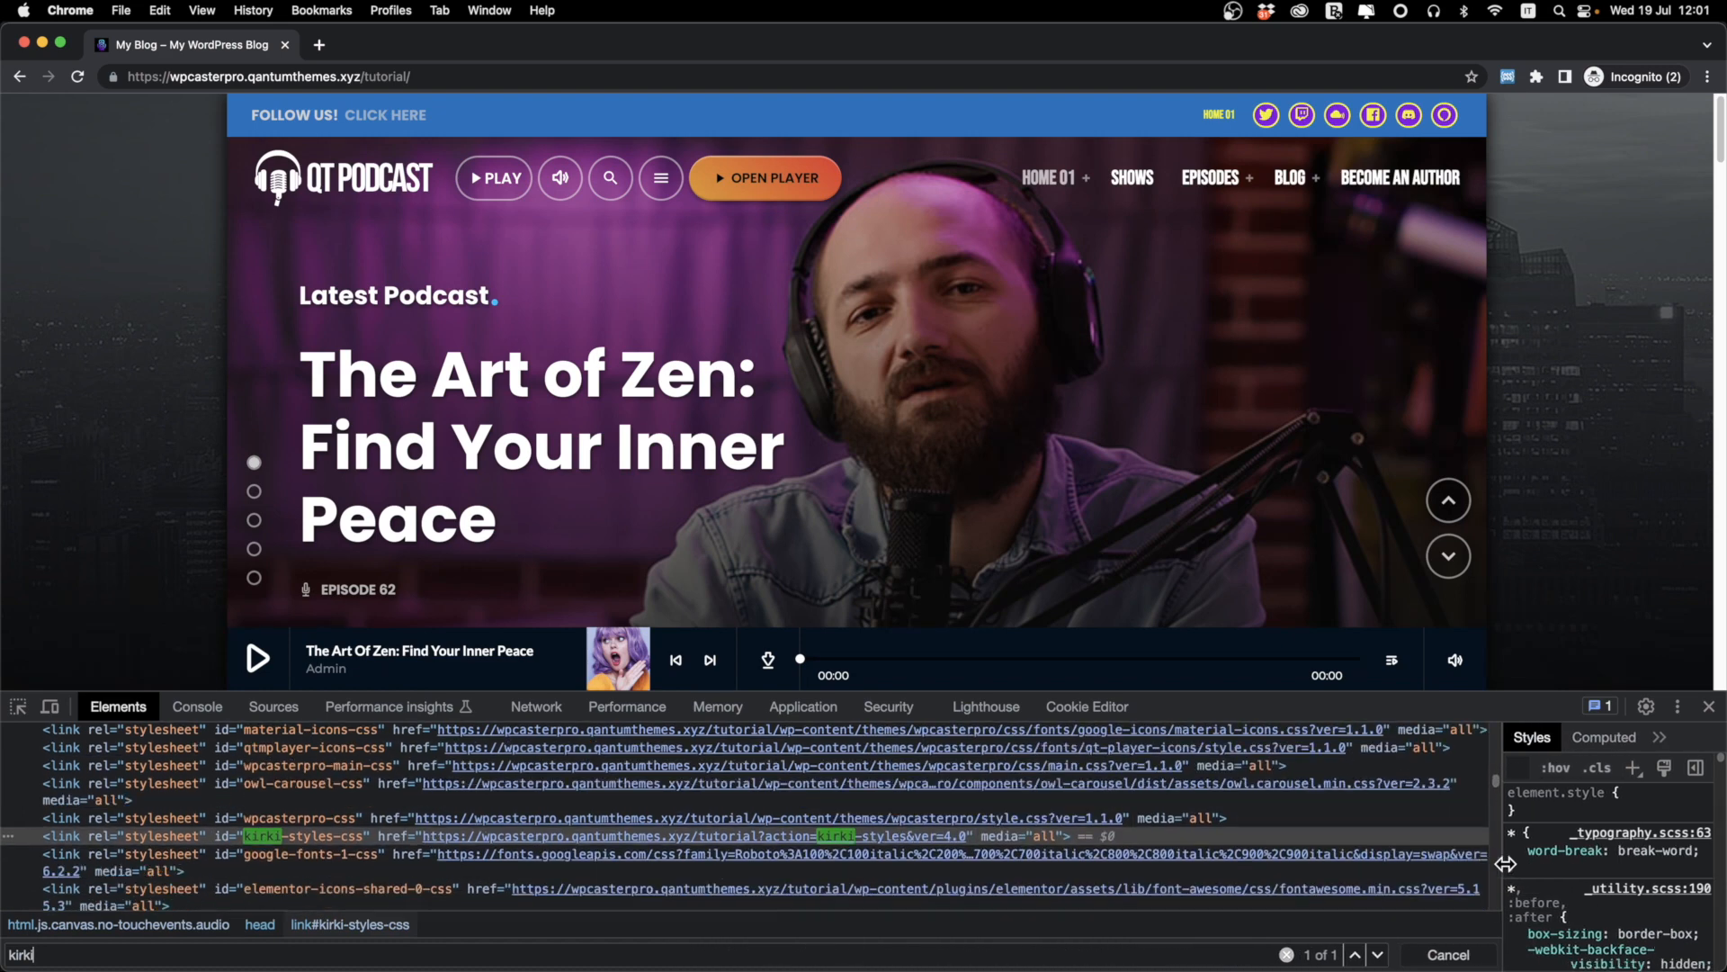
# Open the linked kirki-styles stylesheet in a new tab and look through its generated CSS.
pyautogui.doubleClick(457, 835)
pyautogui.keyDown('super'); pyautogui.click(459, 836); pyautogui.keyUp('super')
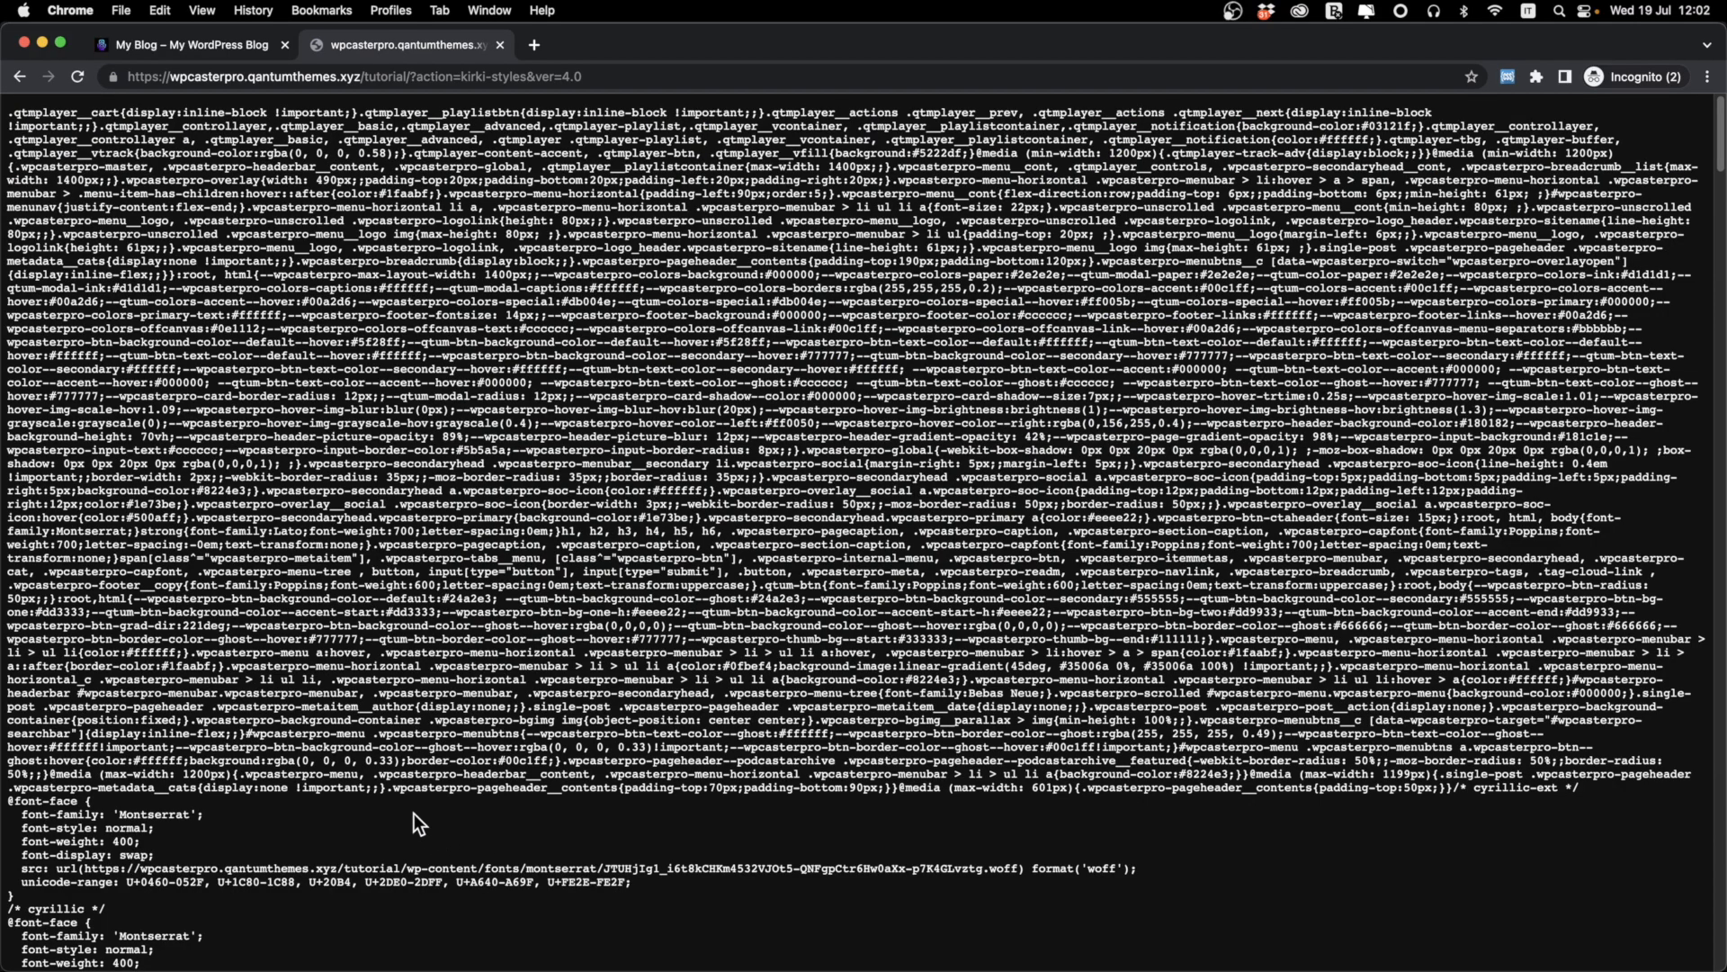
pyautogui.scroll(-10, 407, 769)
pyautogui.scroll(10, 407, 765)
# Close the developer tools on the incognito homepage and return to the beginning of the homepage in the logged-in window.
pyautogui.click(212, 45)
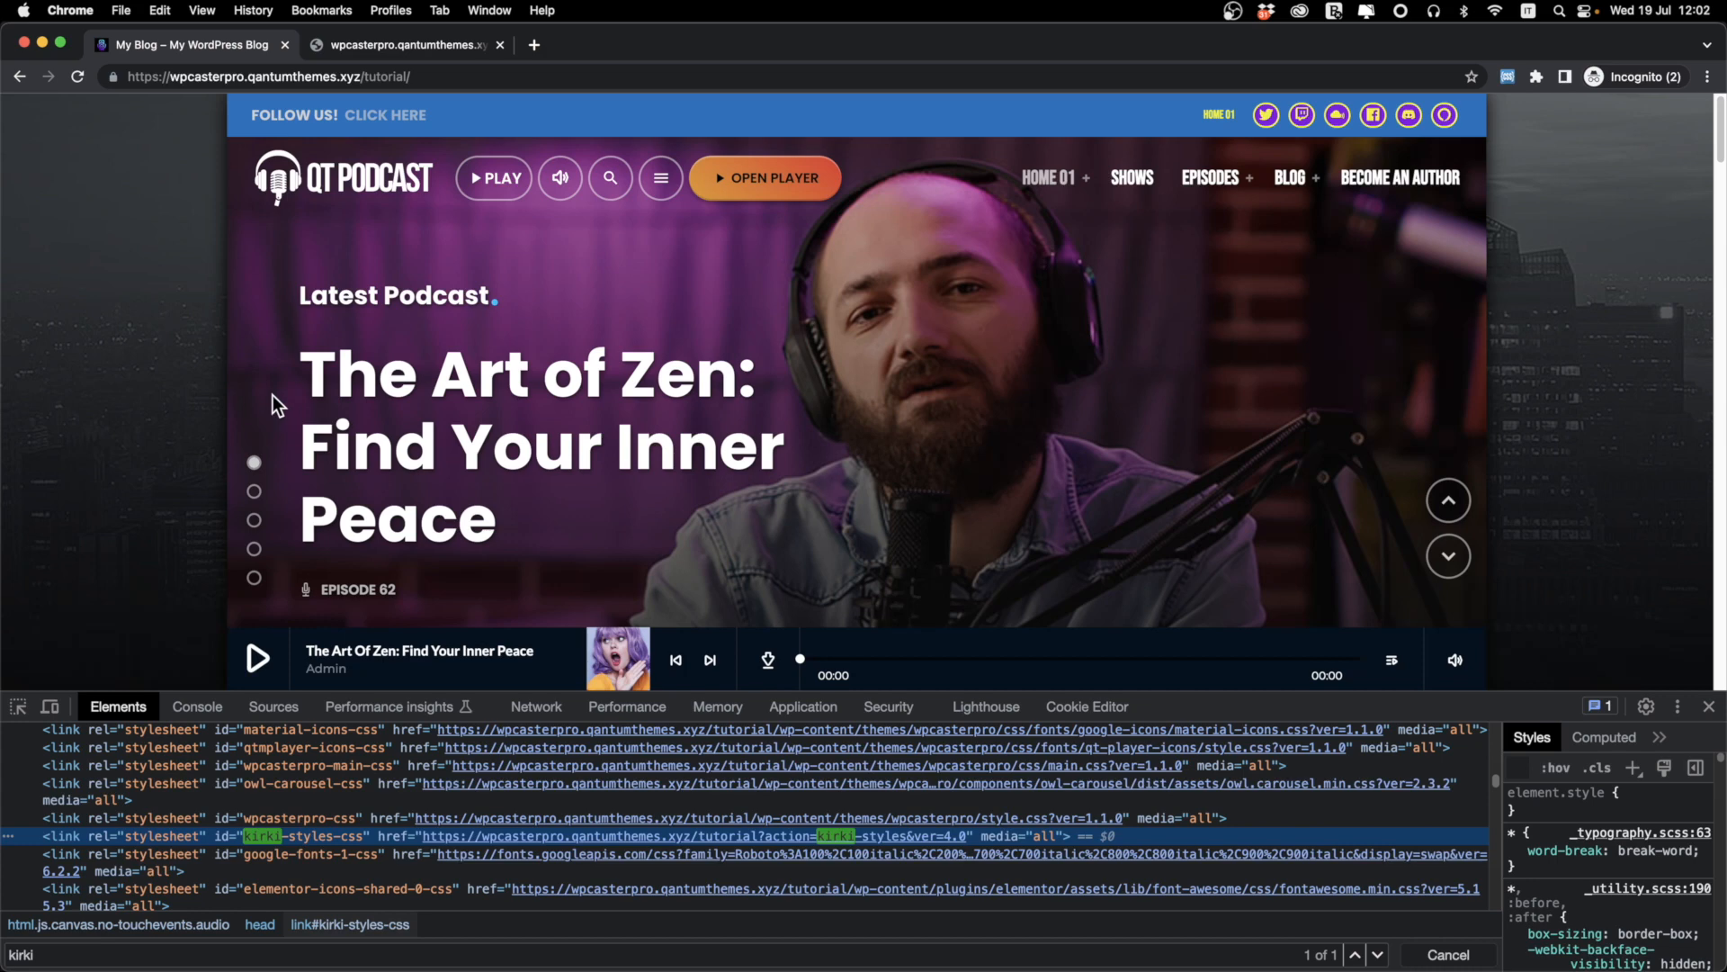
pyautogui.click(1710, 706)
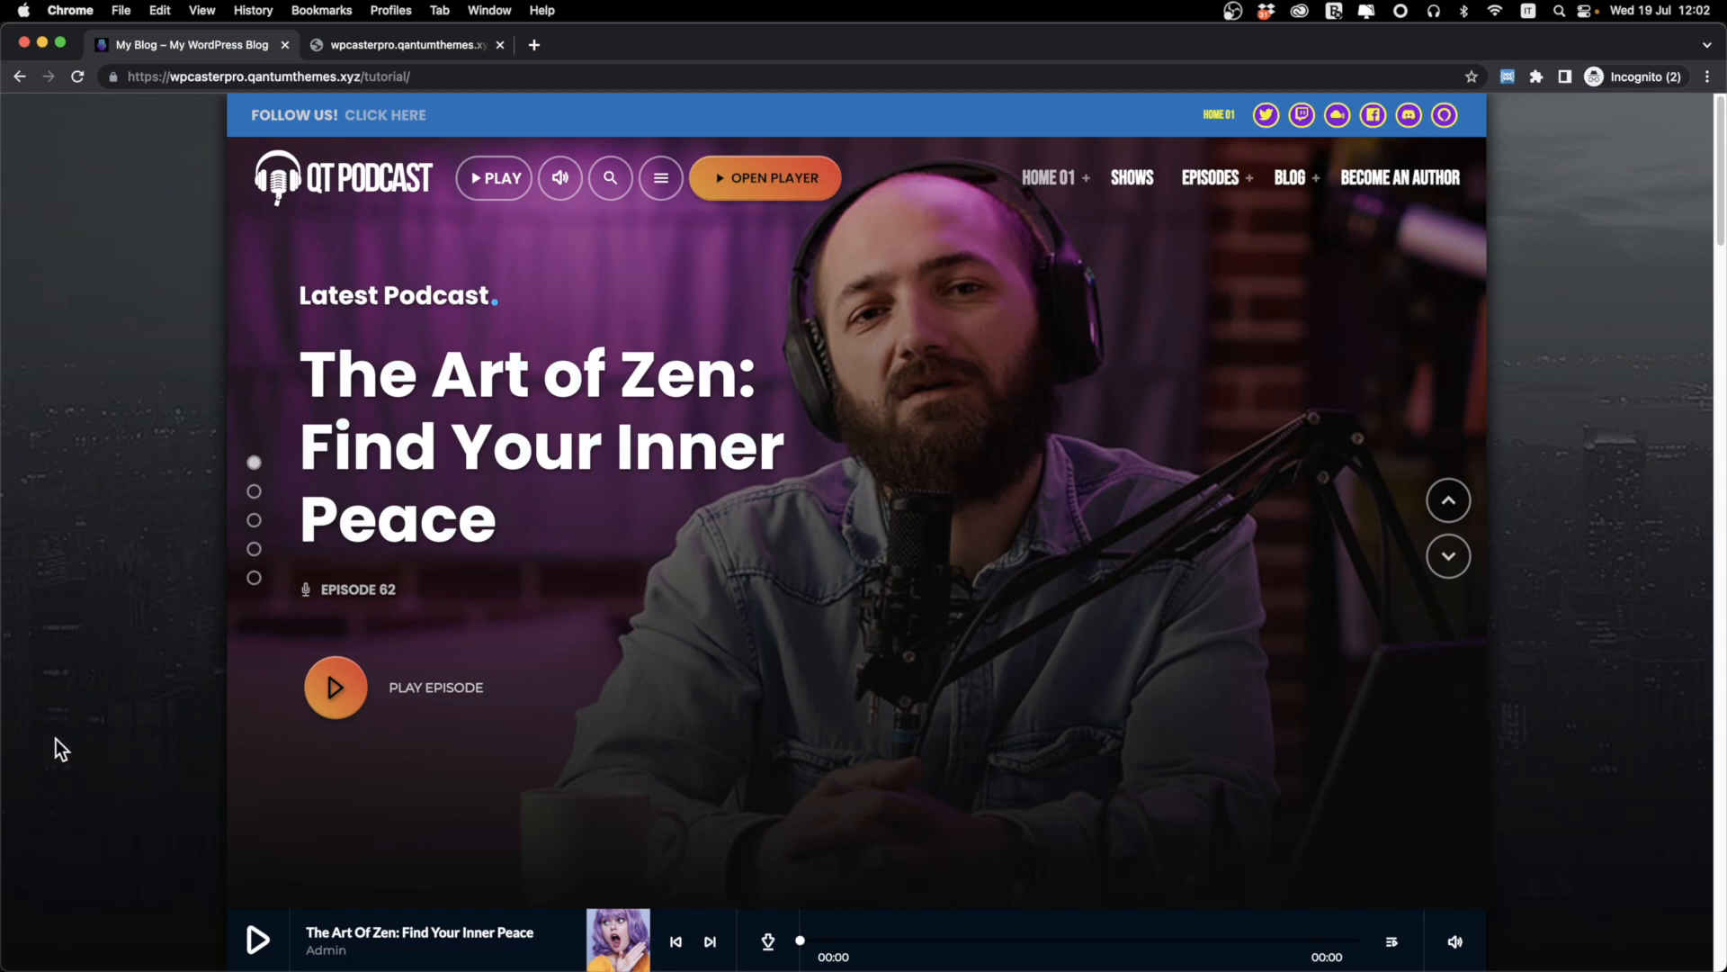
pyautogui.moveTo(4, 734); pyautogui.dragTo(351, 683)
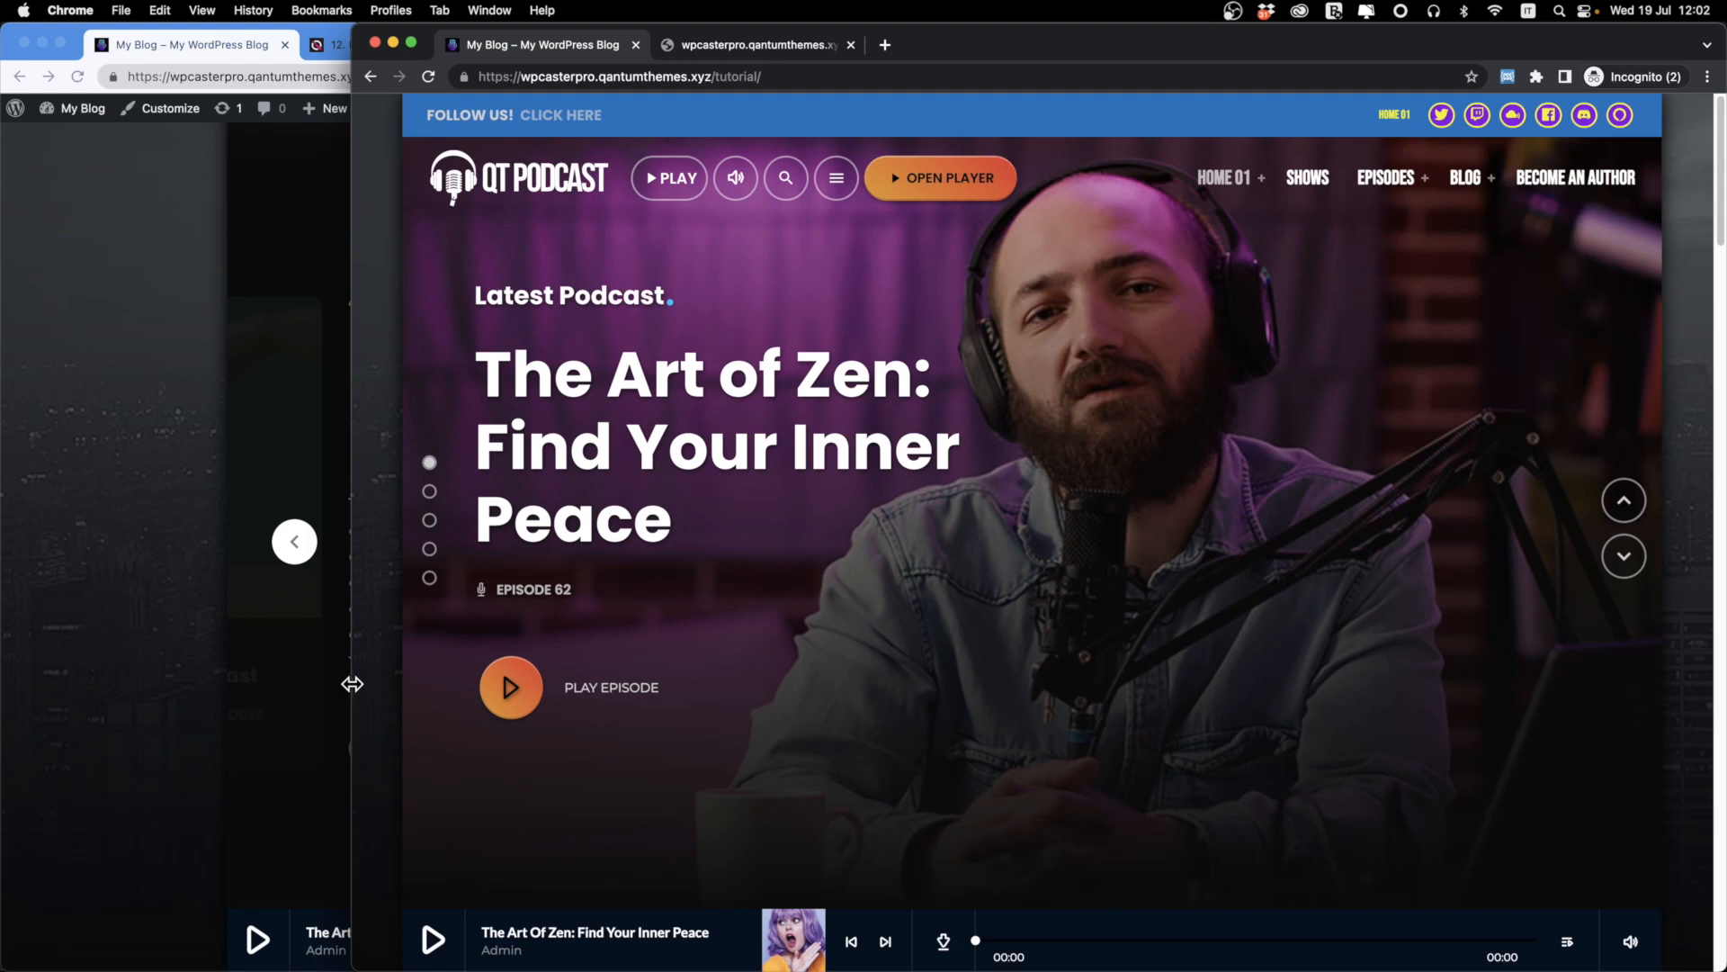
pyautogui.click(299, 822)
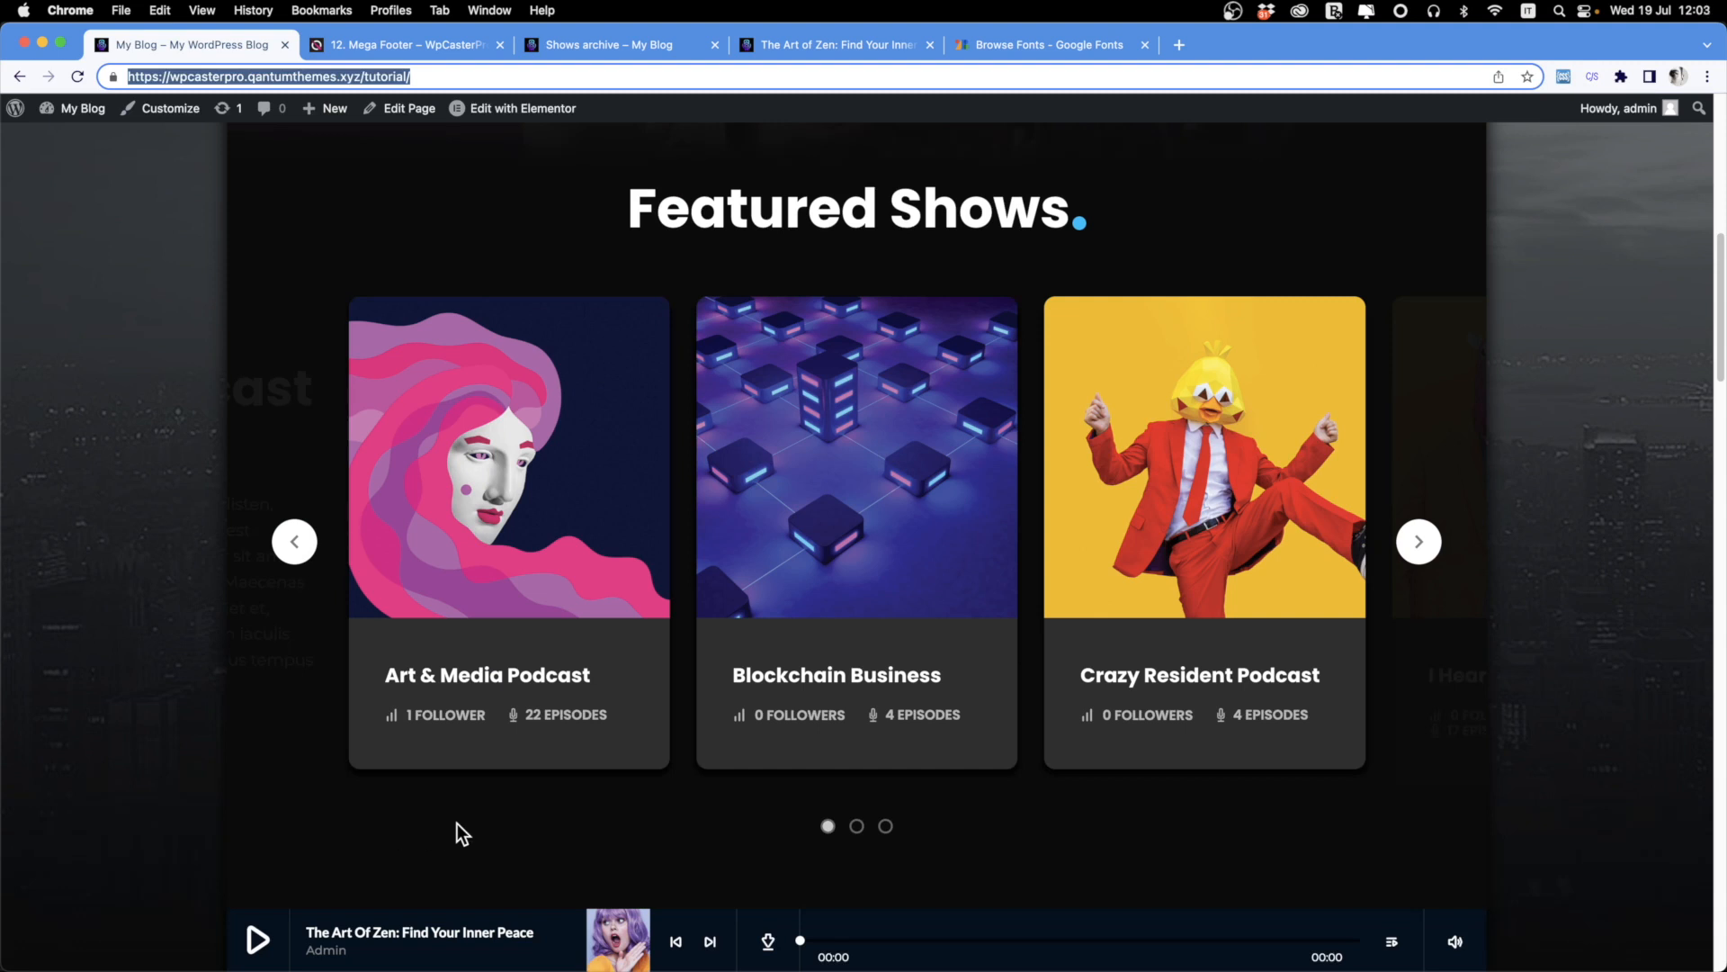
pyautogui.moveTo(527, 760)
pyautogui.scroll(10, 1533, 802)
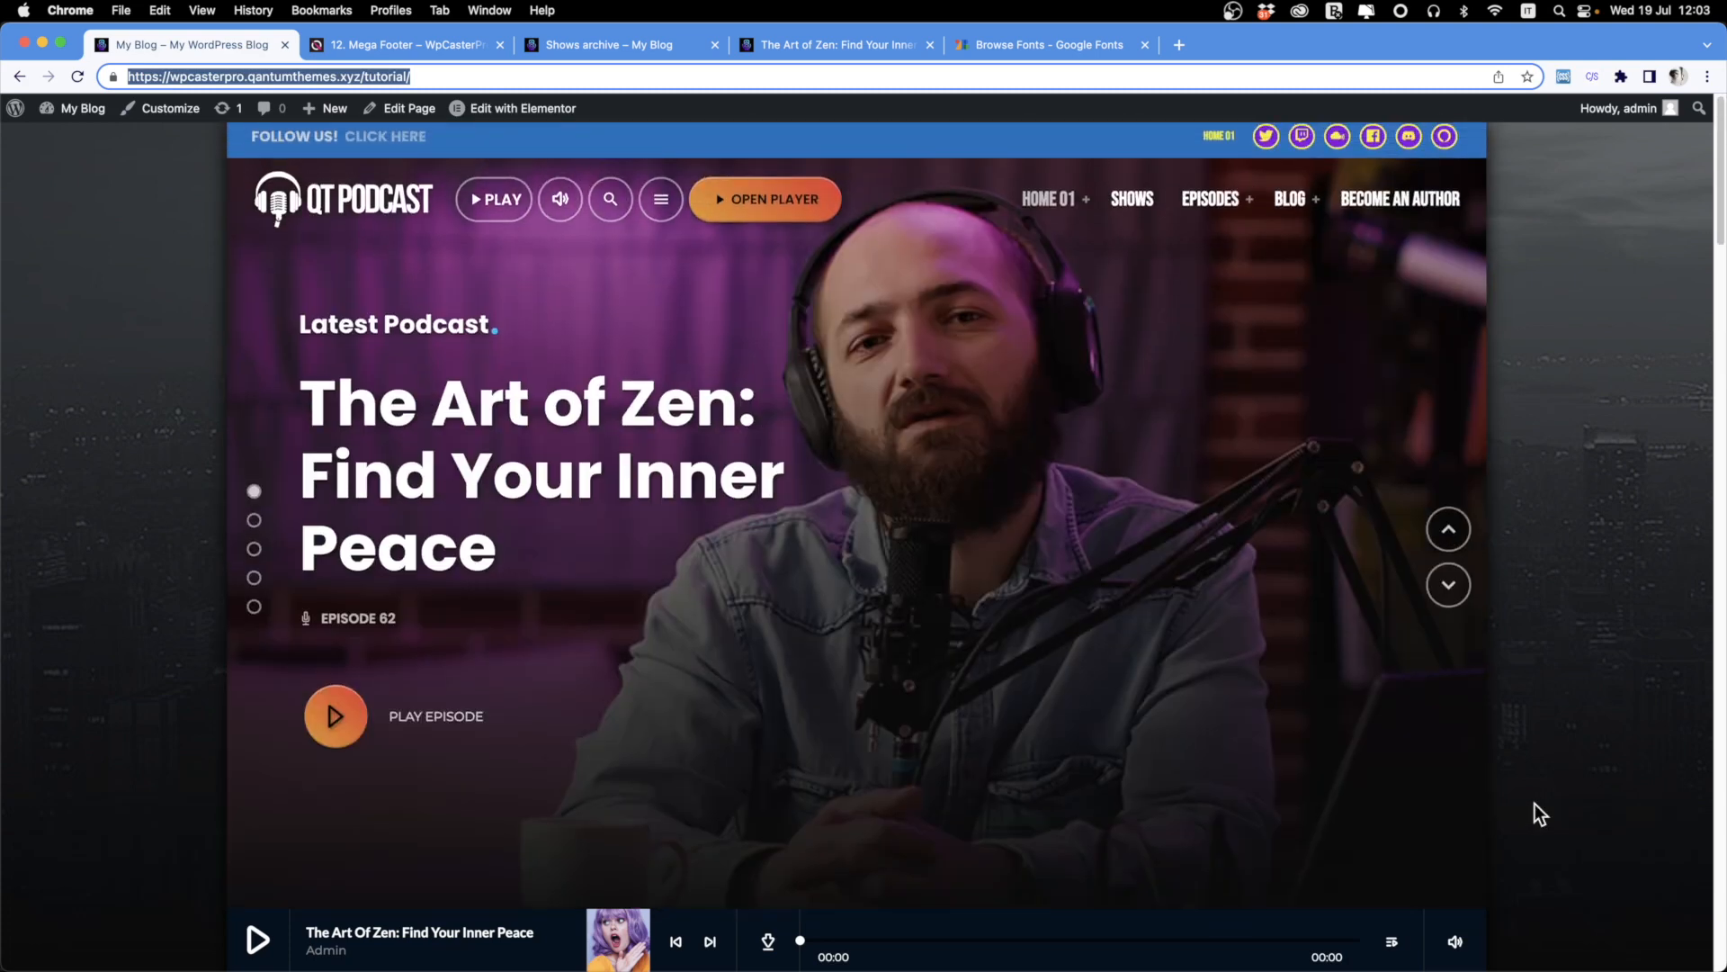